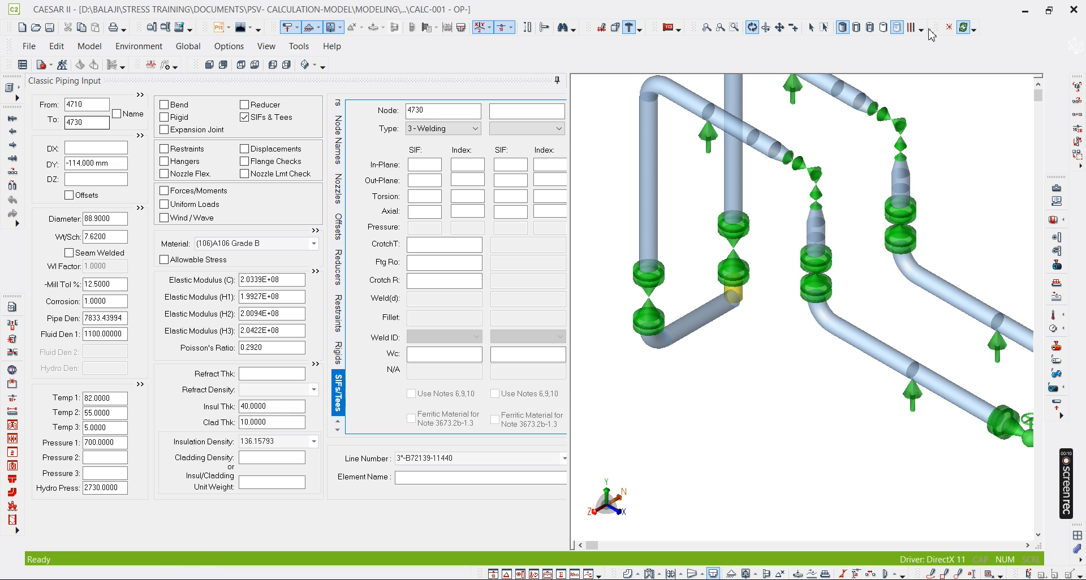
# - Switch to the support mark-up drawing in PDF-XChange Editor and page through its isometrics to the node 2510 support sheet
pyautogui.click(812, 27)
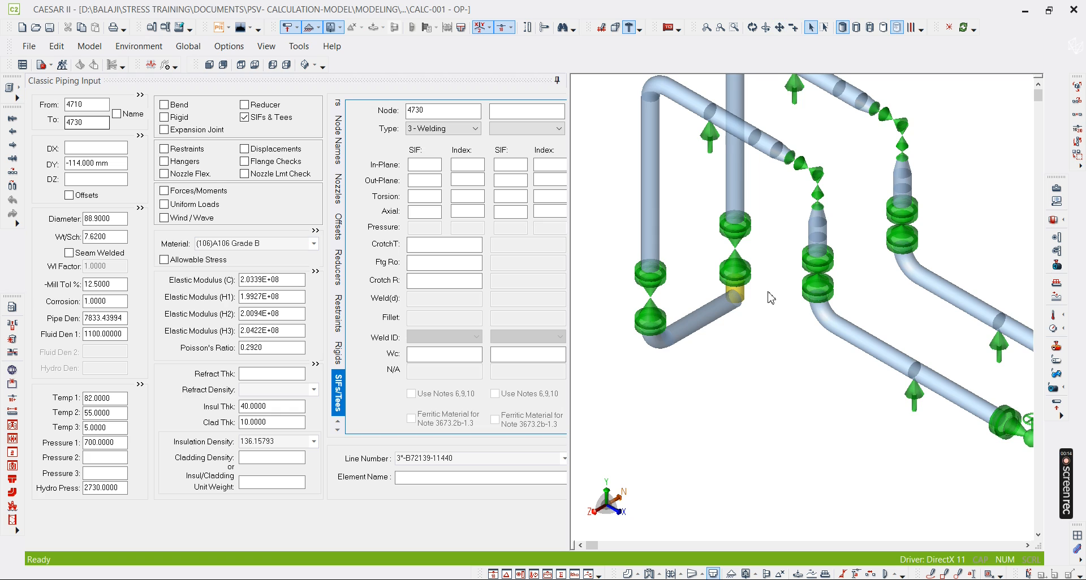
pyautogui.scroll(-3, 771, 299)
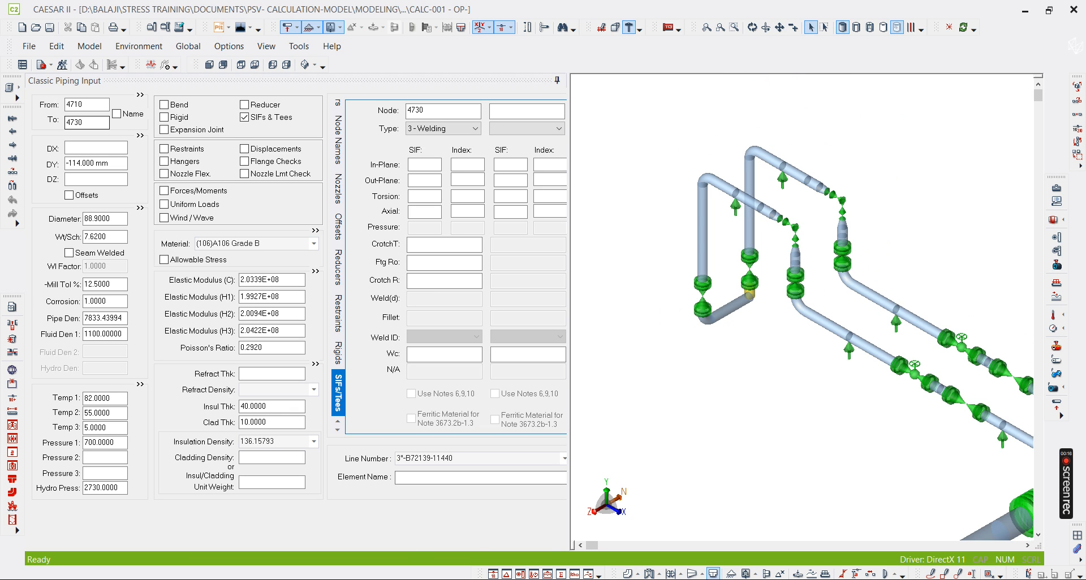
pyautogui.hotkey('alt', 'Tab')
pyautogui.scroll(-8, 463, 399)
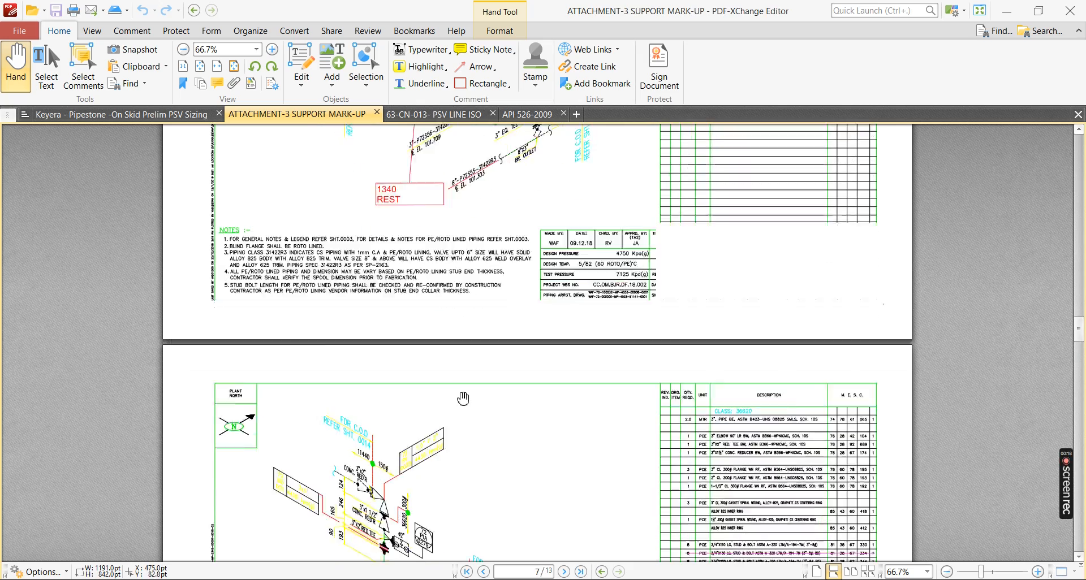
pyautogui.scroll(-15, 464, 400)
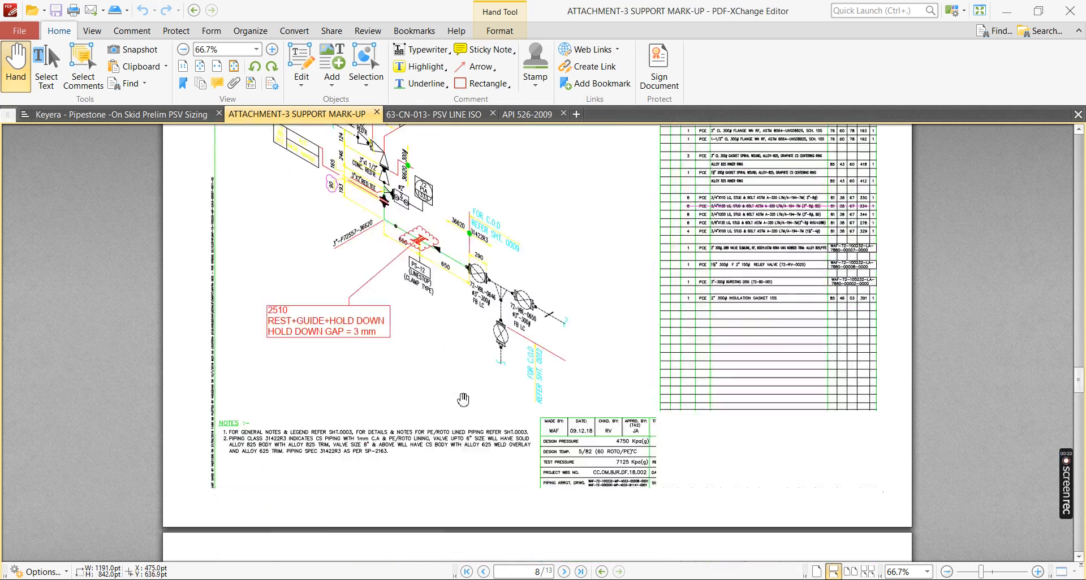
pyautogui.hotkey('ctrl', '8')
pyautogui.moveTo(417, 132); pyautogui.dragTo(333, 214)
pyautogui.keyDown('ctrl'); pyautogui.scroll(2, 333, 214); pyautogui.keyUp('ctrl')
pyautogui.moveTo(334, 267); pyautogui.dragTo(362, 326)
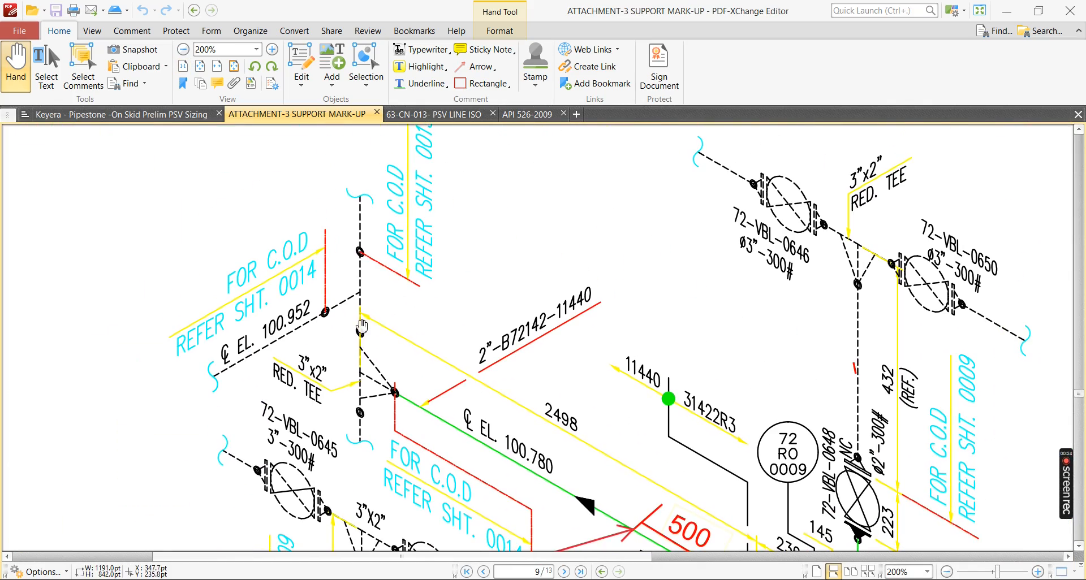
pyautogui.hotkey('ctrl', '8')
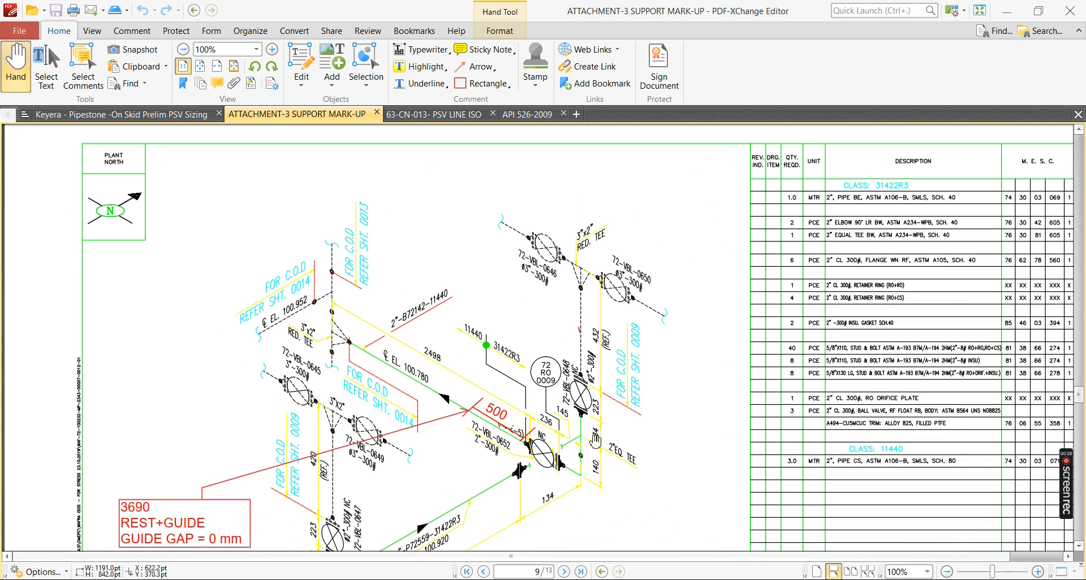
pyautogui.scroll(-3, 435, 452)
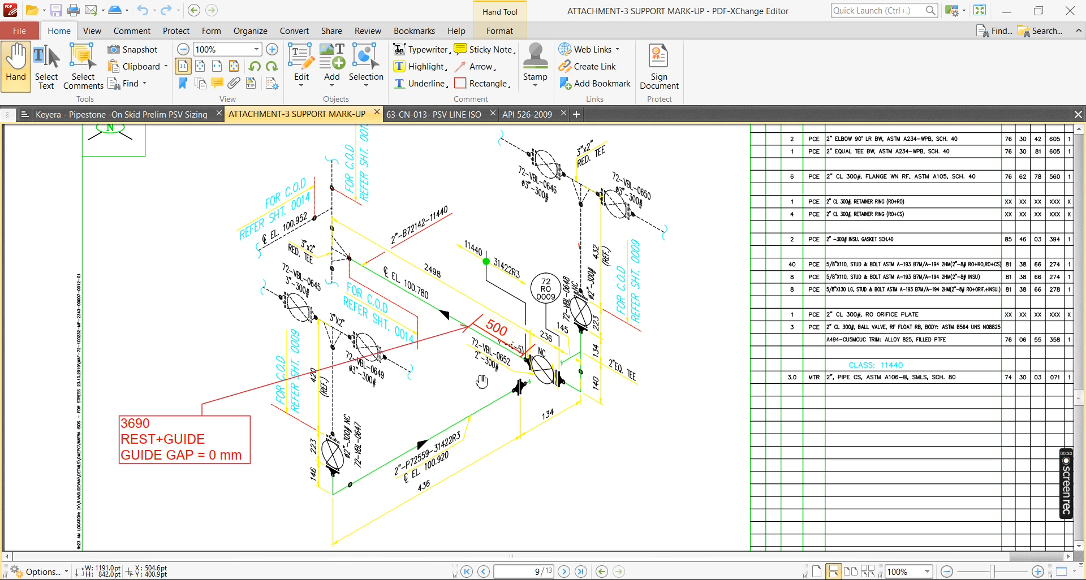
pyautogui.keyDown('ctrl'); pyautogui.scroll(2, 203, 276); pyautogui.keyUp('ctrl')
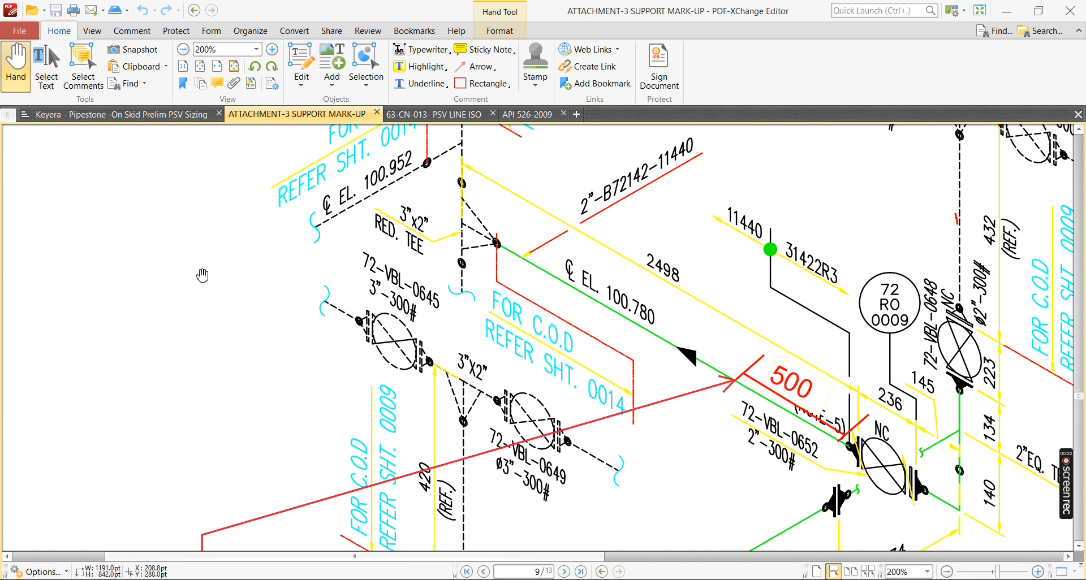
pyautogui.moveTo(376, 403)
pyautogui.mouseDown()
pyautogui.moveTo(355, 269)
pyautogui.moveTo(319, 192)
pyautogui.mouseUp()
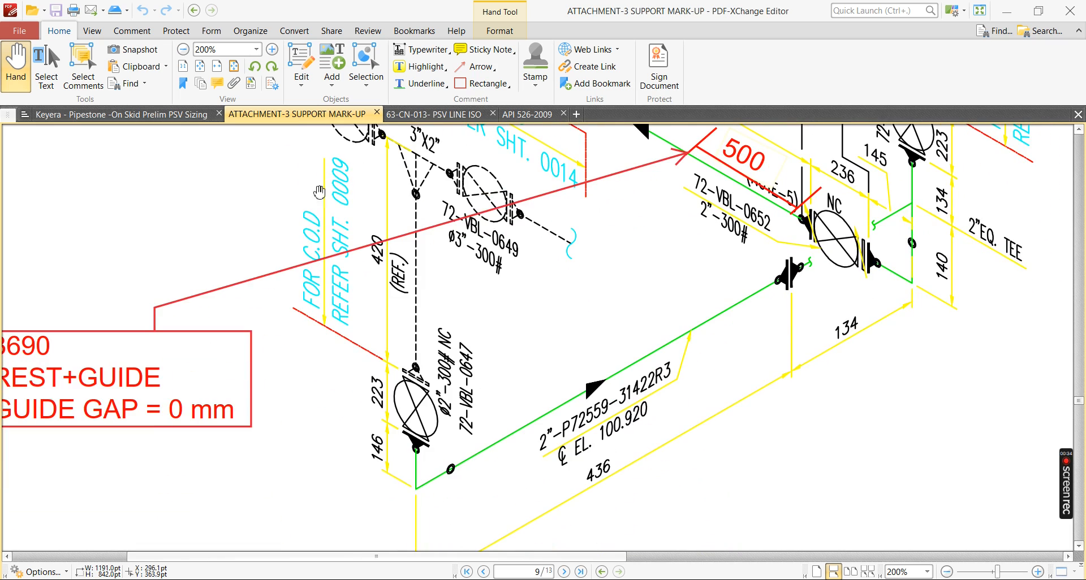
pyautogui.scroll(5, 317, 226)
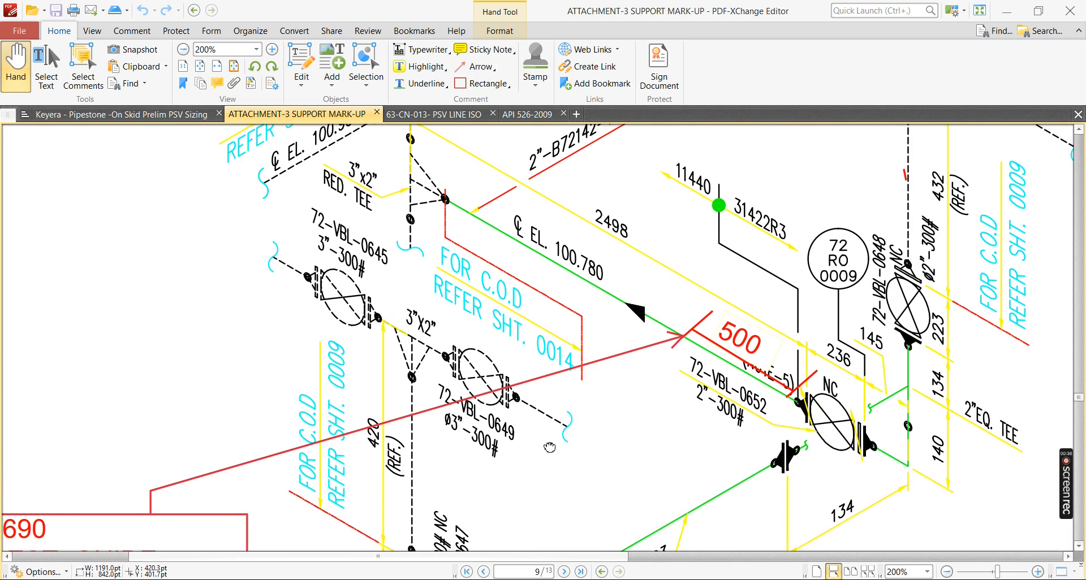
pyautogui.keyDown('ctrl'); pyautogui.scroll(-4, 549, 447); pyautogui.keyUp('ctrl')
pyautogui.scroll(15, 474, 393)
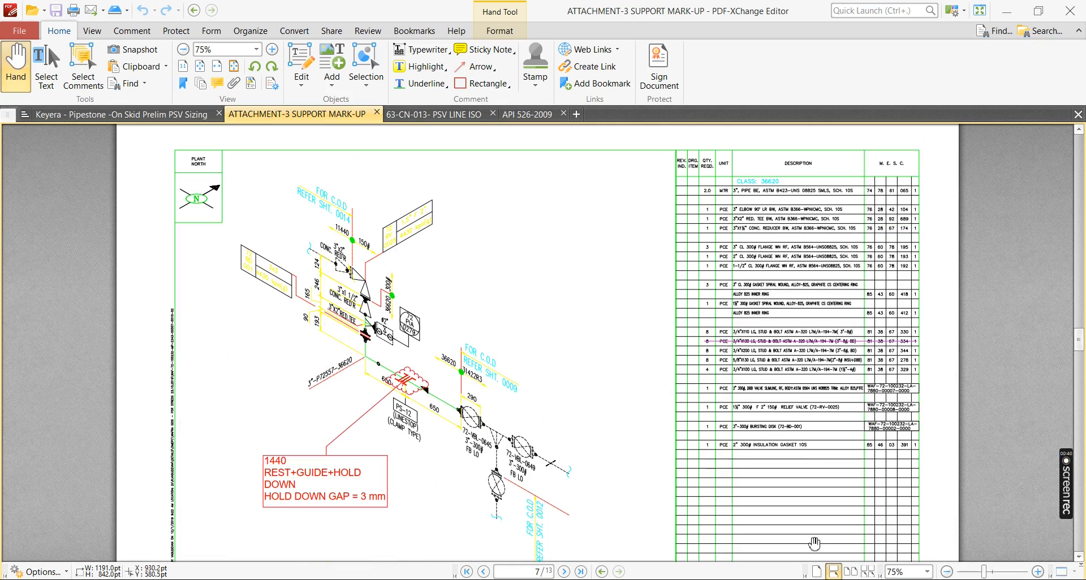
# - Switch back to CAESAR II and locate the valve beside the elbow at the far end of the main line
pyautogui.hotkey('alt', 'Tab')
pyautogui.scroll(-5, 732, 329)
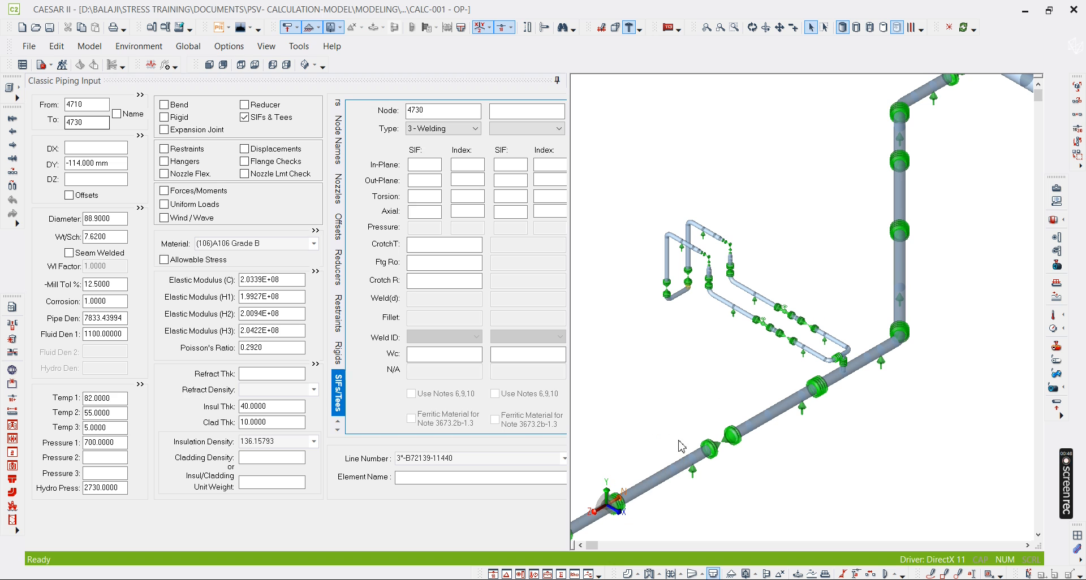
pyautogui.scroll(-4, 820, 340)
pyautogui.scroll(6, 830, 391)
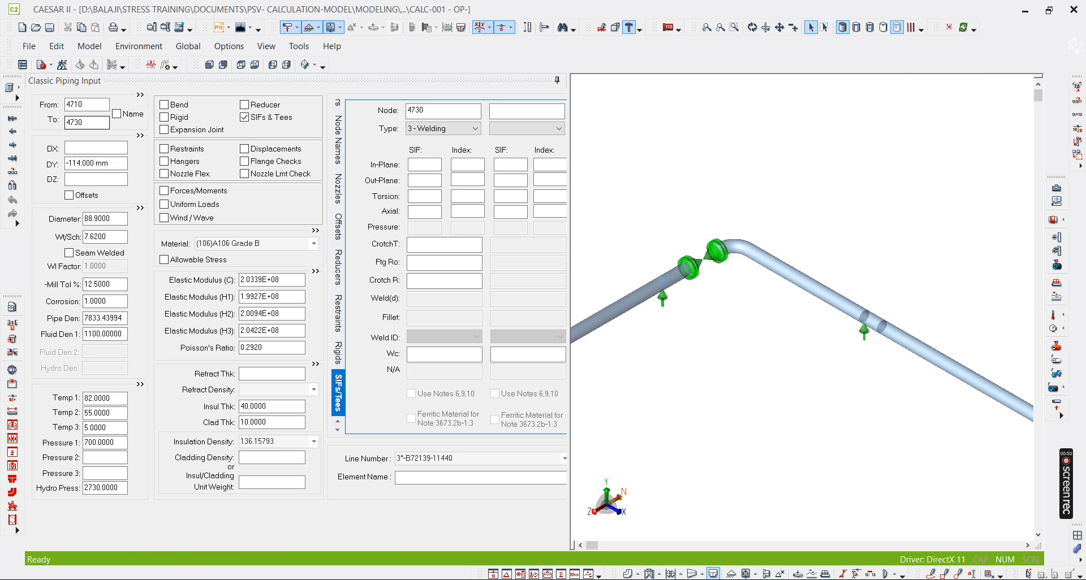
# - Switch to the support mark-up drawing and examine the ASME B31.8 to B31.3 code break near valve 75-VBL-0631 on page 4
pyautogui.hotkey('alt', 'Tab')
pyautogui.scroll(13, 464, 362)
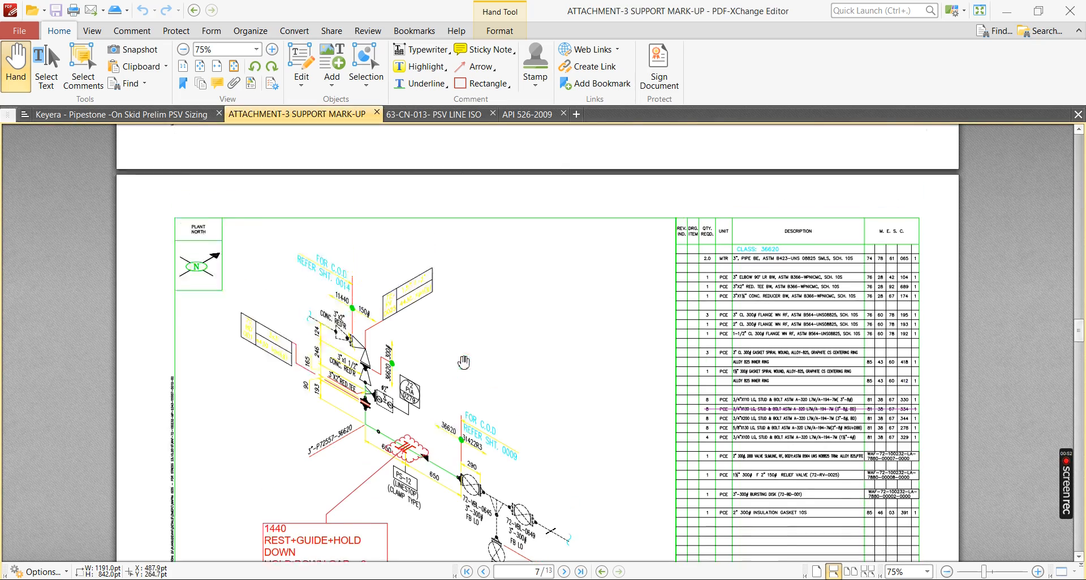
pyautogui.scroll(5, 466, 360)
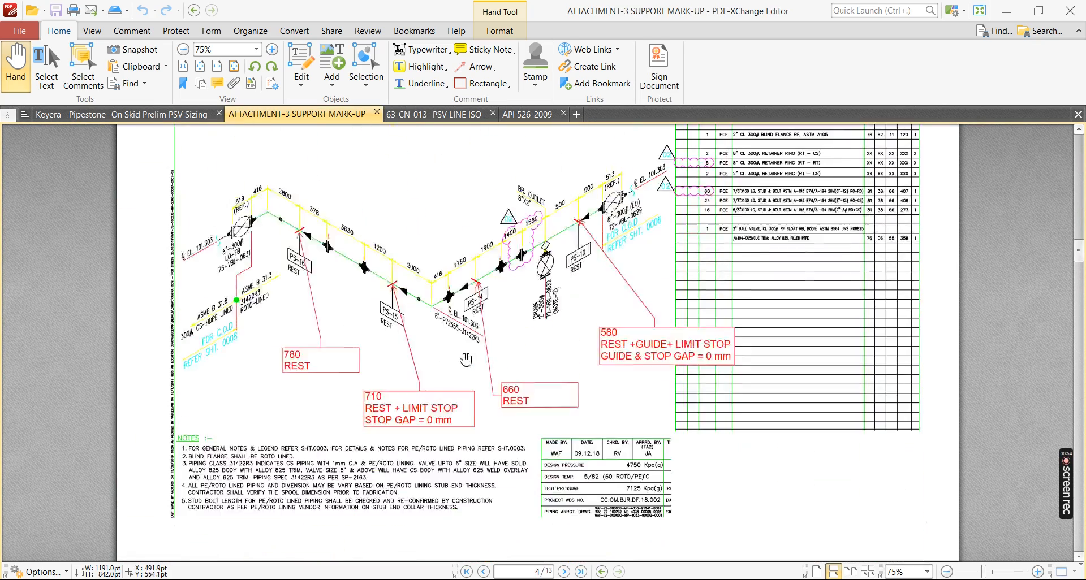
pyautogui.keyDown('ctrl'); pyautogui.scroll(2, 209, 232); pyautogui.keyUp('ctrl')
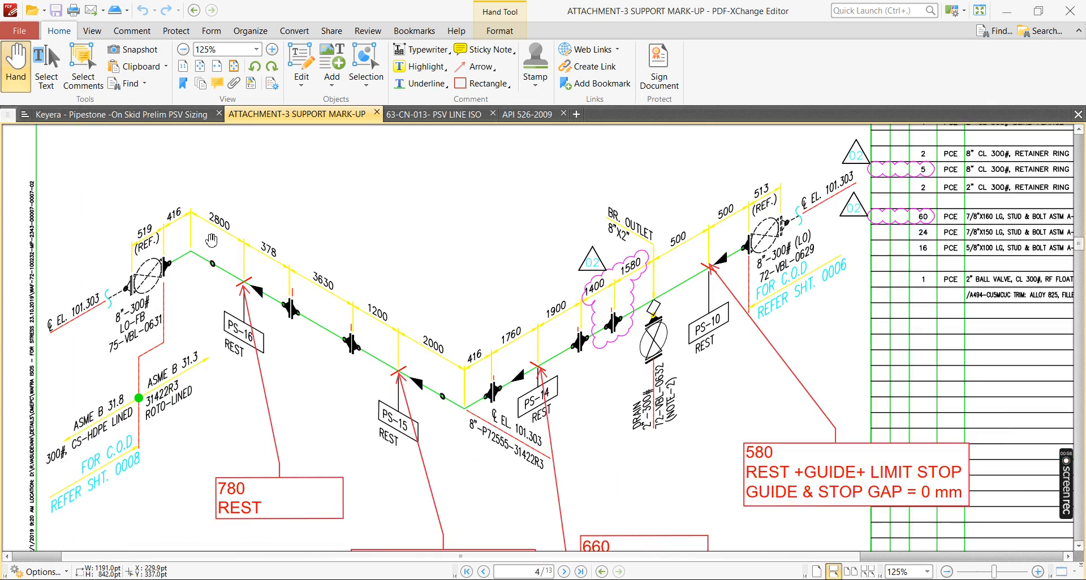
pyautogui.keyDown('ctrl'); pyautogui.scroll(2, 304, 288); pyautogui.keyUp('ctrl')
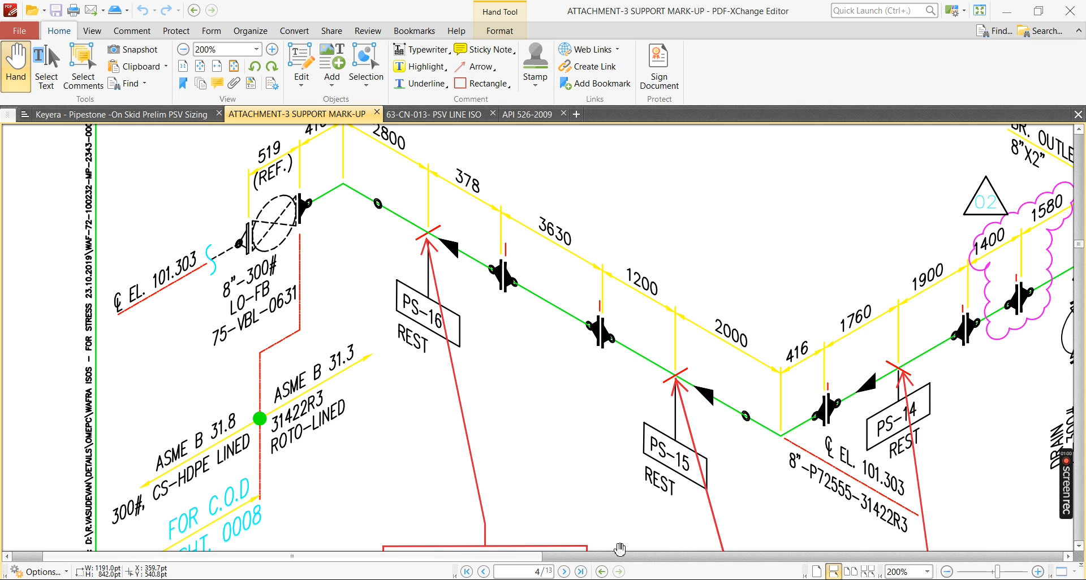
pyautogui.moveTo(315, 461); pyautogui.dragTo(329, 439)
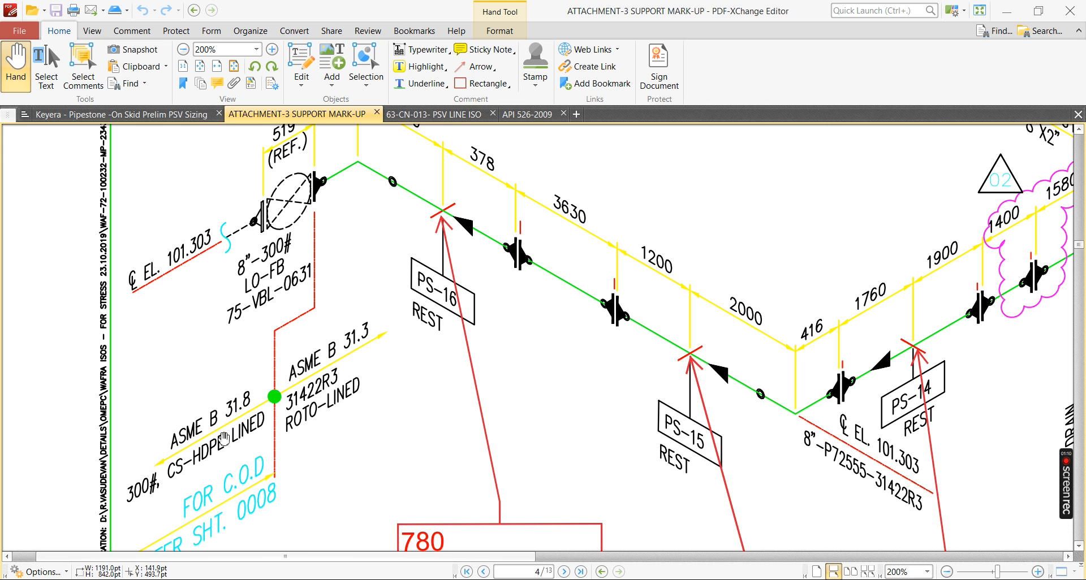
pyautogui.keyDown('ctrl'); pyautogui.scroll(-1, 235, 432); pyautogui.keyUp('ctrl')
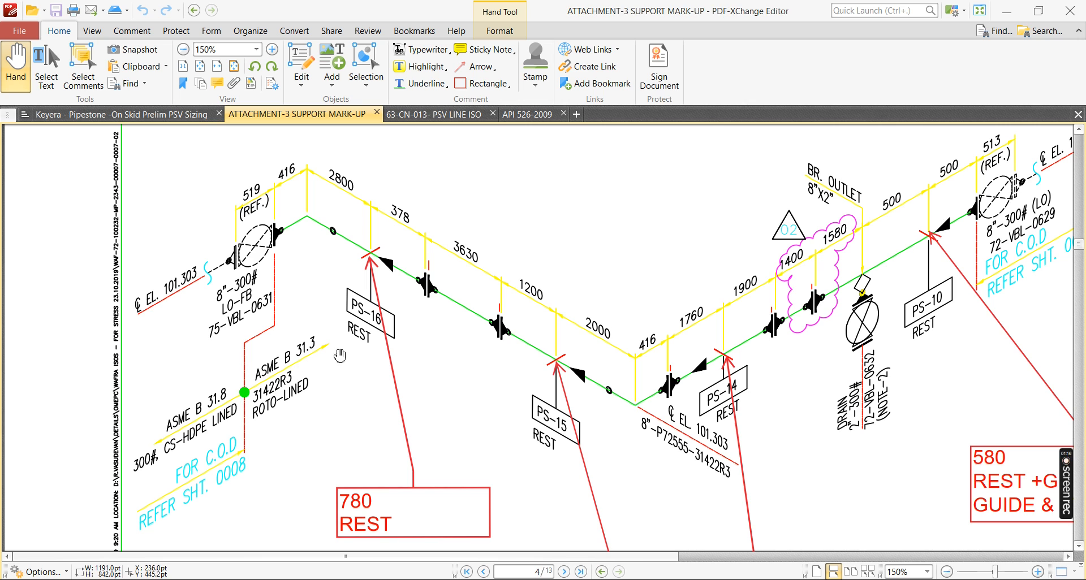
# - Switch back to CAESAR II and select the flange element 2010-2030 between the elbow and the valve
pyautogui.moveTo(571, 579)
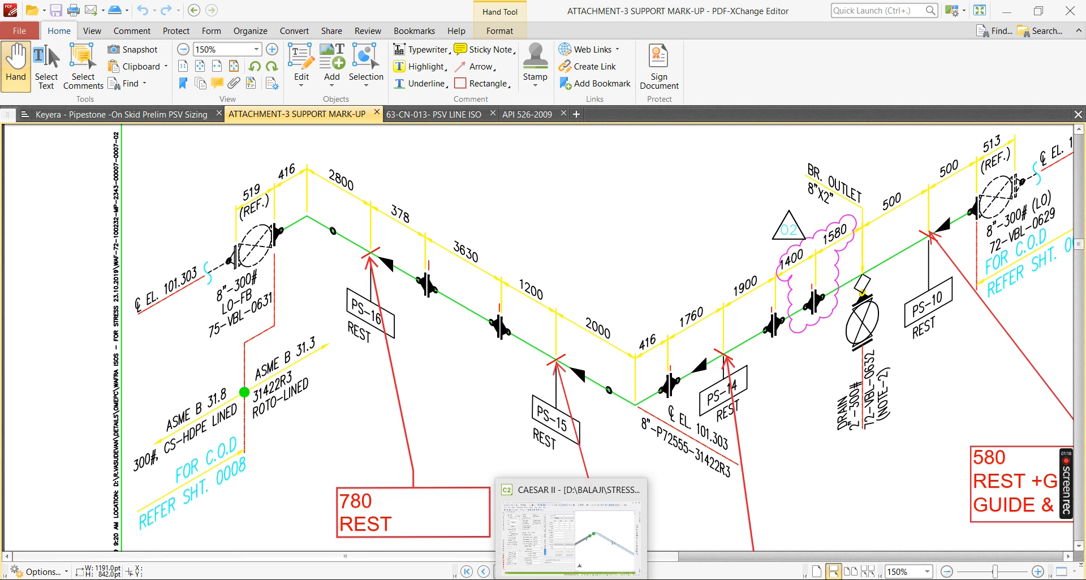
pyautogui.click(571, 531)
pyautogui.scroll(-5, 815, 317)
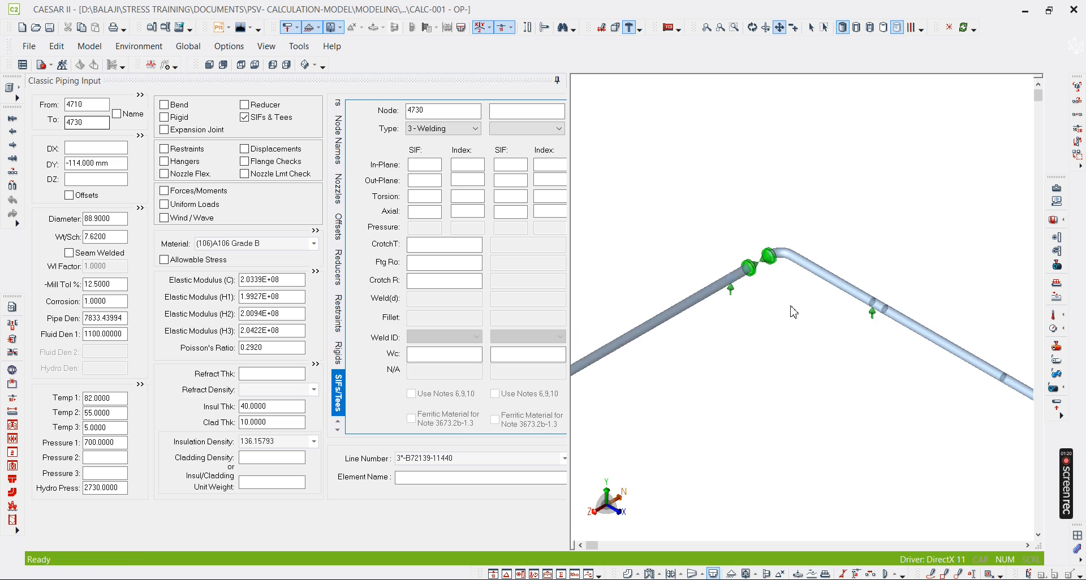
pyautogui.scroll(3, 670, 297)
pyautogui.scroll(5, 959, 336)
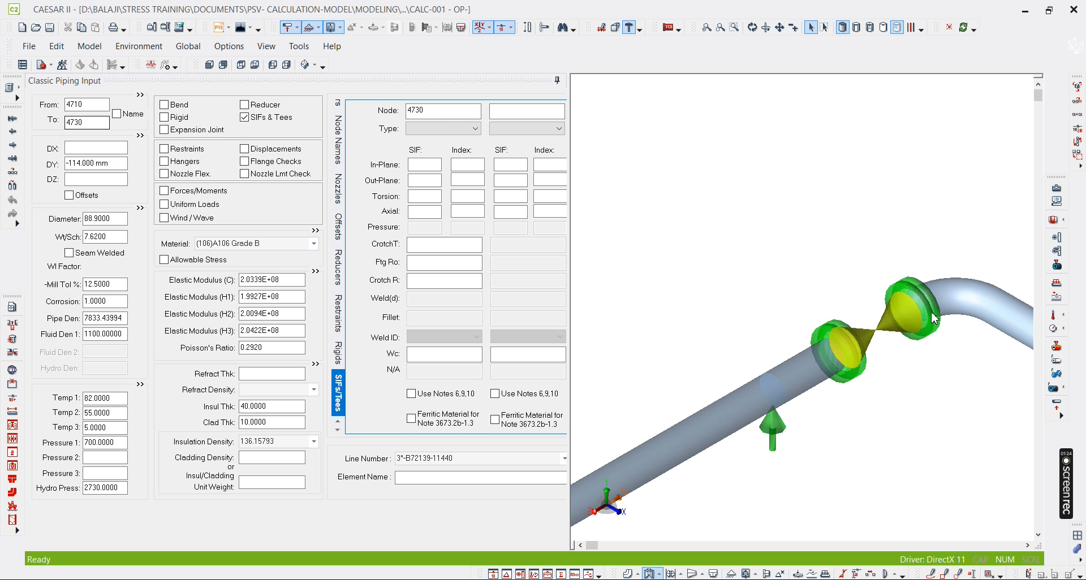
pyautogui.click(934, 318)
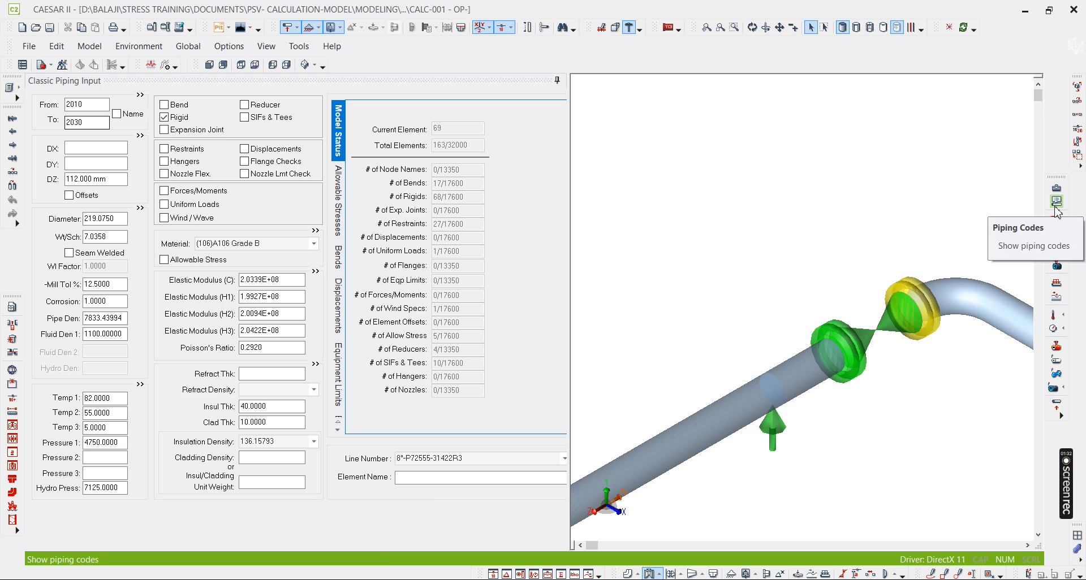
# - Show the model coloured by piping code and inspect the pipe around the valve and elbow
pyautogui.click(1056, 204)
pyautogui.moveTo(880, 300)
pyautogui.scroll(-3, 714, 253)
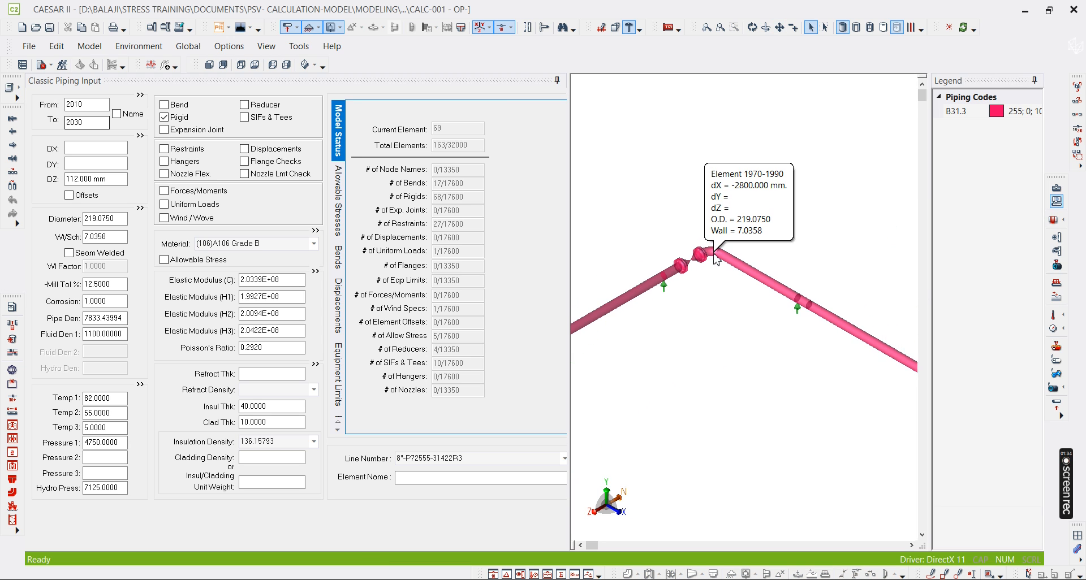
pyautogui.scroll(3, 715, 254)
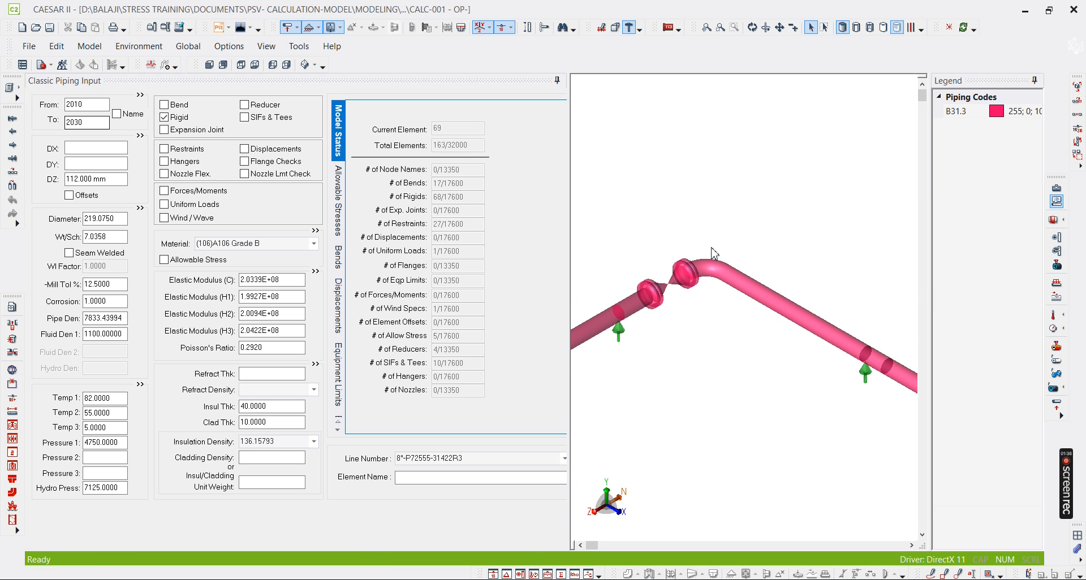
# - Switch to the support mark-up drawing and recheck which side of valve 75-VBL-0631 falls under ASME B31.8
pyautogui.hotkey('alt', 'Tab')
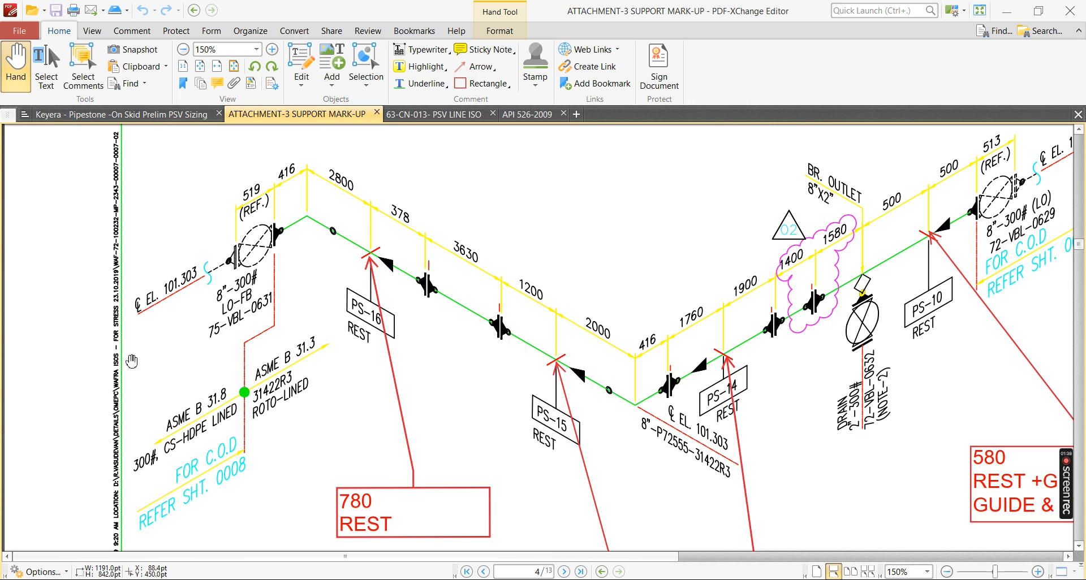
pyautogui.keyDown('ctrl'); pyautogui.scroll(3, 226, 384); pyautogui.keyUp('ctrl')
pyautogui.moveTo(292, 460); pyautogui.dragTo(341, 453)
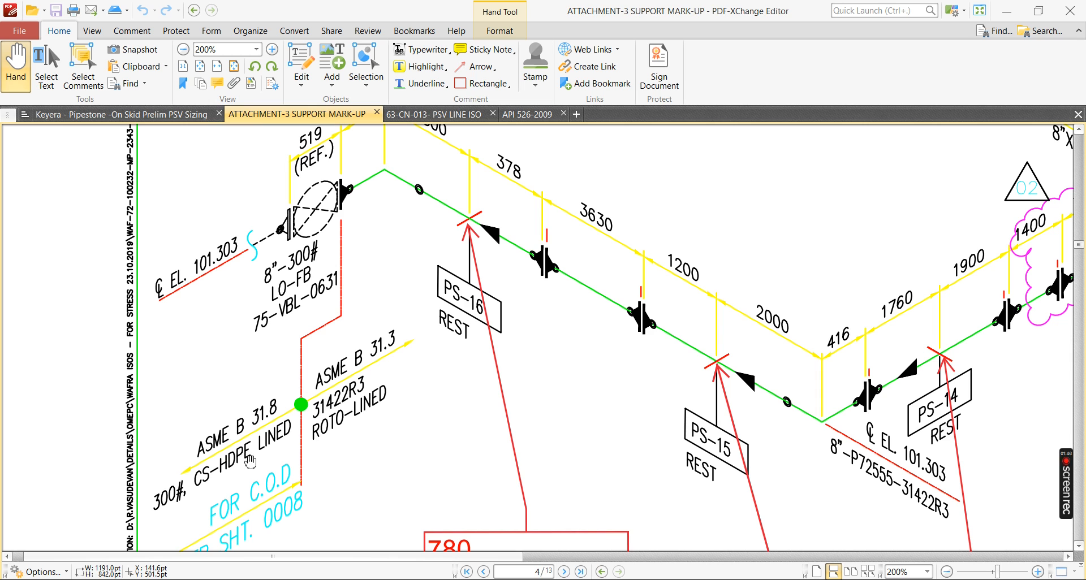
pyautogui.moveTo(377, 295); pyautogui.dragTo(385, 333)
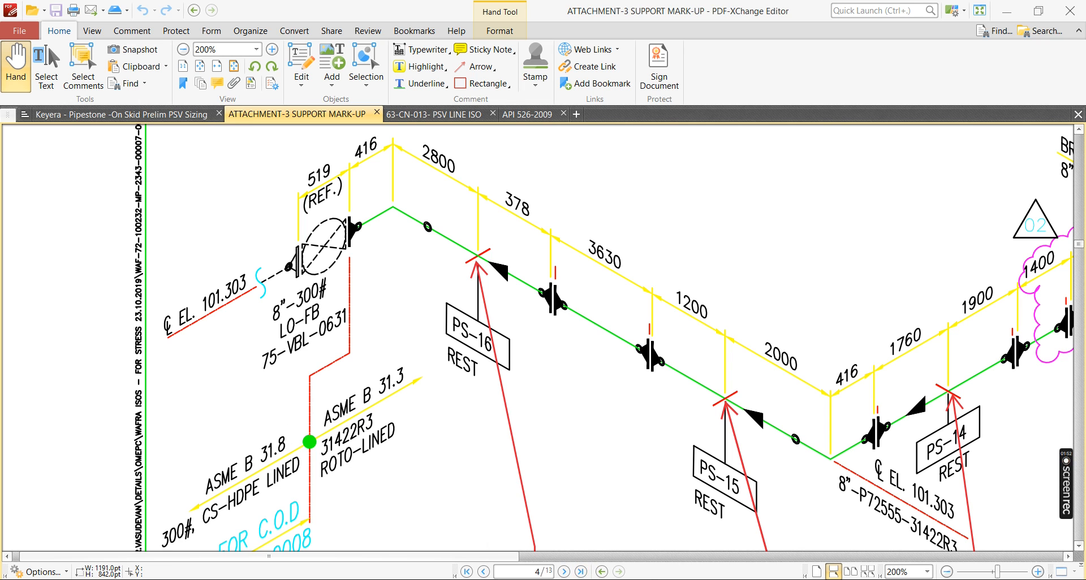
# - Switch back to CAESAR II, select the valve element 2030-2050 and turn off the piping code colouring
pyautogui.moveTo(571, 577)
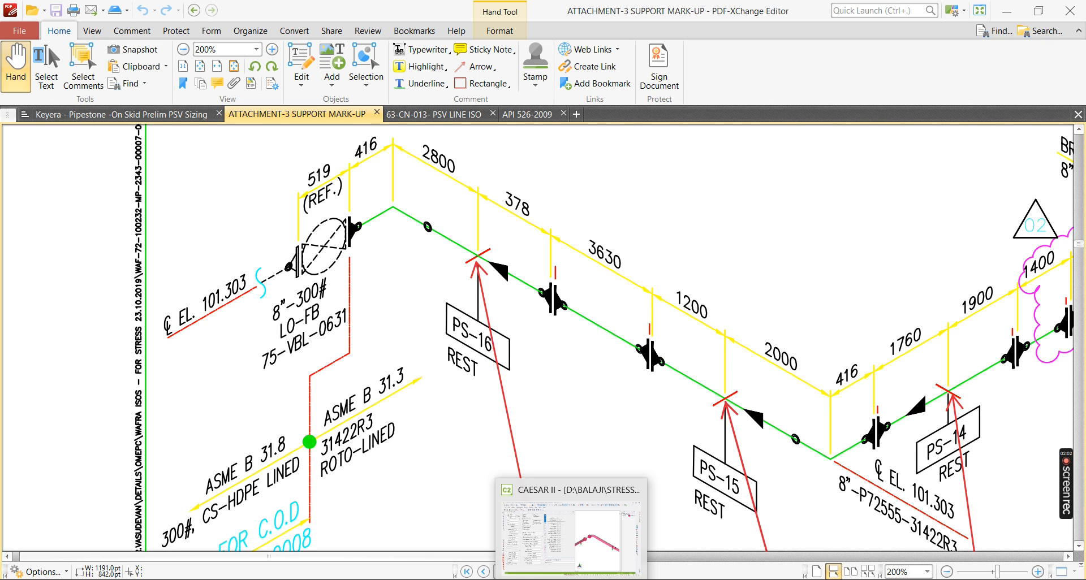
pyautogui.click(572, 540)
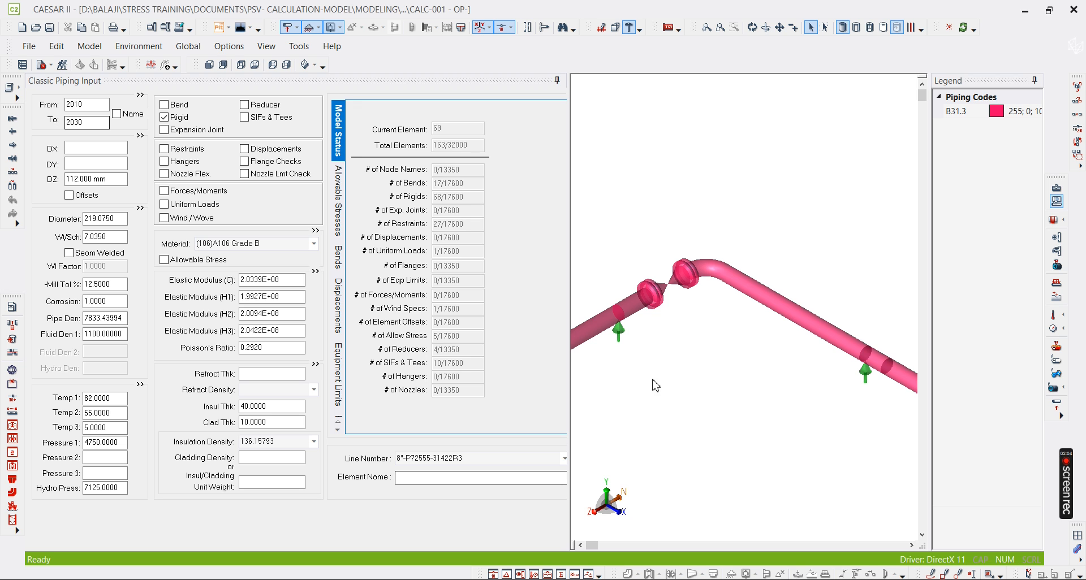
pyautogui.click(685, 278)
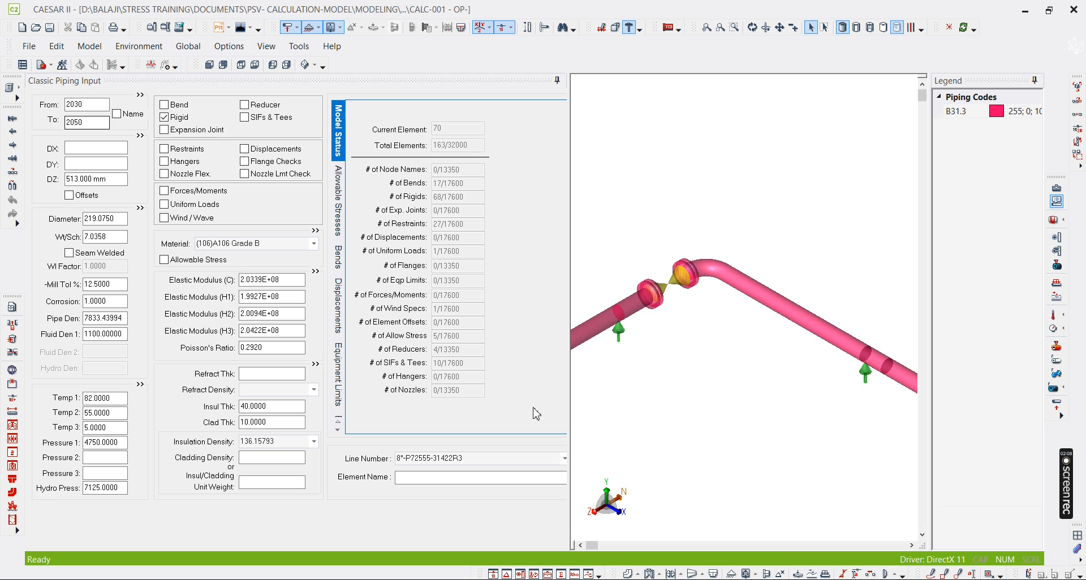
pyautogui.click(1057, 239)
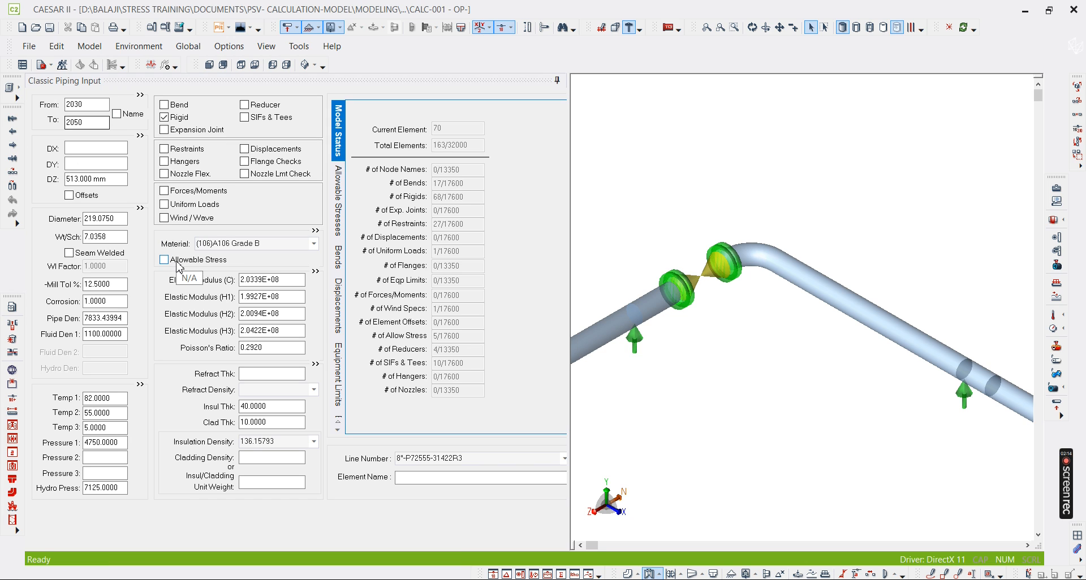
# - Enable allowable stress input on valve element 2030-2050 and set its piping code to B31.8
pyautogui.click(178, 263)
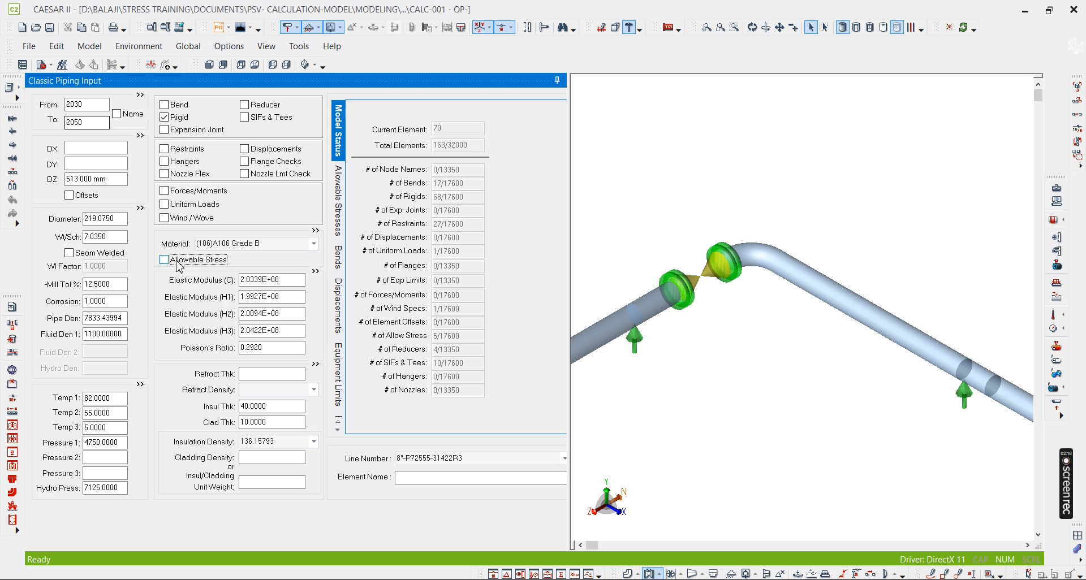
pyautogui.press('Tab')
pyautogui.click(179, 262)
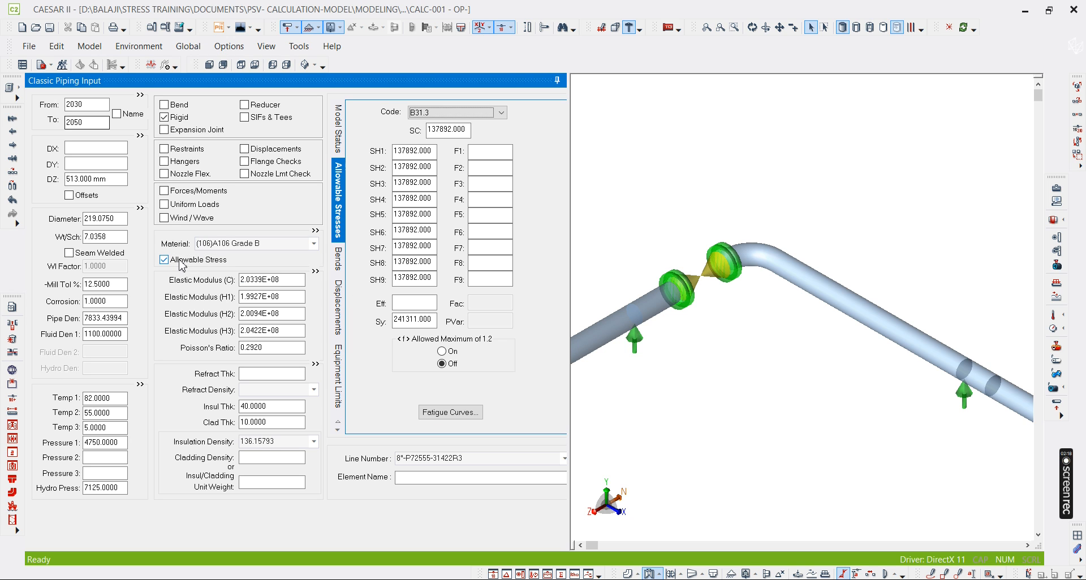
pyautogui.click(427, 116)
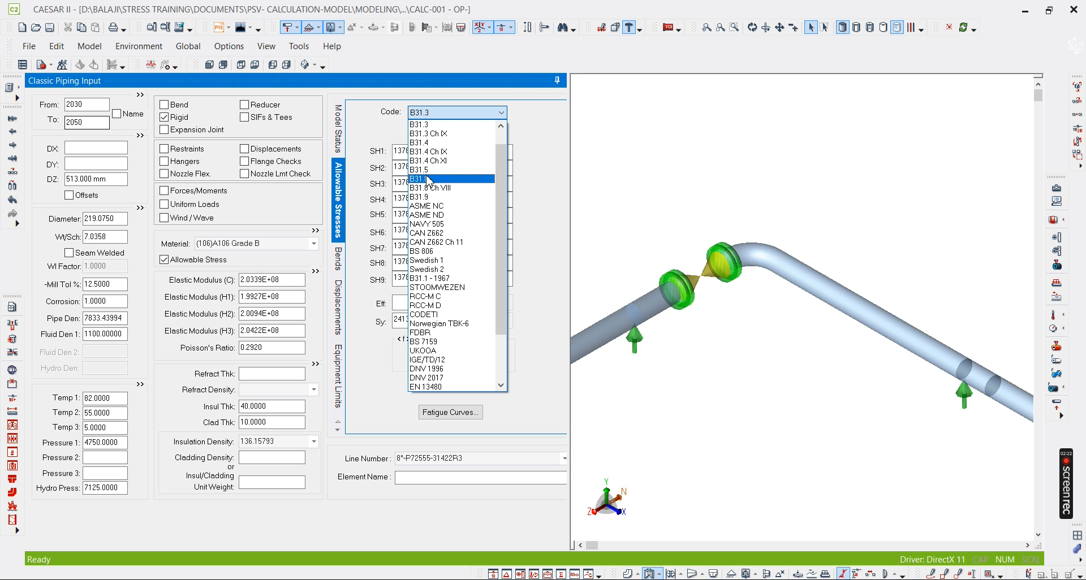
pyautogui.click(444, 179)
pyautogui.click(487, 279)
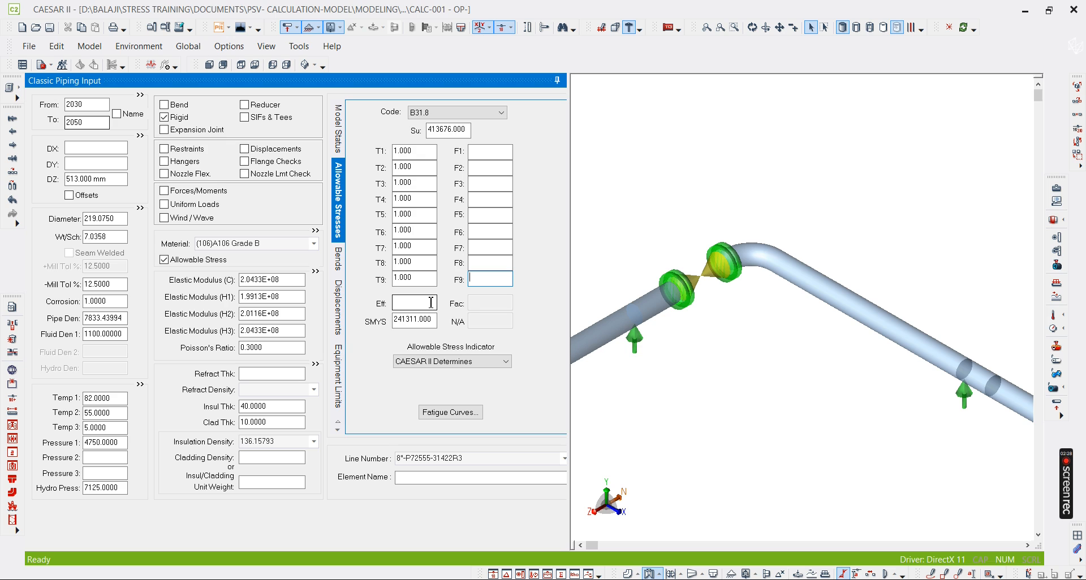
# - Open the help for the T1 value and read the B31.8 entry on the temperature derating factor and its reference table
pyautogui.click(414, 152)
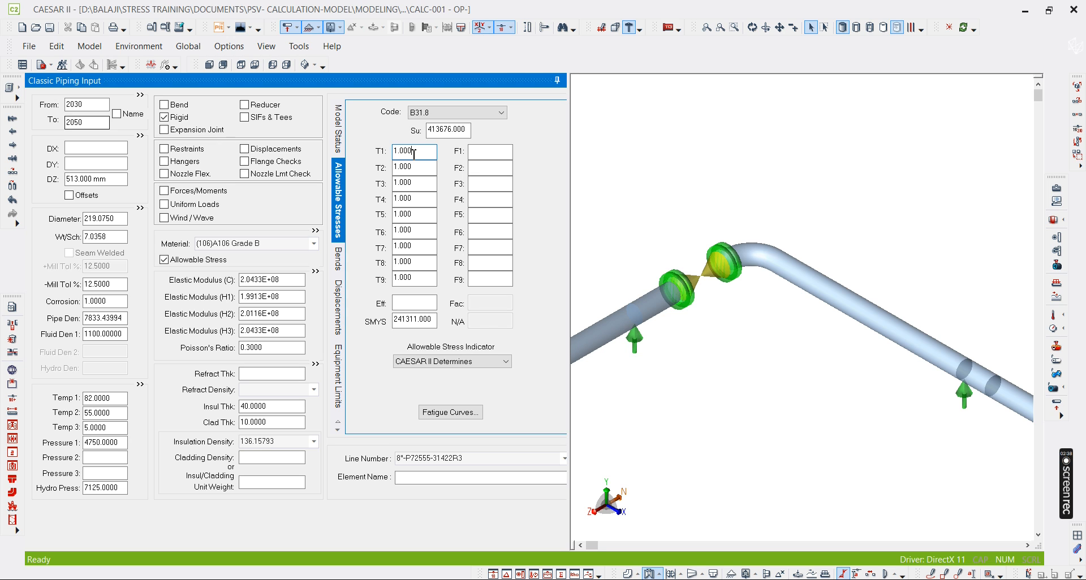
pyautogui.press('F1')
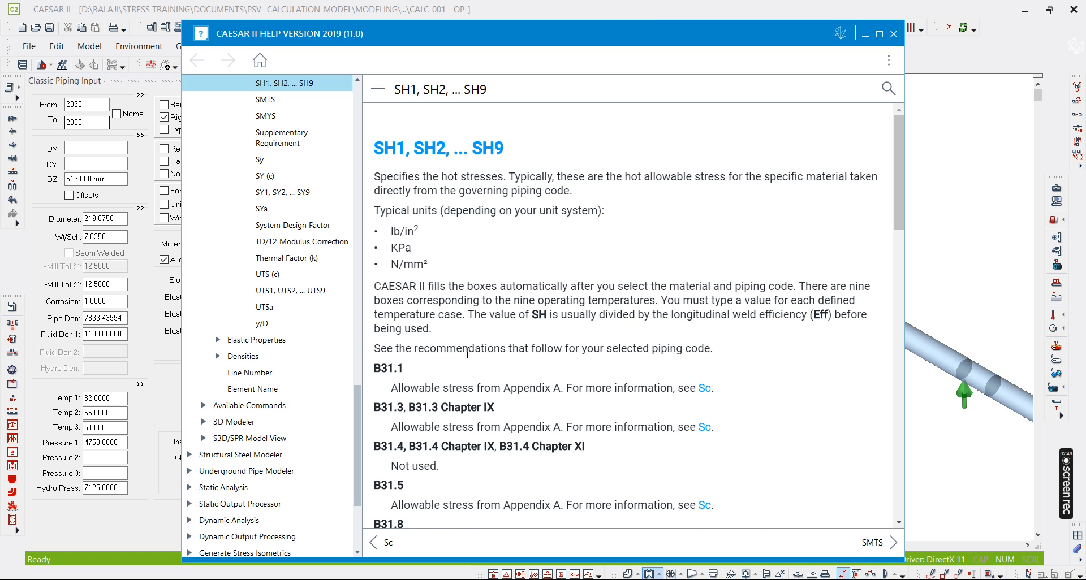
pyautogui.scroll(-6, 467, 354)
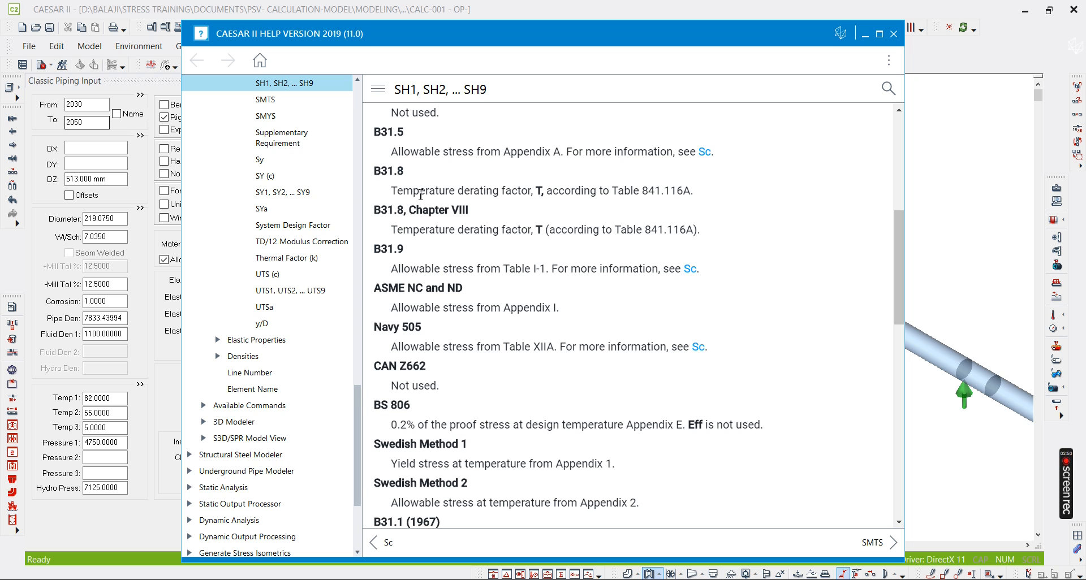
pyautogui.moveTo(401, 190); pyautogui.dragTo(513, 191)
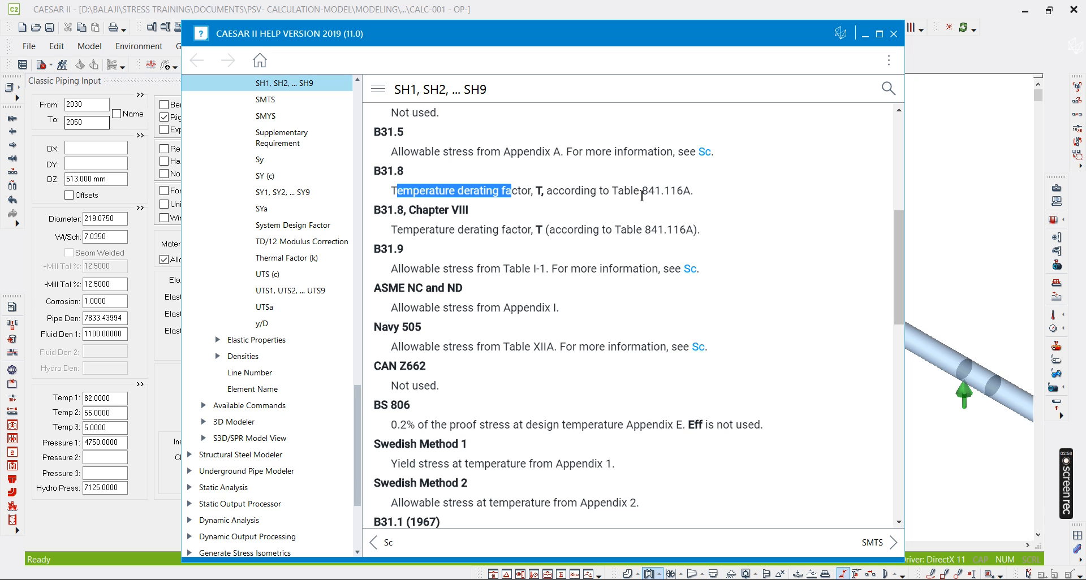
pyautogui.moveTo(642, 191); pyautogui.dragTo(692, 191)
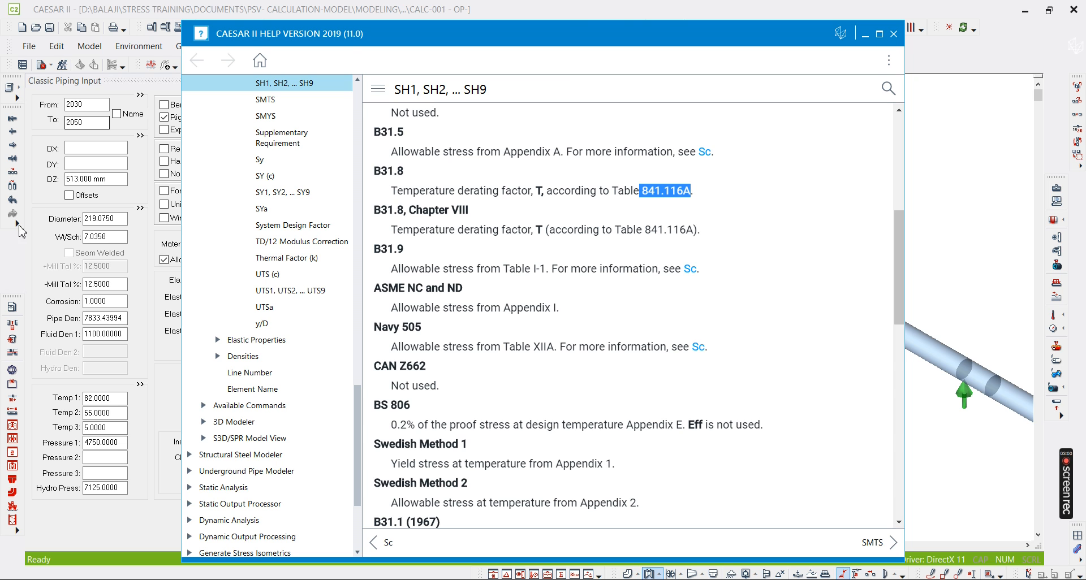
pyautogui.click(930, 249)
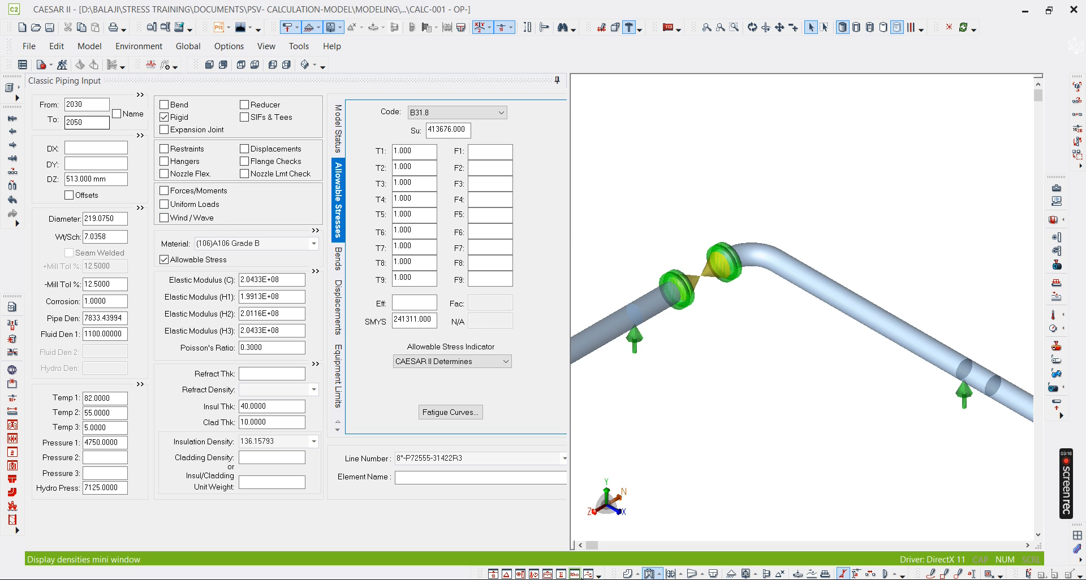
# - Review the allowable stress indicator options and set the valve element to Unrestrained Pipeline
pyautogui.click(422, 362)
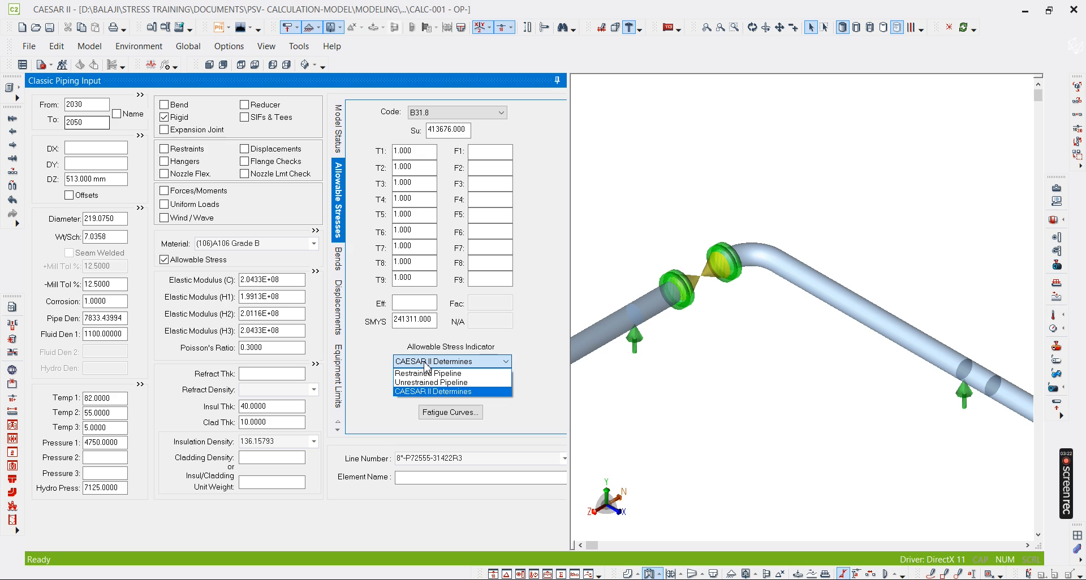
pyautogui.click(695, 369)
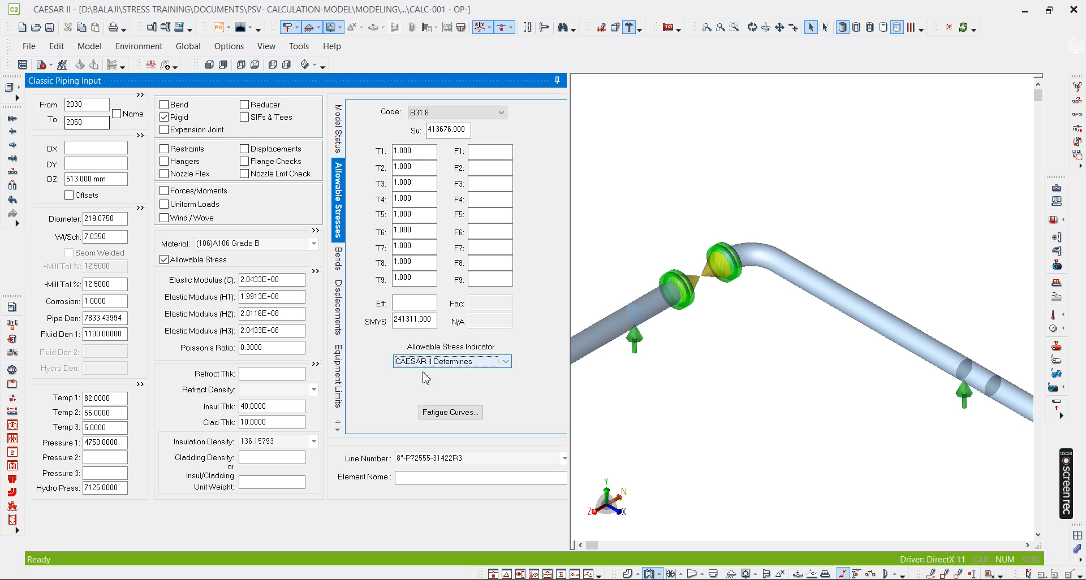
pyautogui.click(444, 366)
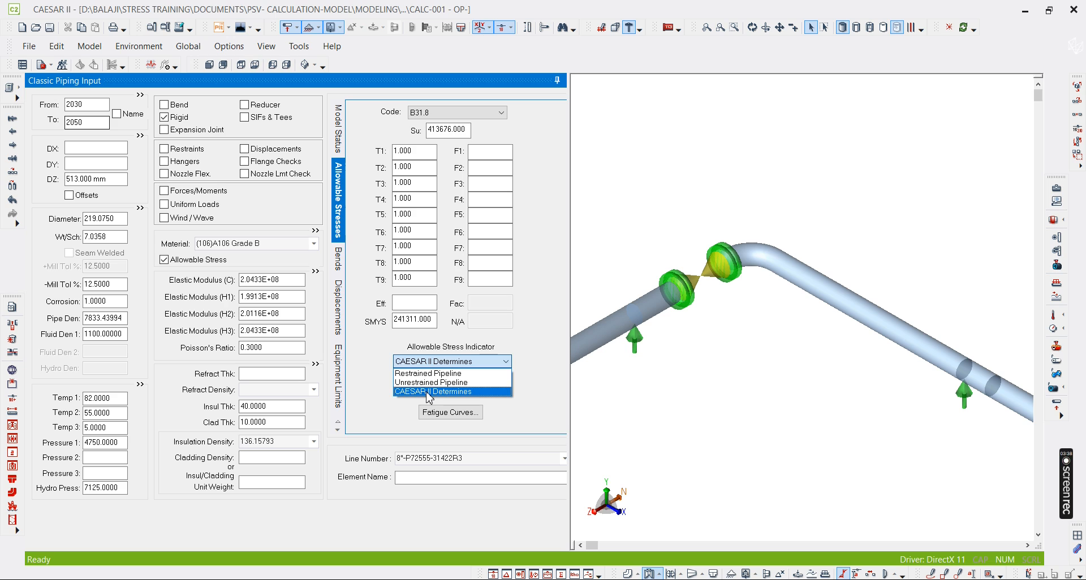
pyautogui.click(427, 392)
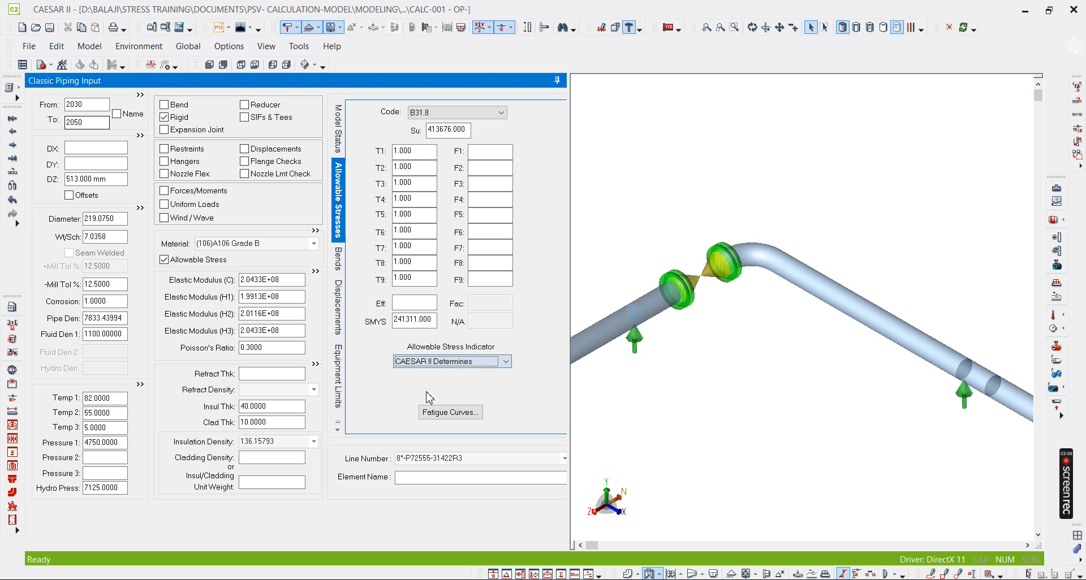
pyautogui.click(484, 362)
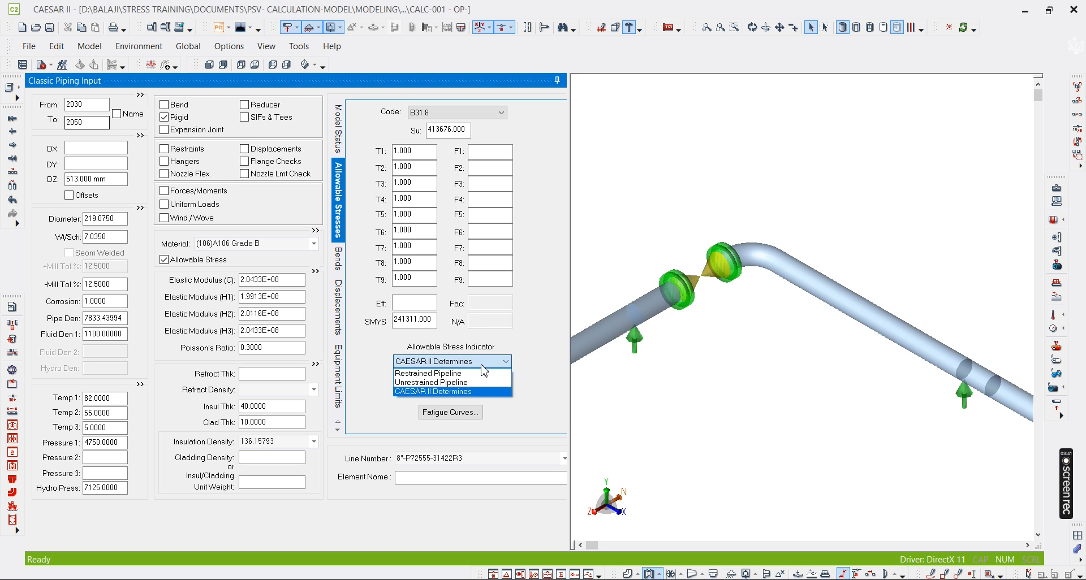
pyautogui.click(447, 385)
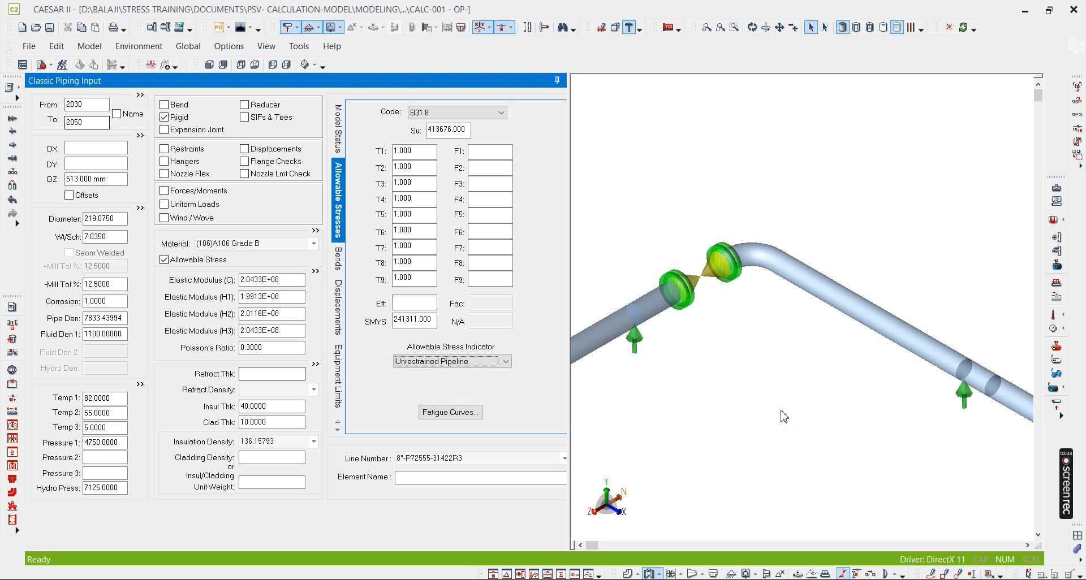
pyautogui.click(732, 420)
pyautogui.scroll(-3, 800, 371)
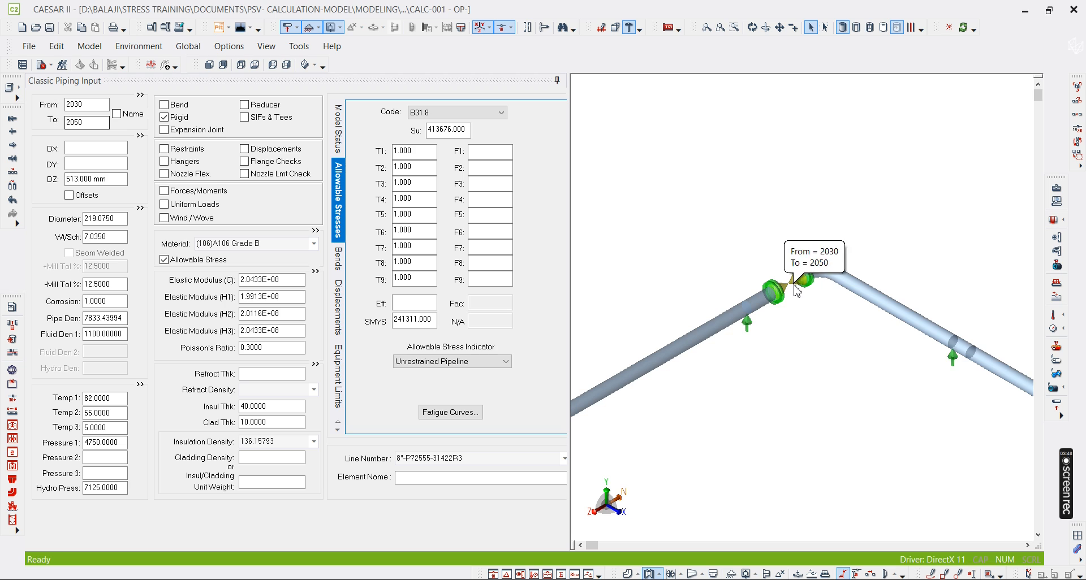
pyautogui.scroll(1, 798, 299)
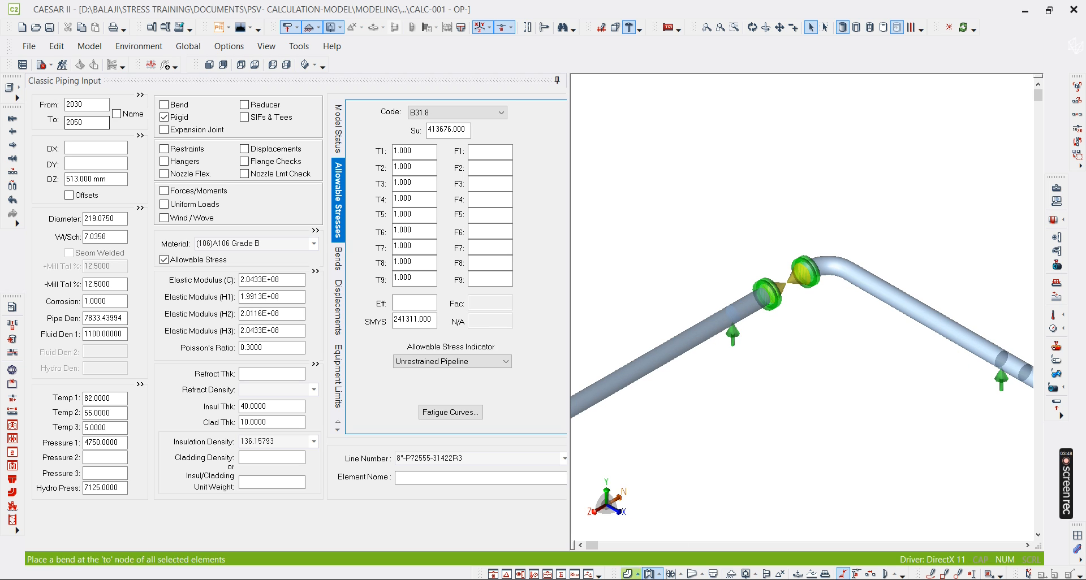
# - Switch to the support mark-up drawing in PDF-XChange Editor and examine the ASME B31.8 material list on page 5
pyautogui.hotkey('alt', 'Tab')
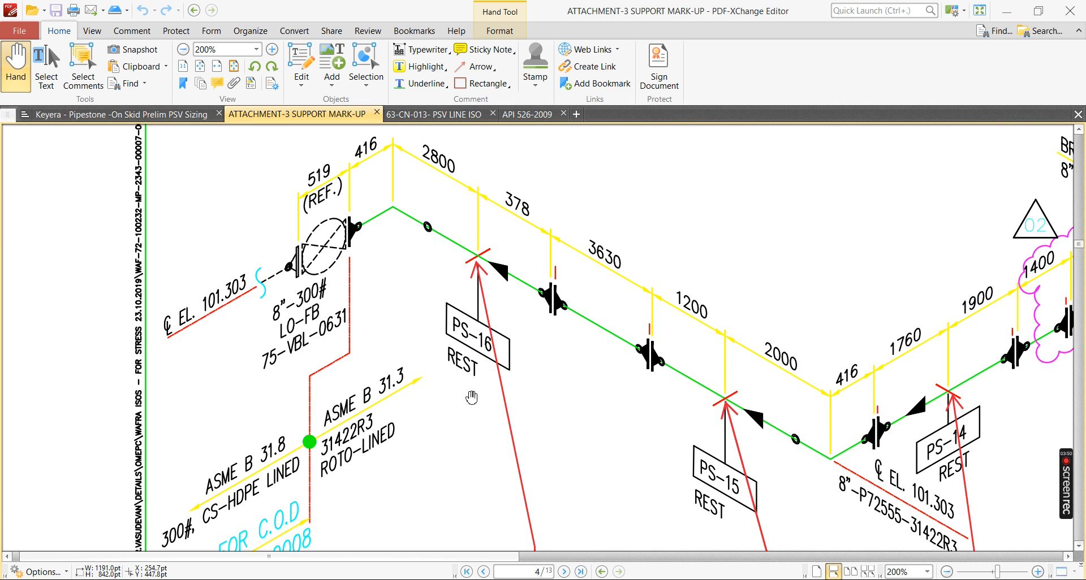
pyautogui.keyDown('ctrl'); pyautogui.scroll(-3, 472, 398); pyautogui.keyUp('ctrl')
pyautogui.scroll(-10, 317, 314)
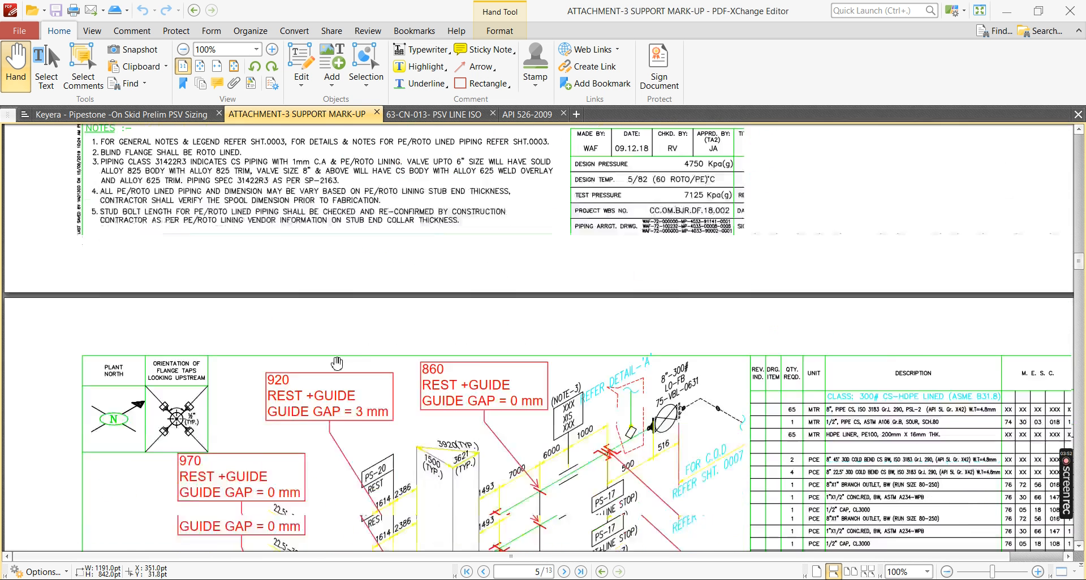
pyautogui.keyDown('ctrl'); pyautogui.scroll(1, 720, 214); pyautogui.keyUp('ctrl')
pyautogui.moveTo(897, 284); pyautogui.dragTo(523, 308)
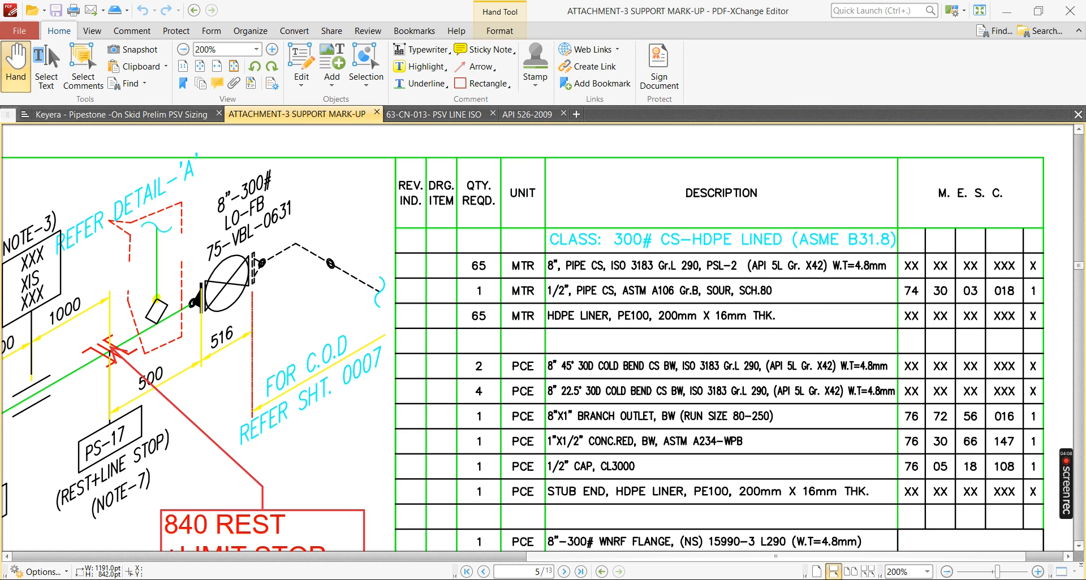
# - Switch back to CAESAR II, look up the API materials and set the valve element's material to number 330, API-5L X42
pyautogui.hotkey('alt', 'Tab')
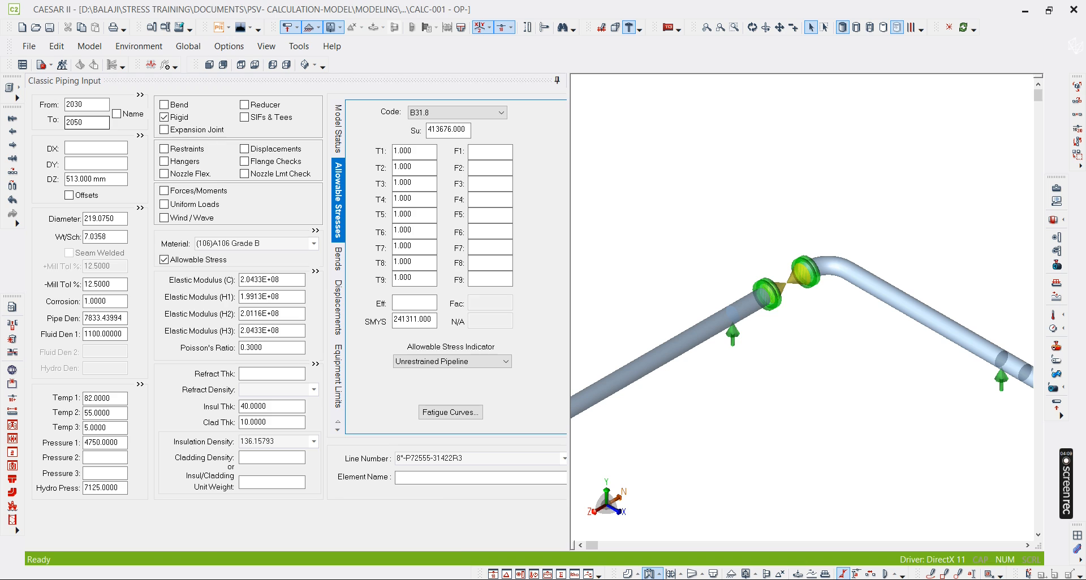
pyautogui.click(247, 243)
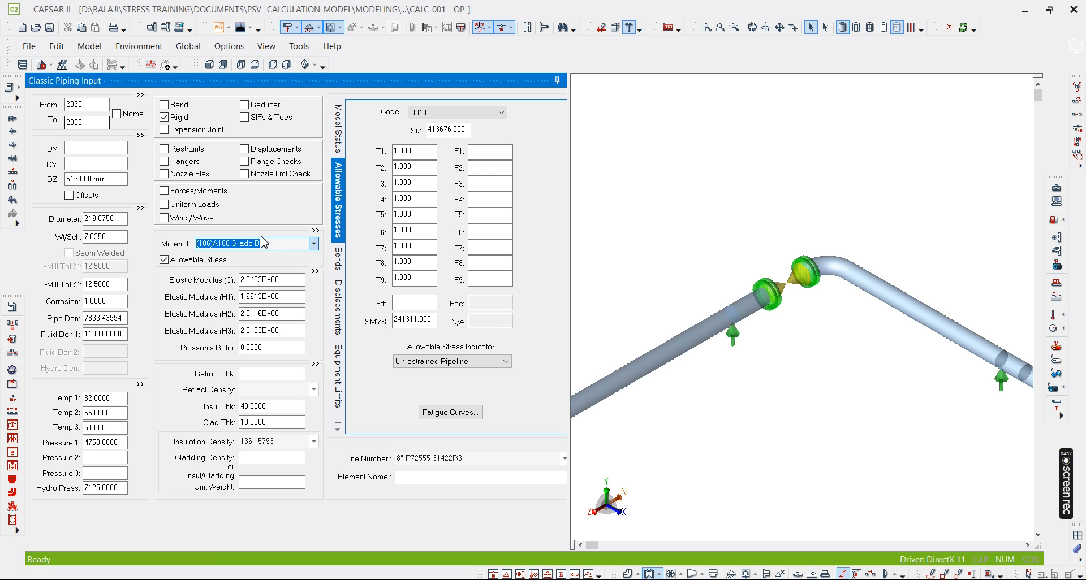
pyautogui.write('api')
pyautogui.press('Return')
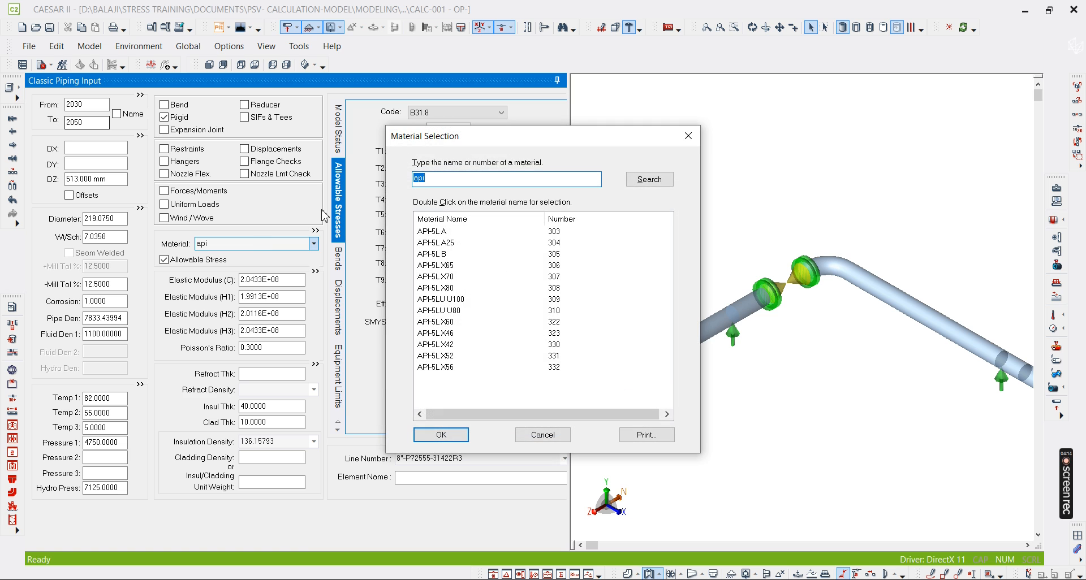
pyautogui.press('Escape')
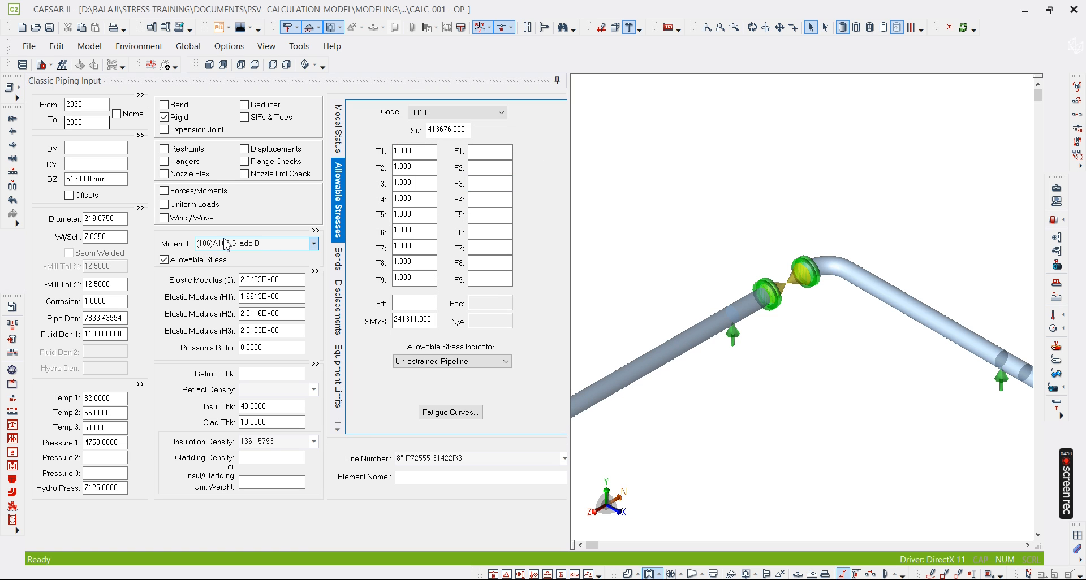
pyautogui.click(231, 242)
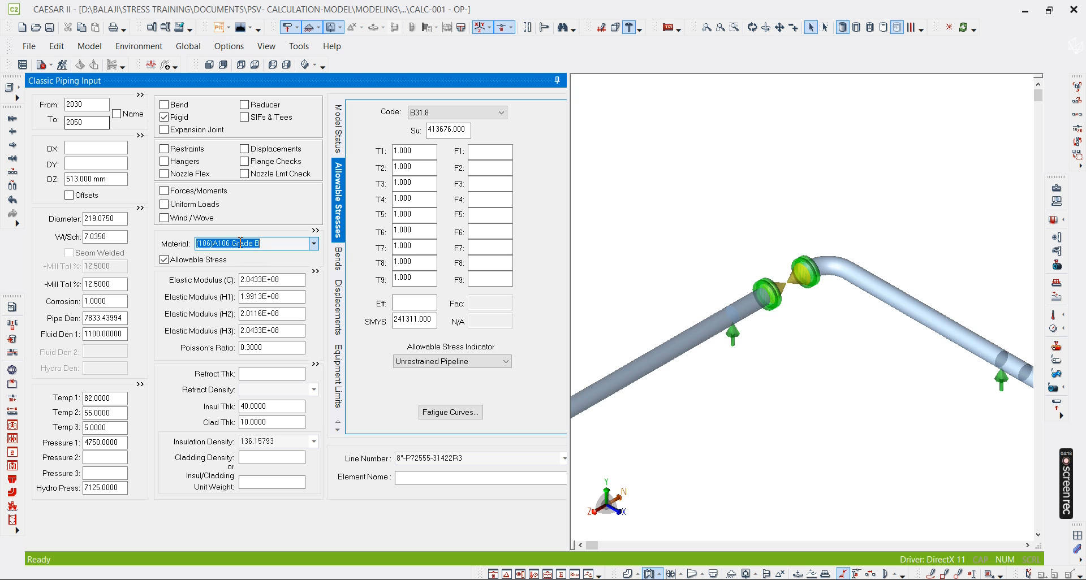
pyautogui.write('API')
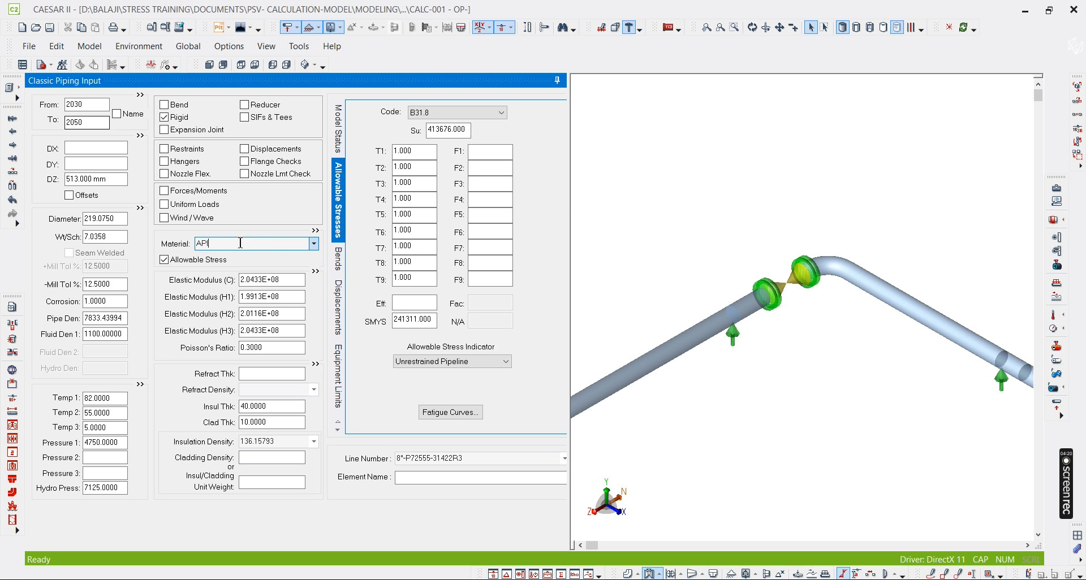
pyautogui.press('Return')
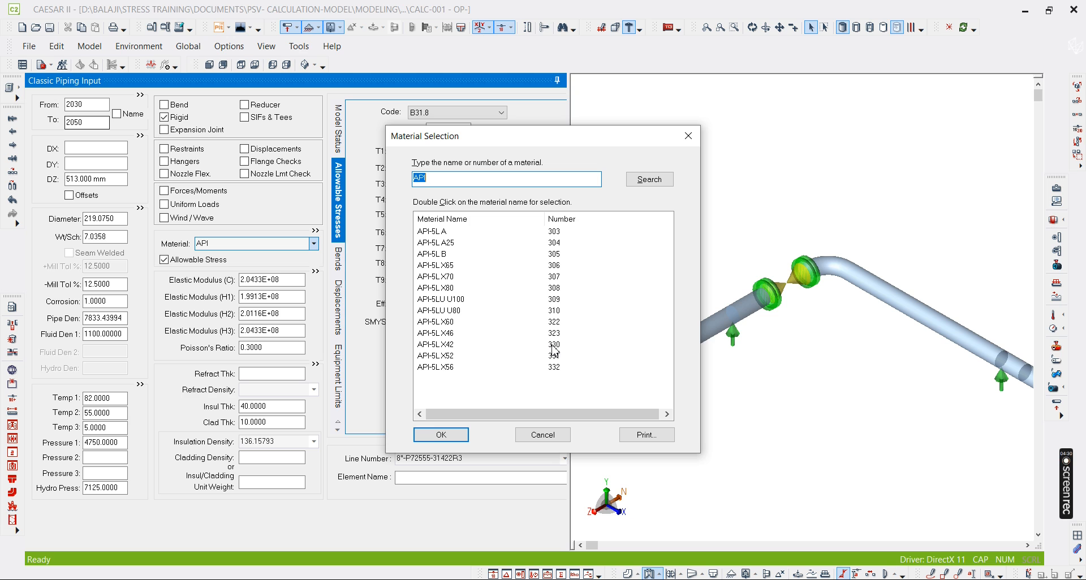
pyautogui.press('Escape')
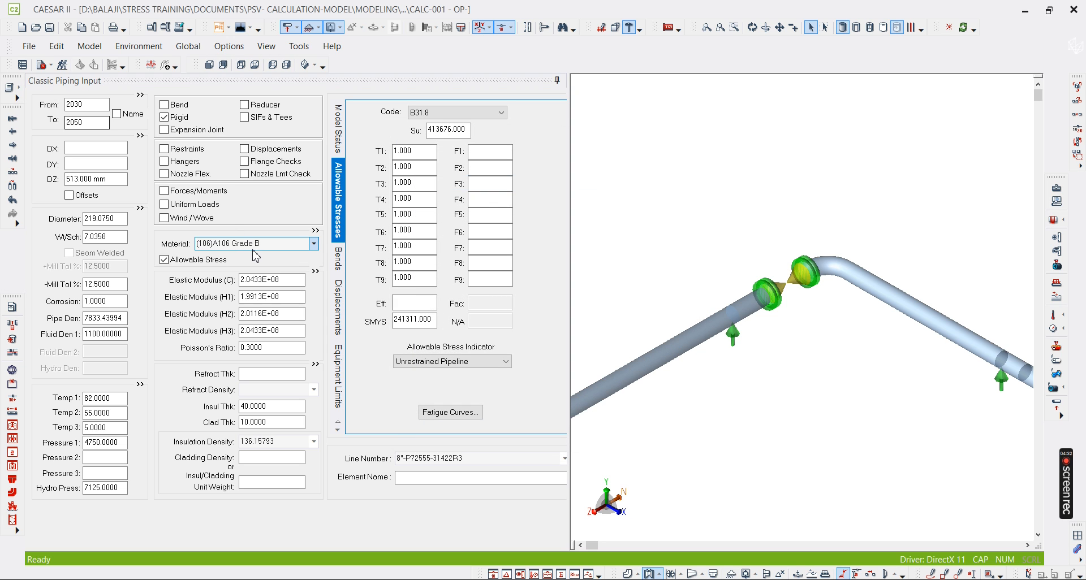
pyautogui.write('330')
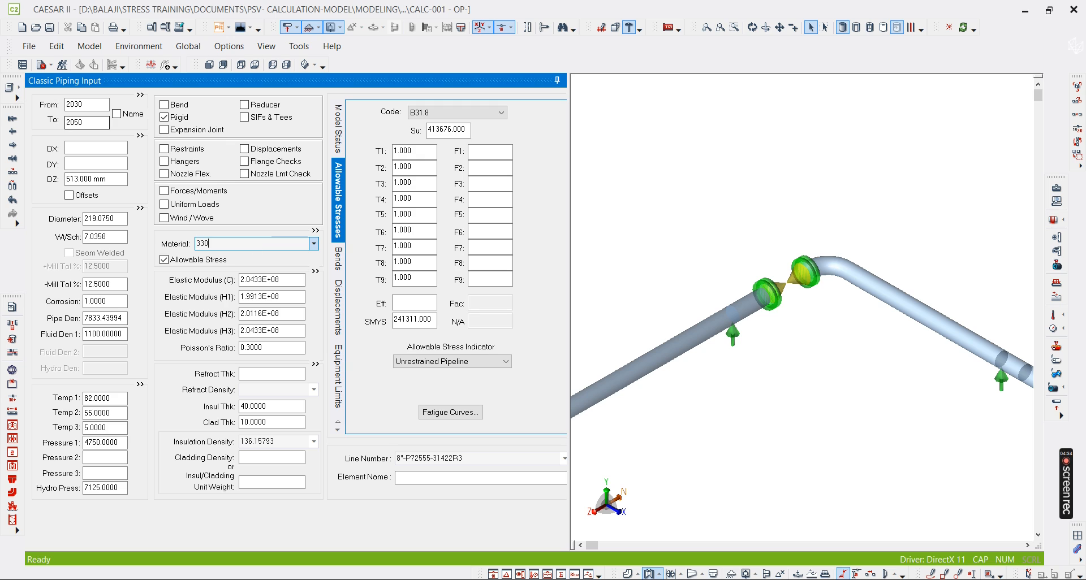
pyautogui.press('Tab')
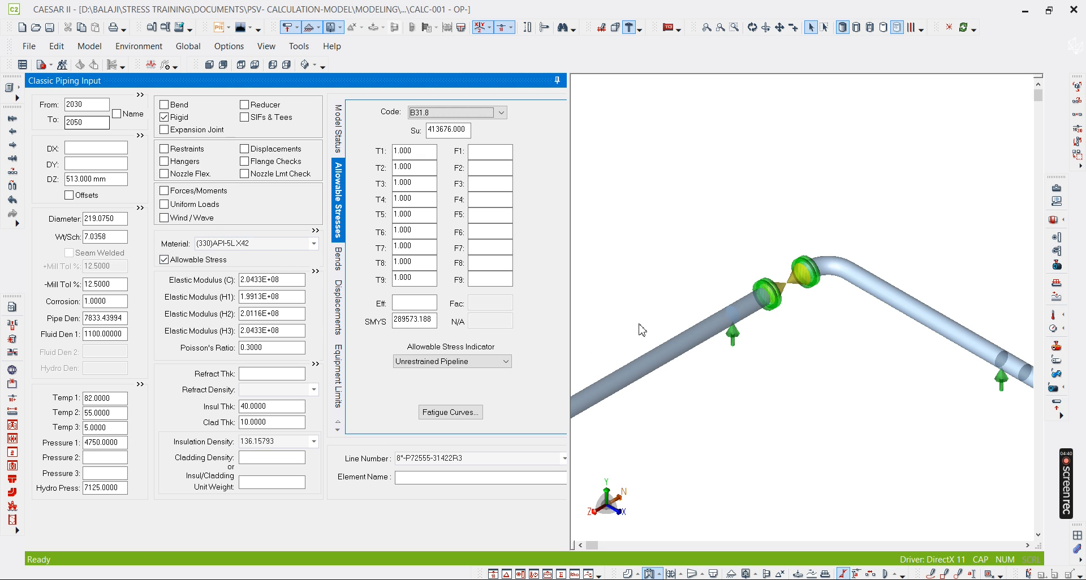
# - Check the 8" pipe wall thickness in the drawing's material list and set the valve element's wall thickness to 4.8 mm in CAESAR II
pyautogui.hotkey('alt', 'Tab')
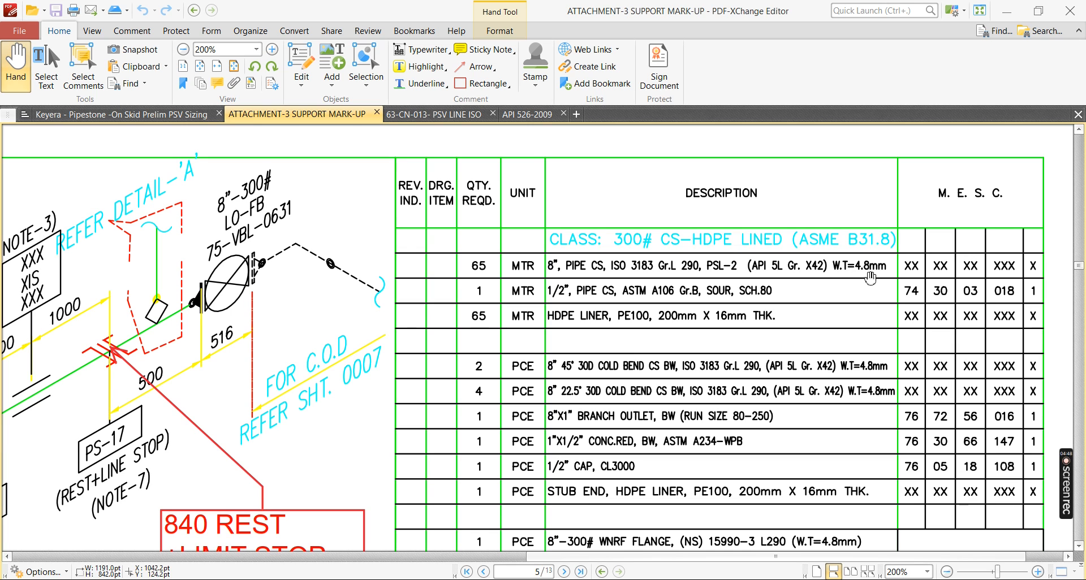
pyautogui.click(1007, 11)
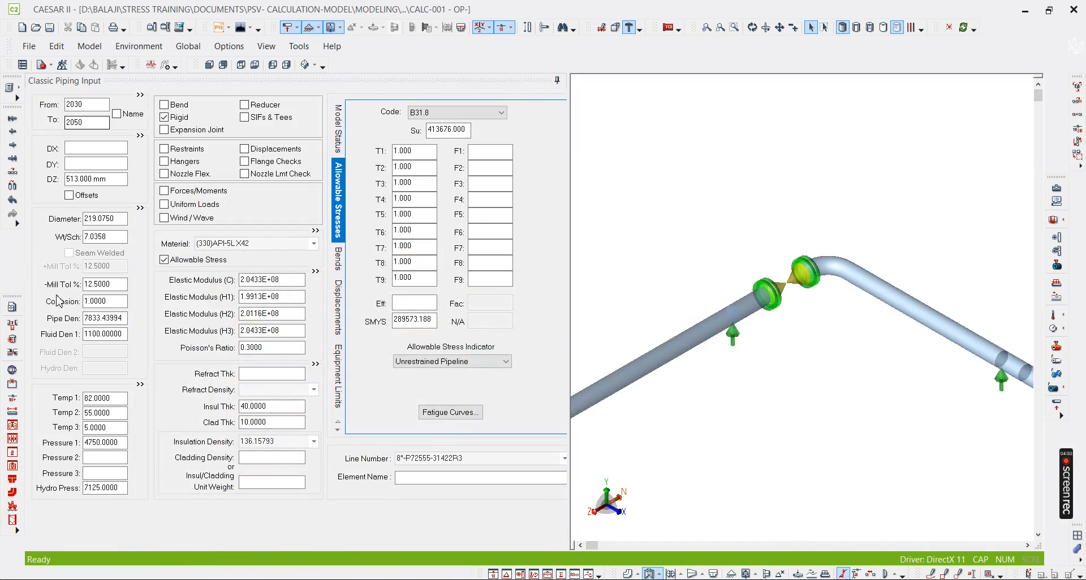
pyautogui.click(109, 236)
pyautogui.write('4.8')
pyautogui.press('Tab')
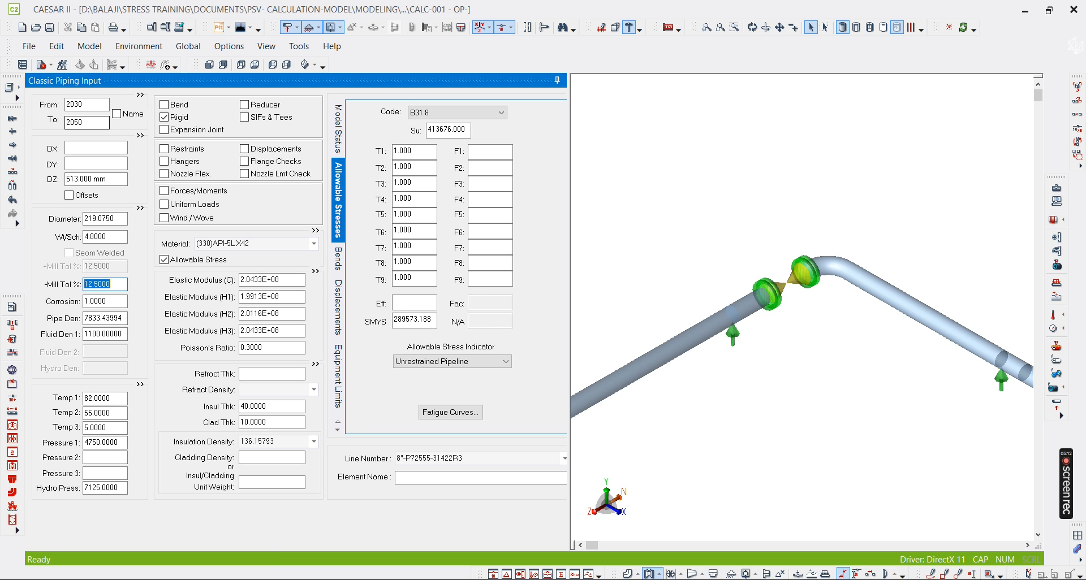
# - Switch to the support mark-up drawing in PDF-XChange Editor and examine the rest of the ASME B31.8 line on page 5
pyautogui.hotkey('alt', 'Tab')
pyautogui.keyDown('ctrl'); pyautogui.scroll(-2, 549, 424); pyautogui.keyUp('ctrl')
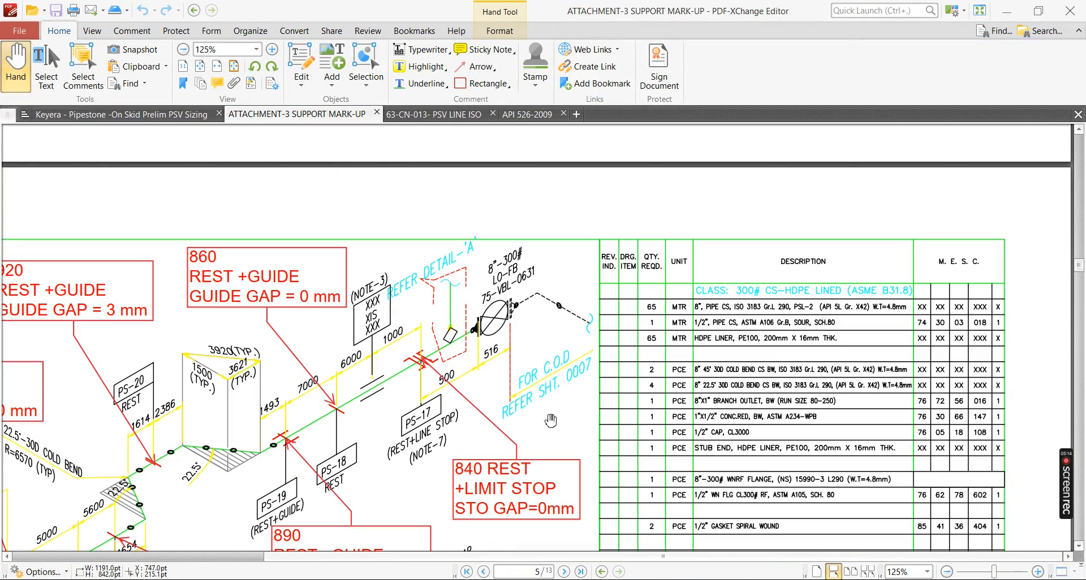
pyautogui.moveTo(552, 410); pyautogui.dragTo(605, 288)
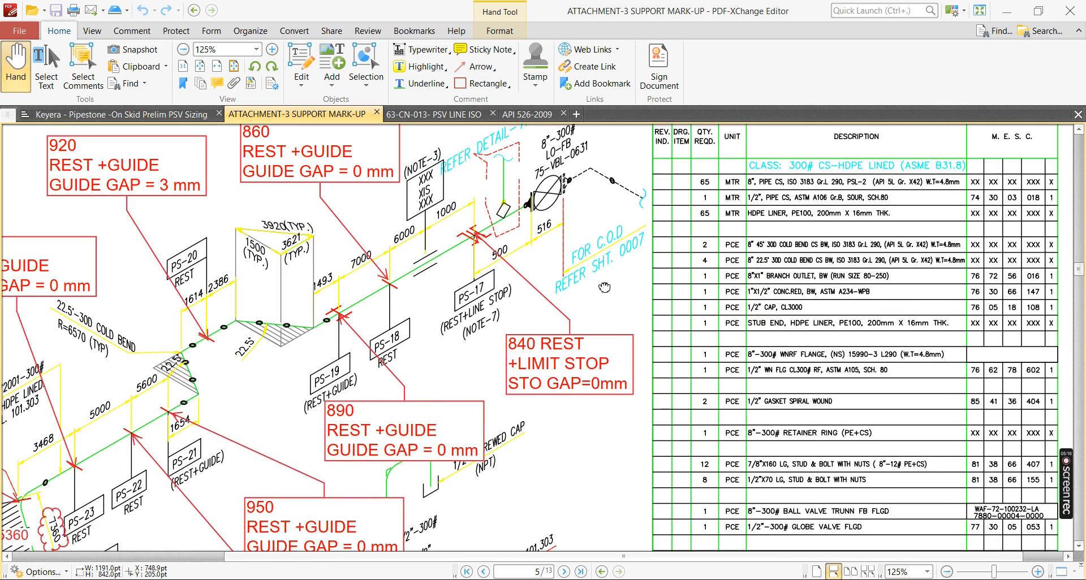
pyautogui.keyDown('ctrl'); pyautogui.scroll(-1, 584, 295); pyautogui.keyUp('ctrl')
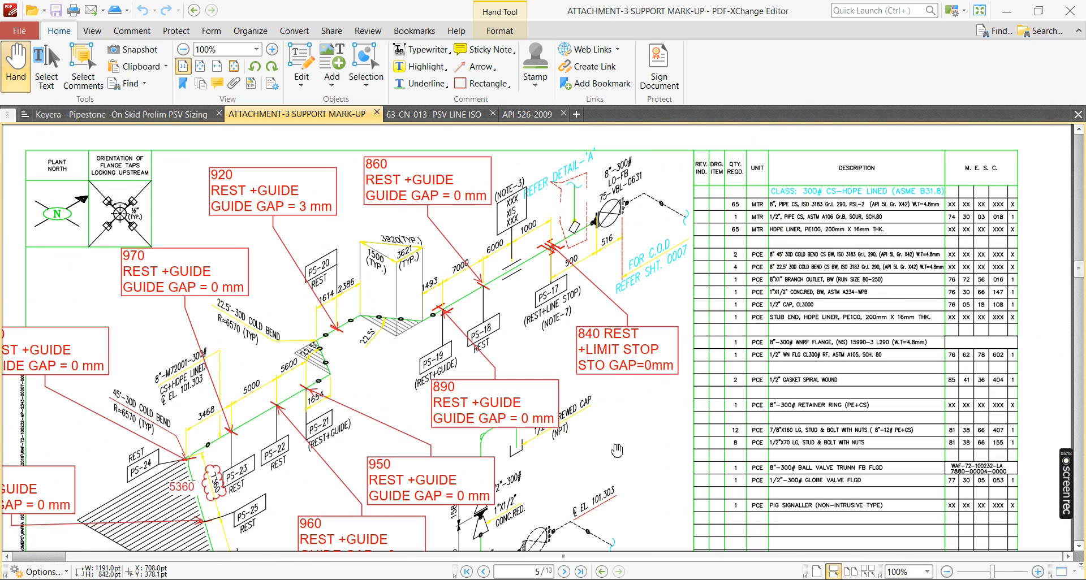
pyautogui.scroll(-3, 611, 436)
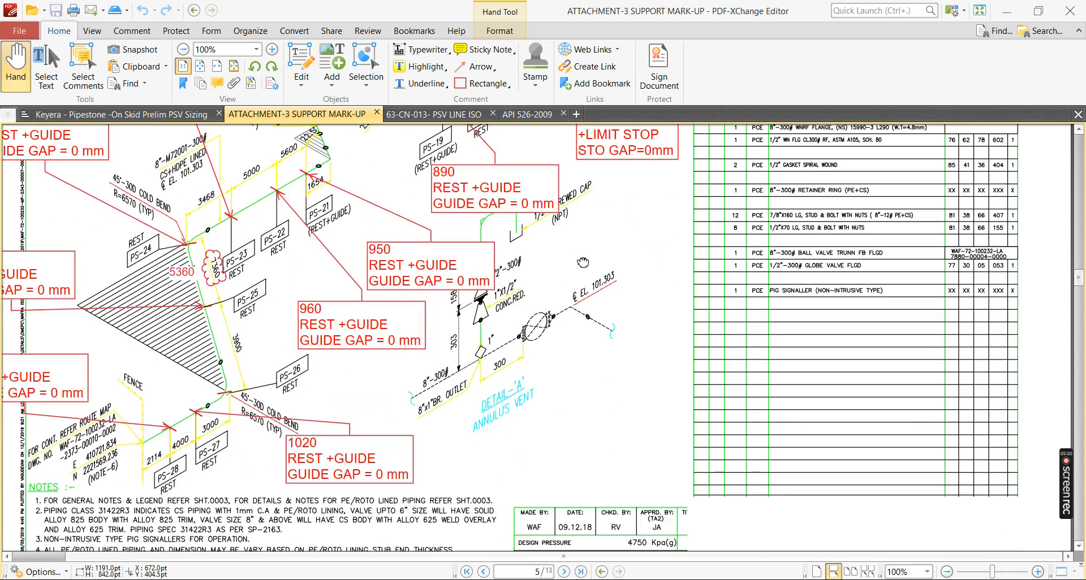
pyautogui.scroll(4, 546, 424)
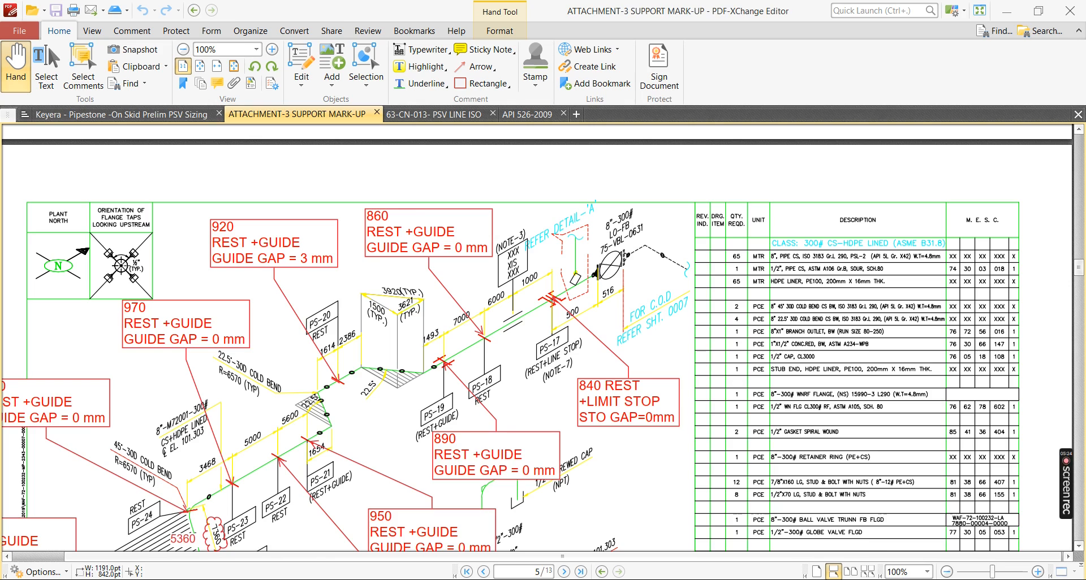
# - Switch back to CAESAR II and display the whole model coloured by piping code
pyautogui.hotkey('alt', 'Tab')
pyautogui.scroll(-5, 724, 383)
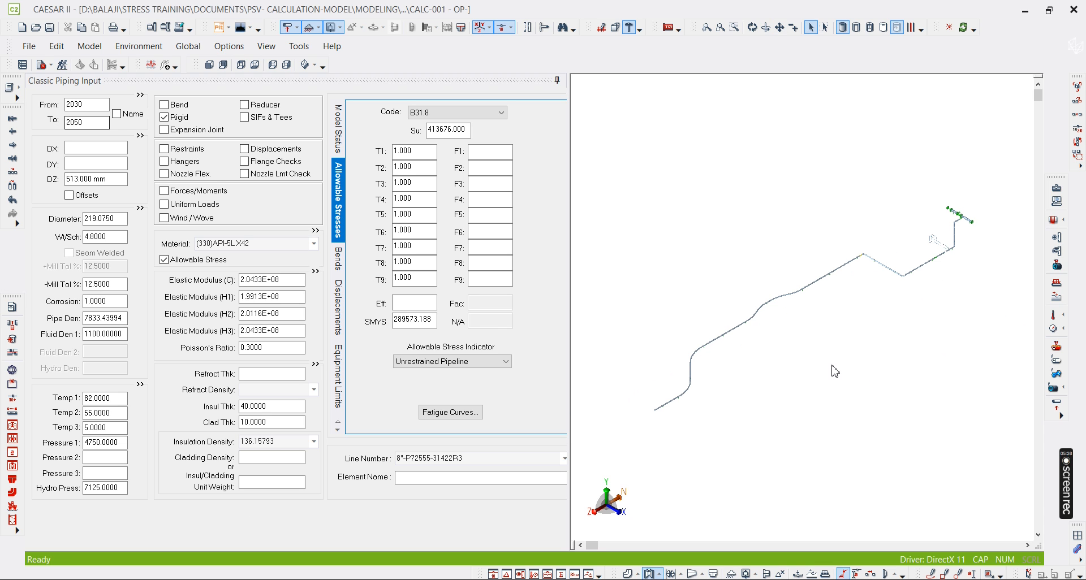
pyautogui.click(1057, 202)
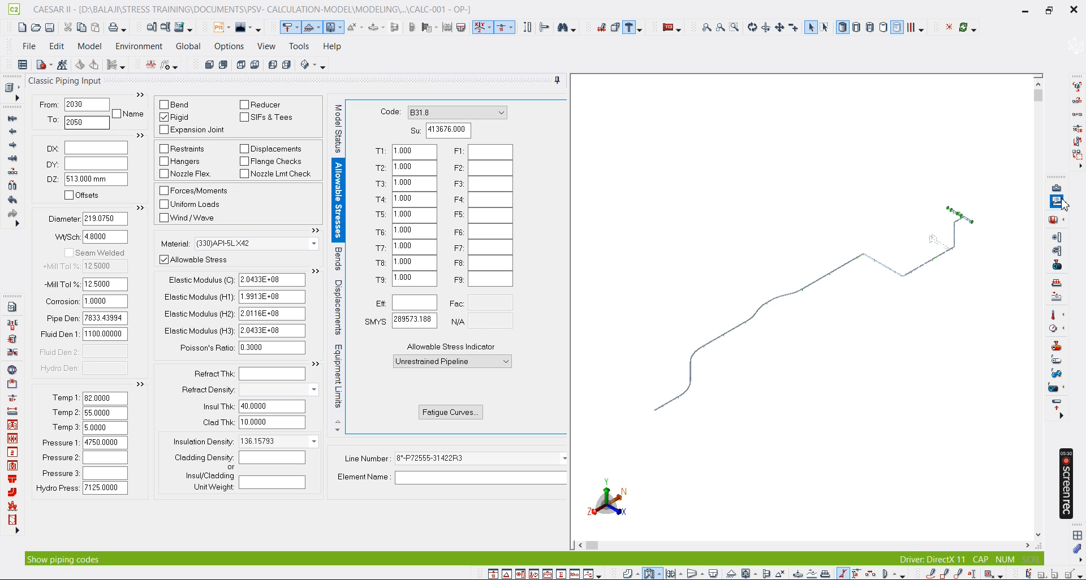
pyautogui.scroll(5, 835, 247)
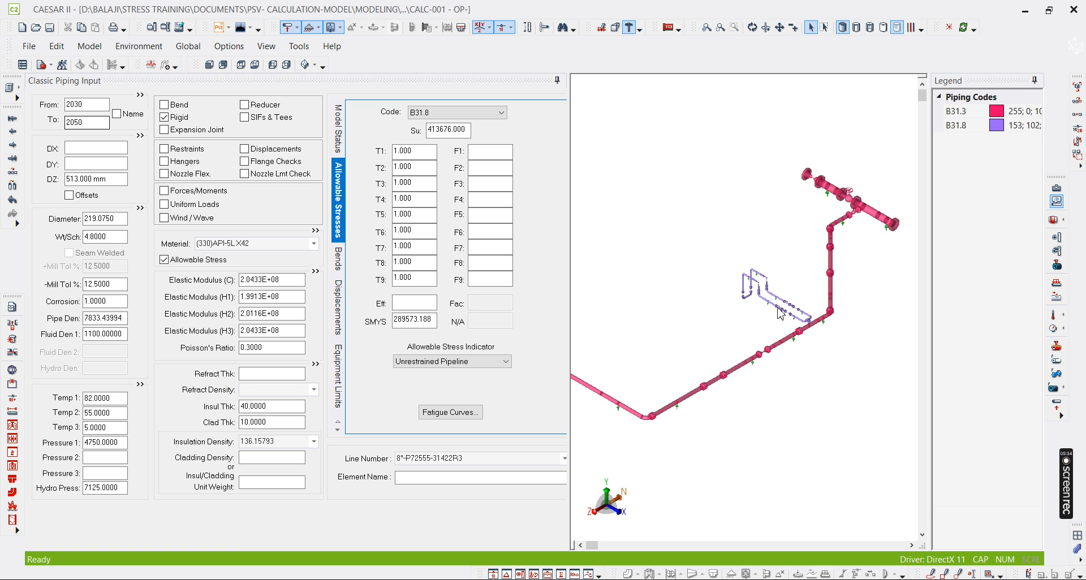
# - Inspect the piping code colours at the line-end valve, along the 8" line and at the 3" branch
pyautogui.scroll(4, 813, 295)
pyautogui.scroll(4, 697, 314)
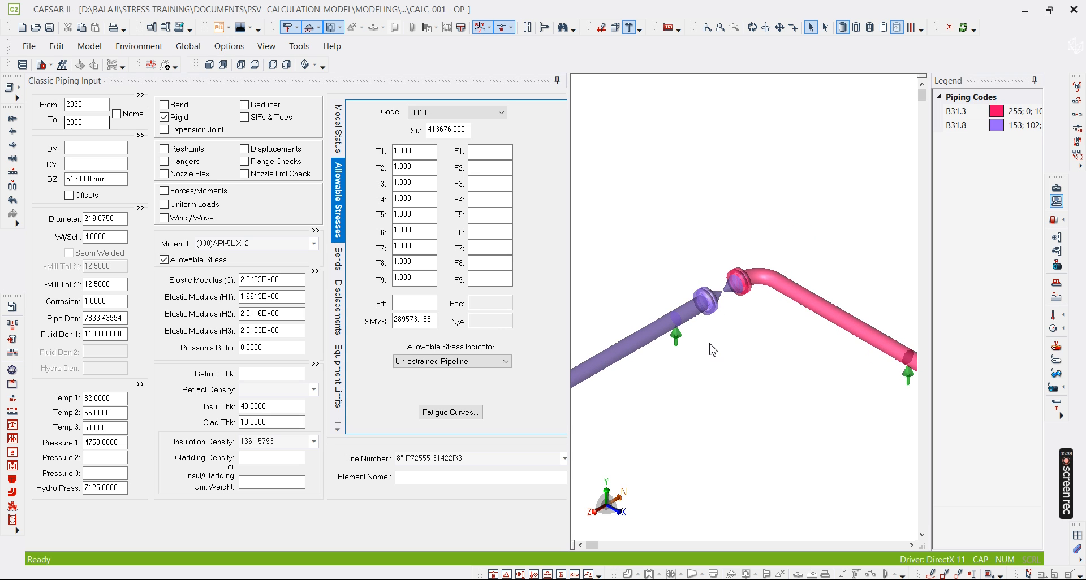
pyautogui.scroll(-8, 714, 348)
pyautogui.scroll(3, 685, 419)
pyautogui.scroll(-6, 701, 413)
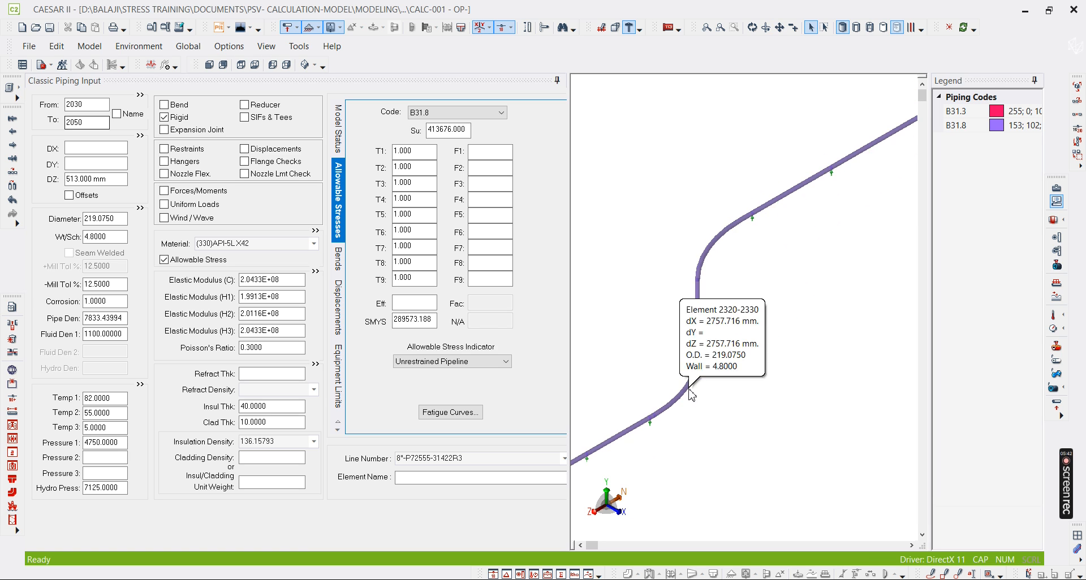
pyautogui.scroll(7, 611, 398)
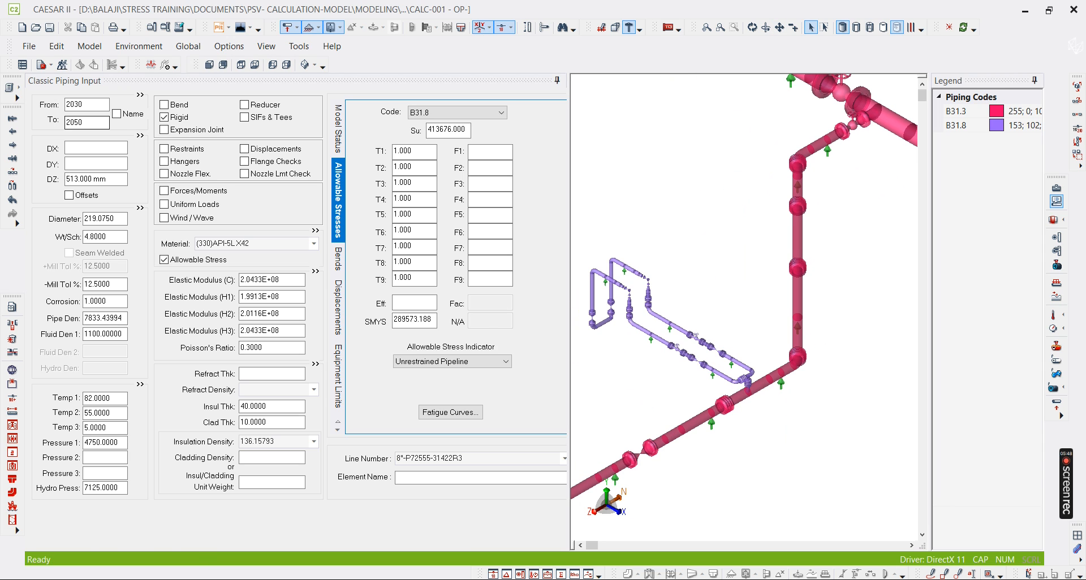
# - Switch to the support mark-up drawing and examine the 8"x3" branch outlet to line P72556 on page 3
pyautogui.hotkey('alt', 'Tab')
pyautogui.scroll(12, 527, 388)
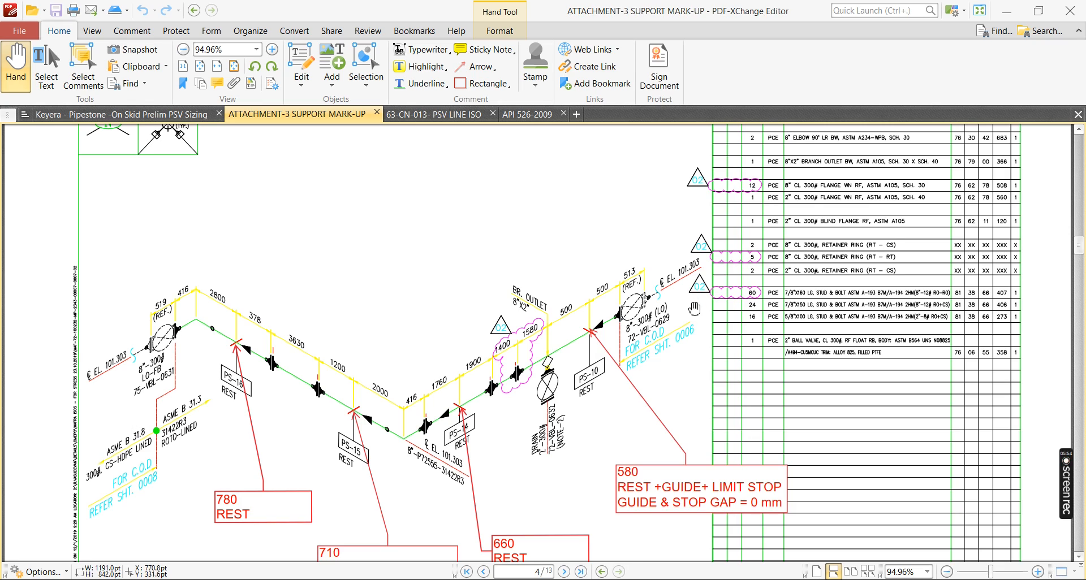
pyautogui.keyDown('ctrl'); pyautogui.scroll(-3, 571, 396); pyautogui.keyUp('ctrl')
pyautogui.scroll(7, 567, 398)
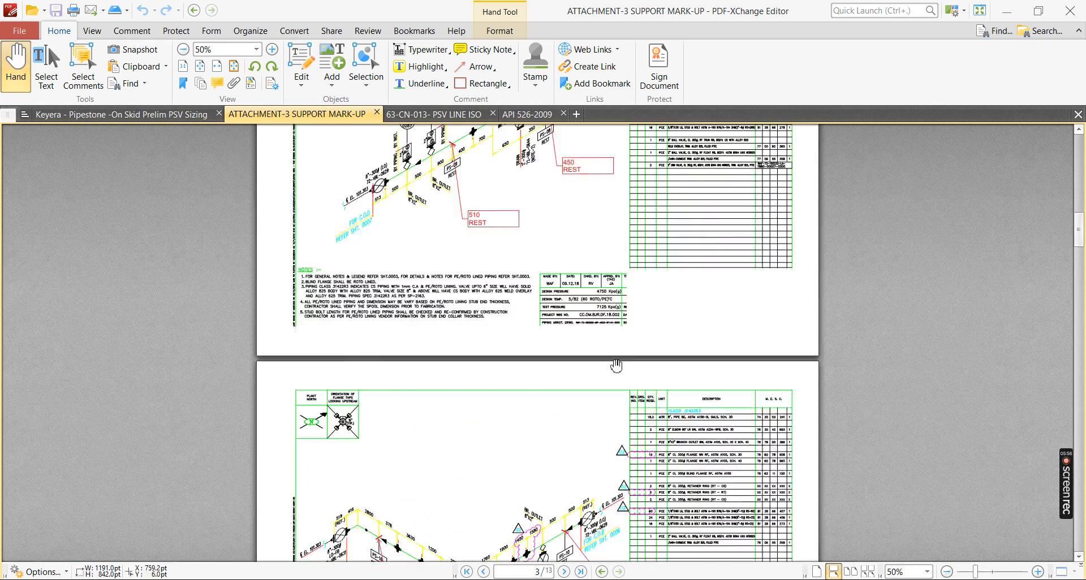
pyautogui.keyDown('ctrl'); pyautogui.scroll(4, 573, 272); pyautogui.keyUp('ctrl')
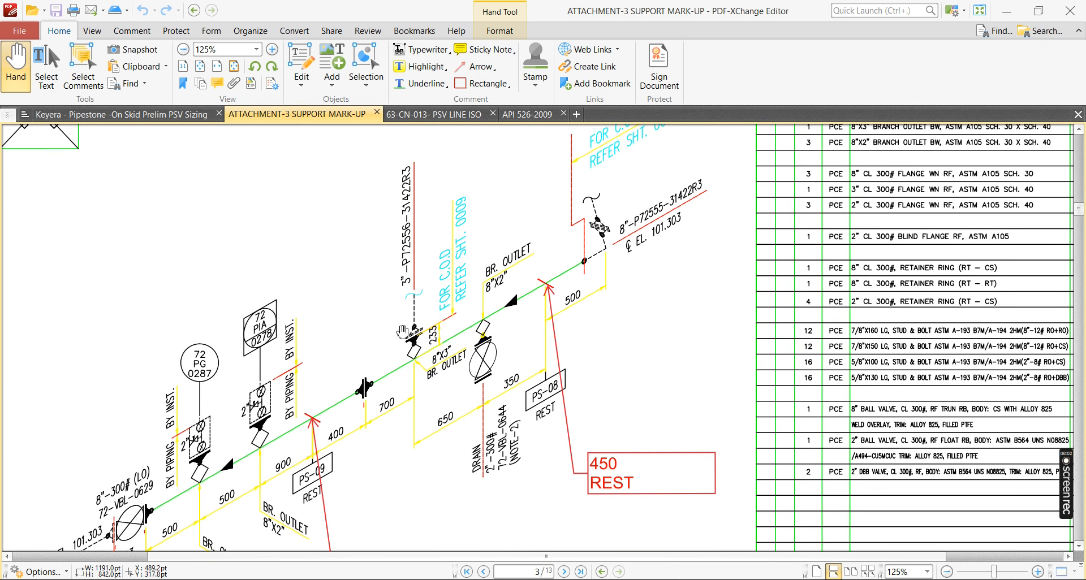
# - Switch back to CAESAR II, select the 8" line's last element 2370-2390 and advance to the 3" branch element 1450-3010
pyautogui.hotkey('alt', 'Tab')
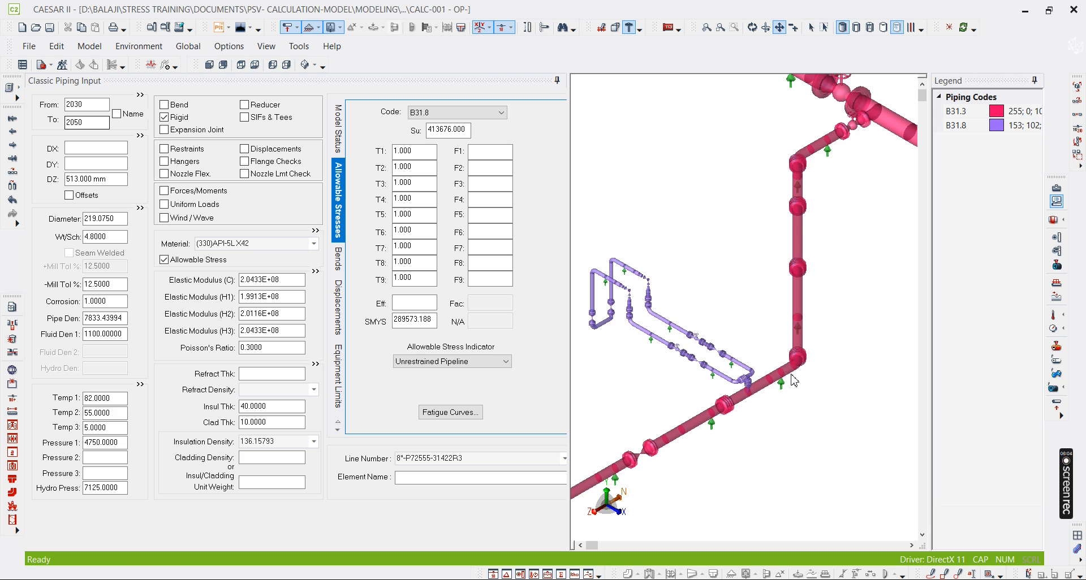
pyautogui.scroll(4, 784, 386)
pyautogui.scroll(-8, 783, 386)
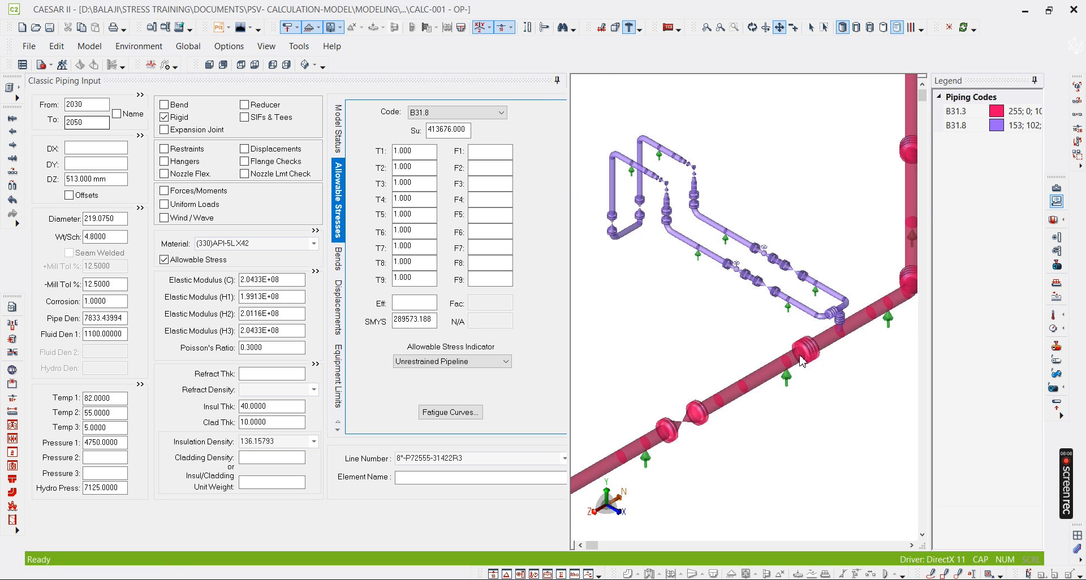
pyautogui.scroll(6, 689, 392)
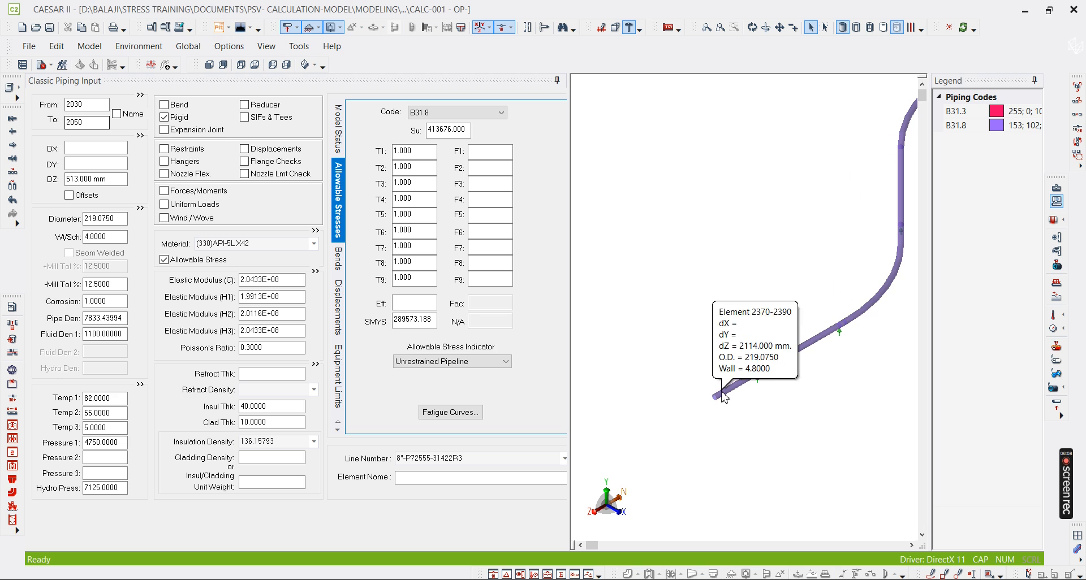
pyautogui.click(86, 124)
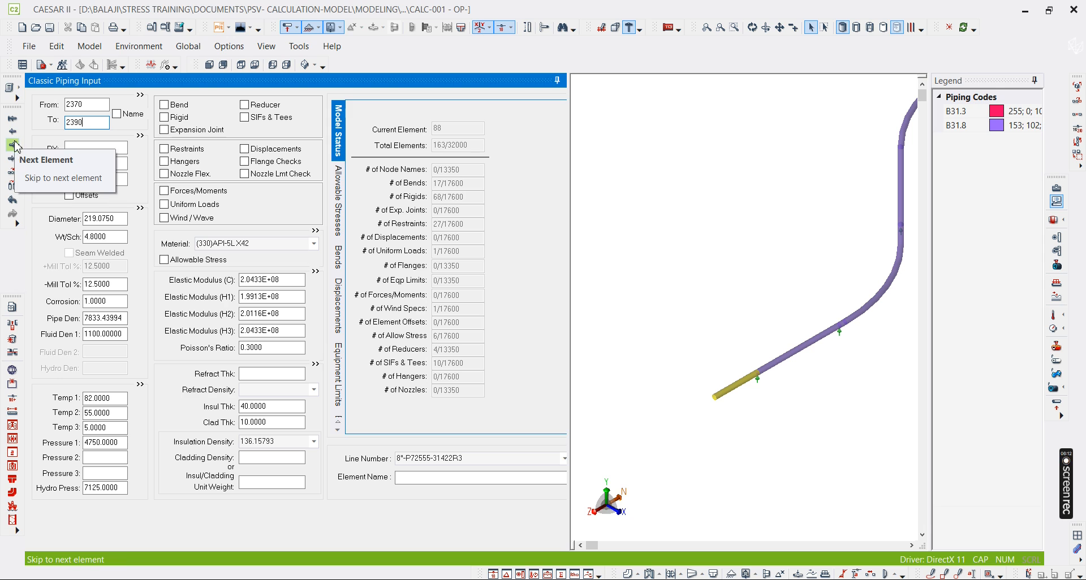
pyautogui.click(12, 145)
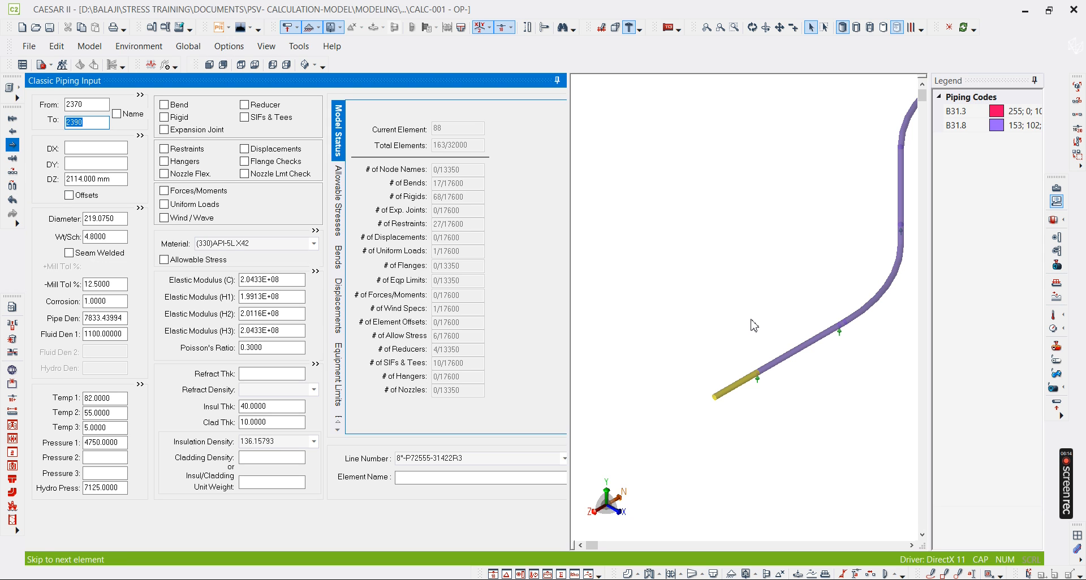
pyautogui.scroll(-5, 788, 333)
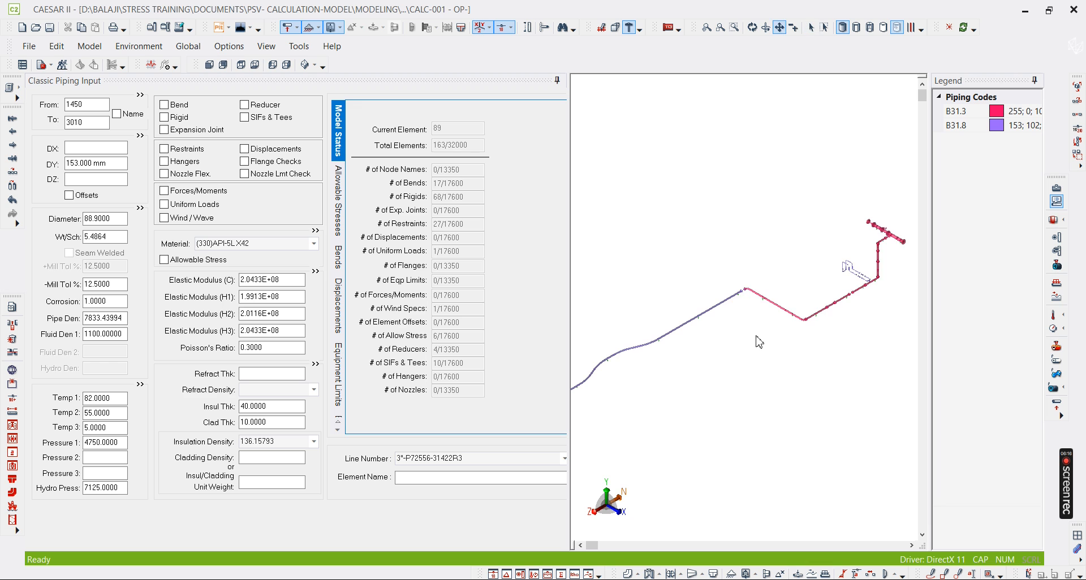
pyautogui.scroll(10, 833, 351)
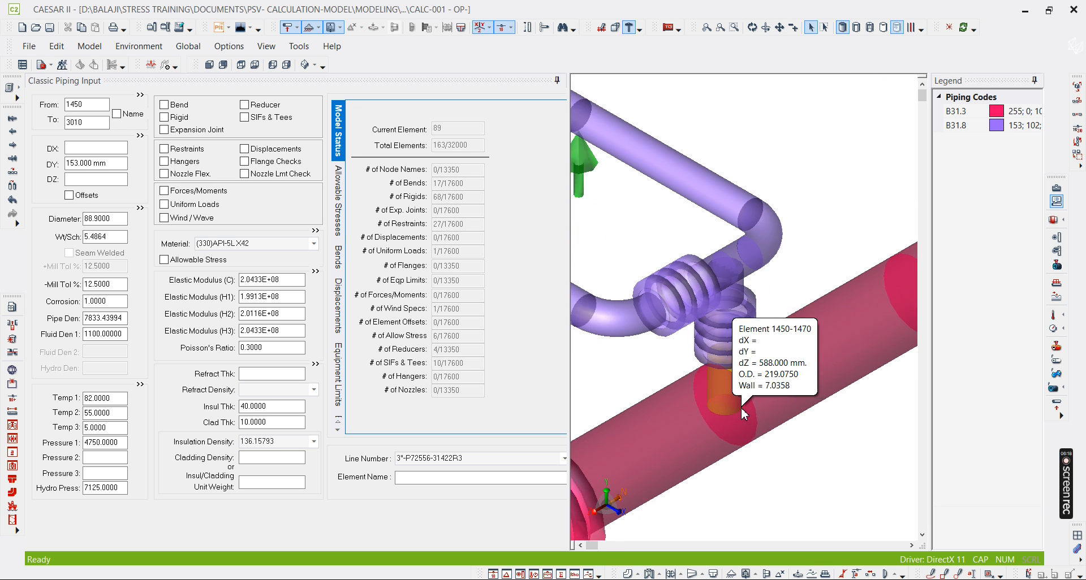
pyautogui.moveTo(791, 277); pyautogui.dragTo(741, 269, button='middle')
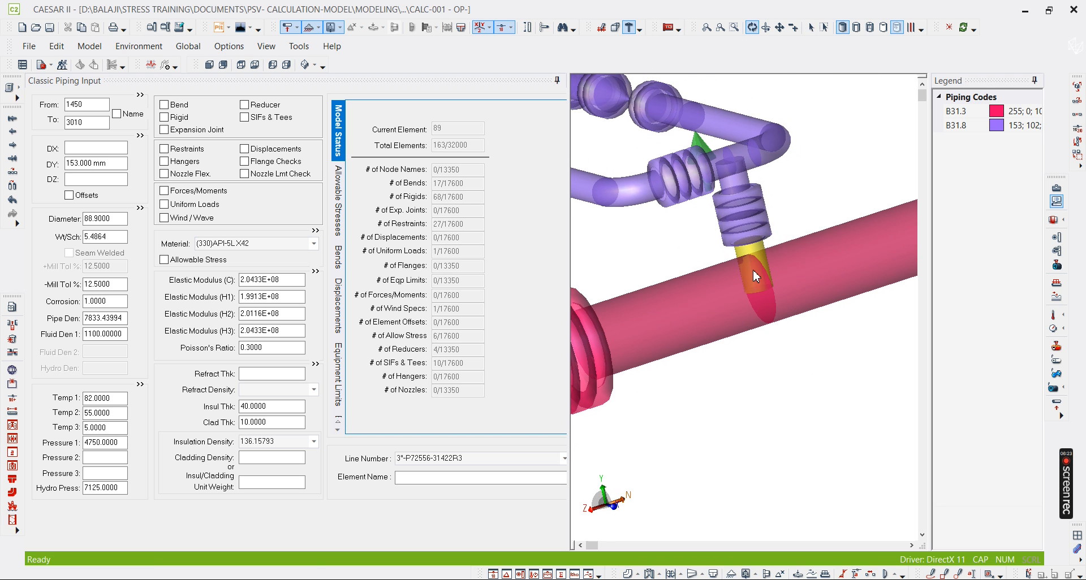
# - Enable allowable stress input for branch element 1450-3010 and set its code to B31.3
pyautogui.click(205, 265)
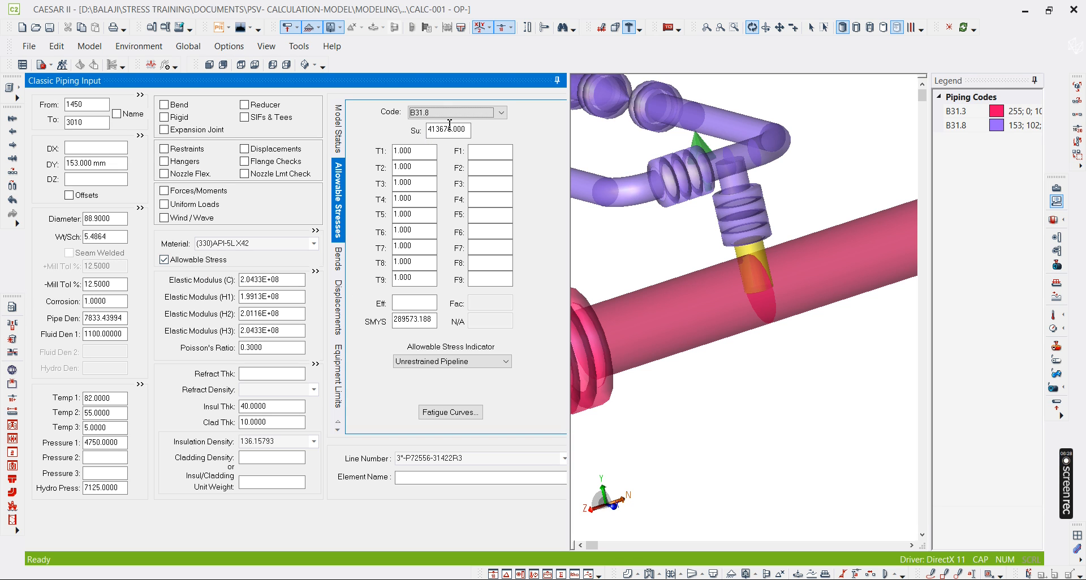
pyautogui.click(457, 114)
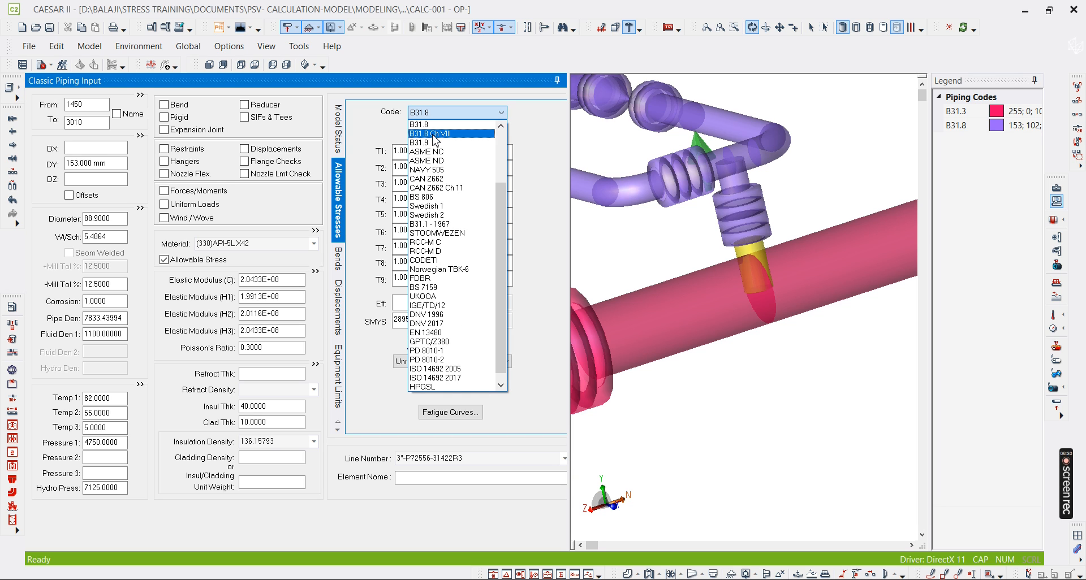
pyautogui.scroll(2, 435, 130)
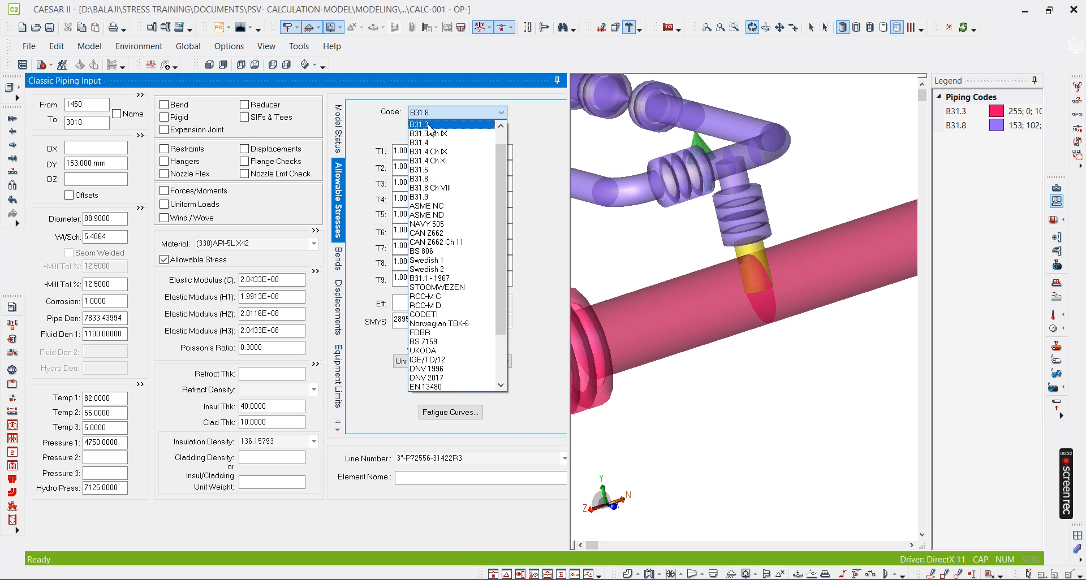
pyautogui.click(427, 125)
pyautogui.click(472, 214)
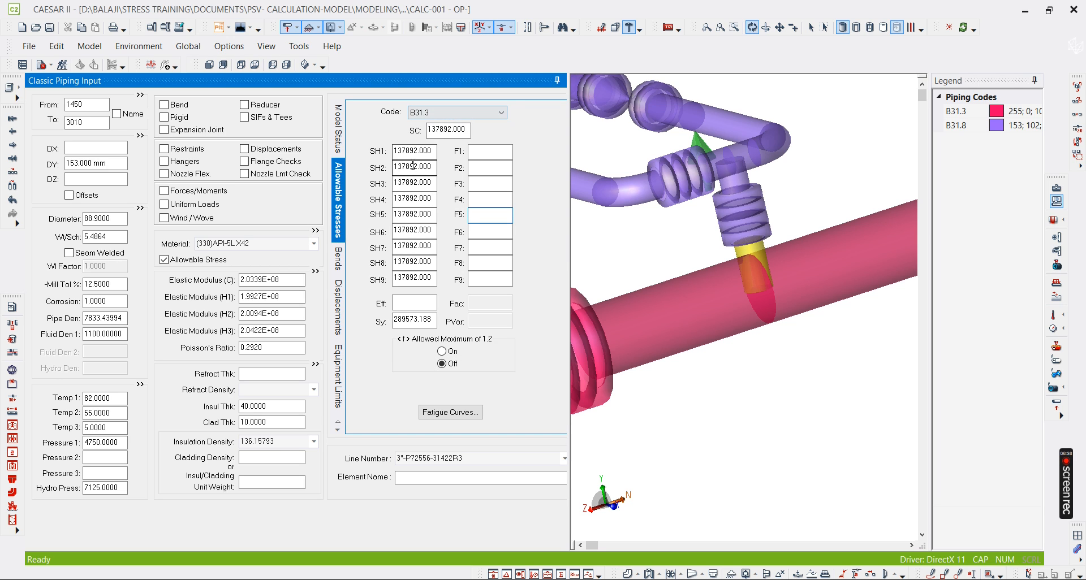
# - Check the 3" pipe material in the material list on page 6 of the support mark-up drawing
pyautogui.click(219, 248)
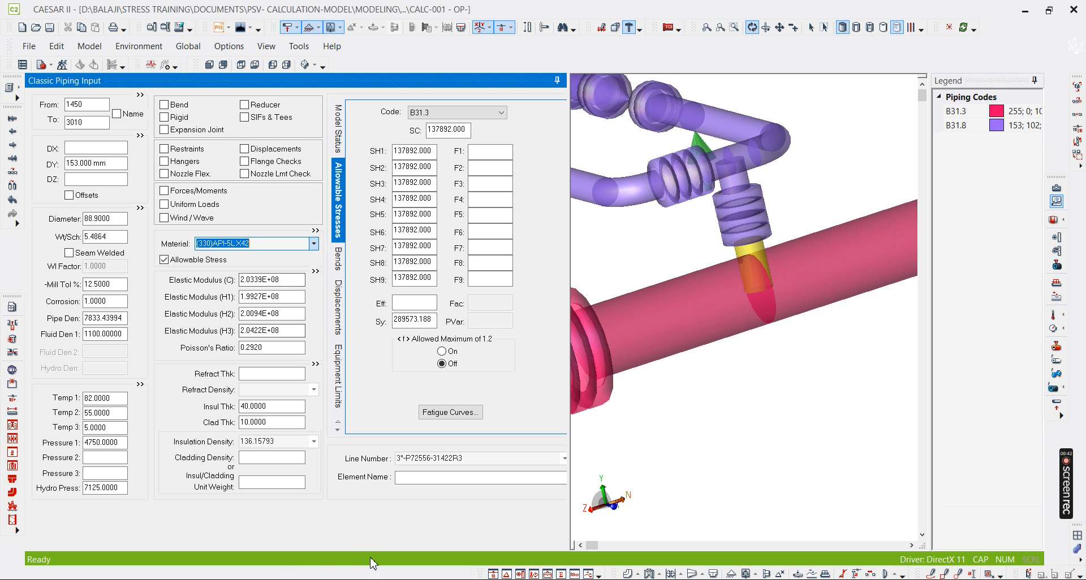
pyautogui.click(374, 579)
pyautogui.keyDown('ctrl'); pyautogui.scroll(-2, 407, 372); pyautogui.keyUp('ctrl')
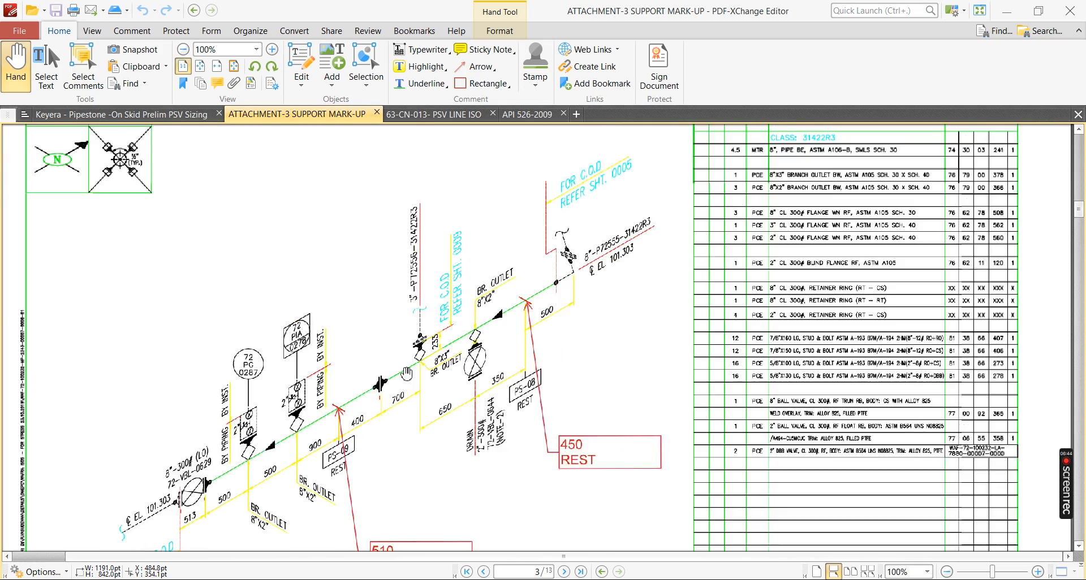
pyautogui.scroll(-10, 447, 362)
pyautogui.scroll(-20, 452, 388)
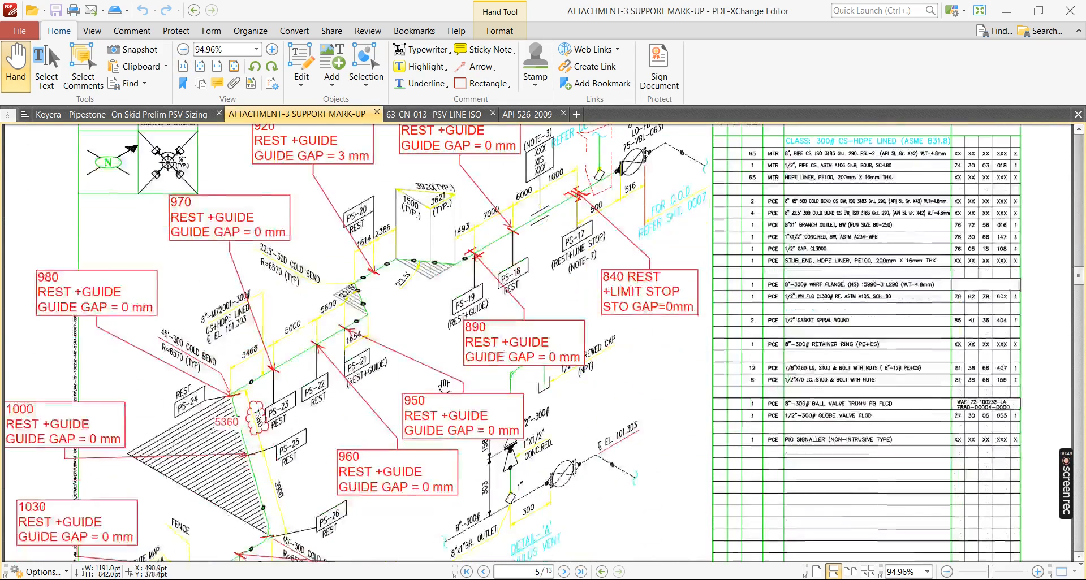
pyautogui.scroll(-1, 437, 392)
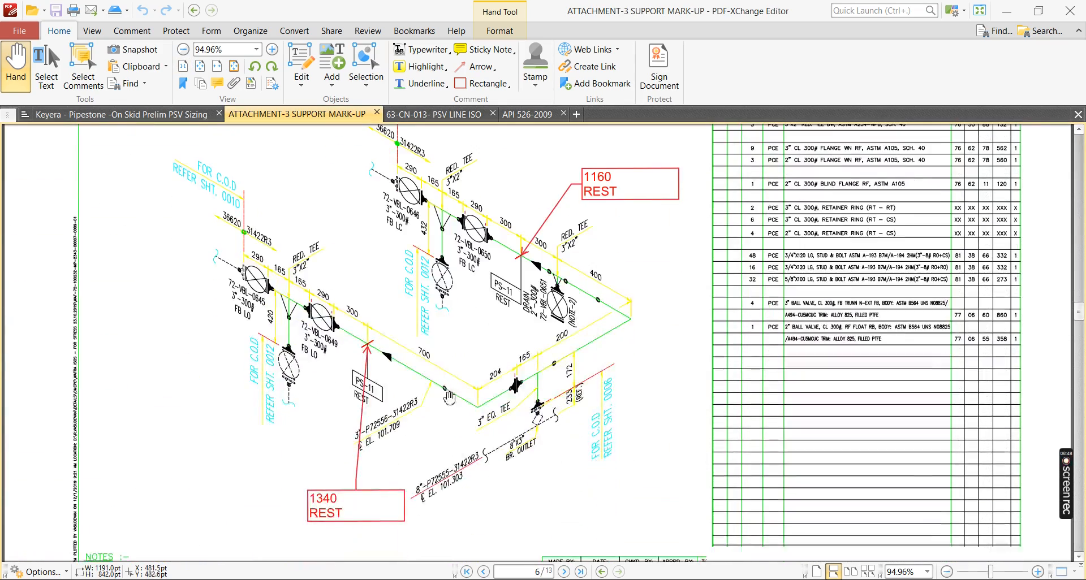
pyautogui.scroll(2, 895, 180)
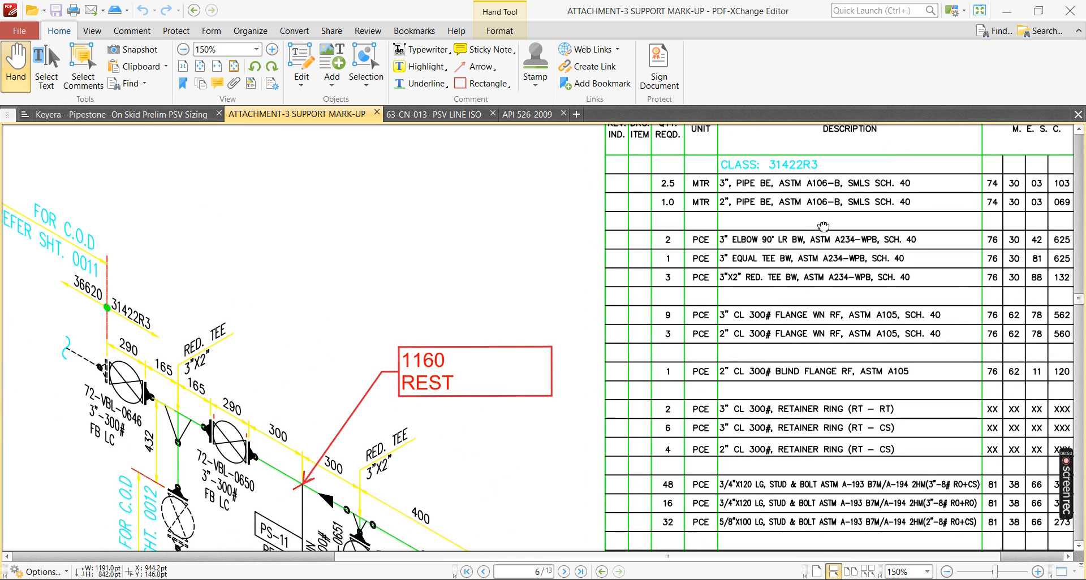
pyautogui.moveTo(840, 213); pyautogui.dragTo(792, 229)
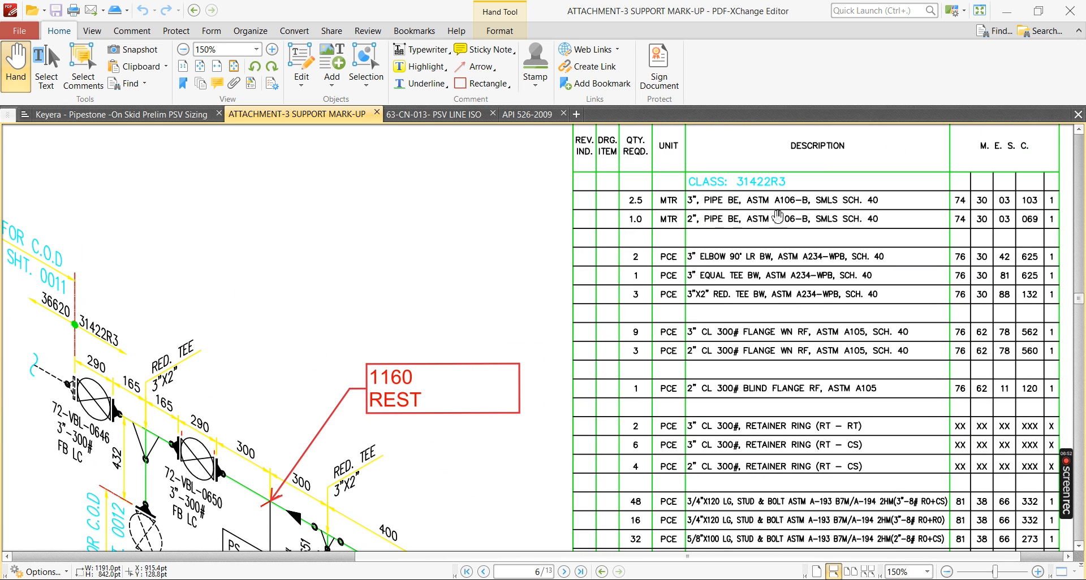
# - Switch back to CAESAR II and set the branch element's material to number 106, A106 Grade B
pyautogui.hotkey('alt', 'Tab')
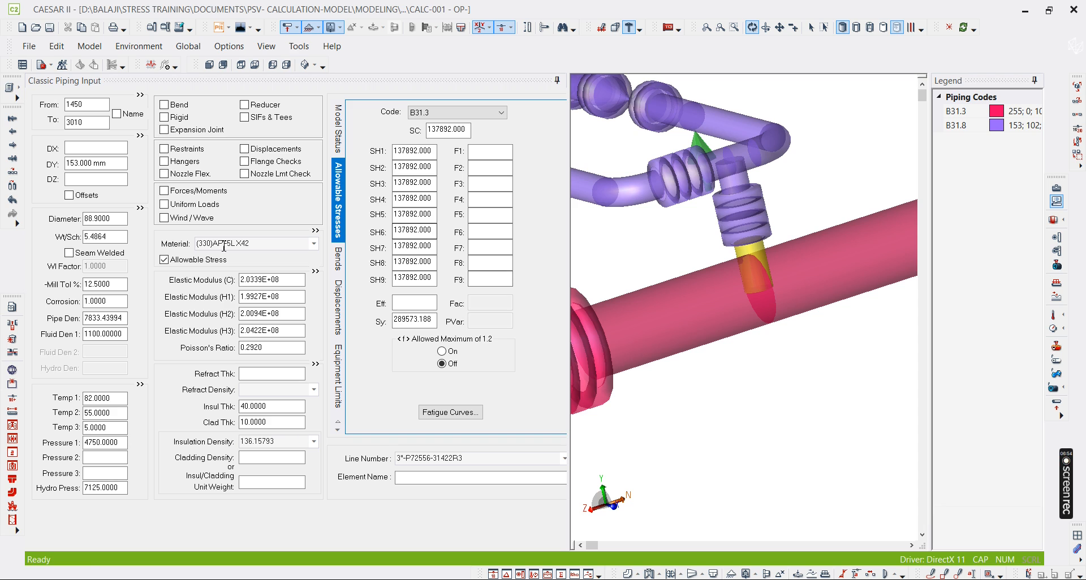
pyautogui.click(225, 244)
pyautogui.write('106')
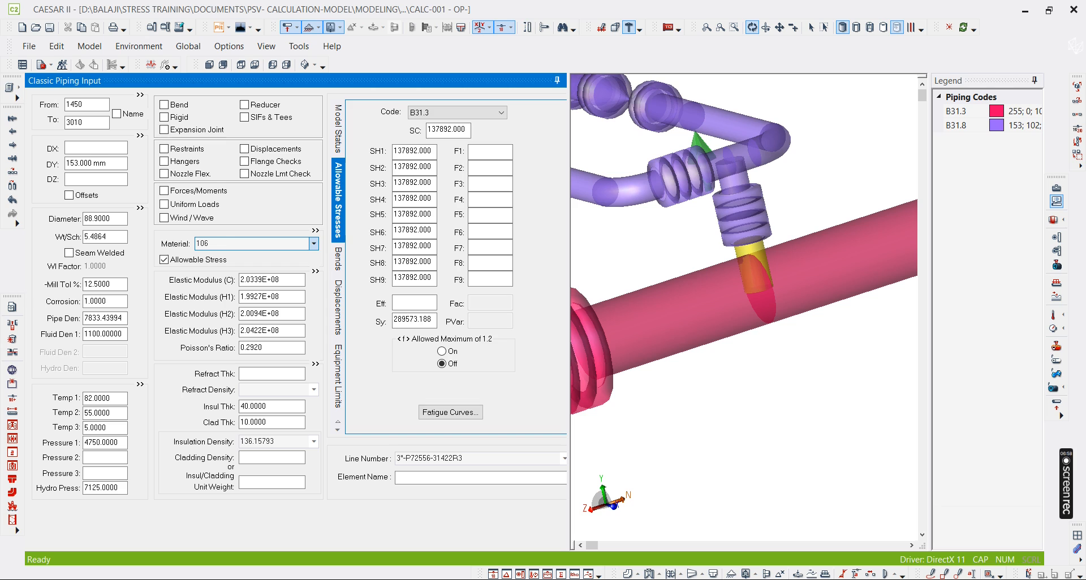
pyautogui.press('Tab')
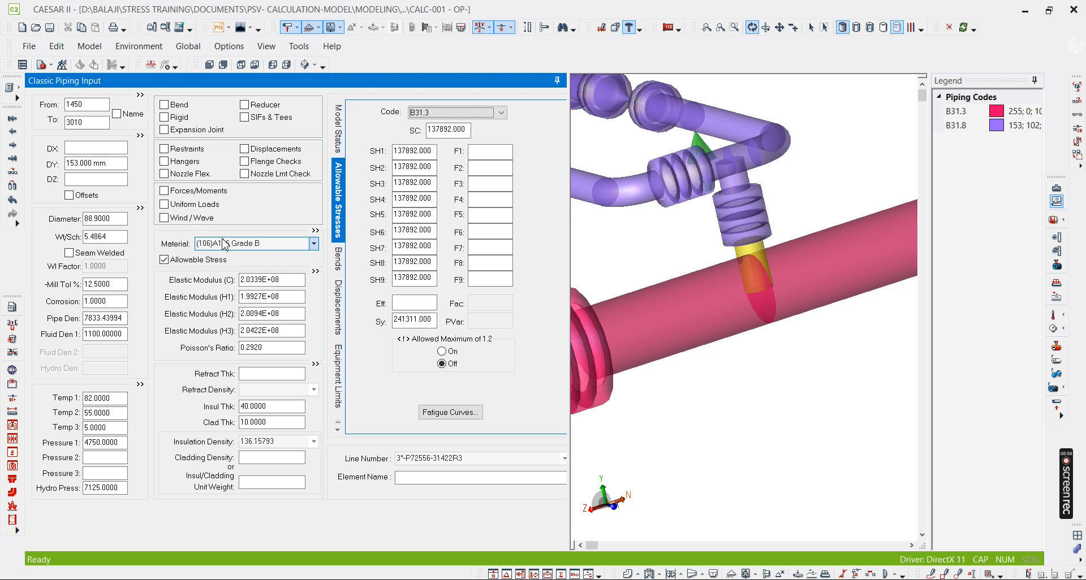
# - Set the wall thickness of the 3" branch element 1450-3010 to schedule 40
pyautogui.click(105, 219)
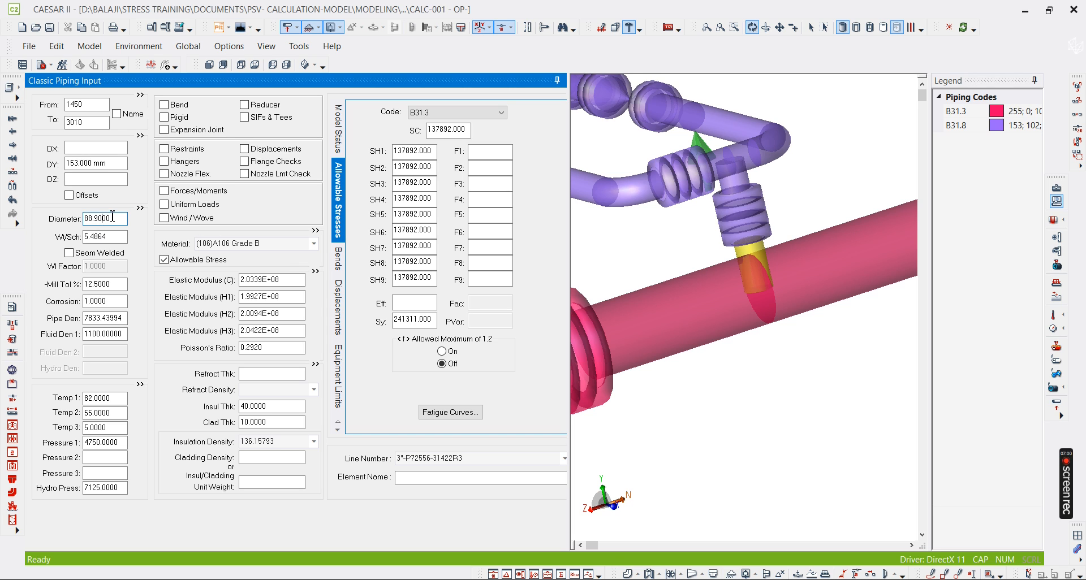
pyautogui.doubleClick(118, 217)
pyautogui.press('Tab')
pyautogui.write('40')
pyautogui.press('Tab')
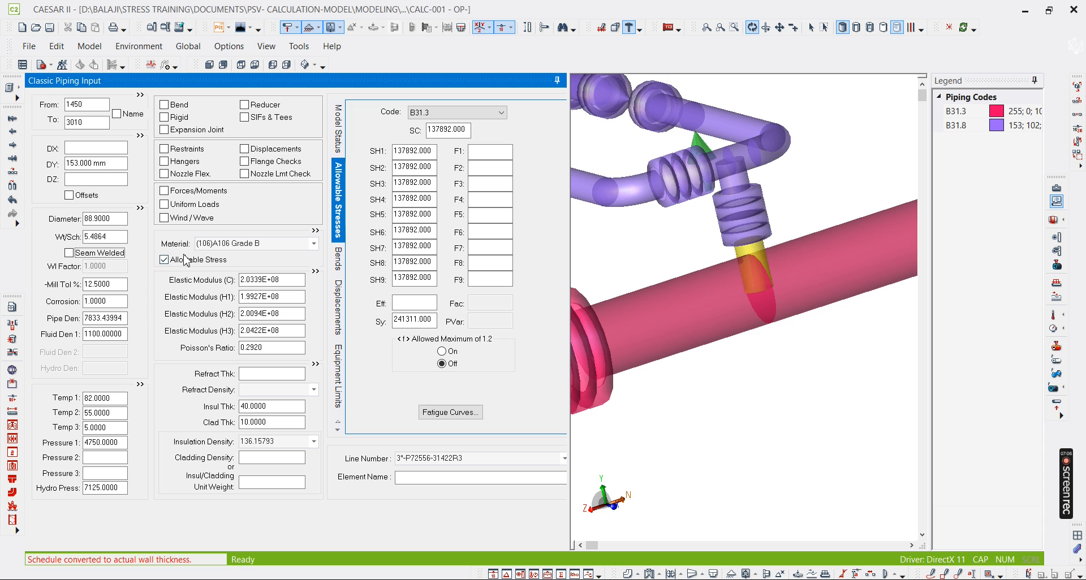
pyautogui.click(739, 385)
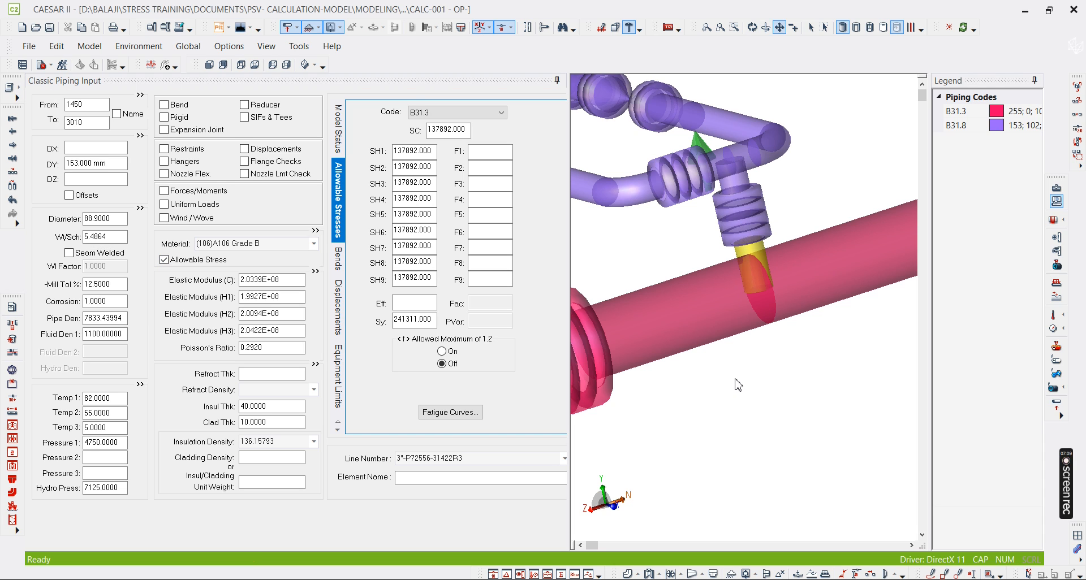
# - Refresh the piping-code colour display and examine where the B31.3 and B31.8 codes apply on the branch and main line
pyautogui.click(1061, 203)
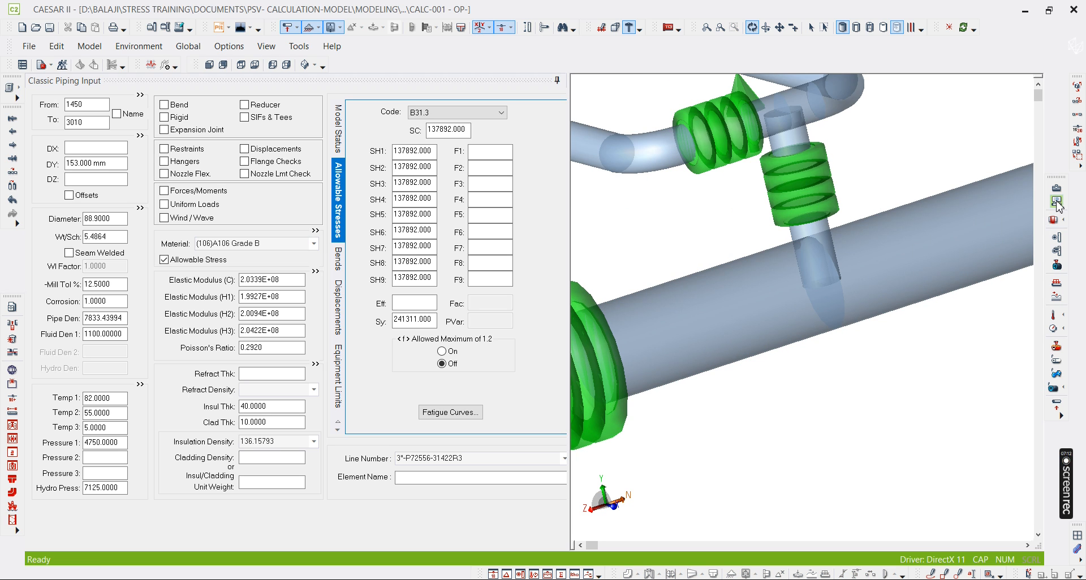
pyautogui.click(1058, 202)
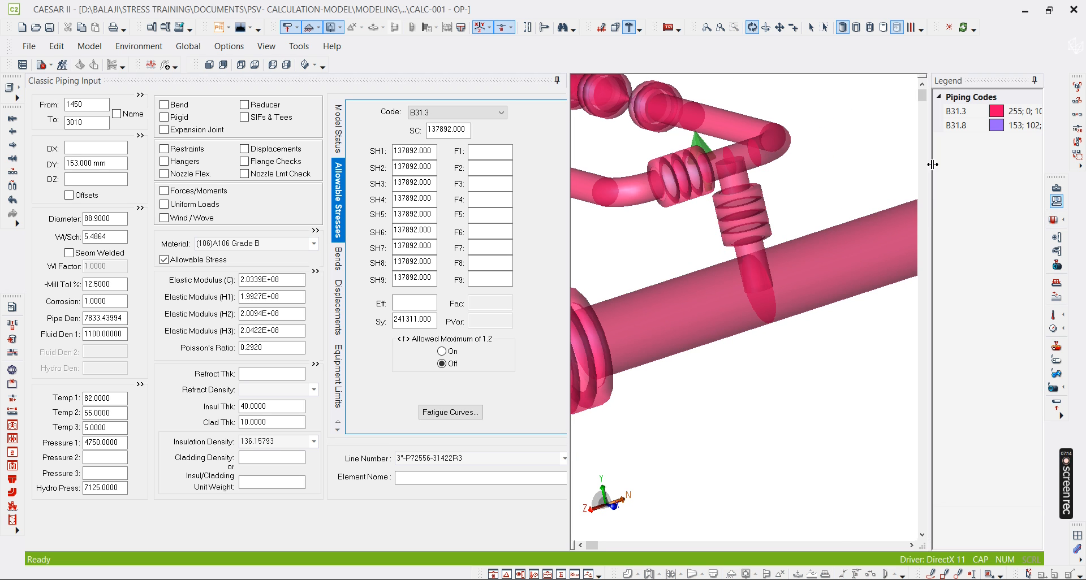
pyautogui.scroll(-10, 824, 234)
pyautogui.moveTo(695, 378); pyautogui.dragTo(808, 360, button='middle')
pyautogui.scroll(5, 630, 295)
pyautogui.moveTo(642, 315); pyautogui.dragTo(663, 349, button='middle')
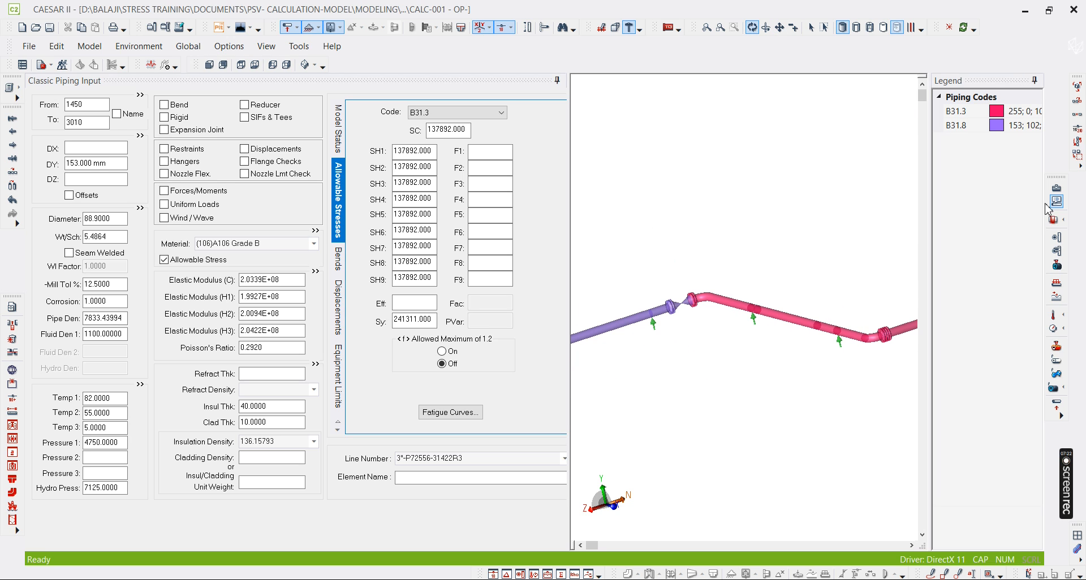
# - Replace the piping-code display with material colouring and examine the materials along the main line up to the code break
pyautogui.click(1057, 189)
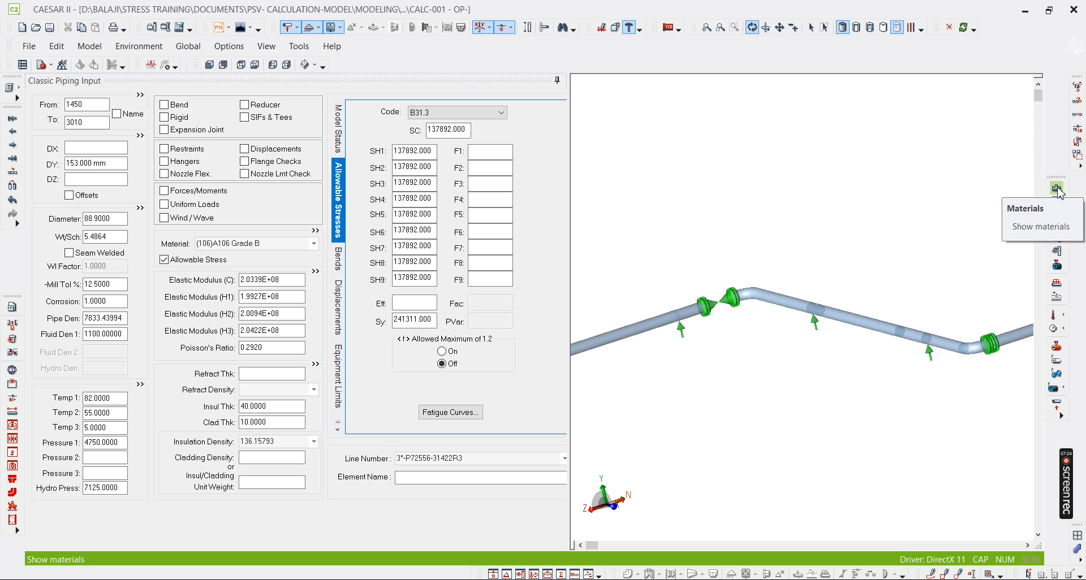
pyautogui.click(1057, 189)
pyautogui.scroll(-5, 636, 301)
pyautogui.scroll(5, 743, 266)
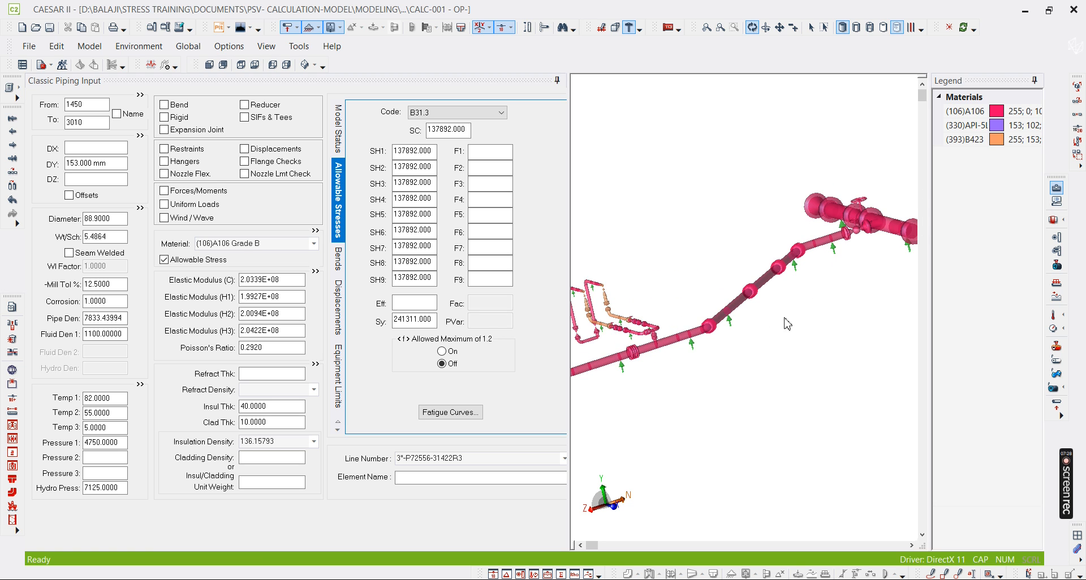
pyautogui.scroll(-3, 788, 324)
pyautogui.moveTo(758, 383); pyautogui.dragTo(752, 346)
pyautogui.scroll(5, 753, 346)
pyautogui.scroll(1, 781, 293)
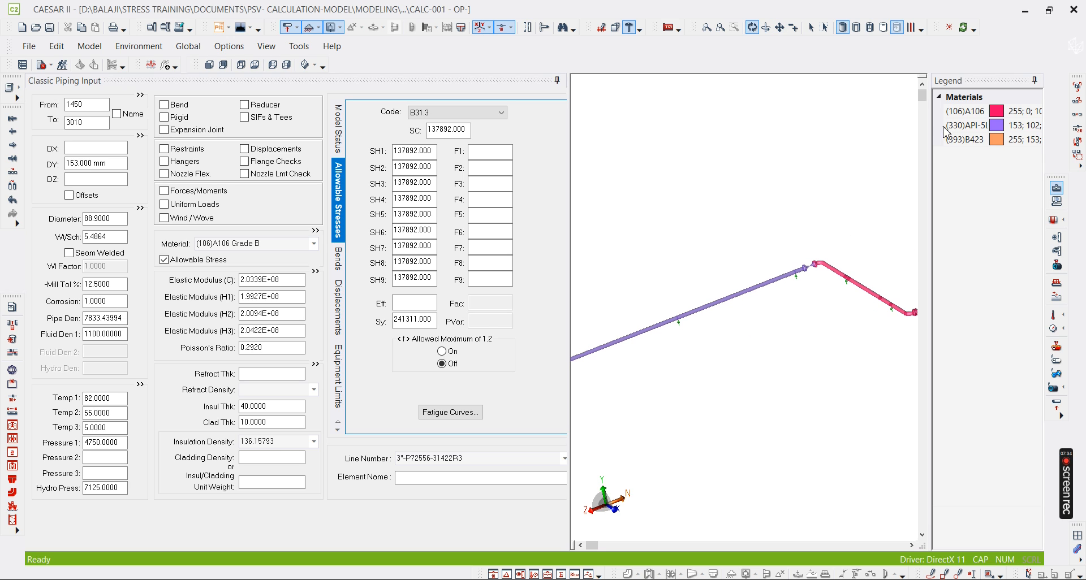
# - Widen the legend and its name column to show full material names, and examine the materials on the 3" branch loops
pyautogui.moveTo(932, 111); pyautogui.dragTo(843, 130)
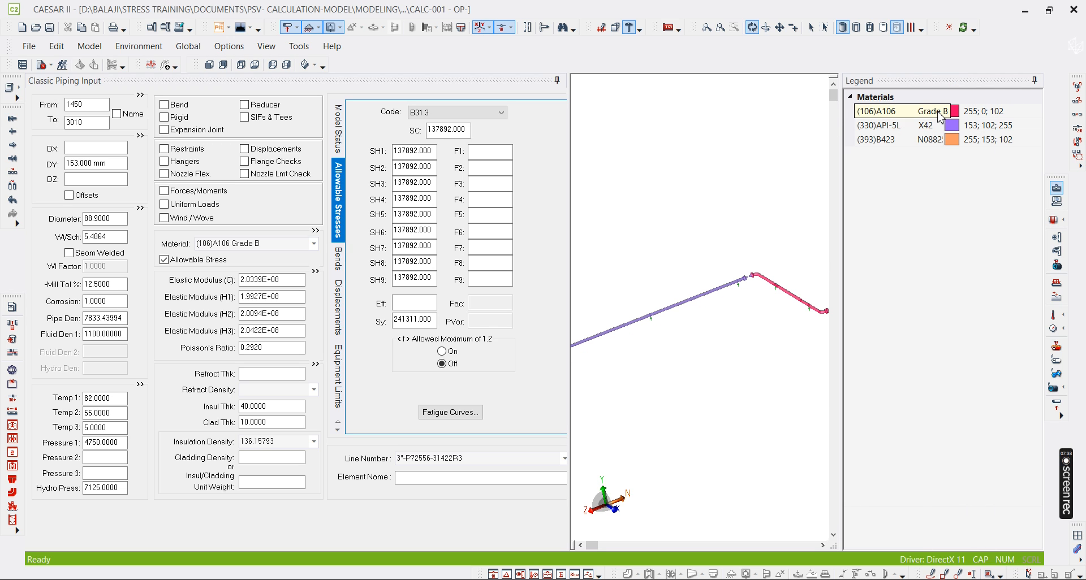
pyautogui.moveTo(943, 113); pyautogui.dragTo(987, 107)
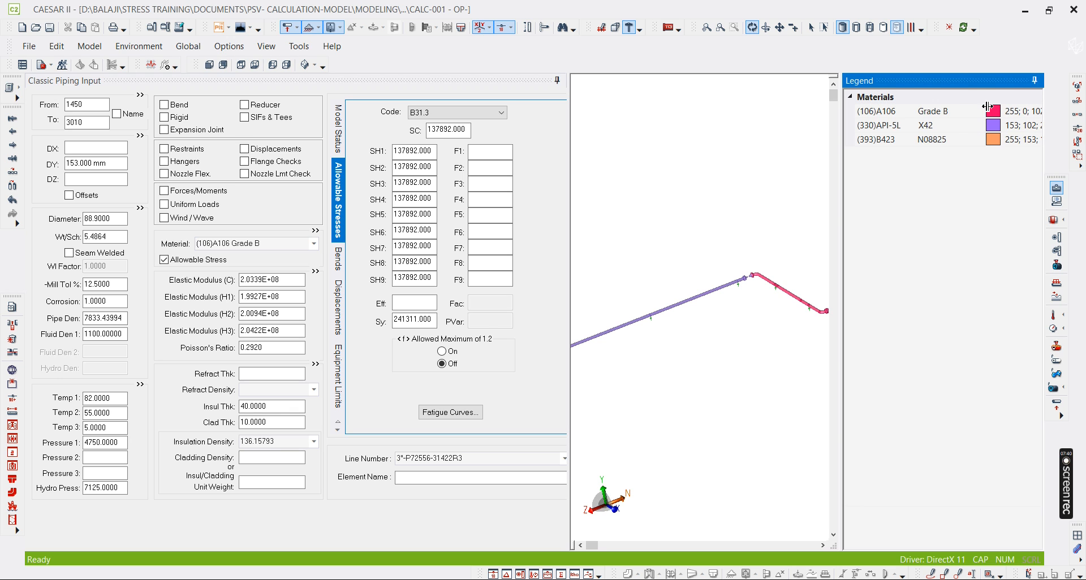
pyautogui.moveTo(735, 284); pyautogui.dragTo(629, 296, button='middle')
pyautogui.moveTo(720, 261); pyautogui.dragTo(646, 284, button='middle')
pyautogui.scroll(4, 756, 245)
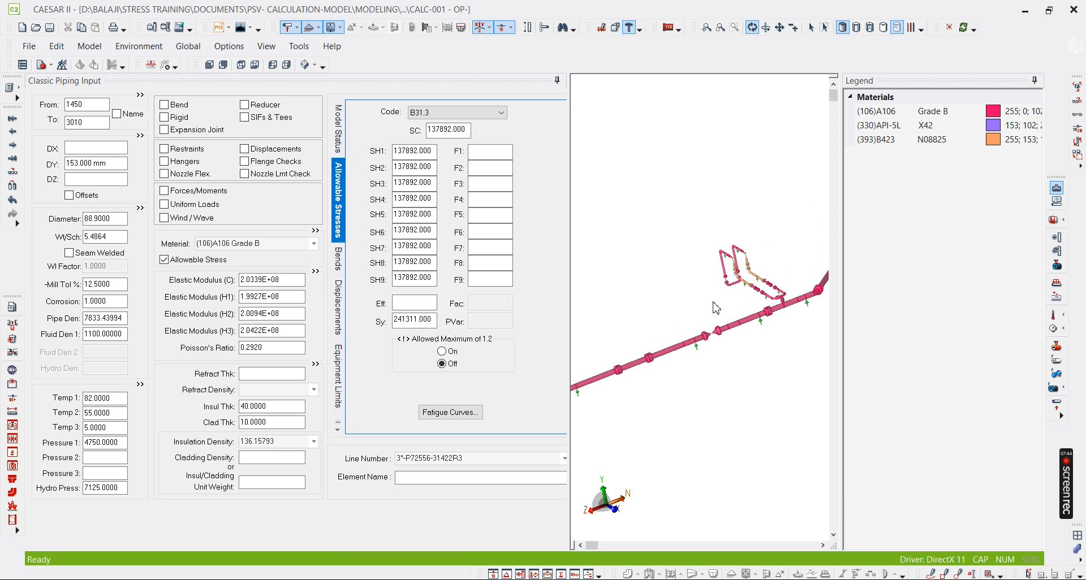
pyautogui.scroll(3, 717, 308)
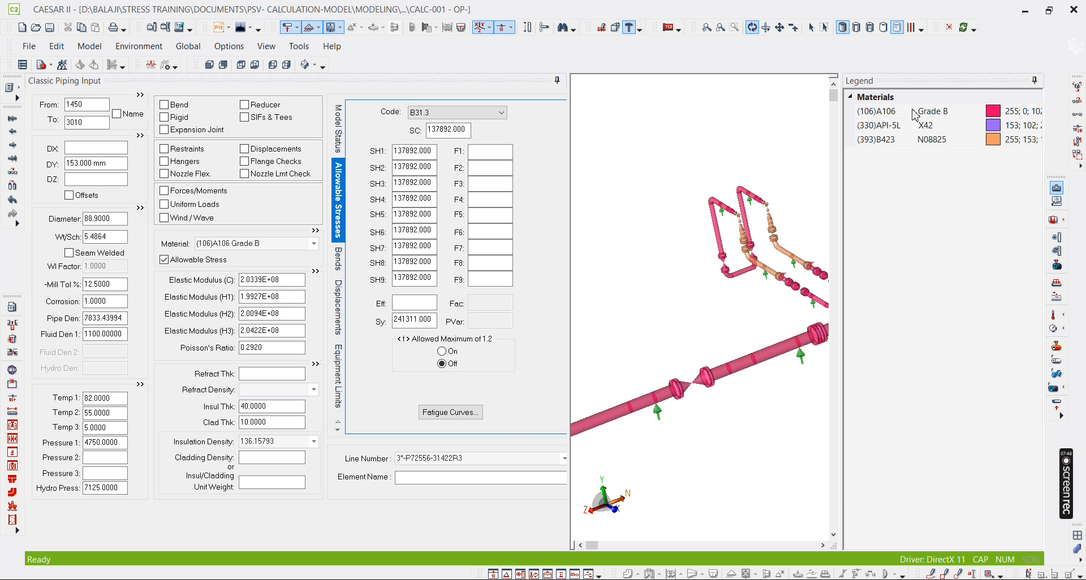
pyautogui.scroll(5, 758, 238)
pyautogui.scroll(5, 764, 245)
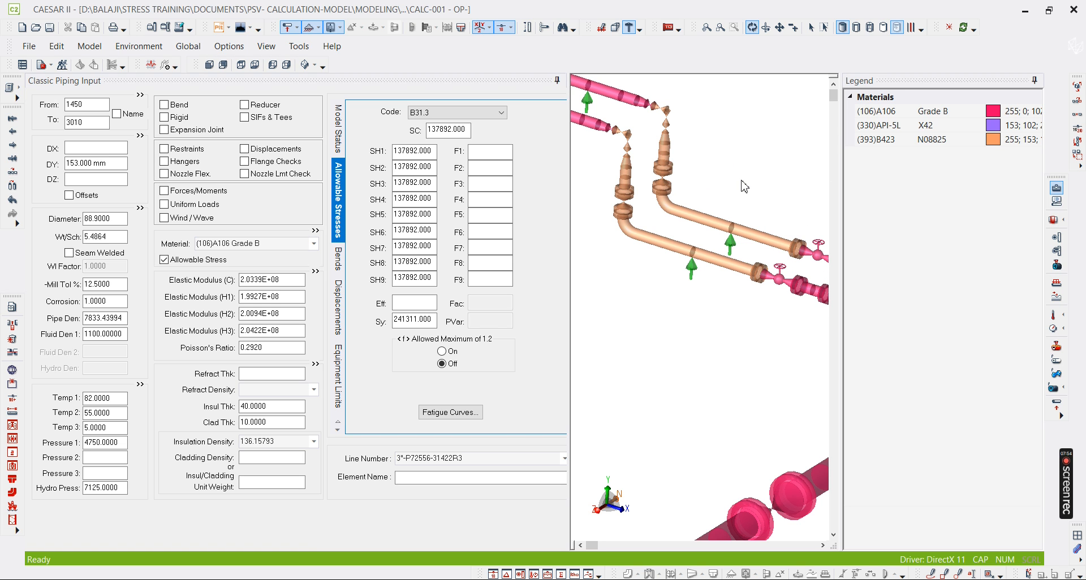
pyautogui.scroll(-6, 741, 192)
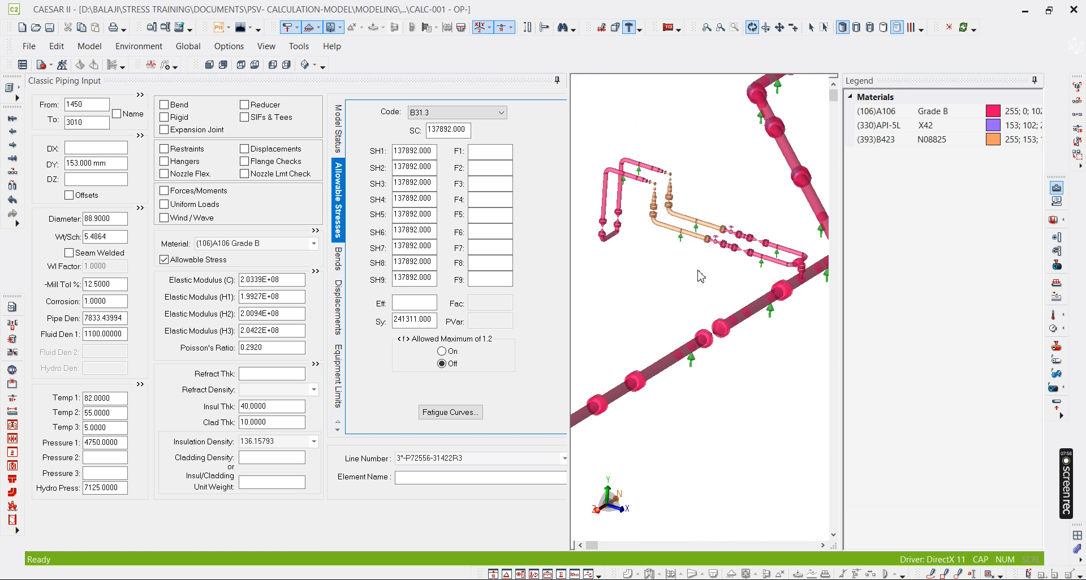
pyautogui.scroll(3, 703, 224)
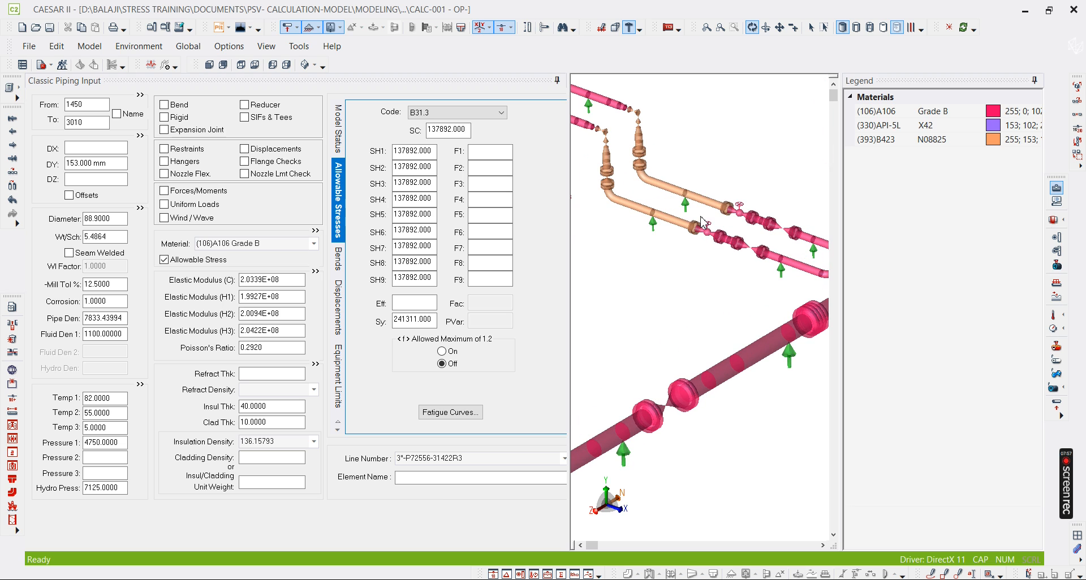
# - Collapse the legend and turn off the material colouring of the model
pyautogui.click(1036, 84)
pyautogui.scroll(-3, 799, 247)
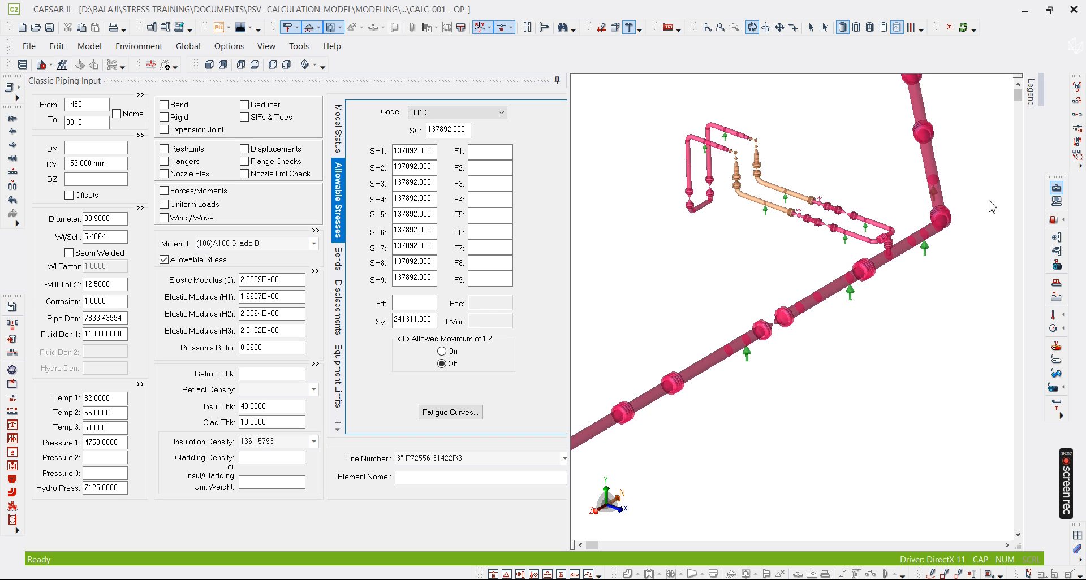
pyautogui.click(1056, 190)
pyautogui.scroll(2, 699, 127)
pyautogui.scroll(4, 700, 127)
pyautogui.scroll(1, 851, 359)
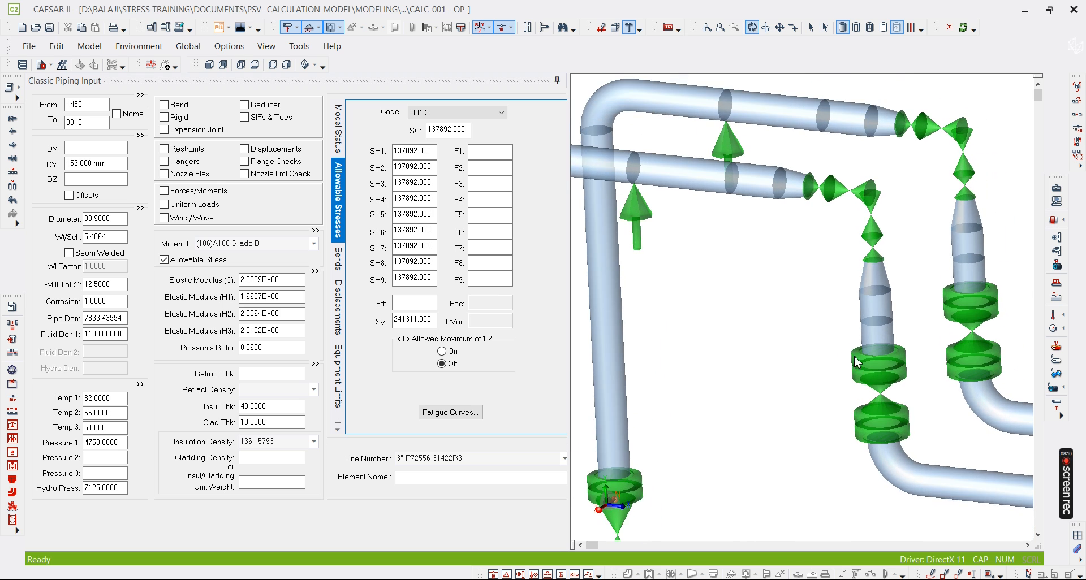
pyautogui.scroll(1, 857, 362)
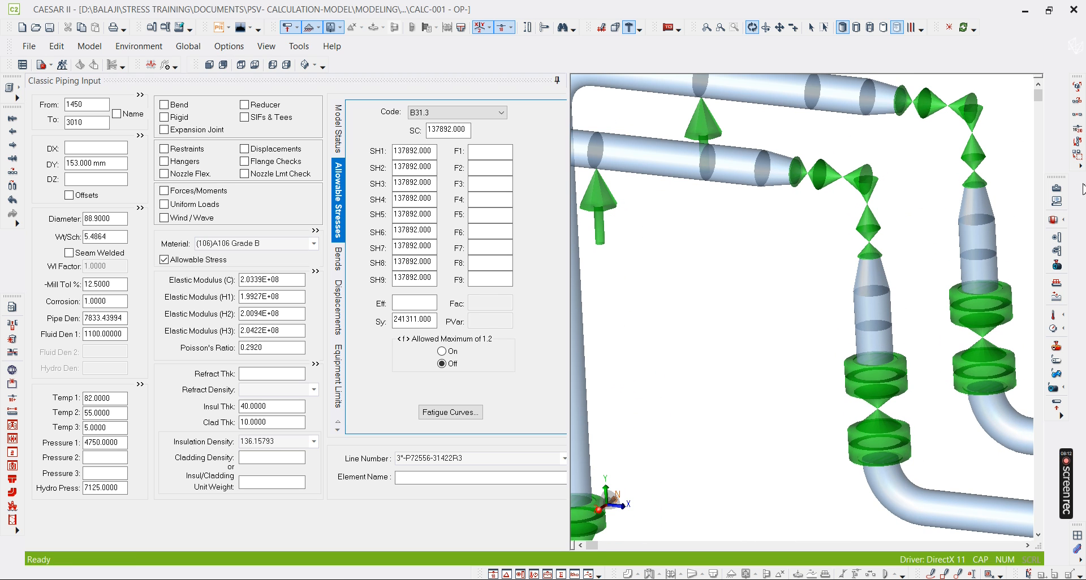
pyautogui.click(813, 28)
pyautogui.moveTo(833, 231); pyautogui.dragTo(818, 233, button='middle')
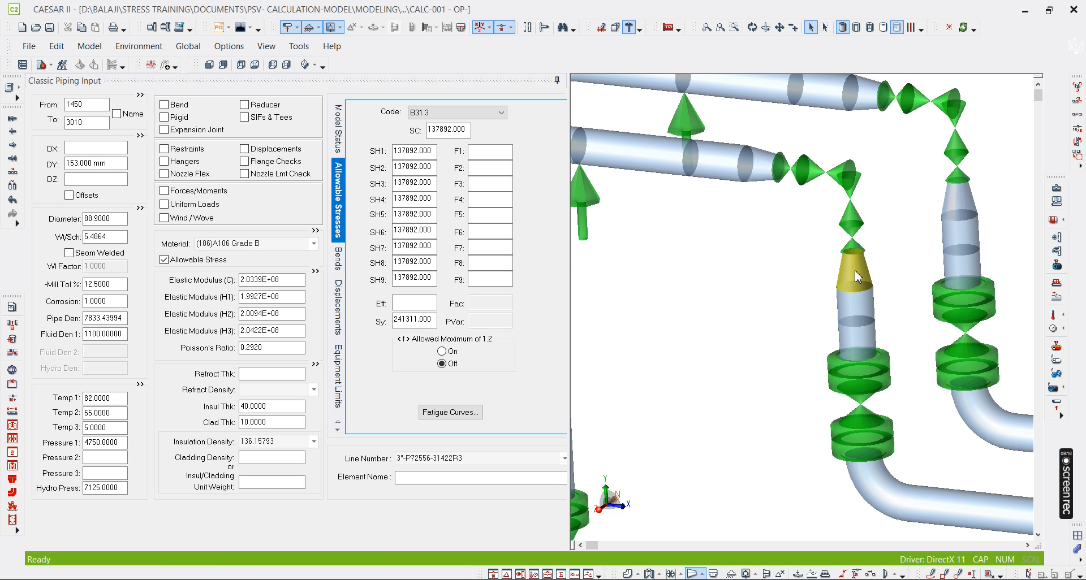
pyautogui.click(760, 169)
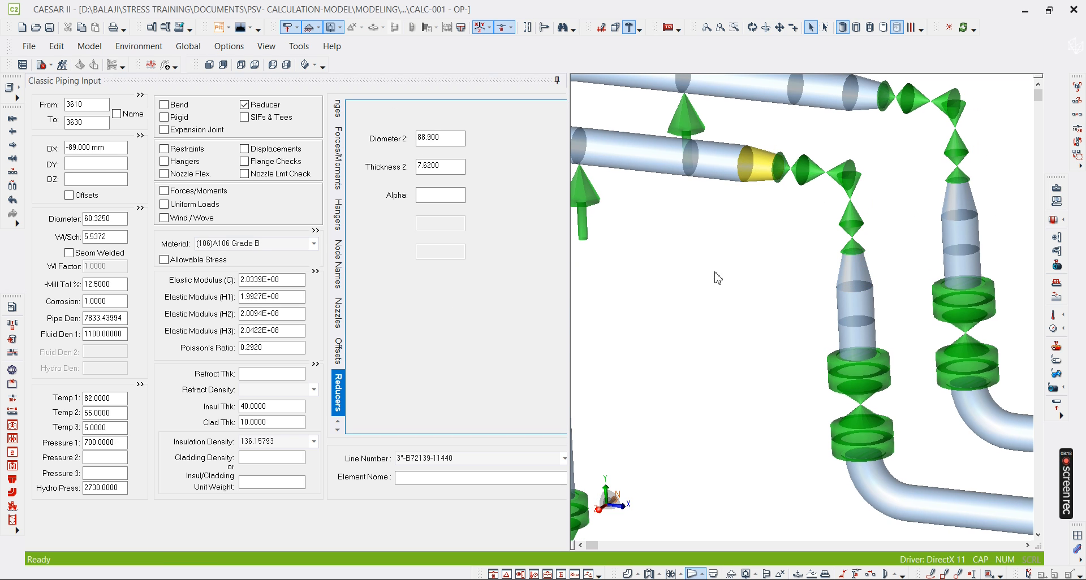
# - Deselect the reducer and annotate the modelling direction with a freehand red arrow below the pipe, pointing from the reducer's small end toward its large end
pyautogui.scroll(-2, 750, 280)
pyautogui.click(773, 332)
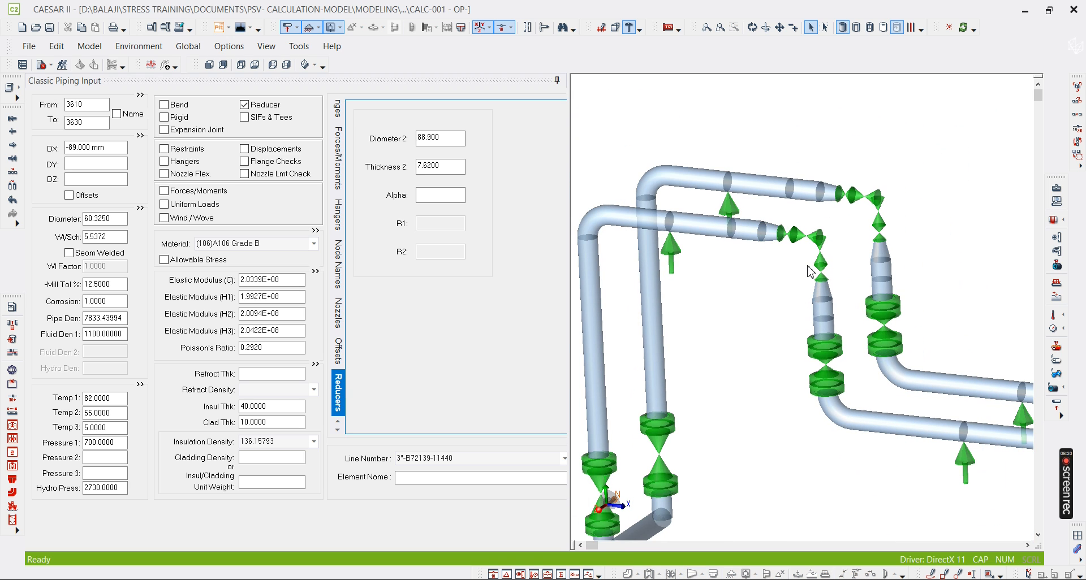
pyautogui.click(931, 574)
pyautogui.moveTo(743, 274); pyautogui.dragTo(751, 277)
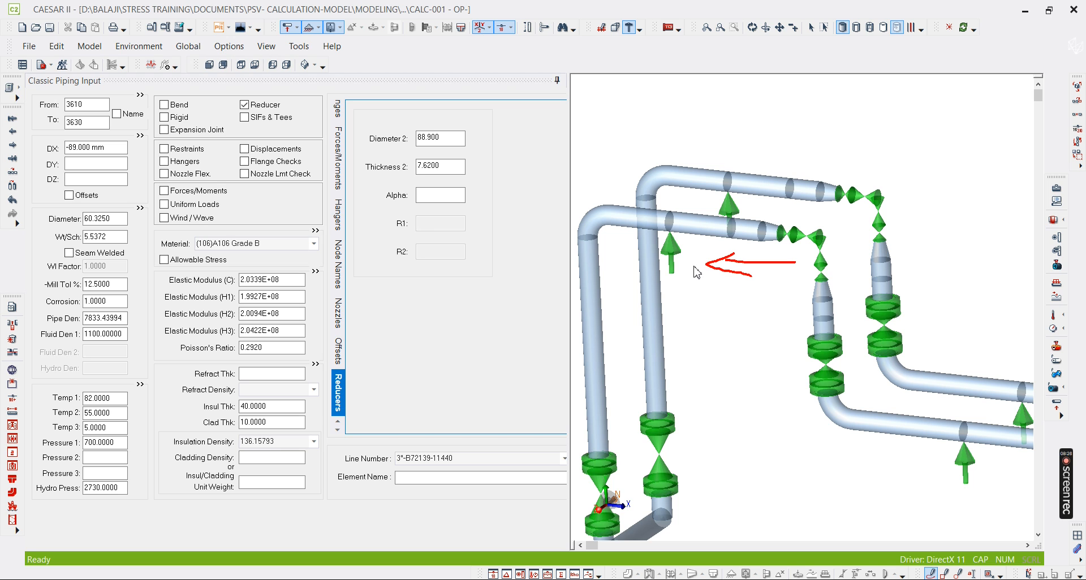
# - Reselect reducer element 3610-3630 and check its outside diameter and wall thickness
pyautogui.scroll(5, 800, 247)
pyautogui.click(812, 28)
pyautogui.click(764, 248)
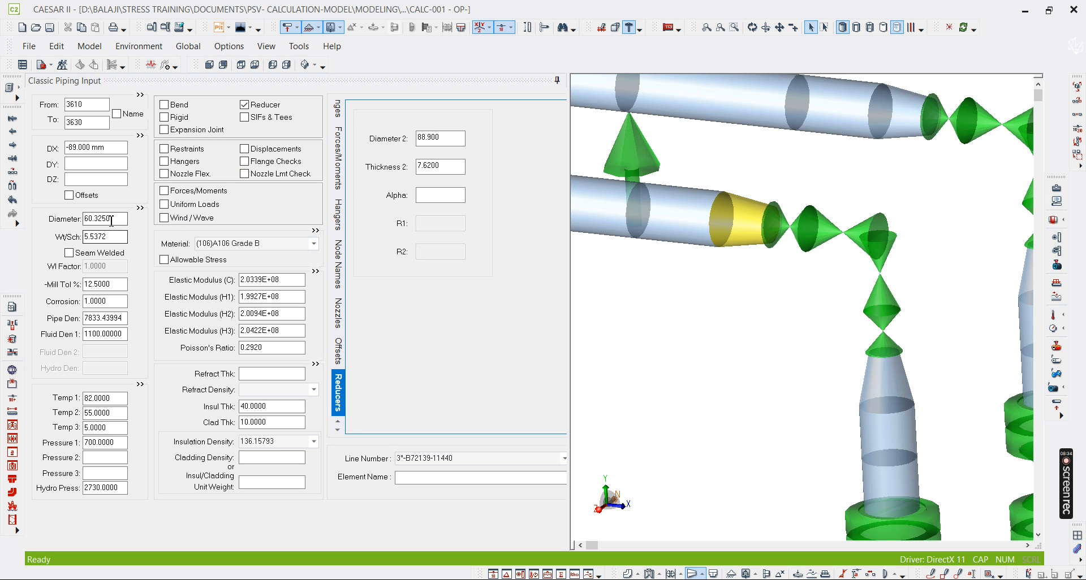
pyautogui.scroll(3, 746, 227)
pyautogui.scroll(-2, 751, 228)
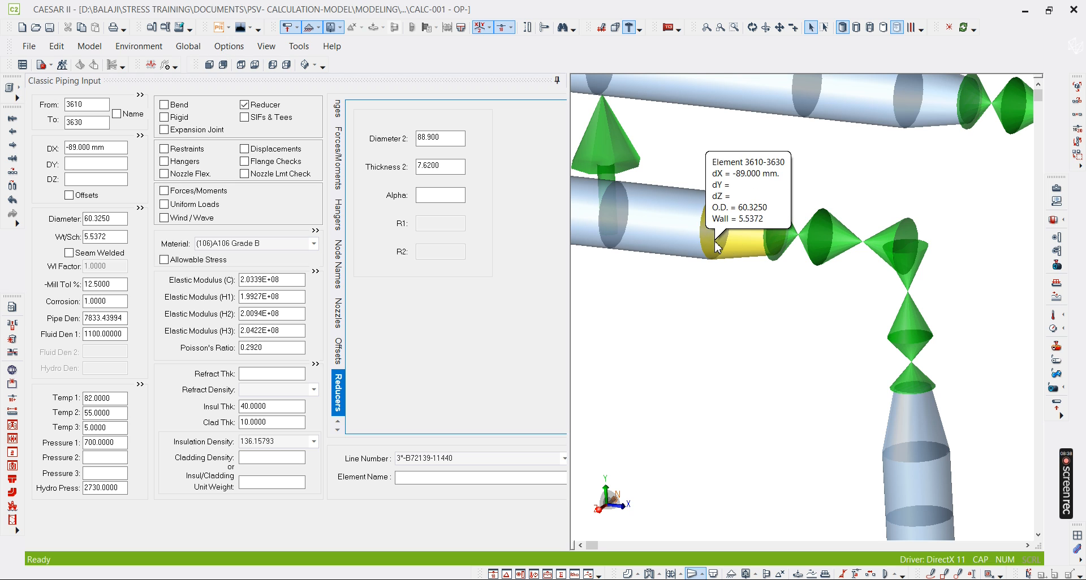
# - Try reversing the reducer ends by setting the diameter to nominal 3 and Diameter 2 to nominal 2
pyautogui.click(90, 218)
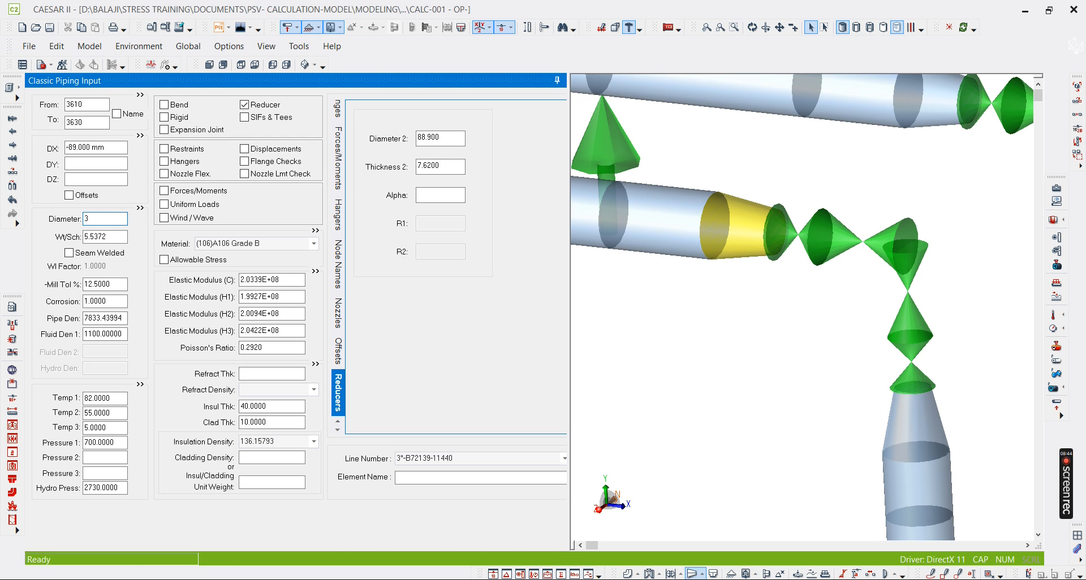
pyautogui.write('3')
pyautogui.press('Tab')
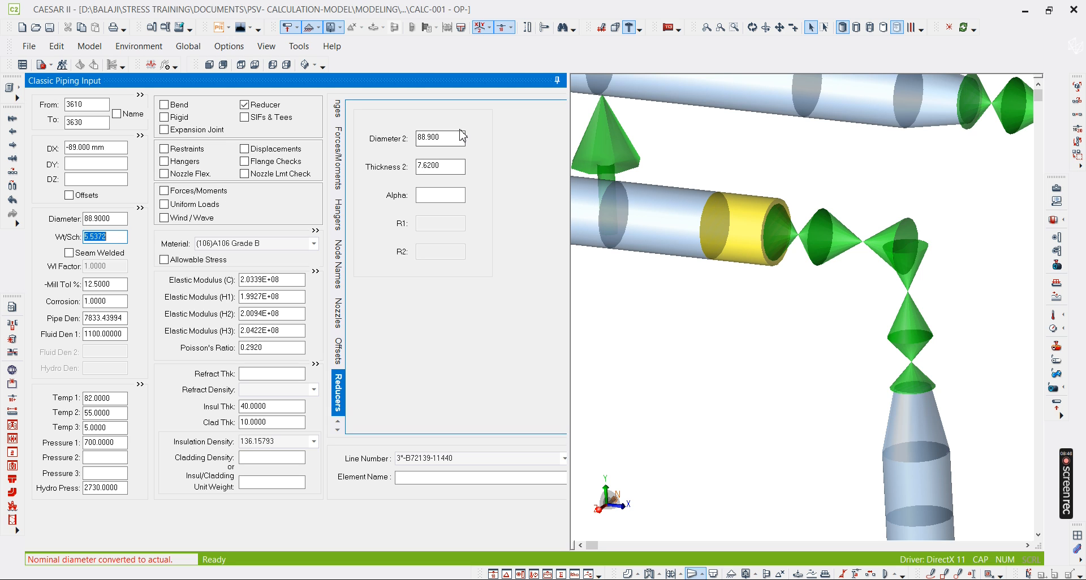
pyautogui.doubleClick(430, 139)
pyautogui.write('2')
pyautogui.press('Tab')
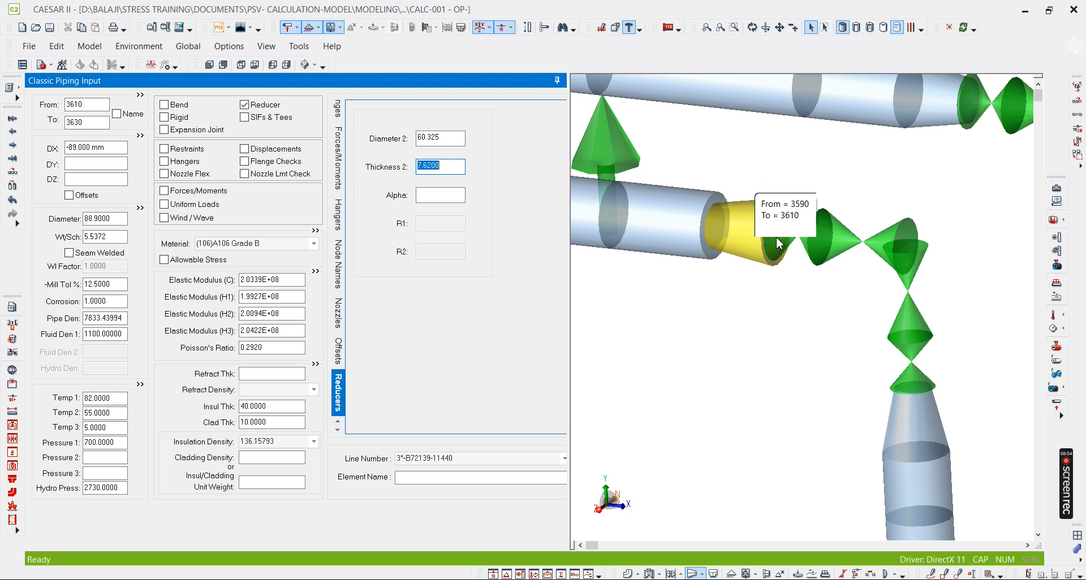
# - Set the diameter of reducer element 3610-3630 back to nominal 2
pyautogui.doubleClick(127, 220)
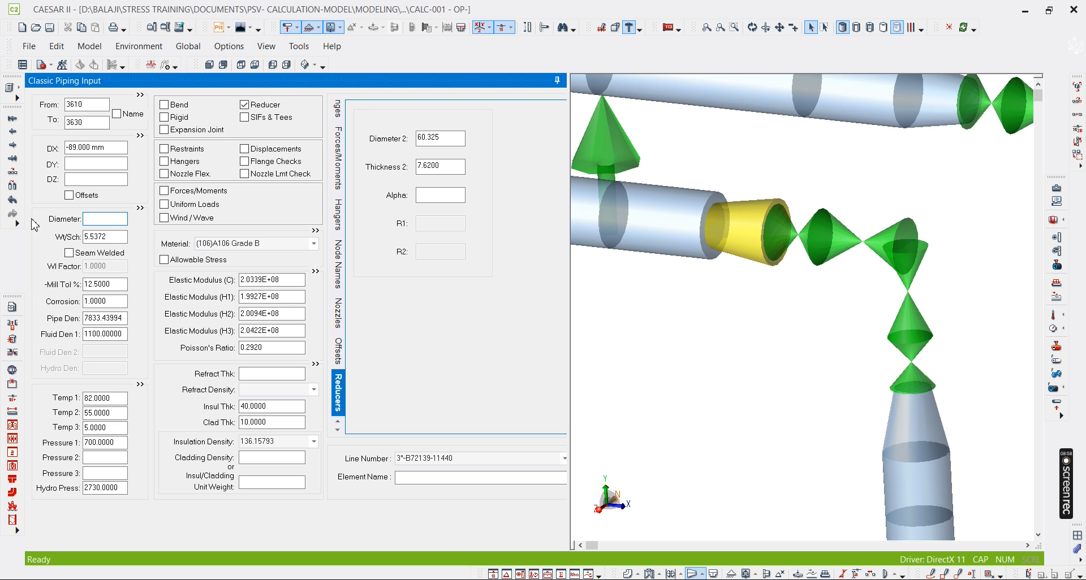
pyautogui.write('2')
pyautogui.press('Tab')
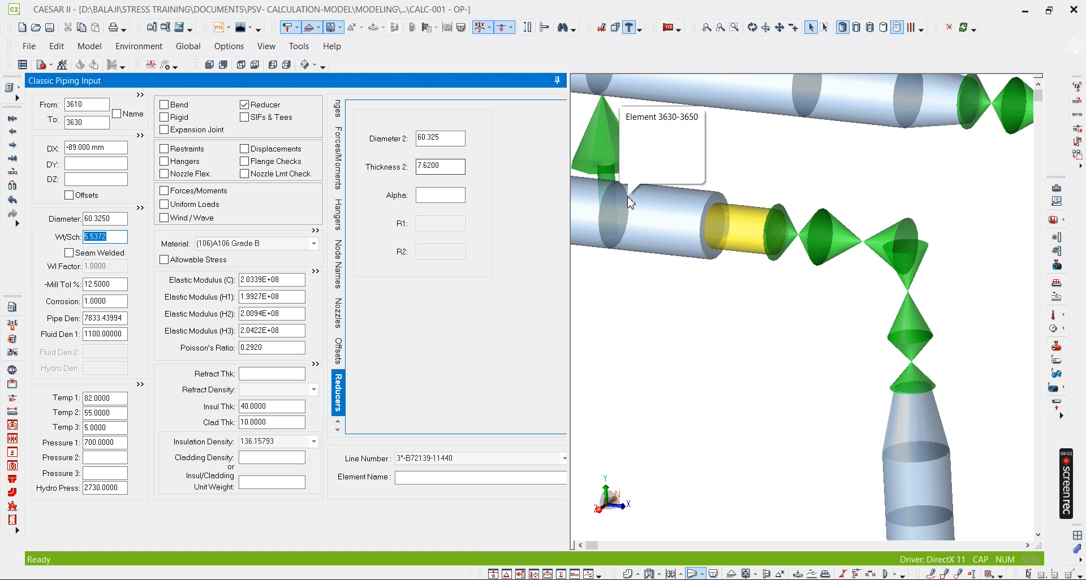
# - Clear and re-enable the Reducer data of element 3610-3630, with Diameter 2 at nominal 3 and Thickness 2 at schedule 80
pyautogui.click(268, 108)
pyautogui.click(507, 332)
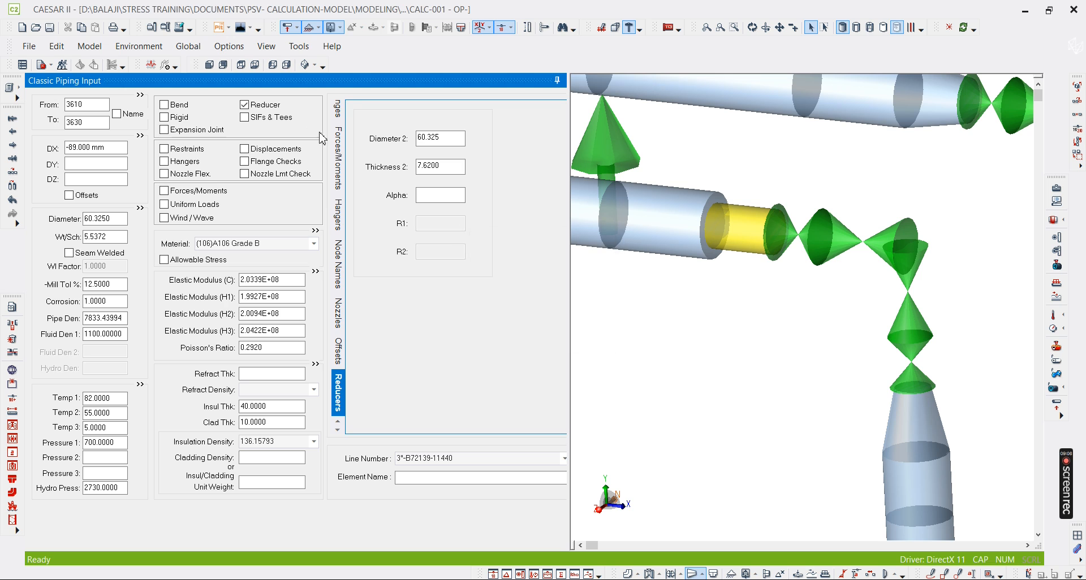
pyautogui.click(263, 107)
pyautogui.press('space')
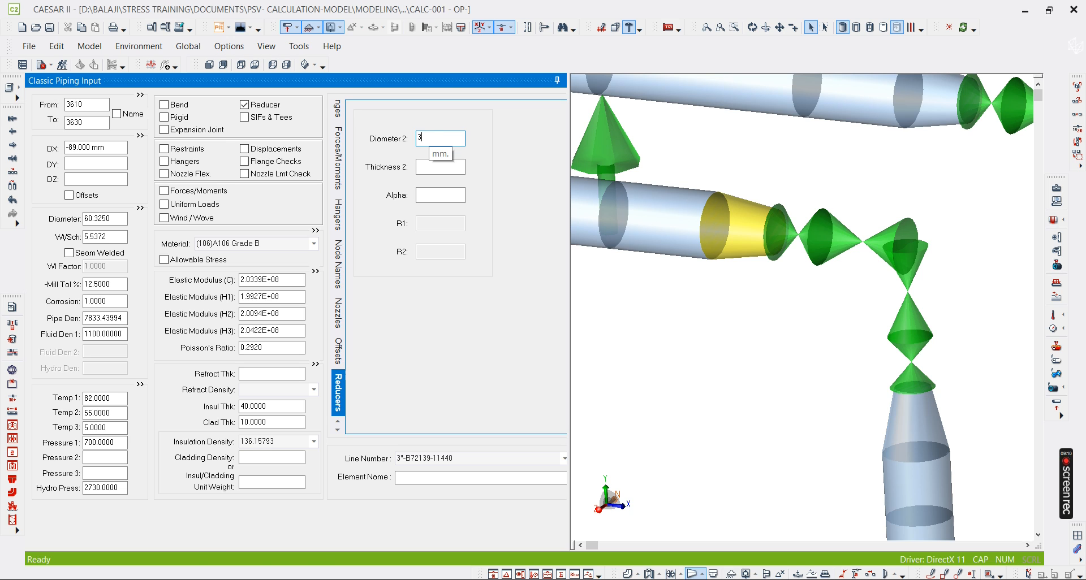
pyautogui.write('3')
pyautogui.press('Tab')
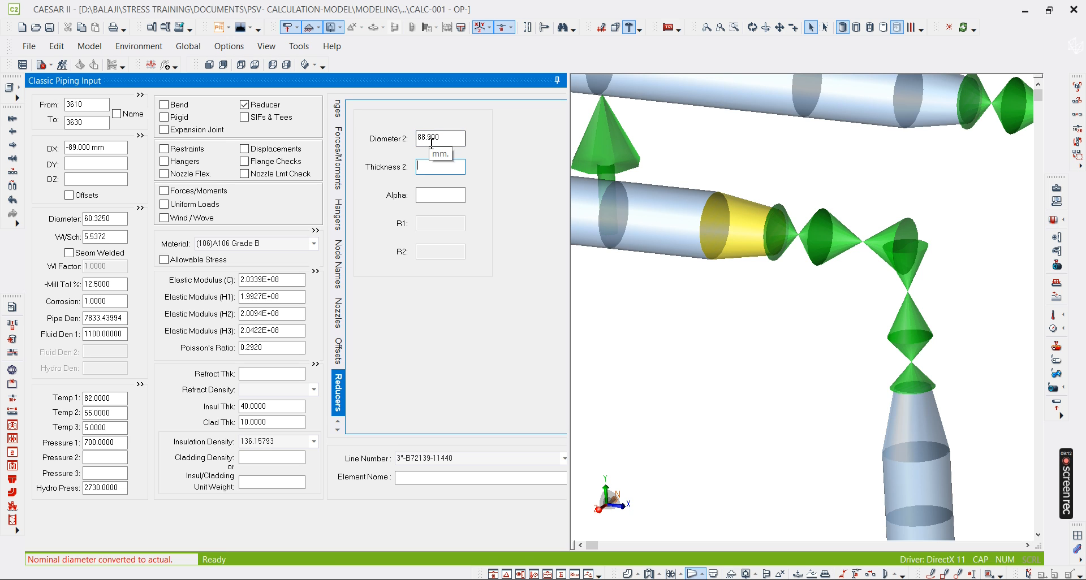
pyautogui.write('80')
pyautogui.press('Tab')
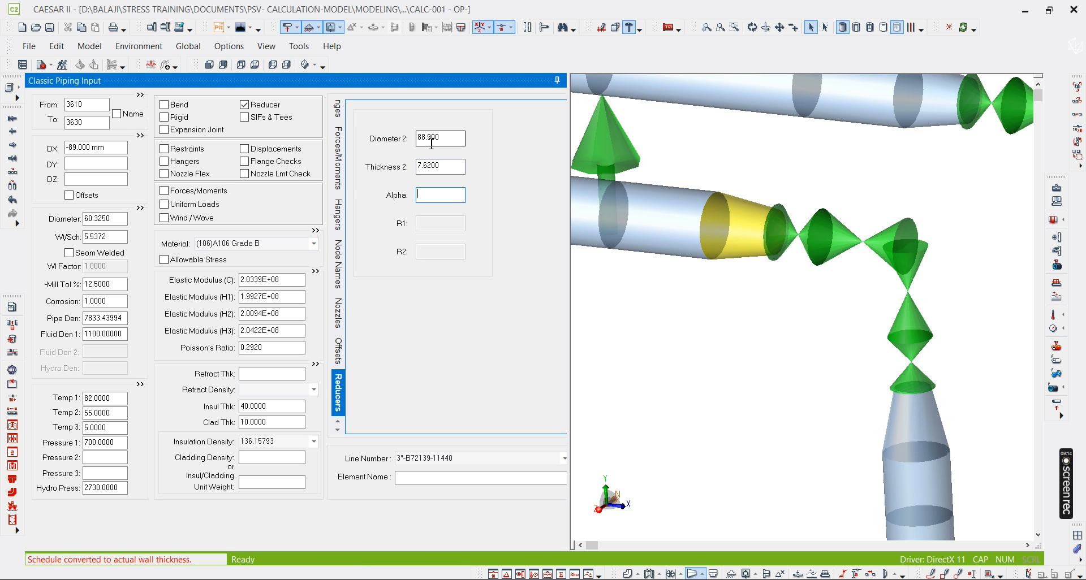
pyautogui.click(675, 260)
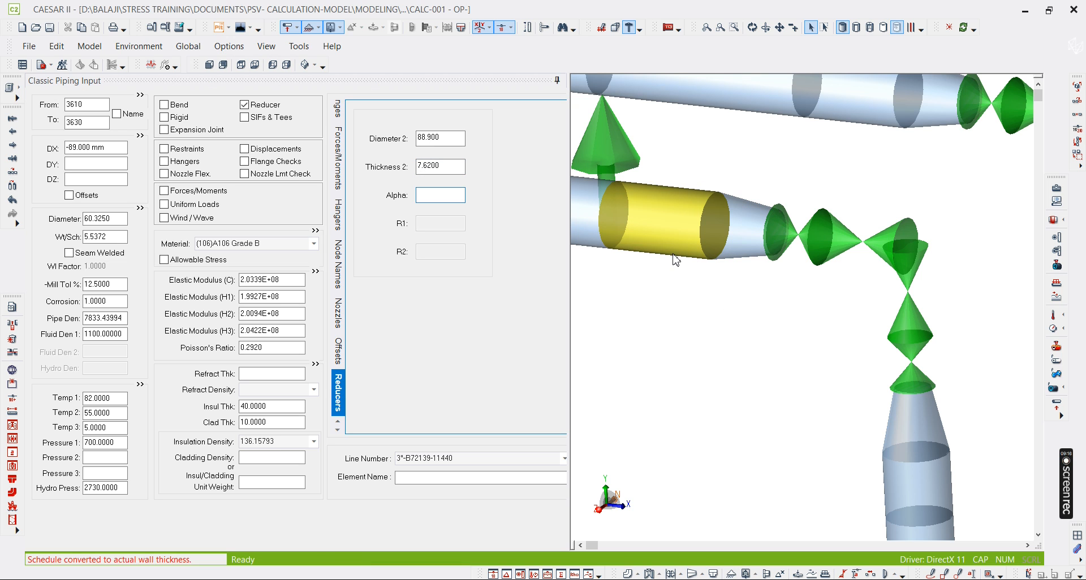
# - Inspect the reducer ends and the paired branch loops of the model from several viewing angles
pyautogui.scroll(-4, 818, 376)
pyautogui.click(806, 379)
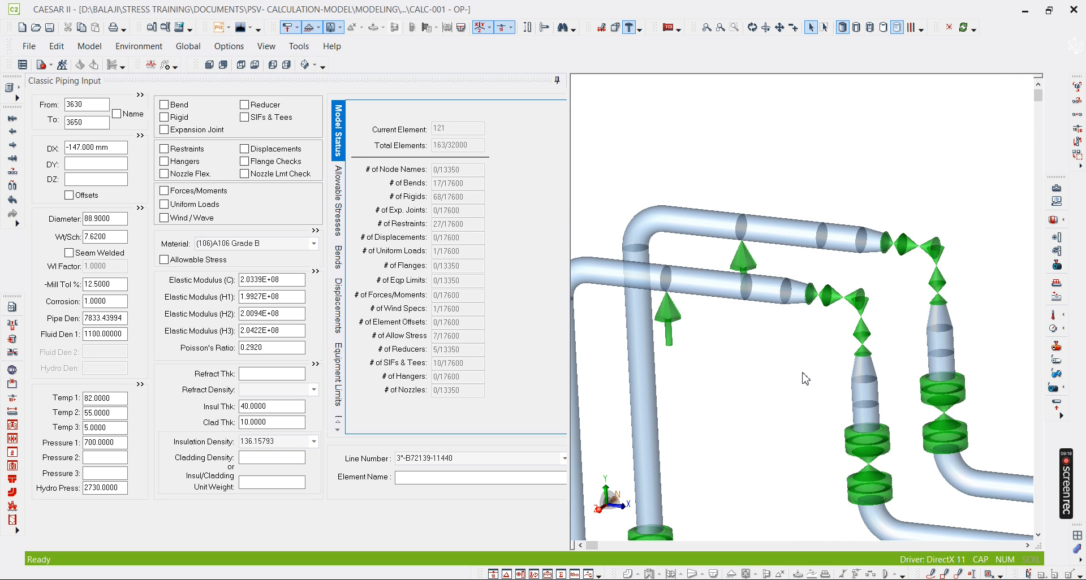
pyautogui.click(753, 27)
pyautogui.scroll(-5, 730, 272)
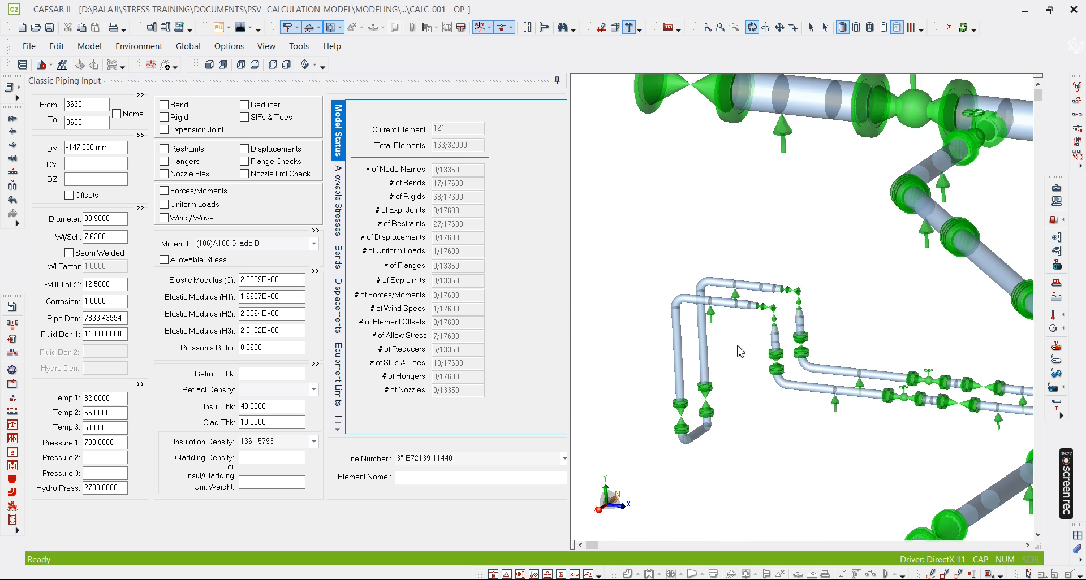
pyautogui.moveTo(740, 352); pyautogui.dragTo(735, 311, button='middle')
pyautogui.moveTo(758, 347); pyautogui.dragTo(614, 429)
pyautogui.moveTo(781, 448); pyautogui.dragTo(794, 399, button='middle')
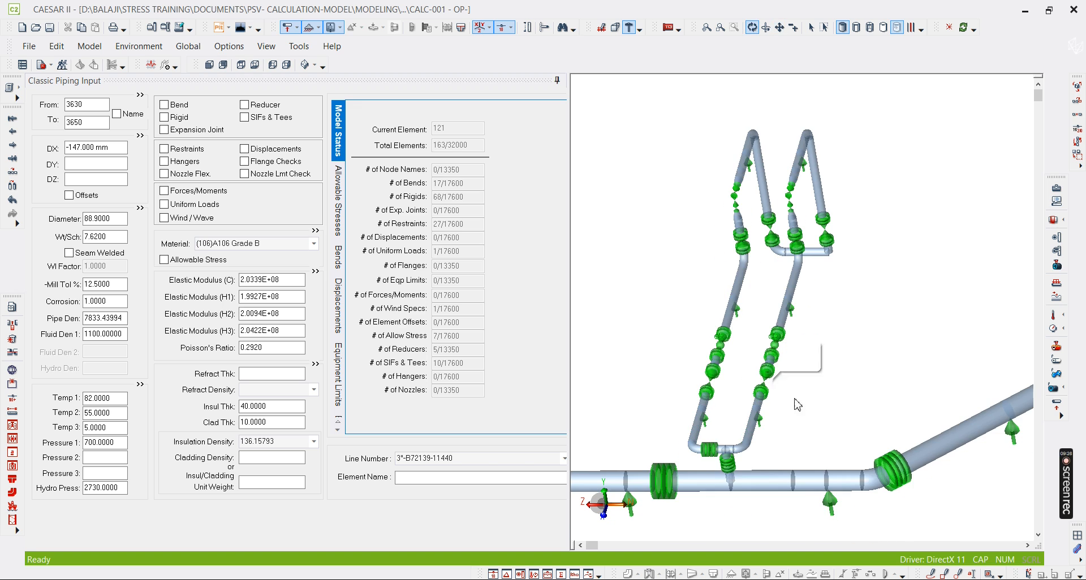
pyautogui.scroll(-3, 790, 422)
pyautogui.moveTo(795, 311); pyautogui.dragTo(908, 321)
pyautogui.scroll(5, 854, 308)
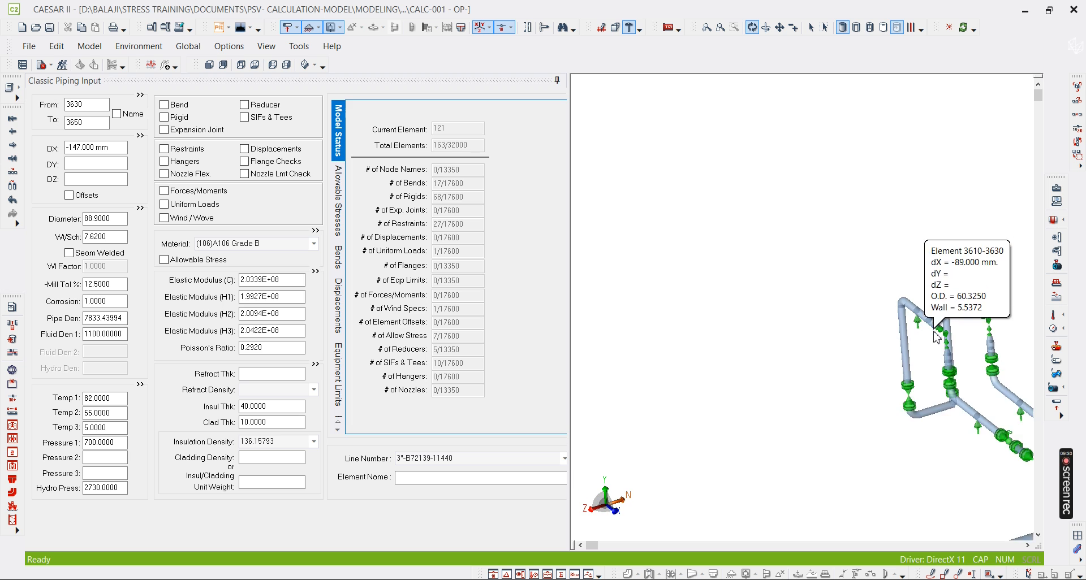
pyautogui.scroll(6, 807, 326)
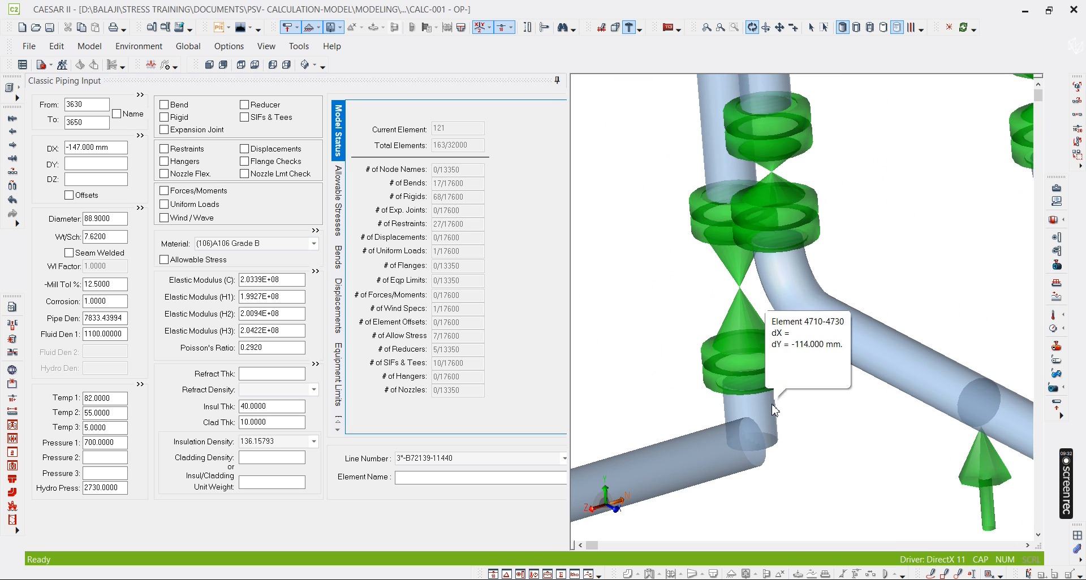
# - Select vertical element 4710-4730 below the flange and check its end node and welding tee data
pyautogui.click(811, 27)
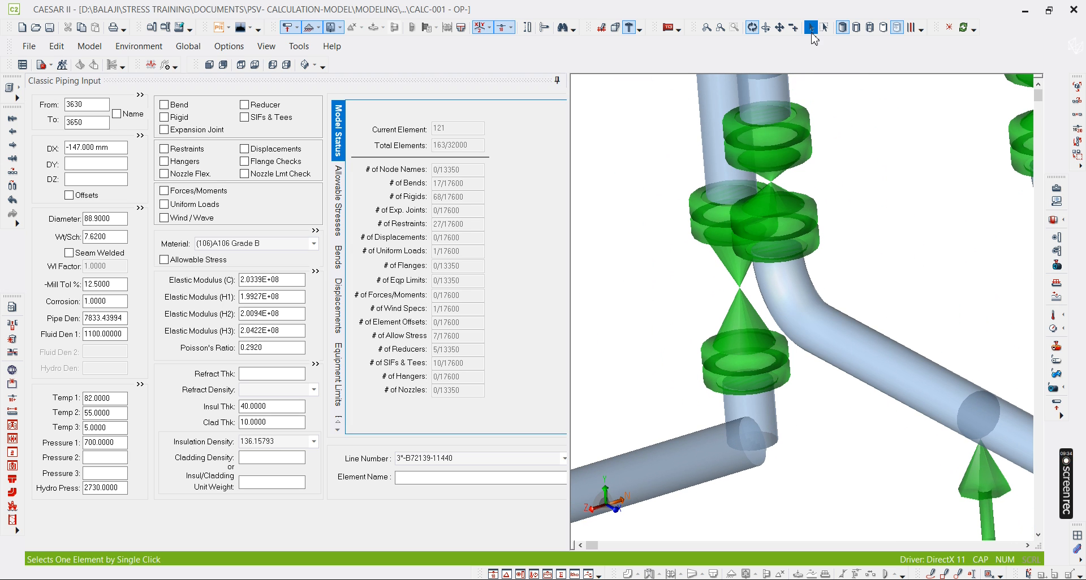
pyautogui.click(762, 399)
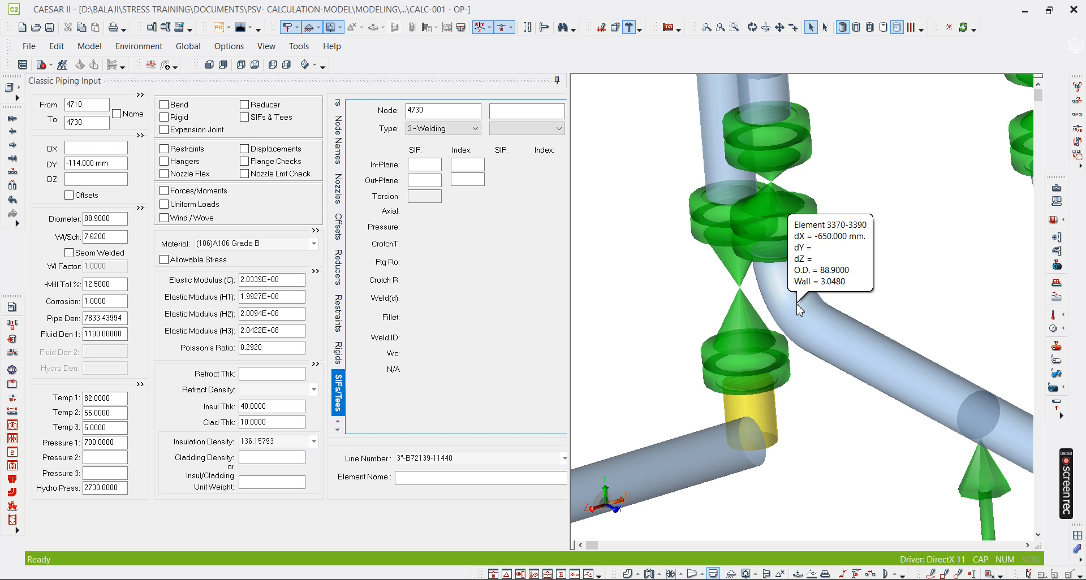
pyautogui.scroll(-1, 811, 314)
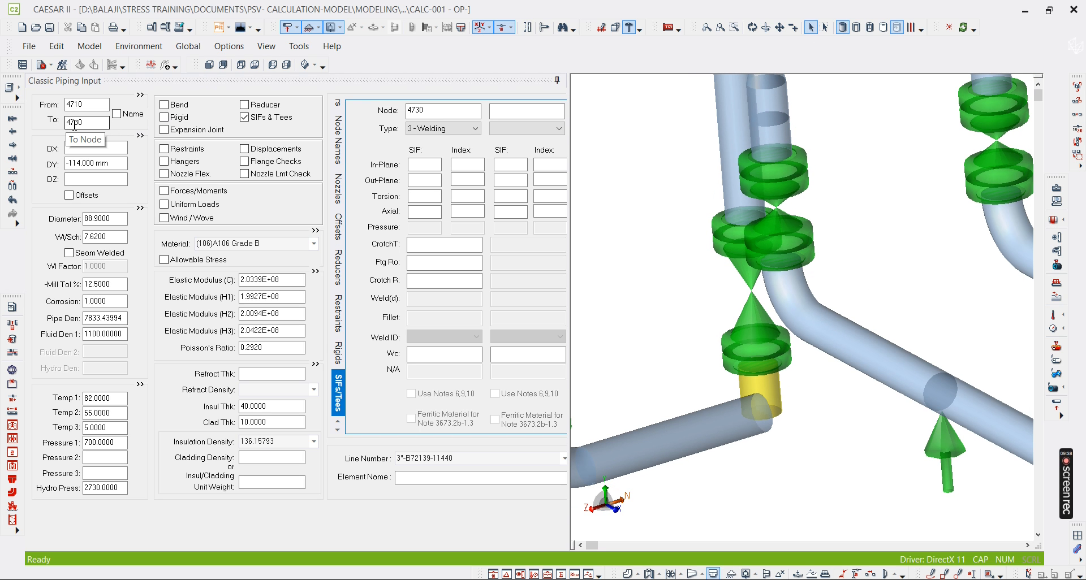
pyautogui.scroll(-4, 769, 233)
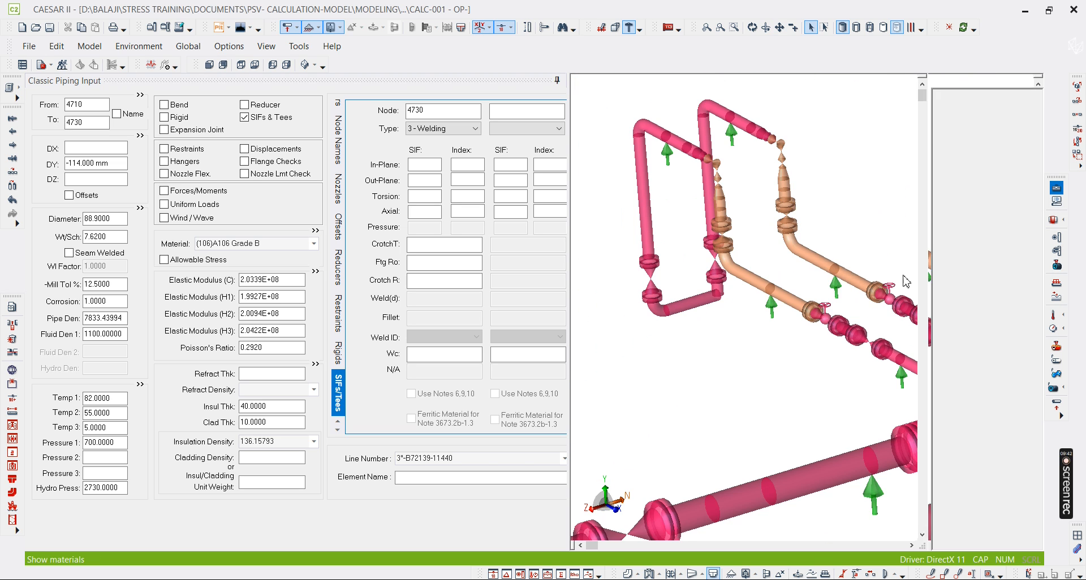
# - Show the materials by colour with their legend and examine the assignments along the main header and both branches
pyautogui.click(1056, 188)
pyautogui.scroll(-5, 701, 225)
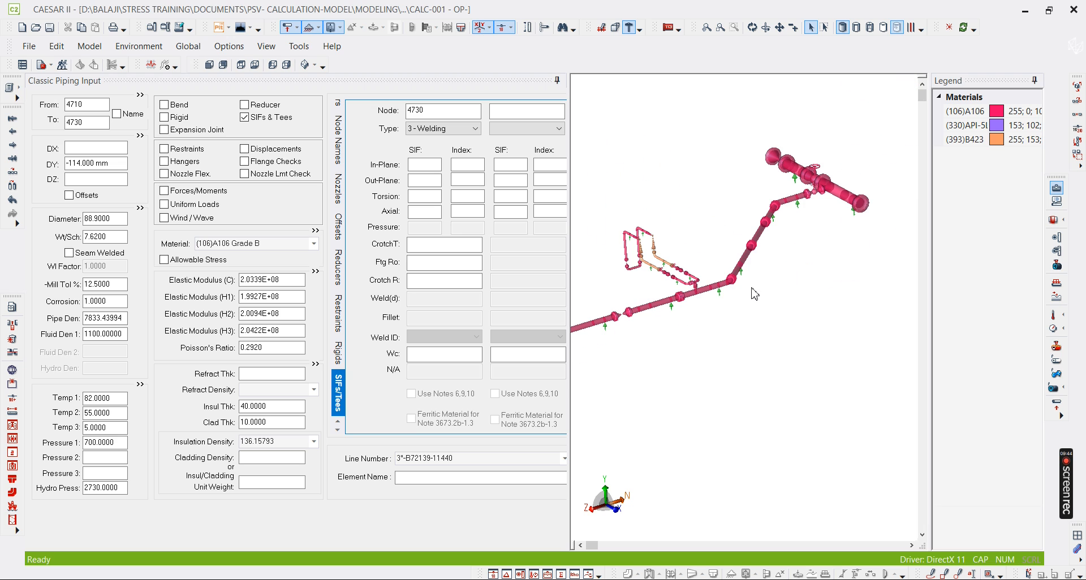
pyautogui.scroll(3, 824, 236)
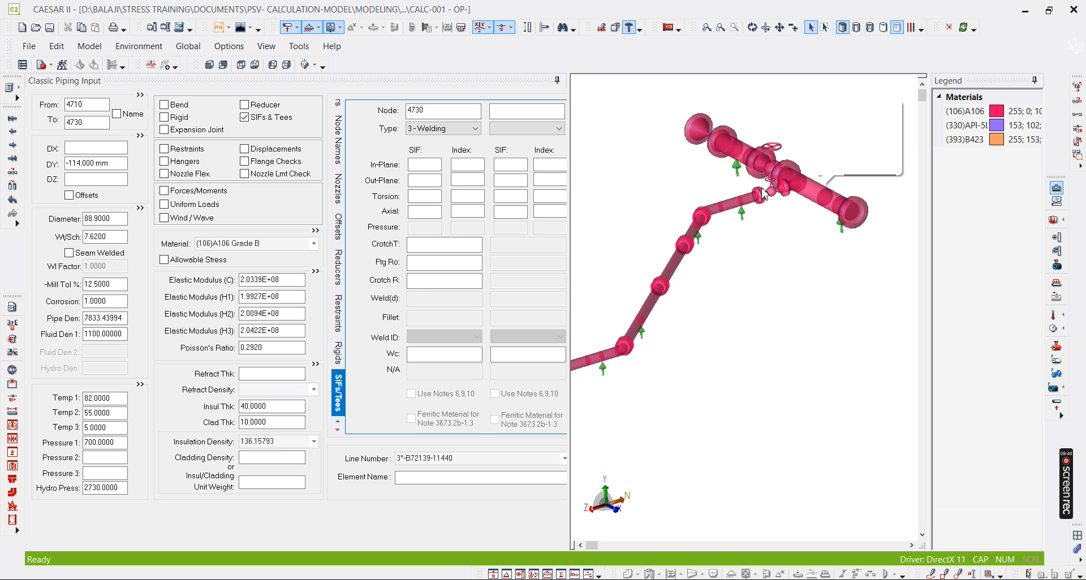
pyautogui.moveTo(722, 209)
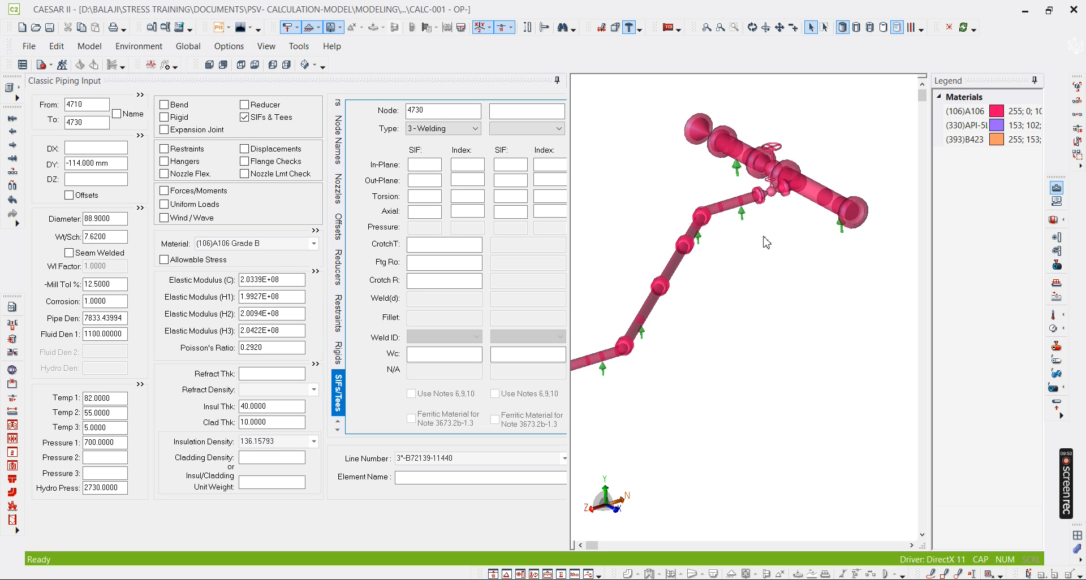
pyautogui.scroll(-4, 820, 255)
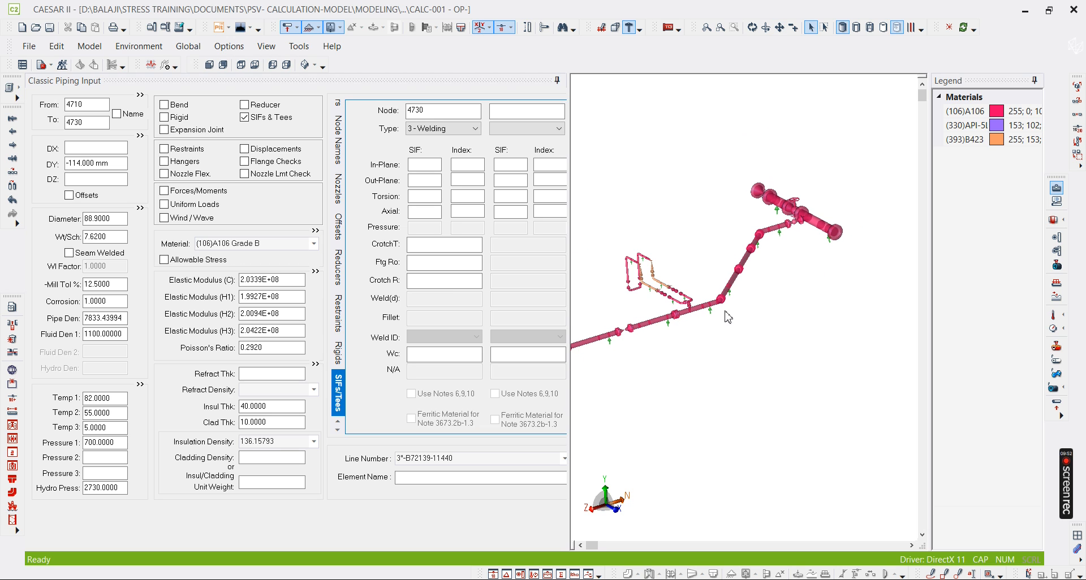
pyautogui.moveTo(728, 318); pyautogui.dragTo(766, 285, button='middle')
pyautogui.scroll(5, 772, 260)
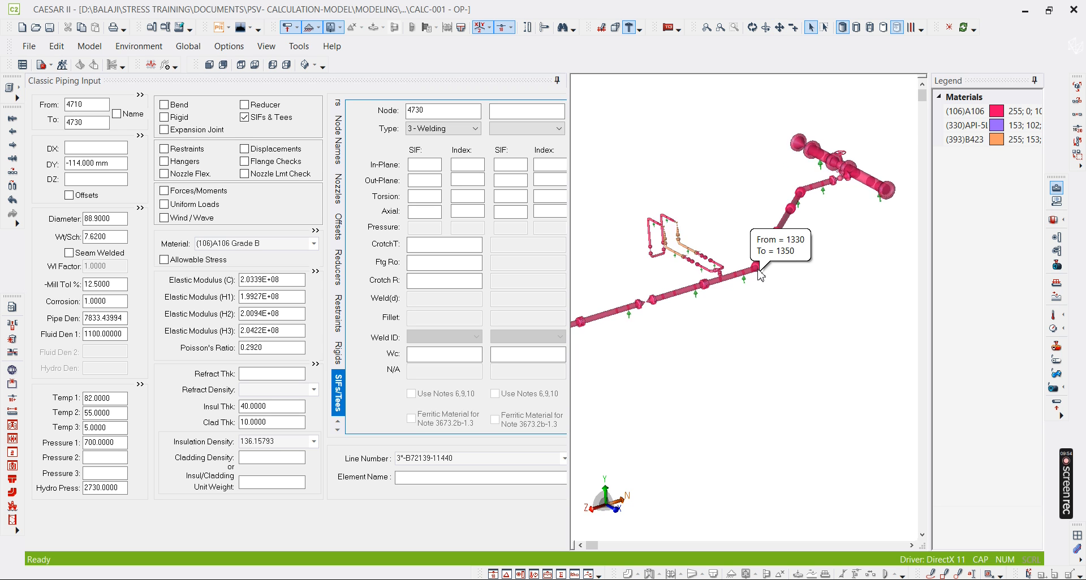
pyautogui.moveTo(809, 271); pyautogui.dragTo(880, 305, button='middle')
pyautogui.scroll(1, 666, 275)
pyautogui.moveTo(660, 260); pyautogui.dragTo(820, 298, button='middle')
pyautogui.scroll(-2, 821, 297)
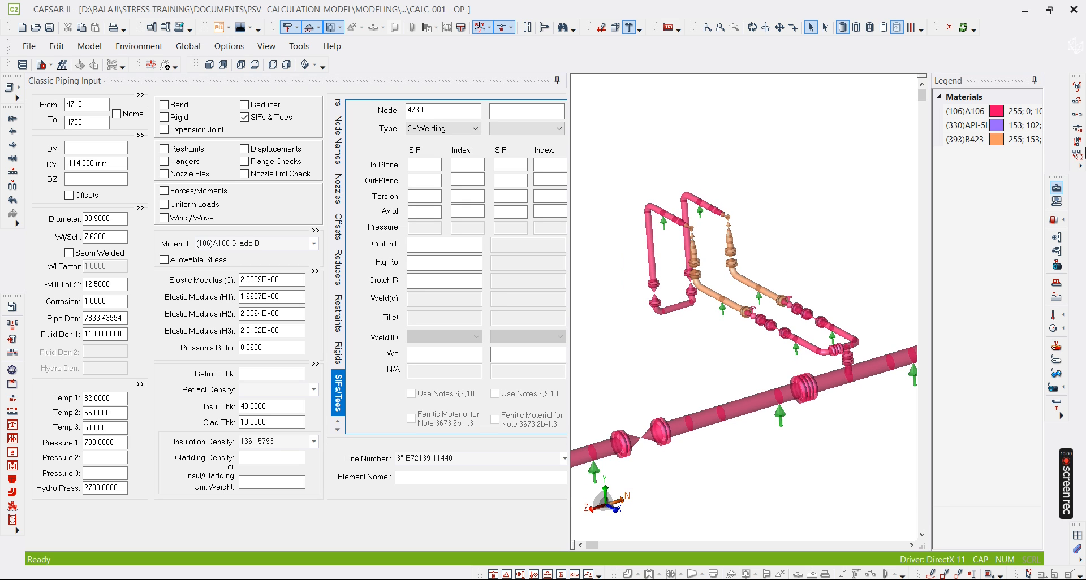
# - Turn off the material colours and add a new element from node 4730 to node 4750
pyautogui.click(1057, 189)
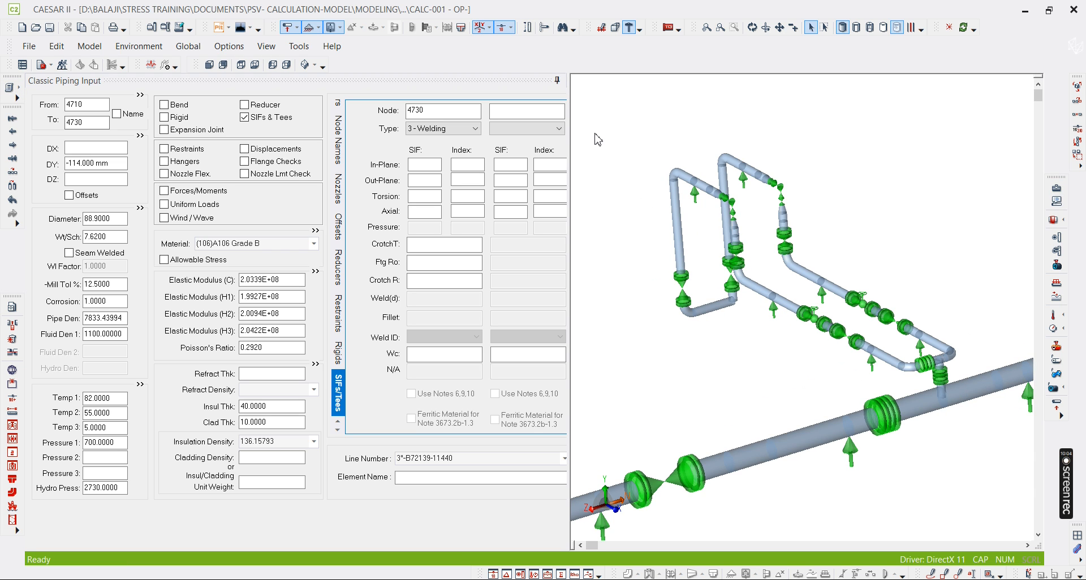
pyautogui.scroll(5, 720, 317)
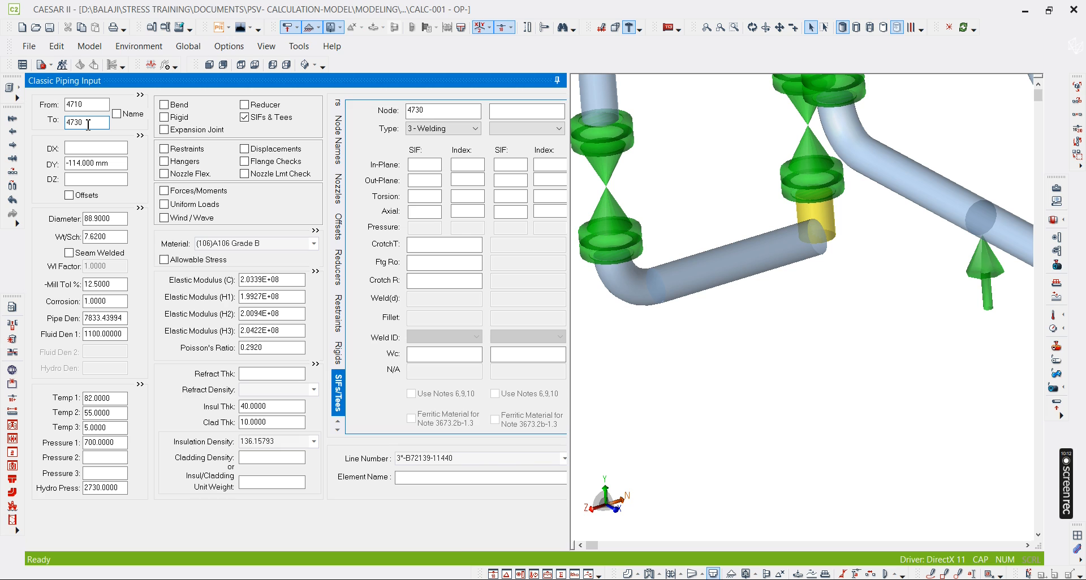
pyautogui.click(12, 172)
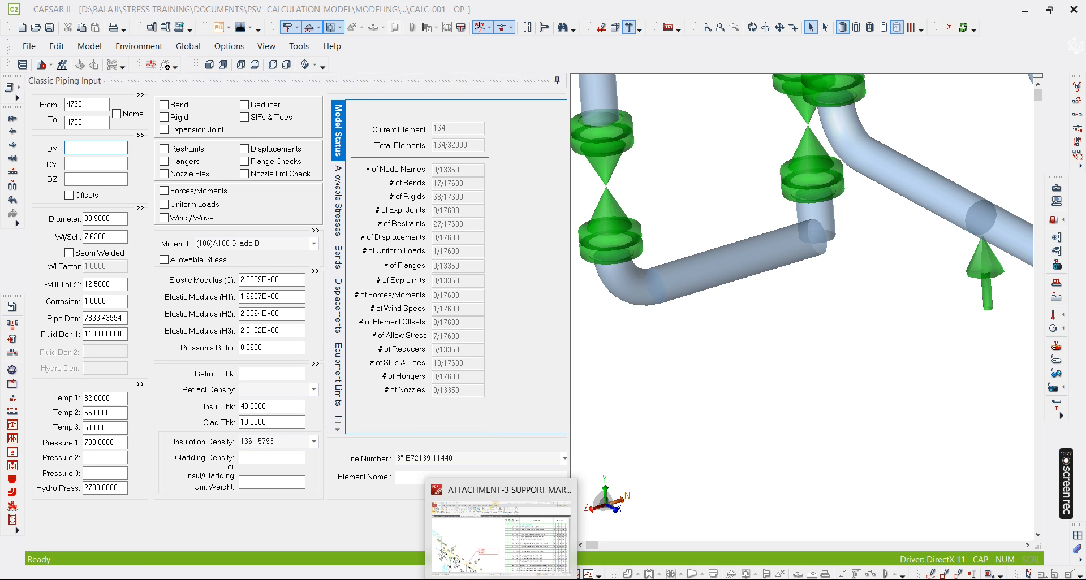
pyautogui.click(454, 483)
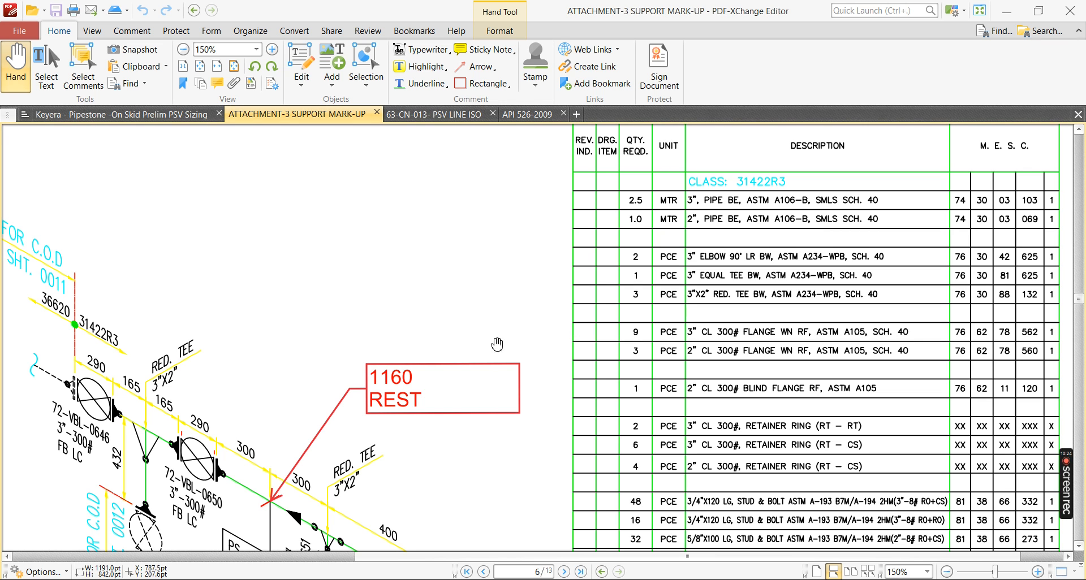
pyautogui.moveTo(1068, 485)
pyautogui.keyDown('ctrl'); pyautogui.scroll(-4, 370, 271); pyautogui.keyUp('ctrl')
pyautogui.scroll(-5, 491, 341)
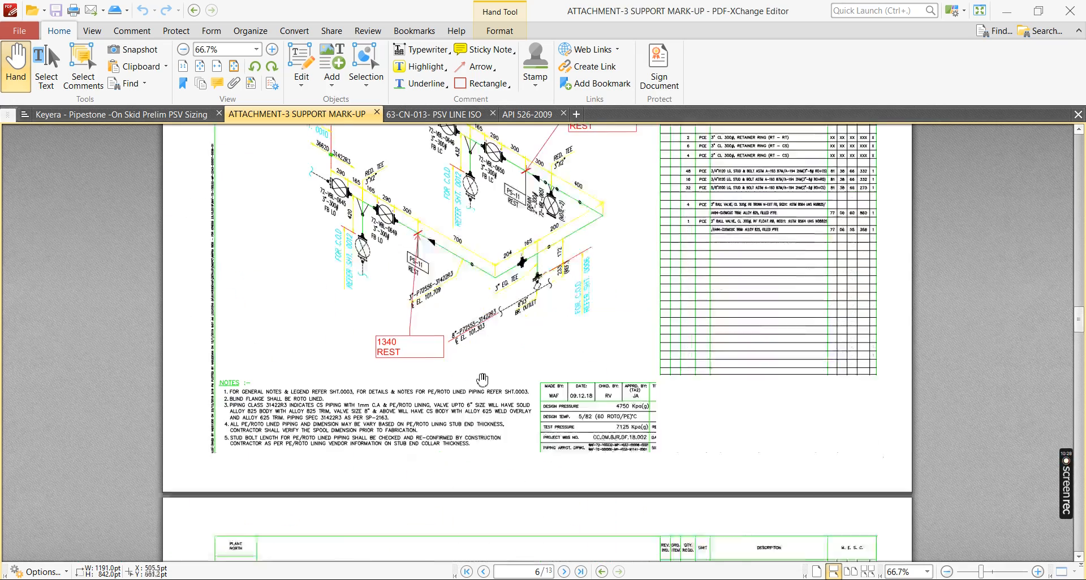
pyautogui.scroll(5, 463, 351)
pyautogui.keyDown('ctrl'); pyautogui.scroll(2, 391, 332); pyautogui.keyUp('ctrl')
pyautogui.keyDown('ctrl'); pyautogui.scroll(-3, 391, 333); pyautogui.keyUp('ctrl')
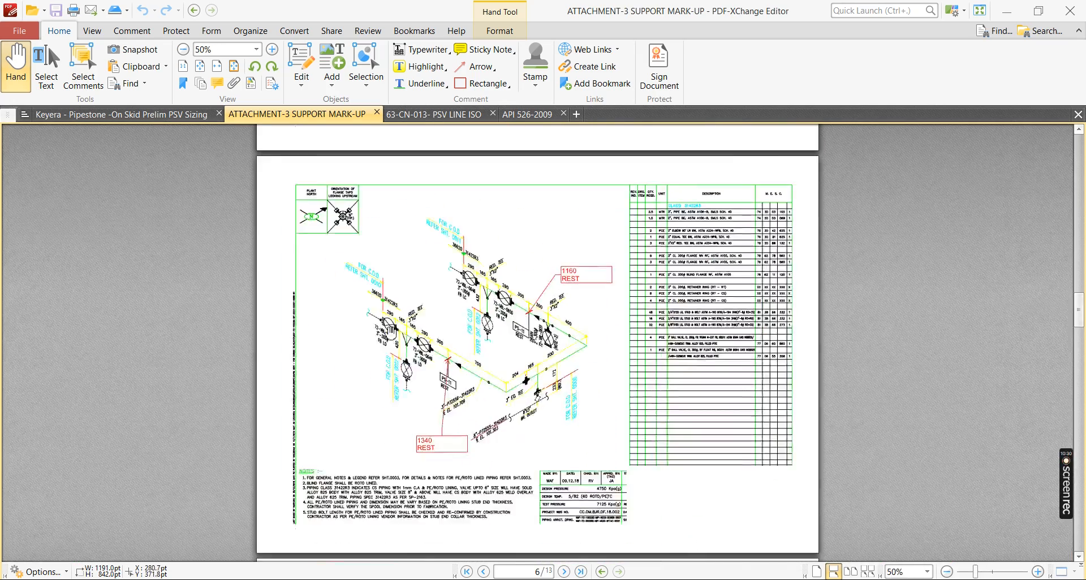
pyautogui.scroll(-5, 362, 317)
pyautogui.keyDown('ctrl'); pyautogui.scroll(2, 334, 295); pyautogui.keyUp('ctrl')
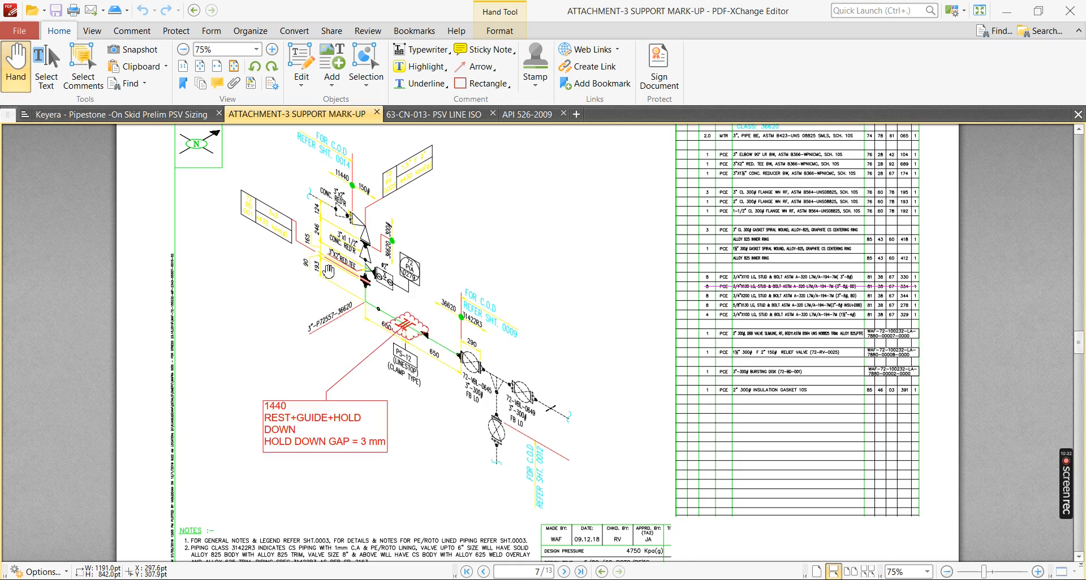
pyautogui.scroll(-10, 342, 317)
pyautogui.scroll(-4, 352, 342)
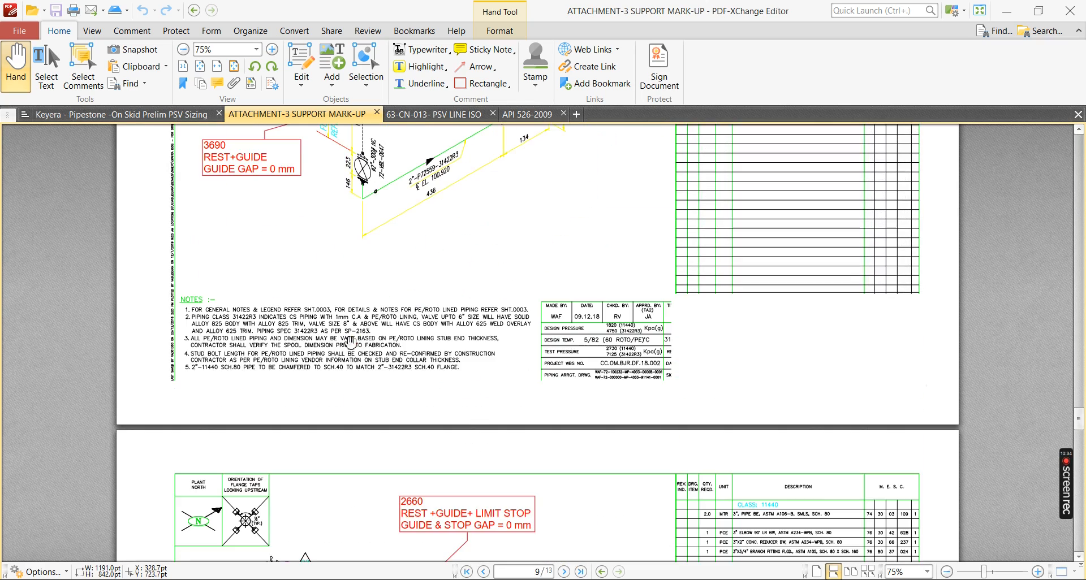
pyautogui.scroll(-4, 351, 343)
pyautogui.scroll(-8, 351, 342)
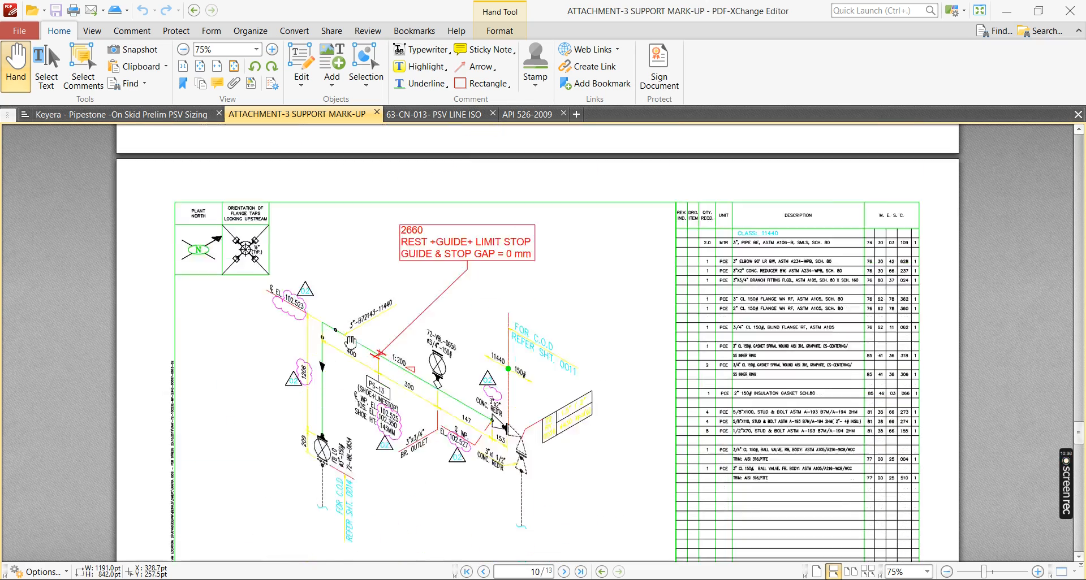
# - Read the vertical distance from the 570 mm pipe run's connection down to the 3"x2" reducing tee on page 11
pyautogui.keyDown('ctrl'); pyautogui.scroll(2, 632, 428); pyautogui.keyUp('ctrl')
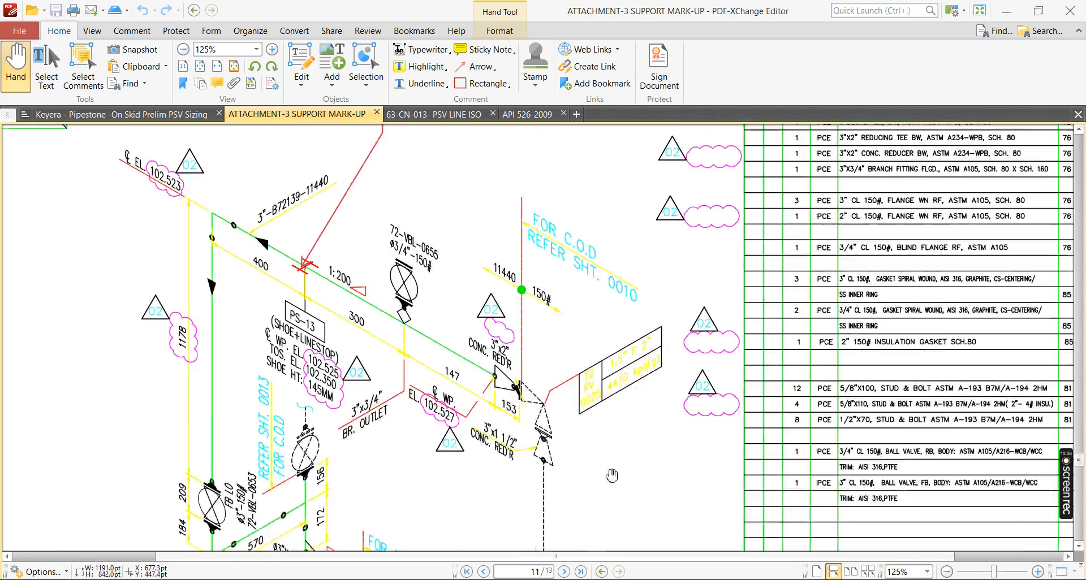
pyautogui.keyDown('ctrl'); pyautogui.scroll(2, 278, 419); pyautogui.keyUp('ctrl')
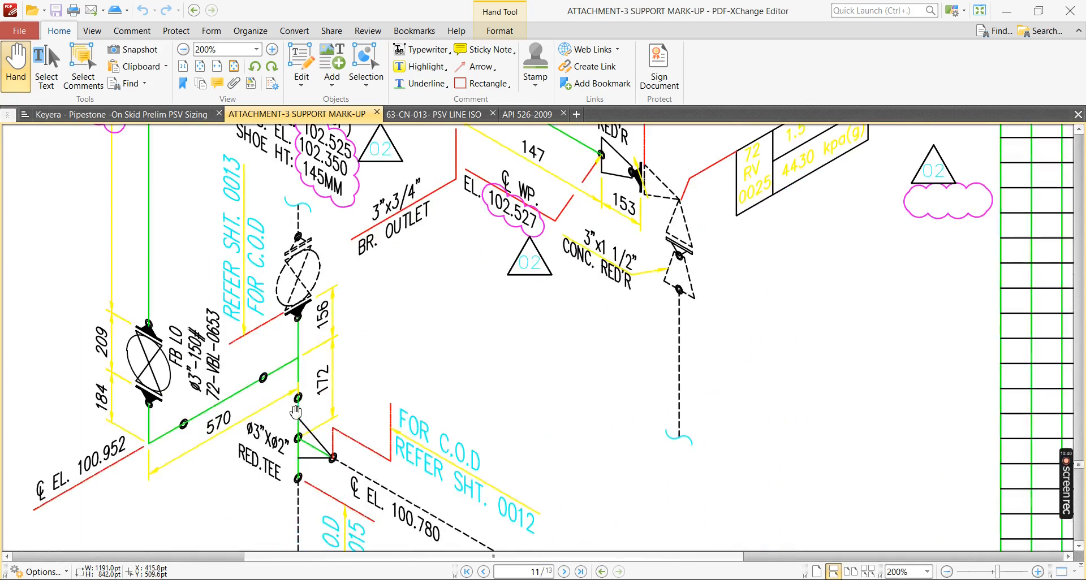
pyautogui.moveTo(404, 394); pyautogui.dragTo(371, 311)
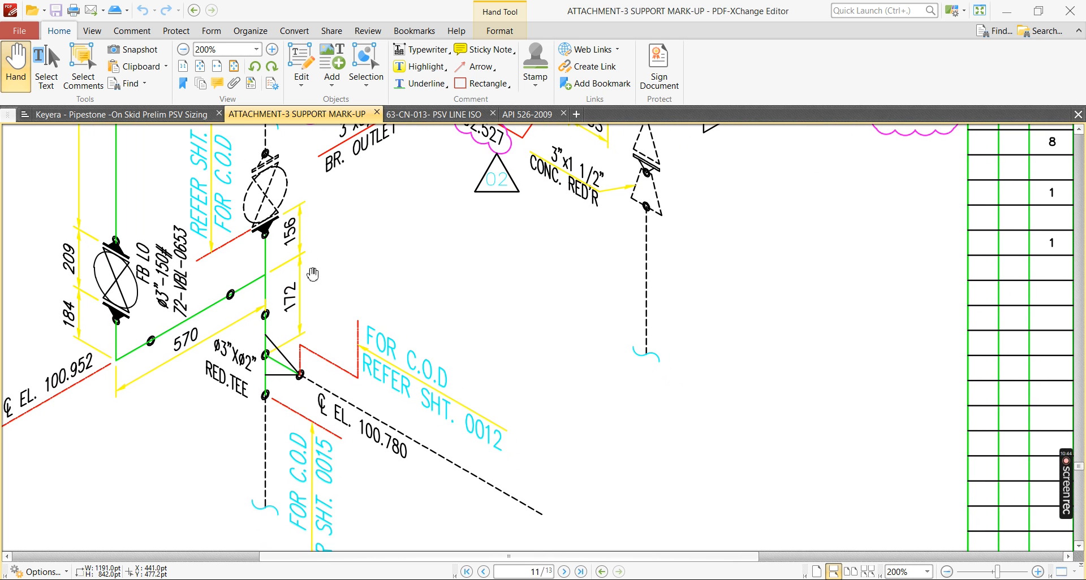
pyautogui.keyDown('ctrl'); pyautogui.scroll(2, 313, 274); pyautogui.keyUp('ctrl')
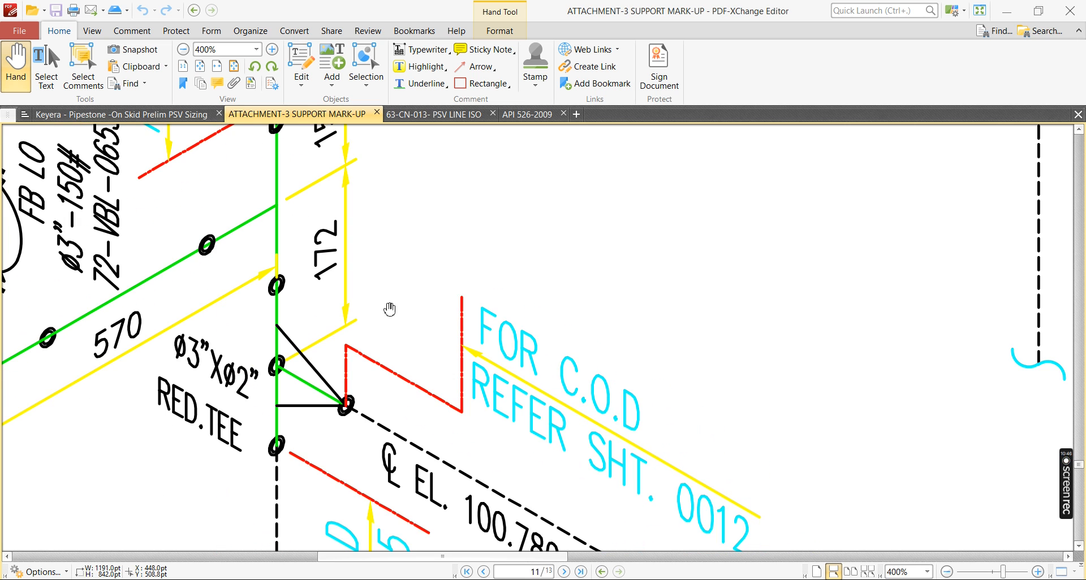
pyautogui.keyDown('ctrl'); pyautogui.scroll(-2, 431, 325); pyautogui.keyUp('ctrl')
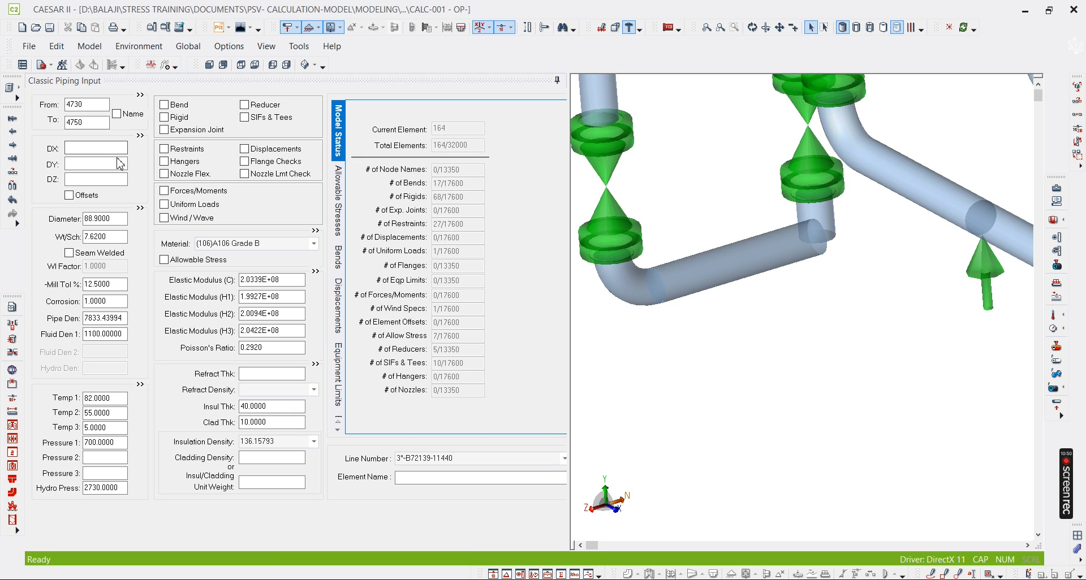
# - Switch back to CAESAR II and set DY of element 4730-4750 to -172 mm
pyautogui.click(117, 164)
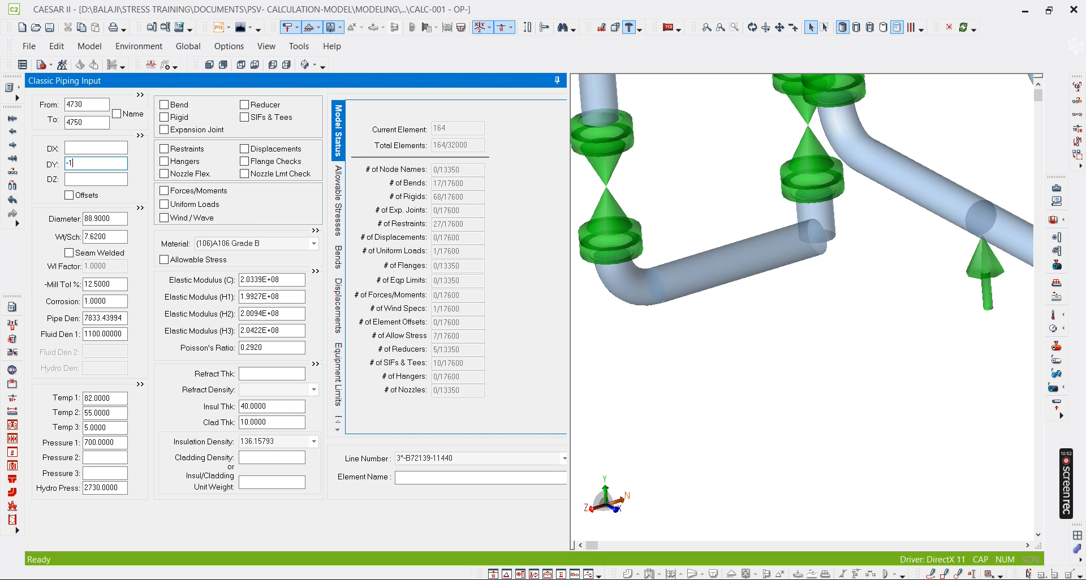
pyautogui.press('Tab')
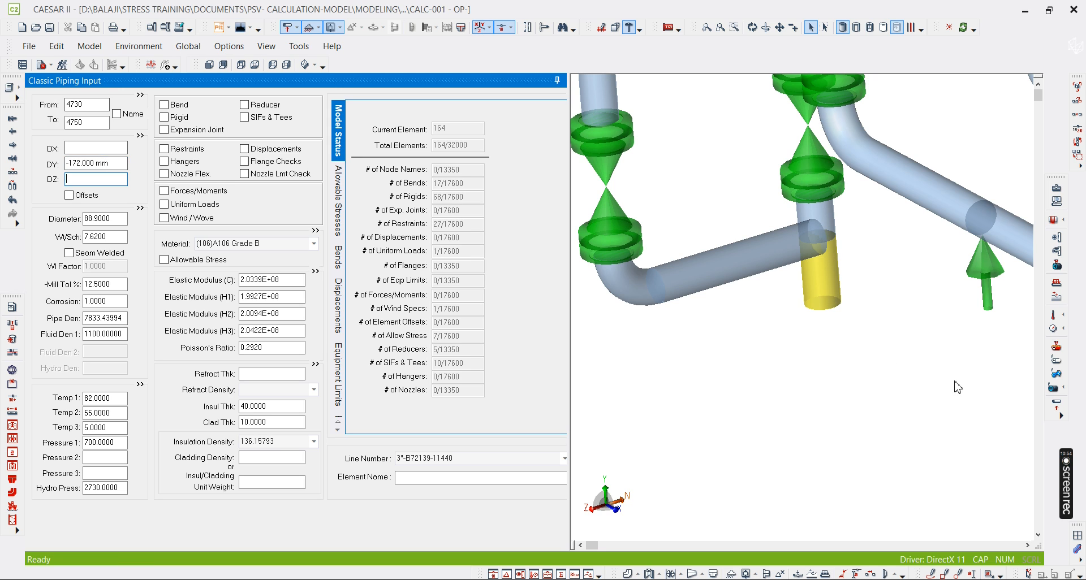
pyautogui.moveTo(888, 390); pyautogui.dragTo(854, 365, button='middle')
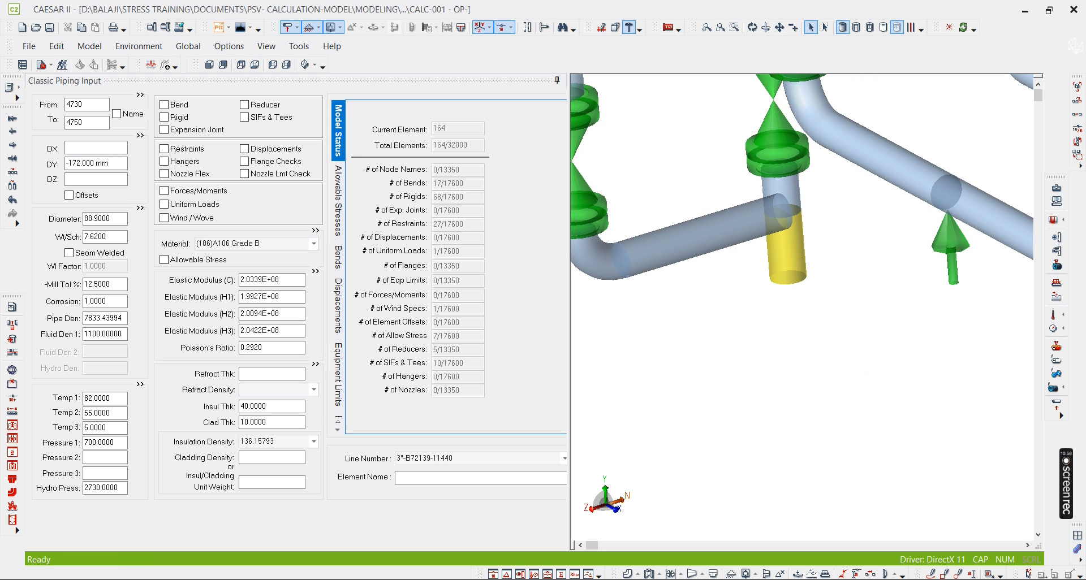
pyautogui.scroll(-5, 779, 355)
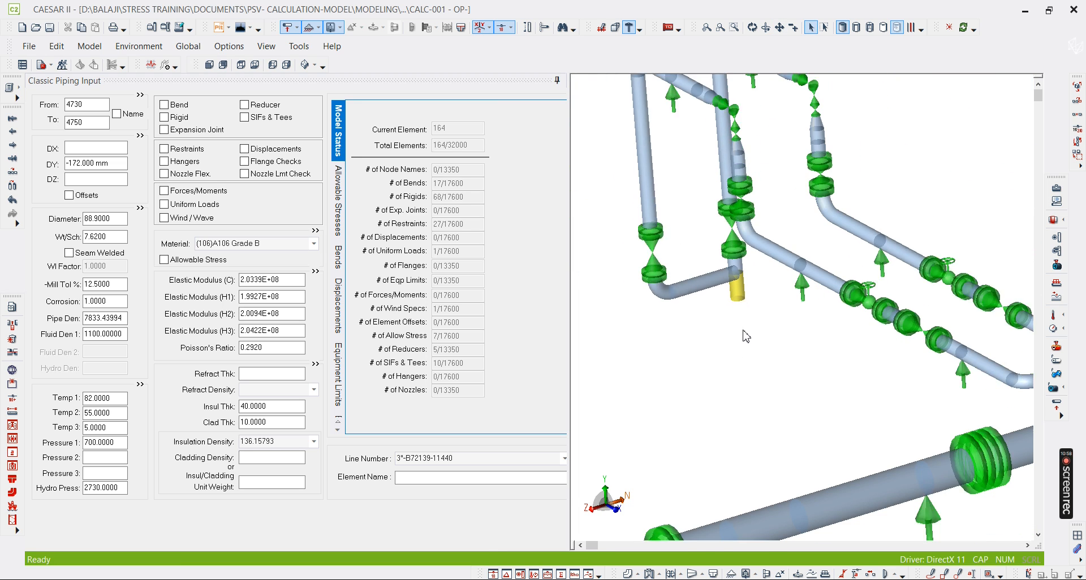
# - View both branches from above and draw a freehand red loop around the branch nearest the viewer, up to its header connection
pyautogui.click(752, 27)
pyautogui.moveTo(735, 212); pyautogui.dragTo(791, 437)
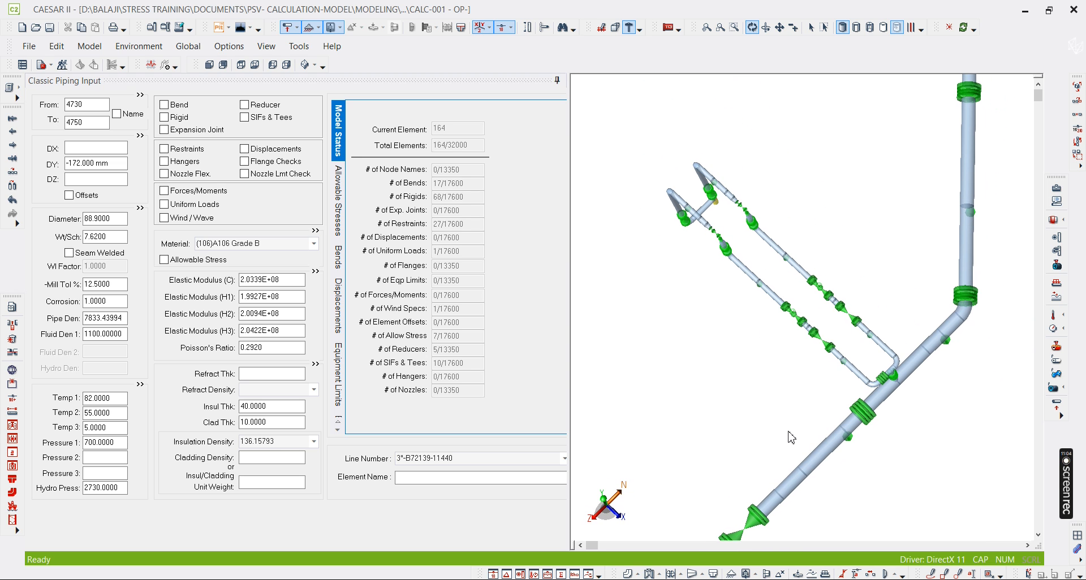
pyautogui.click(931, 573)
pyautogui.moveTo(869, 402)
pyautogui.moveTo(868, 402); pyautogui.dragTo(709, 311)
pyautogui.moveTo(636, 199)
pyautogui.mouseDown()
pyautogui.moveTo(679, 150)
pyautogui.moveTo(736, 240)
pyautogui.moveTo(843, 322)
pyautogui.moveTo(894, 380)
pyautogui.mouseUp()
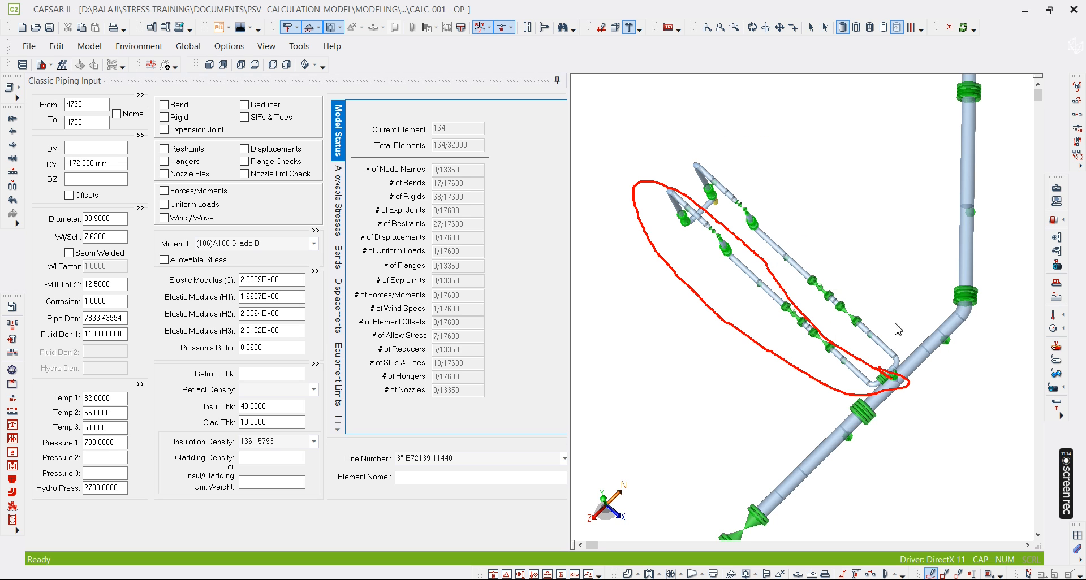
# - Draw a freehand loop around the second branch, from its header connection around its far end and back
pyautogui.moveTo(888, 365)
pyautogui.mouseDown()
pyautogui.moveTo(906, 306)
pyautogui.moveTo(803, 181)
pyautogui.mouseUp()
pyautogui.moveTo(690, 136)
pyautogui.mouseDown()
pyautogui.moveTo(698, 181)
pyautogui.moveTo(785, 252)
pyautogui.mouseUp()
pyautogui.moveTo(880, 355); pyautogui.dragTo(892, 368)
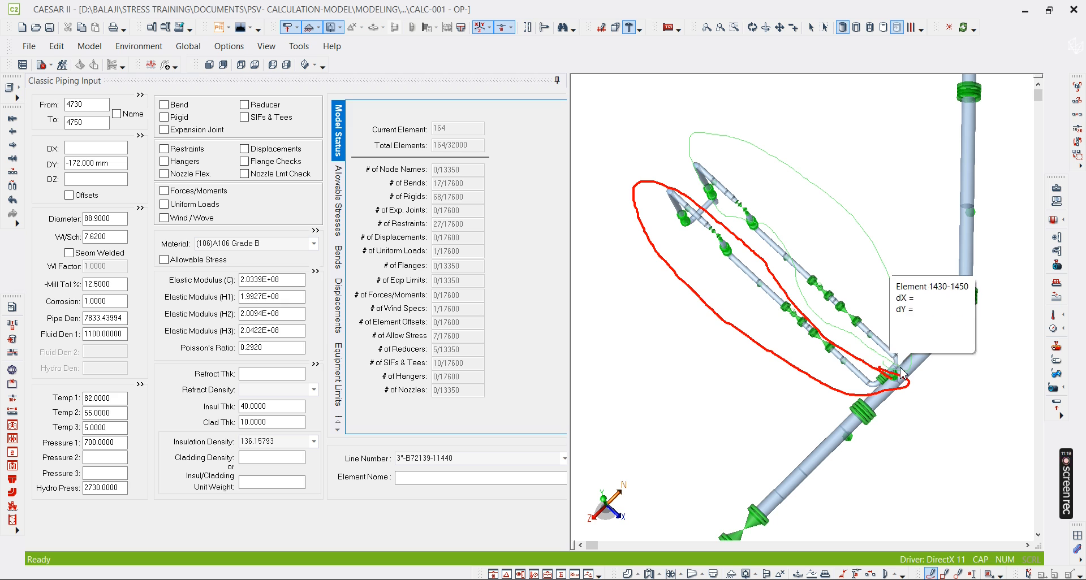
pyautogui.middleClick(859, 309)
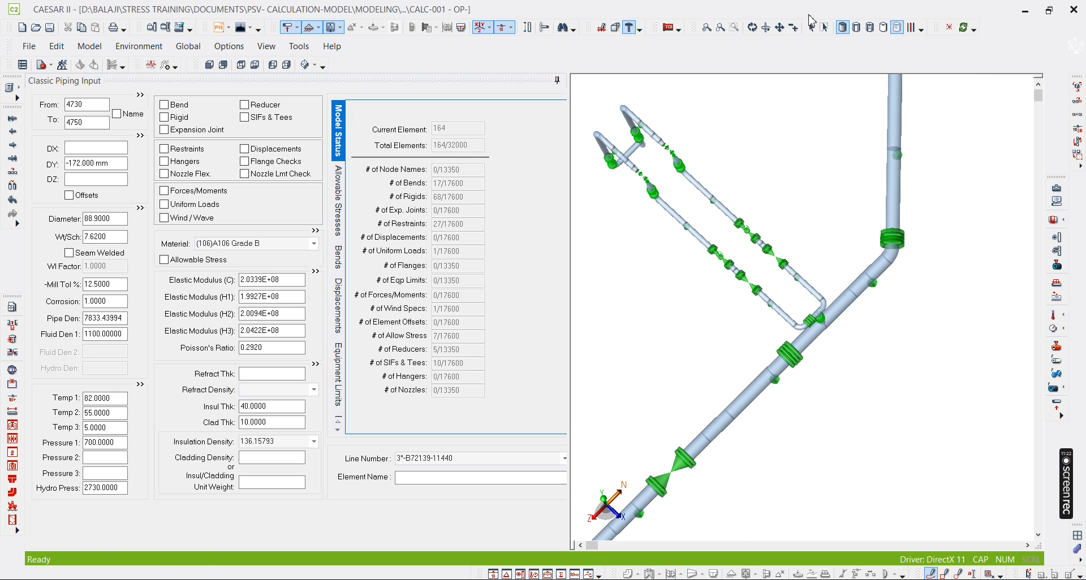
# - Select the short straight element between the branch flanges and the elbow near the header to check its line number
pyautogui.click(811, 27)
pyautogui.scroll(2, 816, 317)
pyautogui.scroll(3, 816, 317)
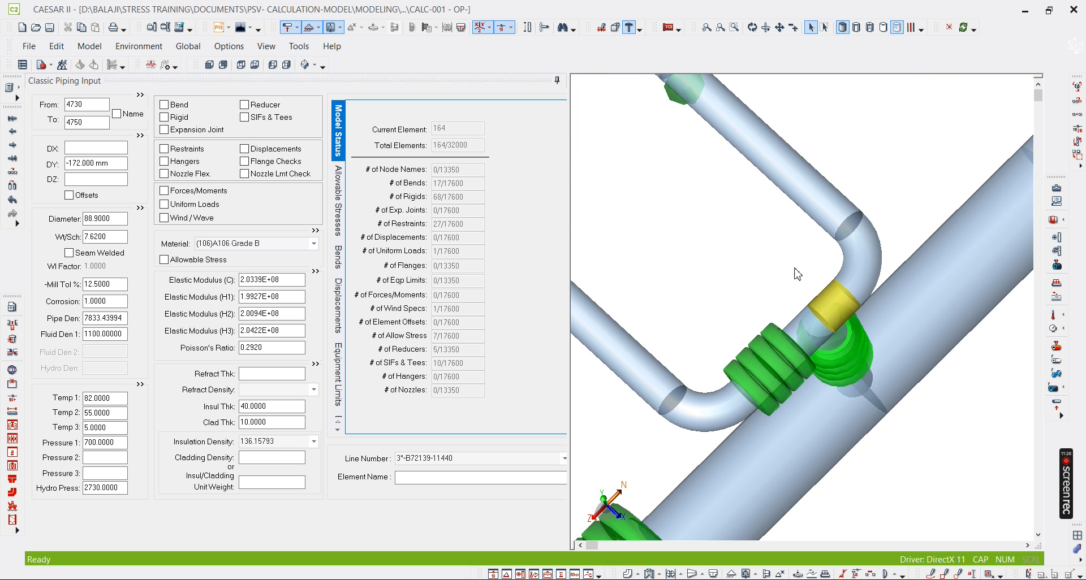
pyautogui.click(830, 304)
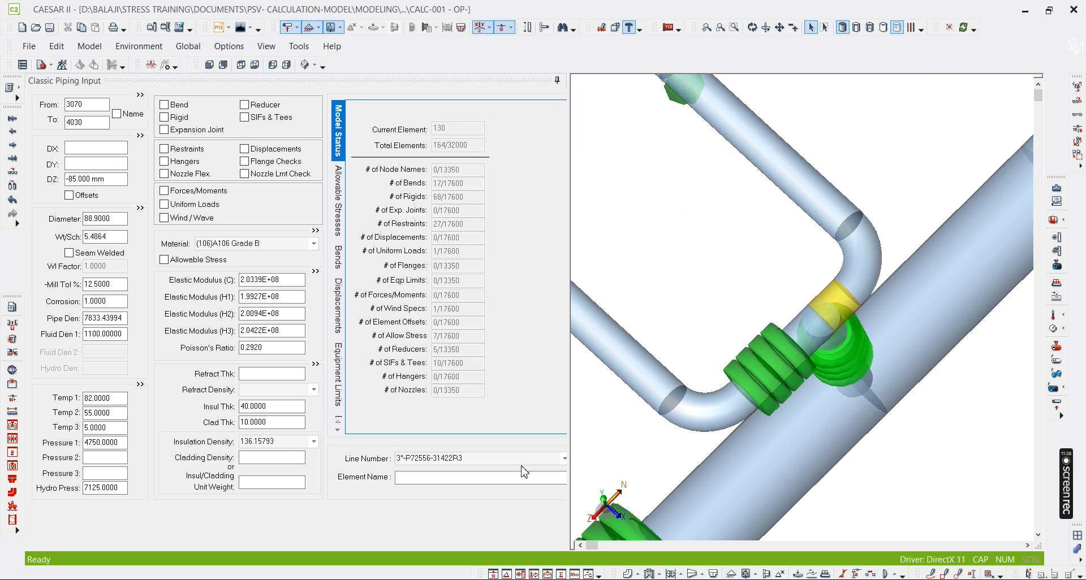
pyautogui.hotkey('alt', 'Tab')
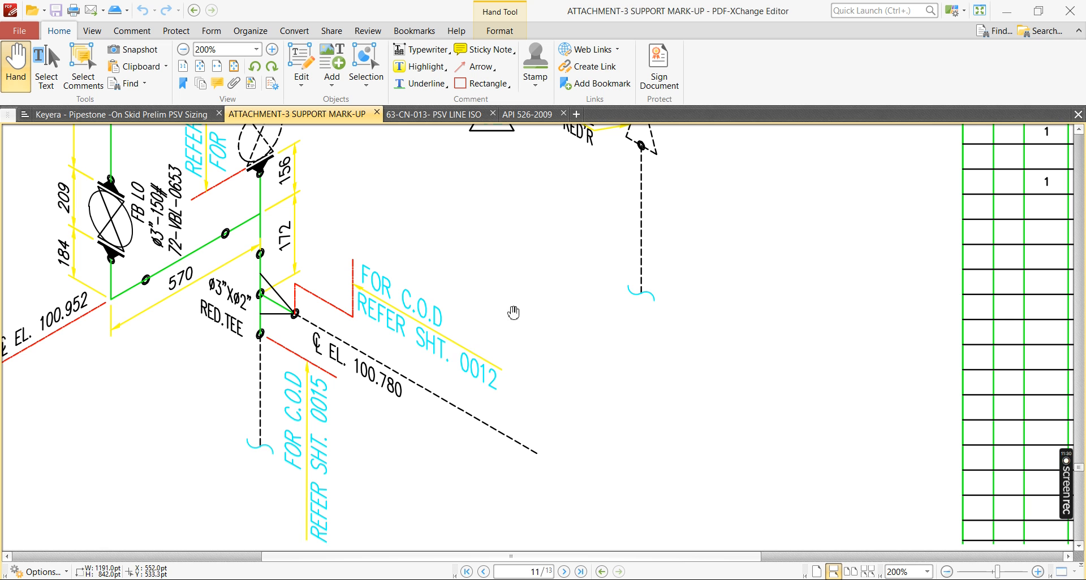
pyautogui.scroll(10, 514, 367)
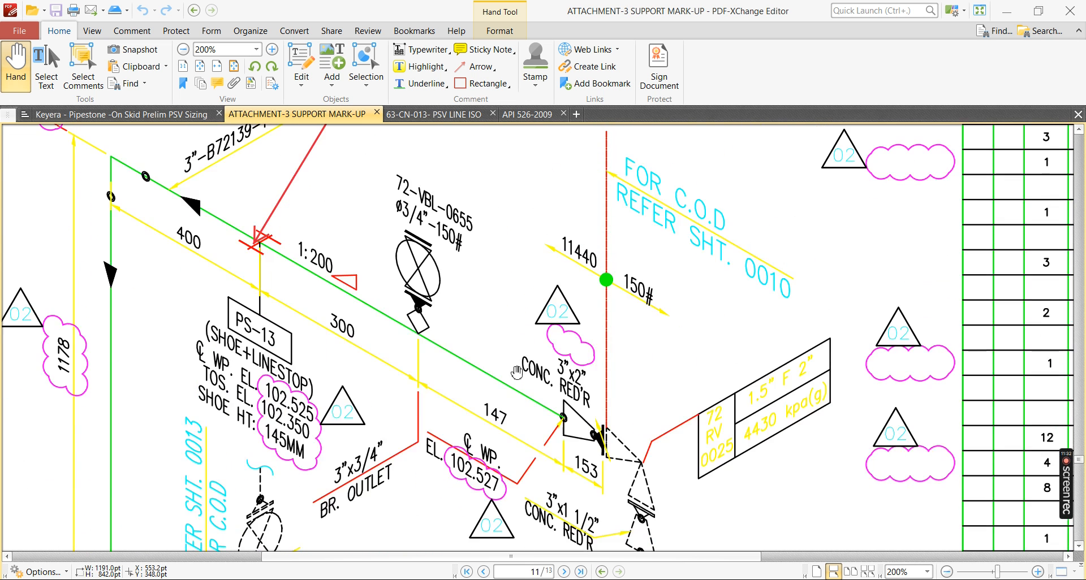
pyautogui.scroll(6, 514, 382)
pyautogui.scroll(-3, 514, 381)
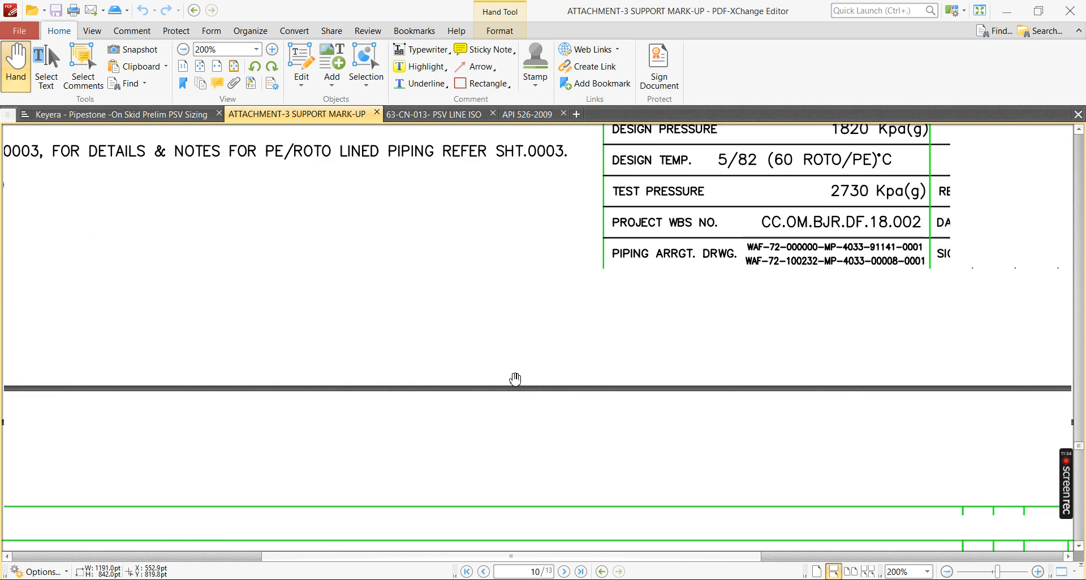
pyautogui.scroll(-3, 514, 380)
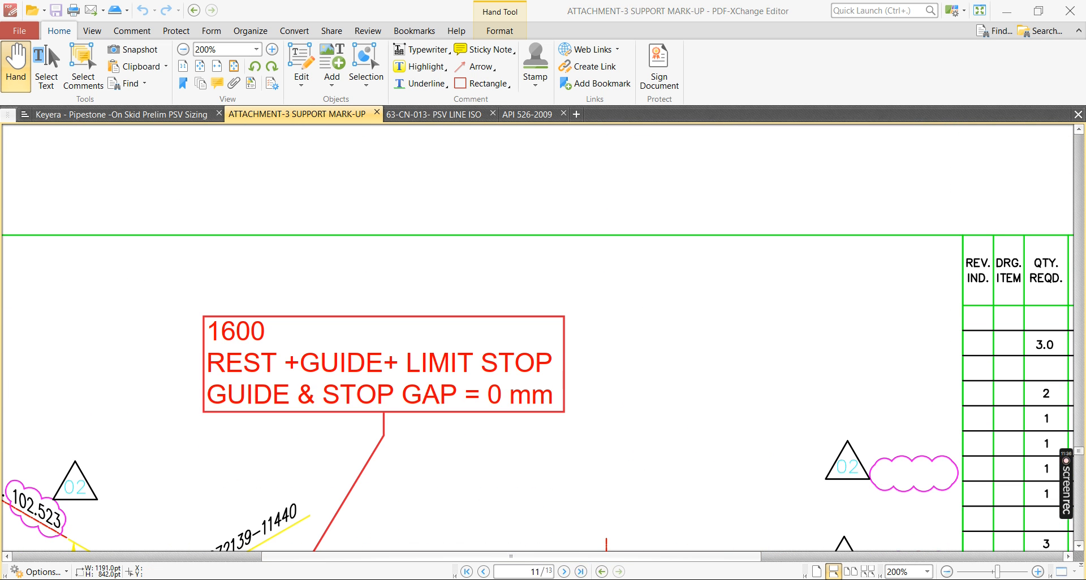
# - Switch back to CAESAR II, select element 4730-4750 and view both branches and the header isometrically
pyautogui.hotkey('alt', 'Tab')
pyautogui.scroll(-10, 787, 290)
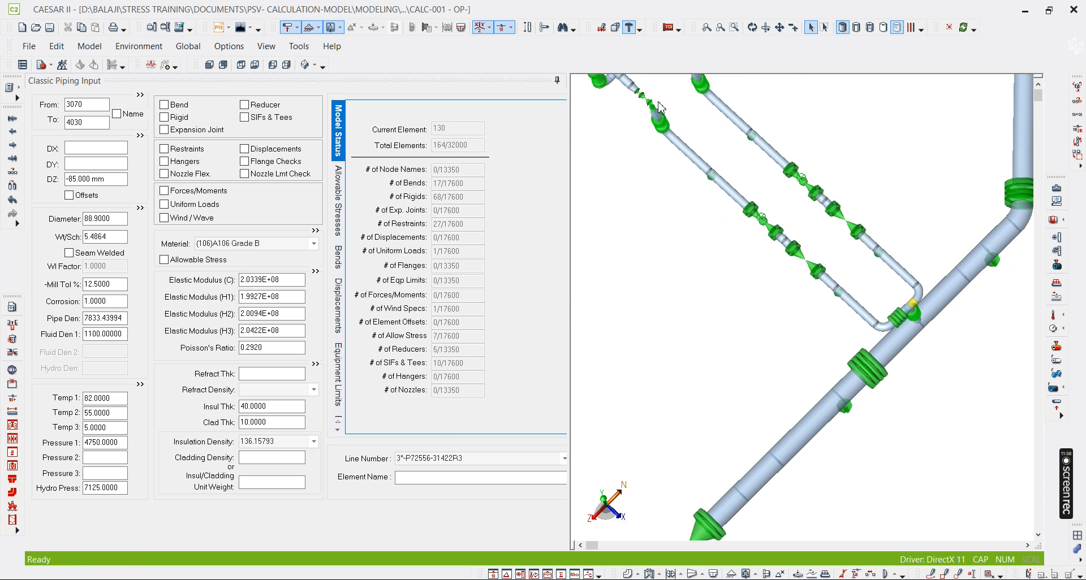
pyautogui.scroll(10, 702, 187)
pyautogui.click(738, 164)
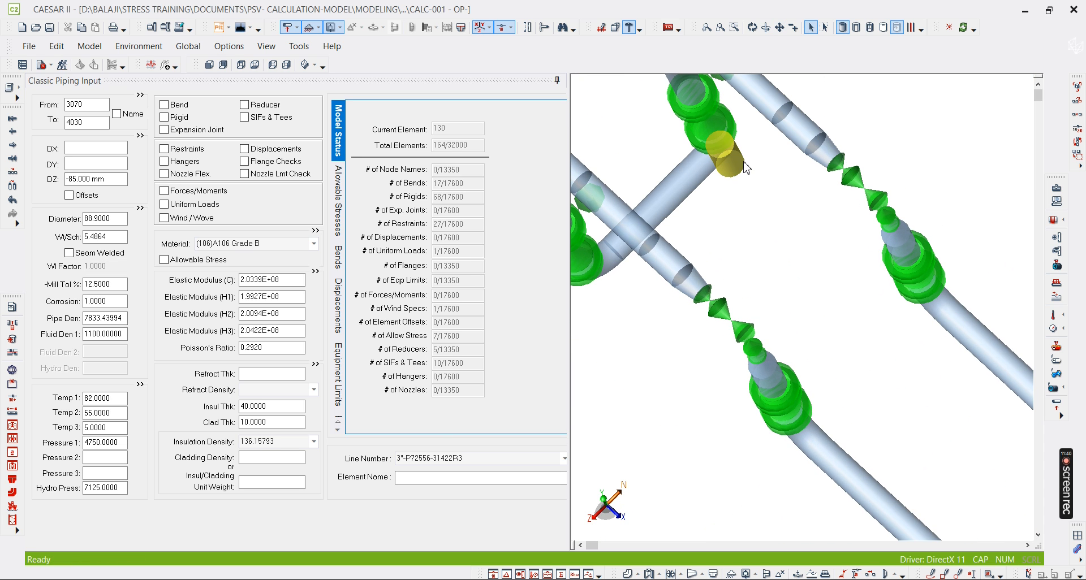
pyautogui.click(306, 65)
pyautogui.scroll(10, 955, 247)
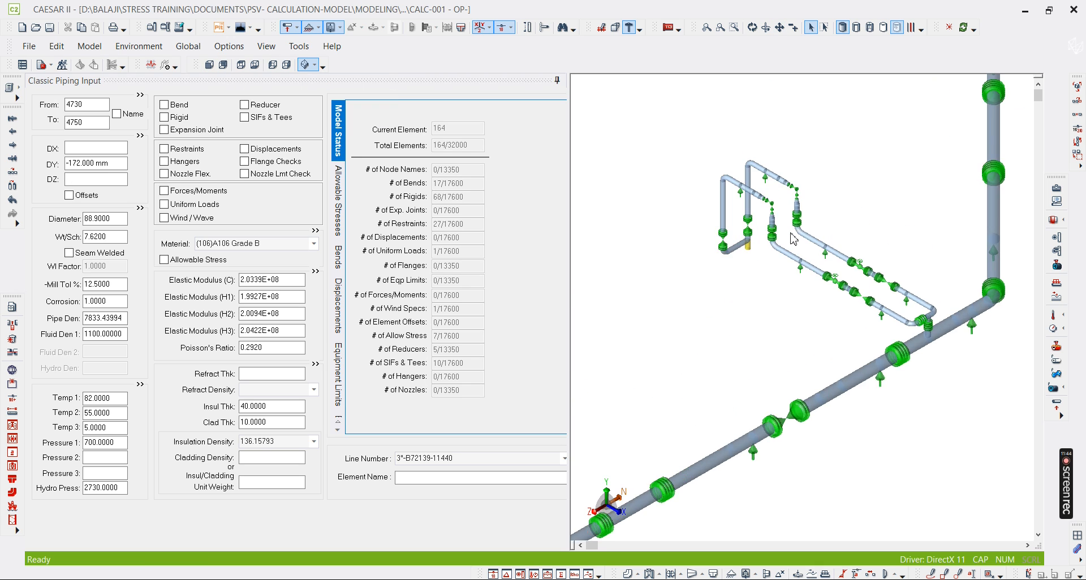
pyautogui.scroll(-10, 751, 336)
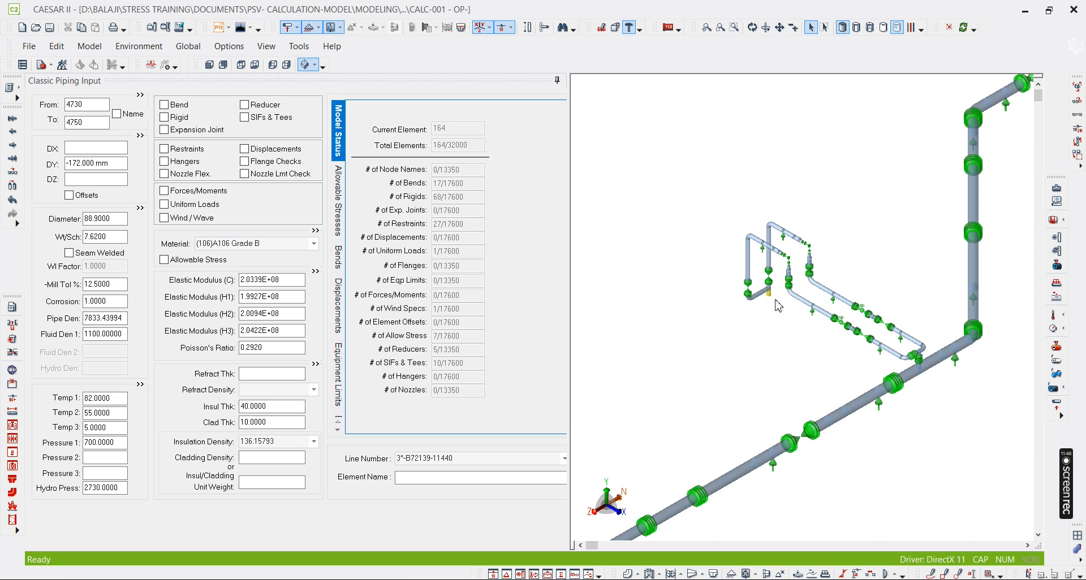
pyautogui.scroll(10, 892, 263)
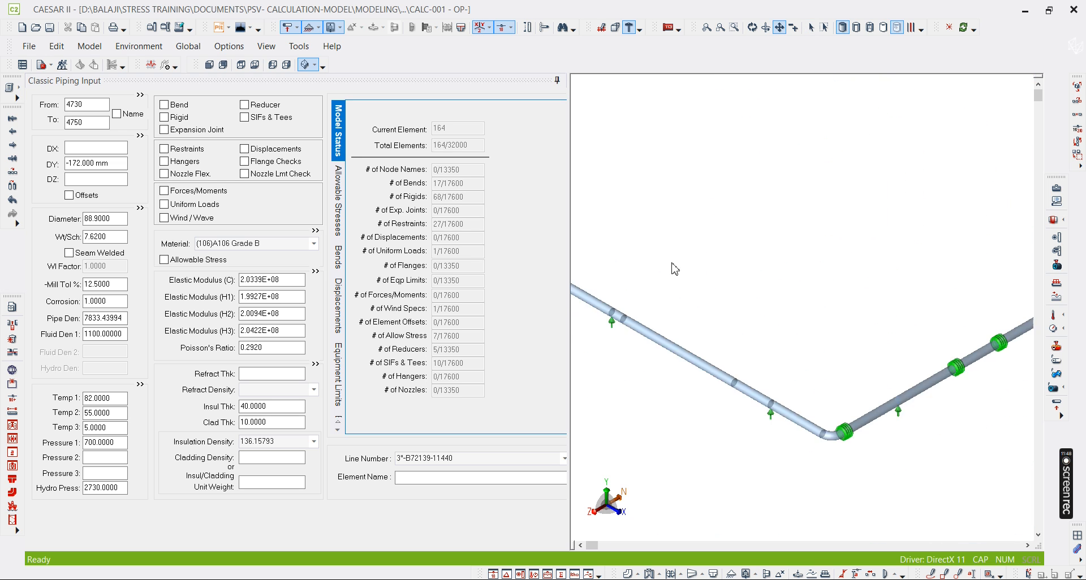
pyautogui.scroll(3, 871, 239)
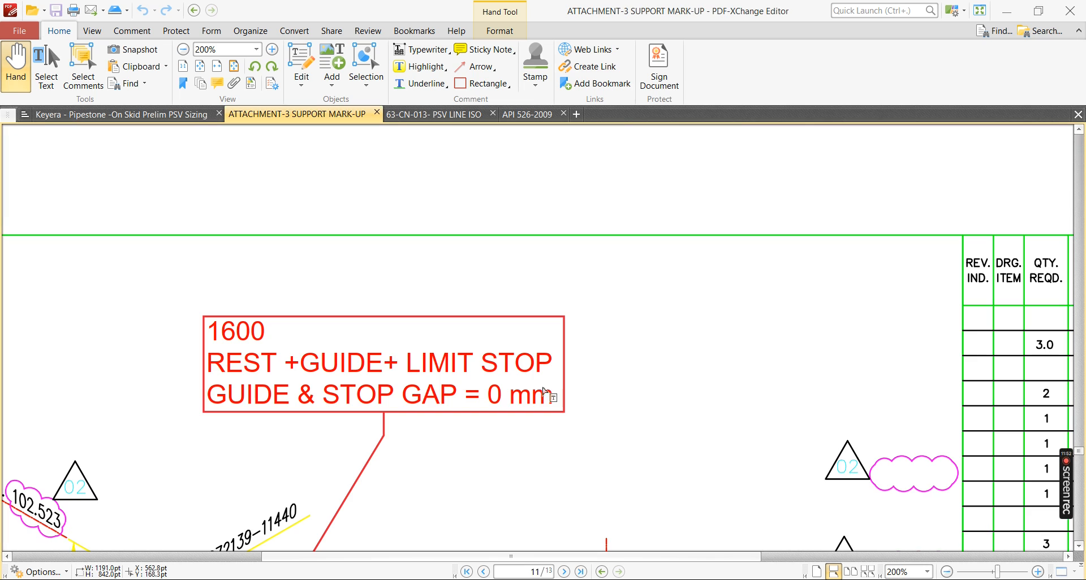
# - In the PDF-XChange Editor drawing, examine the 3"x2" reducing tee on page 11 and its continuation sheet references
pyautogui.keyDown('ctrl'); pyautogui.scroll(-5, 553, 396); pyautogui.keyUp('ctrl')
pyautogui.keyDown('ctrl'); pyautogui.scroll(5, 543, 424); pyautogui.keyUp('ctrl')
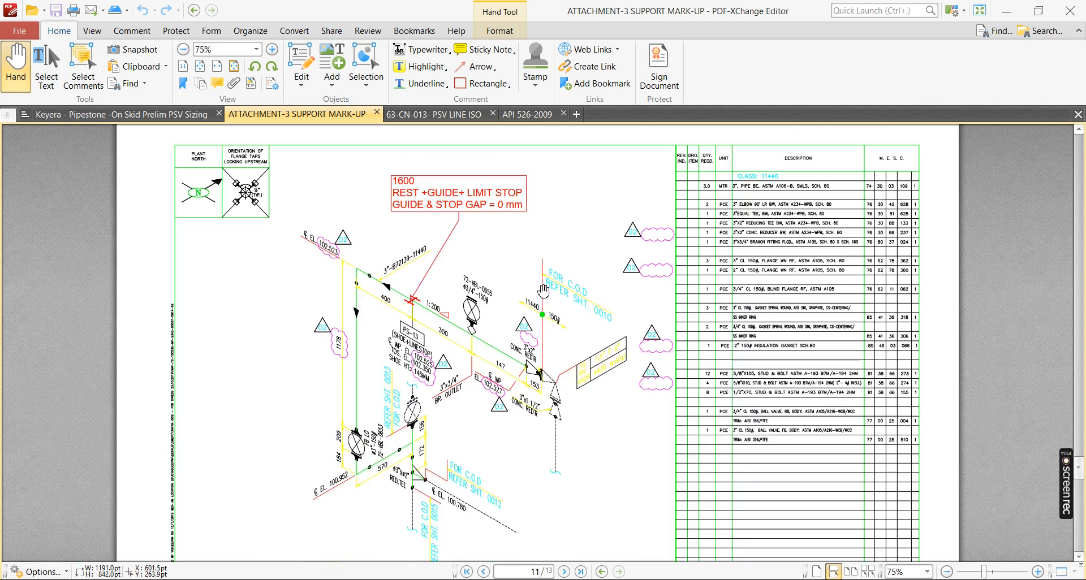
pyautogui.moveTo(368, 456); pyautogui.dragTo(362, 317)
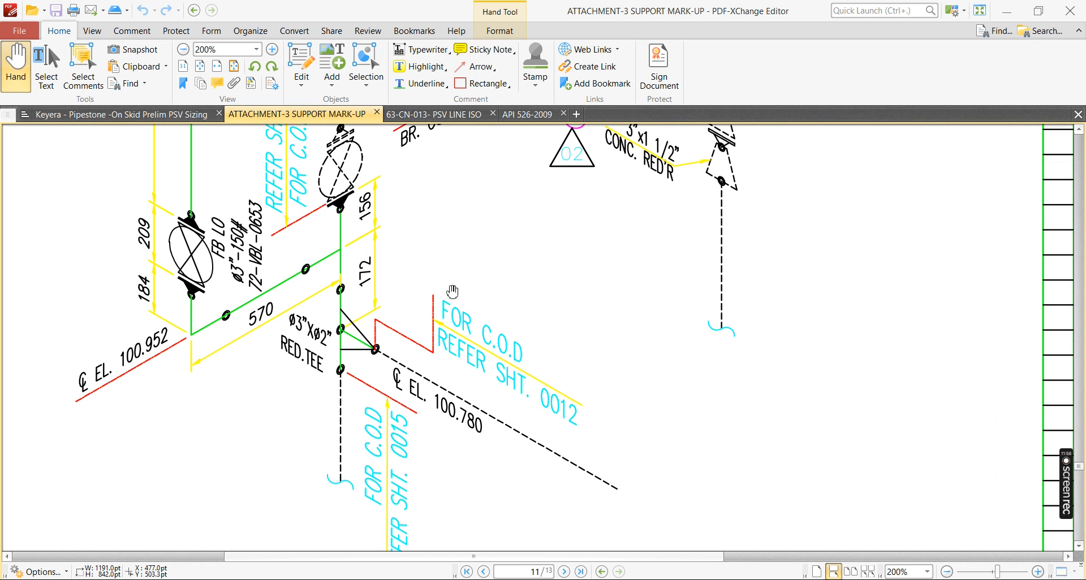
pyautogui.keyDown('ctrl'); pyautogui.scroll(1, 329, 354); pyautogui.keyUp('ctrl')
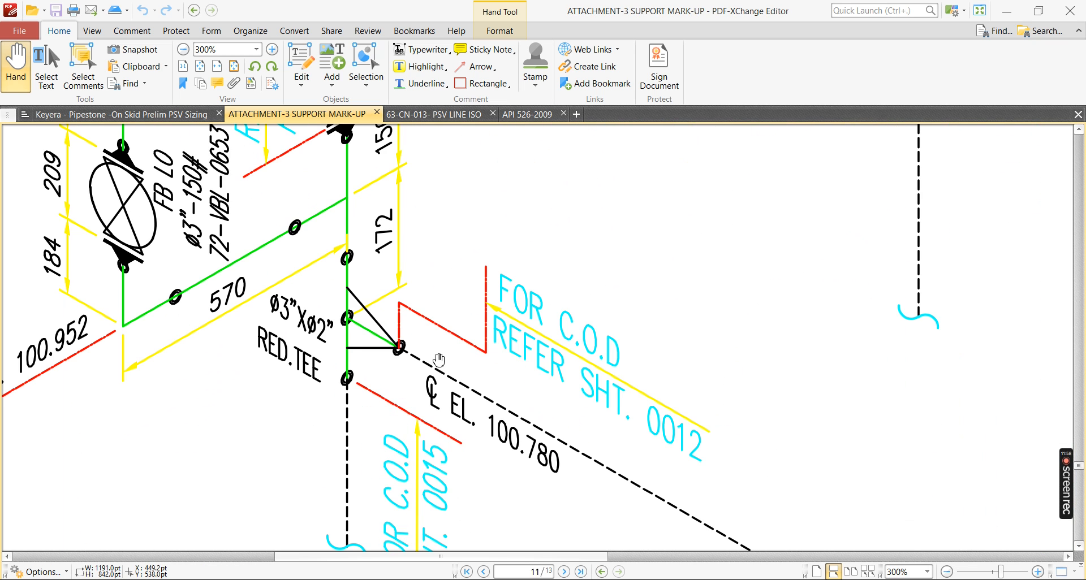
pyautogui.moveTo(416, 415); pyautogui.dragTo(412, 393)
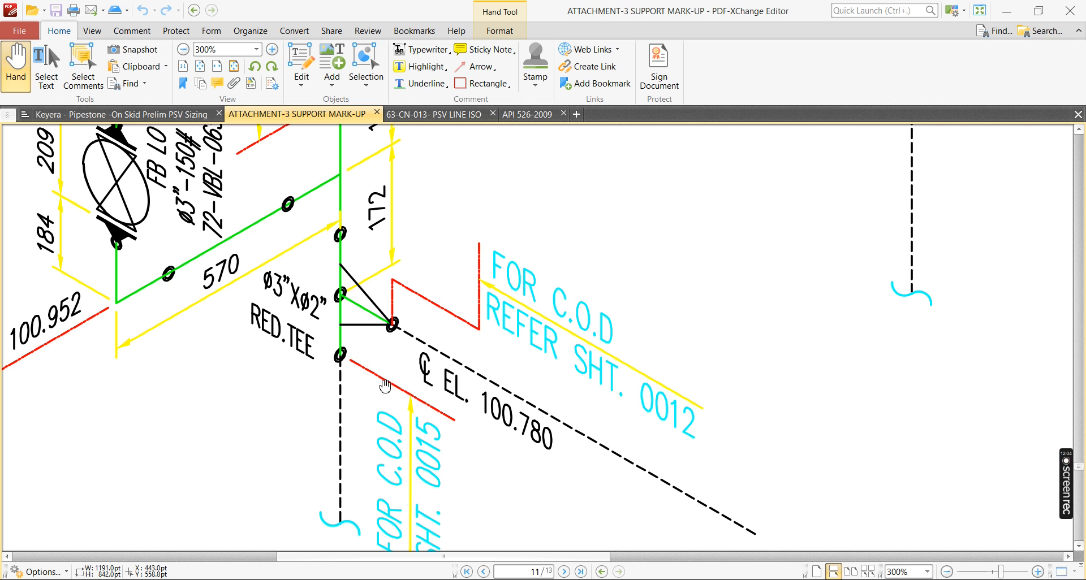
pyautogui.keyDown('ctrl'); pyautogui.scroll(-2, 369, 359); pyautogui.keyUp('ctrl')
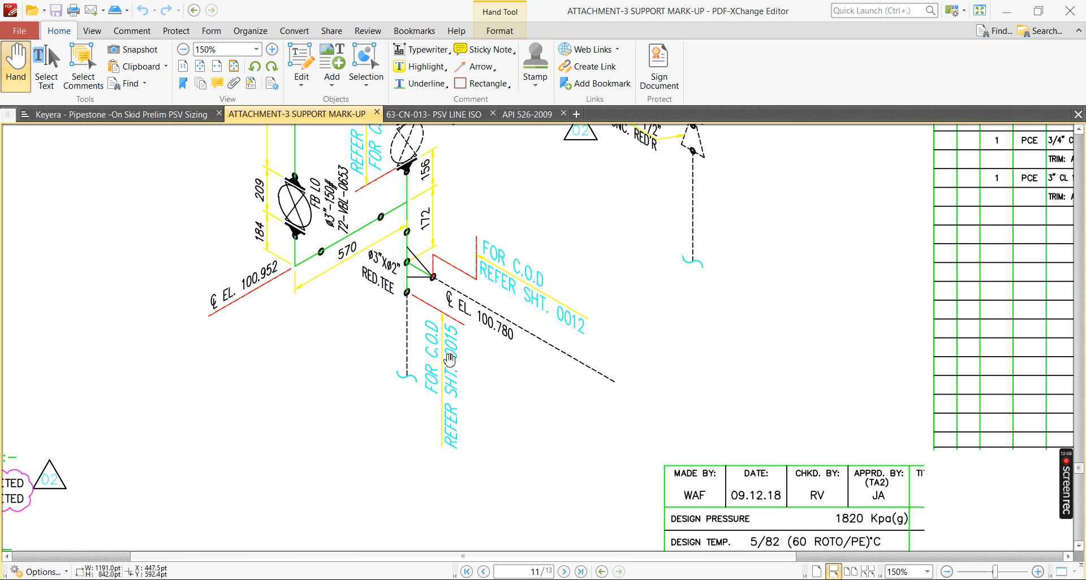
# - Follow the line's downward continuation from the reducing tee onto the page 12 isometric and read its dimension there
pyautogui.scroll(-15, 481, 418)
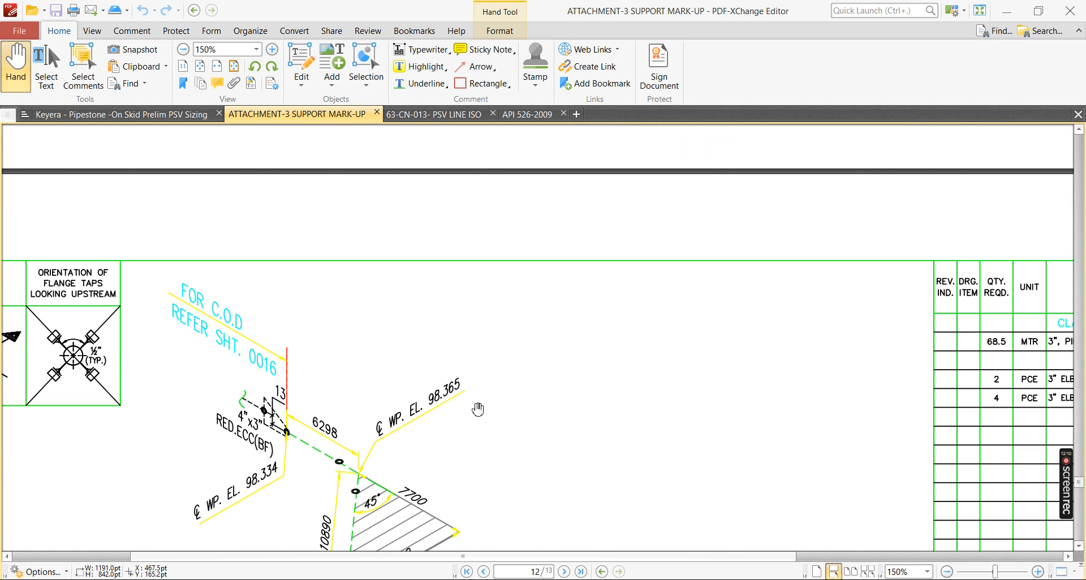
pyautogui.keyDown('ctrl'); pyautogui.scroll(-3, 553, 379); pyautogui.keyUp('ctrl')
pyautogui.moveTo(560, 395); pyautogui.dragTo(556, 210)
pyautogui.keyDown('ctrl'); pyautogui.scroll(5, 289, 348); pyautogui.keyUp('ctrl')
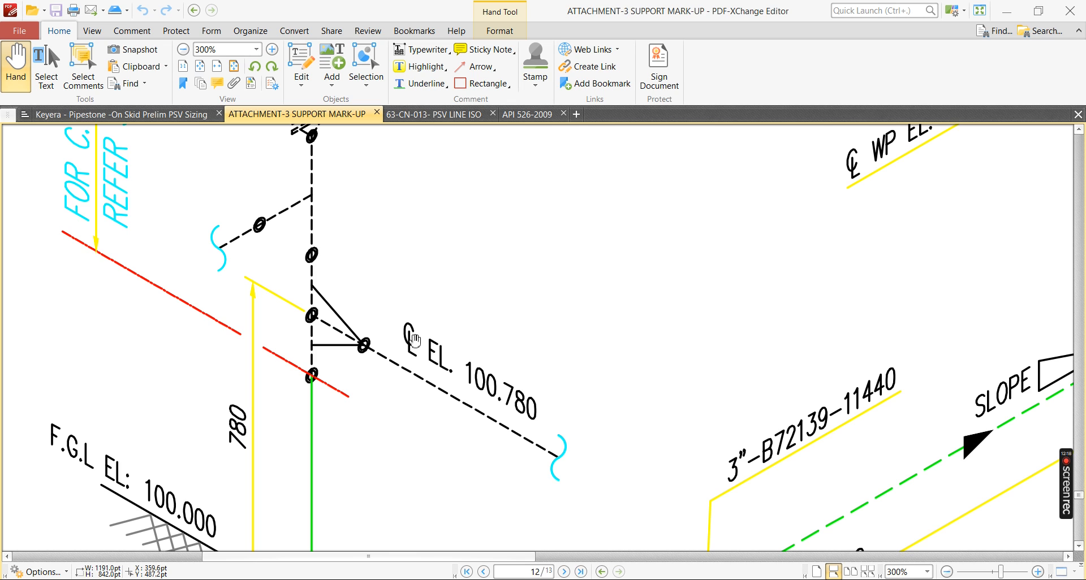
# - Return to page 11 and inspect the 3"x2" reducing tee's run and branch ends up close
pyautogui.keyDown('ctrl'); pyautogui.scroll(-5, 415, 340); pyautogui.keyUp('ctrl')
pyautogui.keyDown('ctrl'); pyautogui.scroll(5, 359, 340); pyautogui.keyUp('ctrl')
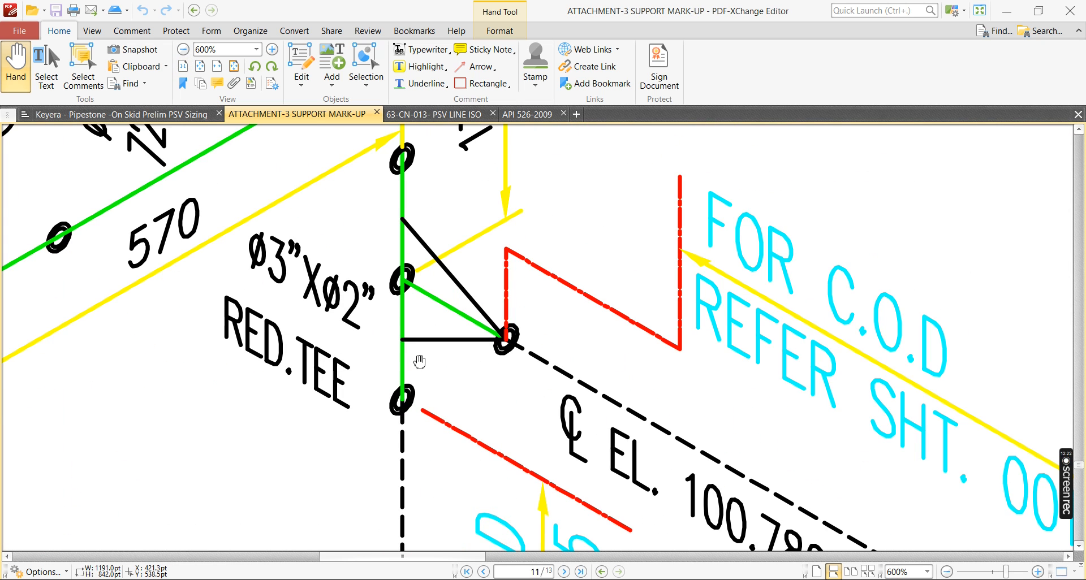
pyautogui.keyDown('ctrl'); pyautogui.scroll(-1, 419, 362); pyautogui.keyUp('ctrl')
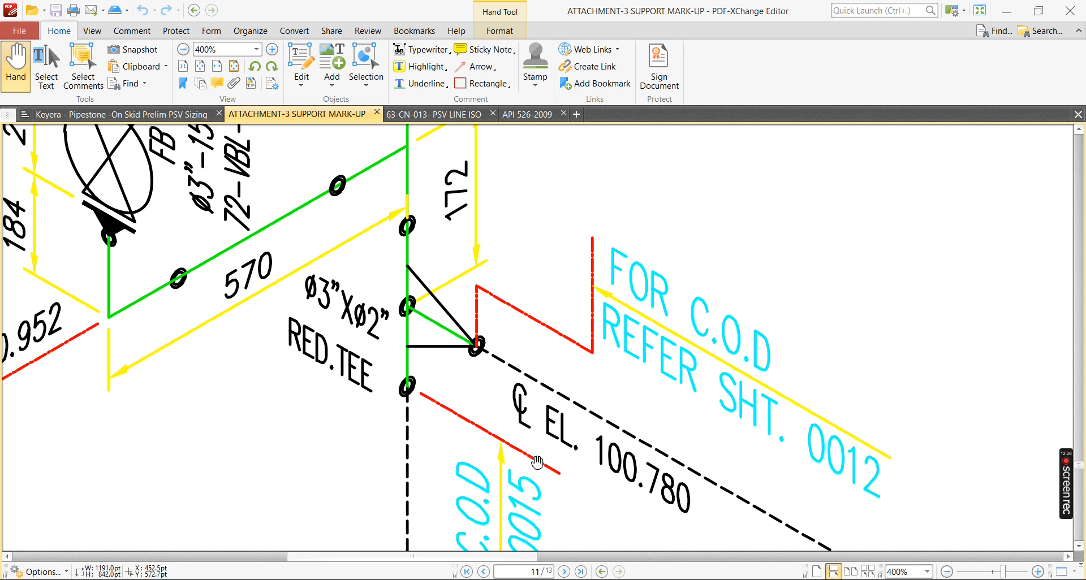
pyautogui.moveTo(588, 410); pyautogui.dragTo(471, 387)
pyautogui.keyDown('ctrl'); pyautogui.scroll(-3, 471, 388); pyautogui.keyUp('ctrl')
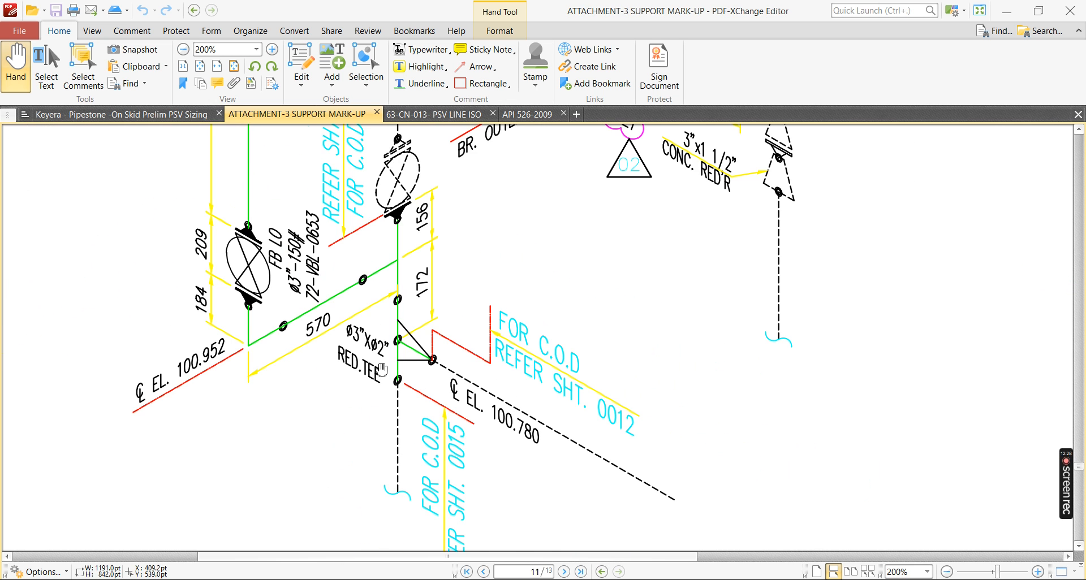
pyautogui.keyDown('ctrl'); pyautogui.scroll(3, 387, 375); pyautogui.keyUp('ctrl')
# - Switch to Pipedata-Pro and bring up the BW Reducing Tee dimensions among the ASME B16.9 buttwelded fittings
pyautogui.hotkey('alt', 'Tab')
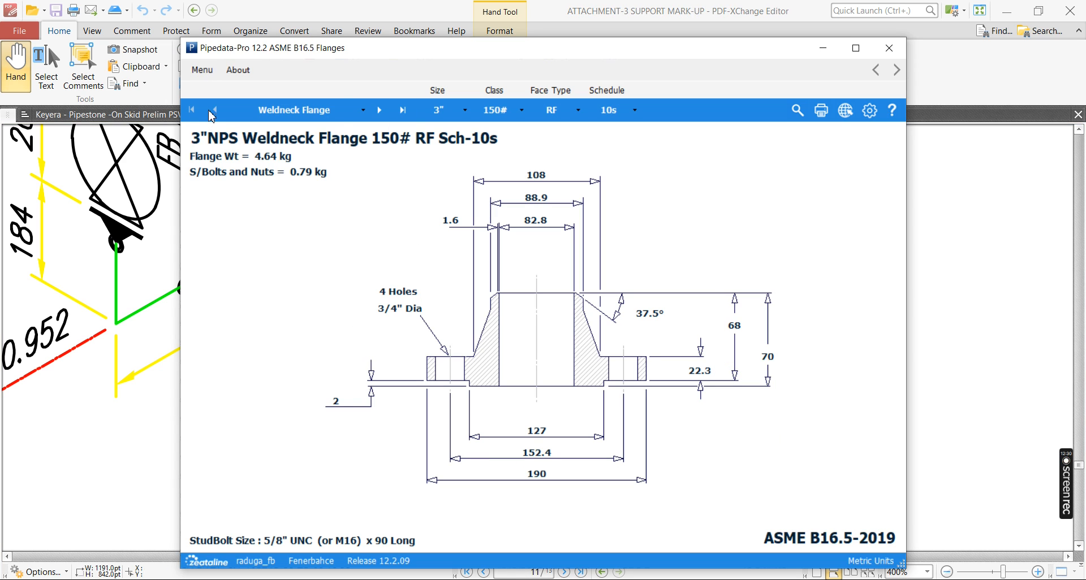
pyautogui.click(202, 70)
pyautogui.moveTo(223, 115)
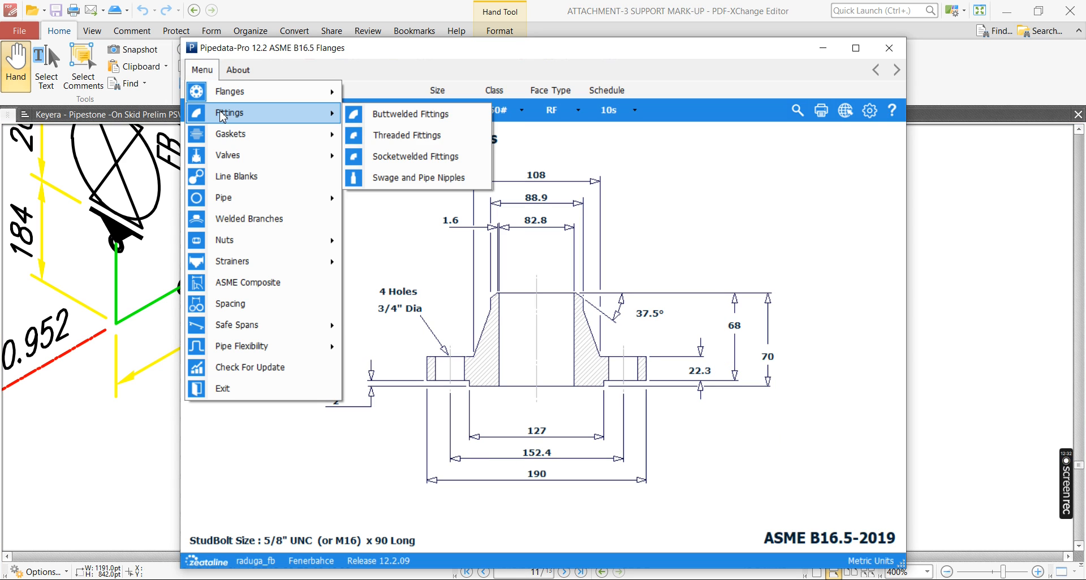
pyautogui.click(414, 115)
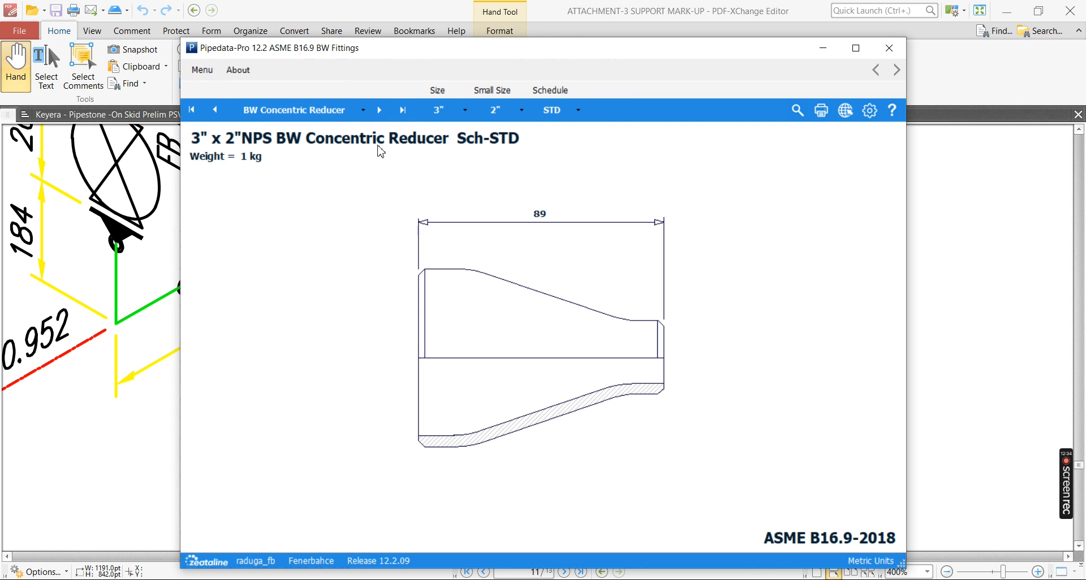
pyautogui.click(327, 113)
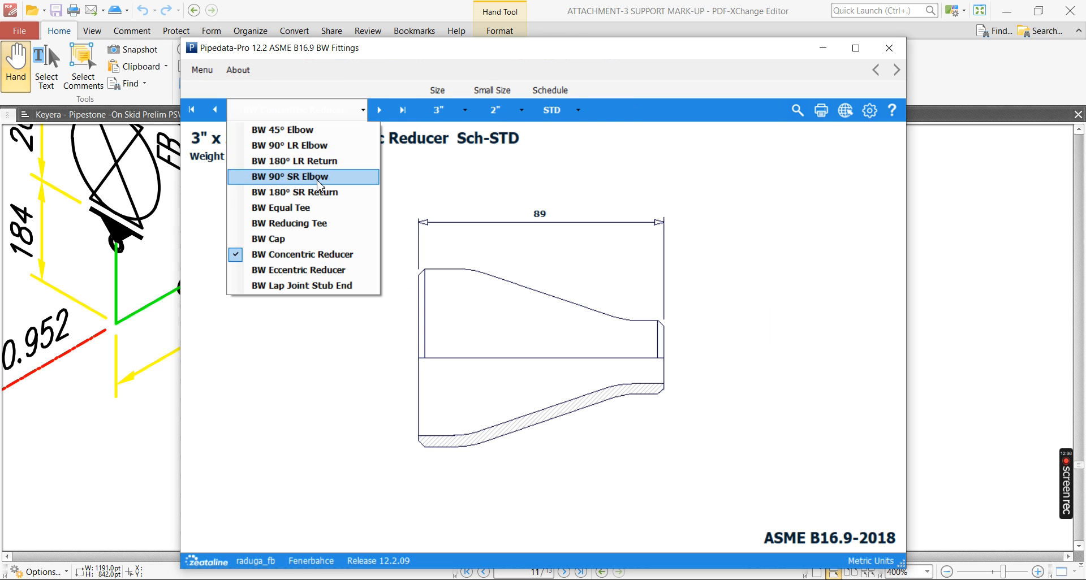
pyautogui.click(303, 224)
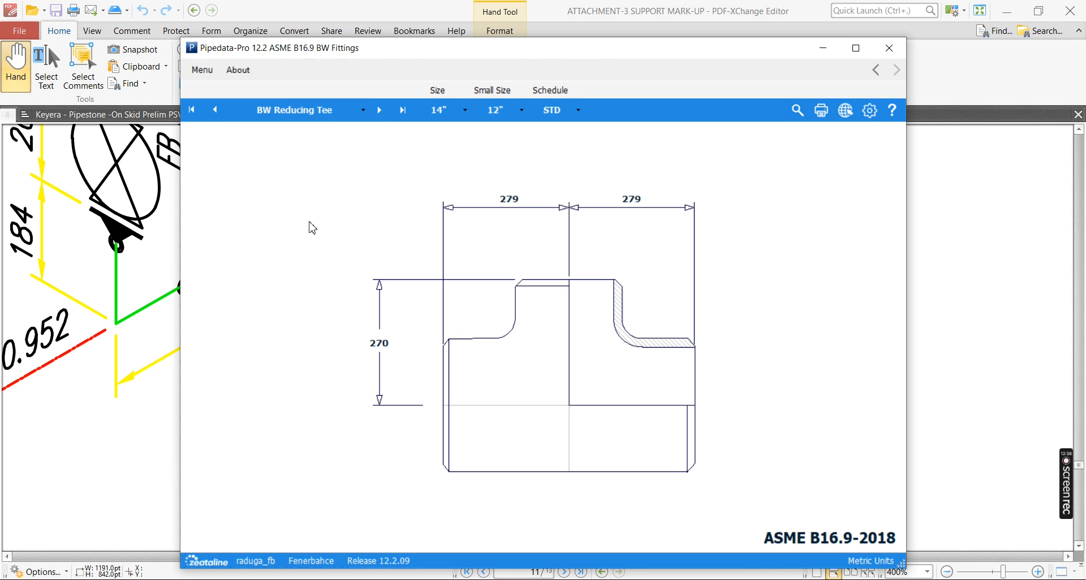
# - Set the reducing tee's size to 3" and its small size to 2"
pyautogui.click(449, 109)
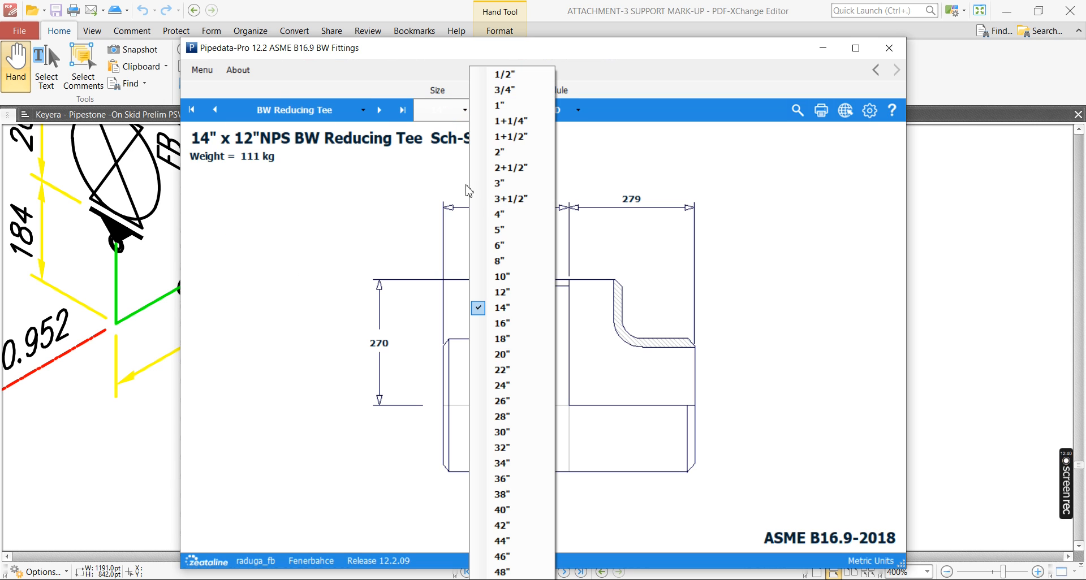
pyautogui.click(495, 156)
pyautogui.click(497, 109)
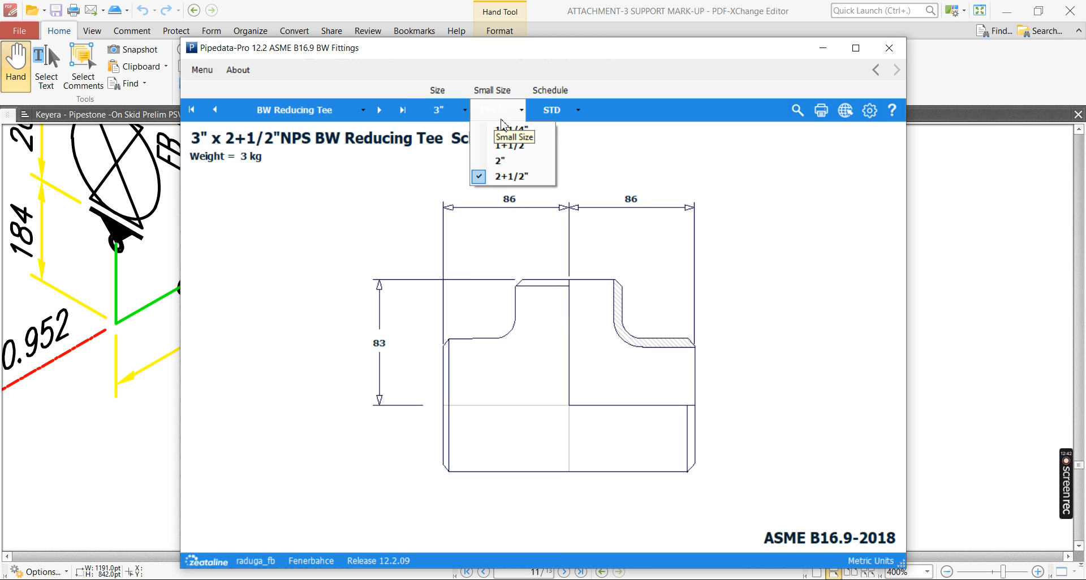
pyautogui.click(486, 173)
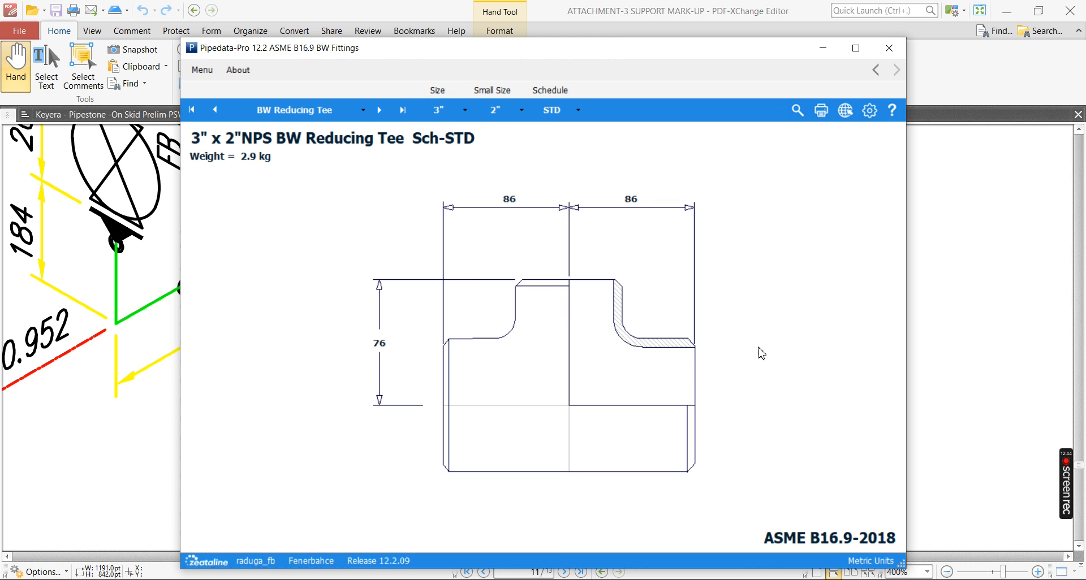
# - Move the Pipedata-Pro window aside and compare its tee dimensions with the reducing tee on the page 11 isometric
pyautogui.moveTo(569, 51)
pyautogui.mouseDown()
pyautogui.moveTo(907, 77)
pyautogui.moveTo(855, 64)
pyautogui.mouseUp()
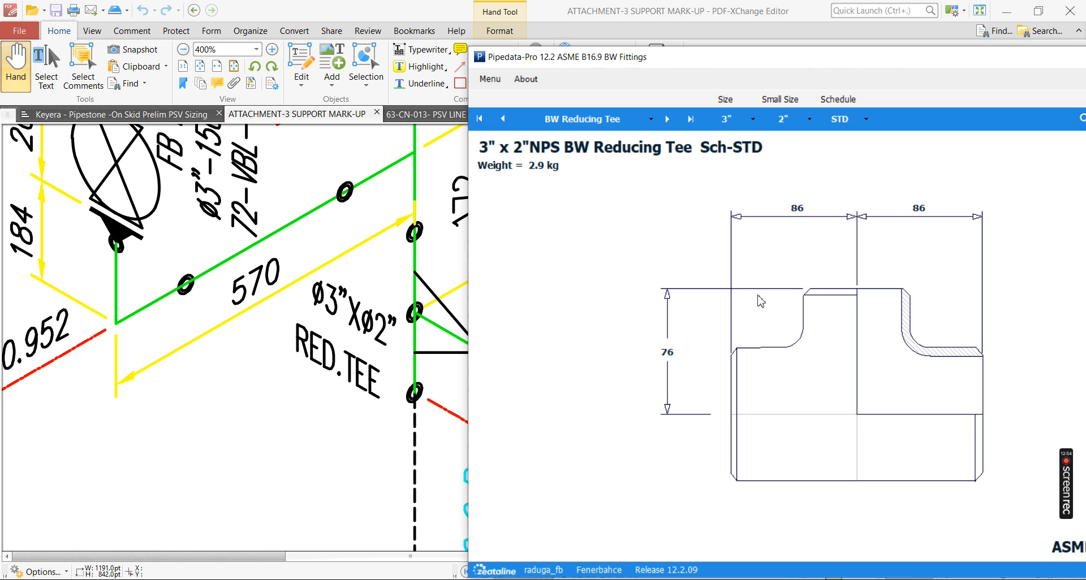
pyautogui.middleClick(358, 331)
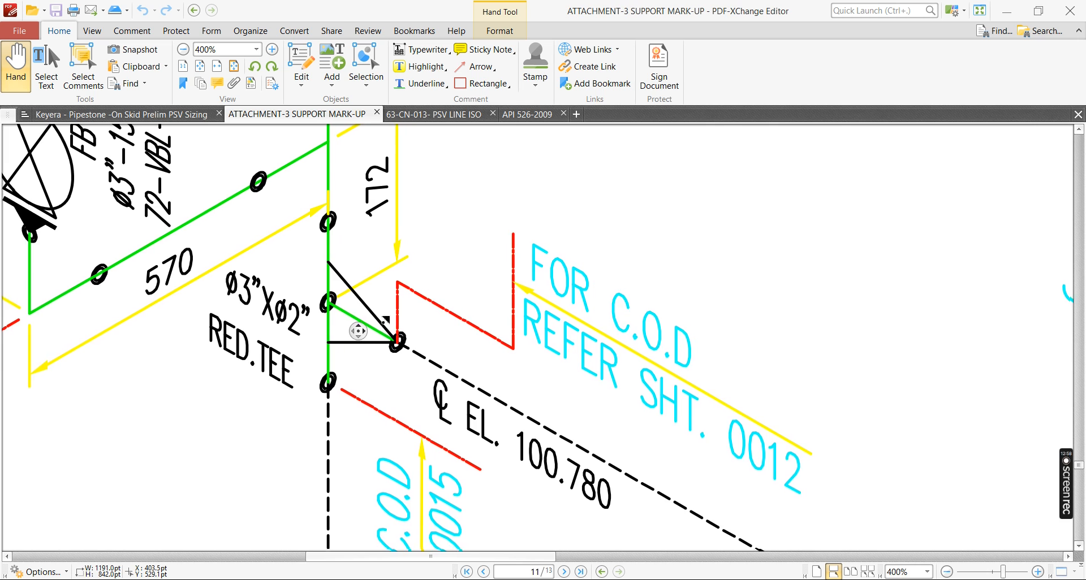
pyautogui.middleClick(416, 367)
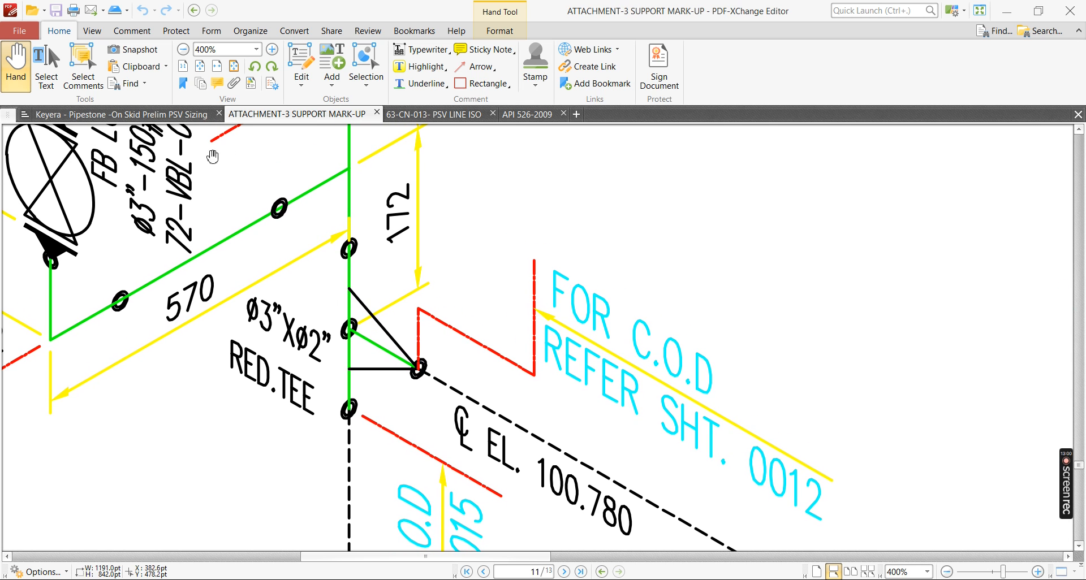
# - Mark the reducing tee's branch and both run ends with outward red arrows on the page 11 isometric
pyautogui.click(458, 70)
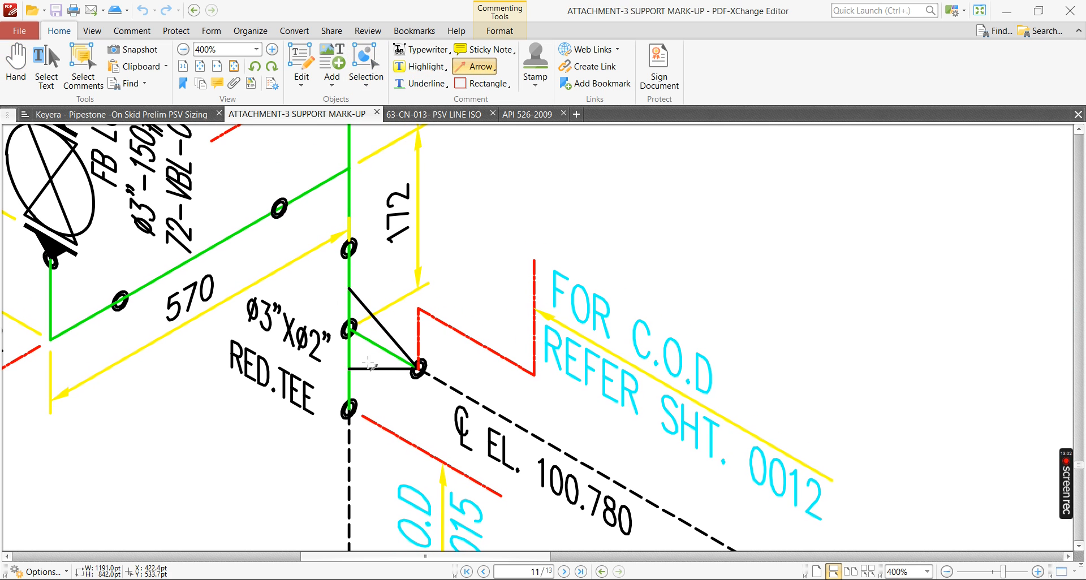
pyautogui.moveTo(358, 346); pyautogui.dragTo(434, 384)
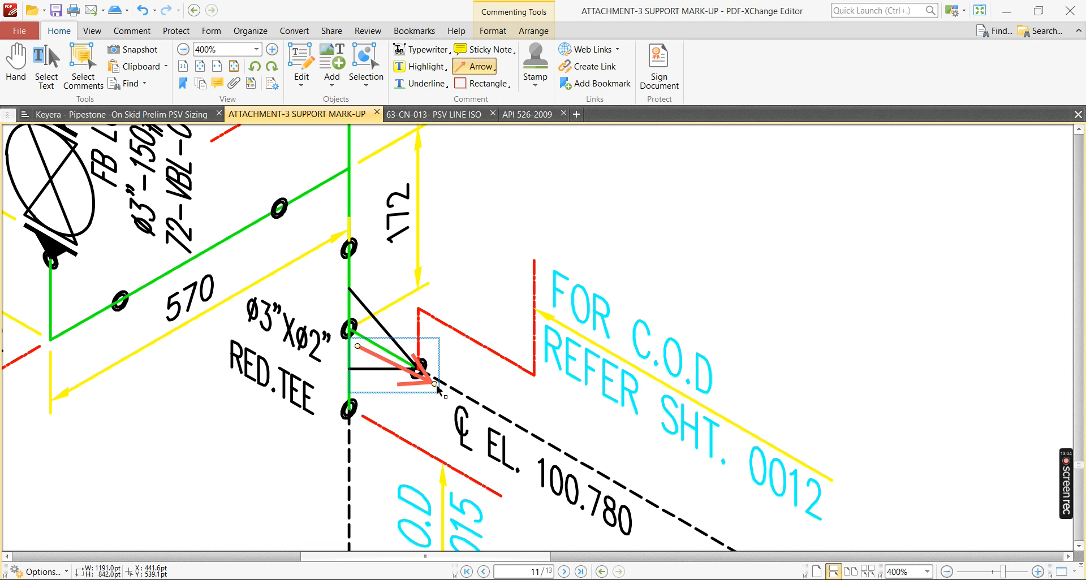
pyautogui.moveTo(328, 361); pyautogui.dragTo(329, 420)
pyautogui.moveTo(324, 310); pyautogui.dragTo(324, 243)
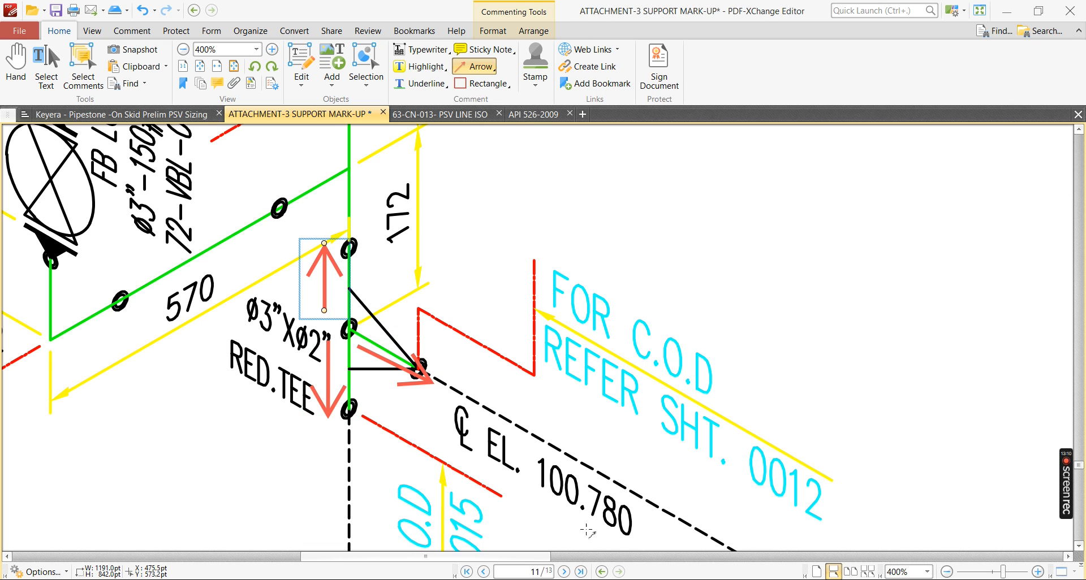
# - Check the tee dimensions in Pipedata-Pro and define a welding tee at node 4750 in CAESAR II
pyautogui.click(580, 579)
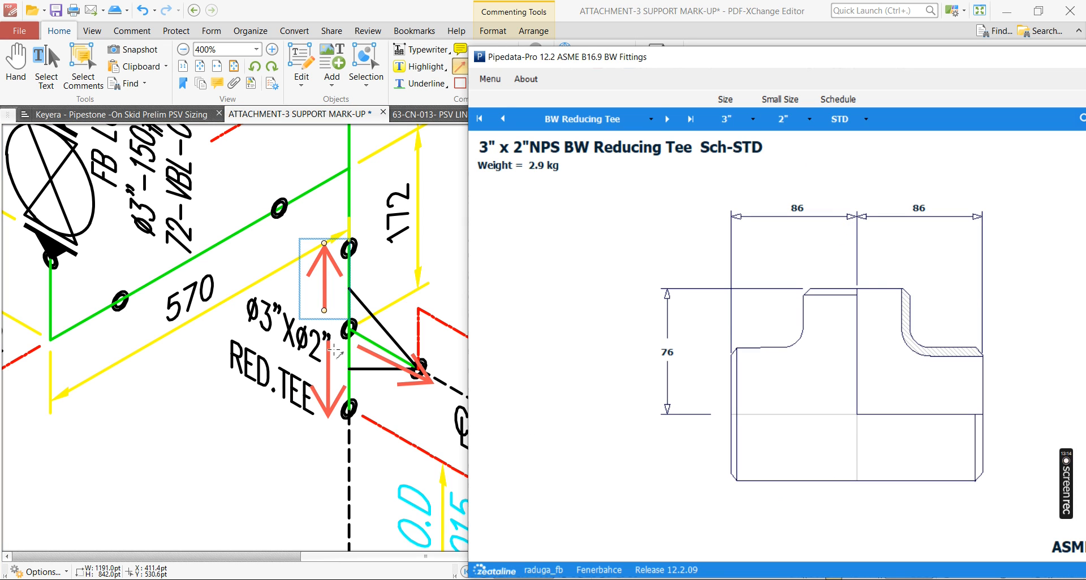
pyautogui.hotkey('alt', 'Tab')
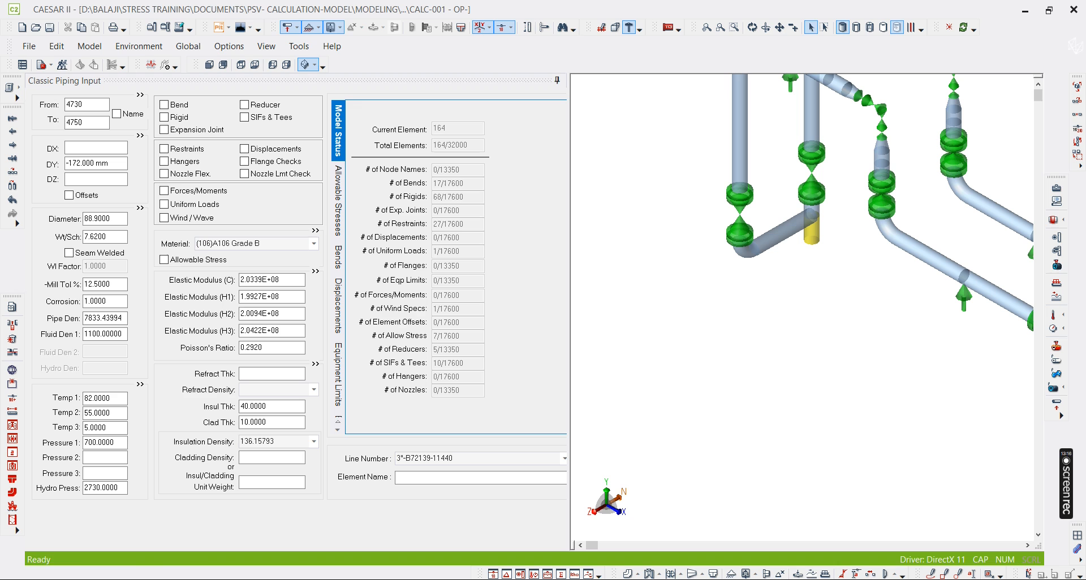
pyautogui.click(96, 120)
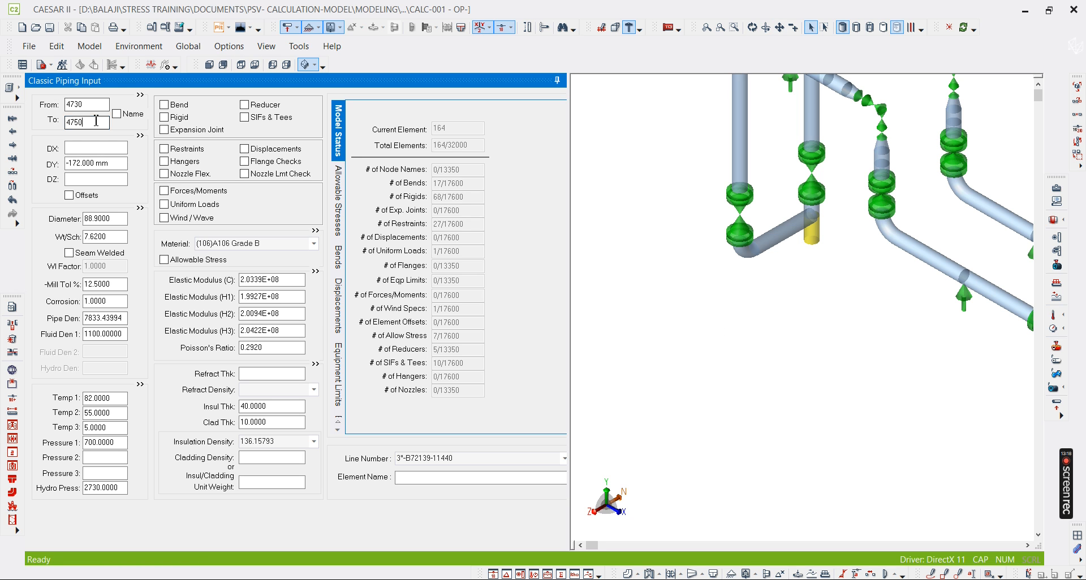
pyautogui.hotkey('alt', 'Tab')
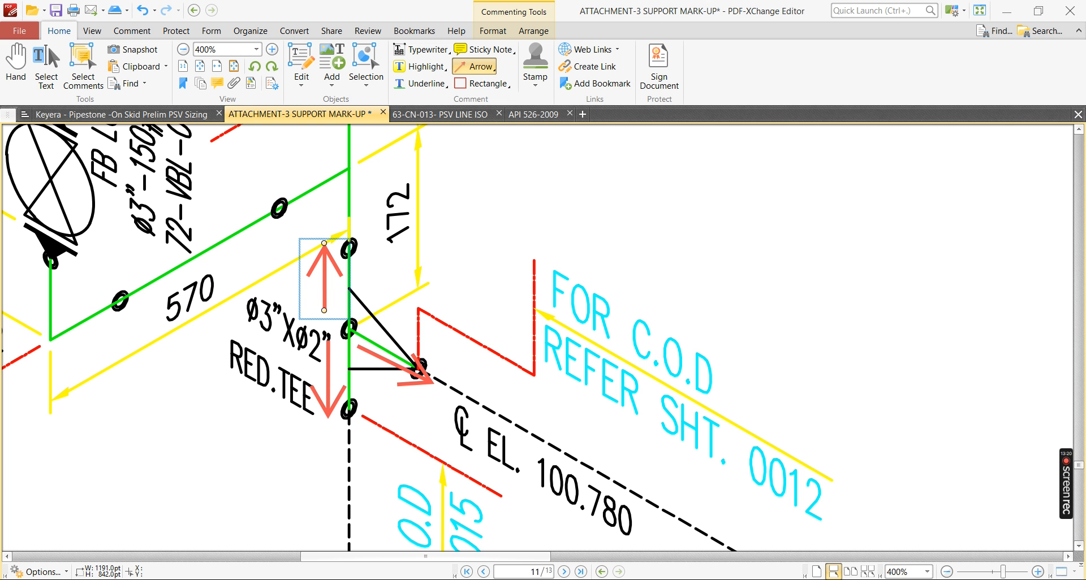
pyautogui.hotkey('alt', 'Tab')
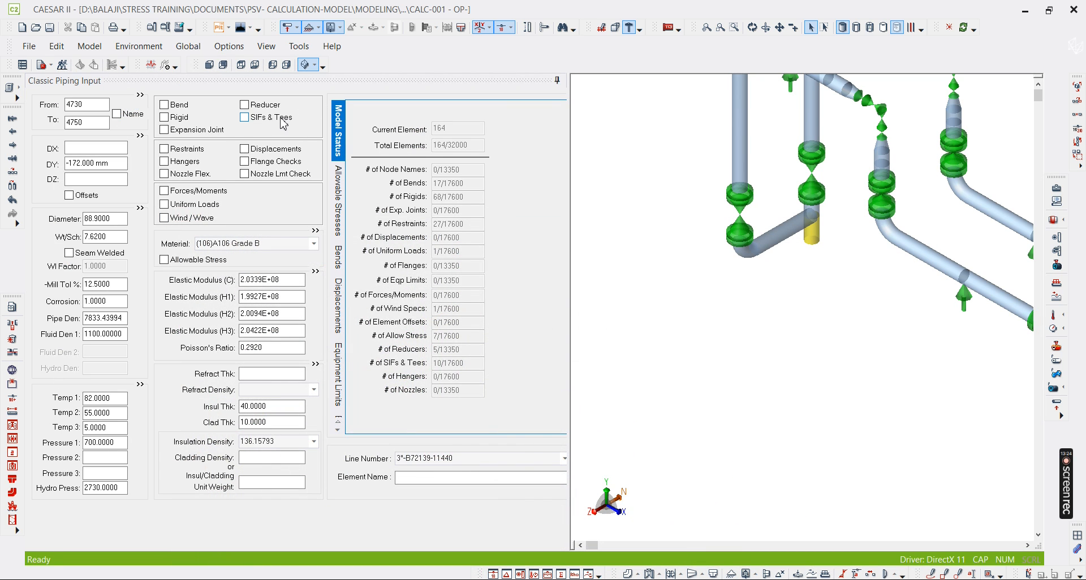
pyautogui.click(244, 117)
pyautogui.click(433, 129)
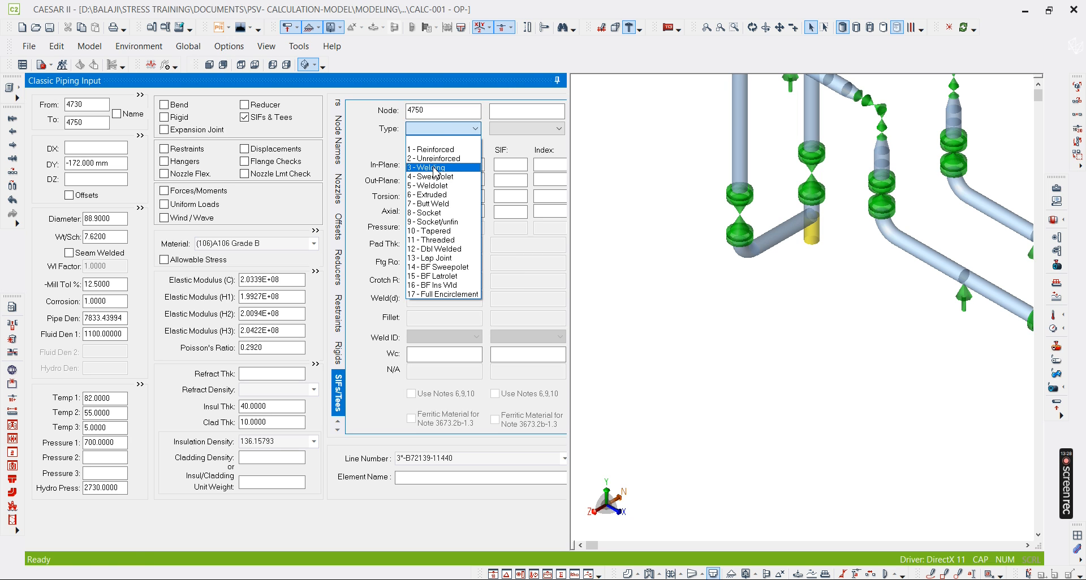
pyautogui.click(434, 168)
# - Add element 4750 to 4770 with DY -86 mm for the tee's lower run half and save the model
pyautogui.press('pagedown')
pyautogui.click(110, 170)
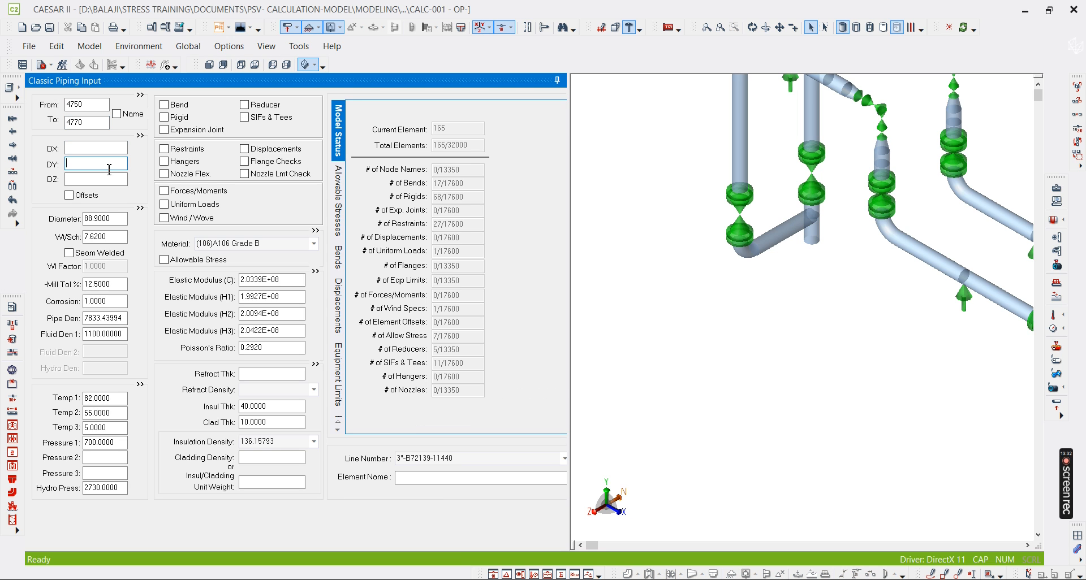
pyautogui.press('Tab')
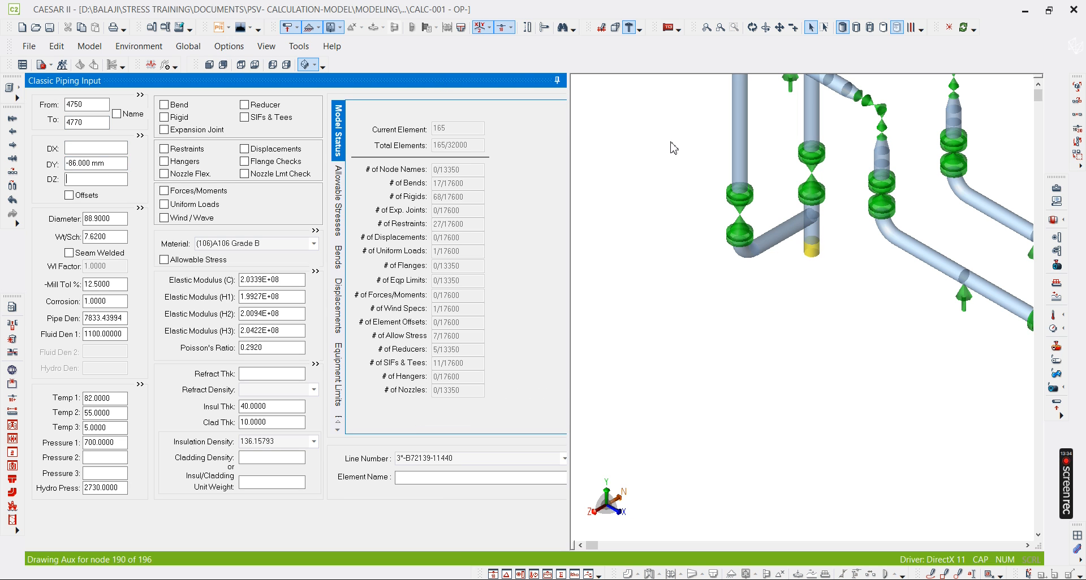
pyautogui.click(50, 27)
# - Recheck the 3"x2" reducing tee dimensions in Pipedata-Pro over the page 11 isometric and minimize its window
pyautogui.hotkey('alt', 'Tab')
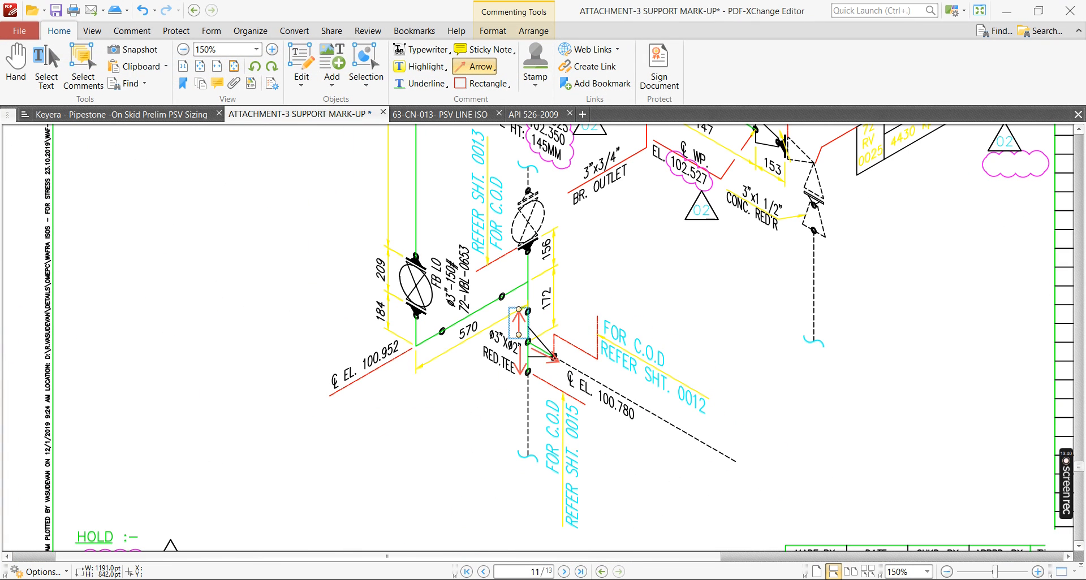
pyautogui.hotkey('alt', 'Tab')
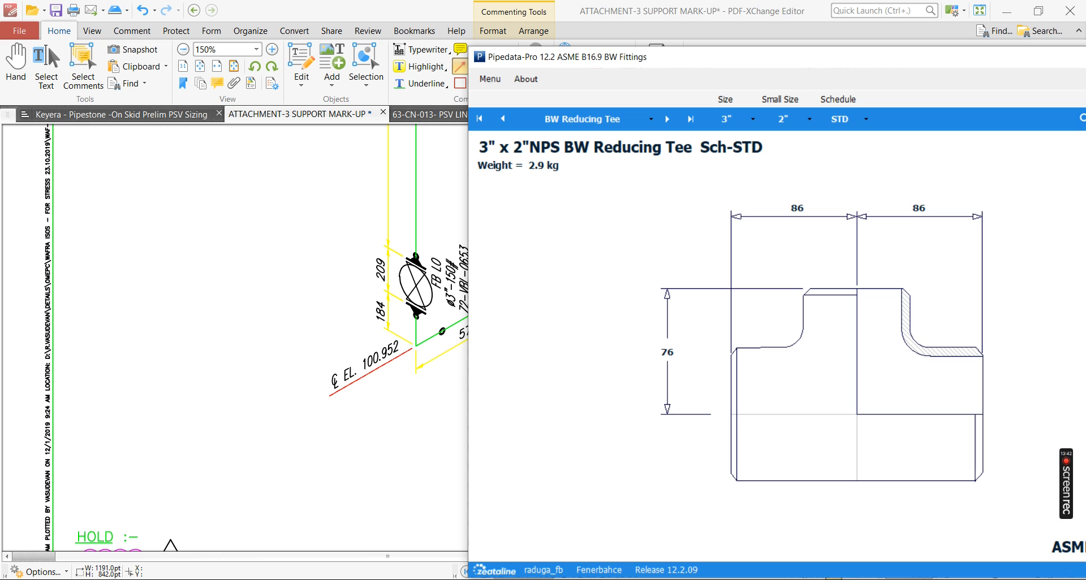
pyautogui.moveTo(837, 59); pyautogui.dragTo(688, 52)
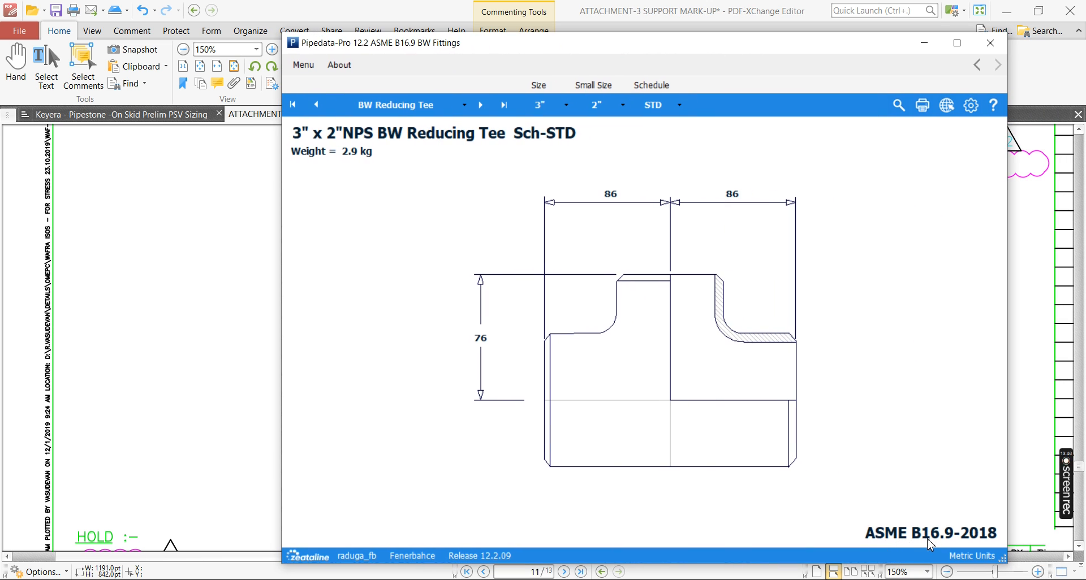
pyautogui.click(925, 48)
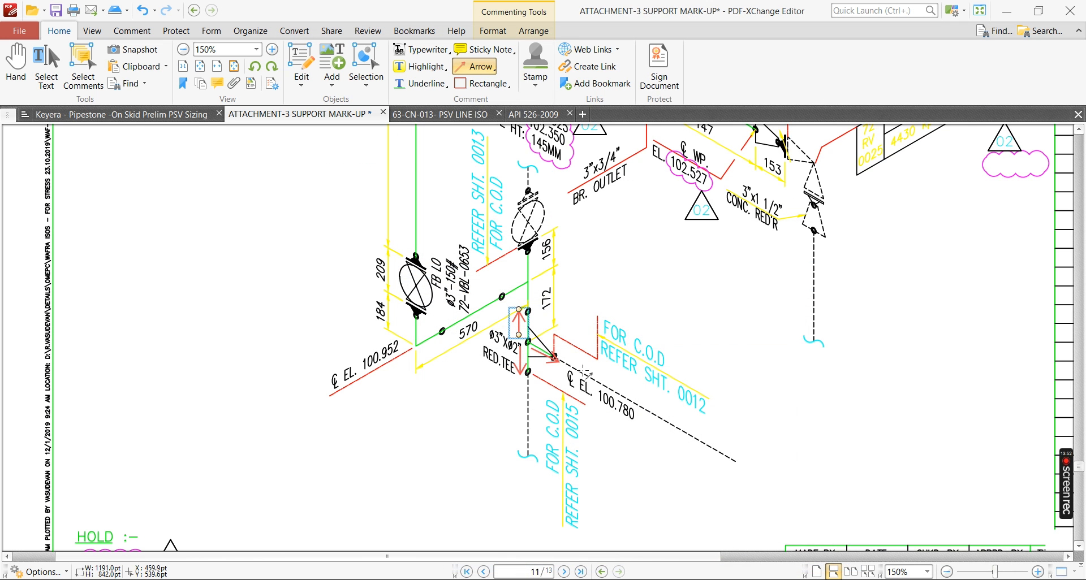
# - Follow the line onto page 12 and examine the vertical leg from the reducing tee to below ground level
pyautogui.scroll(-12, 584, 373)
pyautogui.scroll(4, 532, 358)
pyautogui.scroll(-10, 531, 358)
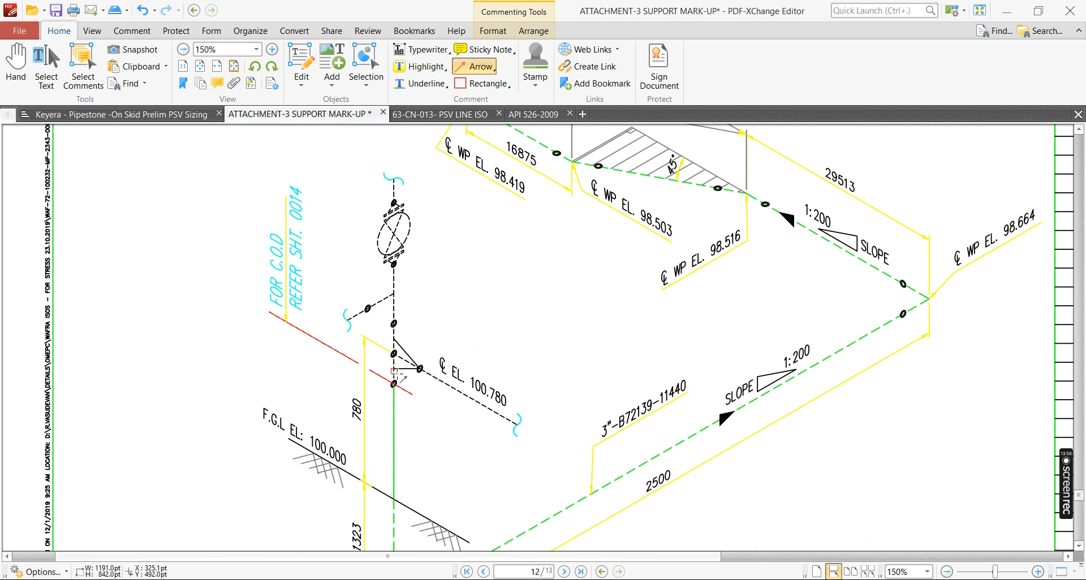
pyautogui.scroll(-3, 396, 373)
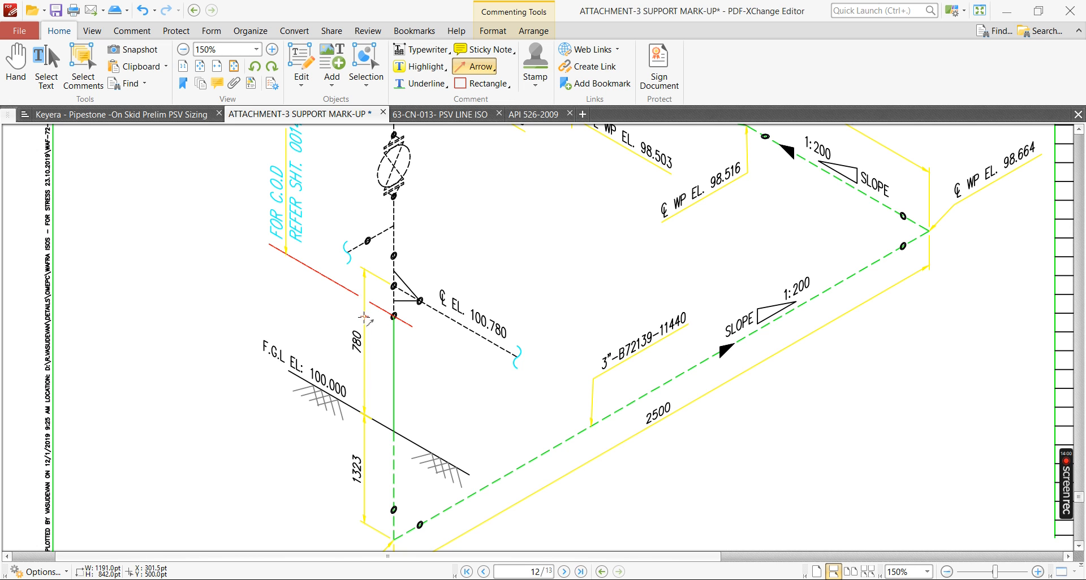
pyautogui.keyDown('ctrl'); pyautogui.scroll(2, 370, 322); pyautogui.keyUp('ctrl')
pyautogui.keyDown('ctrl'); pyautogui.scroll(-2, 390, 327); pyautogui.keyUp('ctrl')
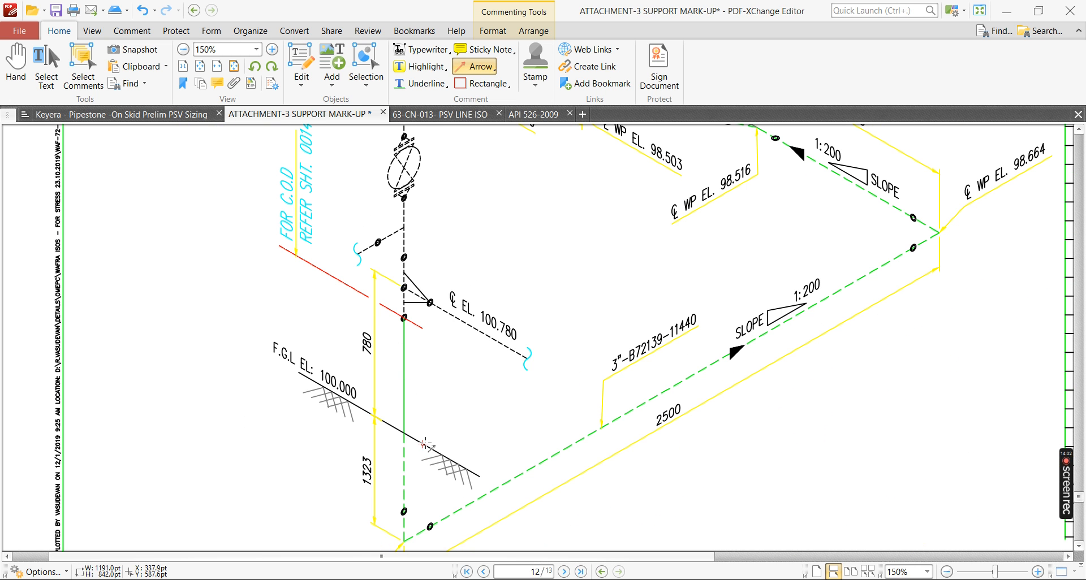
pyautogui.keyDown('ctrl'); pyautogui.scroll(1, 365, 396); pyautogui.keyUp('ctrl')
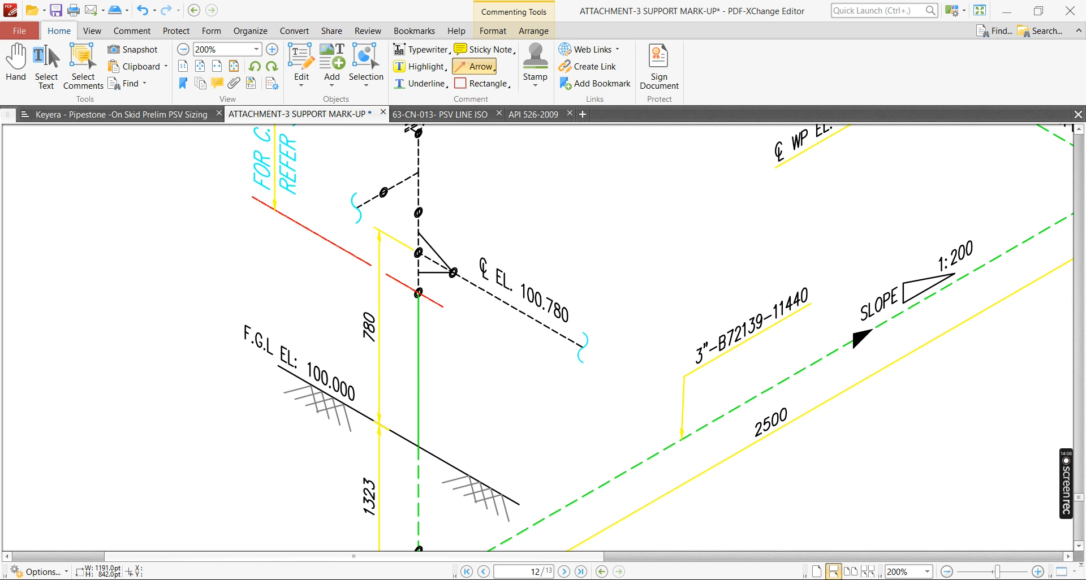
# - Add element 4770 to 4790 in CAESAR II with DY -780 mm, continuing the vertical pipe downward
pyautogui.hotkey('alt', 'Tab')
pyautogui.click(94, 125)
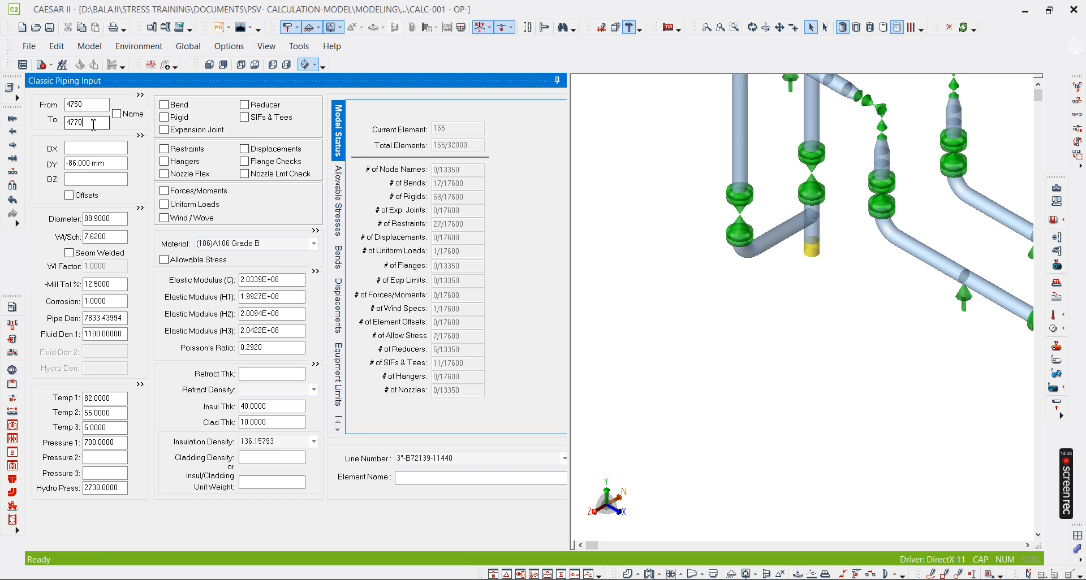
pyautogui.doubleClick(94, 125)
pyautogui.hotkey('alt', 'c')
pyautogui.click(98, 163)
pyautogui.write('-780')
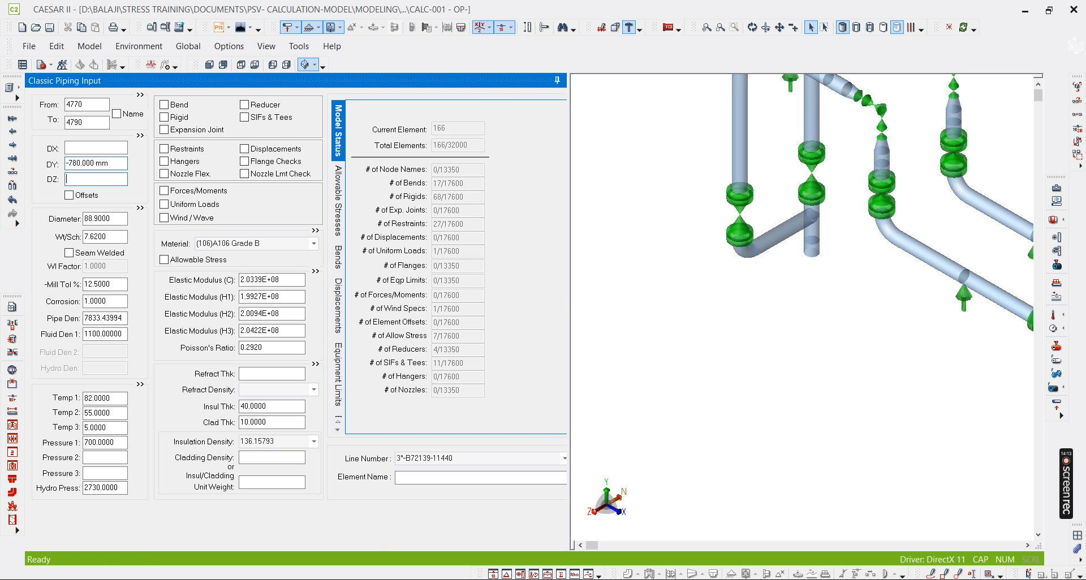
# - Return to the page 12 isometric and draw arrows extending the F.G.L. line and pointing below ground
pyautogui.hotkey('alt', 'Tab')
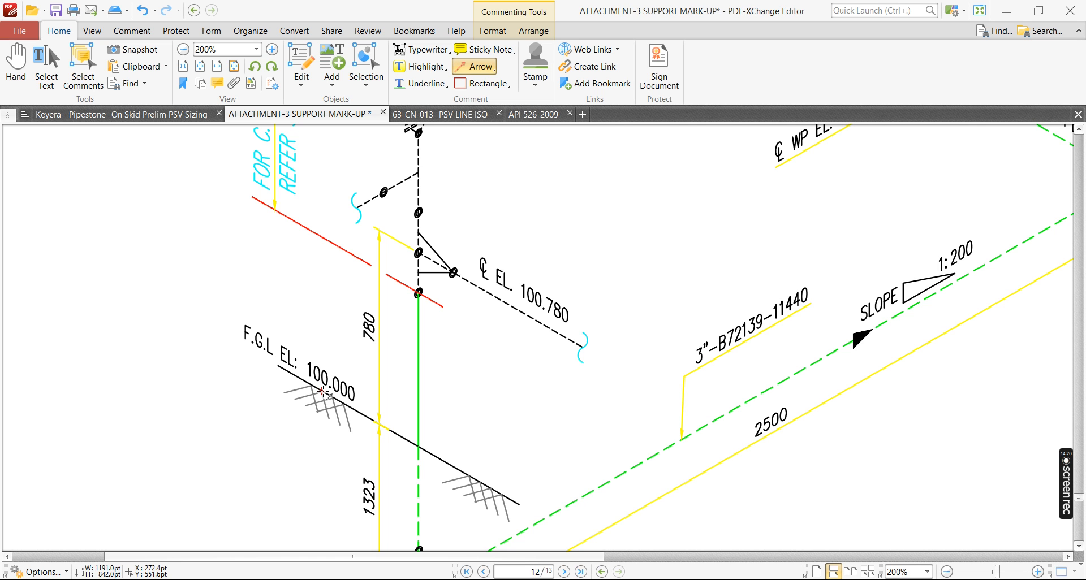
pyautogui.keyDown('ctrl'); pyautogui.scroll(-2, 418, 385); pyautogui.keyUp('ctrl')
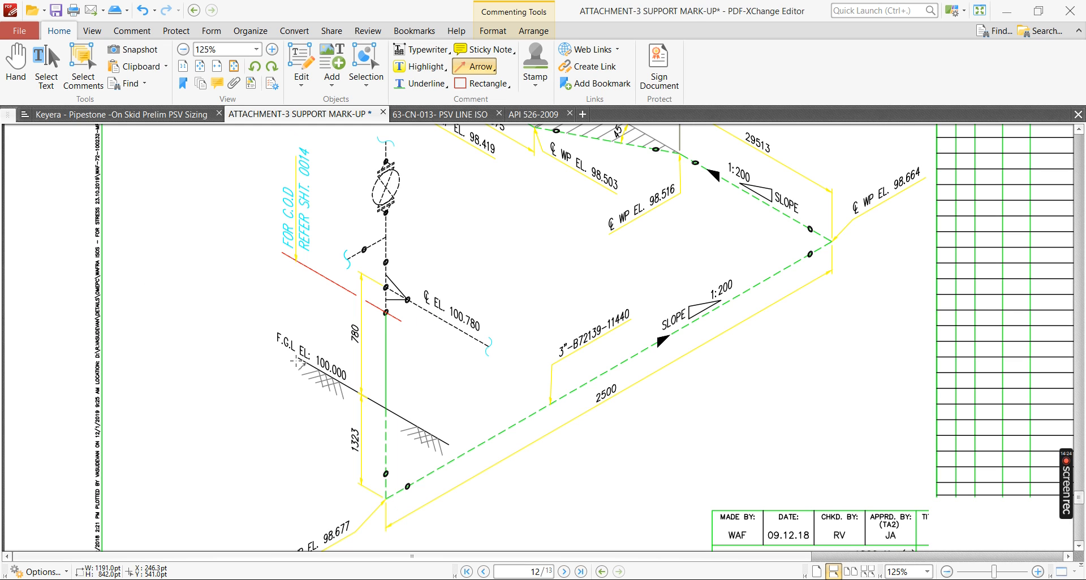
pyautogui.moveTo(298, 359); pyautogui.dragTo(183, 283)
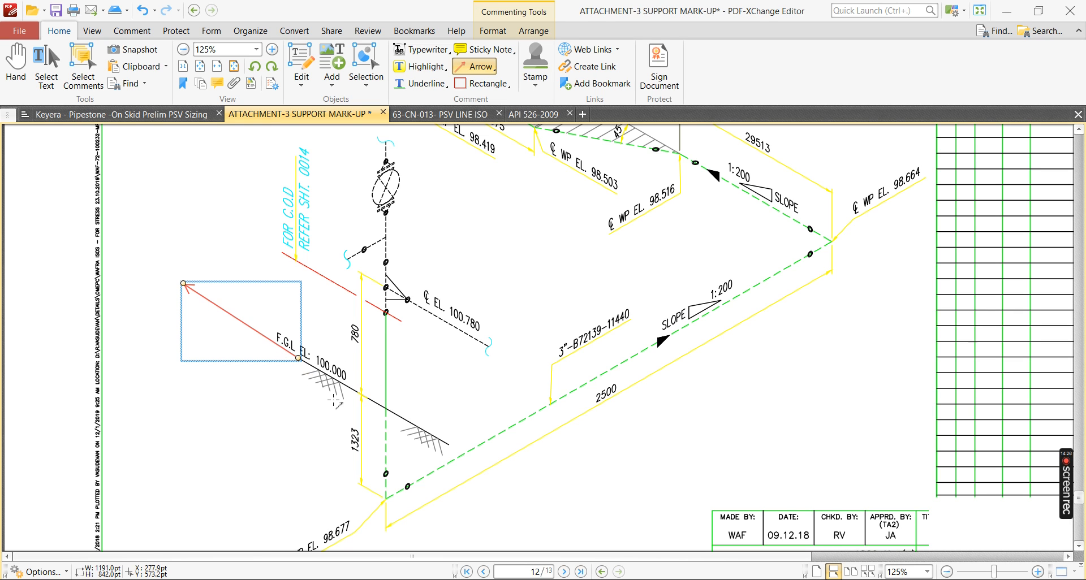
pyautogui.moveTo(287, 378); pyautogui.dragTo(283, 443)
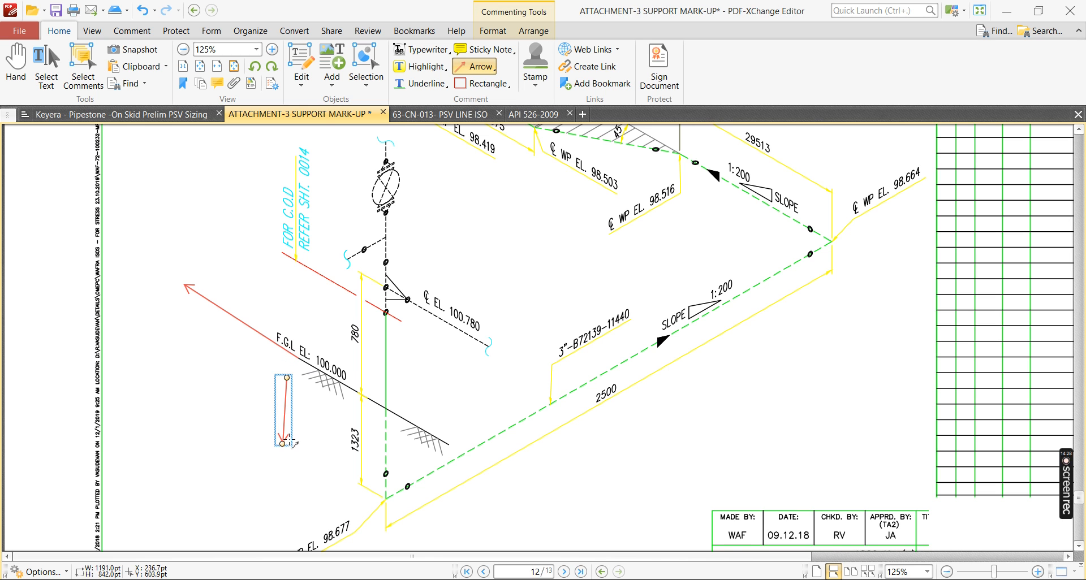
# - Examine the underground part of the line on page 12, including its lower bend and the title block data
pyautogui.keyDown('ctrl'); pyautogui.scroll(2, 406, 421); pyautogui.keyUp('ctrl')
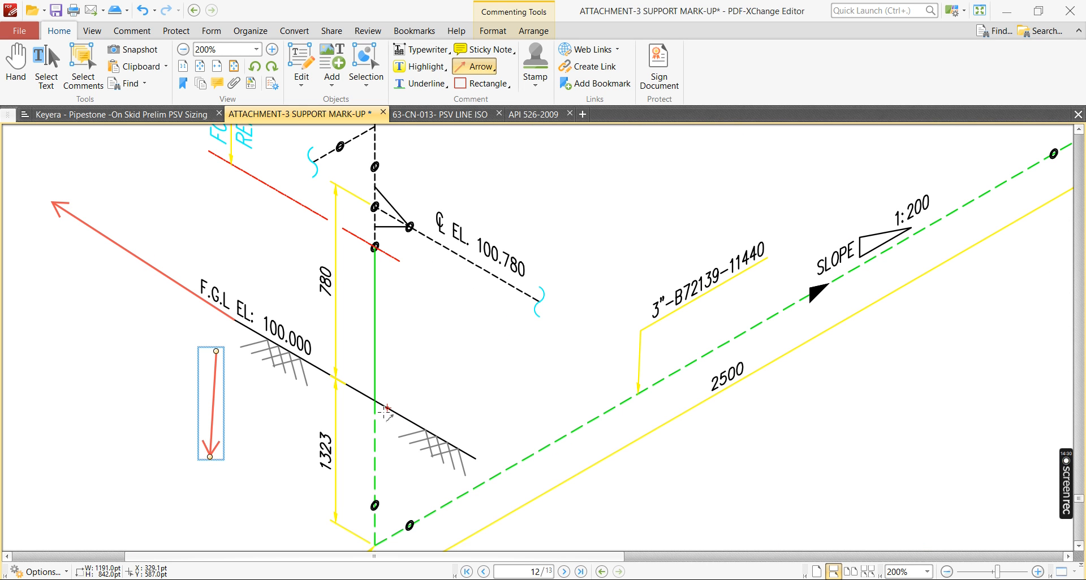
pyautogui.keyDown('ctrl'); pyautogui.scroll(-1, 363, 419); pyautogui.keyUp('ctrl')
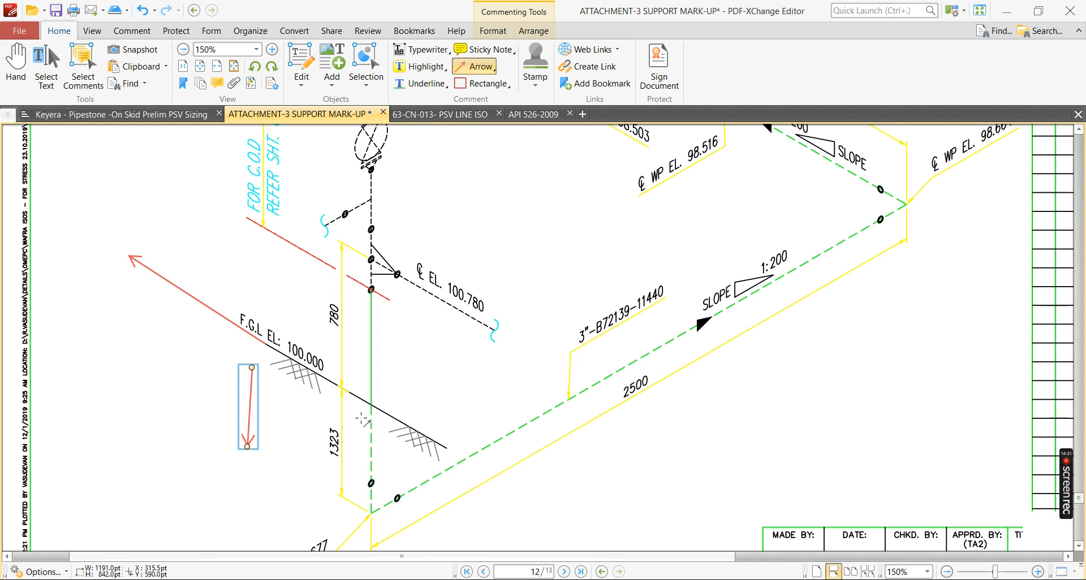
pyautogui.scroll(-1, 358, 429)
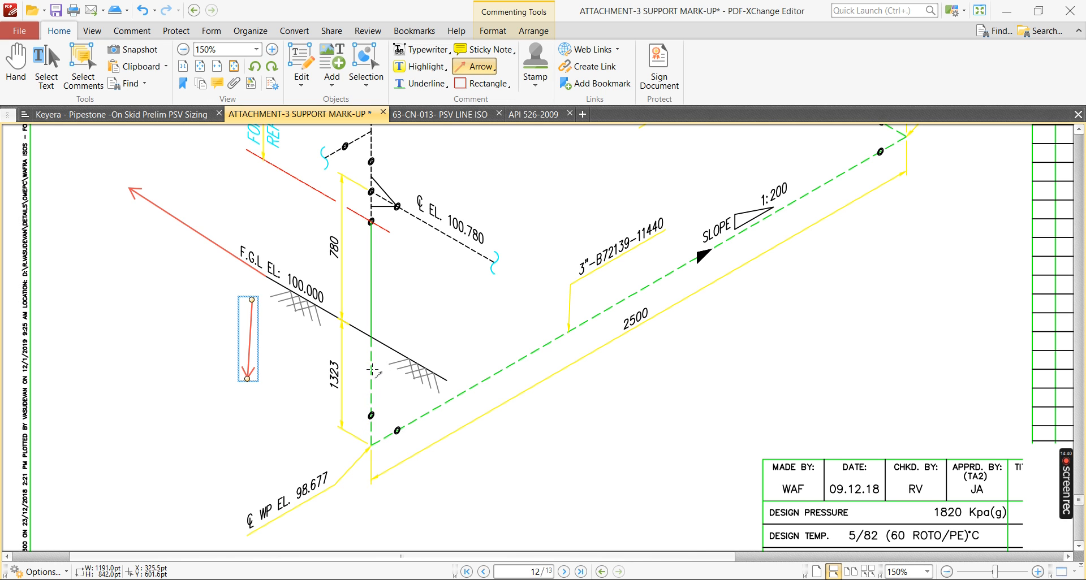
pyautogui.keyDown('ctrl'); pyautogui.scroll(-1, 376, 376); pyautogui.keyUp('ctrl')
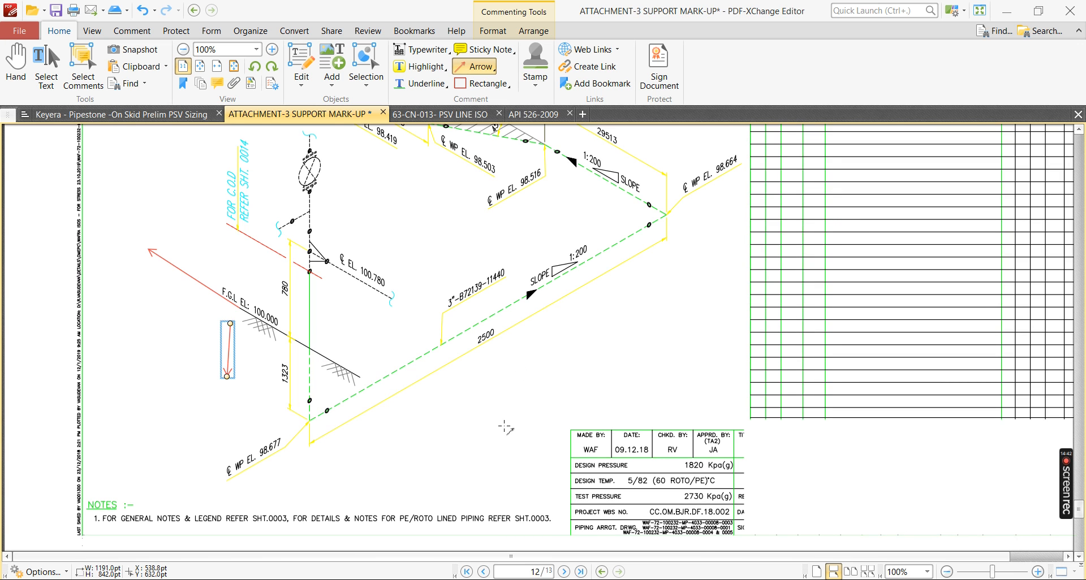
pyautogui.keyDown('ctrl'); pyautogui.scroll(-1, 505, 425); pyautogui.keyUp('ctrl')
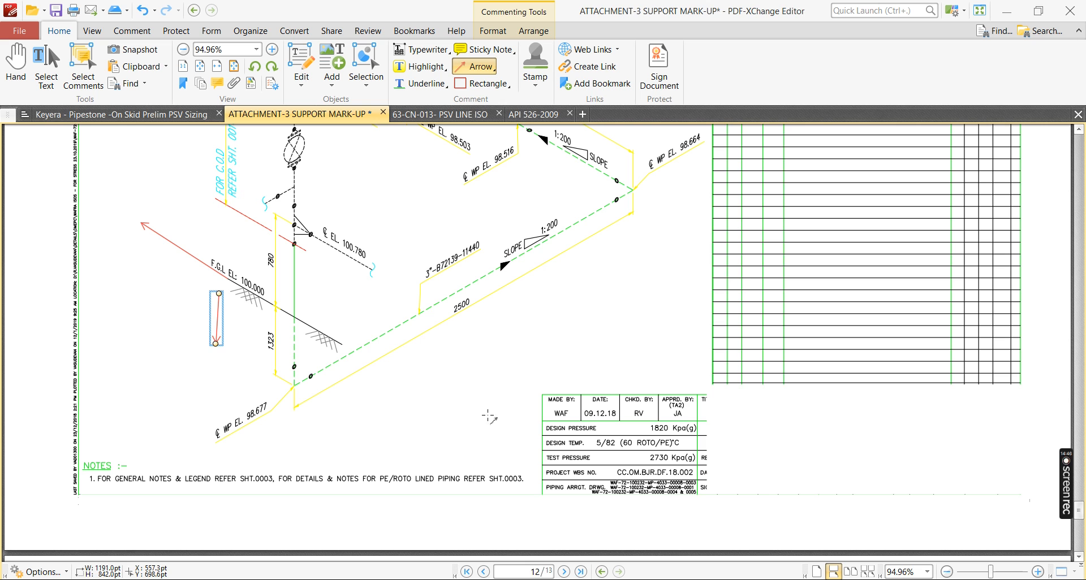
pyautogui.keyDown('ctrl'); pyautogui.scroll(2, 218, 361); pyautogui.keyUp('ctrl')
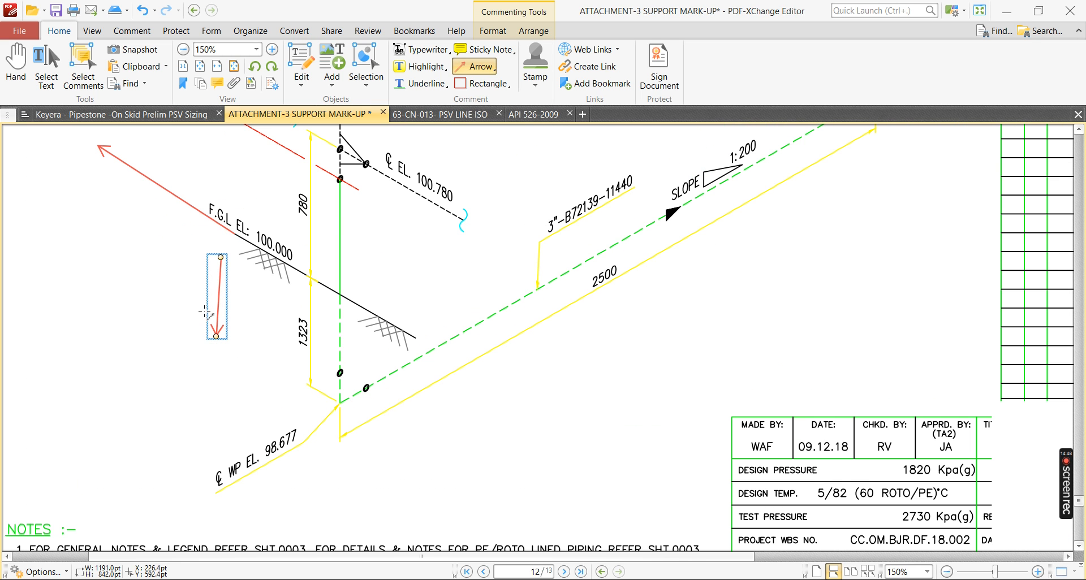
# - Delete the two red arrows drawn near the F.G.L. line on page 12
pyautogui.press('Delete')
pyautogui.press('h')
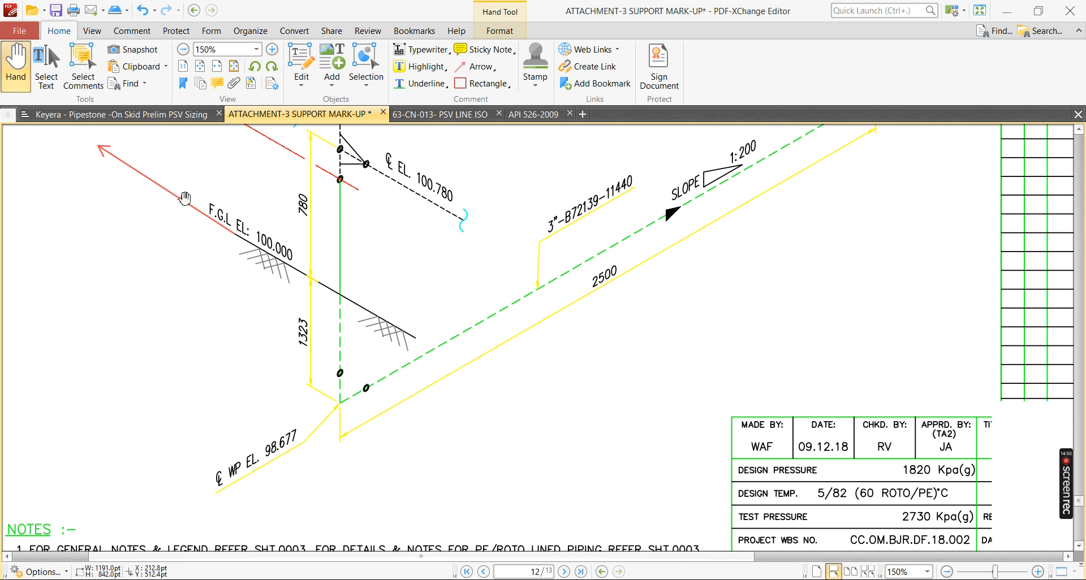
pyautogui.click(187, 208)
pyautogui.press('Delete')
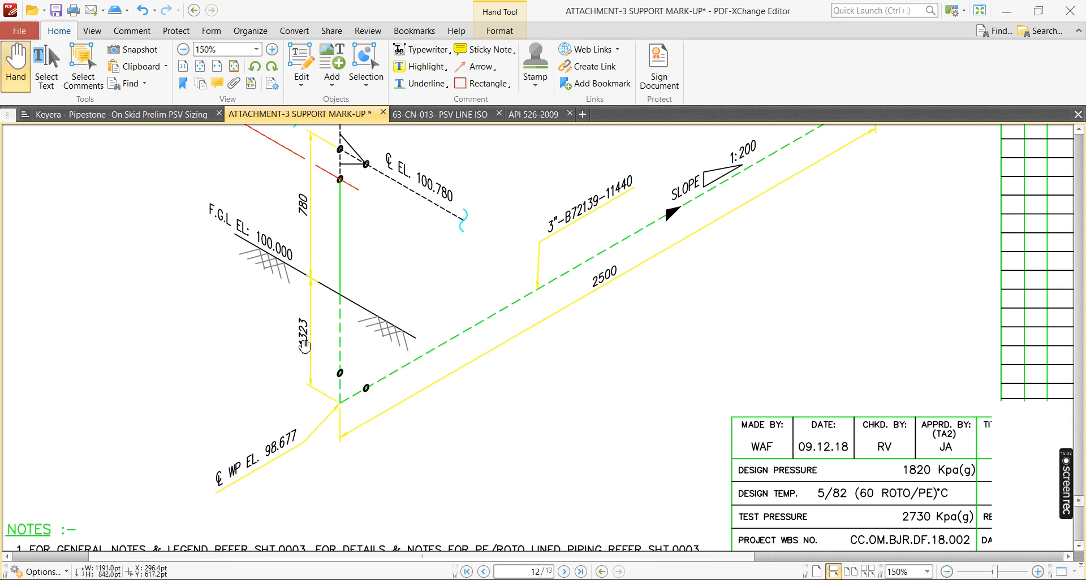
# - Inspect the vertical dimensions above and below the F.G.L. line on page 12 and switch back to CAESAR II
pyautogui.keyDown('ctrl'); pyautogui.scroll(2, 304, 292); pyautogui.keyUp('ctrl')
pyautogui.scroll(3, 311, 277)
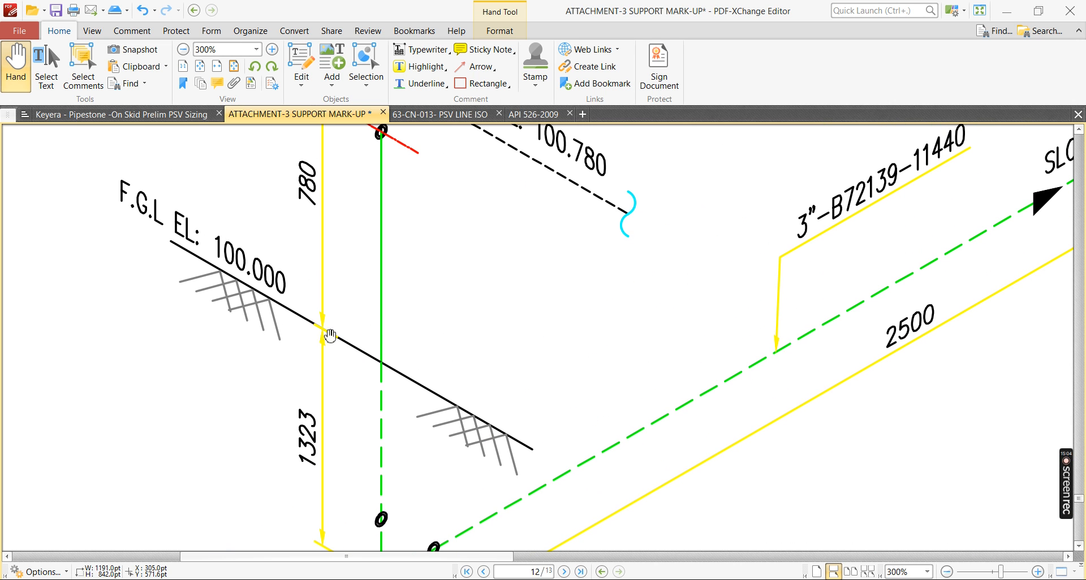
pyautogui.hotkey('alt', 'Tab')
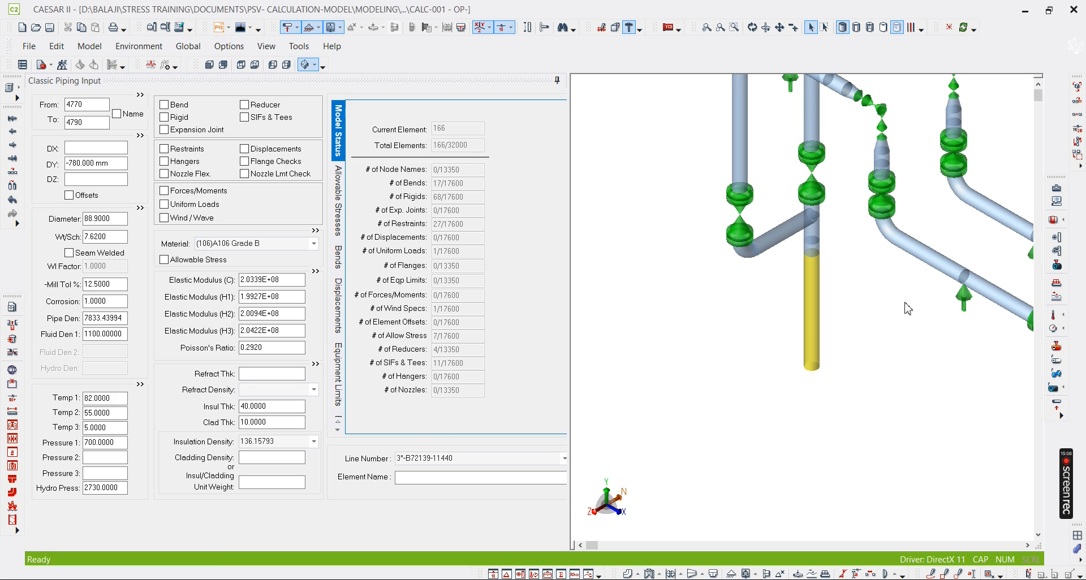
# - Check the 1323 vertical drop on page 12, and add element 4790 to 4810 in CAESAR II with DY -1323 mm
pyautogui.click(94, 127)
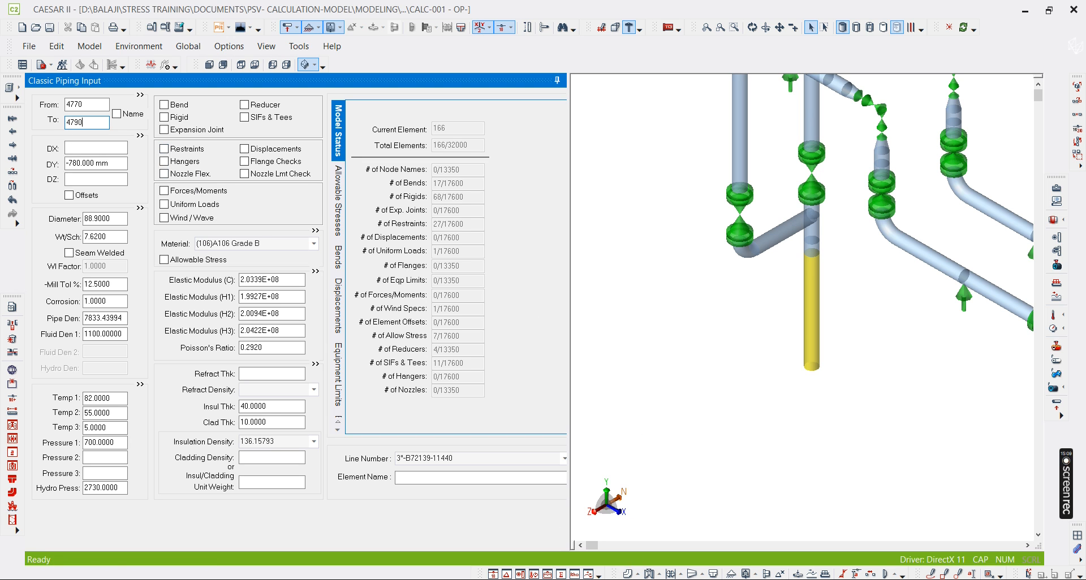
pyautogui.hotkey('alt', 'Tab')
pyautogui.moveTo(377, 450); pyautogui.dragTo(396, 316)
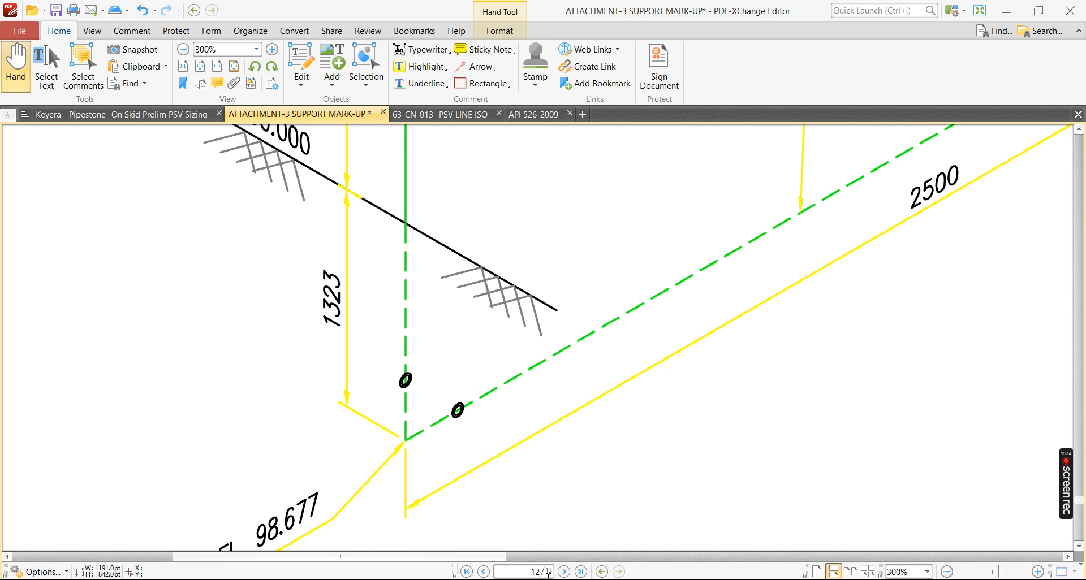
pyautogui.hotkey('alt', 'Tab')
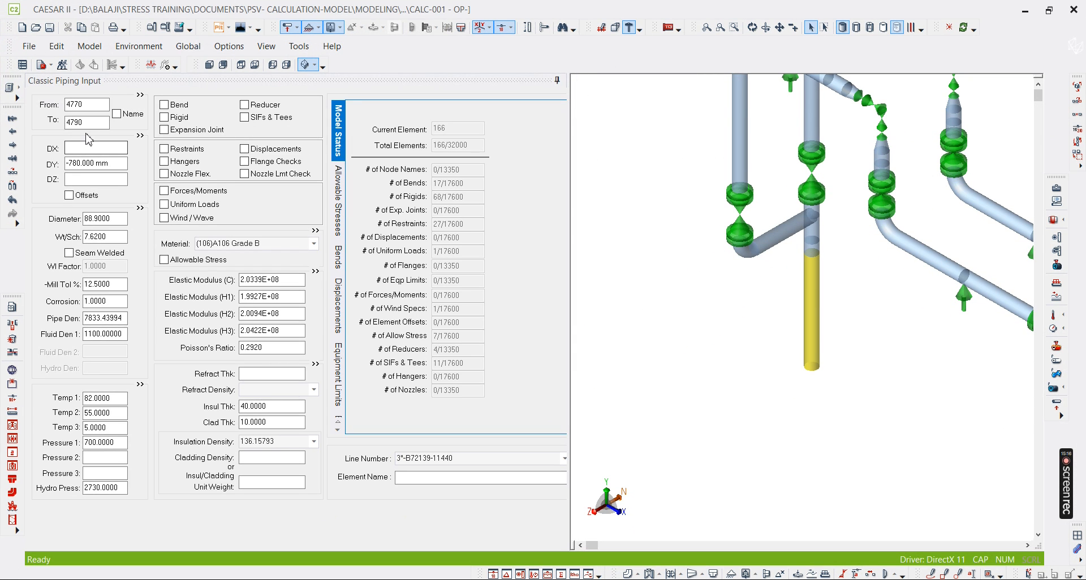
pyautogui.click(92, 128)
pyautogui.doubleClick(92, 128)
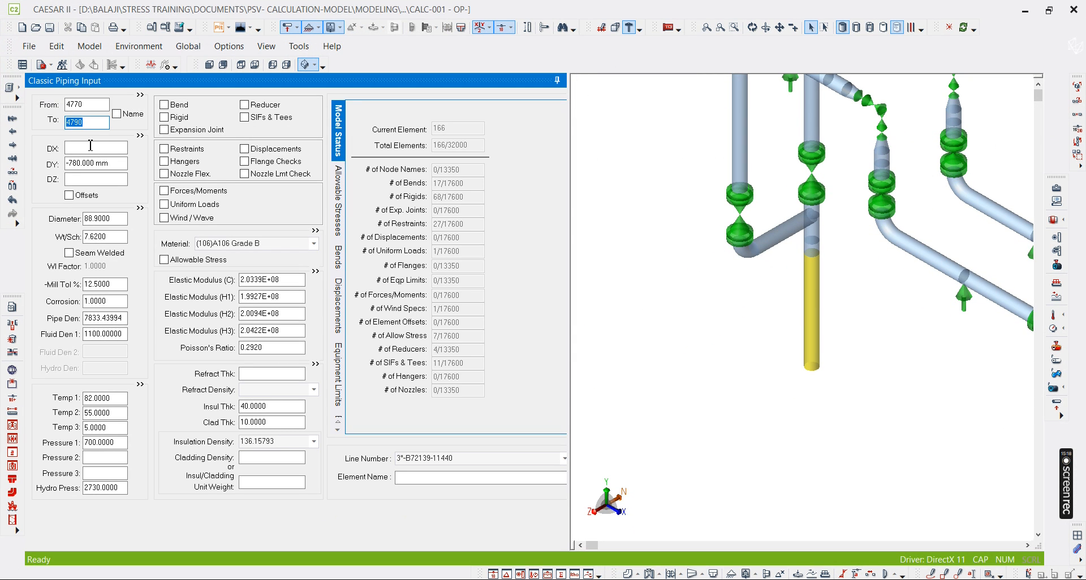
pyautogui.hotkey('alt', 'c')
pyautogui.click(94, 167)
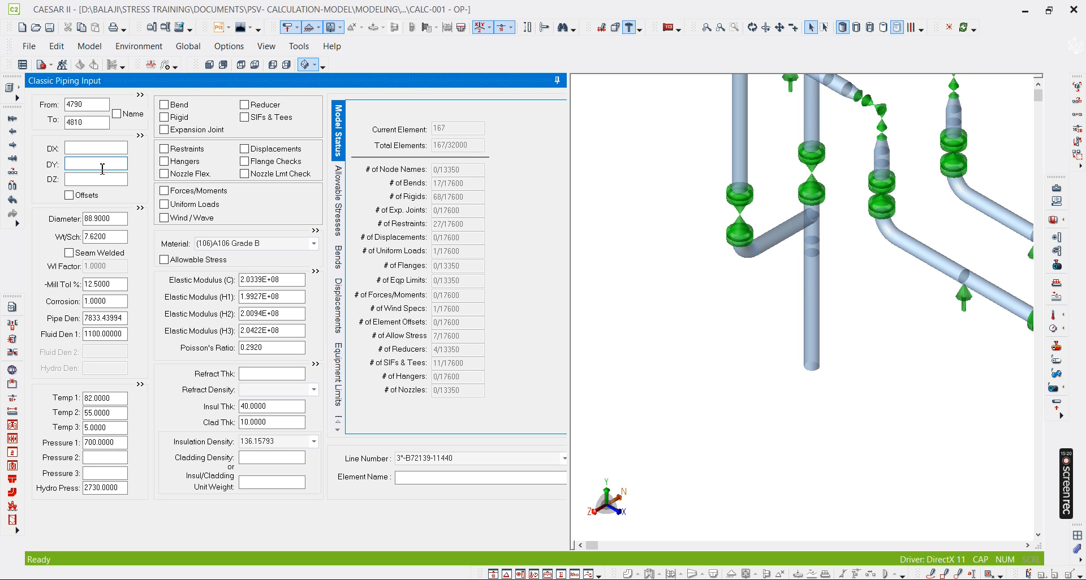
pyautogui.write('-1323')
pyautogui.press('Tab')
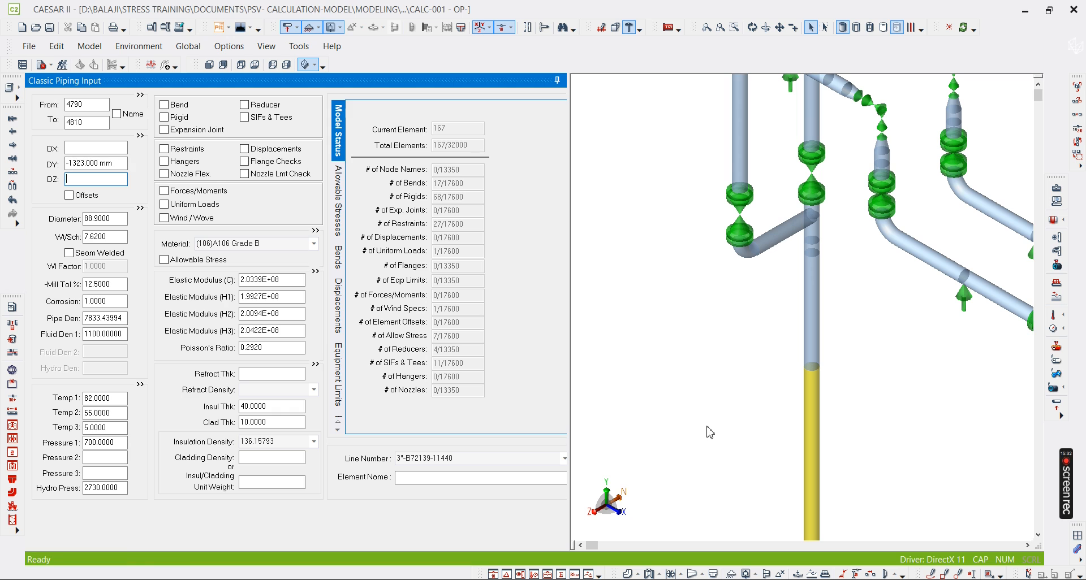
# - Capture a screen snip of the X, Y, Z and N axis symbol from the CAESAR II model view
pyautogui.moveTo(747, 415); pyautogui.dragTo(737, 378, button='middle')
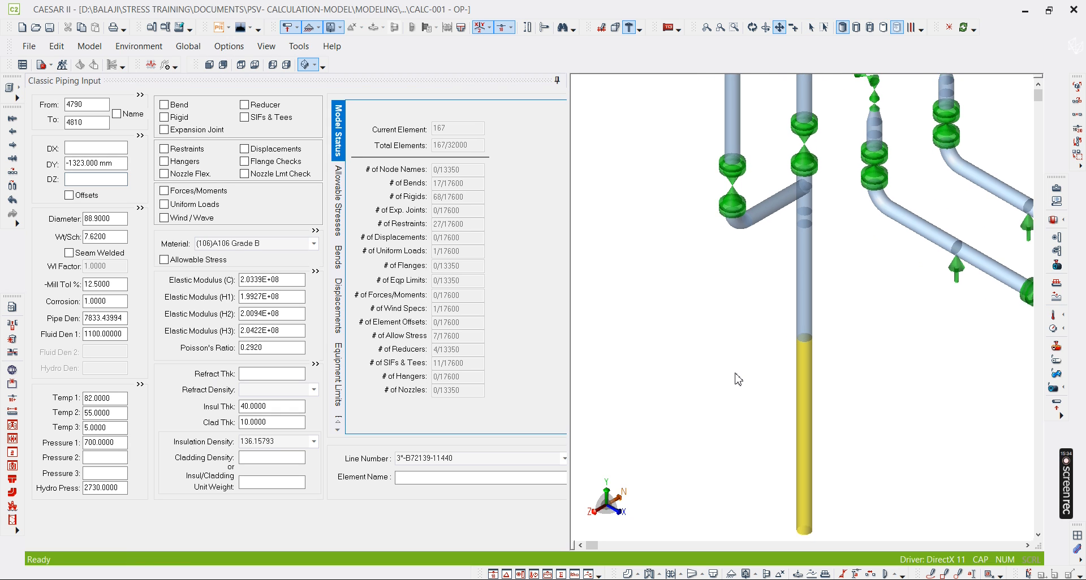
pyautogui.scroll(-2, 737, 377)
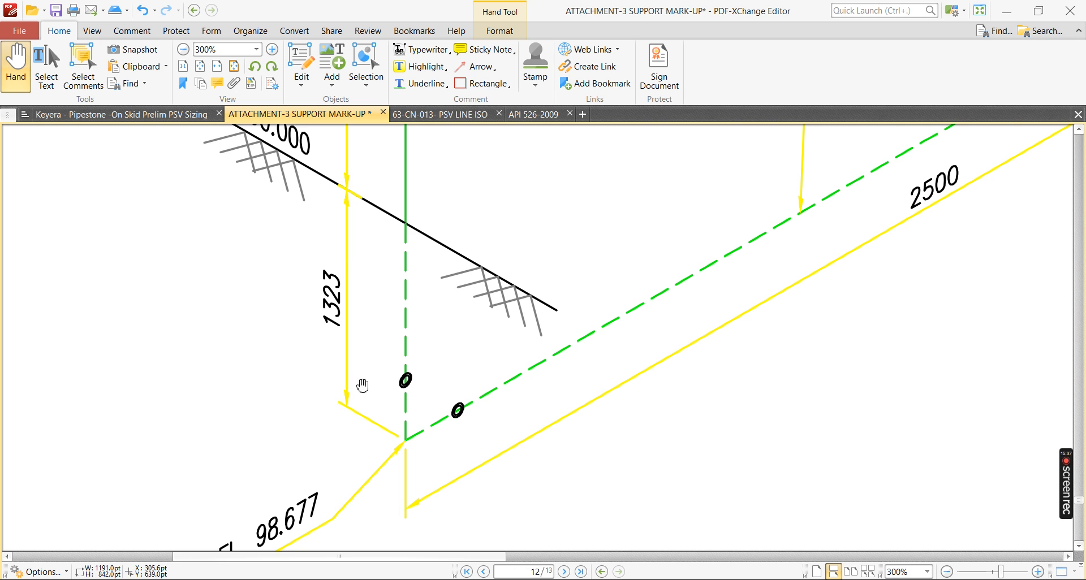
pyautogui.keyDown('ctrl'); pyautogui.scroll(-2, 362, 386); pyautogui.keyUp('ctrl')
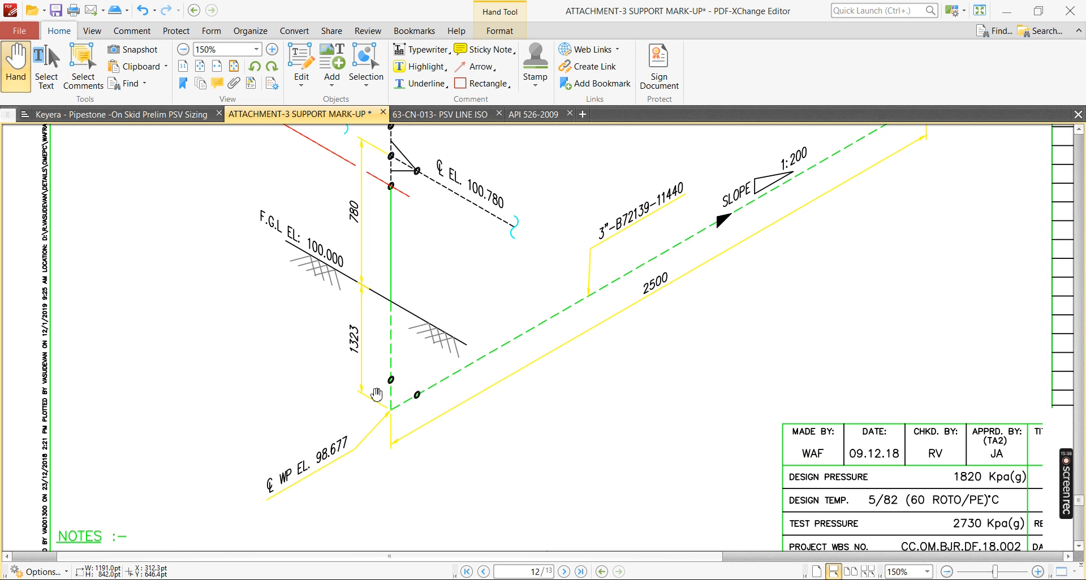
pyautogui.keyDown('ctrl'); pyautogui.scroll(-2, 377, 394); pyautogui.keyUp('ctrl')
pyautogui.keyDown('ctrl'); pyautogui.scroll(-2, 581, 444); pyautogui.keyUp('ctrl')
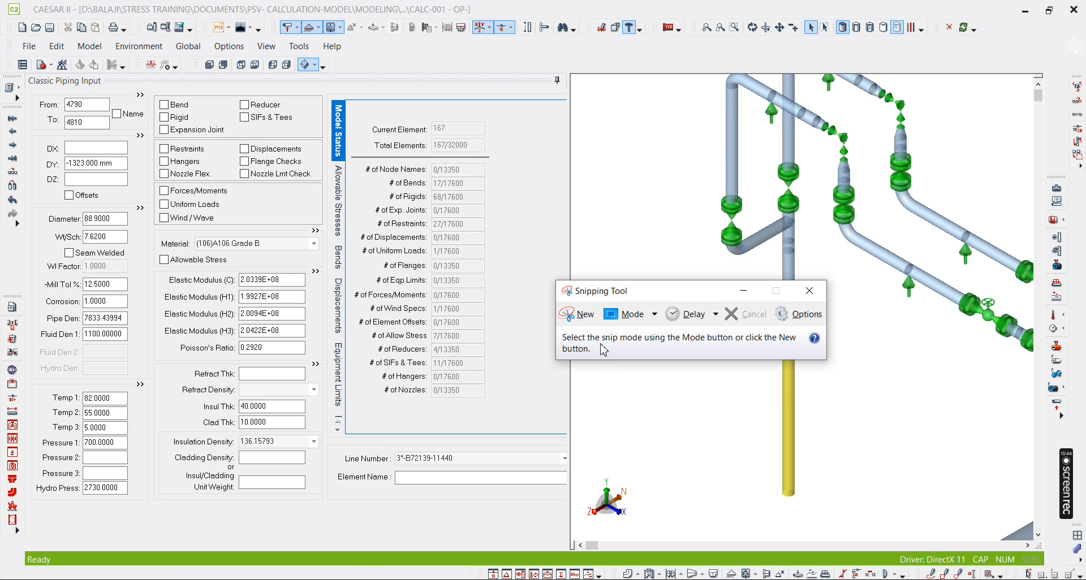
pyautogui.click(578, 315)
pyautogui.moveTo(582, 466); pyautogui.dragTo(637, 538)
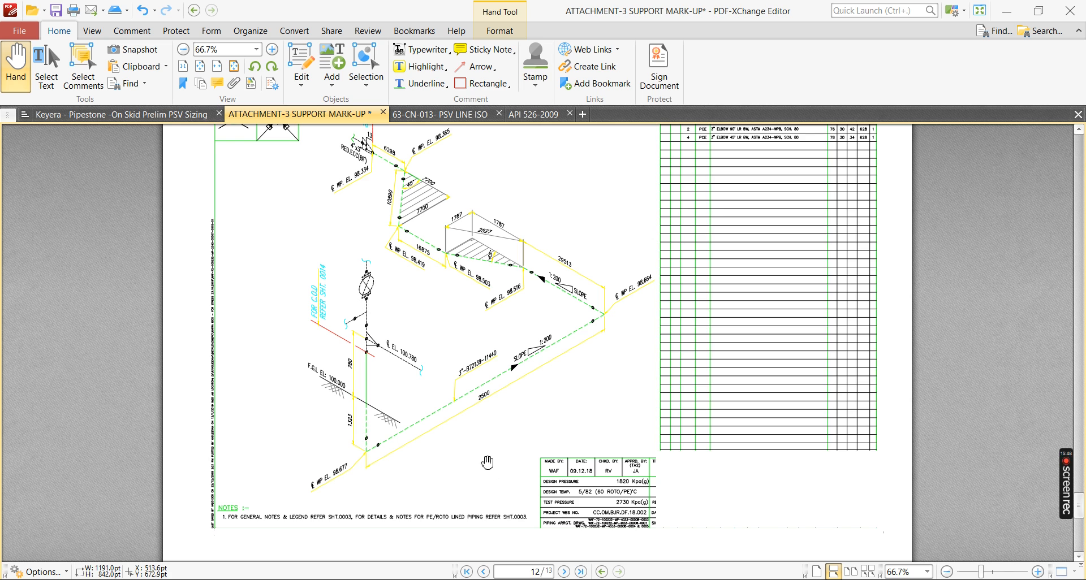
# - Paste the axis snip onto the page 12 isometric and position it just below the sloped 2500 run, near its lower bend
pyautogui.hotkey('ctrl', '8')
pyautogui.hotkey('ctrl', 'v')
pyautogui.moveTo(521, 349); pyautogui.dragTo(406, 492)
pyautogui.keyDown('ctrl'); pyautogui.scroll(2, 362, 466); pyautogui.keyUp('ctrl')
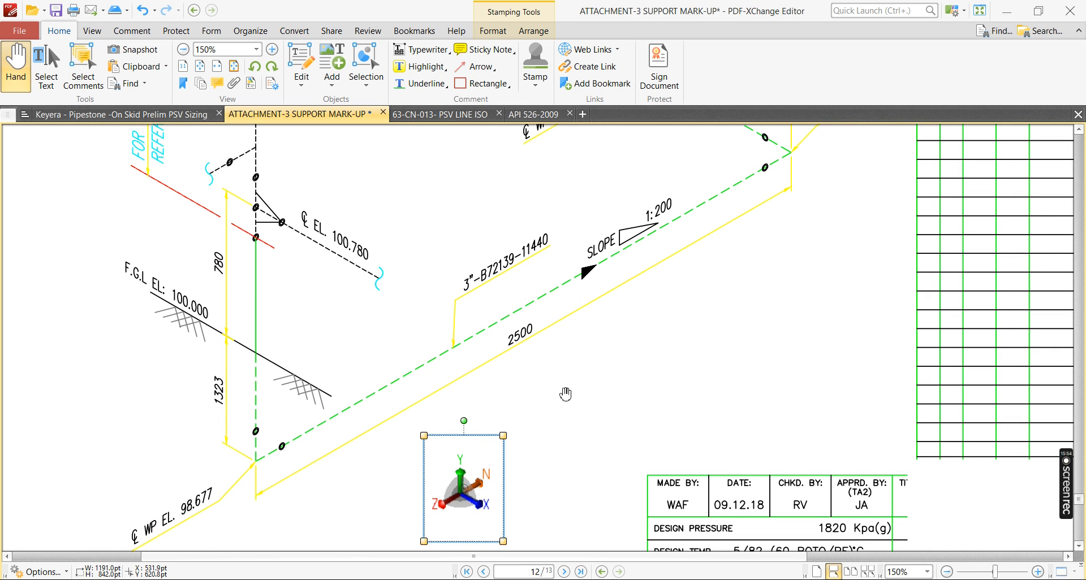
pyautogui.moveTo(467, 485); pyautogui.dragTo(408, 448)
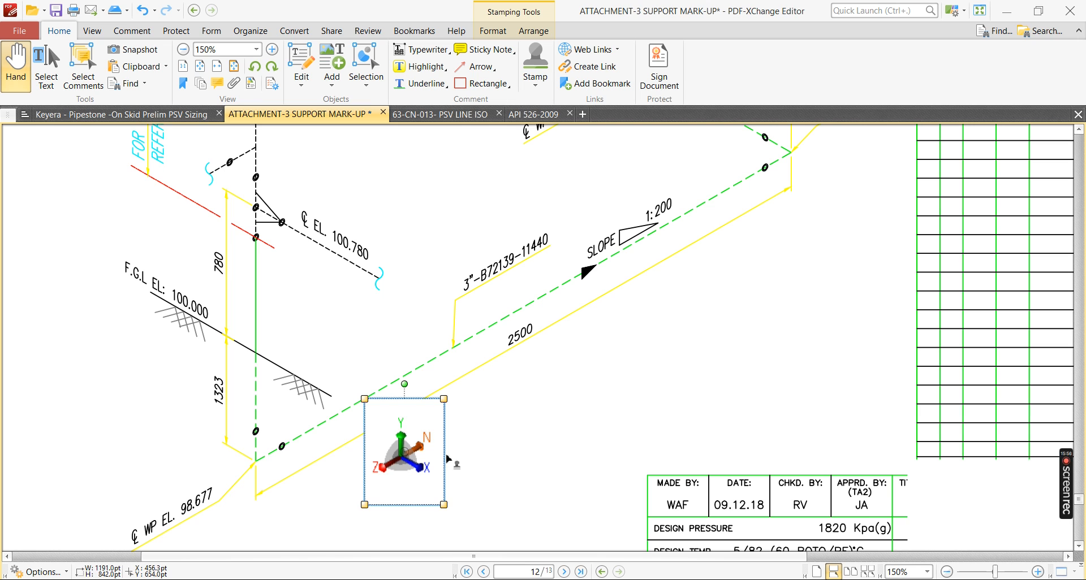
# - Draw a red arrow below the 2500 dimension, parallel to the sloped run and pointing up the page
pyautogui.click(473, 67)
pyautogui.moveTo(482, 417); pyautogui.dragTo(594, 351)
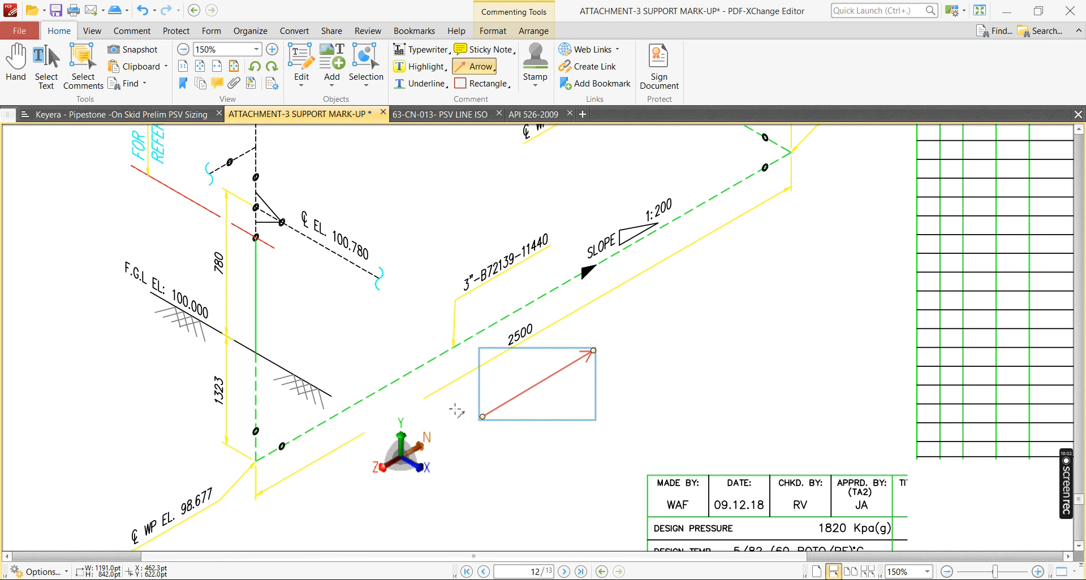
pyautogui.keyDown('ctrl'); pyautogui.scroll(1, 474, 335); pyautogui.keyUp('ctrl')
# - Open Calculator and place its window clear of the sloped 2500 run on page 12
pyautogui.keyDown('ctrl'); pyautogui.scroll(-2, 555, 338); pyautogui.keyUp('ctrl')
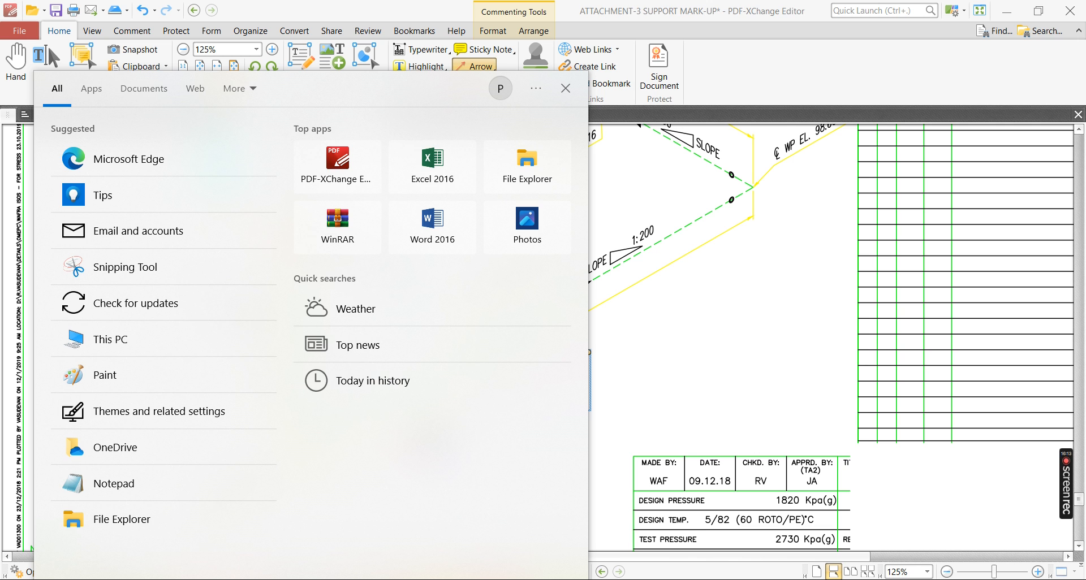
pyautogui.write('ca')
pyautogui.press('Return')
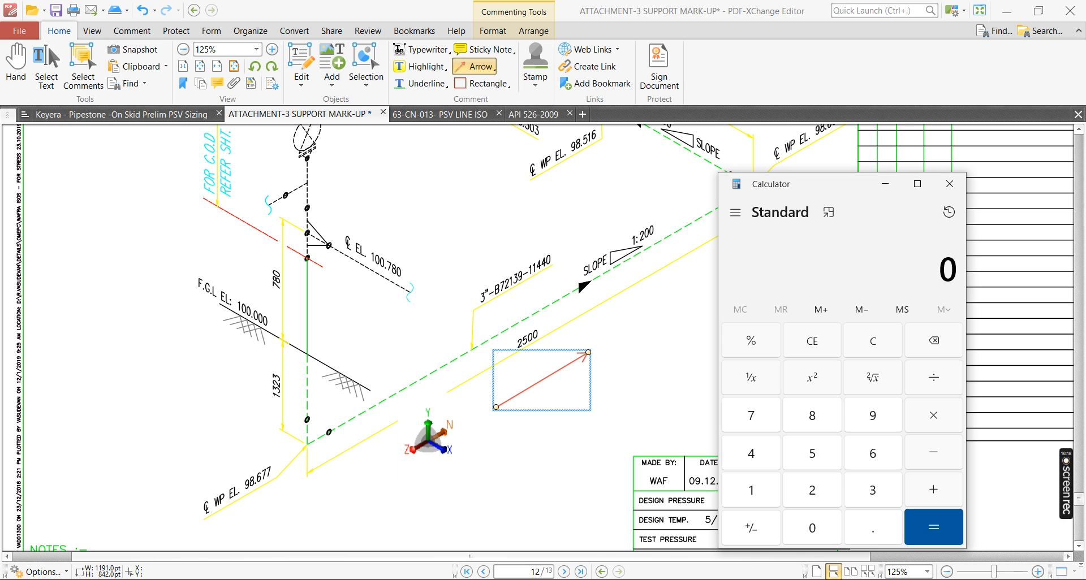
pyautogui.moveTo(843, 183); pyautogui.dragTo(788, 261)
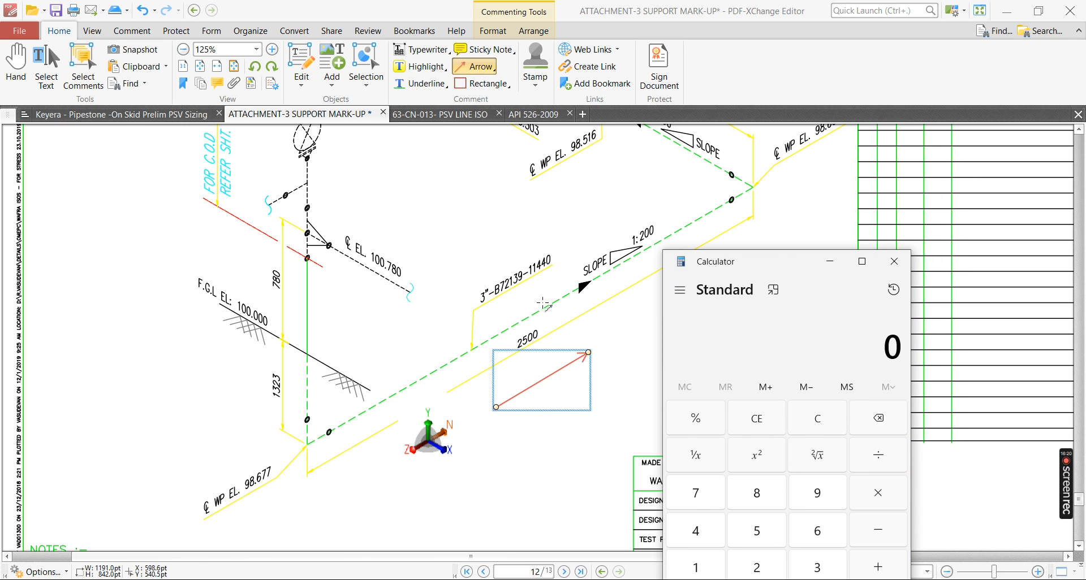
pyautogui.keyDown('ctrl'); pyautogui.scroll(-1, 283, 347); pyautogui.keyUp('ctrl')
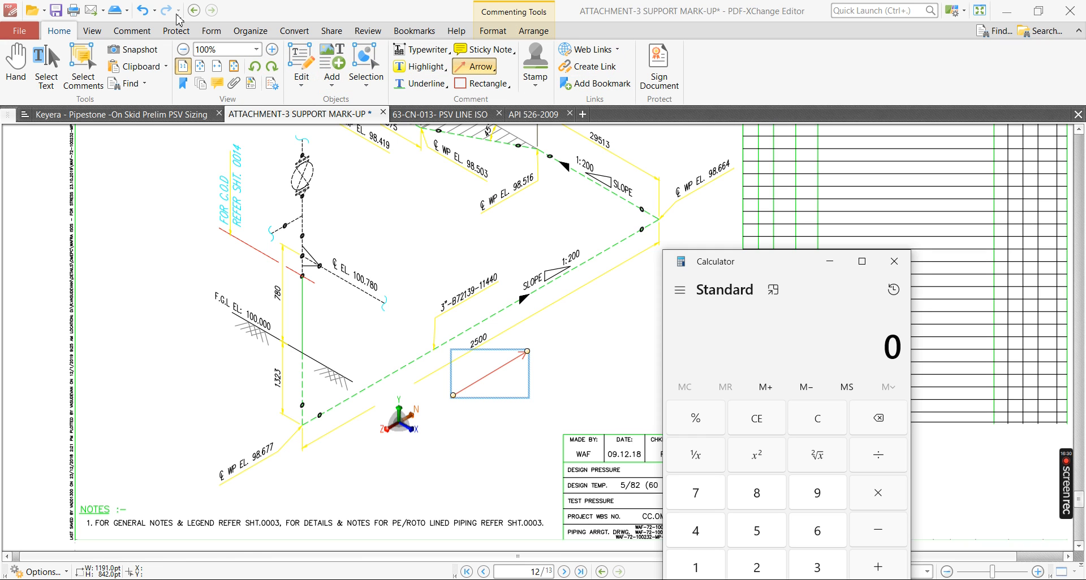
# - Draw a red revision cloud around the SLOPE 1:200 symbol on the 2500 run of page 12
pyautogui.click(134, 34)
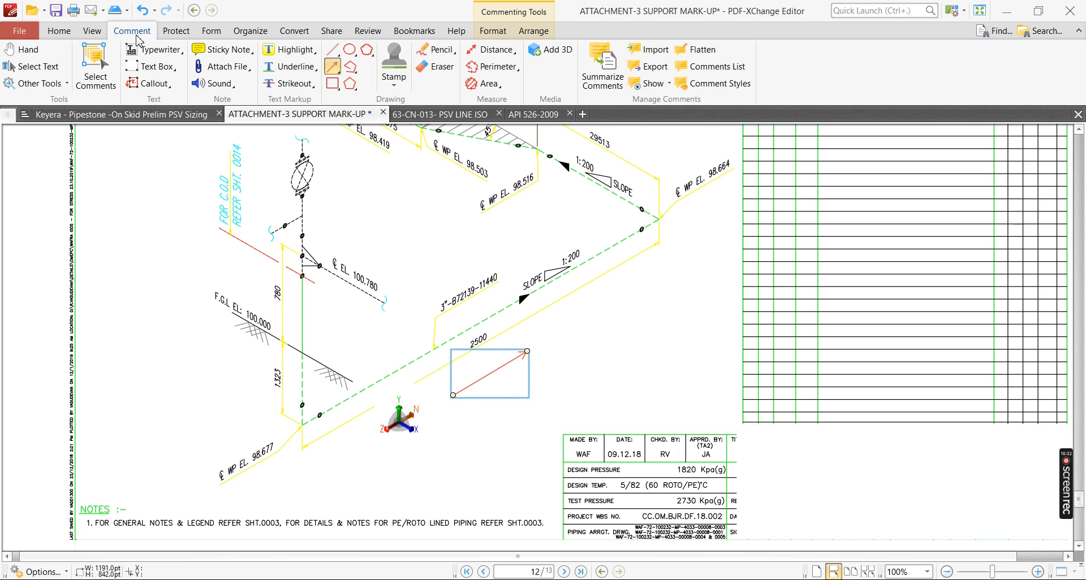
pyautogui.click(367, 49)
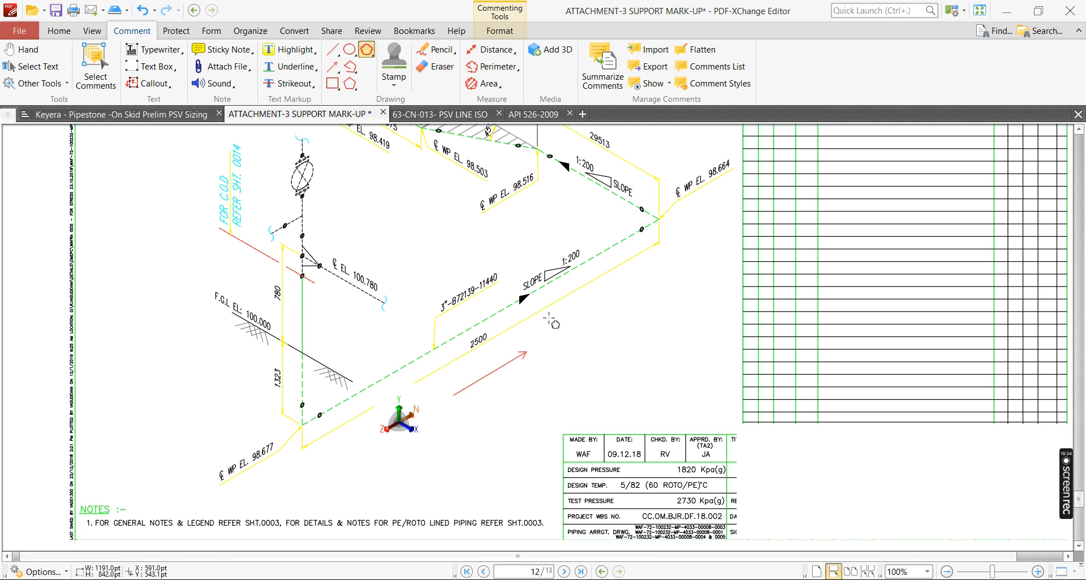
pyautogui.click(515, 292)
pyautogui.click(596, 258)
pyautogui.click(590, 237)
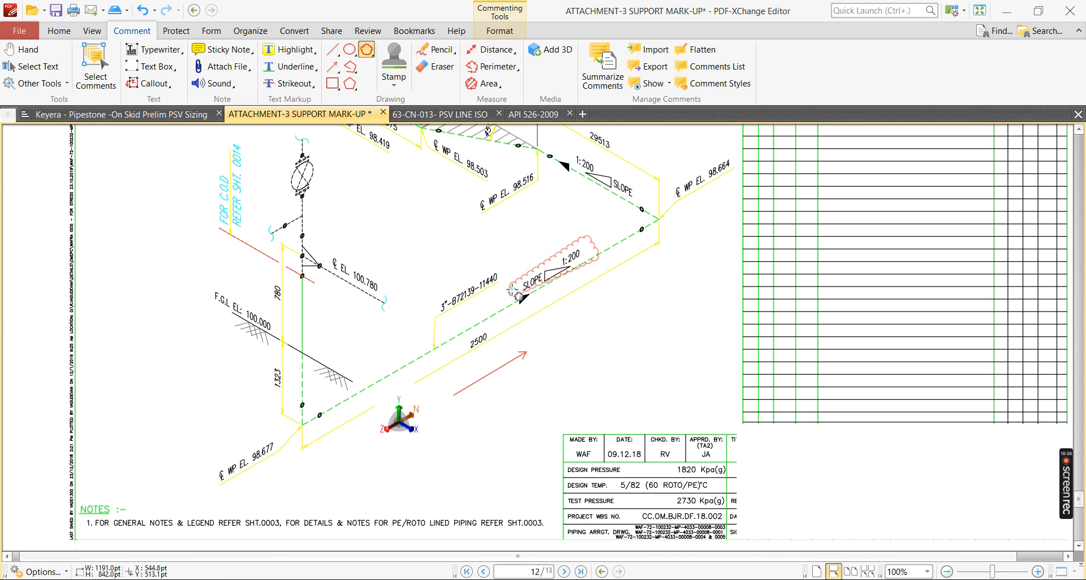
pyautogui.click(513, 290)
pyautogui.keyDown('ctrl'); pyautogui.scroll(2, 543, 282); pyautogui.keyUp('ctrl')
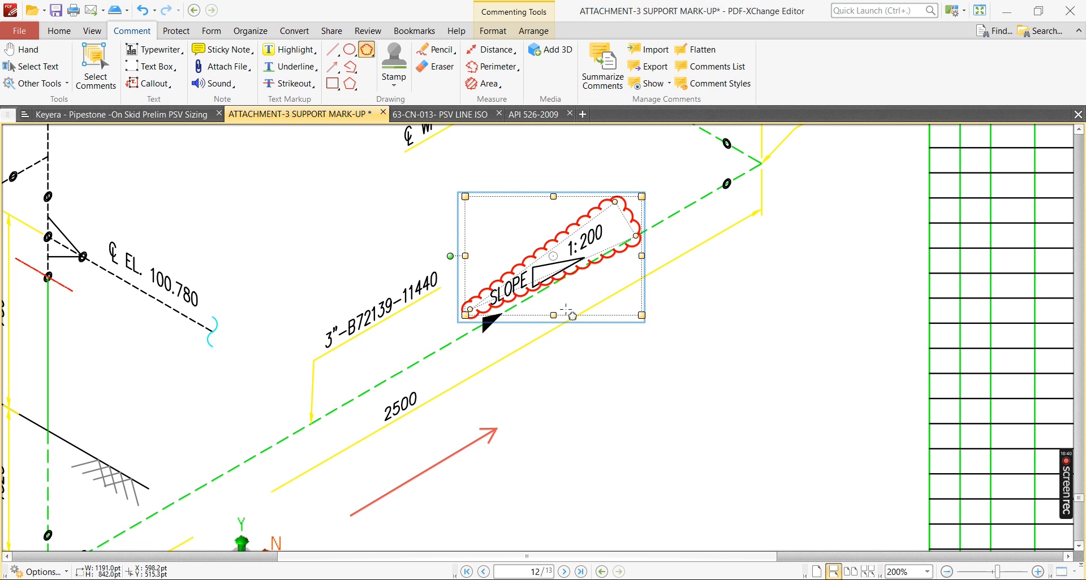
pyautogui.press('Escape')
pyautogui.keyDown('ctrl'); pyautogui.scroll(-2, 643, 383); pyautogui.keyUp('ctrl')
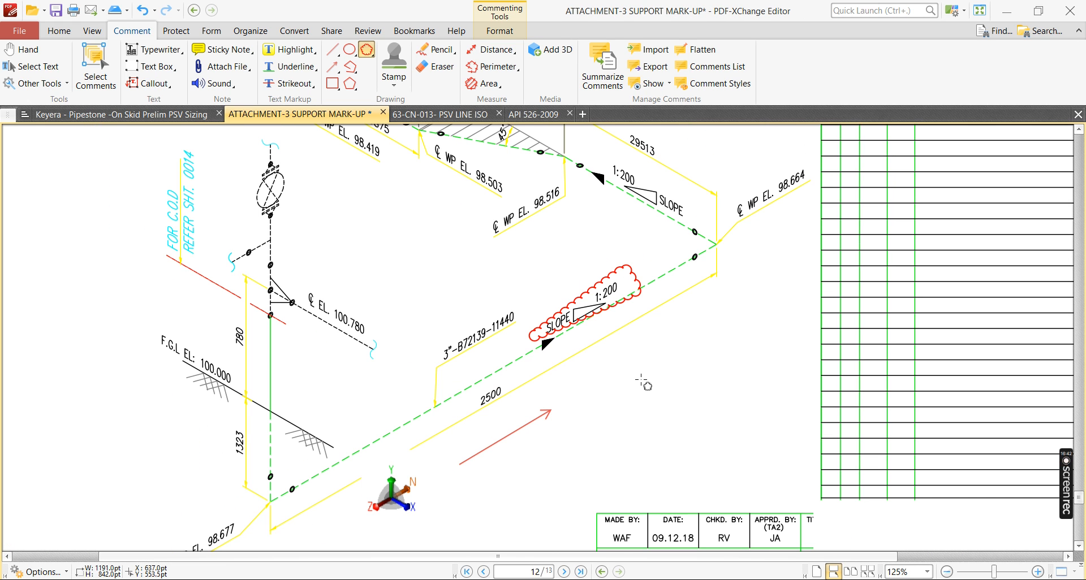
pyautogui.click(619, 374)
pyautogui.press('Escape')
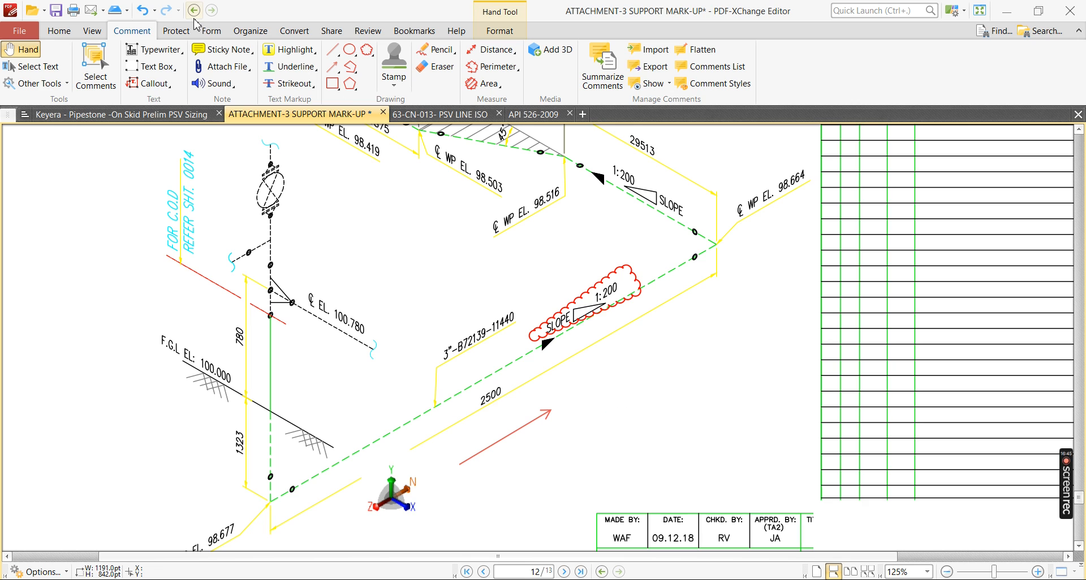
# - Sketch a short vertical line beneath the slope cloud with two lines of different inclination rising from its lower end
pyautogui.click(333, 51)
pyautogui.moveTo(625, 357); pyautogui.dragTo(626, 417)
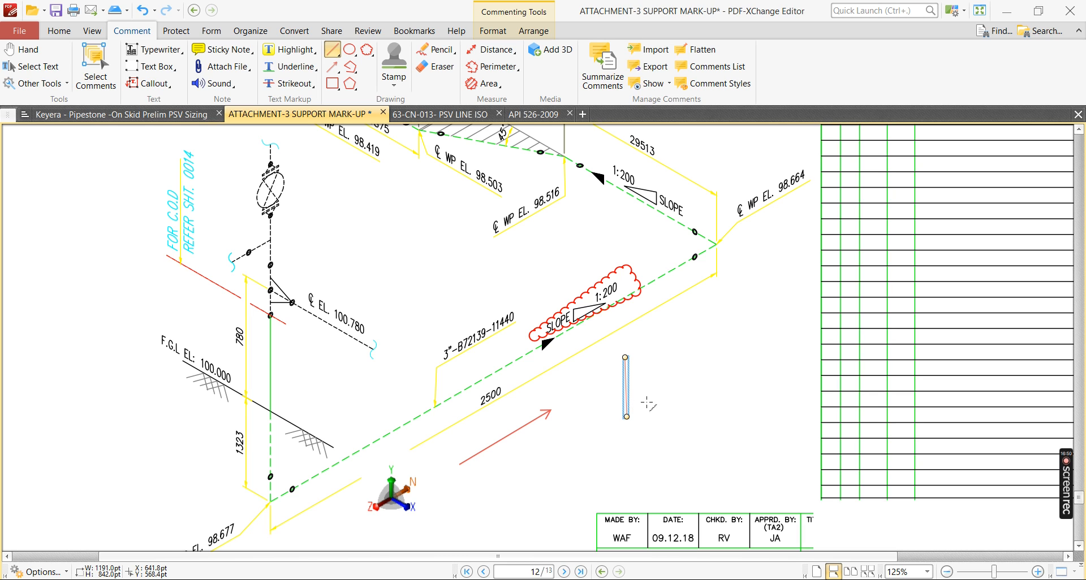
pyautogui.moveTo(634, 417); pyautogui.dragTo(765, 374)
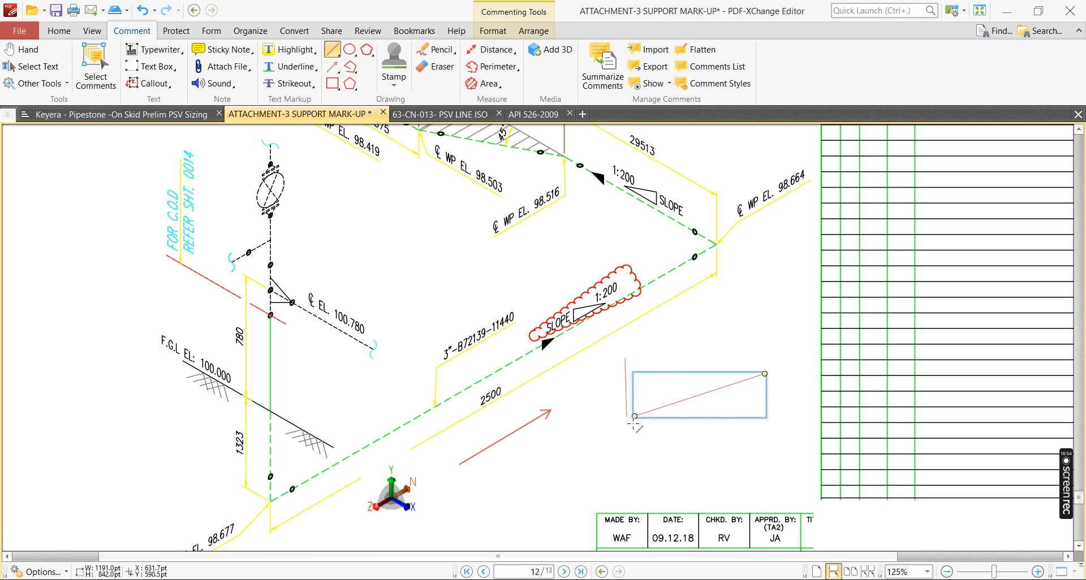
pyautogui.press('Left')
pyautogui.press('Left')
pyautogui.press('Left')
pyautogui.press('Left')
pyautogui.press('Left')
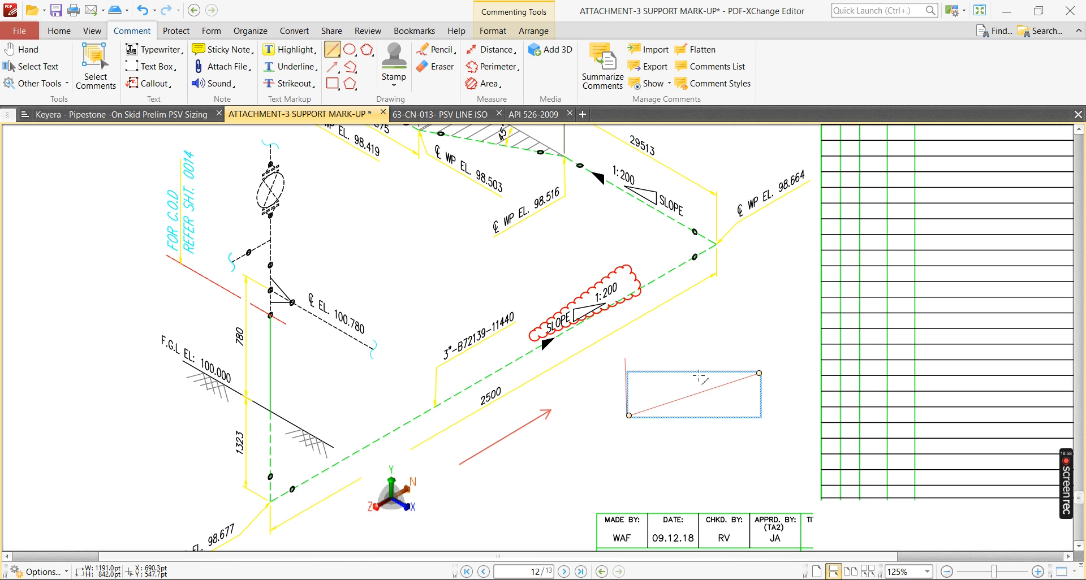
pyautogui.moveTo(634, 402); pyautogui.dragTo(691, 385)
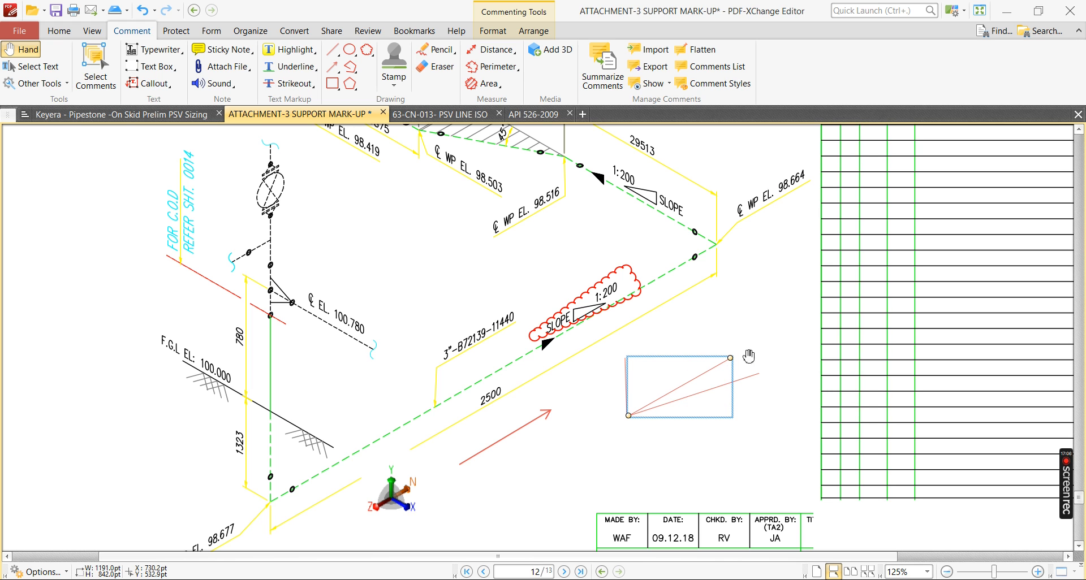
# - Shorten the shallower sketch line, copy the vertical line to the far end and trim the copy to span both sloped lines
pyautogui.keyDown('ctrl'); pyautogui.scroll(3, 730, 365); pyautogui.keyUp('ctrl')
pyautogui.click(735, 383)
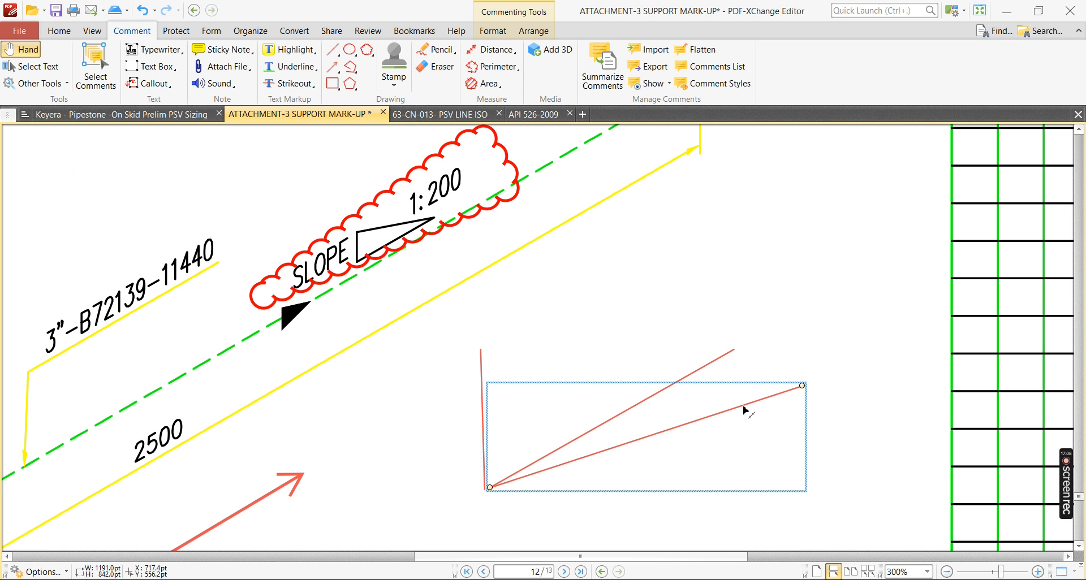
pyautogui.moveTo(803, 387); pyautogui.dragTo(729, 411)
pyautogui.click(485, 394)
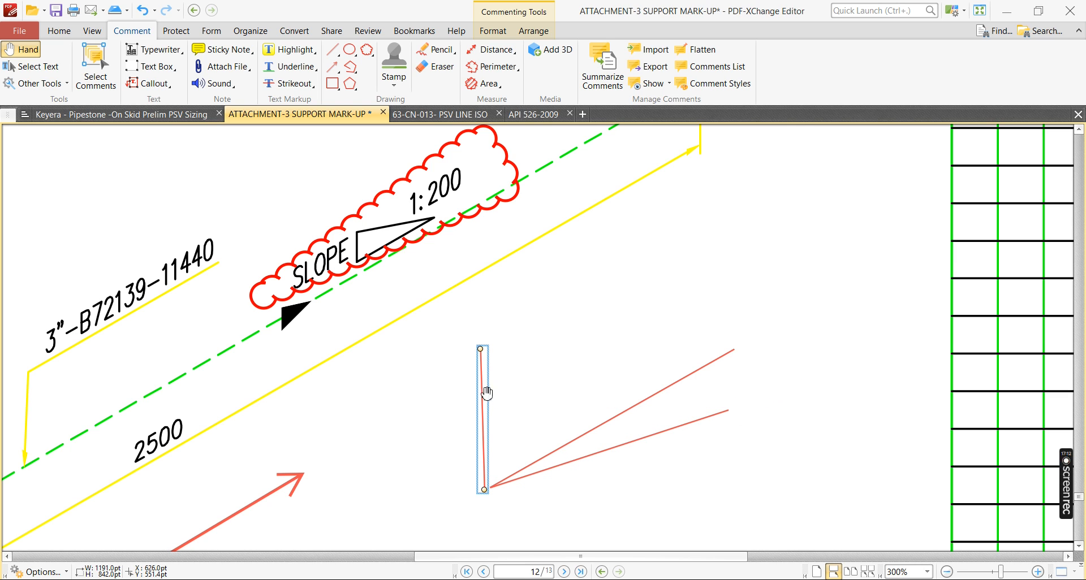
pyautogui.moveTo(485, 393); pyautogui.dragTo(742, 400)
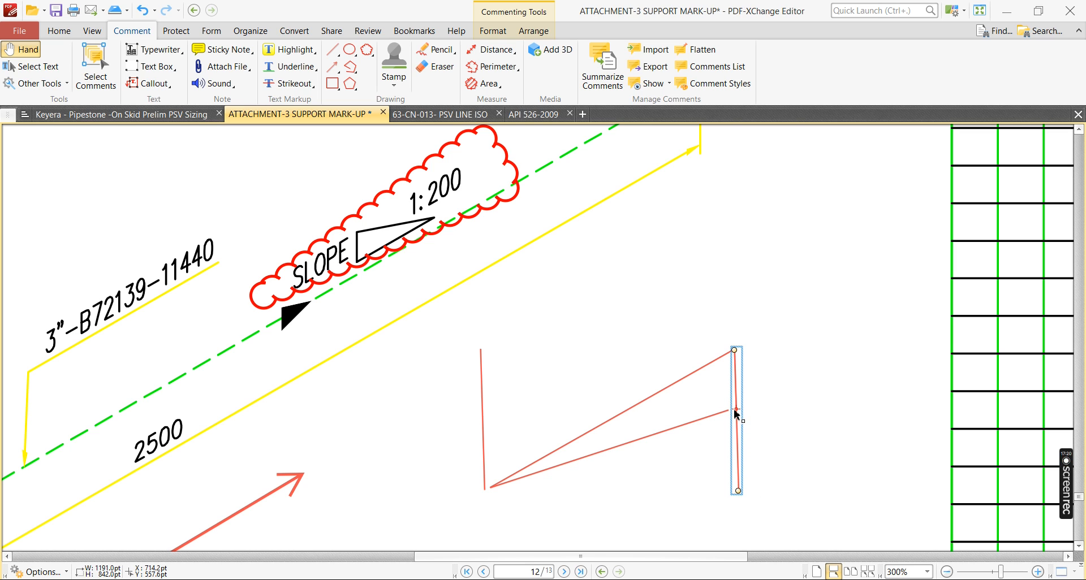
pyautogui.moveTo(735, 413); pyautogui.dragTo(736, 409)
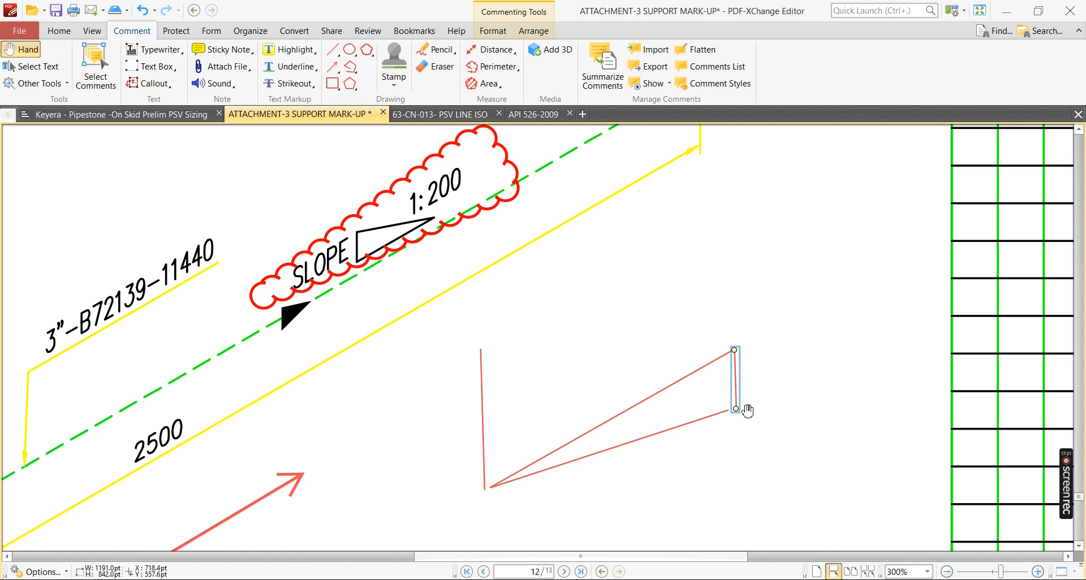
# - Move the shallower line up to meet the steeper line's upper end, and move the long vertical line to its lower end
pyautogui.click(668, 433)
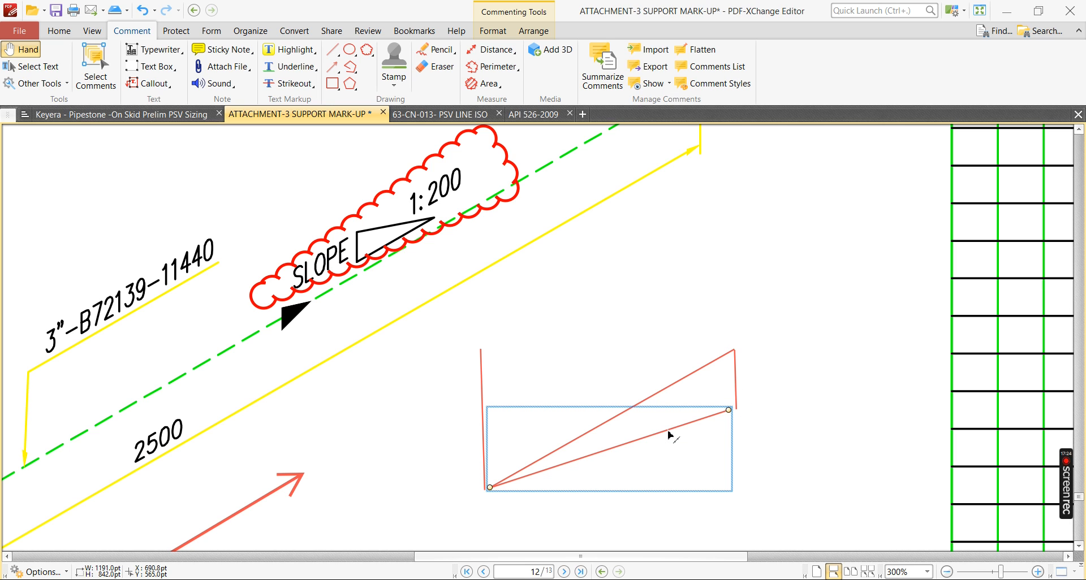
pyautogui.moveTo(668, 434); pyautogui.dragTo(650, 479)
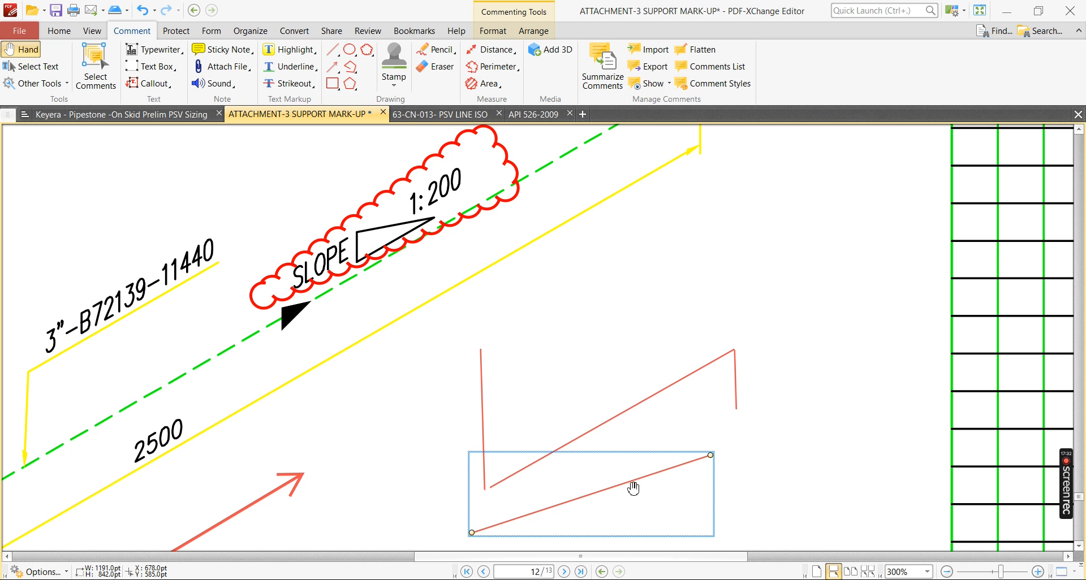
pyautogui.moveTo(622, 489); pyautogui.dragTo(643, 382)
pyautogui.moveTo(483, 413); pyautogui.dragTo(495, 354)
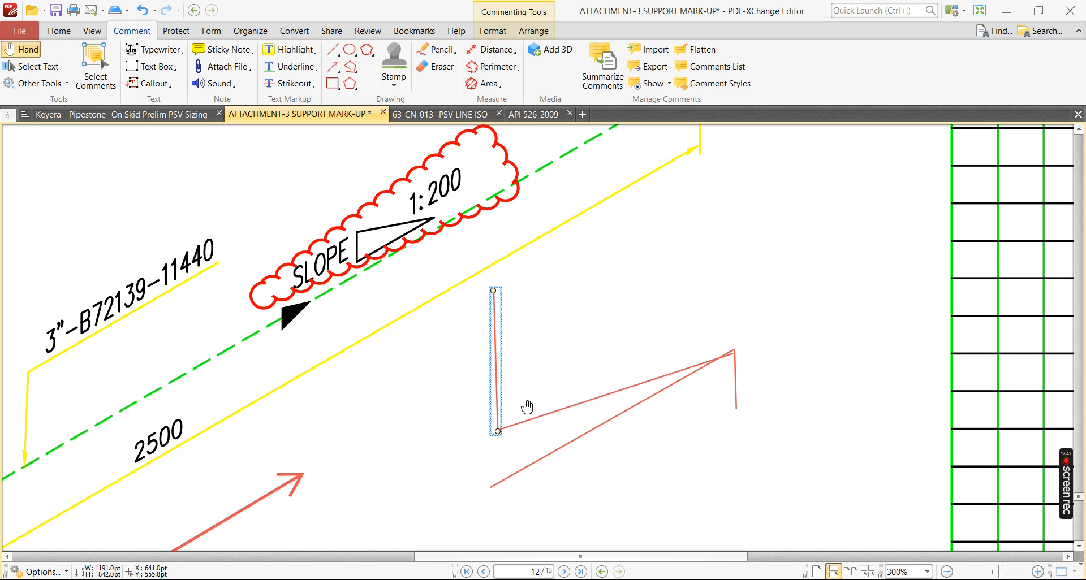
# - Extend the long vertical sketch line to the steeper line's lower end and delete the short vertical line at the far end
pyautogui.moveTo(497, 431); pyautogui.dragTo(491, 488)
pyautogui.click(774, 408)
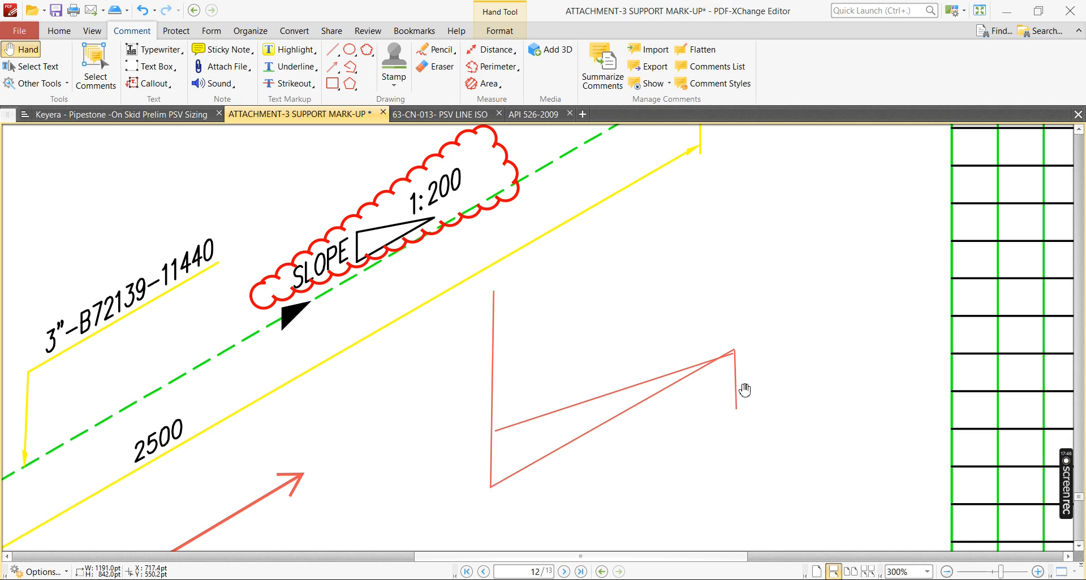
pyautogui.click(692, 376)
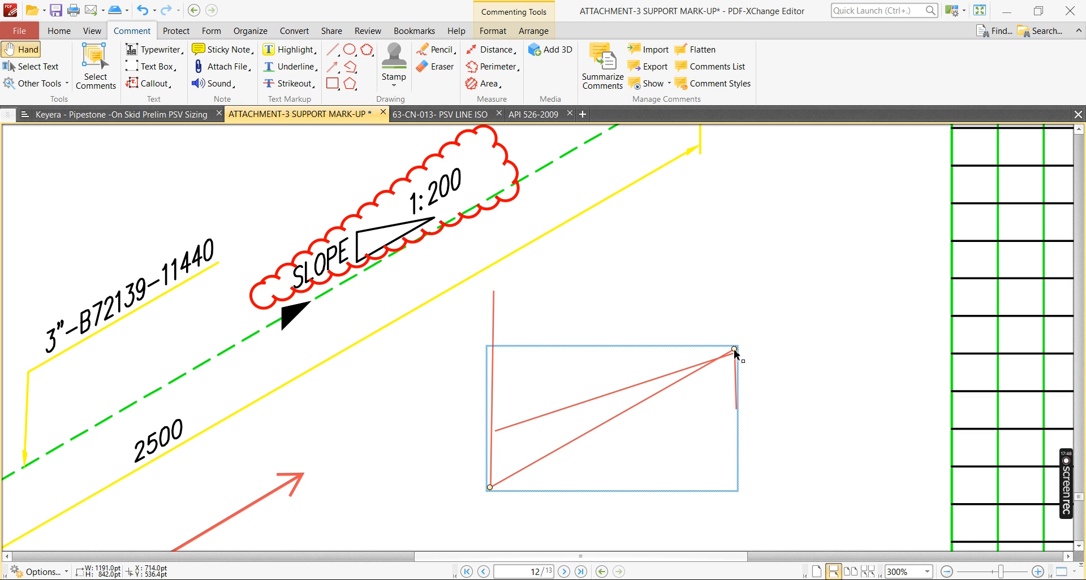
pyautogui.click(737, 393)
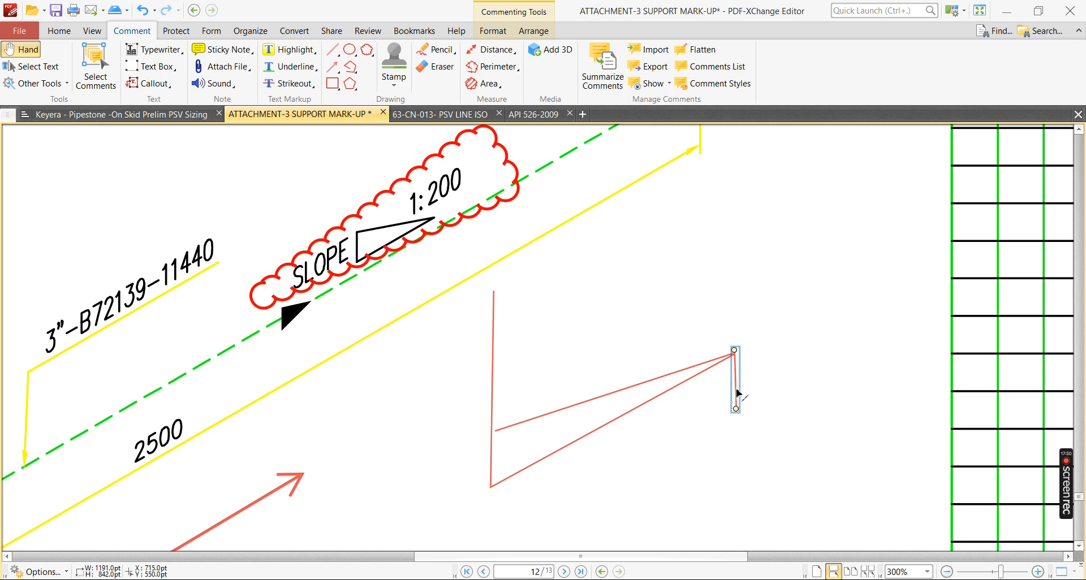
pyautogui.press('Delete')
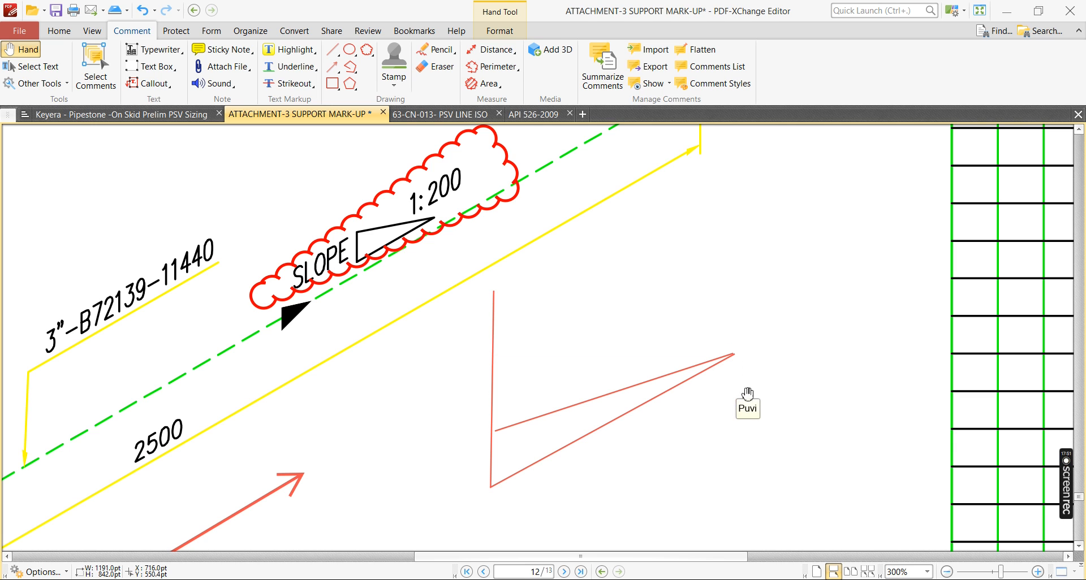
# - Move the shallower sketch line's lower end onto the long vertical line
pyautogui.click(496, 431)
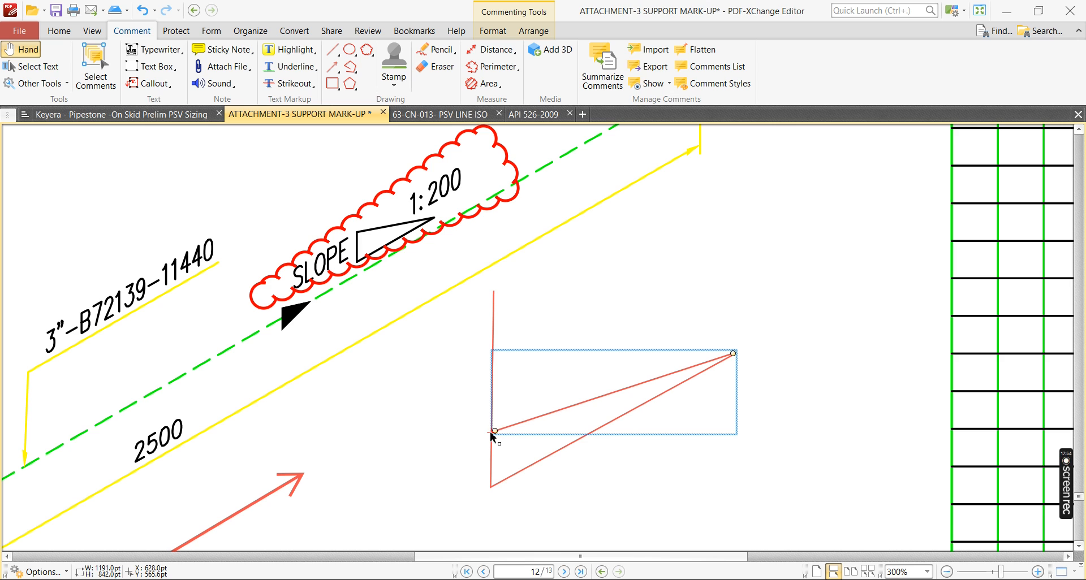
pyautogui.click(569, 406)
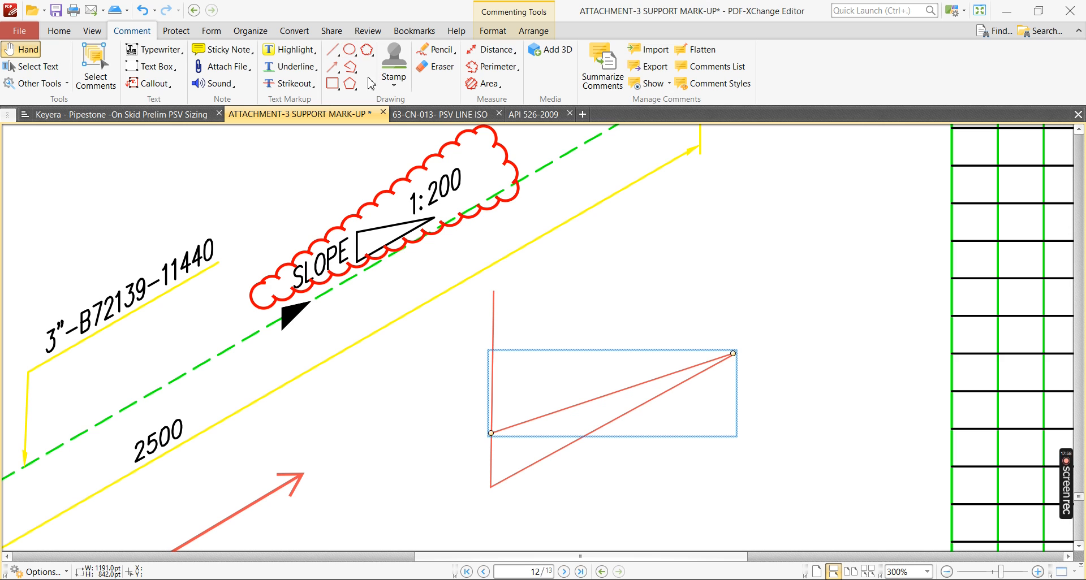
pyautogui.click(500, 479)
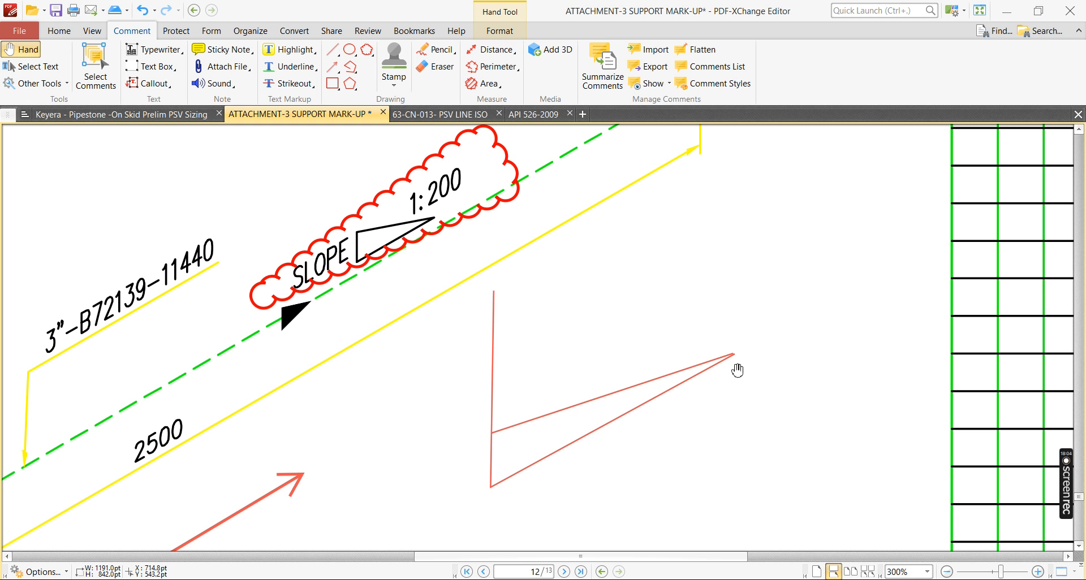
# - Switch to Calculator and subtract the 2500 run's end elevation 98.664 from its start elevation 98.677
pyautogui.keyDown('ctrl'); pyautogui.scroll(-3, 738, 370); pyautogui.keyUp('ctrl')
pyautogui.keyDown('ctrl'); pyautogui.scroll(2, 572, 392); pyautogui.keyUp('ctrl')
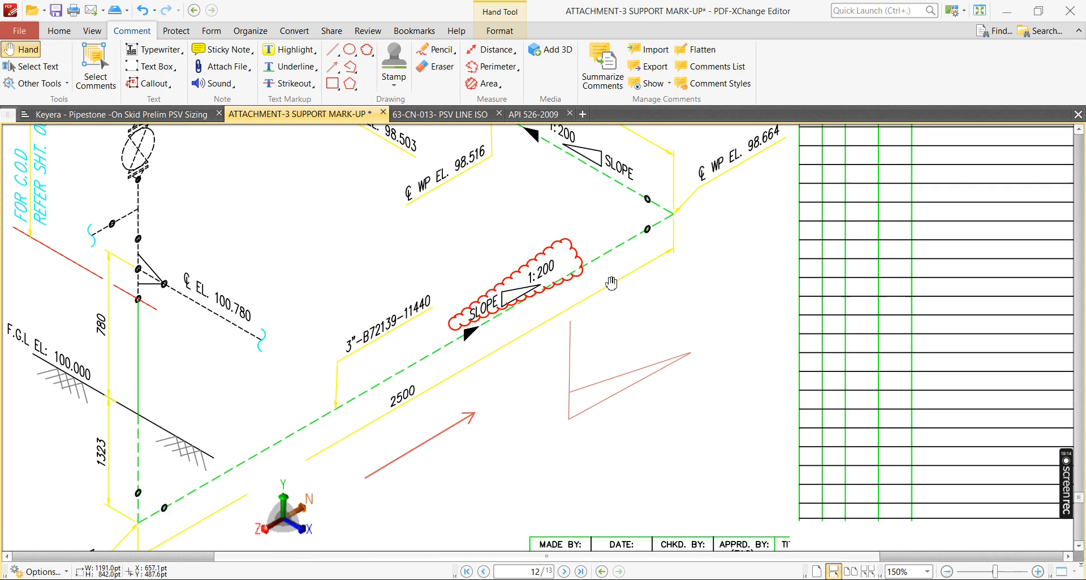
pyautogui.keyDown('ctrl'); pyautogui.scroll(-1, 612, 284); pyautogui.keyUp('ctrl')
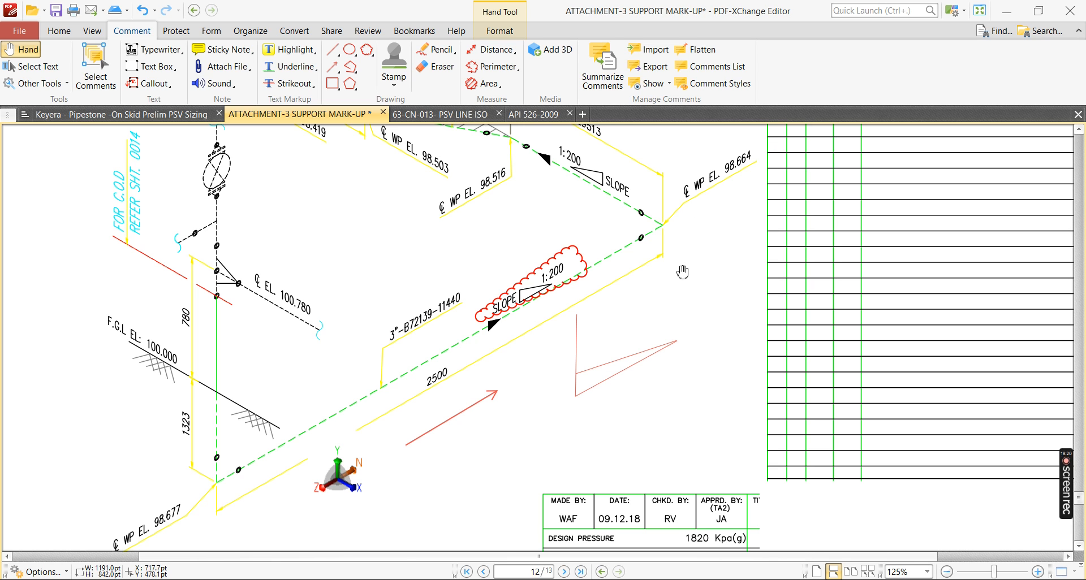
pyautogui.scroll(-1, 663, 321)
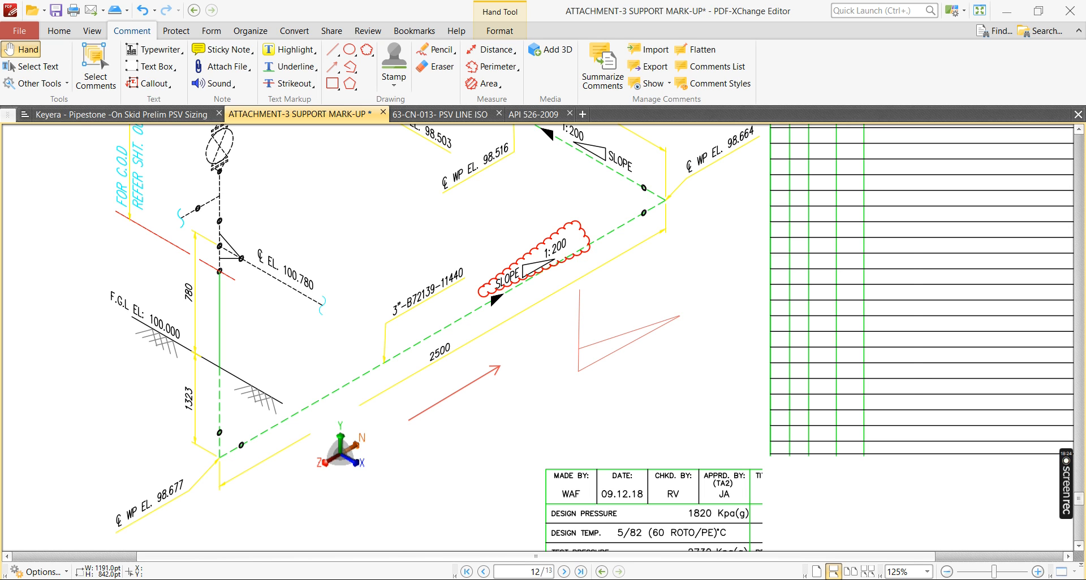
pyautogui.hotkey('alt', 'Tab')
pyautogui.write('98.677 - ')
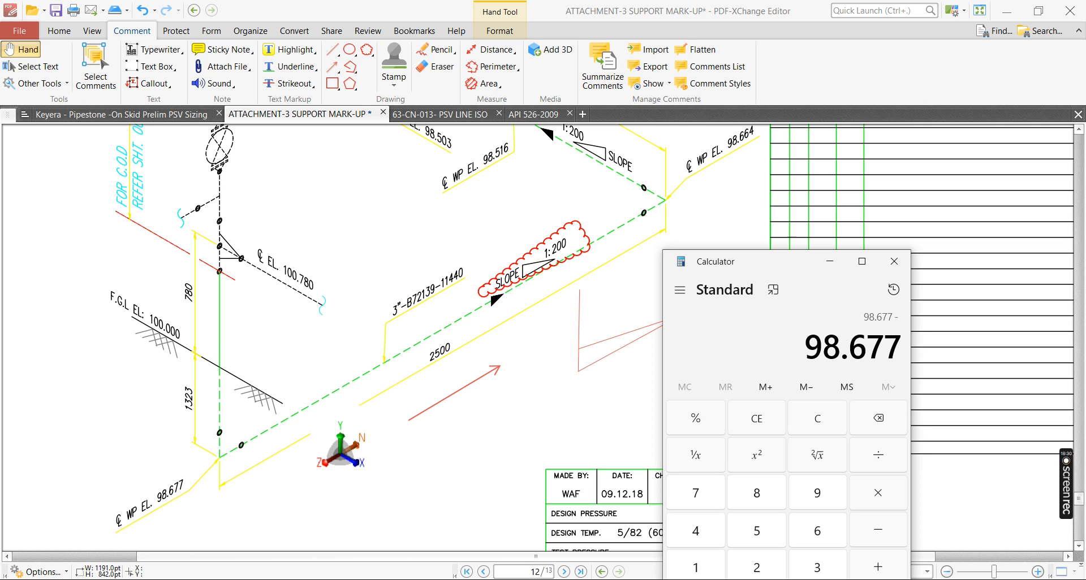
pyautogui.write('98.6')
pyautogui.write('64')
pyautogui.press('Return')
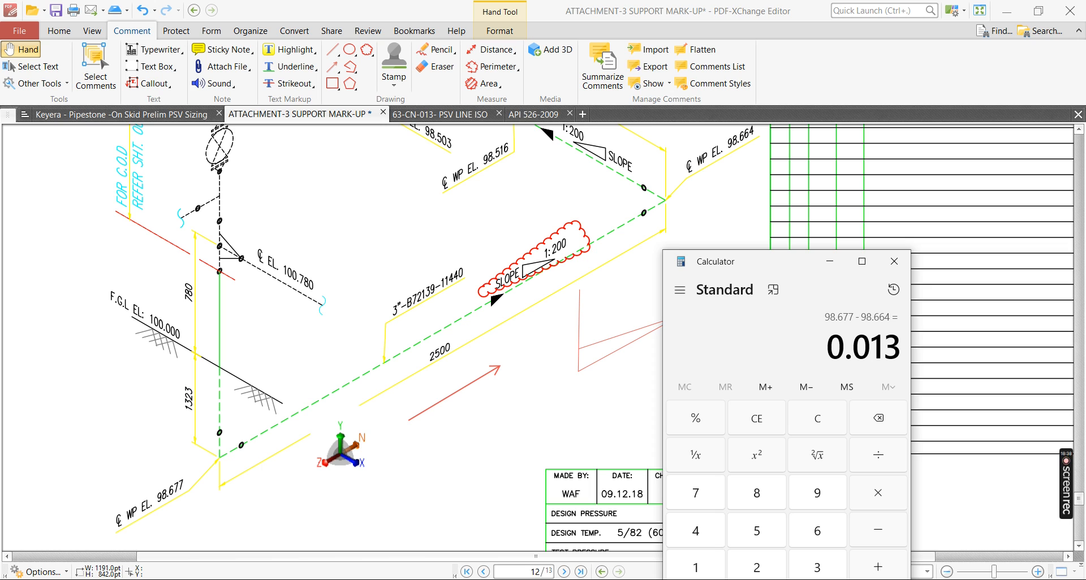
pyautogui.press('Escape')
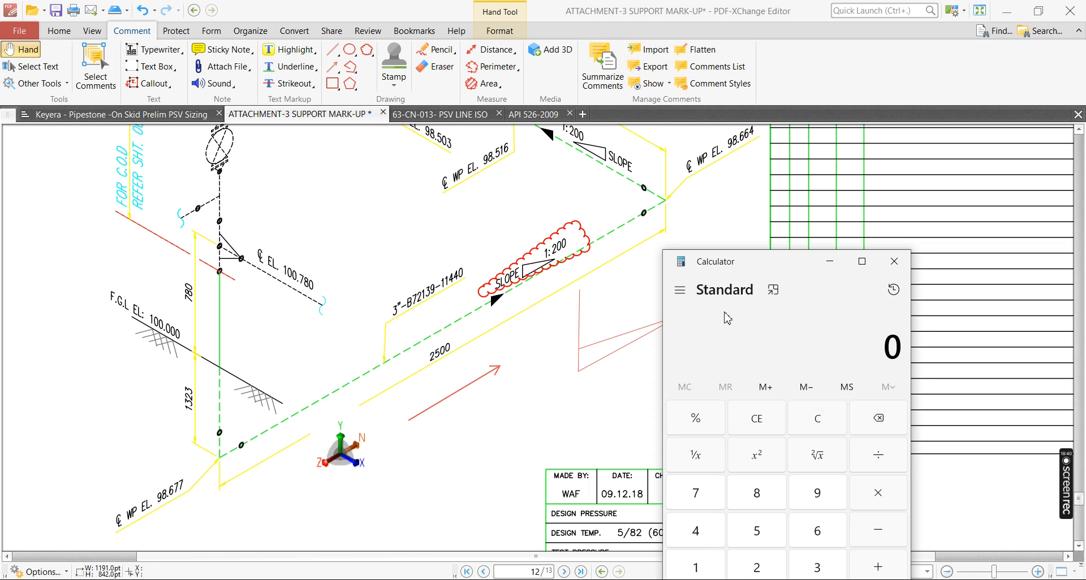
# - Calculate the 2500 run's drop at the 1:200 slope by dividing 2500 by 200
pyautogui.write('2500')
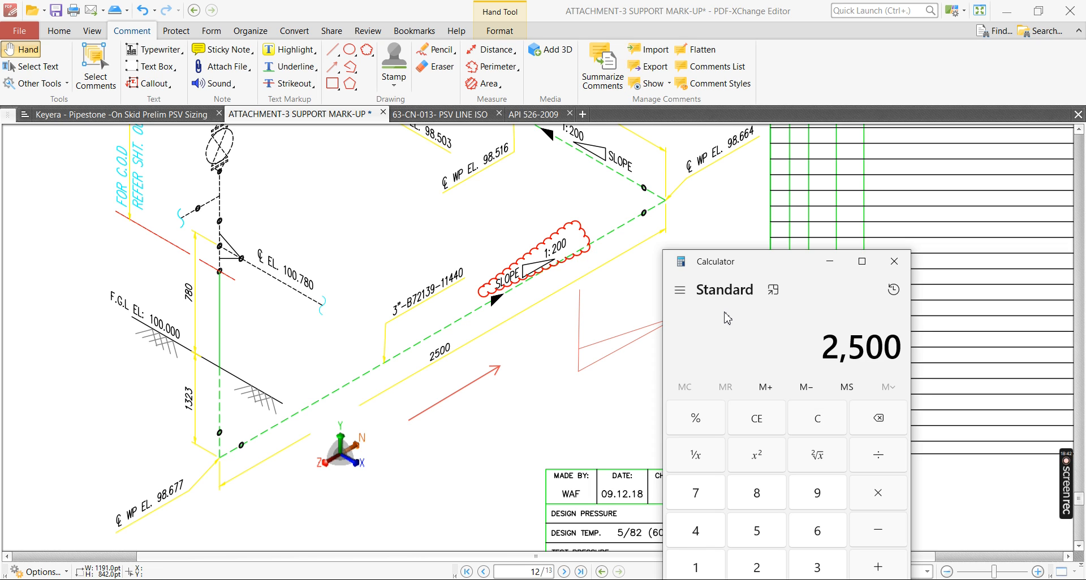
pyautogui.write('/200')
pyautogui.press('Return')
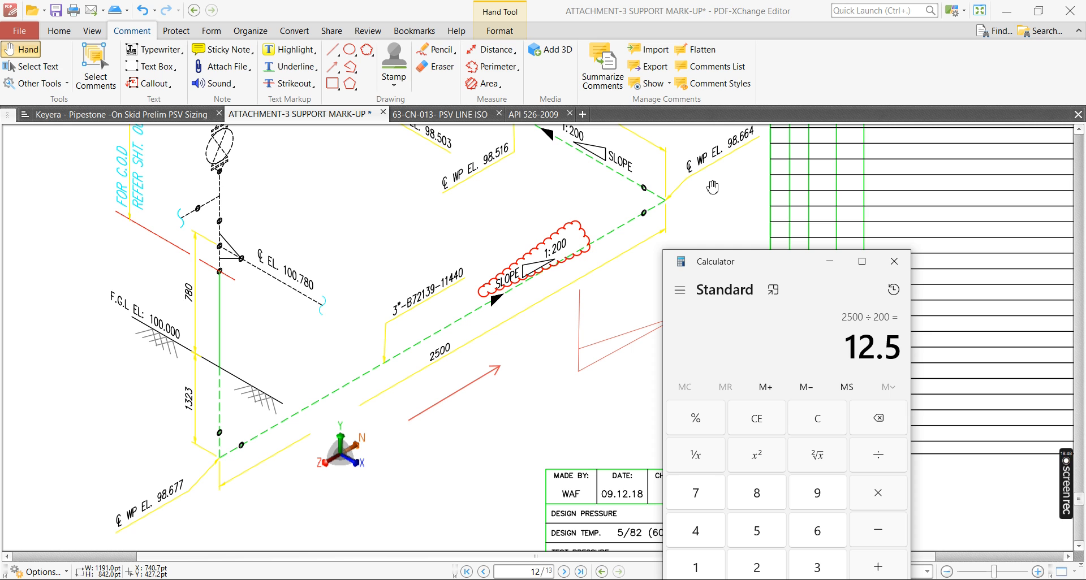
pyautogui.press('Escape')
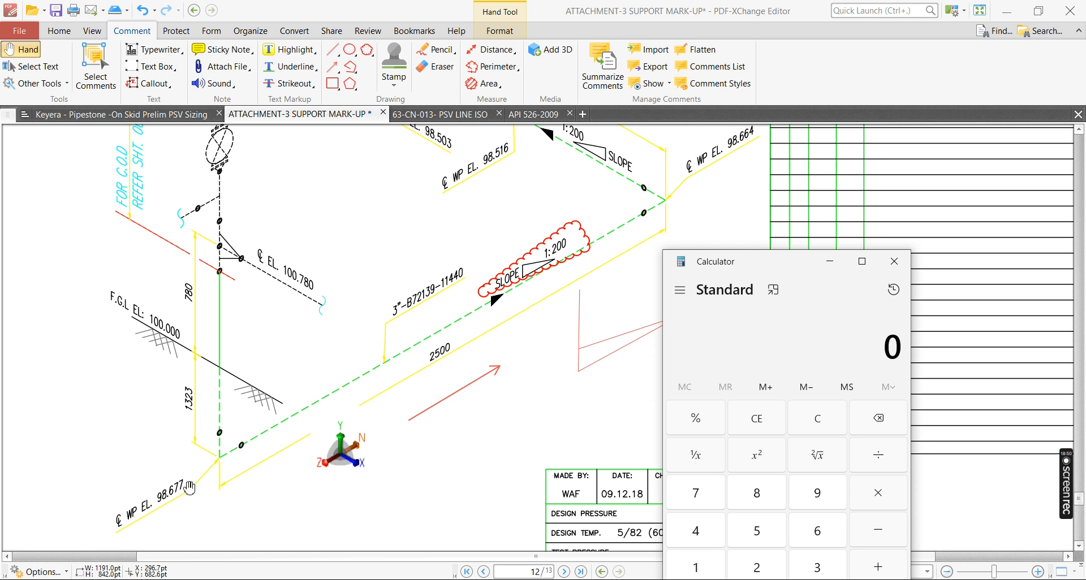
pyautogui.keyDown('ctrl'); pyautogui.scroll(2, 460, 363); pyautogui.keyUp('ctrl')
pyautogui.keyDown('ctrl'); pyautogui.scroll(-2, 460, 363); pyautogui.keyUp('ctrl')
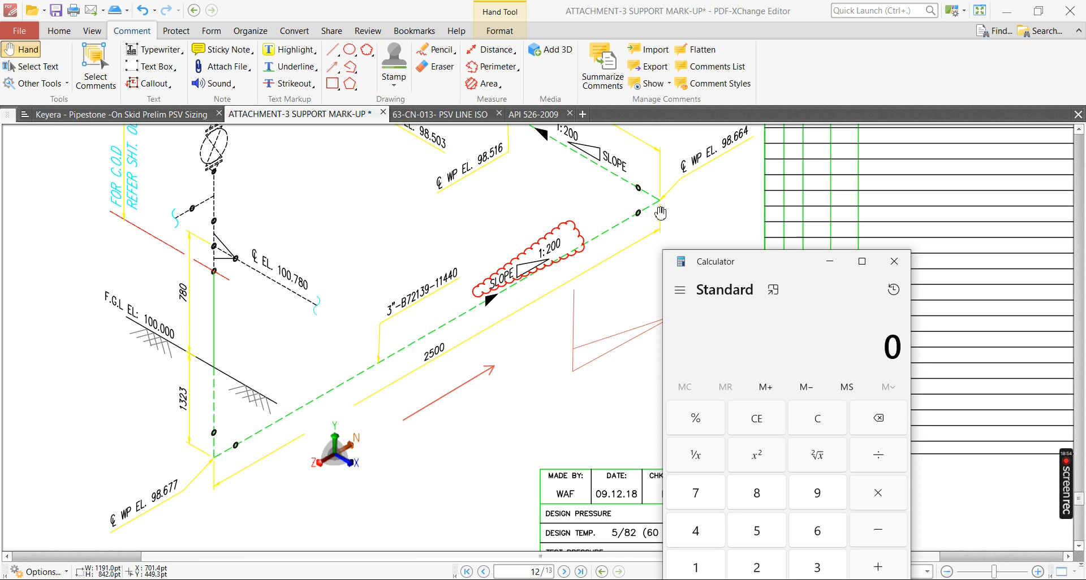
pyautogui.write('2500')
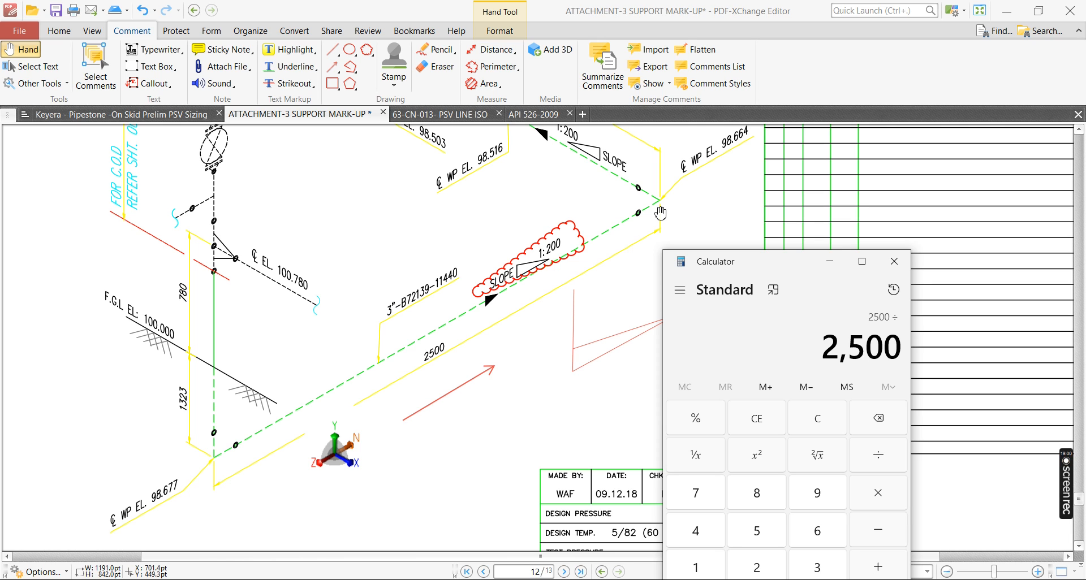
pyautogui.write('200')
pyautogui.press('Return')
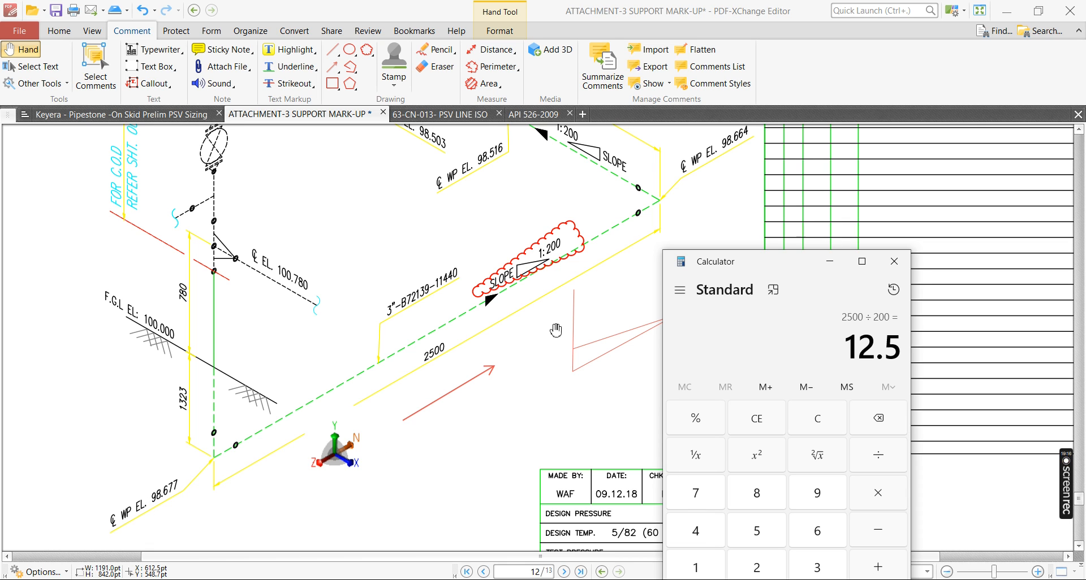
pyautogui.click(556, 382)
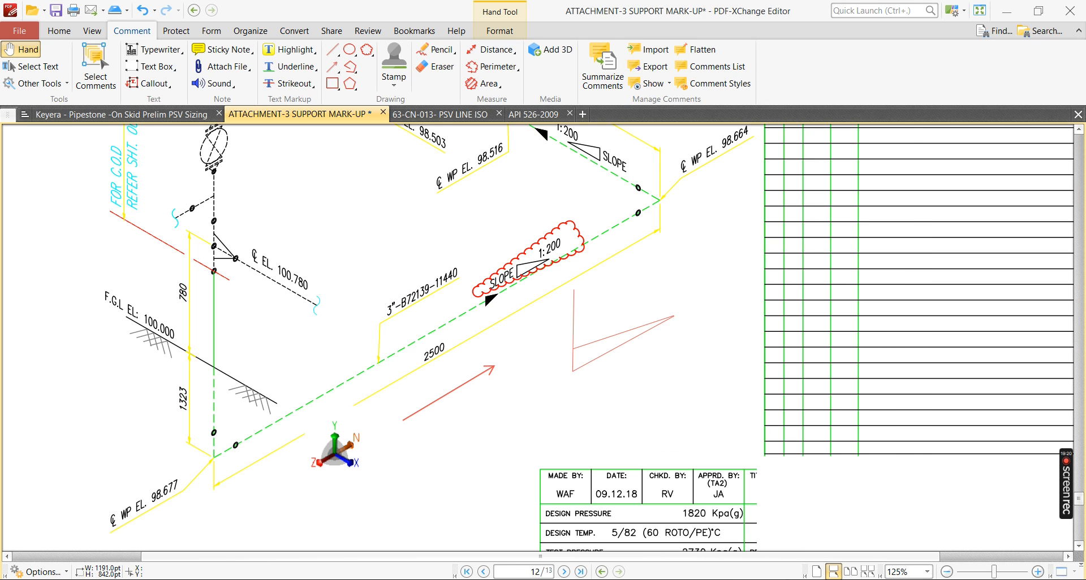
pyautogui.click(749, 531)
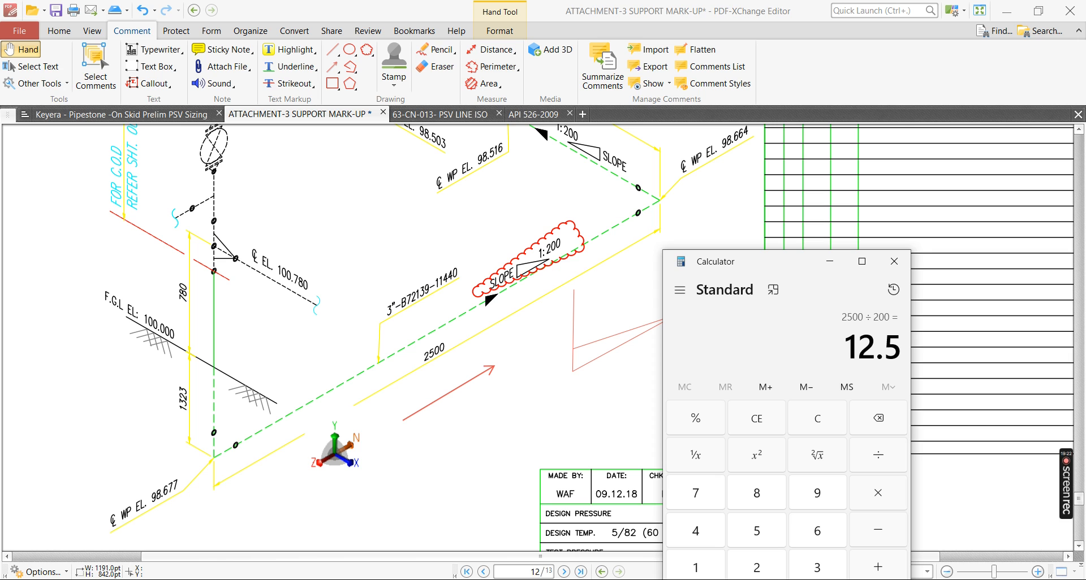
# - Switch to CAESAR II, add a long-radius bend at node 4810 and create the next element from 4810 to 4830
pyautogui.moveTo(571, 577)
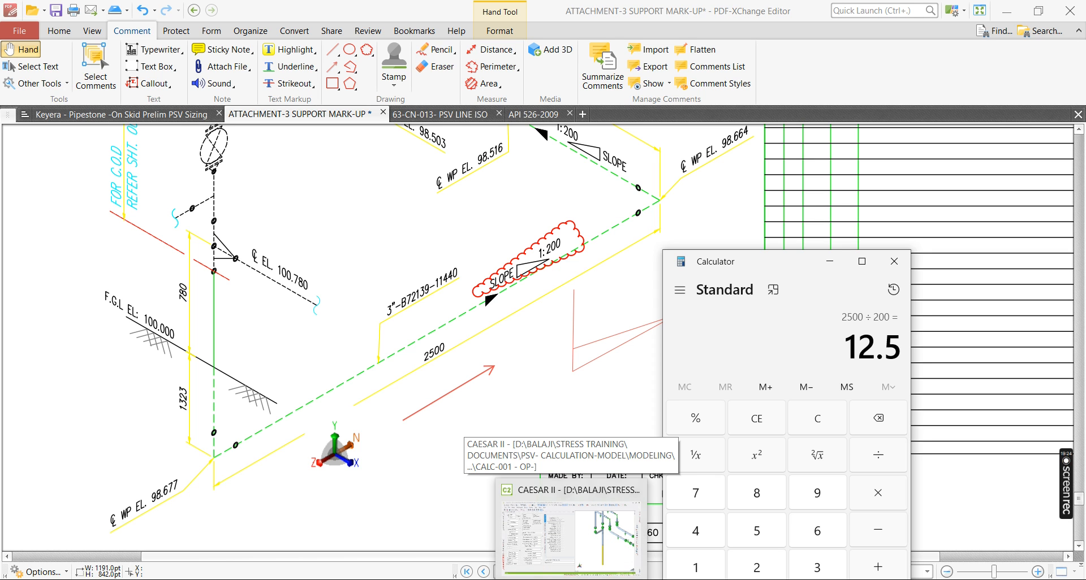
pyautogui.click(571, 534)
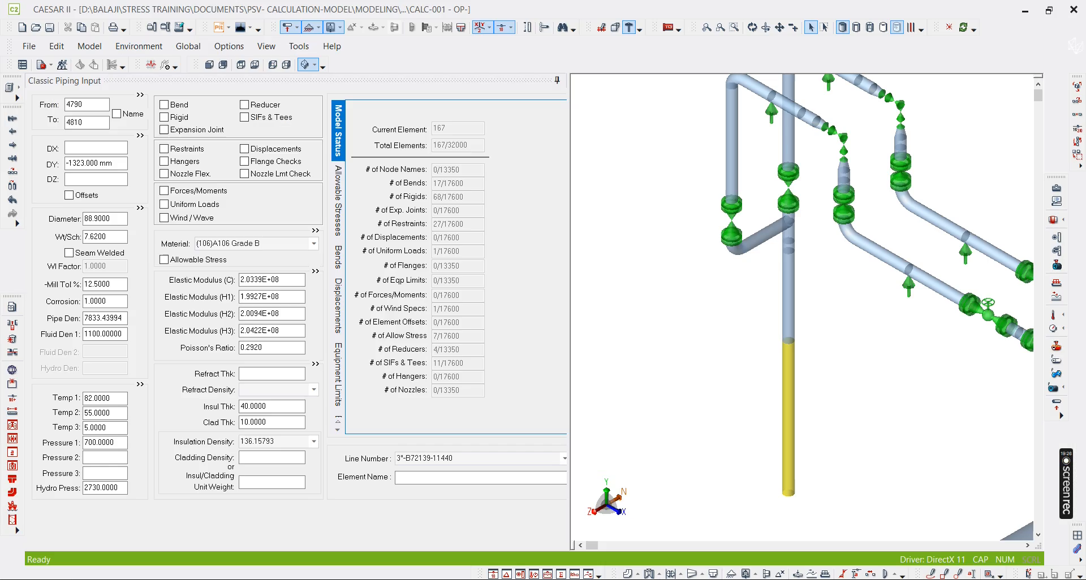
pyautogui.moveTo(693, 384); pyautogui.dragTo(654, 303, button='middle')
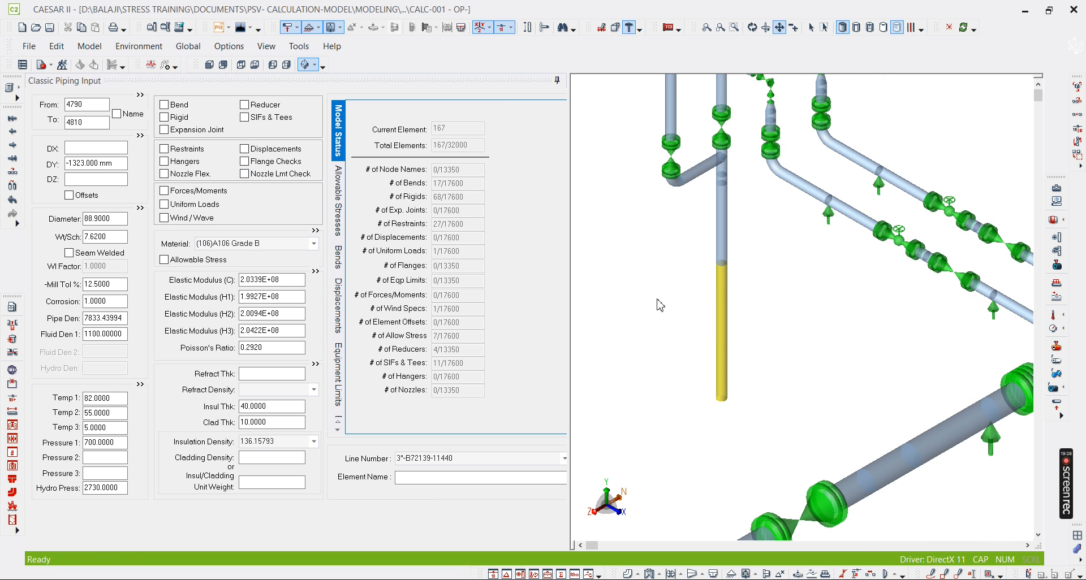
pyautogui.press('space')
pyautogui.click(92, 121)
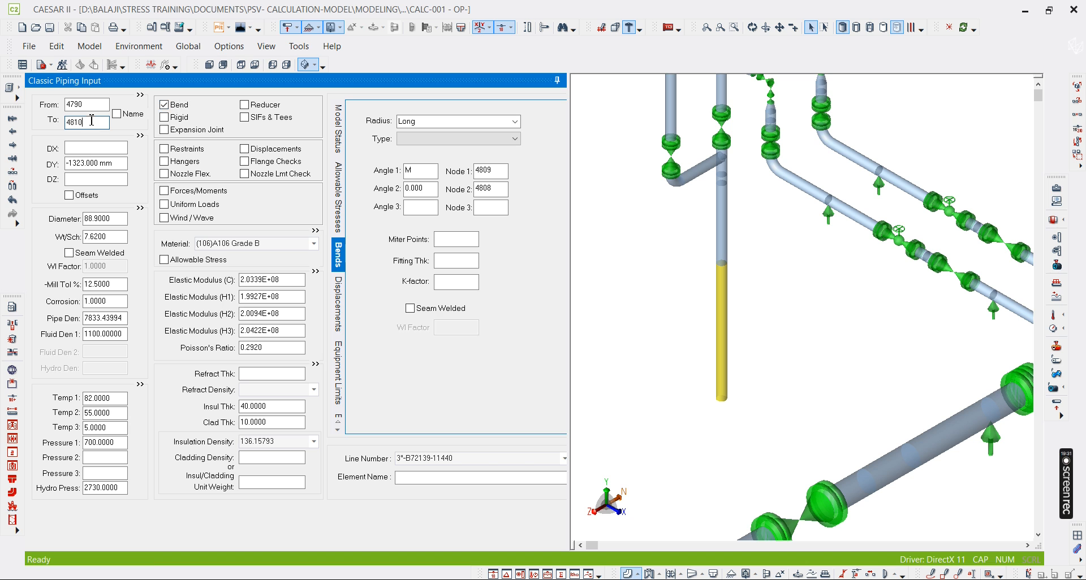
pyautogui.press('pagedown')
# - Set the DZ length of element 4810 to 4830 to -2500 mm, following the direction on the isometric
pyautogui.click(93, 179)
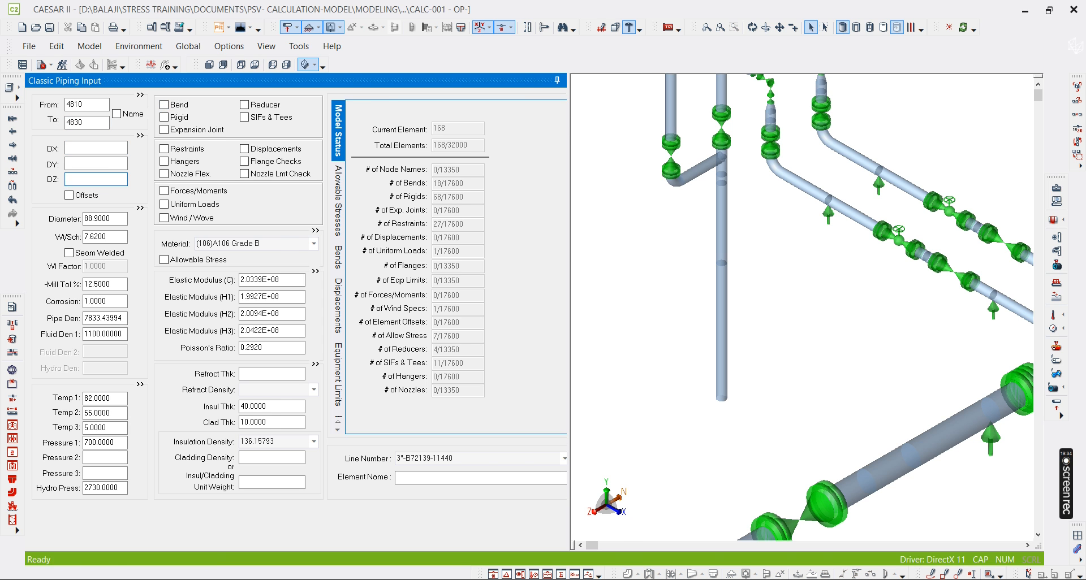
pyautogui.hotkey('alt', 'Tab')
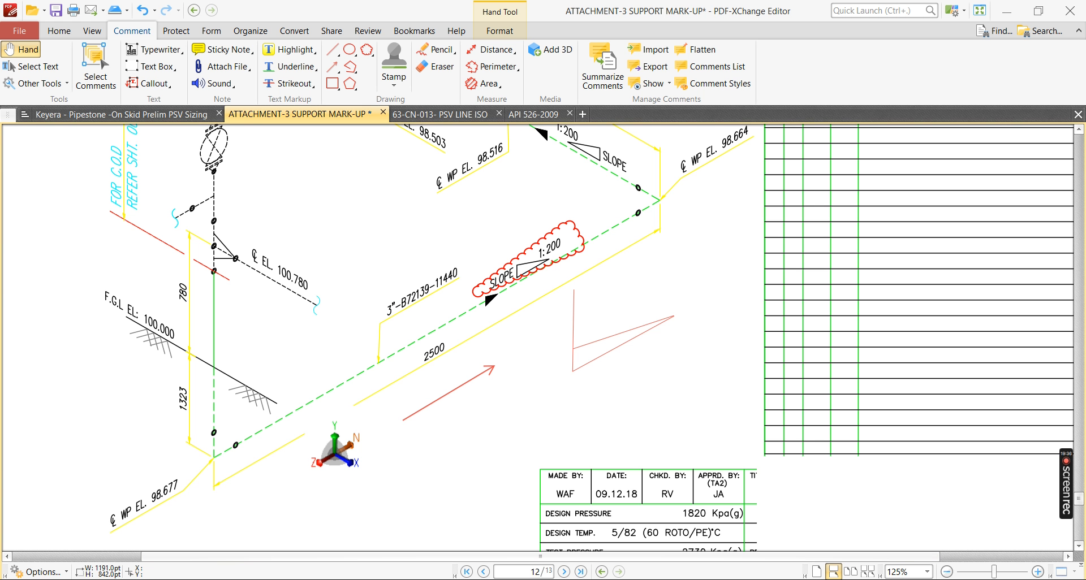
pyautogui.hotkey('alt', 'Tab')
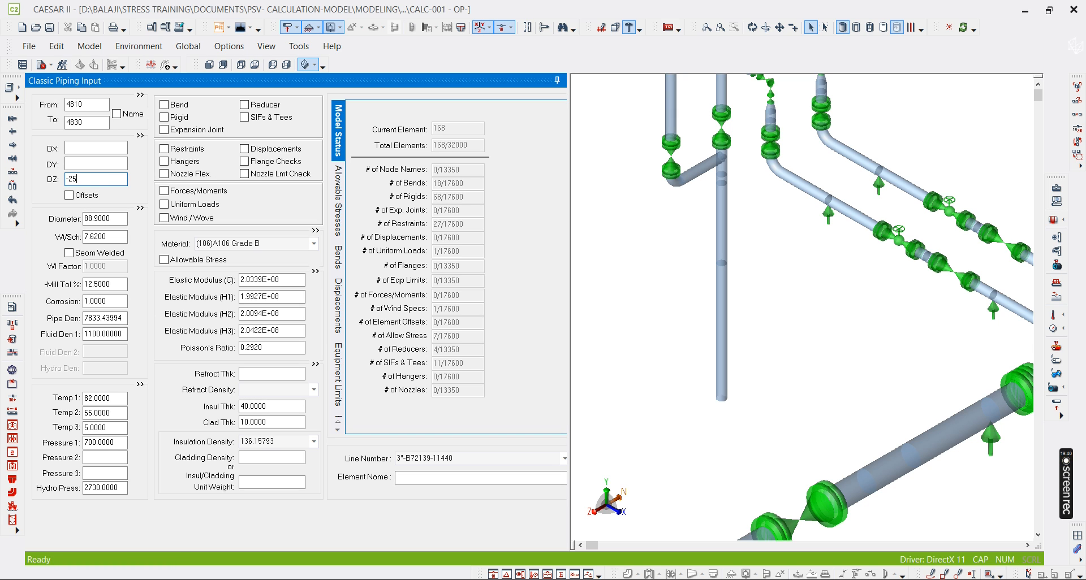
pyautogui.write('-2500')
pyautogui.press('Tab')
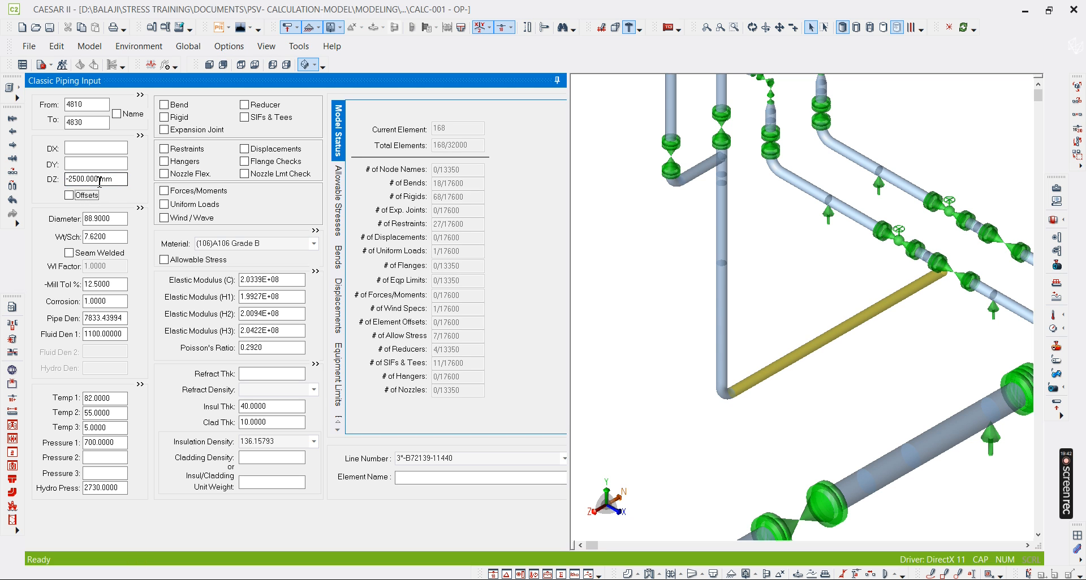
# - Open the DY value of element 4810 to 4830 for editing and switch to PDF-XChange Editor to consult the slope sketch
pyautogui.scroll(-5, 699, 306)
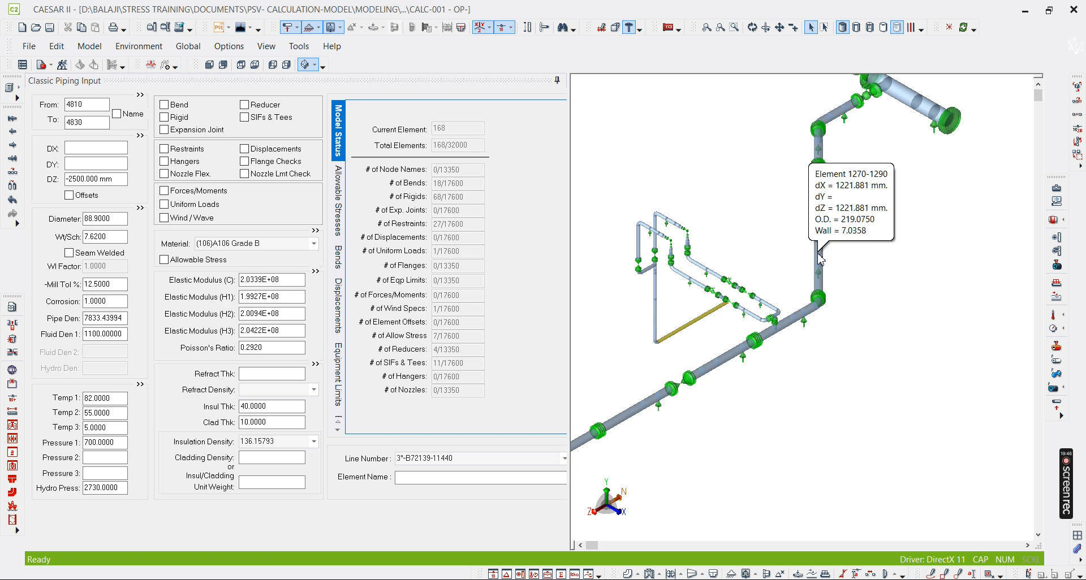
pyautogui.click(672, 334)
pyautogui.scroll(4, 674, 369)
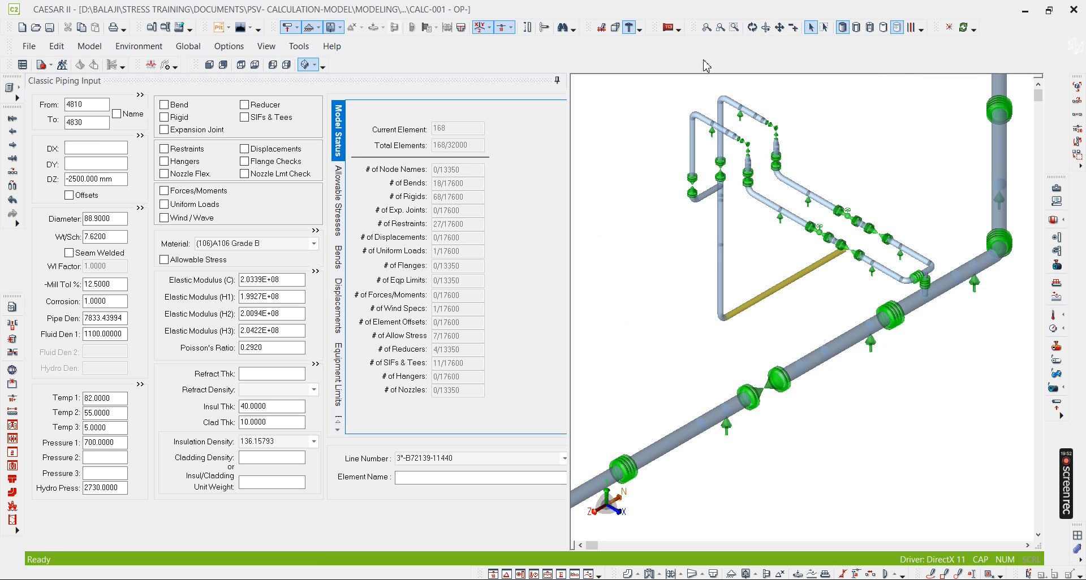
pyautogui.click(752, 28)
pyautogui.scroll(5, 761, 297)
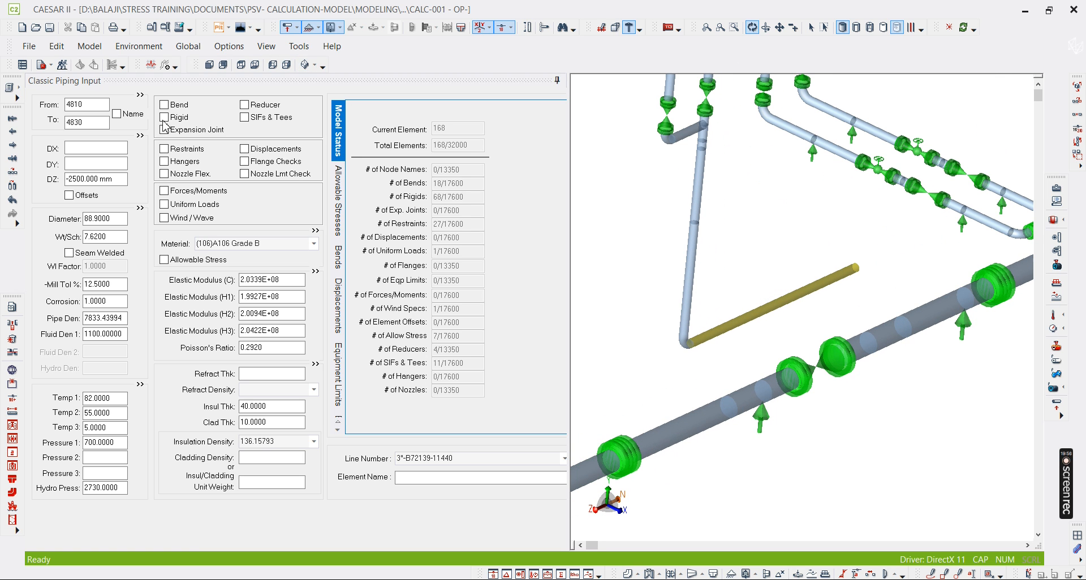
pyautogui.click(77, 168)
pyautogui.hotkey('alt', 'Tab')
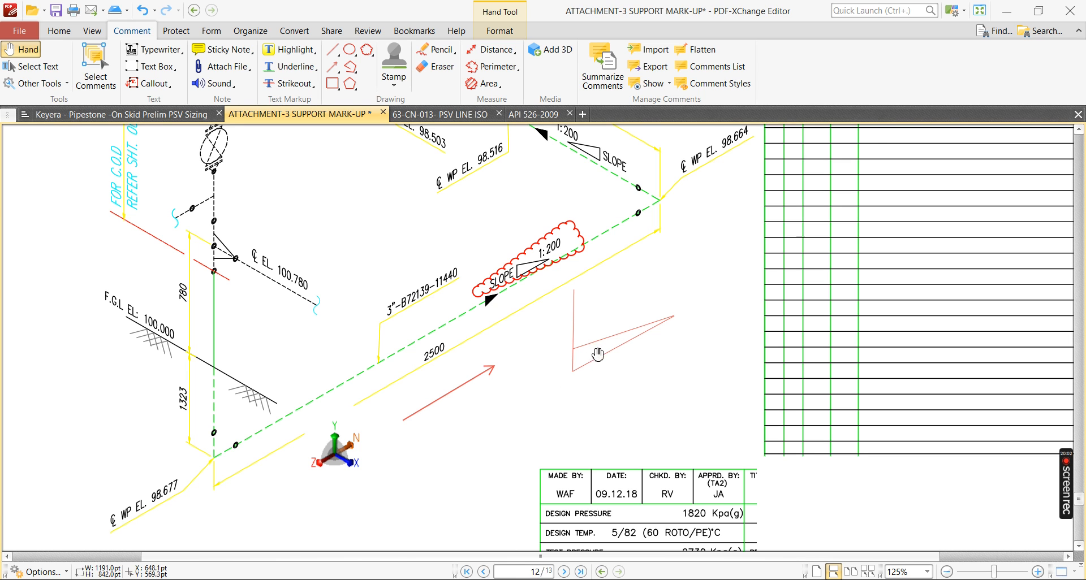
# - Consult the slope sketch, then switch to CAESAR II and set DY of element 4810–4830 to -13 mm
pyautogui.keyDown('ctrl'); pyautogui.scroll(3, 594, 354); pyautogui.keyUp('ctrl')
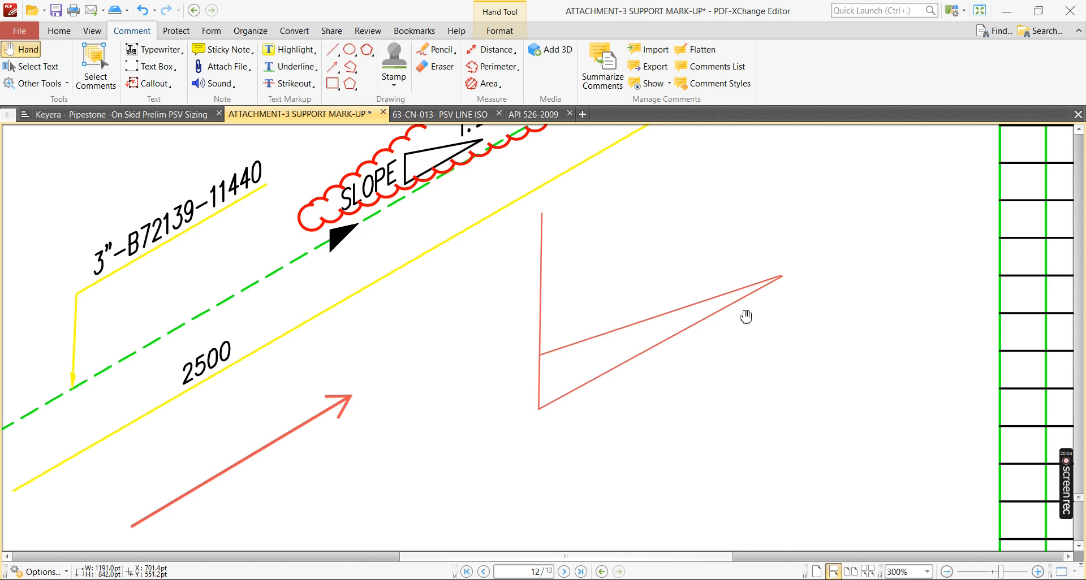
pyautogui.keyDown('ctrl'); pyautogui.scroll(-4, 713, 396); pyautogui.keyUp('ctrl')
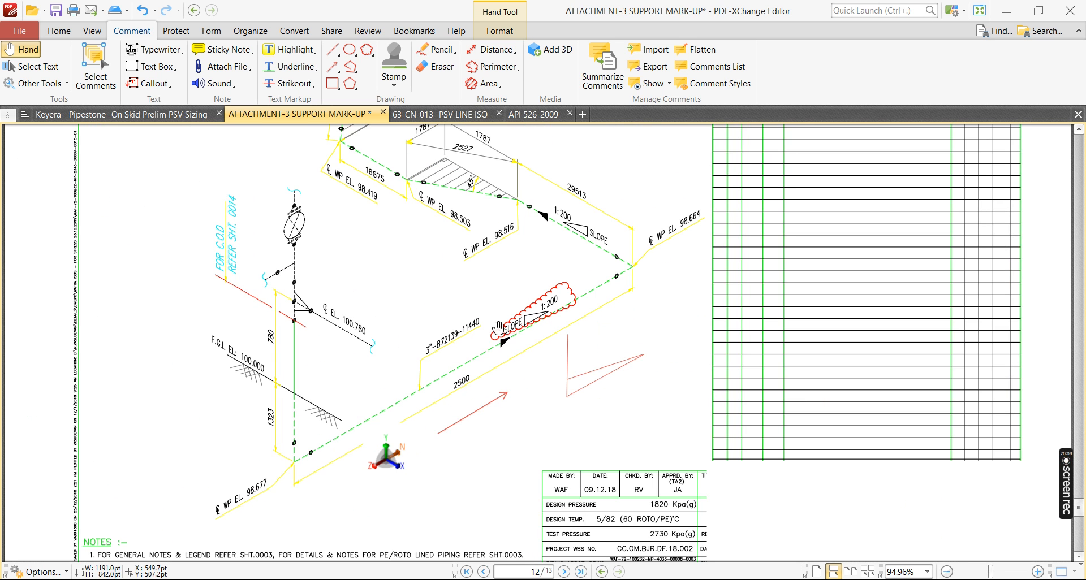
pyautogui.keyDown('ctrl'); pyautogui.scroll(1, 499, 328); pyautogui.keyUp('ctrl')
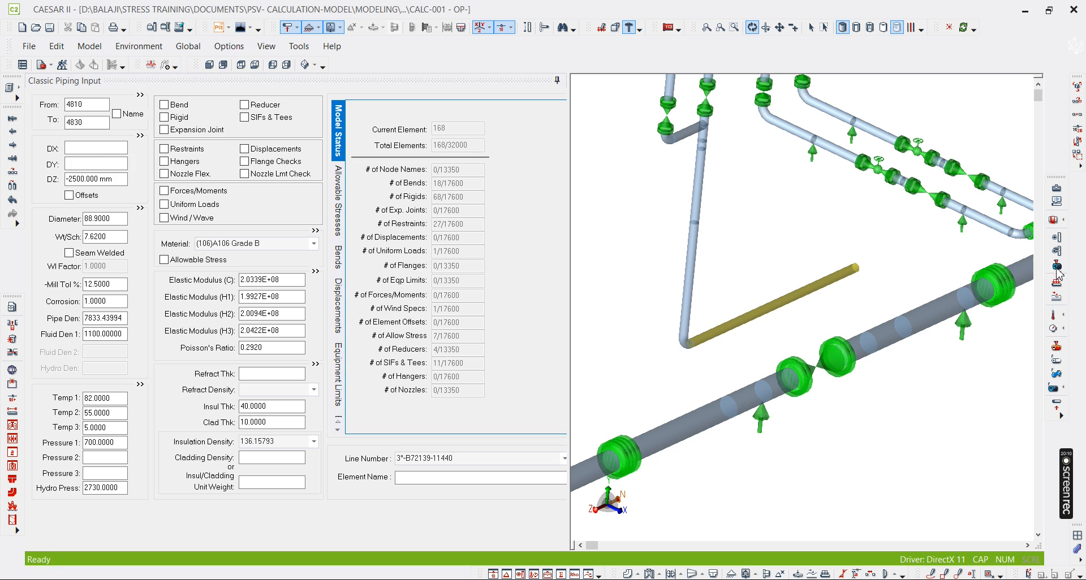
pyautogui.click(106, 165)
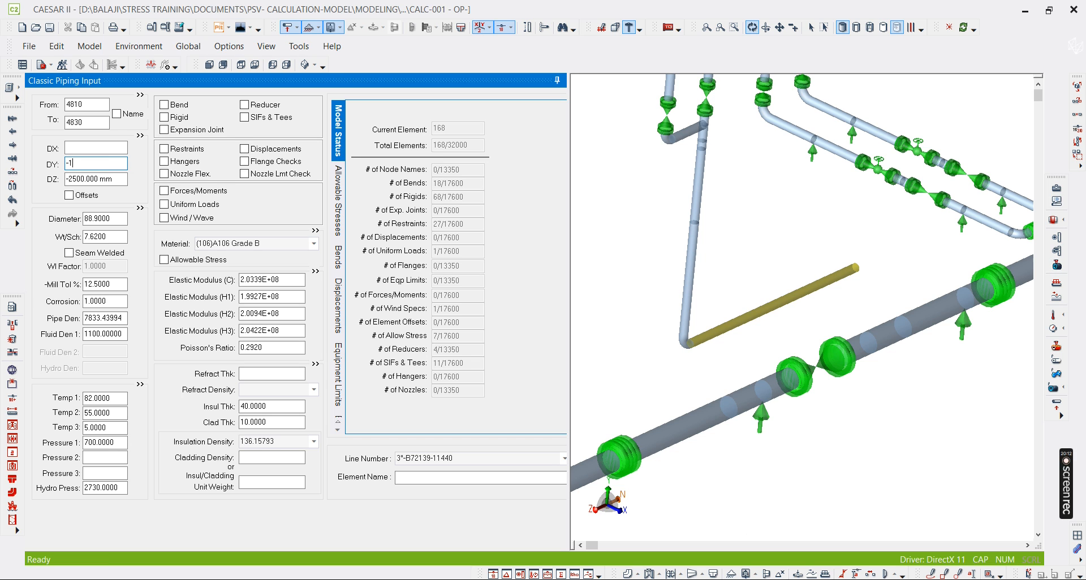
pyautogui.press('Return')
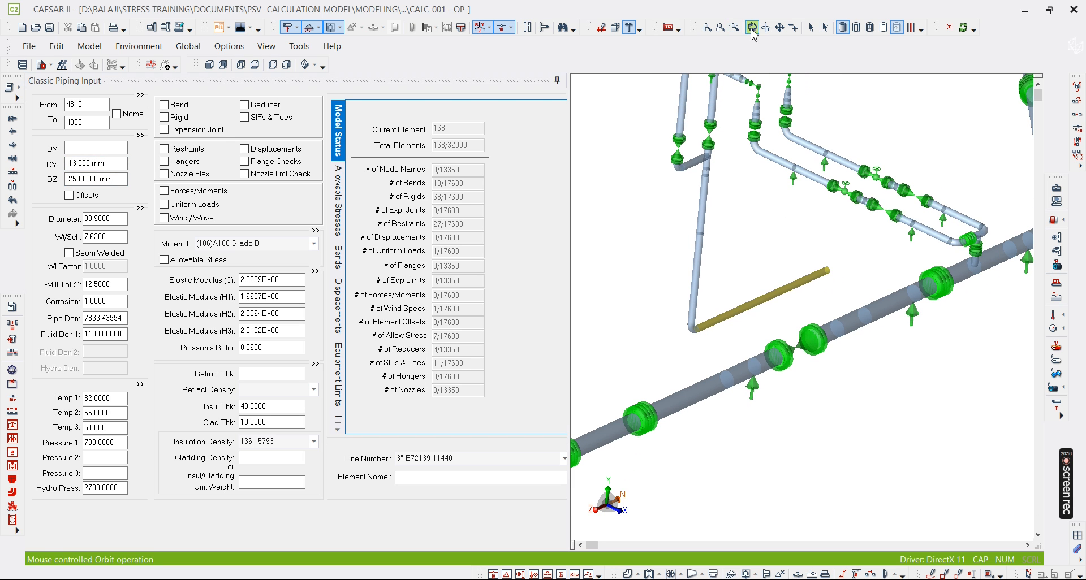
# - Examine the slope of element 4810–4830 in a side elevation view of the model
pyautogui.moveTo(753, 233); pyautogui.dragTo(689, 405)
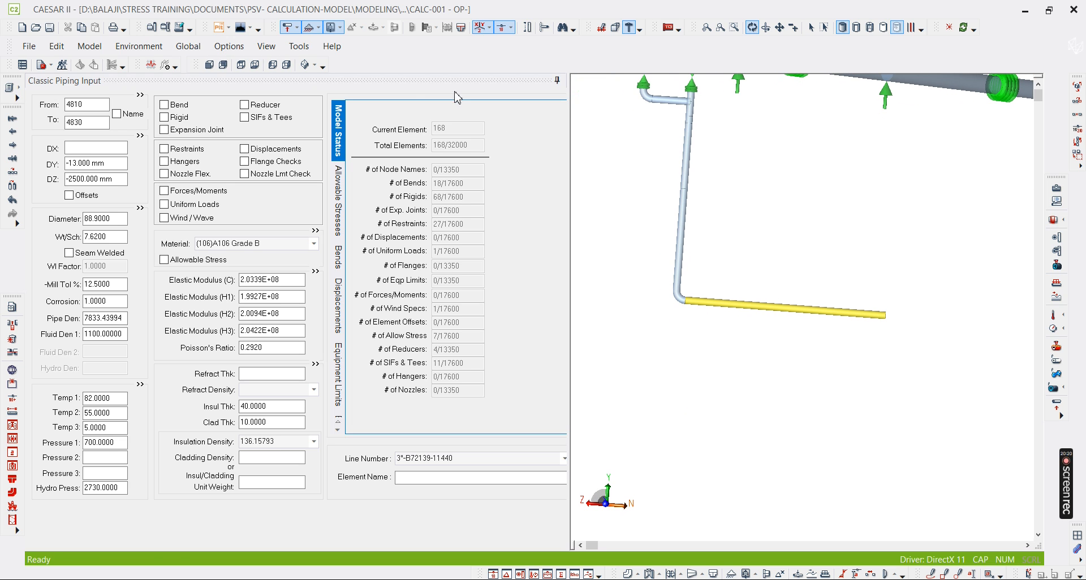
pyautogui.click(273, 64)
pyautogui.scroll(8, 698, 315)
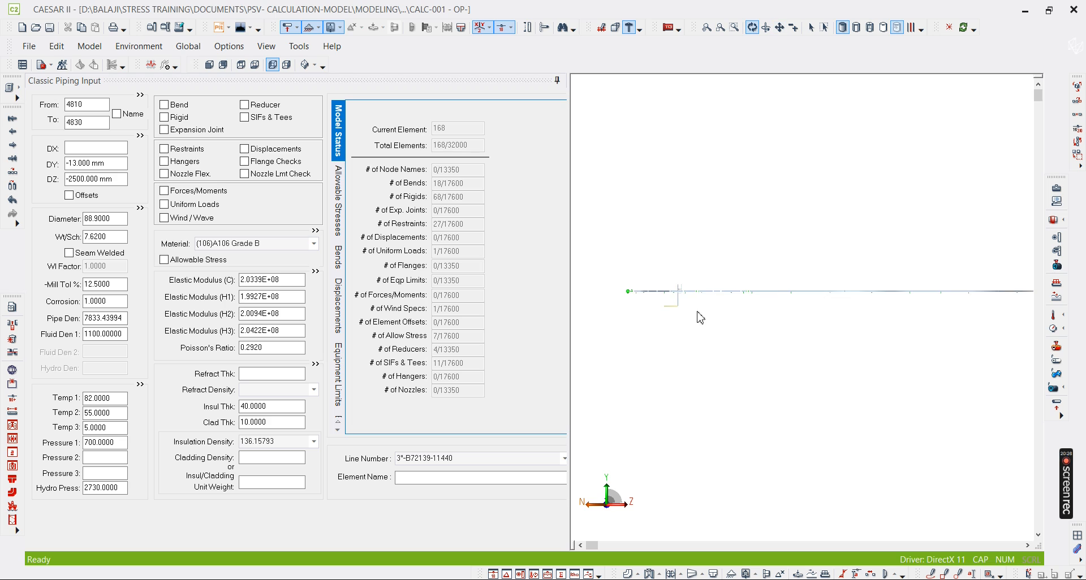
pyautogui.scroll(2, 813, 291)
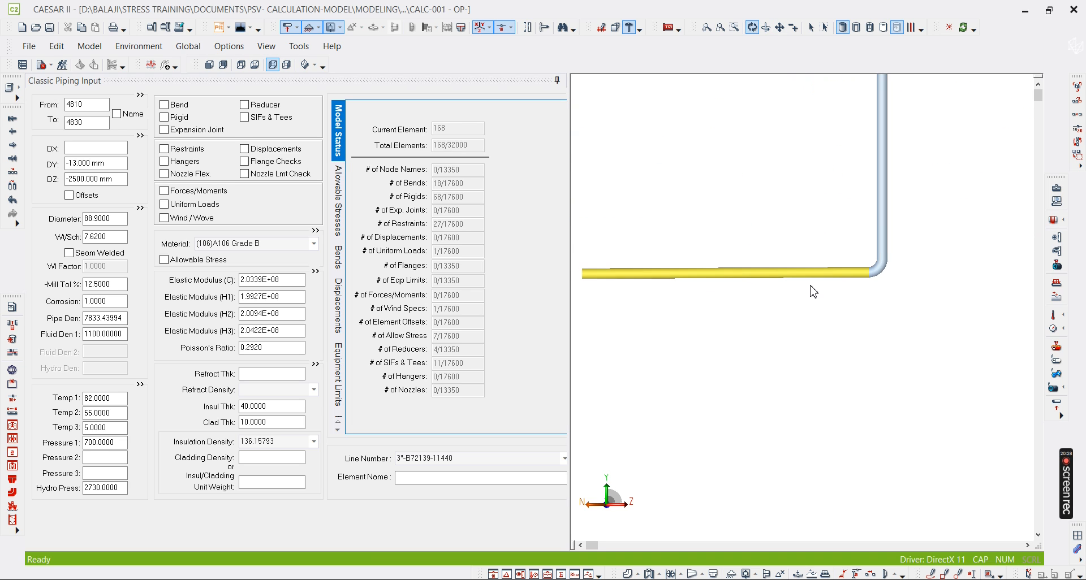
pyautogui.scroll(2, 813, 313)
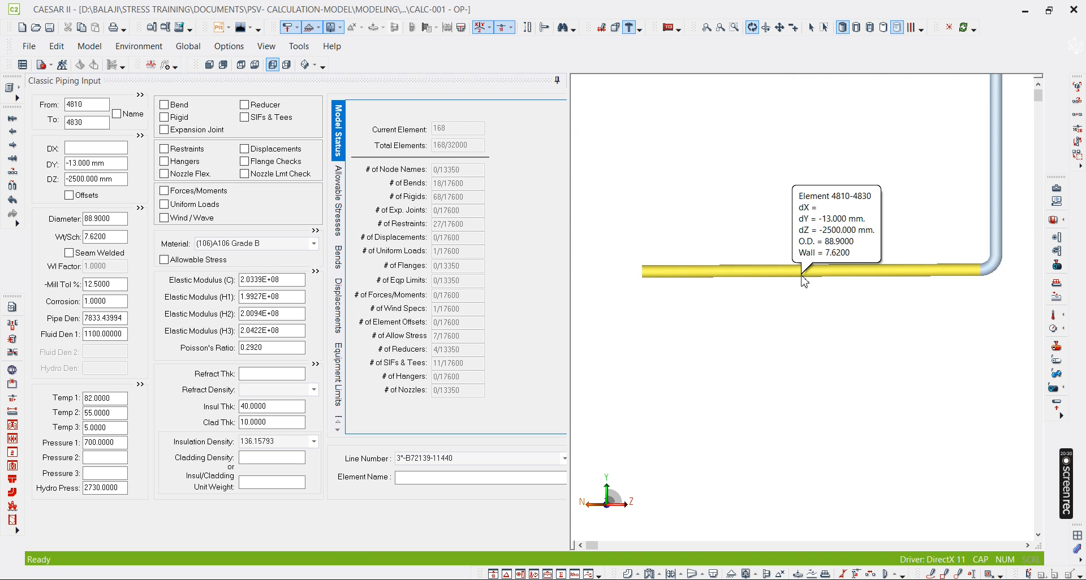
# - Set DY of element 4810–4830 to -130 mm to exaggerate its slope in the side view
pyautogui.click(78, 163)
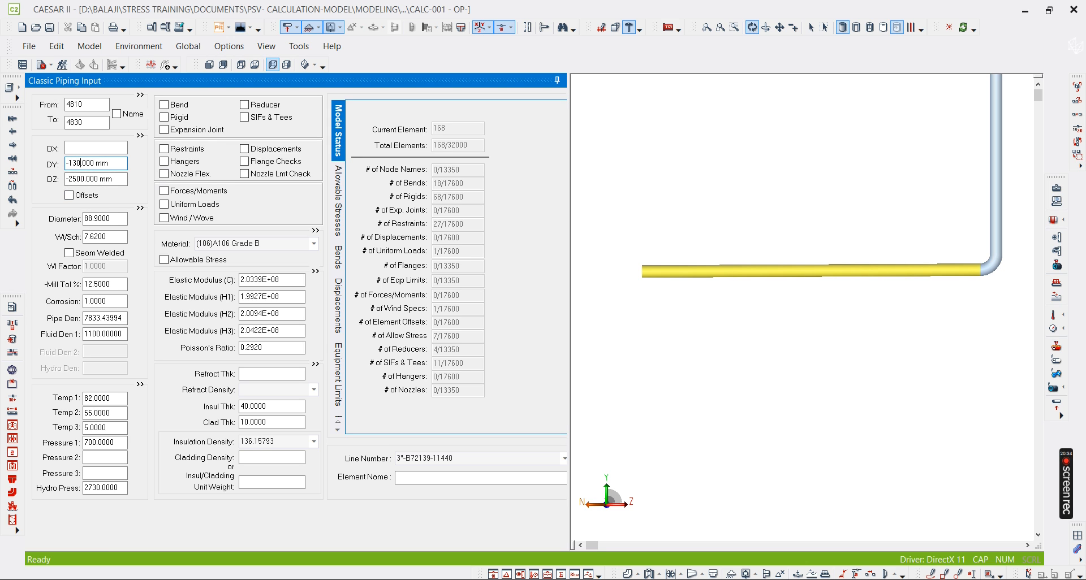
pyautogui.press('Tab')
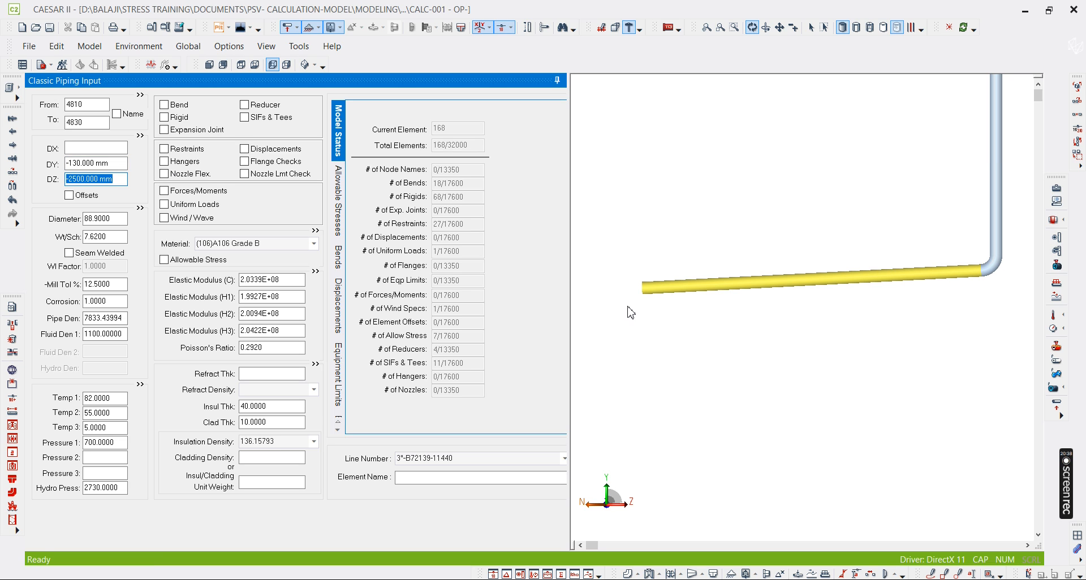
pyautogui.click(729, 315)
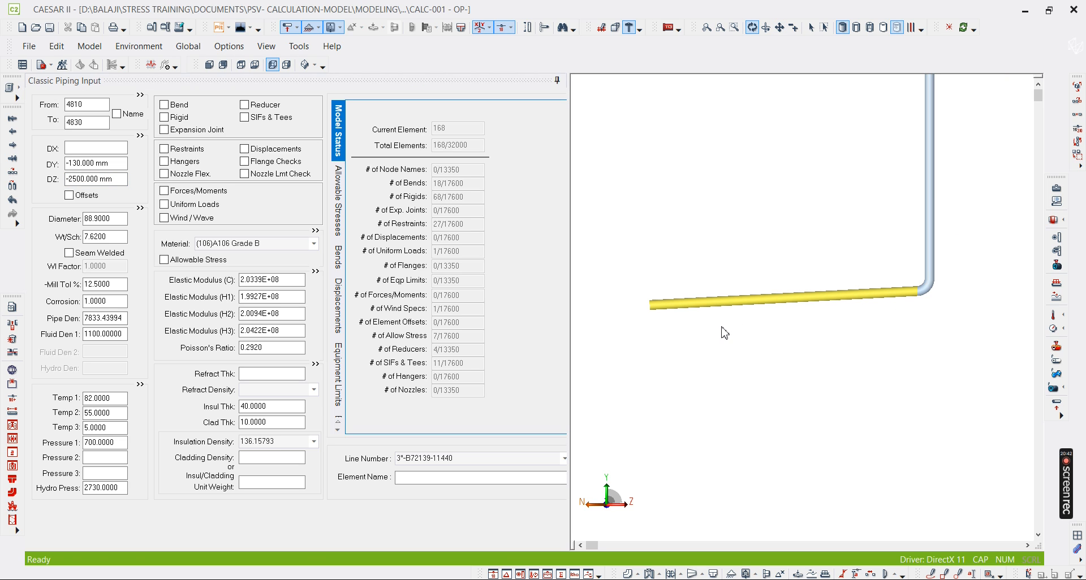
# - Set DY of element 4810–4830 to -13 mm and show the model in an isometric view
pyautogui.click(76, 162)
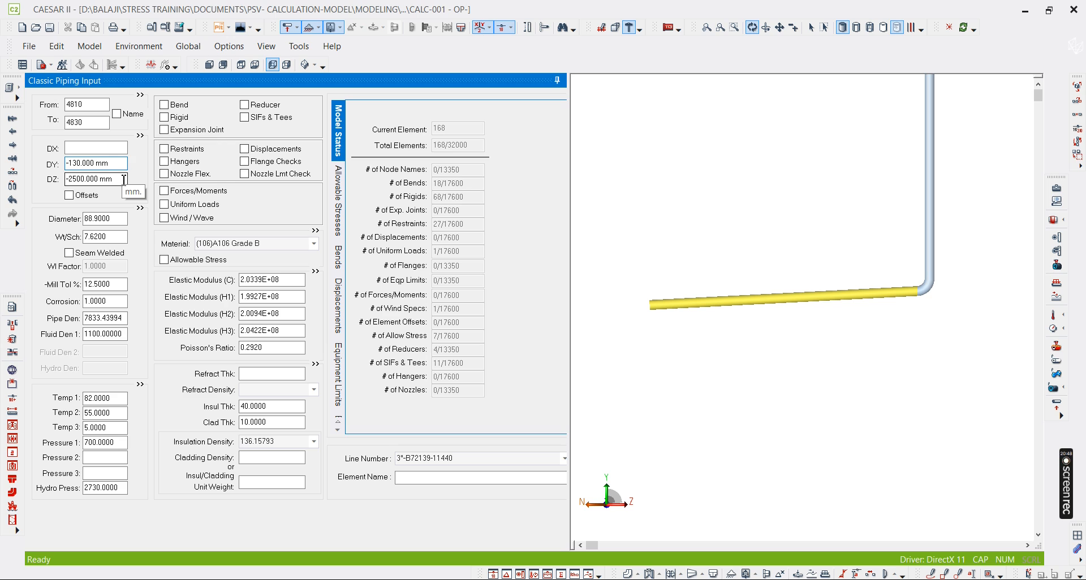
pyautogui.press('Tab')
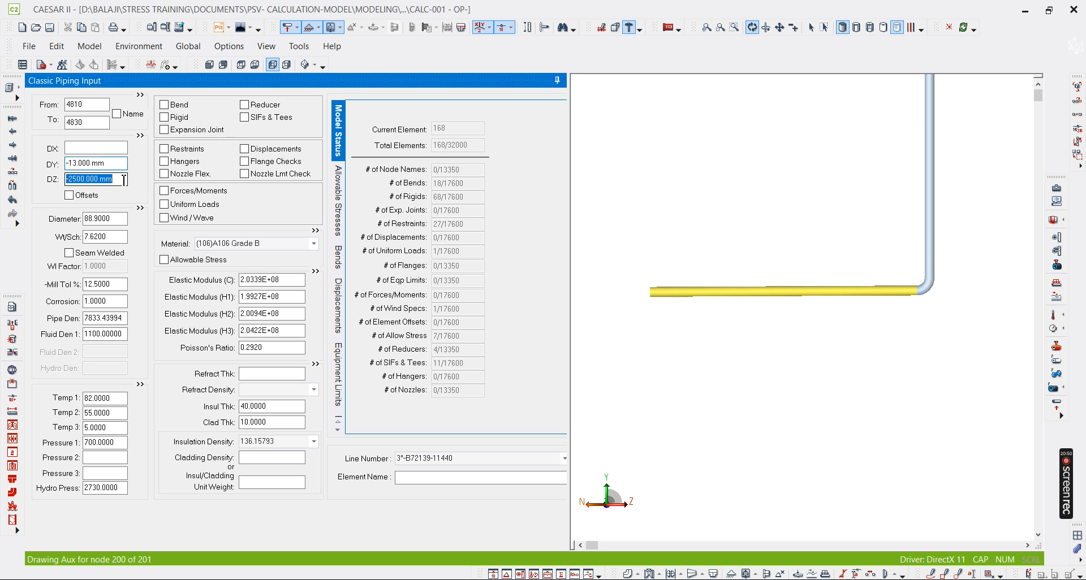
pyautogui.scroll(-2, 782, 341)
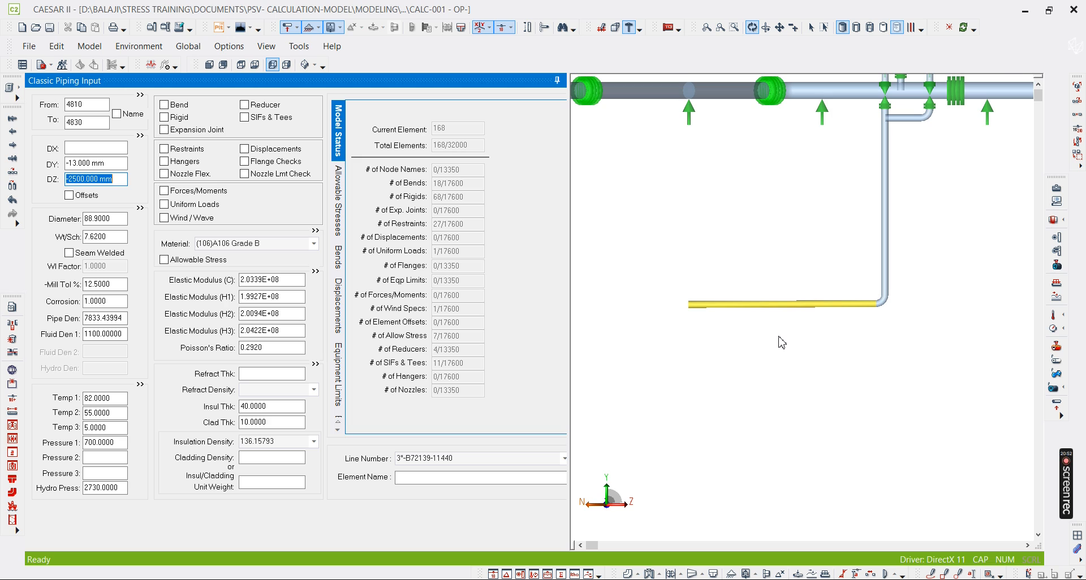
pyautogui.click(316, 65)
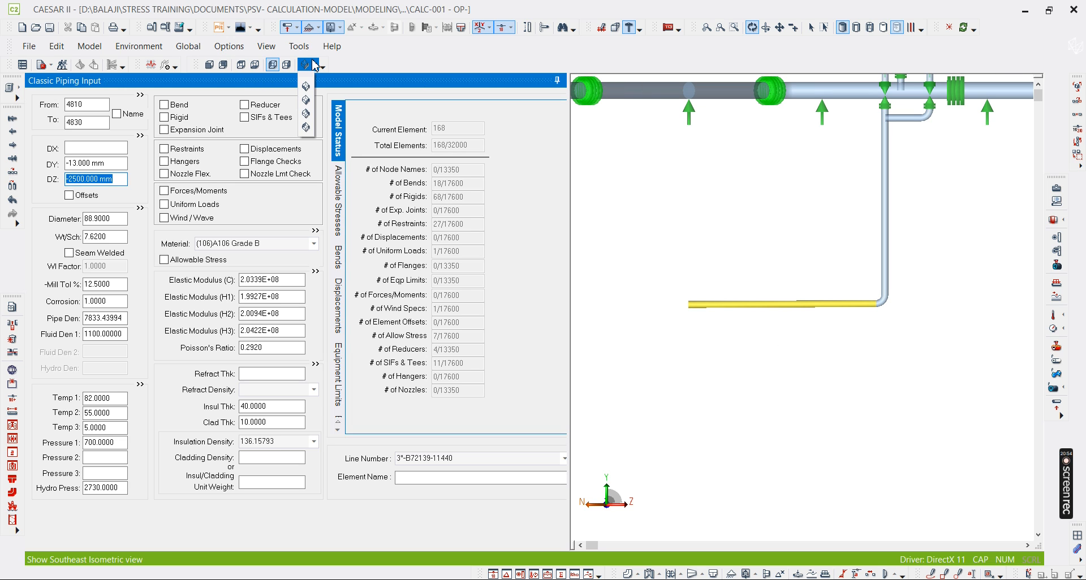
pyautogui.click(306, 87)
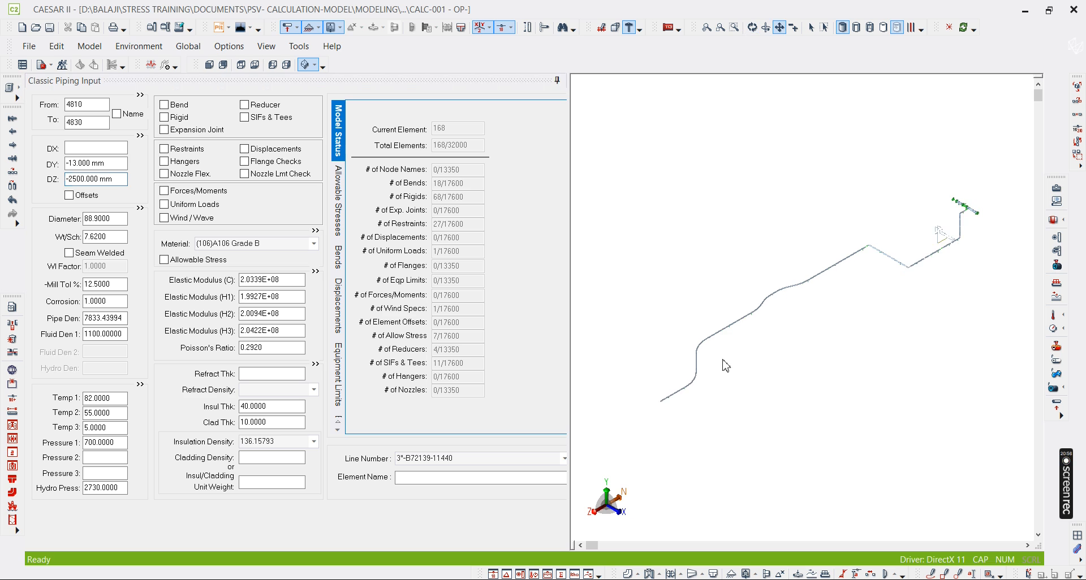
pyautogui.scroll(5, 971, 212)
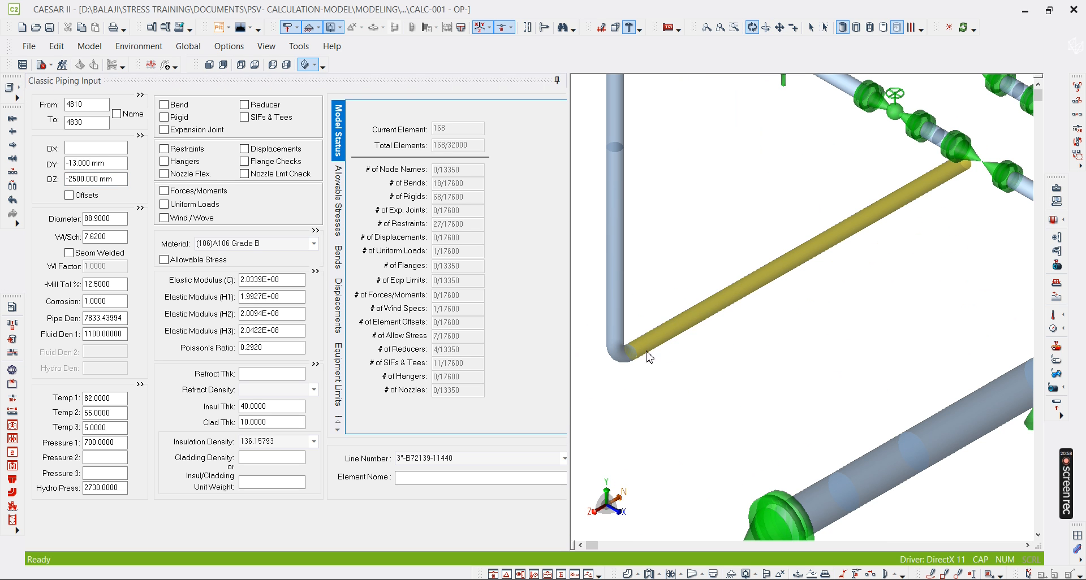
# - Switch to the isometric drawing in PDF-XChange Editor and examine the clouded 1:200 slope symbol on the 2500 mm run
pyautogui.hotkey('alt', 'Tab')
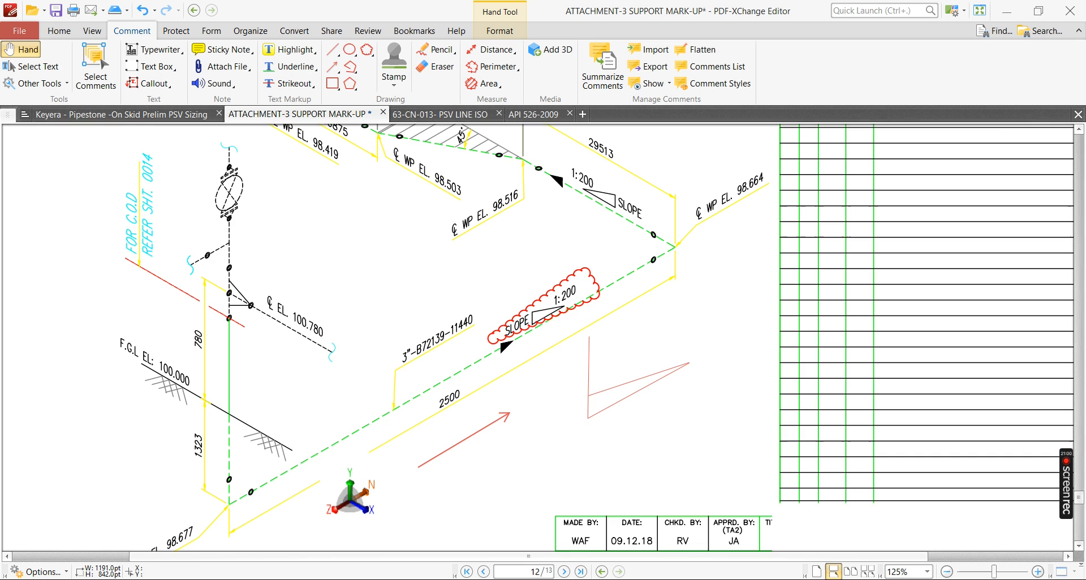
pyautogui.keyDown('ctrl'); pyautogui.scroll(-2, 506, 428); pyautogui.keyUp('ctrl')
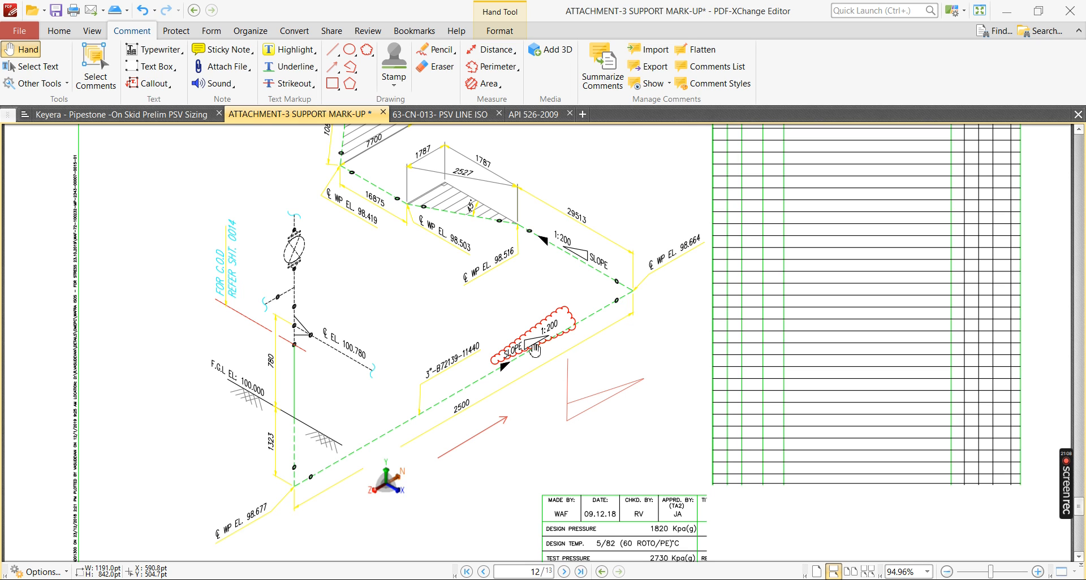
pyautogui.keyDown('ctrl'); pyautogui.scroll(5, 532, 354); pyautogui.keyUp('ctrl')
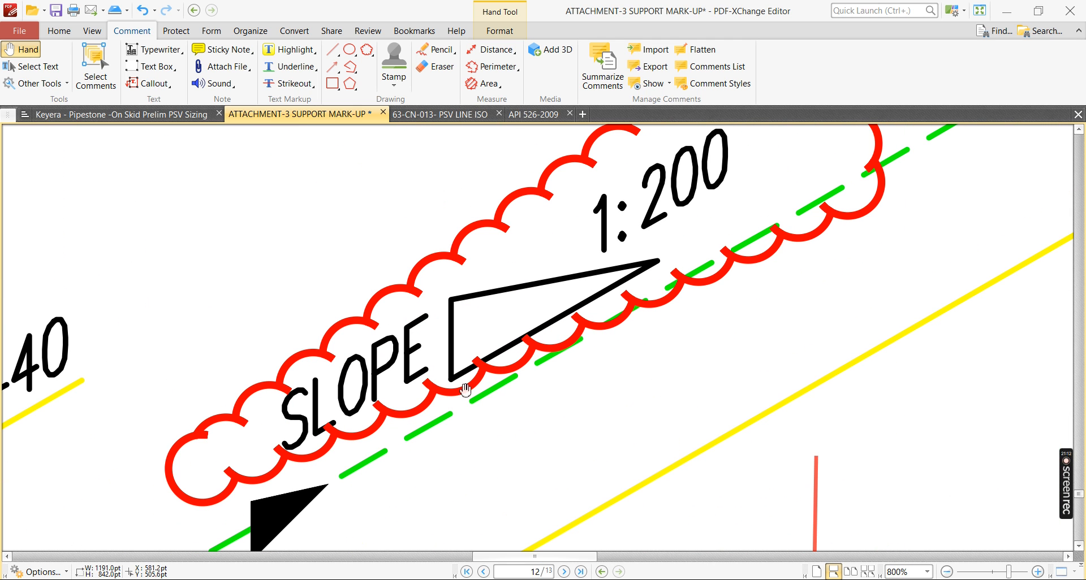
pyautogui.moveTo(581, 420); pyautogui.dragTo(602, 402)
pyautogui.keyDown('ctrl'); pyautogui.scroll(-6, 495, 405); pyautogui.keyUp('ctrl')
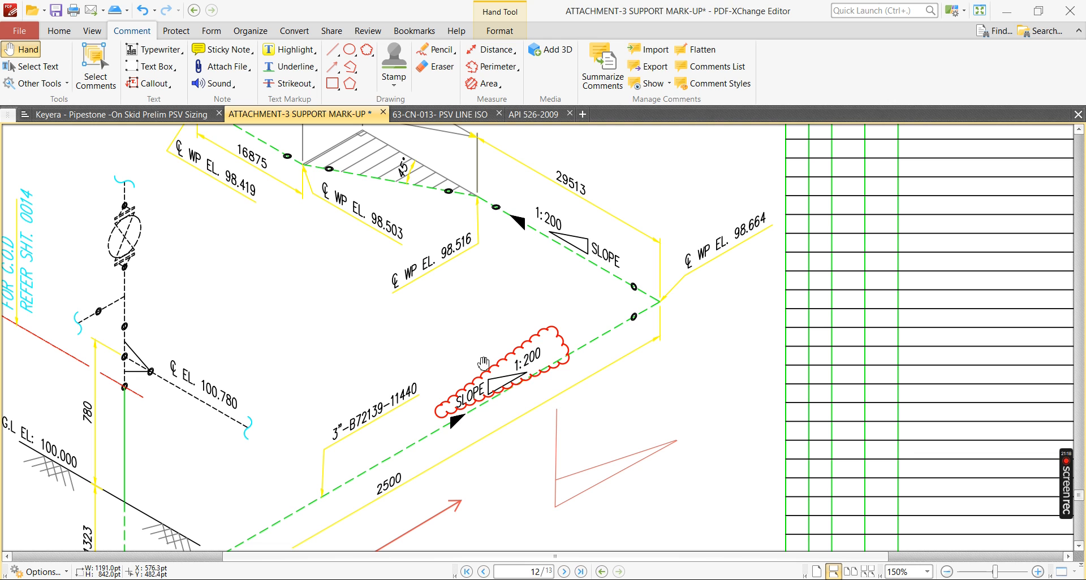
pyautogui.moveTo(504, 452); pyautogui.dragTo(570, 396)
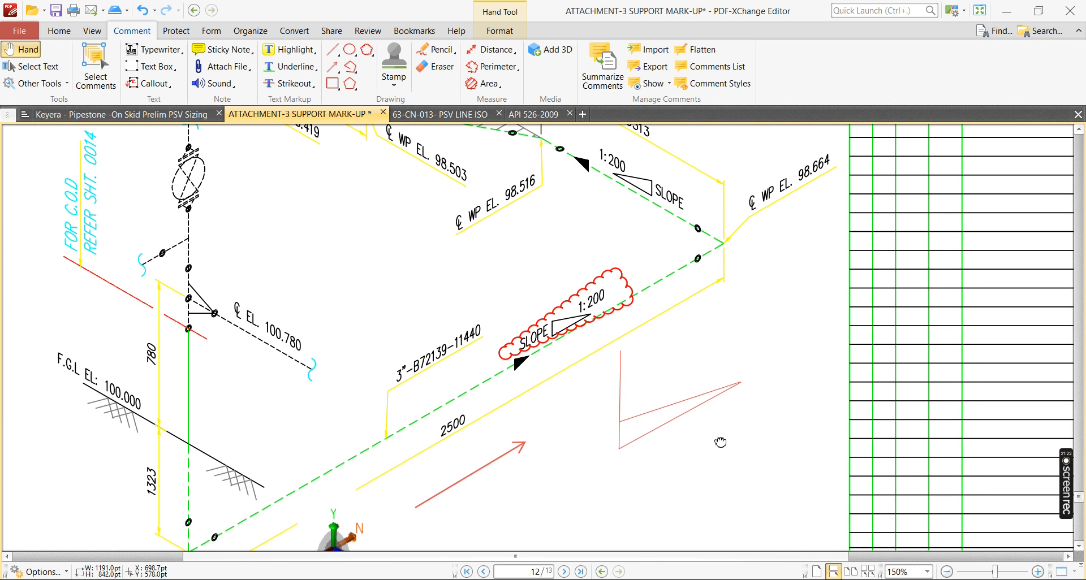
pyautogui.moveTo(718, 439); pyautogui.dragTo(809, 356)
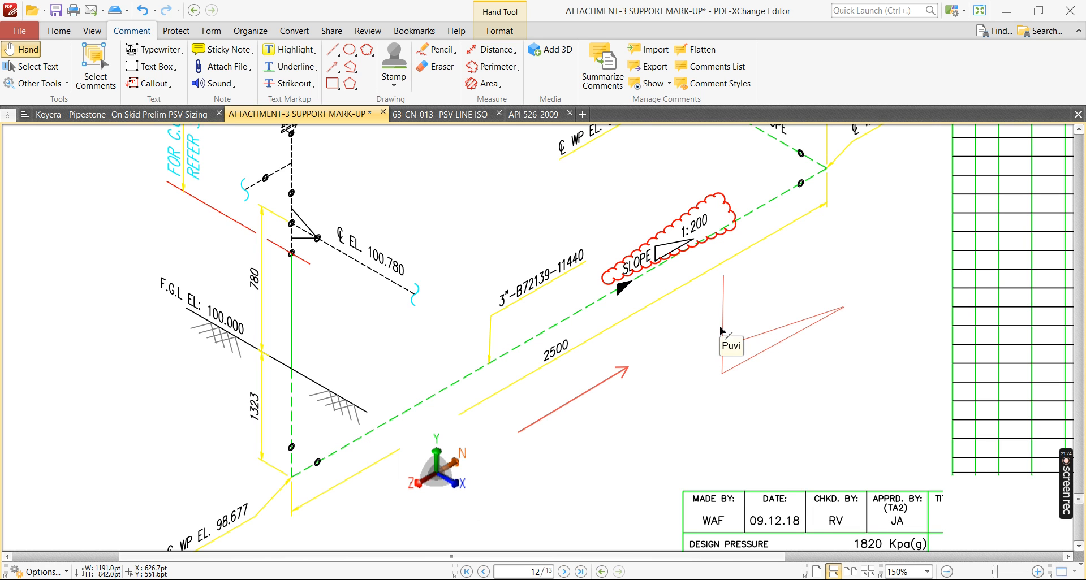
# - Move both sloping lines of the red slope sketch to the left side of its vertical line, forming a triangle
pyautogui.click(780, 346)
pyautogui.moveTo(791, 345); pyautogui.dragTo(671, 406)
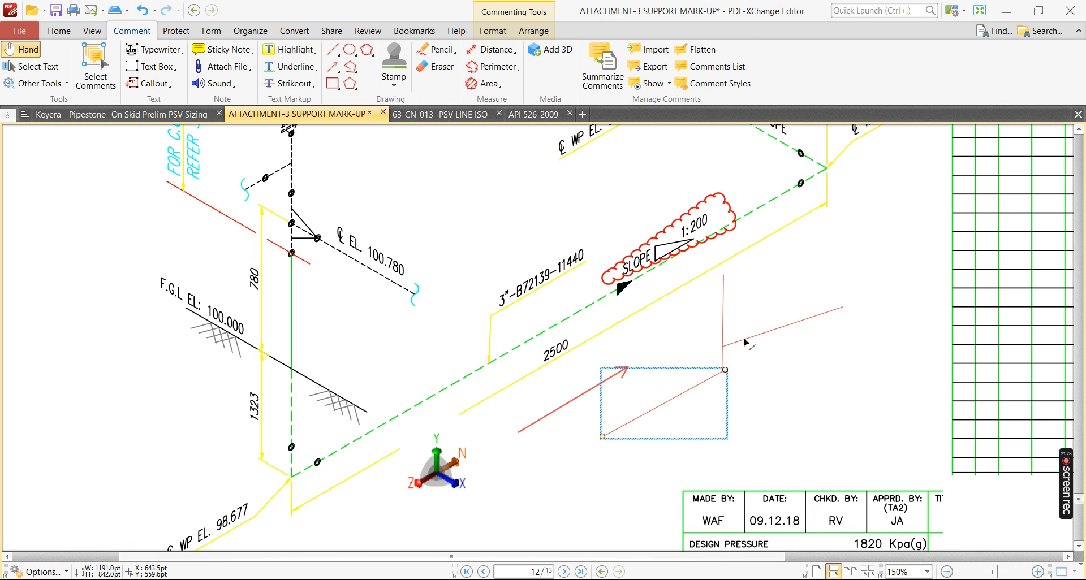
pyautogui.moveTo(744, 341); pyautogui.dragTo(606, 441)
pyautogui.moveTo(714, 373); pyautogui.dragTo(723, 343)
pyautogui.click(771, 407)
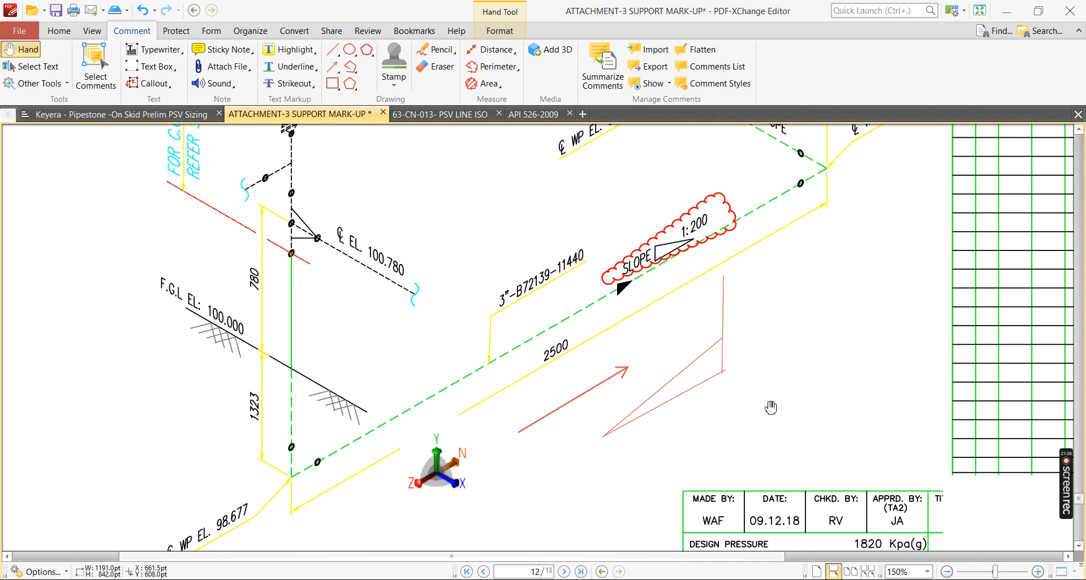
# - Move the sketch triangle's upper sloping line beneath the other one, joining its left end to the shared vertex and lowering its right end
pyautogui.moveTo(771, 407); pyautogui.dragTo(857, 389)
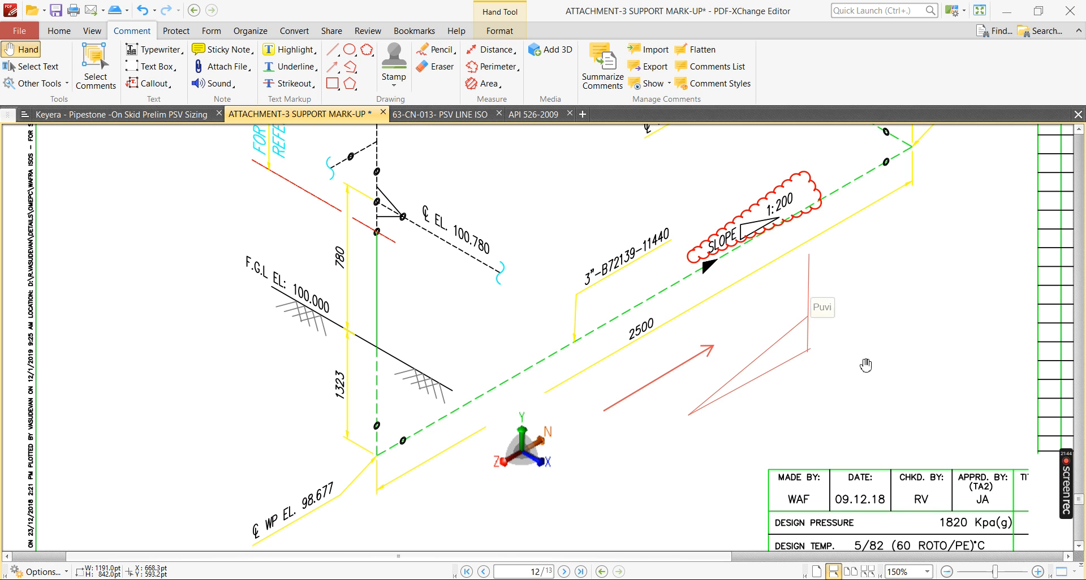
pyautogui.moveTo(865, 367); pyautogui.dragTo(866, 370)
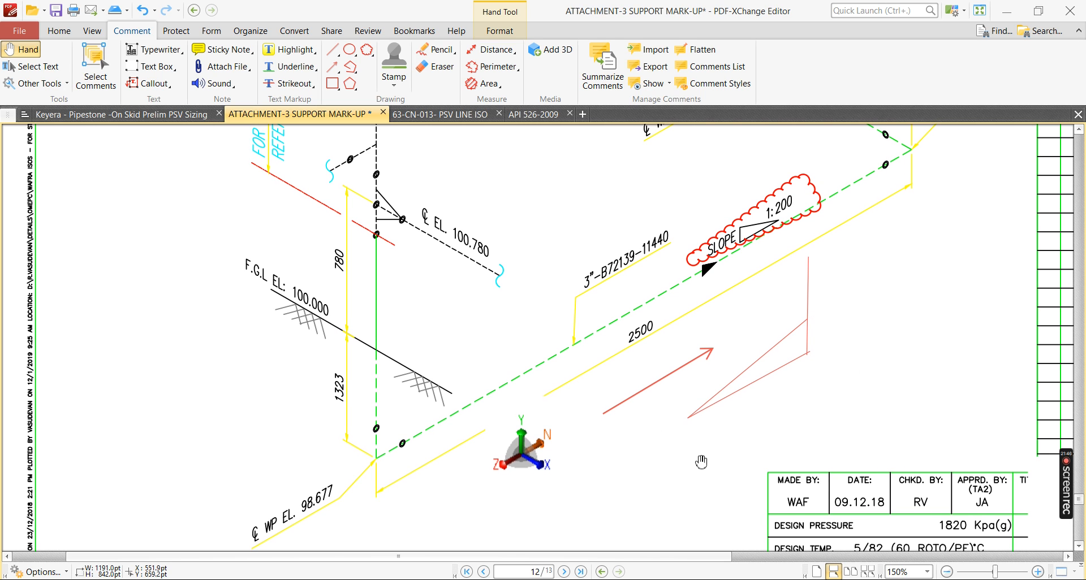
pyautogui.moveTo(698, 460); pyautogui.dragTo(651, 466)
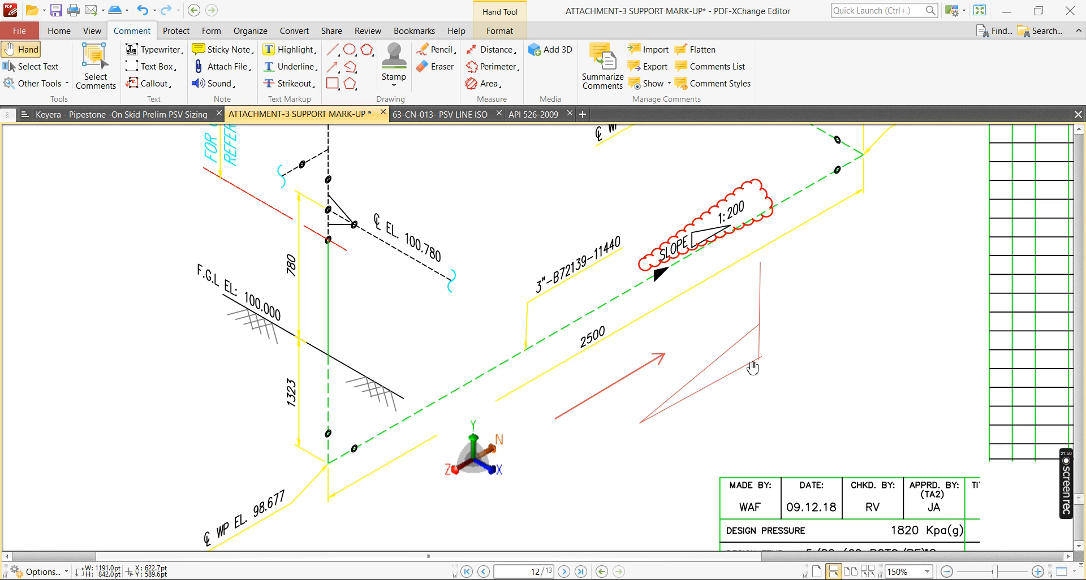
pyautogui.moveTo(723, 362); pyautogui.dragTo(729, 406)
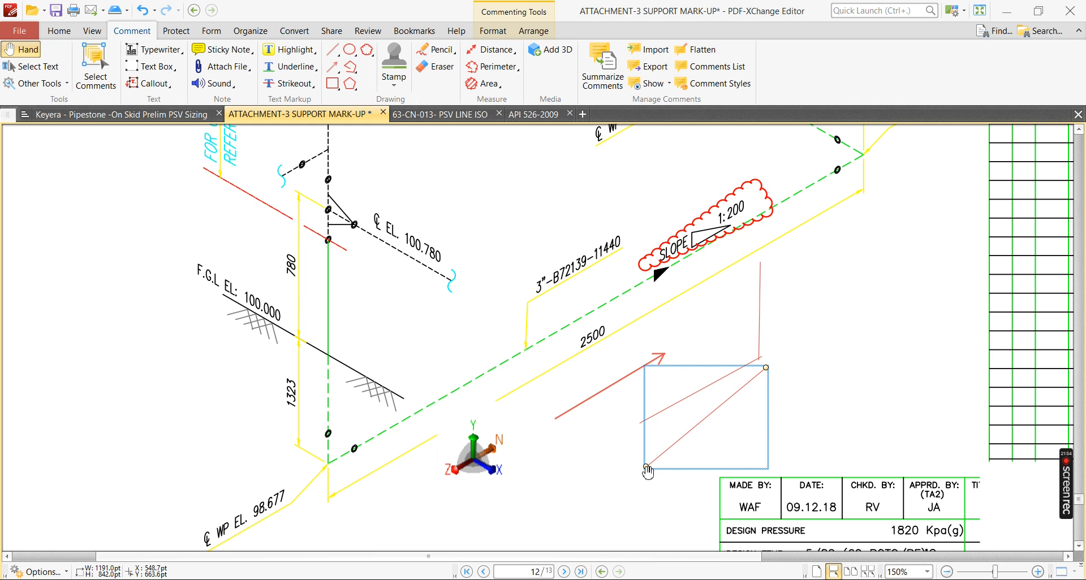
pyautogui.moveTo(646, 467); pyautogui.dragTo(641, 422)
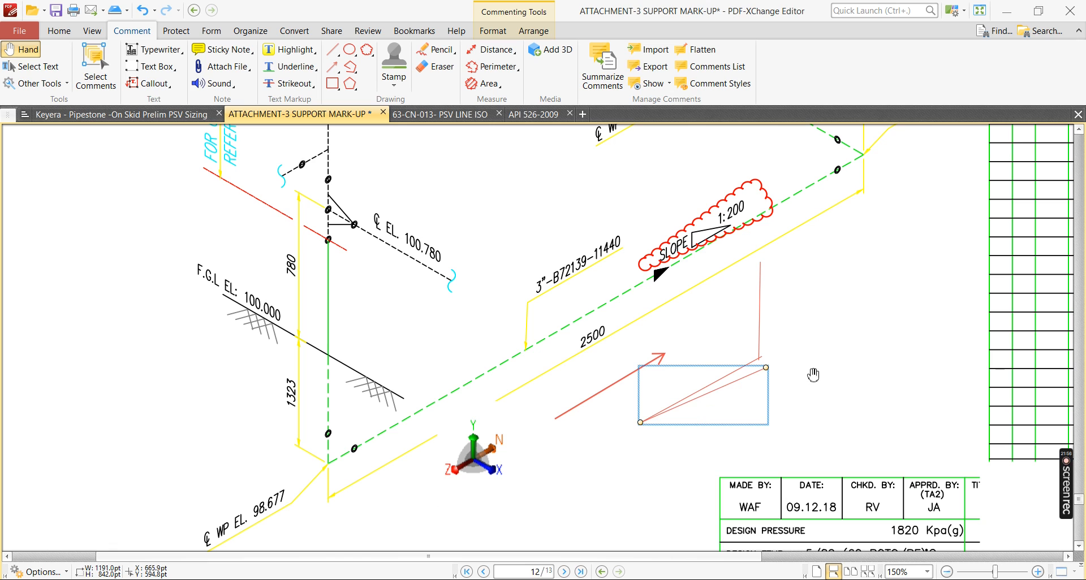
pyautogui.moveTo(767, 374)
pyautogui.mouseDown()
pyautogui.moveTo(770, 388)
pyautogui.moveTo(759, 377)
pyautogui.moveTo(757, 391)
pyautogui.mouseUp()
# - Extend the sketch's vertical line down to the lower sloping line and align the sloping lines' right ends with it
pyautogui.click(759, 357)
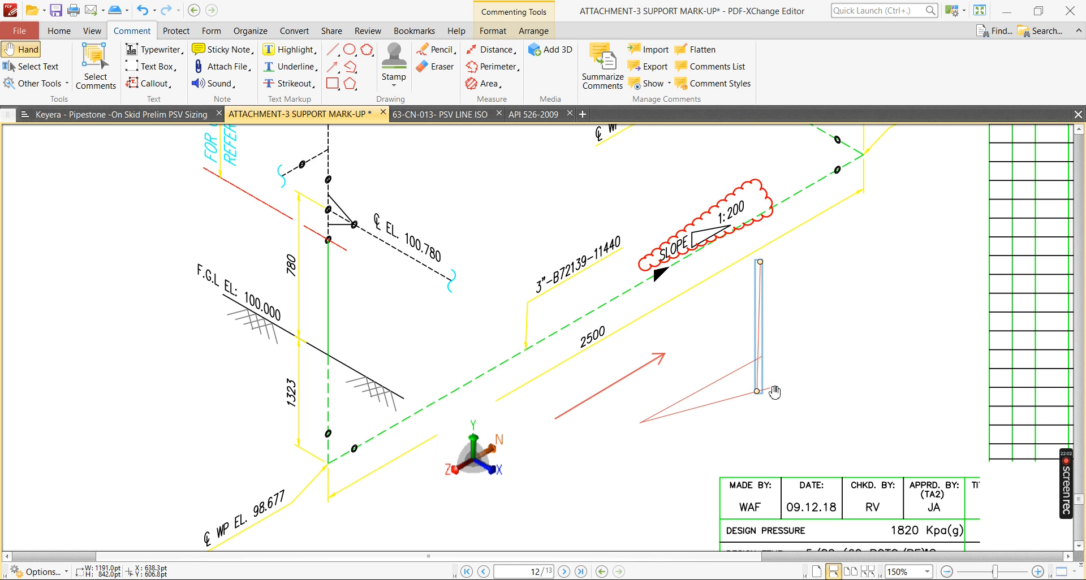
pyautogui.click(766, 391)
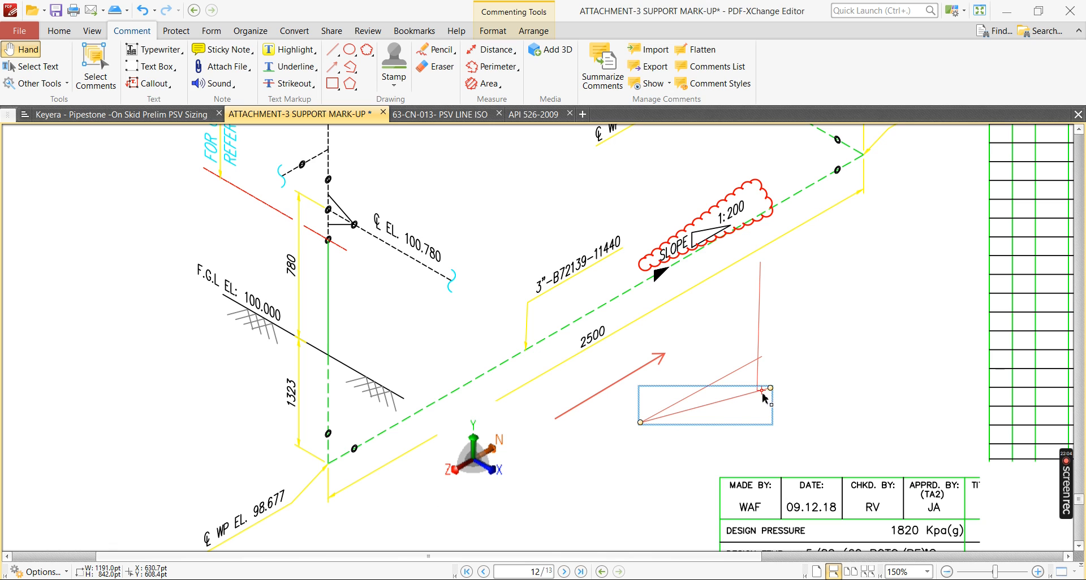
pyautogui.moveTo(758, 397); pyautogui.dragTo(762, 356)
pyautogui.click(608, 448)
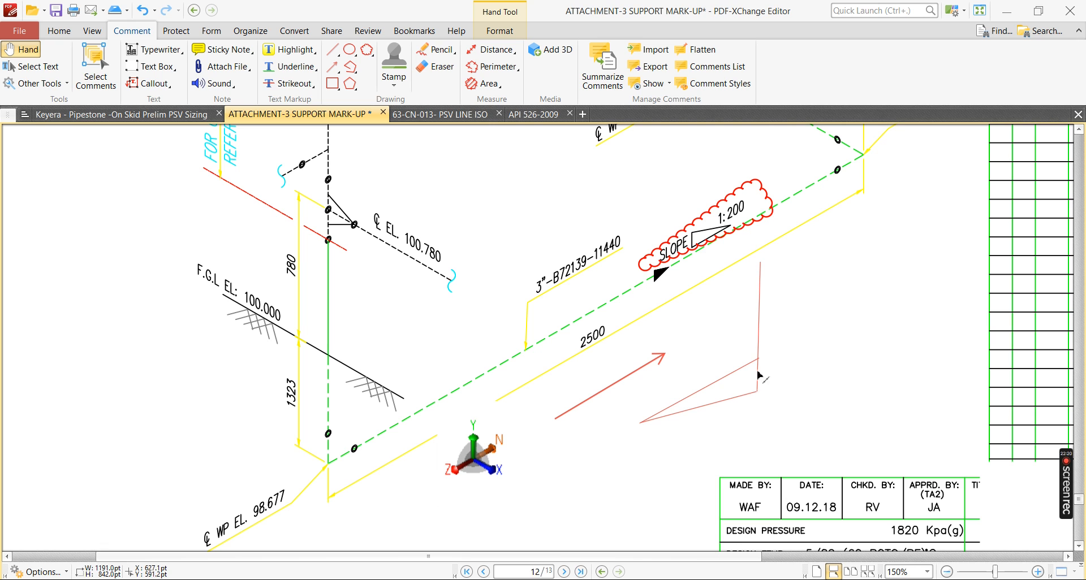
pyautogui.keyDown('ctrl'); pyautogui.scroll(4, 758, 376); pyautogui.keyUp('ctrl')
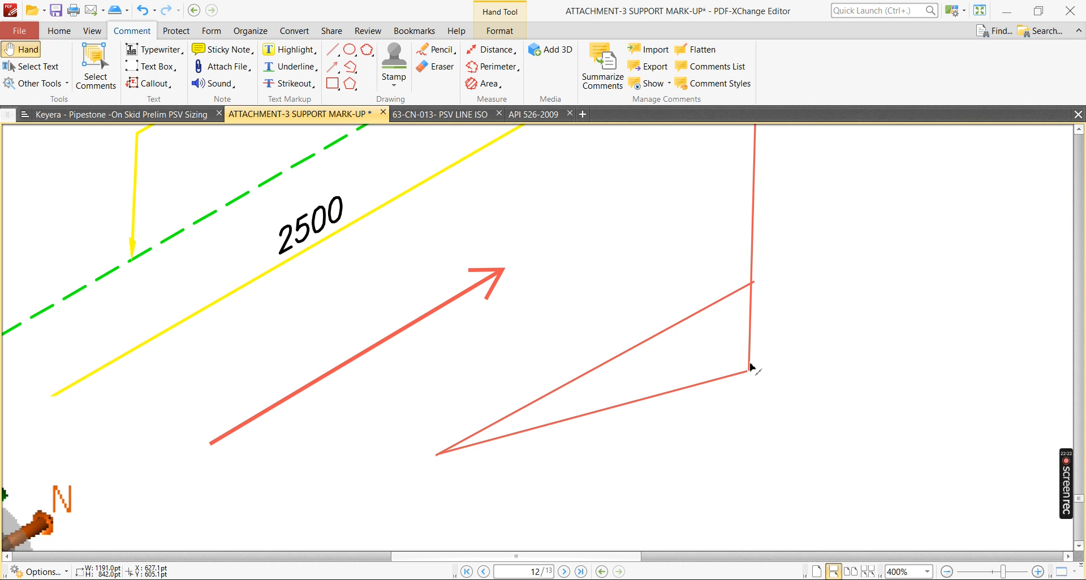
# - Hatch the red slope triangle with five short vertical lines between its two sloping sides, using copies of one drawn line
pyautogui.keyDown('ctrl'); pyautogui.scroll(-3, 754, 368); pyautogui.keyUp('ctrl')
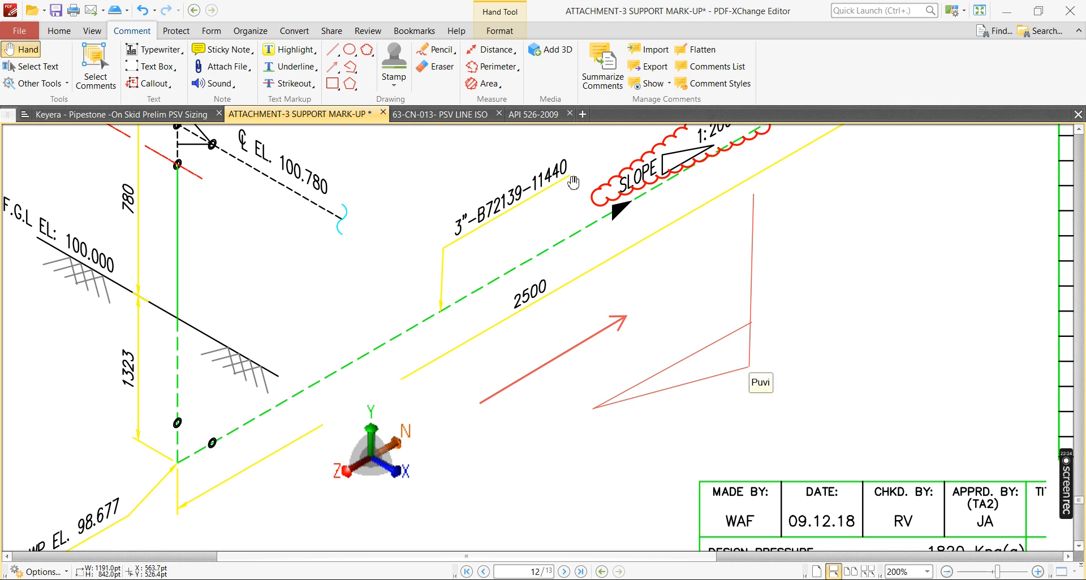
pyautogui.click(332, 50)
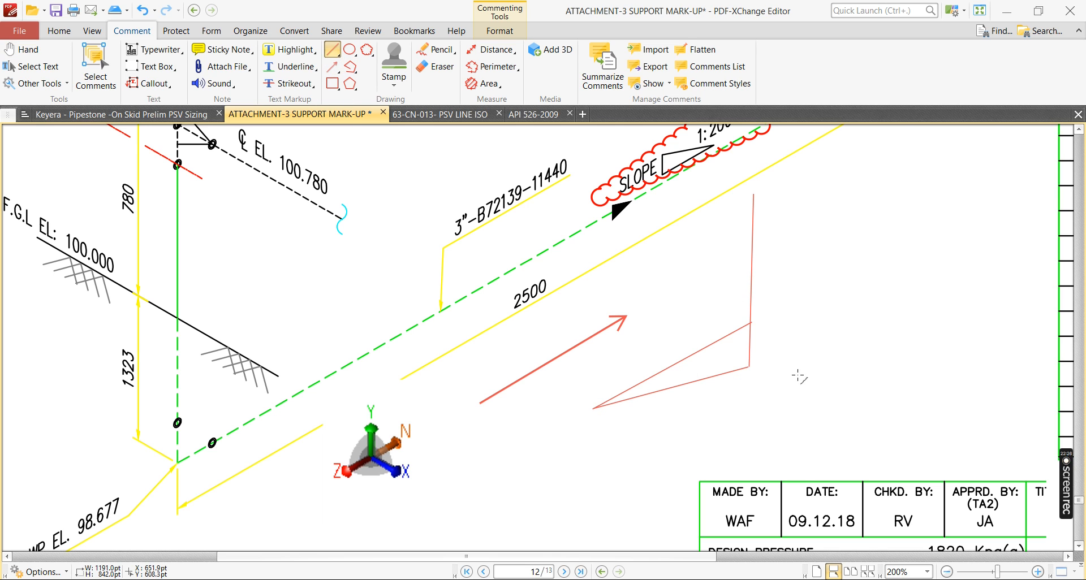
pyautogui.moveTo(796, 370); pyautogui.dragTo(737, 333)
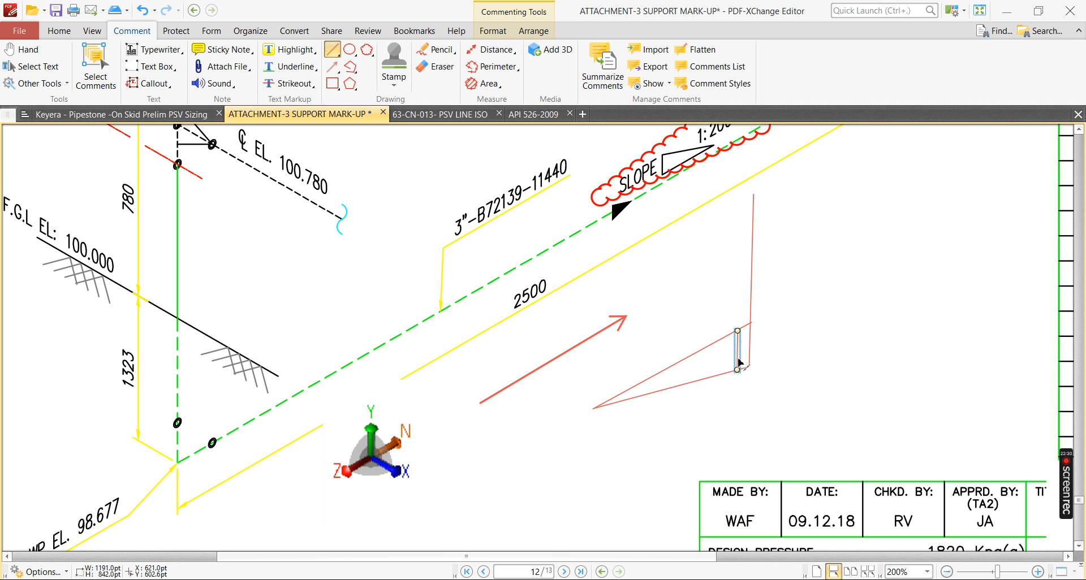
pyautogui.hotkey('ctrl', 'v')
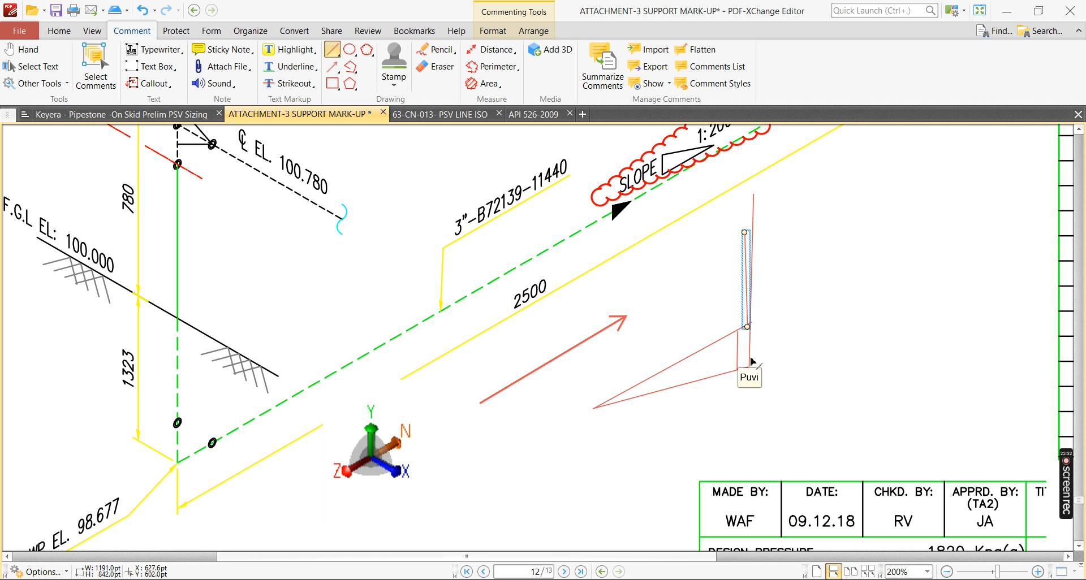
pyautogui.press('Delete')
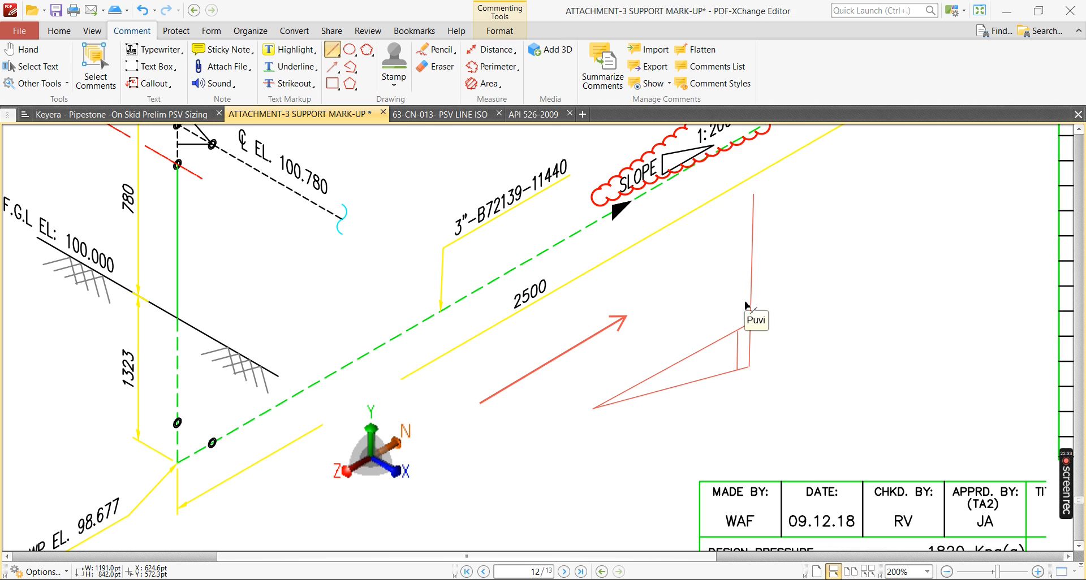
pyautogui.click(739, 359)
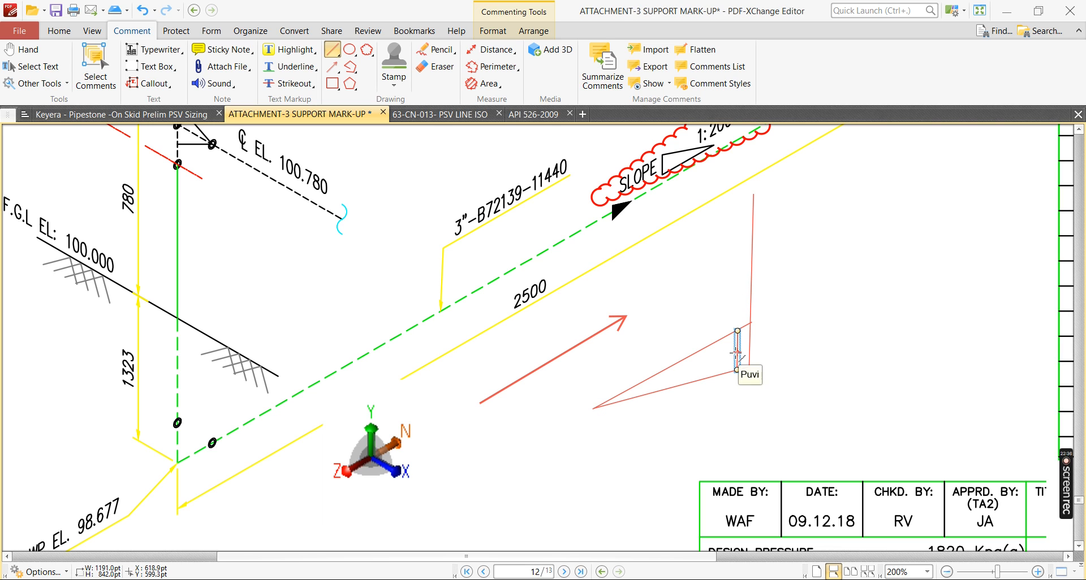
pyautogui.moveTo(737, 358); pyautogui.dragTo(681, 375)
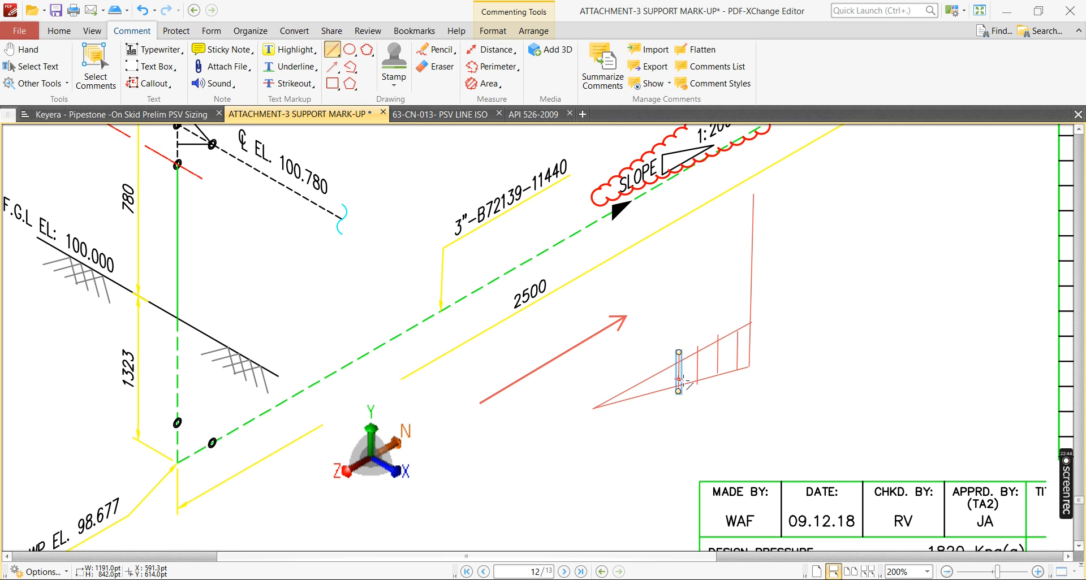
pyautogui.keyDown('ctrl'); pyautogui.moveTo(738, 353); pyautogui.dragTo(659, 386); pyautogui.keyUp('ctrl')
pyautogui.press('h')
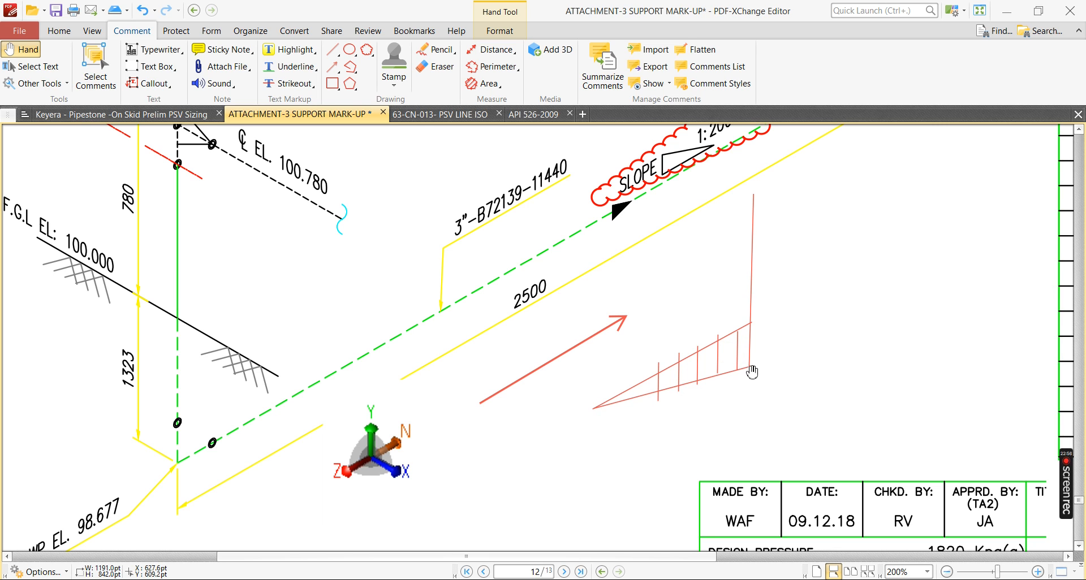
# - Select the slope sketch's lower sloping line together with its vertical line and view them against the whole 2500 mm run
pyautogui.click(727, 376)
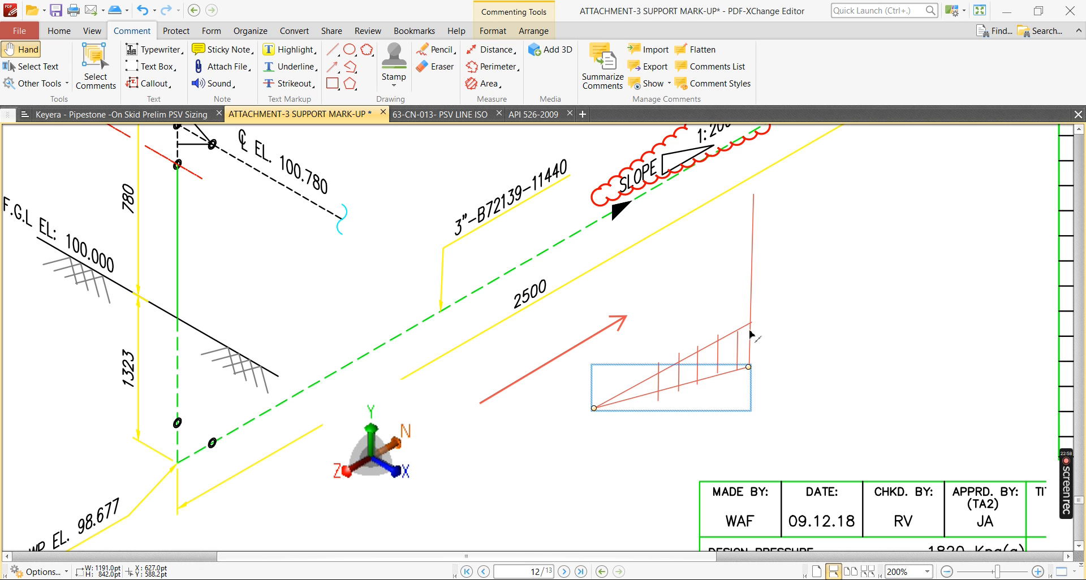
pyautogui.keyDown('shift'); pyautogui.click(751, 298); pyautogui.keyUp('shift')
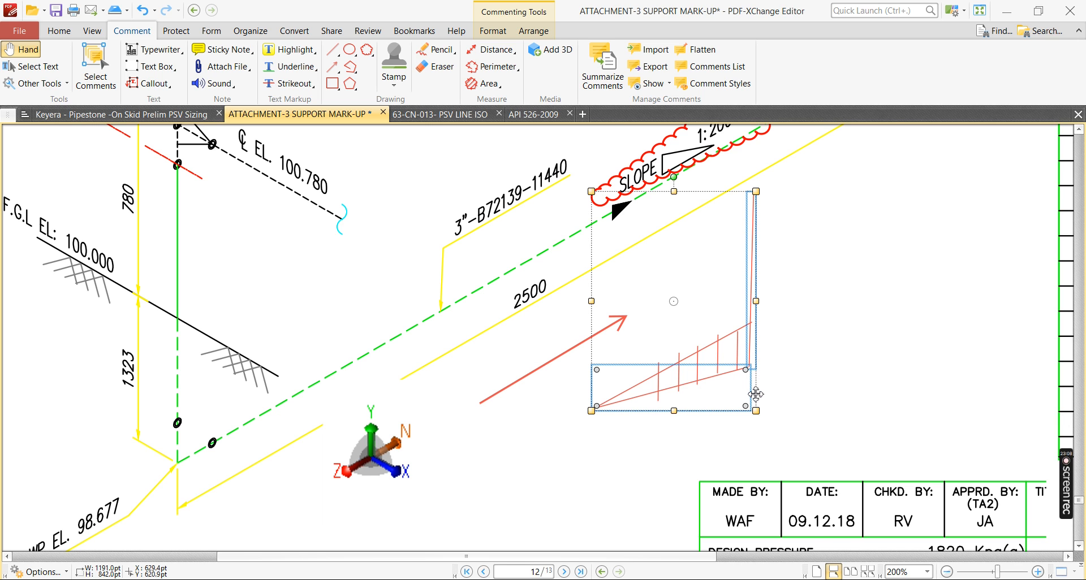
pyautogui.keyDown('ctrl'); pyautogui.scroll(-1, 757, 393); pyautogui.keyUp('ctrl')
pyautogui.keyDown('ctrl'); pyautogui.scroll(-1, 756, 393); pyautogui.keyUp('ctrl')
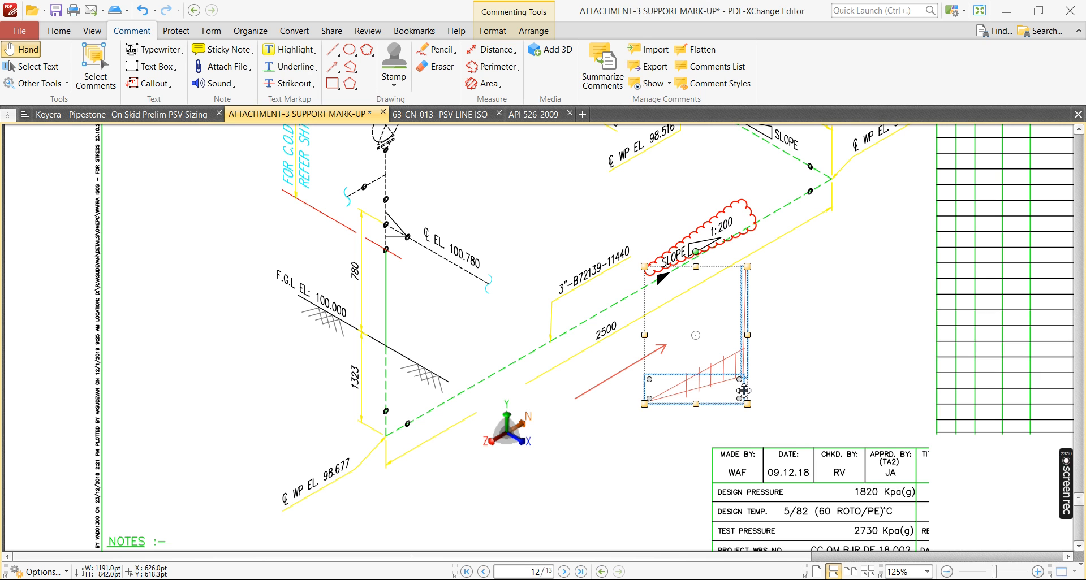
pyautogui.keyDown('ctrl'); pyautogui.scroll(-2, 745, 391); pyautogui.keyUp('ctrl')
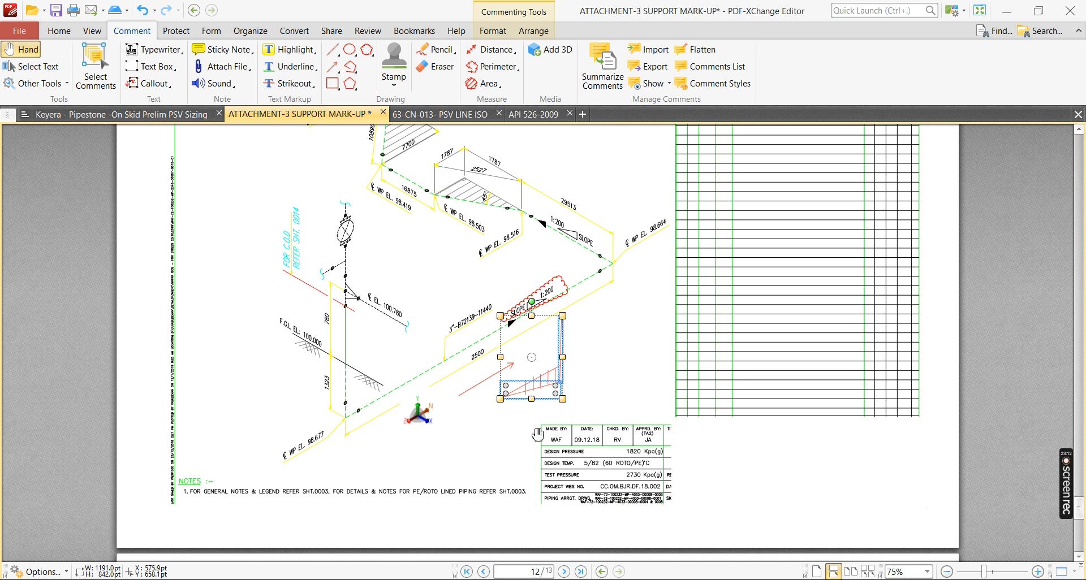
# - Switch to CAESAR II and add a long-radius bend at node 4830 on the 4810–4830 element
pyautogui.hotkey('alt', 'Tab')
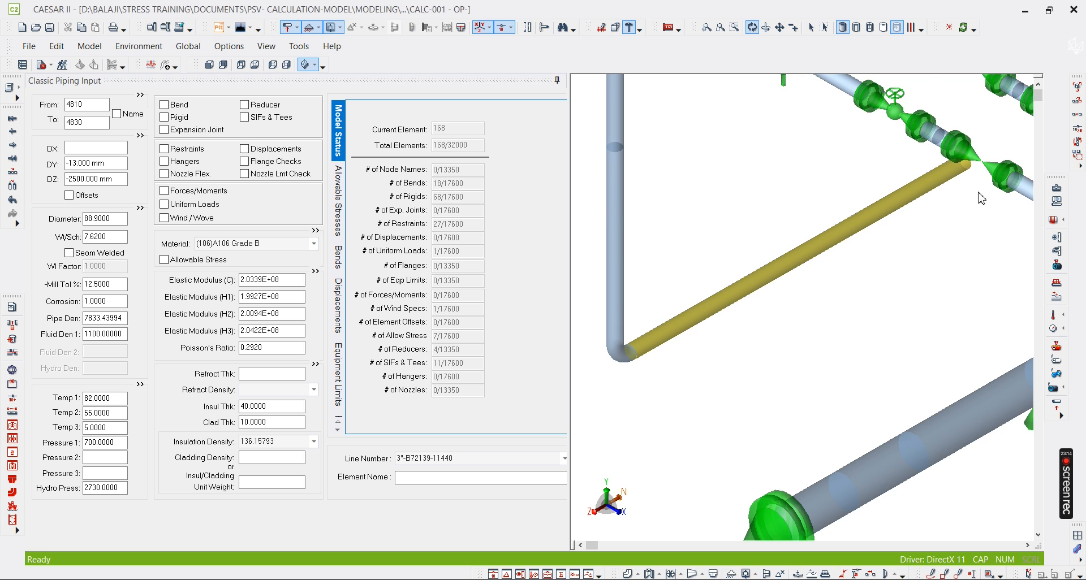
pyautogui.scroll(-4, 873, 332)
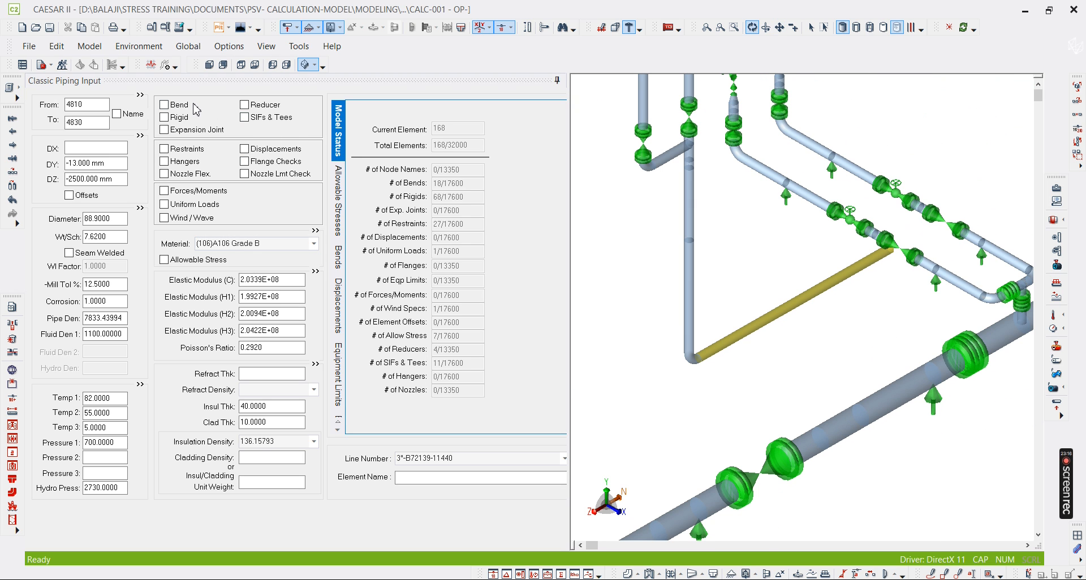
pyautogui.click(194, 108)
pyautogui.click(165, 104)
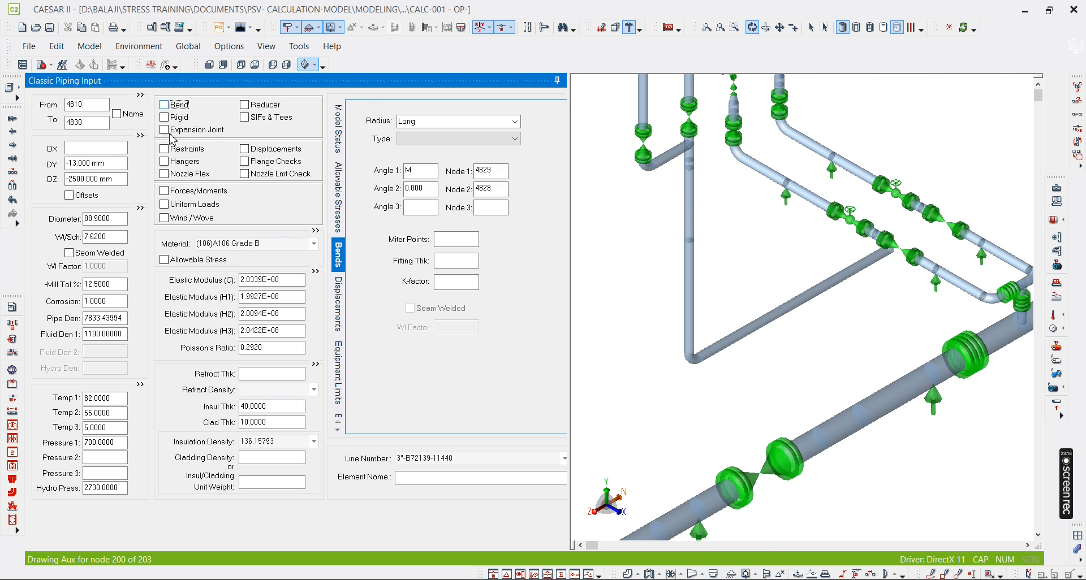
pyautogui.click(91, 126)
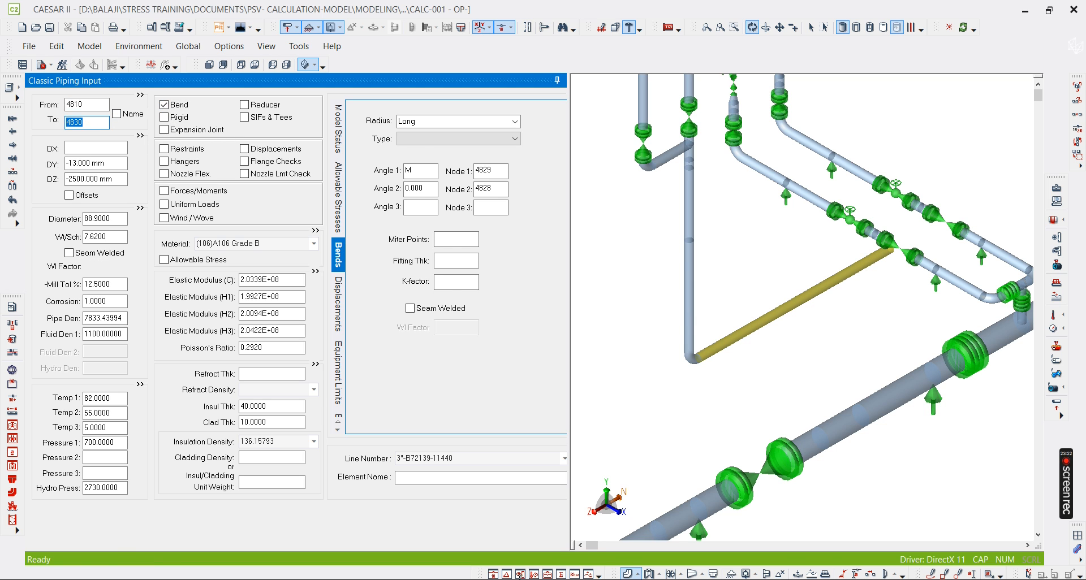
# - Switch to the isometric drawing in PDF-XChange Editor and examine the 1:200 slope symbol on the 29513 mm run
pyautogui.hotkey('alt', 'Tab')
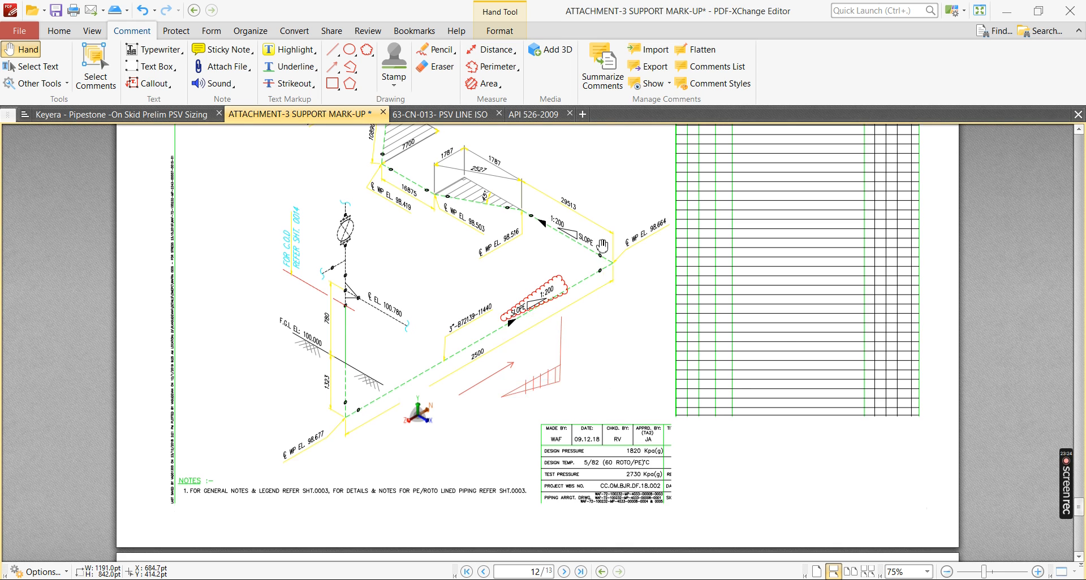
pyautogui.keyDown('ctrl'); pyautogui.scroll(2, 603, 245); pyautogui.keyUp('ctrl')
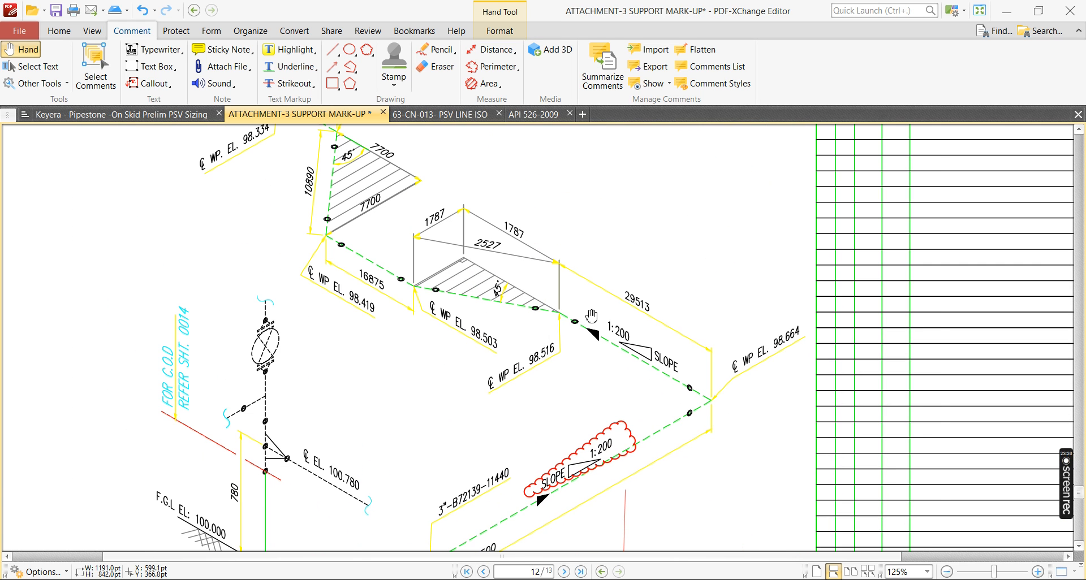
pyautogui.keyDown('ctrl'); pyautogui.scroll(2, 591, 315); pyautogui.keyUp('ctrl')
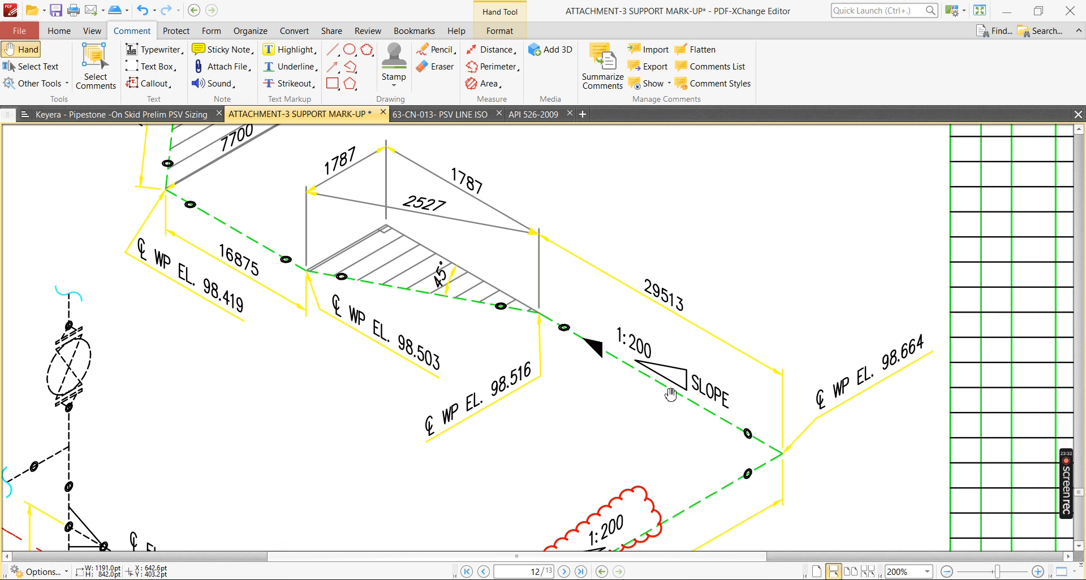
# - Return to CAESAR II and set the 4830–4850 element's length to 29513 mm in its deltas, checking it against the isometric
pyautogui.hotkey('alt', 'Tab')
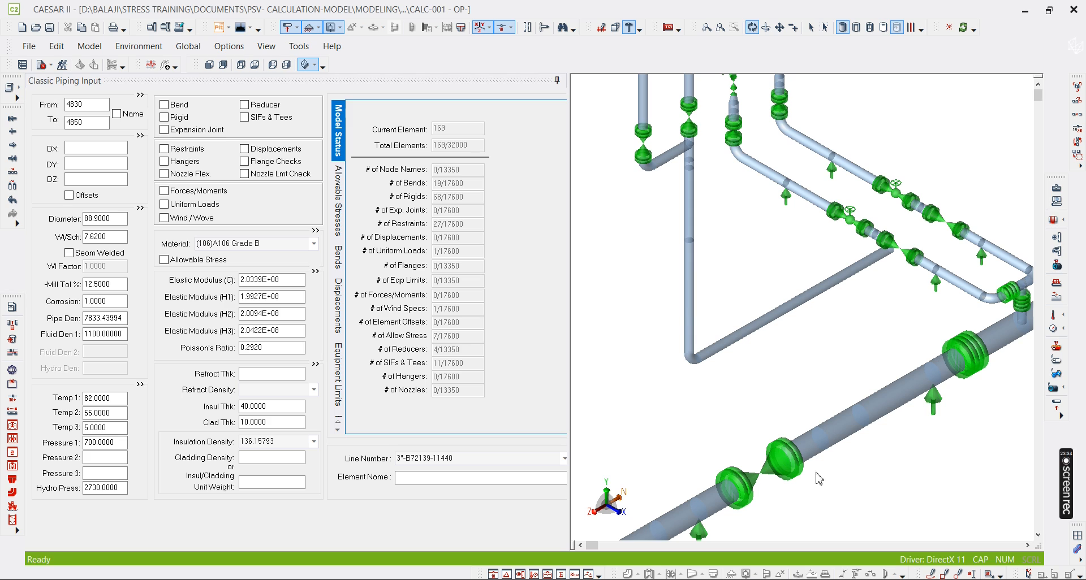
pyautogui.click(140, 136)
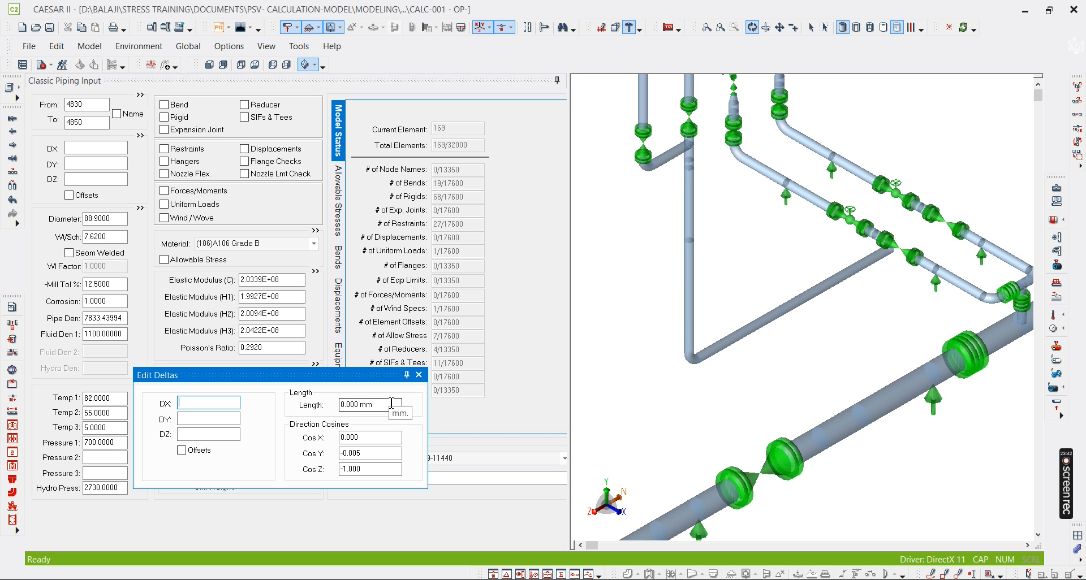
pyautogui.doubleClick(365, 457)
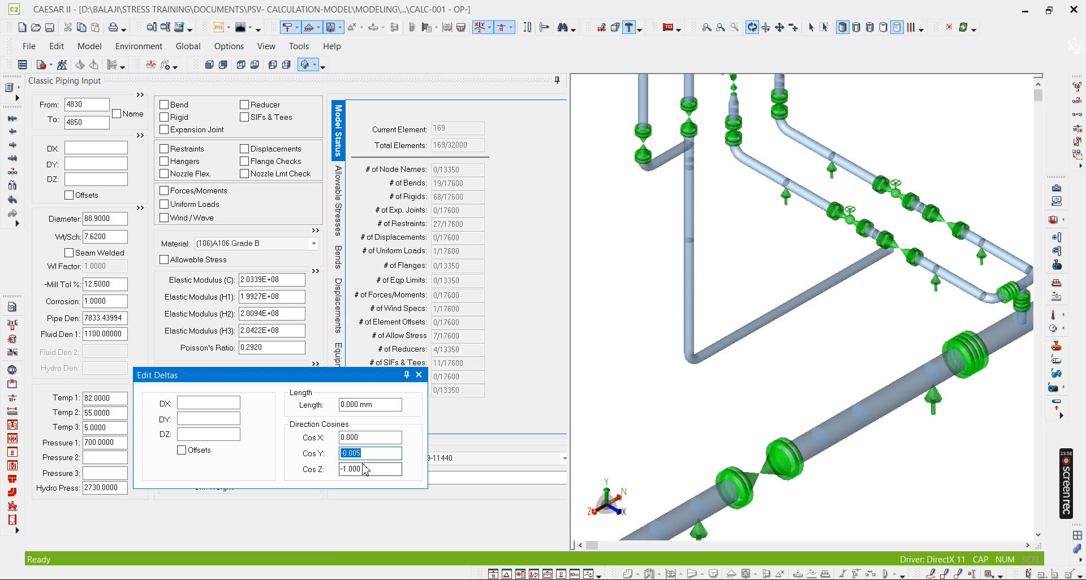
pyautogui.doubleClick(381, 405)
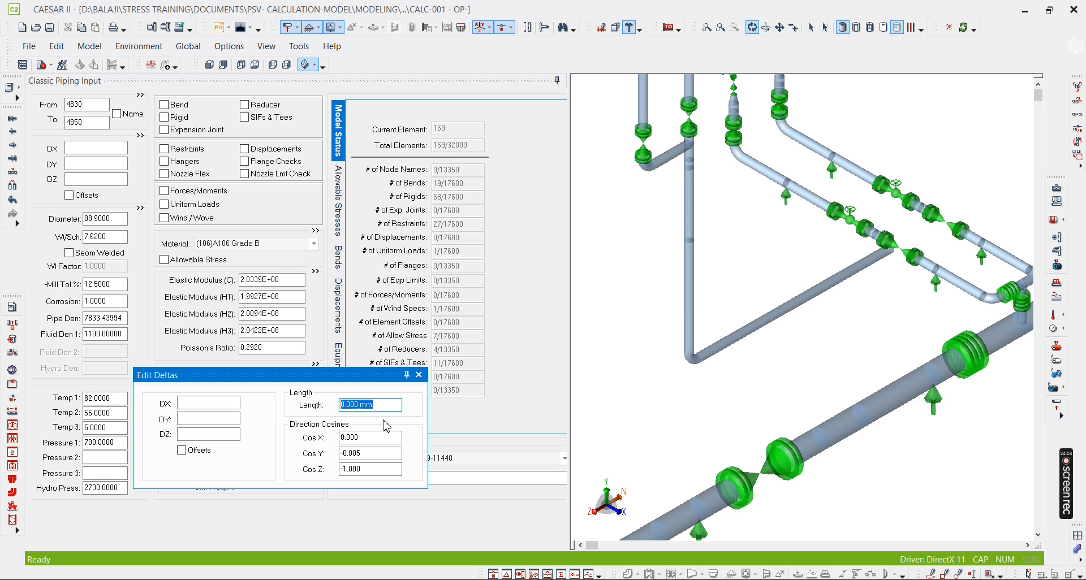
pyautogui.write('29513')
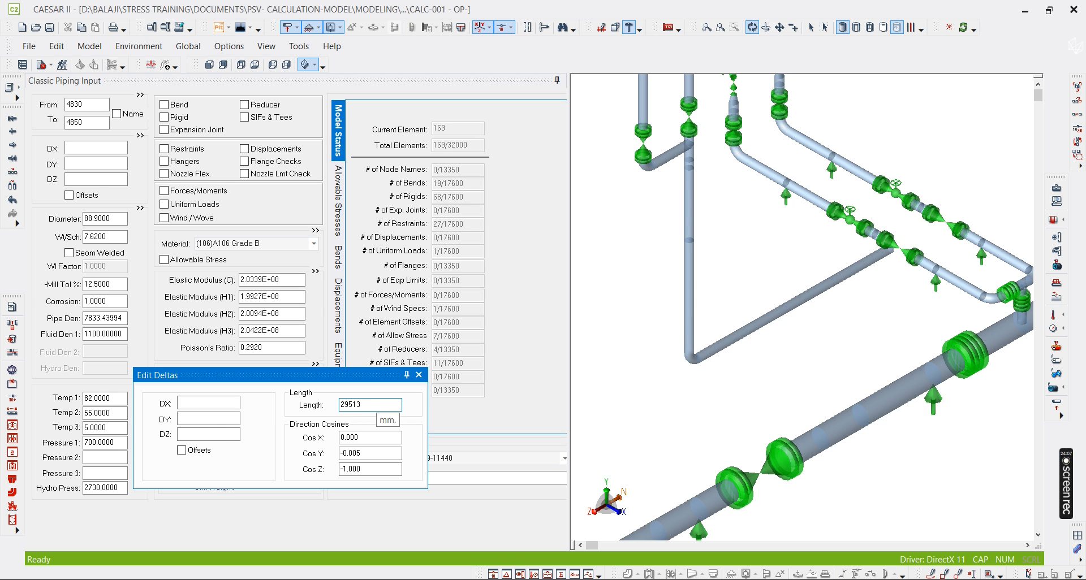
pyautogui.press('Tab')
pyautogui.hotkey('alt', 'Tab')
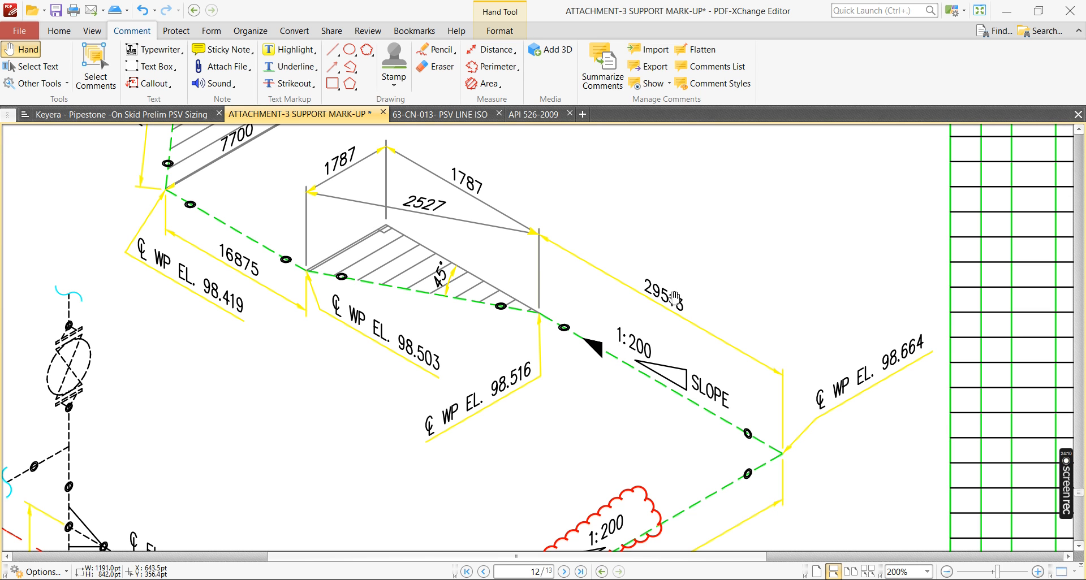
pyautogui.hotkey('alt', 'Tab')
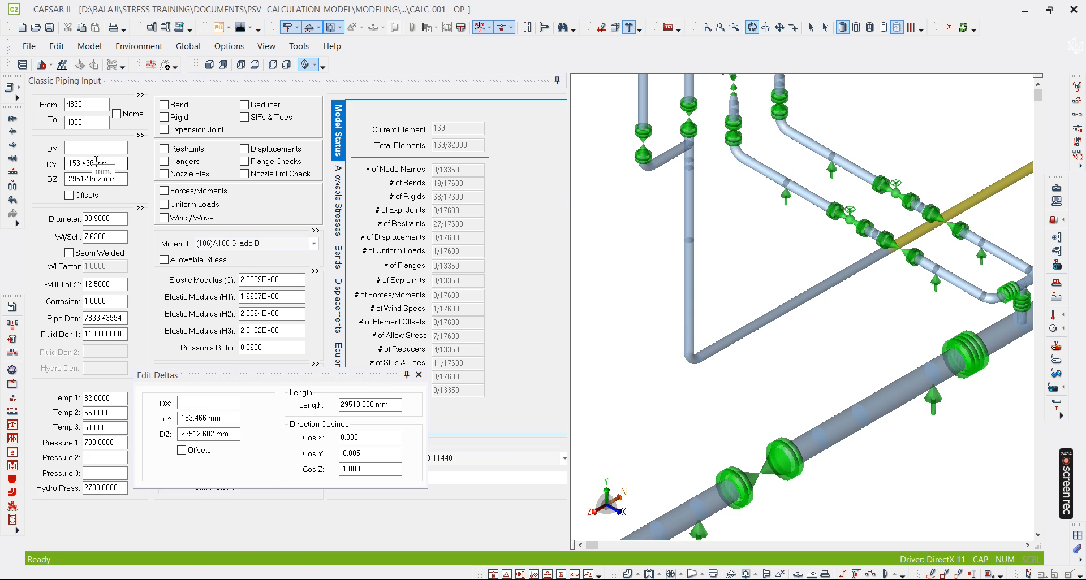
# - Copy the DZ value of the 4830–4850 element and clear it from the DZ field
pyautogui.moveTo(113, 163); pyautogui.dragTo(66, 159)
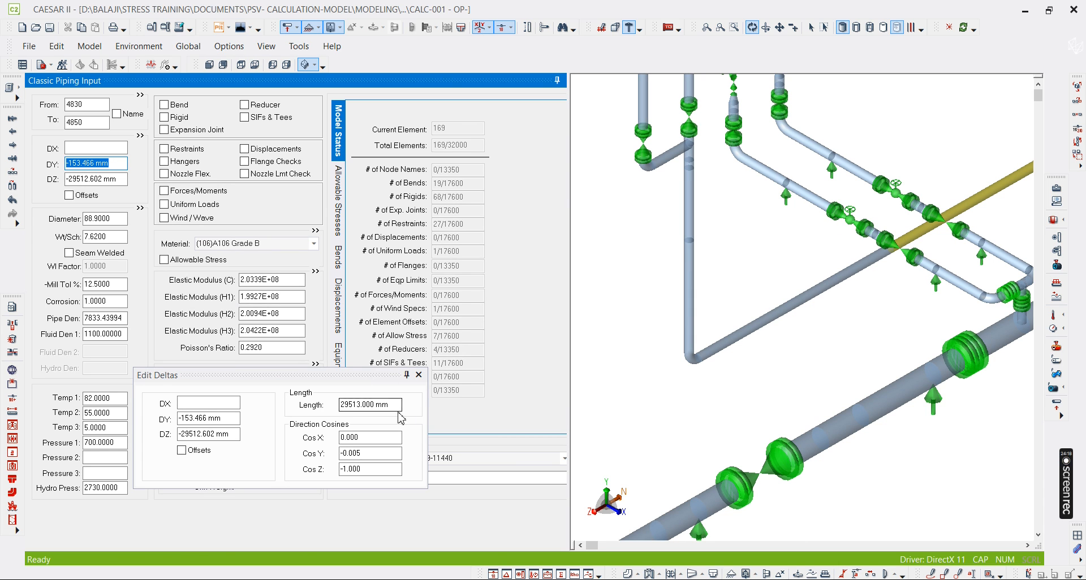
pyautogui.moveTo(122, 182); pyautogui.dragTo(43, 179)
pyautogui.moveTo(848, 317); pyautogui.dragTo(834, 320, button='middle')
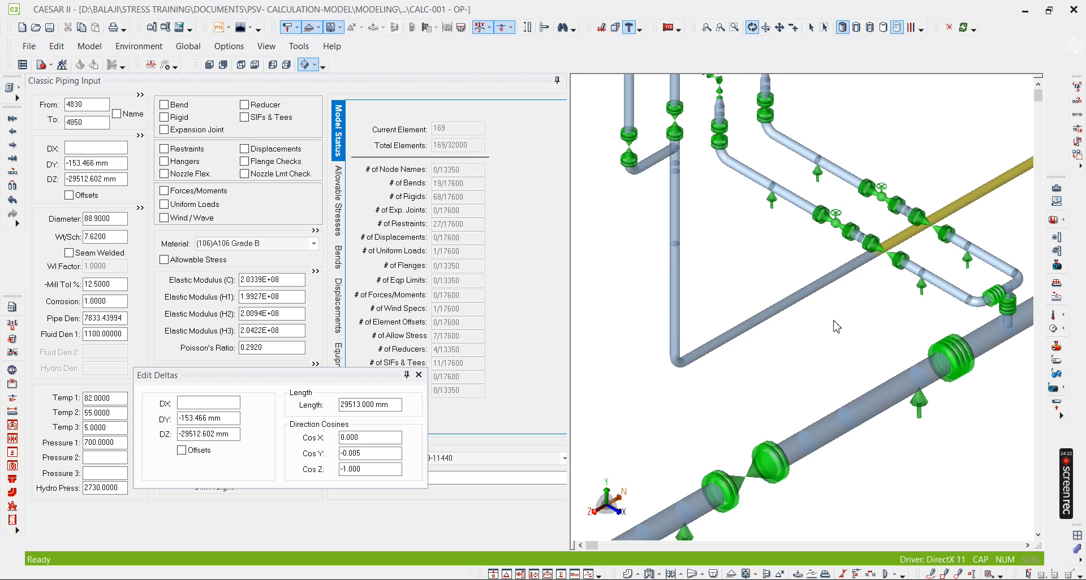
pyautogui.moveTo(120, 182); pyautogui.dragTo(34, 175)
pyautogui.hotkey('ctrl', 'c')
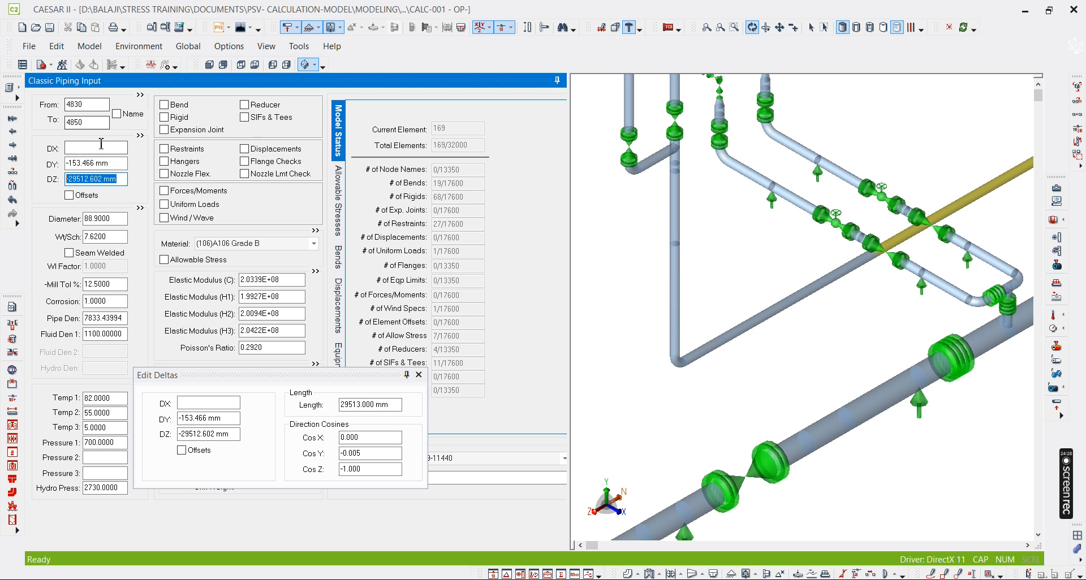
pyautogui.press('Delete')
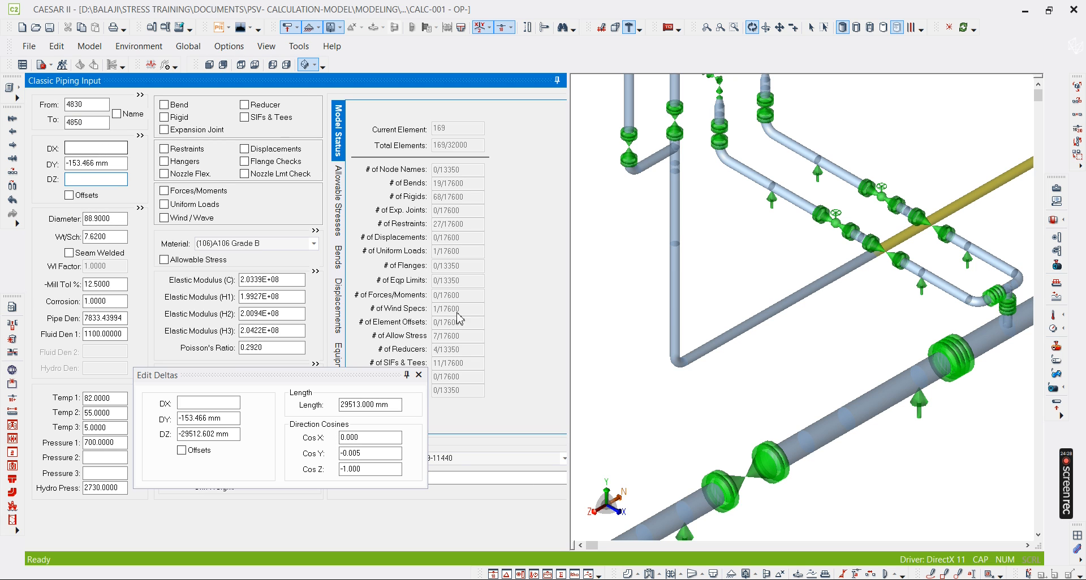
# - Switch to the isometric in PDF-XChange Editor and move the XYZ axis stamp beside the corner at WP EL. 98.664
pyautogui.click(517, 579)
pyautogui.moveTo(593, 424); pyautogui.dragTo(539, 277)
pyautogui.keyDown('ctrl'); pyautogui.scroll(-1, 467, 376); pyautogui.keyUp('ctrl')
pyautogui.keyDown('ctrl'); pyautogui.scroll(-3, 466, 376); pyautogui.keyUp('ctrl')
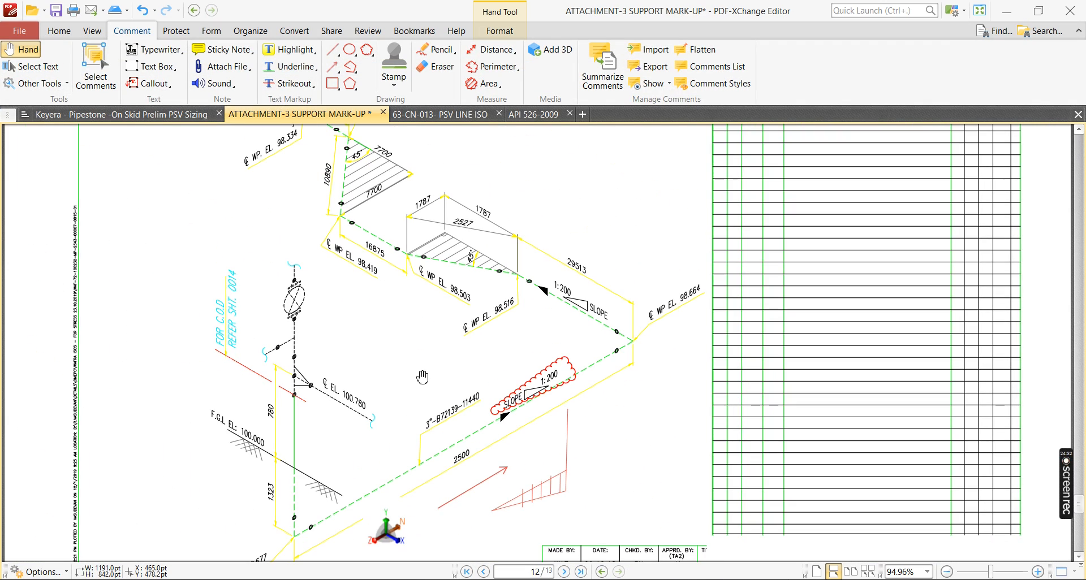
pyautogui.moveTo(395, 535); pyautogui.dragTo(649, 291)
pyautogui.keyDown('ctrl'); pyautogui.scroll(4, 639, 300); pyautogui.keyUp('ctrl')
pyautogui.moveTo(665, 396); pyautogui.dragTo(582, 456)
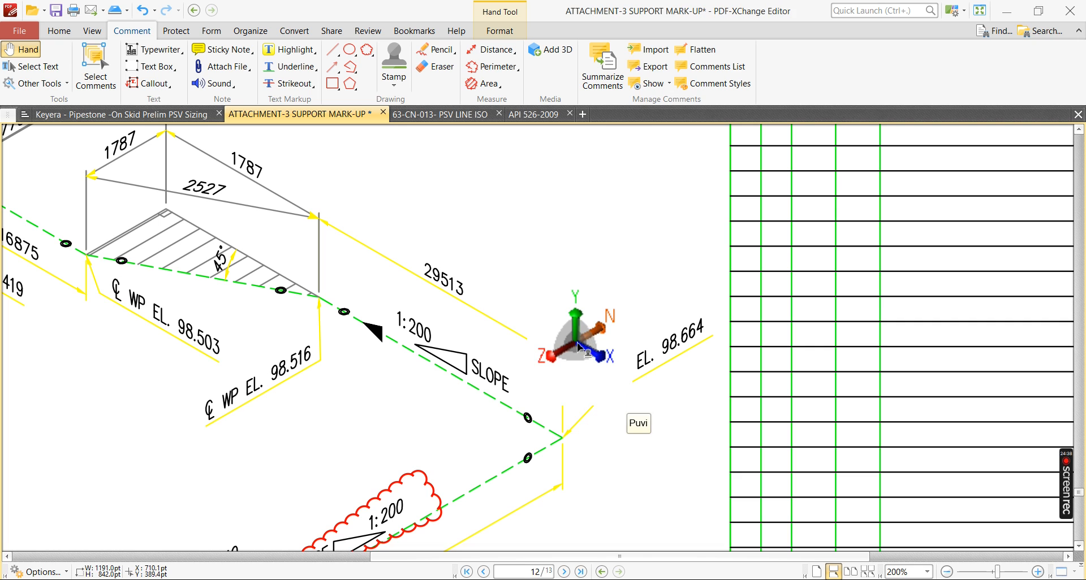
pyautogui.moveTo(589, 362); pyautogui.dragTo(595, 384)
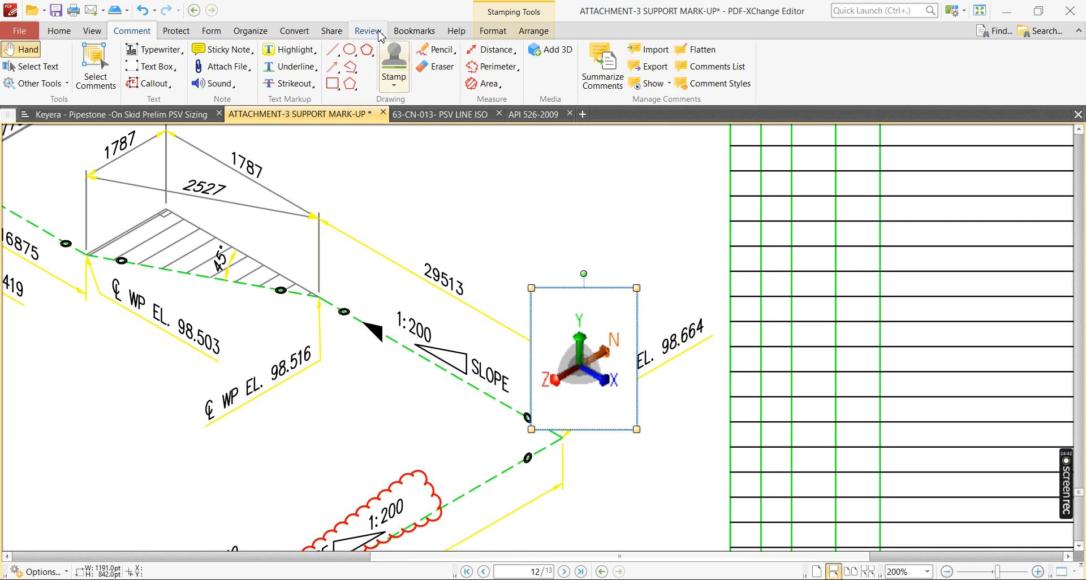
# - Draw a red arrow along the 29513 dimension, pointing from the EL. 98.664 corner toward EL. 98.516
pyautogui.click(332, 68)
pyautogui.moveTo(509, 328); pyautogui.dragTo(439, 279)
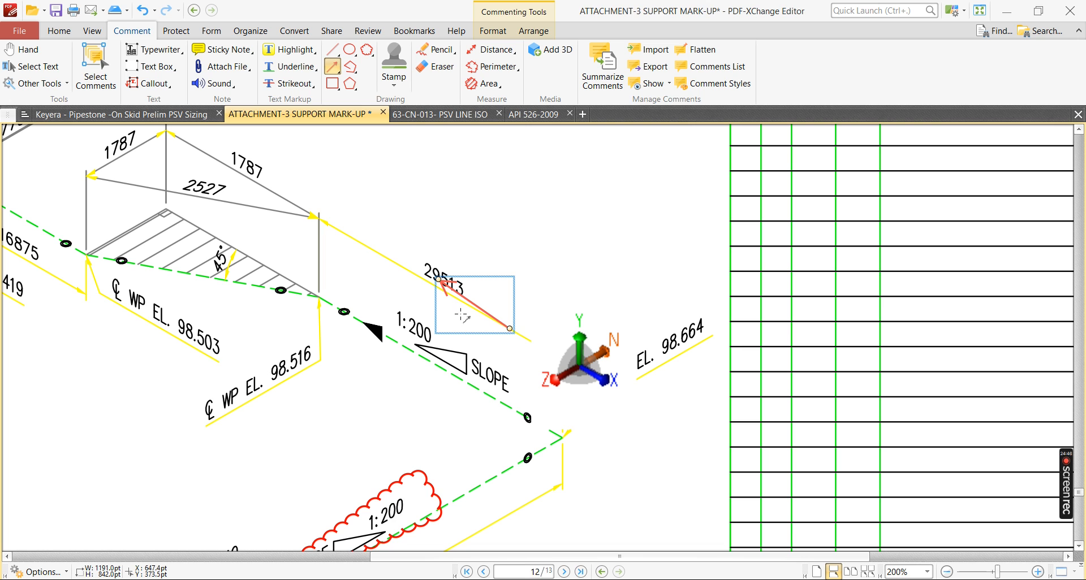
pyautogui.keyDown('ctrl'); pyautogui.scroll(-1, 462, 355); pyautogui.keyUp('ctrl')
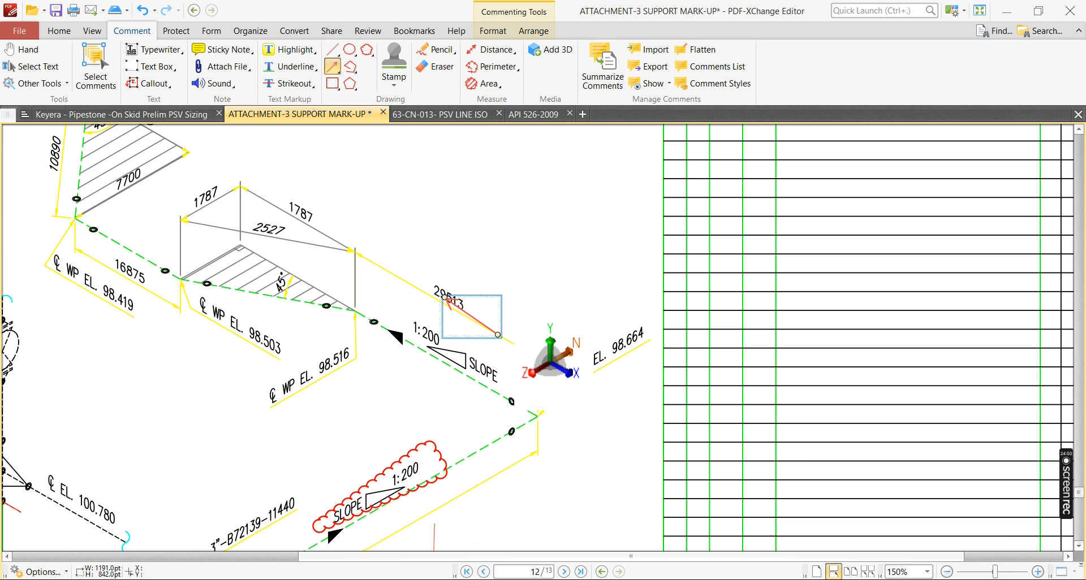
# - Return to CAESAR II and paste the copied value into the 4830–4850 element's DX, setting it to -29512.602 mm
pyautogui.click(708, 518)
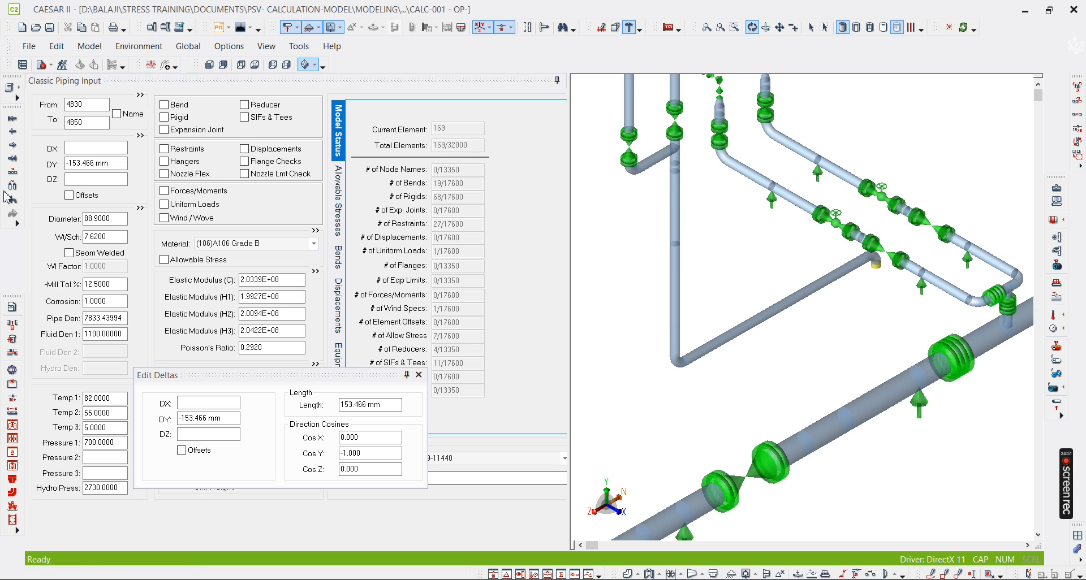
pyautogui.click(85, 147)
pyautogui.hotkey('ctrl', 'v')
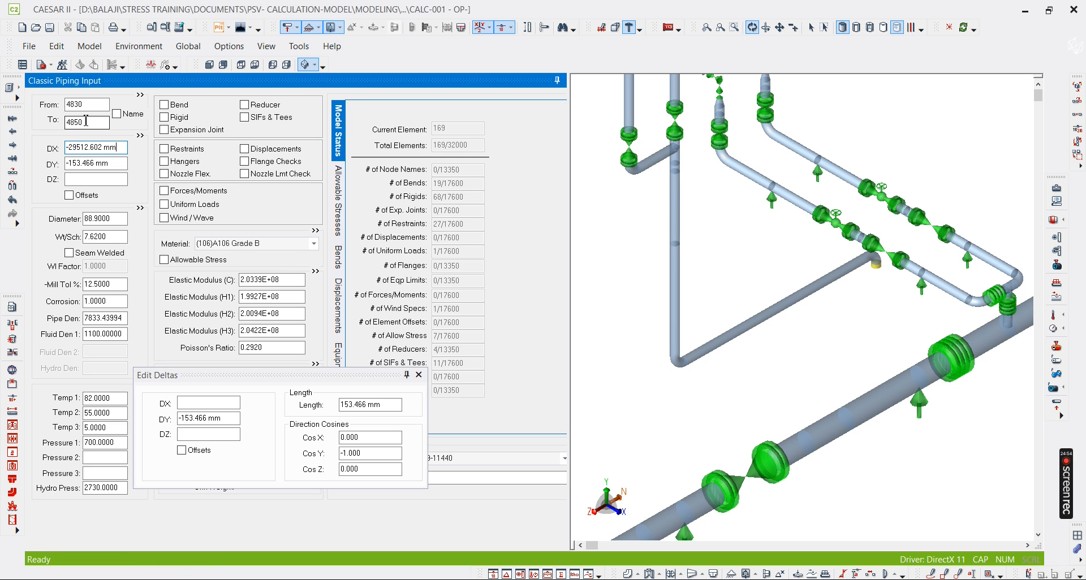
pyautogui.click(104, 120)
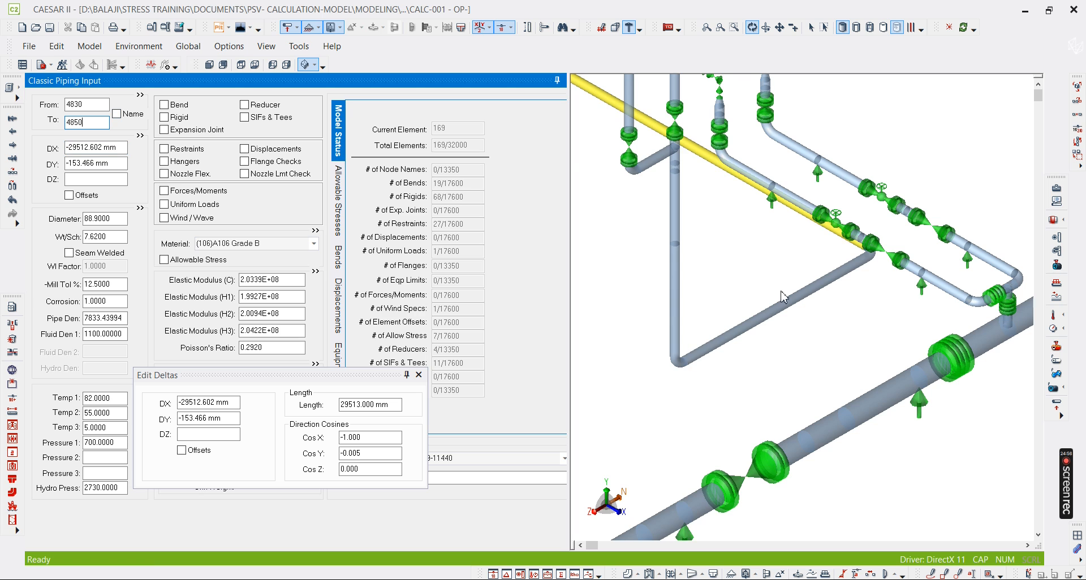
# - Examine the direction of the redirected 4830–4850 run relative to the rest of the piping model
pyautogui.moveTo(822, 291); pyautogui.dragTo(824, 357, button='middle')
pyautogui.scroll(-3, 825, 359)
pyautogui.scroll(-2, 847, 352)
pyautogui.moveTo(857, 352); pyautogui.dragTo(853, 377)
pyautogui.moveTo(741, 328); pyautogui.dragTo(859, 352, button='middle')
pyautogui.scroll(-1, 859, 353)
pyautogui.moveTo(709, 282); pyautogui.dragTo(746, 310, button='middle')
pyautogui.scroll(-2, 748, 313)
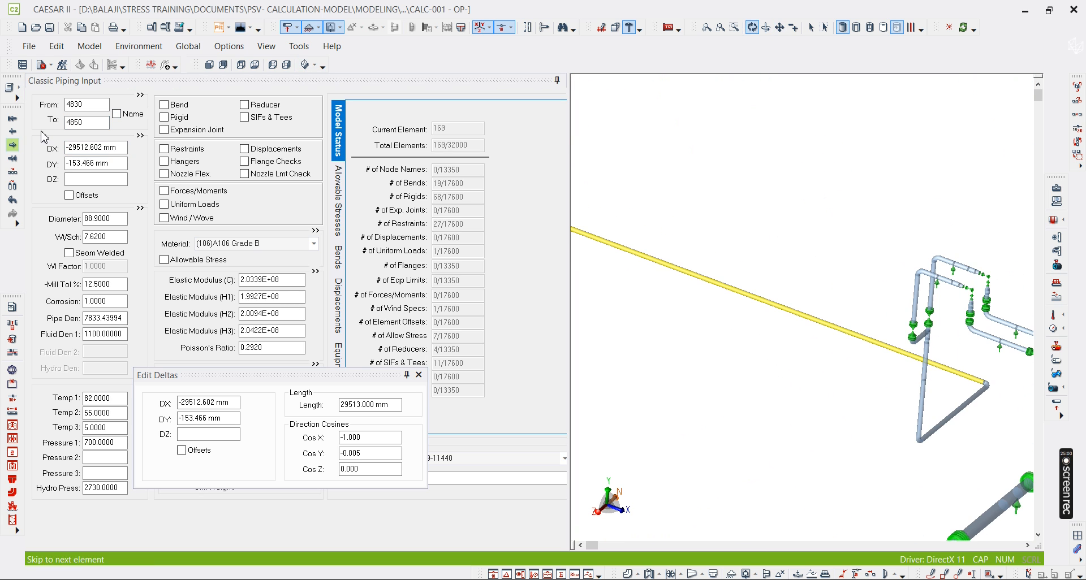
# - Switch to the isometric and bring up Calculator over it to check the 4830–4850 element's DY
pyautogui.moveTo(102, 163); pyautogui.dragTo(66, 164)
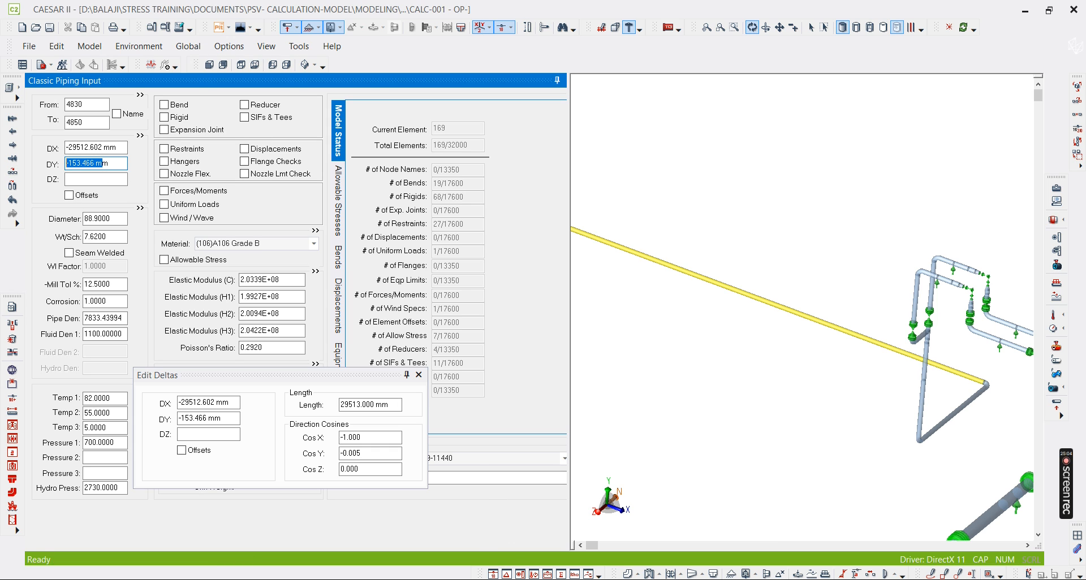
pyautogui.hotkey('alt', 'Tab')
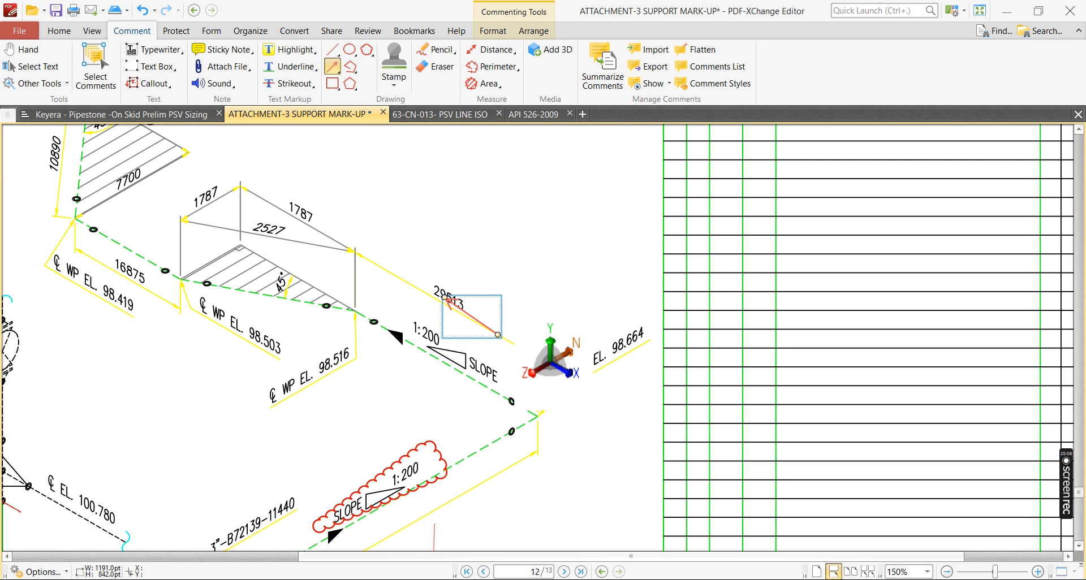
pyautogui.hotkey('alt', 'Tab')
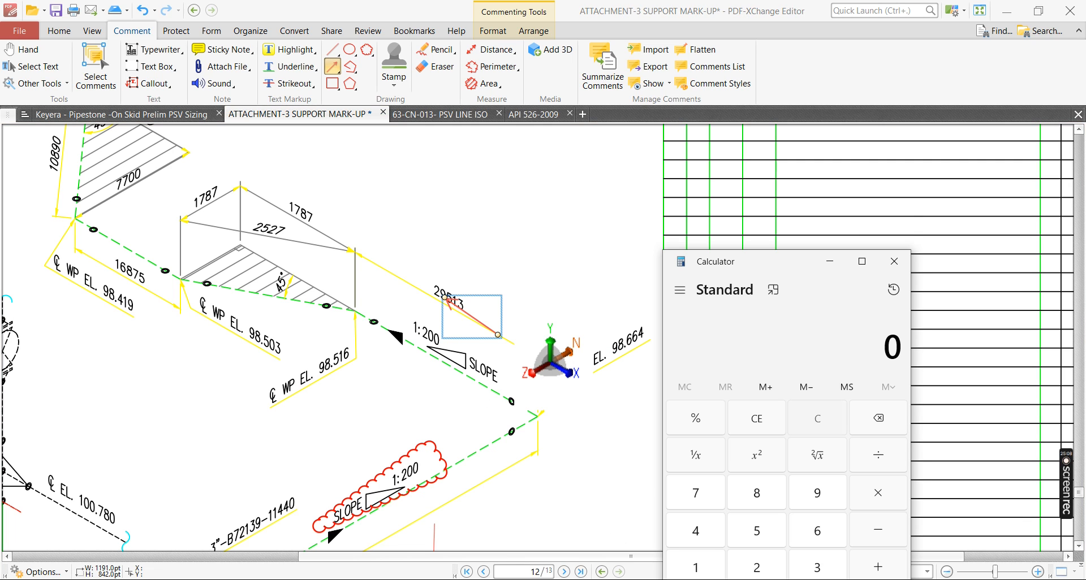
pyautogui.write('98664')
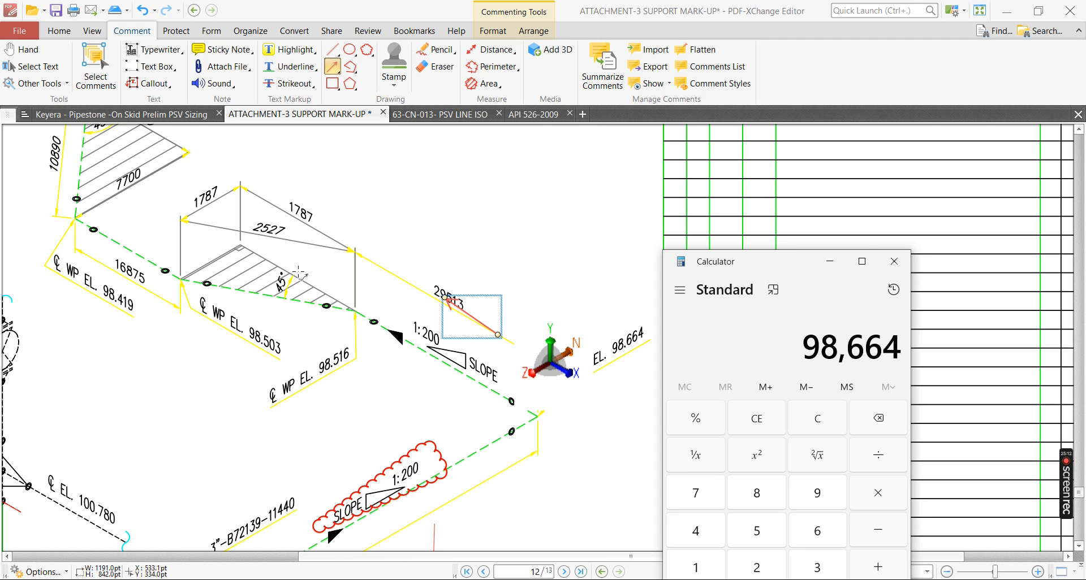
pyautogui.keyDown('ctrl'); pyautogui.scroll(2, 325, 373); pyautogui.keyUp('ctrl')
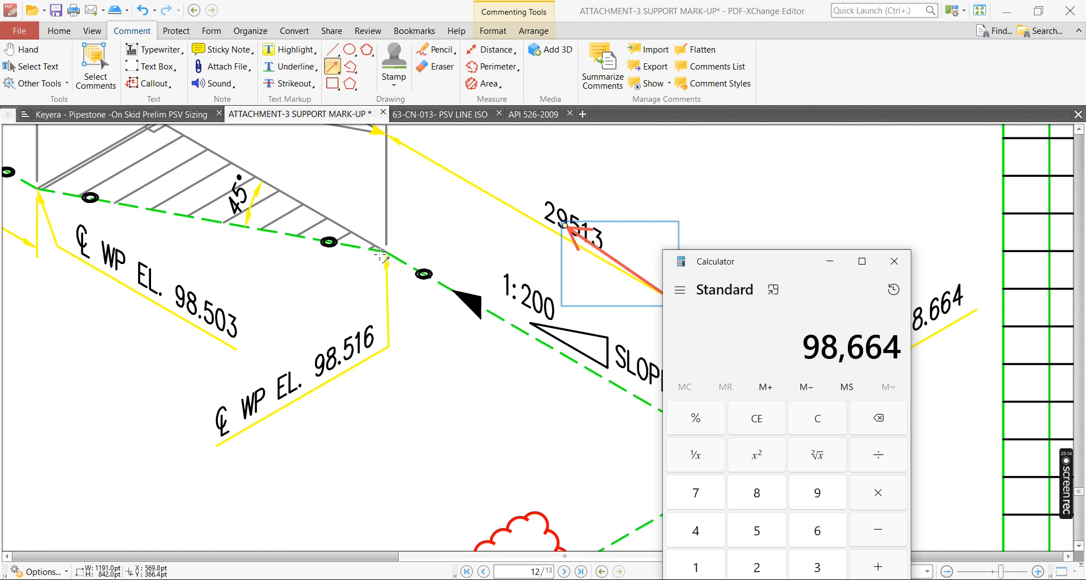
pyautogui.keyDown('ctrl'); pyautogui.scroll(-1, 374, 266); pyautogui.keyUp('ctrl')
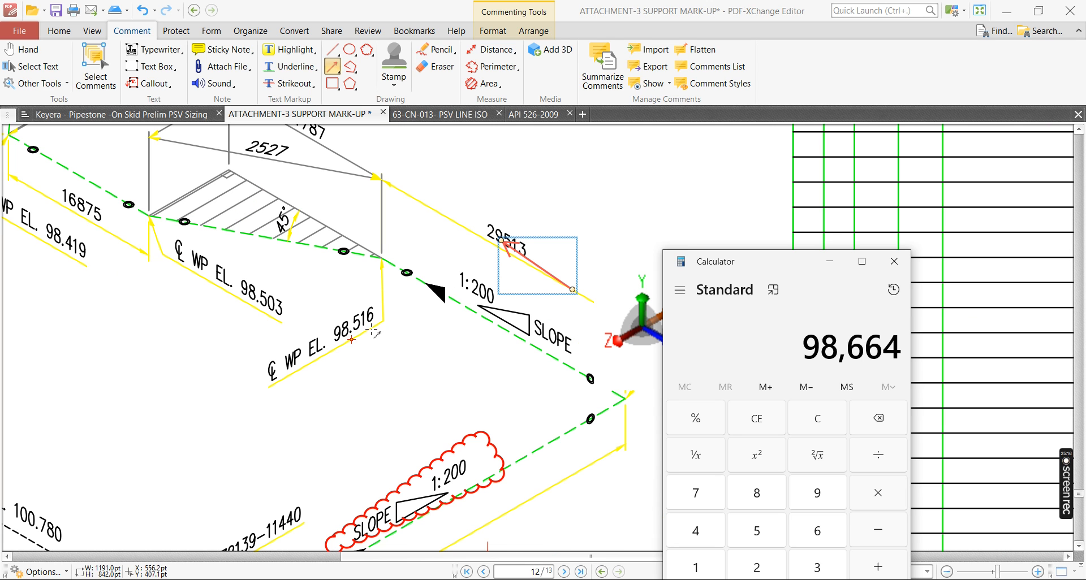
pyautogui.write('98')
pyautogui.press('Escape')
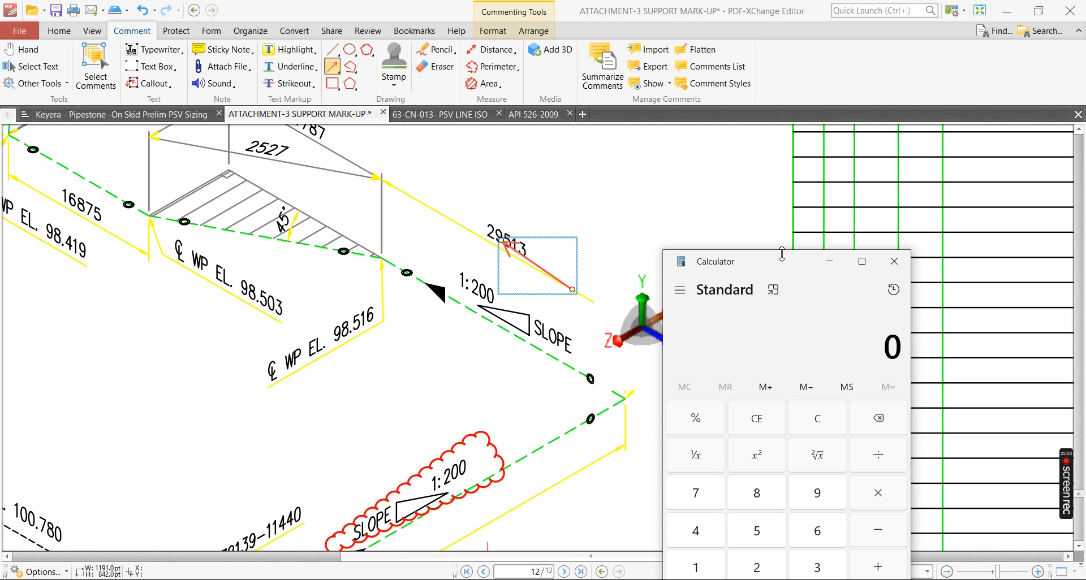
# - Move Calculator clear of the EL. 98.664 label and calculate the elevation drop along the run as 98664 - 98516
pyautogui.moveTo(769, 262); pyautogui.dragTo(914, 249)
pyautogui.write('98664 ')
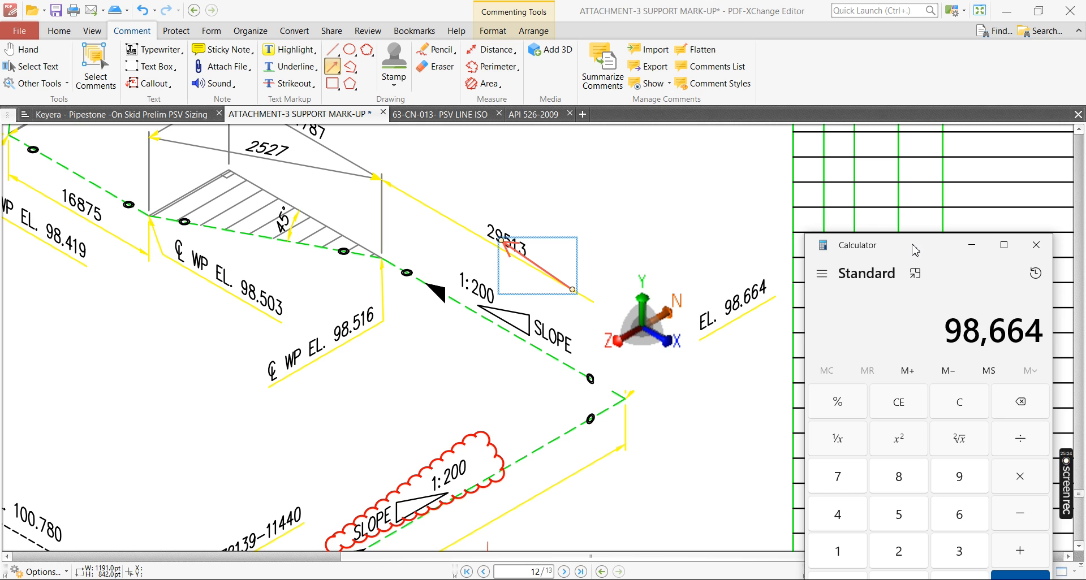
pyautogui.write('- 98')
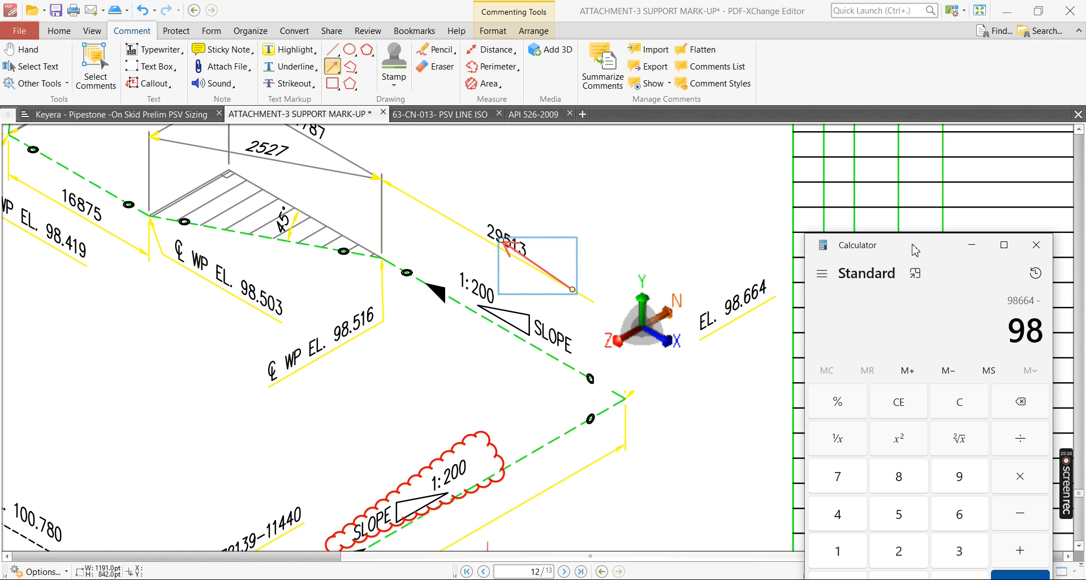
pyautogui.write('516')
pyautogui.press('Return')
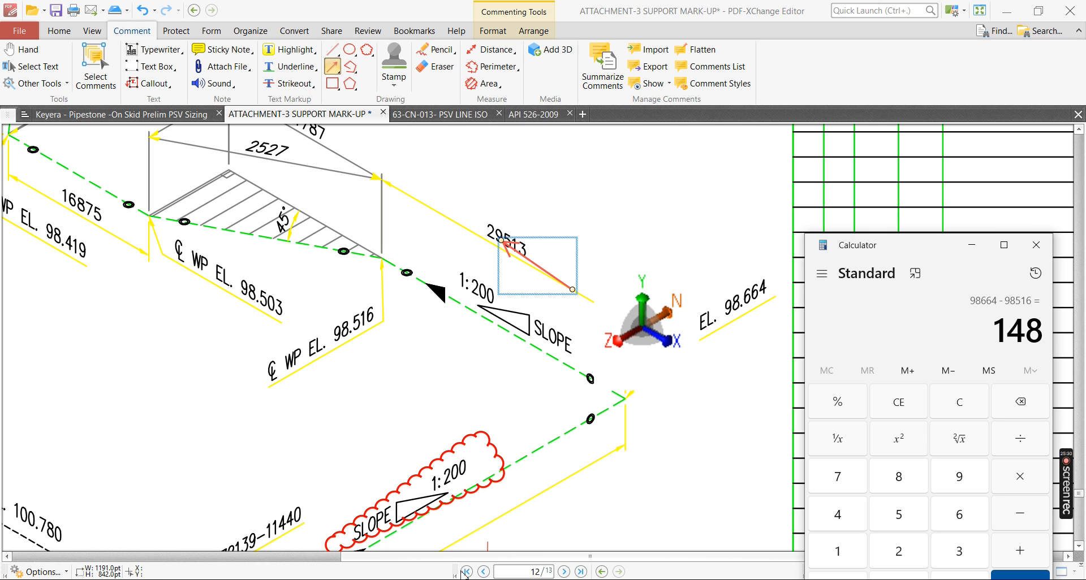
# - Return to CAESAR II and set the 4830–4850 element's DY to -148 mm
pyautogui.click(535, 578)
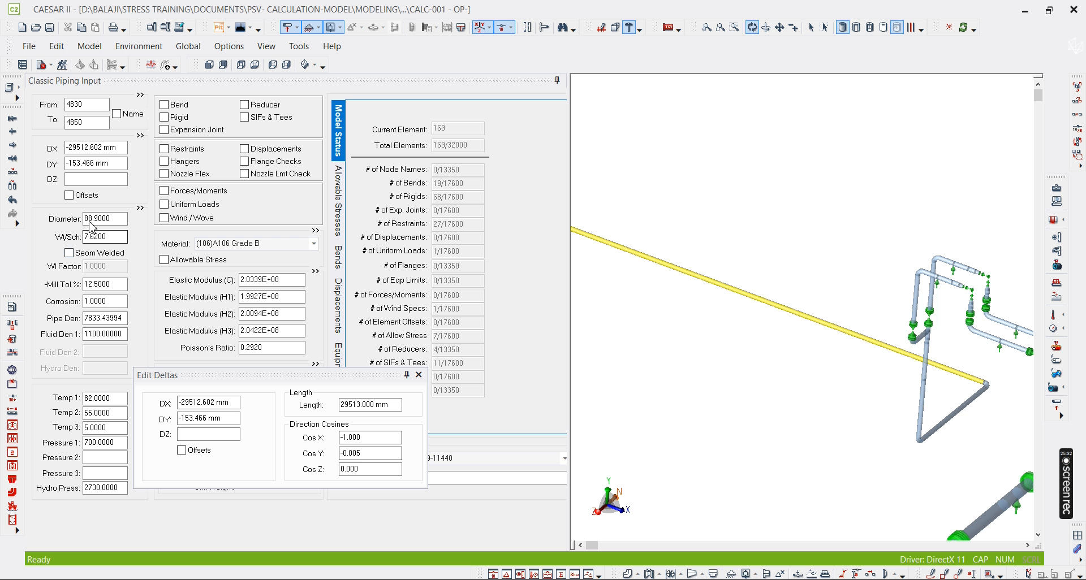
pyautogui.click(109, 165)
pyautogui.hotkey('ctrl', 'a')
pyautogui.write('-')
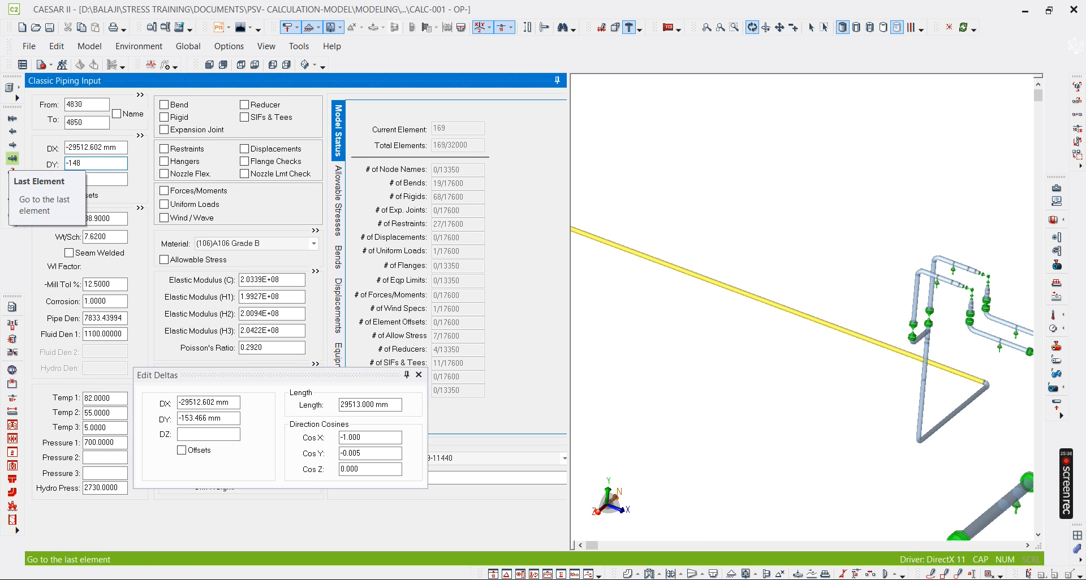
pyautogui.write('148')
pyautogui.press('Tab')
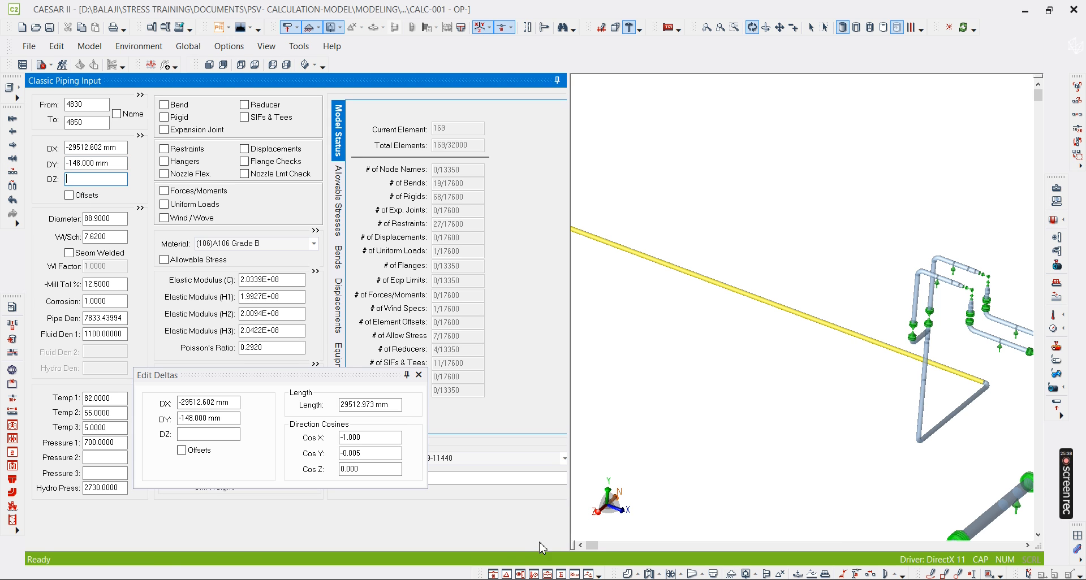
# - Switch back to Calculator and check the 1:200 slope drop by computing 29513 ÷ 200
pyautogui.click(521, 573)
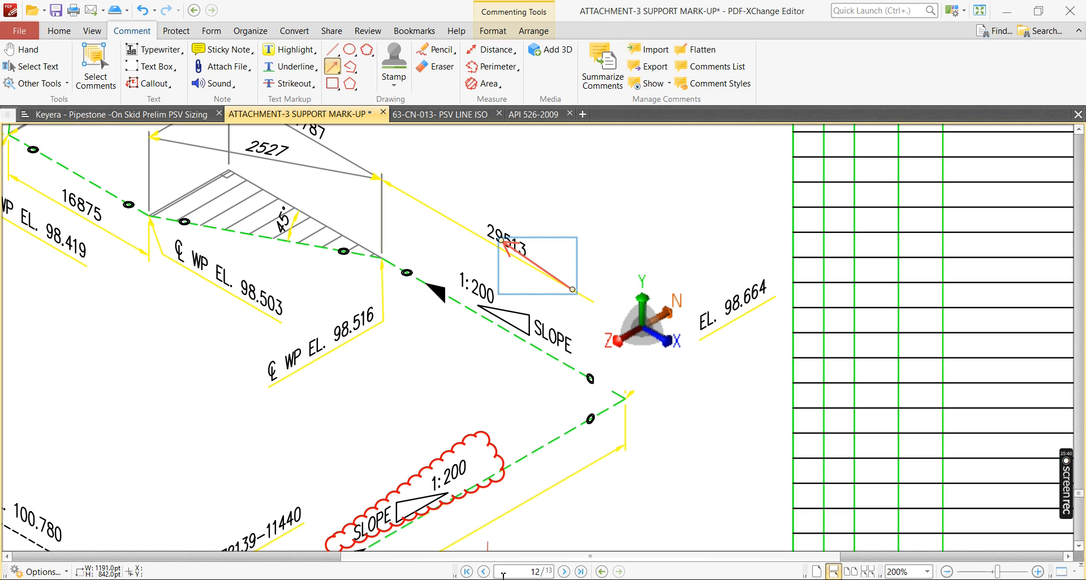
pyautogui.hotkey('alt', 'Tab')
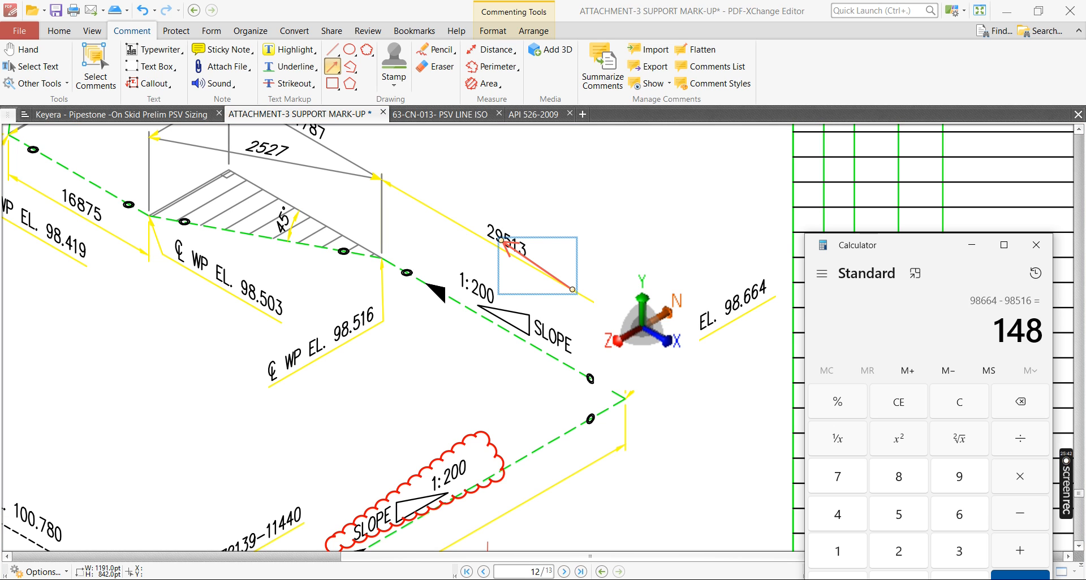
pyautogui.press('Escape')
pyautogui.write('29513 ÷ ')
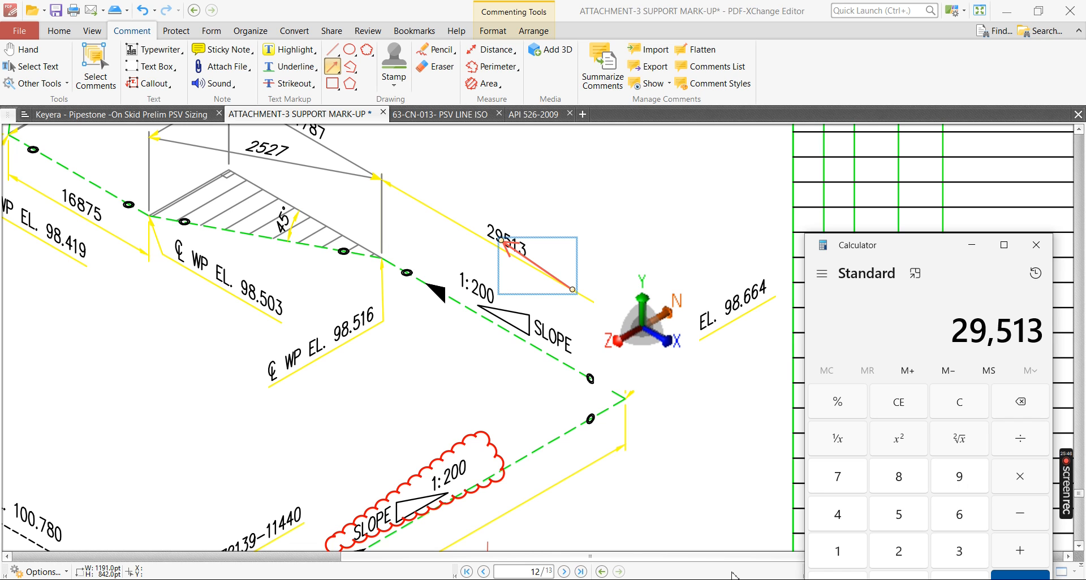
pyautogui.write('200')
pyautogui.press('Return')
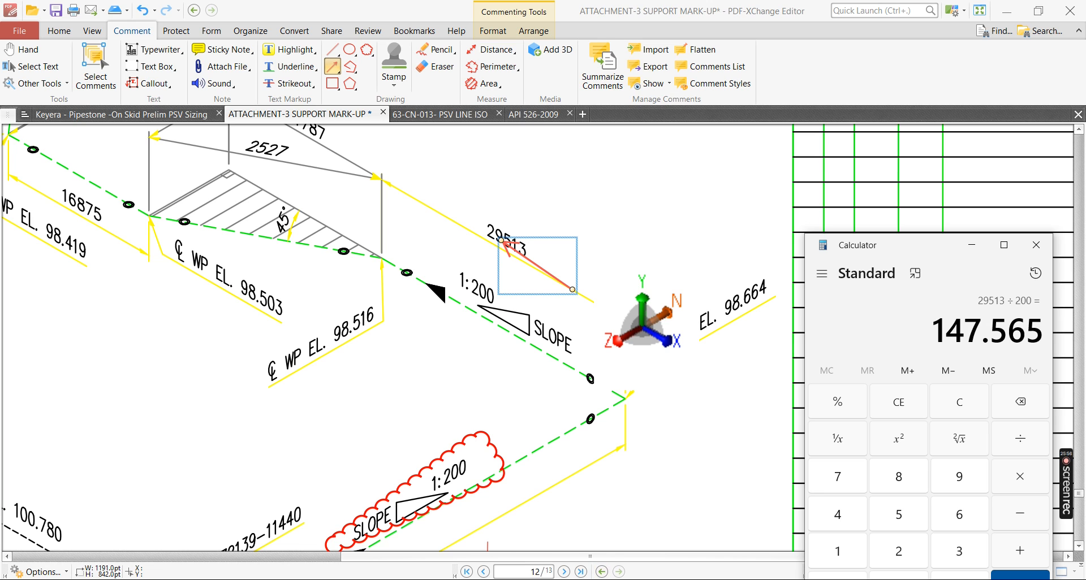
# - Return to CAESAR II and renumber the end node of the sloped 29513 mm run as 4910
pyautogui.moveTo(572, 579)
pyautogui.click(571, 537)
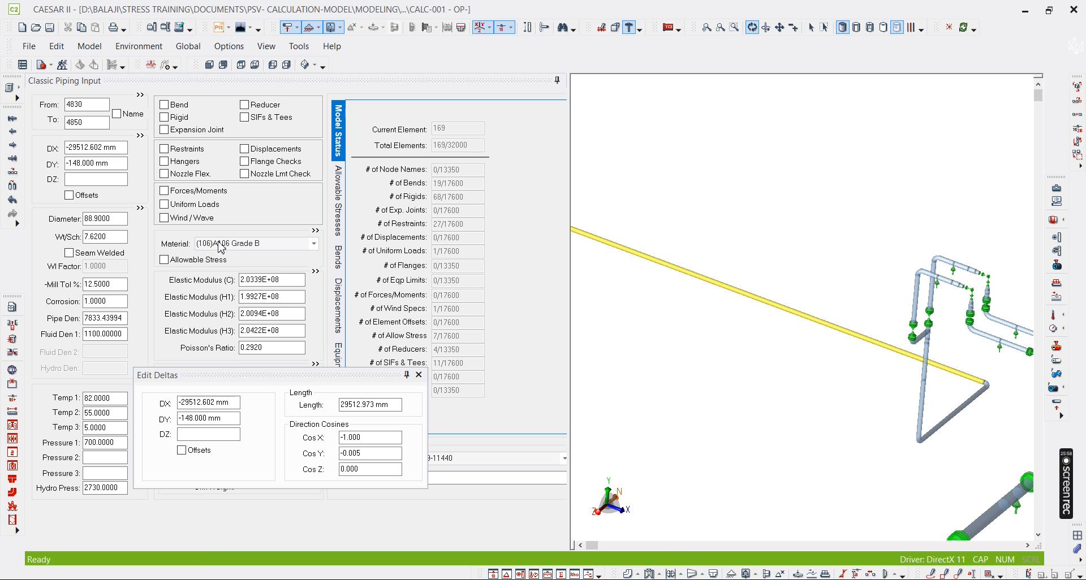
pyautogui.moveTo(718, 368); pyautogui.dragTo(620, 290, button='middle')
pyautogui.click(817, 345)
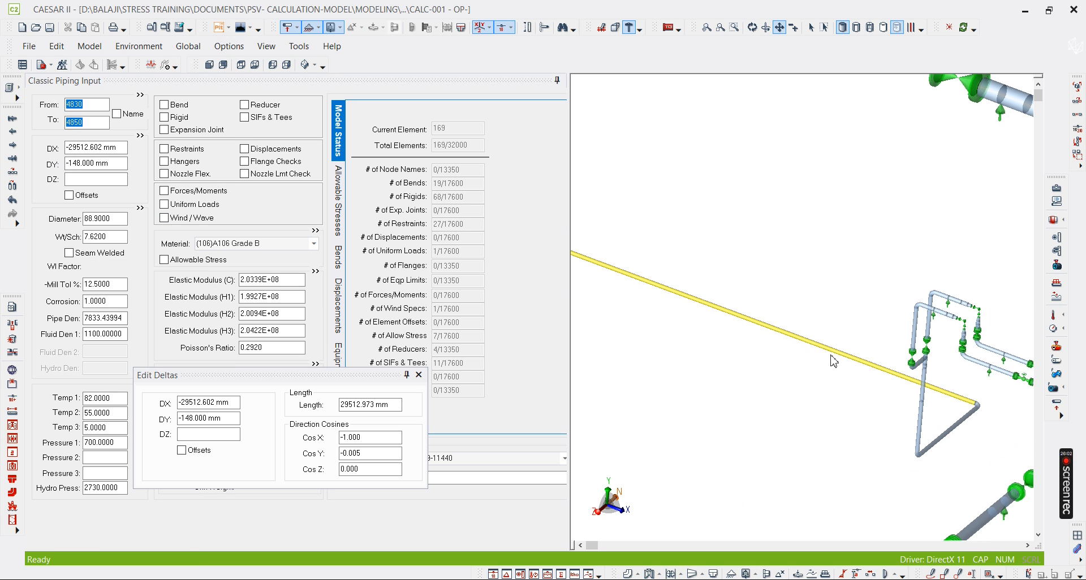
pyautogui.scroll(-2, 823, 375)
pyautogui.click(812, 27)
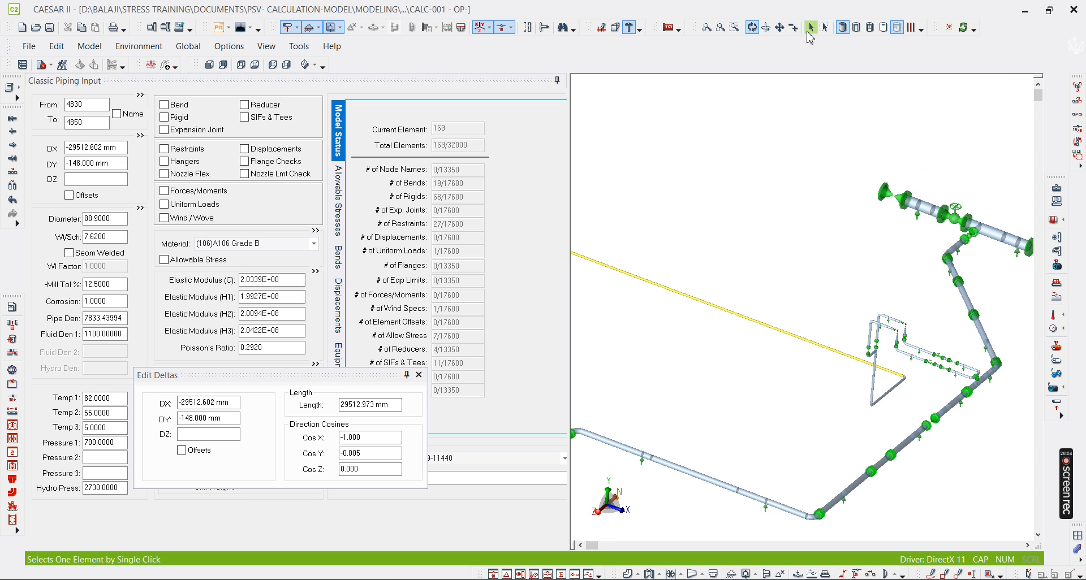
pyautogui.scroll(-2, 776, 297)
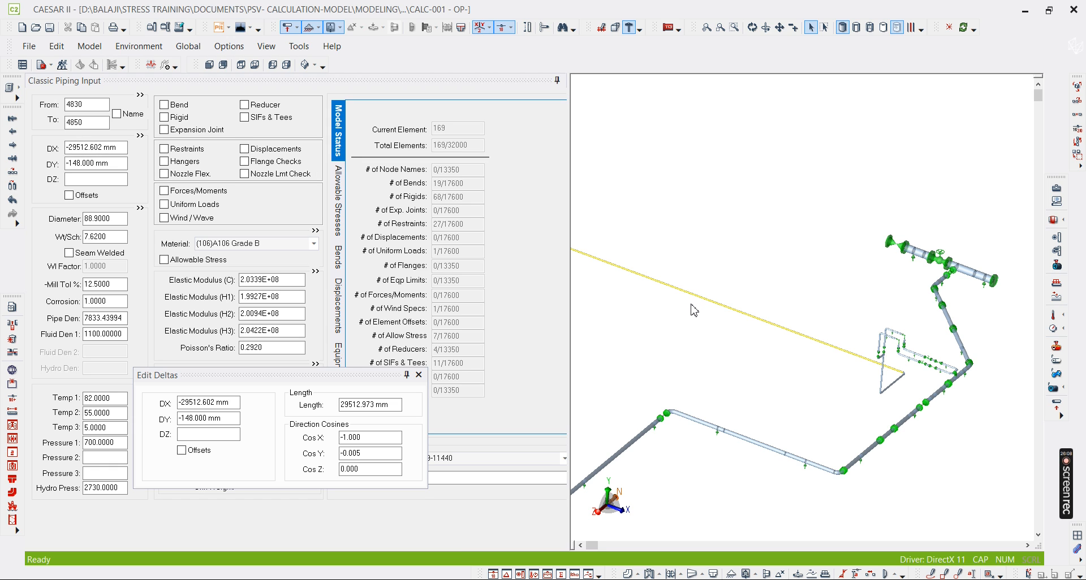
pyautogui.moveTo(691, 305); pyautogui.dragTo(689, 307, button='middle')
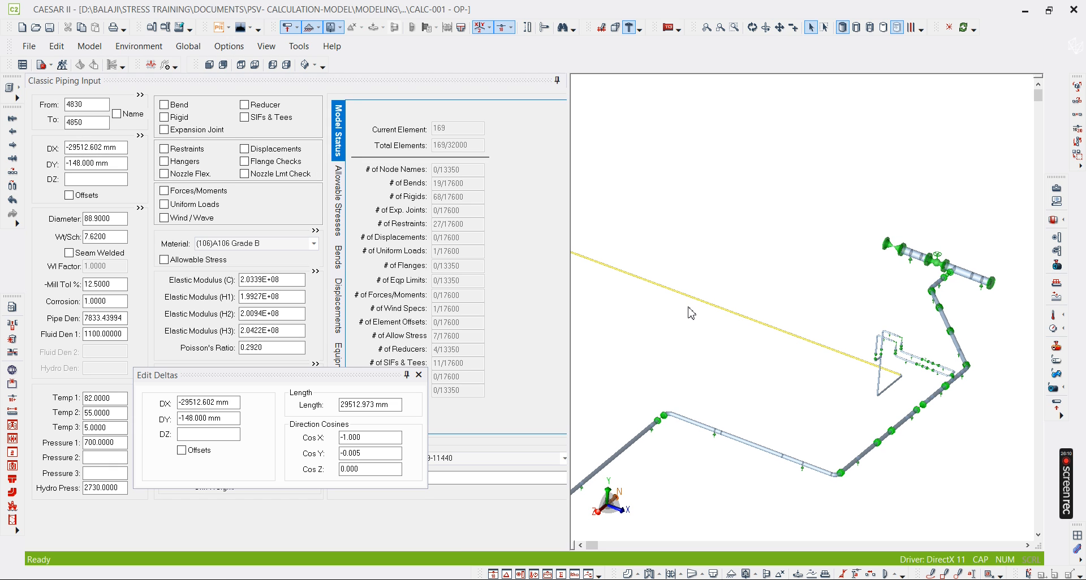
pyautogui.click(94, 123)
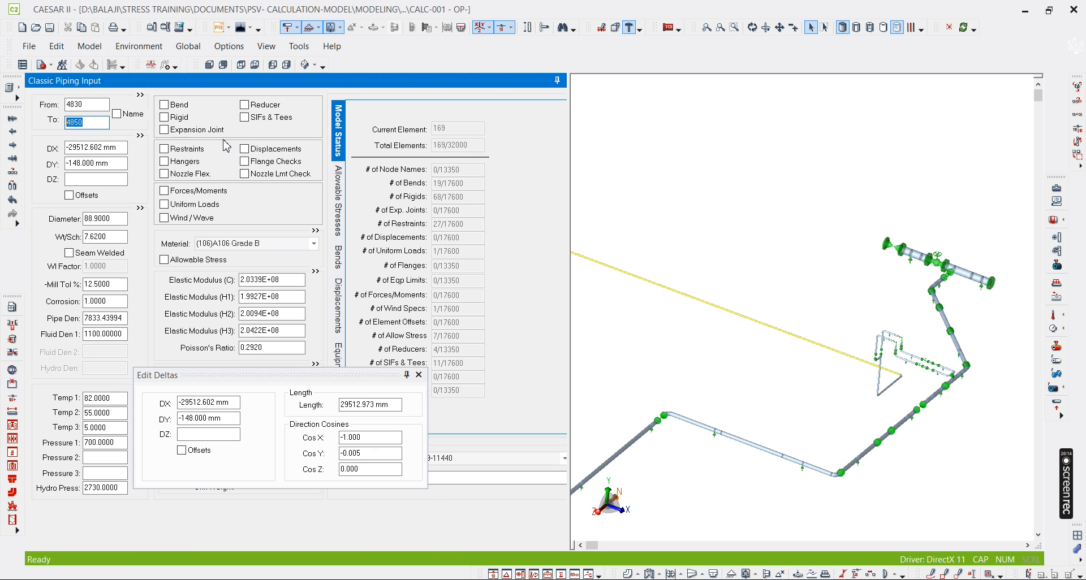
pyautogui.write('48')
pyautogui.press('Tab')
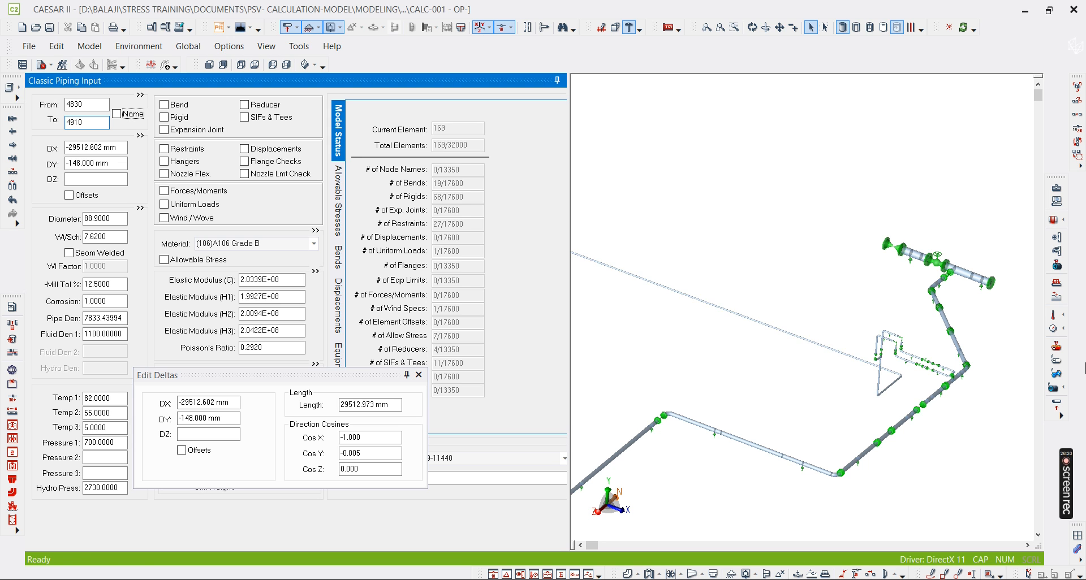
# - Add a long-radius bend at node 4910 on the 4830–4910 element
pyautogui.scroll(5, 790, 385)
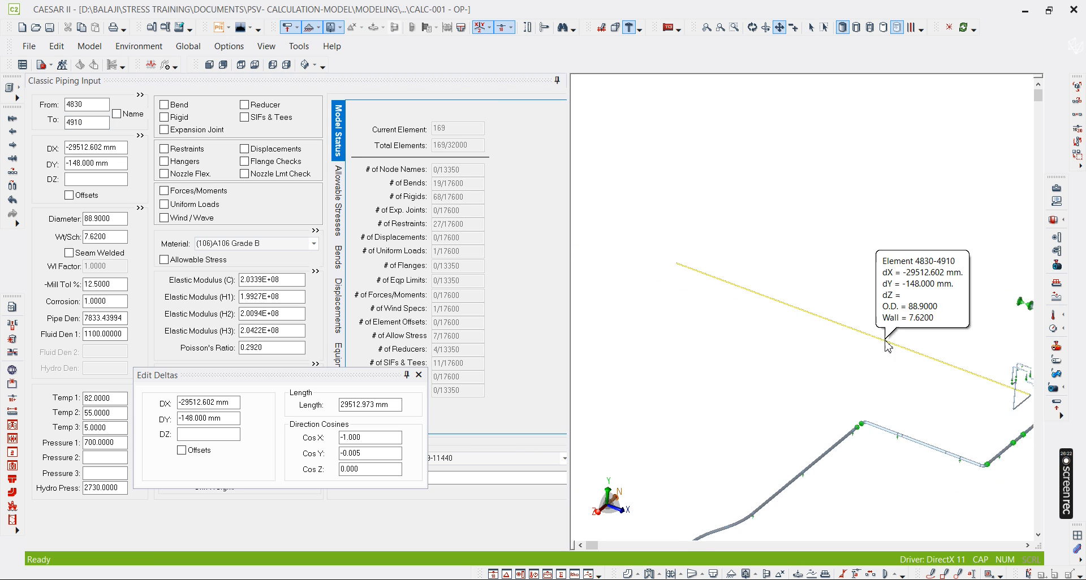
pyautogui.click(180, 105)
pyautogui.press('space')
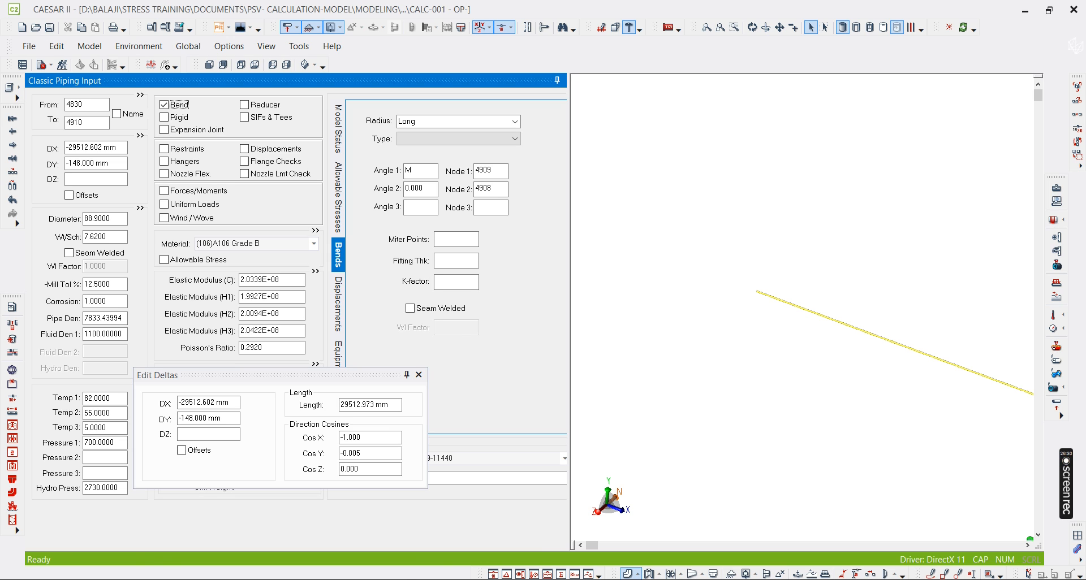
pyautogui.moveTo(966, 324); pyautogui.dragTo(862, 297, button='middle')
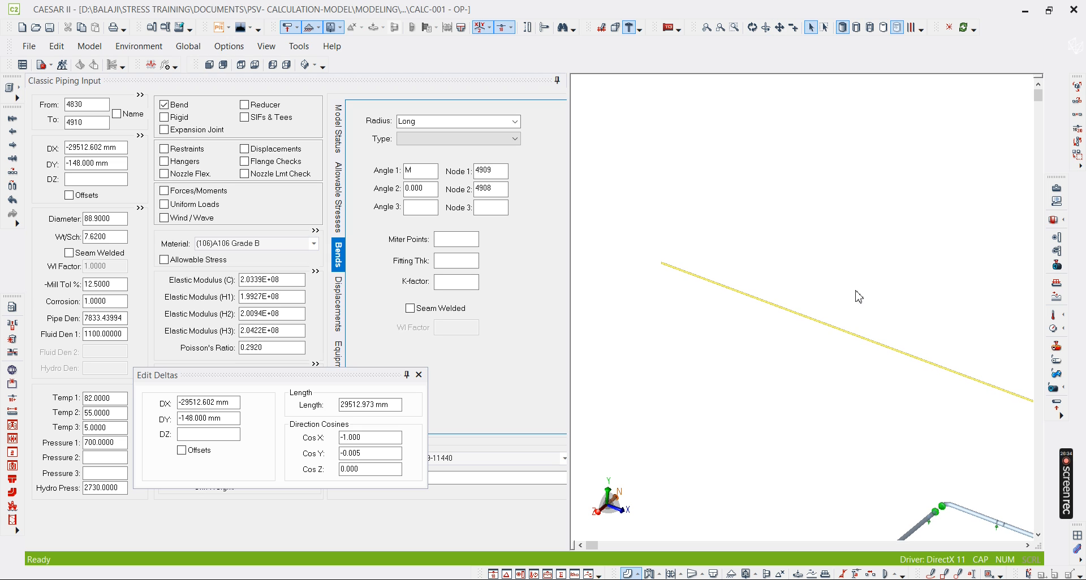
pyautogui.moveTo(897, 332); pyautogui.dragTo(821, 339, button='middle')
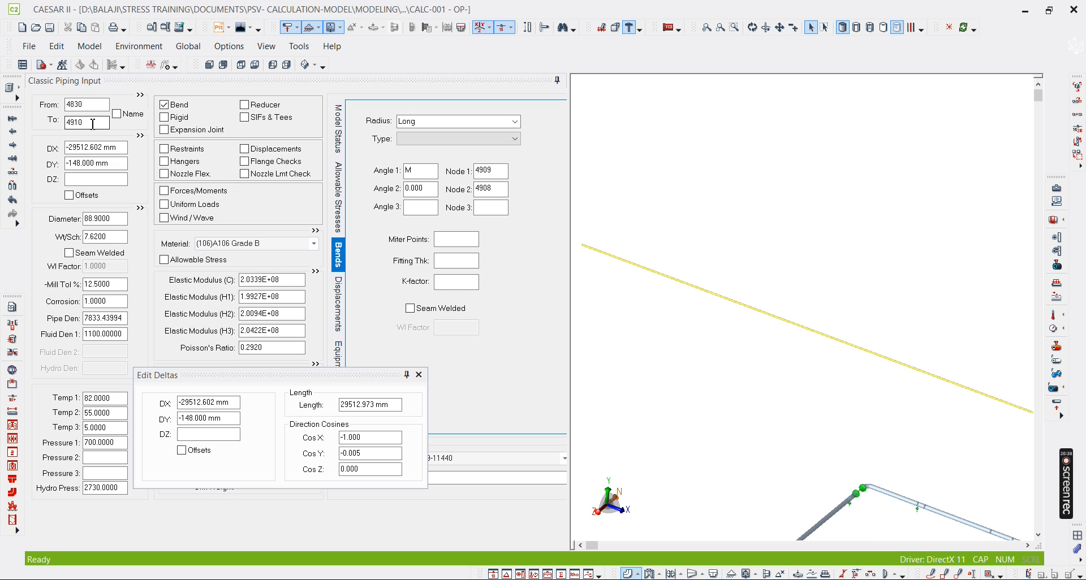
# - Switch to the isometric, remove the stray red arrow, and view the 45° offset between EL. 98.516 and EL. 98.503
pyautogui.hotkey('alt', 'Tab')
pyautogui.moveTo(442, 366); pyautogui.dragTo(792, 428)
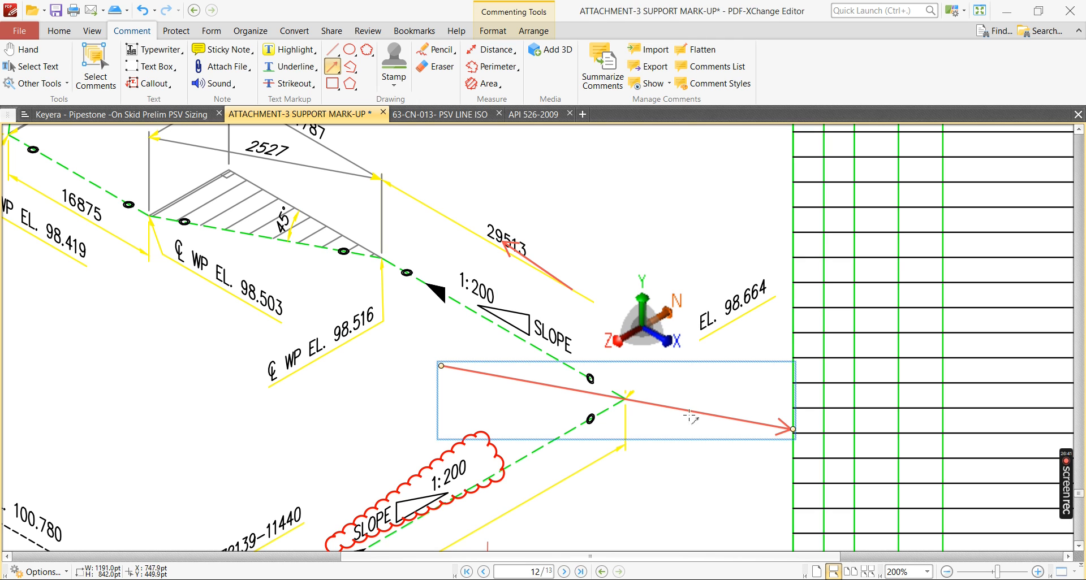
pyautogui.click(658, 407)
pyautogui.press('Delete')
pyautogui.moveTo(422, 335); pyautogui.dragTo(601, 347)
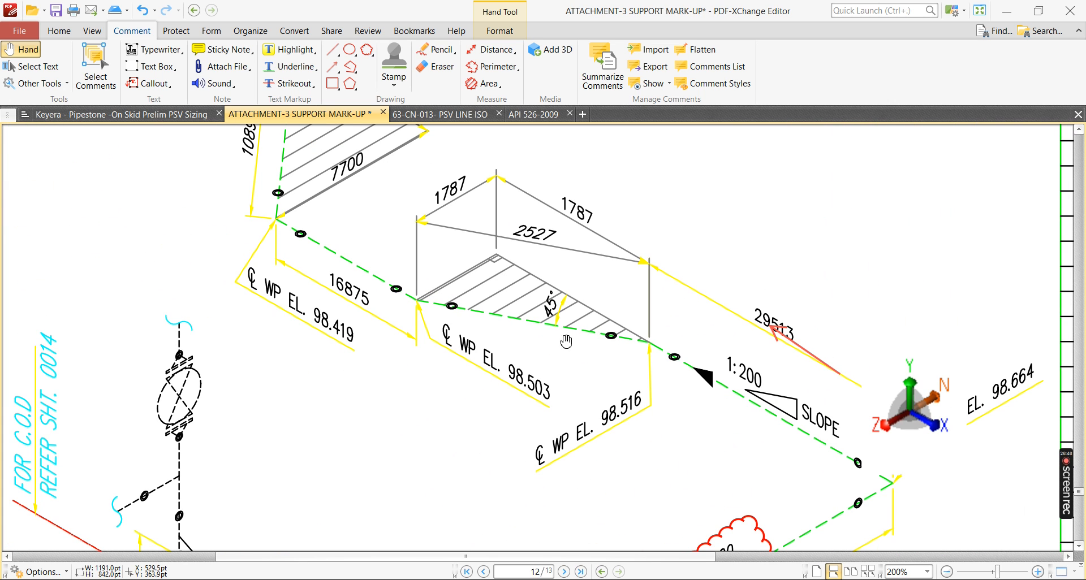
pyautogui.moveTo(548, 336); pyautogui.dragTo(541, 364)
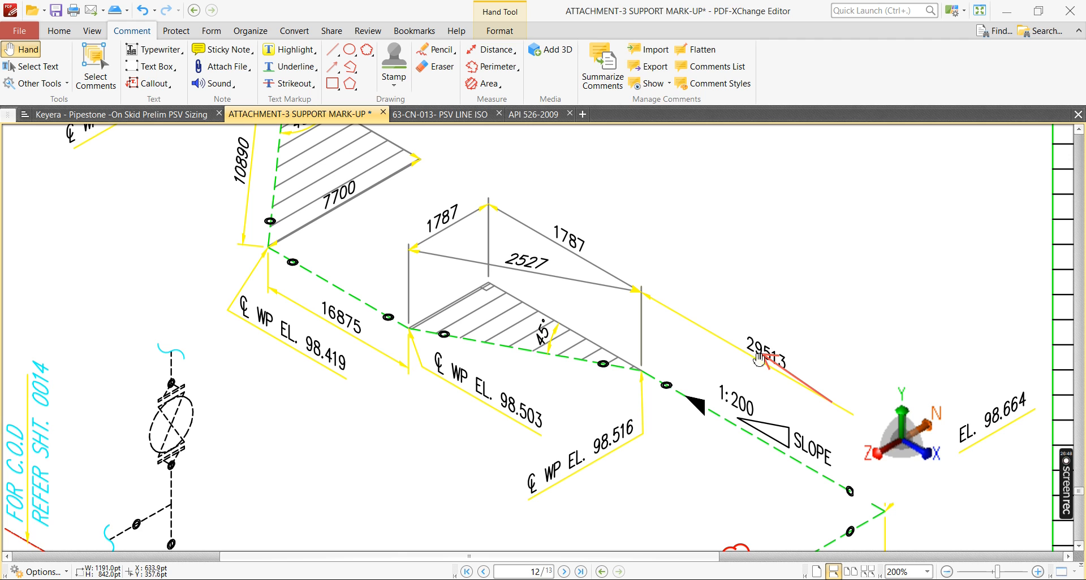
# - Move the axis stamp next to the 45° offset and mark both of the offset's 1787 legs with red arrows
pyautogui.moveTo(768, 359); pyautogui.dragTo(712, 362)
pyautogui.moveTo(589, 331); pyautogui.dragTo(579, 331)
pyautogui.moveTo(911, 448); pyautogui.dragTo(703, 337)
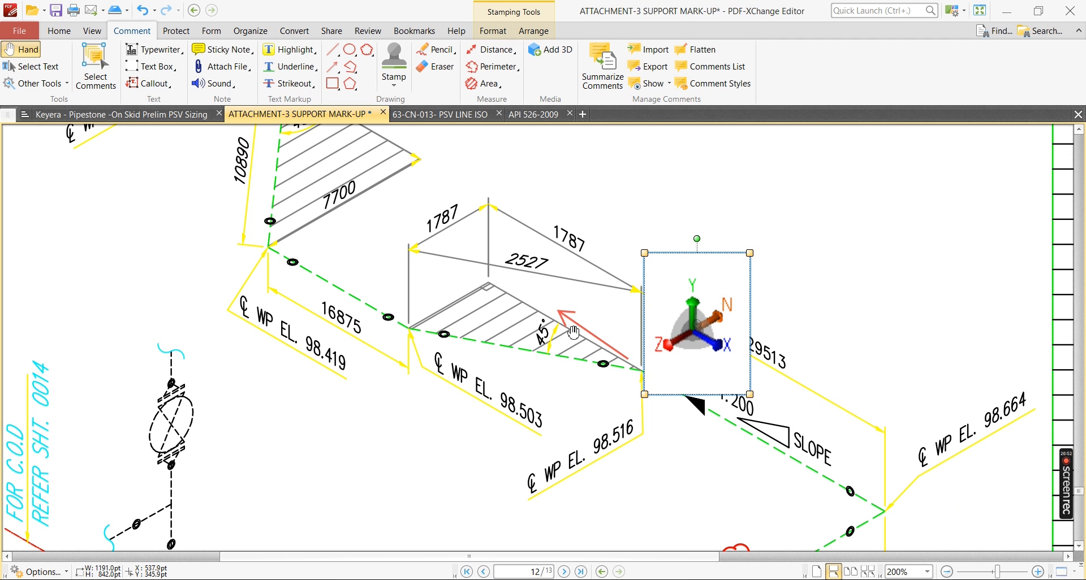
pyautogui.click(562, 313)
pyautogui.moveTo(558, 310); pyautogui.dragTo(495, 277)
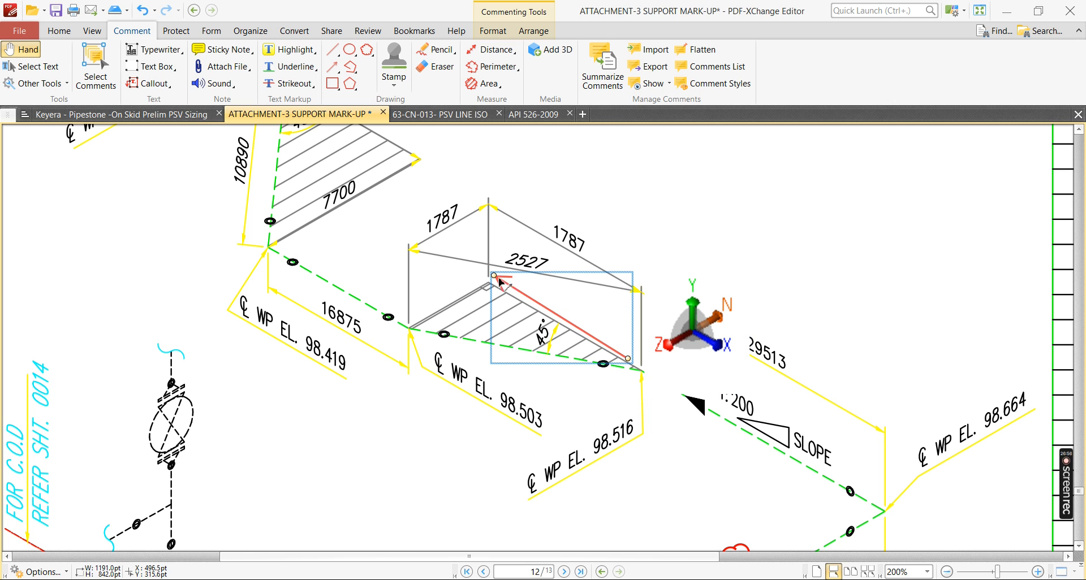
pyautogui.click(332, 69)
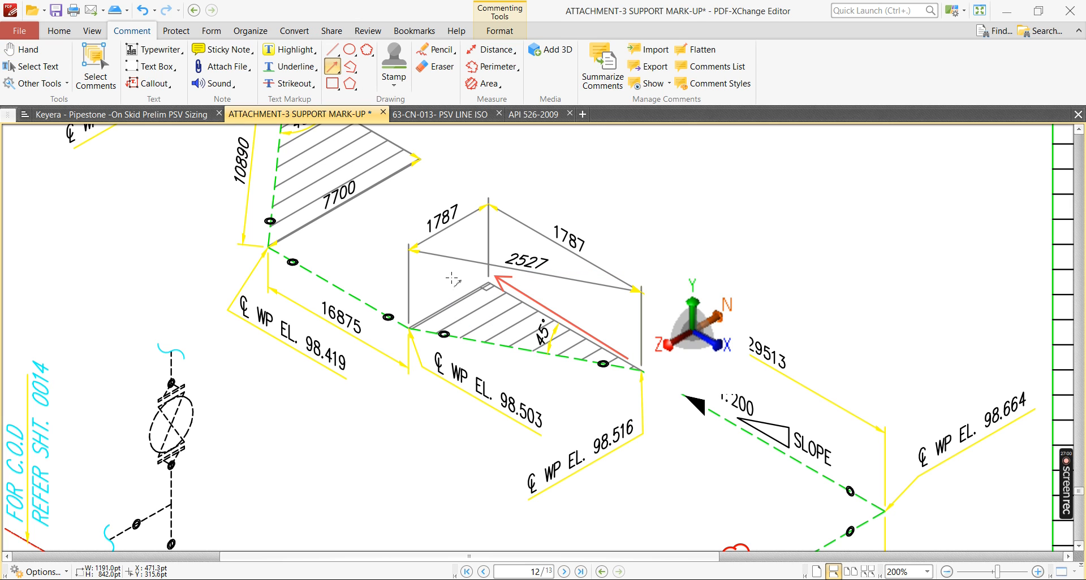
pyautogui.moveTo(470, 276); pyautogui.dragTo(408, 315)
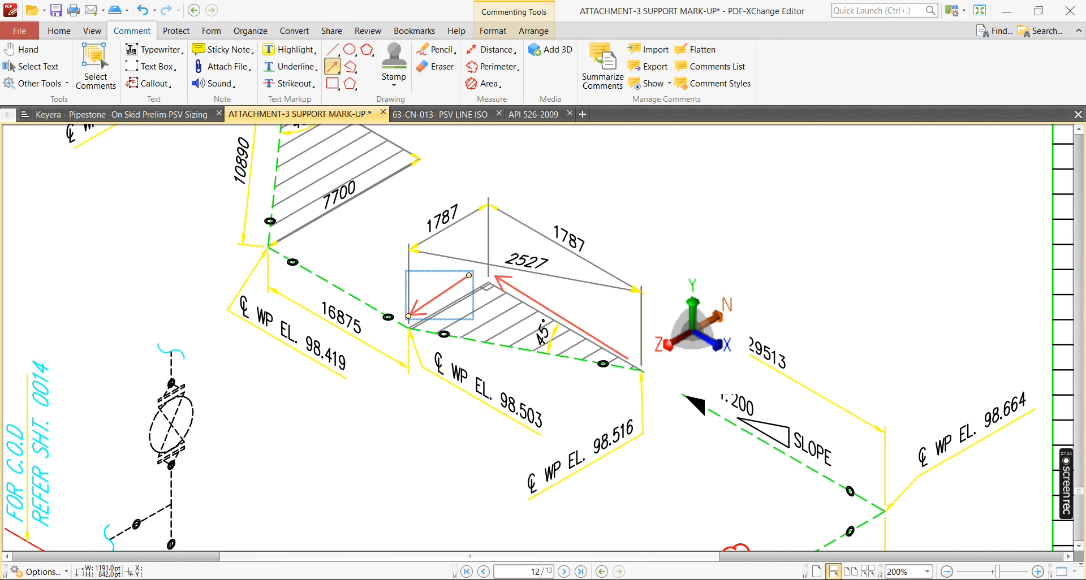
# - Switch to CAESAR II and add element 4910–4930 with DX −1787 mm and DZ 1787 mm
pyautogui.hotkey('alt', 'Tab')
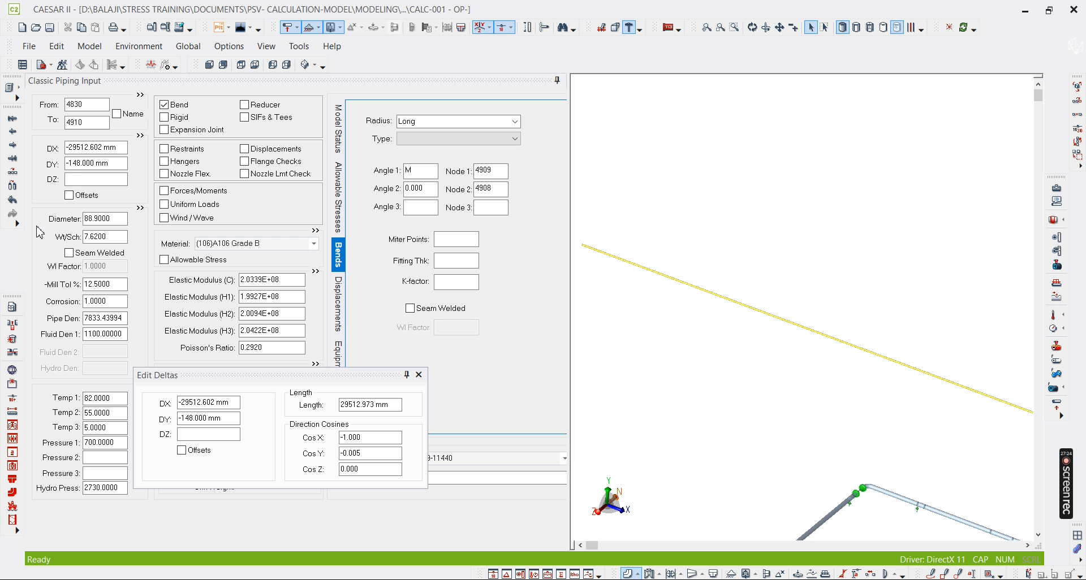
pyautogui.click(94, 122)
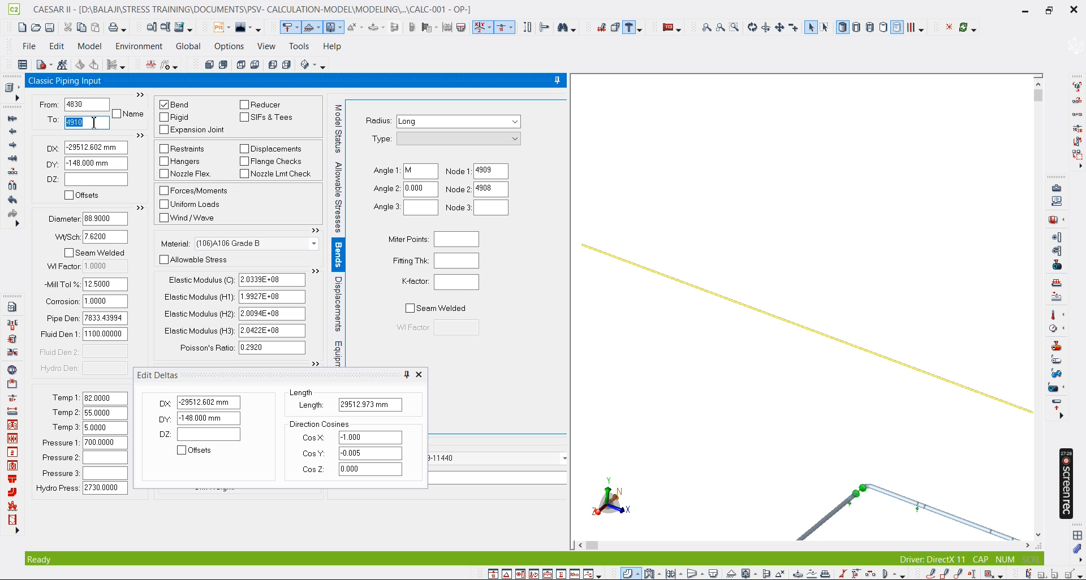
pyautogui.hotkey('alt', 'c')
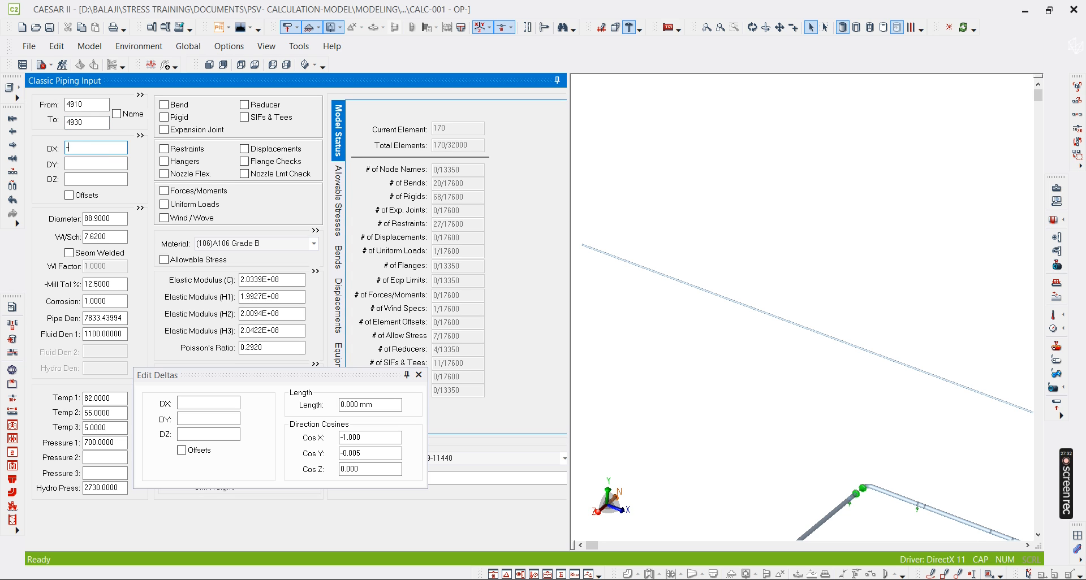
pyautogui.click(101, 178)
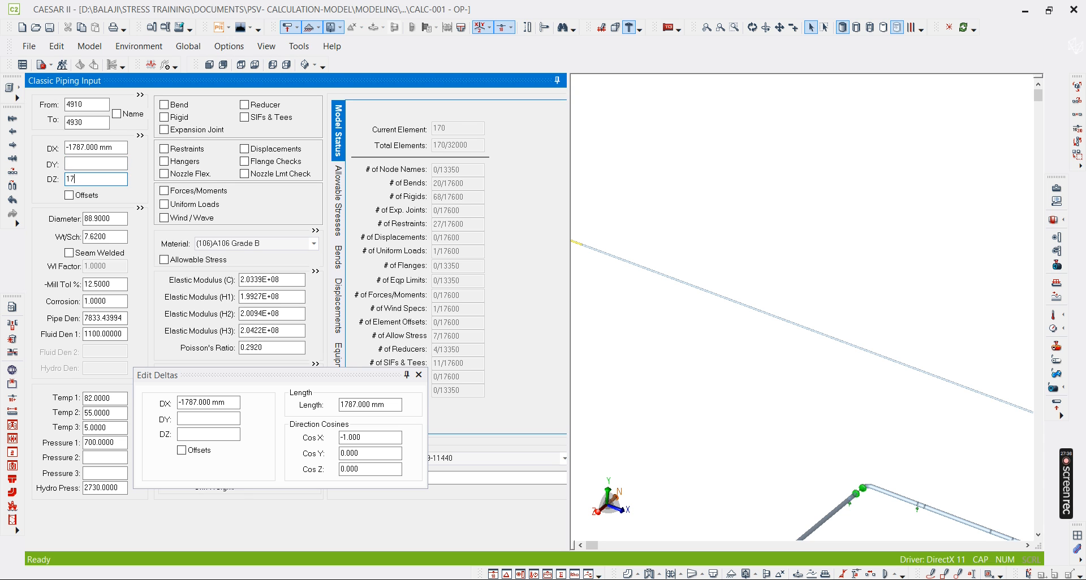
pyautogui.press('Tab')
pyautogui.moveTo(665, 339); pyautogui.dragTo(849, 375, button='middle')
pyautogui.scroll(5, 785, 273)
# - Check the offset's end elevations on the isometric and compute 98516 − 98503 in Calculator
pyautogui.hotkey('alt', 'Tab')
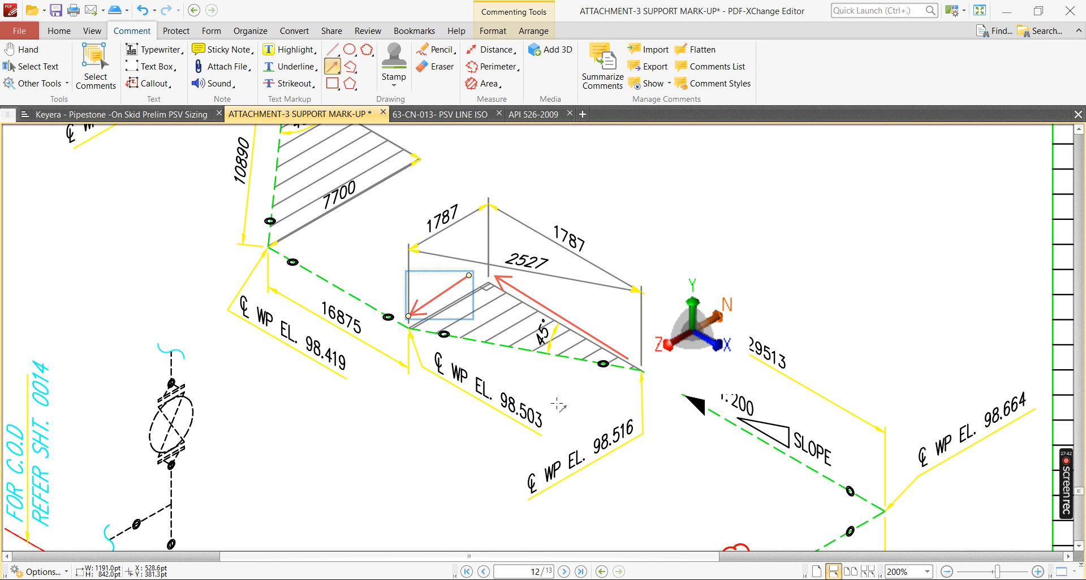
pyautogui.press('Escape')
pyautogui.keyDown('ctrl'); pyautogui.scroll(-2, 557, 405); pyautogui.keyUp('ctrl')
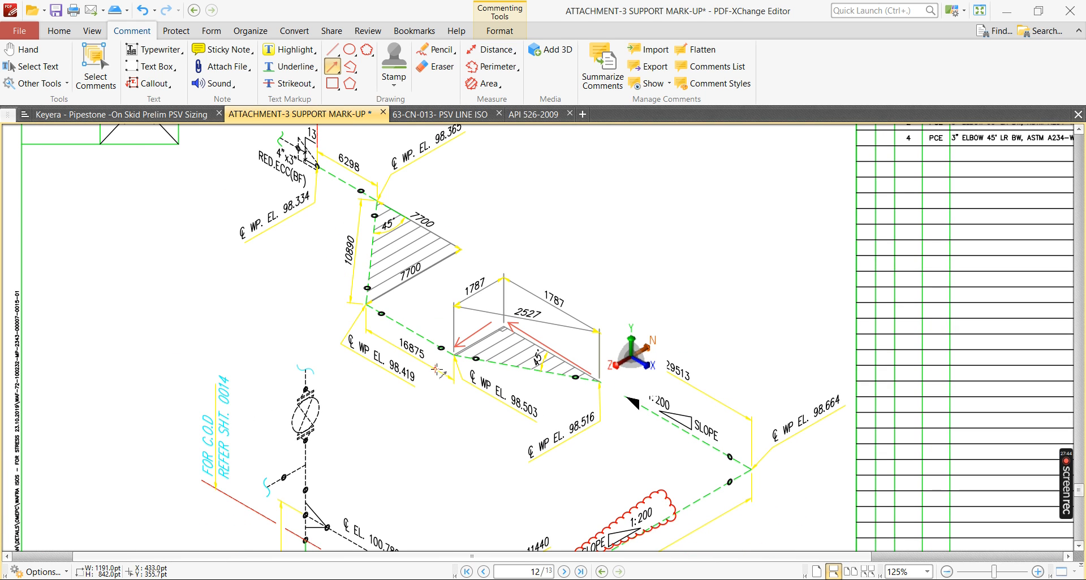
pyautogui.keyDown('ctrl'); pyautogui.scroll(2, 441, 370); pyautogui.keyUp('ctrl')
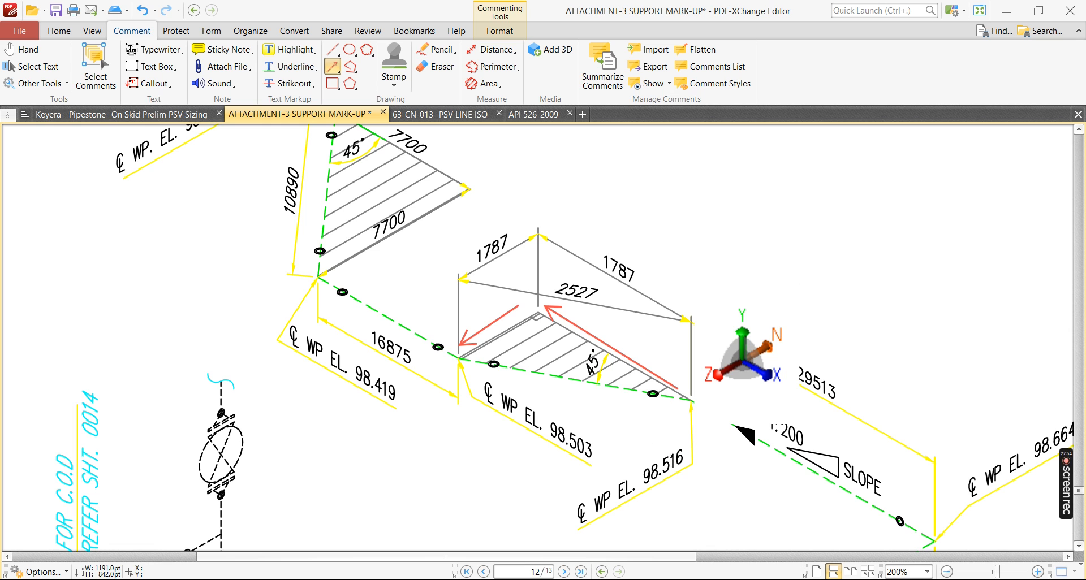
pyautogui.hotkey('alt', 'Tab')
pyautogui.write('98516-9850')
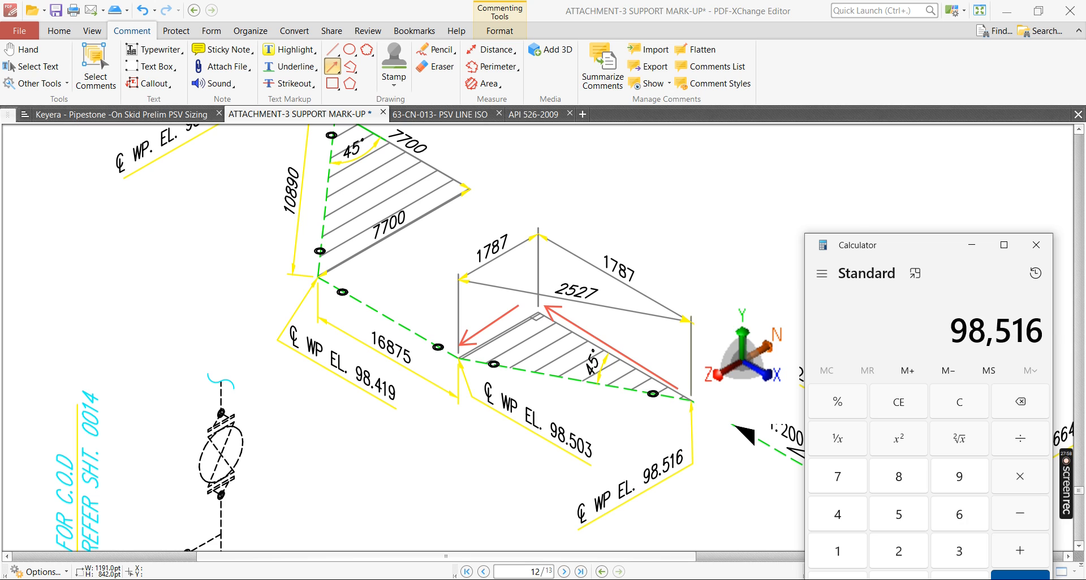
pyautogui.press('Return')
pyautogui.press('Escape')
pyautogui.write('9851')
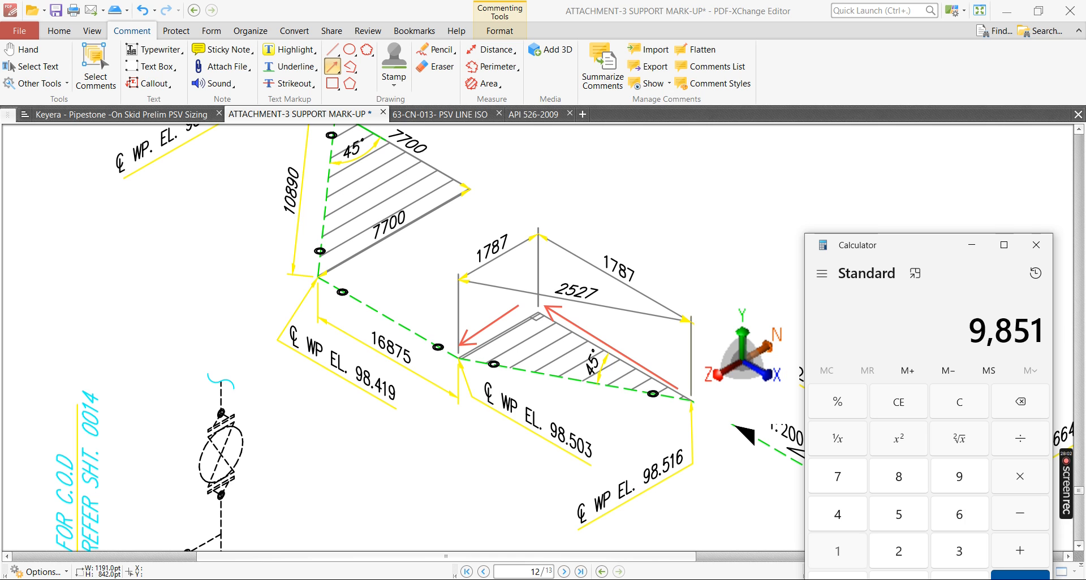
pyautogui.write('698503')
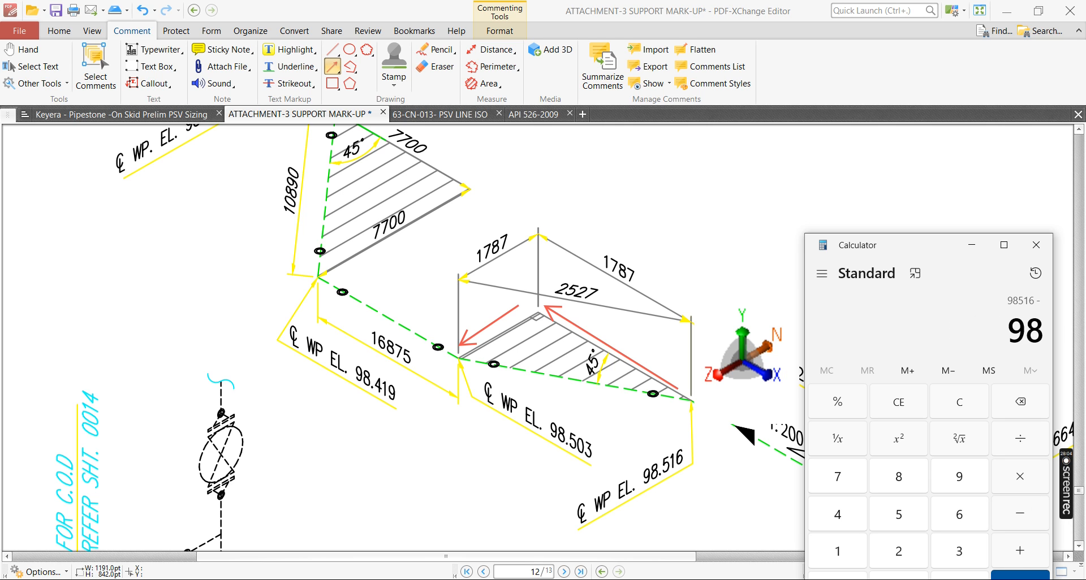
pyautogui.press('Return')
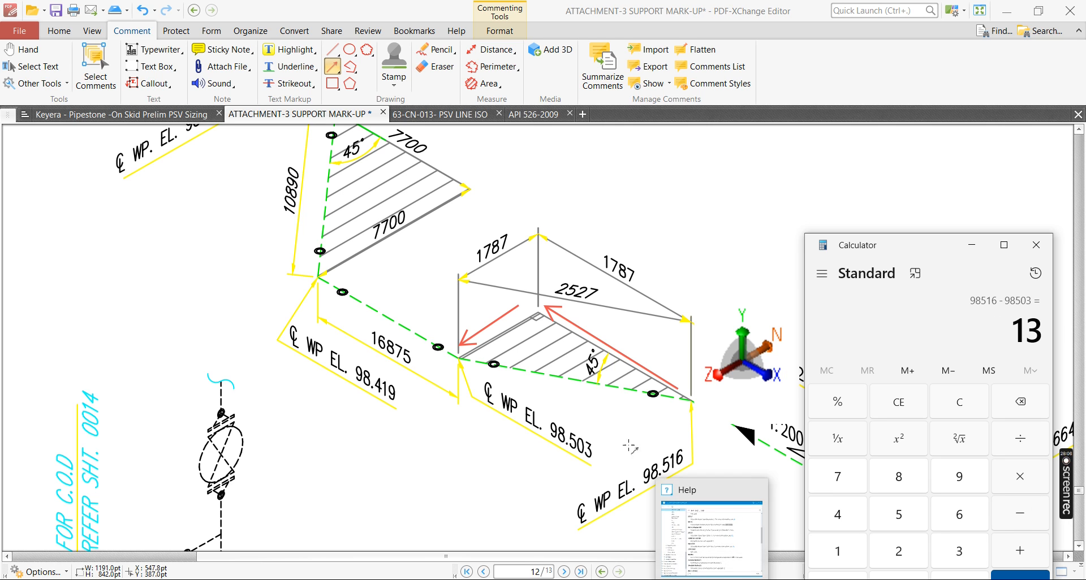
# - Return to CAESAR II and set DY of the 4910–4930 offset element to −13 mm
pyautogui.hotkey('alt', 'Tab')
pyautogui.scroll(-2, 929, 316)
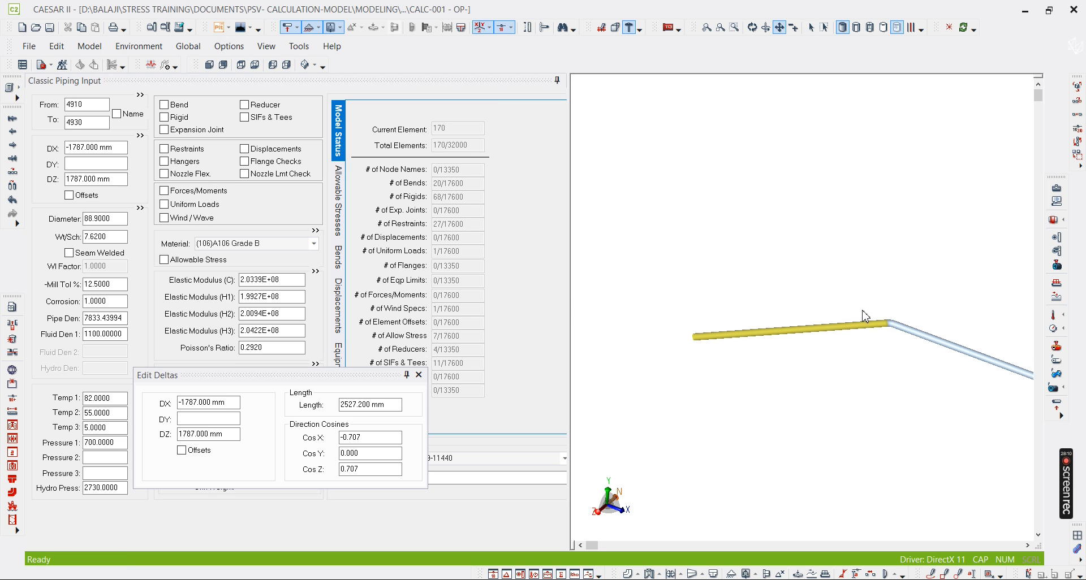
pyautogui.scroll(3, 875, 343)
pyautogui.moveTo(873, 337); pyautogui.dragTo(821, 312, button='middle')
pyautogui.click(926, 324)
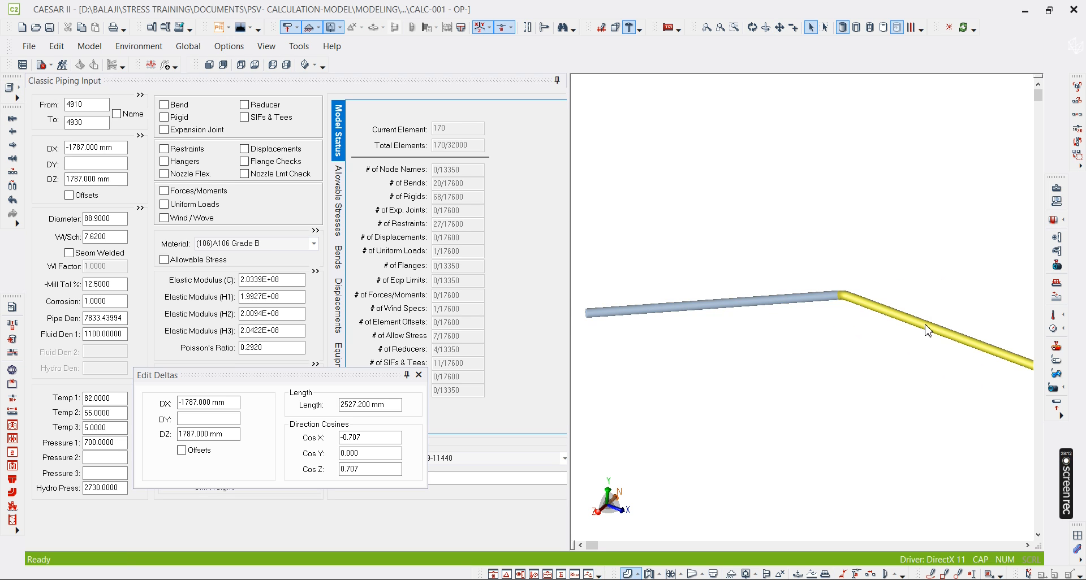
pyautogui.click(725, 311)
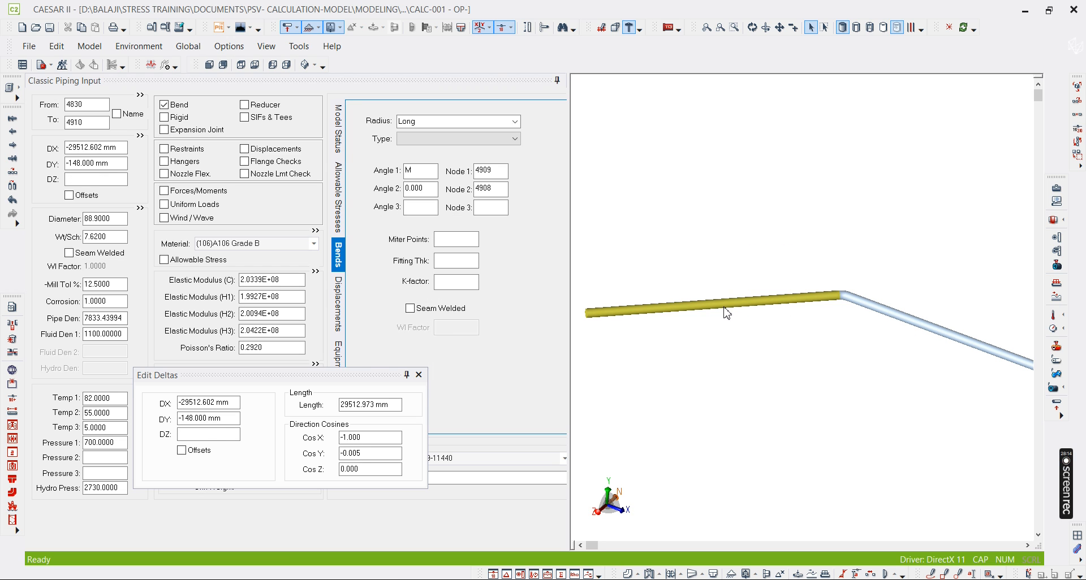
pyautogui.click(88, 167)
pyautogui.write('-13')
pyautogui.press('Tab')
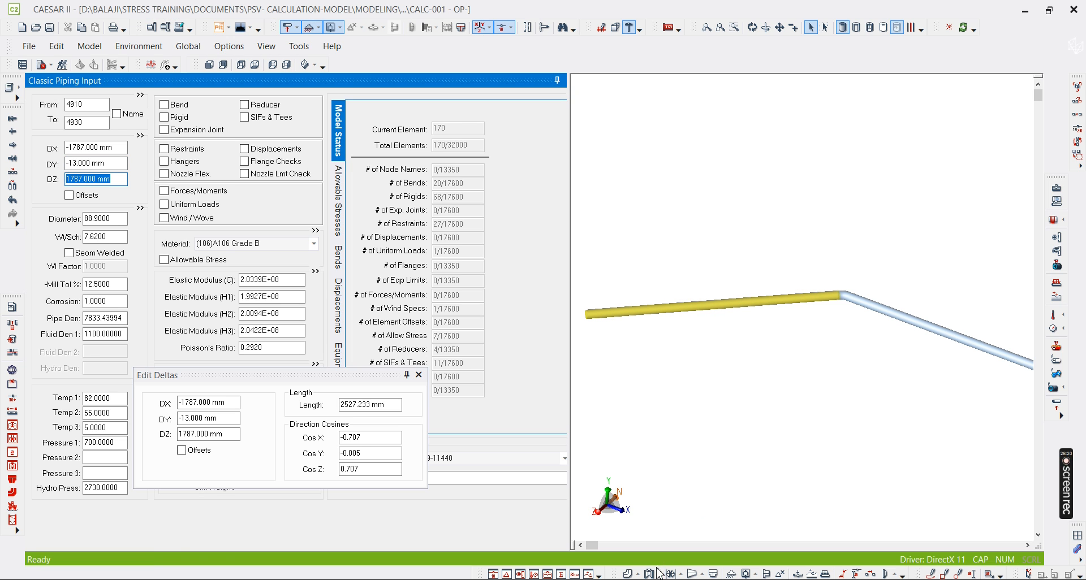
# - Switch to the isometric and move the axis stamp off the 29513 run, beside the 16875 run
pyautogui.click(502, 515)
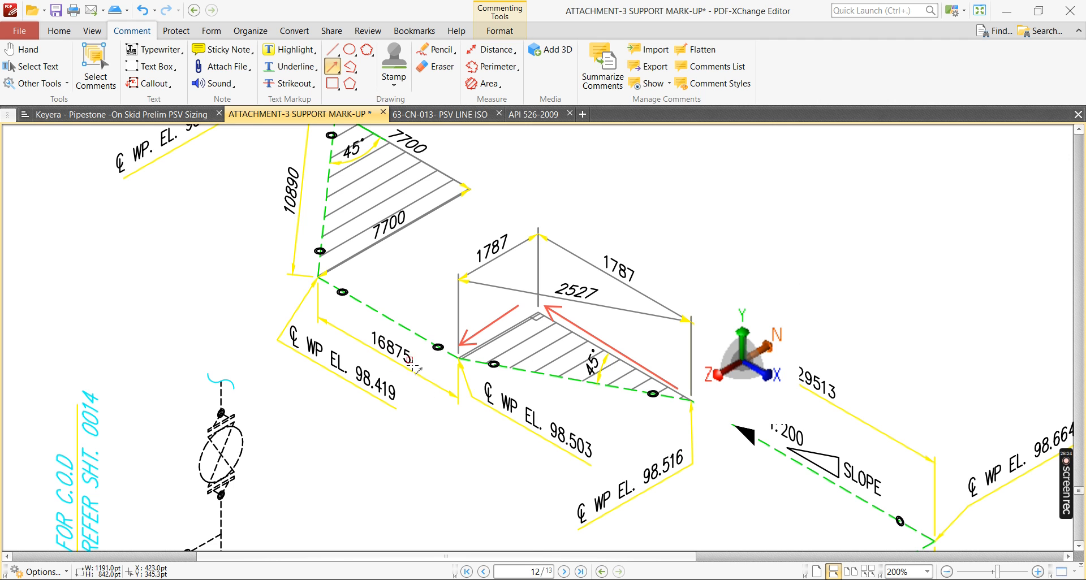
pyautogui.moveTo(757, 358); pyautogui.dragTo(211, 325)
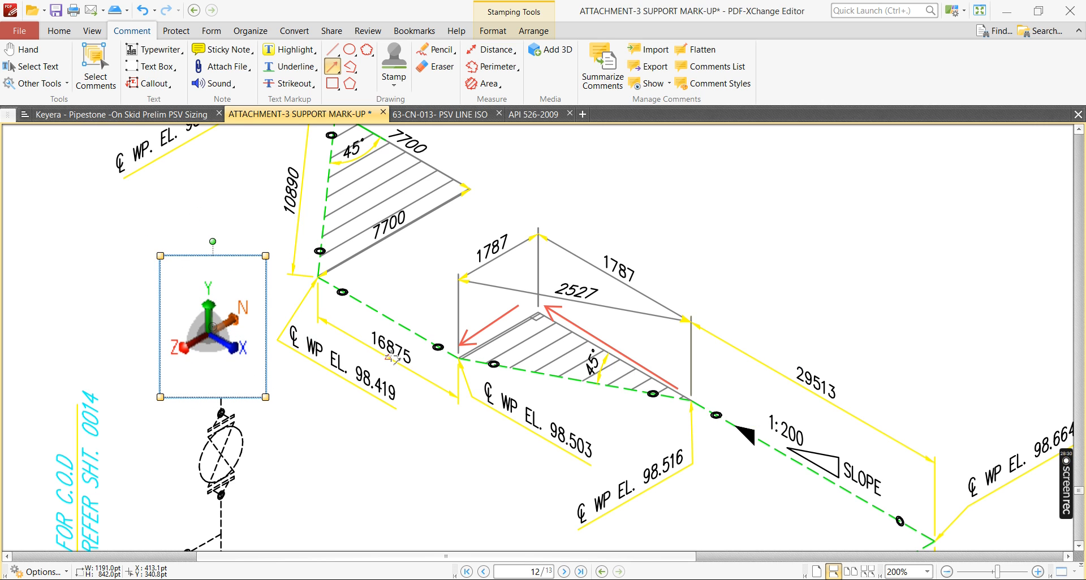
# - Return to CAESAR II and add element 4930–4950 with DX −16875 mm
pyautogui.click(572, 579)
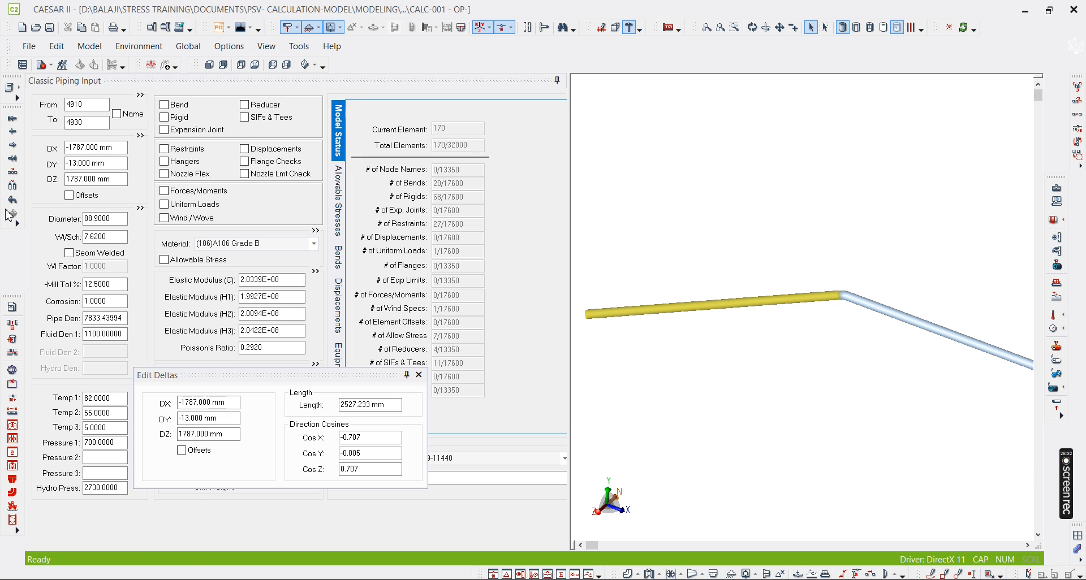
pyautogui.click(89, 122)
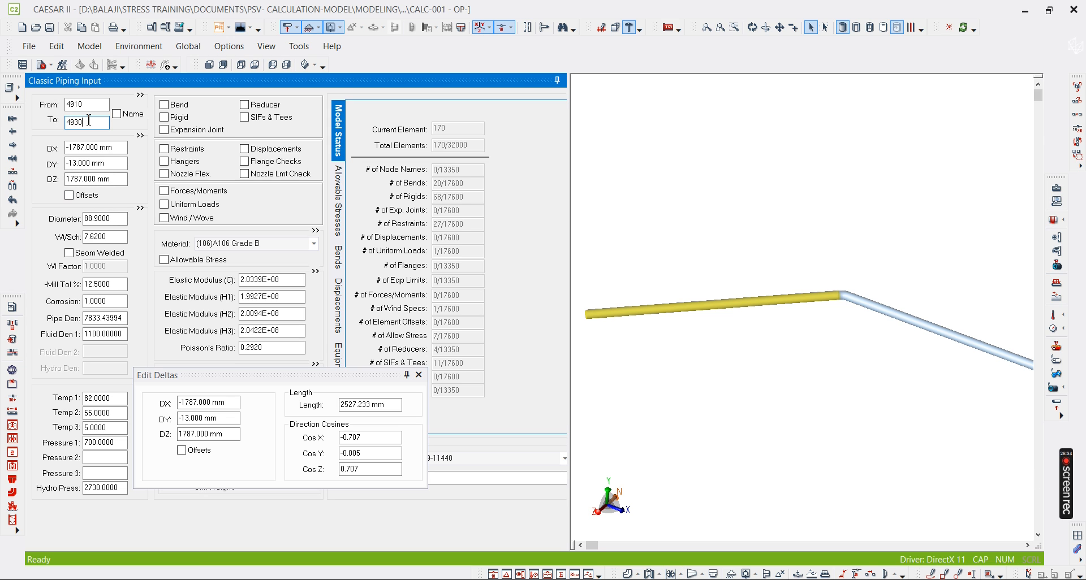
pyautogui.hotkey('alt', 'c')
pyautogui.click(103, 149)
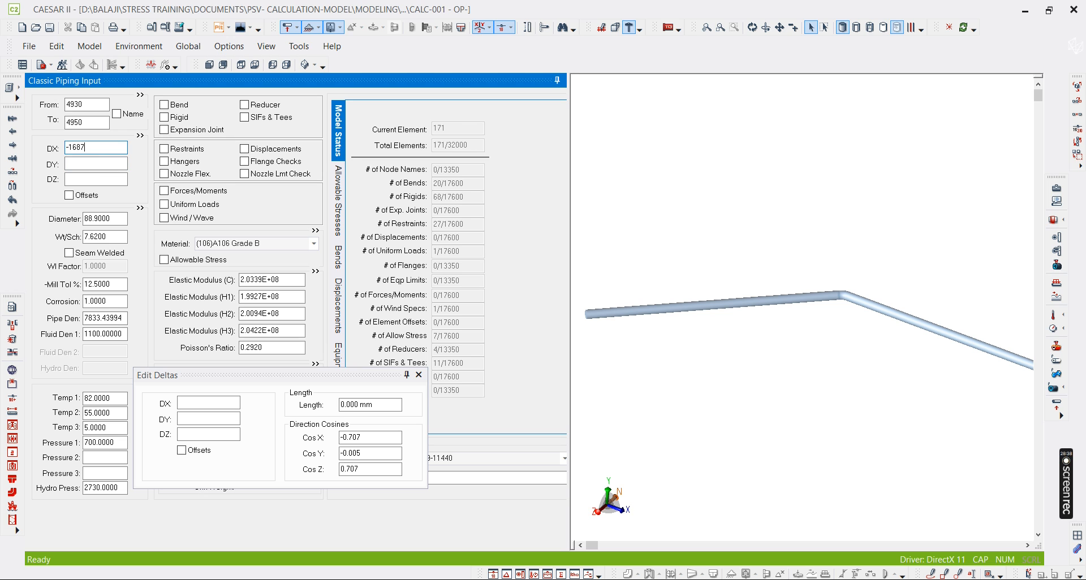
pyautogui.press('Return')
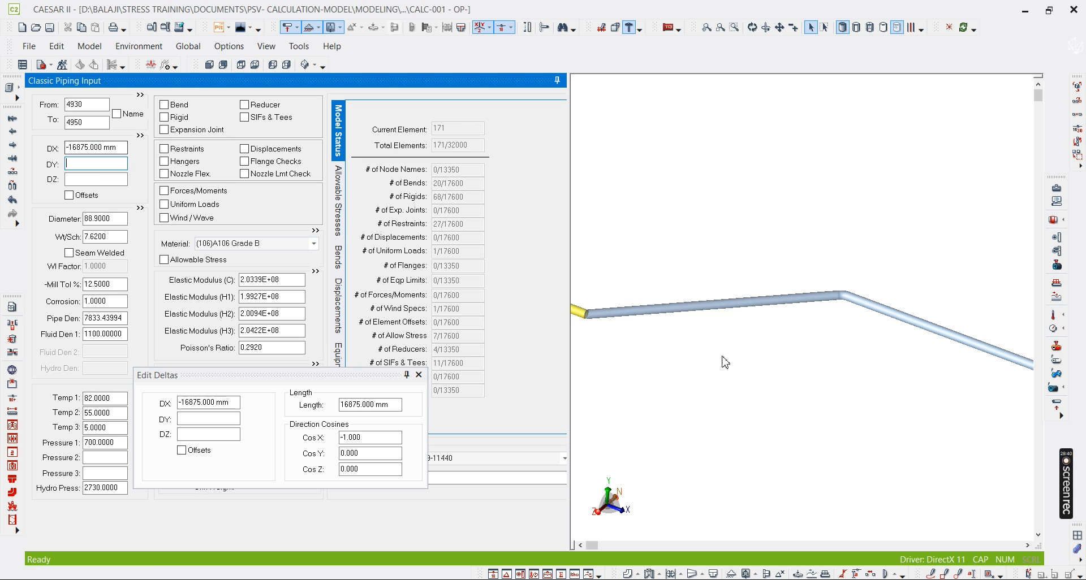
# - Add a long-radius bend at node 4930 on the 4910–4930 element
pyautogui.scroll(3, 789, 372)
pyautogui.click(700, 343)
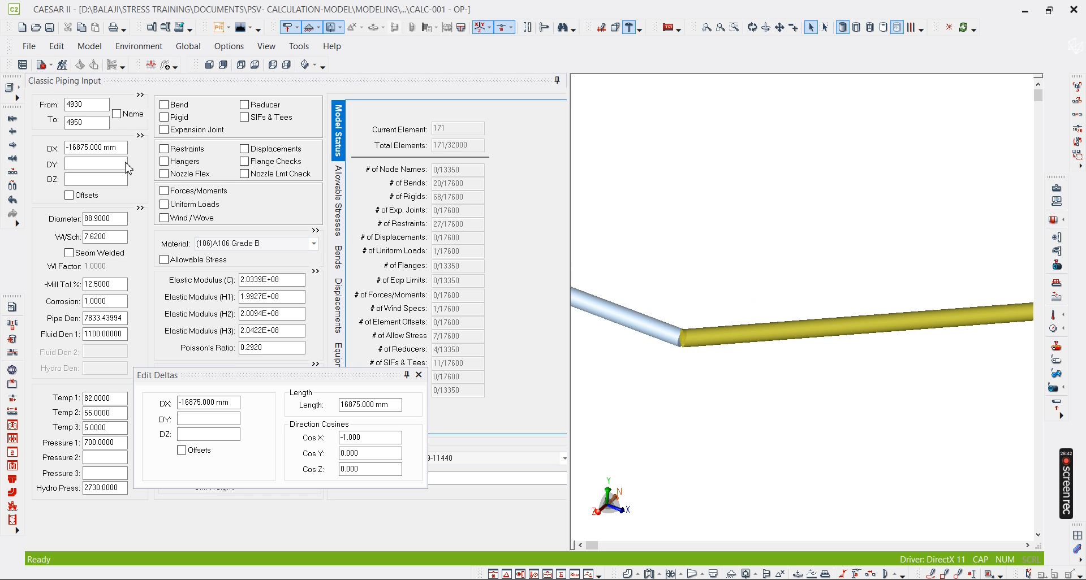
pyautogui.click(183, 108)
pyautogui.moveTo(758, 331); pyautogui.dragTo(923, 365, button='middle')
pyautogui.scroll(3, 830, 322)
pyautogui.click(807, 333)
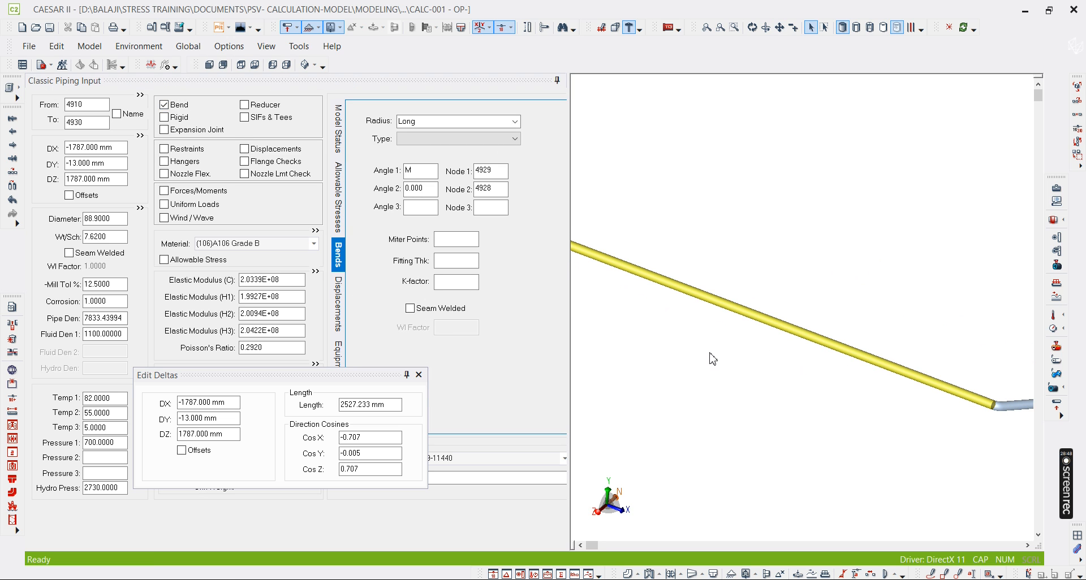
# - Renumber the end node of the 16875 mm run as 5000 and save the model
pyautogui.click(820, 355)
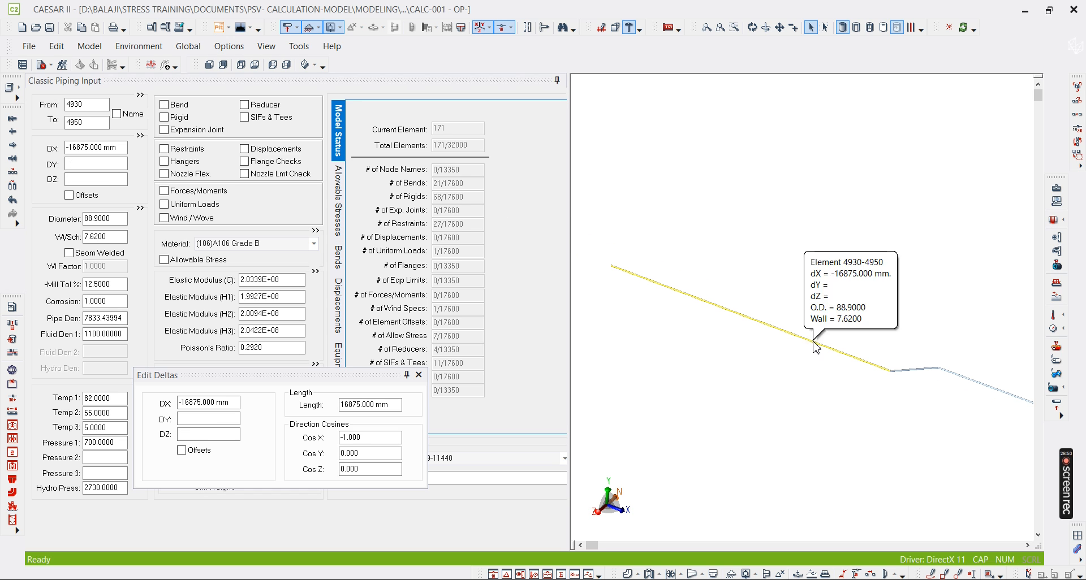
pyautogui.click(64, 121)
pyautogui.doubleClick(64, 121)
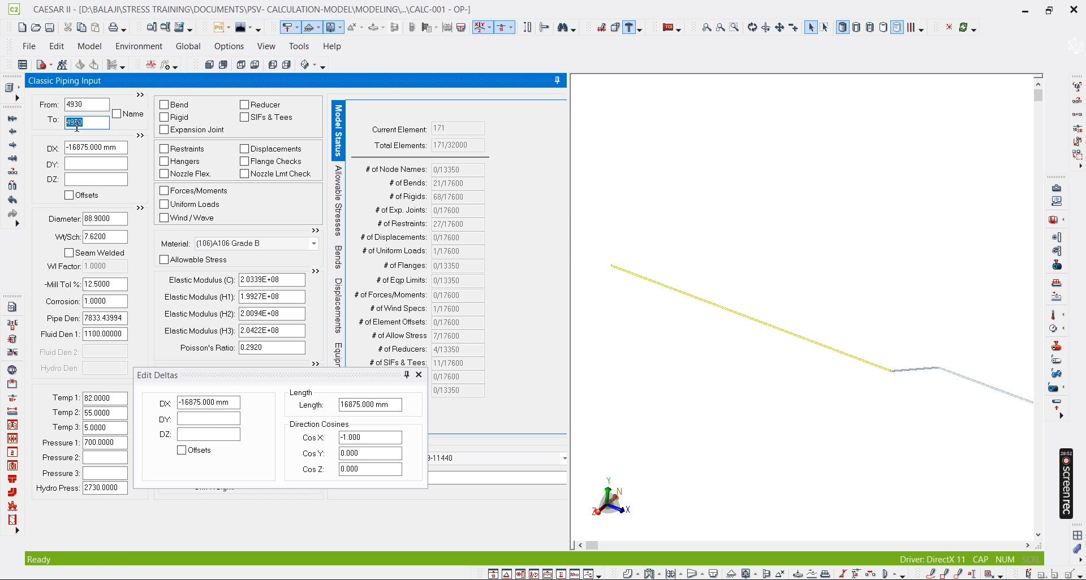
pyautogui.write('5000')
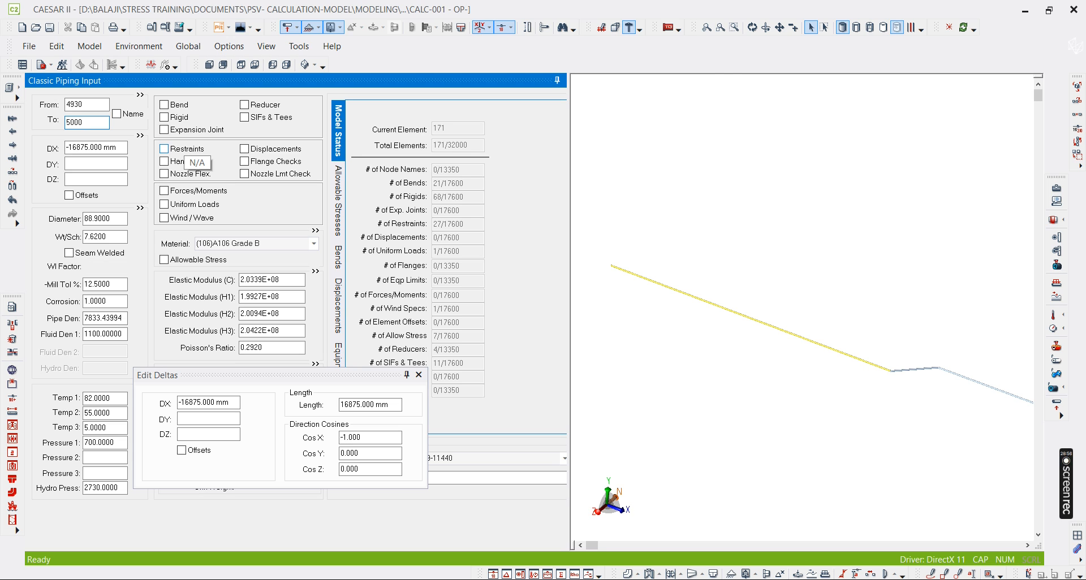
pyautogui.press('Tab')
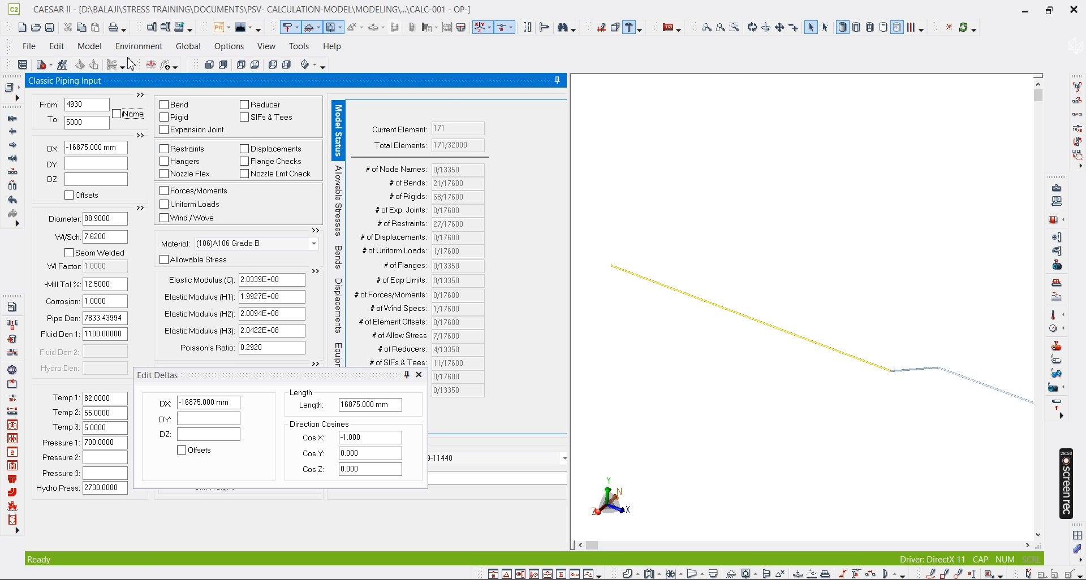
pyautogui.click(50, 27)
# - Check the 16875 run's elevations on the isometric and compute its drop in Calculator as 98503 − 98419
pyautogui.hotkey('alt', 'Tab')
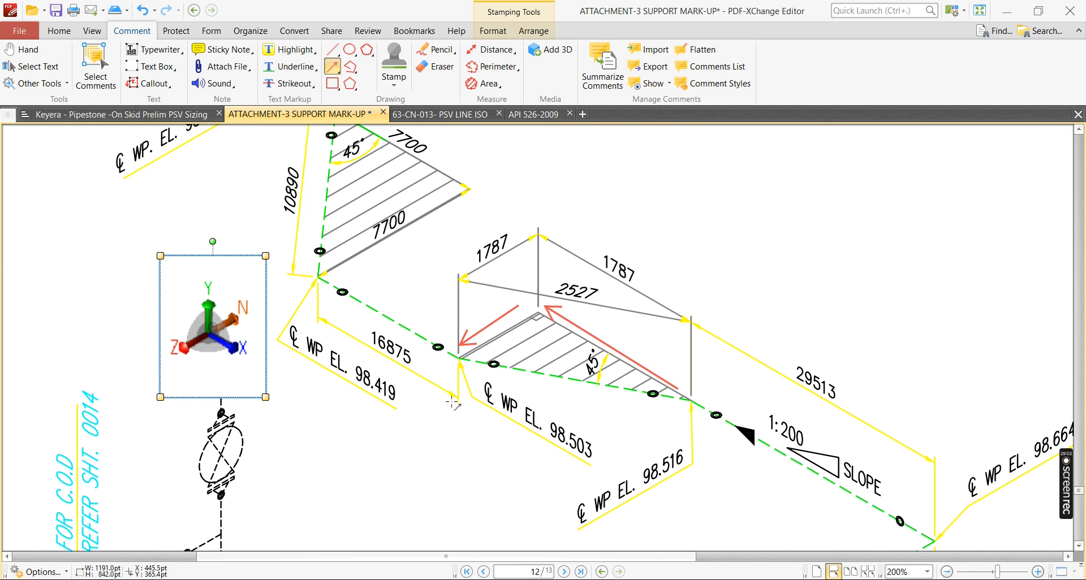
pyautogui.hotkey('alt', 'Tab')
pyautogui.press('Escape')
pyautogui.write('9')
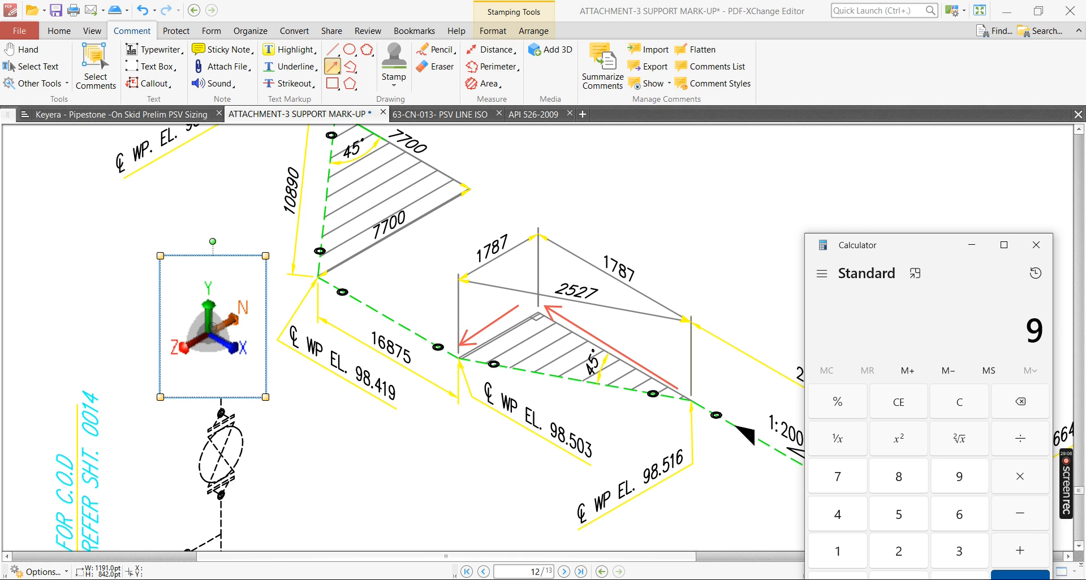
pyautogui.write('8503')
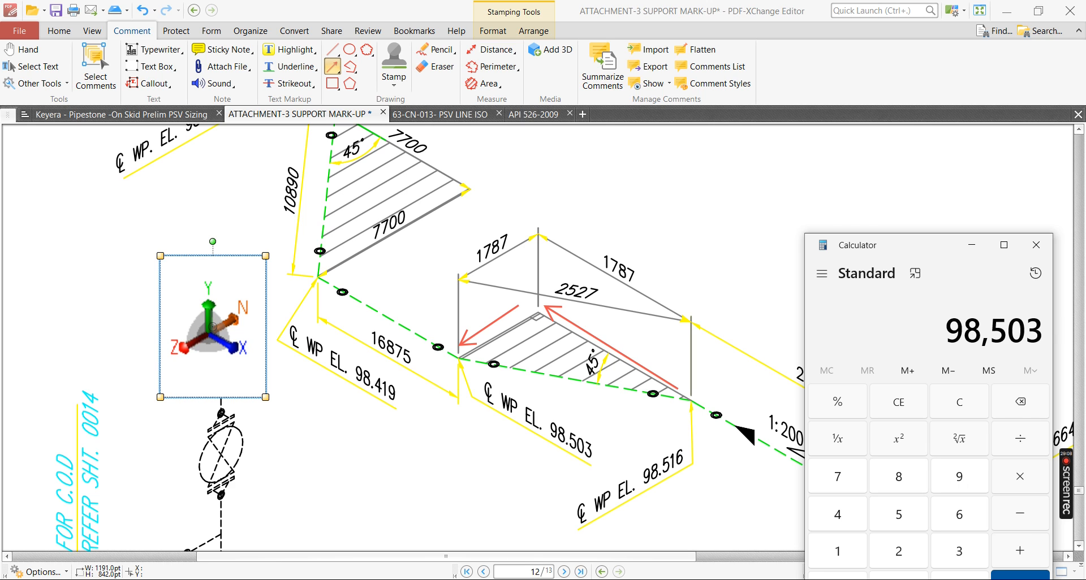
pyautogui.write(' - 98419')
pyautogui.press('Return')
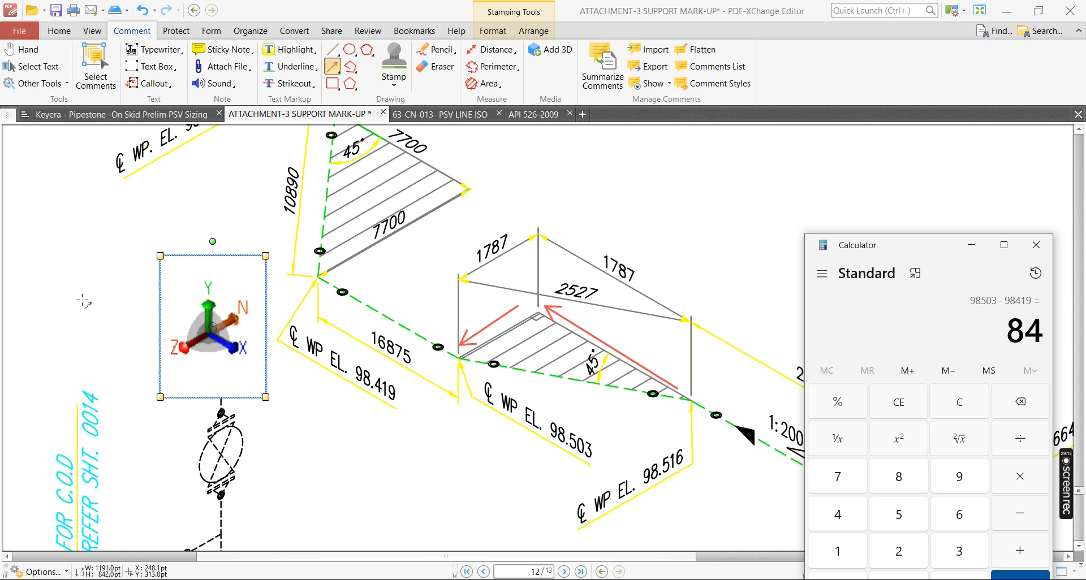
# - Return to CAESAR II and set DY to −84 mm on the 4930–5000 element
pyautogui.moveTo(572, 575)
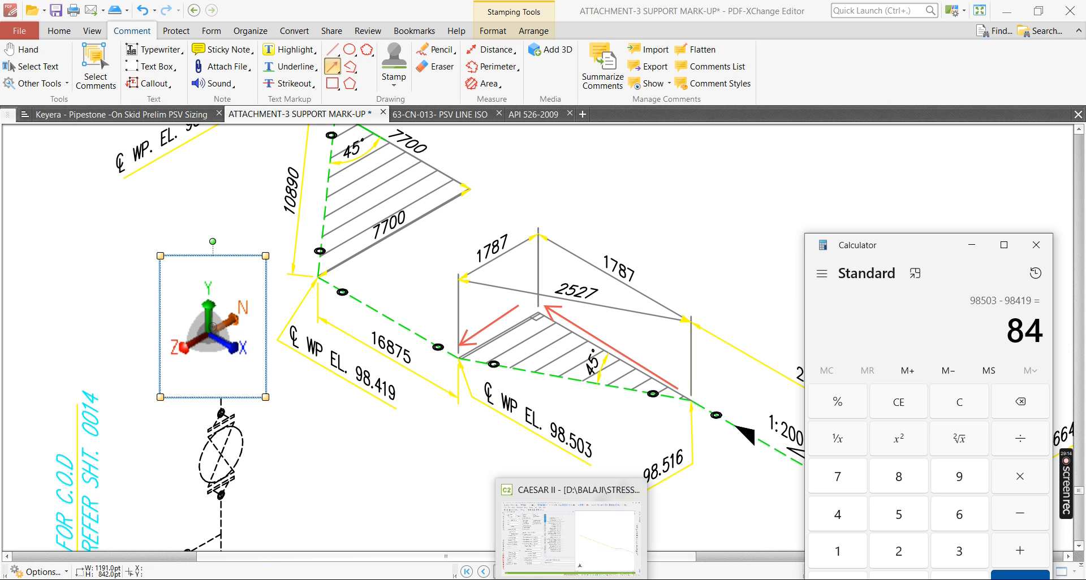
pyautogui.click(571, 540)
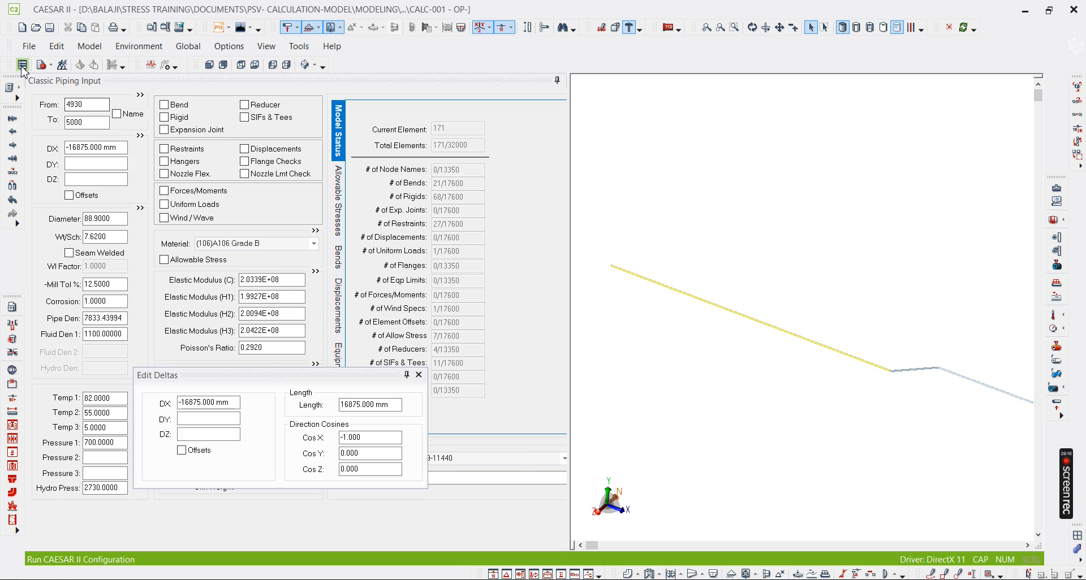
pyautogui.click(107, 165)
pyautogui.write('-84')
pyautogui.press('Return')
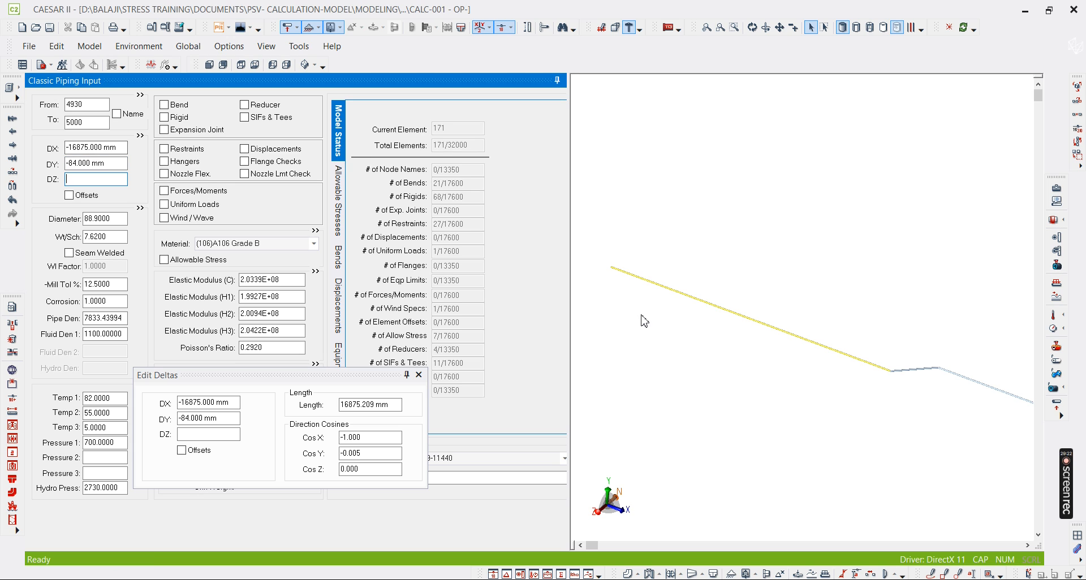
pyautogui.moveTo(642, 316); pyautogui.dragTo(726, 342, button='middle')
# - Switch to the isometric PDF and trace the line from the 16875 run through the 10890 offset to the 4"x3" reducer on sheet 13
pyautogui.hotkey('alt', 'Tab')
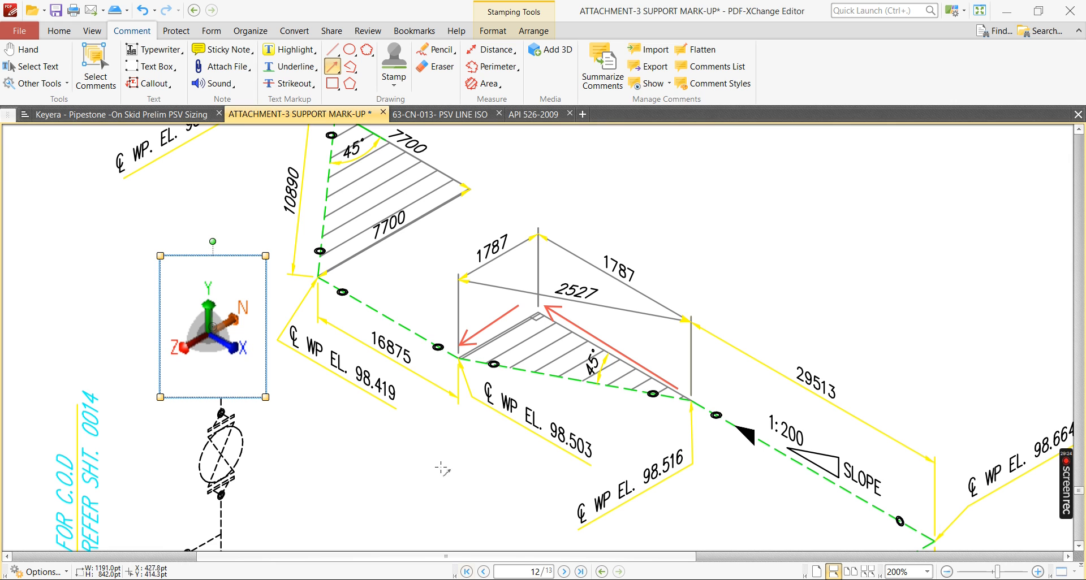
pyautogui.keyDown('ctrl'); pyautogui.scroll(-2, 562, 438); pyautogui.keyUp('ctrl')
pyautogui.keyDown('ctrl'); pyautogui.scroll(-1, 562, 439); pyautogui.keyUp('ctrl')
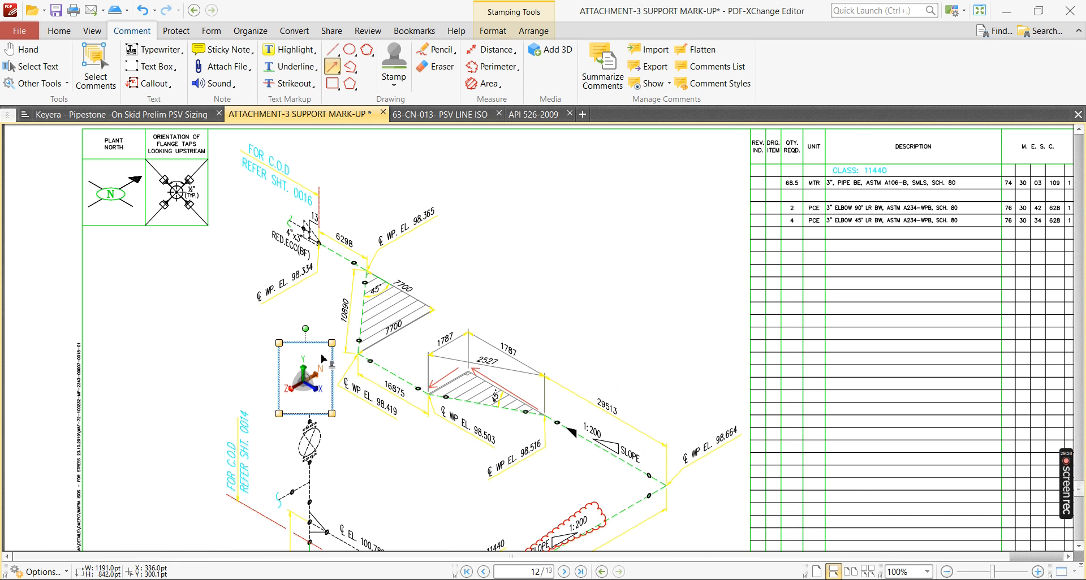
pyautogui.keyDown('ctrl'); pyautogui.scroll(4, 316, 344); pyautogui.keyUp('ctrl')
pyautogui.keyDown('ctrl'); pyautogui.scroll(-3, 364, 370); pyautogui.keyUp('ctrl')
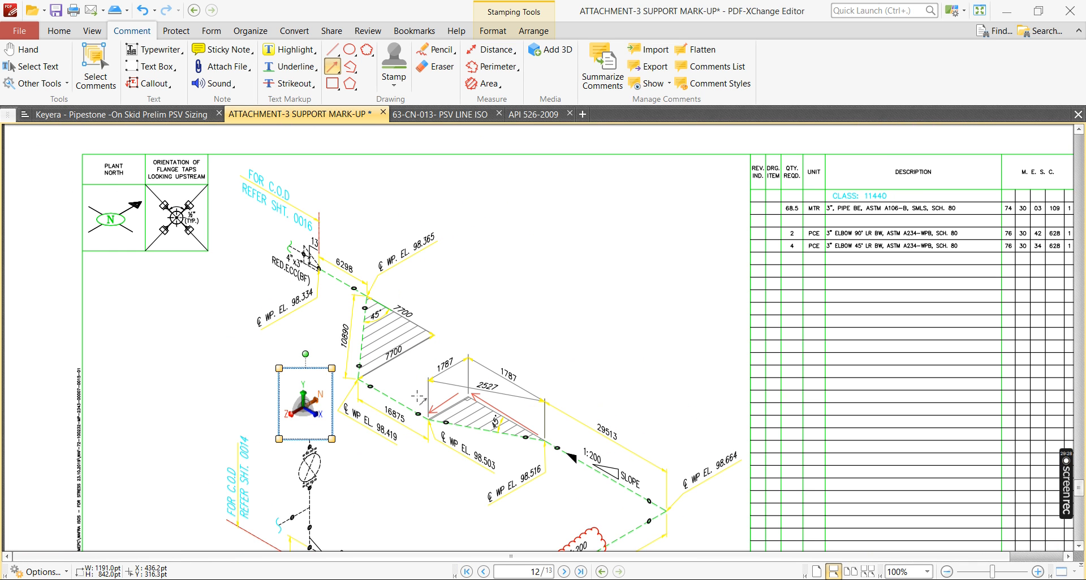
pyautogui.scroll(-10, 418, 398)
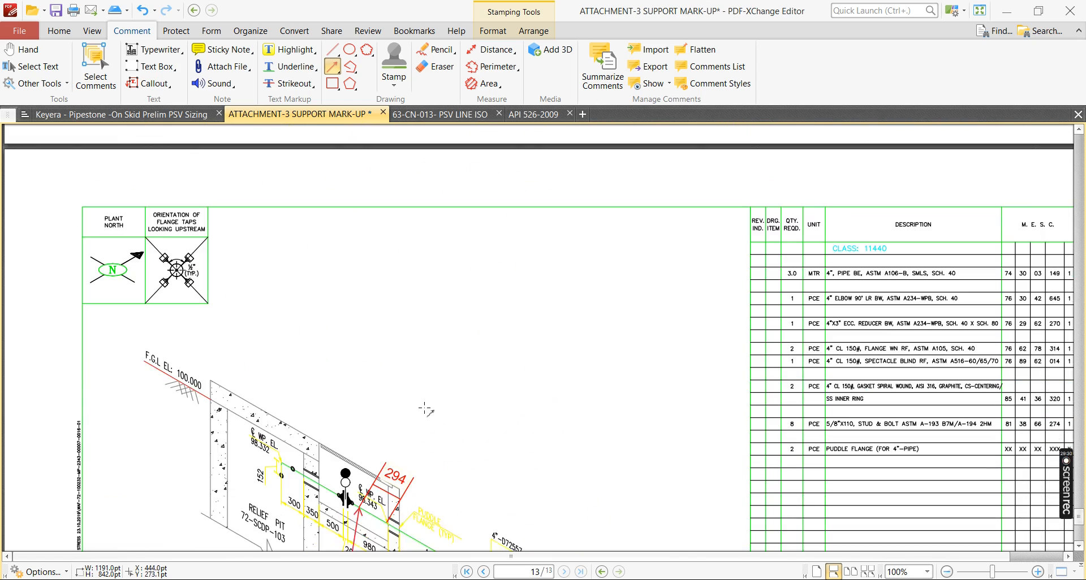
pyautogui.scroll(-5, 425, 407)
pyautogui.keyDown('ctrl'); pyautogui.scroll(5, 485, 398); pyautogui.keyUp('ctrl')
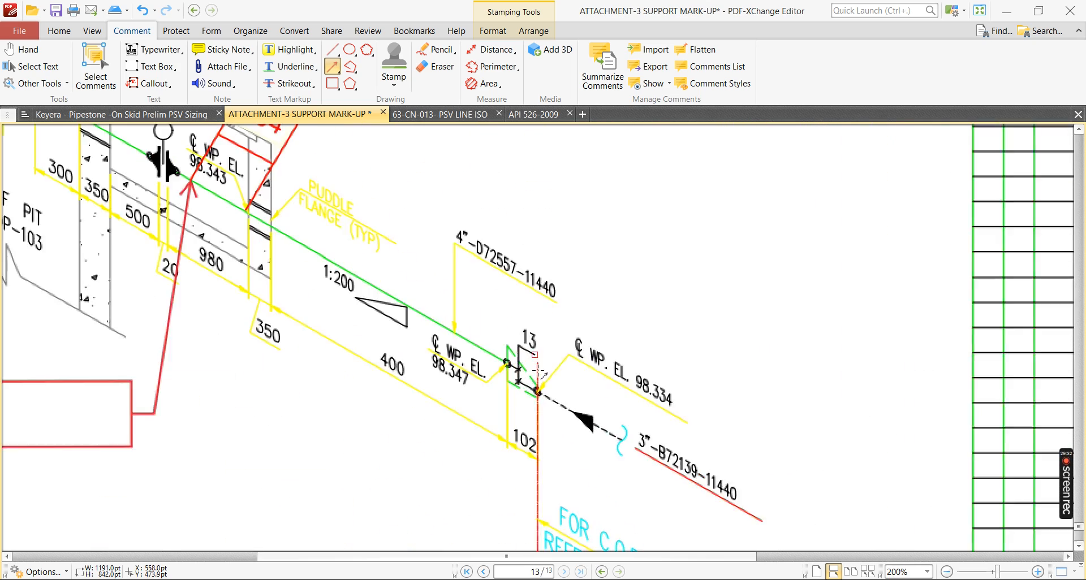
pyautogui.keyDown('ctrl'); pyautogui.scroll(-6, 524, 391); pyautogui.keyUp('ctrl')
pyautogui.scroll(10, 523, 391)
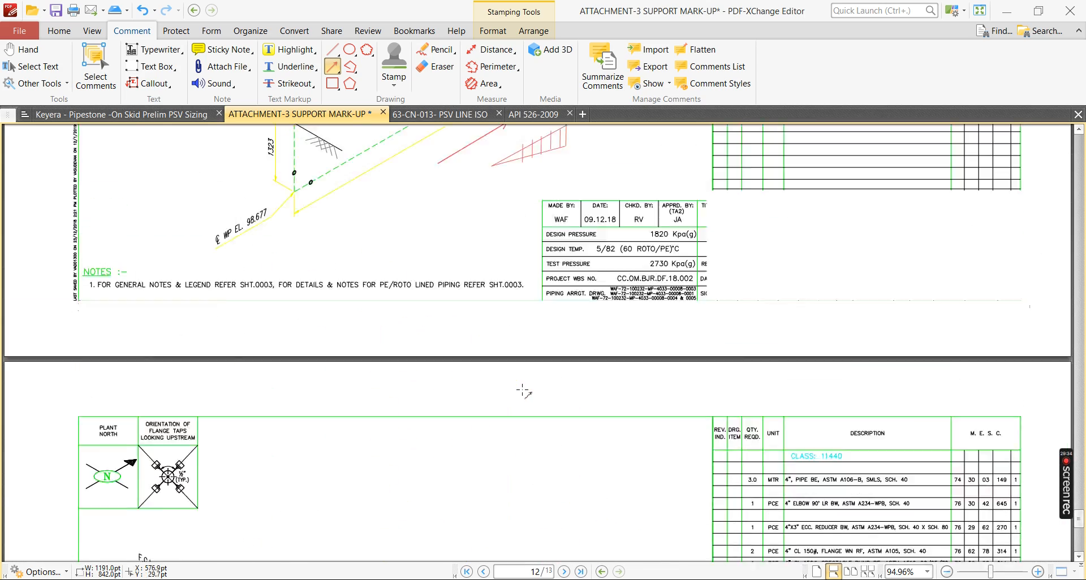
pyautogui.keyDown('ctrl'); pyautogui.scroll(4, 351, 362); pyautogui.keyUp('ctrl')
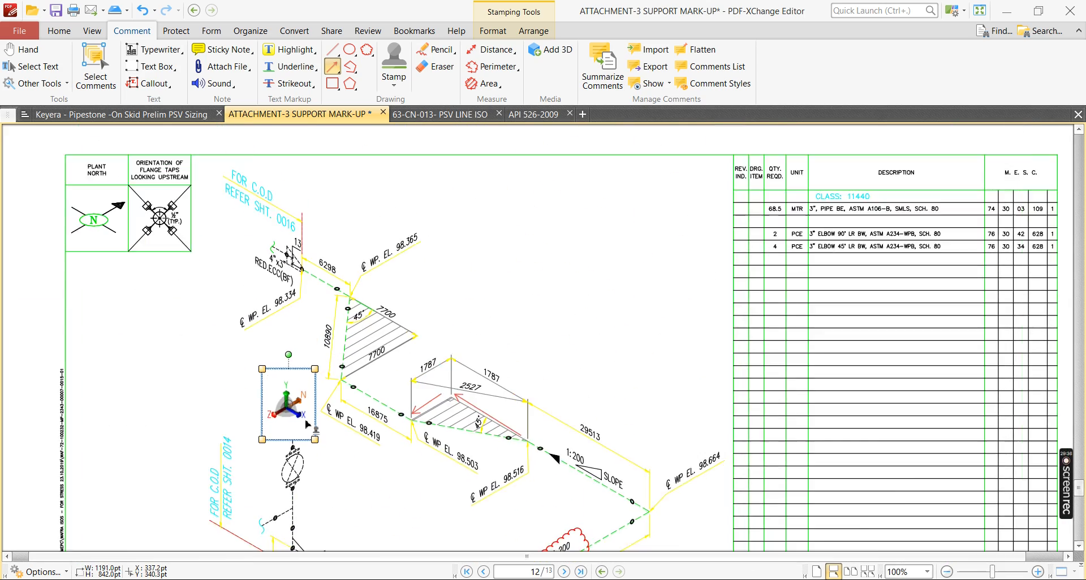
# - Move the axis triad stamp beside the 10890 offset and draw direction arrows along its two 7700 legs
pyautogui.keyDown('ctrl'); pyautogui.scroll(-1, 387, 433); pyautogui.keyUp('ctrl')
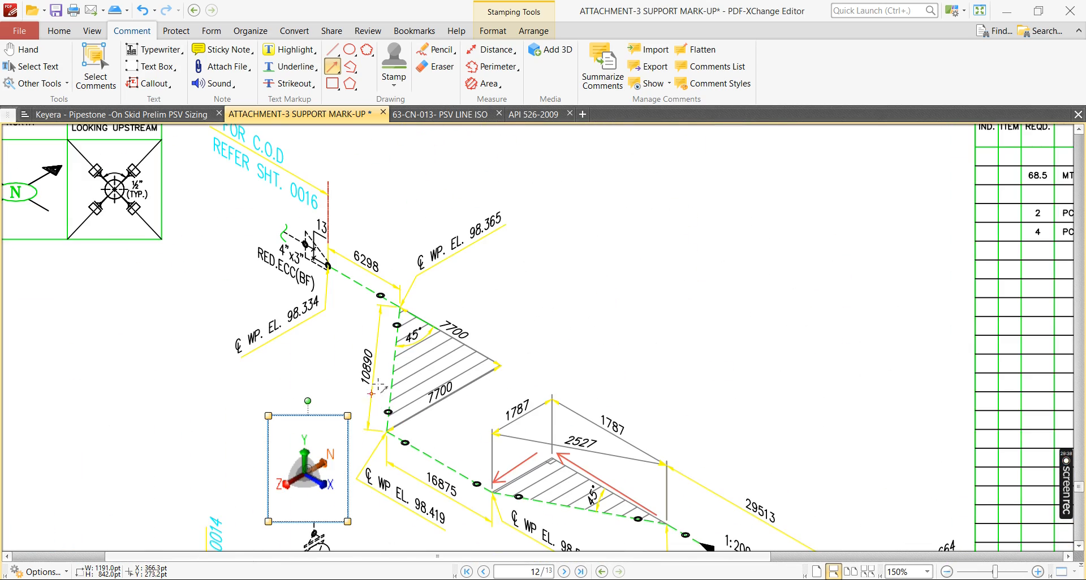
pyautogui.keyDown('ctrl'); pyautogui.scroll(1, 434, 374); pyautogui.keyUp('ctrl')
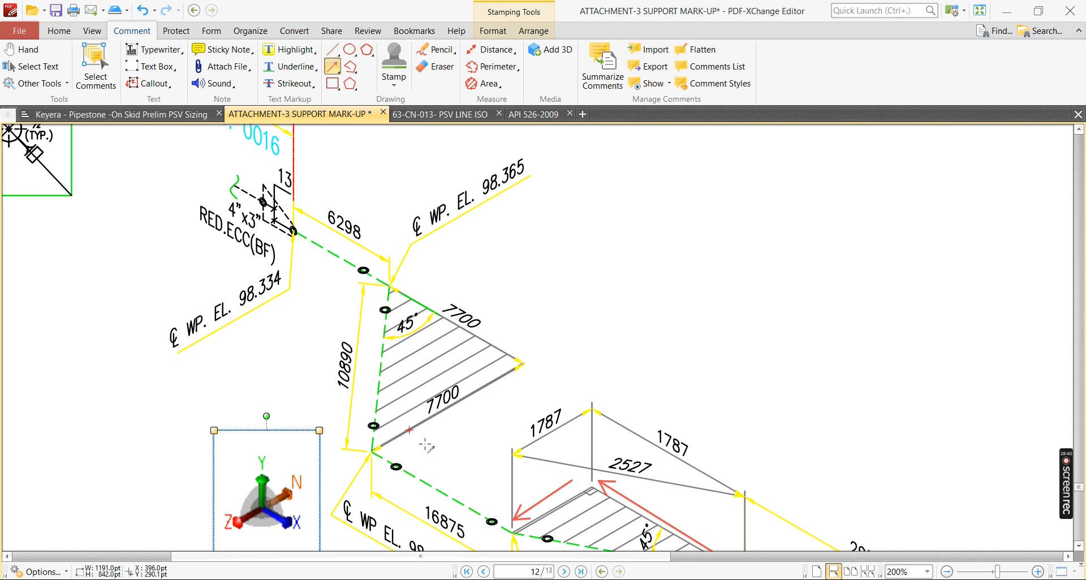
pyautogui.moveTo(294, 492)
pyautogui.mouseDown()
pyautogui.moveTo(650, 329)
pyautogui.moveTo(631, 326)
pyautogui.mouseUp()
pyautogui.moveTo(401, 448)
pyautogui.mouseDown()
pyautogui.moveTo(514, 381)
pyautogui.moveTo(419, 281)
pyautogui.mouseUp()
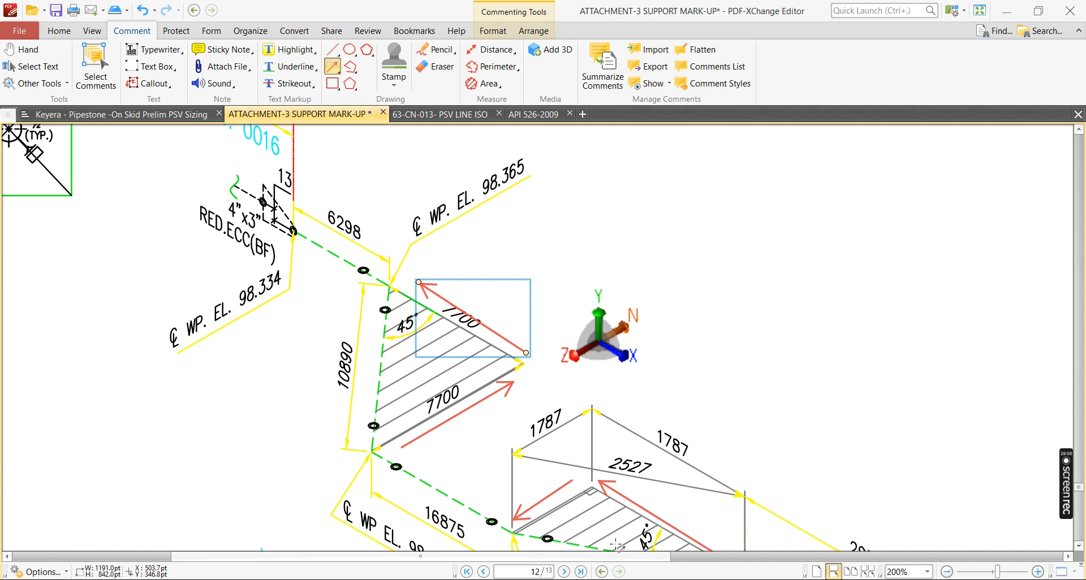
# - Switch back to CAESAR II and add a long-radius bend at node 5000 on the 4930–5000 element
pyautogui.click(564, 579)
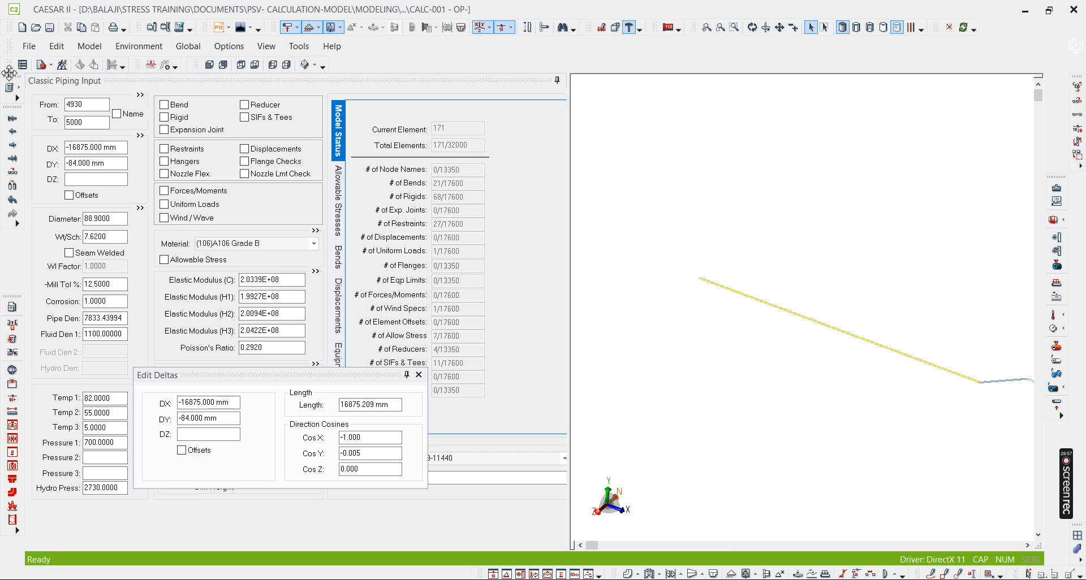
pyautogui.click(100, 125)
pyautogui.click(180, 107)
pyautogui.click(92, 125)
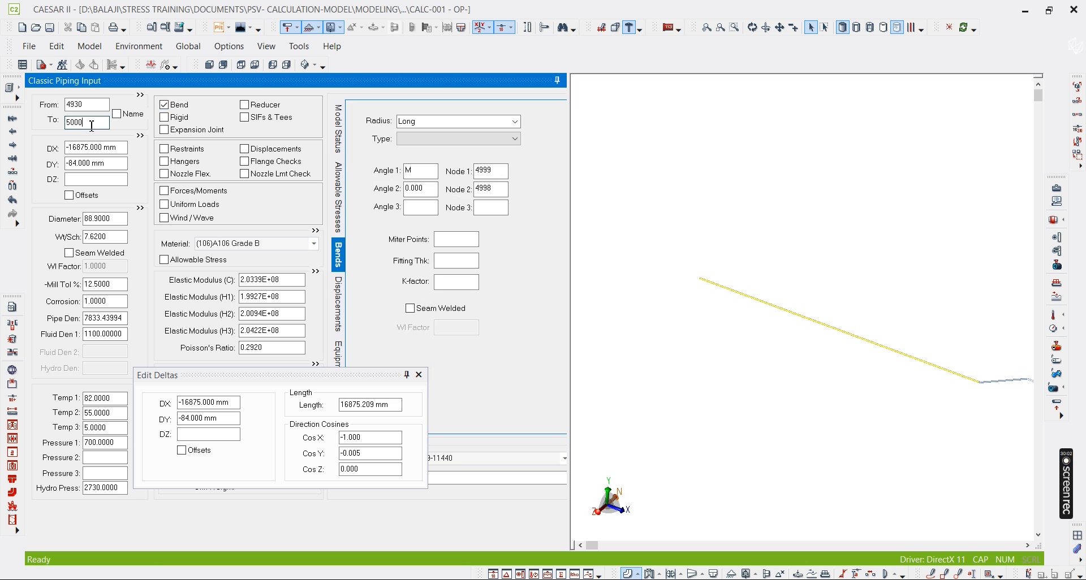
# - Add element 5000–5020 with DX −7700 mm and DZ −7700 mm
pyautogui.hotkey('alt', 'c')
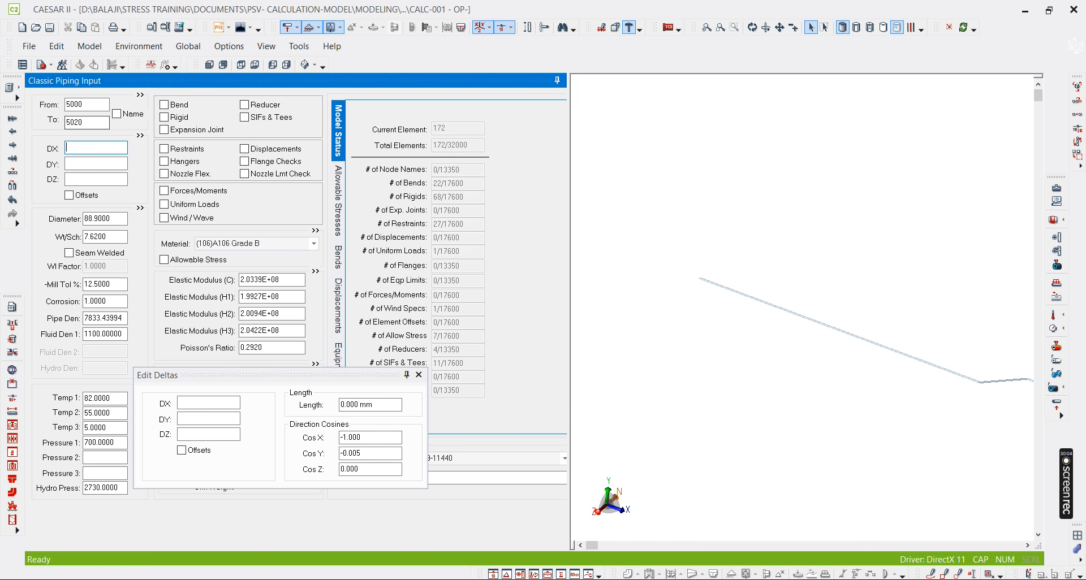
pyautogui.hotkey('alt', 'Tab')
pyautogui.hotkey('alt', 'Tab')
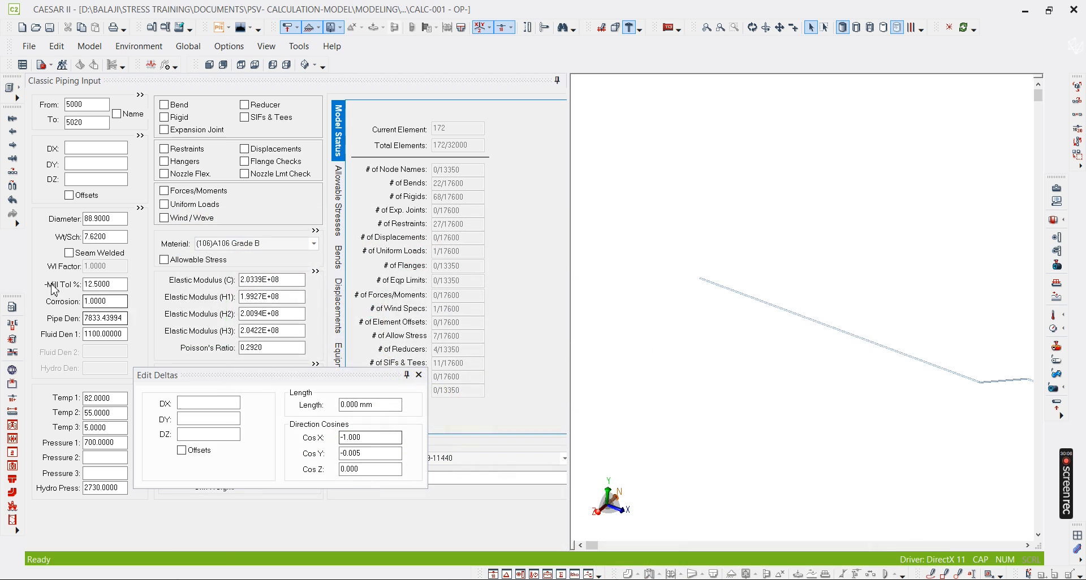
pyautogui.click(87, 181)
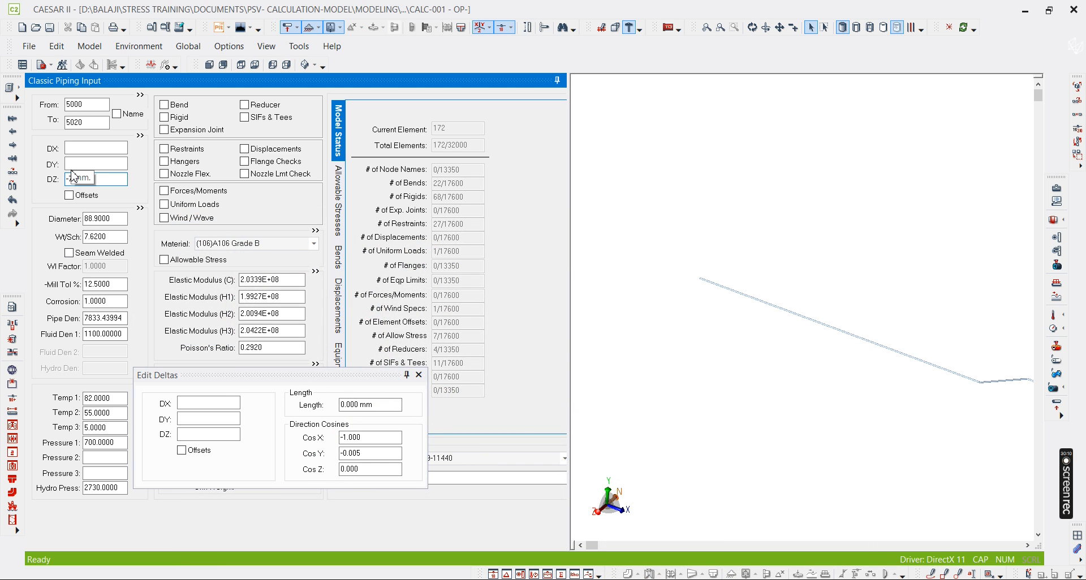
pyautogui.write('70')
pyautogui.press('Tab')
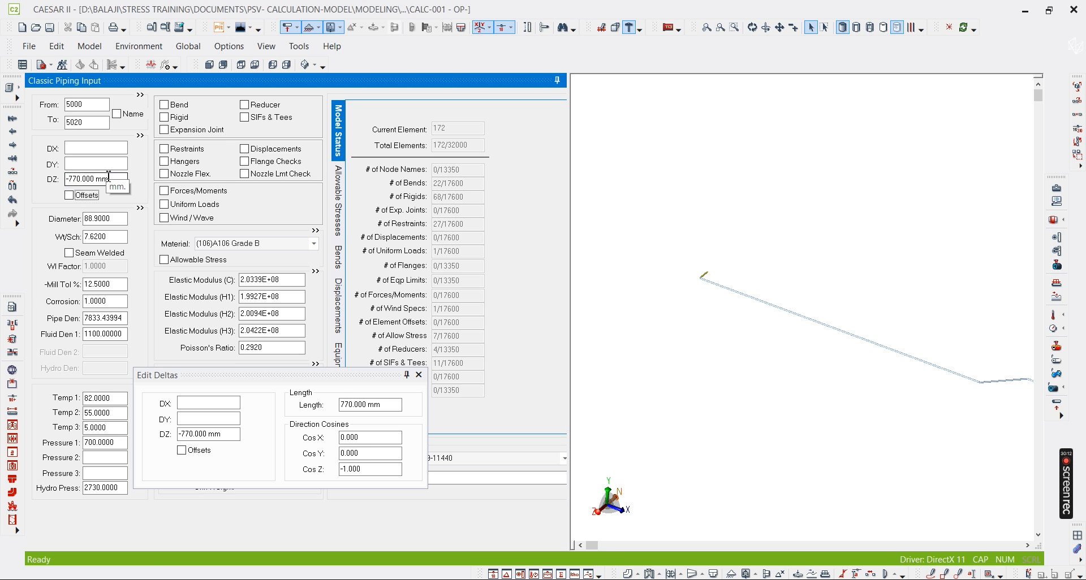
pyautogui.click(70, 180)
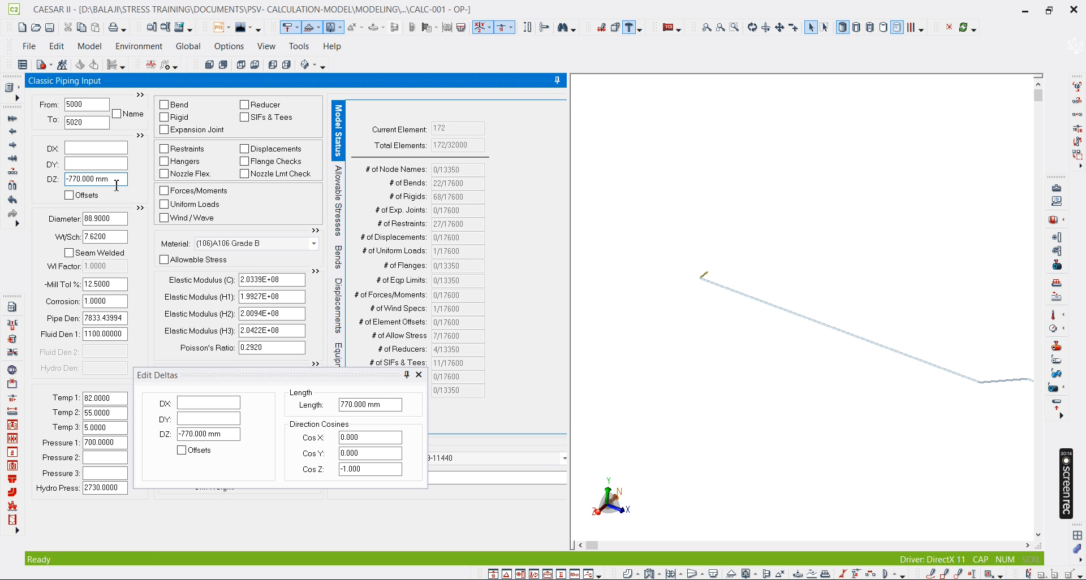
pyautogui.click(104, 147)
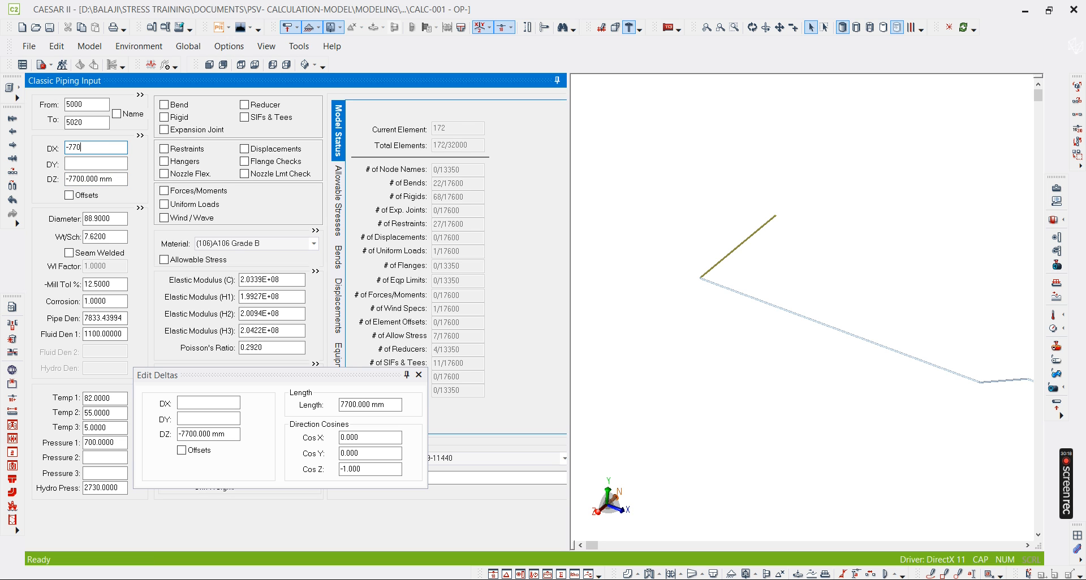
pyautogui.press('Tab')
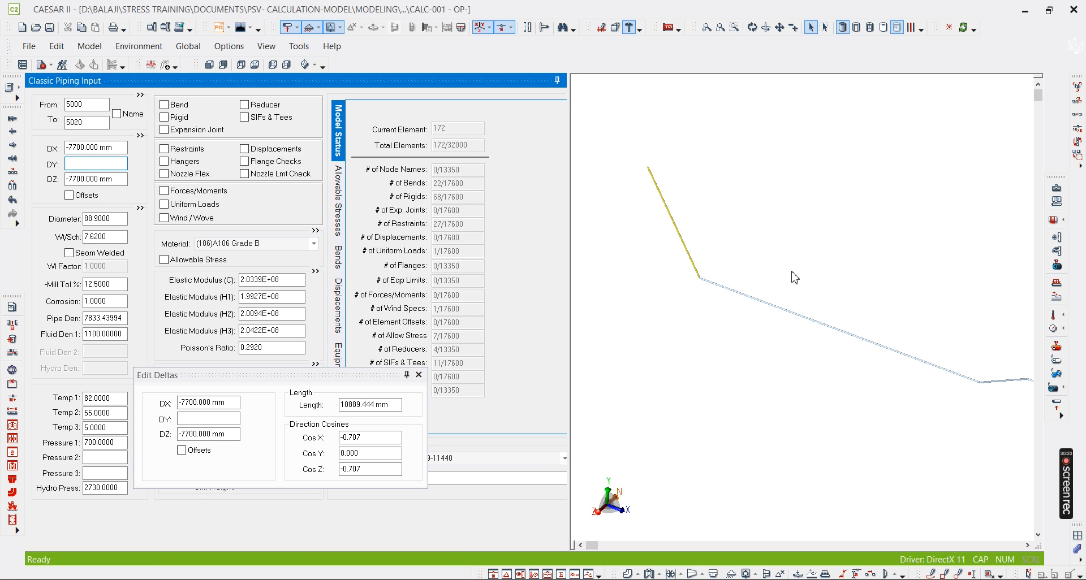
# - Compare the 5000–5020 element's length with the 10890 dimension on the isometric
pyautogui.hotkey('alt', 'Tab')
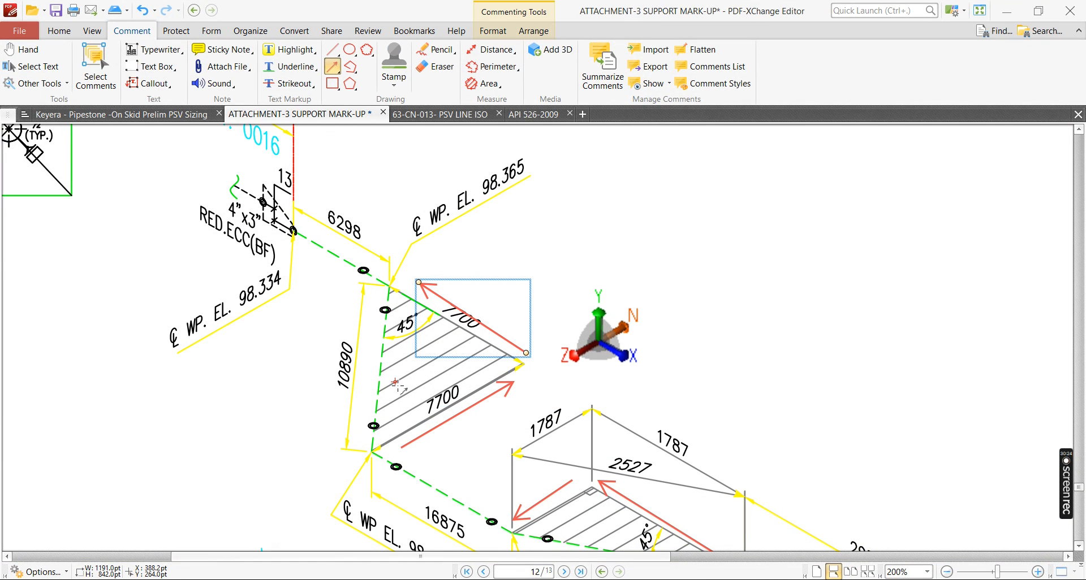
pyautogui.hotkey('alt', 'Tab')
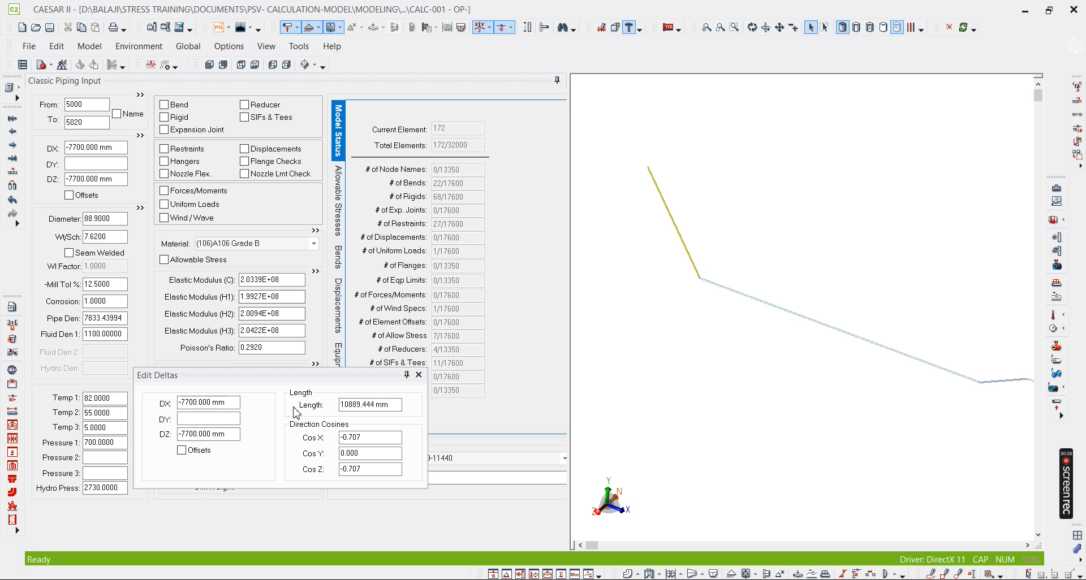
pyautogui.click(397, 403)
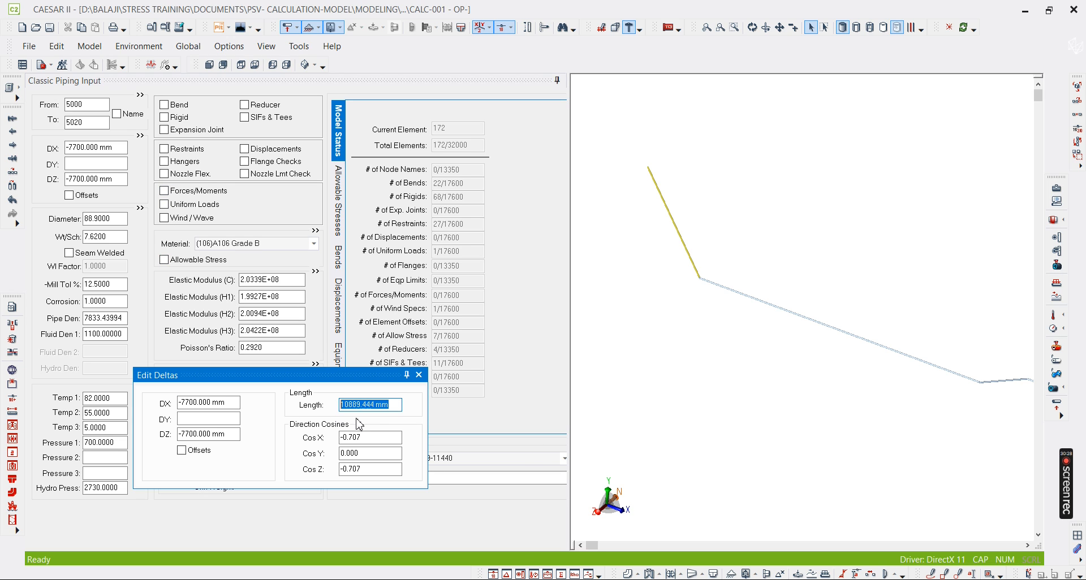
# - Check the 10890 offset's end elevations on the isometric and compute their difference in Calculator as 98365 − 98419
pyautogui.hotkey('alt', 'Tab')
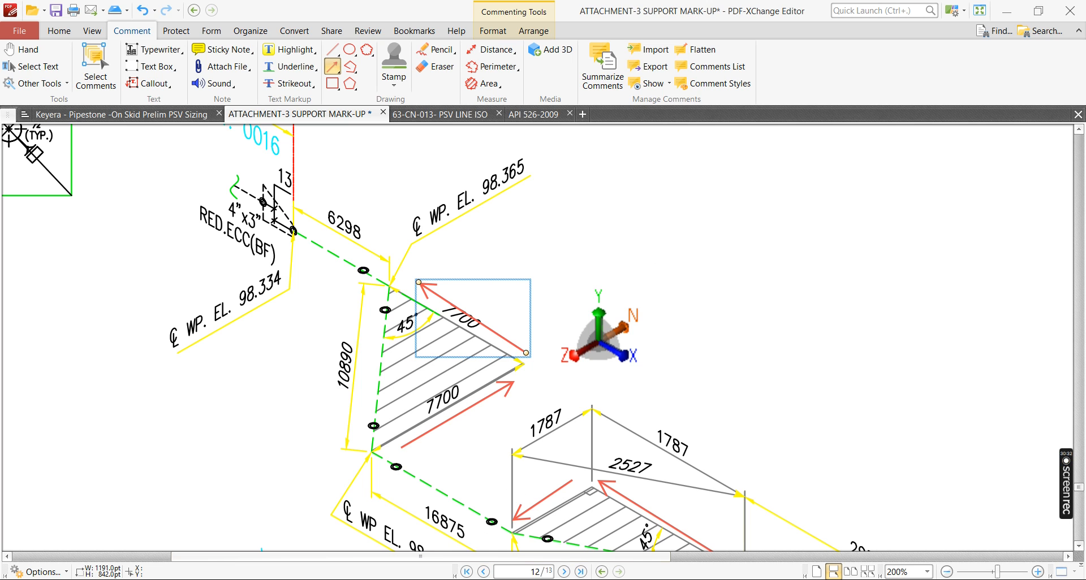
pyautogui.hotkey('alt', 'Tab')
pyautogui.press('Escape')
pyautogui.write('98,365')
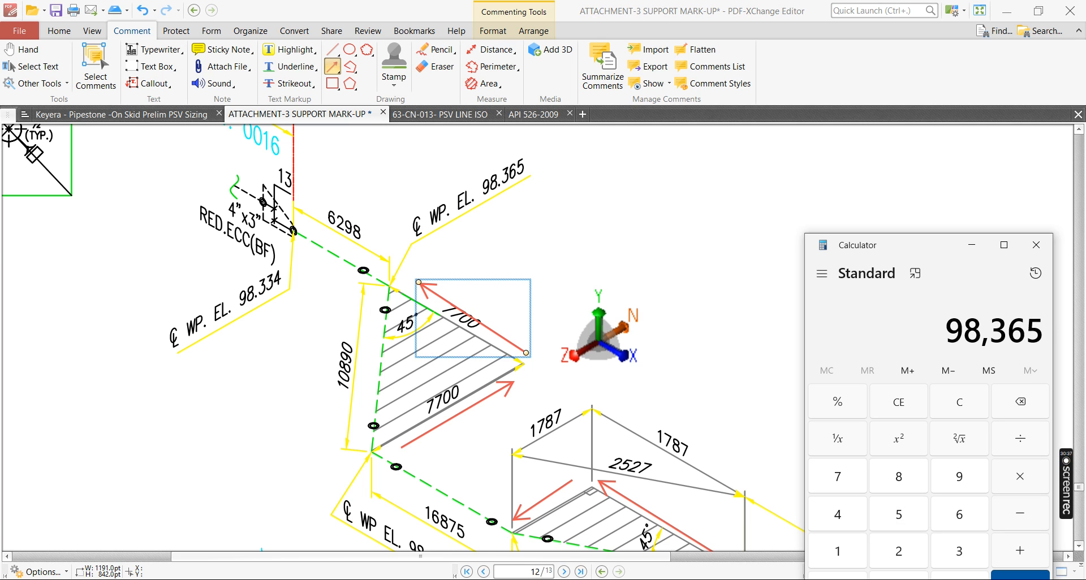
pyautogui.press('-')
pyautogui.scroll(-2, 283, 506)
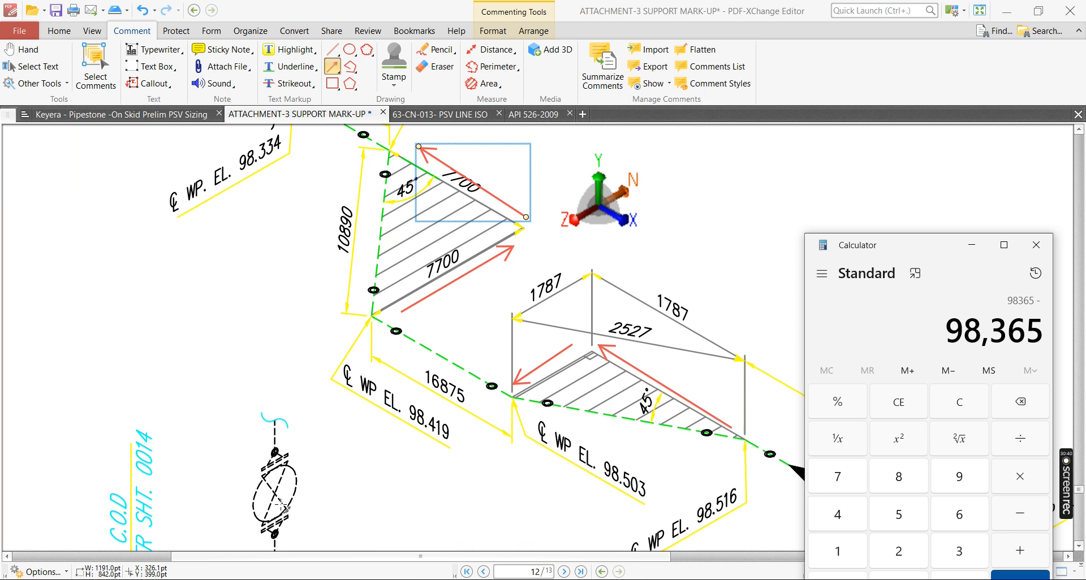
pyautogui.write('98')
pyautogui.write('419')
pyautogui.press('Return')
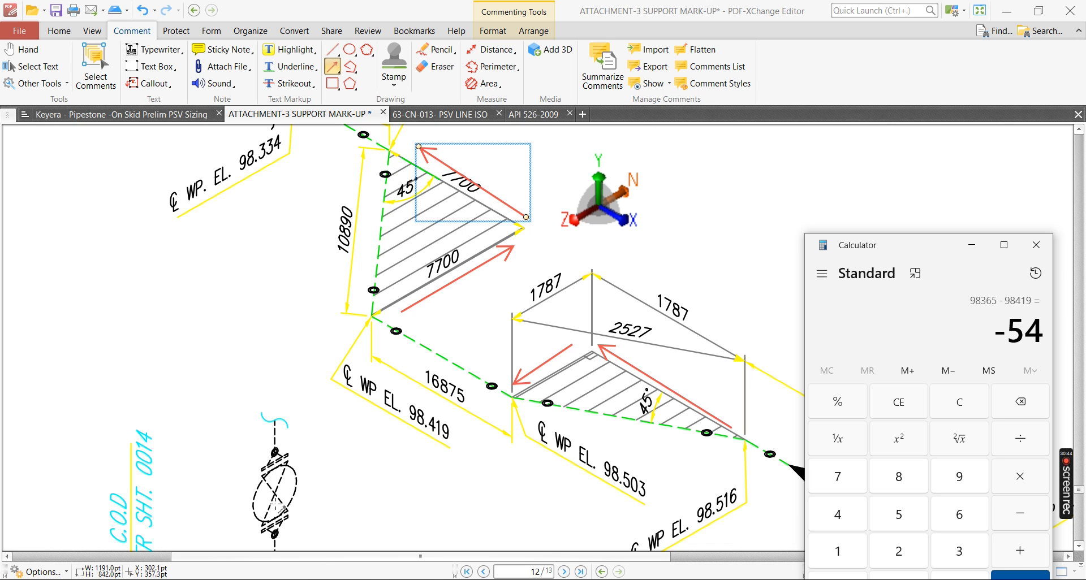
# - Return to CAESAR II and set DY to −54 mm on the 5000–5020 element
pyautogui.hotkey('alt', 'Tab')
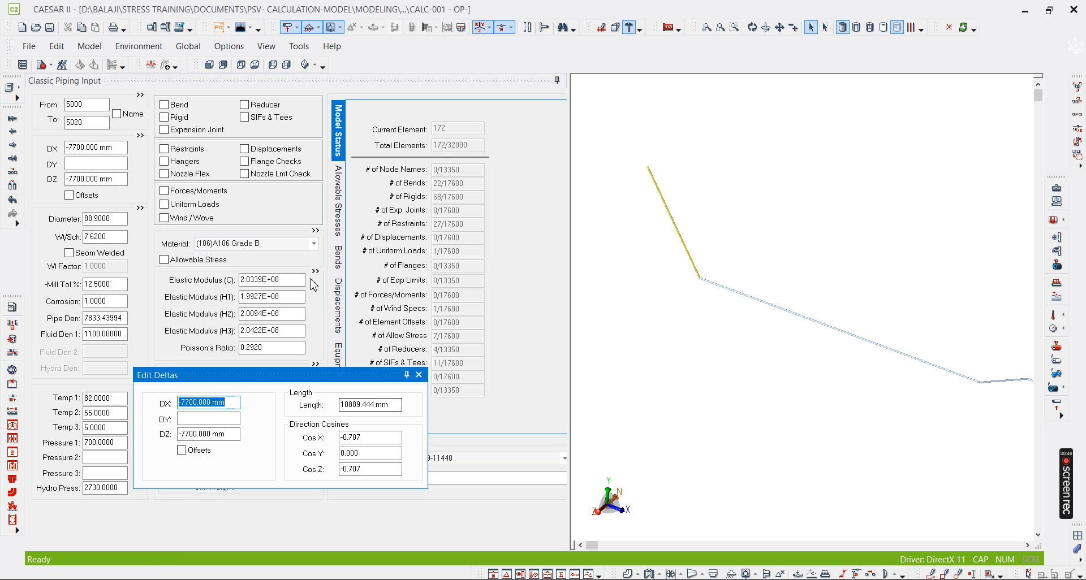
pyautogui.click(104, 168)
pyautogui.click(104, 168)
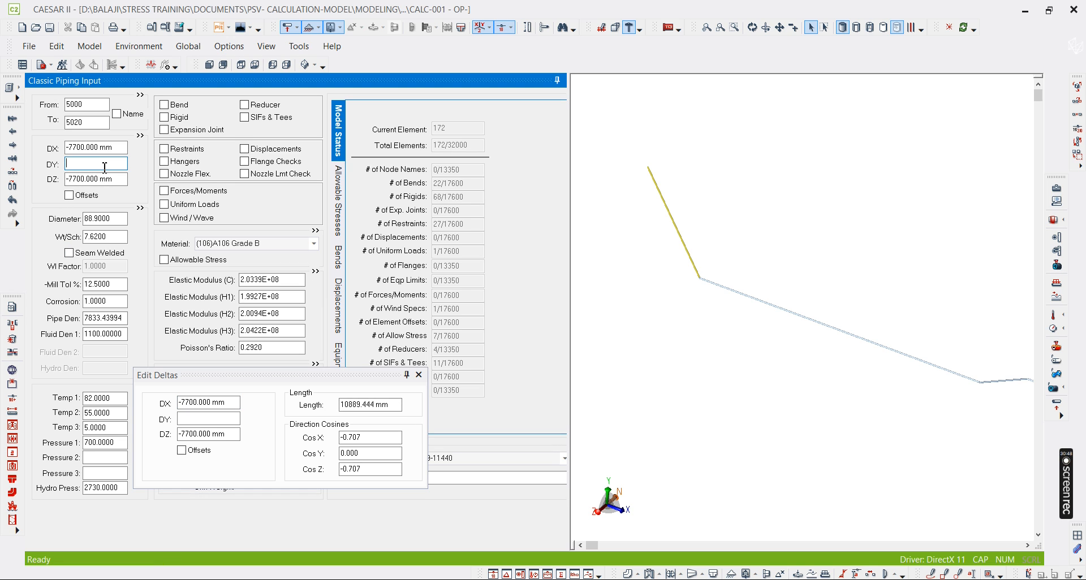
pyautogui.write('-54')
pyautogui.press('Tab')
pyautogui.click(678, 233)
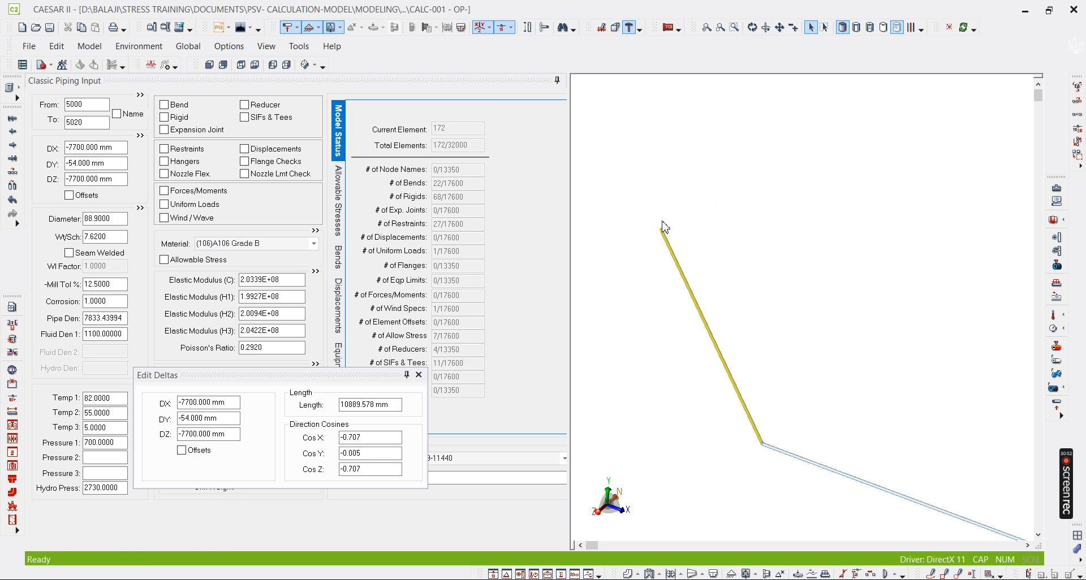
pyautogui.click(179, 105)
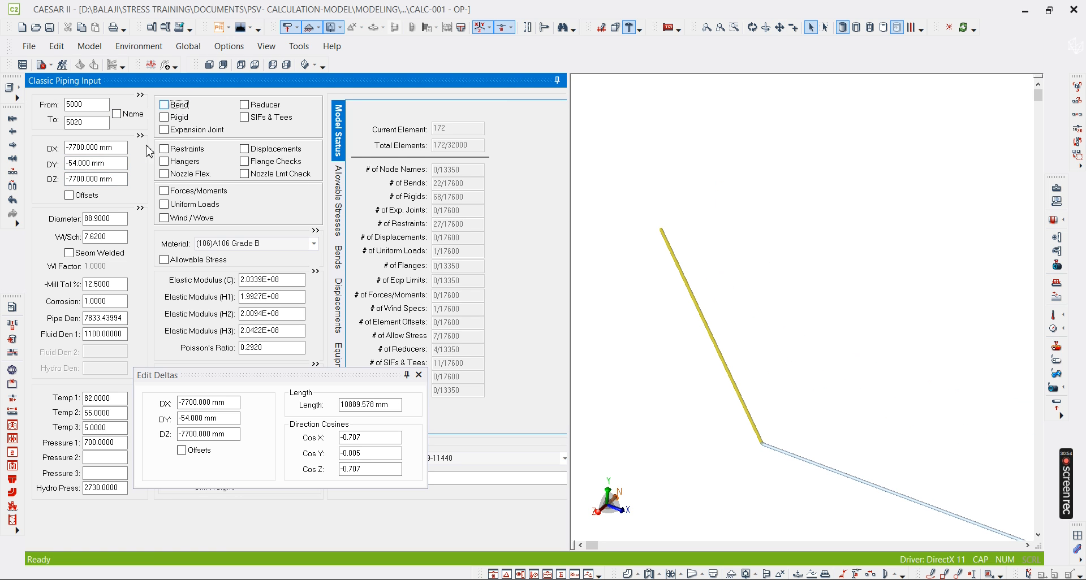
# - Give element 5000–5020 a long-radius bend and check the 6298 run toward the 4"x3" reducer on the isometric
pyautogui.click(500, 579)
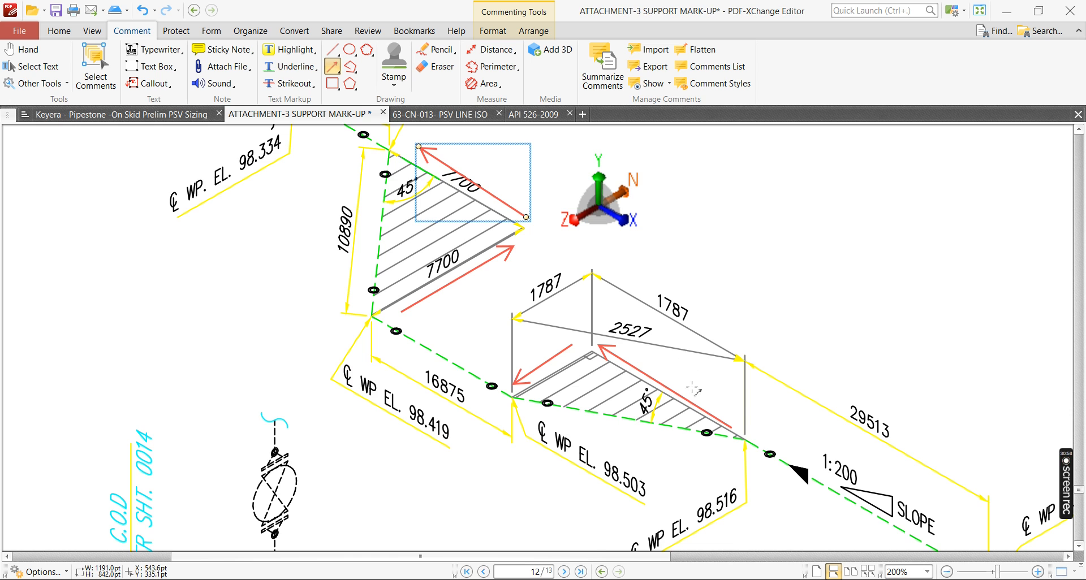
pyautogui.keyDown('ctrl'); pyautogui.scroll(-4, 691, 388); pyautogui.keyUp('ctrl')
pyautogui.keyDown('ctrl'); pyautogui.scroll(6, 345, 258); pyautogui.keyUp('ctrl')
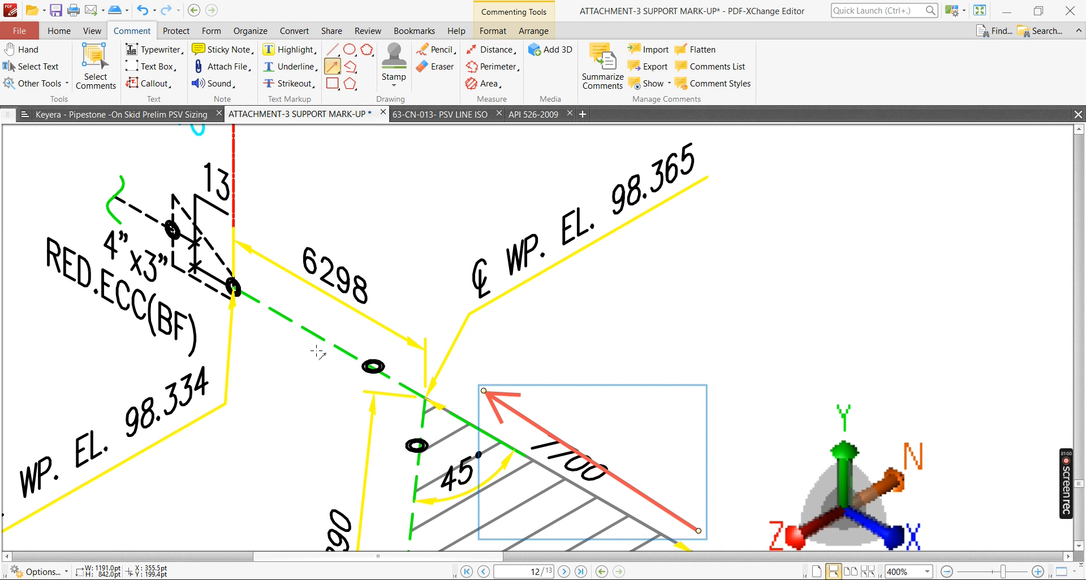
pyautogui.click(461, 579)
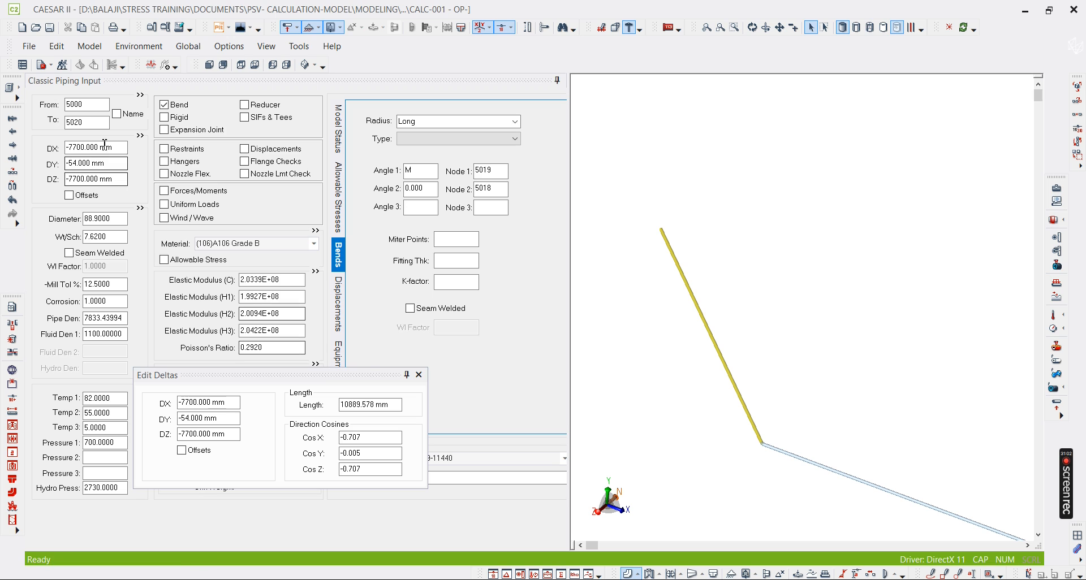
# - Add element 5020–5040 with DX −6298 mm and inspect the new corner at node 5020 in the model
pyautogui.click(94, 123)
pyautogui.doubleClick(94, 122)
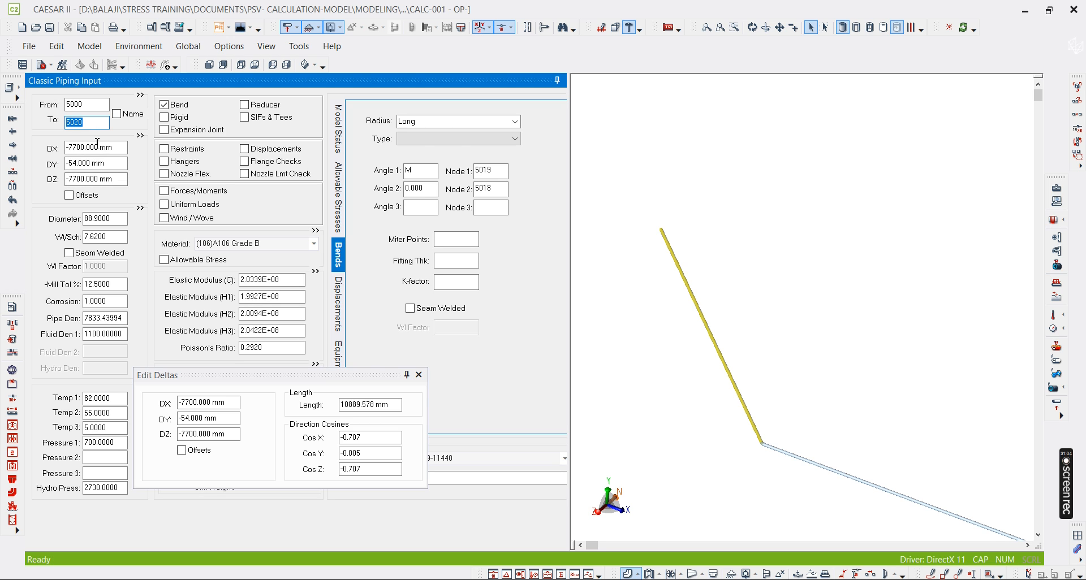
pyautogui.hotkey('alt', 'c')
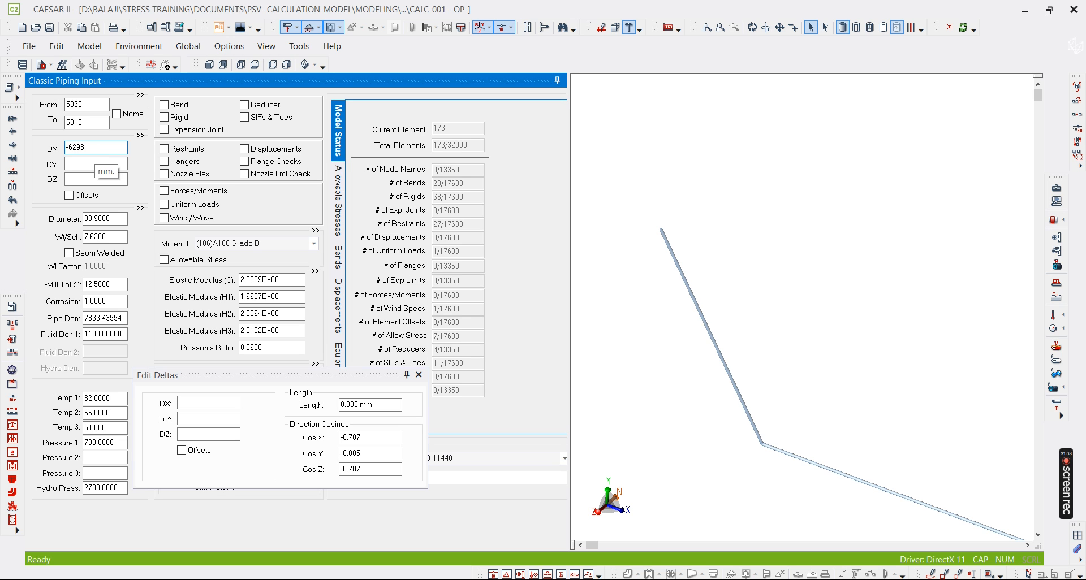
pyautogui.press('Tab')
pyautogui.moveTo(663, 238); pyautogui.dragTo(759, 295, button='middle')
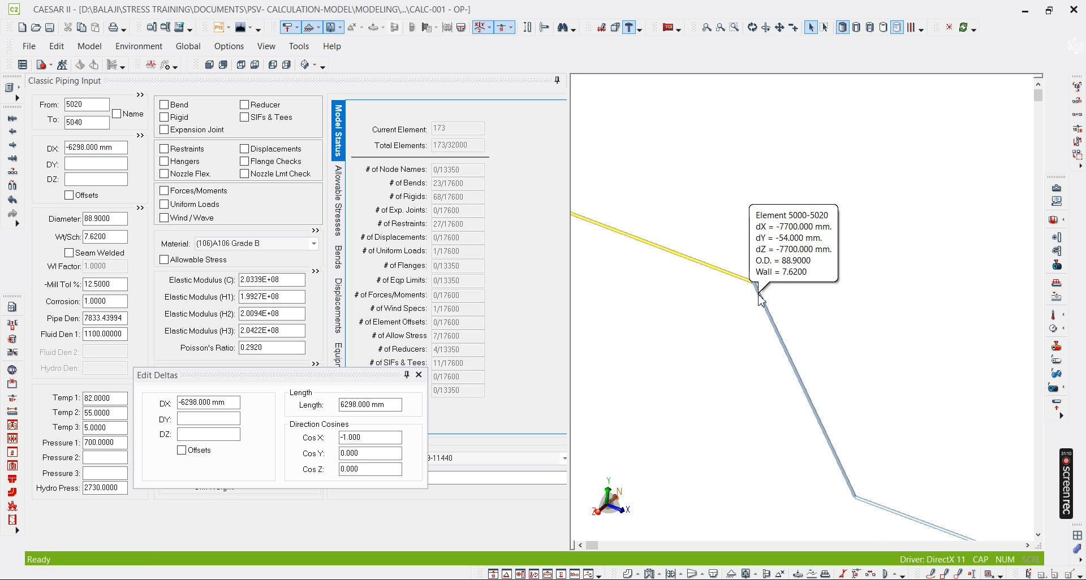
pyautogui.scroll(3, 759, 294)
pyautogui.scroll(2, 713, 301)
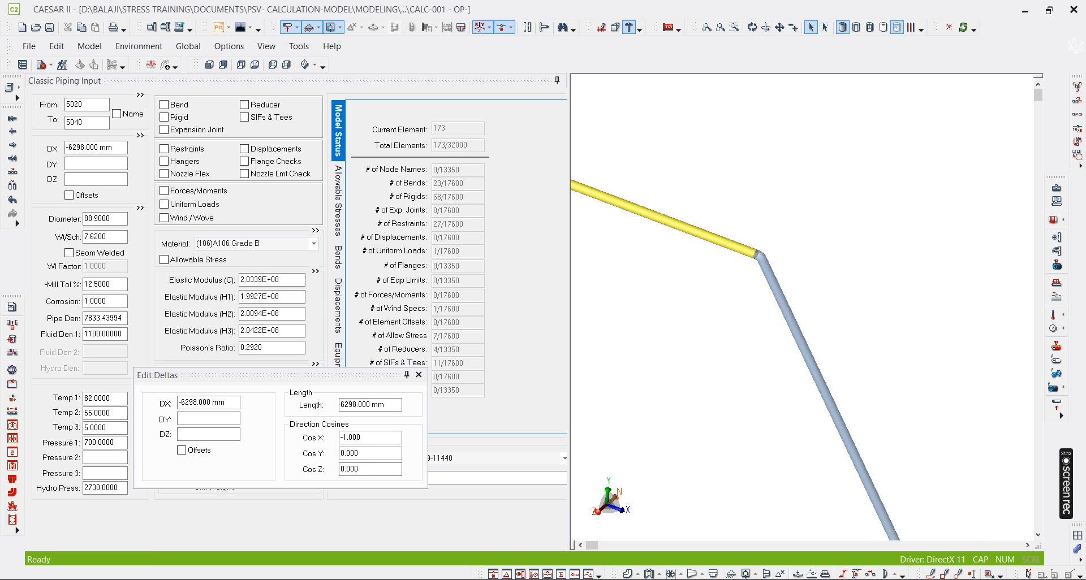
# - Switch to the isometric PDF and paste a copy of the axis compass between the 6298 dimension and the EL. 98.365 label
pyautogui.hotkey('alt', 'Tab')
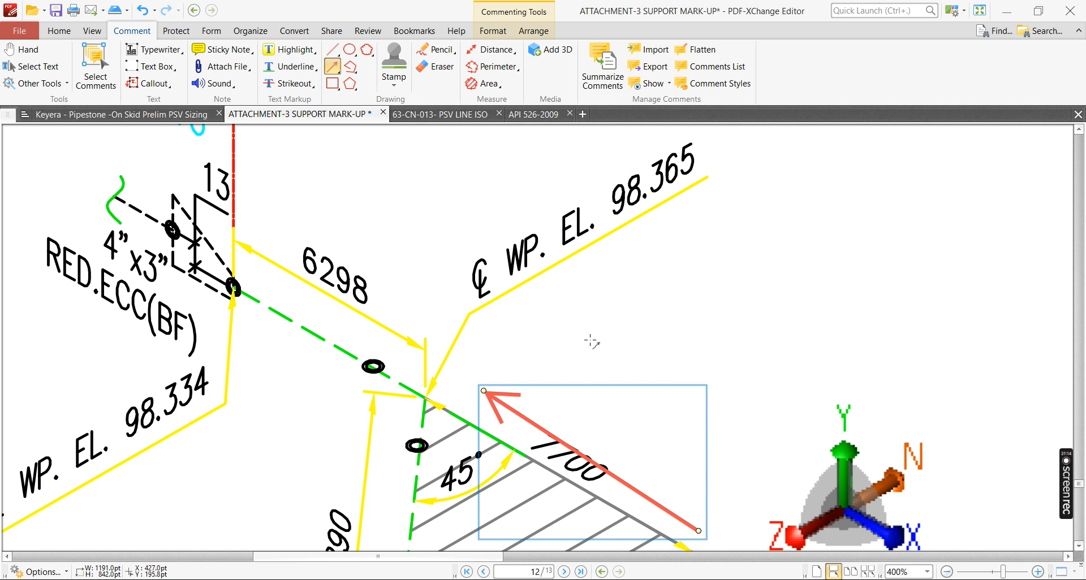
pyautogui.keyDown('ctrl'); pyautogui.scroll(-2, 590, 343); pyautogui.keyUp('ctrl')
pyautogui.hotkey('ctrl', 'v')
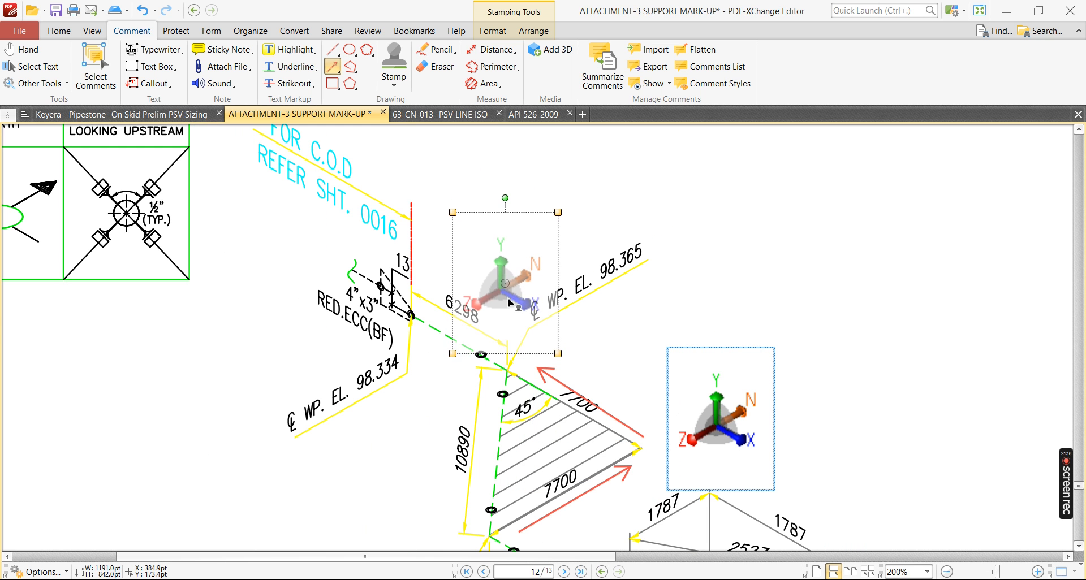
pyautogui.keyDown('ctrl'); pyautogui.scroll(3, 490, 287); pyautogui.keyUp('ctrl')
pyautogui.keyDown('ctrl'); pyautogui.scroll(-3, 572, 277); pyautogui.keyUp('ctrl')
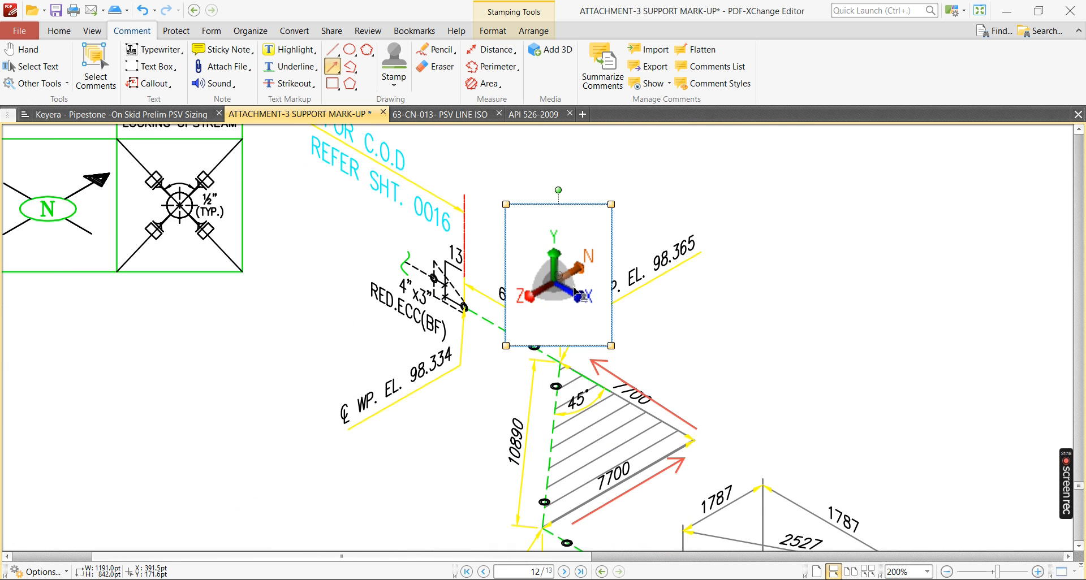
pyautogui.keyDown('ctrl'); pyautogui.scroll(3, 427, 294); pyautogui.keyUp('ctrl')
pyautogui.moveTo(730, 295); pyautogui.dragTo(800, 267)
pyautogui.keyDown('ctrl'); pyautogui.scroll(-4, 645, 334); pyautogui.keyUp('ctrl')
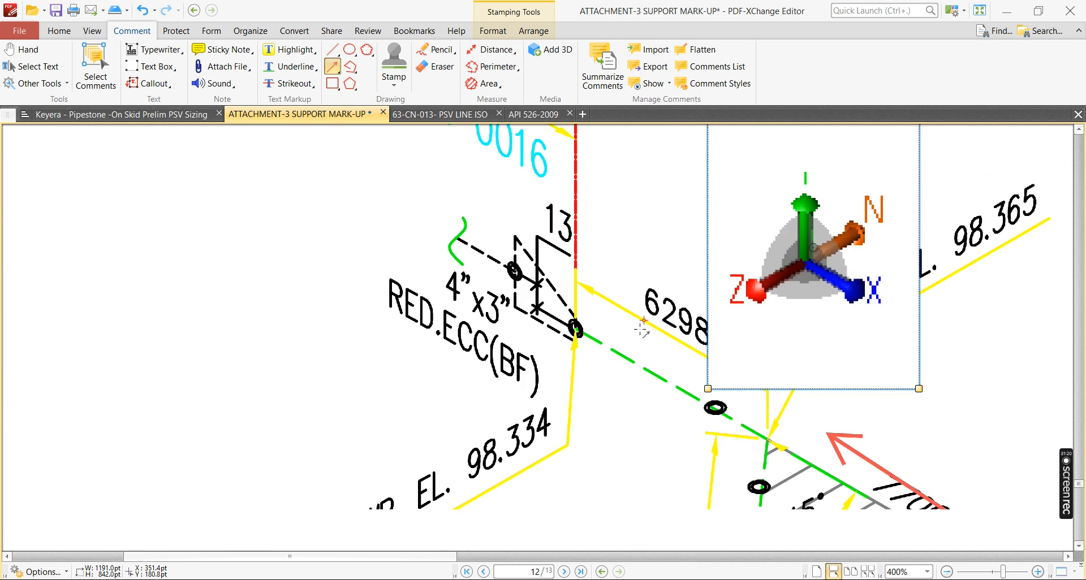
# - Draw a red line along the flat bottom edge of the 4"x3" eccentric reducer on the isometric
pyautogui.keyDown('ctrl'); pyautogui.scroll(3, 590, 321); pyautogui.keyUp('ctrl')
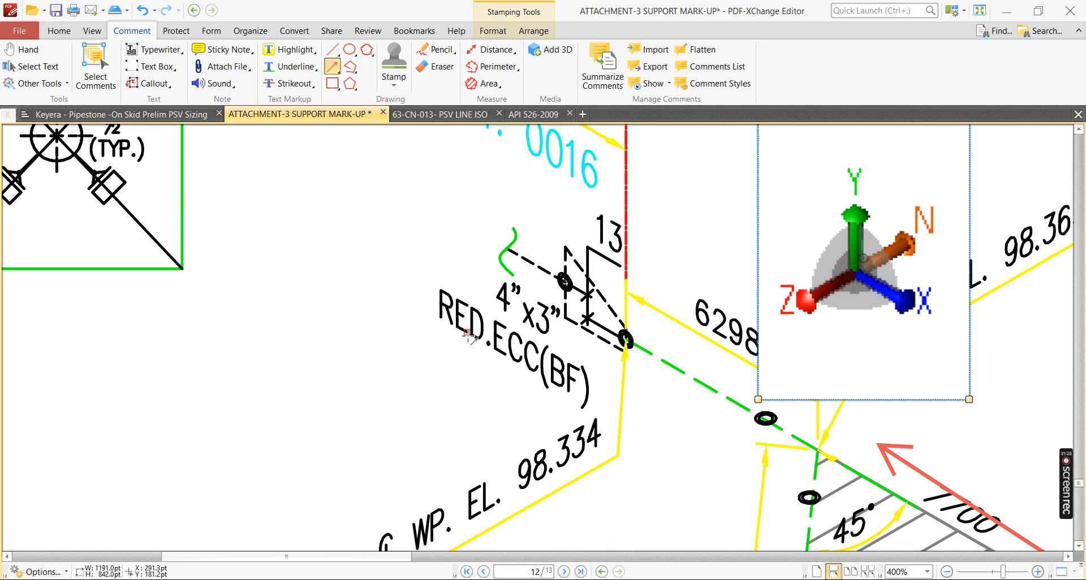
pyautogui.keyDown('ctrl'); pyautogui.scroll(-1, 469, 336); pyautogui.keyUp('ctrl')
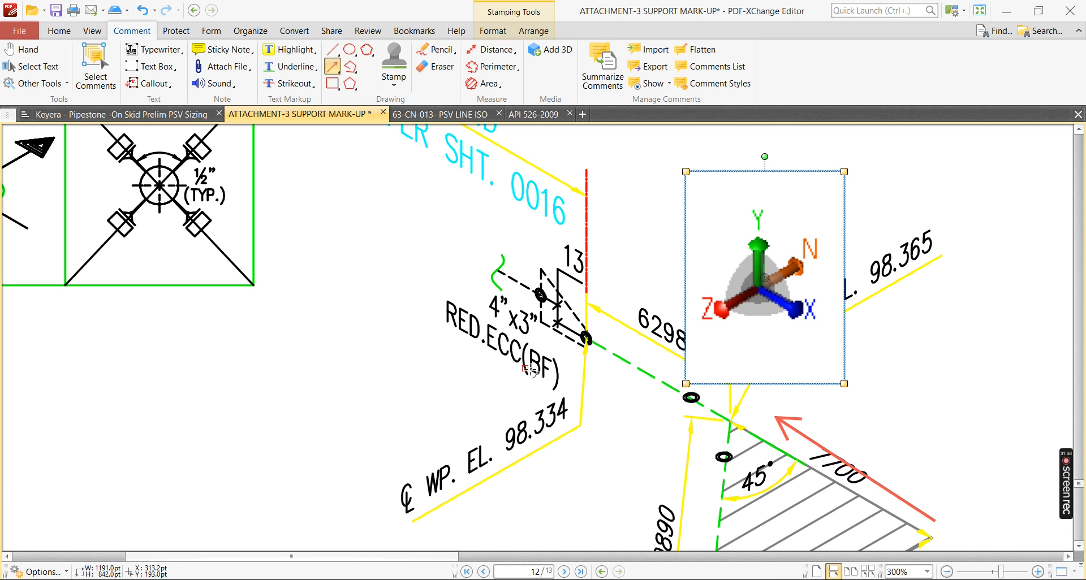
pyautogui.keyDown('ctrl'); pyautogui.scroll(3, 546, 337); pyautogui.keyUp('ctrl')
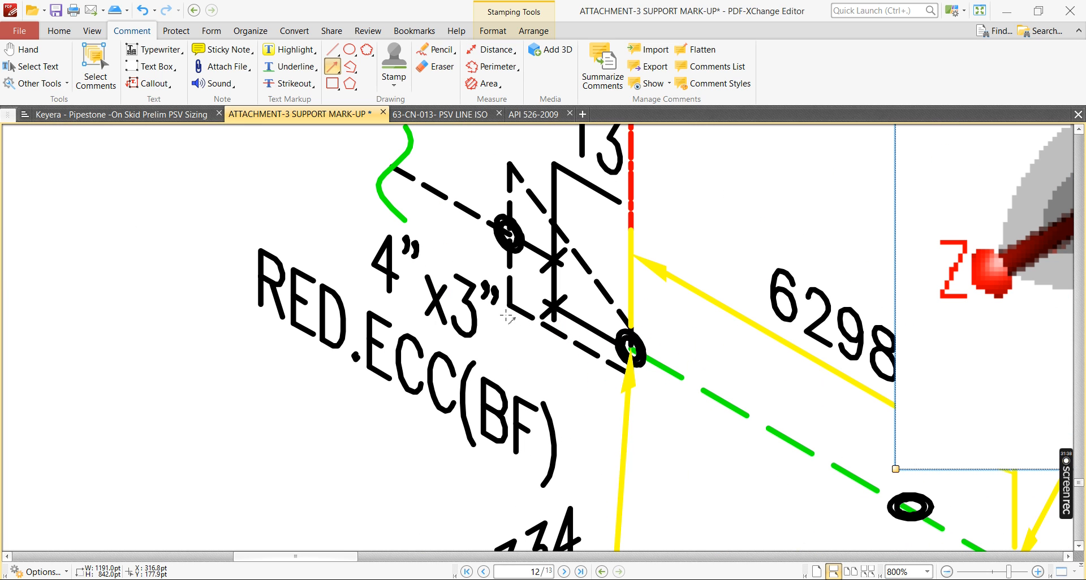
pyautogui.press('Escape')
pyautogui.click(332, 50)
pyautogui.moveTo(509, 306); pyautogui.dragTo(627, 372)
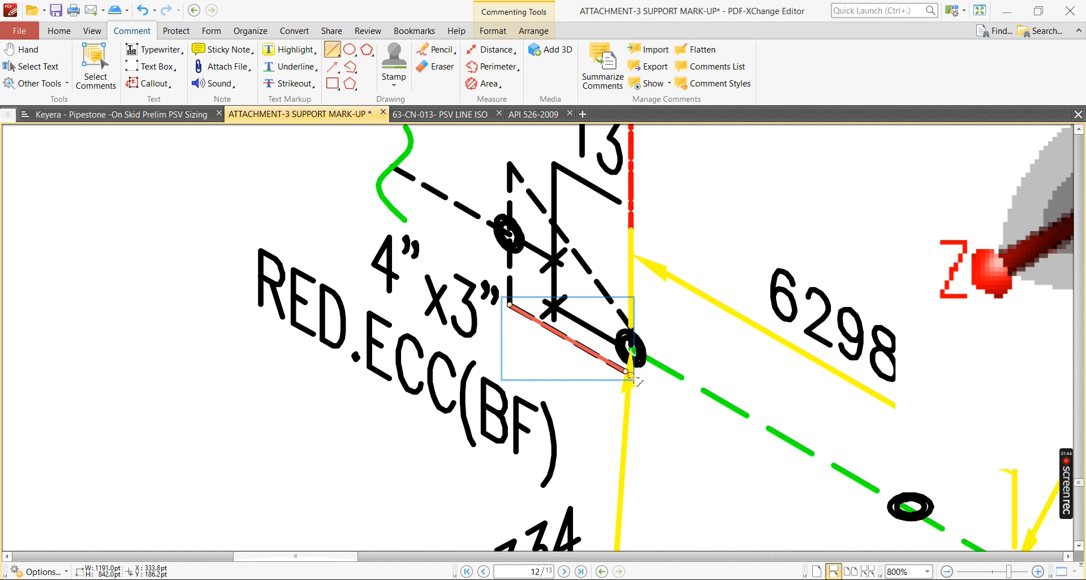
pyautogui.press('Escape')
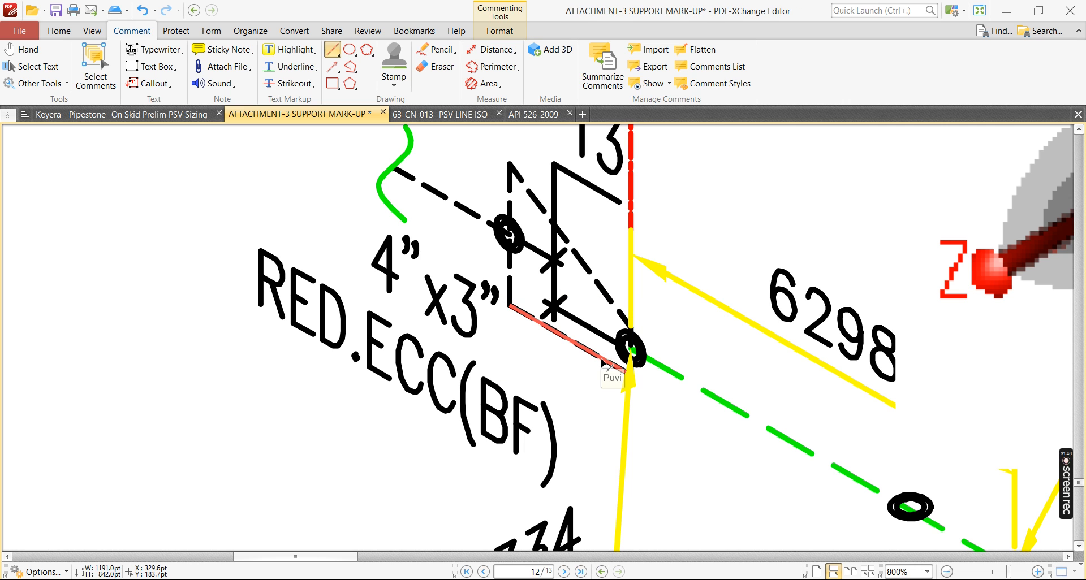
pyautogui.press('h')
pyautogui.keyDown('ctrl'); pyautogui.scroll(-4, 593, 385); pyautogui.keyUp('ctrl')
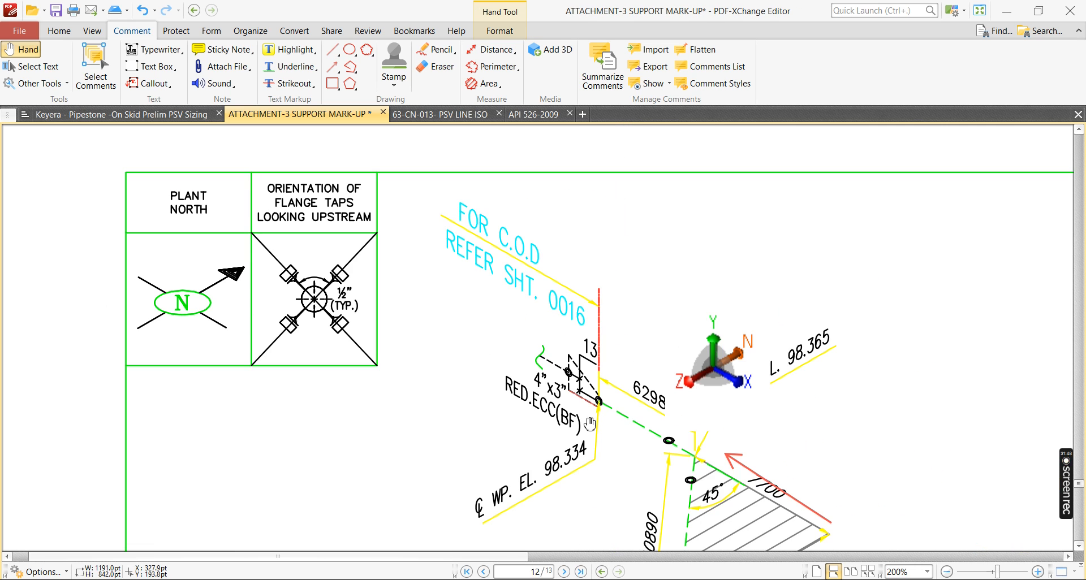
pyautogui.scroll(-10, 590, 419)
pyautogui.keyDown('ctrl'); pyautogui.scroll(-3, 601, 408); pyautogui.keyUp('ctrl')
pyautogui.scroll(-10, 596, 416)
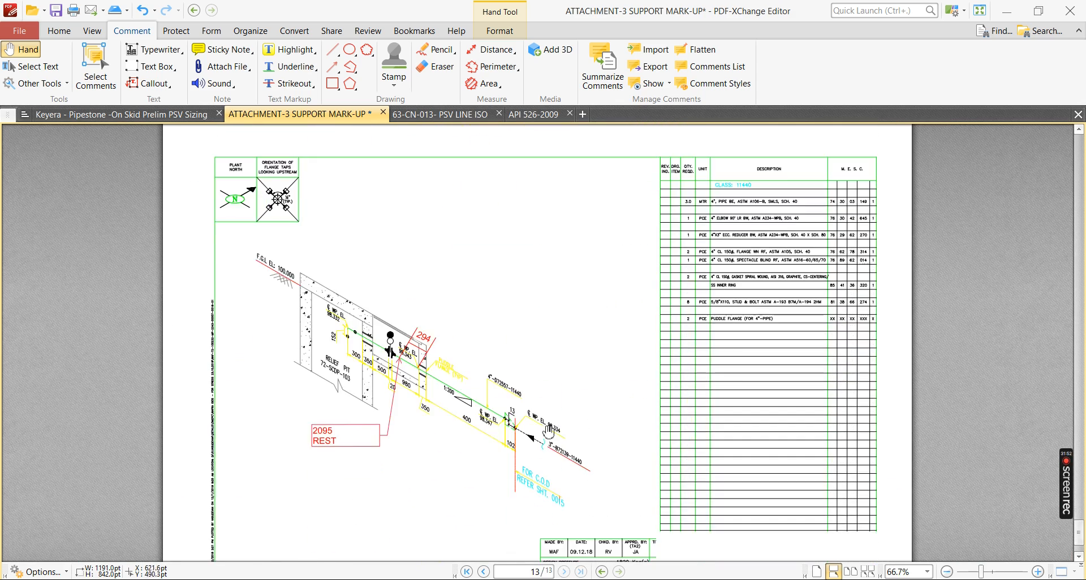
pyautogui.keyDown('ctrl'); pyautogui.scroll(6, 517, 440); pyautogui.keyUp('ctrl')
pyautogui.keyDown('ctrl'); pyautogui.scroll(-2, 467, 354); pyautogui.keyUp('ctrl')
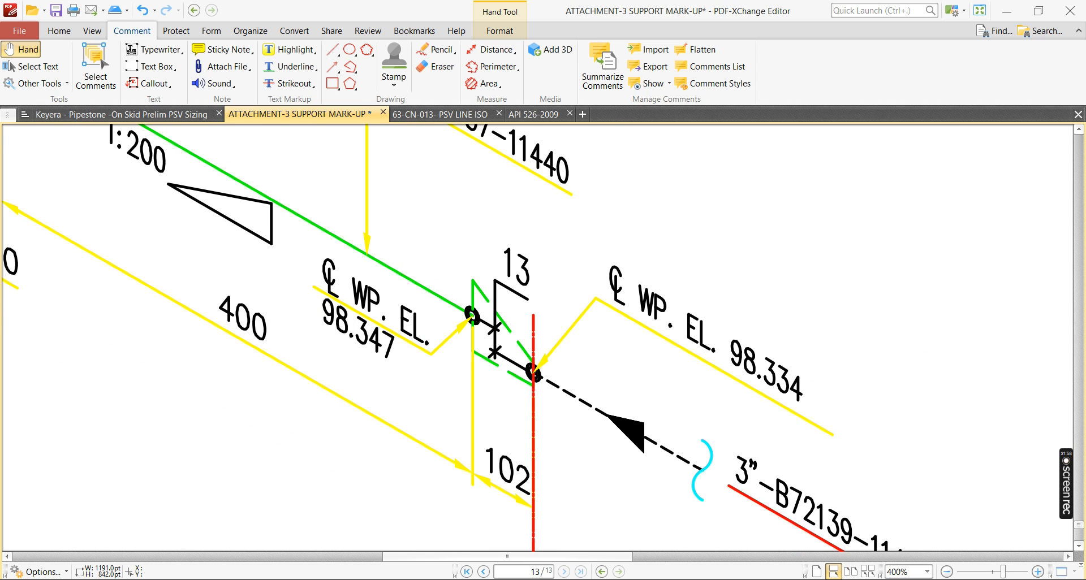
# - Switch to Pipedata-Pro and bring up the ASME B16.9 butt-welded eccentric reducer data
pyautogui.moveTo(571, 579)
pyautogui.click(572, 537)
pyautogui.click(607, 579)
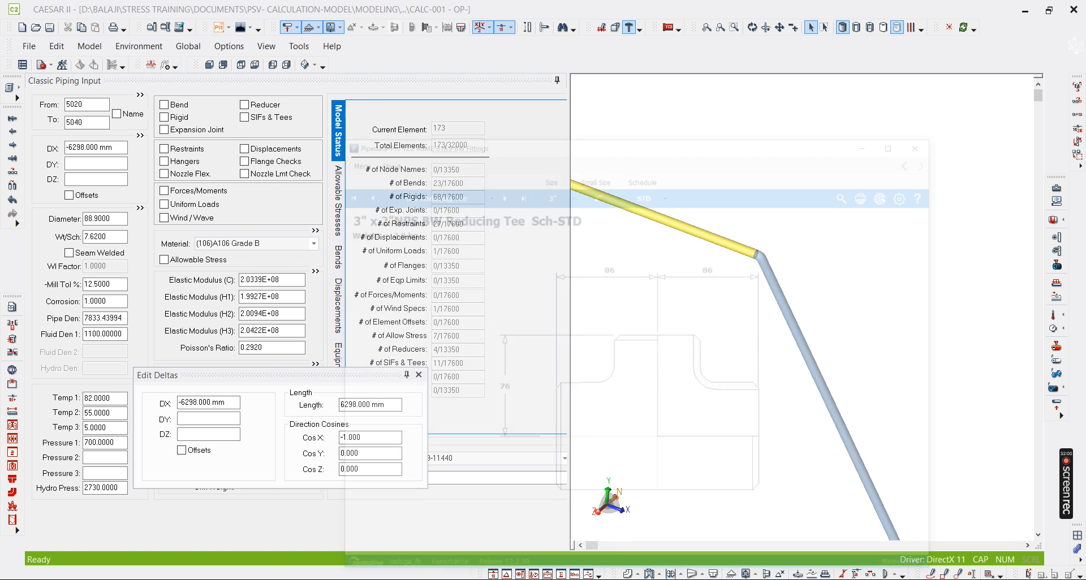
pyautogui.click(316, 68)
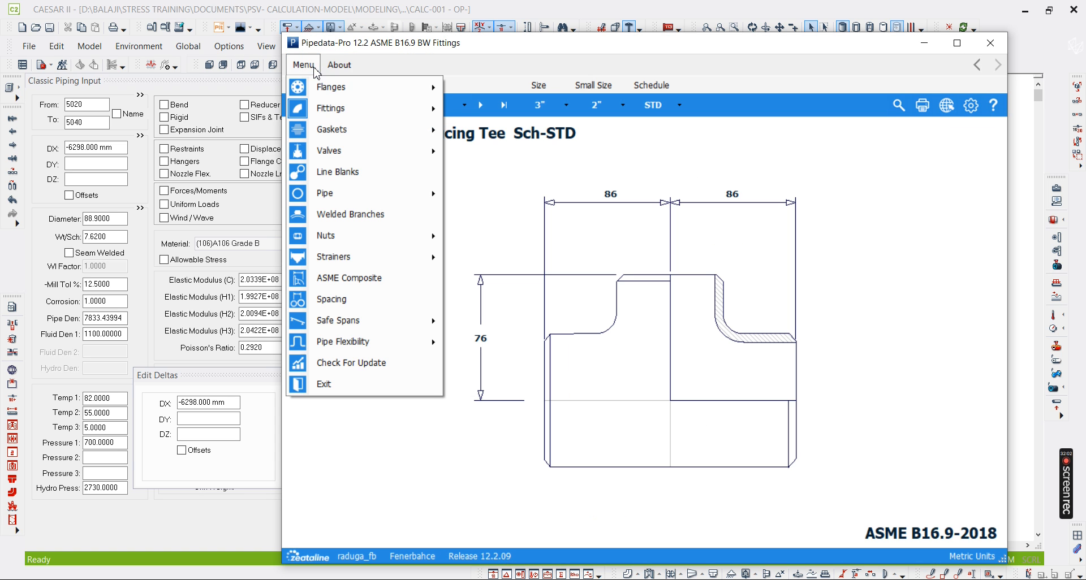
pyautogui.moveTo(360, 120)
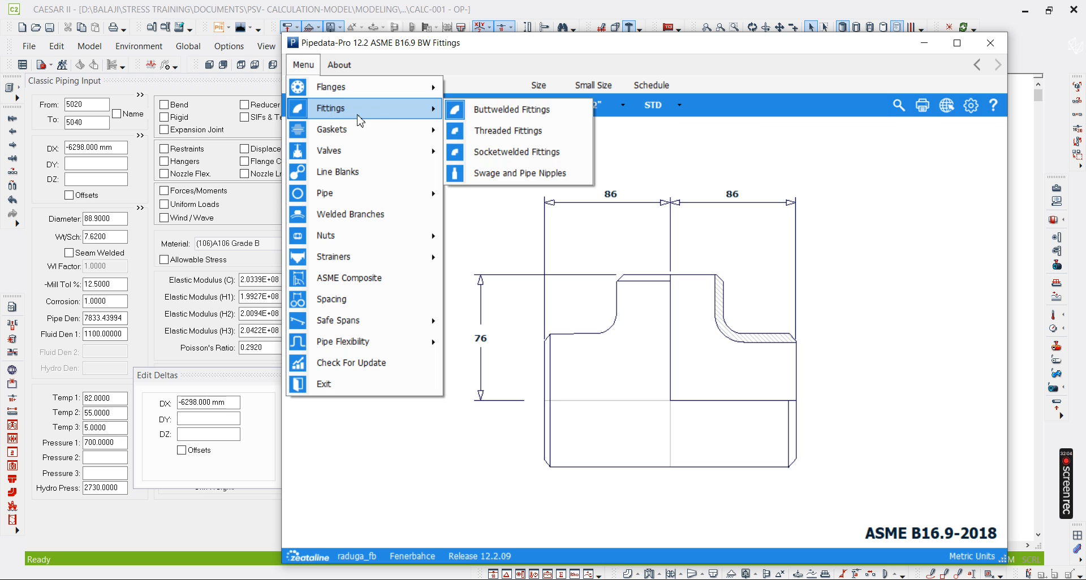
pyautogui.click(475, 110)
pyautogui.click(427, 112)
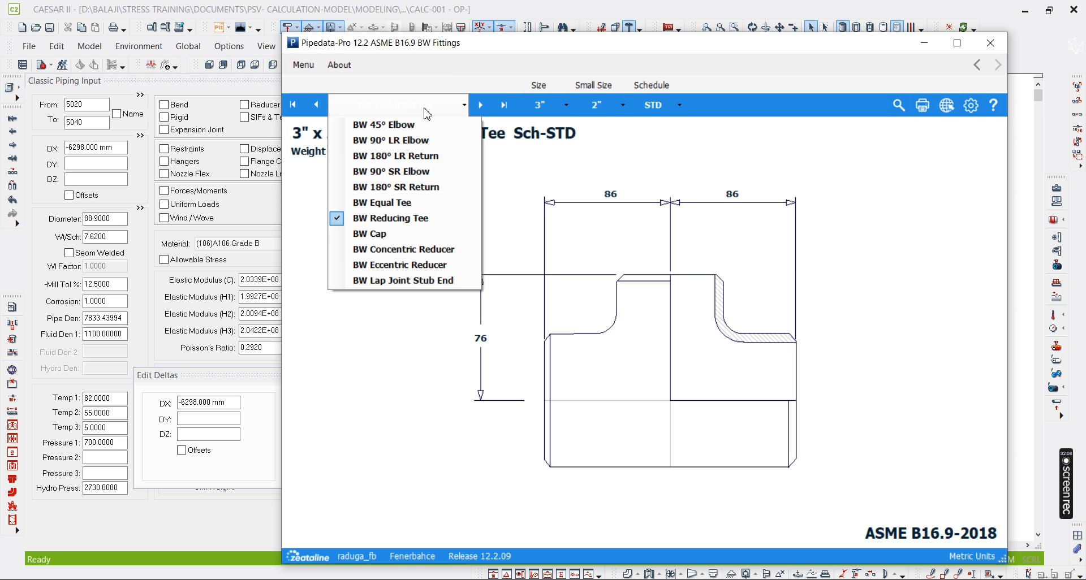
pyautogui.click(389, 271)
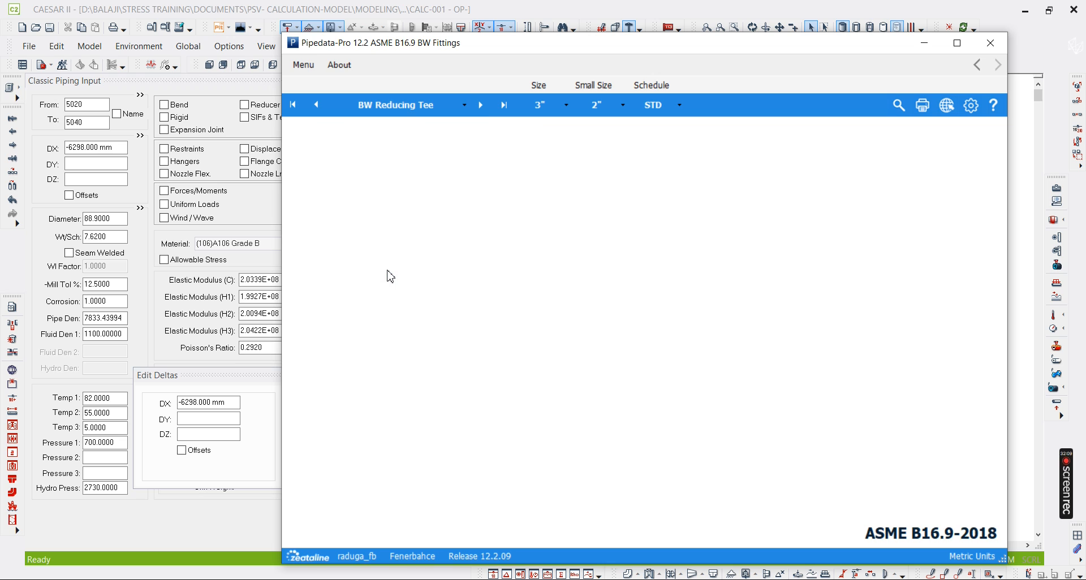
# - Try to set the eccentric reducer's size to 4" by 3" and return to CAESAR II
pyautogui.click(521, 117)
pyautogui.click(625, 186)
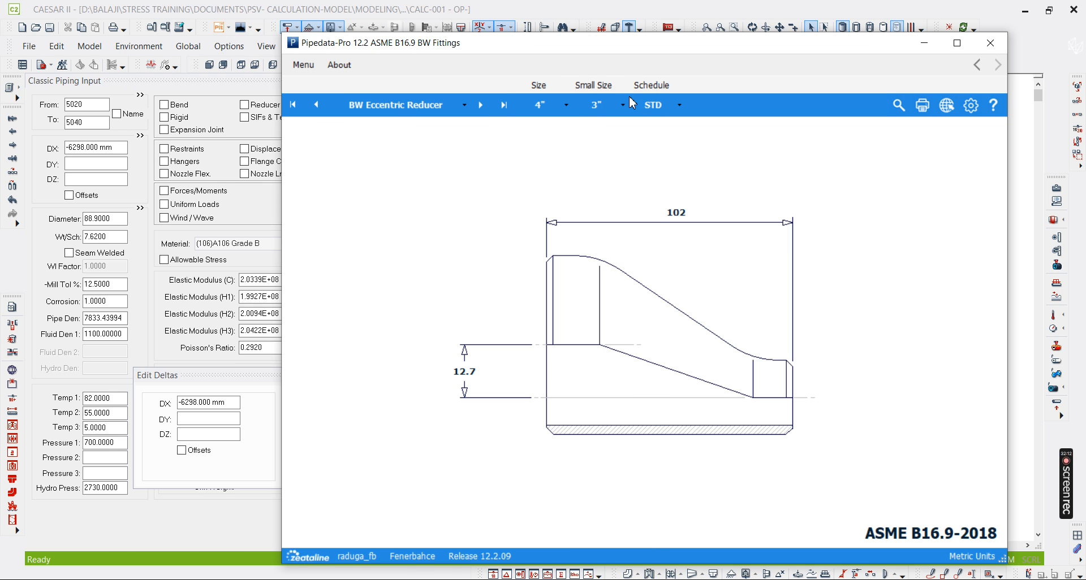
pyautogui.click(605, 107)
pyautogui.click(604, 163)
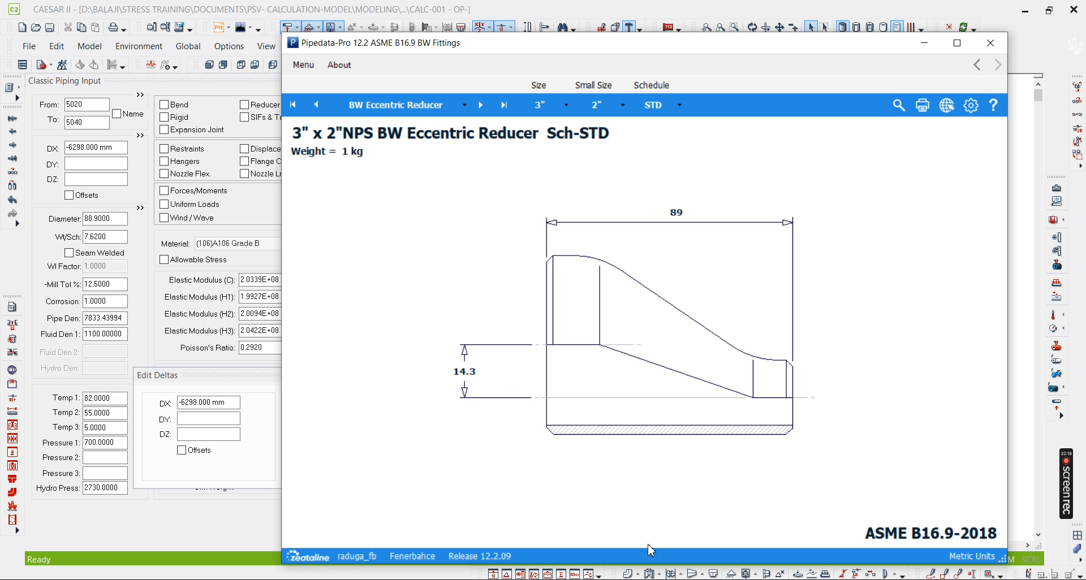
pyautogui.click(571, 579)
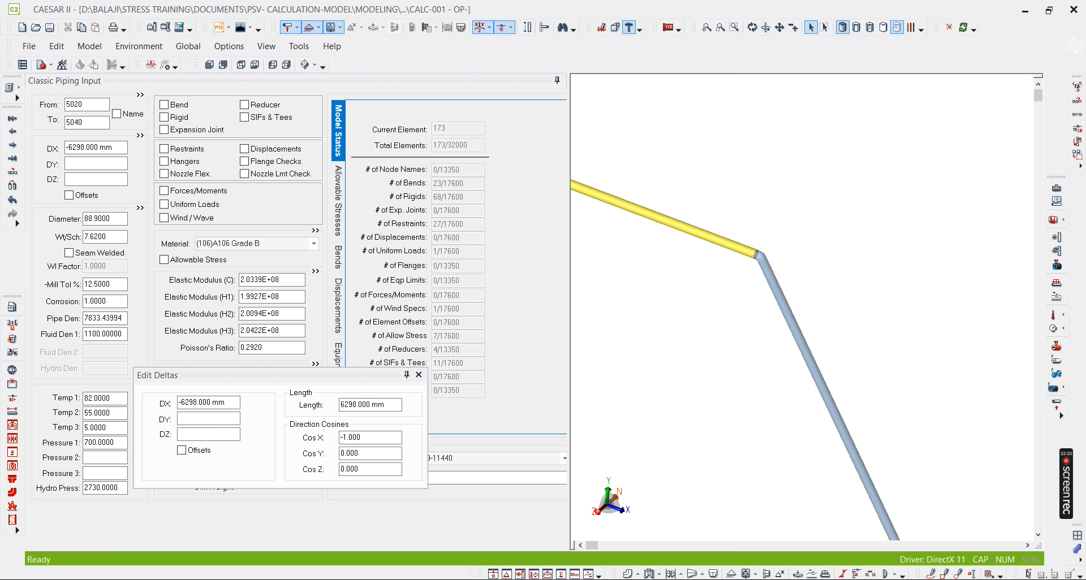
# - Switch to the isometric PDF and check the eccentric reducer's length and centreline offset on page 13
pyautogui.hotkey('alt', 'Tab')
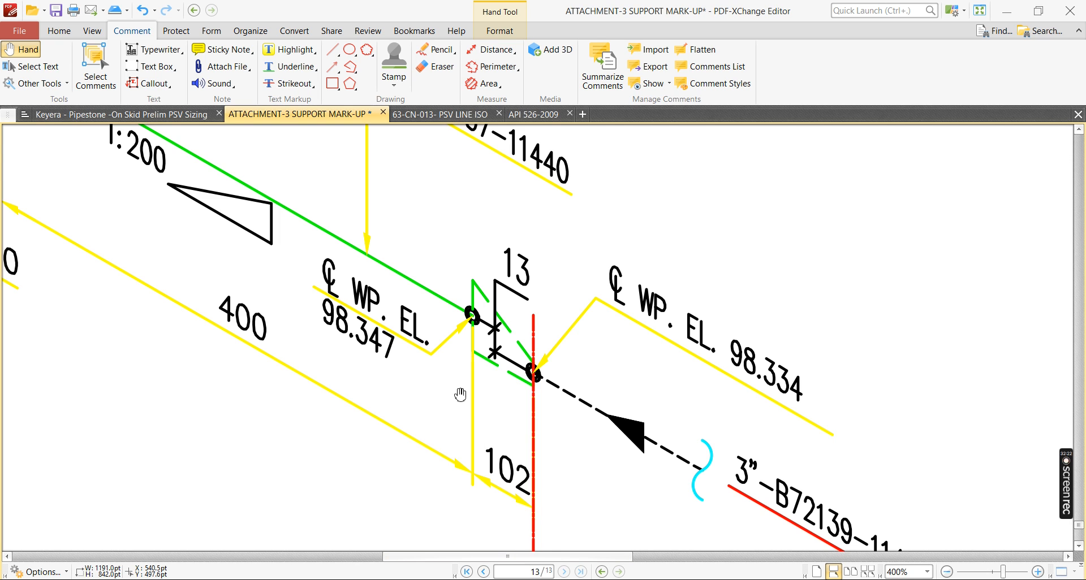
pyautogui.keyDown('ctrl'); pyautogui.scroll(-1, 460, 395); pyautogui.keyUp('ctrl')
pyautogui.keyDown('ctrl'); pyautogui.scroll(-1, 460, 394); pyautogui.keyUp('ctrl')
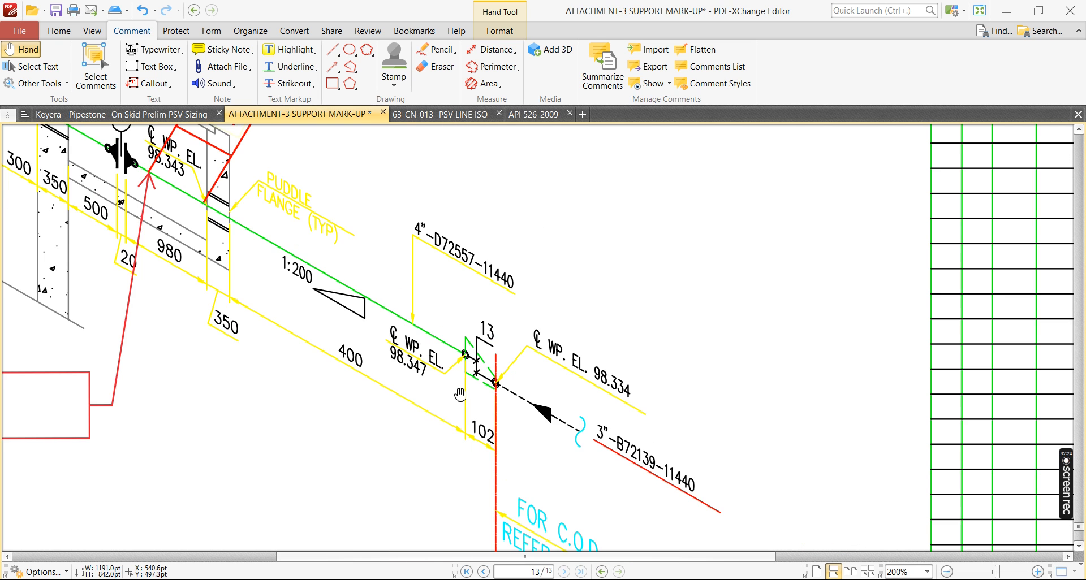
pyautogui.keyDown('ctrl'); pyautogui.scroll(2, 487, 389); pyautogui.keyUp('ctrl')
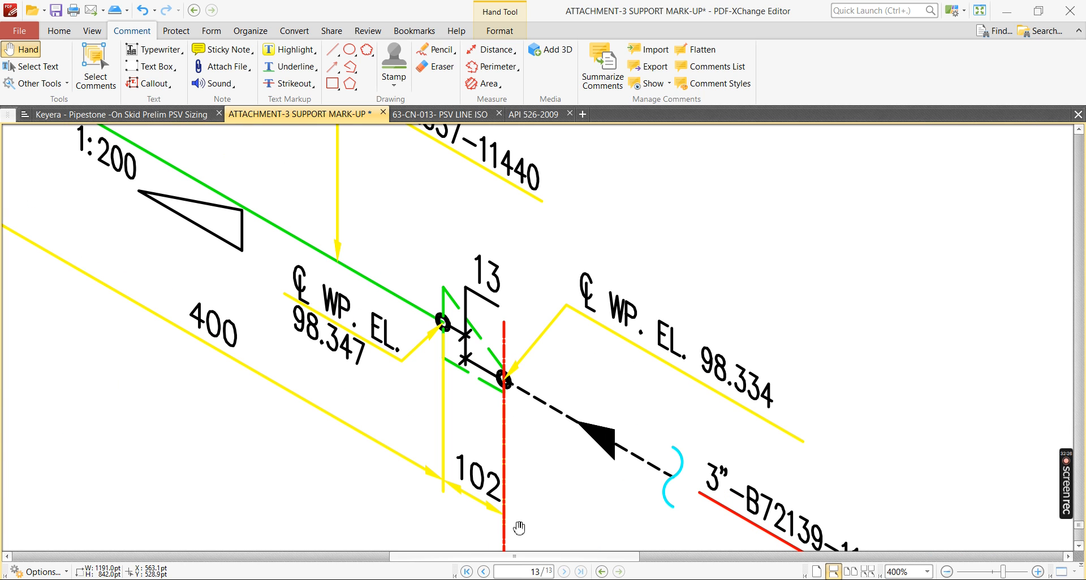
# - Look up the 4" x 3" STD eccentric reducer's length and offset in Pipedata-Pro, and return to CAESAR II
pyautogui.hotkey('alt', 'Tab')
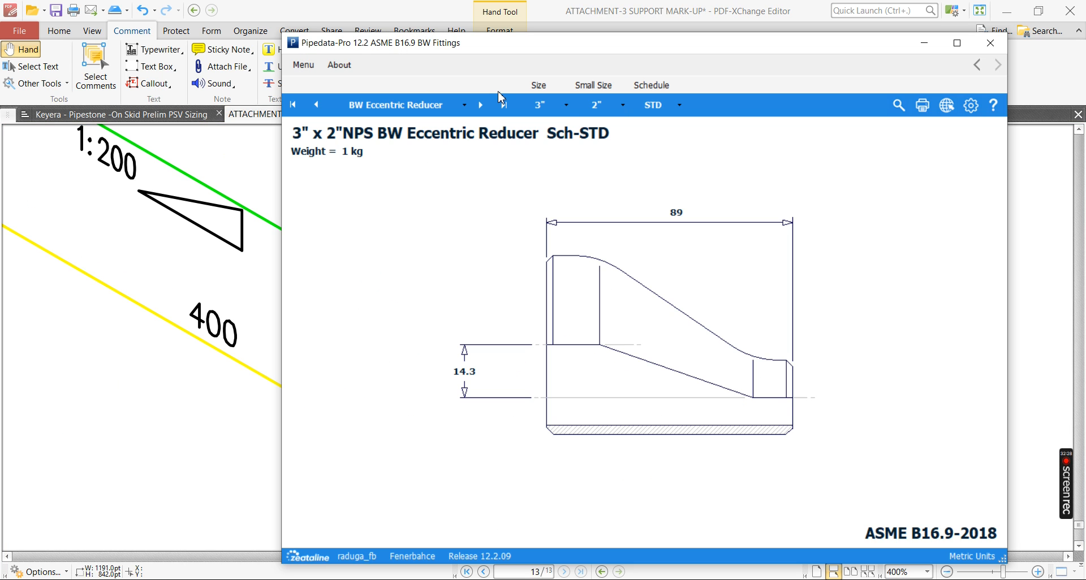
pyautogui.click(540, 106)
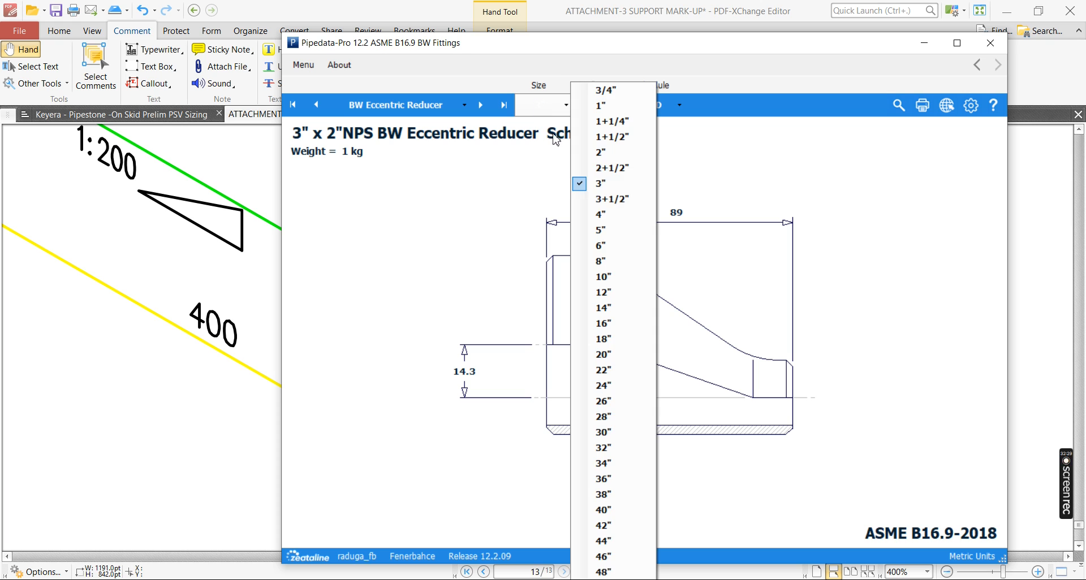
pyautogui.click(601, 215)
pyautogui.click(601, 106)
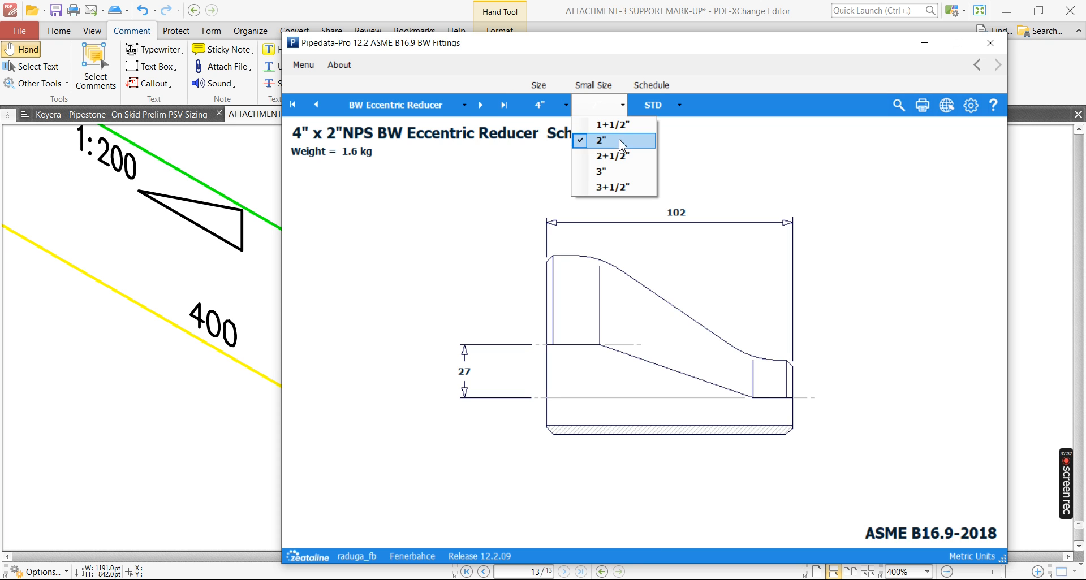
pyautogui.click(612, 171)
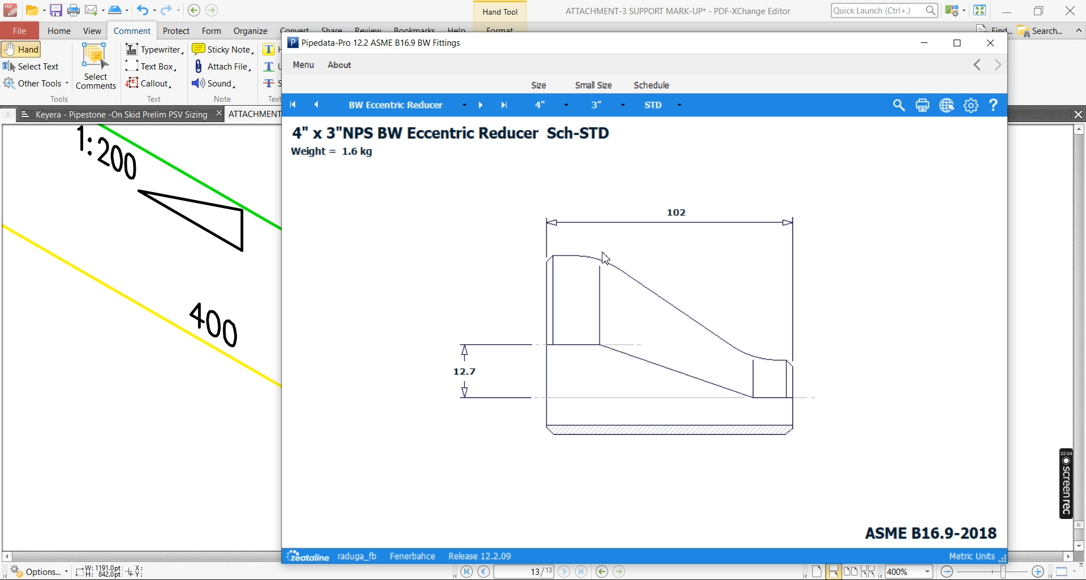
pyautogui.hotkey('alt', 'Tab')
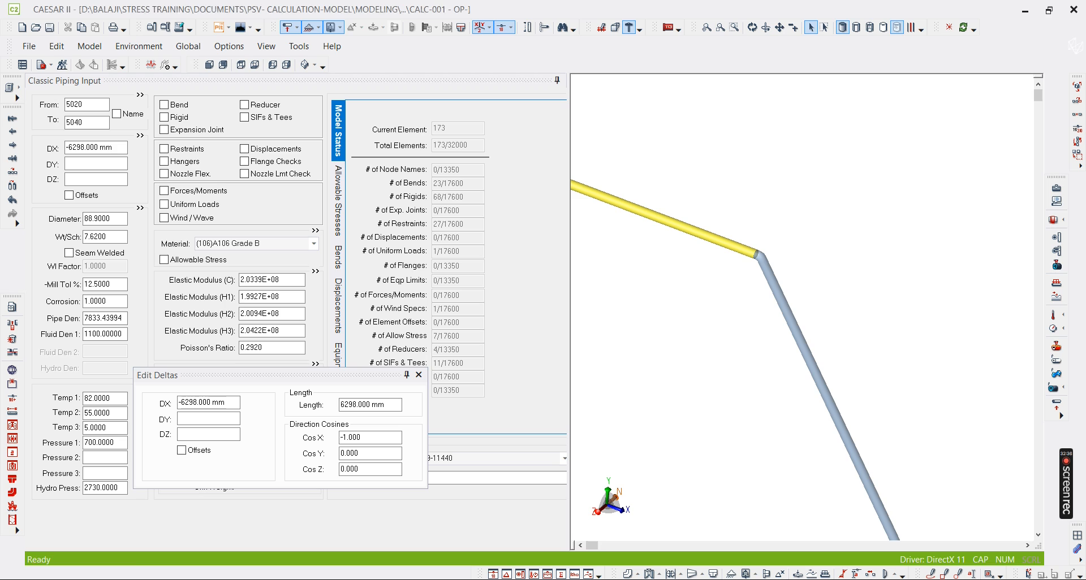
# - Add a long-radius bend at the end of element 5020–5040
pyautogui.moveTo(686, 308); pyautogui.dragTo(851, 320, button='middle')
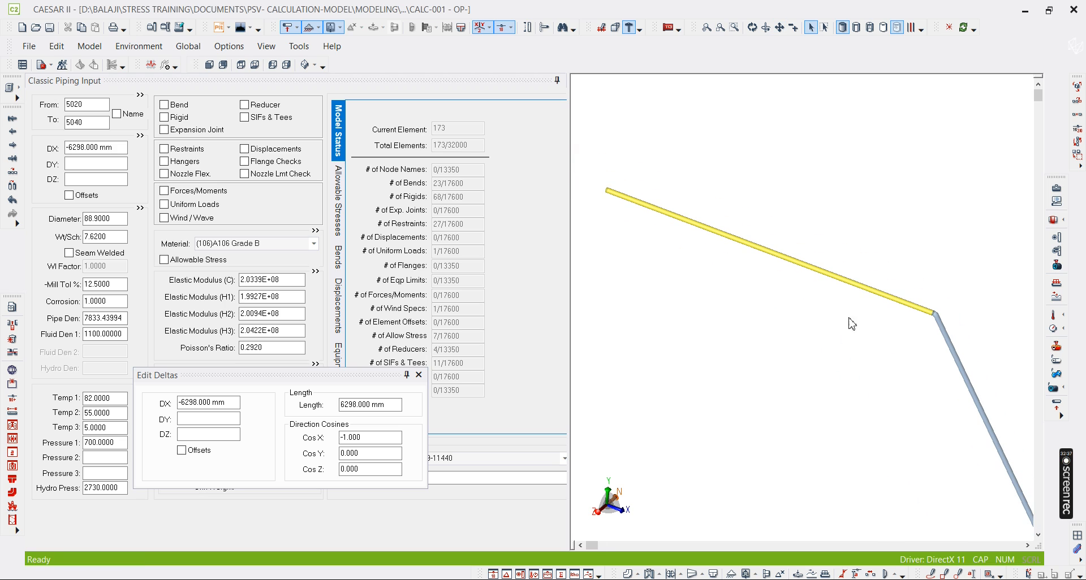
pyautogui.click(175, 106)
pyautogui.click(106, 123)
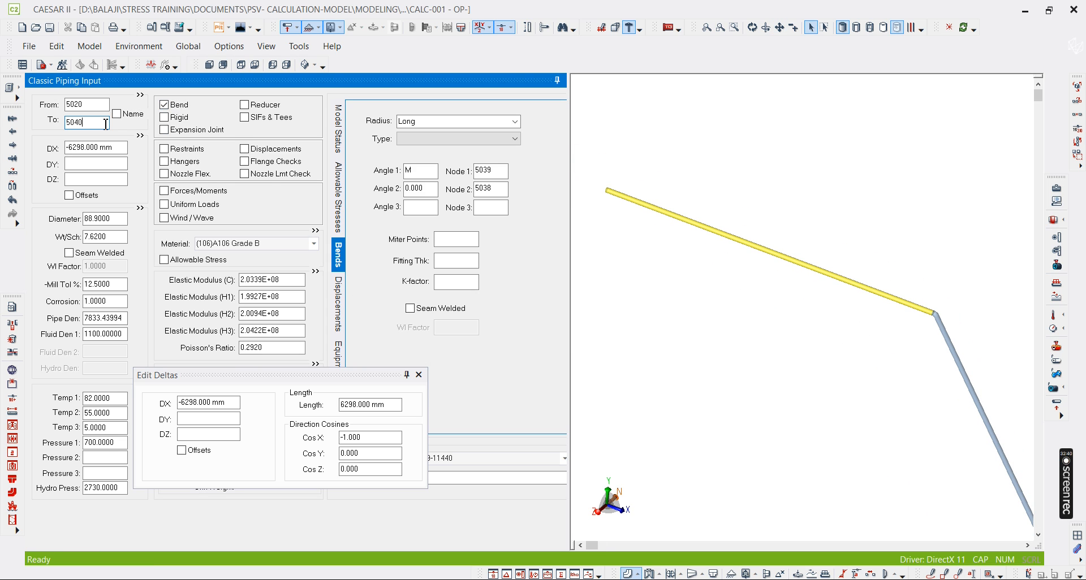
pyautogui.press('alt')
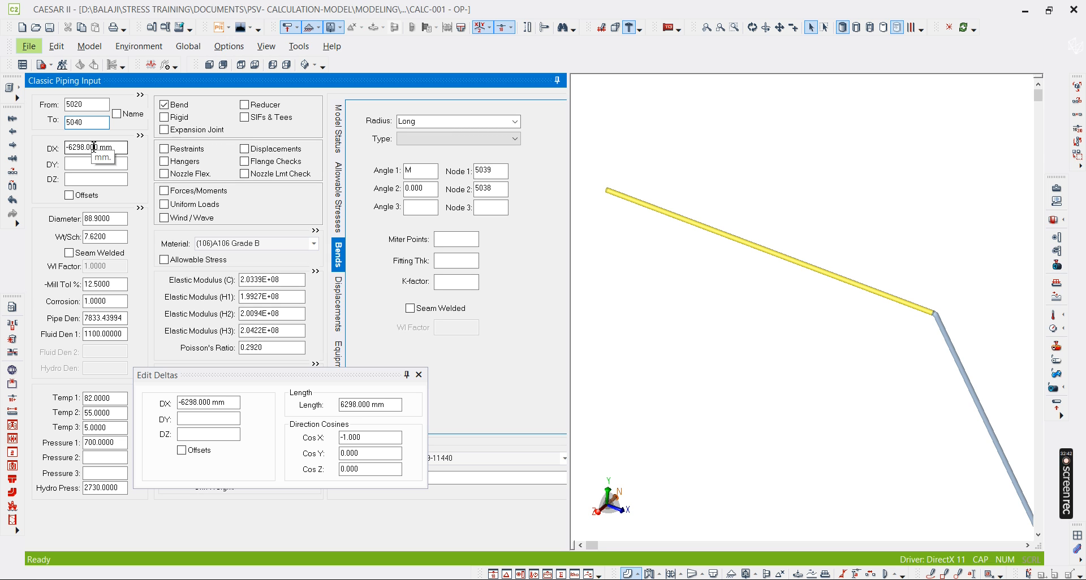
pyautogui.click(99, 147)
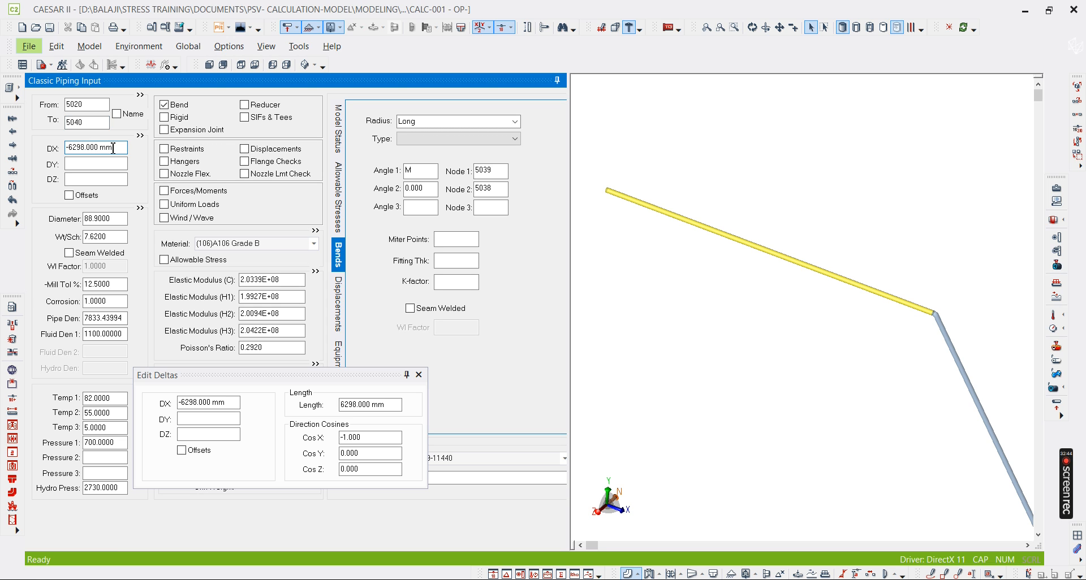
pyautogui.moveTo(624, 226); pyautogui.dragTo(657, 256, button='middle')
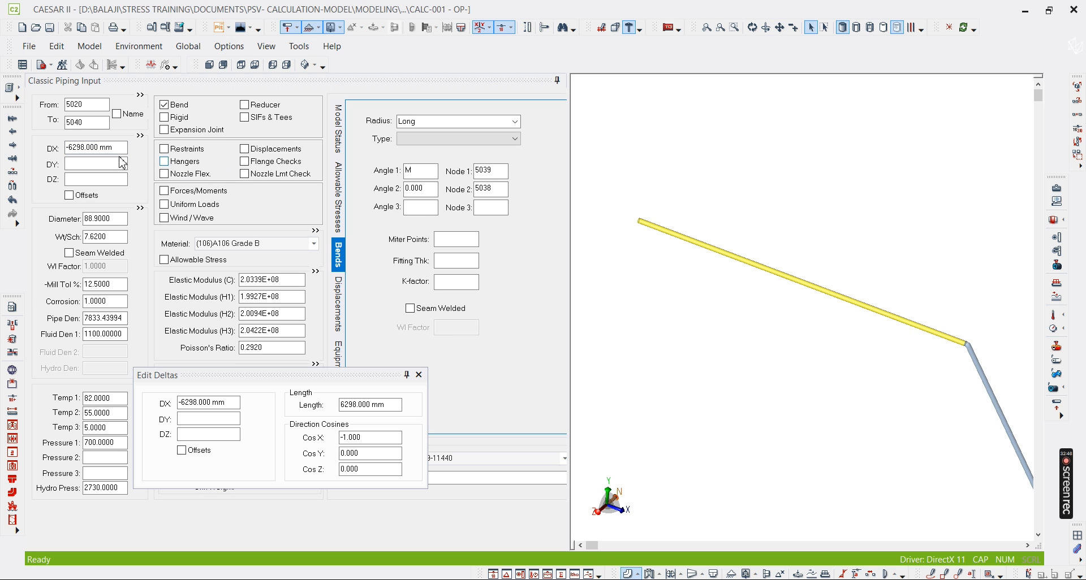
pyautogui.click(90, 123)
pyautogui.doubleClick(91, 121)
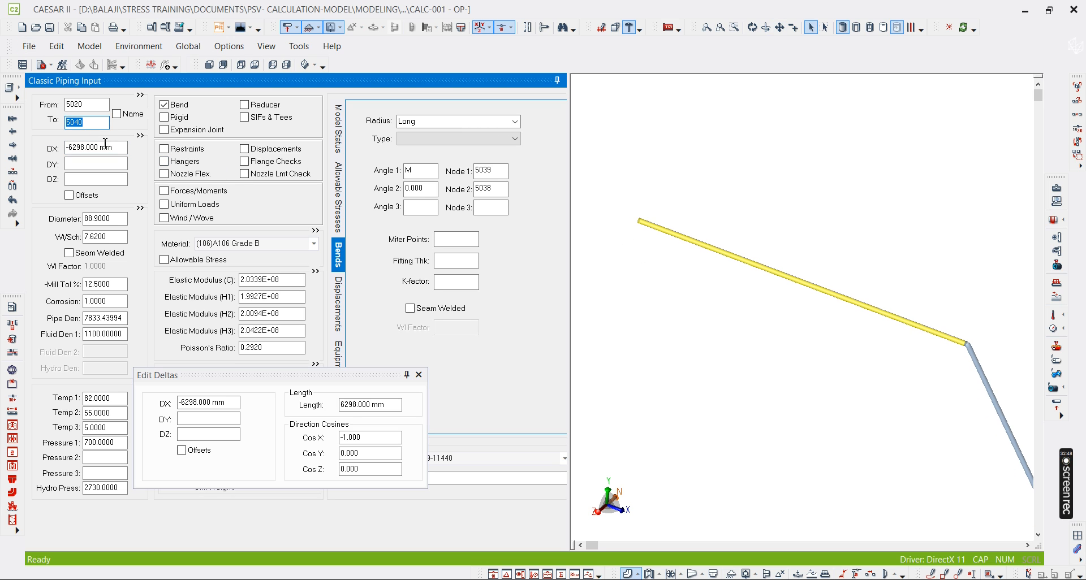
# - Create the next element from 5040 to 5060 with a DX of -102 mm for the reducer length
pyautogui.press('pagedown')
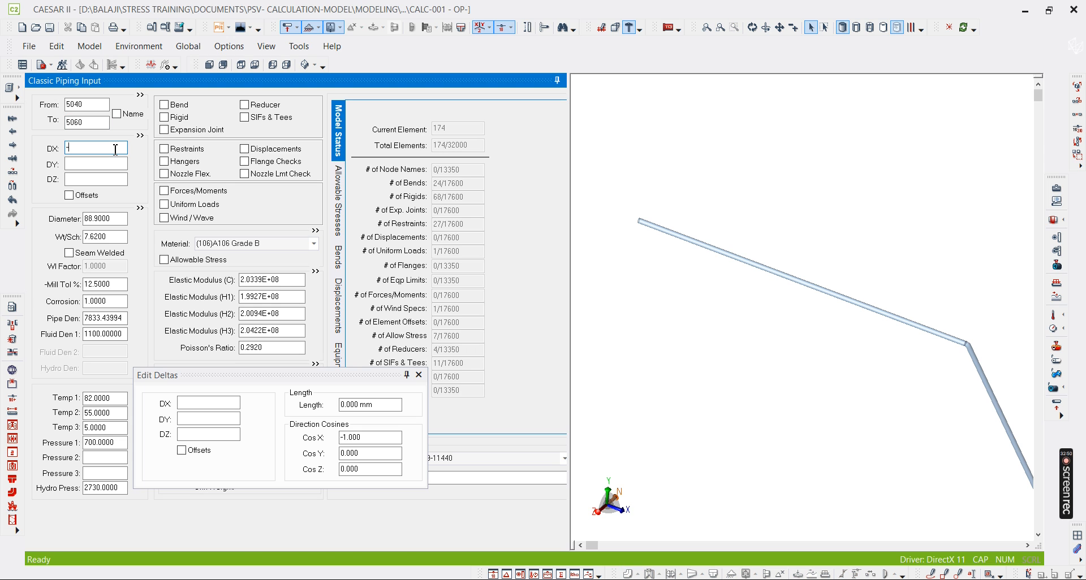
pyautogui.write('-02')
pyautogui.press('Tab')
pyautogui.moveTo(112, 151); pyautogui.dragTo(65, 152)
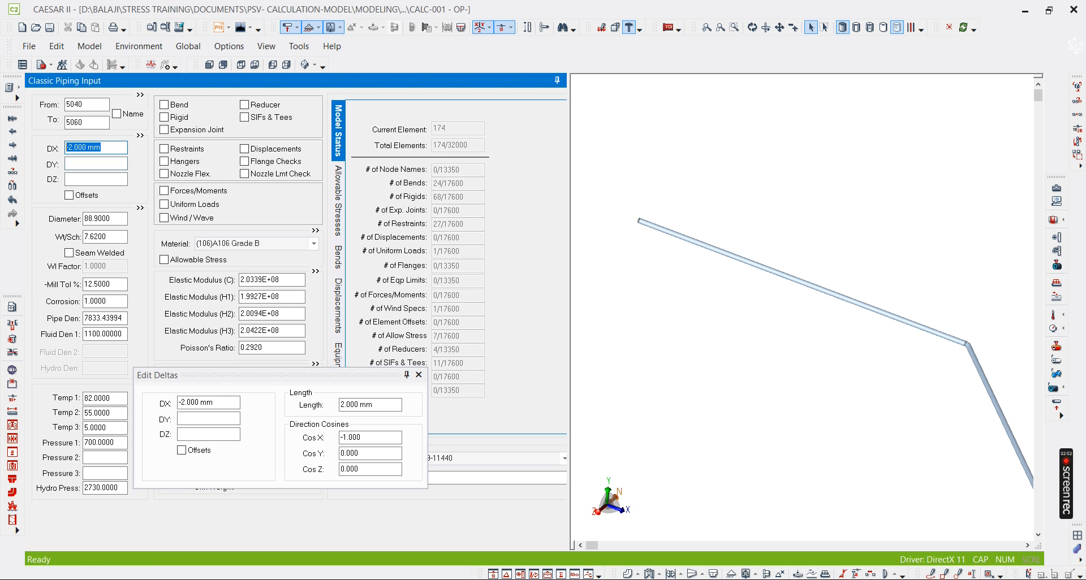
pyautogui.write('-102')
pyautogui.press('Tab')
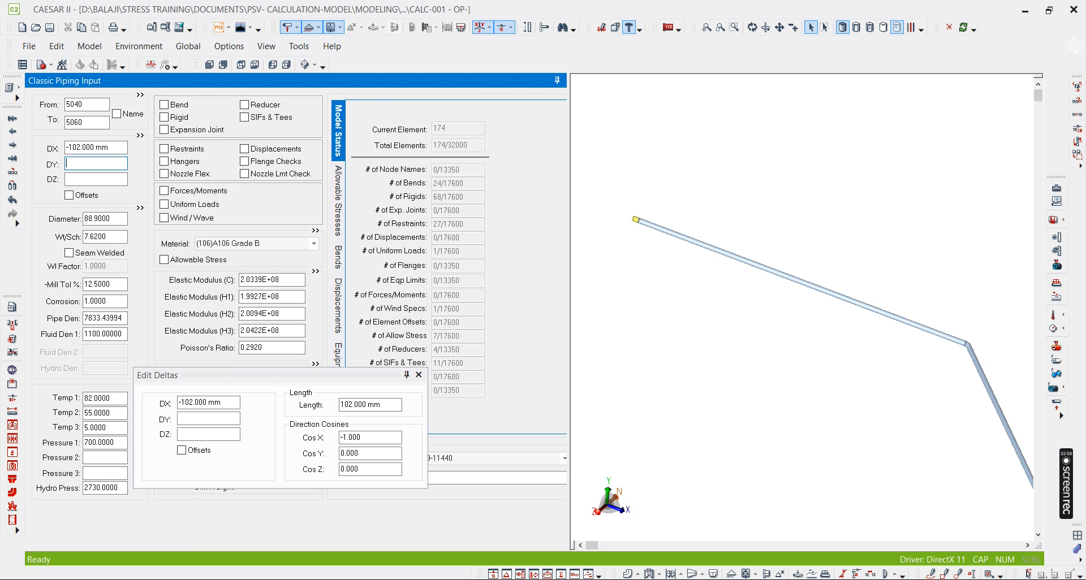
# - Check the reducer's offset in the isometric and Pipedata-Pro, and draw an arrow along the incoming 3" centreline on page 13 of the PDF
pyautogui.hotkey('alt', 'Tab')
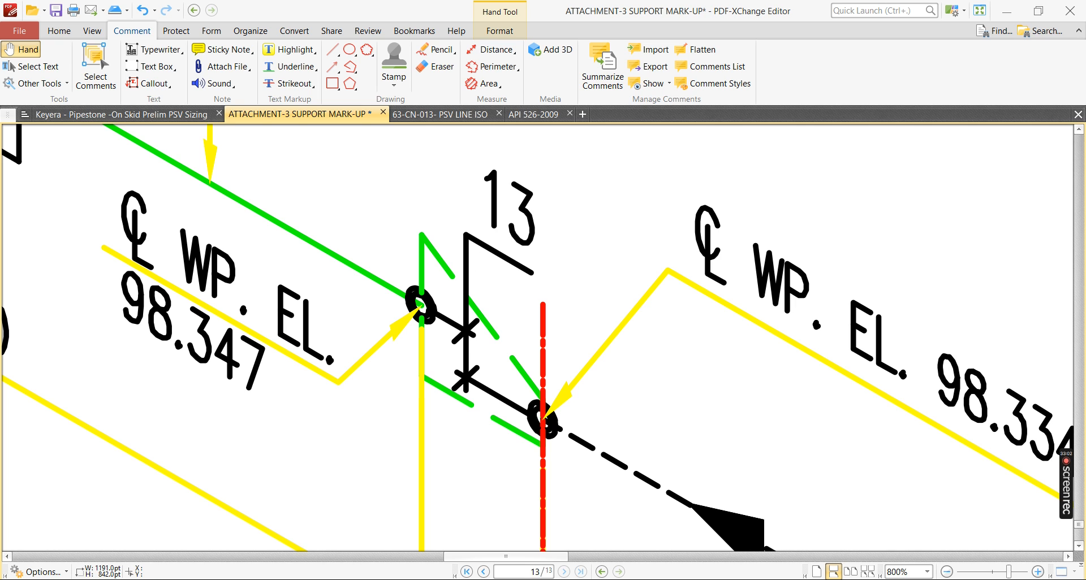
pyautogui.hotkey('alt', 'Tab')
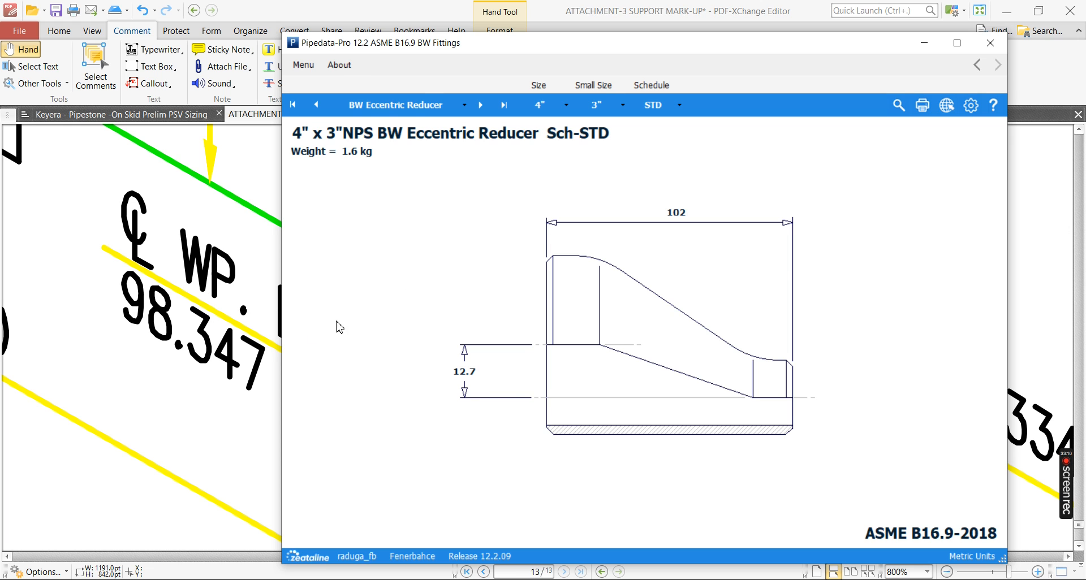
pyautogui.click(225, 389)
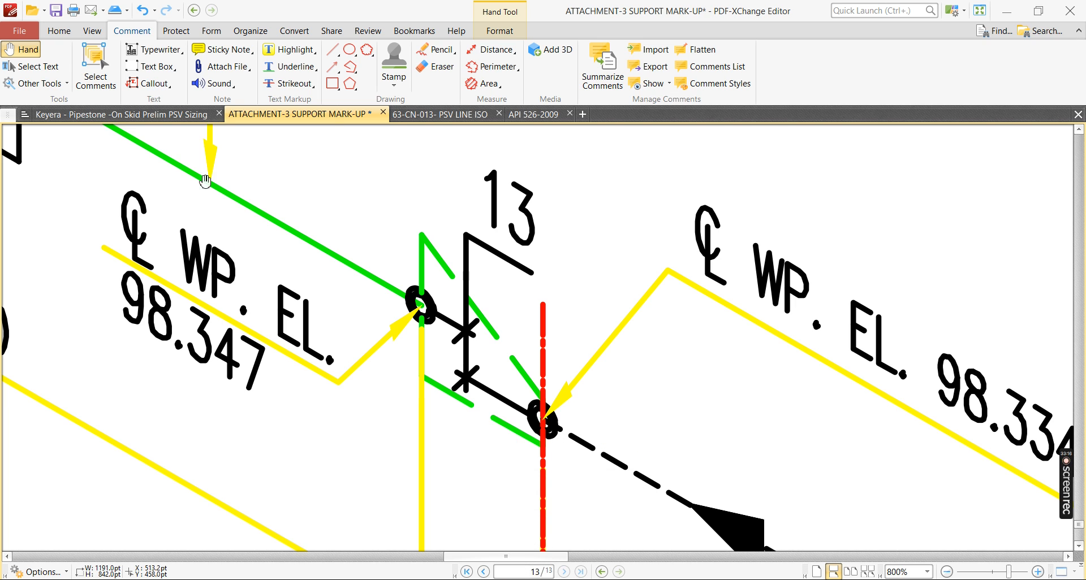
pyautogui.click(334, 67)
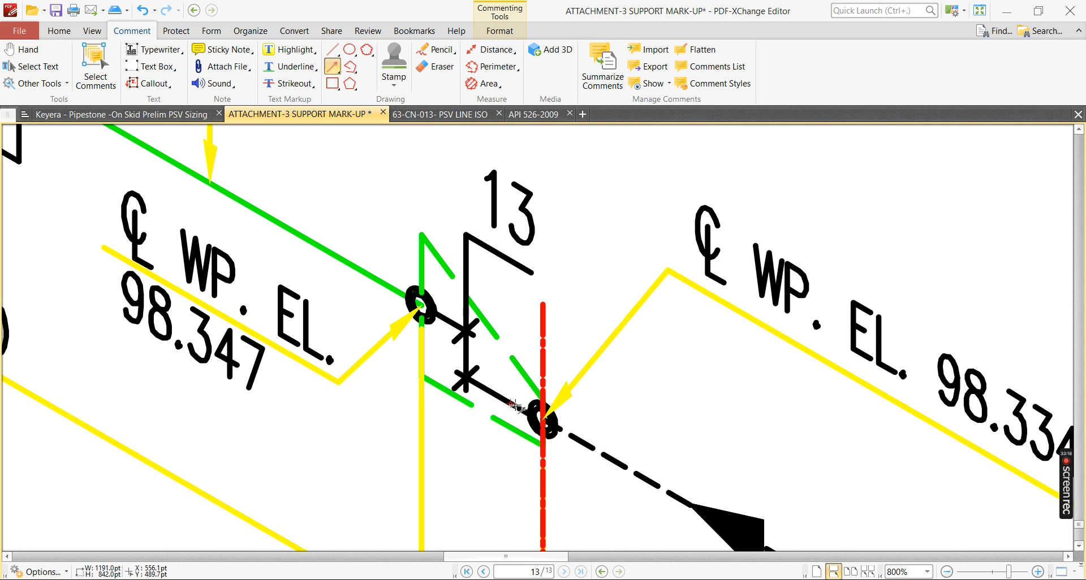
pyautogui.moveTo(573, 438)
pyautogui.mouseDown()
pyautogui.moveTo(600, 455)
pyautogui.moveTo(465, 377)
pyautogui.mouseUp()
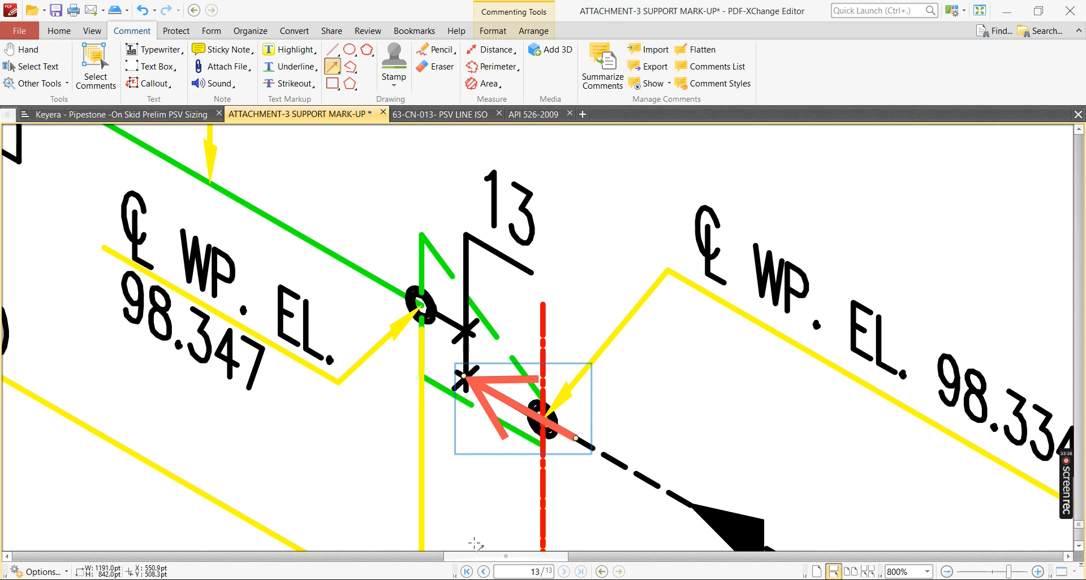
# - Return to CAESAR II, set element 5040–5060's DY to 13 mm, and define the element as a reducer
pyautogui.hotkey('alt', 'Tab')
pyautogui.click(90, 166)
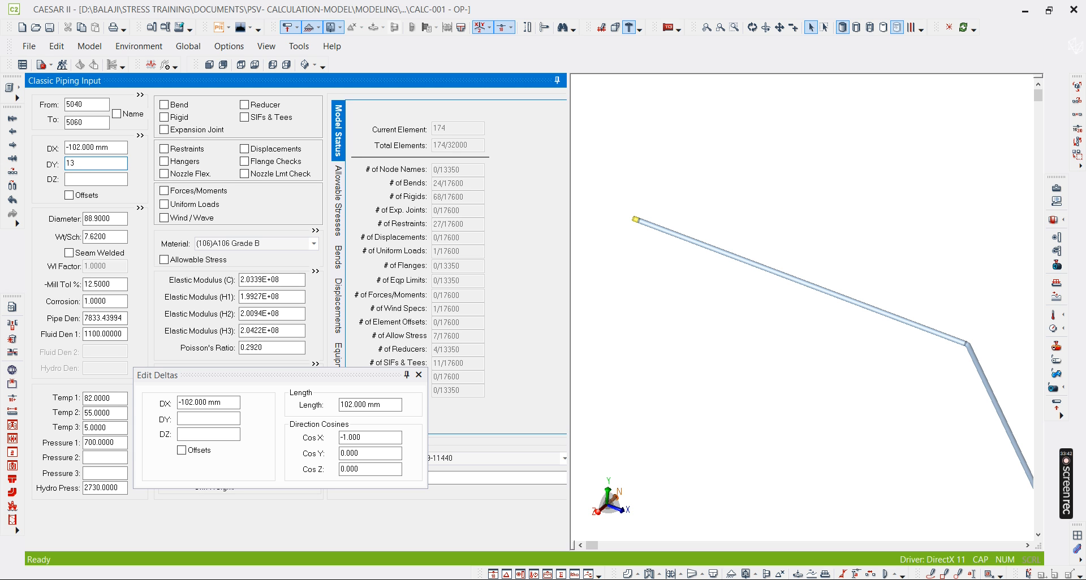
pyautogui.write('13')
pyautogui.press('Tab')
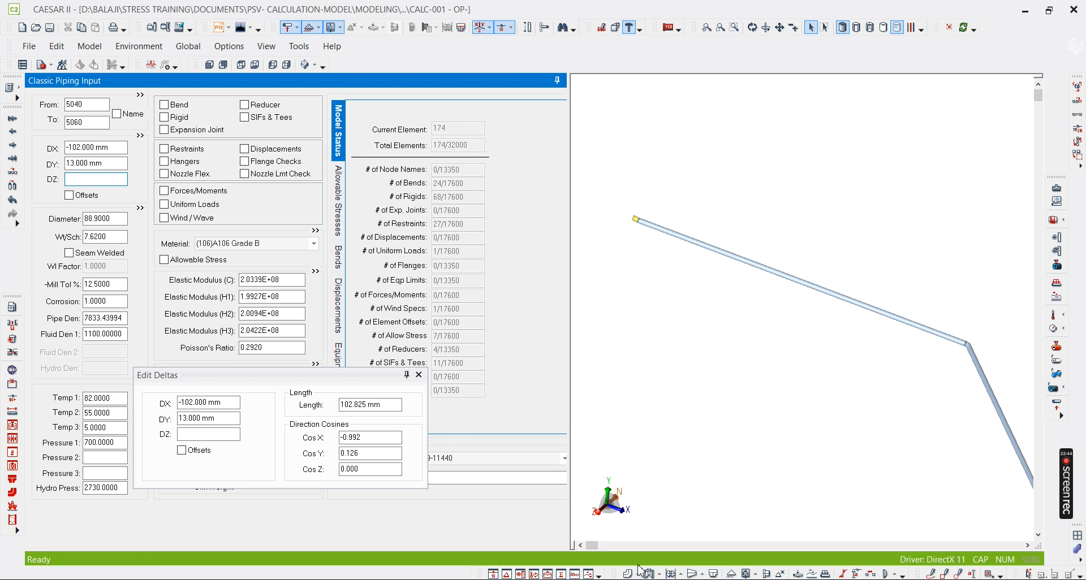
pyautogui.click(631, 237)
pyautogui.scroll(5, 651, 233)
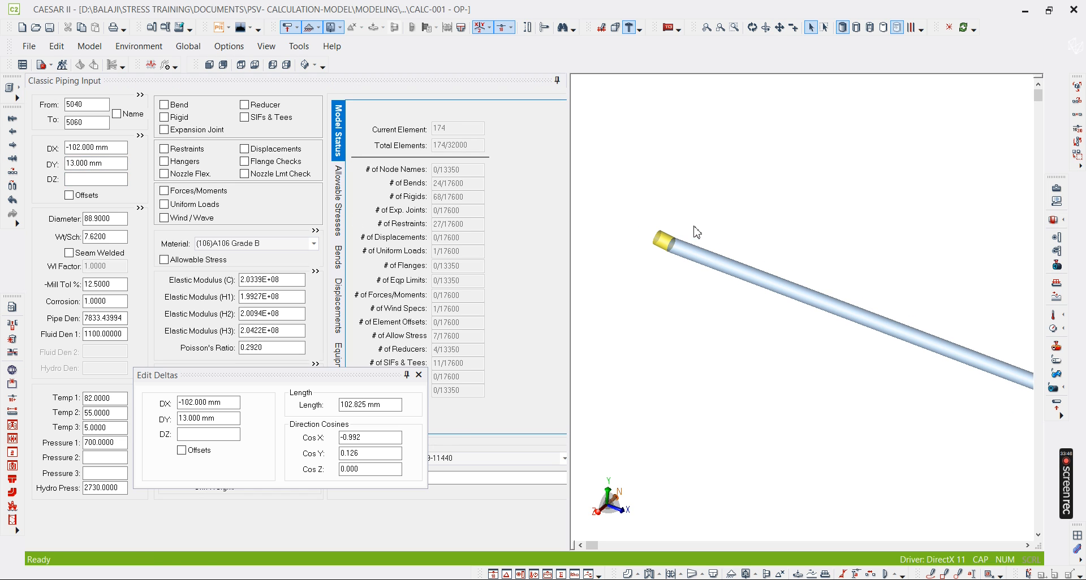
pyautogui.click(254, 107)
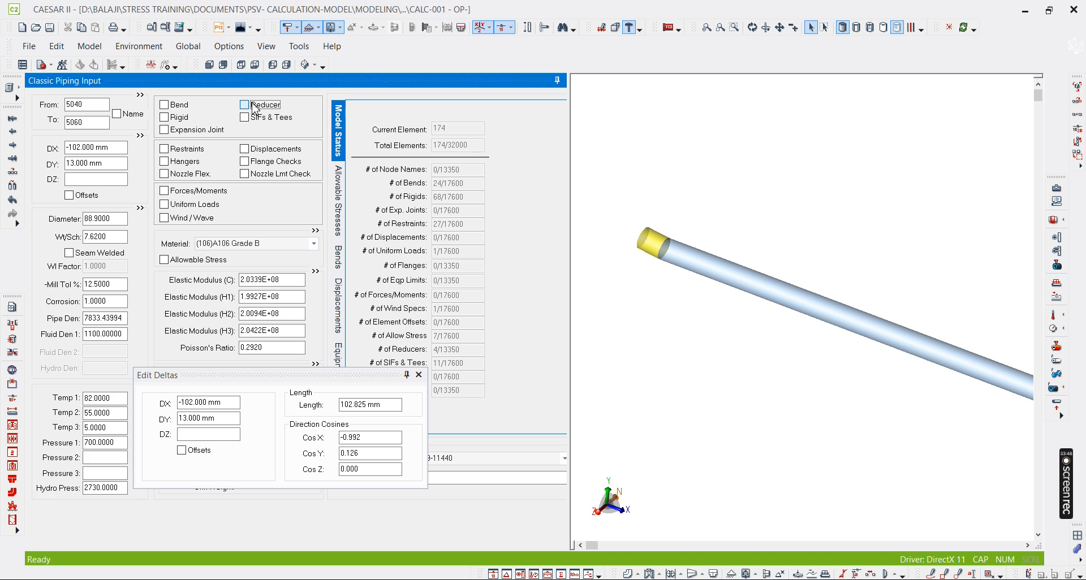
pyautogui.press('space')
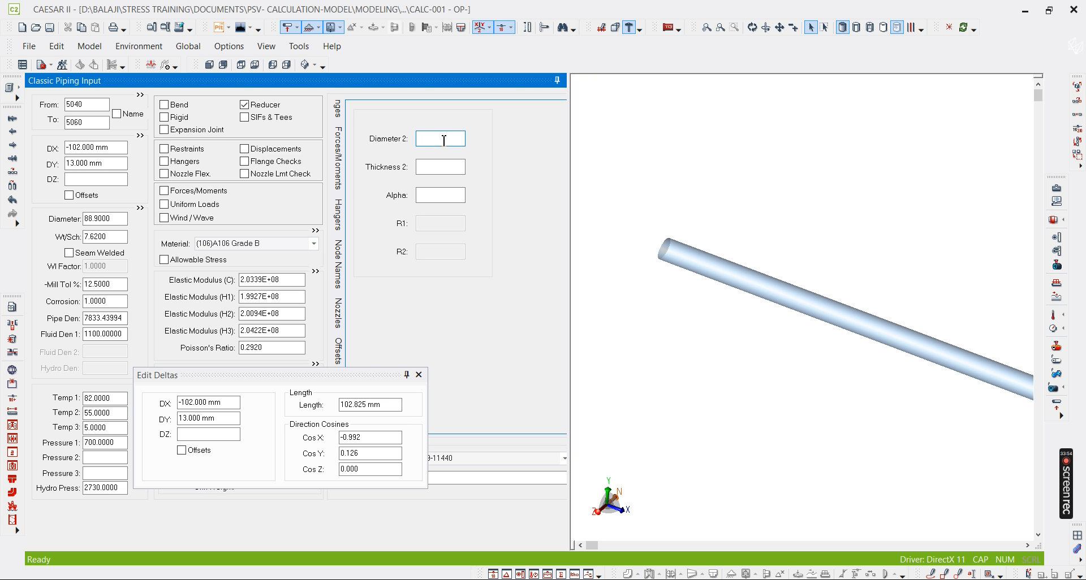
# - Look up the 4"x3" eccentric reducer's schedules in the isometric's page 13 material list, and return to CAESAR II
pyautogui.hotkey('alt', 'Tab')
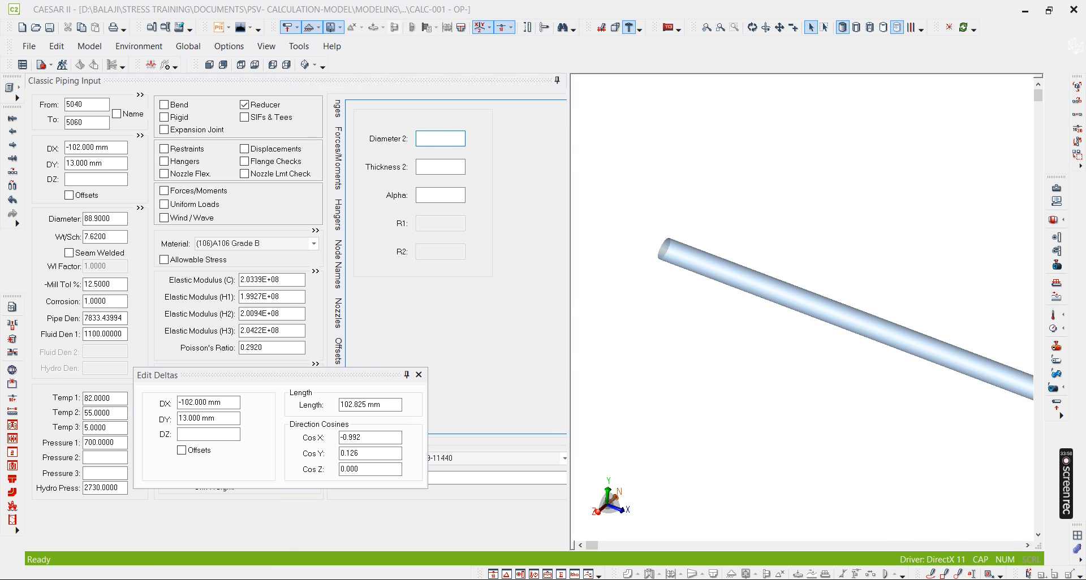
pyautogui.hotkey('alt', 'Tab')
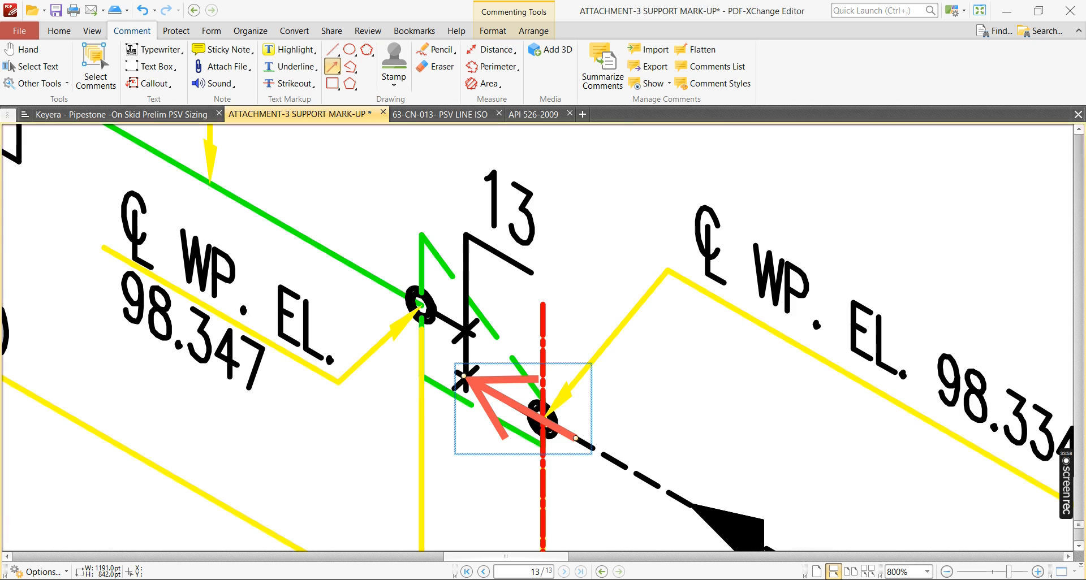
pyautogui.keyDown('ctrl'); pyautogui.scroll(-2, 563, 373); pyautogui.keyUp('ctrl')
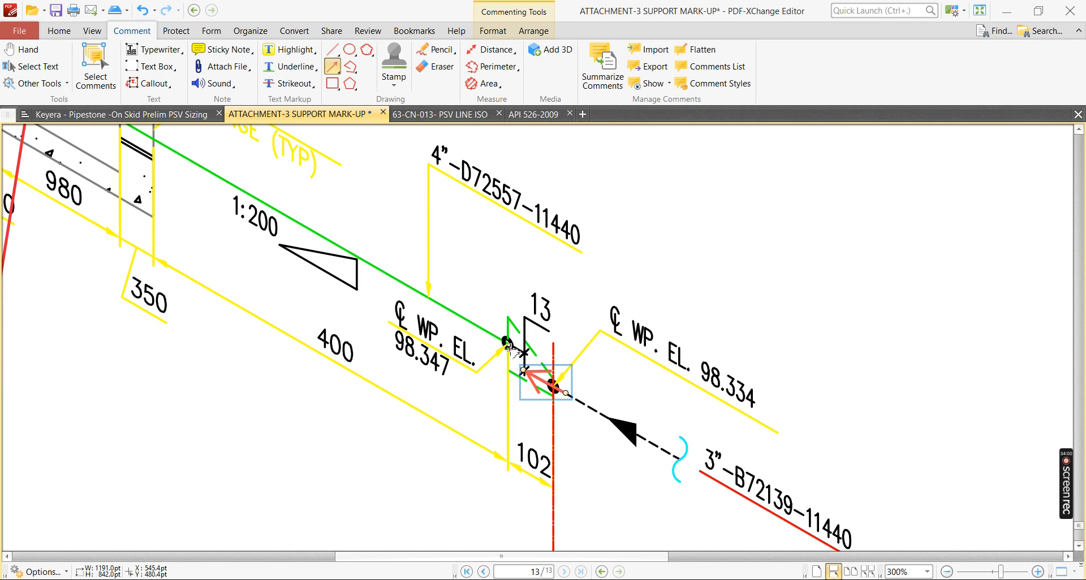
pyautogui.scroll(1, 509, 345)
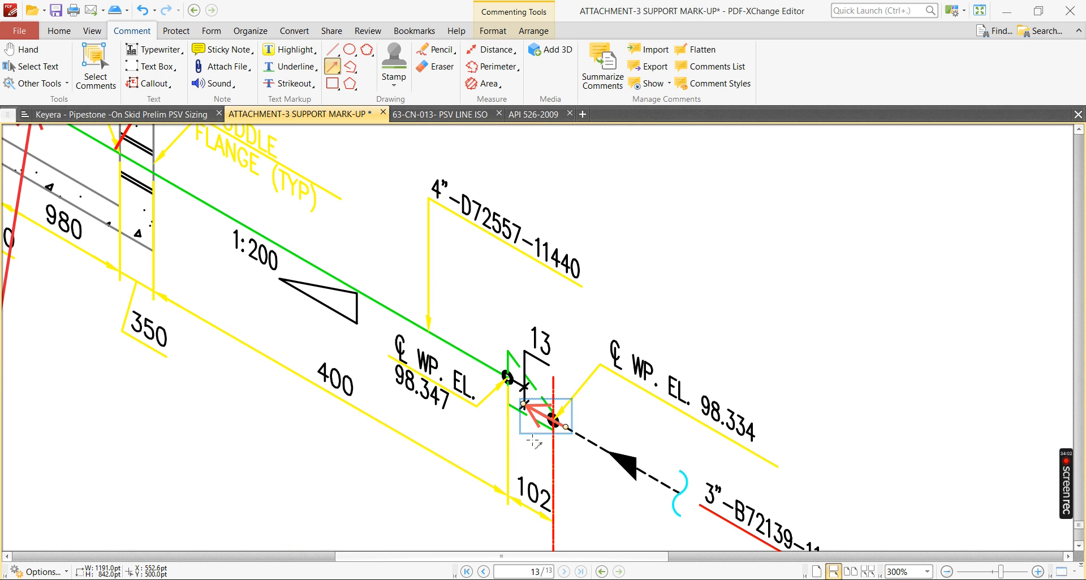
pyautogui.keyDown('ctrl'); pyautogui.scroll(1, 516, 394); pyautogui.keyUp('ctrl')
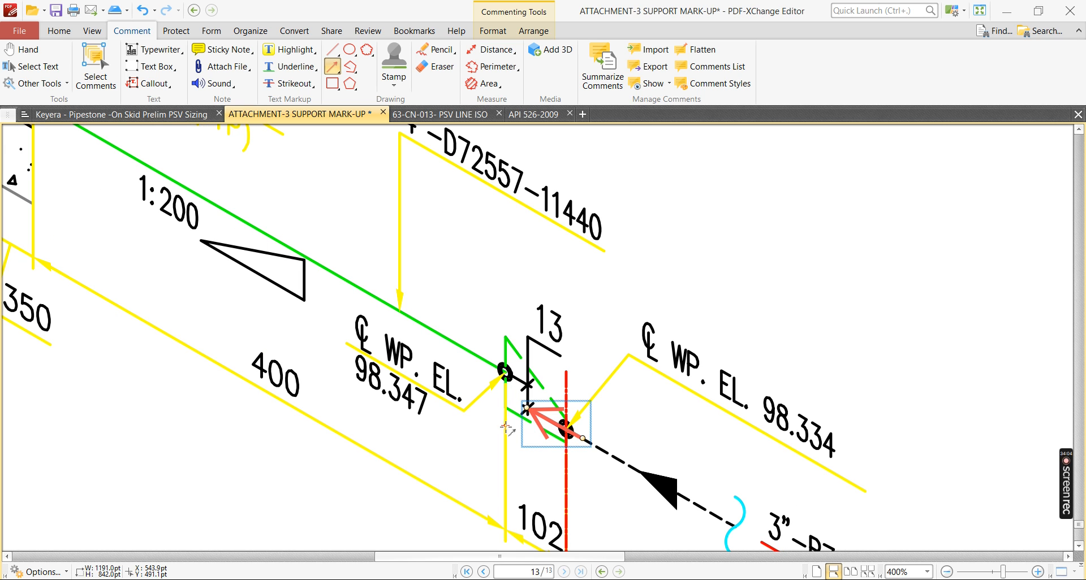
pyautogui.keyDown('ctrl'); pyautogui.scroll(-2, 516, 379); pyautogui.keyUp('ctrl')
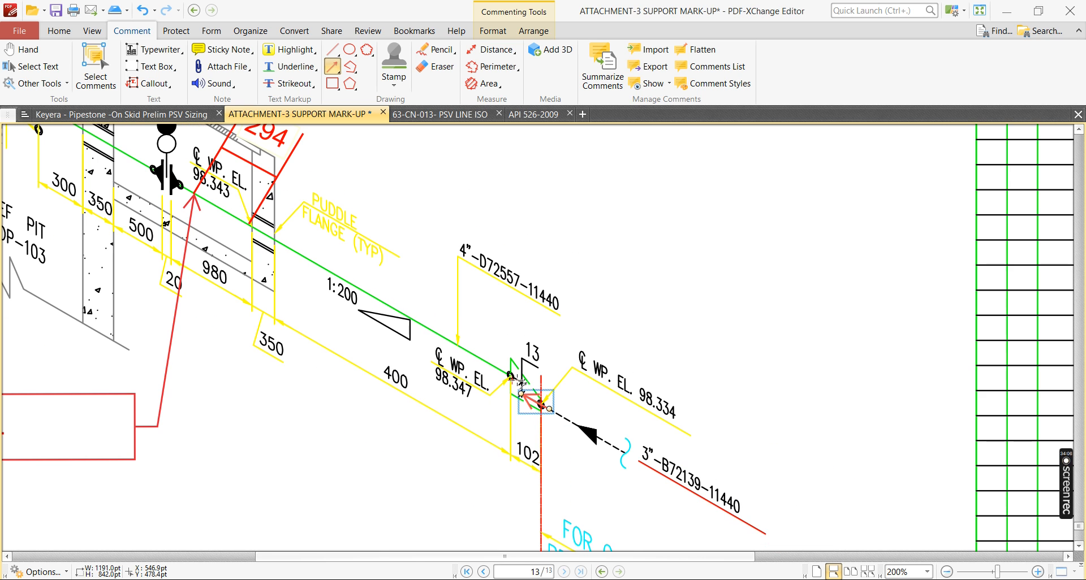
pyautogui.keyDown('ctrl'); pyautogui.scroll(-3, 516, 379); pyautogui.keyUp('ctrl')
pyautogui.scroll(3, 843, 269)
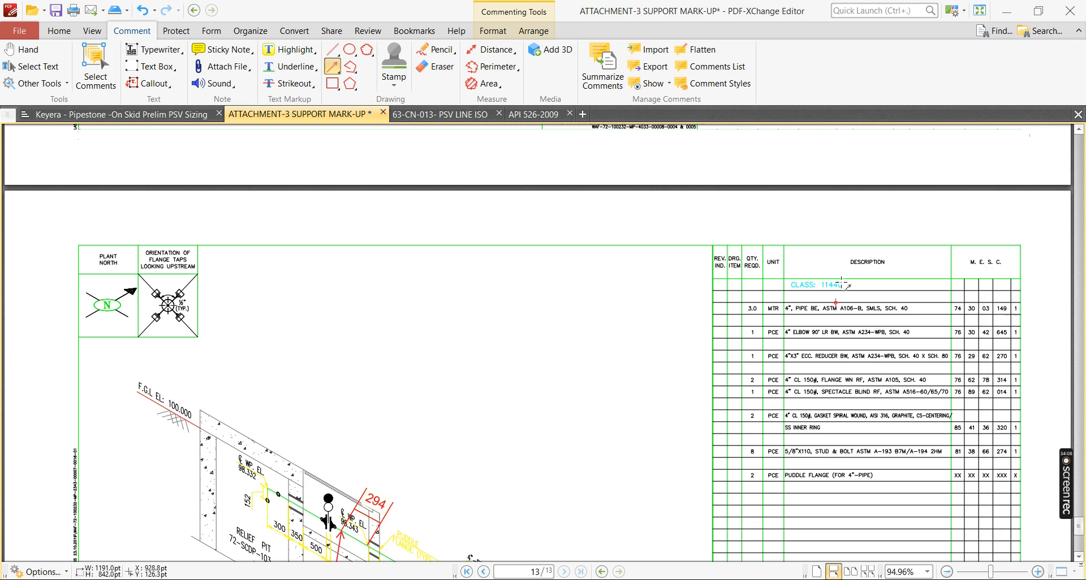
pyautogui.keyDown('ctrl'); pyautogui.scroll(2, 843, 283); pyautogui.keyUp('ctrl')
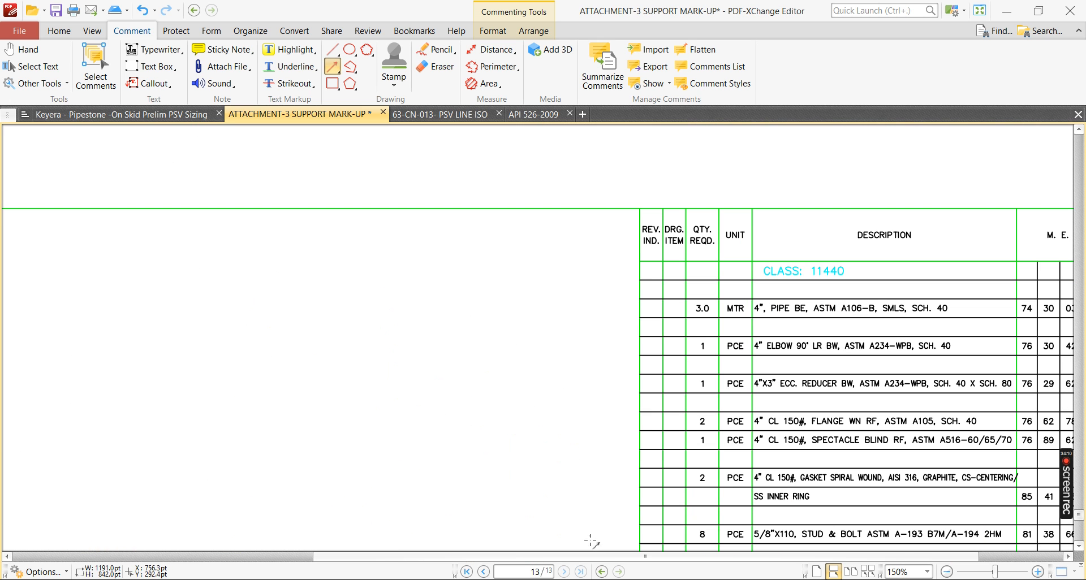
pyautogui.click(572, 497)
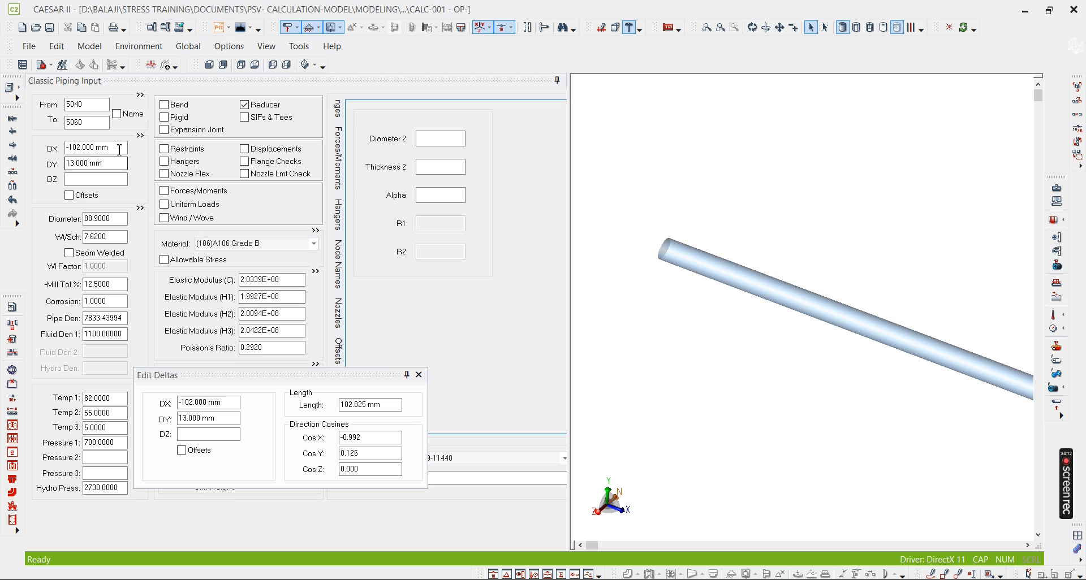
# - Set the reducer's second end to 4" nominal diameter and schedule 40 wall thickness, and inspect its shape in the 3D model
pyautogui.click(431, 140)
pyautogui.write('4')
pyautogui.press('Tab')
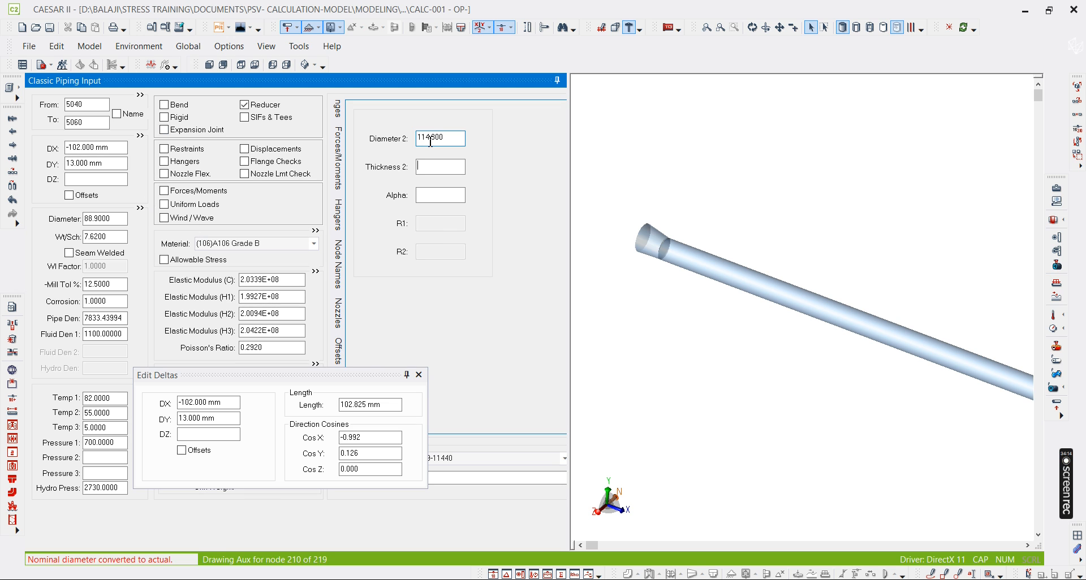
pyautogui.write('40')
pyautogui.press('Tab')
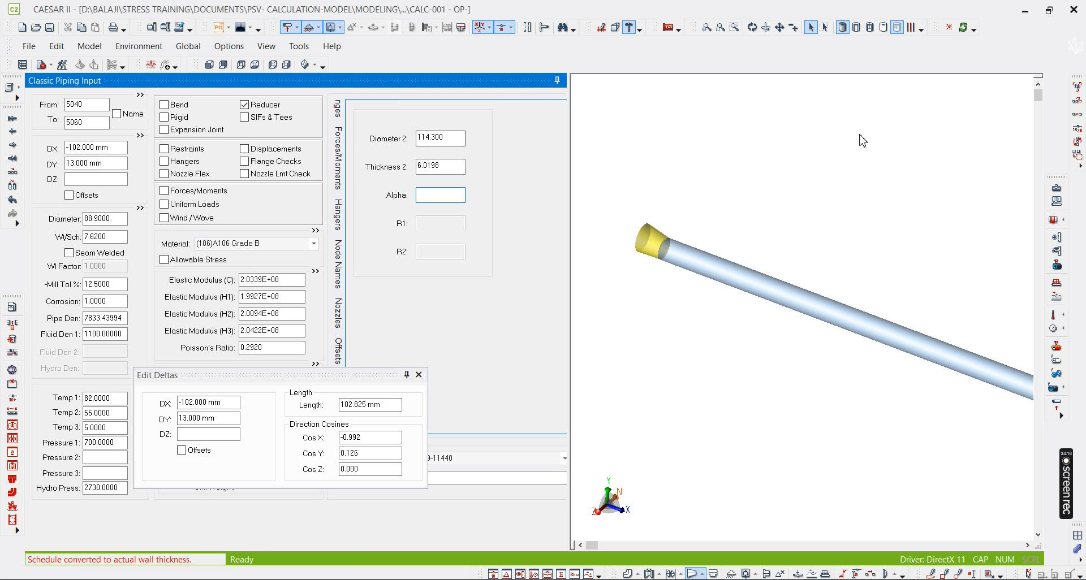
pyautogui.click(743, 379)
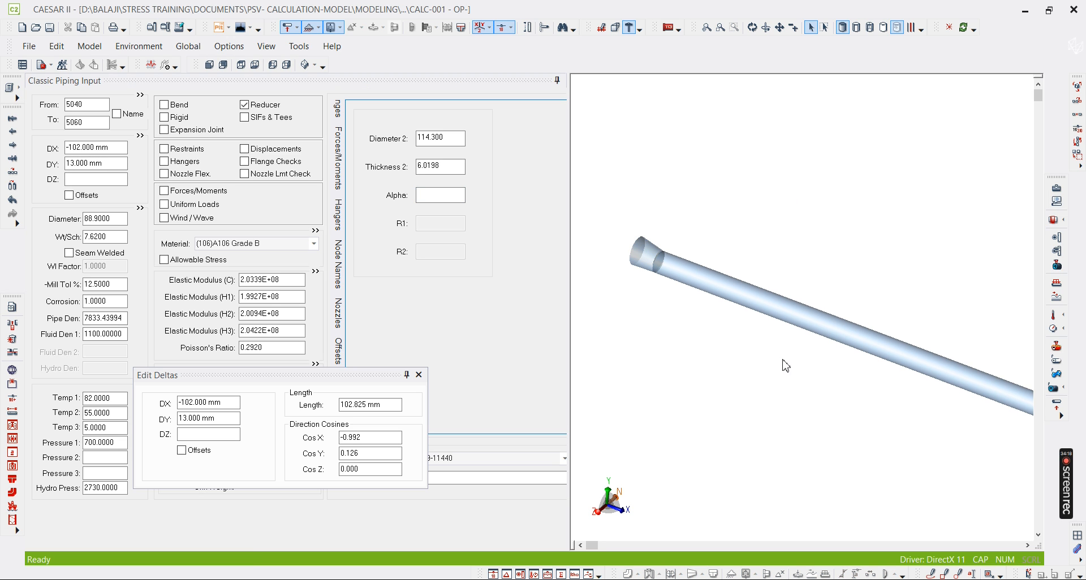
pyautogui.click(753, 27)
pyautogui.moveTo(718, 350); pyautogui.dragTo(667, 295)
pyautogui.scroll(5, 714, 283)
pyautogui.click(882, 346)
pyautogui.click(86, 125)
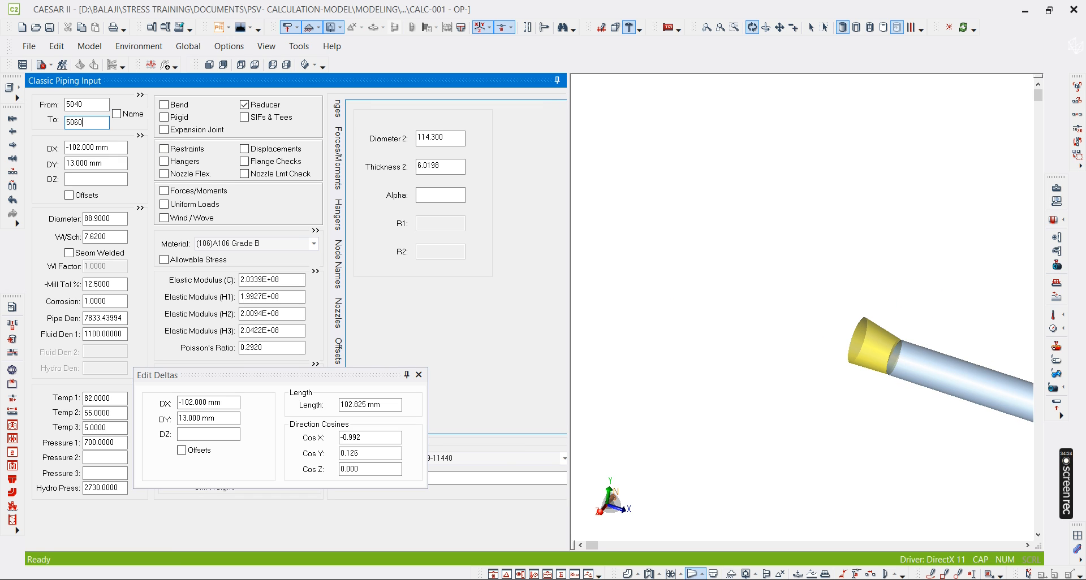
# - Switch to the isometric PDF and examine on page 13 the dimension of the 4" run just beyond the eccentric reducer
pyautogui.hotkey('alt', 'Tab')
pyautogui.keyDown('ctrl'); pyautogui.scroll(-3, 501, 444); pyautogui.keyUp('ctrl')
pyautogui.keyDown('ctrl'); pyautogui.scroll(3, 462, 479); pyautogui.keyUp('ctrl')
pyautogui.keyDown('ctrl'); pyautogui.scroll(1, 462, 480); pyautogui.keyUp('ctrl')
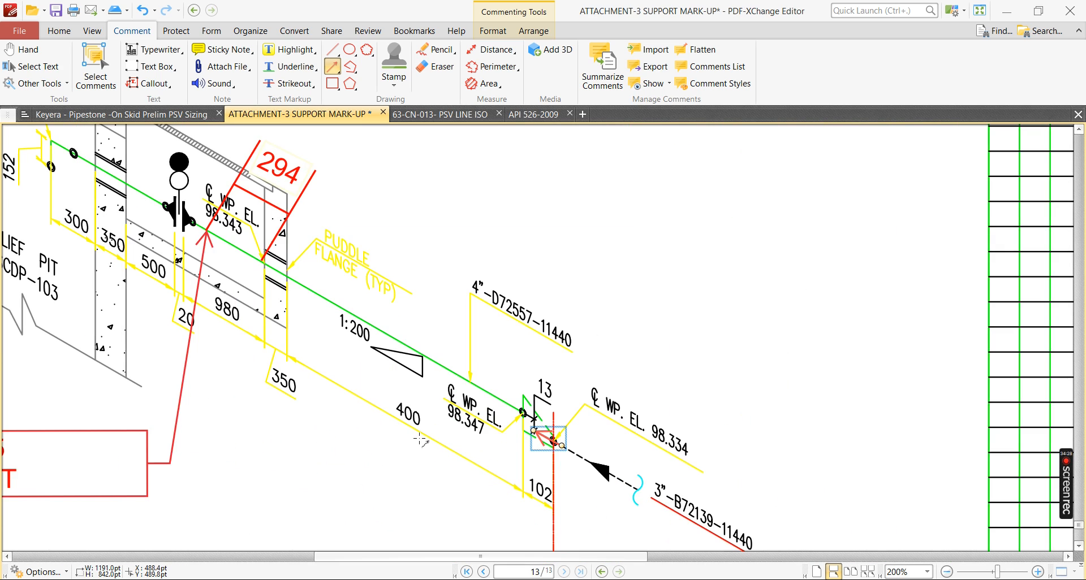
pyautogui.keyDown('ctrl'); pyautogui.scroll(1, 430, 434); pyautogui.keyUp('ctrl')
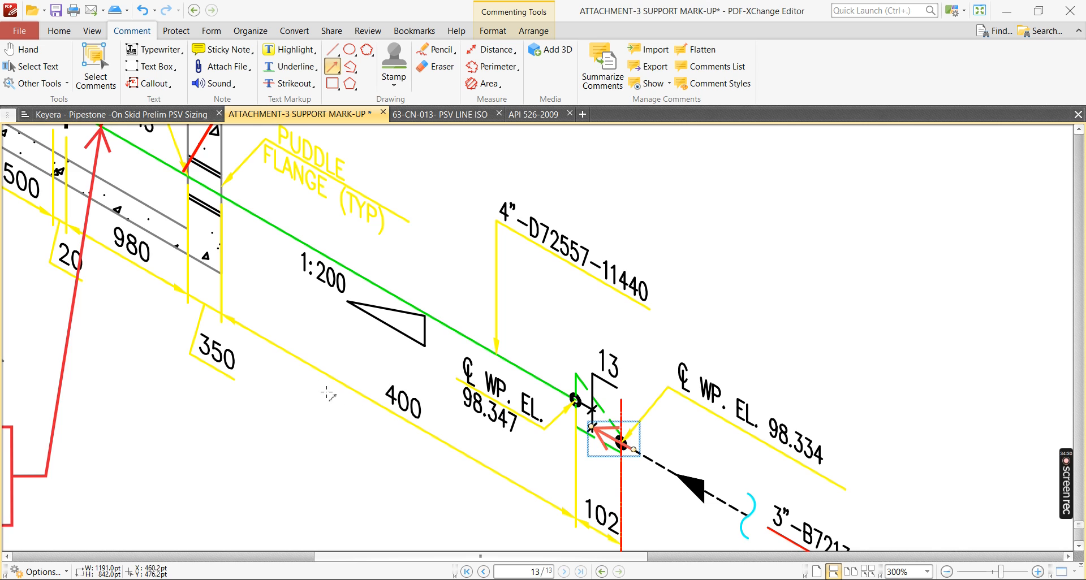
pyautogui.keyDown('ctrl'); pyautogui.scroll(-2, 467, 431); pyautogui.keyUp('ctrl')
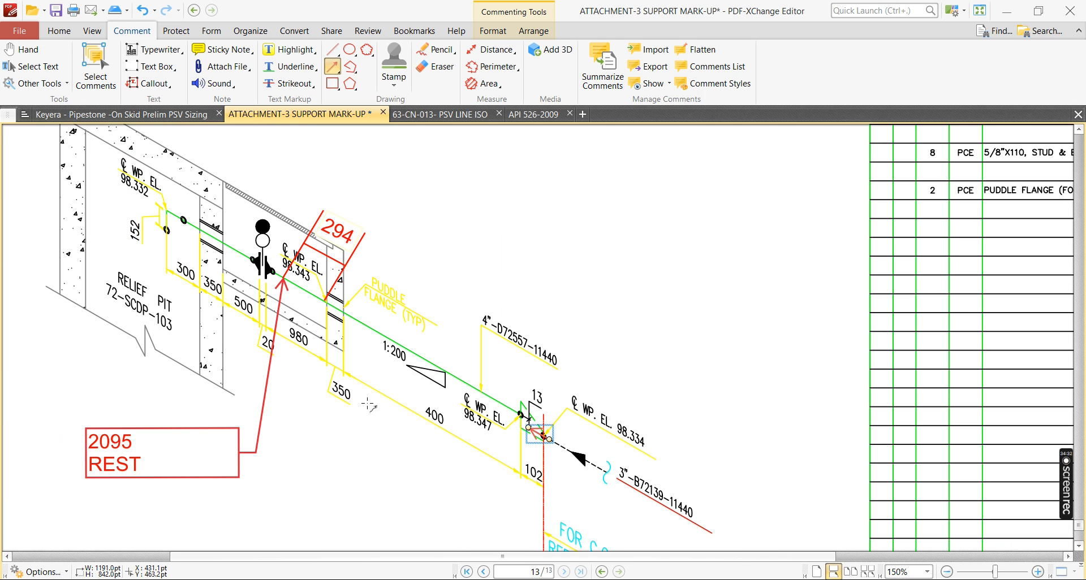
# - Return to CAESAR II and add element 5060–5080 beyond the reducer with a DX of -400 mm
pyautogui.hotkey('alt', 'Tab')
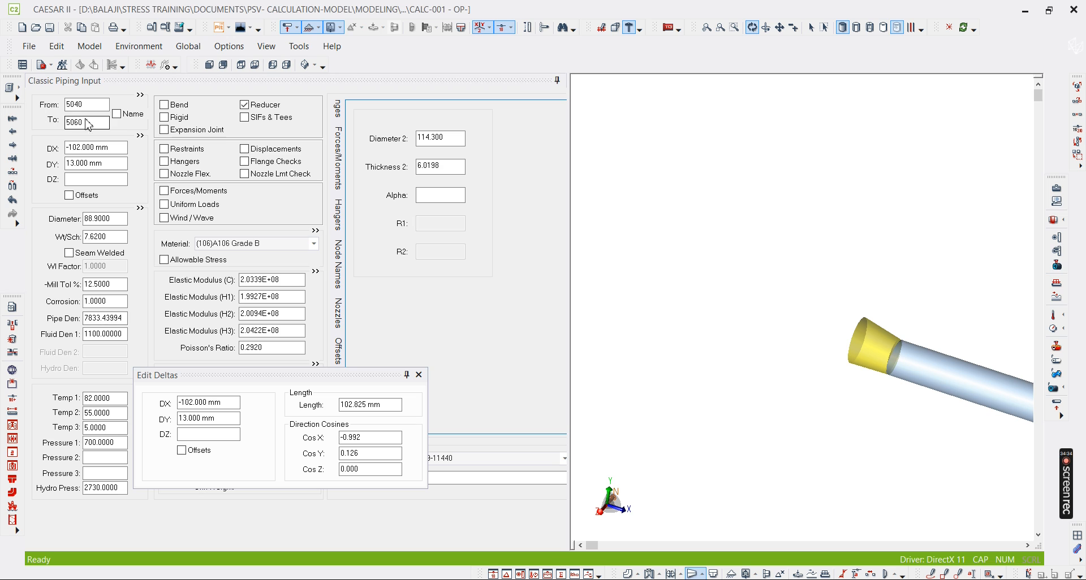
pyautogui.click(88, 121)
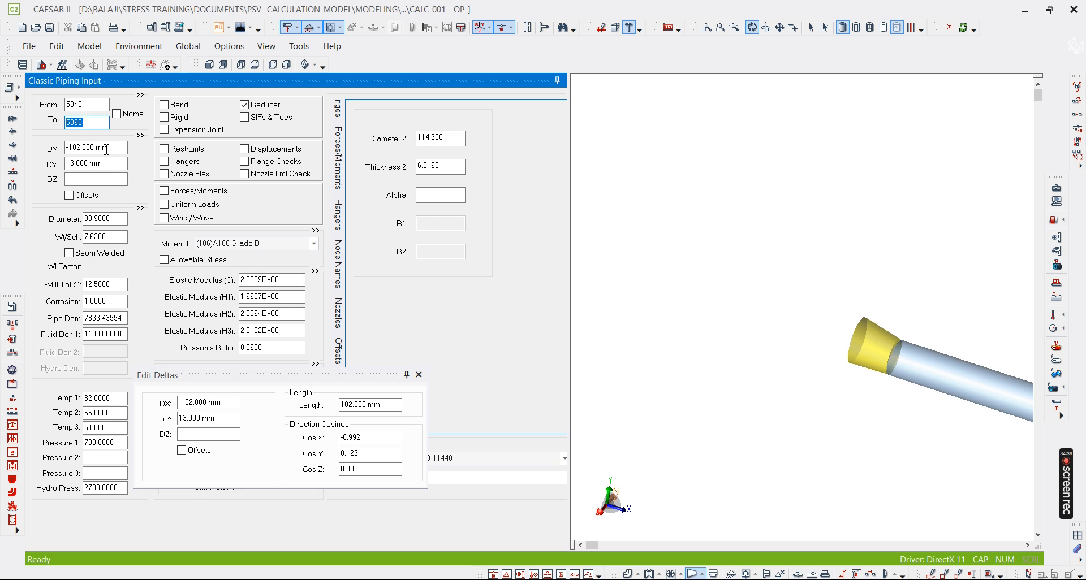
pyautogui.hotkey('alt', 'c')
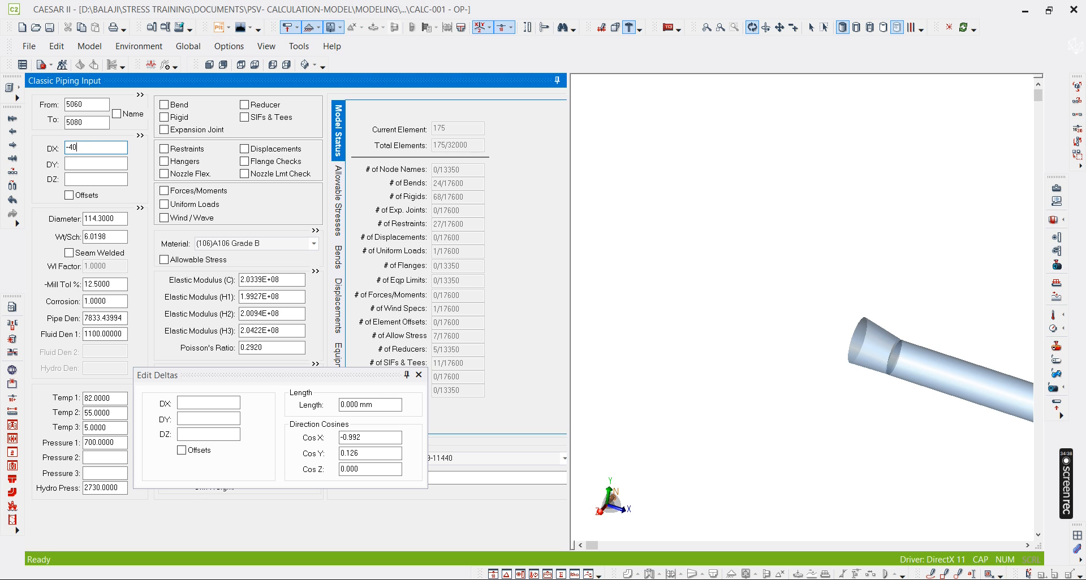
pyautogui.press('Return')
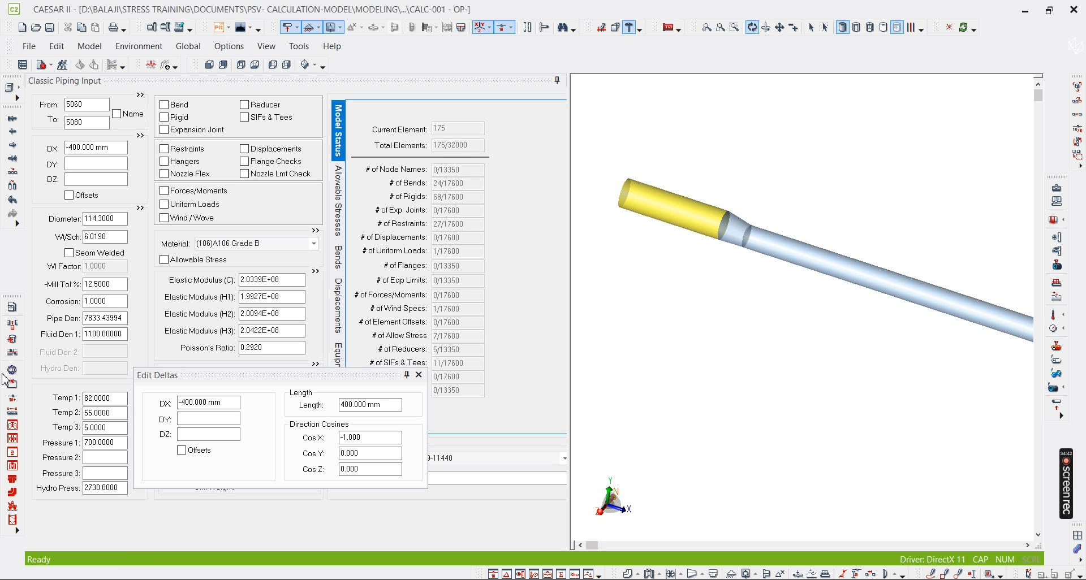
# - Inspect reducer element 5040–5060 and the adjoining 4" element 5060–5080 in the 3D model
pyautogui.moveTo(620, 264); pyautogui.dragTo(623, 272, button='middle')
pyautogui.scroll(4, 741, 210)
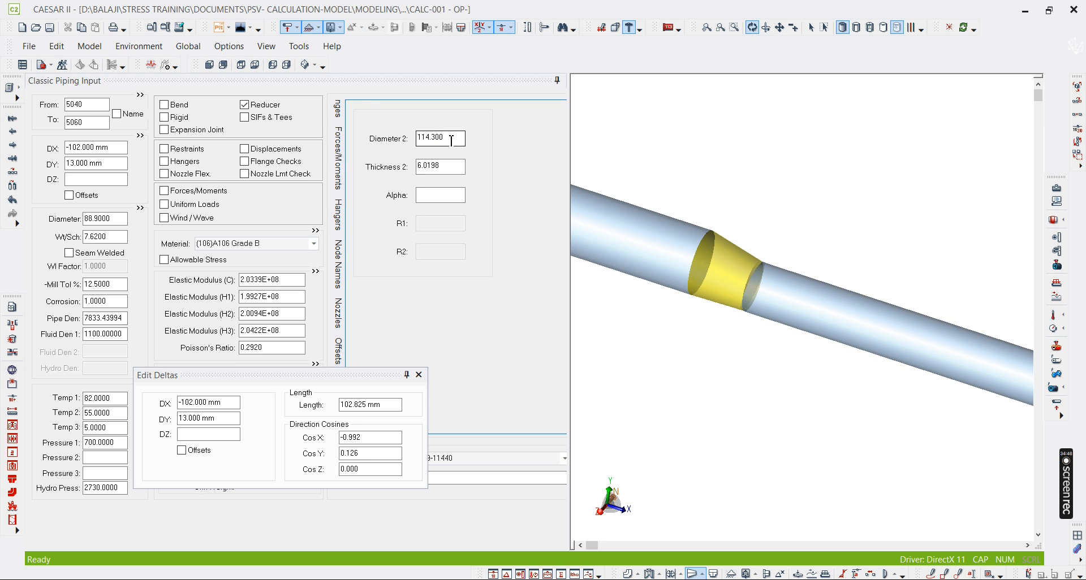
pyautogui.click(452, 138)
pyautogui.click(736, 262)
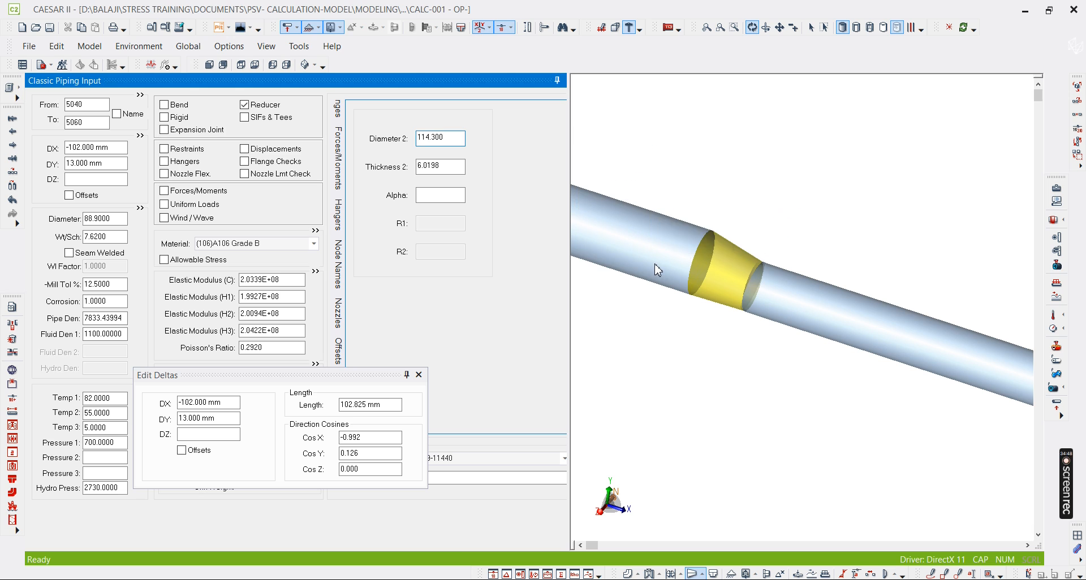
pyautogui.click(667, 262)
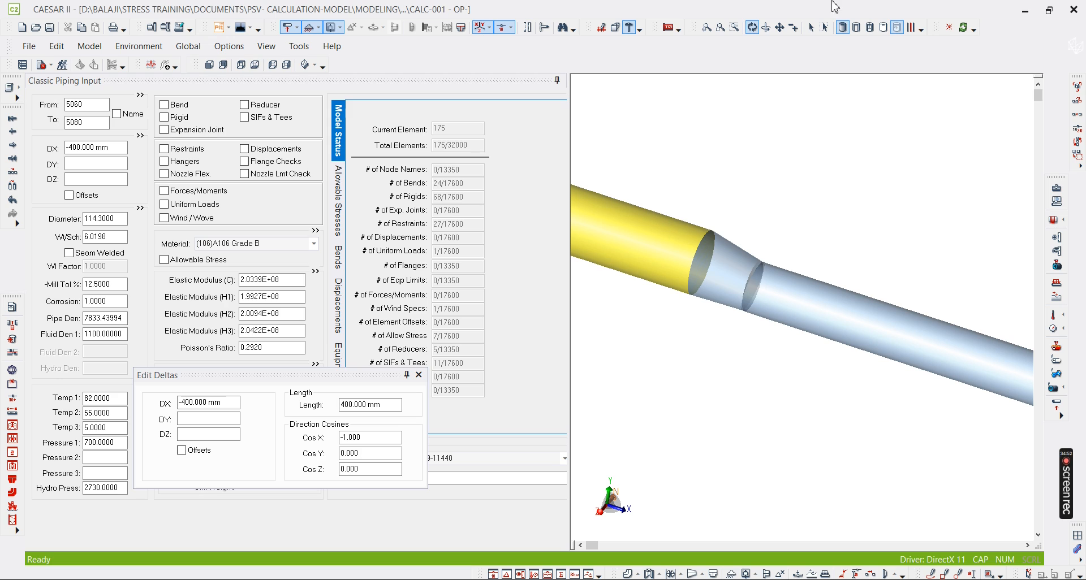
pyautogui.moveTo(610, 354); pyautogui.dragTo(744, 266, button='middle')
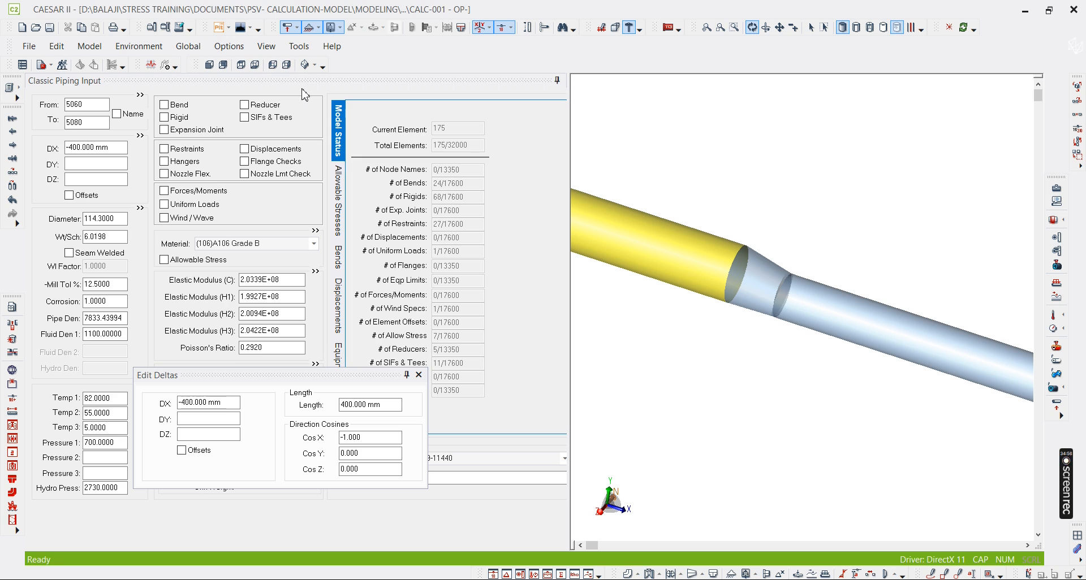
# - Examine the end of the pipe run in the left and right side views of the 3D model
pyautogui.click(273, 64)
pyautogui.scroll(6, 643, 333)
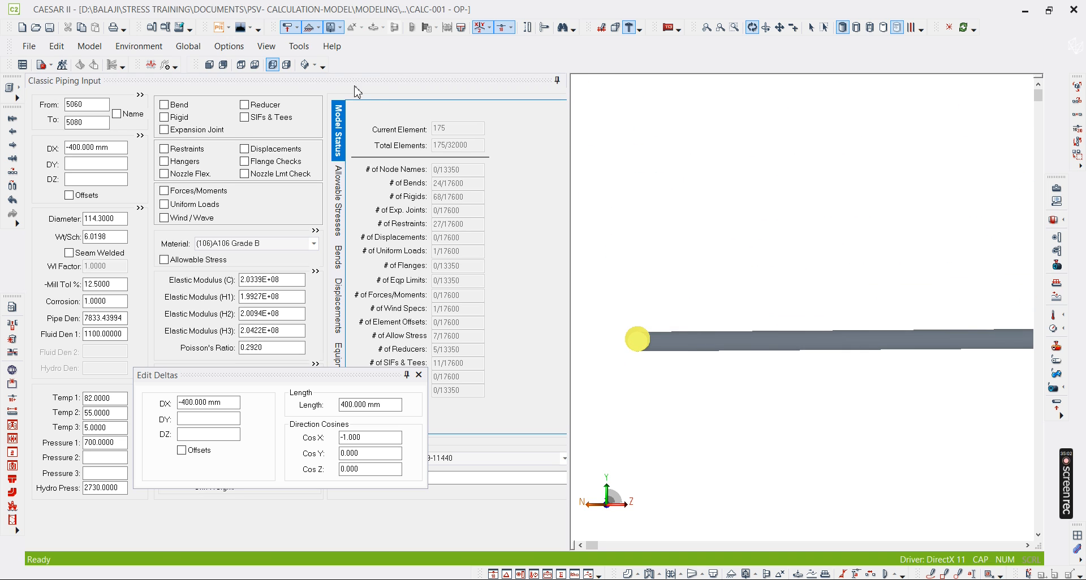
pyautogui.click(287, 66)
pyautogui.scroll(5, 905, 335)
pyautogui.scroll(5, 904, 334)
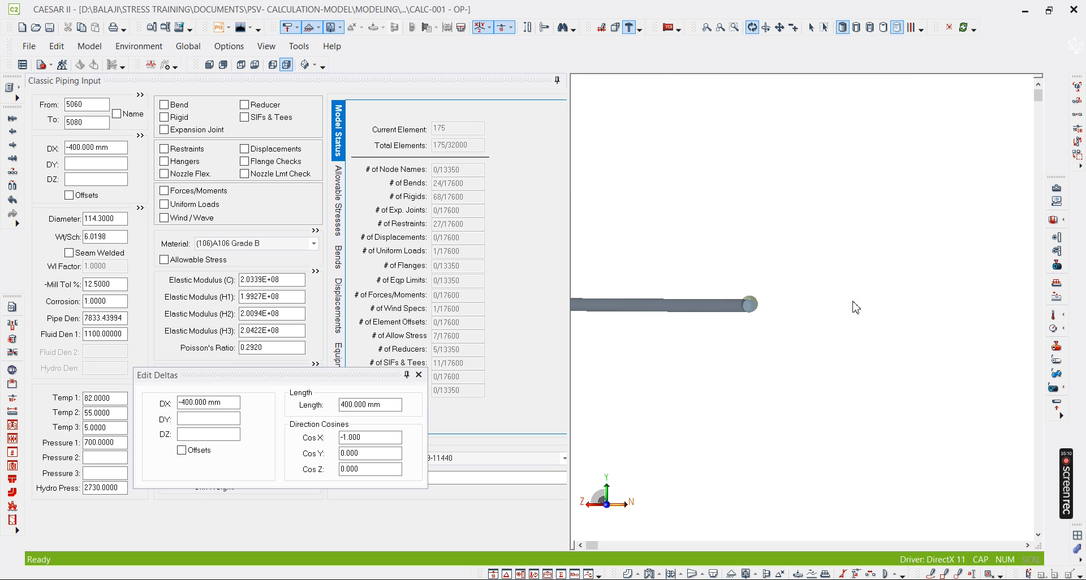
# - Set the 3D model to the front view, widen the model area and examine the reducer's profile up close
pyautogui.click(209, 66)
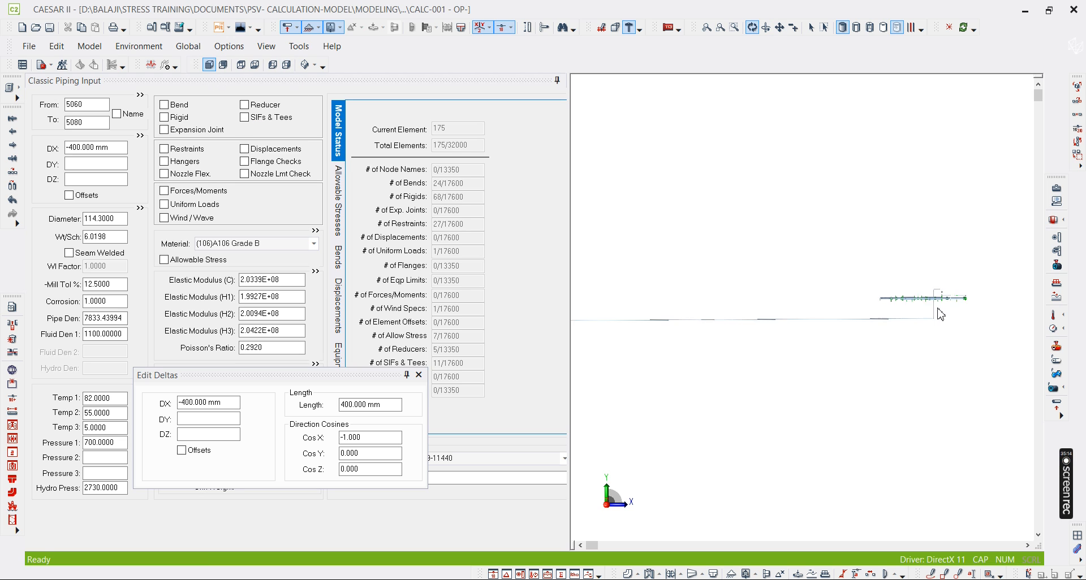
pyautogui.middleClick(829, 362)
pyautogui.scroll(5, 653, 315)
pyautogui.scroll(10, 656, 321)
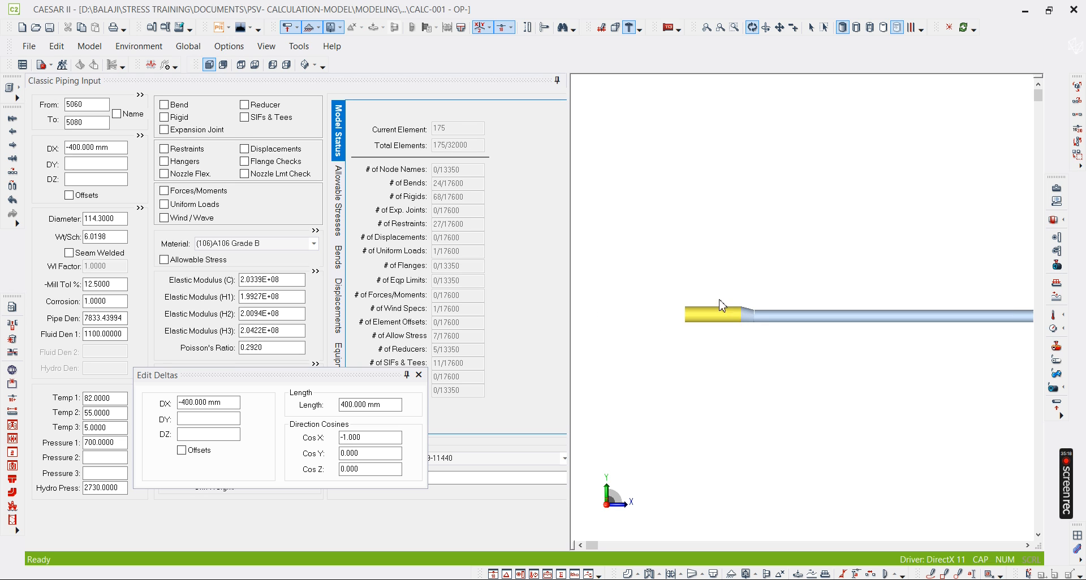
pyautogui.scroll(-5, 827, 346)
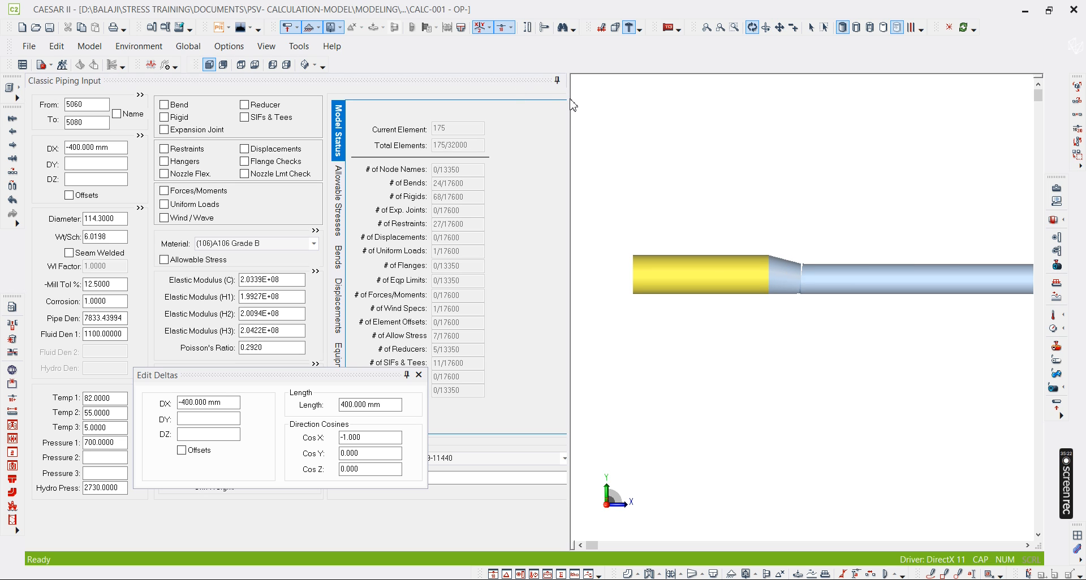
pyautogui.moveTo(569, 95); pyautogui.dragTo(490, 95)
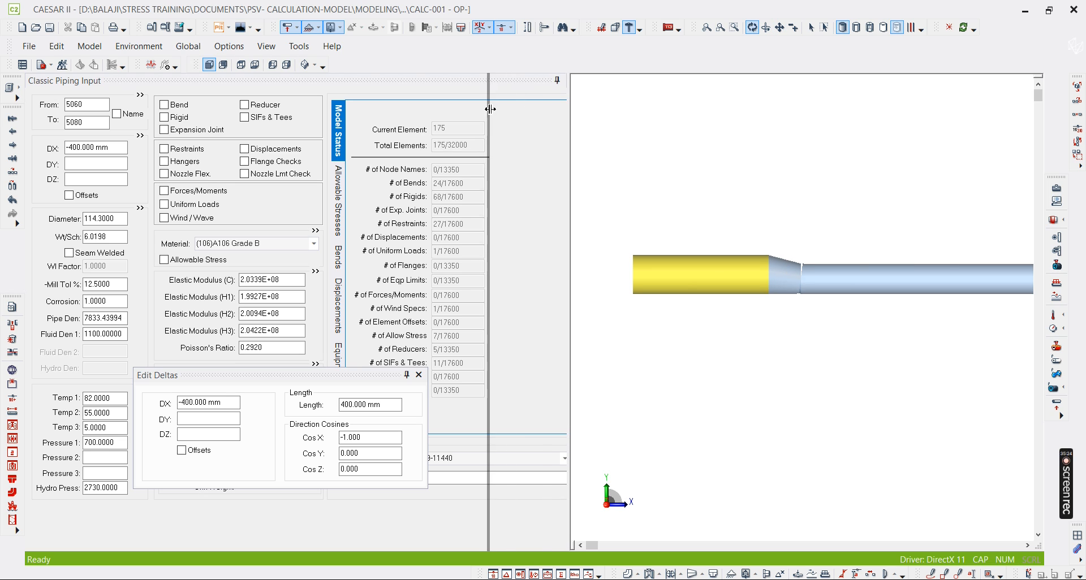
pyautogui.scroll(5, 763, 320)
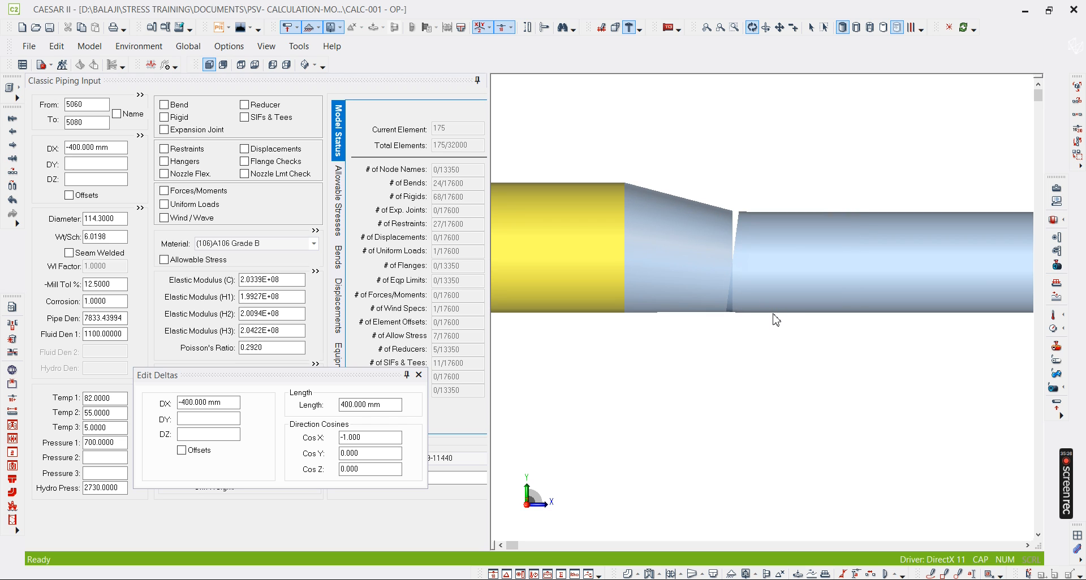
# - Mark up the reducer in the front view with a red line along its flat underside and a freehand red outline
pyautogui.moveTo(682, 317)
pyautogui.moveTo(873, 299)
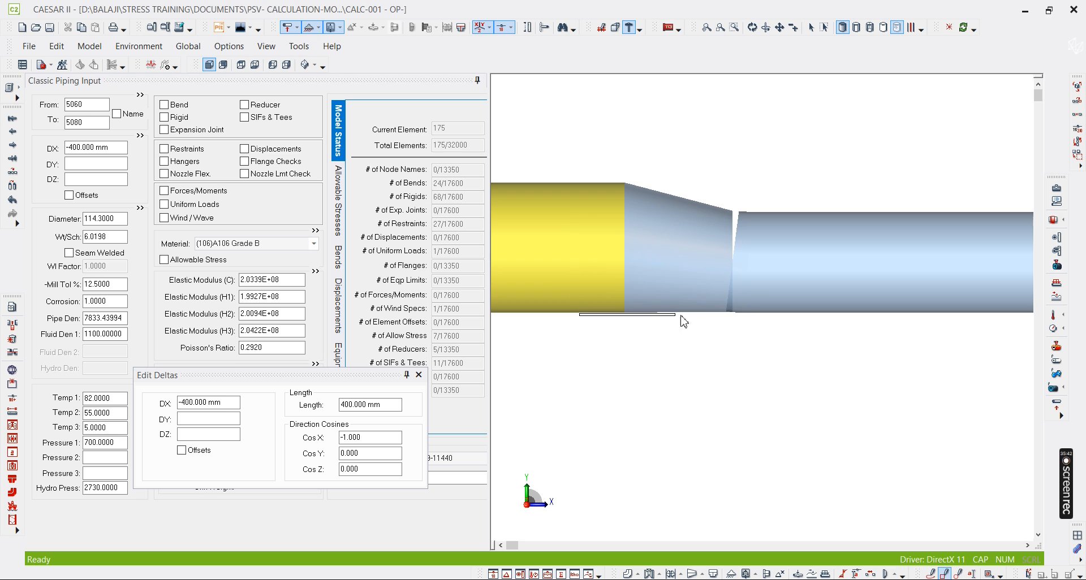
pyautogui.moveTo(793, 319)
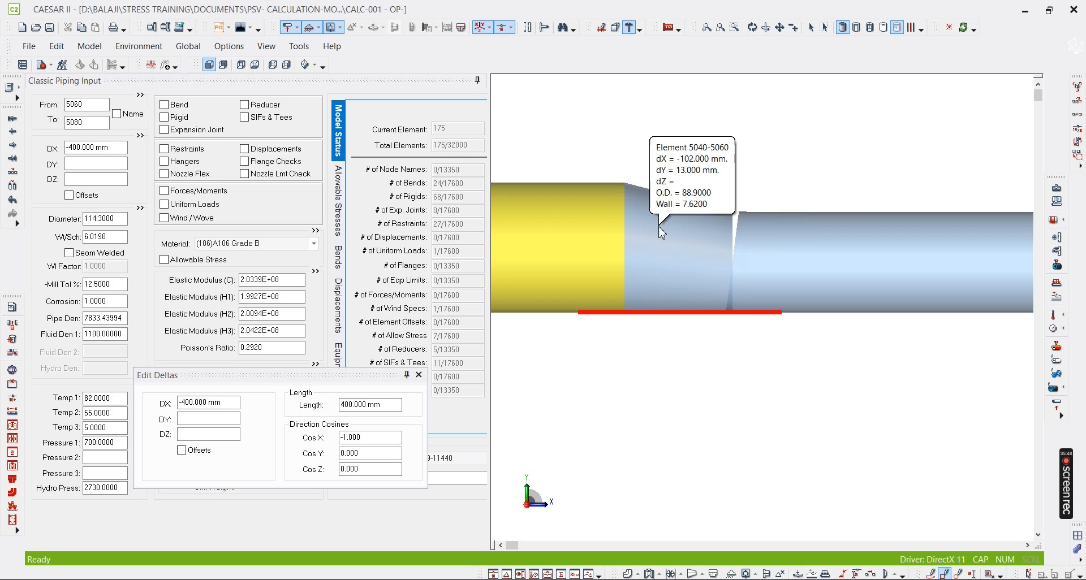
pyautogui.moveTo(622, 183); pyautogui.dragTo(715, 205)
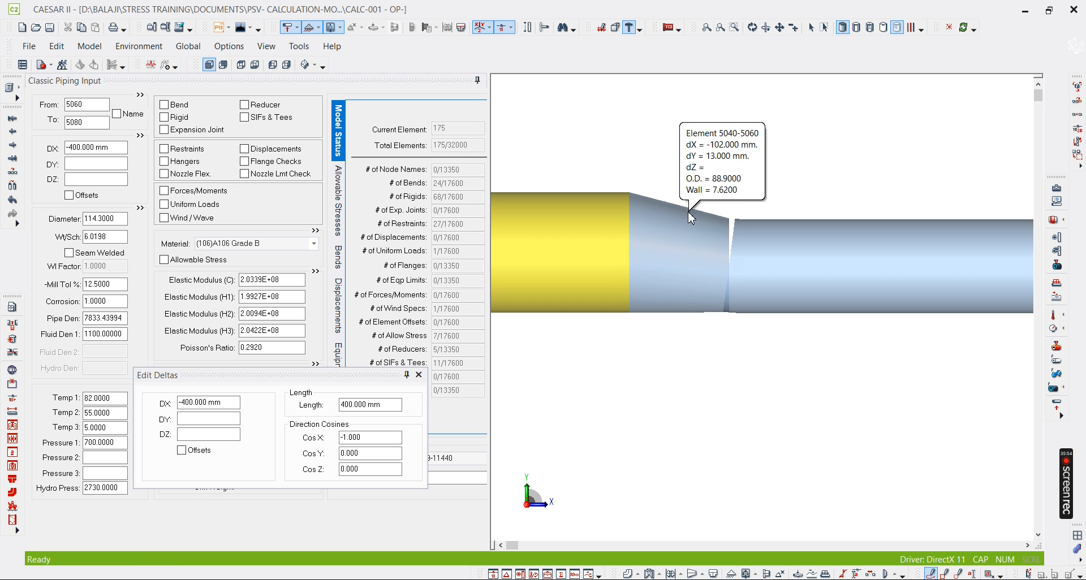
pyautogui.moveTo(635, 194); pyautogui.dragTo(713, 213)
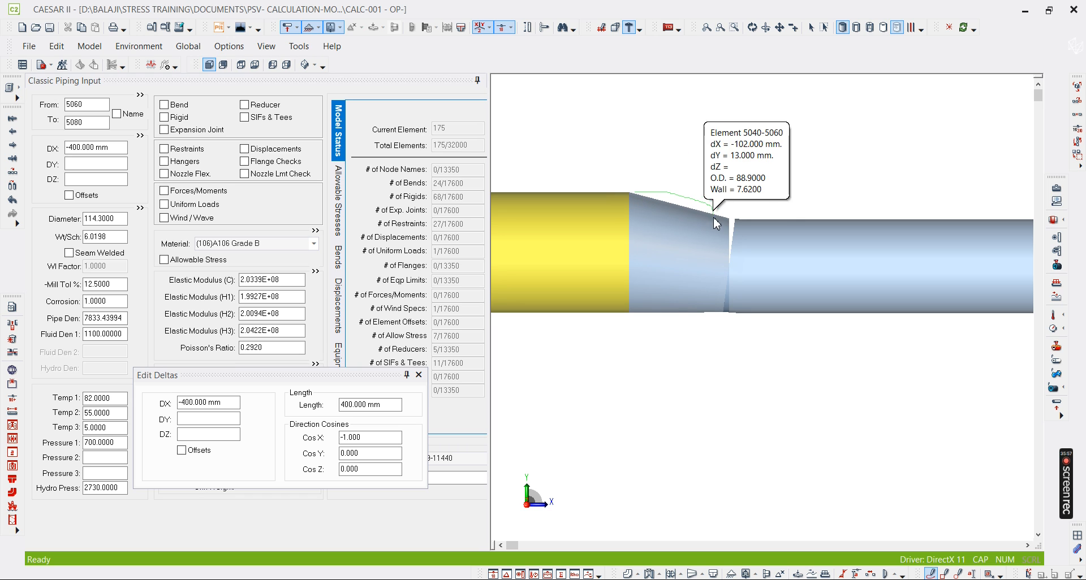
pyautogui.click(714, 300)
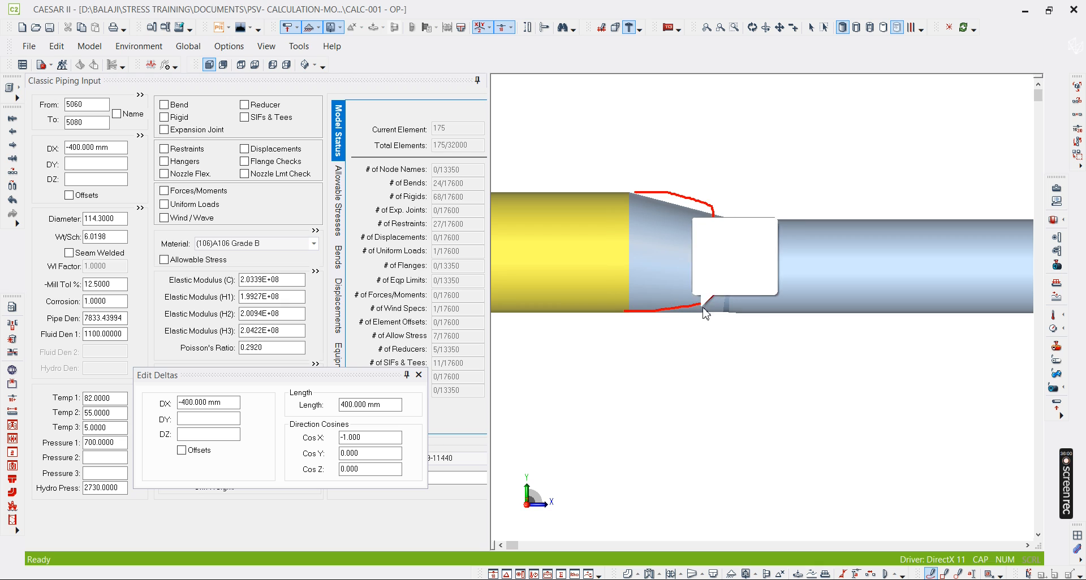
pyautogui.moveTo(715, 293); pyautogui.dragTo(736, 292)
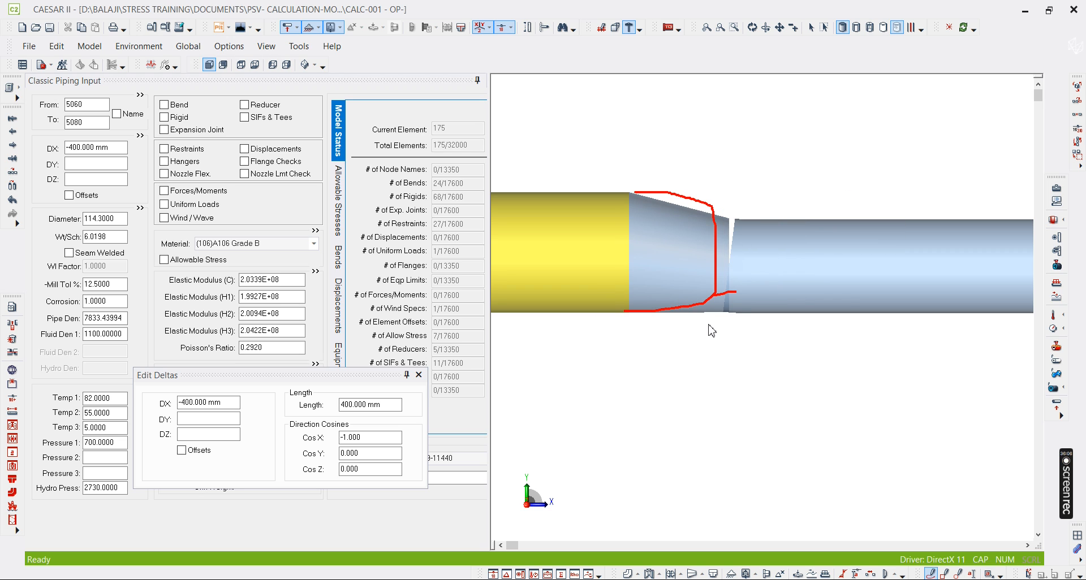
# - Inspect how the reducer's underside lines up with the pipes in the front view, and return to selection mode
pyautogui.scroll(-2, 711, 326)
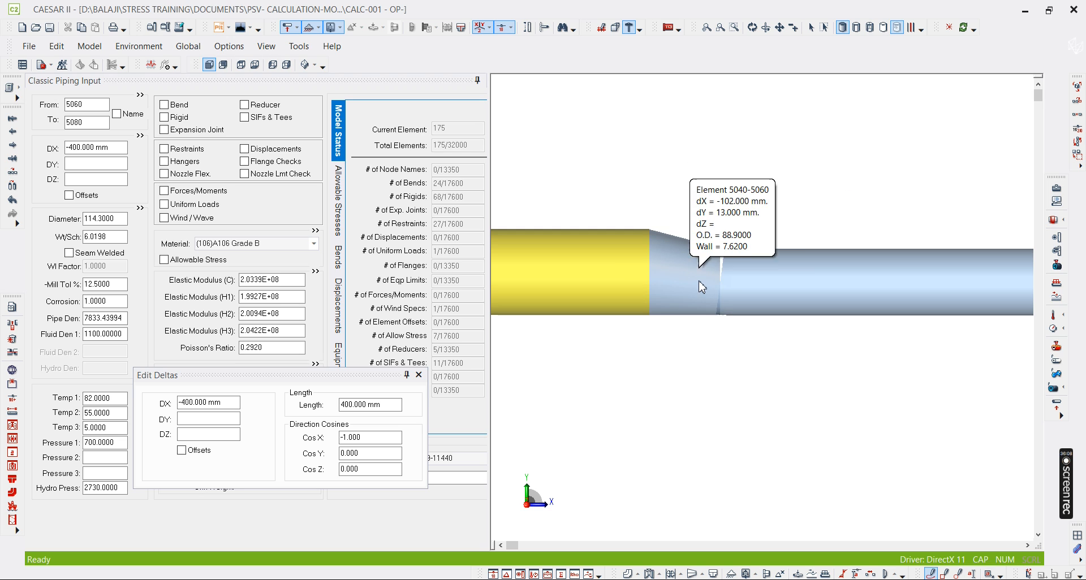
pyautogui.scroll(-2, 758, 340)
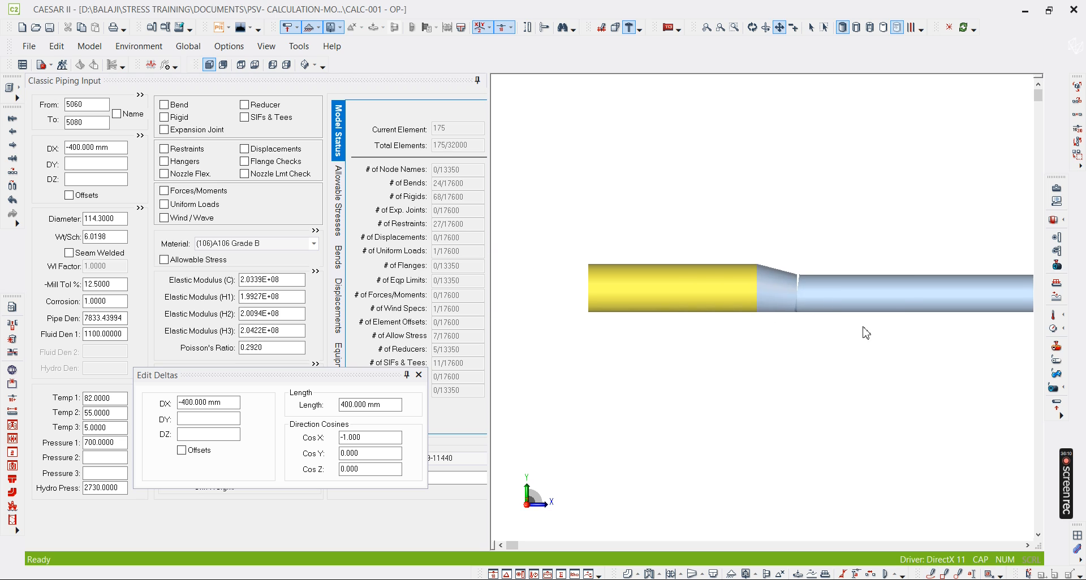
pyautogui.scroll(2, 752, 319)
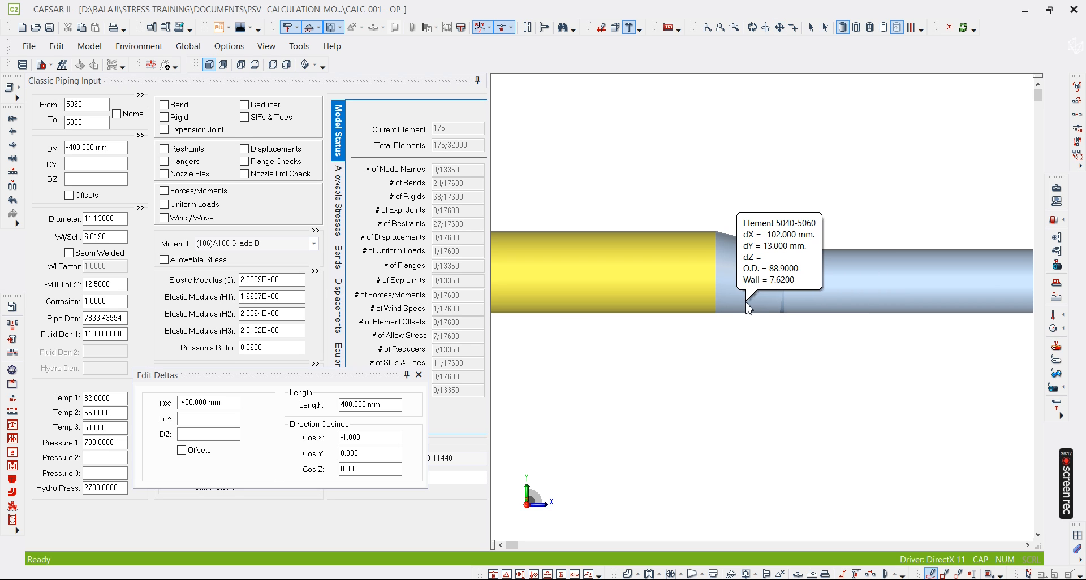
pyautogui.scroll(-1, 750, 310)
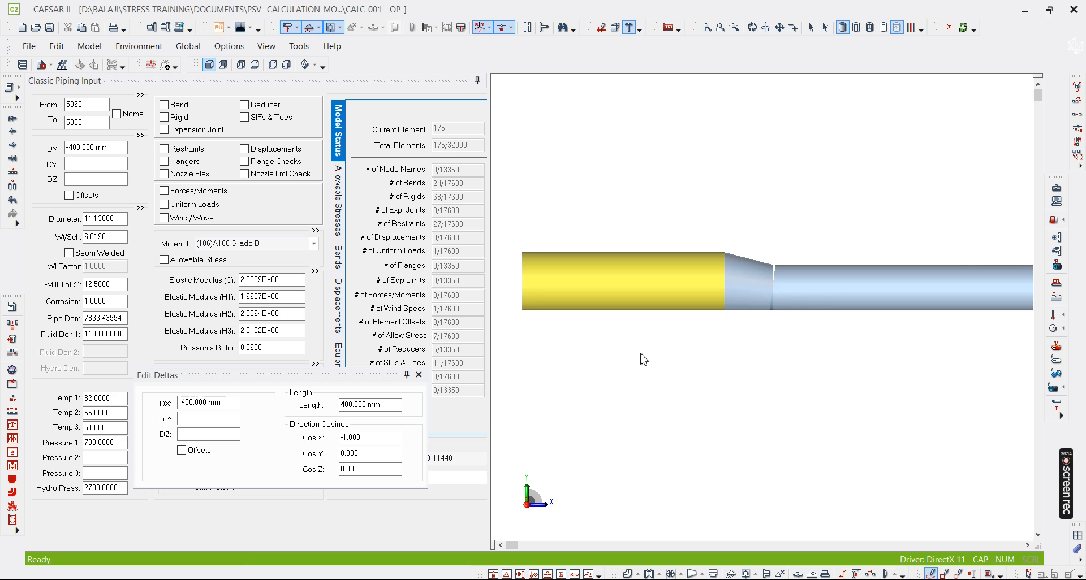
pyautogui.moveTo(693, 348)
pyautogui.mouseDown(button='middle')
pyautogui.moveTo(616, 371)
pyautogui.moveTo(766, 321)
pyautogui.moveTo(685, 340)
pyautogui.mouseUp(button='middle')
pyautogui.scroll(-1, 769, 319)
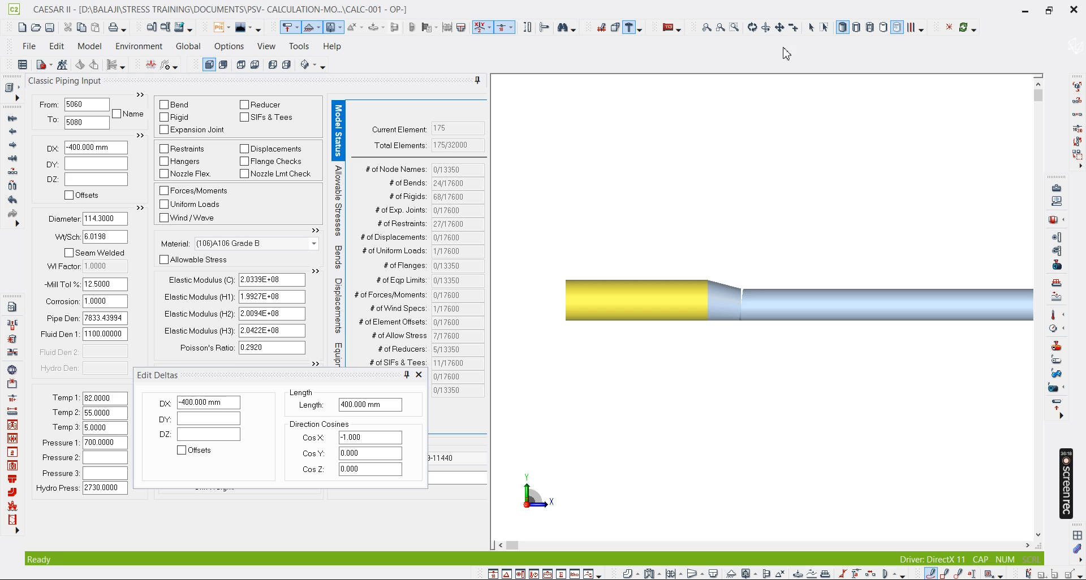
pyautogui.click(811, 27)
pyautogui.moveTo(718, 427); pyautogui.dragTo(716, 371, button='middle')
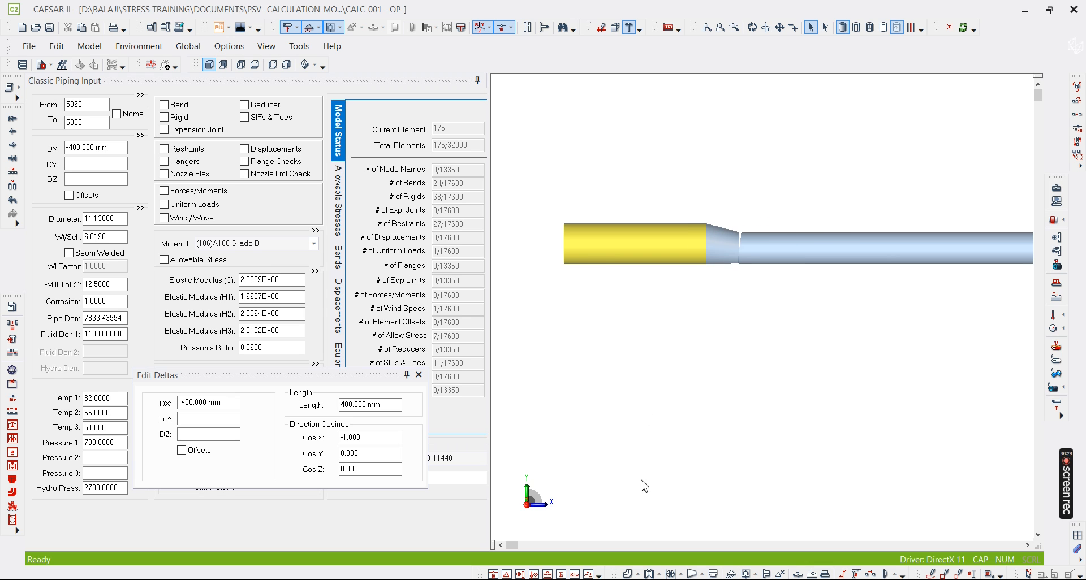
pyautogui.hotkey('alt', 'Tab')
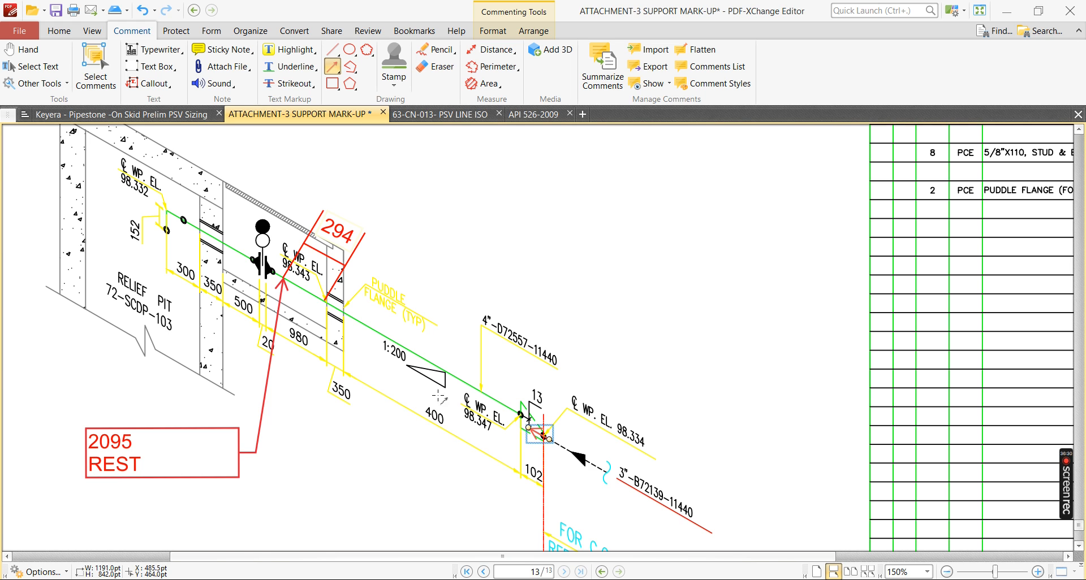
pyautogui.keyDown('ctrl'); pyautogui.scroll(3, 392, 351); pyautogui.keyUp('ctrl')
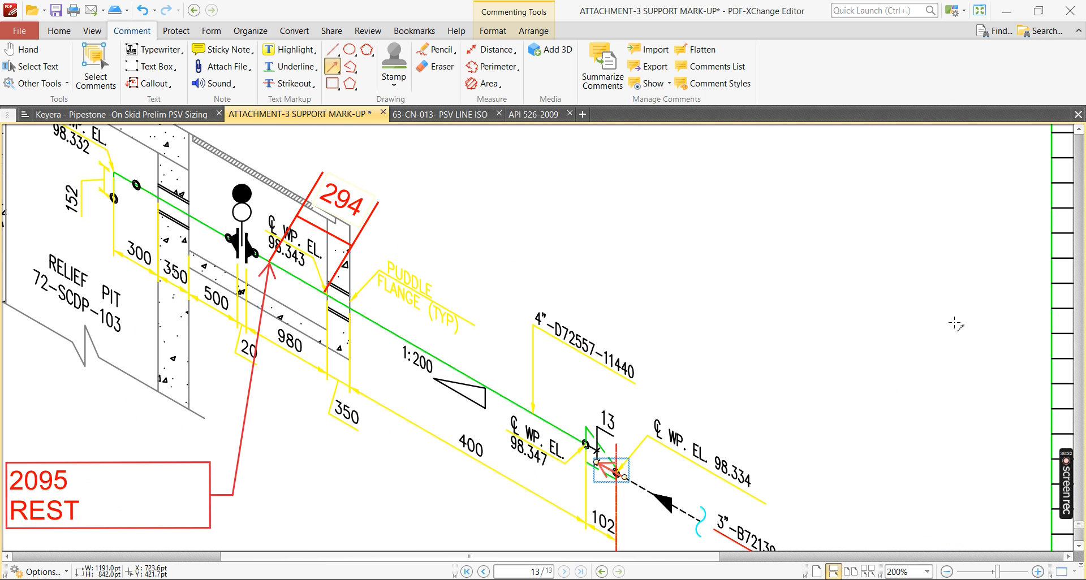
pyautogui.keyDown('ctrl'); pyautogui.scroll(2, 209, 305); pyautogui.keyUp('ctrl')
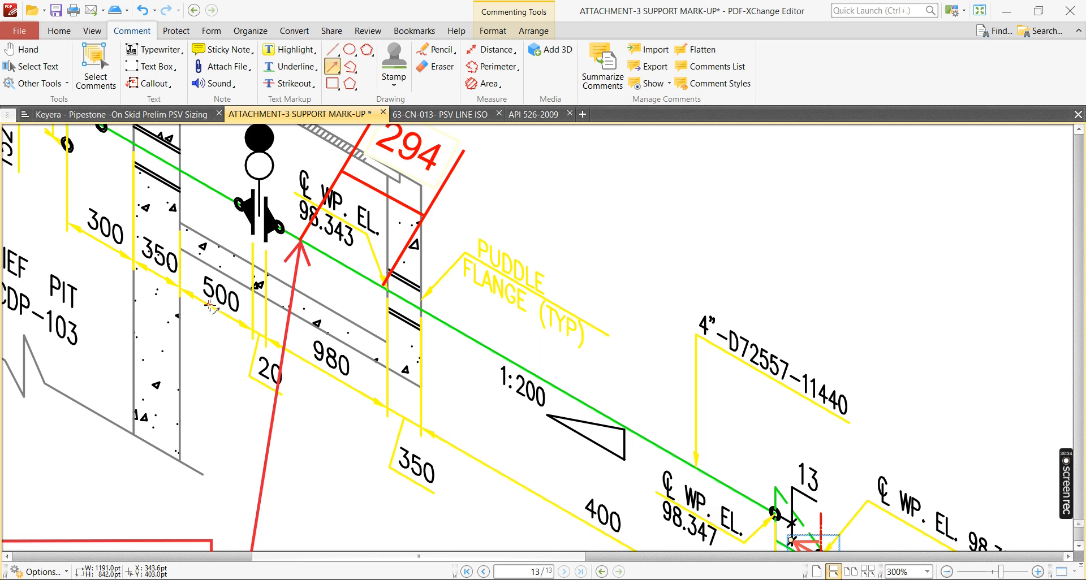
pyautogui.keyDown('ctrl'); pyautogui.scroll(-2, 384, 369); pyautogui.keyUp('ctrl')
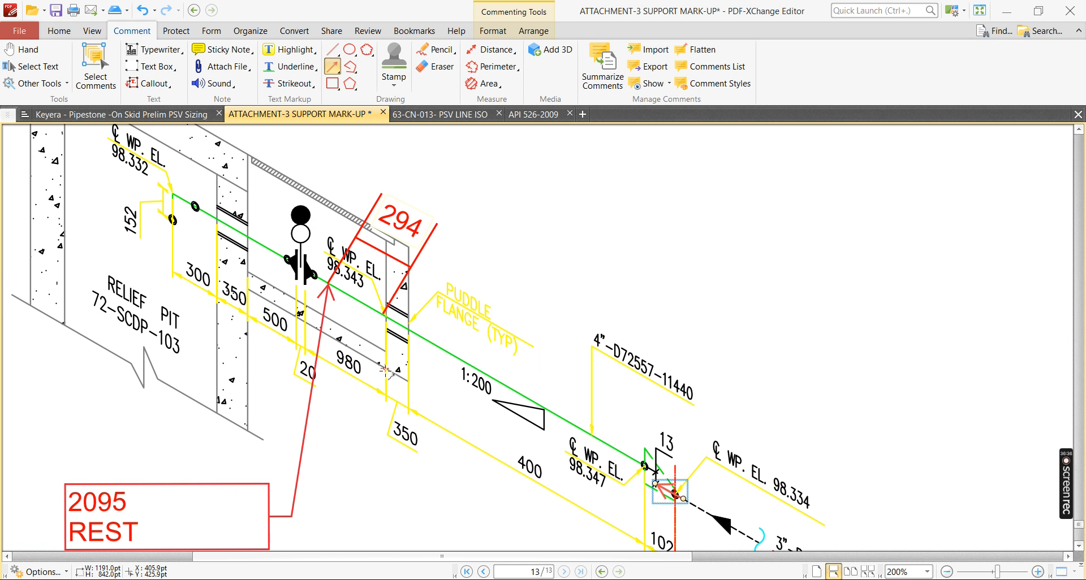
pyautogui.keyDown('ctrl'); pyautogui.scroll(-2, 384, 368); pyautogui.keyUp('ctrl')
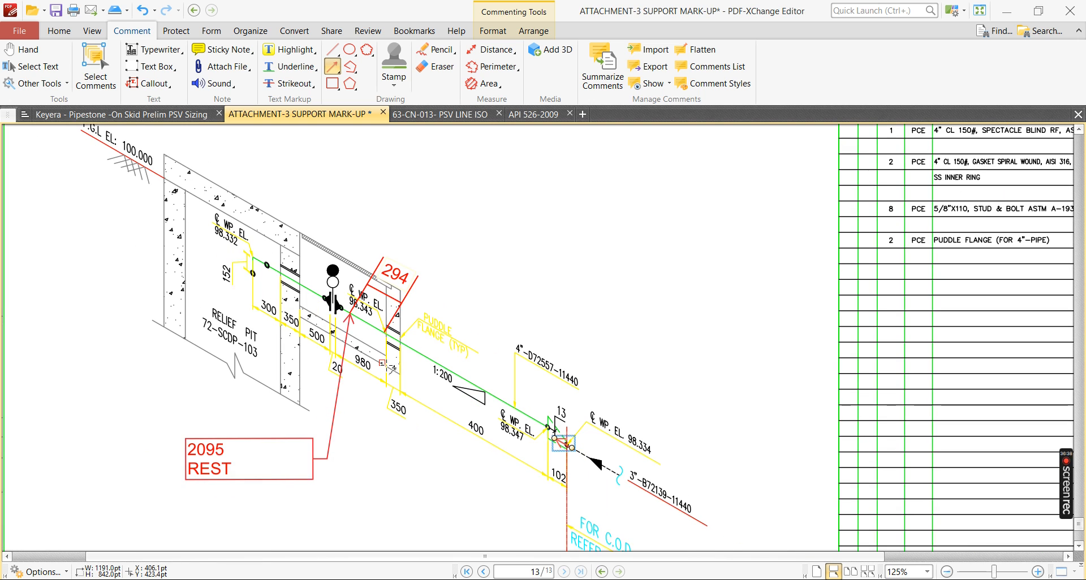
pyautogui.keyDown('ctrl'); pyautogui.scroll(2, 266, 277); pyautogui.keyUp('ctrl')
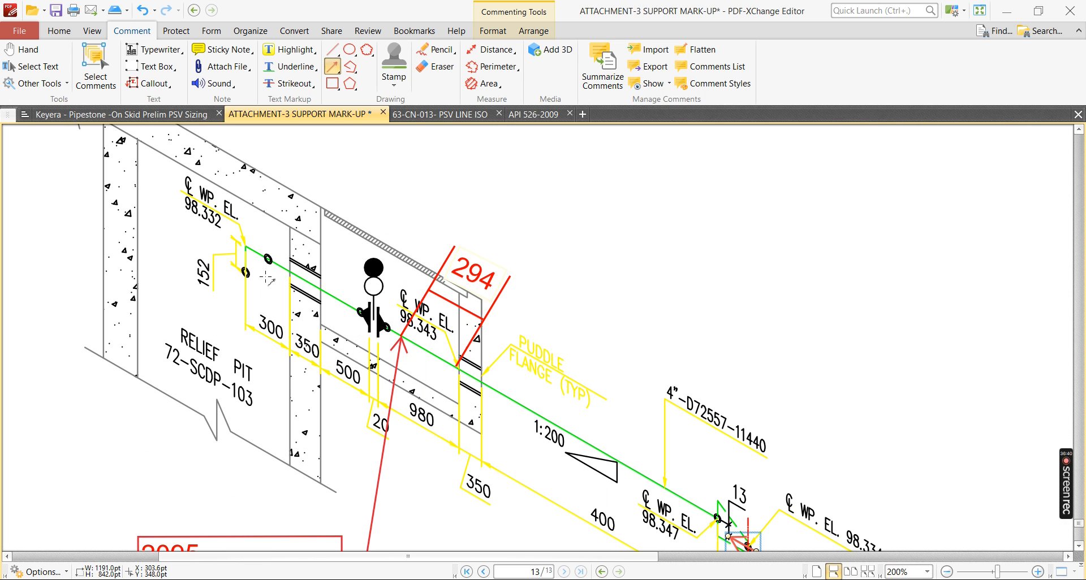
pyautogui.keyDown('ctrl'); pyautogui.scroll(1, 448, 392); pyautogui.keyUp('ctrl')
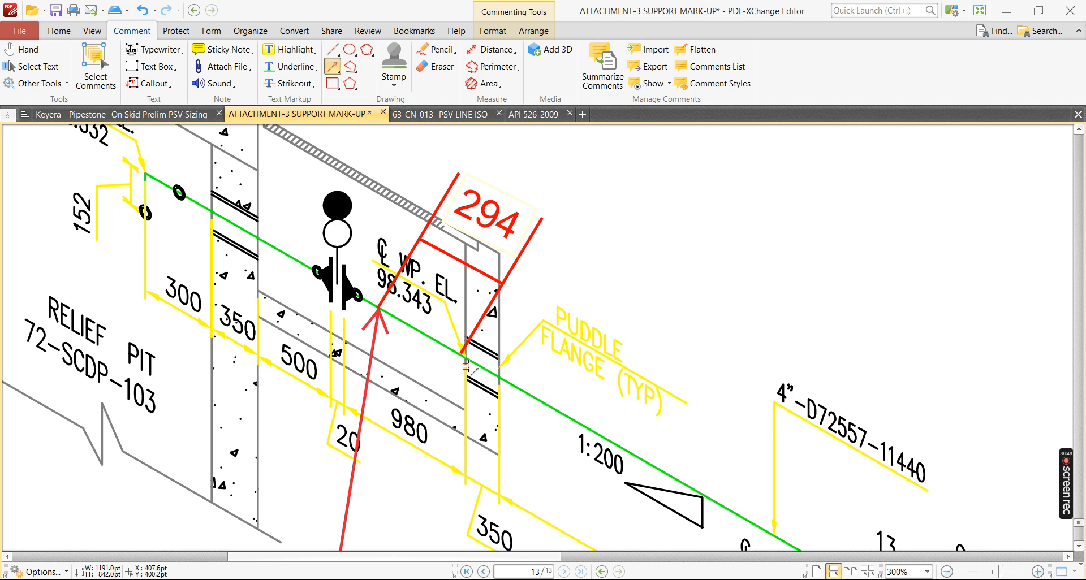
pyautogui.keyDown('ctrl'); pyautogui.scroll(-1, 466, 366); pyautogui.keyUp('ctrl')
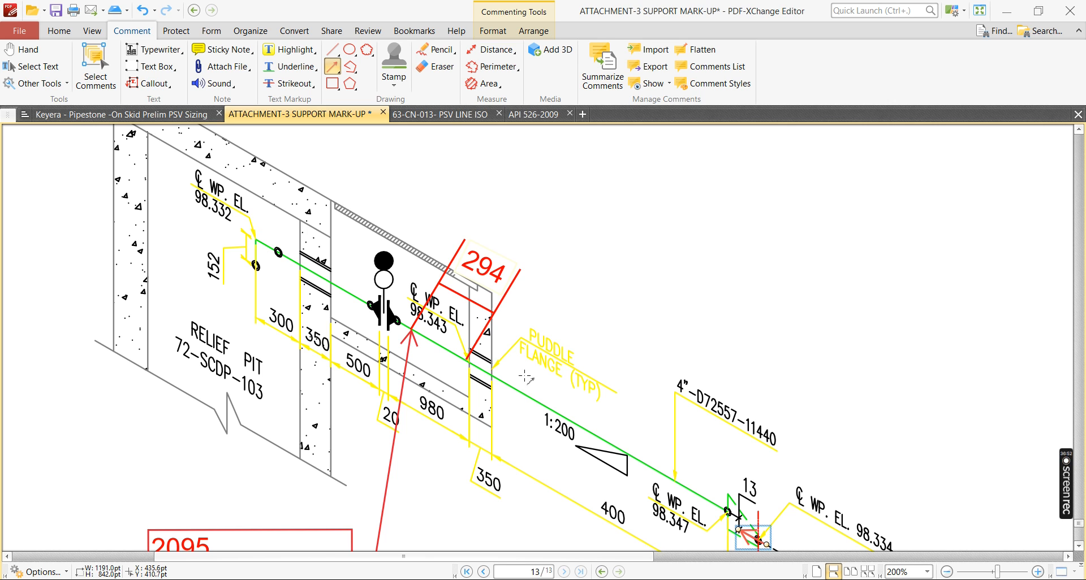
pyautogui.keyDown('ctrl'); pyautogui.scroll(1, 492, 428); pyautogui.keyUp('ctrl')
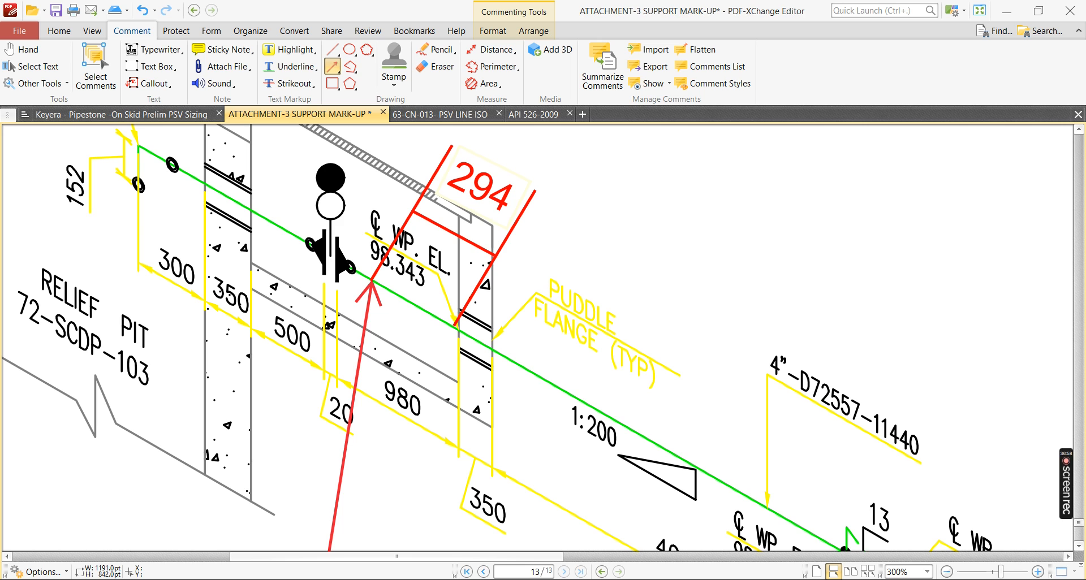
pyautogui.hotkey('alt', 'Tab')
pyautogui.click(88, 123)
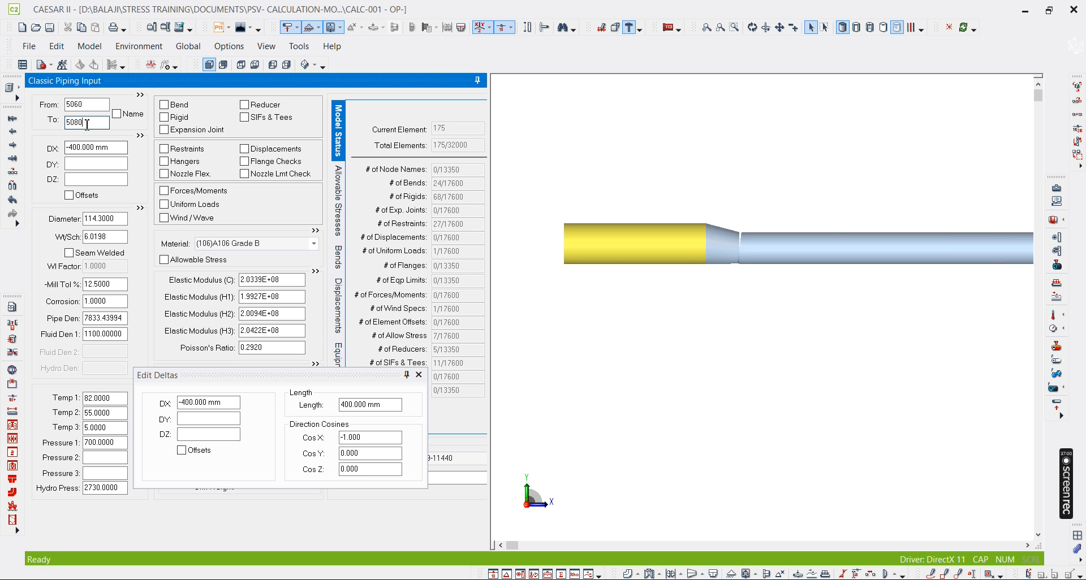
pyautogui.doubleClick(87, 123)
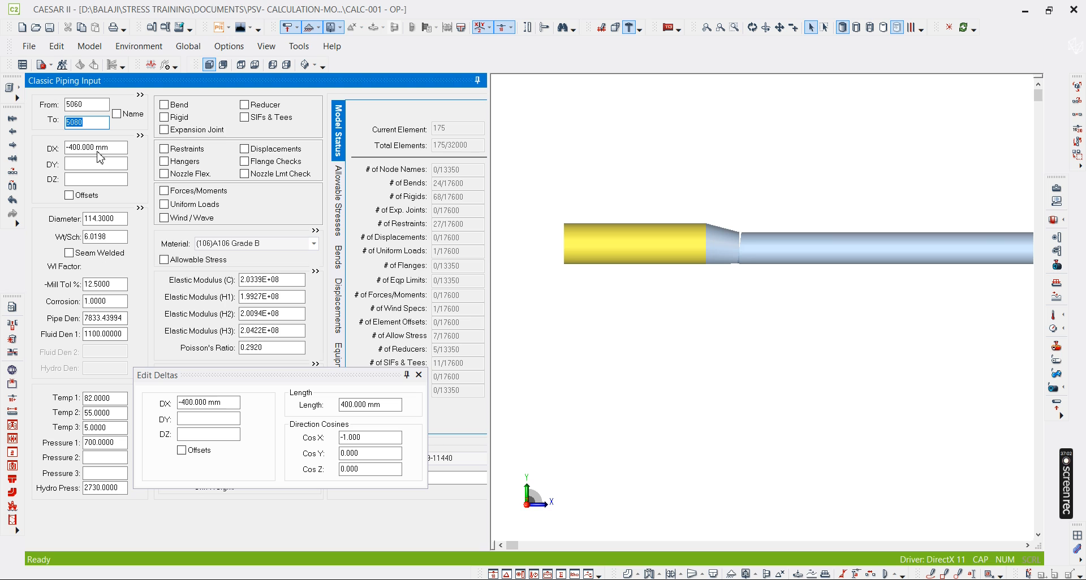
pyautogui.hotkey('alt', 'c')
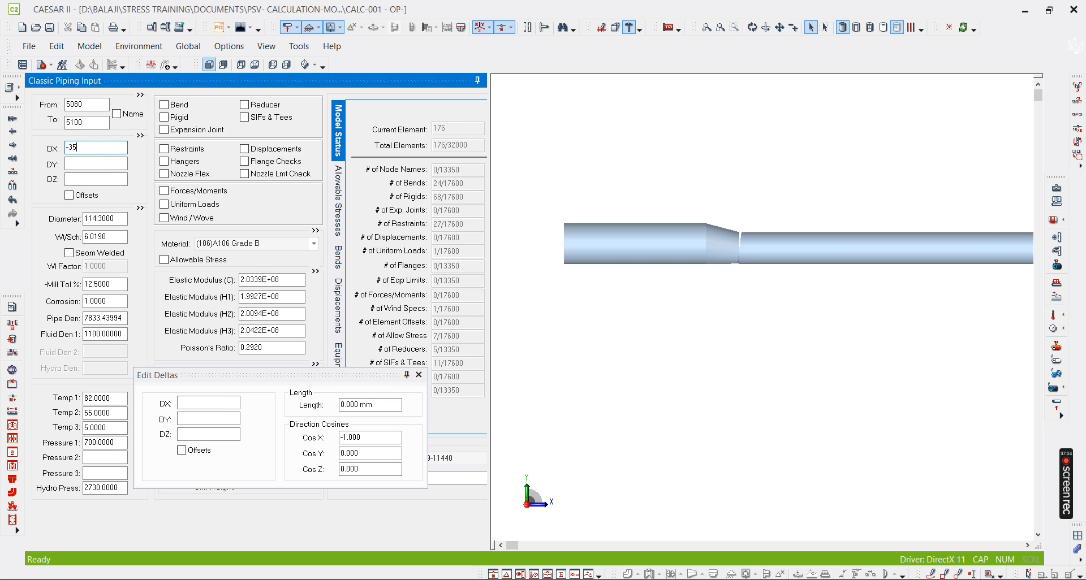
pyautogui.write('-350')
pyautogui.press('Tab')
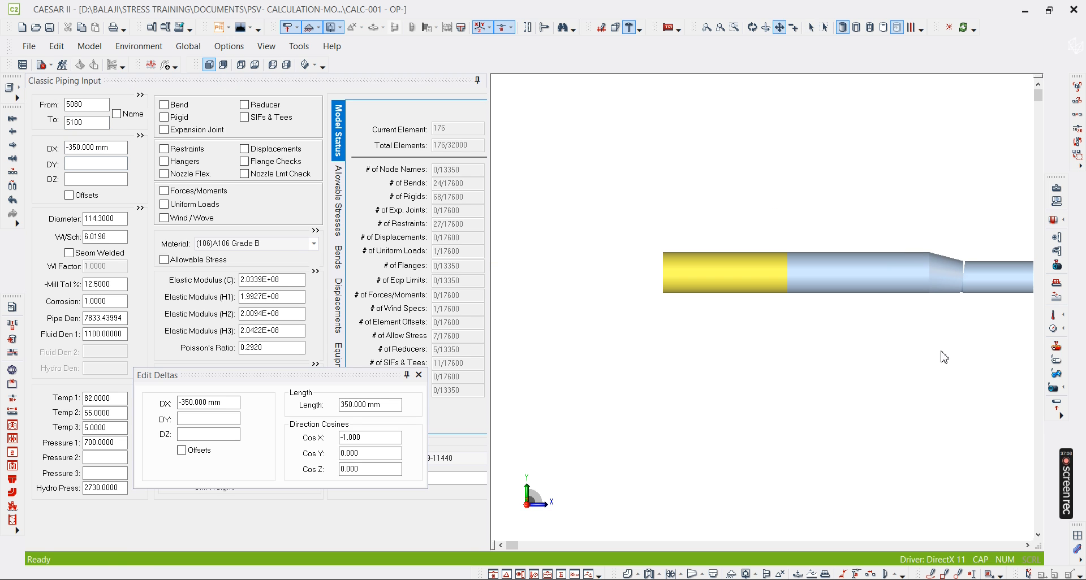
# - Check the next run length in the PDF isometric and add element 5100 to 5120 in CAESAR II with DX -980 mm
pyautogui.click(86, 122)
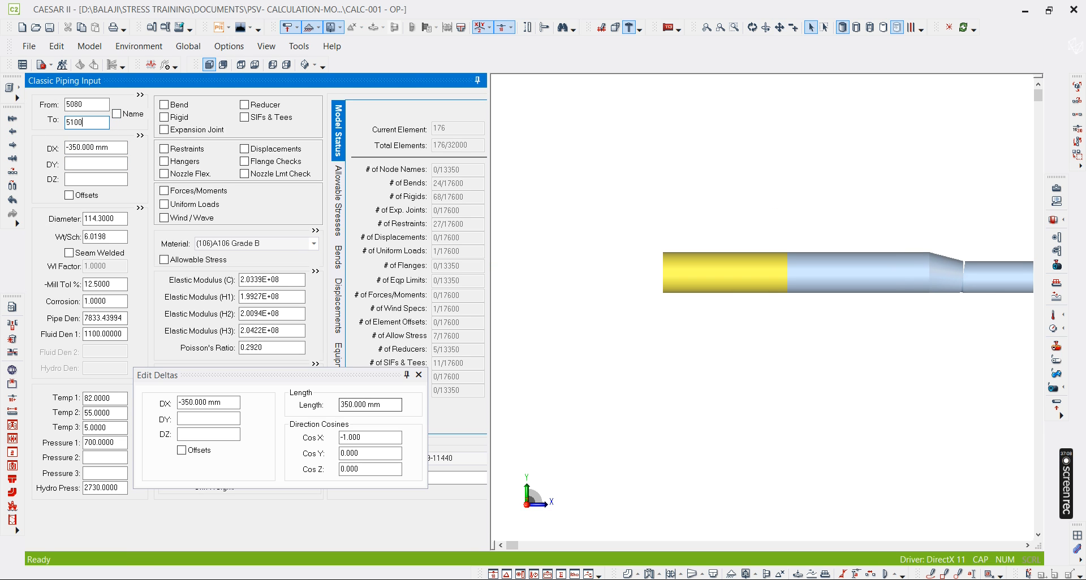
pyautogui.hotkey('alt', 'Tab')
pyautogui.scroll(1, 456, 433)
pyautogui.keyDown('ctrl'); pyautogui.scroll(1, 456, 434); pyautogui.keyUp('ctrl')
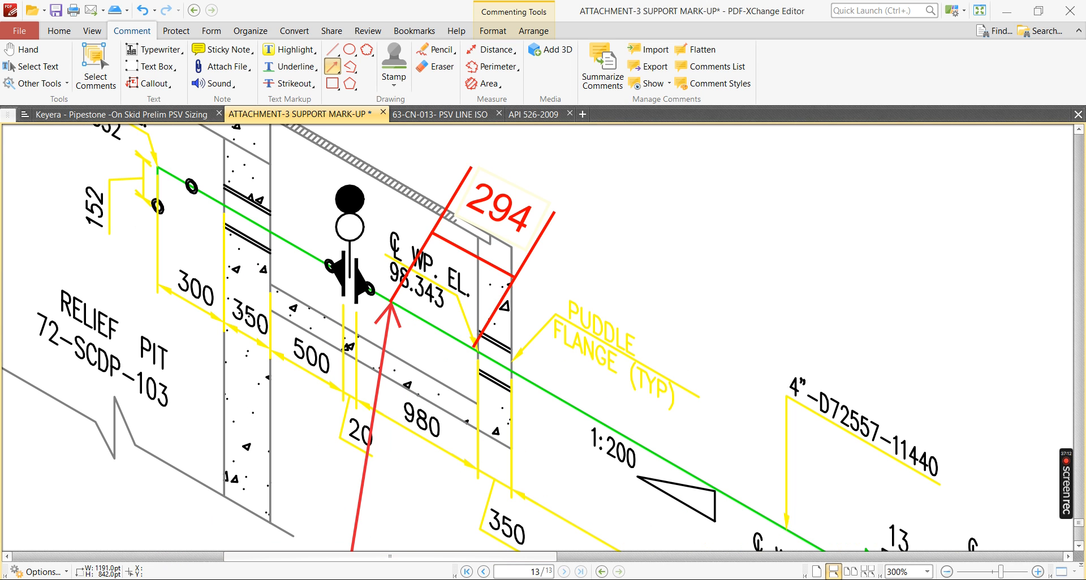
pyautogui.hotkey('alt', 'Tab')
pyautogui.click(86, 121)
pyautogui.doubleClick(86, 121)
pyautogui.hotkey('alt', 'c')
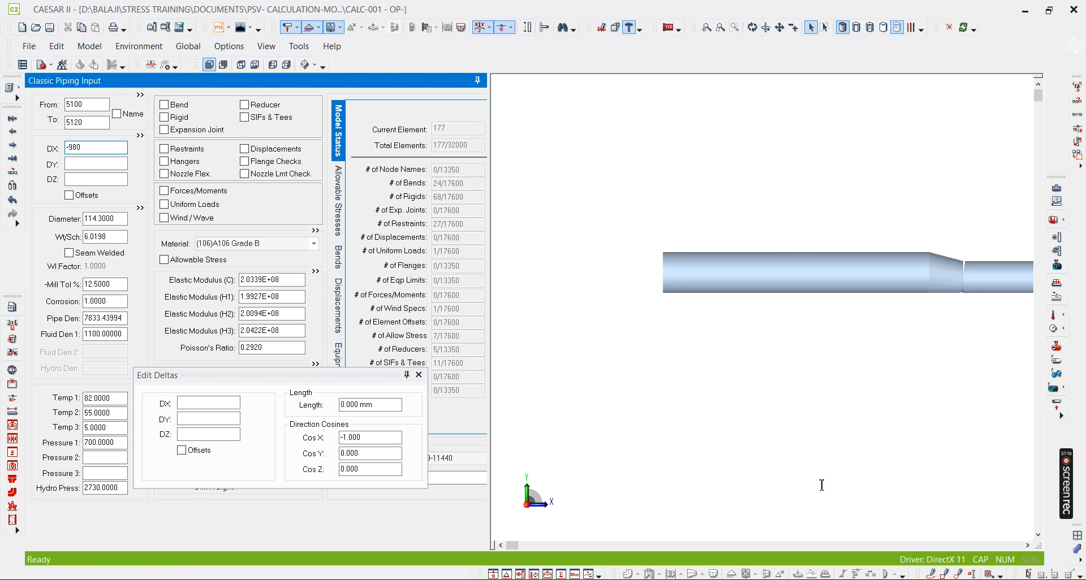
pyautogui.write('-980')
pyautogui.press('Tab')
# - Recheck the pit wall penetration in the PDF, add an ANC restraint at node 5100 in CAESAR II and save the model
pyautogui.hotkey('alt', 'Tab')
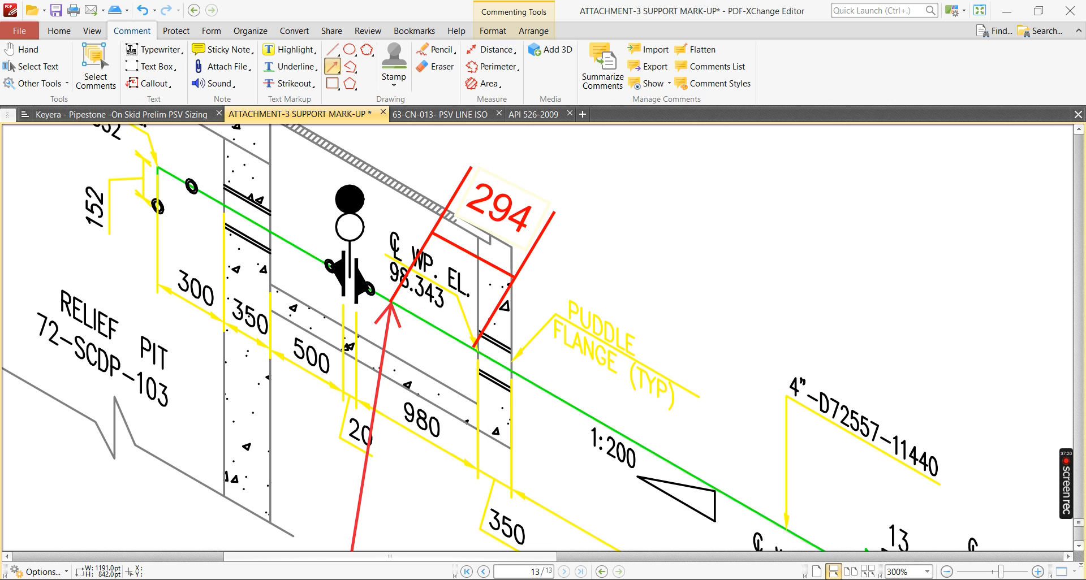
pyautogui.keyDown('ctrl'); pyautogui.scroll(-2, 503, 384); pyautogui.keyUp('ctrl')
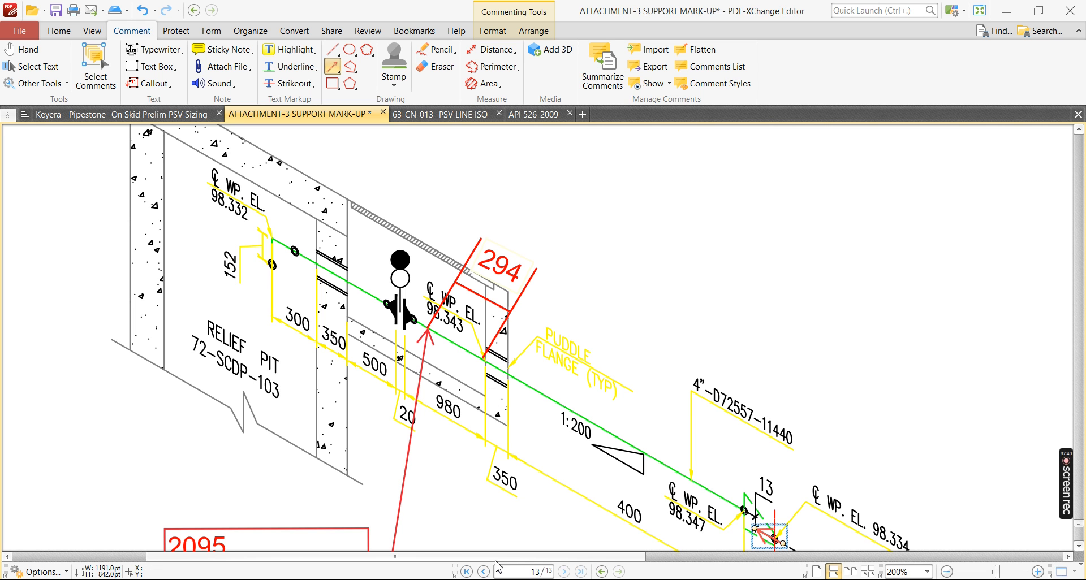
pyautogui.hotkey('alt', 'Tab')
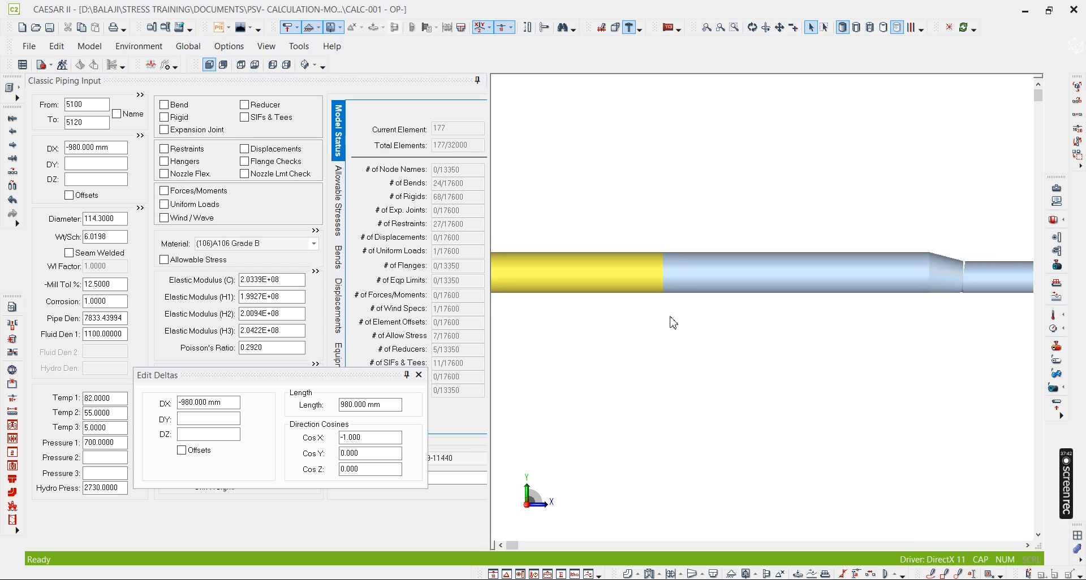
pyautogui.moveTo(670, 316); pyautogui.dragTo(767, 334, button='middle')
pyautogui.scroll(-1, 764, 333)
pyautogui.click(774, 303)
pyautogui.click(191, 154)
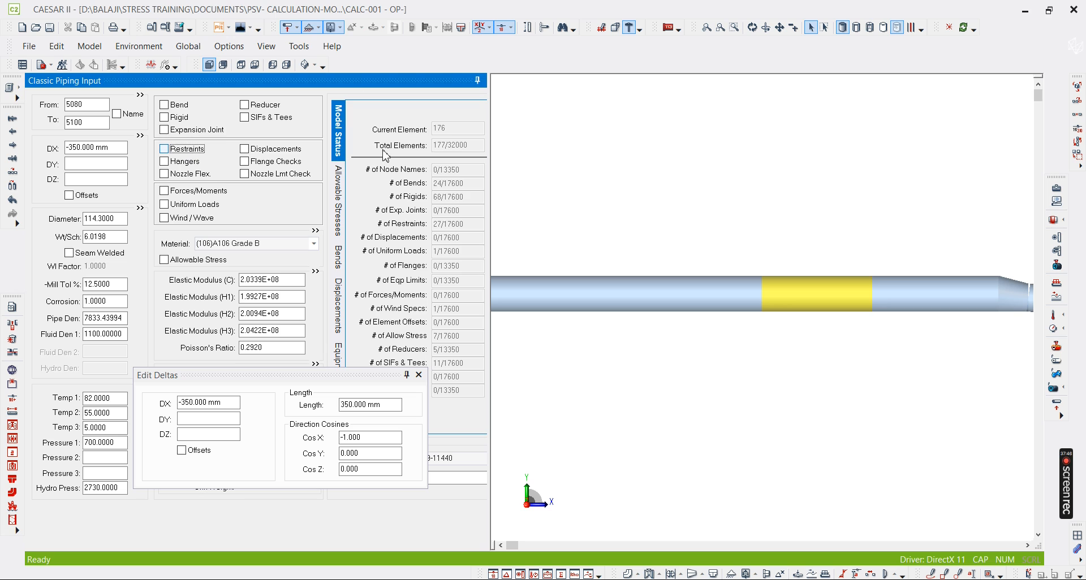
pyautogui.click(421, 151)
pyautogui.write('ANC')
pyautogui.press('Tab')
pyautogui.moveTo(563, 281); pyautogui.dragTo(575, 244, button='middle')
pyautogui.scroll(-3, 575, 243)
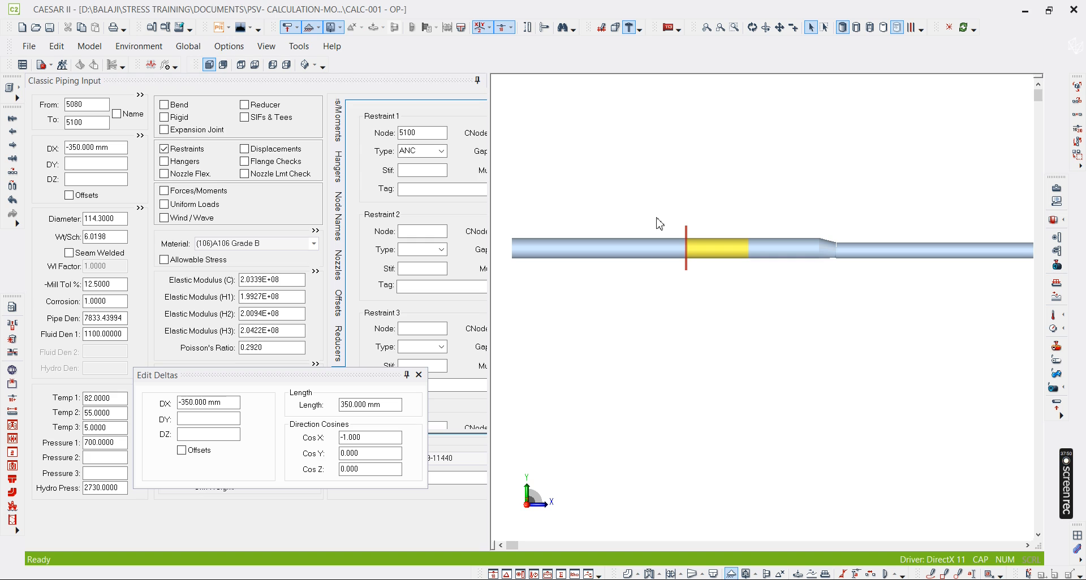
pyautogui.click(418, 150)
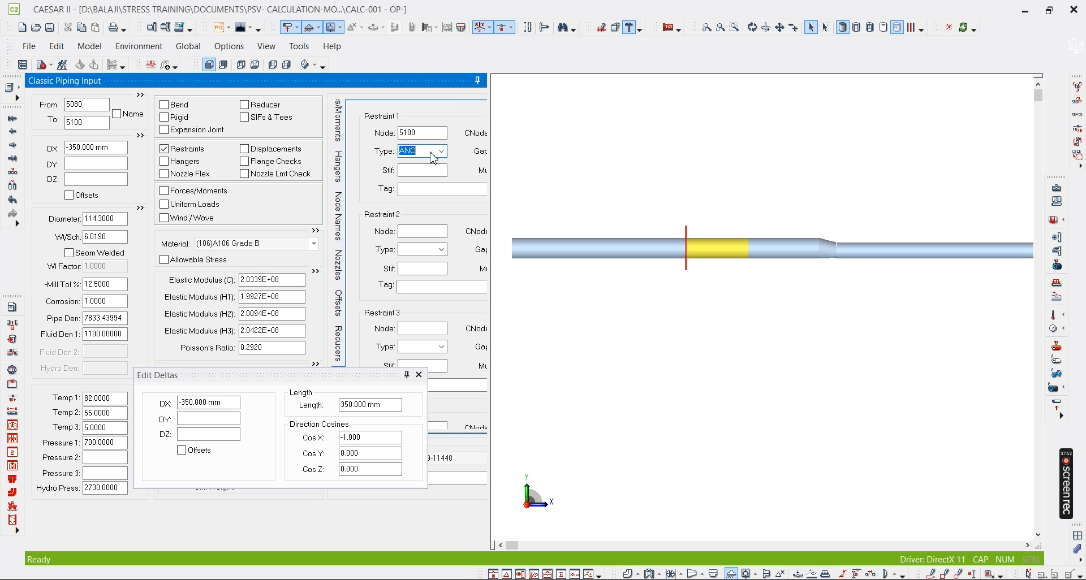
pyautogui.click(50, 27)
# - Compare the modelled 4" line with the run between the relief pit and the reducer on page 13 of the PDF isometric
pyautogui.hotkey('alt', 'Tab')
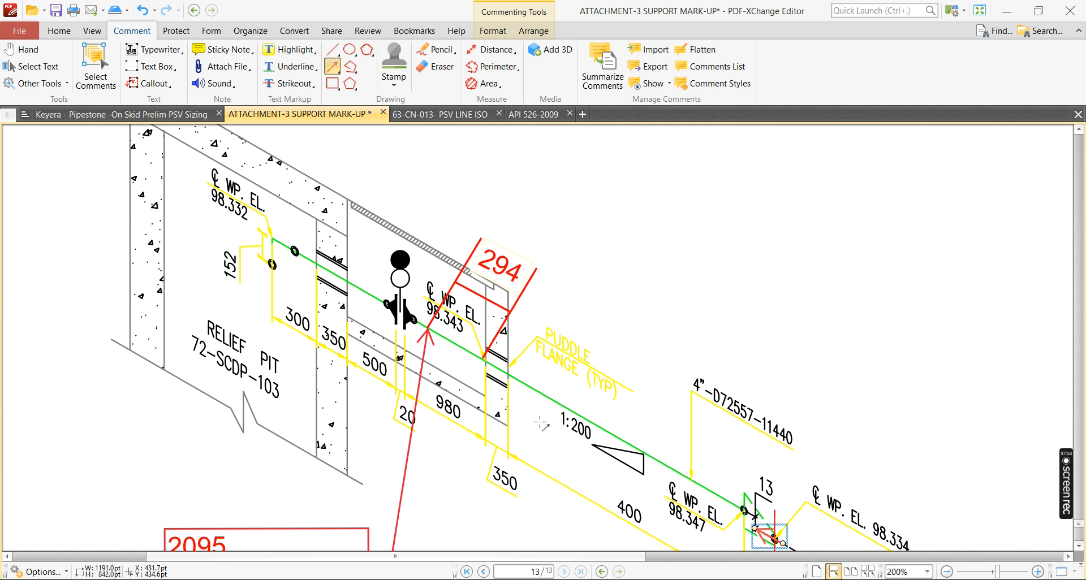
pyautogui.keyDown('ctrl'); pyautogui.scroll(-3, 642, 353); pyautogui.keyUp('ctrl')
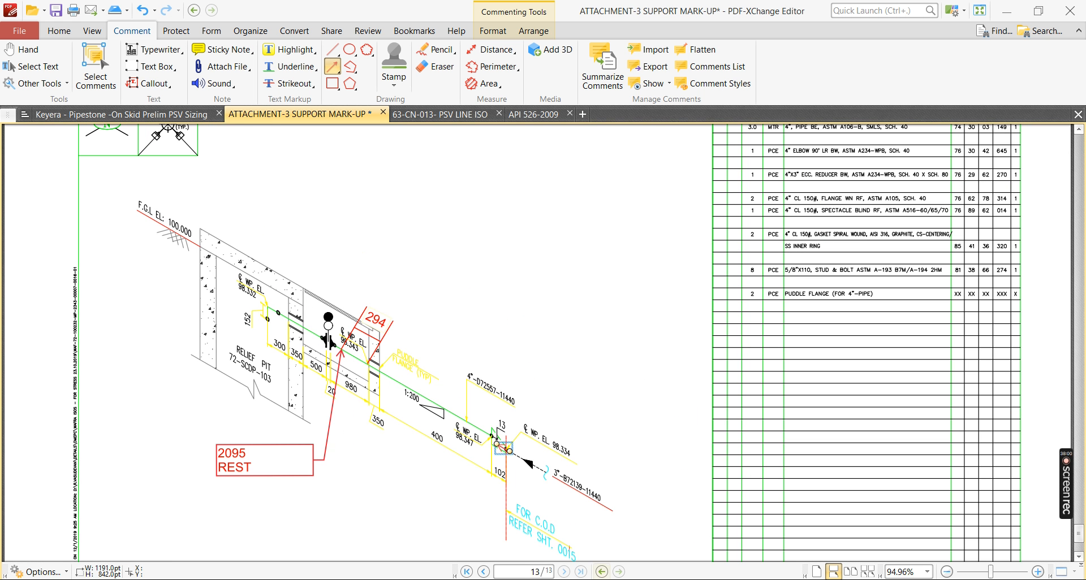
pyautogui.hotkey('alt', 'Tab')
pyautogui.scroll(-3, 637, 300)
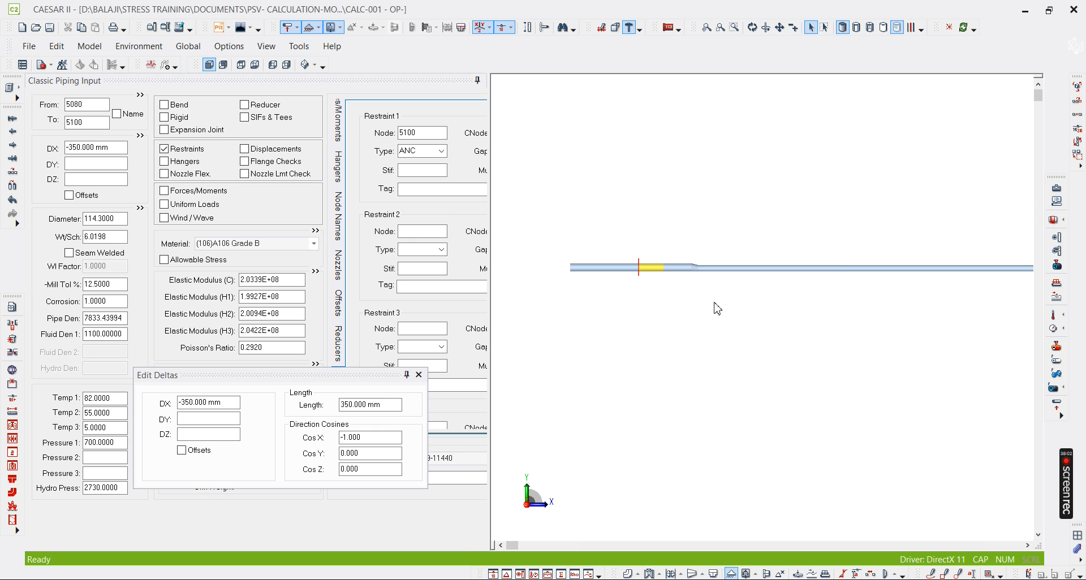
pyautogui.hotkey('alt', 'Tab')
pyautogui.keyDown('ctrl'); pyautogui.scroll(3, 395, 360); pyautogui.keyUp('ctrl')
pyautogui.keyDown('ctrl'); pyautogui.scroll(2, 394, 360); pyautogui.keyUp('ctrl')
pyautogui.keyDown('ctrl'); pyautogui.scroll(-4, 622, 481); pyautogui.keyUp('ctrl')
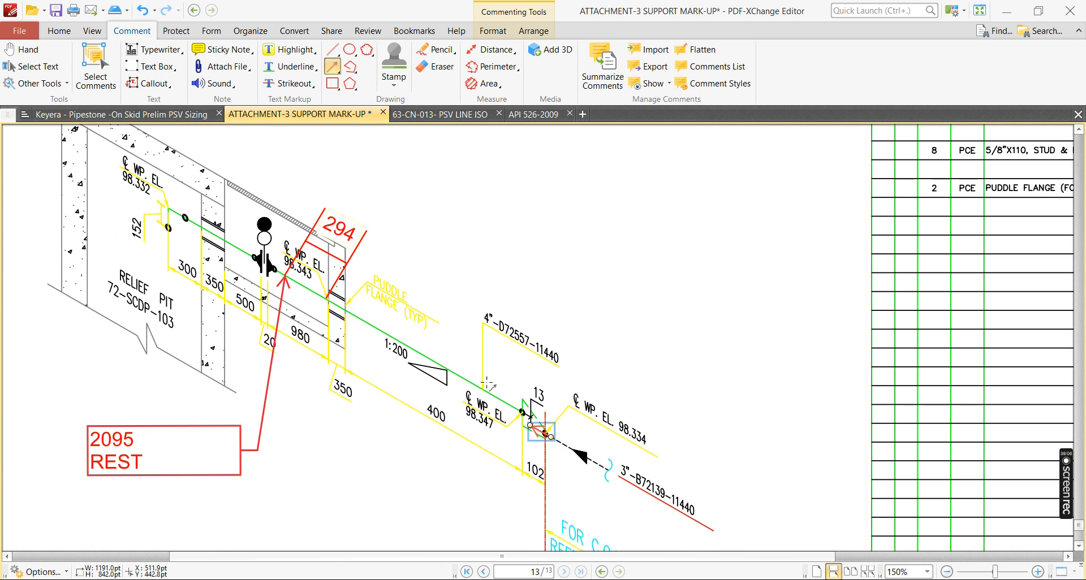
pyautogui.keyDown('ctrl'); pyautogui.scroll(3, 538, 469); pyautogui.keyUp('ctrl')
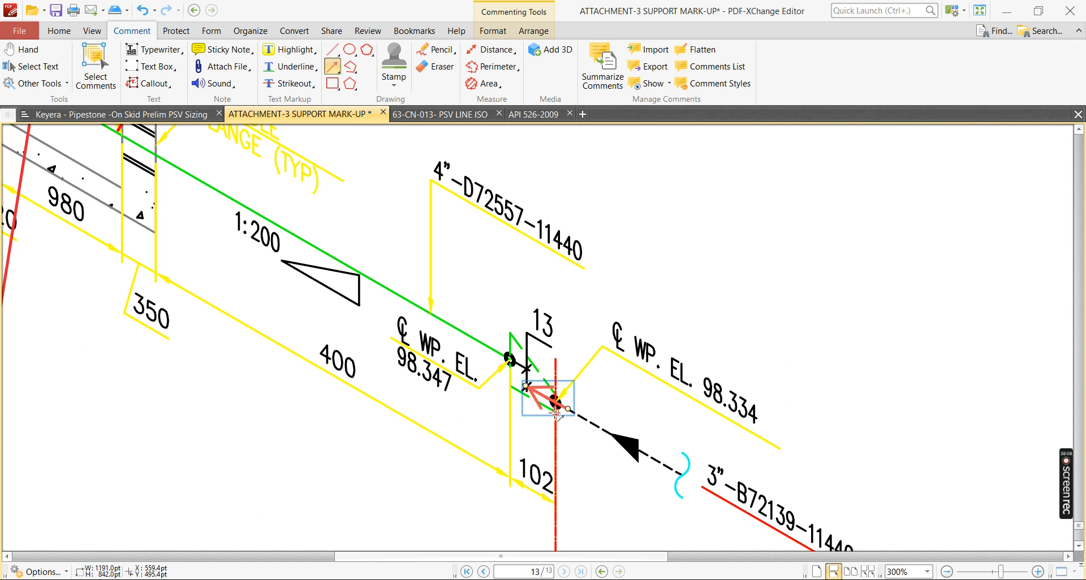
pyautogui.keyDown('ctrl'); pyautogui.scroll(-3, 556, 411); pyautogui.keyUp('ctrl')
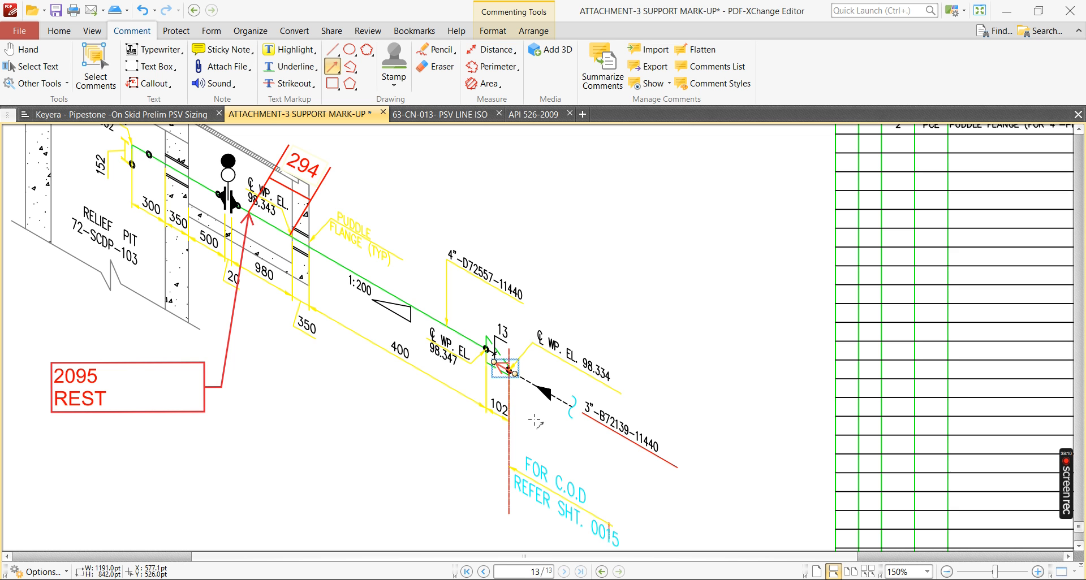
pyautogui.keyDown('ctrl'); pyautogui.scroll(-3, 532, 408); pyautogui.keyUp('ctrl')
# - Examine the 4"x3" eccentric reducer and its adjoining 3" line on page 12 of the PDF isometric
pyautogui.scroll(10, 439, 350)
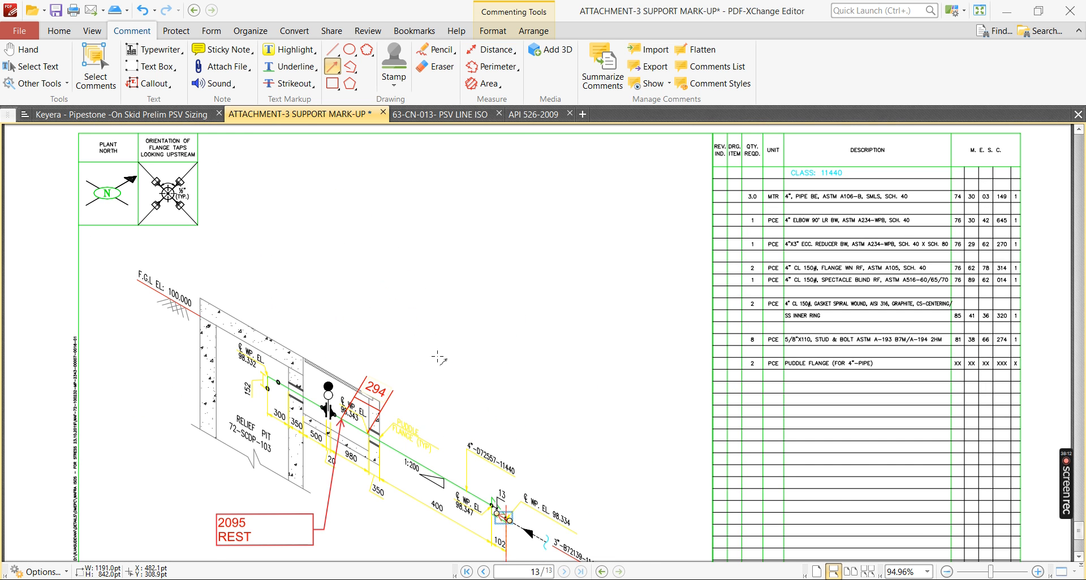
pyautogui.scroll(4, 439, 350)
pyautogui.scroll(3, 445, 244)
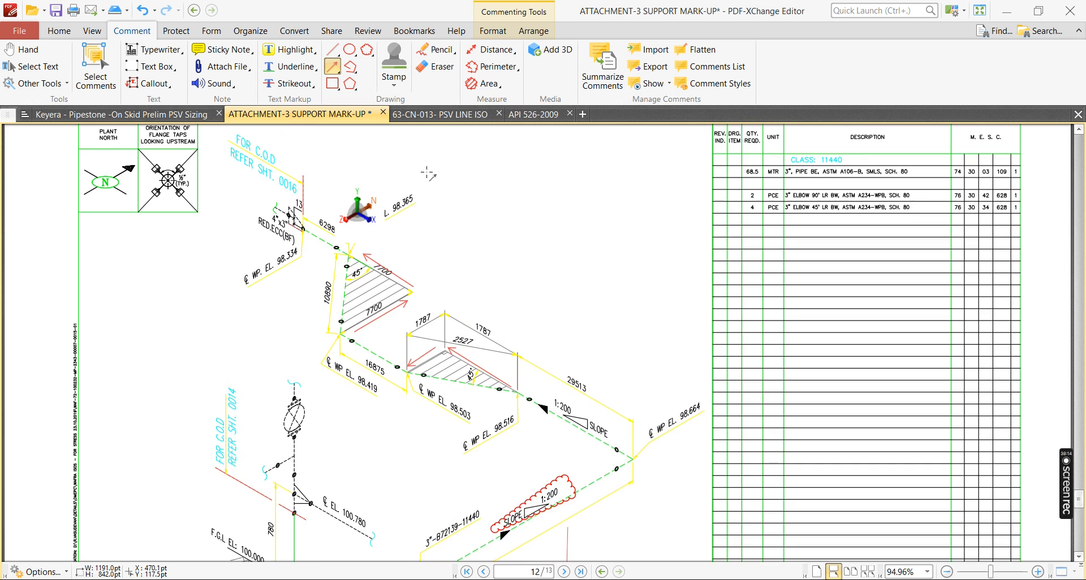
pyautogui.keyDown('ctrl'); pyautogui.scroll(6, 351, 265); pyautogui.keyUp('ctrl')
pyautogui.keyDown('ctrl'); pyautogui.scroll(-4, 351, 265); pyautogui.keyUp('ctrl')
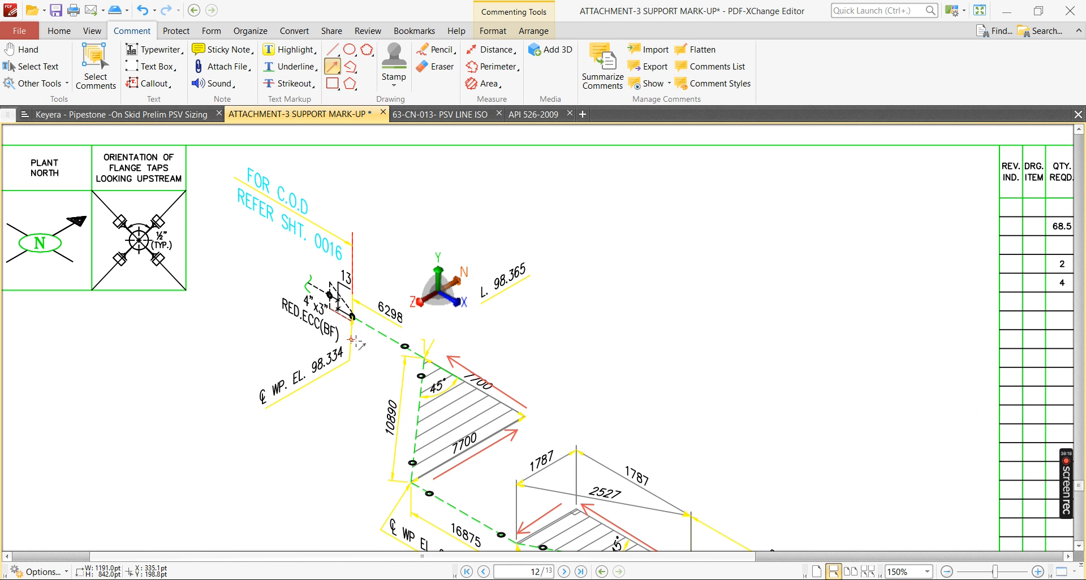
pyautogui.keyDown('ctrl'); pyautogui.scroll(-1, 352, 340); pyautogui.keyUp('ctrl')
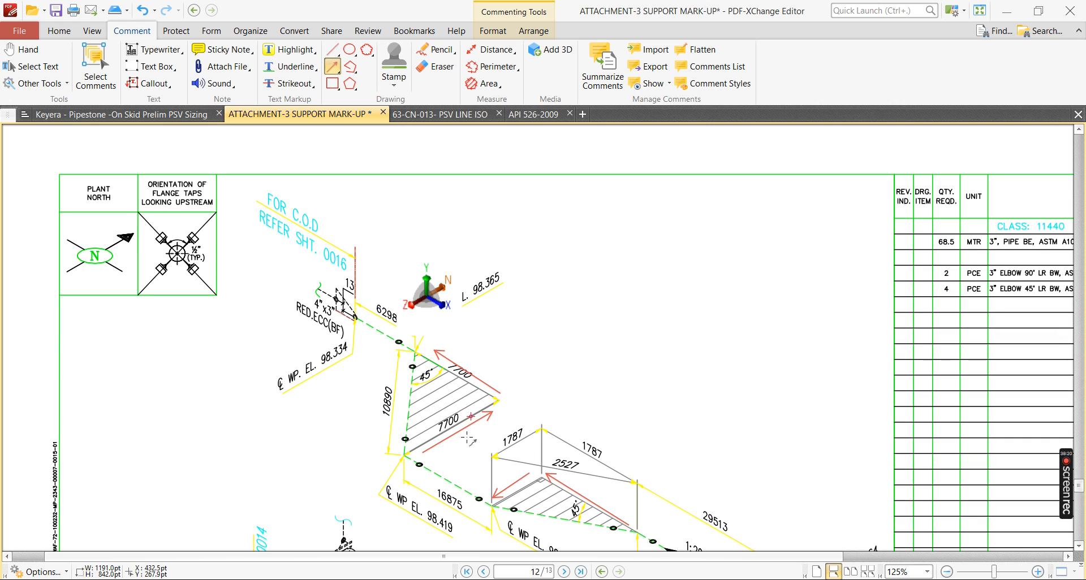
# - Switch to CAESAR II and inspect the reducer element and adjoining pipes in the front view
pyautogui.hotkey('alt', 'Tab')
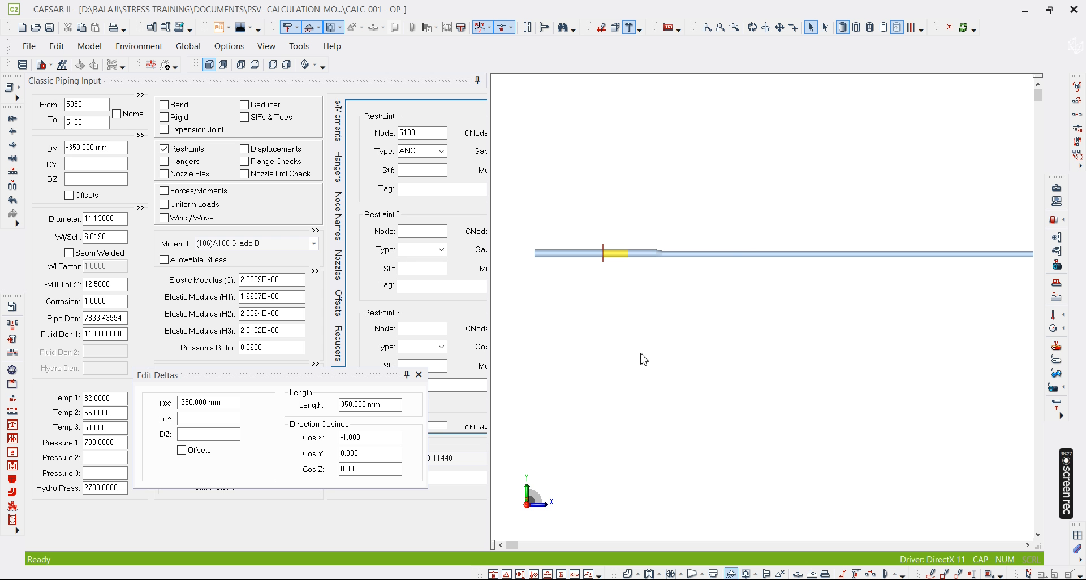
pyautogui.scroll(5, 678, 261)
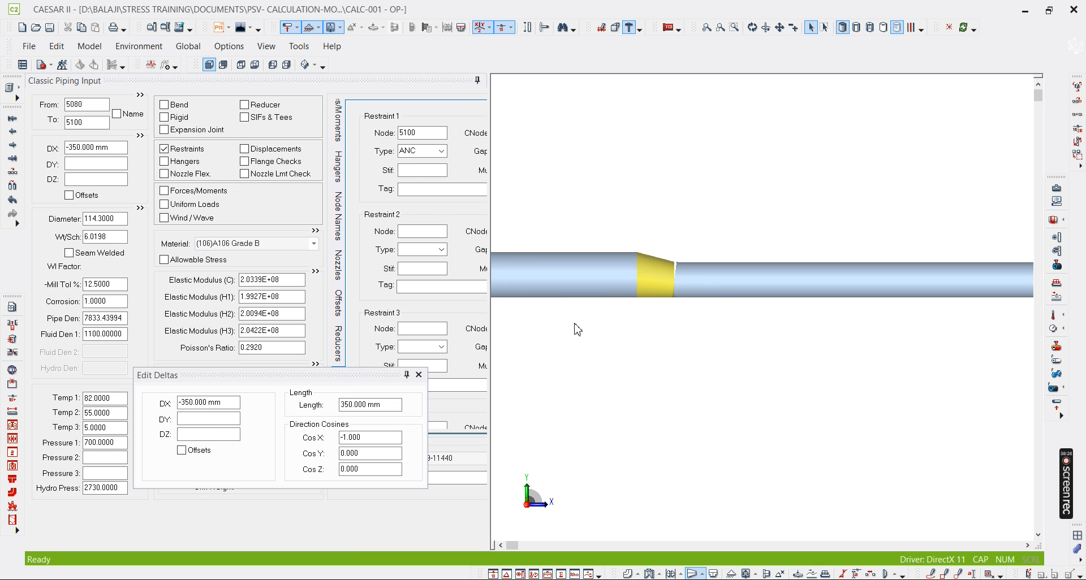
pyautogui.scroll(-8, 644, 347)
pyautogui.scroll(-2, 638, 339)
pyautogui.moveTo(707, 374); pyautogui.dragTo(628, 333, button='middle')
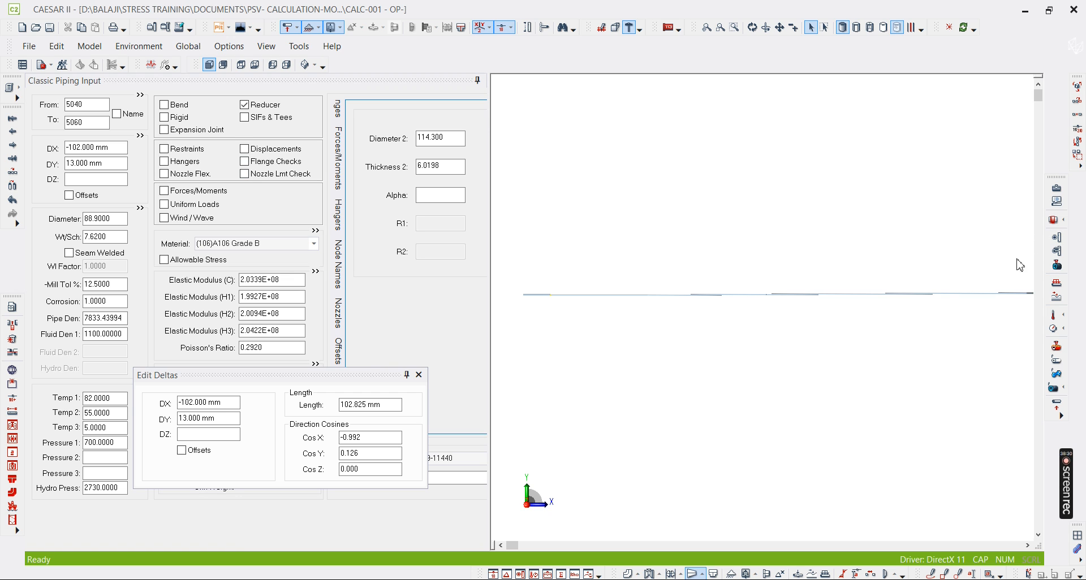
# - Set the 3D model to the isometric view and inspect reducer element 5040-5060 near the anchored end of the line
pyautogui.click(310, 67)
pyautogui.scroll(5, 941, 303)
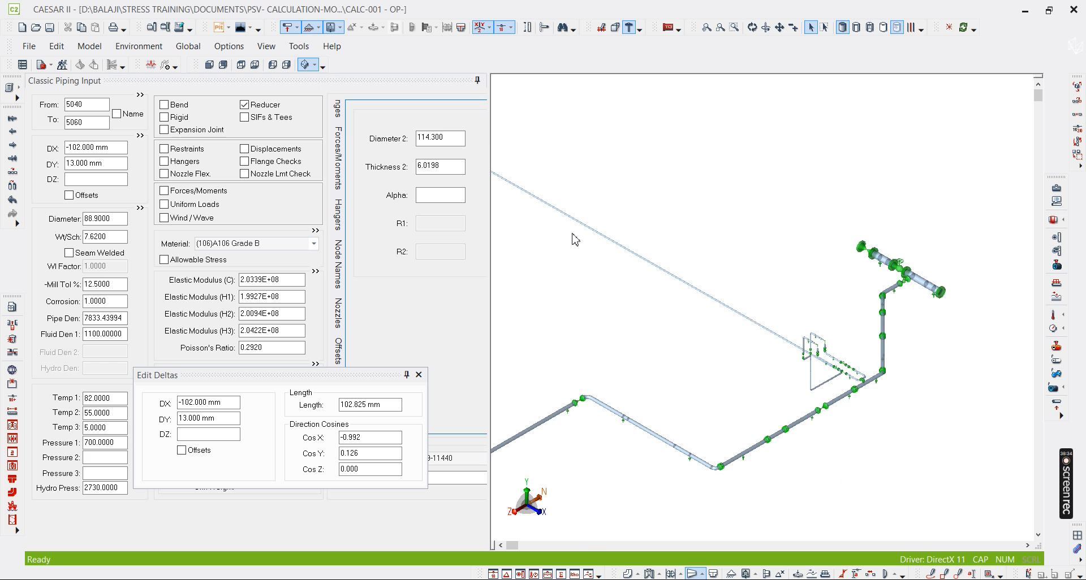
pyautogui.scroll(2, 866, 402)
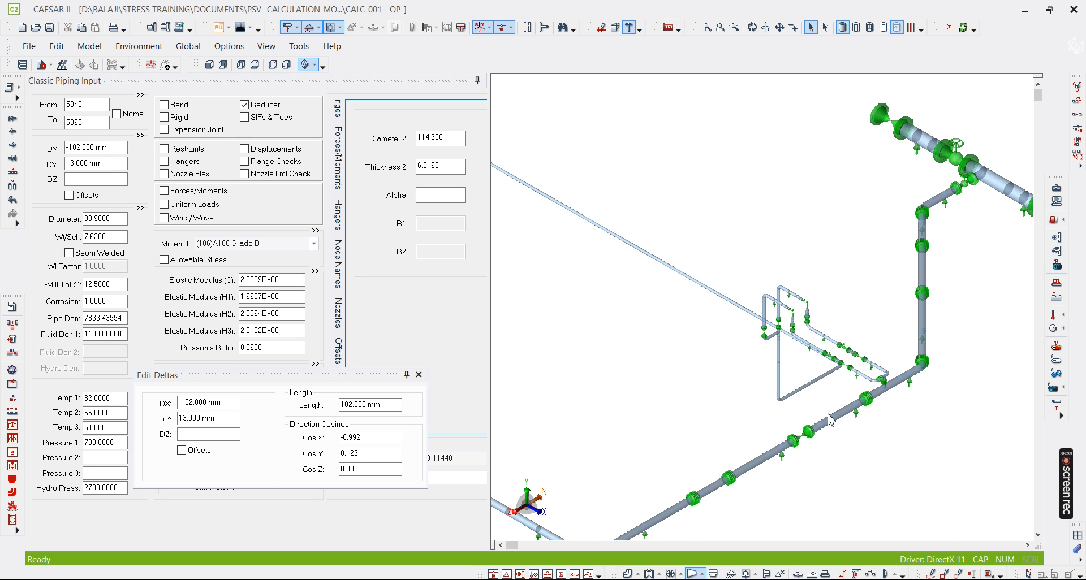
pyautogui.scroll(5, 830, 420)
pyautogui.scroll(4, 772, 283)
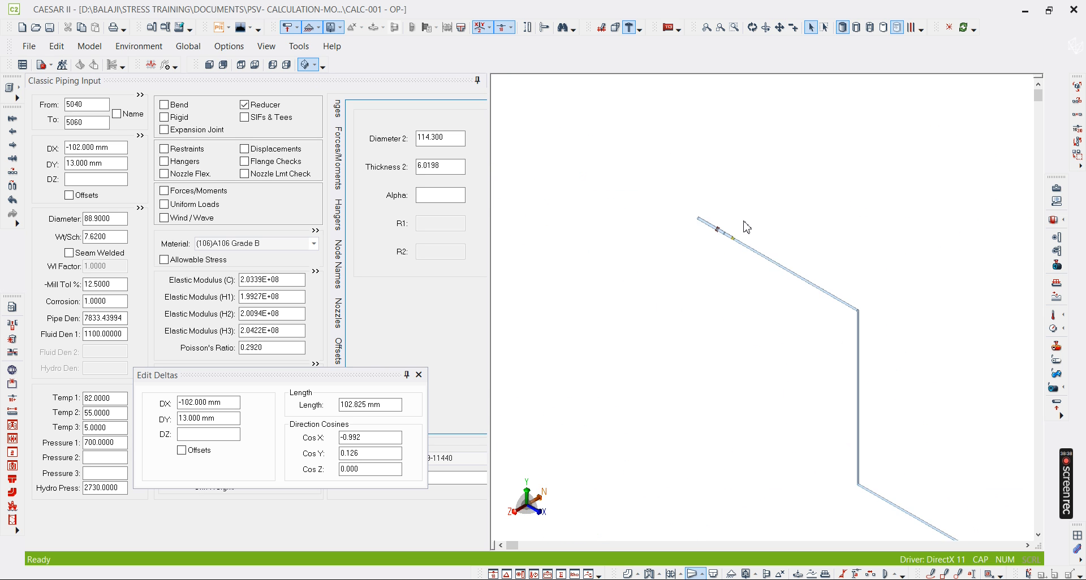
pyautogui.scroll(4, 747, 232)
pyautogui.moveTo(703, 278)
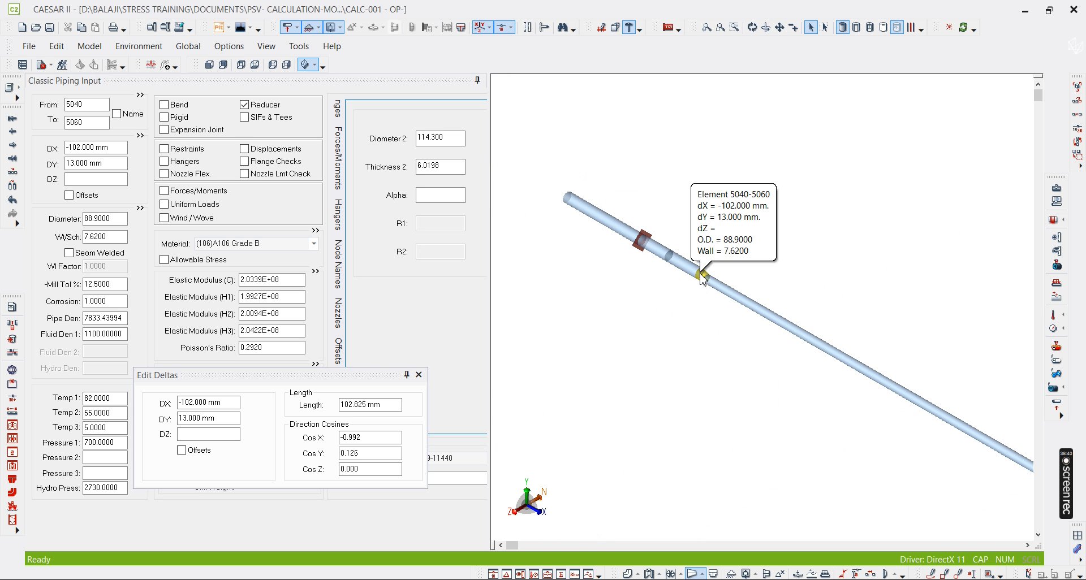
# - Inspect the input data of element 5020-5040 and the vertical pipe element 4790-4810
pyautogui.scroll(3, 702, 277)
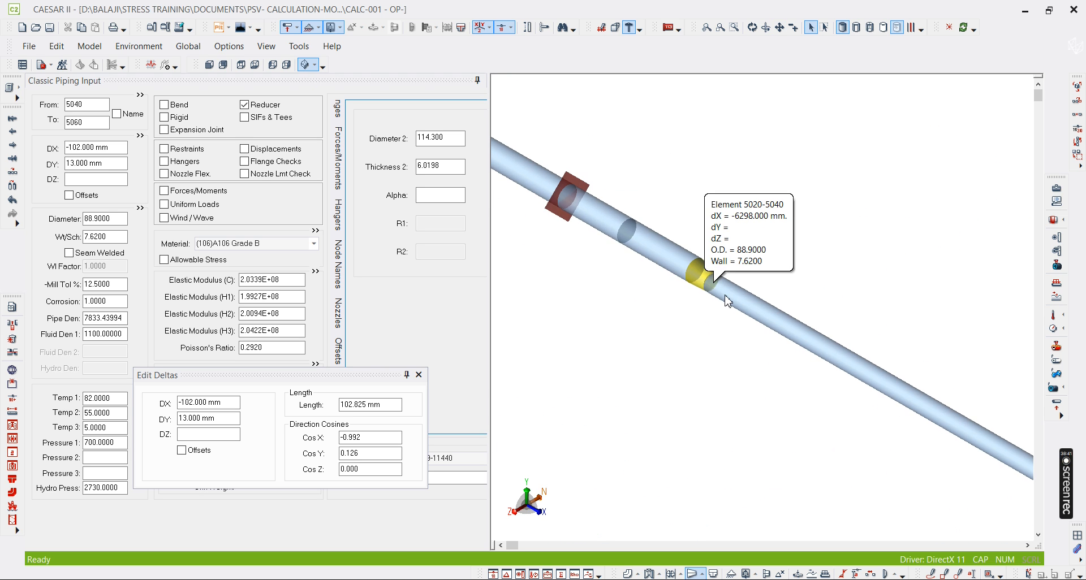
pyautogui.click(92, 122)
pyautogui.moveTo(688, 325); pyautogui.dragTo(576, 203, button='middle')
pyautogui.scroll(-8, 583, 226)
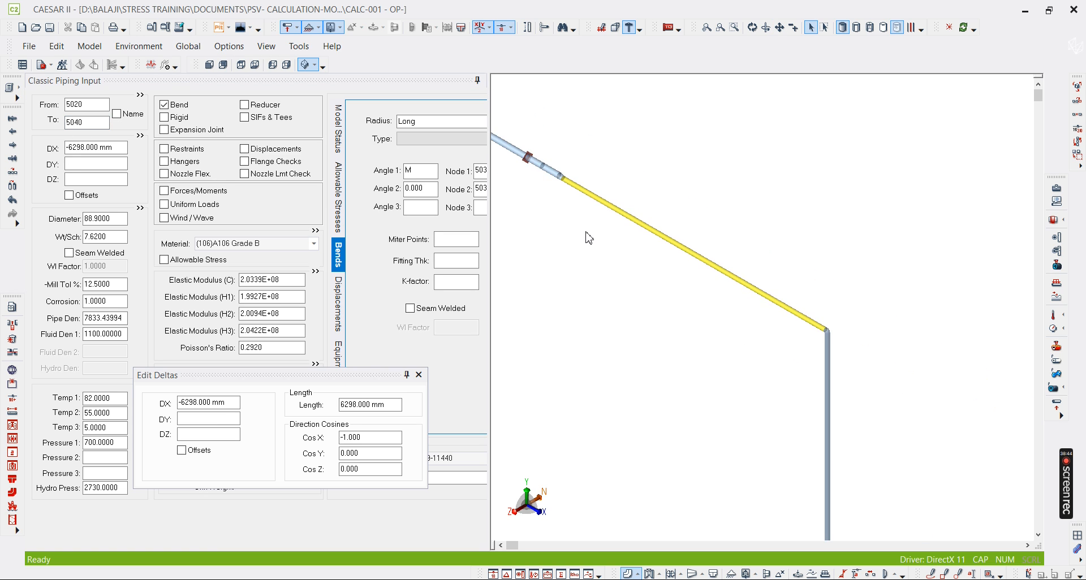
pyautogui.scroll(6, 712, 352)
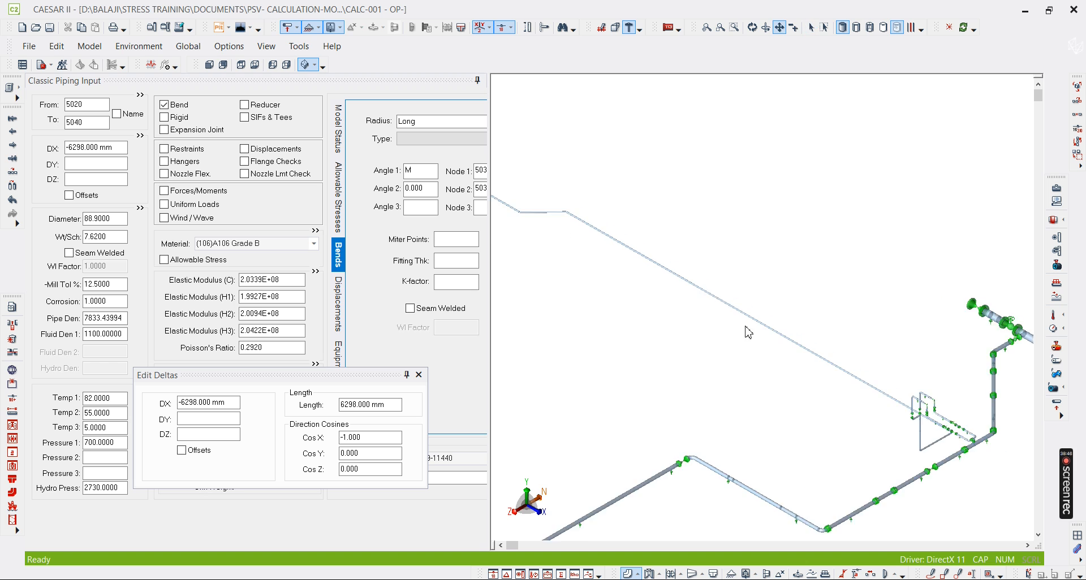
pyautogui.scroll(4, 682, 315)
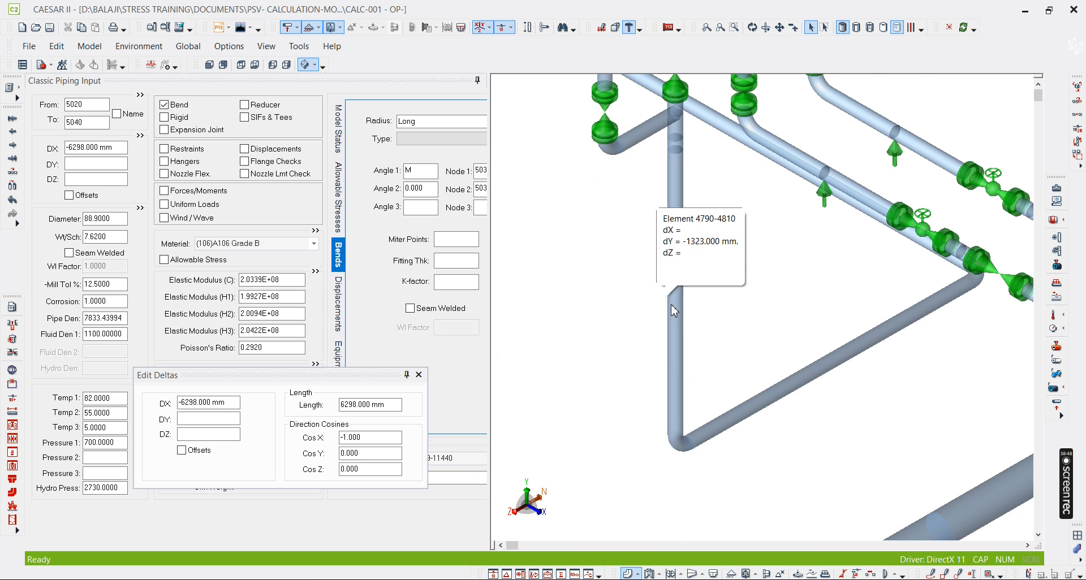
pyautogui.click(90, 123)
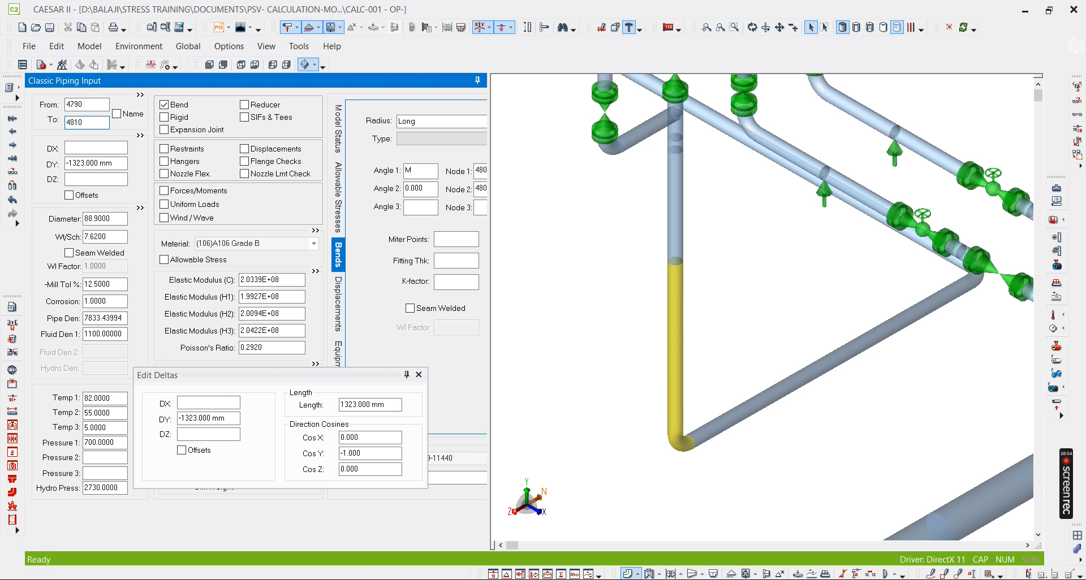
pyautogui.moveTo(747, 579)
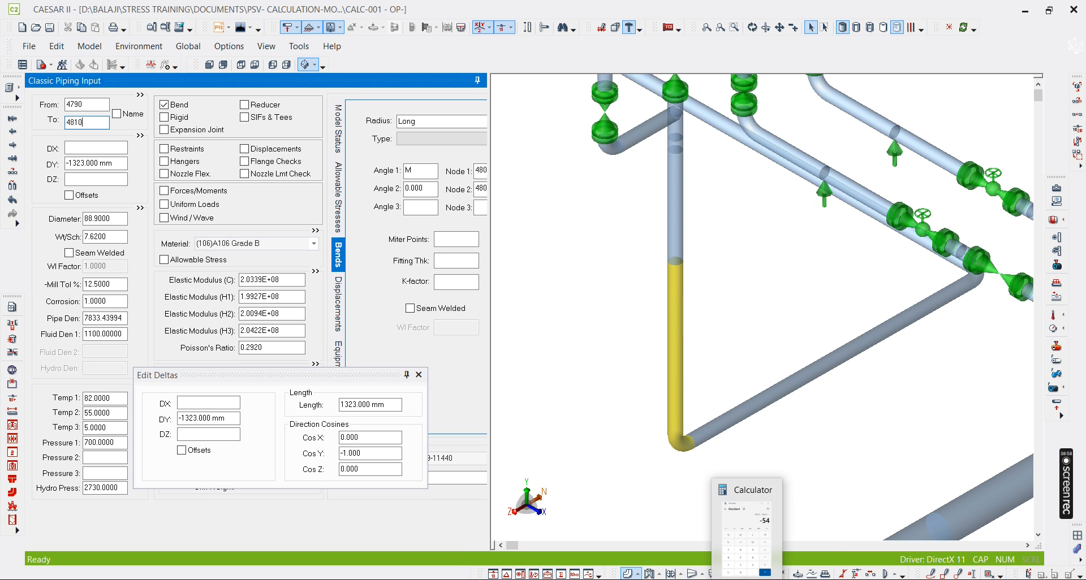
pyautogui.click(746, 579)
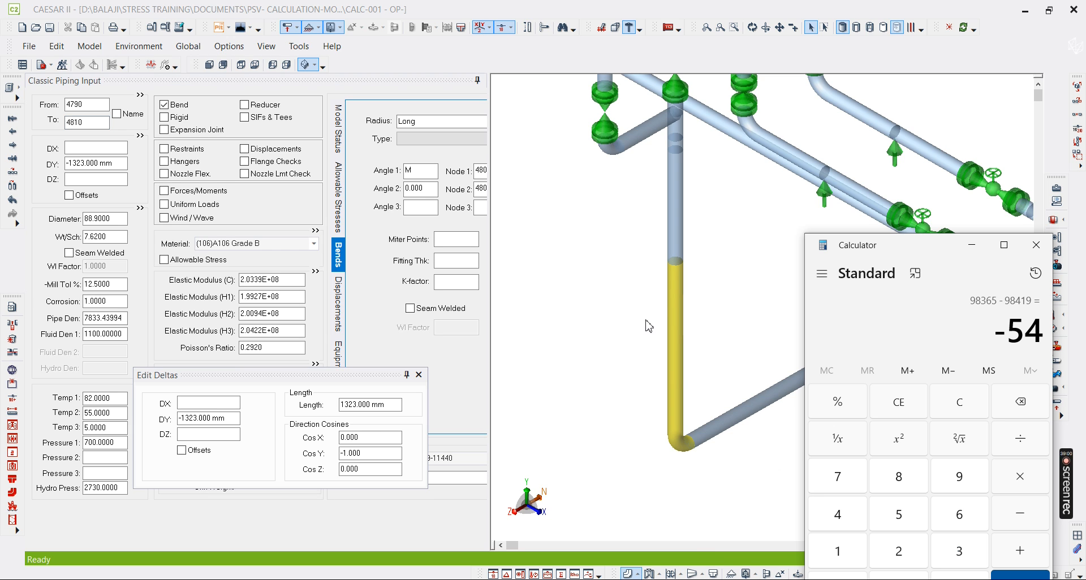
pyautogui.press('Escape')
# - Save the piping model
pyautogui.click(53, 31)
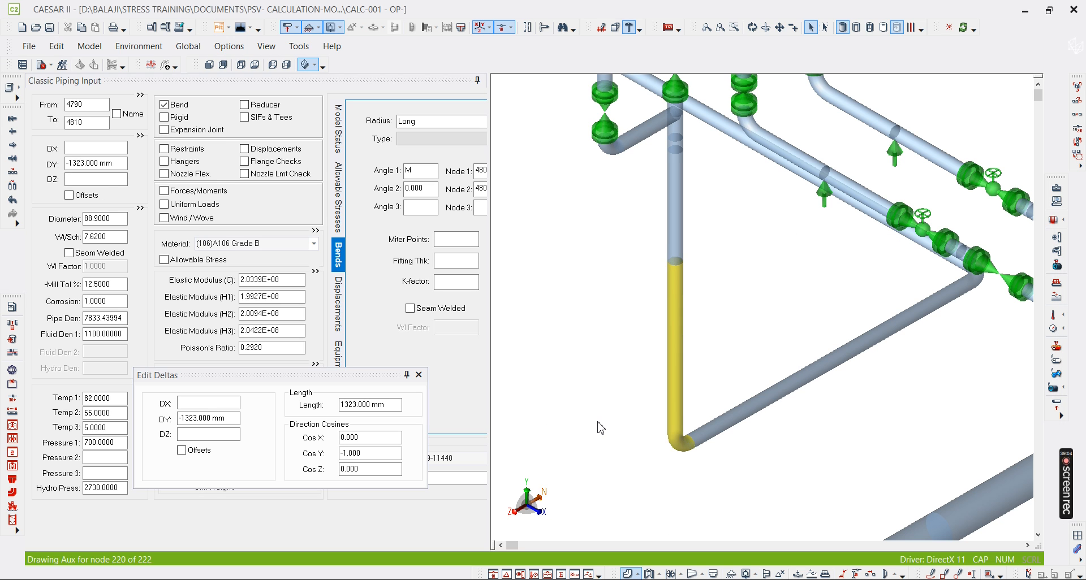
pyautogui.scroll(2, 929, 267)
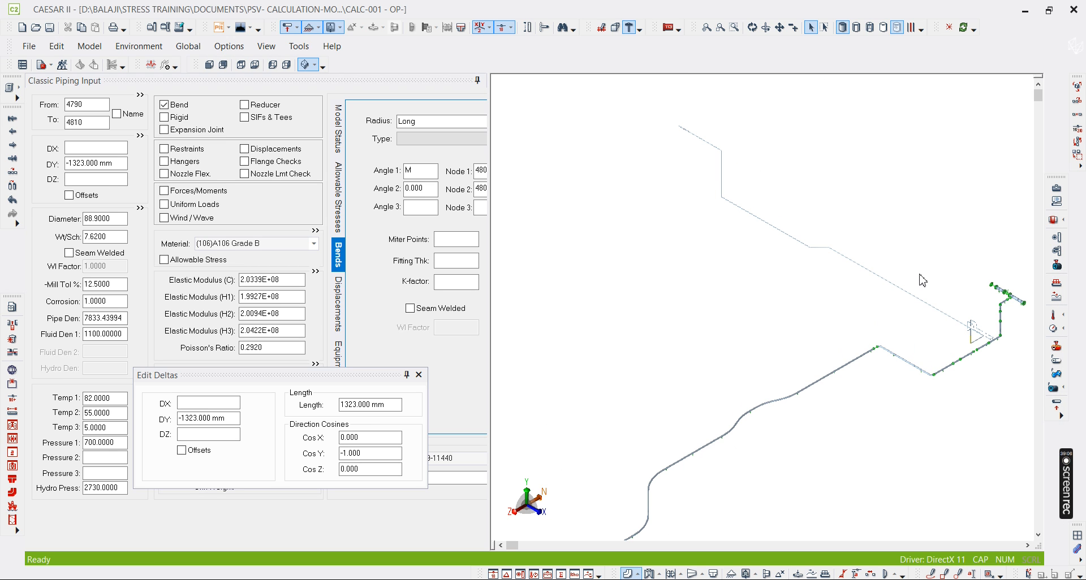
# - Switch to PDF-XChange Editor and review the line isometrics on sheets 12 and 13 of the support mark-up
pyautogui.hotkey('alt', 'Tab')
pyautogui.scroll(5, 376, 396)
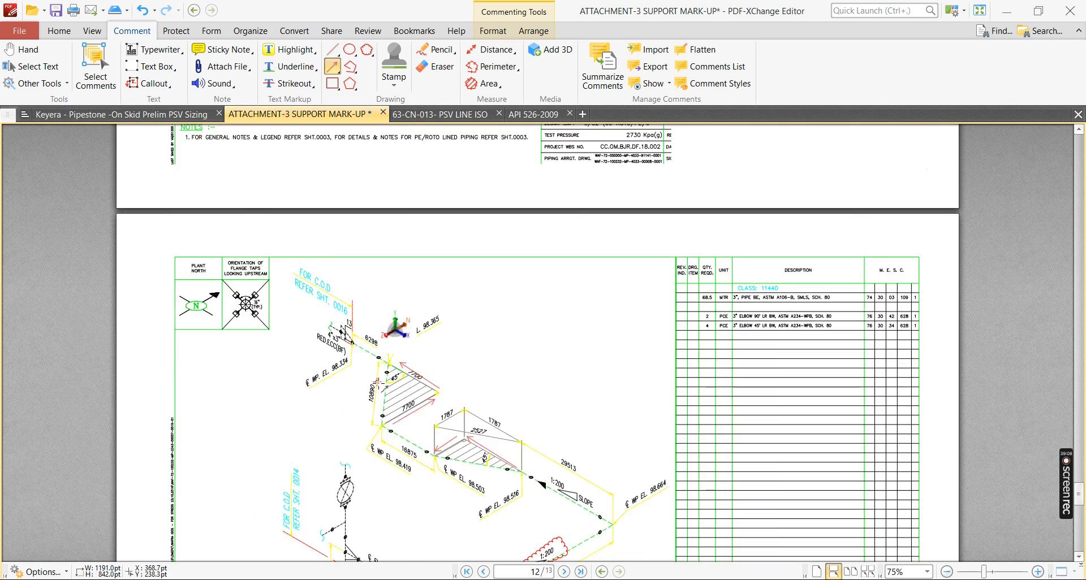
pyautogui.scroll(-5, 373, 379)
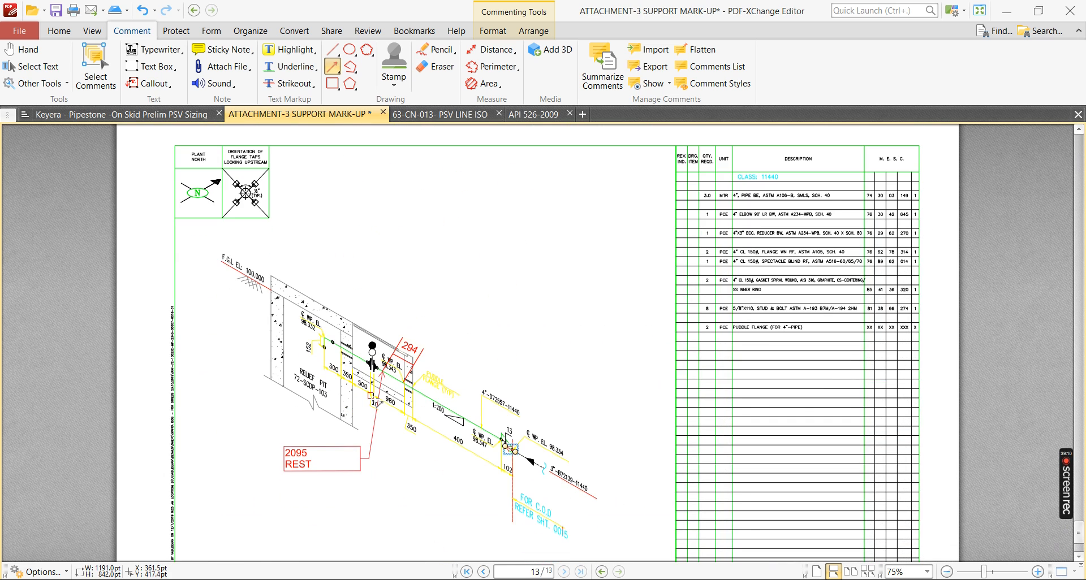
pyautogui.keyDown('ctrl'); pyautogui.scroll(-2, 321, 338); pyautogui.keyUp('ctrl')
pyautogui.scroll(-1, 321, 338)
pyautogui.scroll(3, 321, 337)
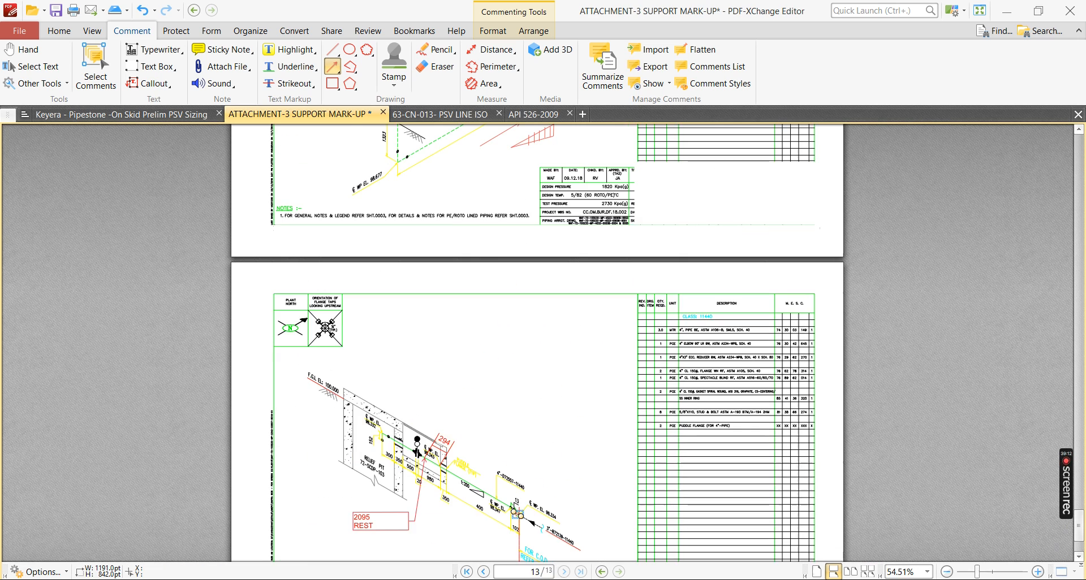
# - Return to CAESAR II and check insulation density, pipe density and corrosion allowance using the colour-coded model displays
pyautogui.hotkey('alt', 'Tab')
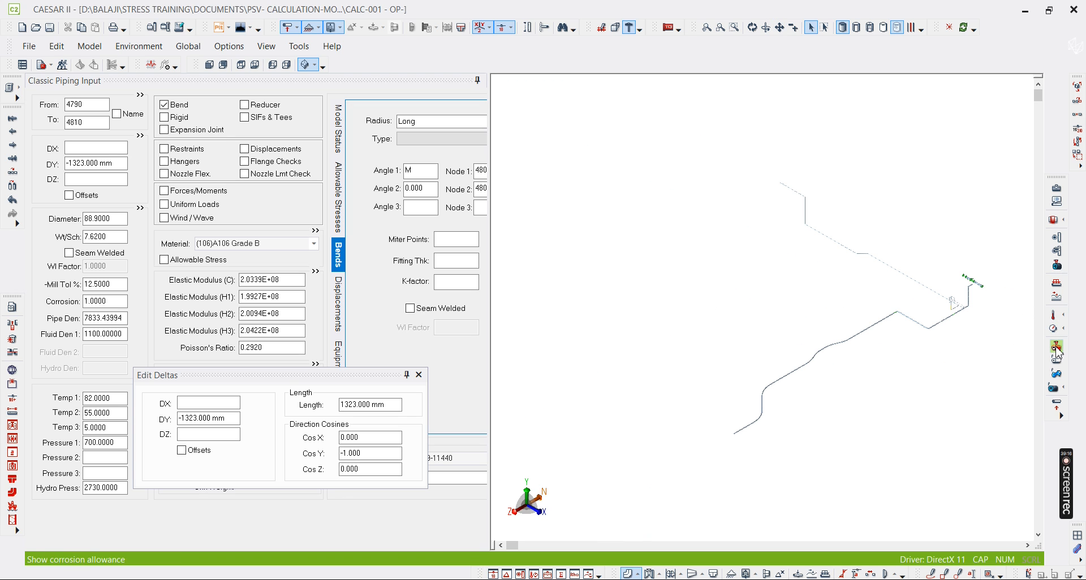
pyautogui.click(1054, 390)
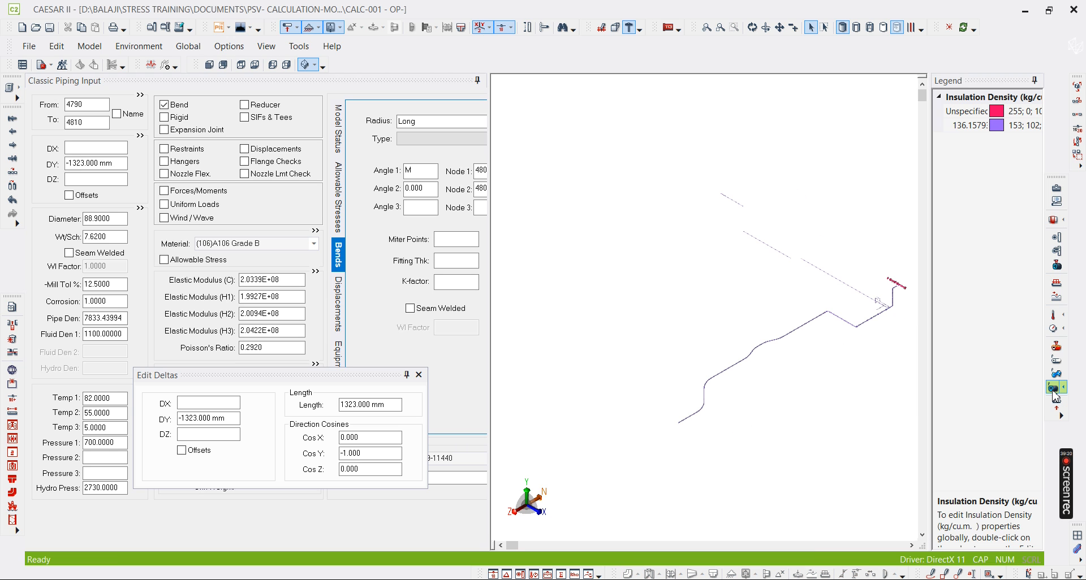
pyautogui.click(1055, 375)
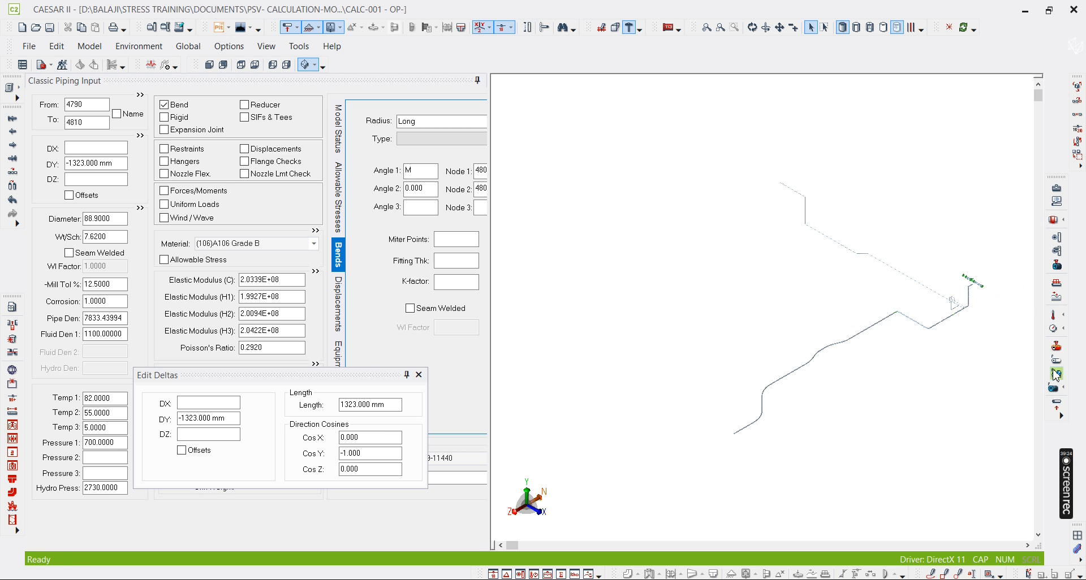
pyautogui.click(1055, 362)
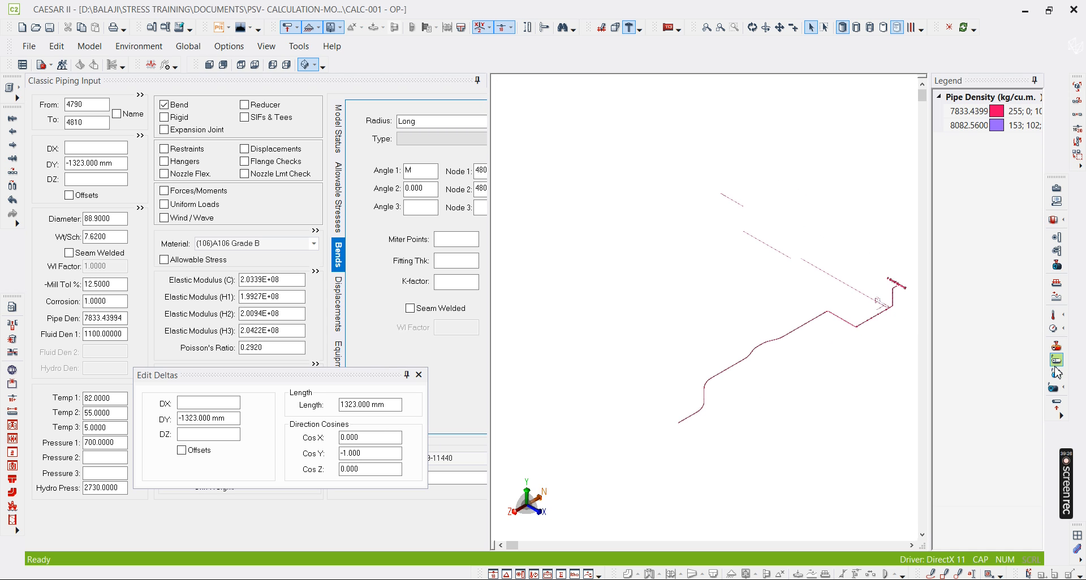
pyautogui.click(1056, 362)
pyautogui.click(1055, 349)
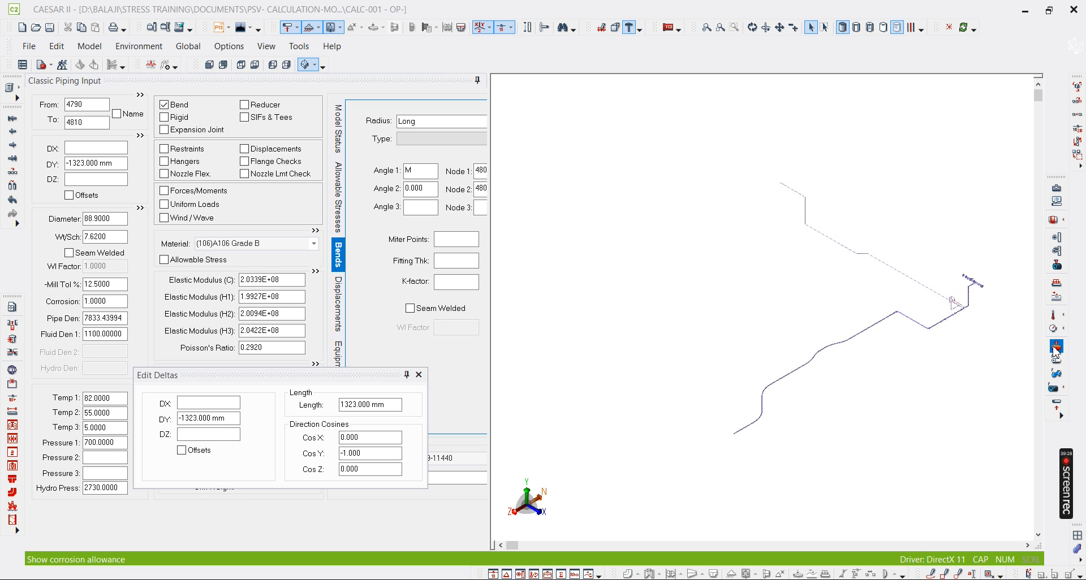
pyautogui.click(1055, 349)
# - Check the Pressure 1 and hydro pressure assignments around the branch lines using the colour-coded displays
pyautogui.click(1055, 329)
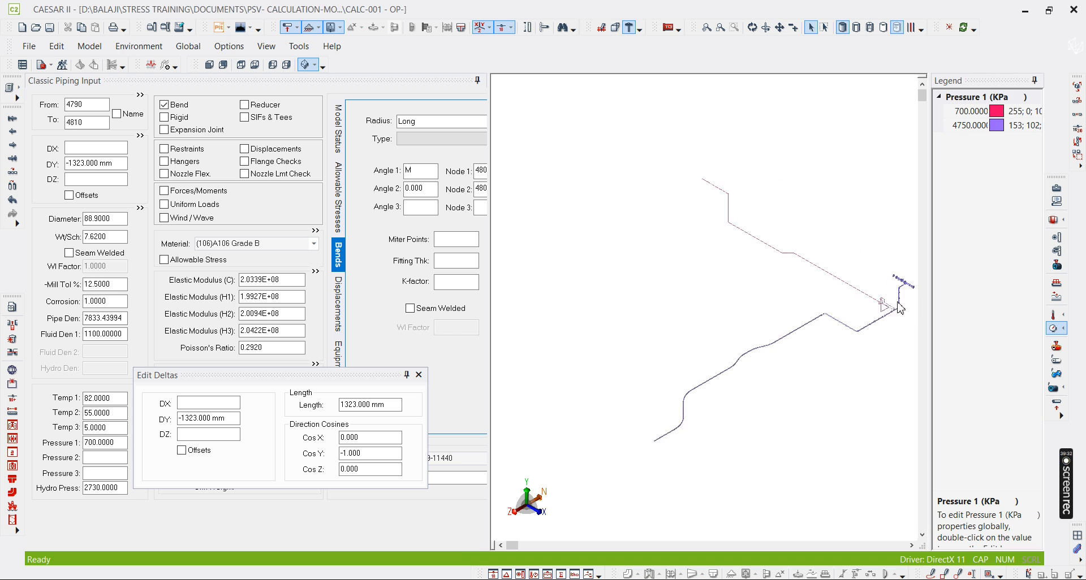
pyautogui.scroll(6, 826, 328)
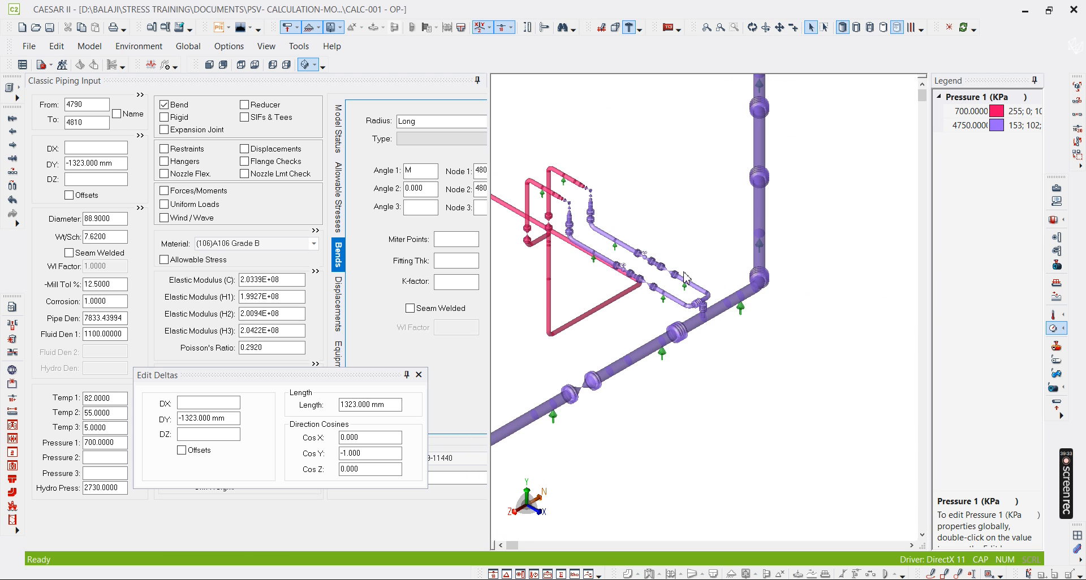
pyautogui.scroll(-2, 673, 416)
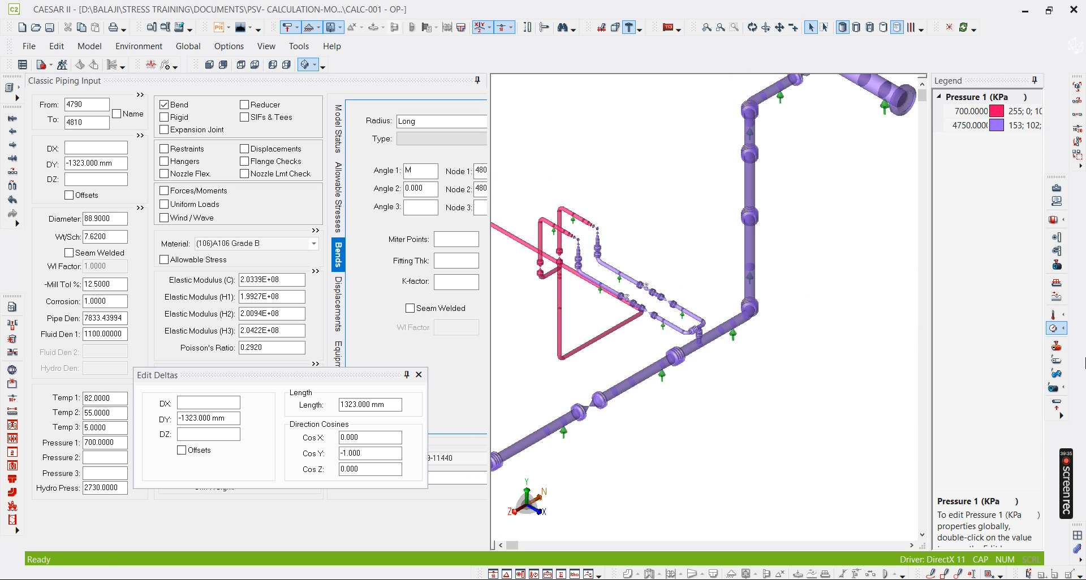
pyautogui.click(1054, 329)
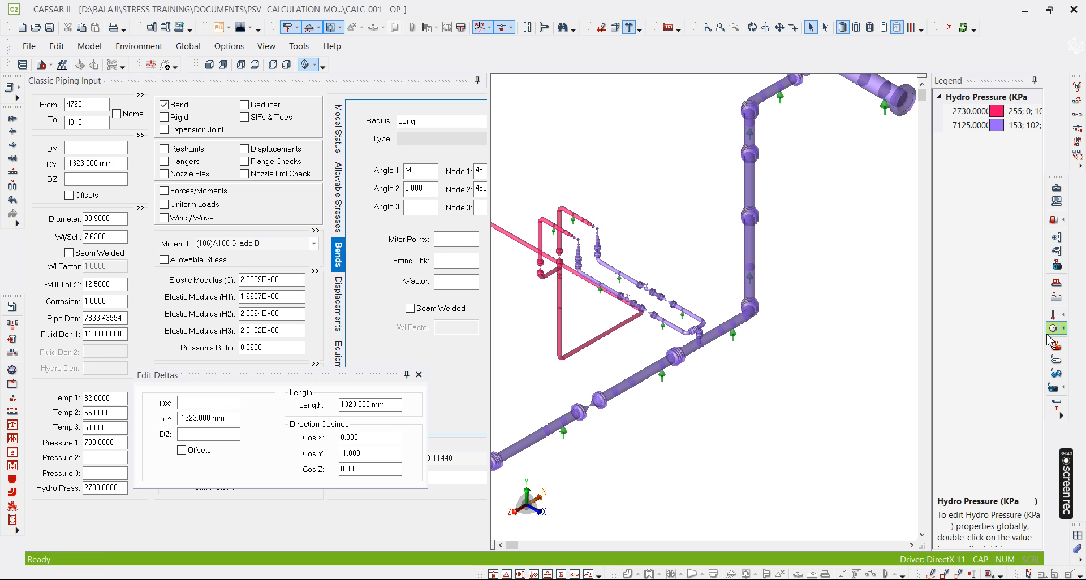
pyautogui.click(1053, 332)
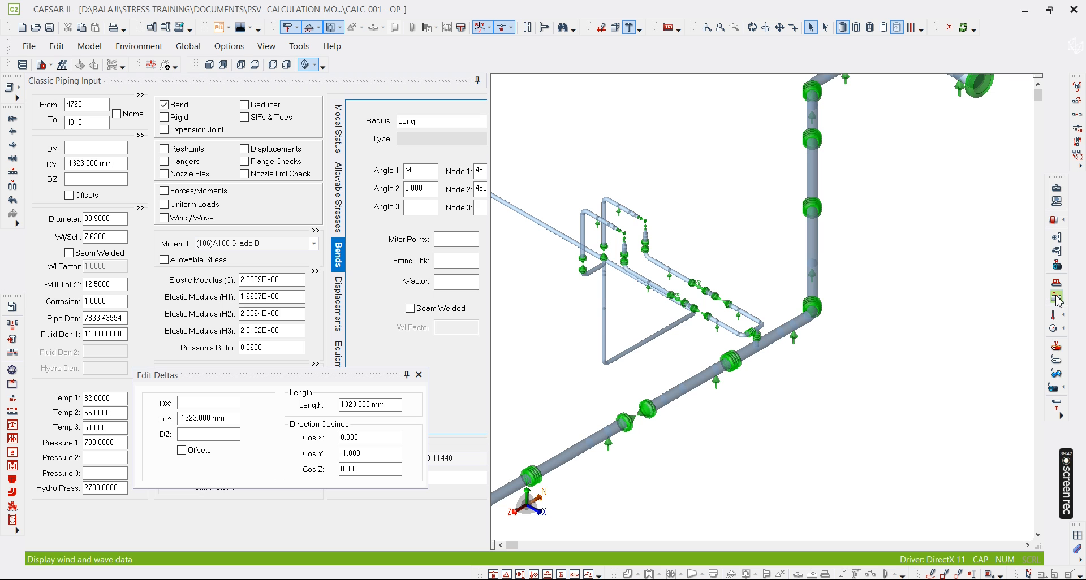
# - Review the wind/wave loads and uniform loads applied to the model, closing each display after checking it
pyautogui.click(1056, 297)
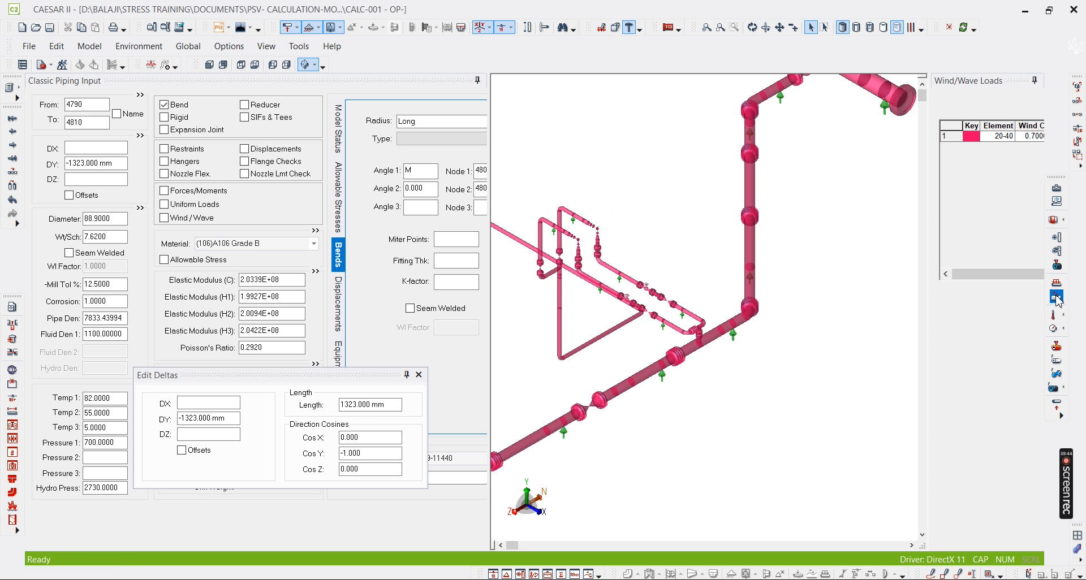
pyautogui.click(1057, 297)
pyautogui.click(1056, 284)
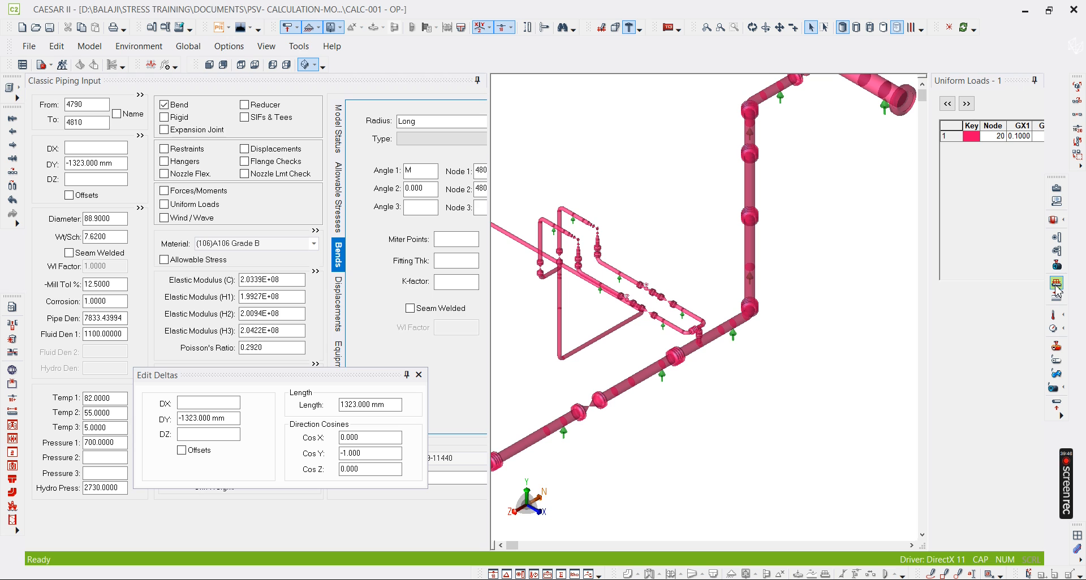
pyautogui.click(1056, 283)
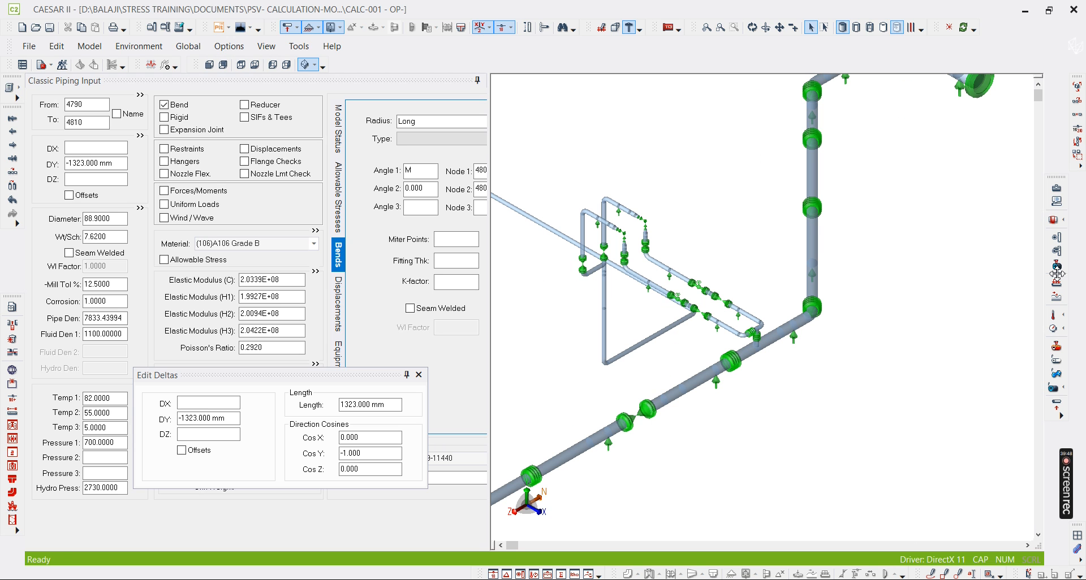
# - Check the mill tolerance and wall thickness of the header and branch piping using the colour-coded displays
pyautogui.click(1058, 268)
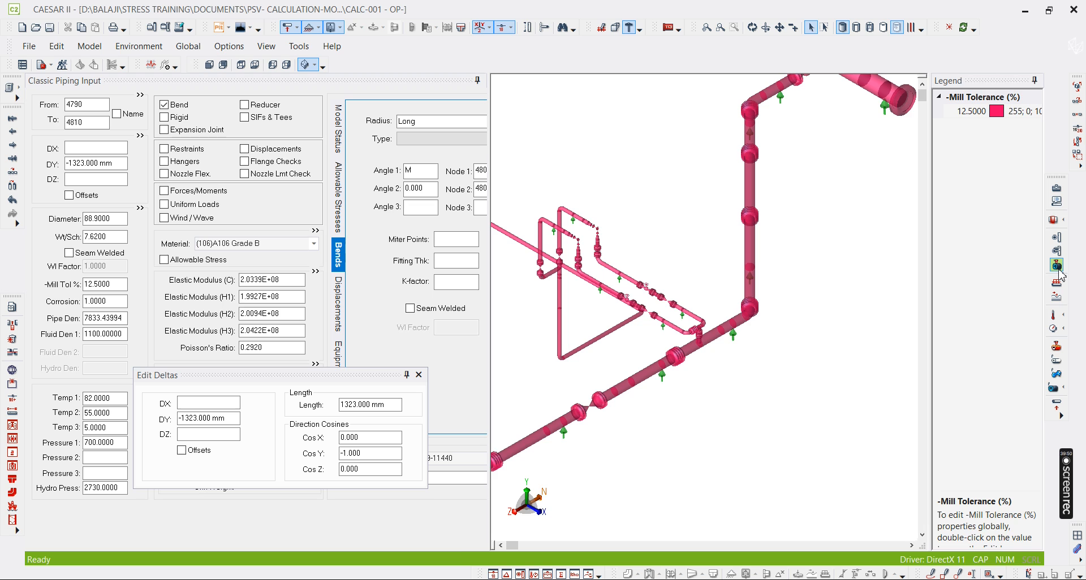
pyautogui.click(1058, 267)
pyautogui.click(1057, 252)
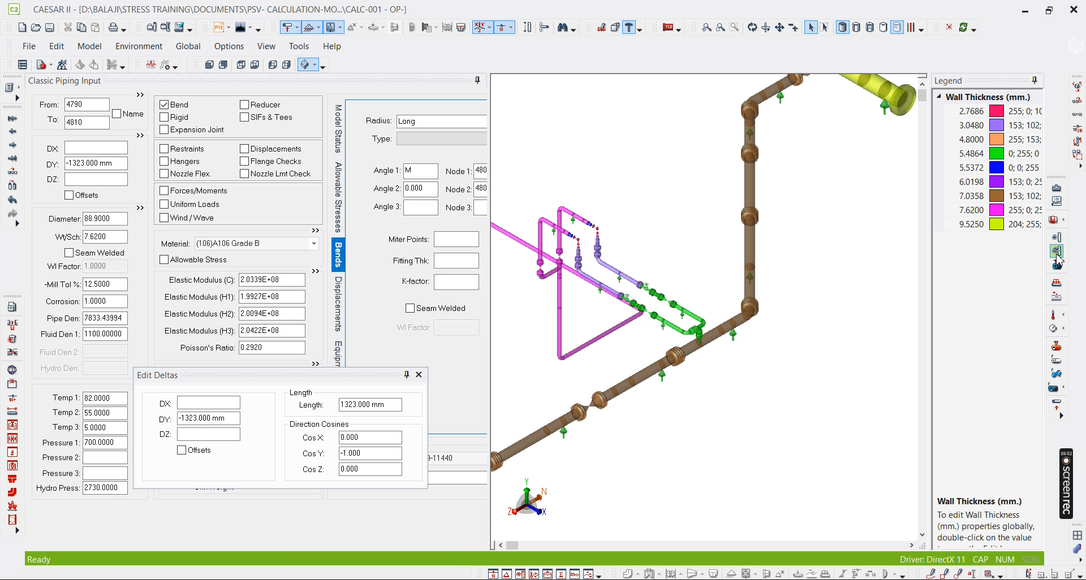
pyautogui.scroll(-5, 744, 342)
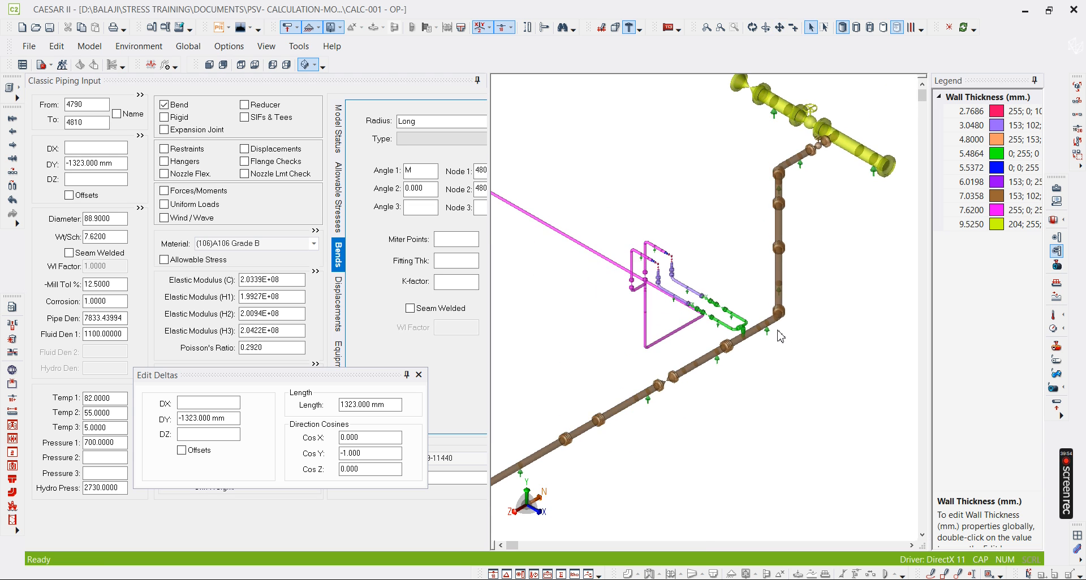
pyautogui.scroll(-1, 768, 399)
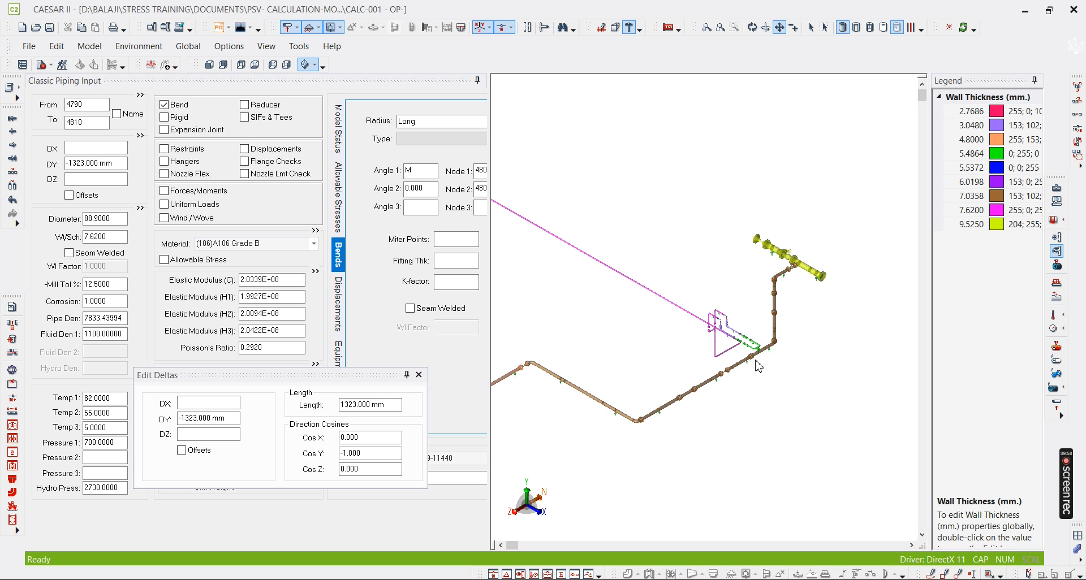
pyautogui.scroll(-3, 780, 355)
pyautogui.scroll(4, 779, 355)
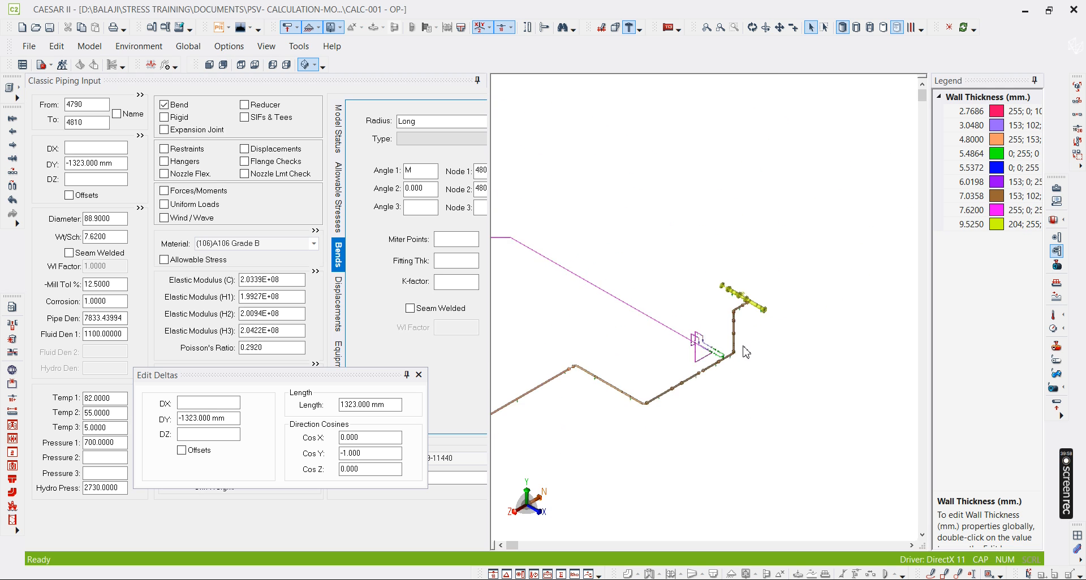
pyautogui.click(1056, 251)
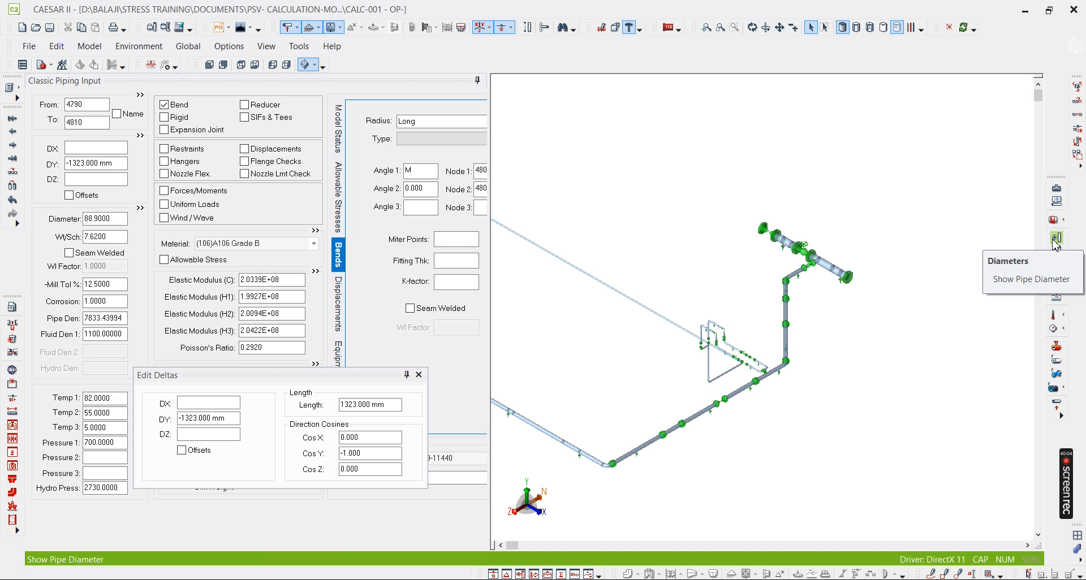
# - Check the pipe diameters and insulation thickness at the relief valve branches using the colour-coded displays
pyautogui.click(1054, 240)
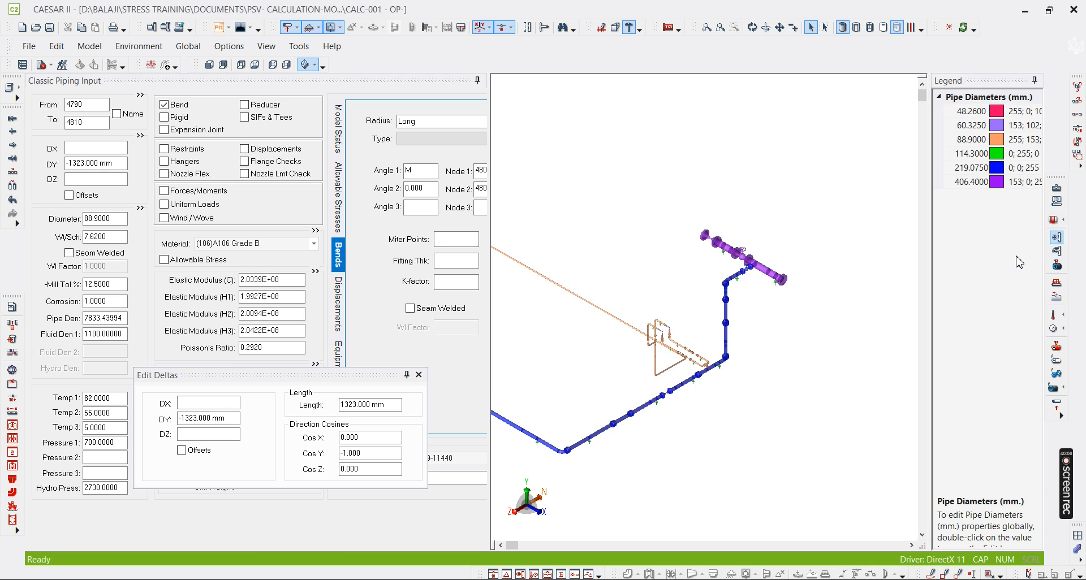
pyautogui.scroll(5, 662, 354)
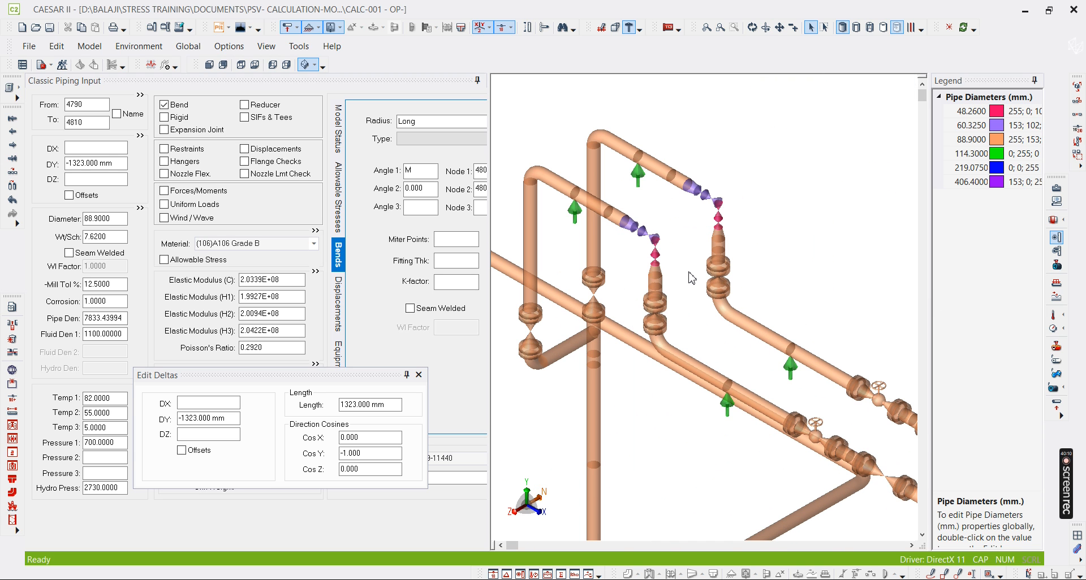
pyautogui.click(1055, 222)
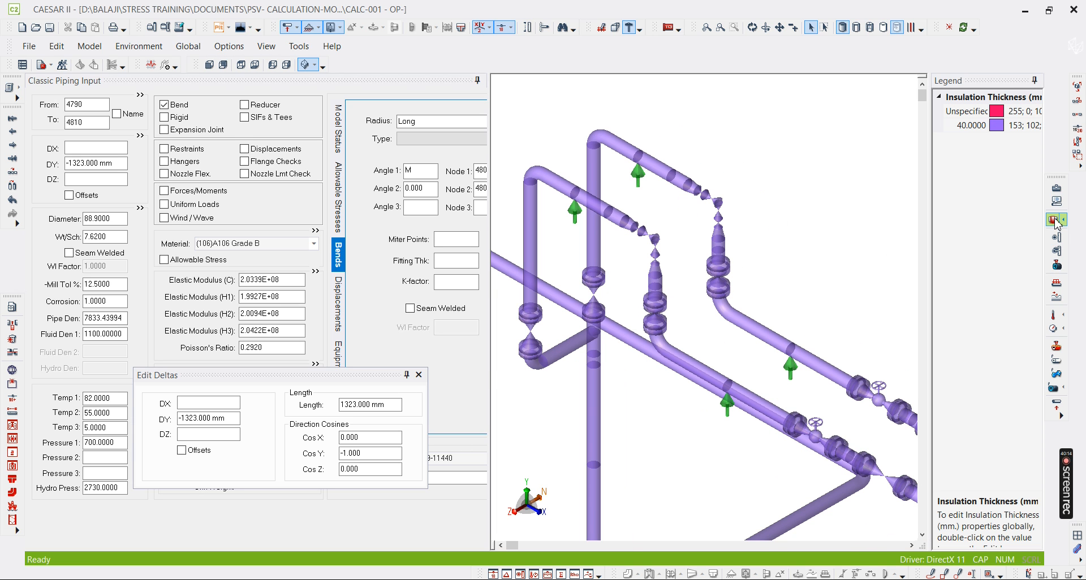
pyautogui.click(1056, 221)
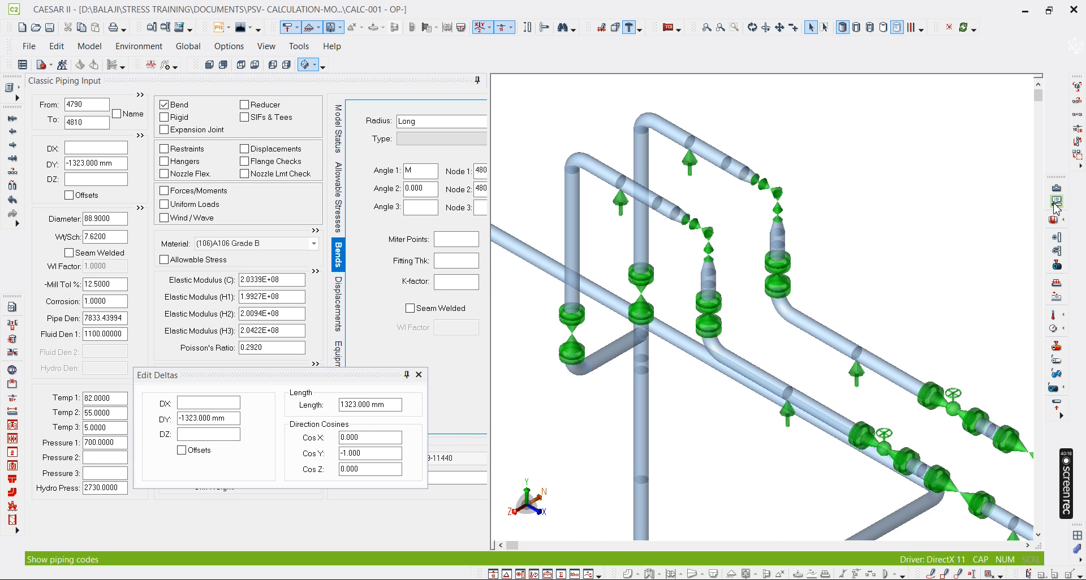
# - Check the piping code assigned to each line and the code change along the header using the colour-coded display
pyautogui.click(1056, 202)
pyautogui.scroll(-5, 620, 308)
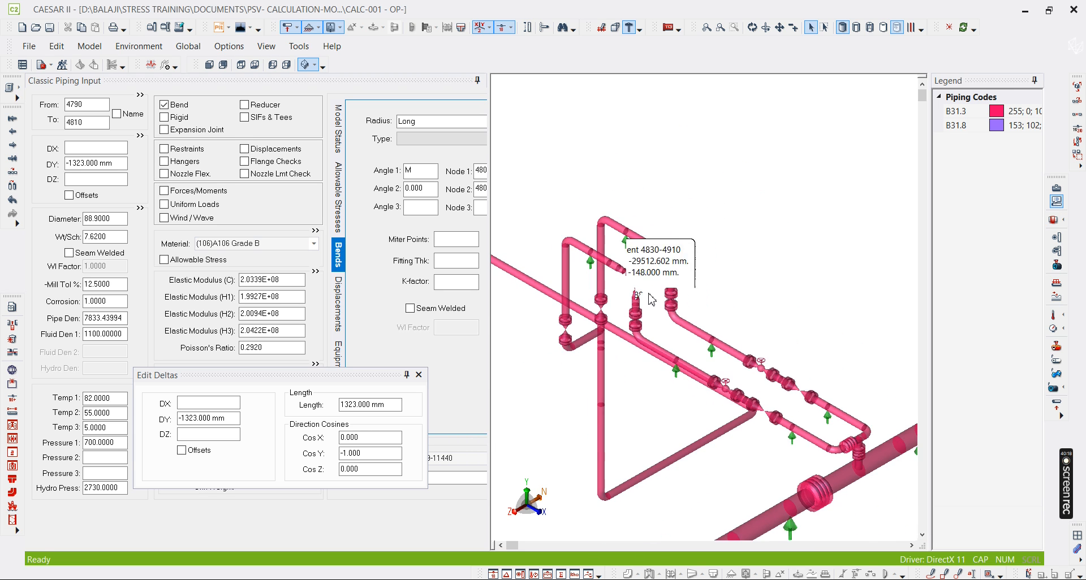
pyautogui.scroll(6, 849, 296)
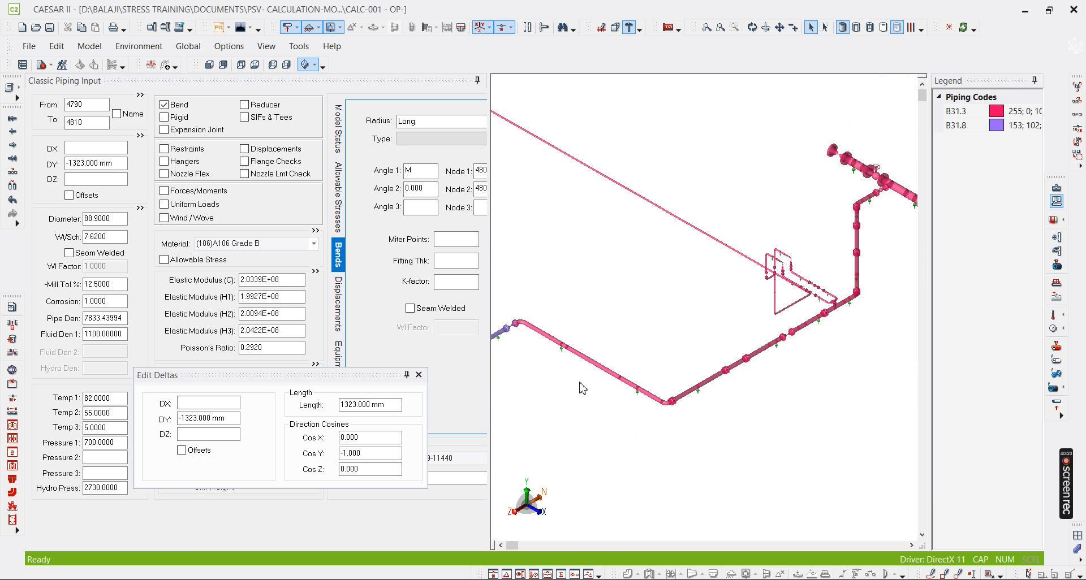
pyautogui.scroll(-3, 736, 325)
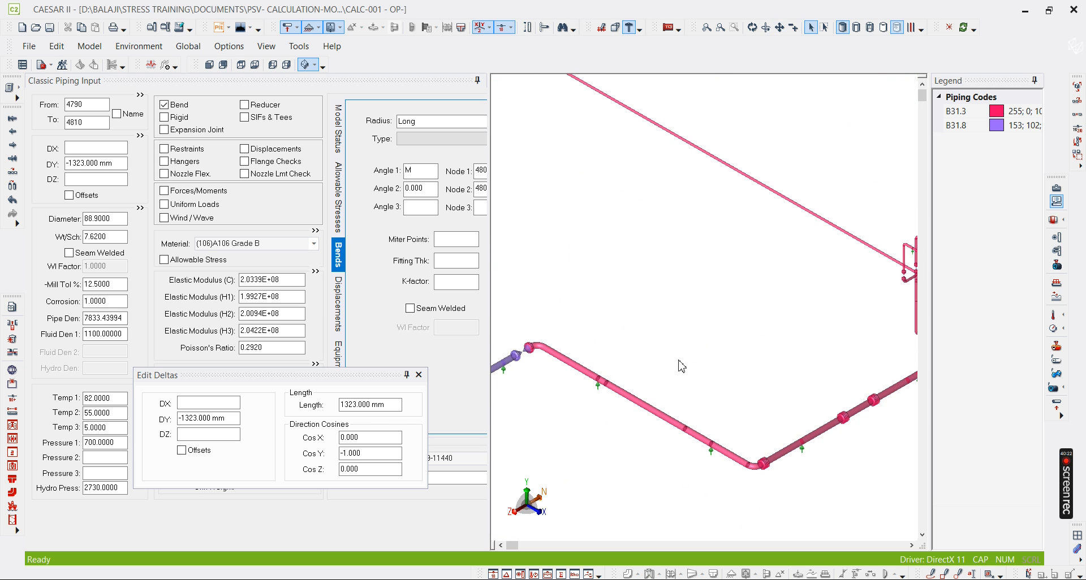
pyautogui.scroll(3, 729, 376)
pyautogui.scroll(-2, 761, 379)
pyautogui.scroll(2, 736, 351)
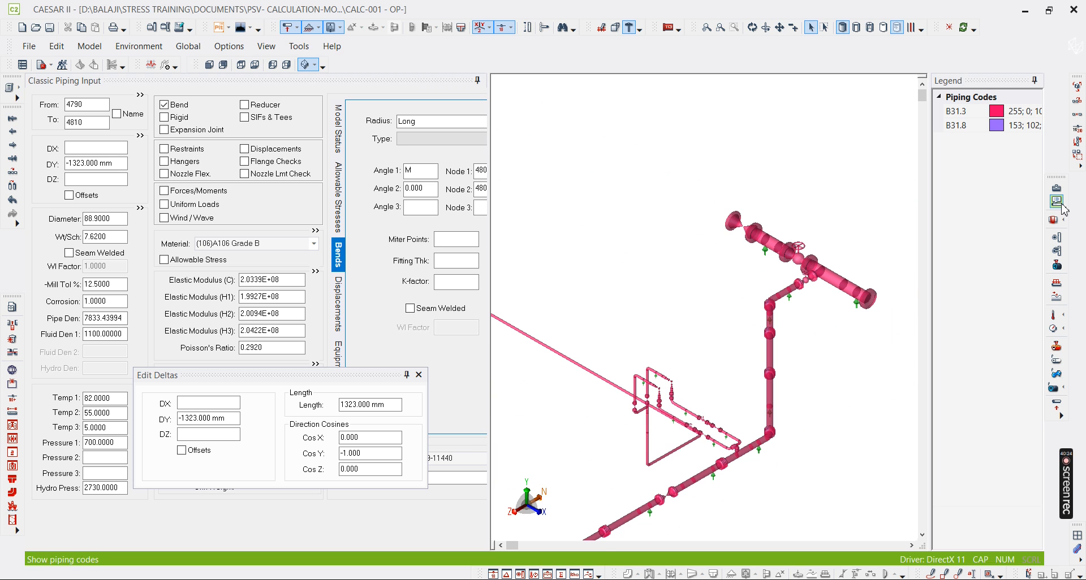
# - Check the pipe materials across the header and relief valve branches using the colour-coded display, and close the display
pyautogui.click(1056, 188)
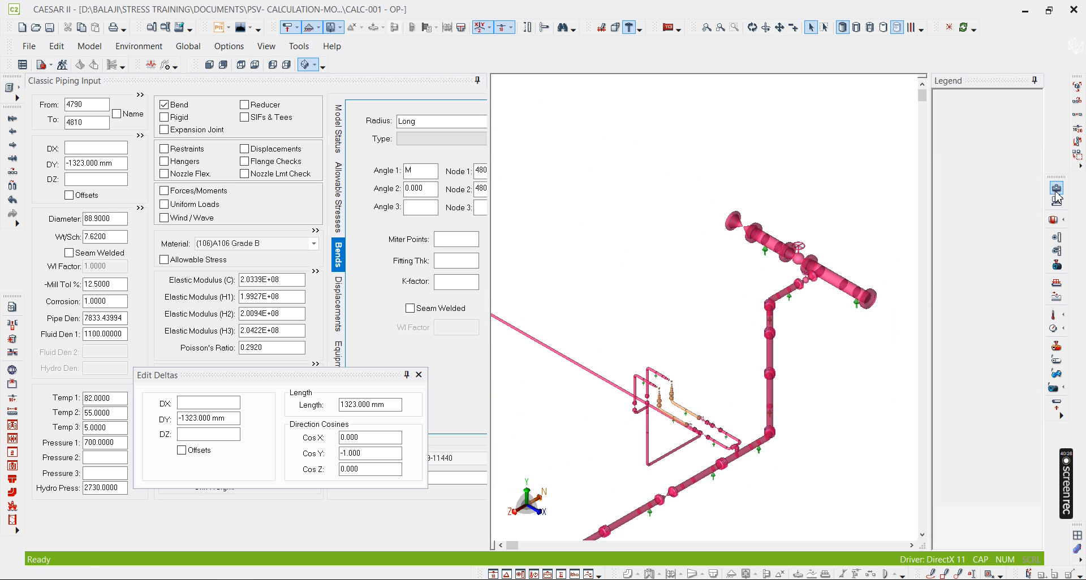
pyautogui.scroll(-5, 782, 334)
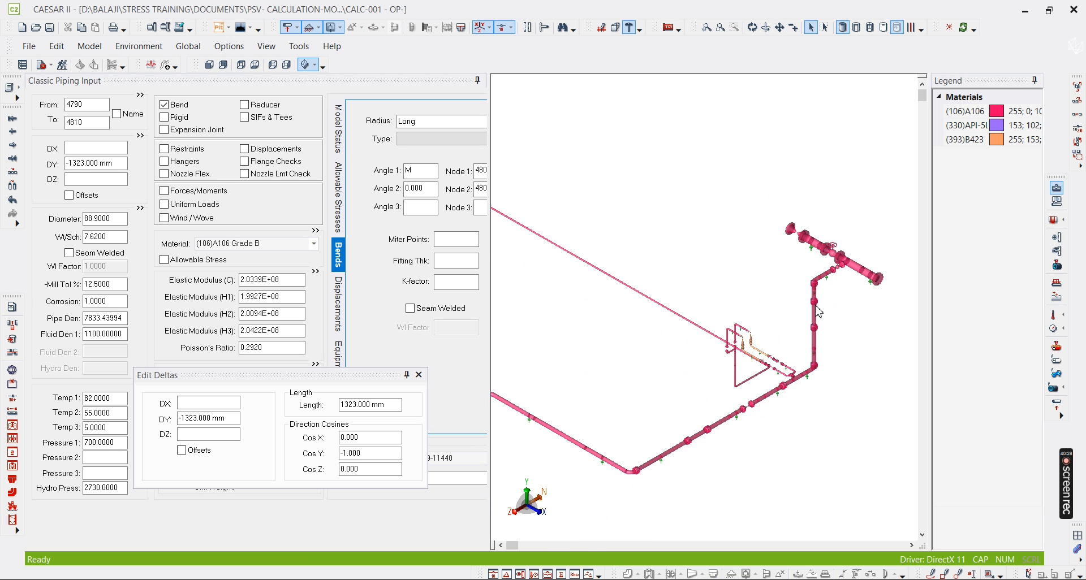
pyautogui.click(1055, 189)
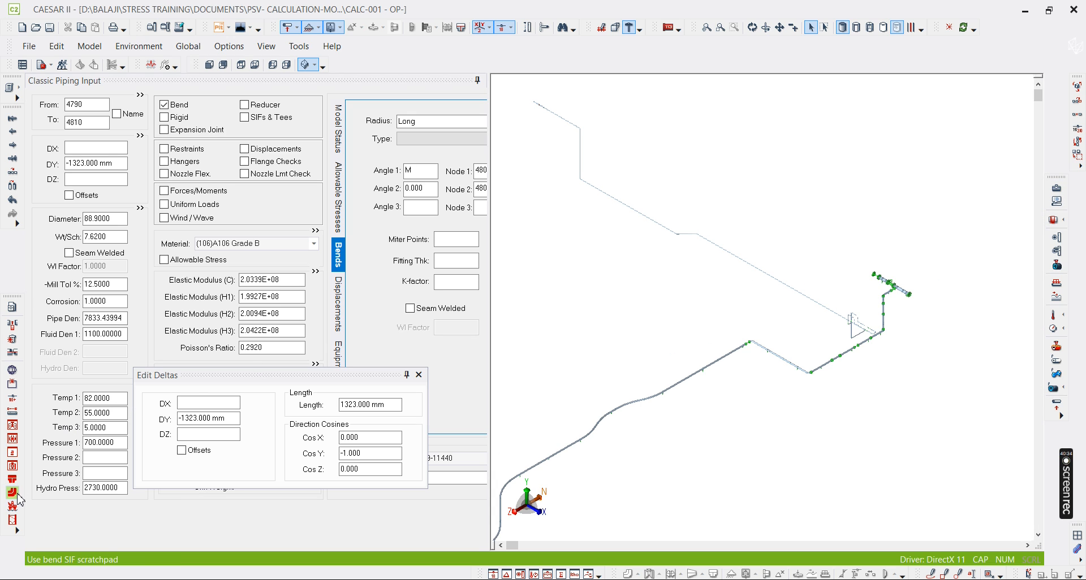
# - Look up the centreline elevation of the 16-inch line's starting point on the first sheet of the support mark-up PDF
pyautogui.click(12, 371)
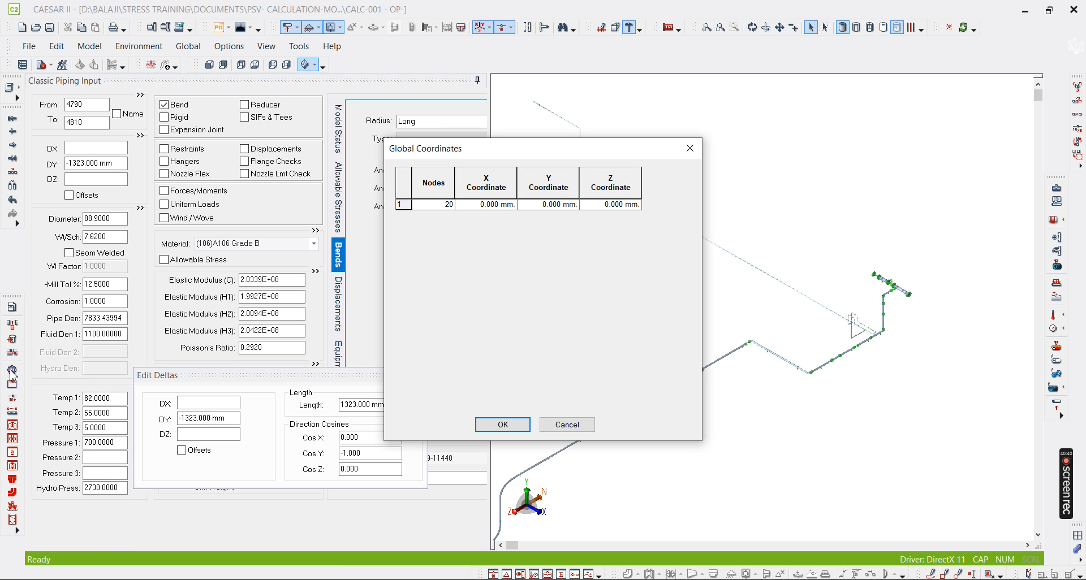
pyautogui.click(567, 425)
pyautogui.hotkey('alt', 'Tab')
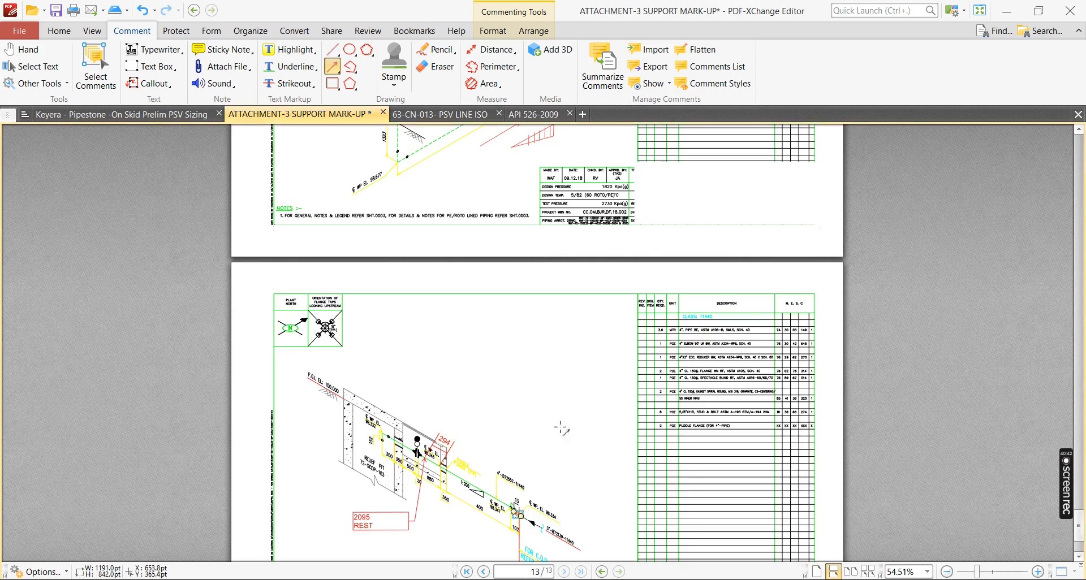
pyautogui.keyDown('ctrl'); pyautogui.scroll(-3, 562, 429); pyautogui.keyUp('ctrl')
pyautogui.moveTo(1083, 525); pyautogui.dragTo(1077, 170)
pyautogui.keyDown('ctrl'); pyautogui.scroll(6, 534, 176); pyautogui.keyUp('ctrl')
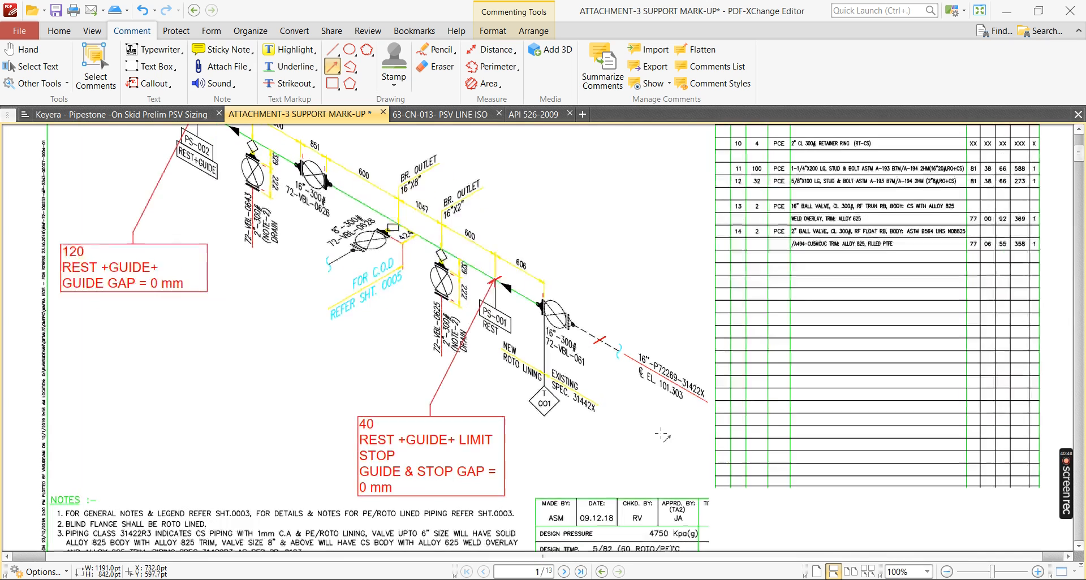
pyautogui.keyDown('ctrl'); pyautogui.scroll(2, 663, 435); pyautogui.keyUp('ctrl')
pyautogui.keyDown('ctrl'); pyautogui.scroll(1, 683, 399); pyautogui.keyUp('ctrl')
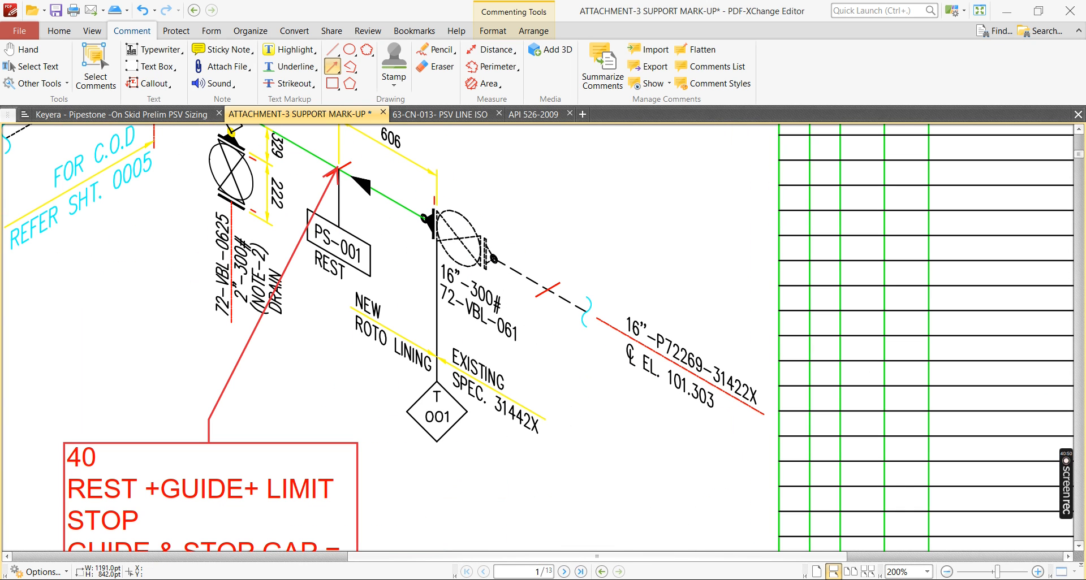
# - Set the global Y coordinate of start node 20 to 101.303 mm in the CAESAR II model
pyautogui.hotkey('alt', 'Tab')
pyautogui.click(12, 368)
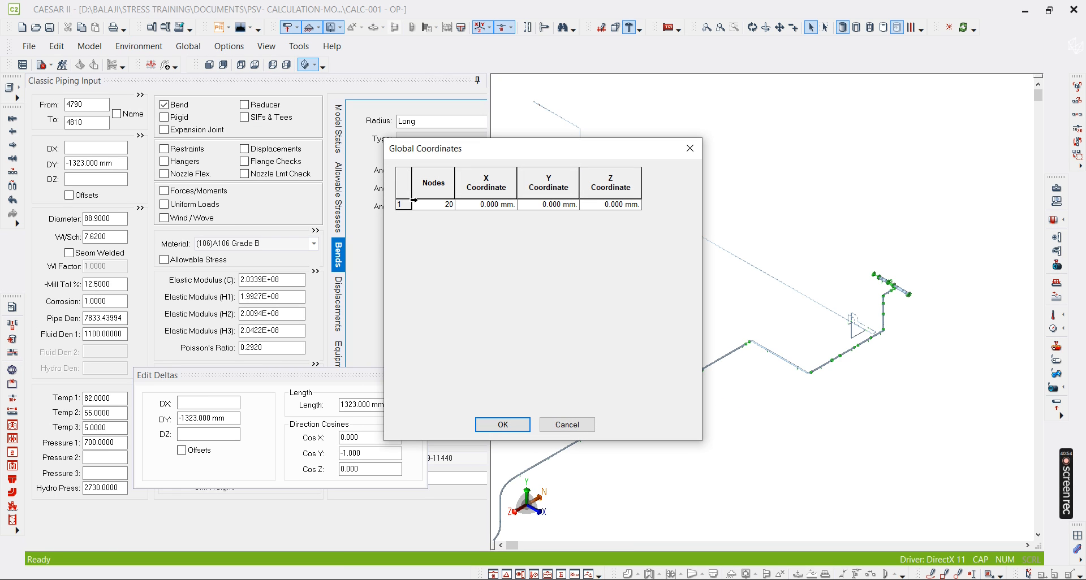
pyautogui.click(527, 207)
pyautogui.hotkey('alt', 'Tab')
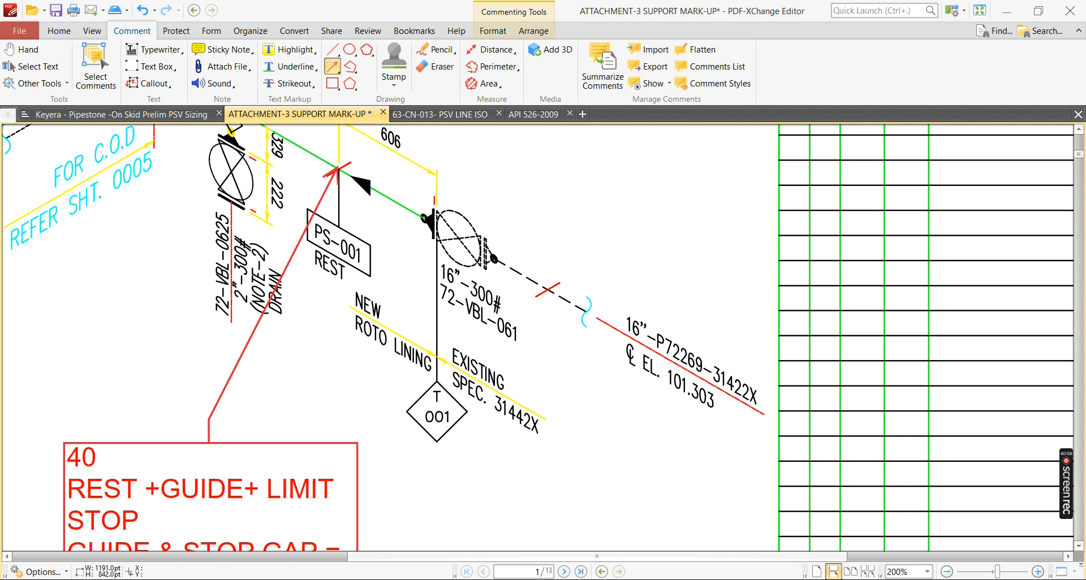
pyautogui.hotkey('alt', 'Tab')
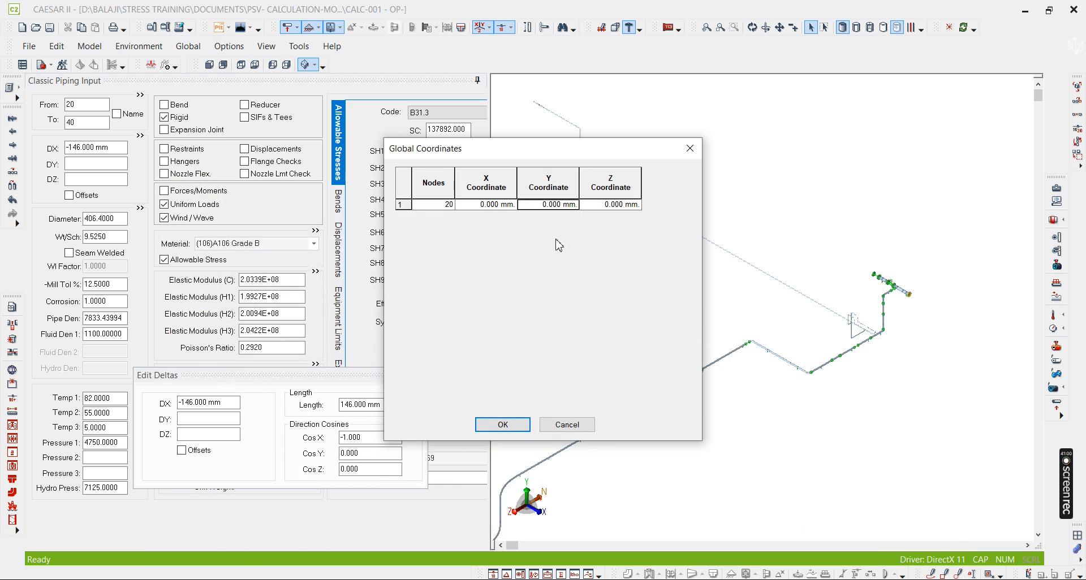
pyautogui.write('101.303')
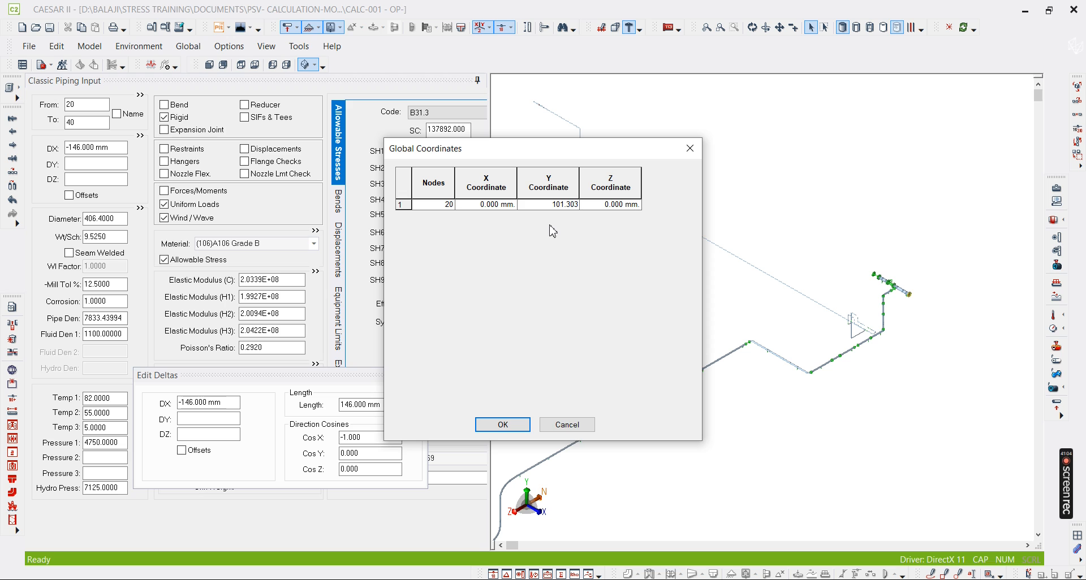
pyautogui.click(494, 429)
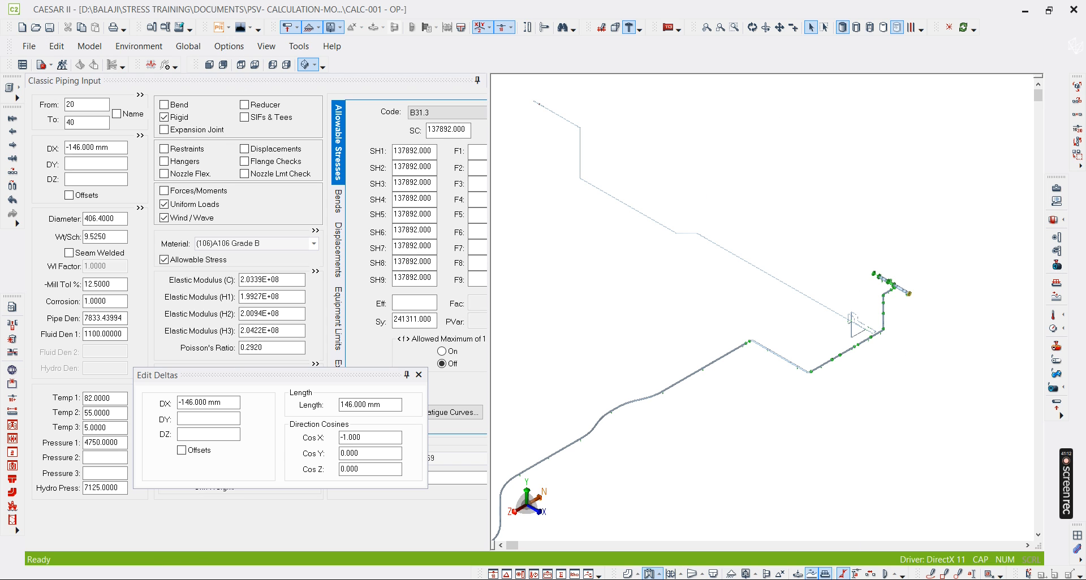
# - Look up the working point elevations at the 4"x3" eccentric reducer on the last isometric sheet in the PDF
pyautogui.hotkey('alt', 'Tab')
pyautogui.keyDown('ctrl'); pyautogui.scroll(-3, 533, 302); pyautogui.keyUp('ctrl')
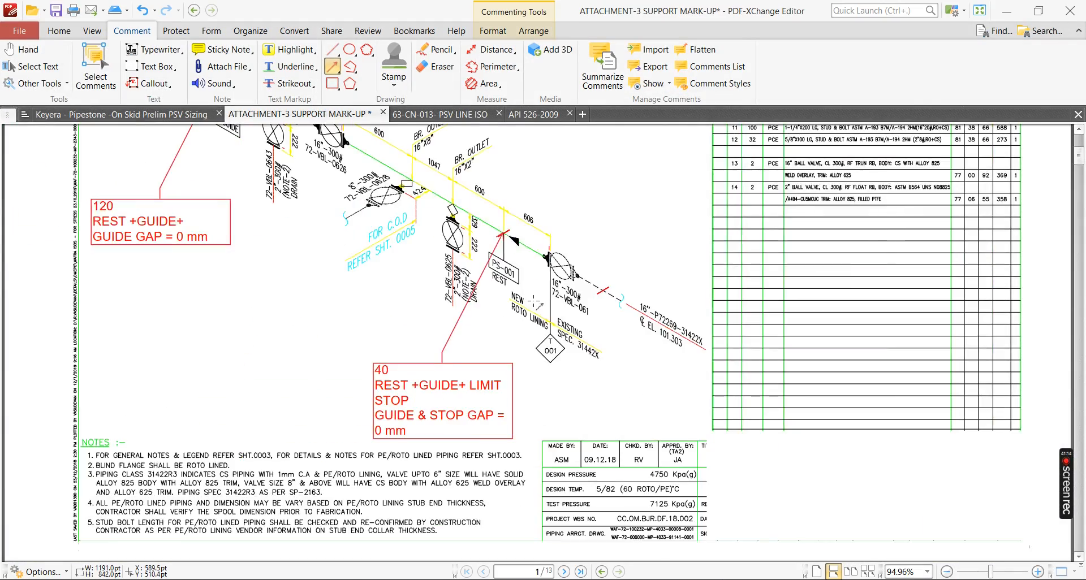
pyautogui.scroll(-6, 533, 302)
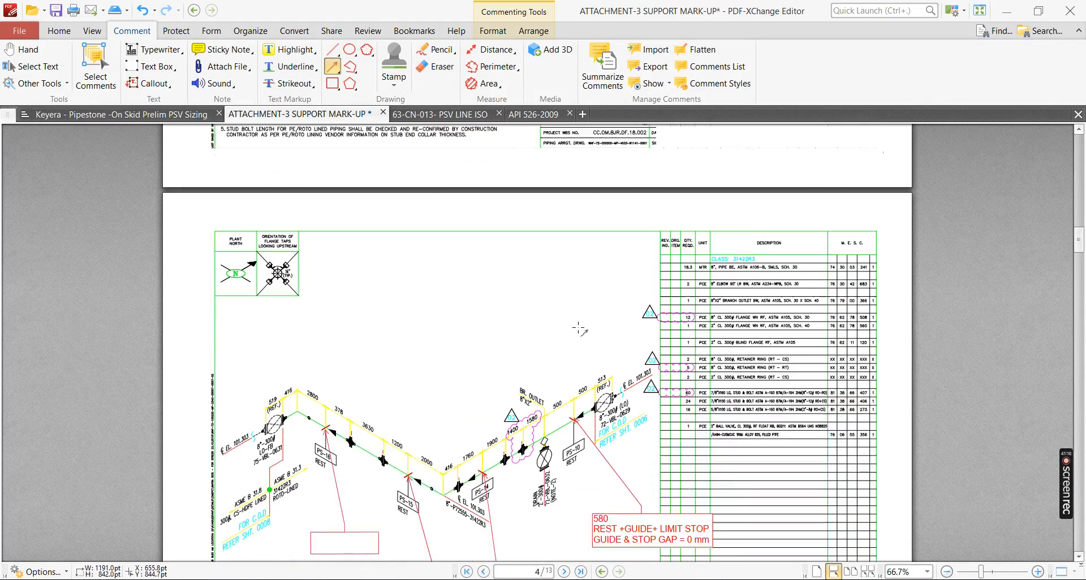
pyautogui.moveTo(1081, 254); pyautogui.dragTo(1080, 546)
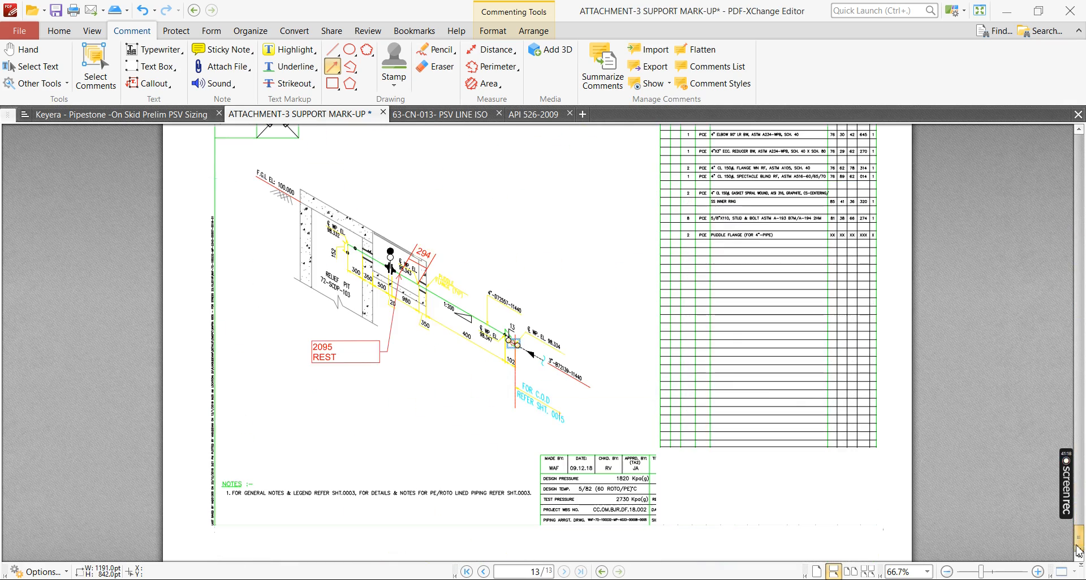
pyautogui.keyDown('ctrl'); pyautogui.scroll(1, 426, 287); pyautogui.keyUp('ctrl')
pyautogui.keyDown('ctrl'); pyautogui.scroll(4, 425, 287); pyautogui.keyUp('ctrl')
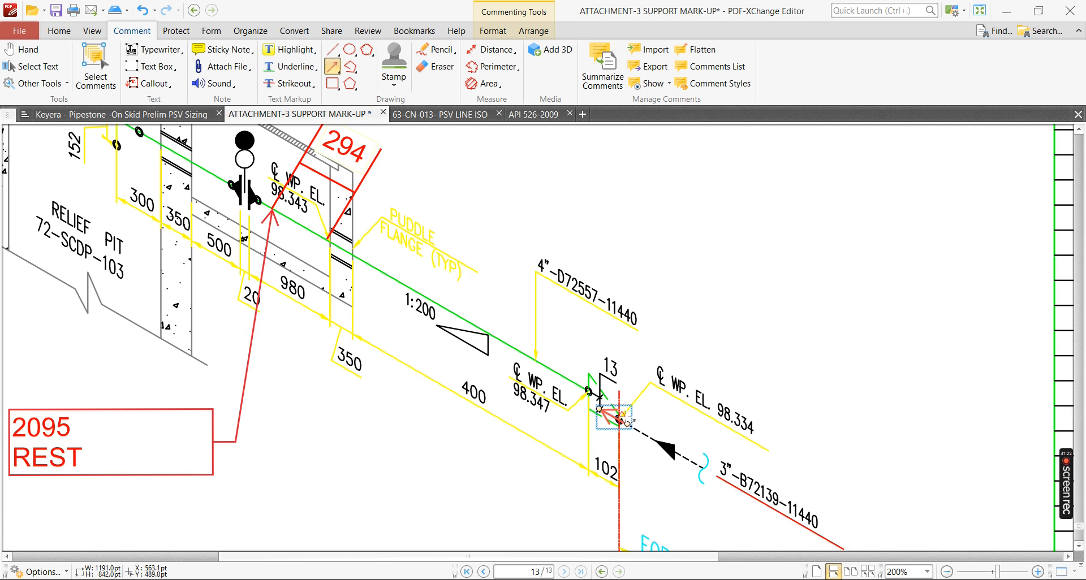
pyautogui.keyDown('ctrl'); pyautogui.scroll(2, 626, 425); pyautogui.keyUp('ctrl')
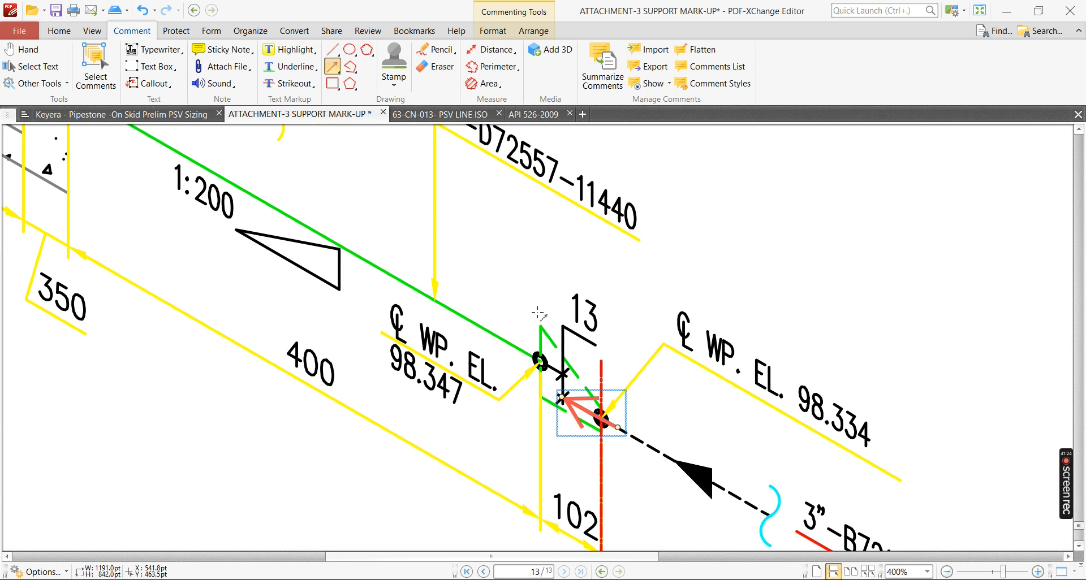
pyautogui.keyDown('ctrl'); pyautogui.scroll(-4, 535, 311); pyautogui.keyUp('ctrl')
# - Measure the distance from the origin to node 5040, the end of the 3-inch pipe at the reducer, in CAESAR II
pyautogui.hotkey('alt', 'Tab')
pyautogui.scroll(10, 584, 168)
pyautogui.scroll(6, 673, 222)
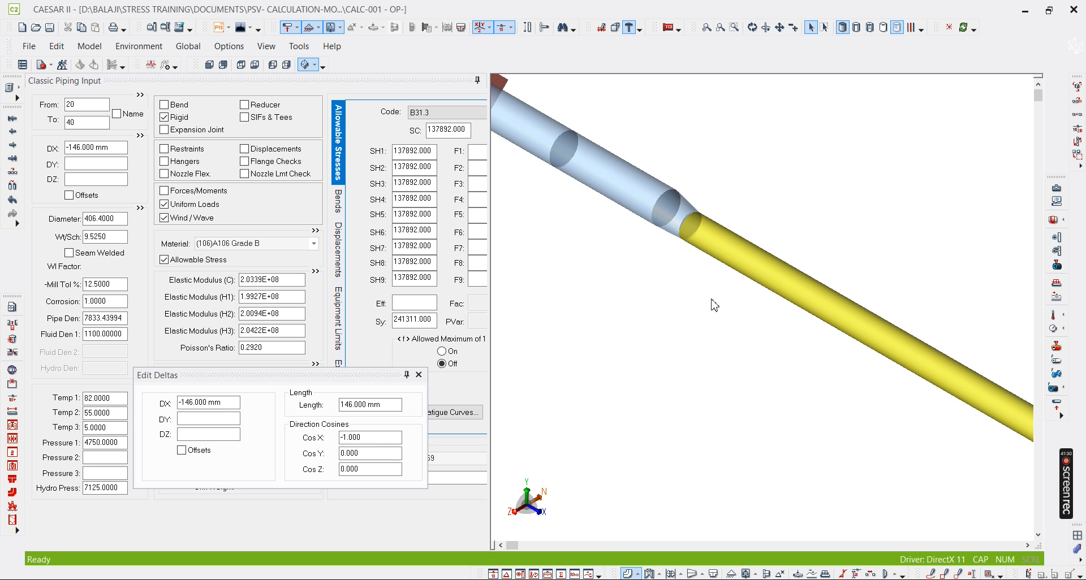
pyautogui.scroll(-3, 711, 300)
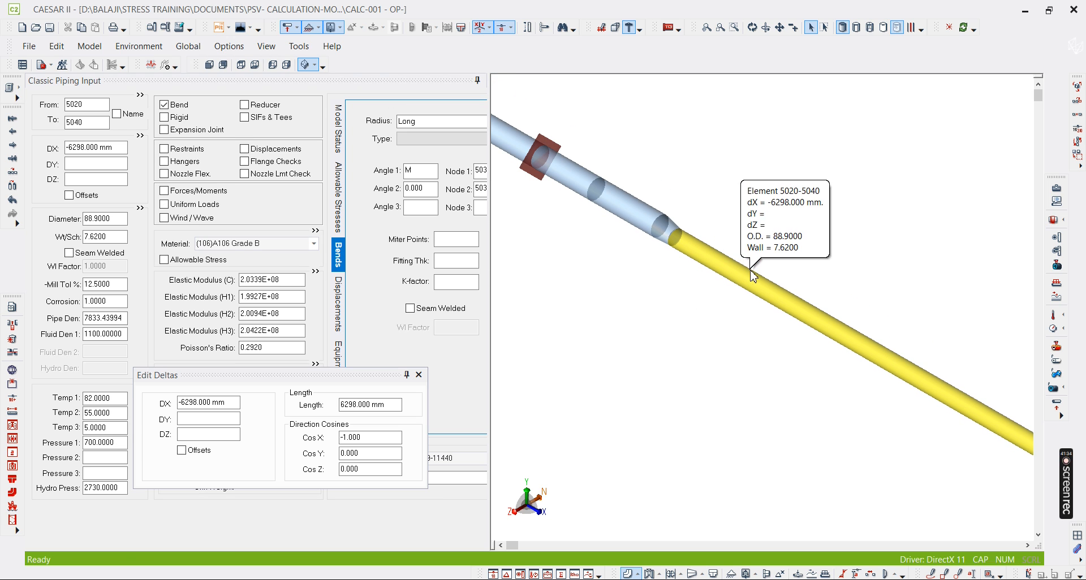
pyautogui.click(17, 415)
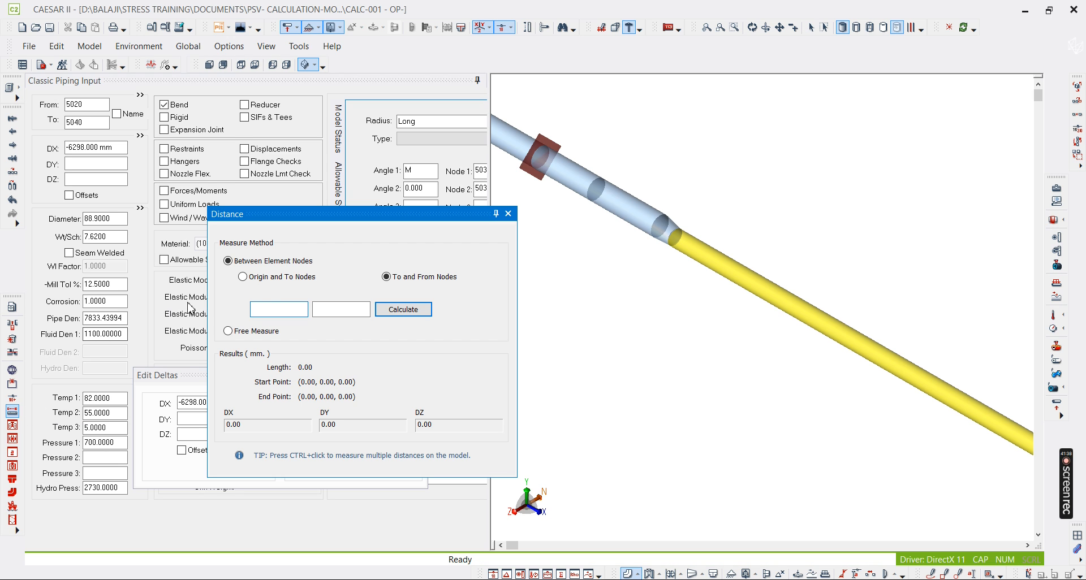
pyautogui.click(250, 278)
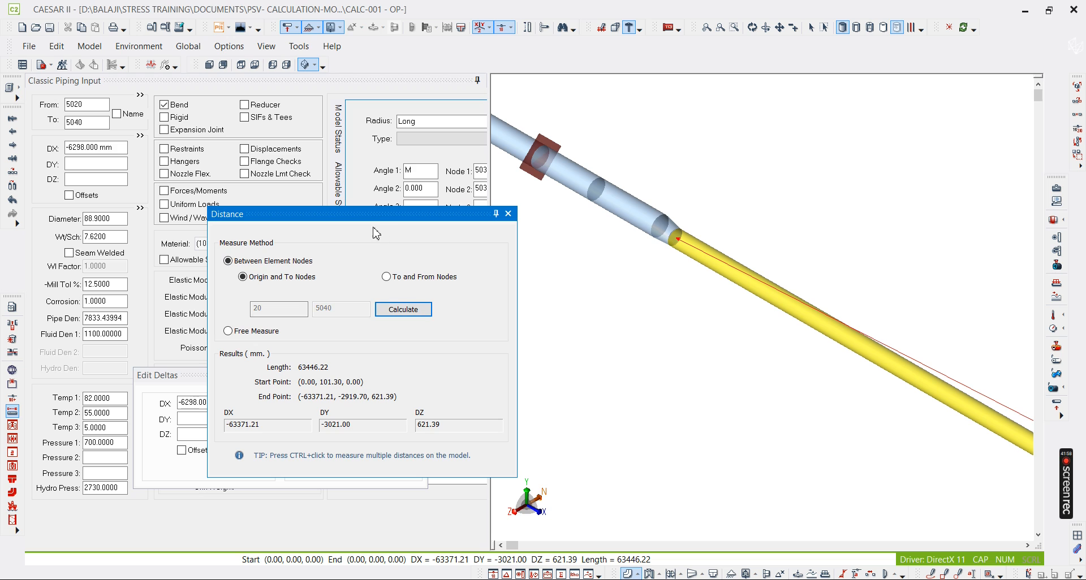
pyautogui.moveTo(378, 215); pyautogui.dragTo(254, 208)
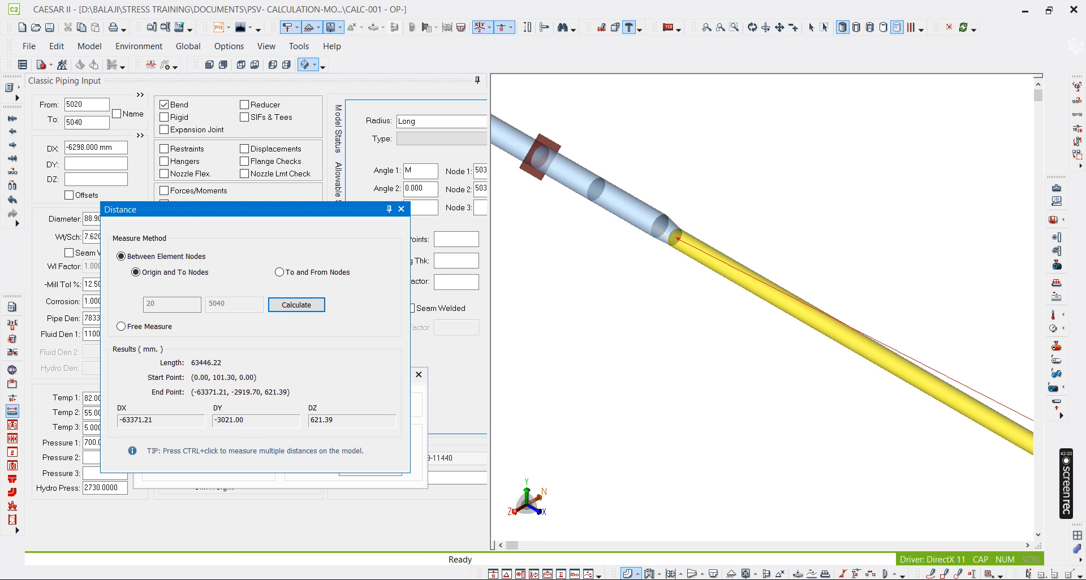
# - Compare the measured end point with the reducer's working point elevations on the last isometric sheet, and return to the model
pyautogui.hotkey('alt', 'Tab')
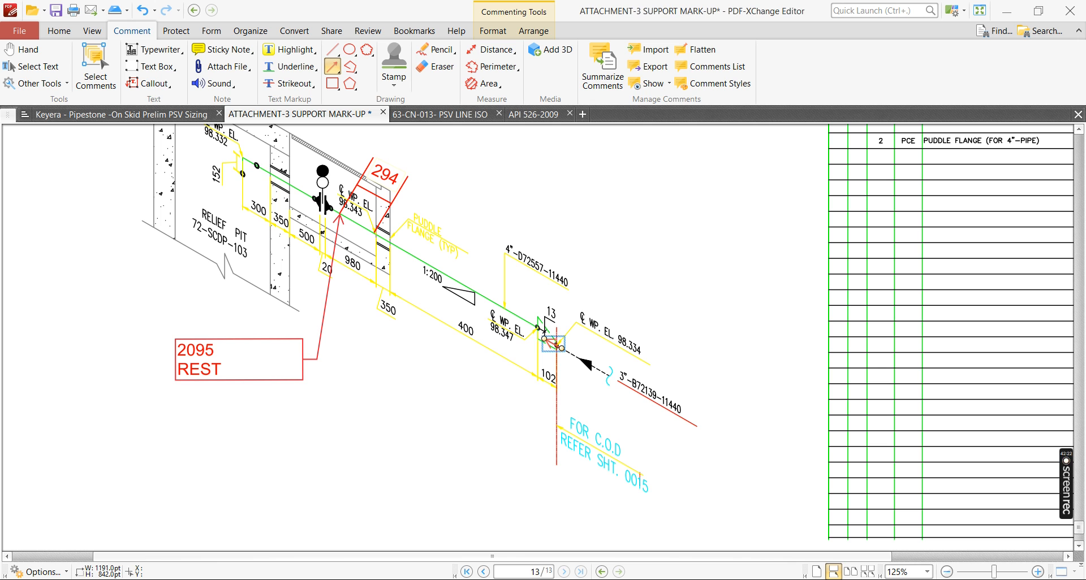
pyautogui.keyDown('ctrl'); pyautogui.scroll(3, 621, 338); pyautogui.keyUp('ctrl')
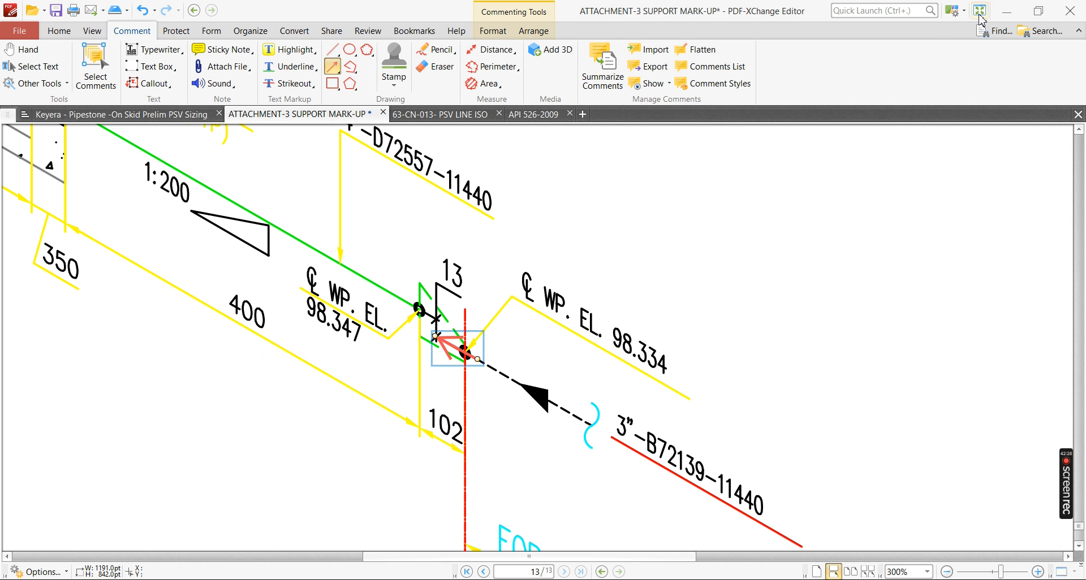
pyautogui.click(1006, 11)
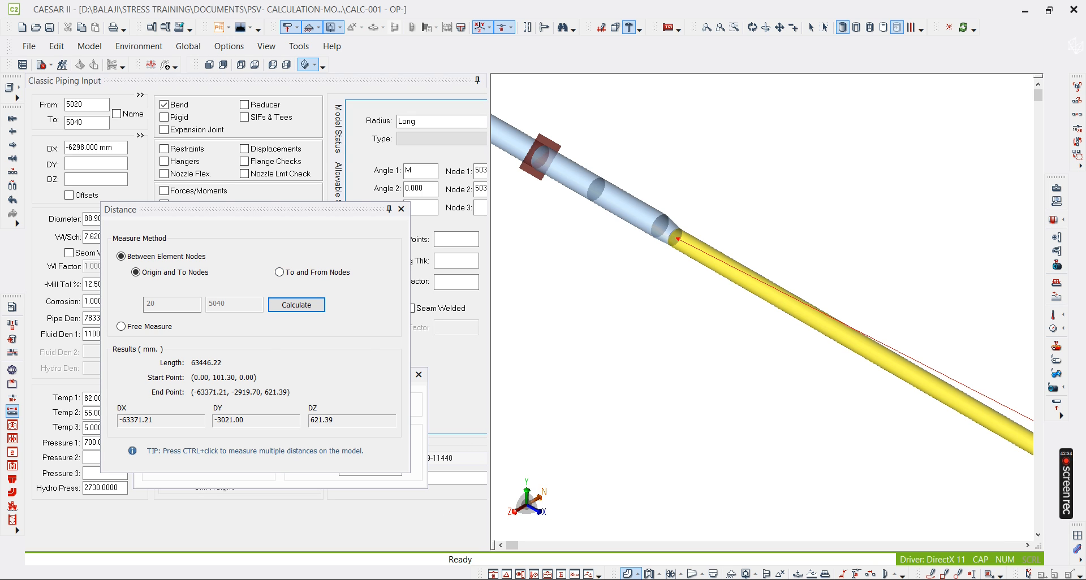
# - Recheck the 16-inch line's starting elevation on the first isometric sheet against the measured vertical difference
pyautogui.hotkey('alt', 'Tab')
pyautogui.keyDown('ctrl'); pyautogui.scroll(-4, 255, 365); pyautogui.keyUp('ctrl')
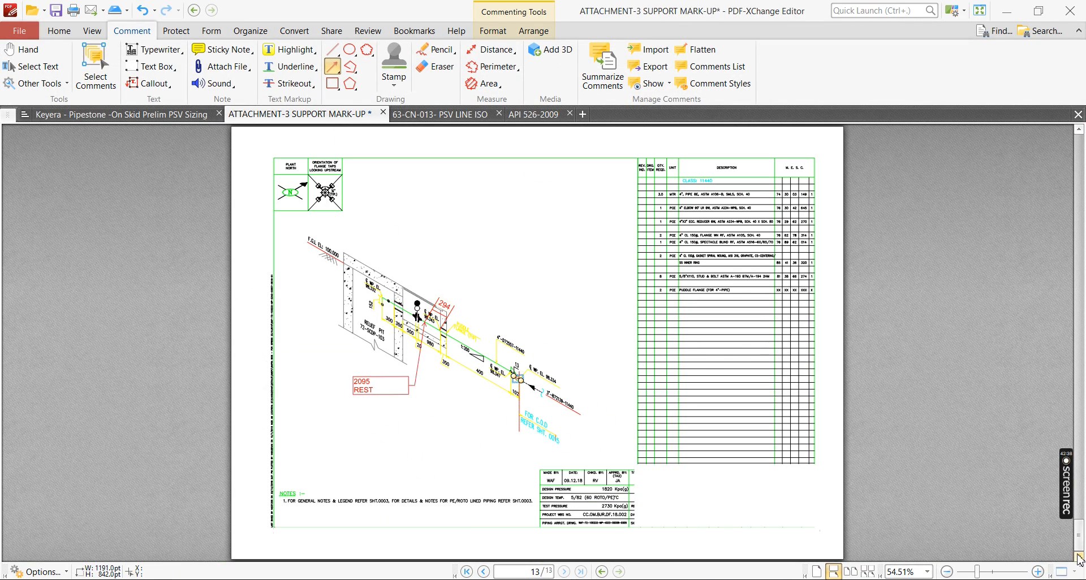
pyautogui.moveTo(1078, 535); pyautogui.dragTo(1085, 83)
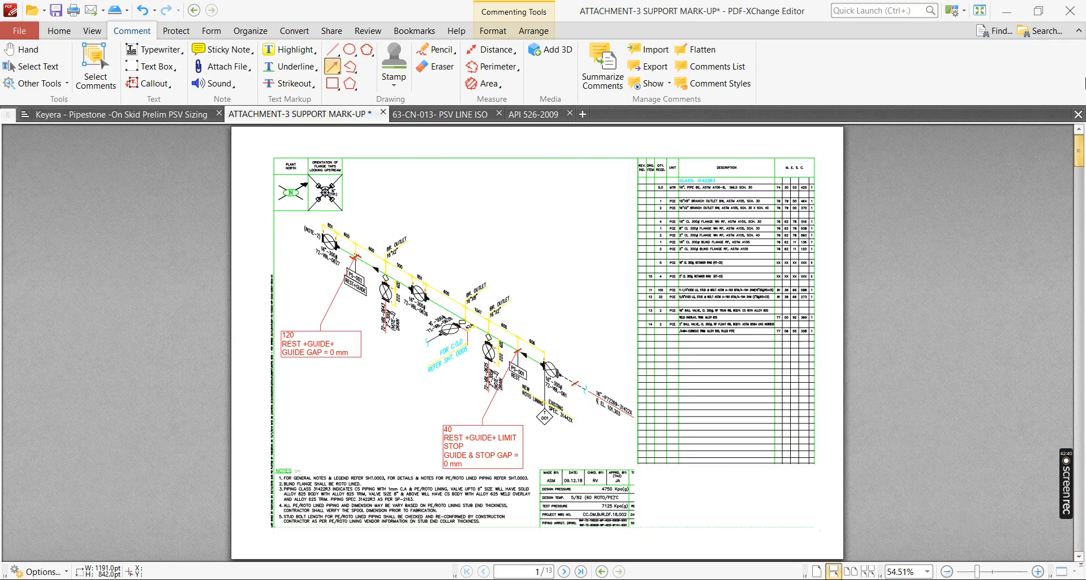
pyautogui.keyDown('ctrl'); pyautogui.scroll(7, 590, 415); pyautogui.keyUp('ctrl')
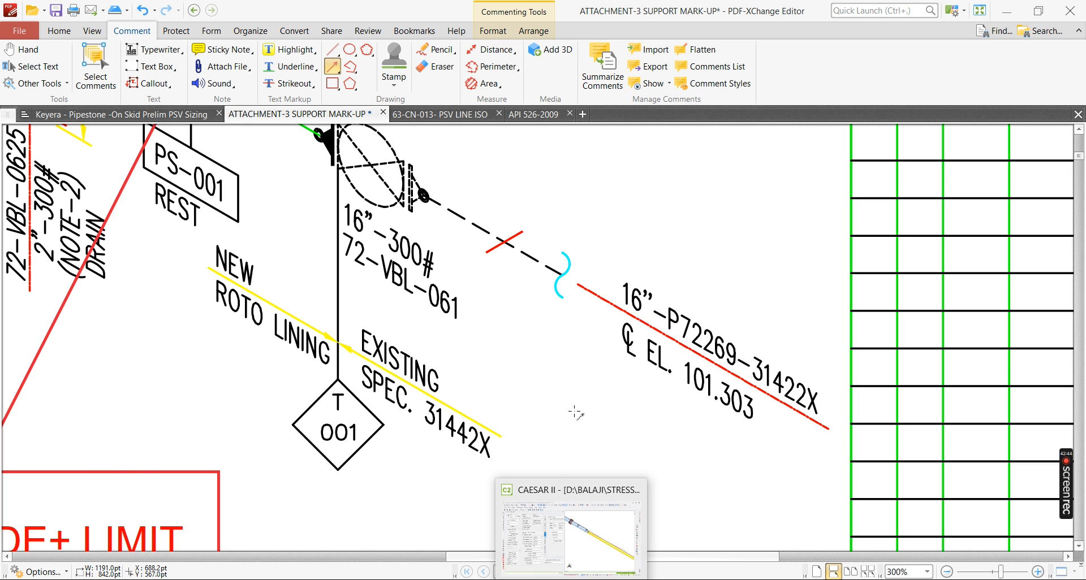
pyautogui.keyDown('ctrl'); pyautogui.scroll(-4, 576, 413); pyautogui.keyUp('ctrl')
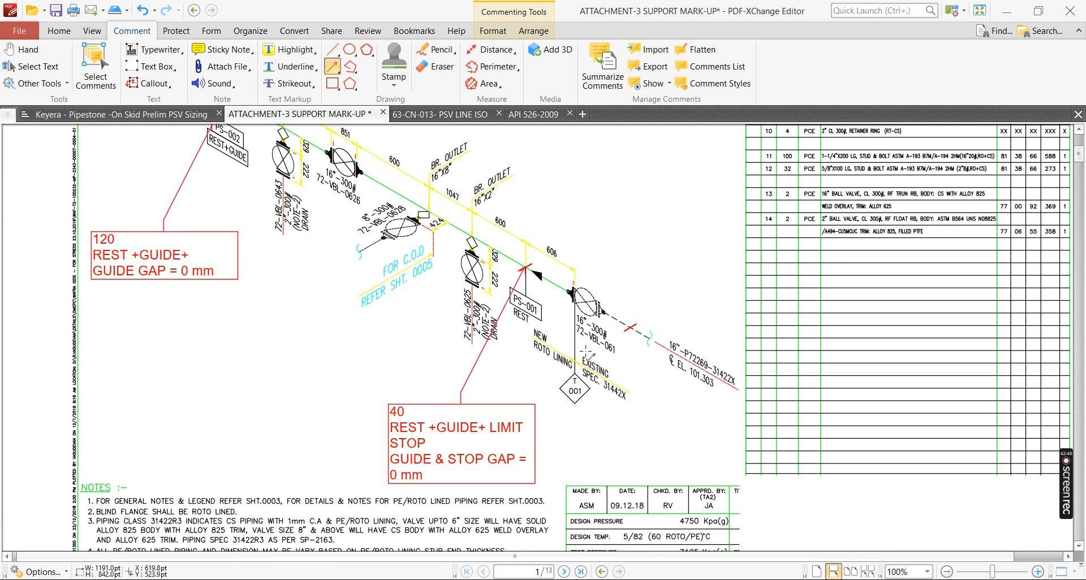
# - Review the isometric sheets from the 16-inch header through the 8-inch line to the 3-inch P72556 branch sheet
pyautogui.keyDown('ctrl'); pyautogui.scroll(-1, 587, 352); pyautogui.keyUp('ctrl')
pyautogui.scroll(-8, 510, 368)
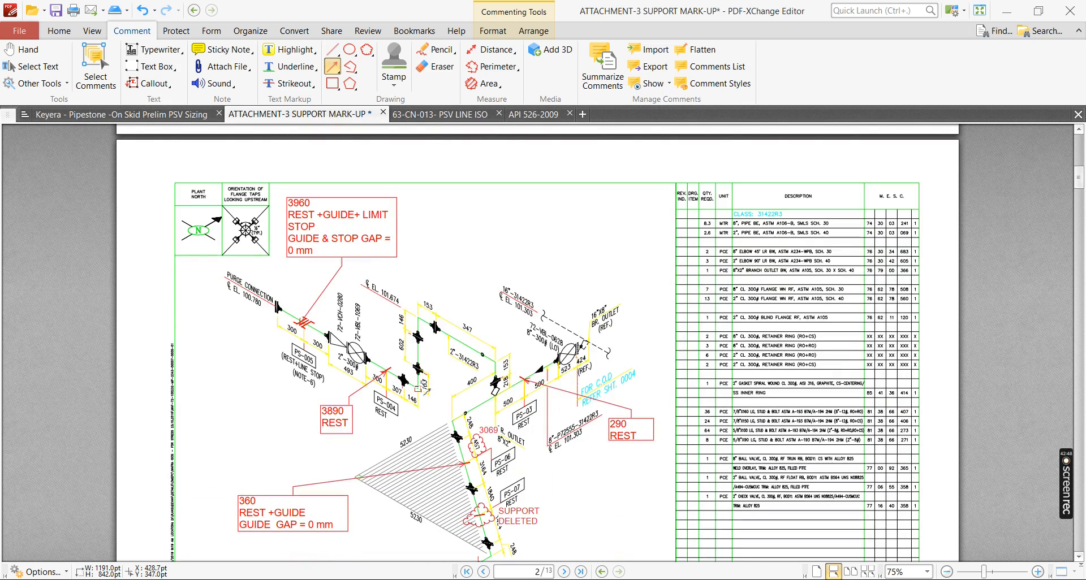
pyautogui.scroll(-3, 419, 389)
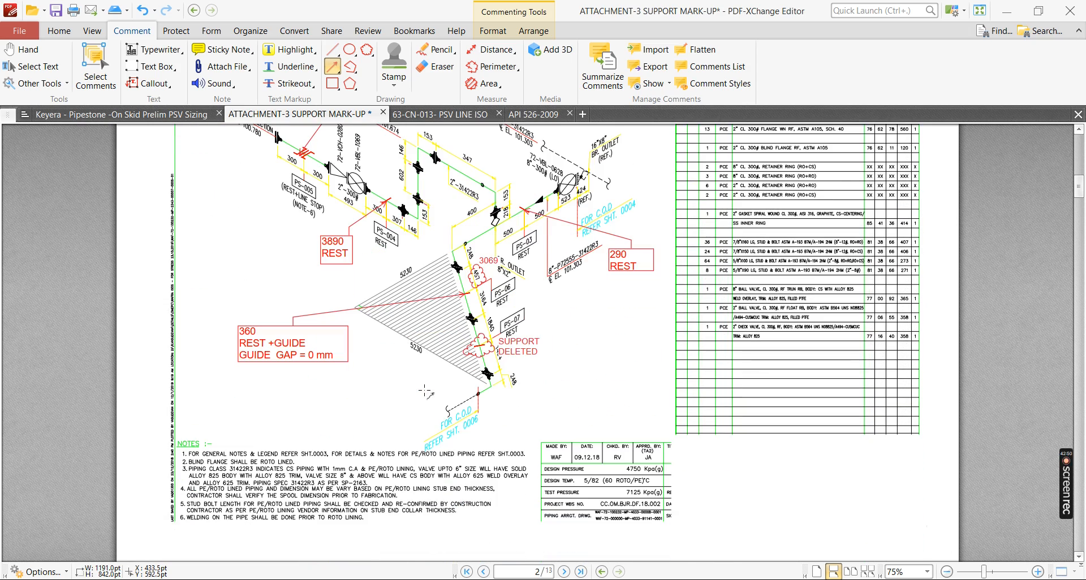
pyautogui.scroll(-12, 425, 392)
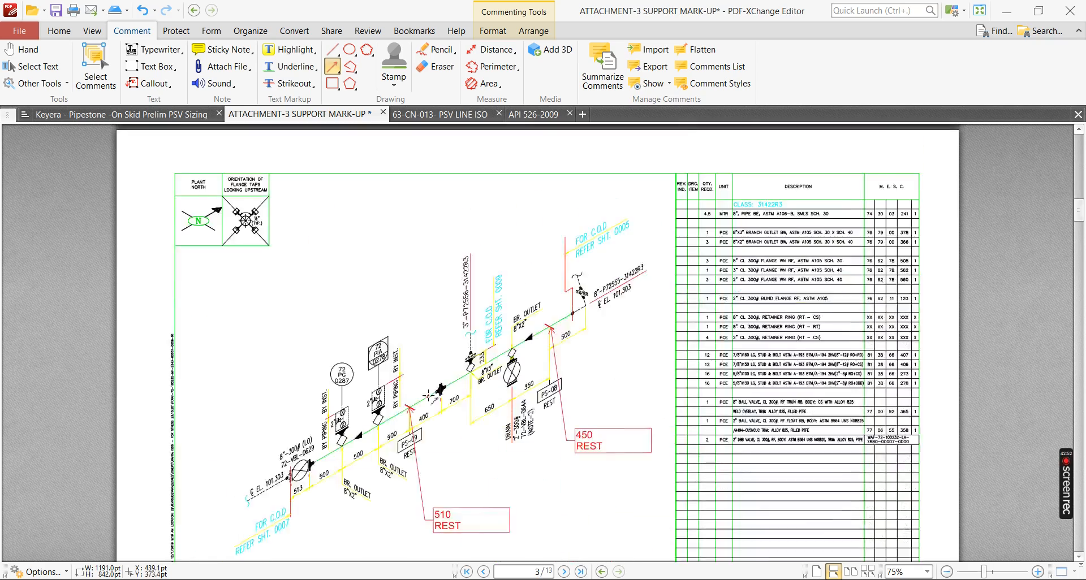
pyautogui.scroll(-15, 430, 400)
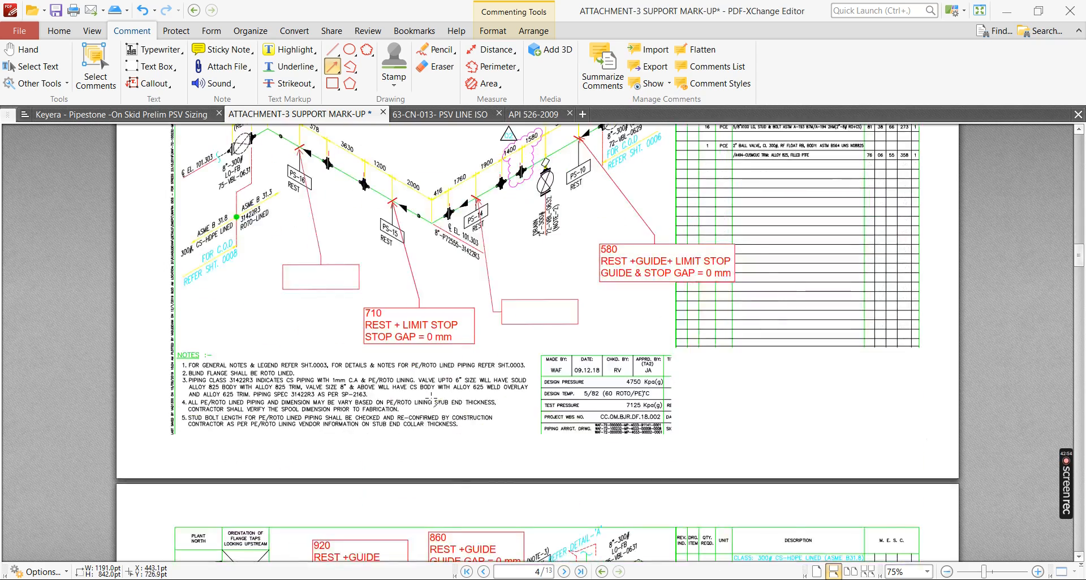
pyautogui.scroll(-10, 433, 390)
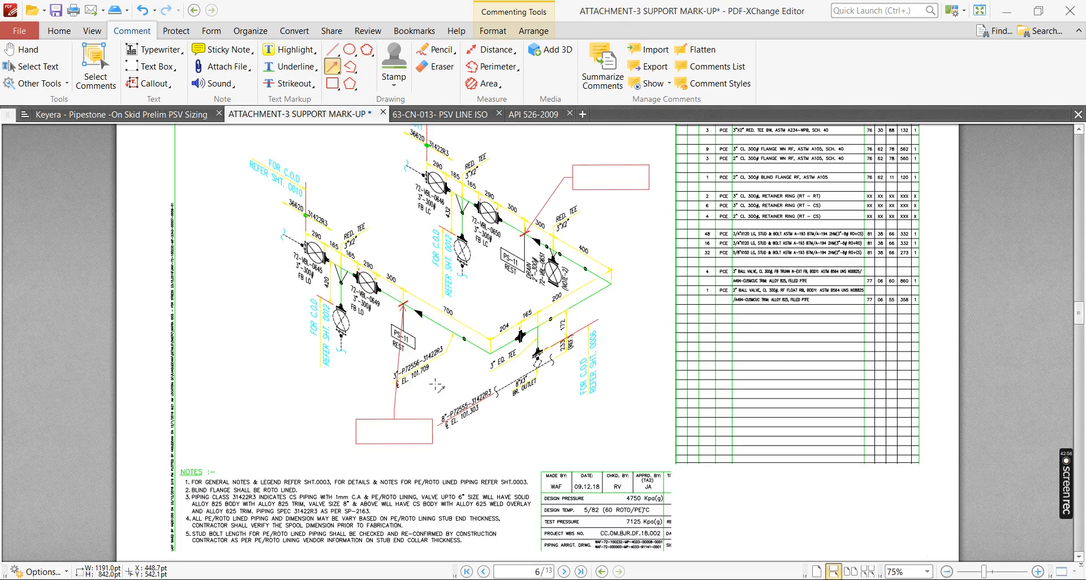
pyautogui.keyDown('ctrl'); pyautogui.scroll(2, 319, 255); pyautogui.keyUp('ctrl')
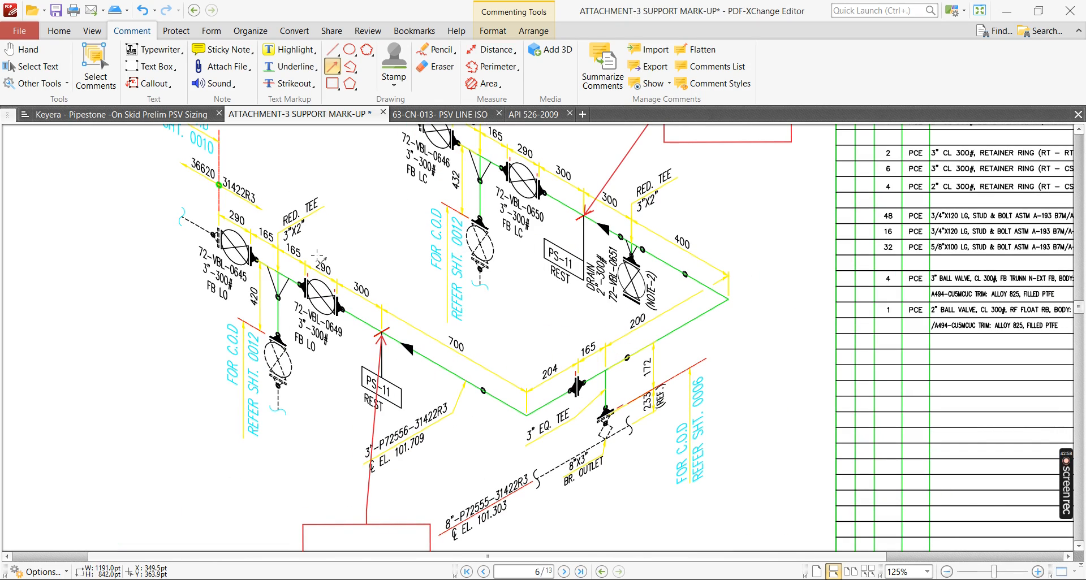
pyautogui.scroll(3, 491, 330)
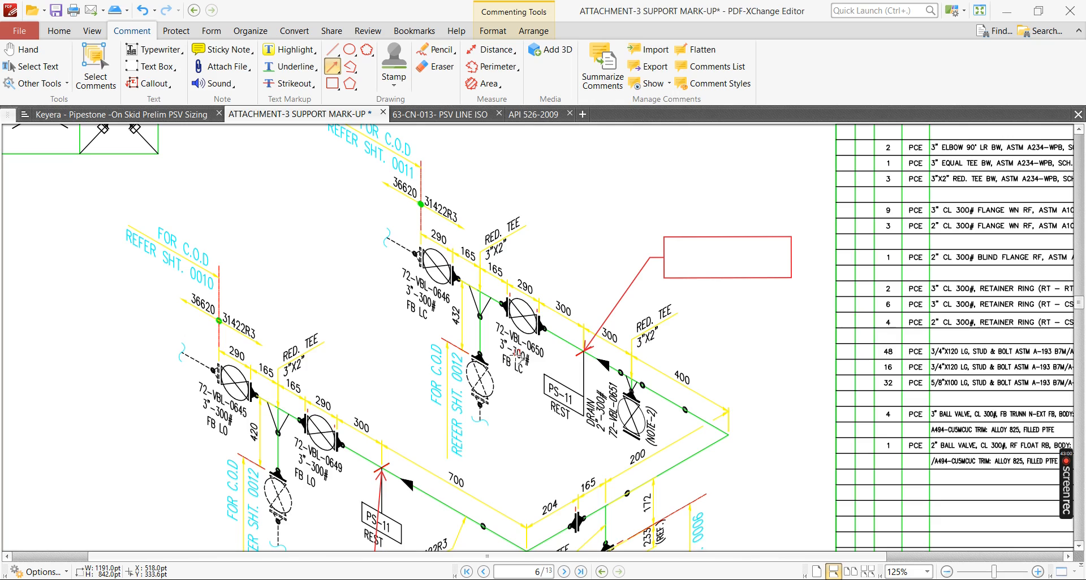
pyautogui.keyDown('ctrl'); pyautogui.scroll(-3, 517, 353); pyautogui.keyUp('ctrl')
pyautogui.scroll(-8, 512, 354)
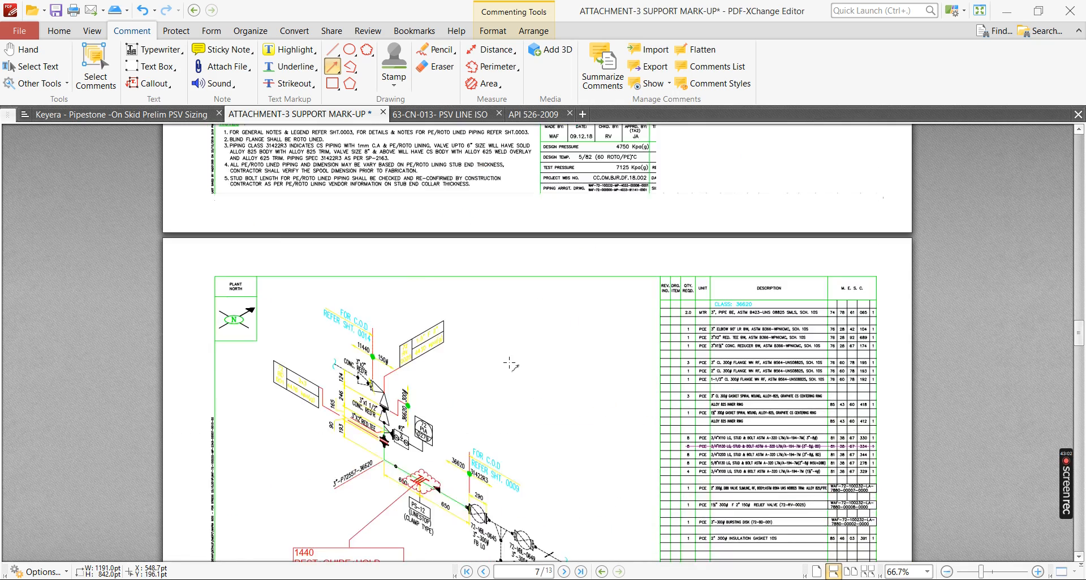
# - Examine the two relief valve inlet sheets and the centreline elevations of the 2-inch bypass line on the ninth sheet
pyautogui.keyDown('ctrl'); pyautogui.scroll(3, 350, 171); pyautogui.keyUp('ctrl')
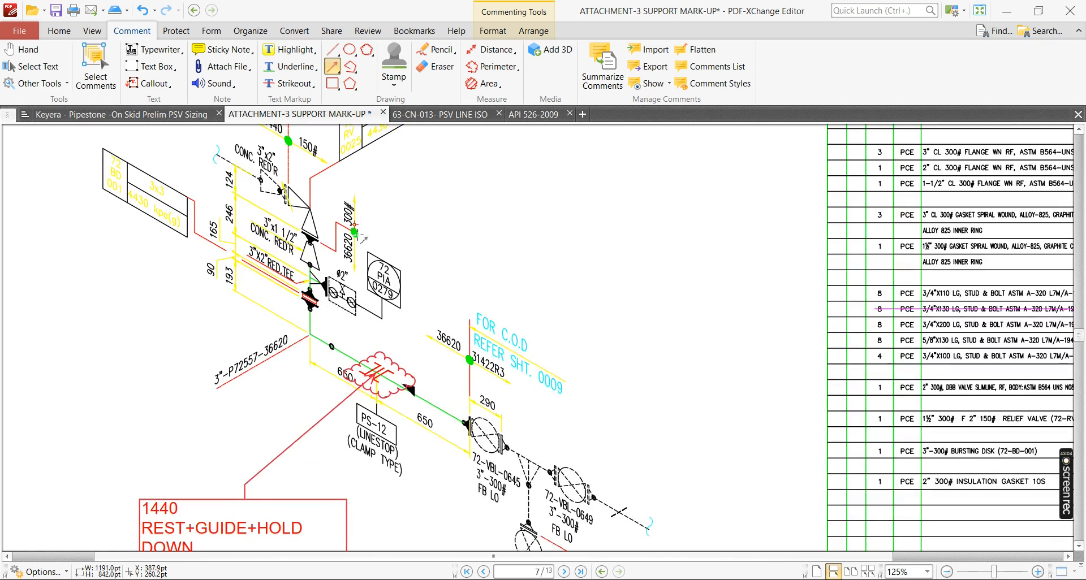
pyautogui.scroll(-4, 374, 280)
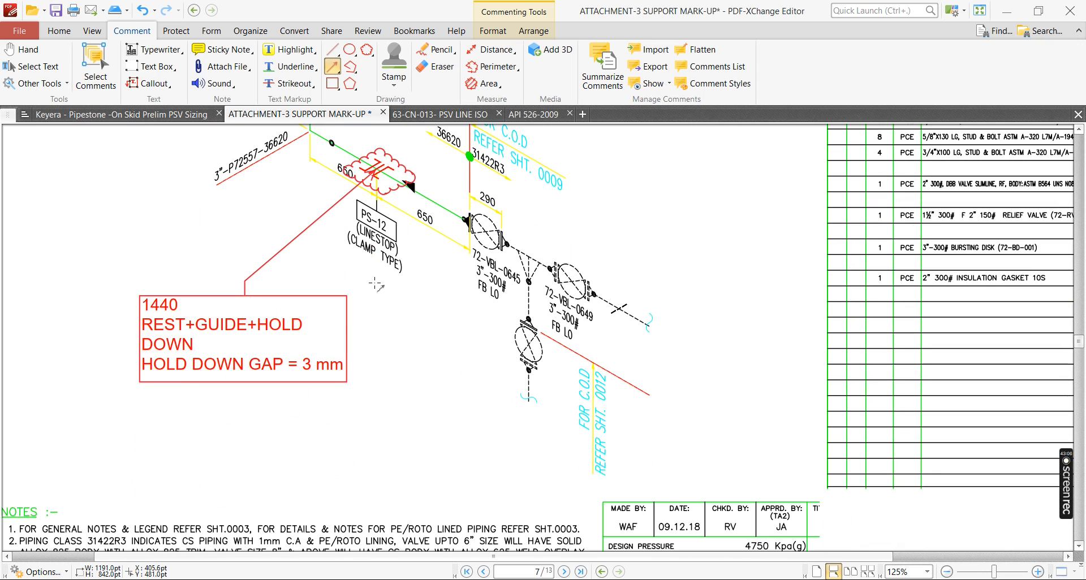
pyautogui.scroll(-4, 376, 285)
pyautogui.scroll(-8, 375, 283)
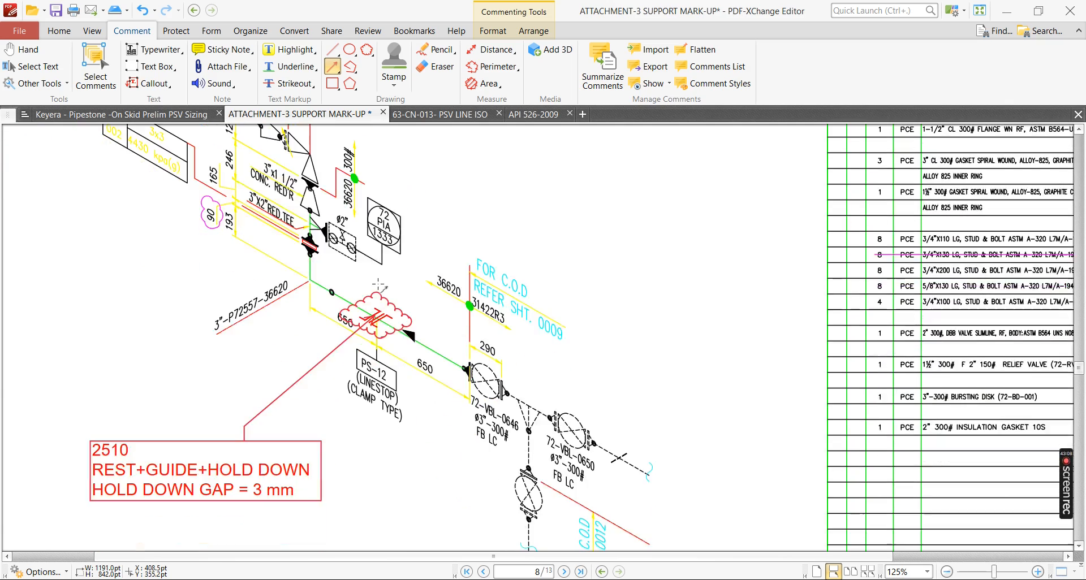
pyautogui.scroll(-3, 458, 342)
pyautogui.scroll(-8, 459, 342)
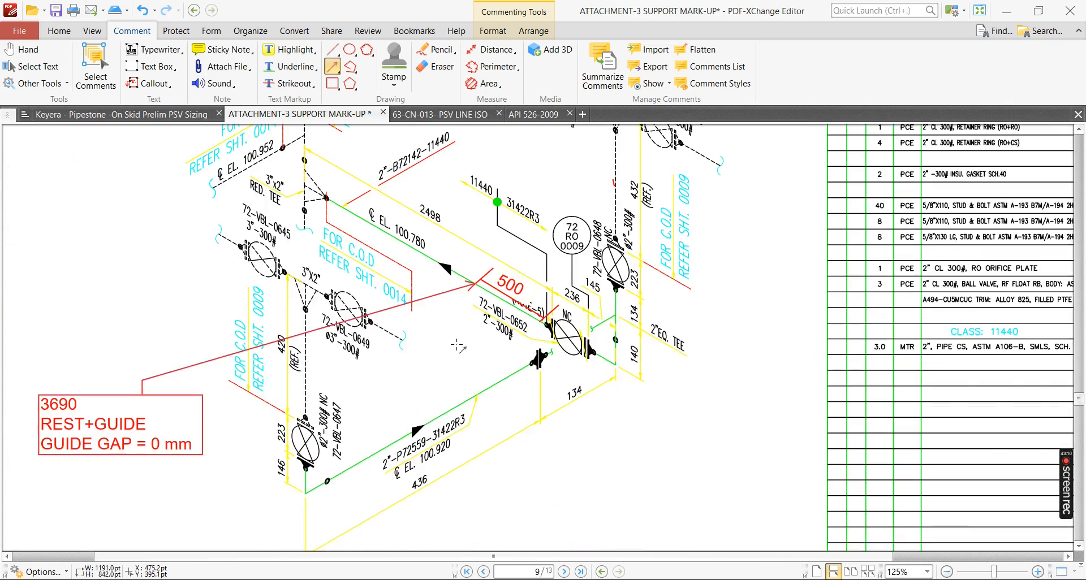
pyautogui.keyDown('ctrl'); pyautogui.scroll(1, 331, 249); pyautogui.keyUp('ctrl')
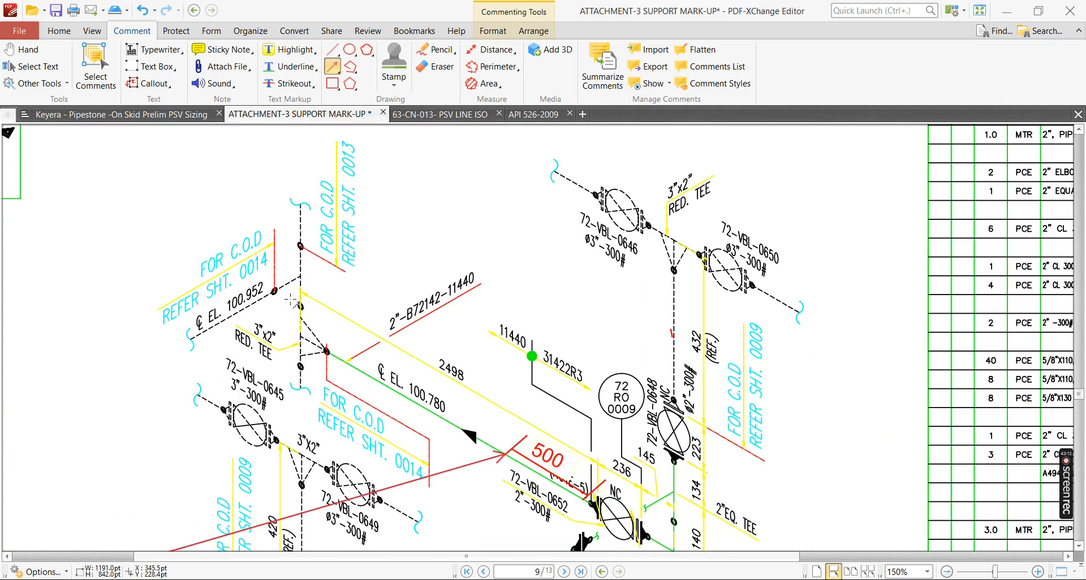
pyautogui.keyDown('ctrl'); pyautogui.scroll(1, 227, 321); pyautogui.keyUp('ctrl')
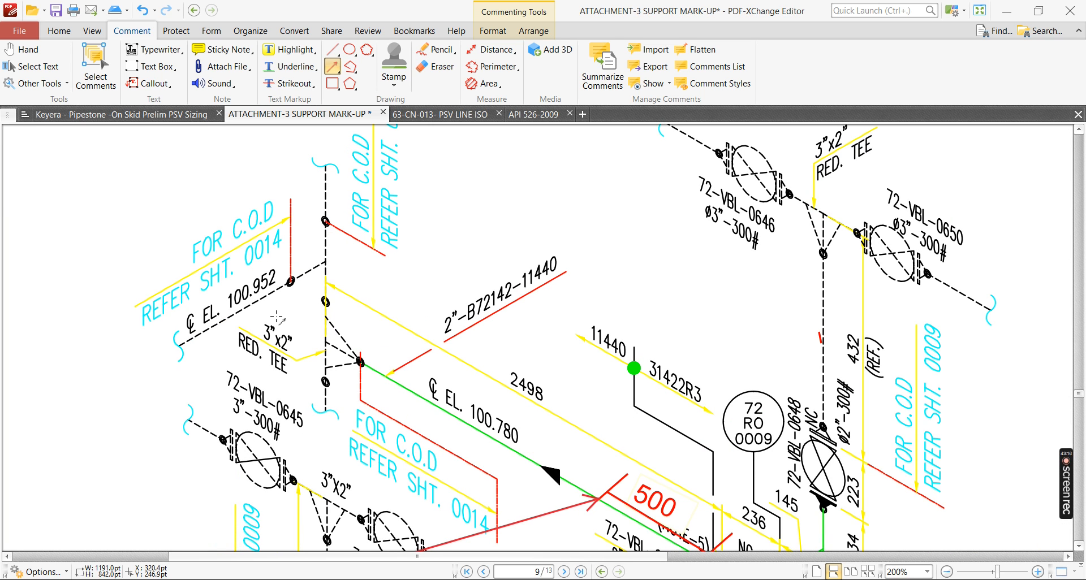
pyautogui.keyDown('ctrl'); pyautogui.scroll(-2, 328, 278); pyautogui.keyUp('ctrl')
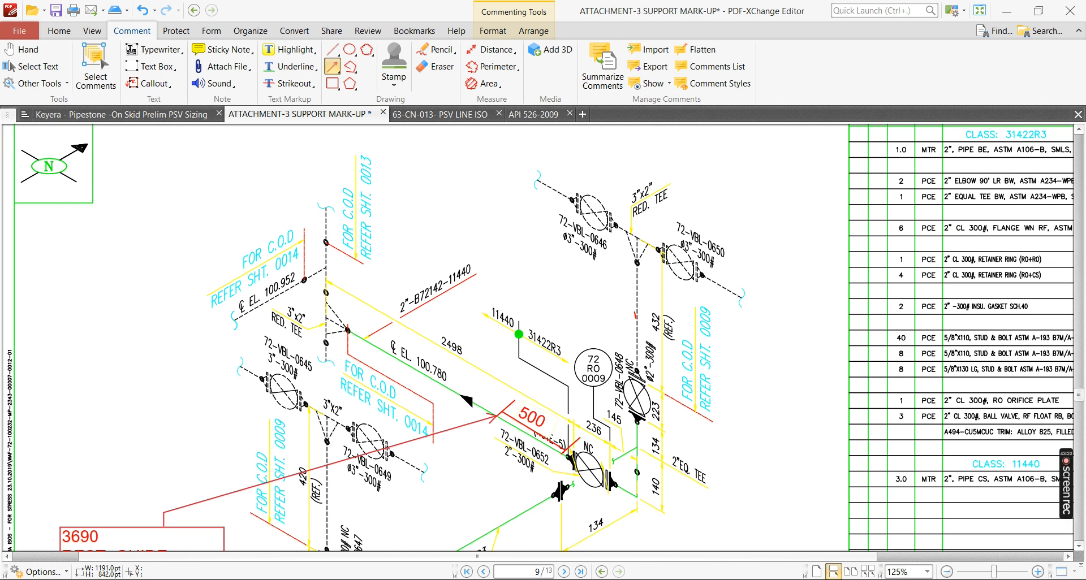
# - Return to CAESAR II, highlight the vertical difference in the distance results, and close the Distance and Edit Deltas dialogs
pyautogui.hotkey('alt', 'Tab')
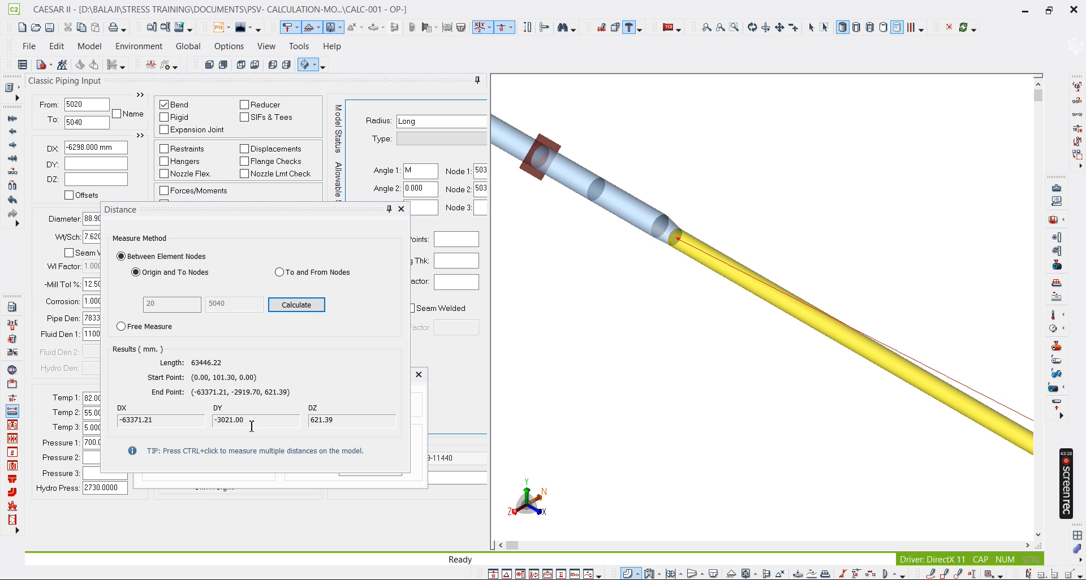
pyautogui.moveTo(250, 424); pyautogui.dragTo(181, 424)
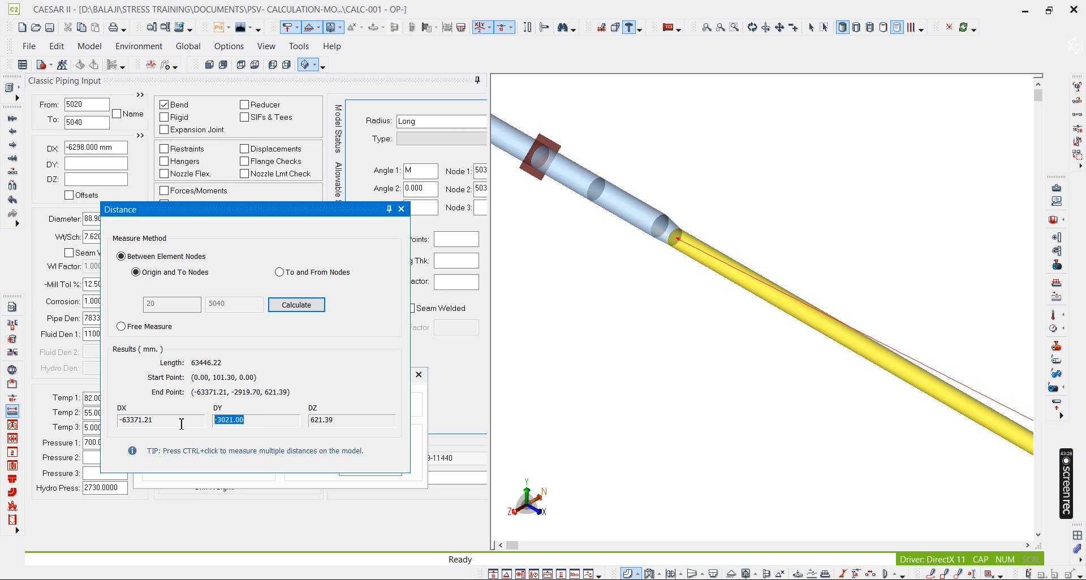
pyautogui.click(402, 208)
pyautogui.moveTo(611, 368); pyautogui.dragTo(607, 355, button='middle')
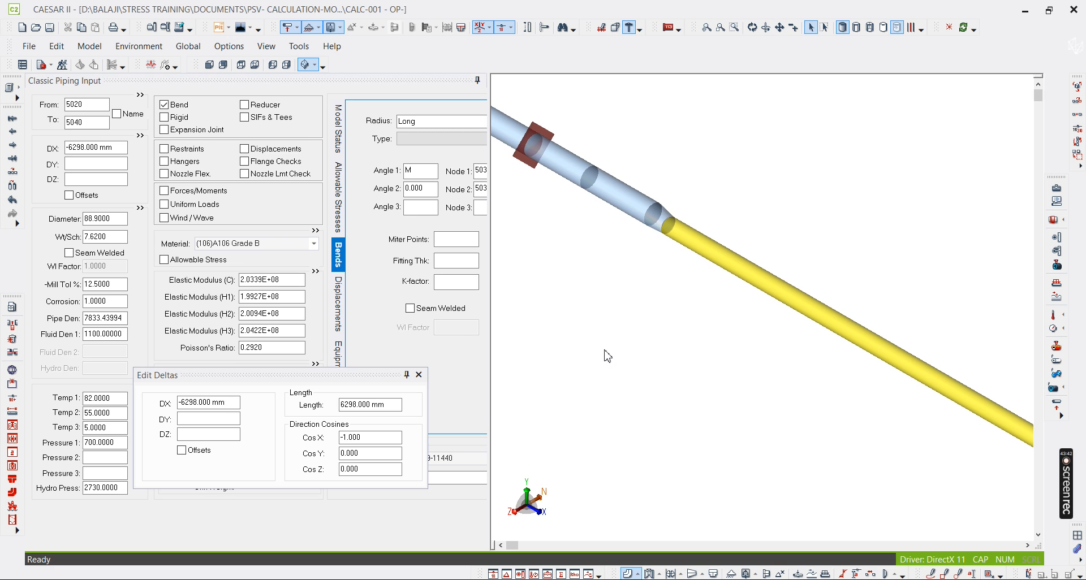
pyautogui.scroll(-8, 613, 298)
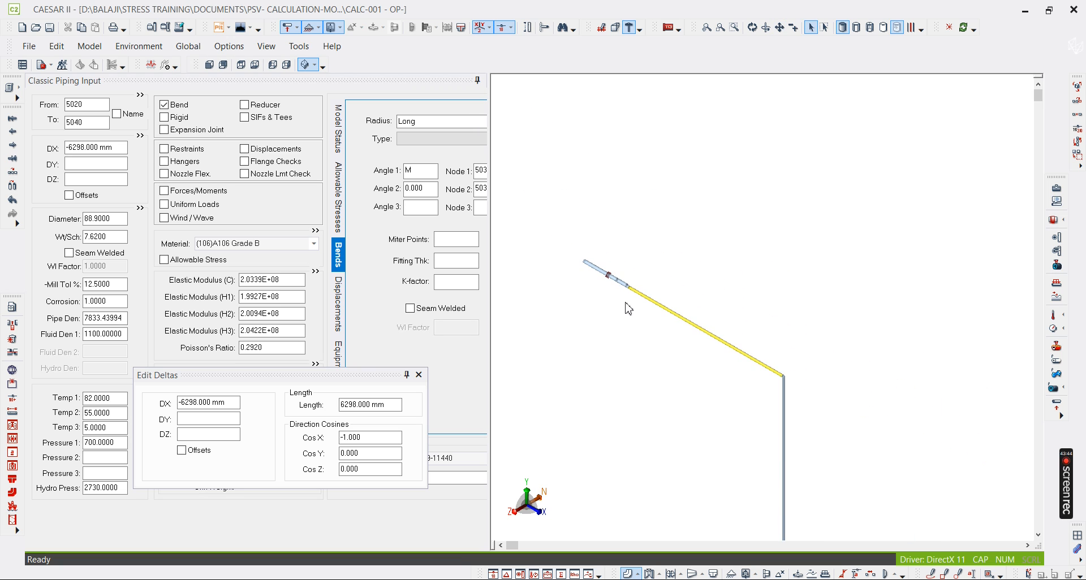
pyautogui.click(419, 377)
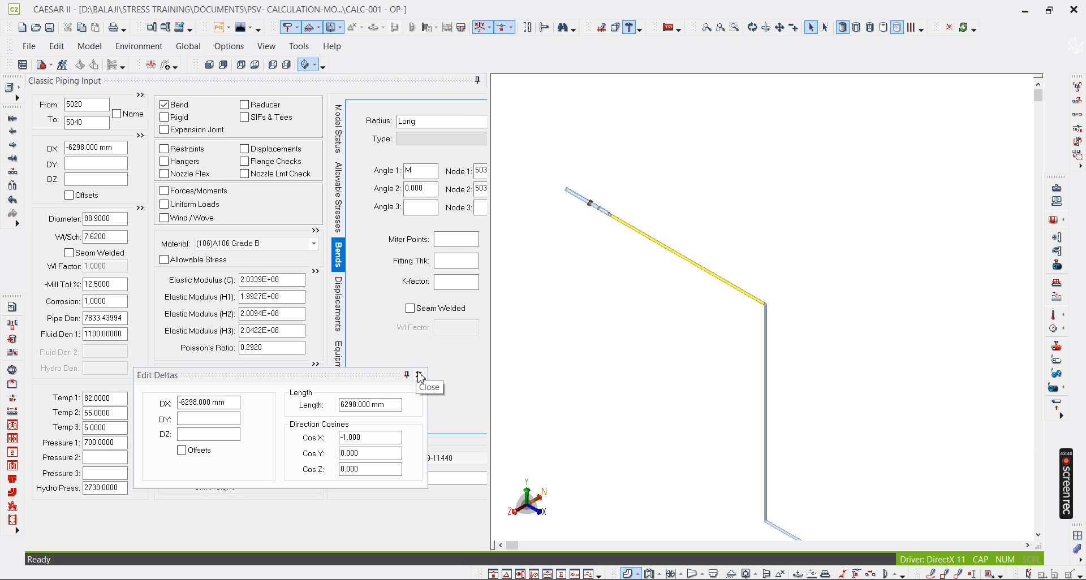
# - Inspect the two relief valve assemblies and their inlet and discharge piping in the model from several viewpoints
pyautogui.scroll(-5, 784, 297)
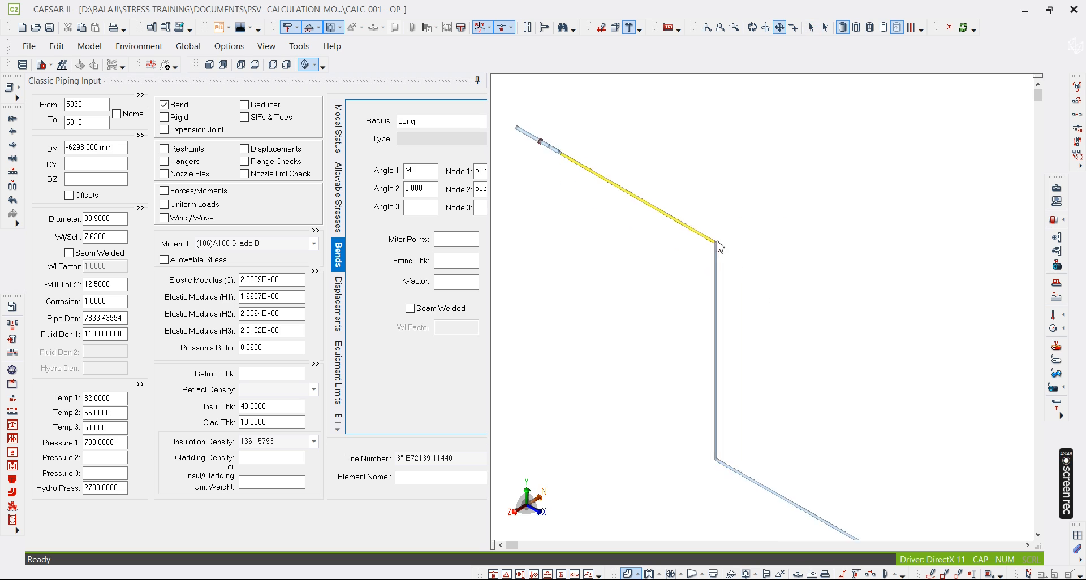
pyautogui.scroll(-3, 695, 298)
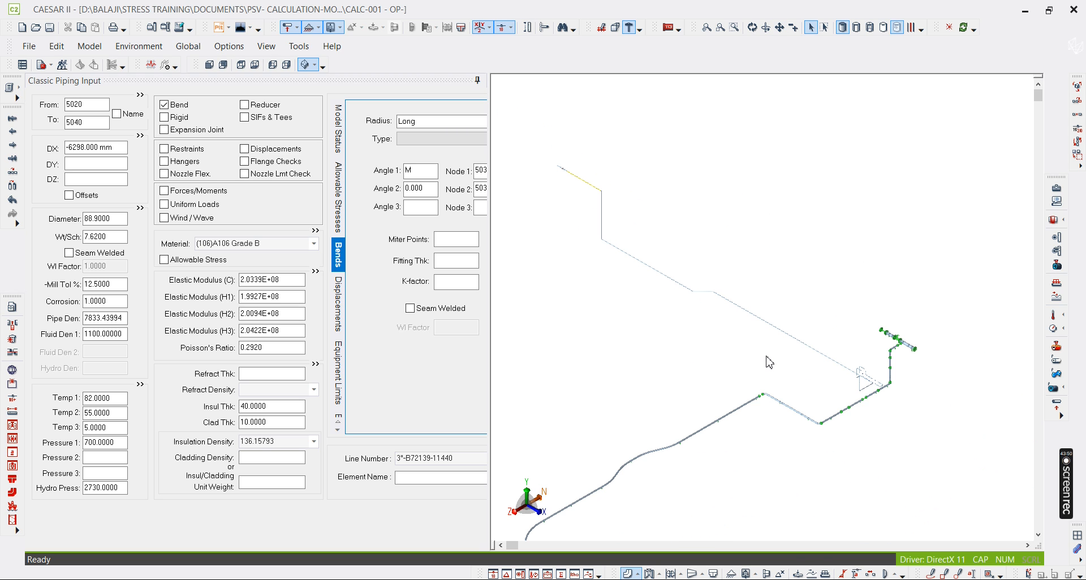
pyautogui.scroll(6, 656, 277)
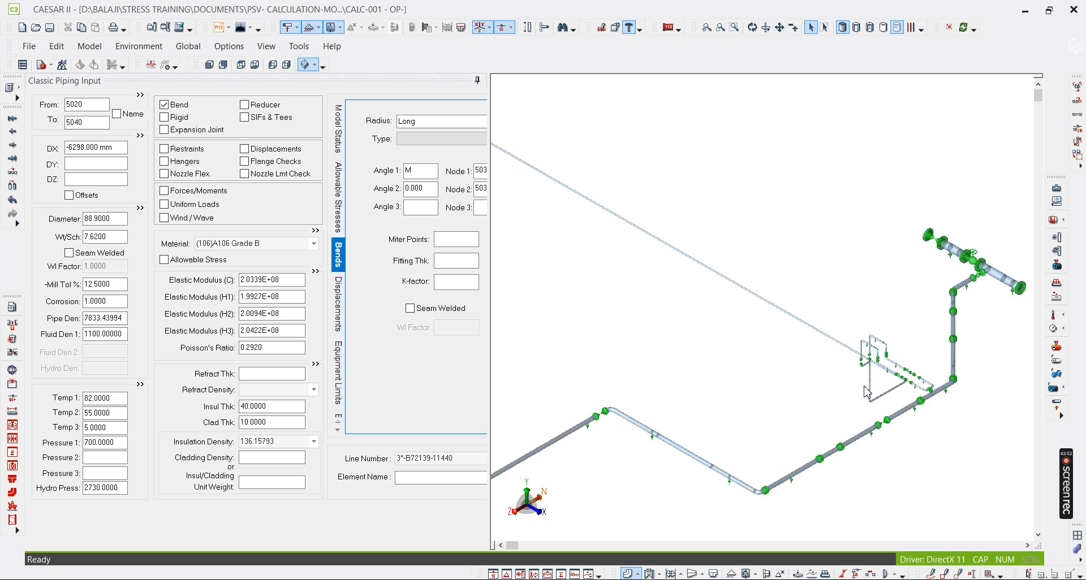
pyautogui.scroll(4, 657, 277)
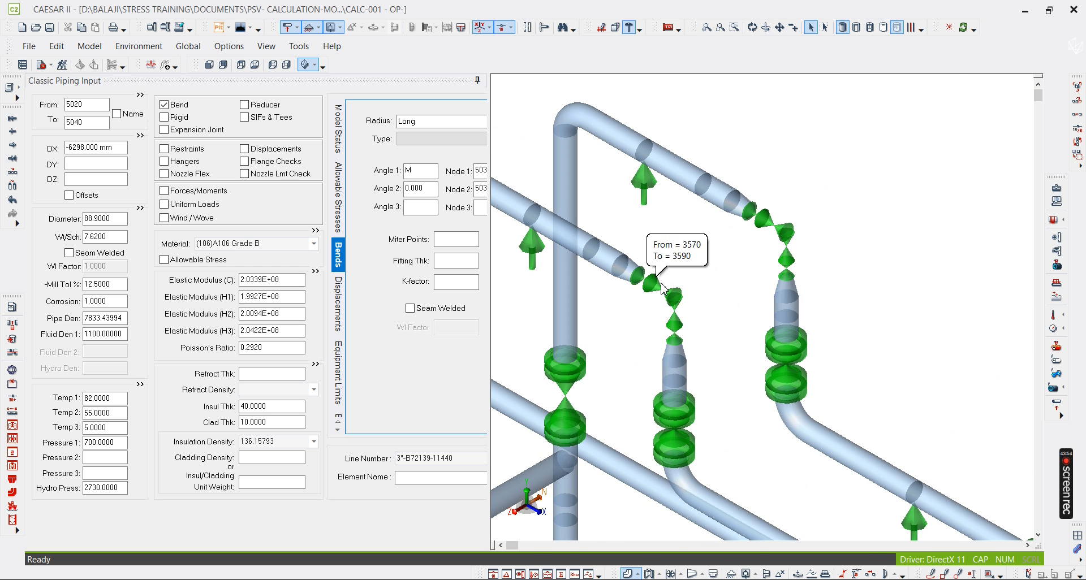
pyautogui.scroll(-3, 787, 273)
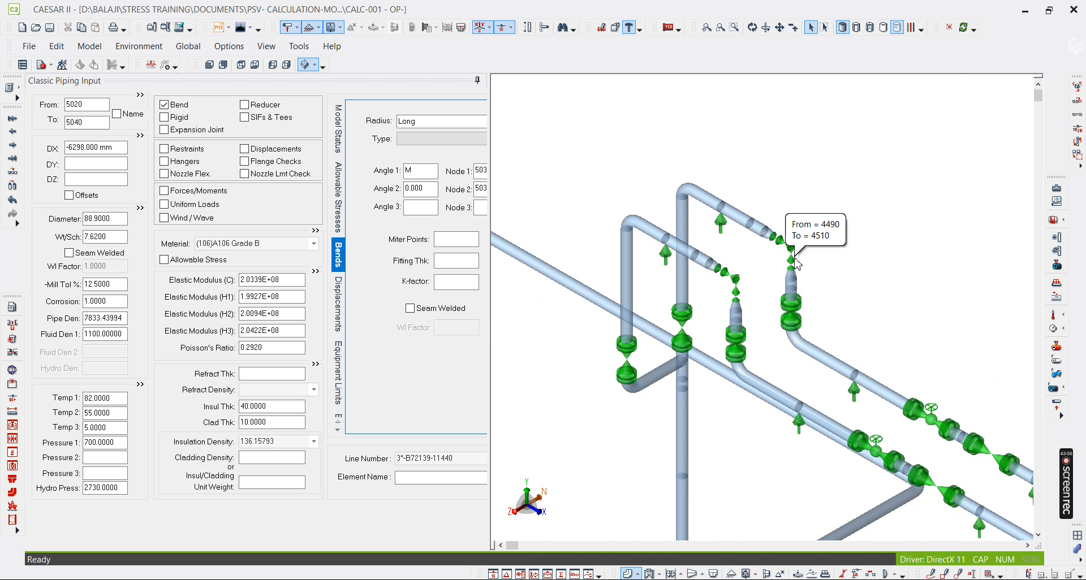
pyautogui.scroll(-2, 794, 261)
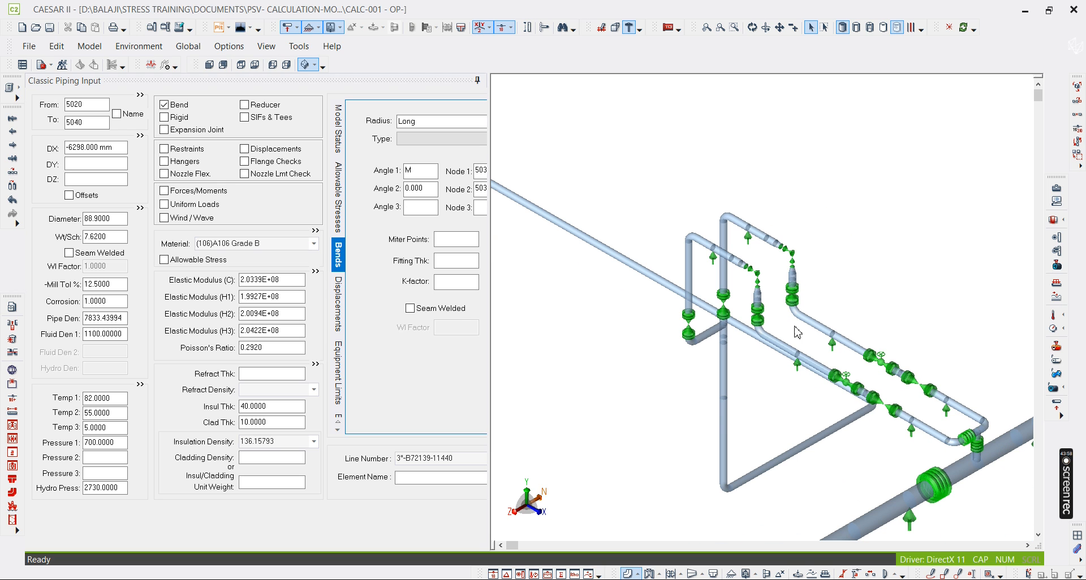
pyautogui.click(752, 27)
pyautogui.moveTo(742, 188); pyautogui.dragTo(716, 258)
pyautogui.moveTo(733, 403); pyautogui.dragTo(702, 419)
pyautogui.moveTo(683, 443)
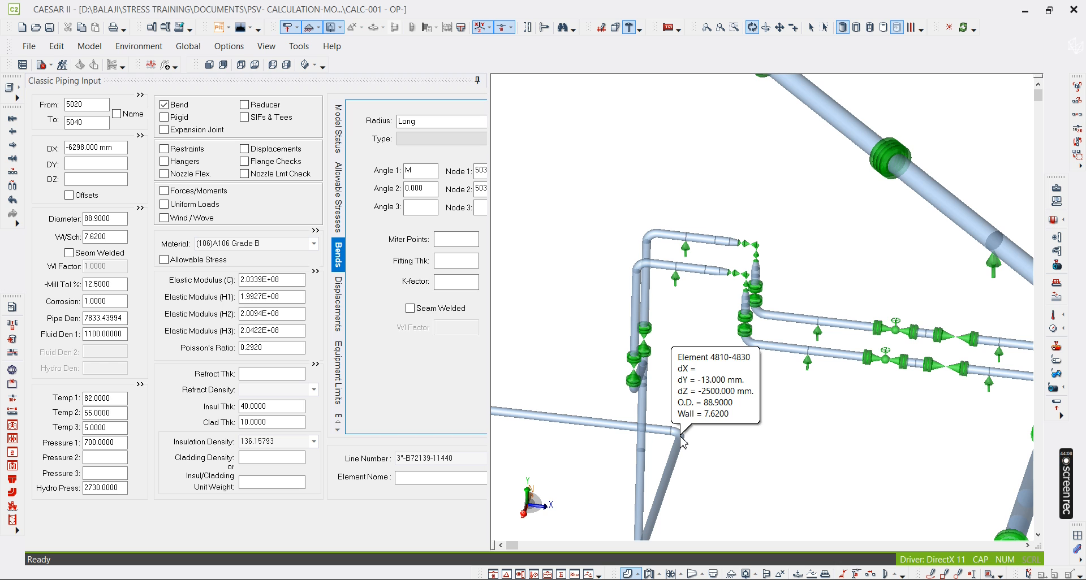
pyautogui.scroll(4, 666, 316)
pyautogui.moveTo(657, 344); pyautogui.dragTo(689, 311)
pyautogui.moveTo(748, 256)
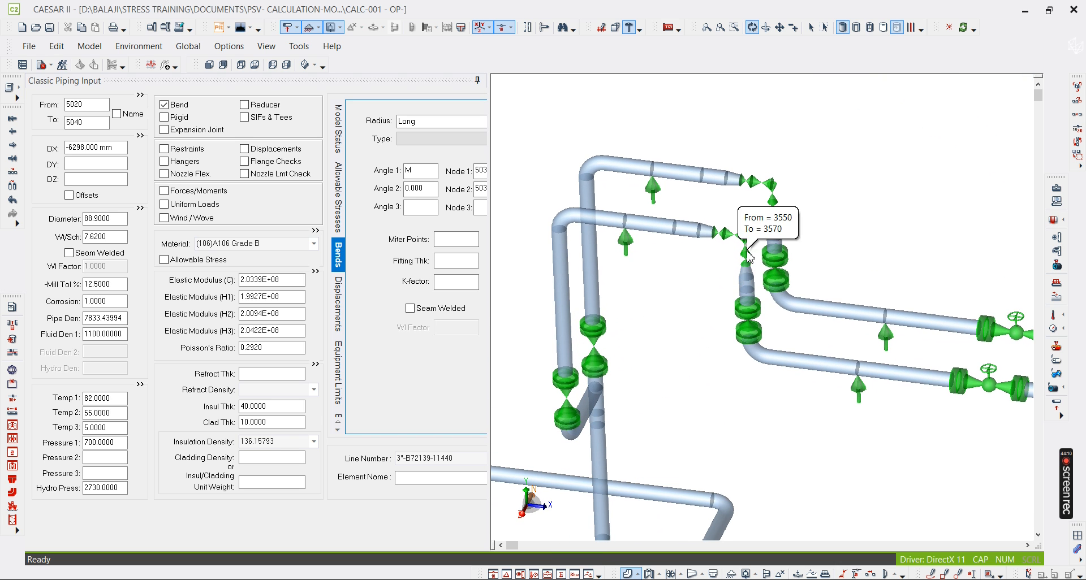
# - Mark up the nearer relief valve freehand in red: an inlet flow arrow, a circle around the valve, an upward arrow and a discharge arrow
pyautogui.click(930, 575)
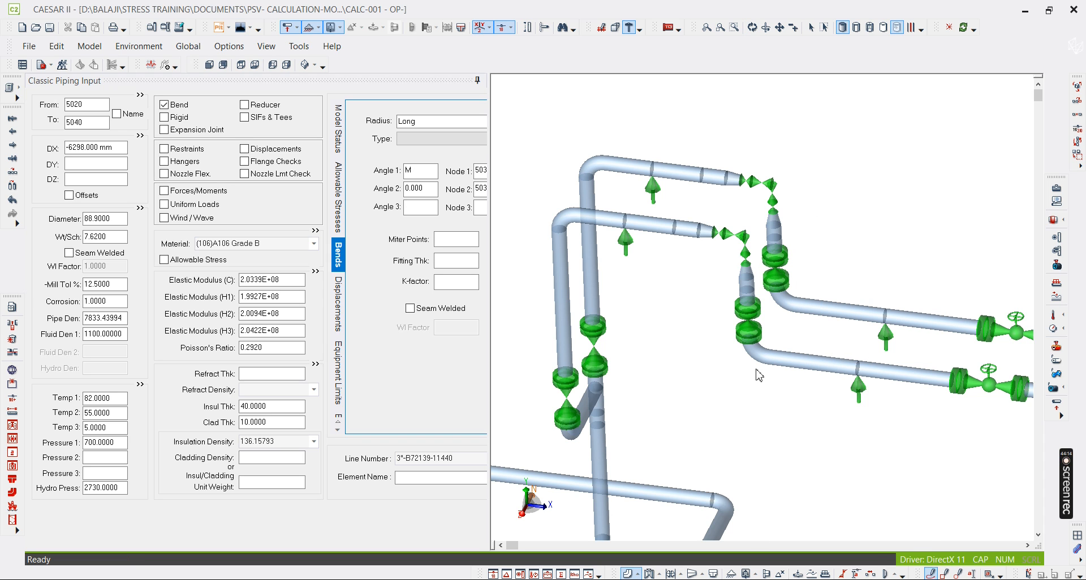
pyautogui.moveTo(717, 318)
pyautogui.mouseDown()
pyautogui.moveTo(702, 258)
pyautogui.moveTo(724, 265)
pyautogui.mouseUp()
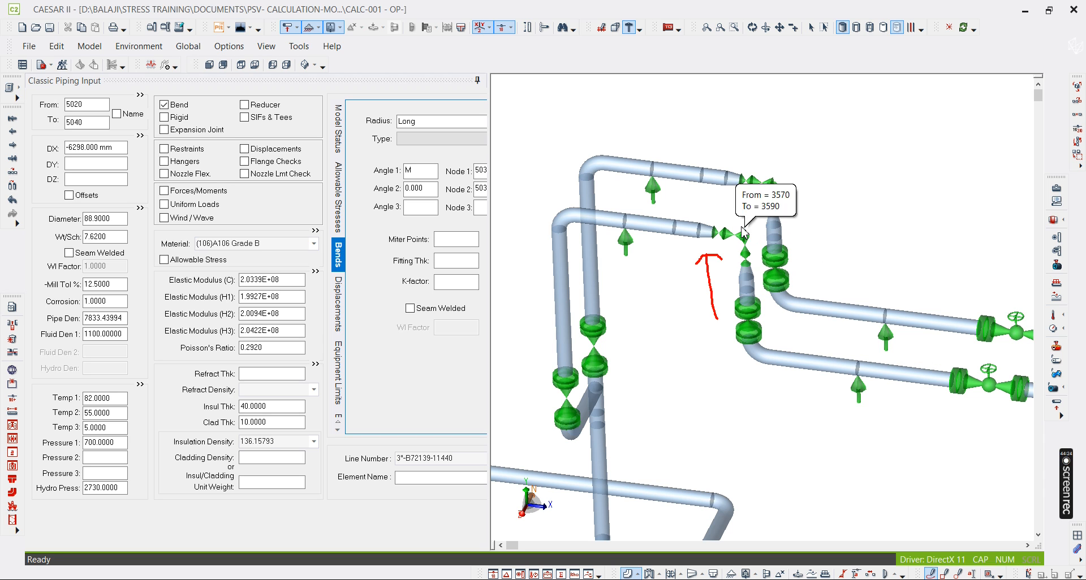
pyautogui.moveTo(743, 226); pyautogui.dragTo(738, 227)
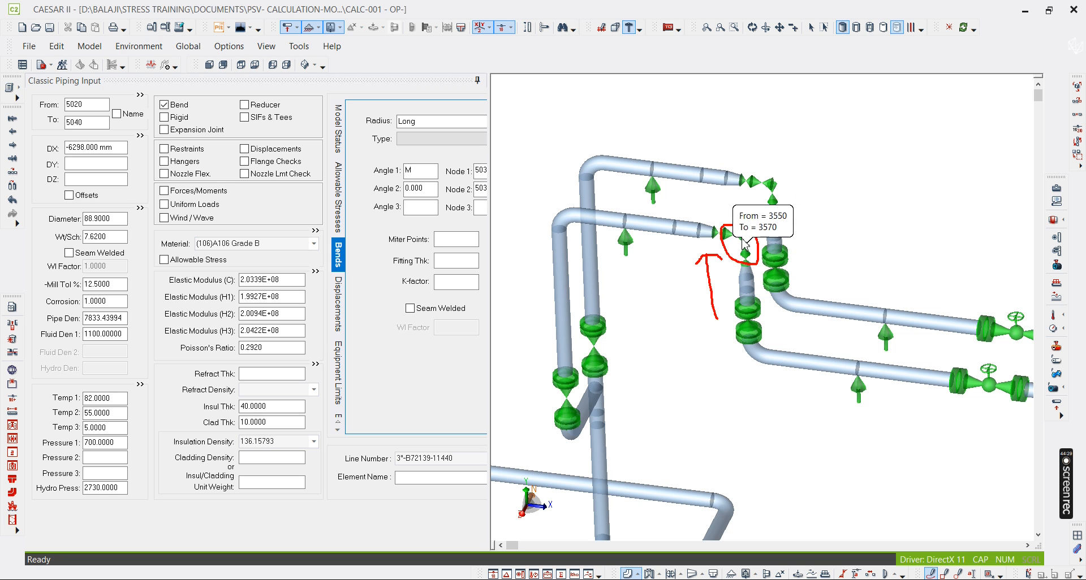
pyautogui.moveTo(733, 218)
pyautogui.mouseDown()
pyautogui.moveTo(736, 244)
pyautogui.moveTo(743, 219)
pyautogui.mouseUp()
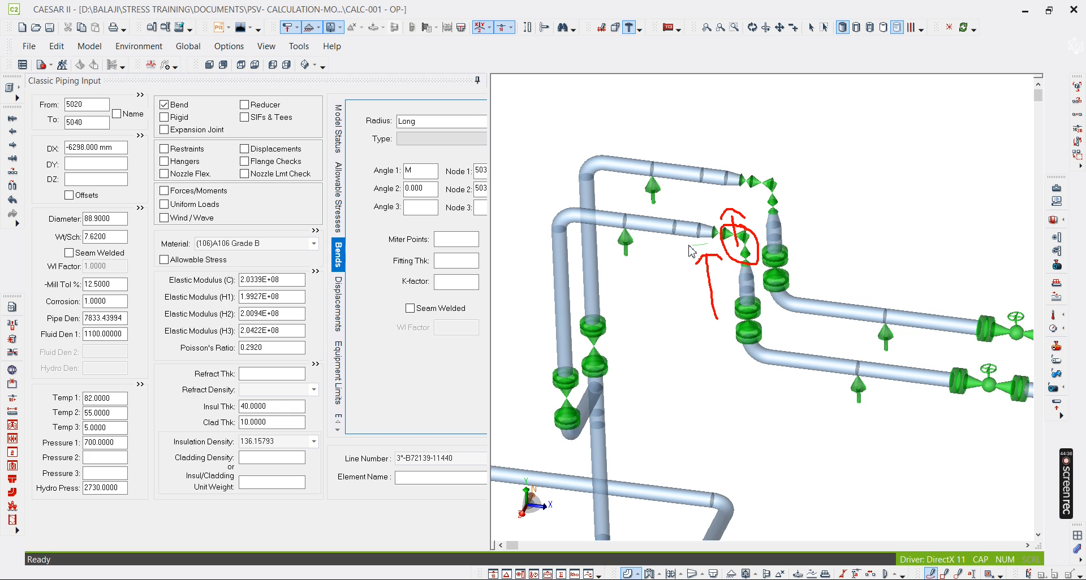
pyautogui.moveTo(663, 248); pyautogui.dragTo(674, 257)
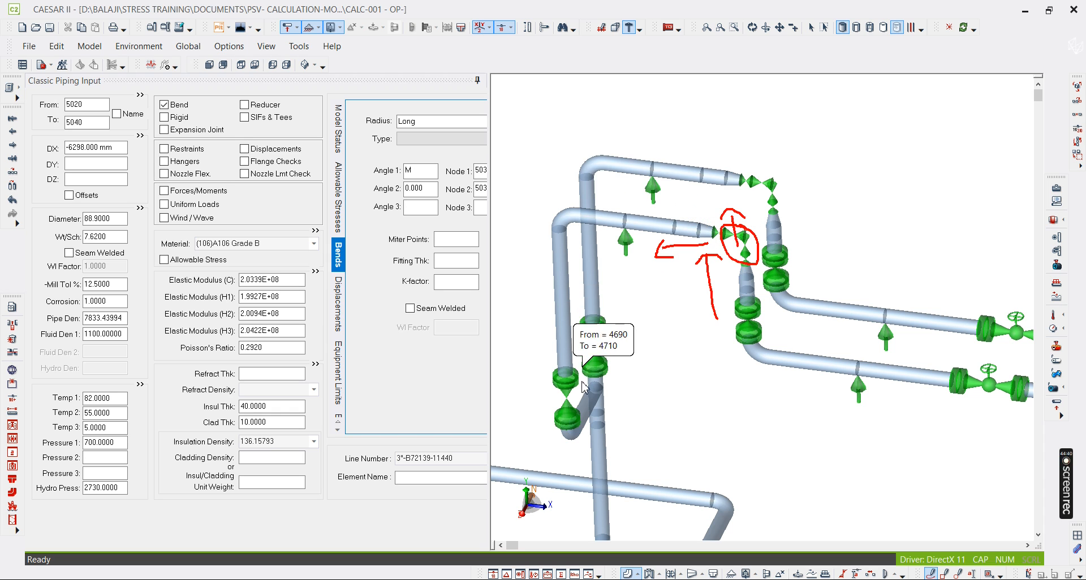
# - Trace the 3-inch relief valve discharge line from the valves to its far end and back
pyautogui.moveTo(620, 307); pyautogui.dragTo(716, 243, button='middle')
pyautogui.scroll(-3, 699, 243)
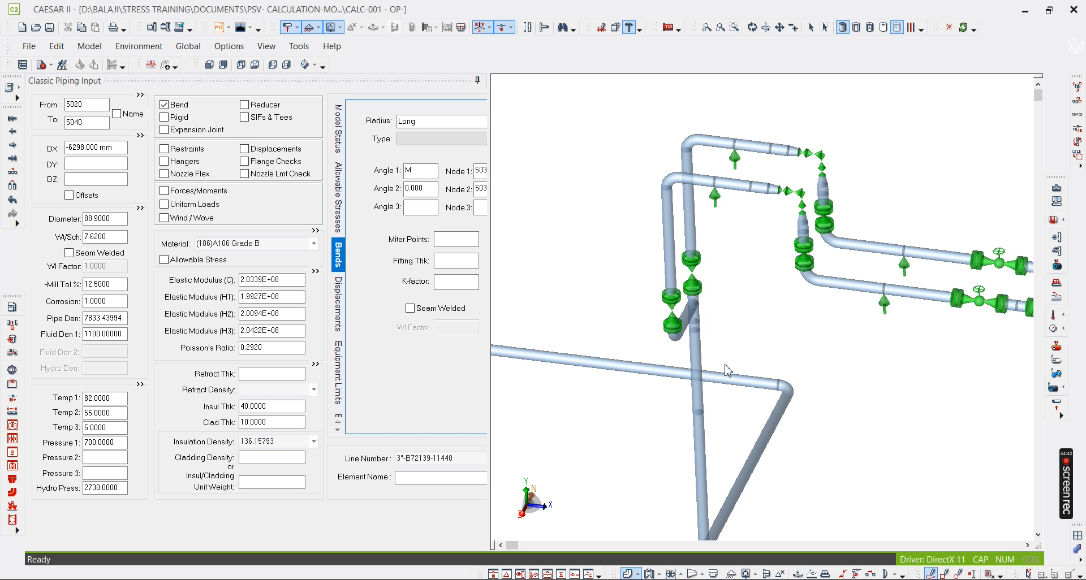
pyautogui.scroll(-10, 858, 349)
pyautogui.scroll(8, 626, 339)
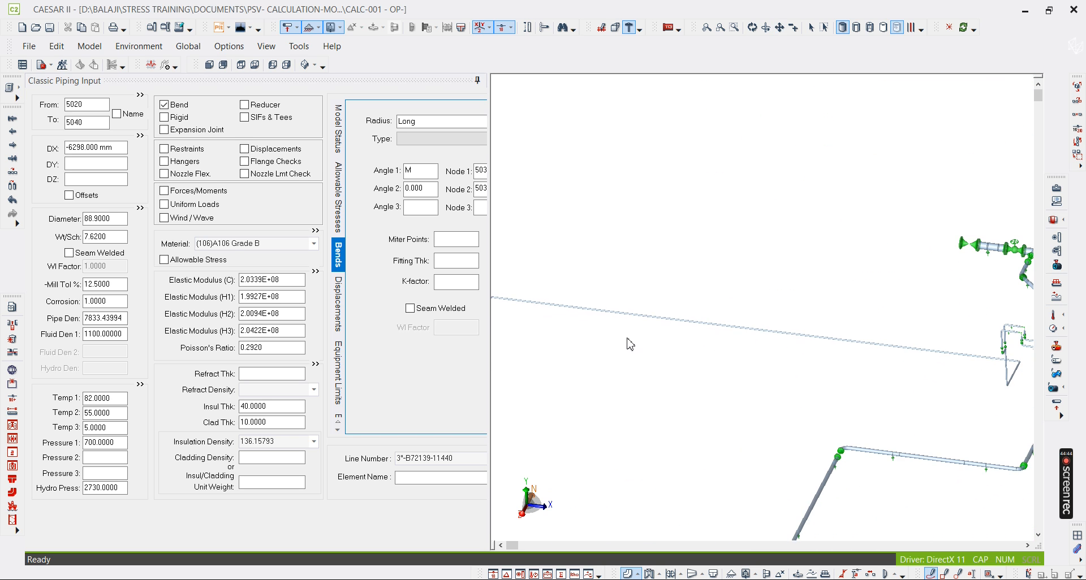
pyautogui.scroll(3, 629, 247)
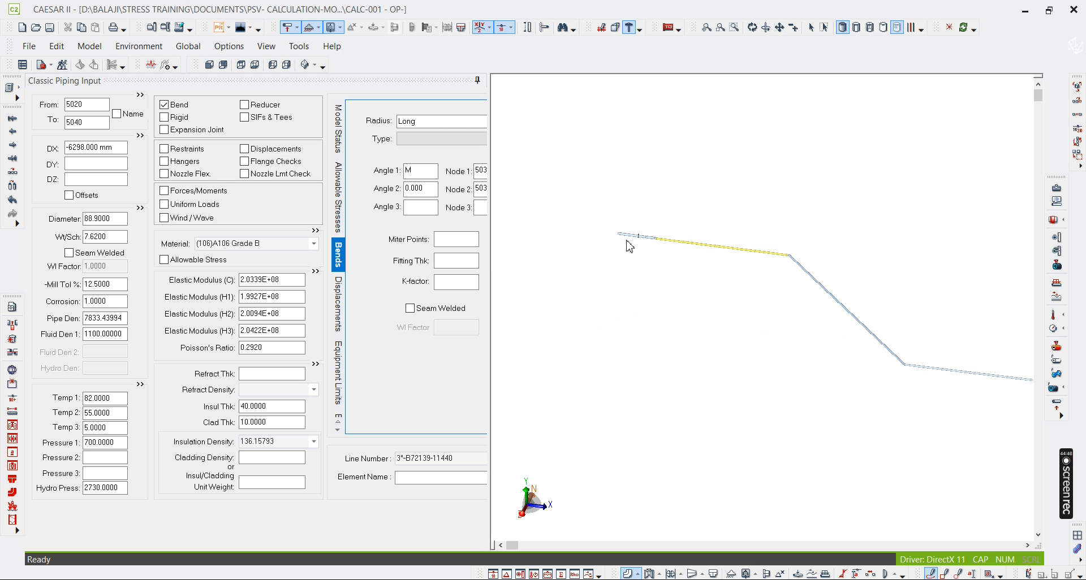
pyautogui.scroll(-6, 739, 306)
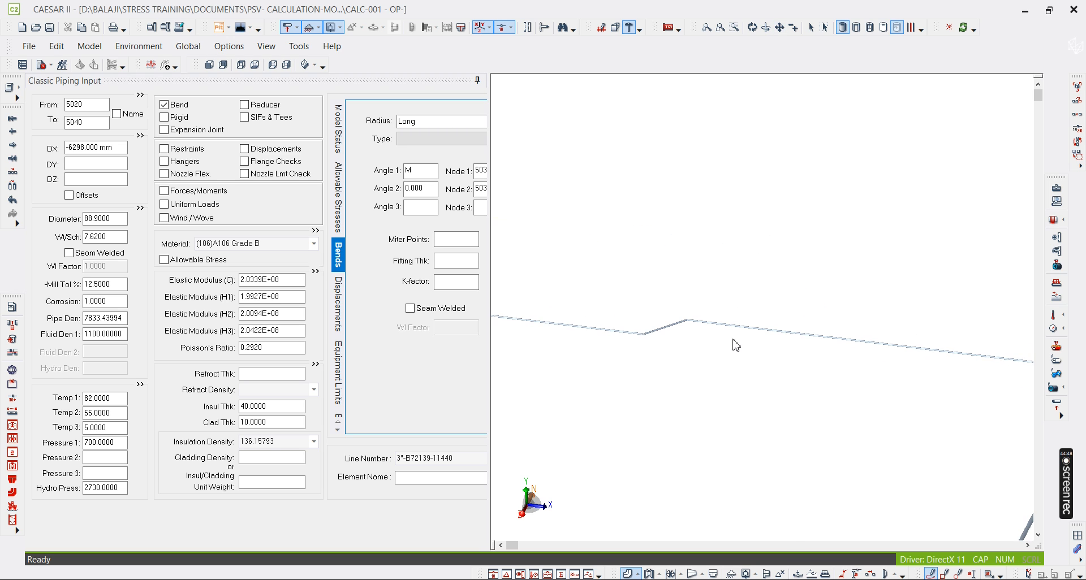
pyautogui.scroll(-3, 767, 340)
pyautogui.scroll(6, 763, 338)
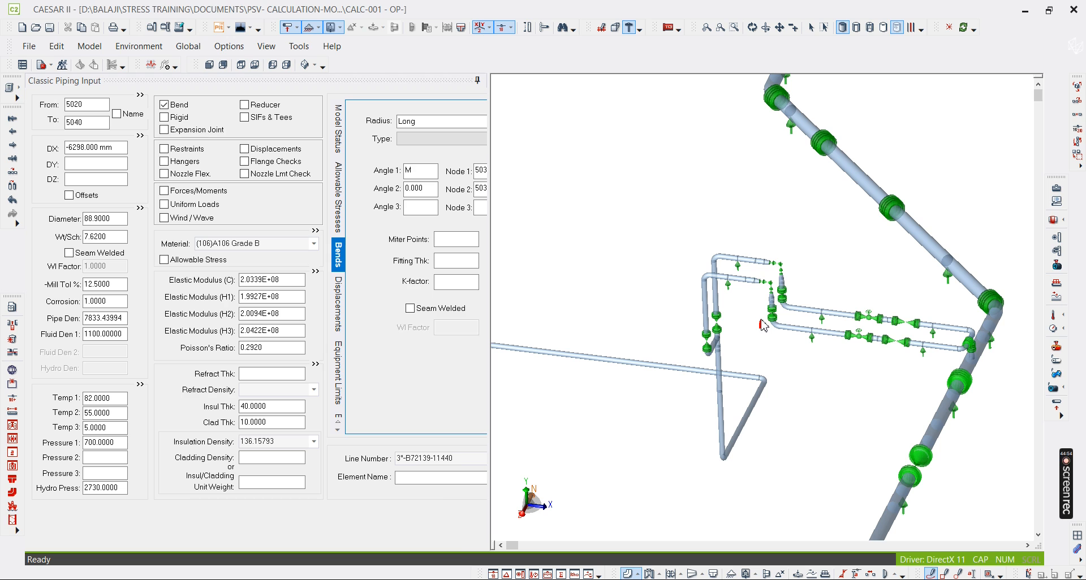
# - Sketch a separate discharge route from each relief valve outlet freehand in red and circle both routes together
pyautogui.moveTo(760, 287)
pyautogui.moveTo(665, 171)
pyautogui.mouseDown()
pyautogui.moveTo(758, 280)
pyautogui.moveTo(725, 250)
pyautogui.mouseUp()
pyautogui.moveTo(777, 266)
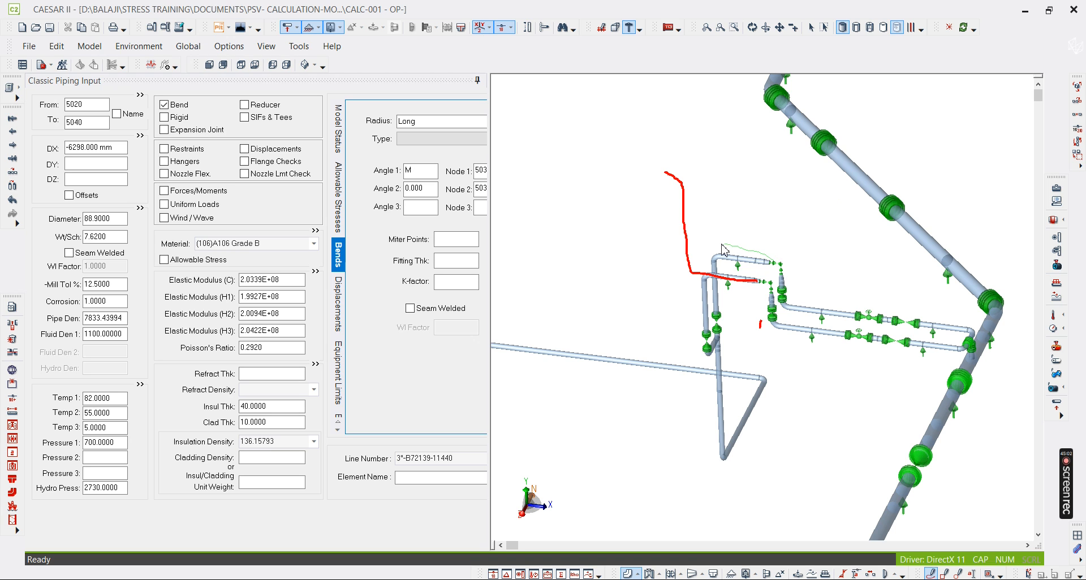
pyautogui.moveTo(695, 167); pyautogui.dragTo(676, 156)
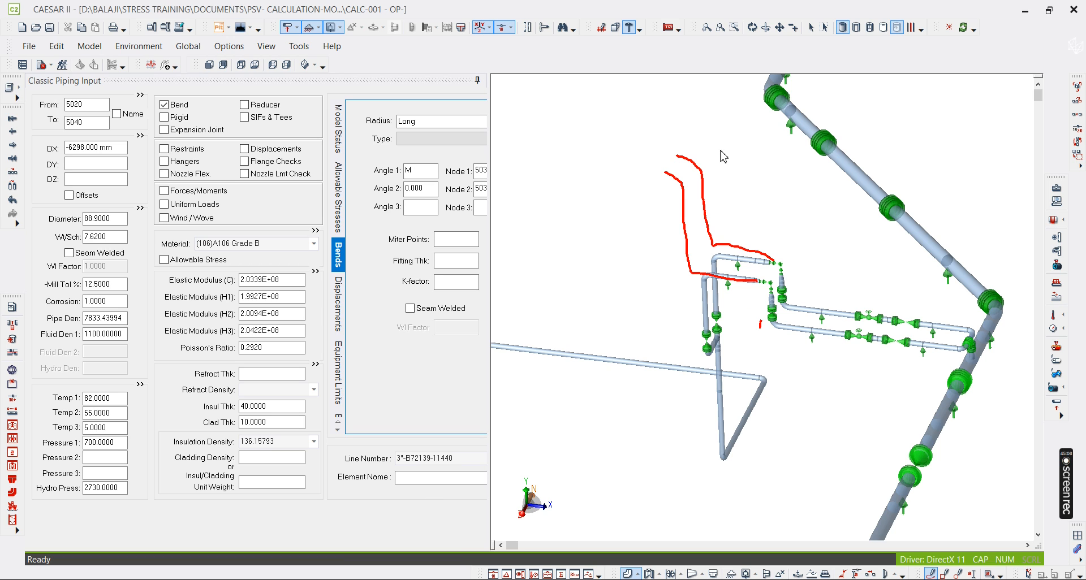
pyautogui.moveTo(650, 155)
pyautogui.mouseDown()
pyautogui.moveTo(730, 305)
pyautogui.moveTo(787, 238)
pyautogui.moveTo(724, 176)
pyautogui.moveTo(648, 156)
pyautogui.mouseUp()
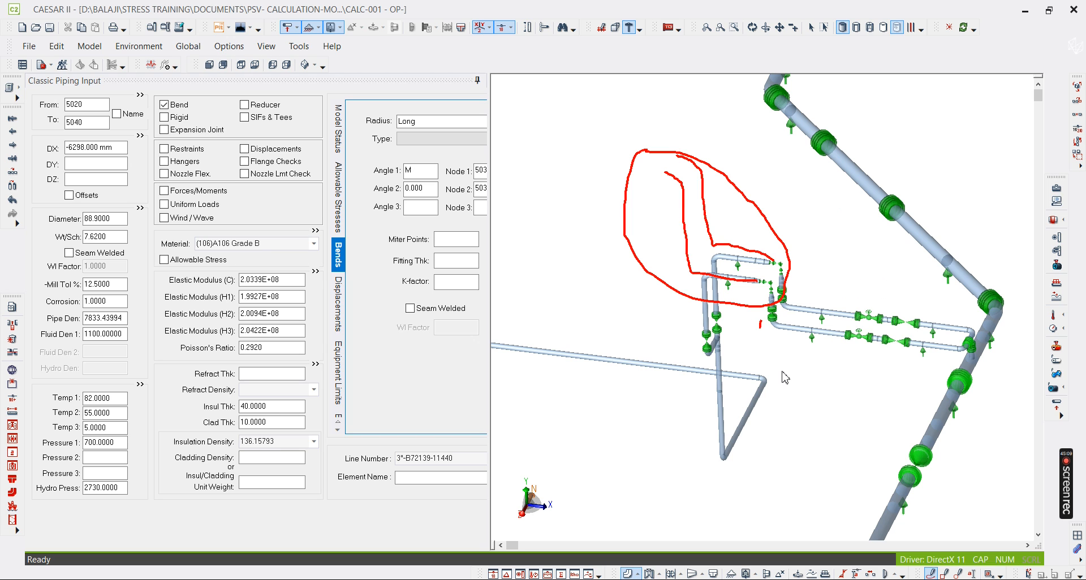
pyautogui.moveTo(785, 376); pyautogui.dragTo(796, 341, button='middle')
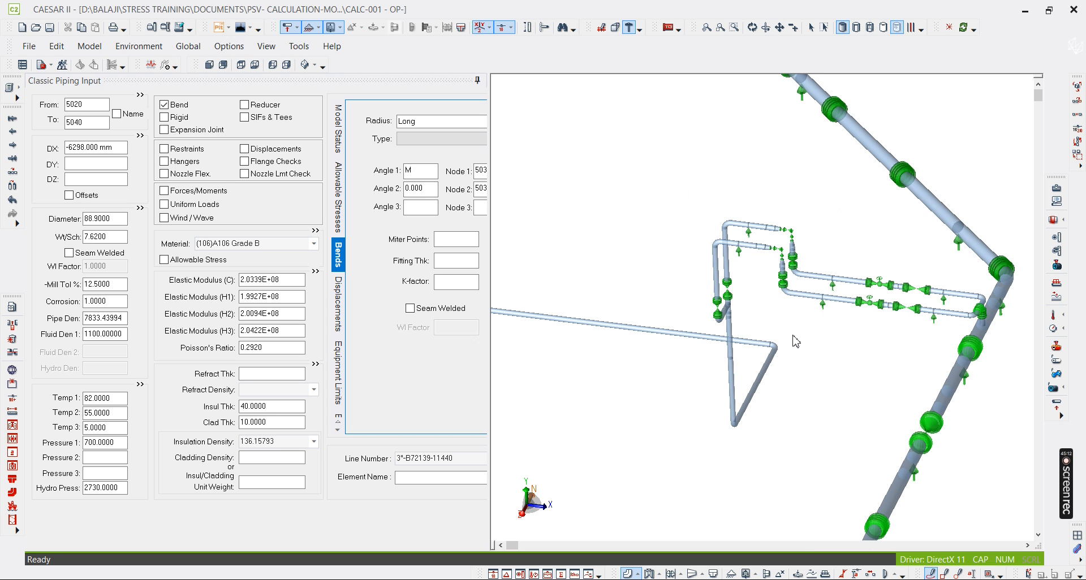
# - Show the whole model in isometric view and sketch a red header line beside it with six branch lines joining it
pyautogui.scroll(-6, 796, 341)
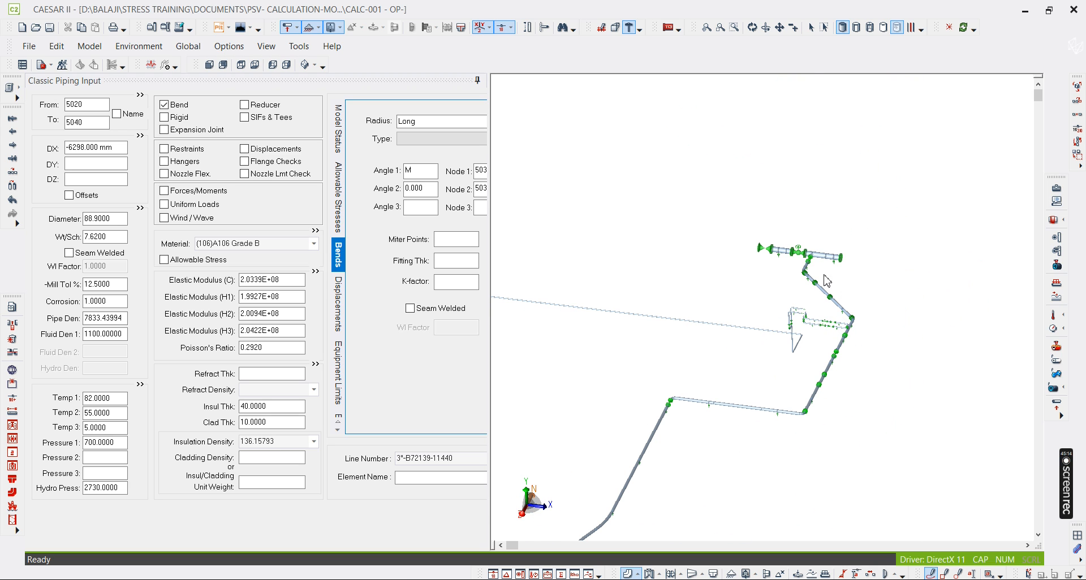
pyautogui.click(305, 65)
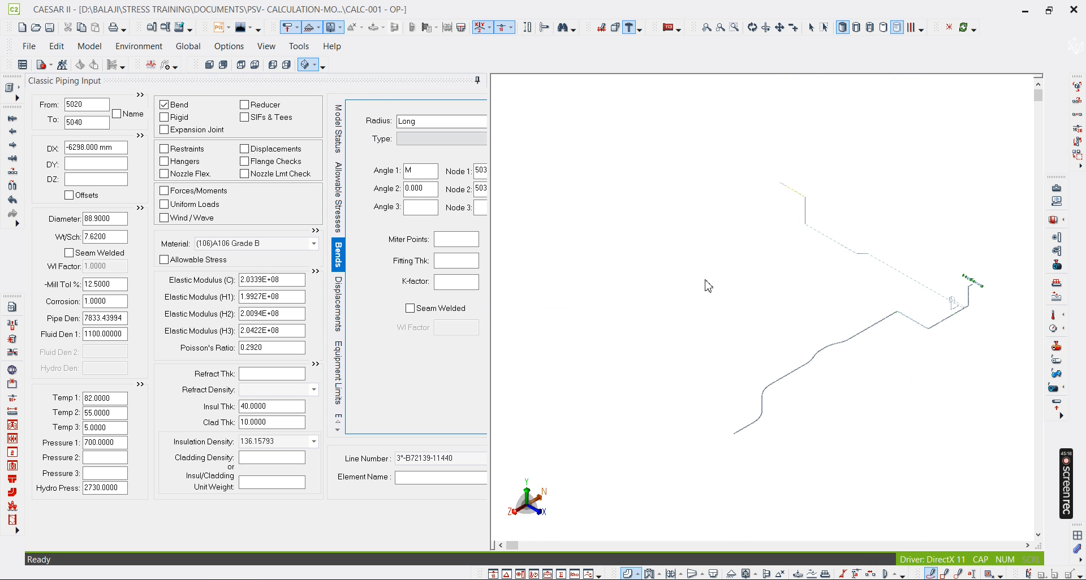
pyautogui.moveTo(581, 361); pyautogui.dragTo(764, 250)
pyautogui.click(770, 249)
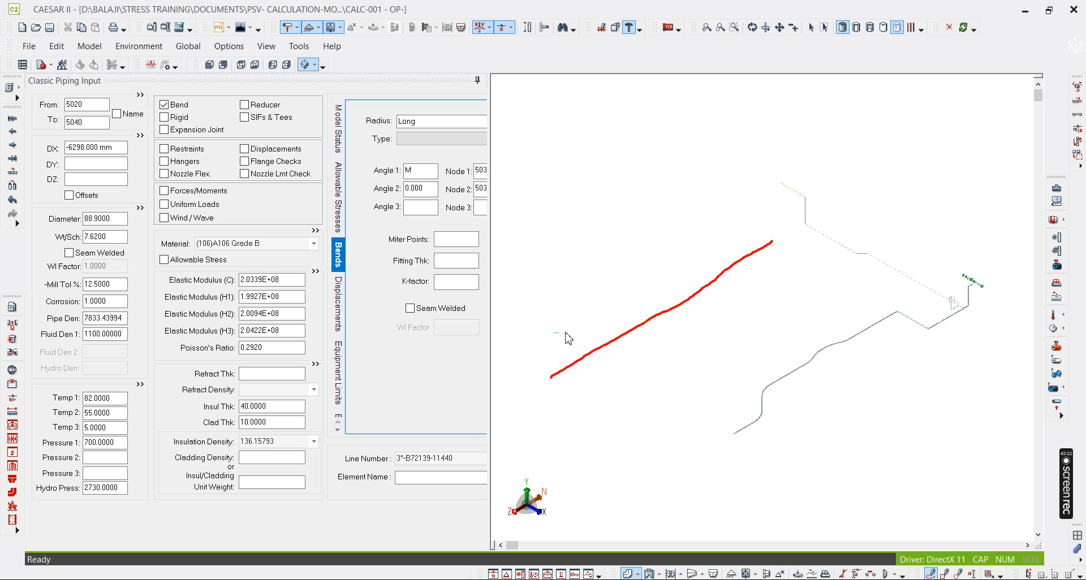
pyautogui.moveTo(577, 360)
pyautogui.mouseDown()
pyautogui.moveTo(569, 309)
pyautogui.moveTo(626, 330)
pyautogui.mouseUp()
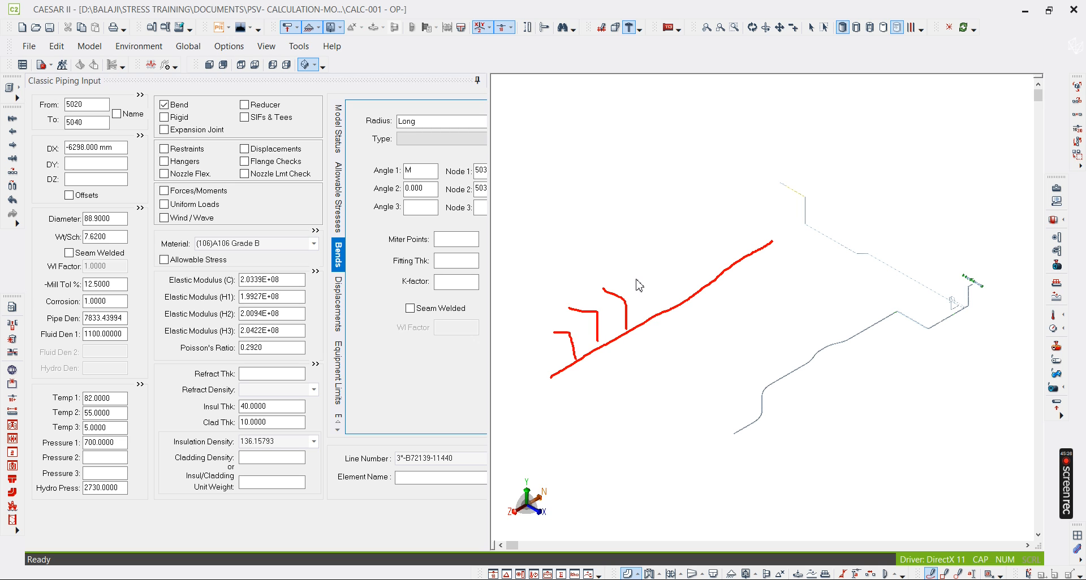
pyautogui.moveTo(636, 277); pyautogui.dragTo(650, 314)
pyautogui.moveTo(662, 259); pyautogui.dragTo(682, 304)
pyautogui.moveTo(725, 271); pyautogui.dragTo(724, 269)
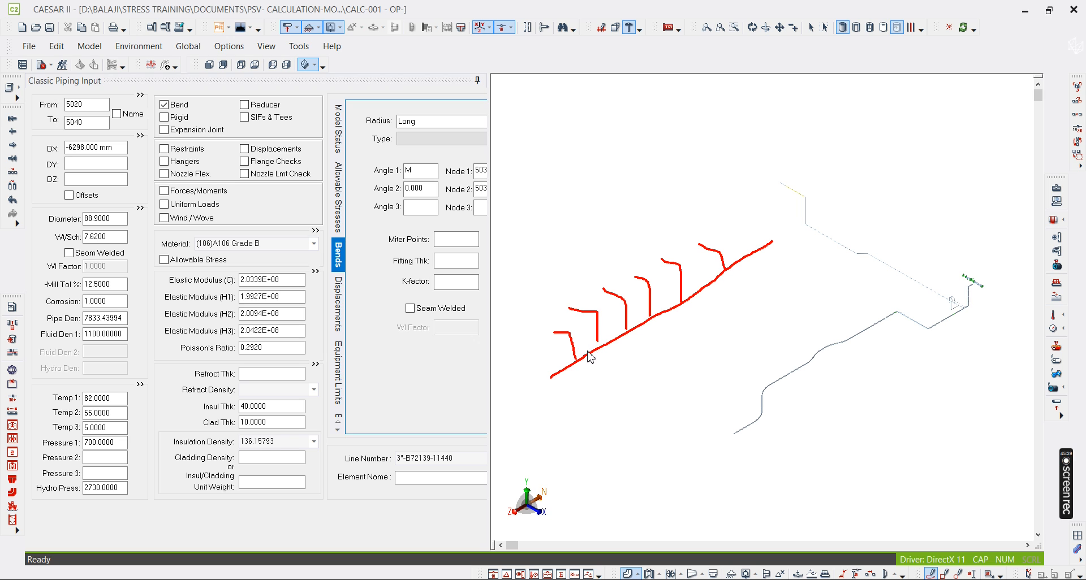
pyautogui.moveTo(572, 355)
pyautogui.mouseDown()
pyautogui.moveTo(572, 367)
pyautogui.moveTo(586, 355)
pyautogui.mouseUp()
# - Open the recent piping file SYS_03_300_5(MATCHED)-UPDATED -OP-1
pyautogui.scroll(2, 964, 320)
pyautogui.scroll(5, 960, 300)
pyautogui.scroll(2, 826, 294)
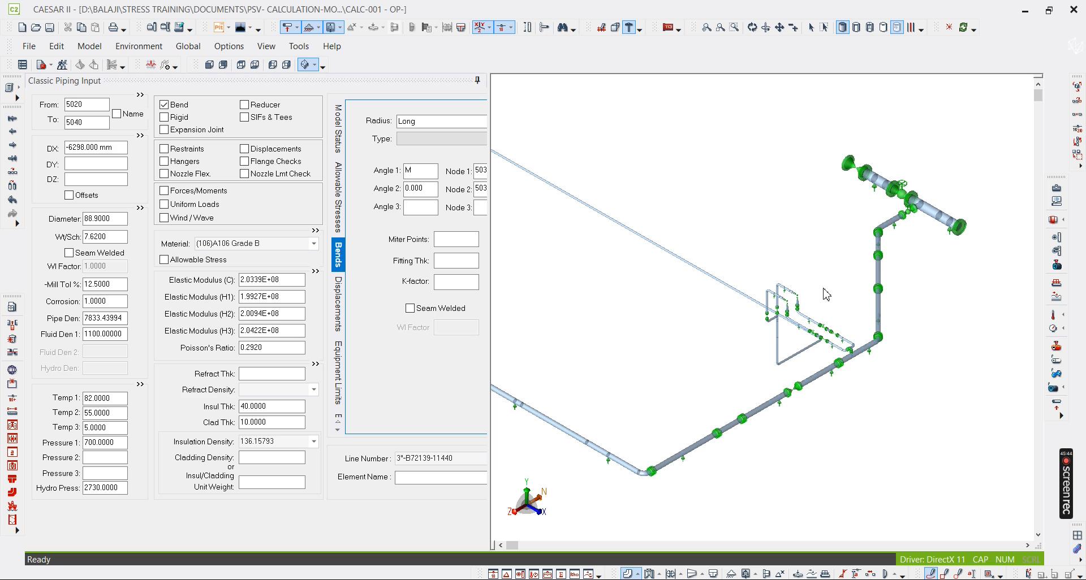
pyautogui.scroll(5, 679, 396)
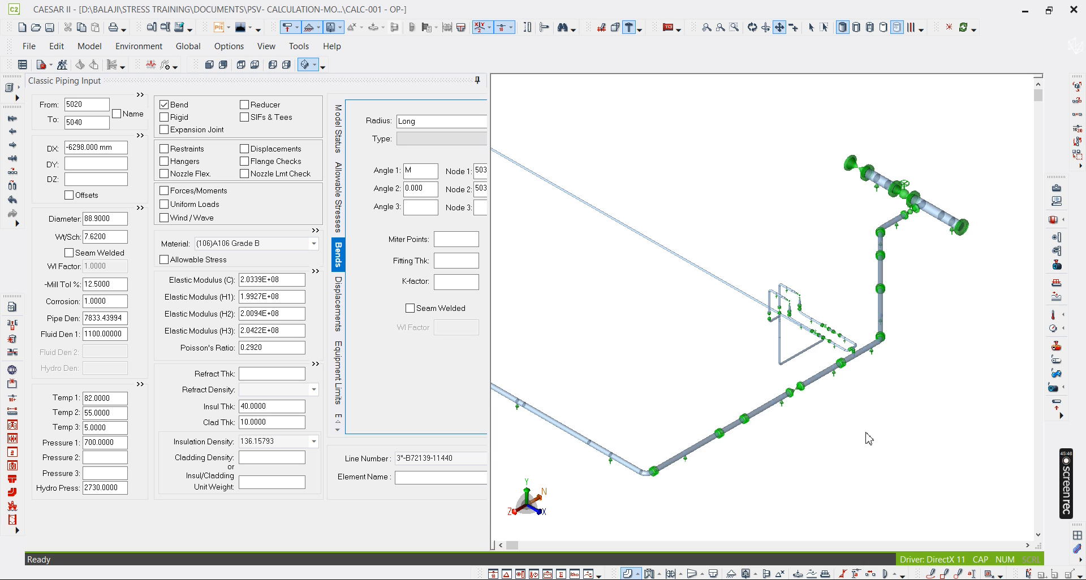
pyautogui.scroll(-5, 773, 383)
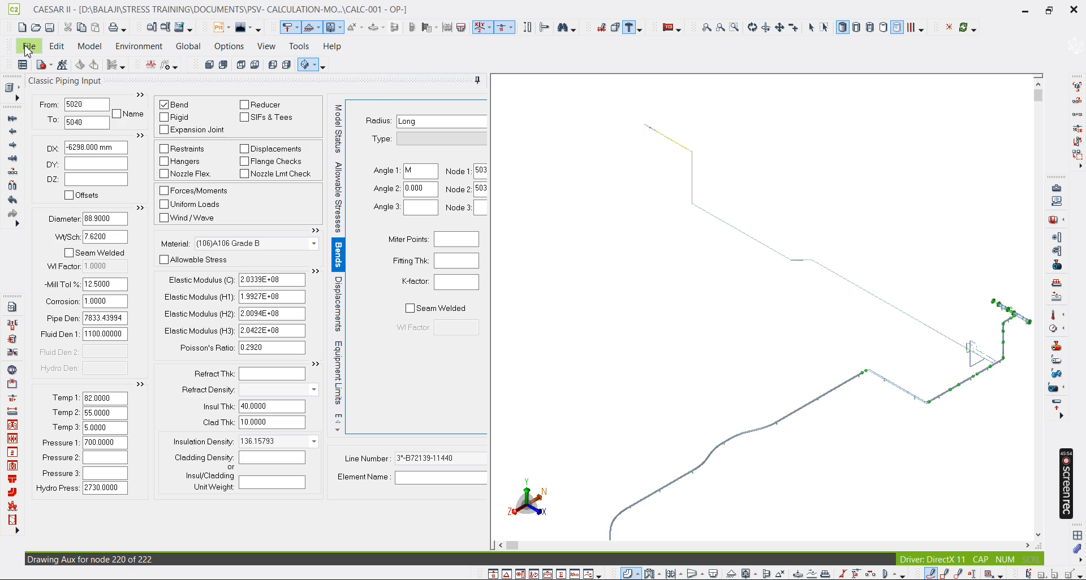
pyautogui.click(28, 48)
pyautogui.moveTo(266, 267)
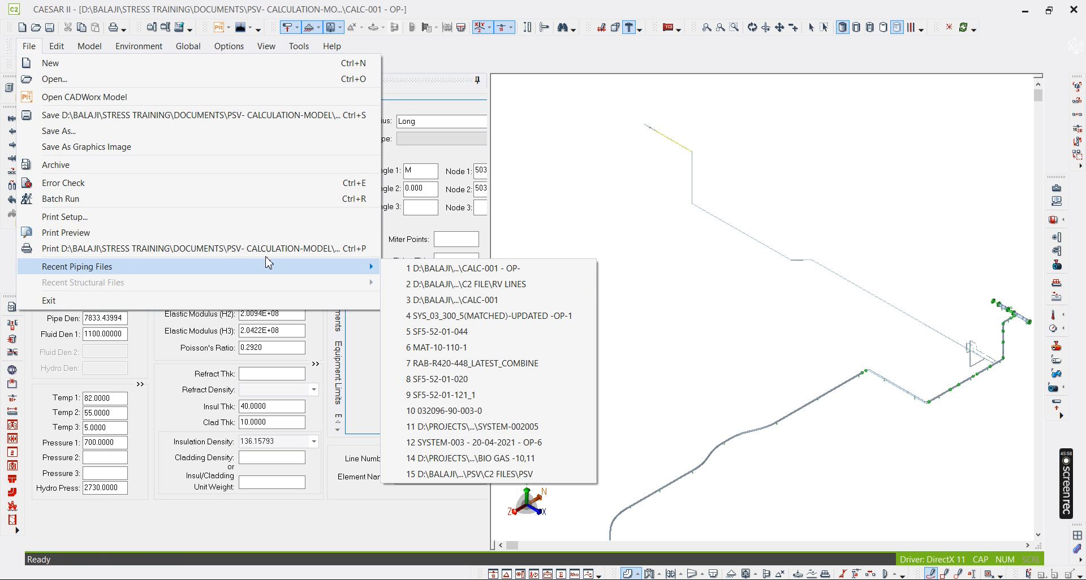
pyautogui.click(509, 317)
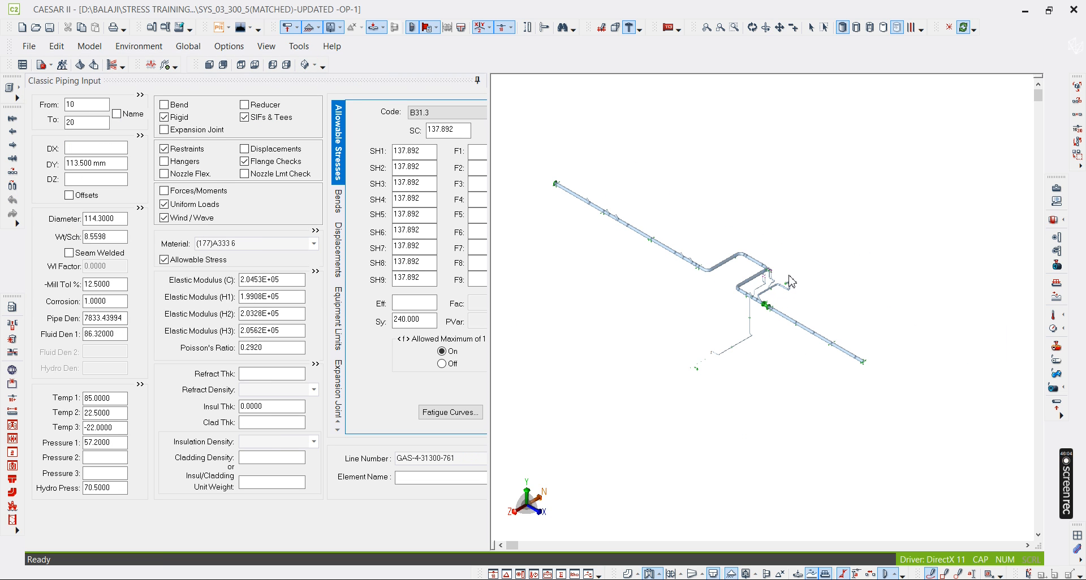
pyautogui.click(29, 46)
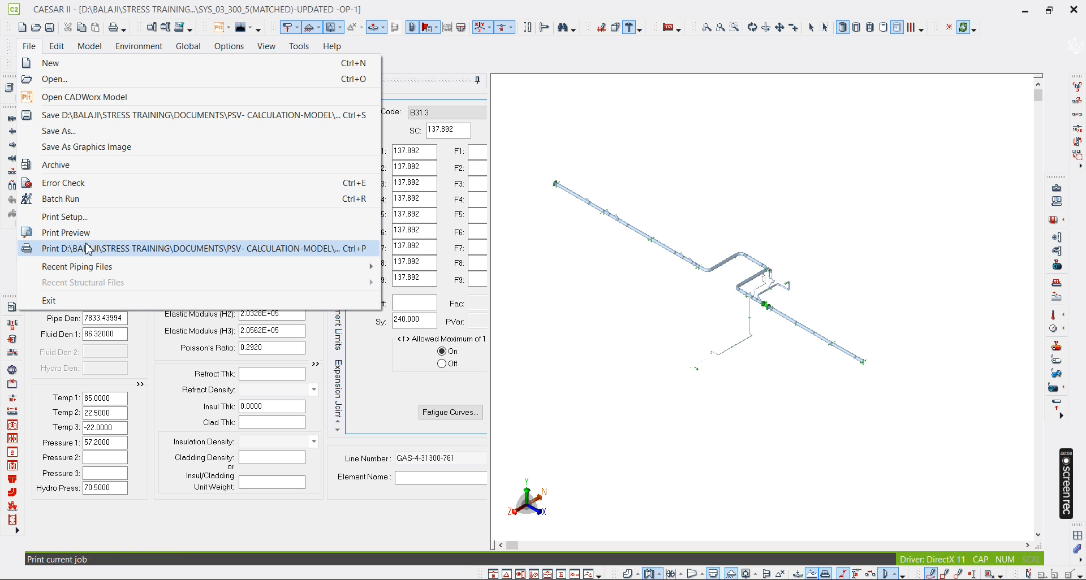
pyautogui.moveTo(78, 273)
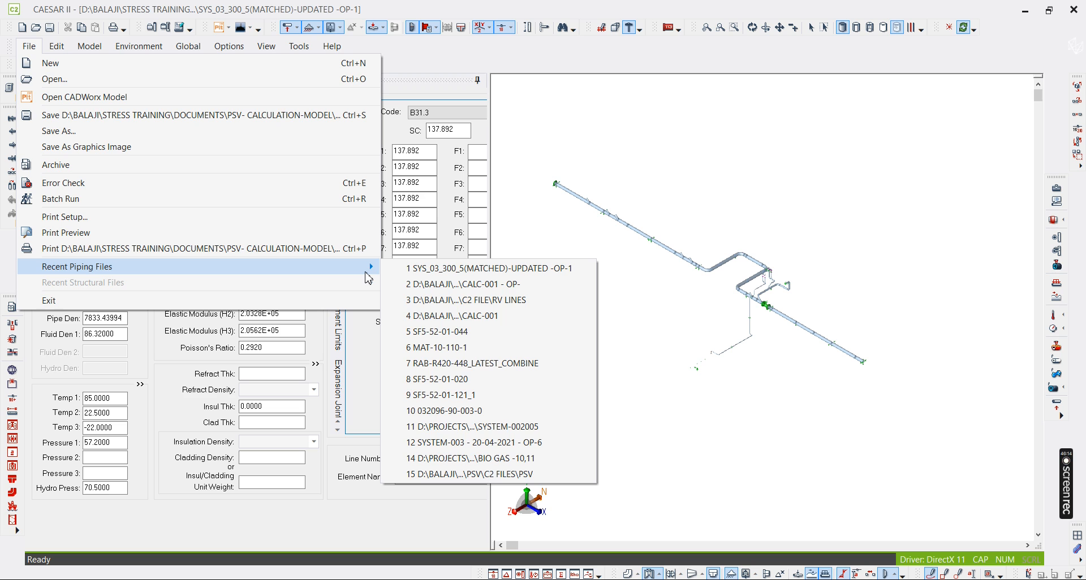
pyautogui.click(830, 358)
# - Outline the two long straight runs of the large header freehand in red, on either side of the valve area
pyautogui.scroll(5, 774, 280)
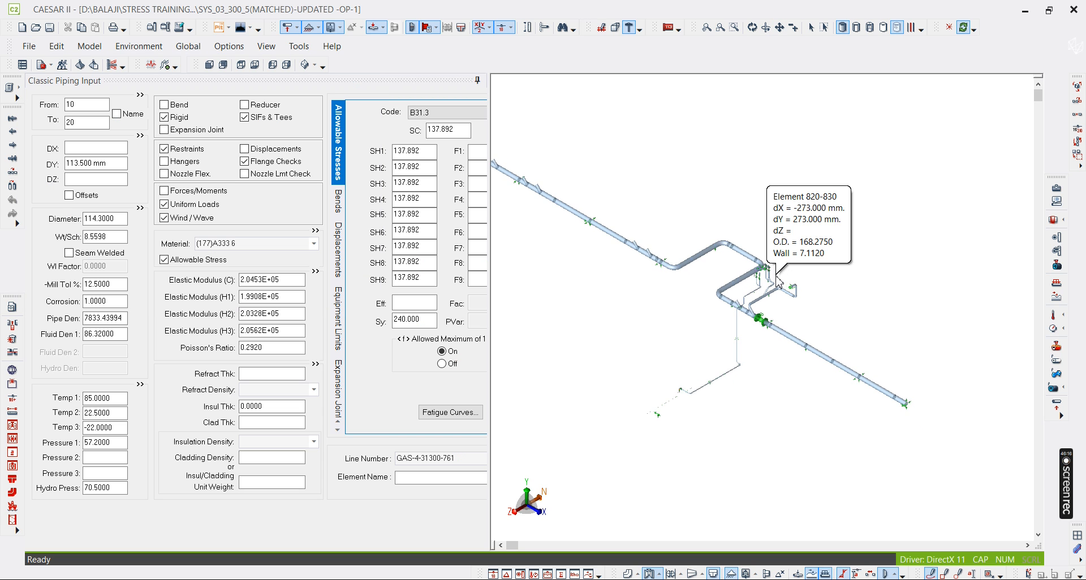
pyautogui.scroll(-4, 746, 331)
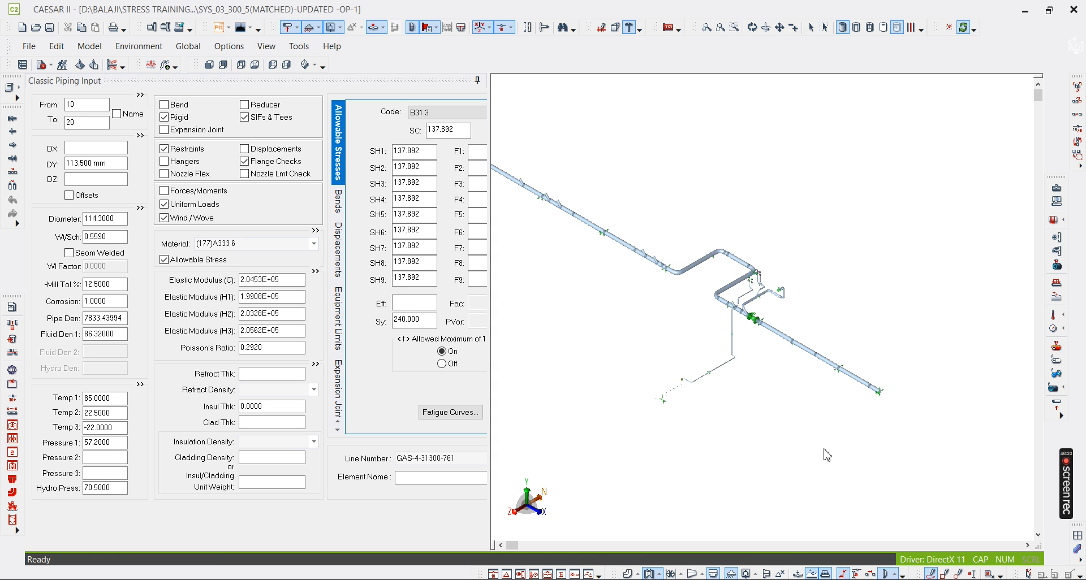
pyautogui.scroll(-2, 852, 463)
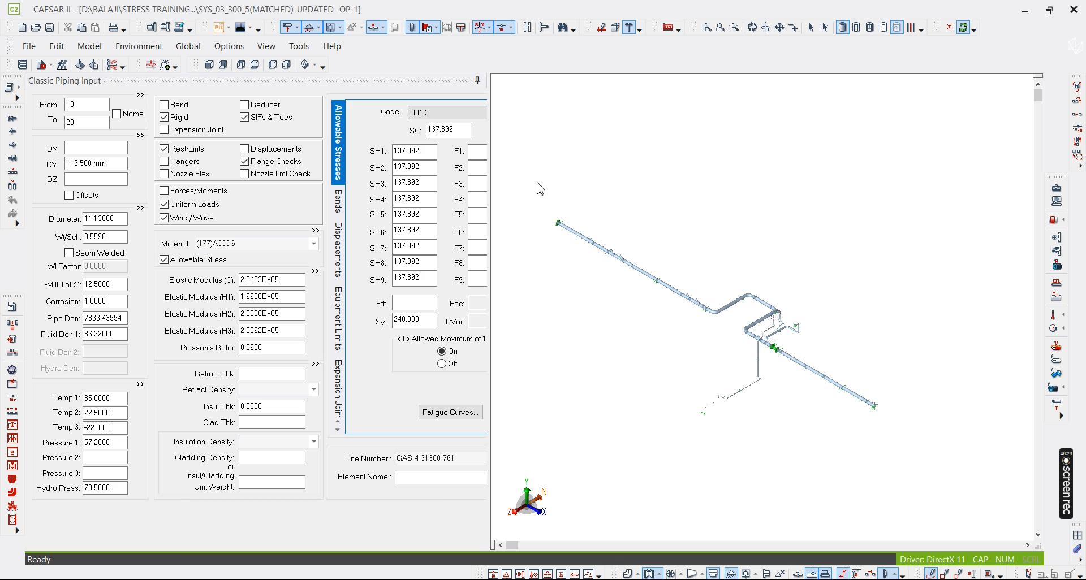
pyautogui.moveTo(777, 305)
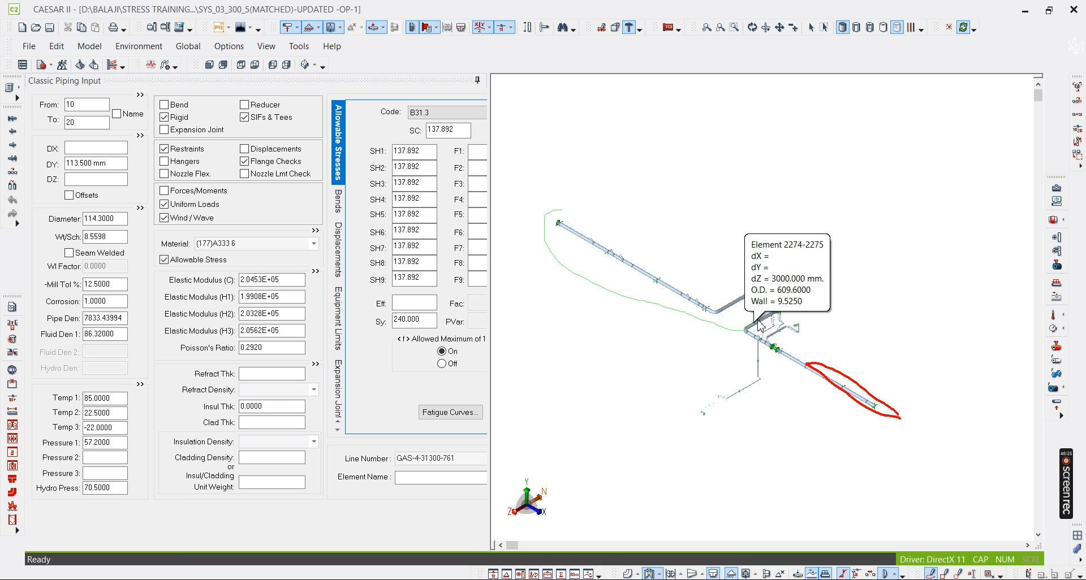
pyautogui.moveTo(777, 305)
pyautogui.mouseDown()
pyautogui.moveTo(693, 280)
pyautogui.moveTo(557, 211)
pyautogui.mouseUp()
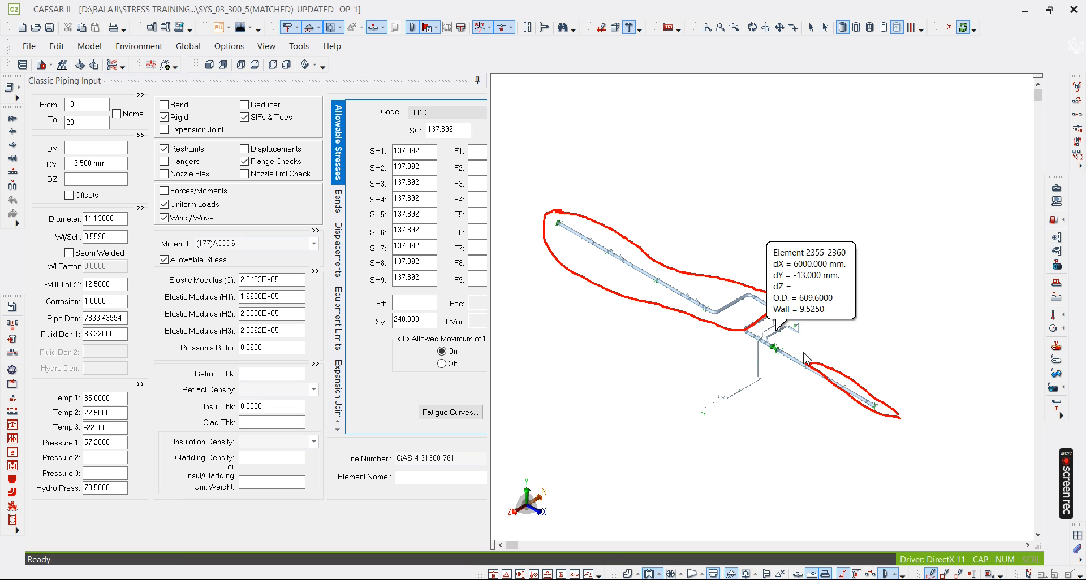
# - Inspect the branch piping around the header valve and select the angled branch element 2300 to 2310 to view its input data
pyautogui.scroll(8, 768, 331)
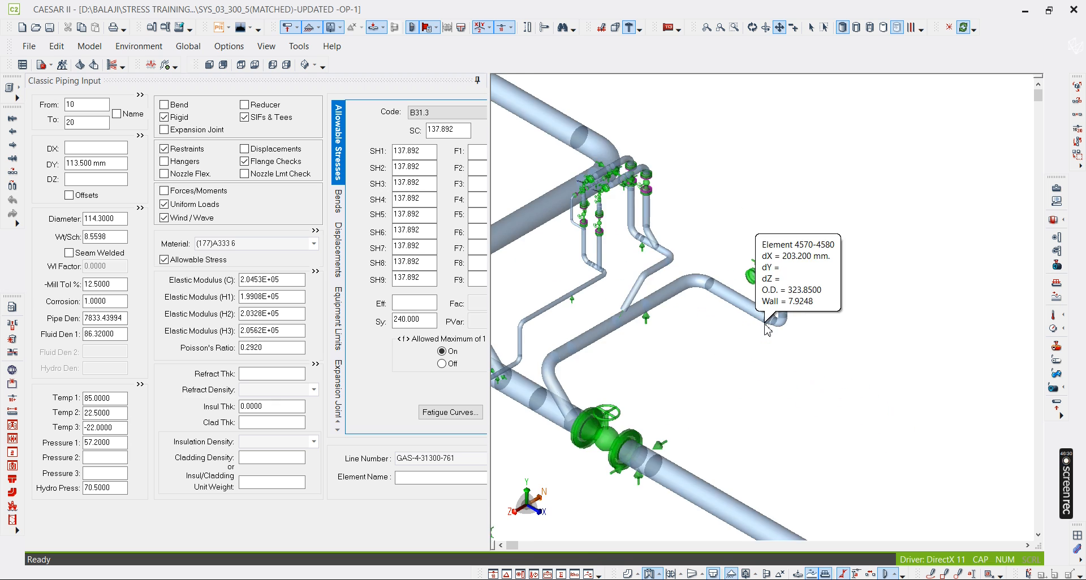
pyautogui.scroll(-2, 902, 362)
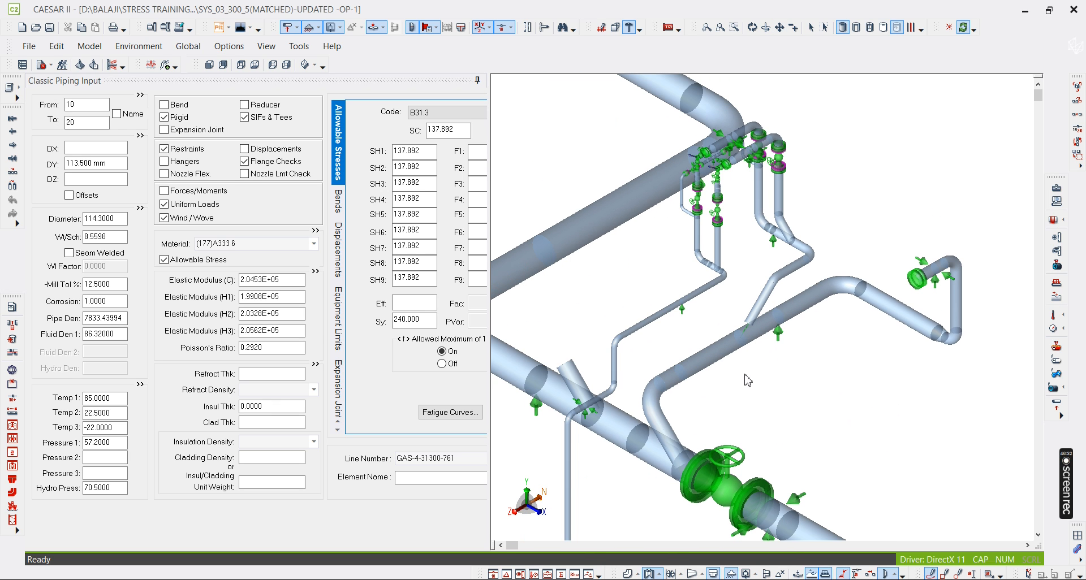
pyautogui.click(751, 27)
pyautogui.moveTo(834, 348); pyautogui.dragTo(744, 321)
pyautogui.scroll(-3, 880, 280)
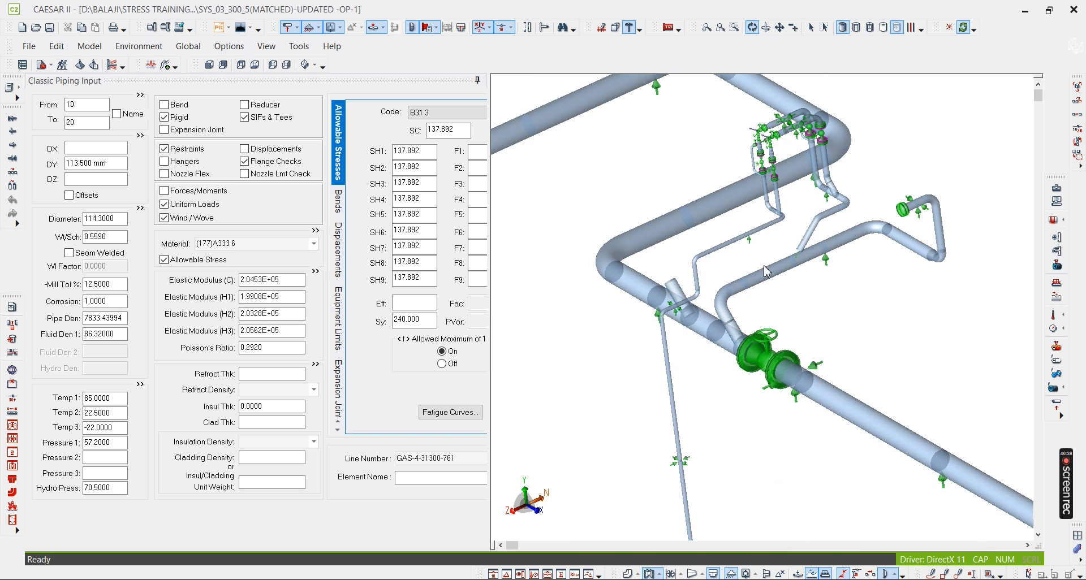
pyautogui.scroll(2, 744, 321)
pyautogui.scroll(4, 747, 327)
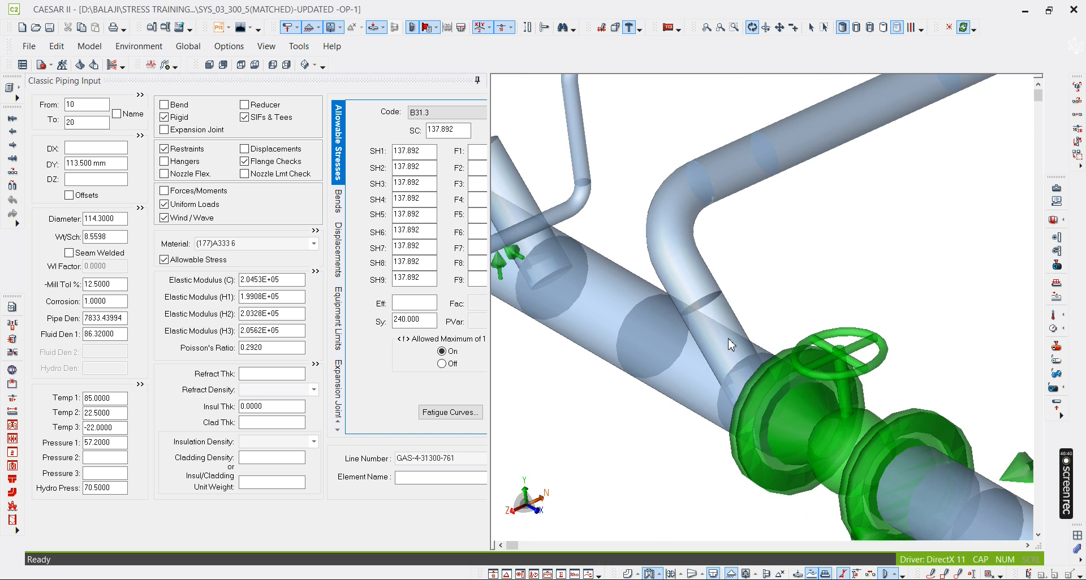
pyautogui.moveTo(774, 298); pyautogui.dragTo(674, 369, button='middle')
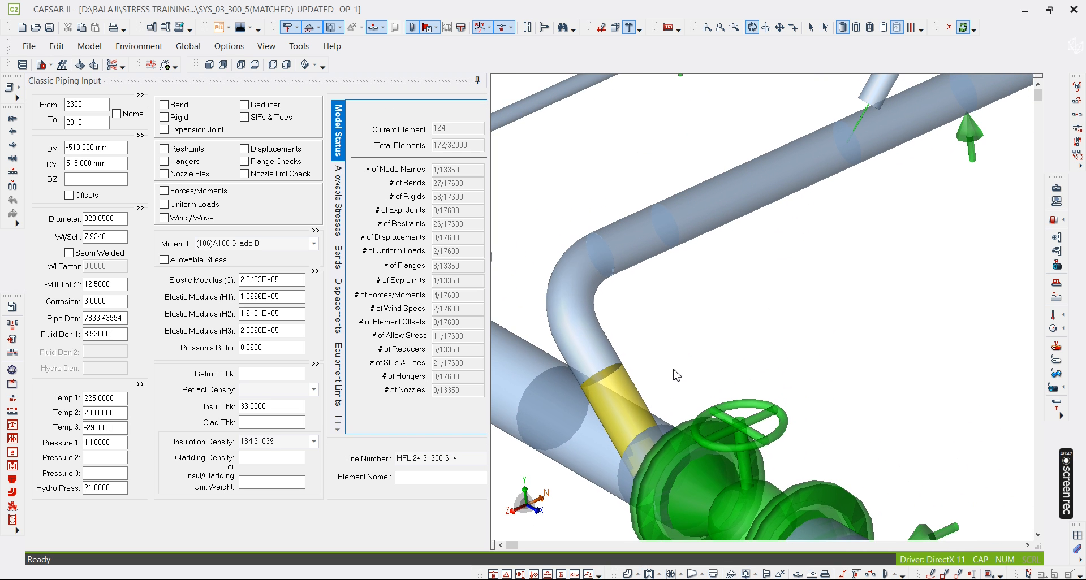
pyautogui.moveTo(703, 332); pyautogui.dragTo(790, 181)
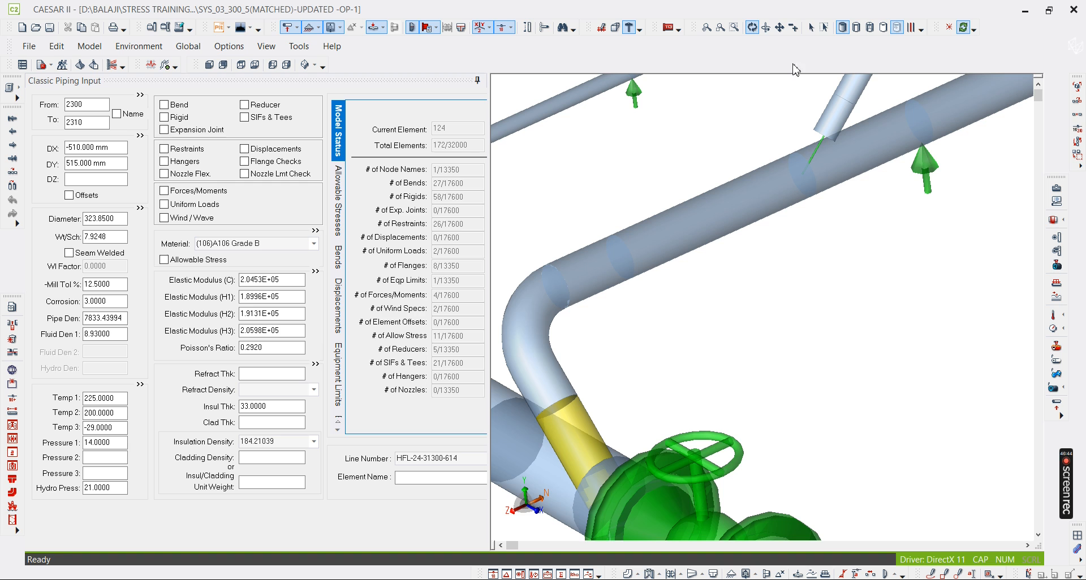
pyautogui.click(811, 27)
pyautogui.scroll(-5, 773, 248)
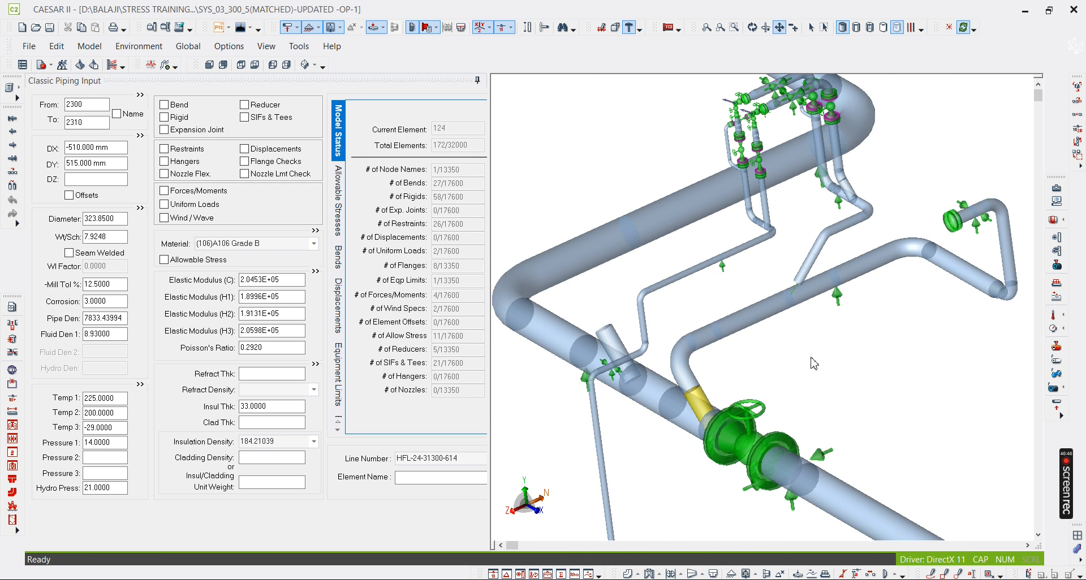
# - Examine the relief valve assemblies above the header loop and how their inlet and outlet lines run to the branch and header piping
pyautogui.scroll(3, 773, 248)
pyautogui.moveTo(772, 243)
pyautogui.mouseDown(button='middle')
pyautogui.moveTo(766, 327)
pyautogui.moveTo(776, 259)
pyautogui.mouseUp(button='middle')
pyautogui.scroll(-2, 776, 259)
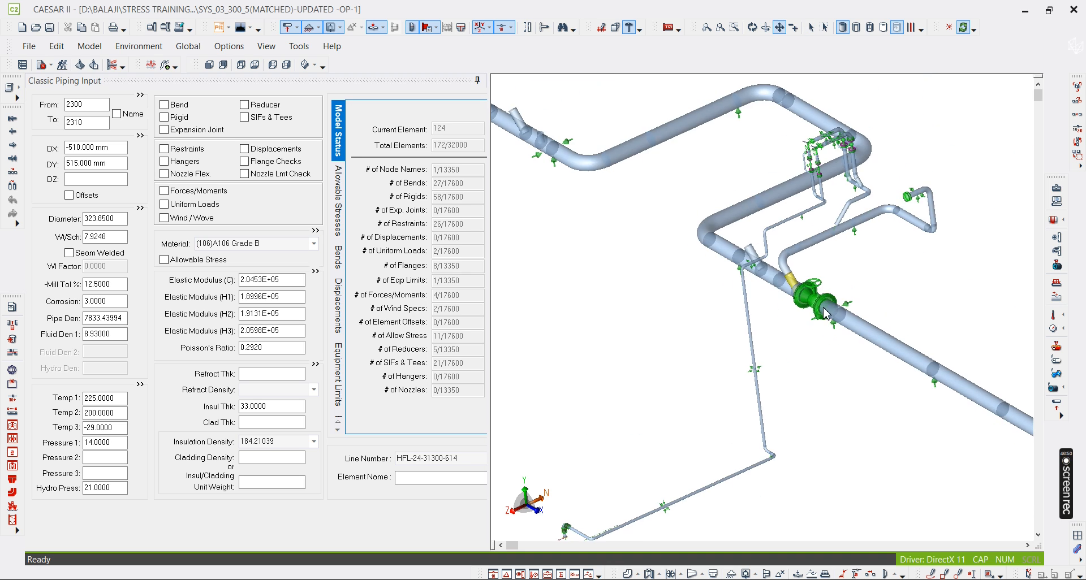
pyautogui.scroll(5, 695, 379)
pyautogui.scroll(-4, 693, 340)
pyautogui.moveTo(690, 300); pyautogui.dragTo(744, 408, button='middle')
pyautogui.moveTo(880, 310); pyautogui.dragTo(762, 378, button='middle')
pyautogui.scroll(3, 619, 413)
pyautogui.moveTo(633, 362); pyautogui.dragTo(723, 368, button='middle')
pyautogui.scroll(-1, 723, 369)
pyautogui.scroll(6, 721, 317)
pyautogui.scroll(6, 722, 299)
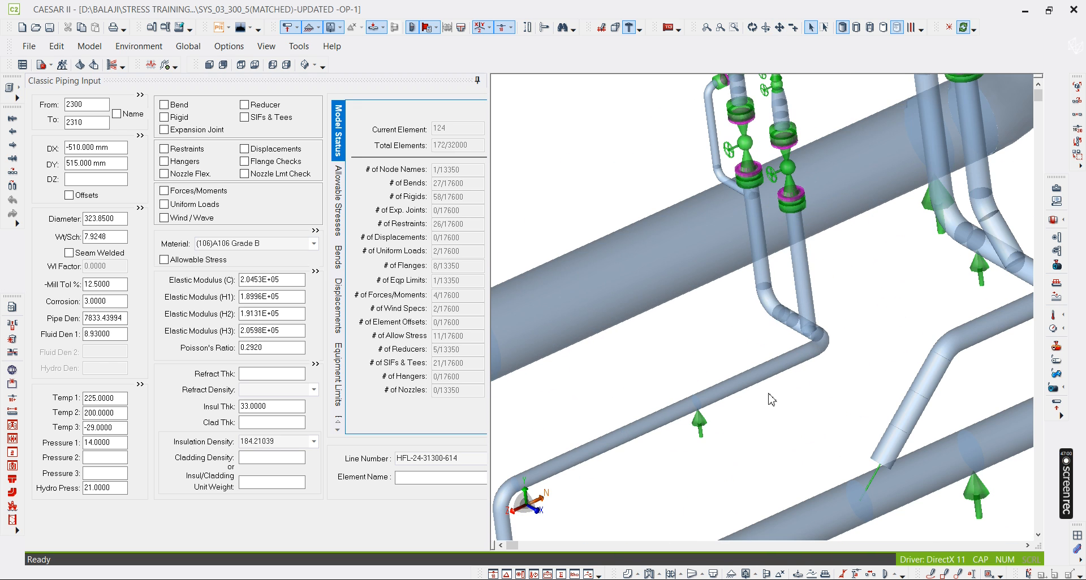
# - Draw two red arrows beside the relief valves, one up the inlet riser and one along the outlet direction
pyautogui.scroll(-3, 774, 291)
pyautogui.scroll(5, 812, 317)
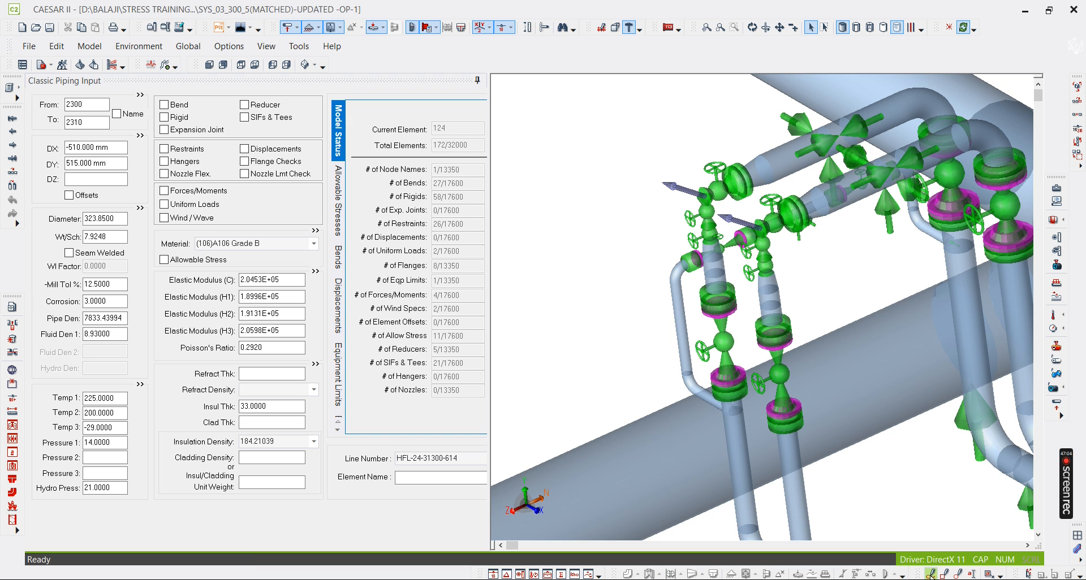
pyautogui.moveTo(806, 311)
pyautogui.mouseDown()
pyautogui.moveTo(805, 263)
pyautogui.moveTo(818, 284)
pyautogui.mouseUp()
pyautogui.moveTo(887, 249); pyautogui.dragTo(891, 246)
pyautogui.moveTo(868, 240); pyautogui.dragTo(878, 253)
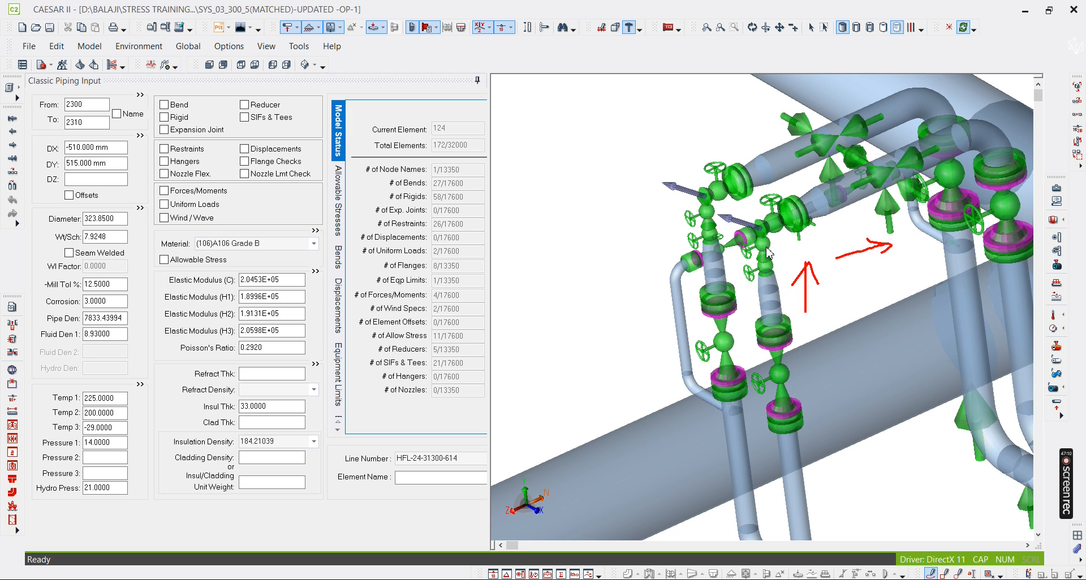
# - Select the rigid relief valve element 590 to 600 to view its forces and moments input at node 600
pyautogui.scroll(3, 768, 253)
pyautogui.click(809, 28)
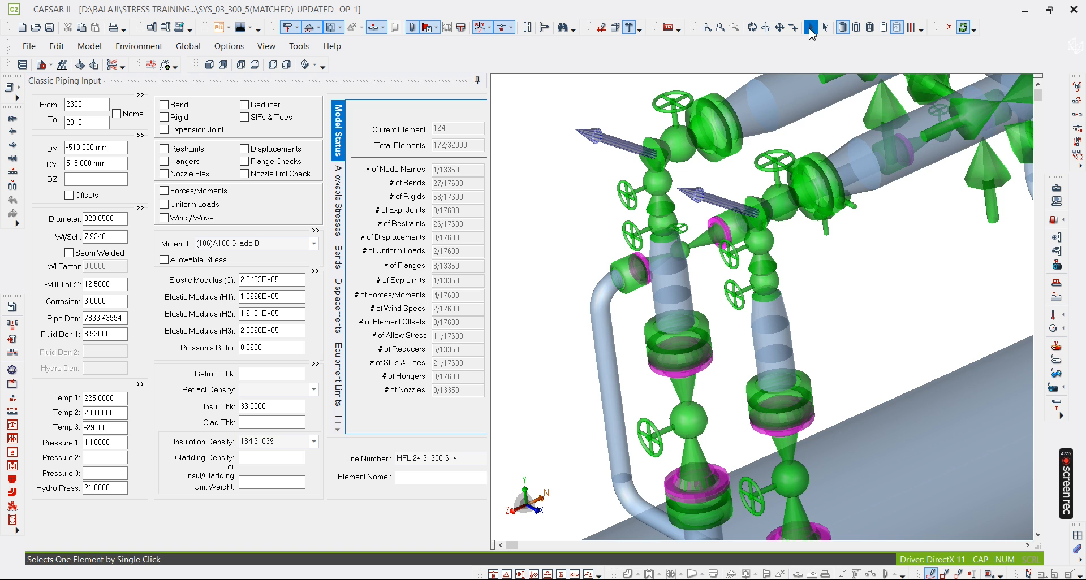
pyautogui.click(820, 286)
pyautogui.scroll(3, 786, 254)
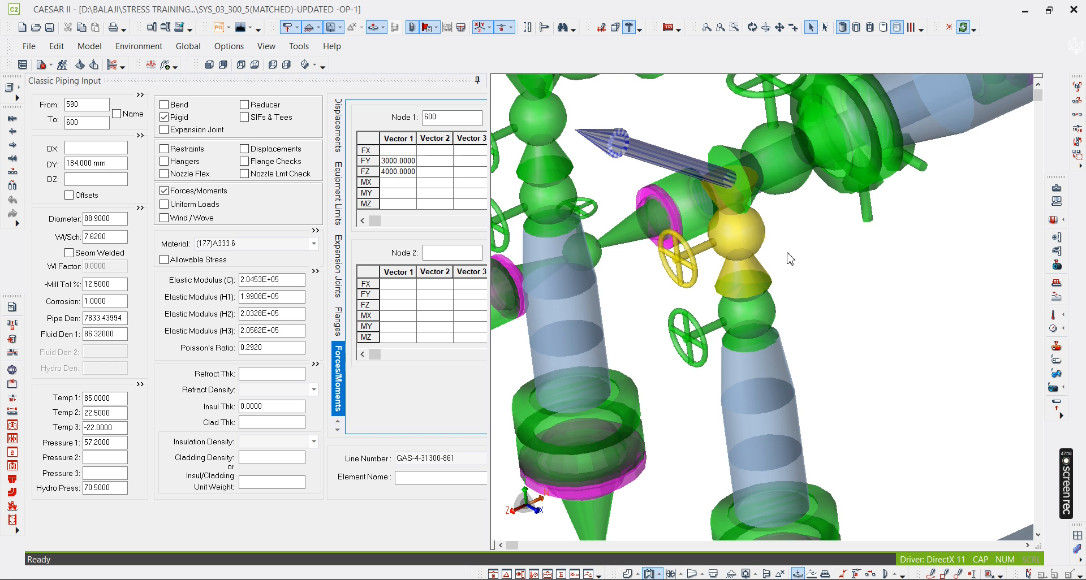
pyautogui.scroll(-2, 790, 260)
pyautogui.scroll(-5, 781, 286)
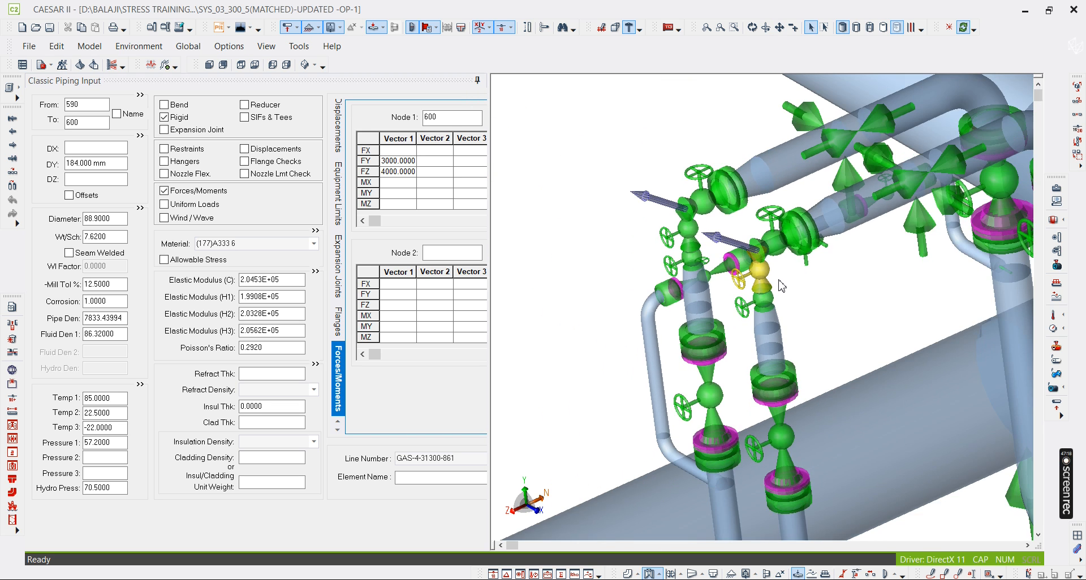
# - Examine the whole header loop and the sizes of the branch elements running from the relief valves to the header
pyautogui.scroll(-3, 818, 260)
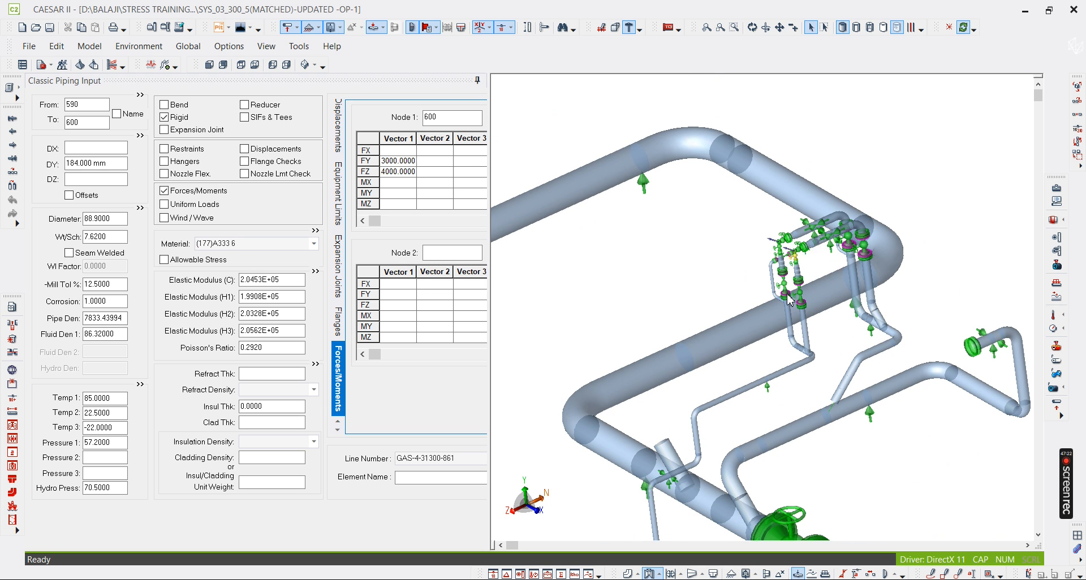
pyautogui.moveTo(835, 235)
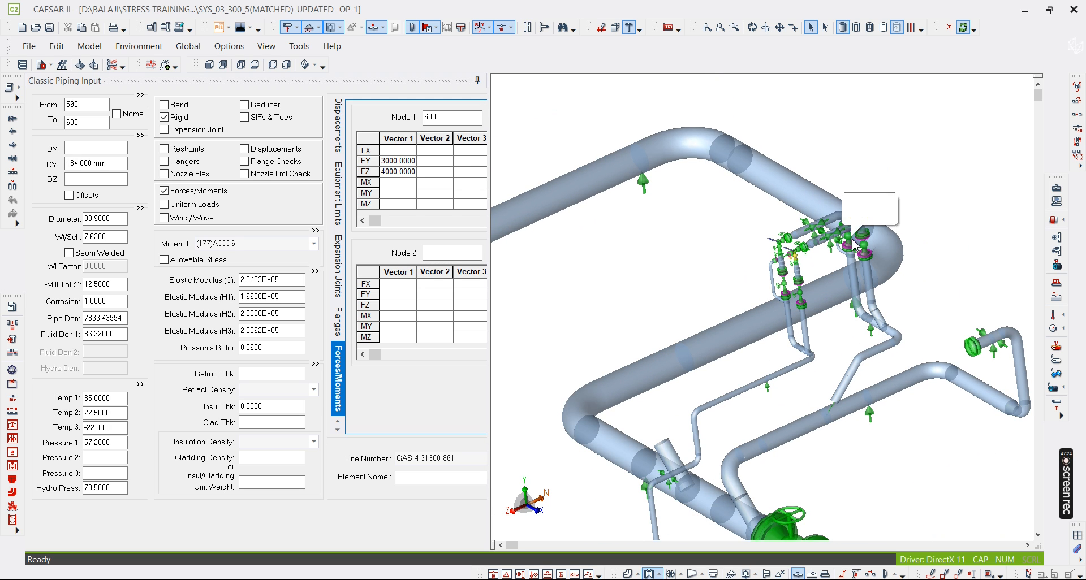
pyautogui.moveTo(806, 437)
pyautogui.moveTo(806, 436); pyautogui.dragTo(832, 412, button='middle')
pyautogui.scroll(-8, 832, 412)
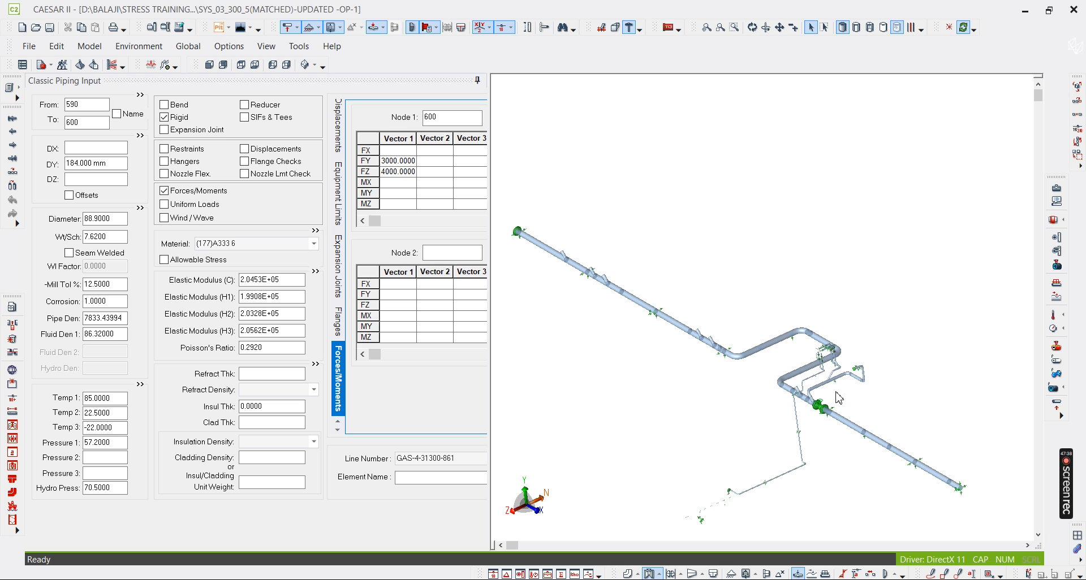
pyautogui.moveTo(870, 176); pyautogui.dragTo(852, 179, button='middle')
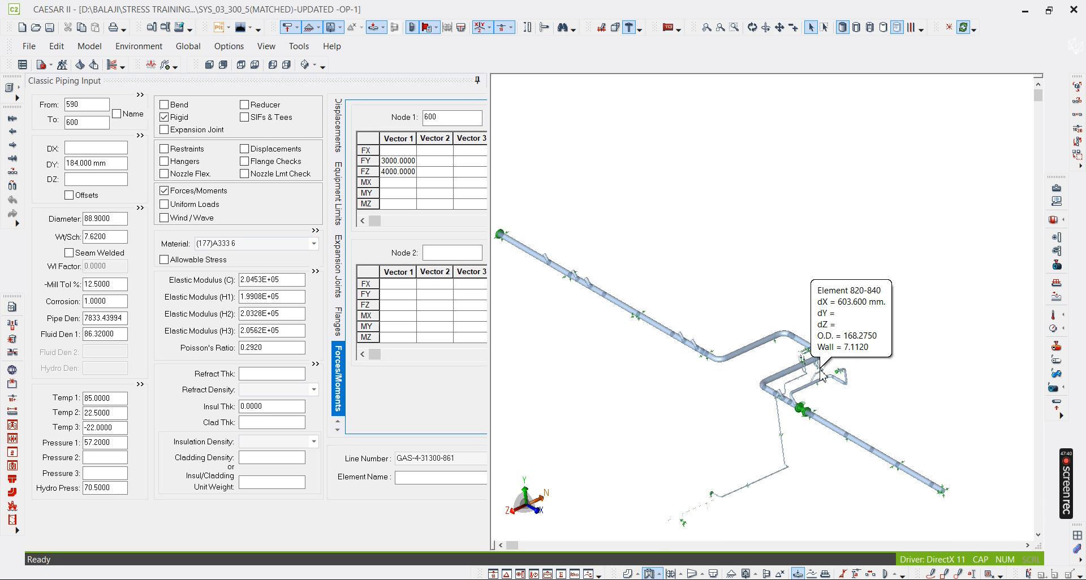
pyautogui.scroll(5, 821, 376)
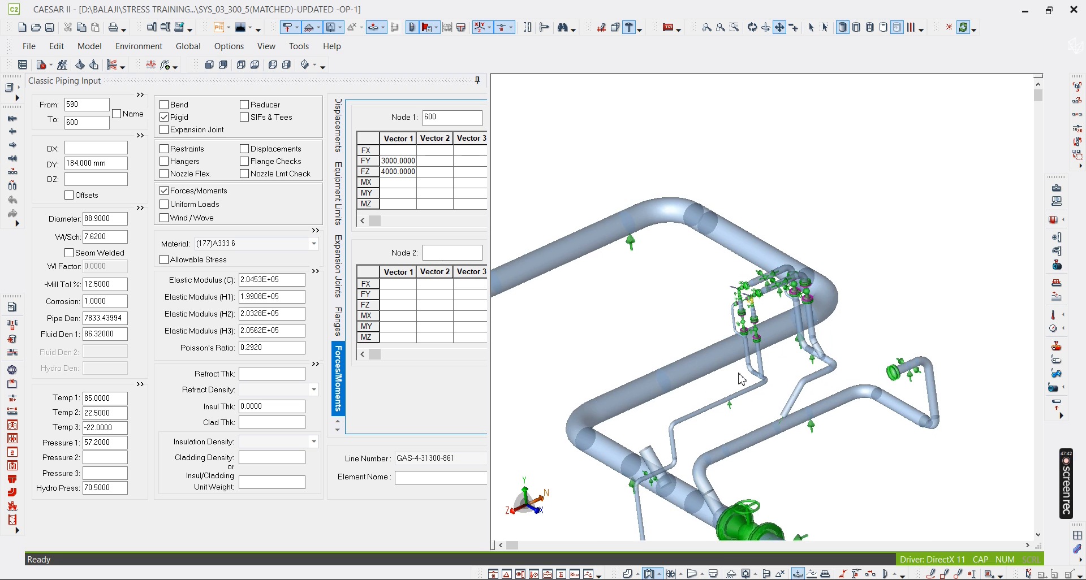
pyautogui.scroll(3, 741, 379)
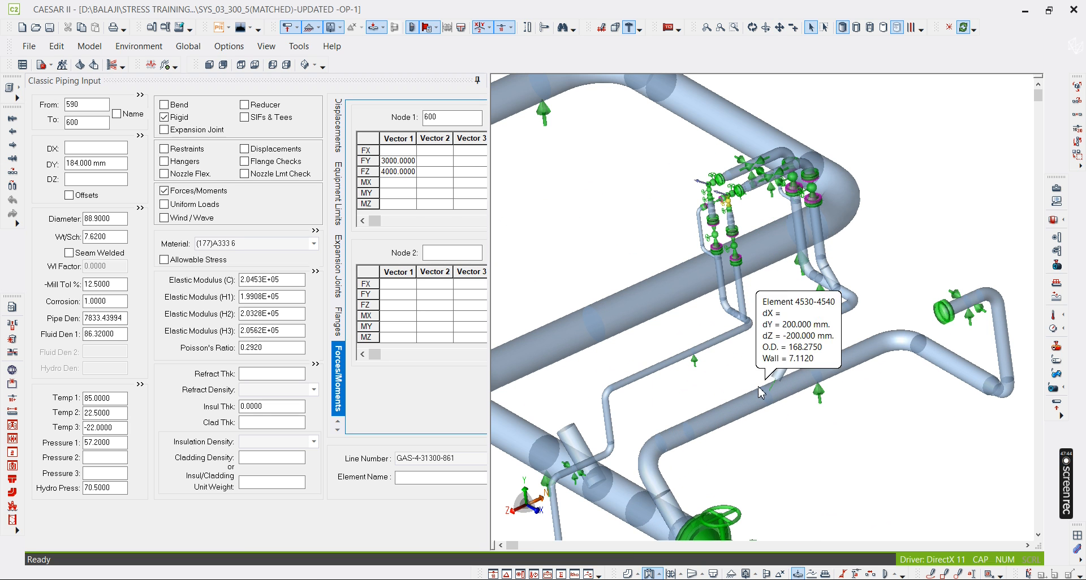
pyautogui.scroll(-3, 761, 392)
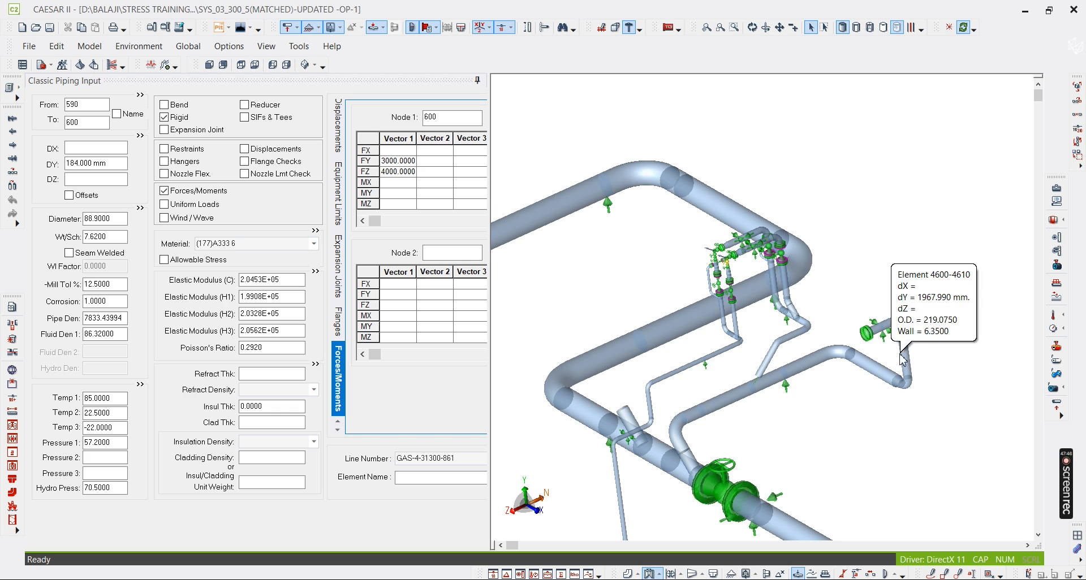
pyautogui.moveTo(752, 391)
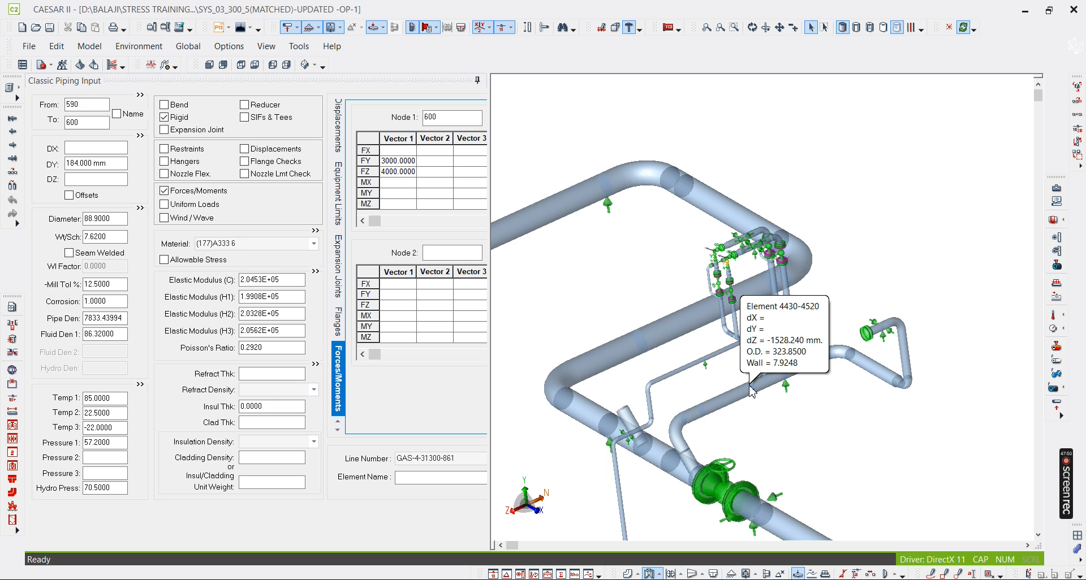
# - Select outlet bend element 950 to 960 and sketch two open-ended discharge lines in red rising from the relief valve outlets
pyautogui.moveTo(786, 234)
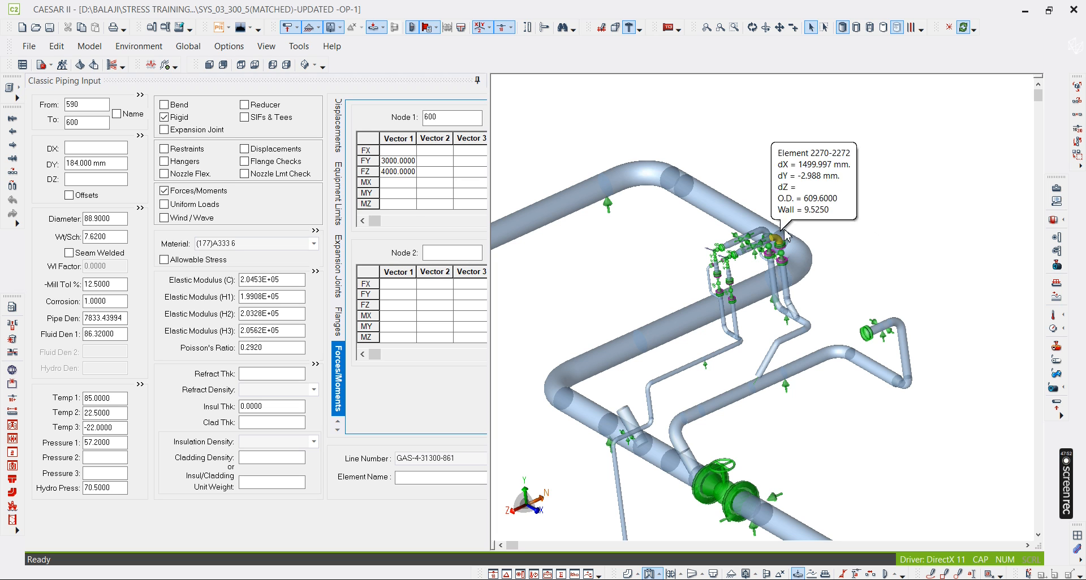
pyautogui.click(931, 573)
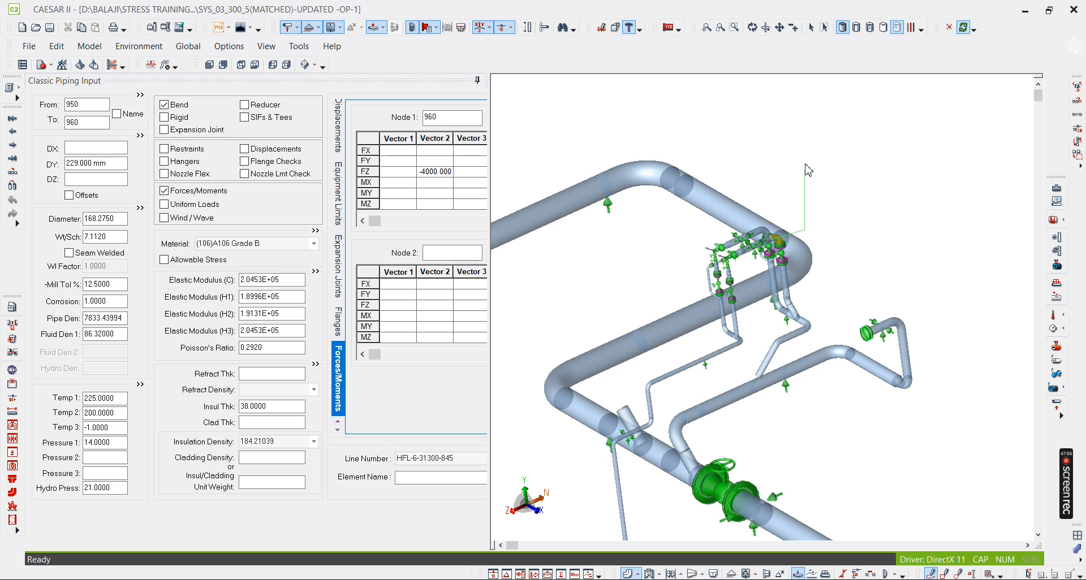
pyautogui.moveTo(756, 230); pyautogui.dragTo(779, 208)
pyautogui.moveTo(796, 142); pyautogui.dragTo(807, 127)
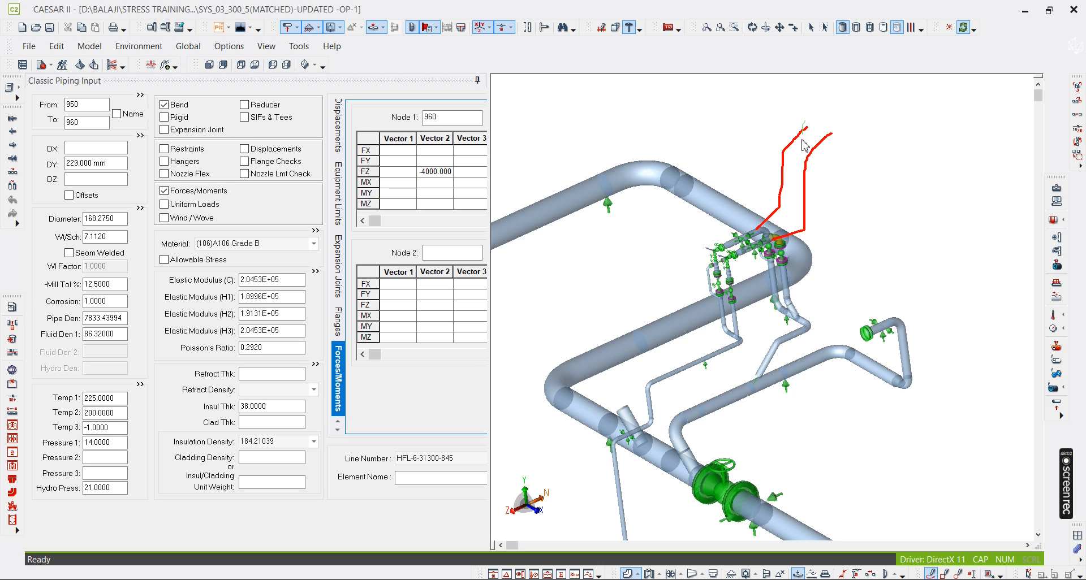
pyautogui.moveTo(815, 129); pyautogui.dragTo(829, 142)
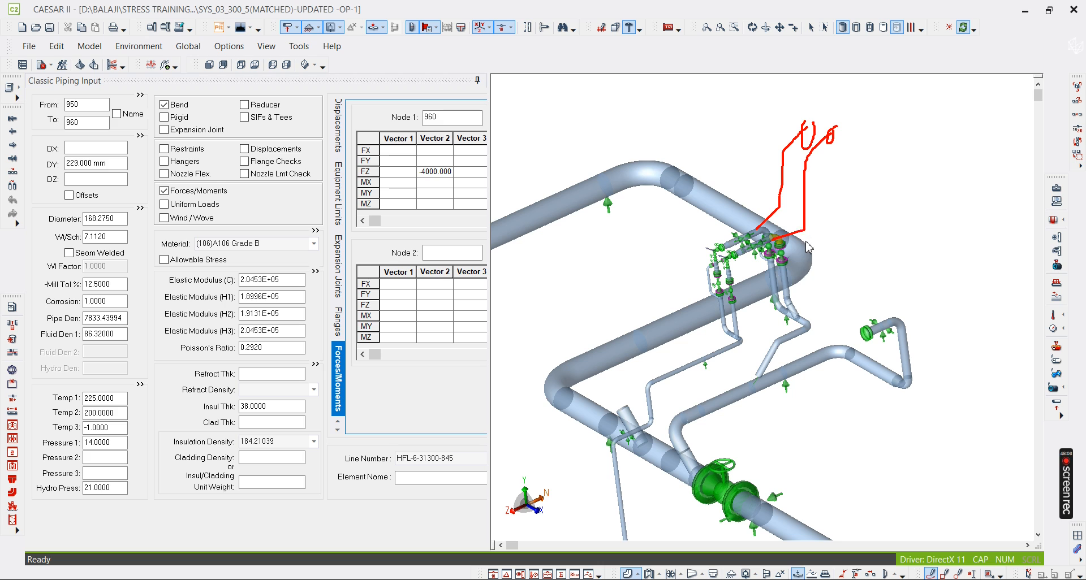
pyautogui.moveTo(806, 257)
pyautogui.press('Escape')
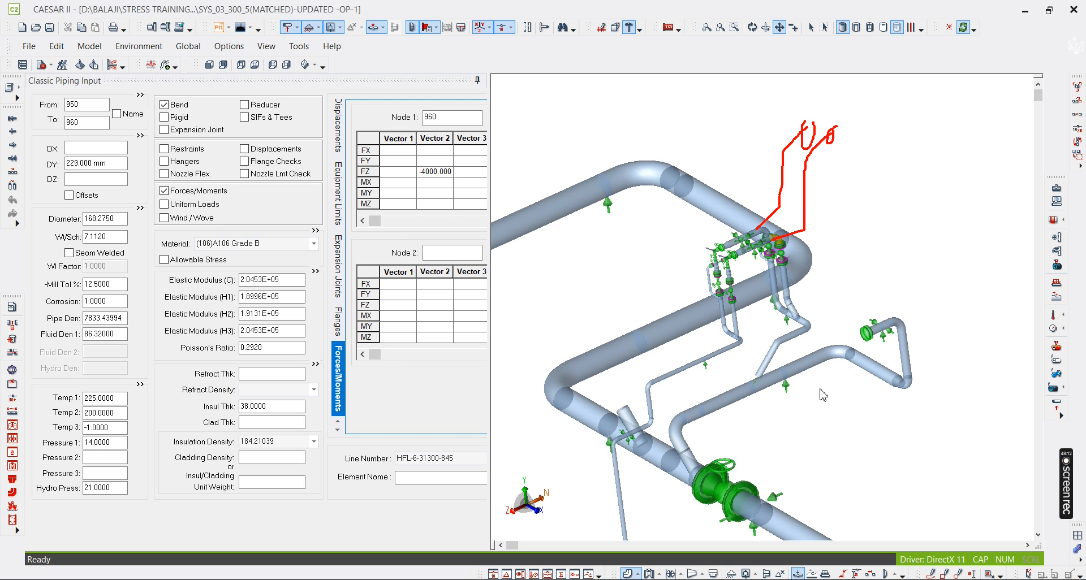
pyautogui.scroll(5, 747, 252)
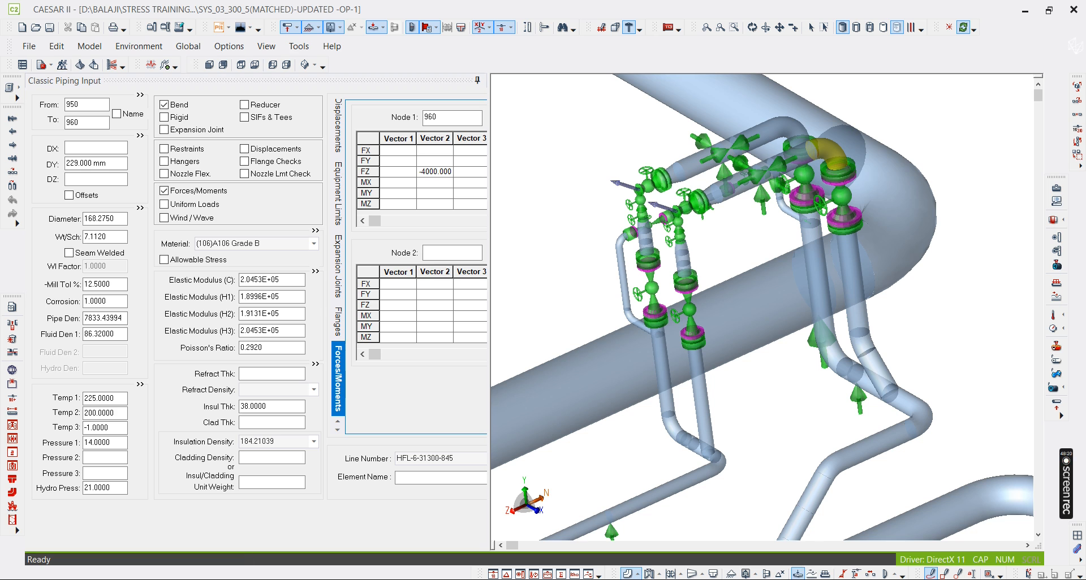
# - View the PSV workbook in Excel and switch to the Keyera - Pipestone PSV sizing document in PDF-XChange Editor
pyautogui.moveTo(676, 579)
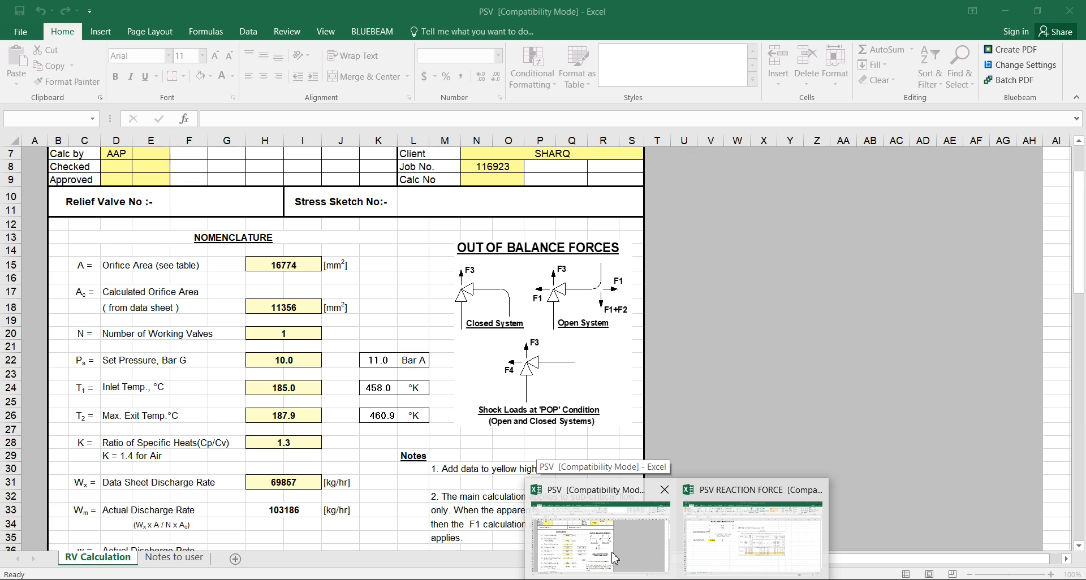
pyautogui.click(615, 559)
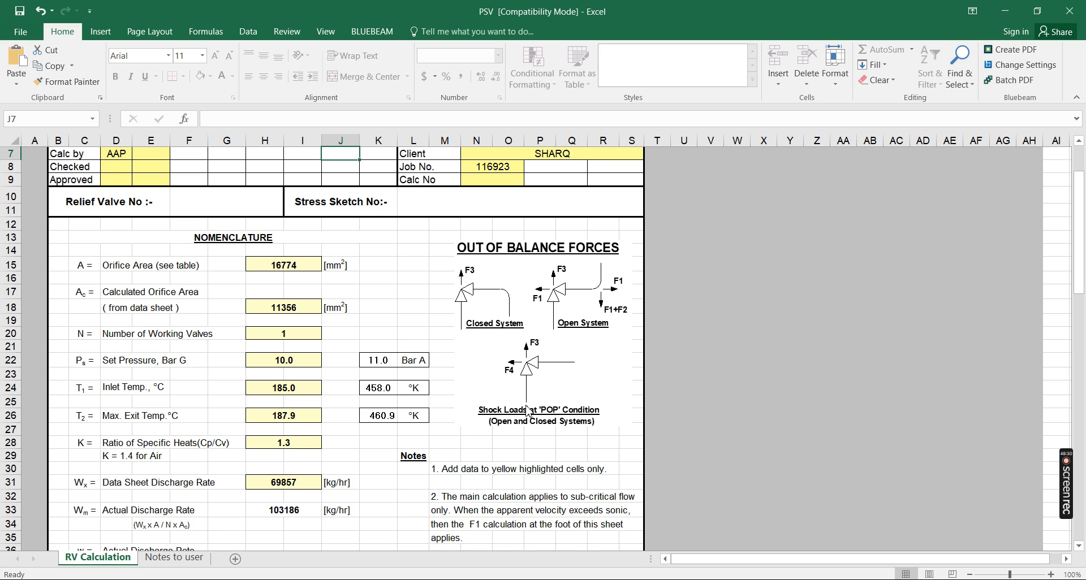
pyautogui.moveTo(485, 571)
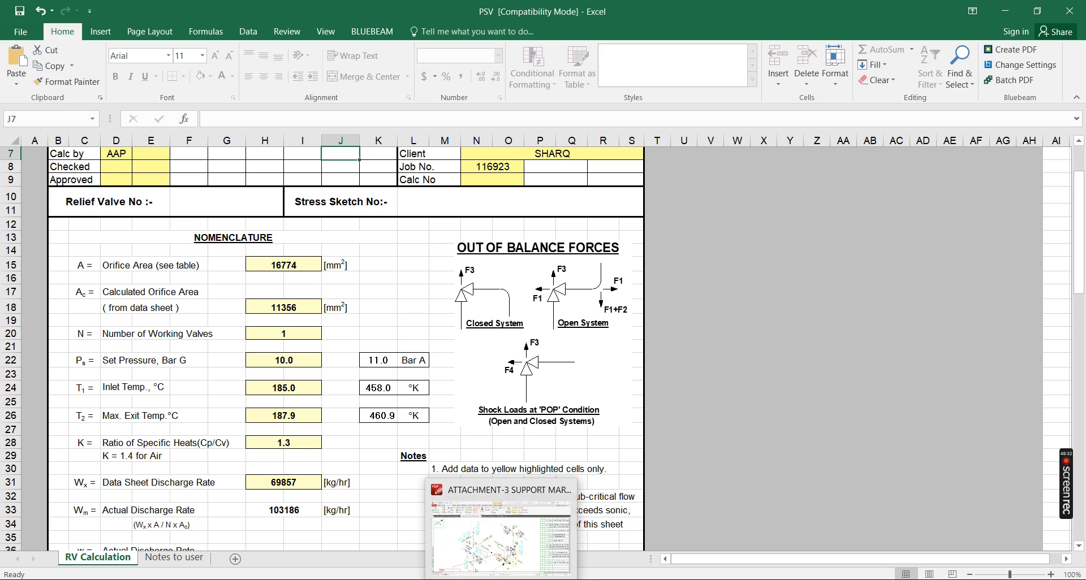
pyautogui.click(486, 546)
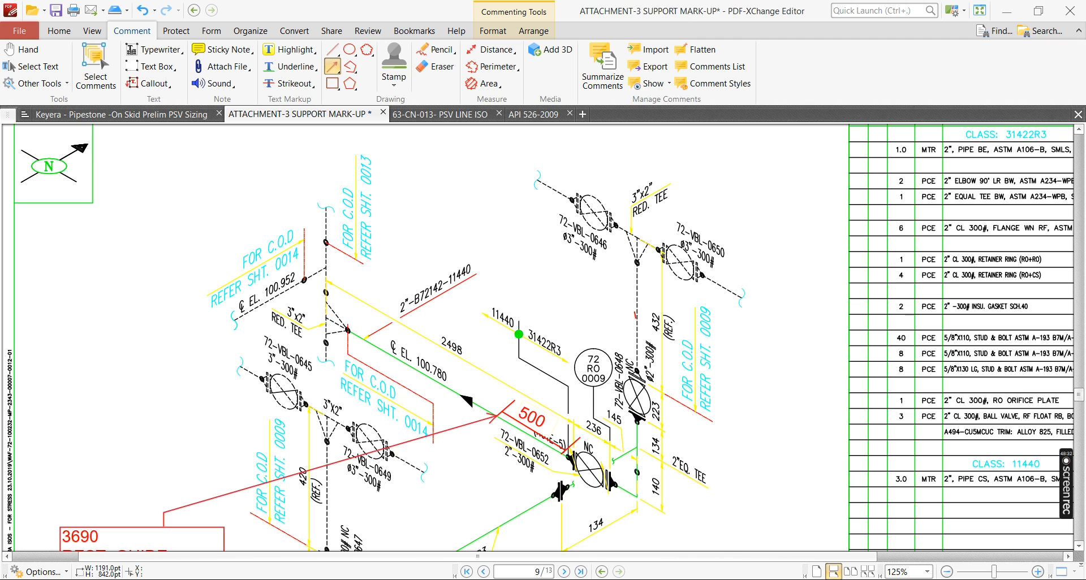
pyautogui.click(105, 115)
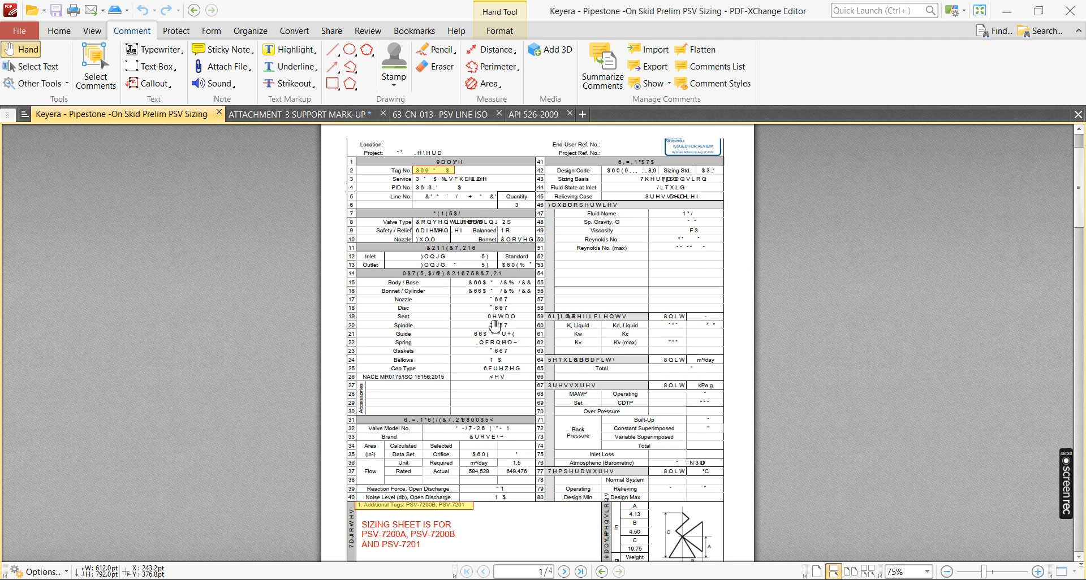
# - Examine the valve dimensions A, B and C, the weight and the outline sketch at the foot of the sizing sheet
pyautogui.scroll(-3, 495, 326)
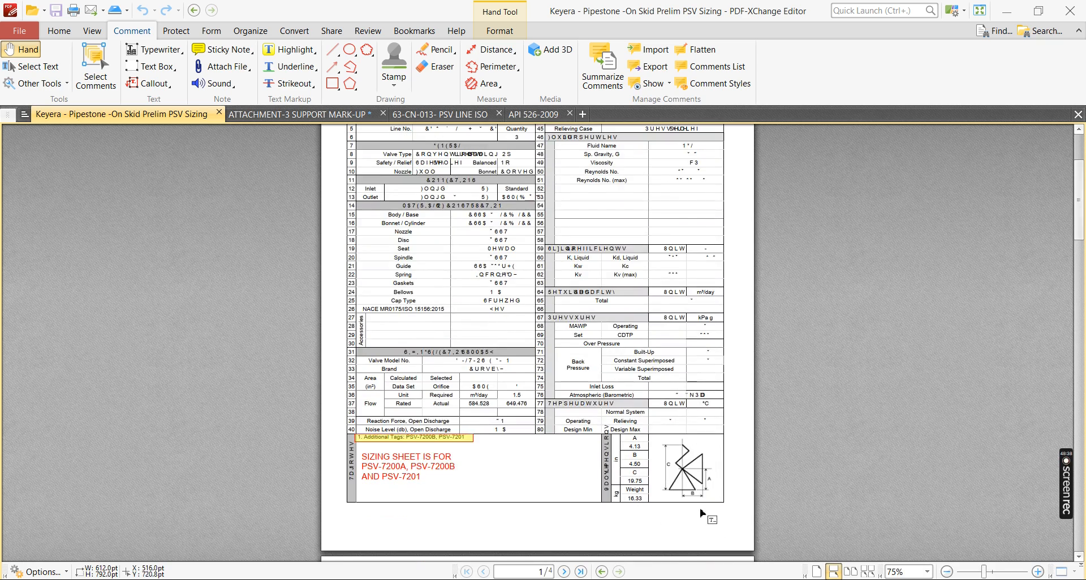
pyautogui.keyDown('ctrl'); pyautogui.scroll(5, 700, 513); pyautogui.keyUp('ctrl')
pyautogui.click(656, 508)
pyautogui.moveTo(659, 507)
pyautogui.mouseDown()
pyautogui.moveTo(809, 519)
pyautogui.moveTo(736, 499)
pyautogui.mouseUp()
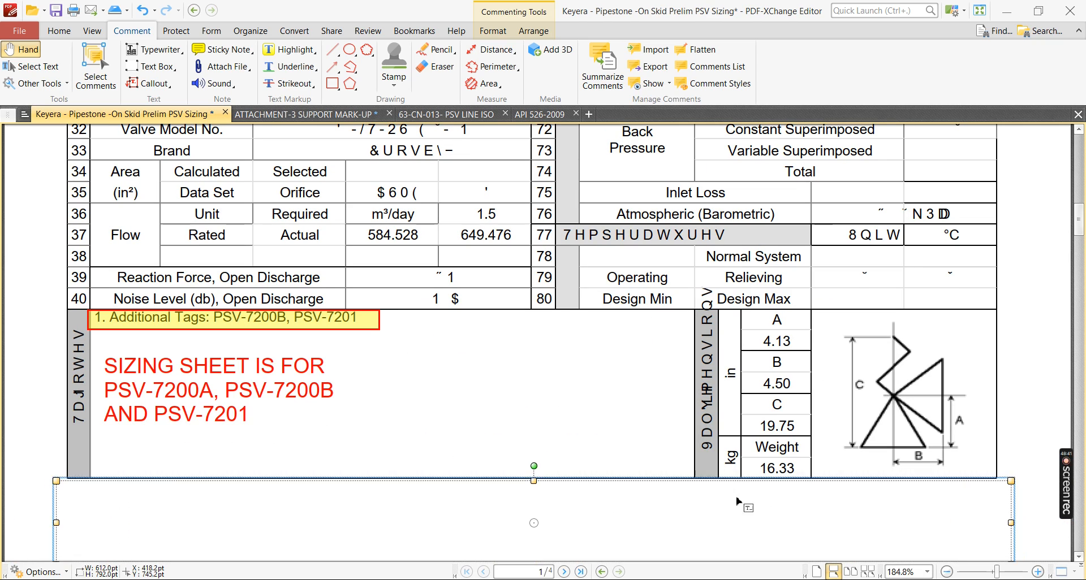
pyautogui.click(643, 391)
pyautogui.keyDown('ctrl'); pyautogui.scroll(3, 932, 431); pyautogui.keyUp('ctrl')
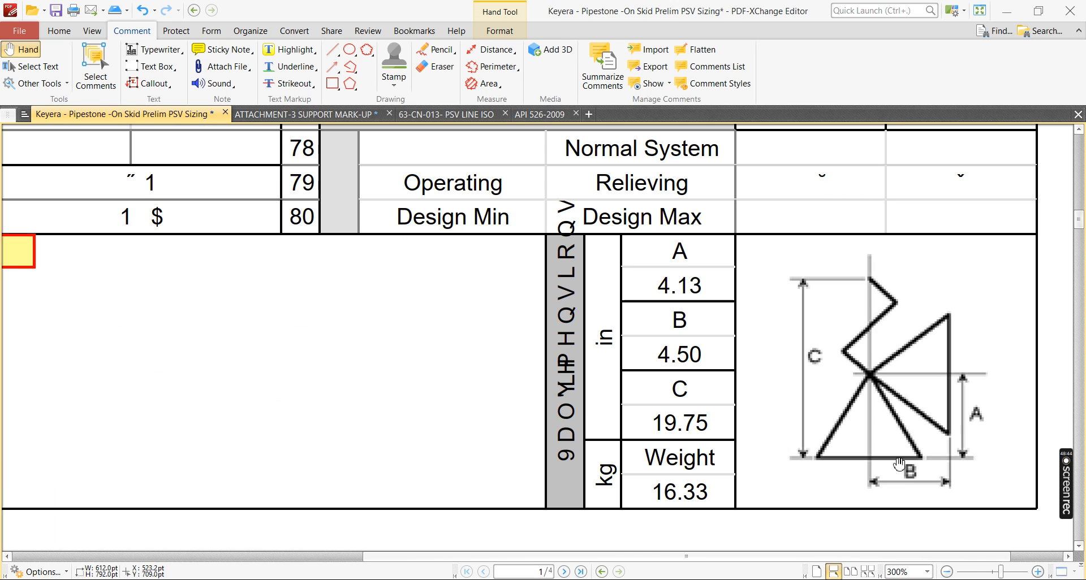
pyautogui.keyDown('ctrl'); pyautogui.scroll(-3, 829, 425); pyautogui.keyUp('ctrl')
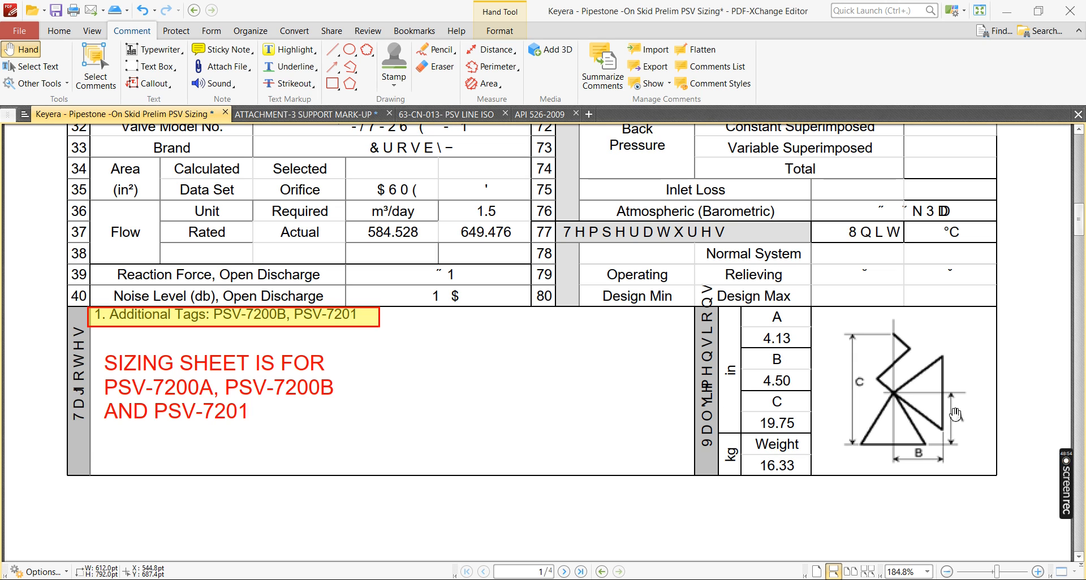
pyautogui.keyDown('ctrl'); pyautogui.scroll(-2, 930, 445); pyautogui.keyUp('ctrl')
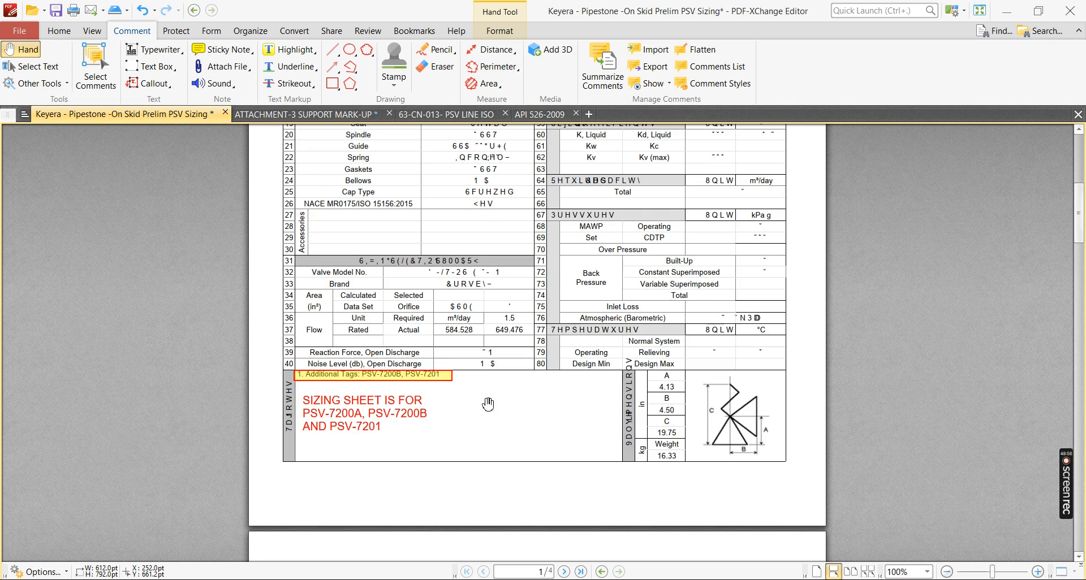
# - Review the reaction force entry in the sizing summary on page 1 and the valve calculations on page 2
pyautogui.scroll(5, 485, 405)
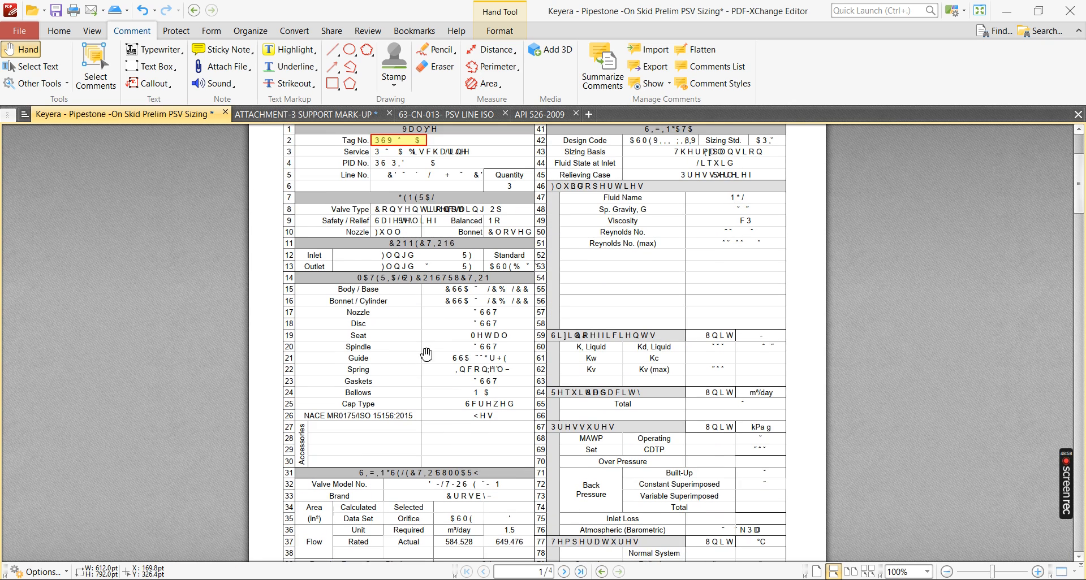
pyautogui.scroll(-4, 445, 407)
pyautogui.keyDown('ctrl'); pyautogui.scroll(2, 376, 448); pyautogui.keyUp('ctrl')
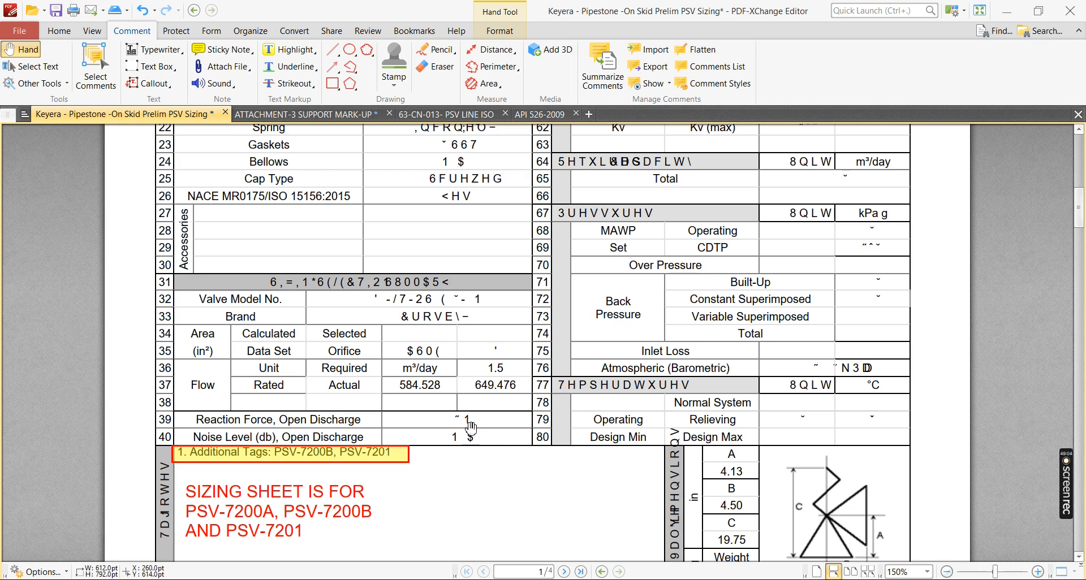
pyautogui.keyDown('ctrl'); pyautogui.scroll(-3, 473, 440); pyautogui.keyUp('ctrl')
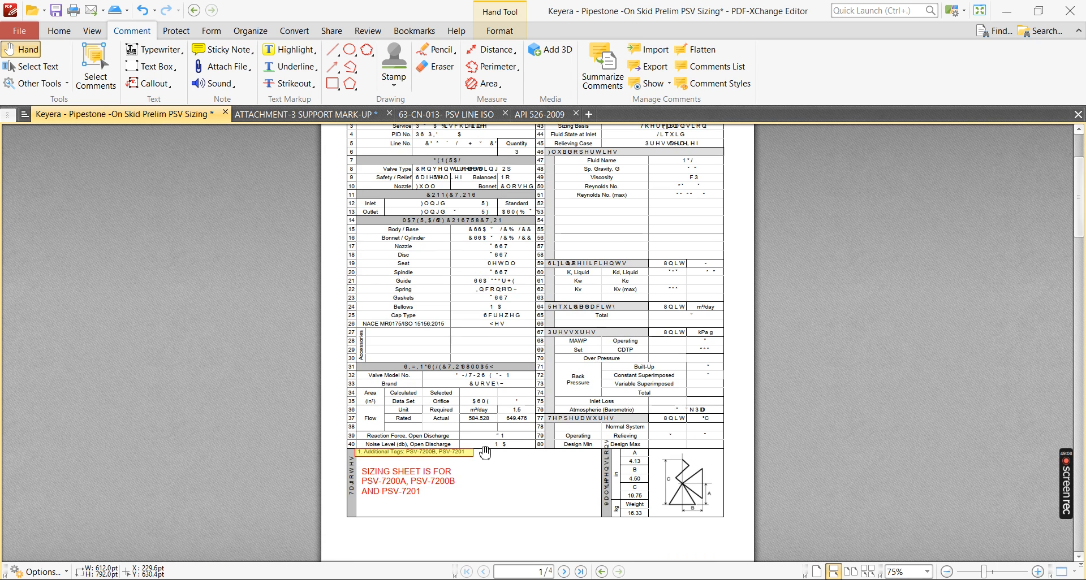
pyautogui.scroll(3, 485, 453)
pyautogui.scroll(-10, 484, 449)
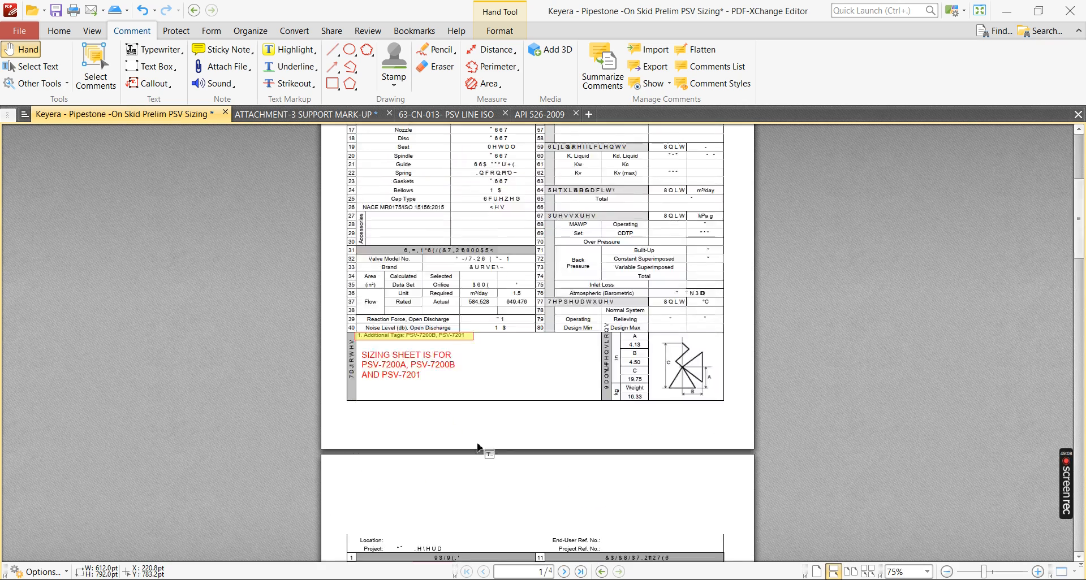
pyautogui.keyDown('ctrl'); pyautogui.scroll(3, 518, 418); pyautogui.keyUp('ctrl')
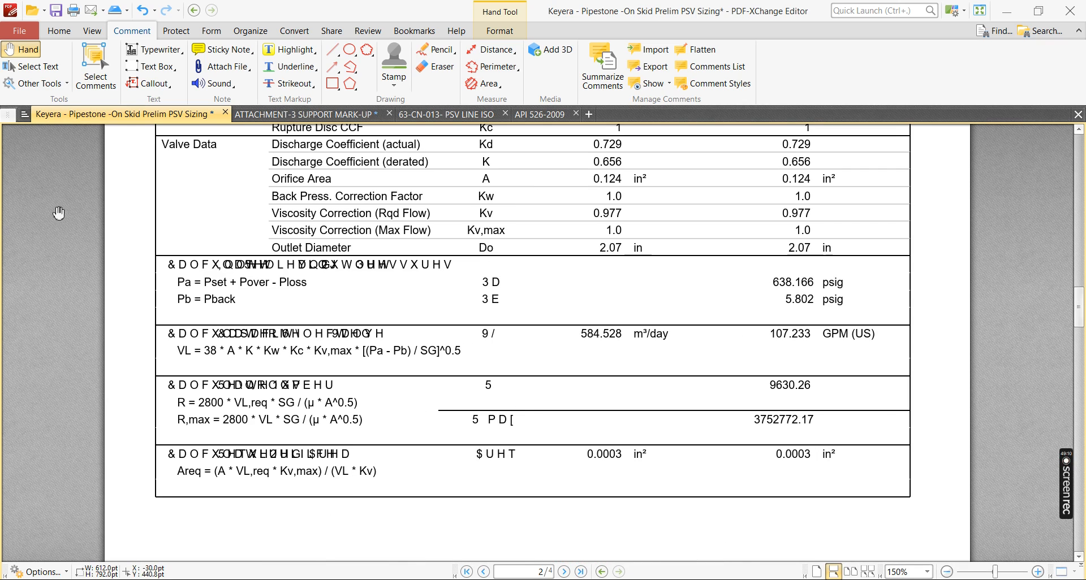
# - Close the Keyera - Pipestone PSV sizing document without saving and reopen it from the PSV- CALCULATION-MODEL folder
pyautogui.click(225, 112)
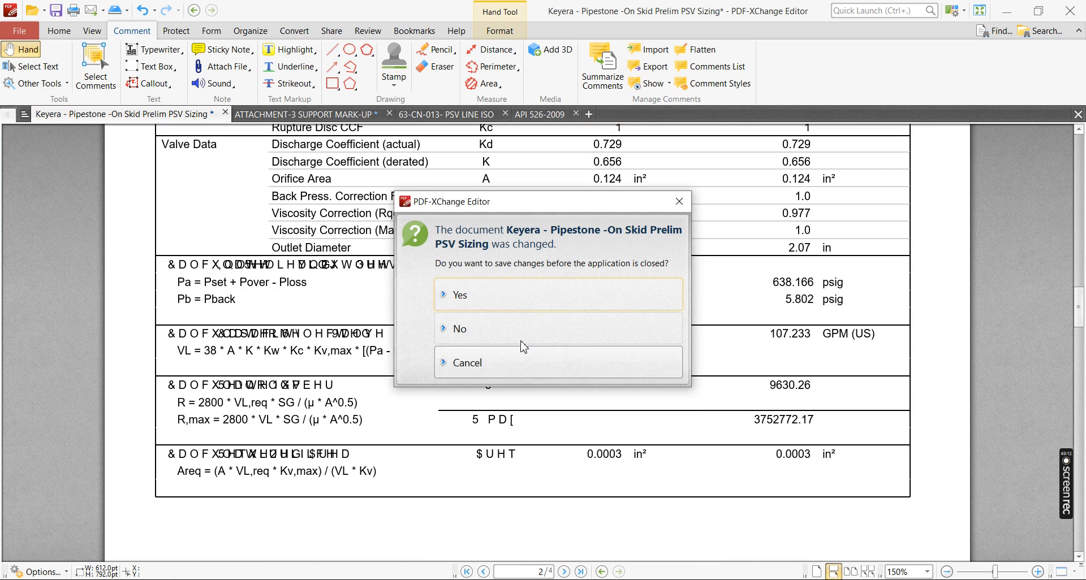
pyautogui.click(512, 338)
pyautogui.moveTo(431, 578)
pyautogui.click(497, 558)
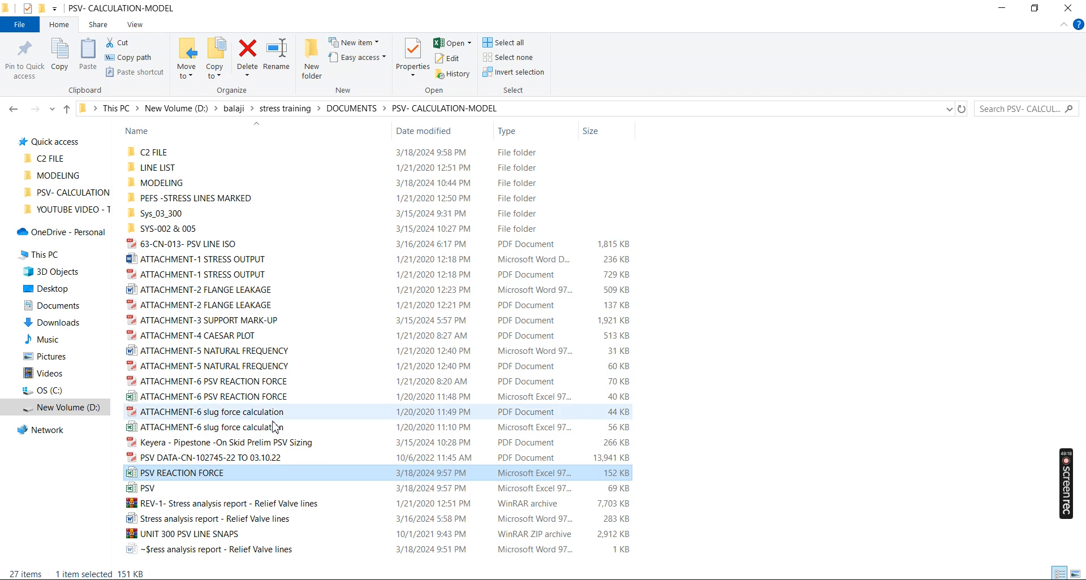
pyautogui.doubleClick(248, 447)
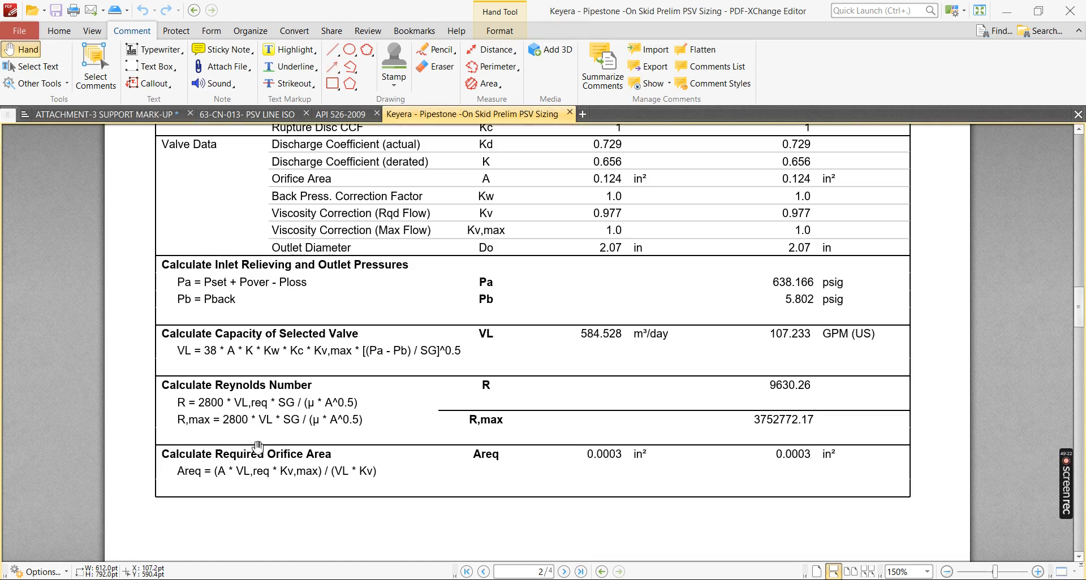
# - Review the page 2 valve data and the open discharge reaction force entry in the page 1 sizing summary
pyautogui.scroll(3, 486, 459)
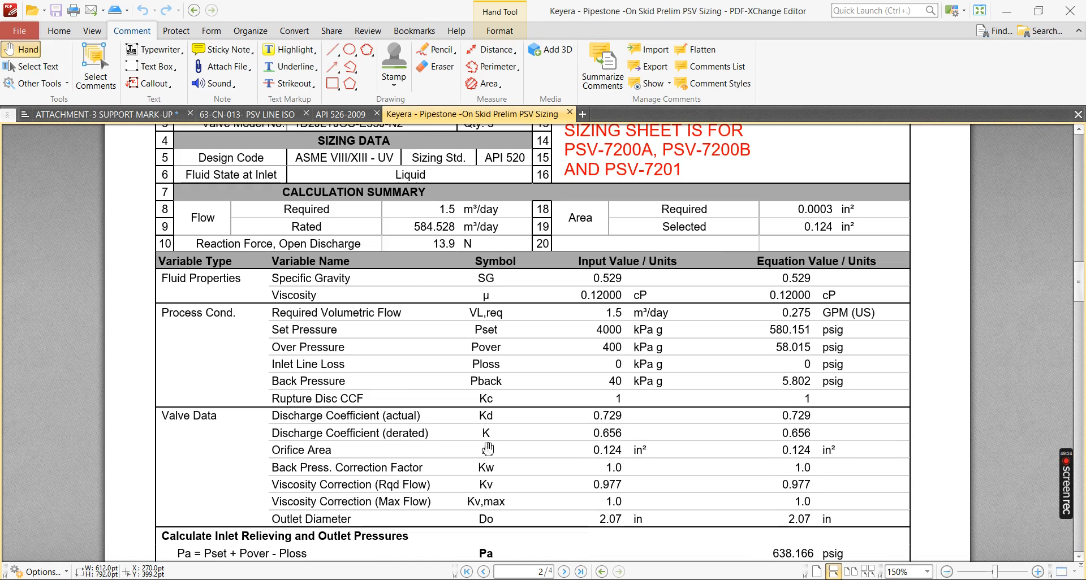
pyautogui.keyDown('ctrl'); pyautogui.scroll(-3, 594, 227); pyautogui.keyUp('ctrl')
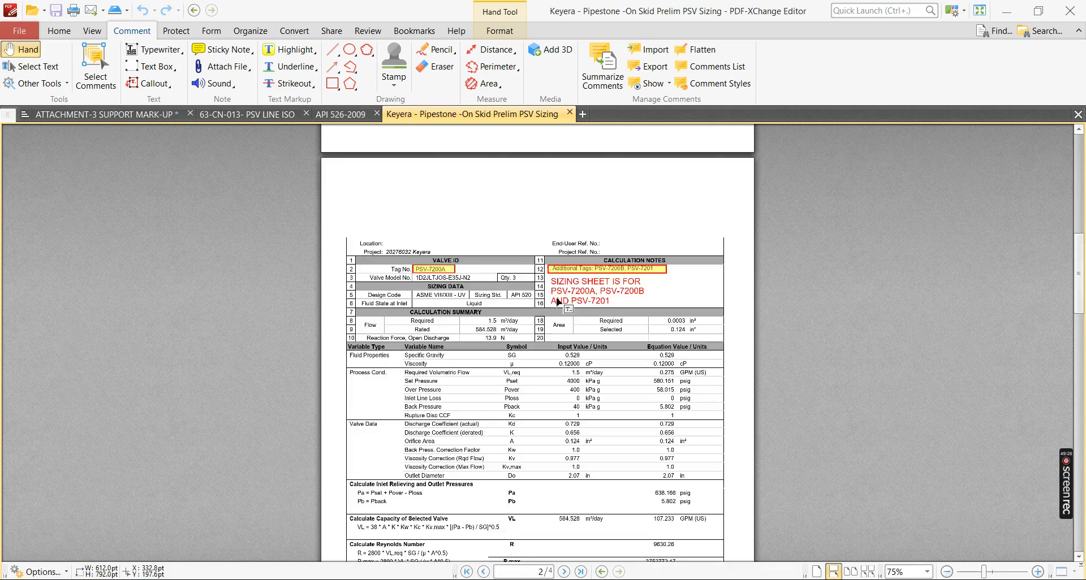
pyautogui.scroll(6, 564, 331)
pyautogui.scroll(-4, 564, 330)
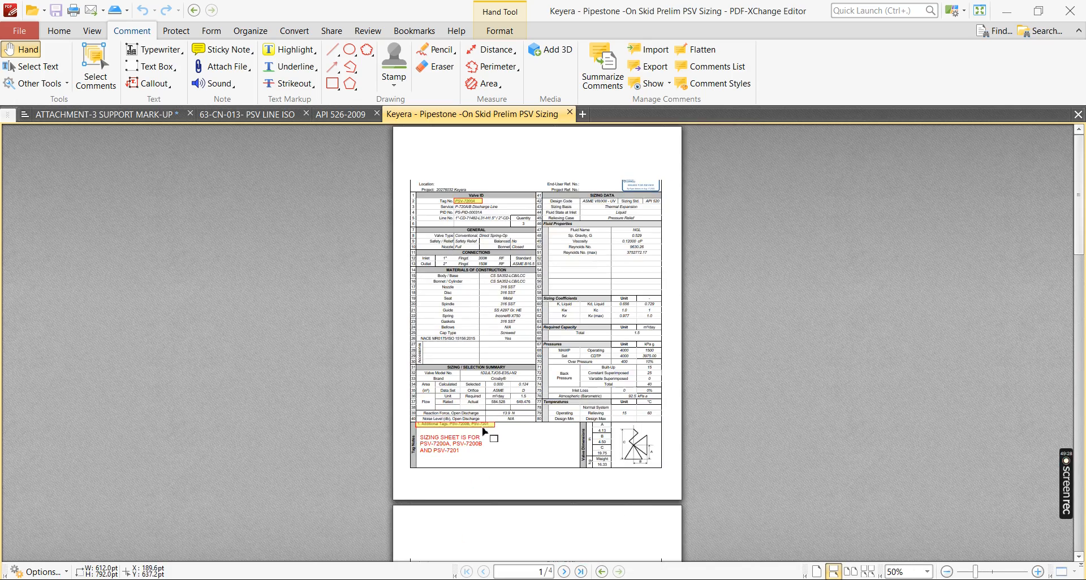
pyautogui.keyDown('ctrl'); pyautogui.scroll(2, 632, 477); pyautogui.keyUp('ctrl')
pyautogui.keyDown('ctrl'); pyautogui.scroll(1, 712, 442); pyautogui.keyUp('ctrl')
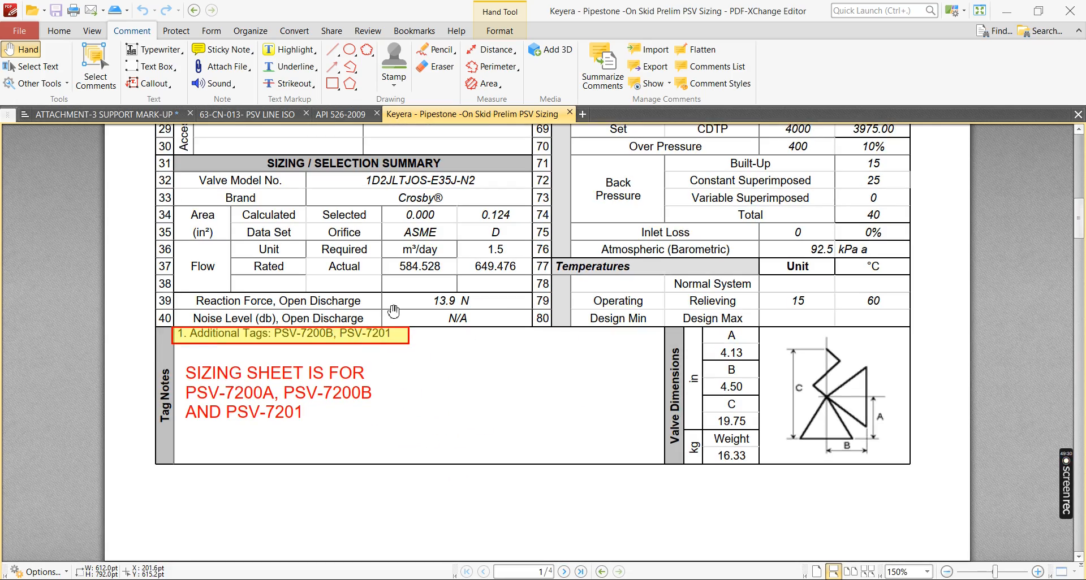
pyautogui.scroll(2, 304, 352)
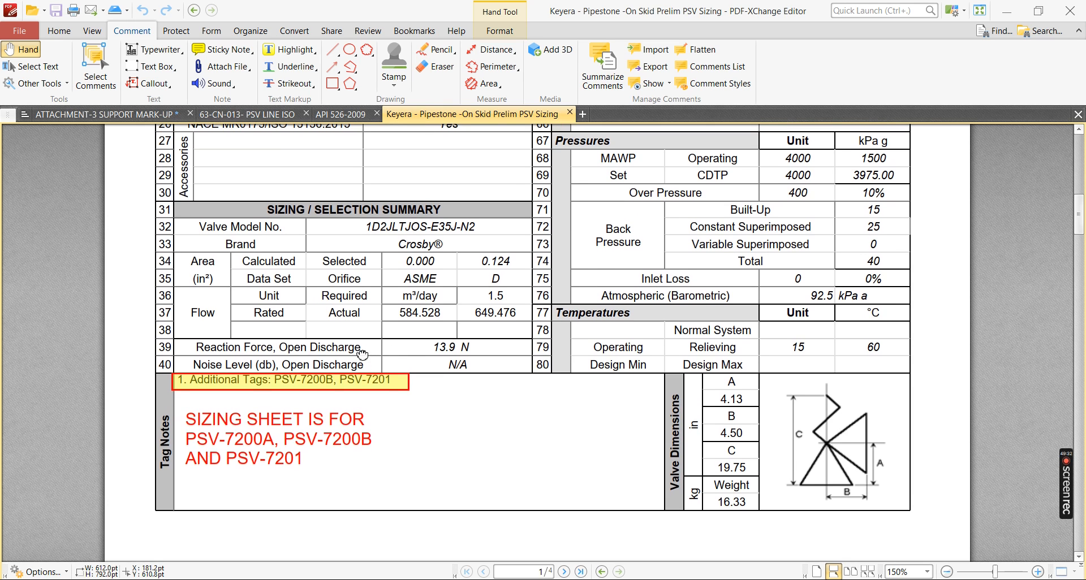
pyautogui.keyDown('ctrl'); pyautogui.scroll(1, 305, 355); pyautogui.keyUp('ctrl')
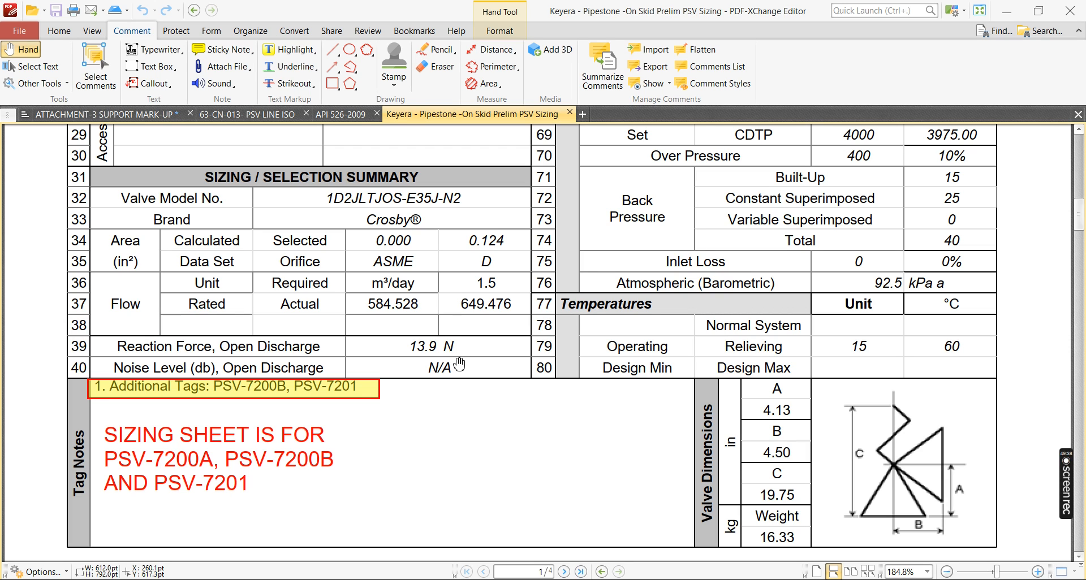
# - Examine the valve outline drawing and dimensions on page 4 and the open discharge reaction force calculation on page 3
pyautogui.keyDown('ctrl'); pyautogui.scroll(-4, 464, 369); pyautogui.keyUp('ctrl')
pyautogui.scroll(-5, 465, 369)
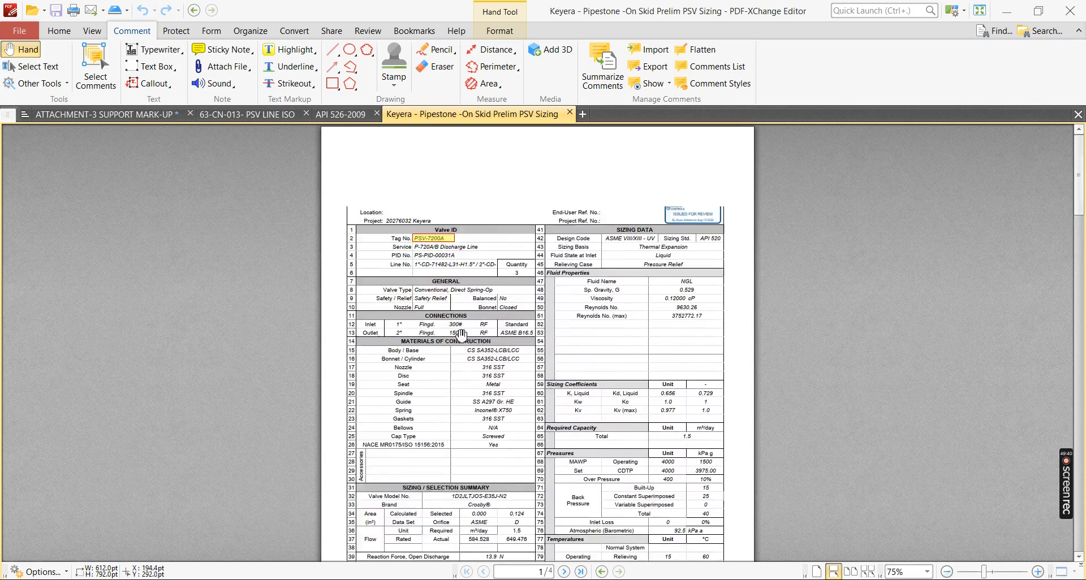
pyautogui.scroll(-10, 464, 369)
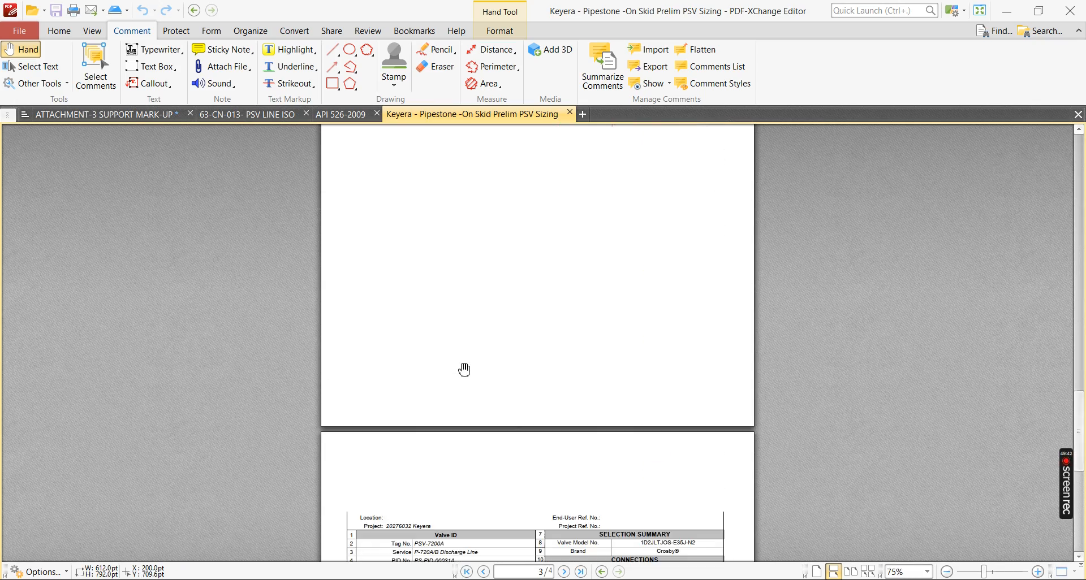
pyautogui.scroll(3, 465, 369)
pyautogui.scroll(-8, 465, 370)
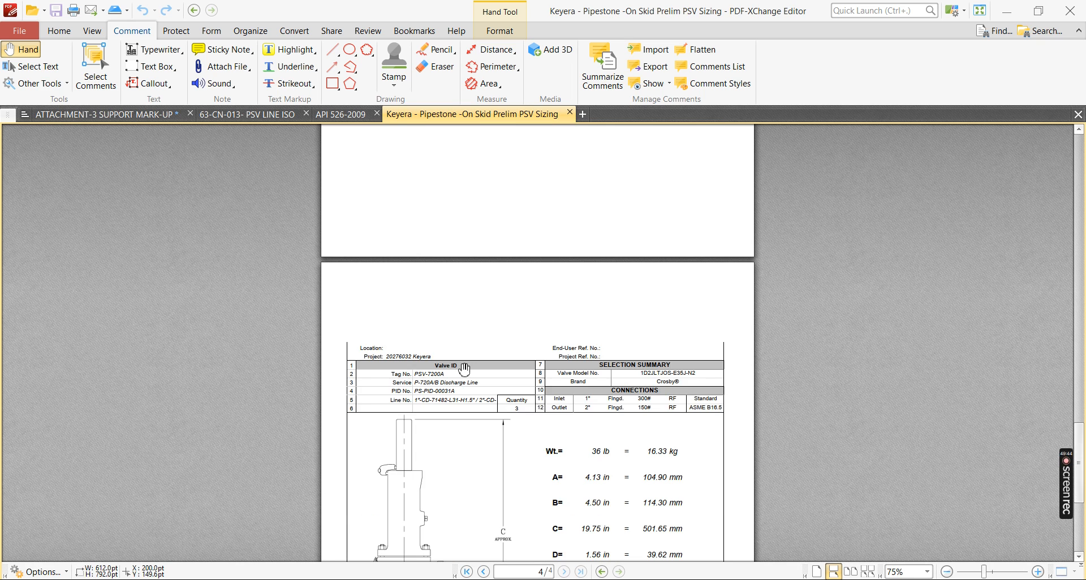
pyautogui.scroll(-2, 464, 370)
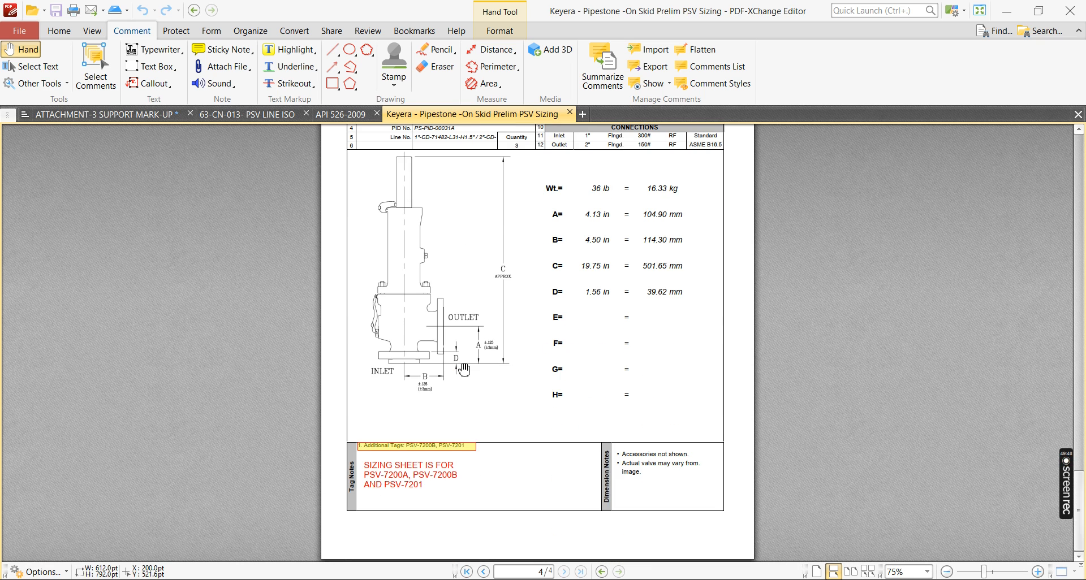
pyautogui.scroll(6, 464, 369)
pyautogui.scroll(14, 464, 369)
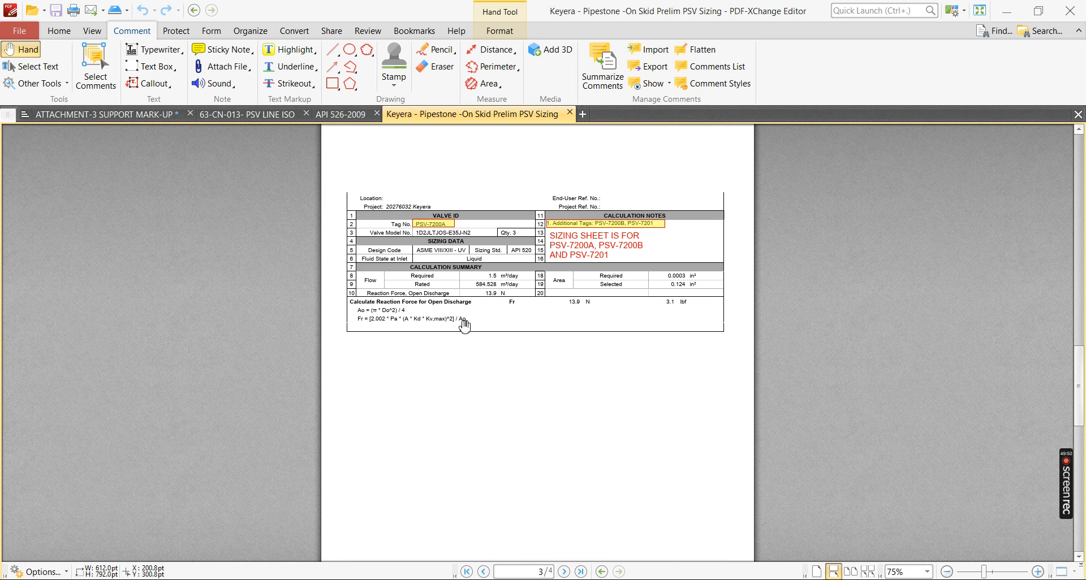
pyautogui.keyDown('ctrl'); pyautogui.scroll(2, 488, 266); pyautogui.keyUp('ctrl')
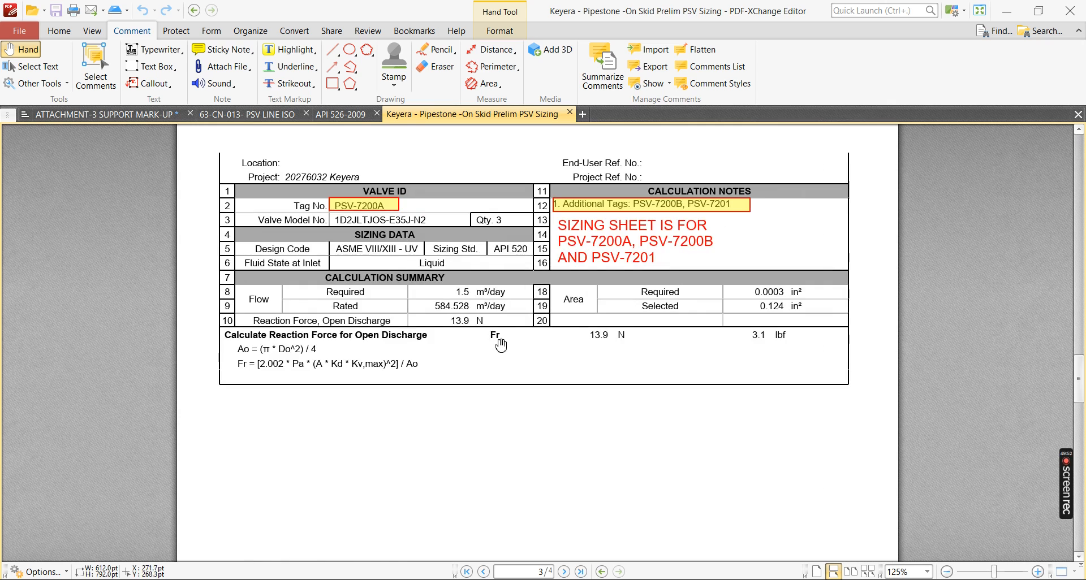
pyautogui.scroll(3, 497, 342)
pyautogui.hotkey('ctrl', 'v')
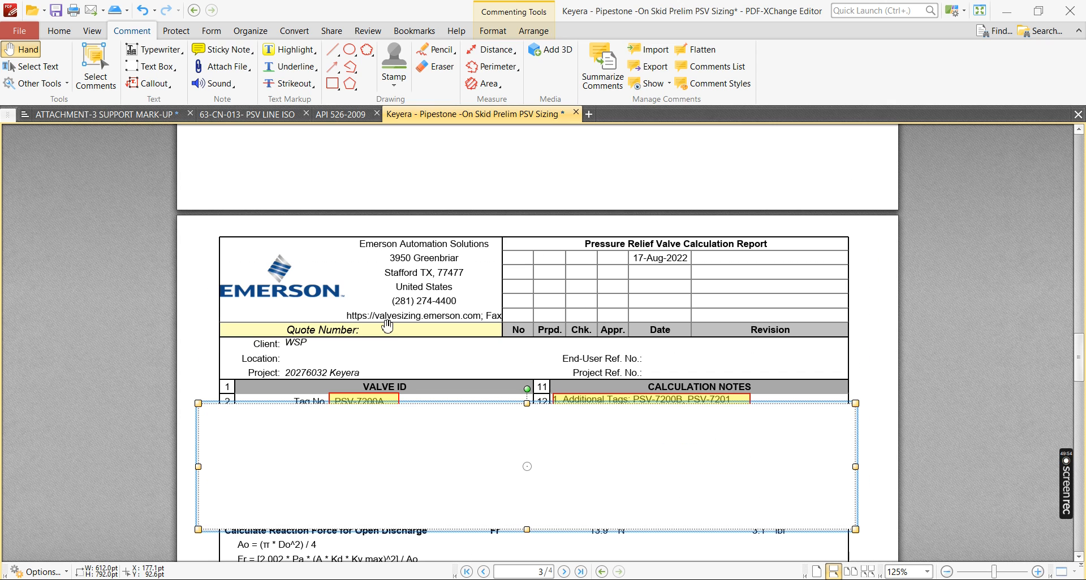
pyautogui.hotkey('ctrl', 'z')
pyautogui.hotkey('ctrl', 'z')
# - Review the page 2 process and valve data, and return to the reaction force entry on page 1
pyautogui.scroll(6, 388, 322)
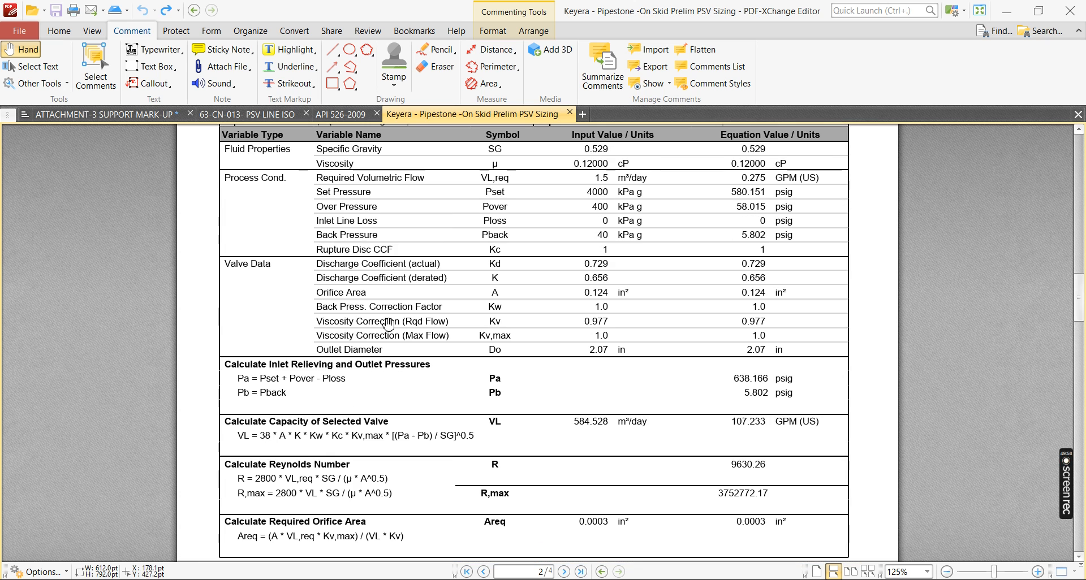
pyautogui.keyDown('ctrl'); pyautogui.scroll(2, 317, 448); pyautogui.keyUp('ctrl')
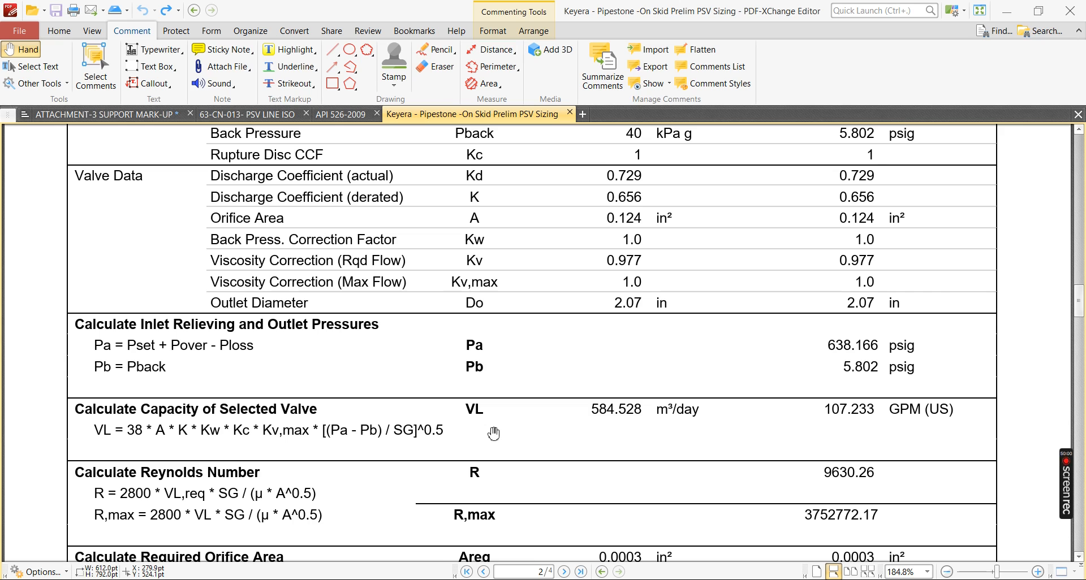
pyautogui.scroll(3, 502, 409)
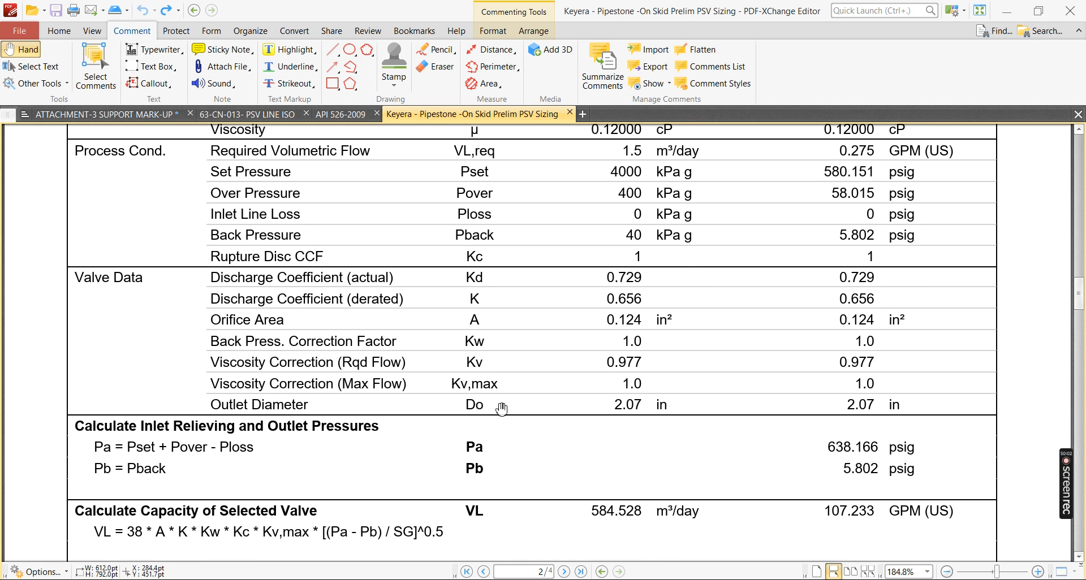
pyautogui.scroll(3, 502, 408)
pyautogui.keyDown('ctrl'); pyautogui.scroll(-1, 502, 408); pyautogui.keyUp('ctrl')
pyautogui.scroll(5, 502, 409)
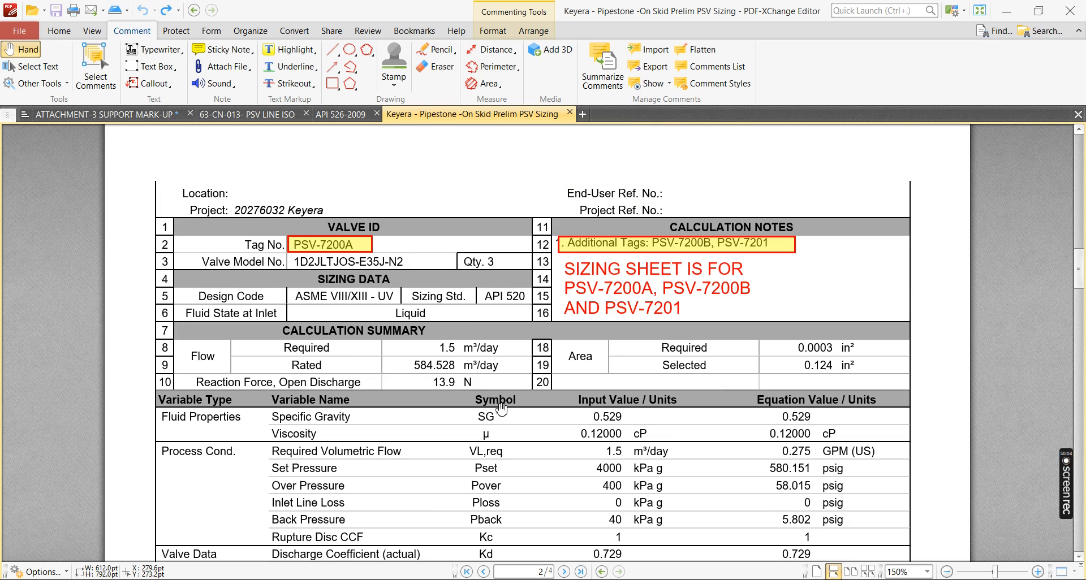
pyautogui.scroll(15, 504, 410)
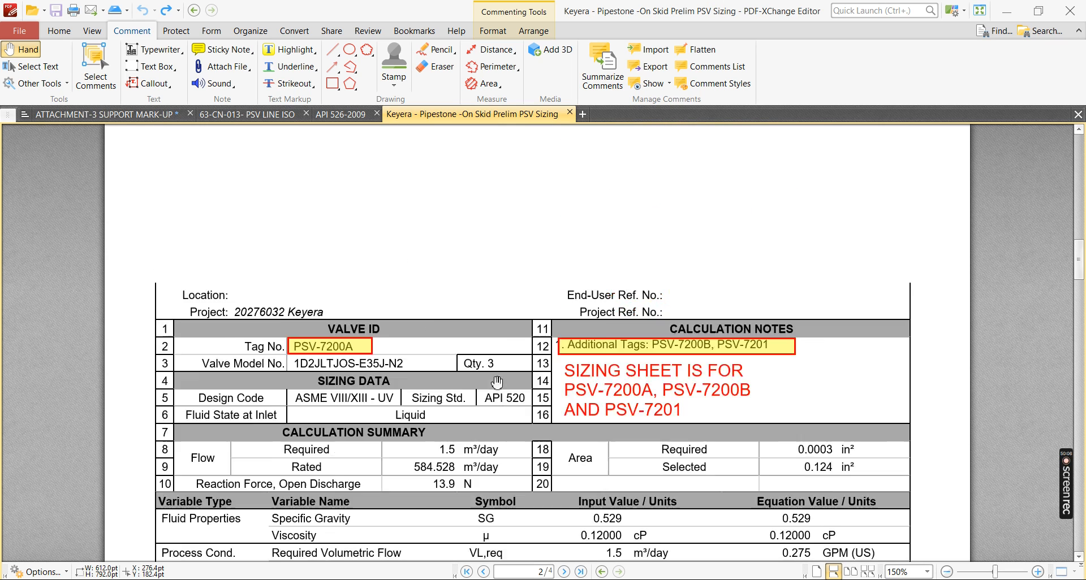
pyautogui.scroll(4, 505, 412)
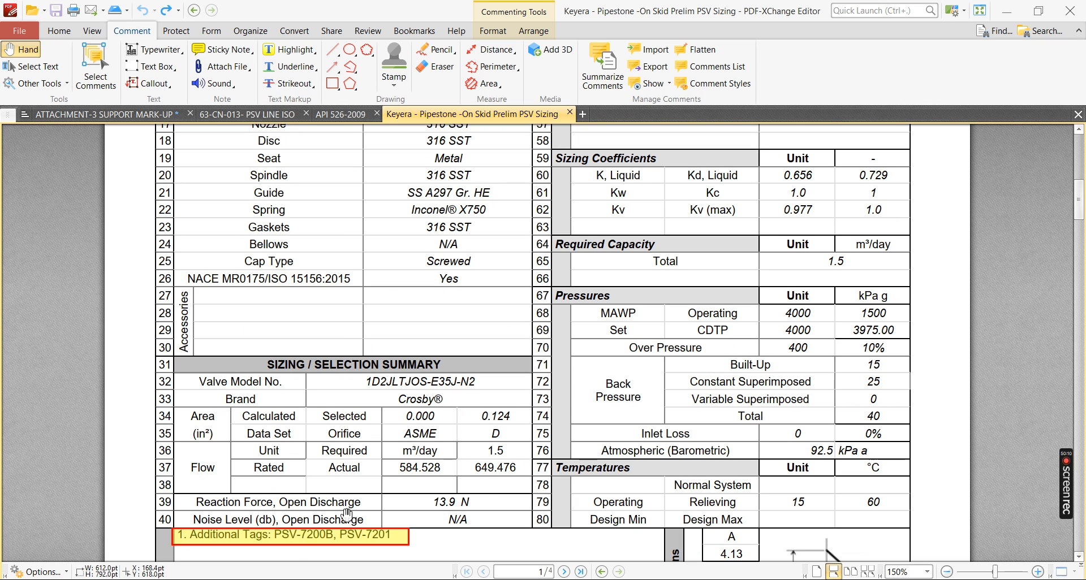
pyautogui.moveTo(476, 498); pyautogui.dragTo(447, 407)
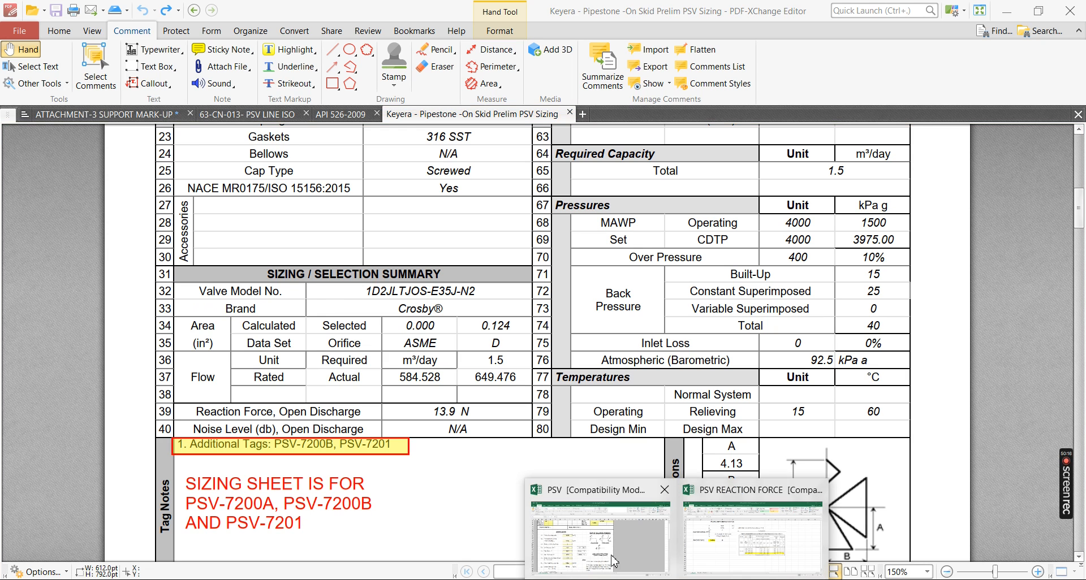
# - Switch to the PSV workbook in Excel and examine the F1 to F4 force formulas on the RV Calculation sheet
pyautogui.click(614, 561)
pyautogui.keyDown('ctrl'); pyautogui.scroll(-1, 368, 339); pyautogui.keyUp('ctrl')
pyautogui.scroll(-6, 370, 351)
pyautogui.scroll(-3, 370, 353)
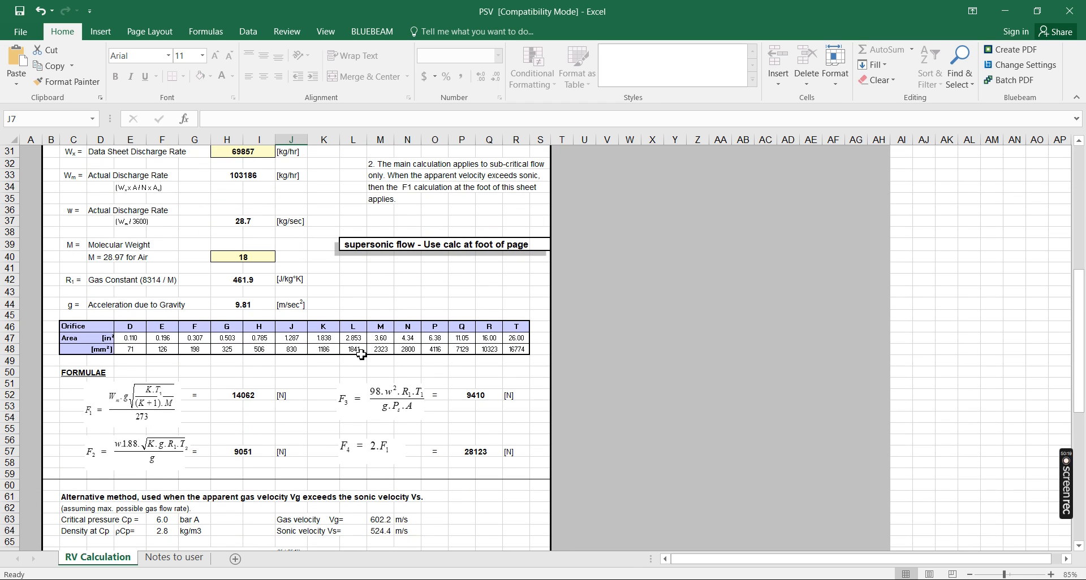
pyautogui.keyDown('ctrl'); pyautogui.scroll(2, 86, 438); pyautogui.keyUp('ctrl')
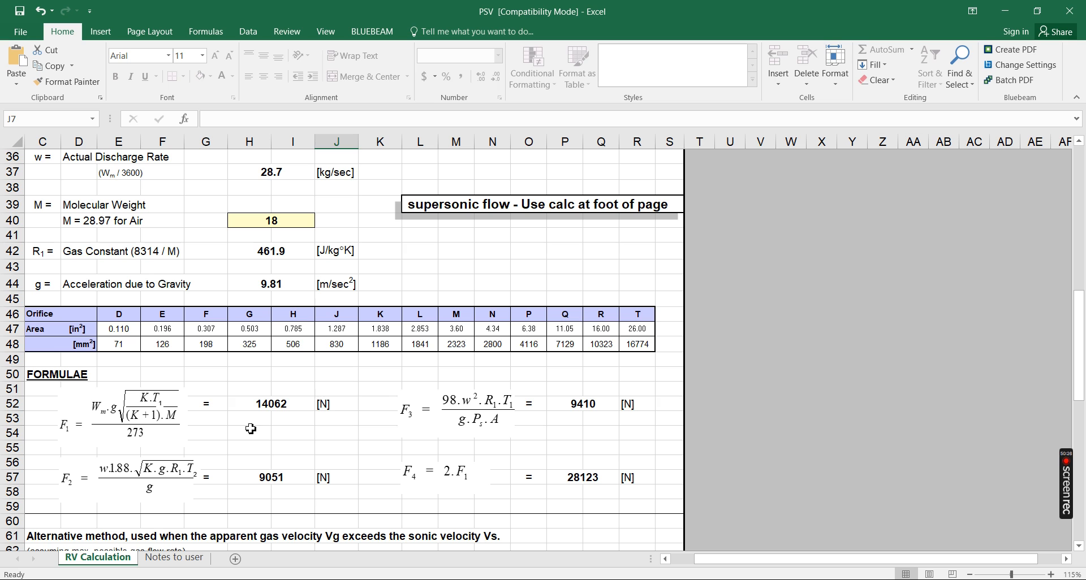
pyautogui.keyDown('ctrl'); pyautogui.scroll(-1, 285, 474); pyautogui.keyUp('ctrl')
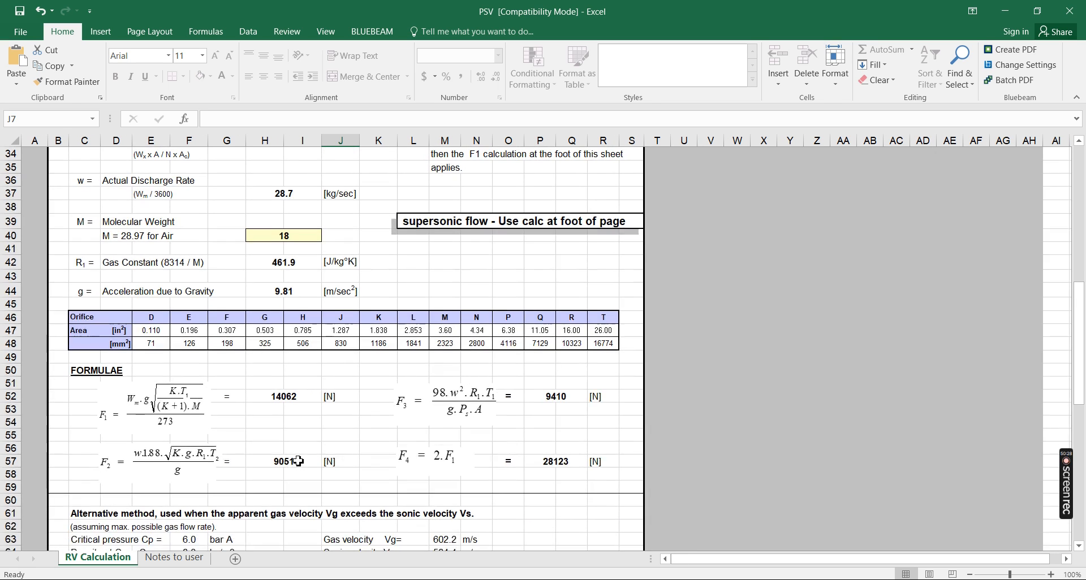
# - Examine the Out of Balance Forces sketches for the closed system, open system and shock loads at pop condition
pyautogui.scroll(3, 300, 462)
pyautogui.scroll(6, 511, 303)
pyautogui.keyDown('ctrl'); pyautogui.scroll(3, 548, 367); pyautogui.keyUp('ctrl')
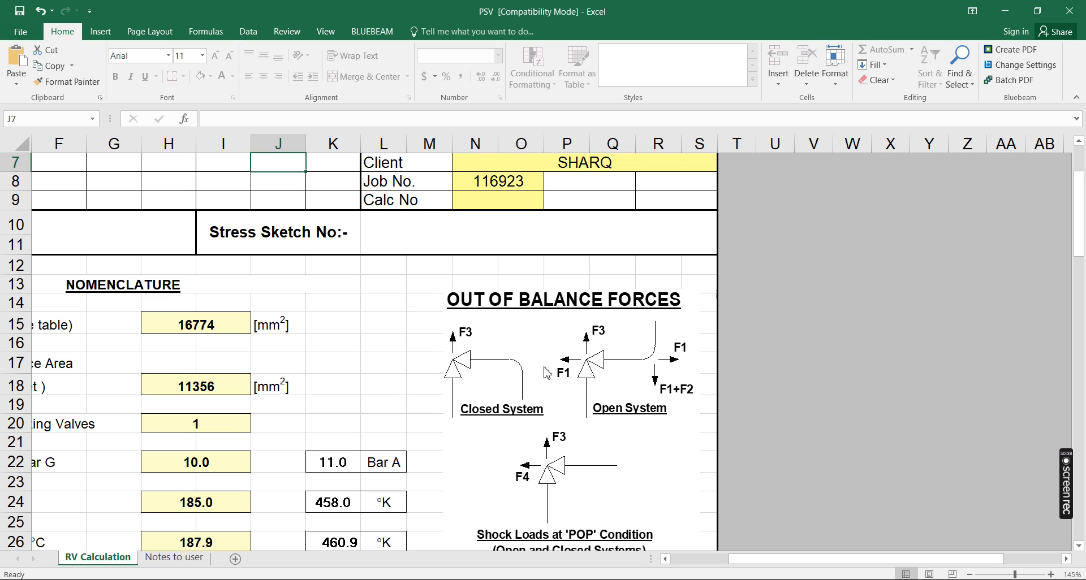
pyautogui.scroll(-2, 545, 372)
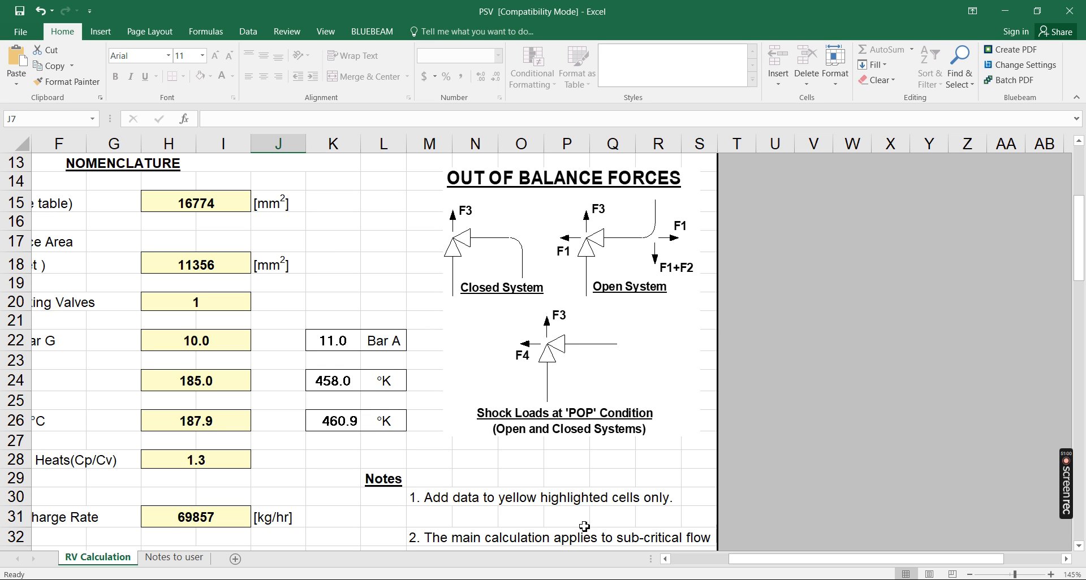
# - Review the highlighted input cells in the nomenclature list and select the set pressure cell H22
pyautogui.keyDown('ctrl'); pyautogui.scroll(-3, 568, 404); pyautogui.keyUp('ctrl')
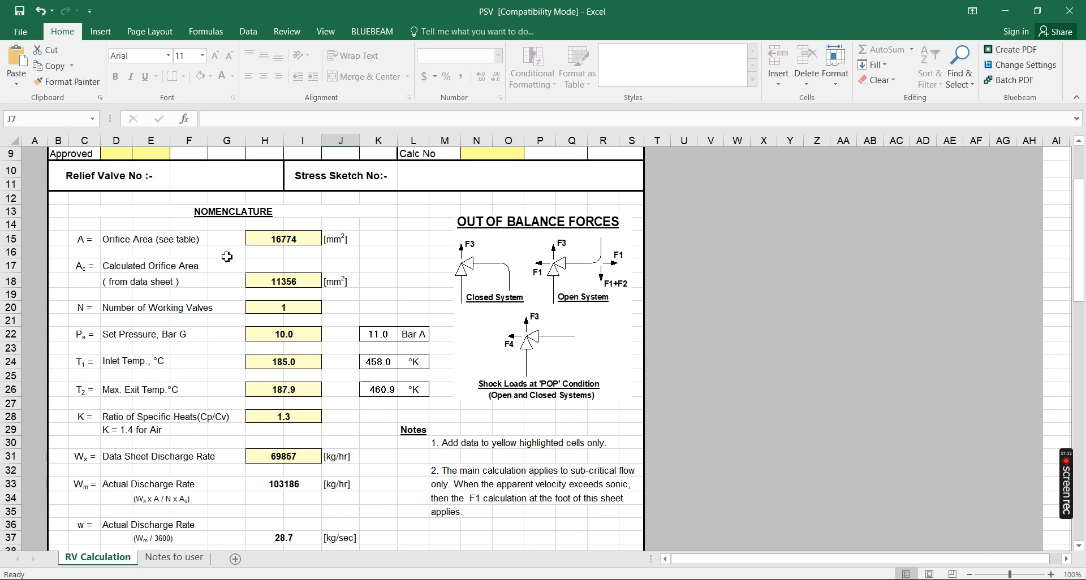
pyautogui.scroll(3, 293, 271)
pyautogui.scroll(-5, 285, 328)
pyautogui.scroll(2, 280, 383)
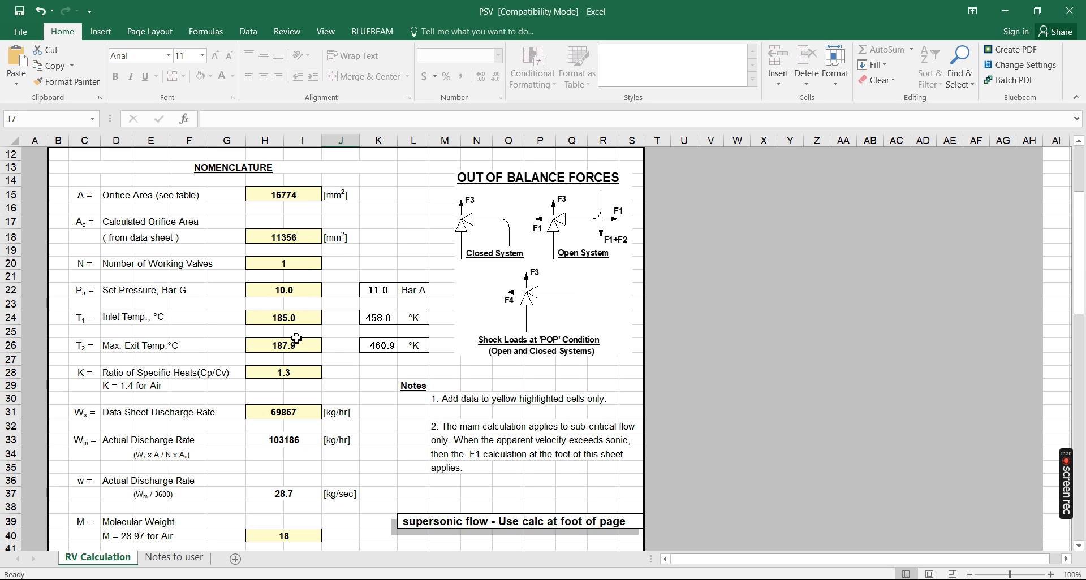
pyautogui.click(275, 293)
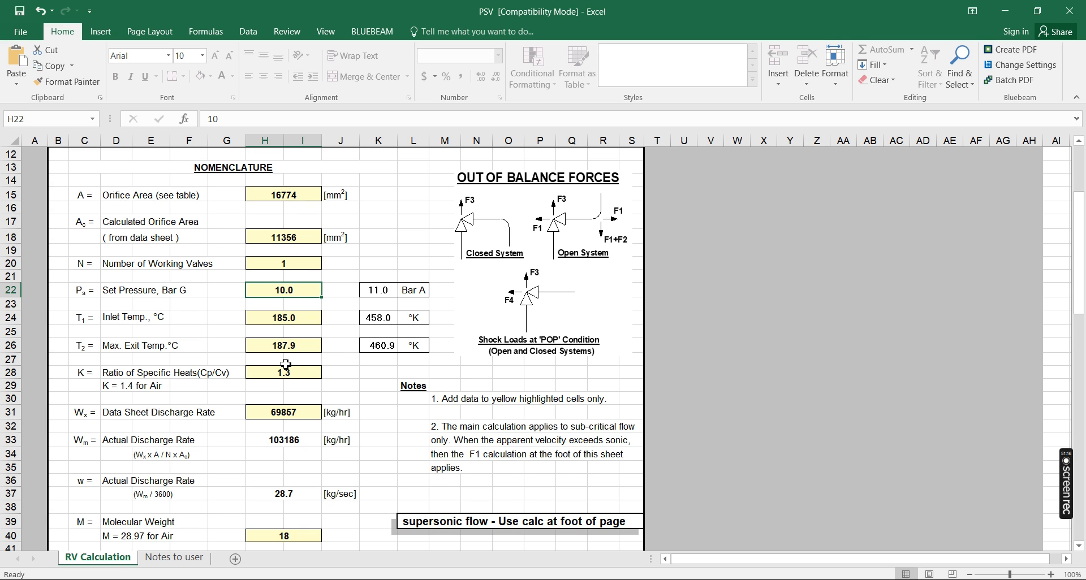
# - Check the orifice area table and the force formulas against the inputs, and return to the Out of Balance Forces sketches
pyautogui.scroll(-3, 285, 364)
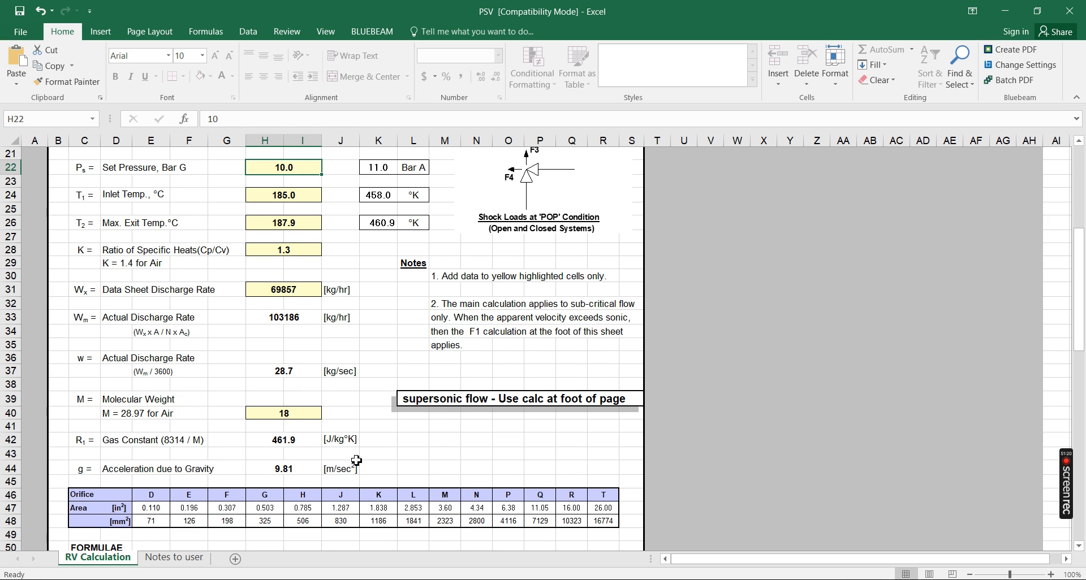
pyautogui.scroll(-4, 352, 460)
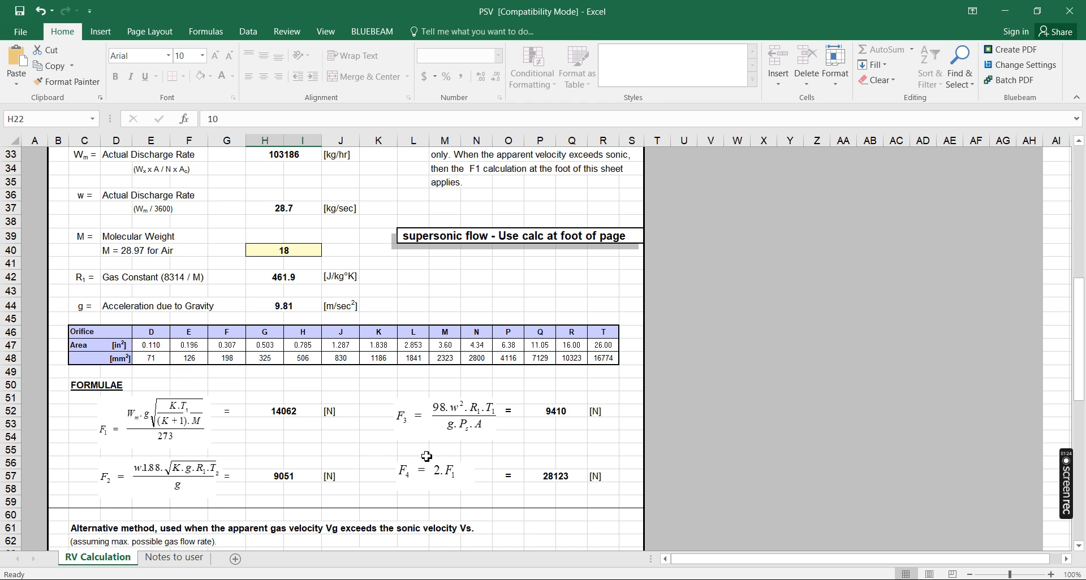
pyautogui.scroll(1, 521, 490)
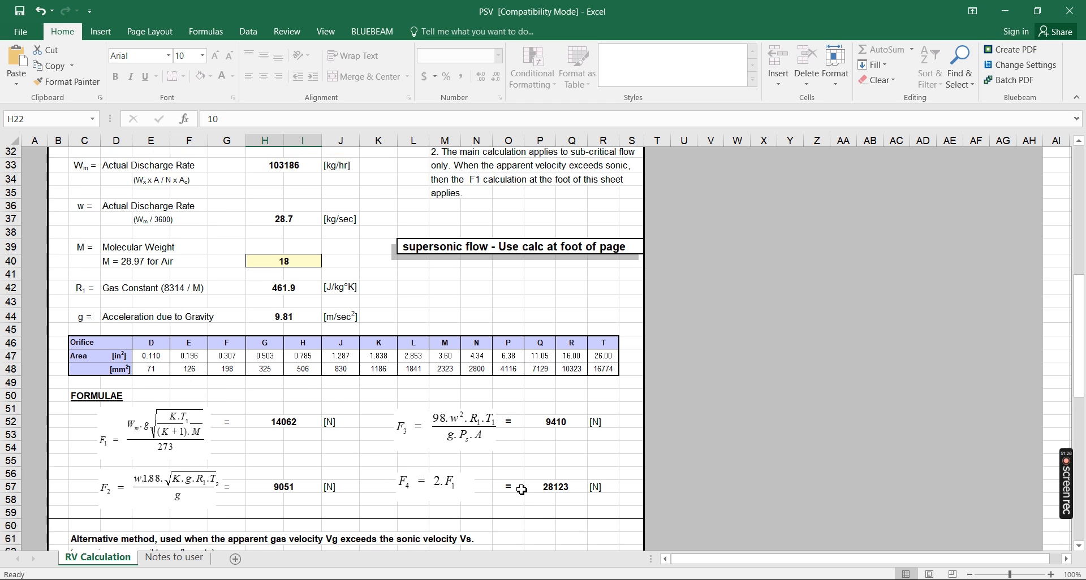
pyautogui.scroll(7, 522, 490)
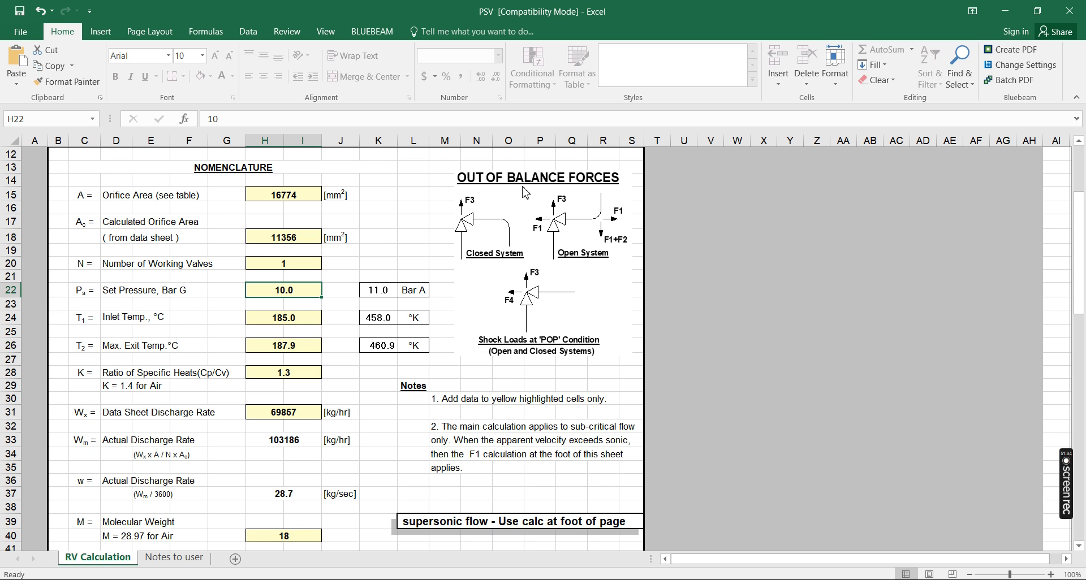
# - Switch to the PSV REACTION FORCE workbook in Excel and review the reaction force calculation on Sheet1
pyautogui.click(534, 579)
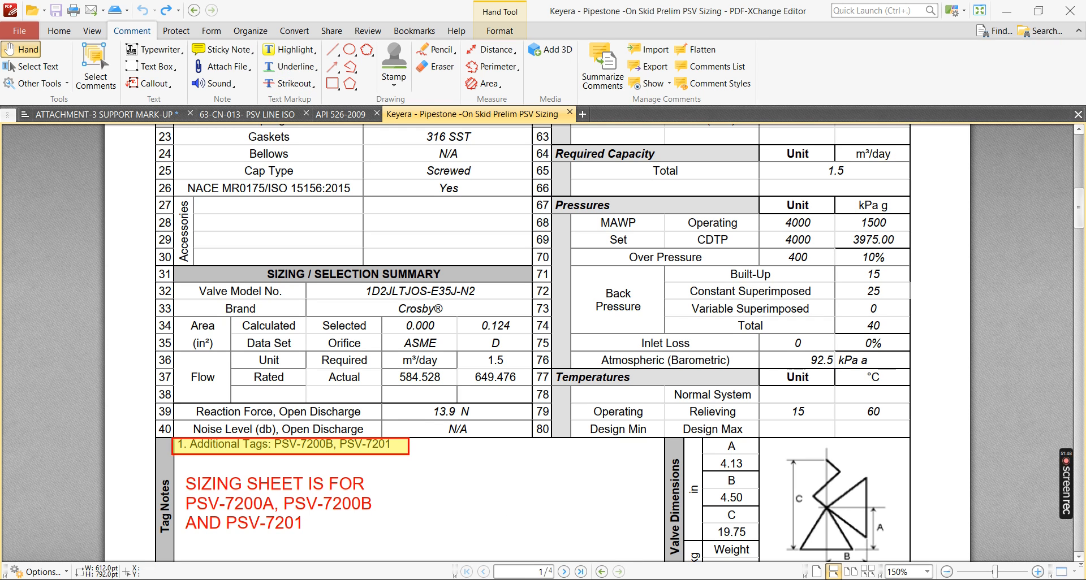
pyautogui.moveTo(678, 576)
pyautogui.click(756, 536)
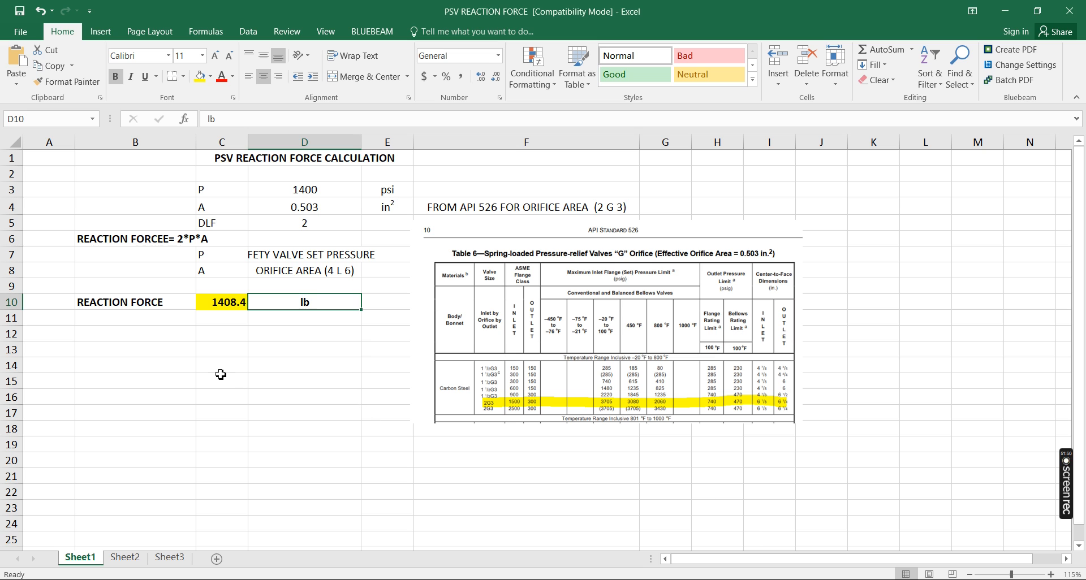
pyautogui.keyDown('ctrl'); pyautogui.scroll(2, 121, 218); pyautogui.keyUp('ctrl')
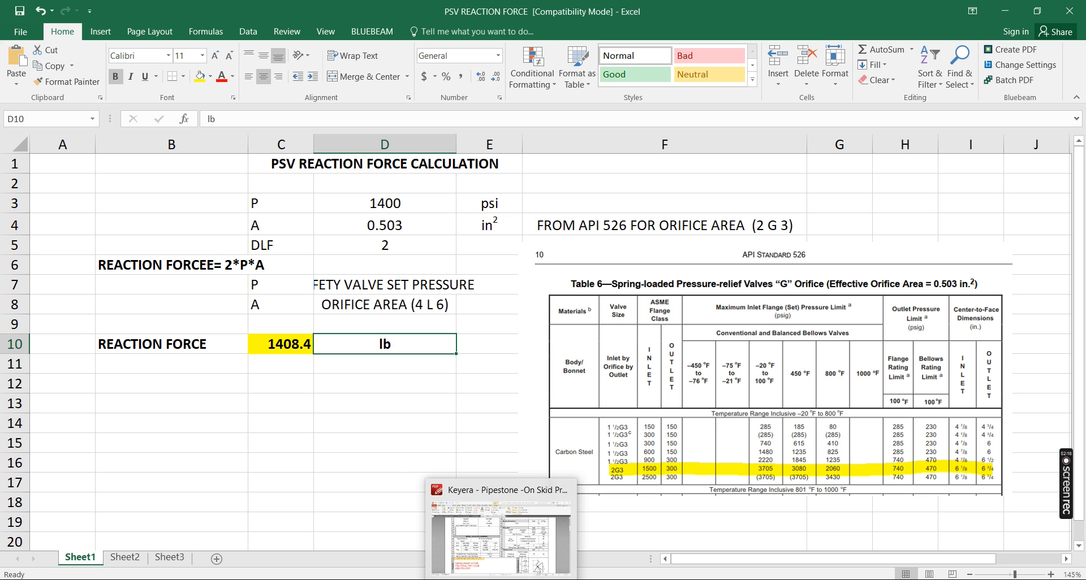
# - Switch to PDF-XChange Editor and look at the "F" orifice table in the API 526-2009 document
pyautogui.click(502, 579)
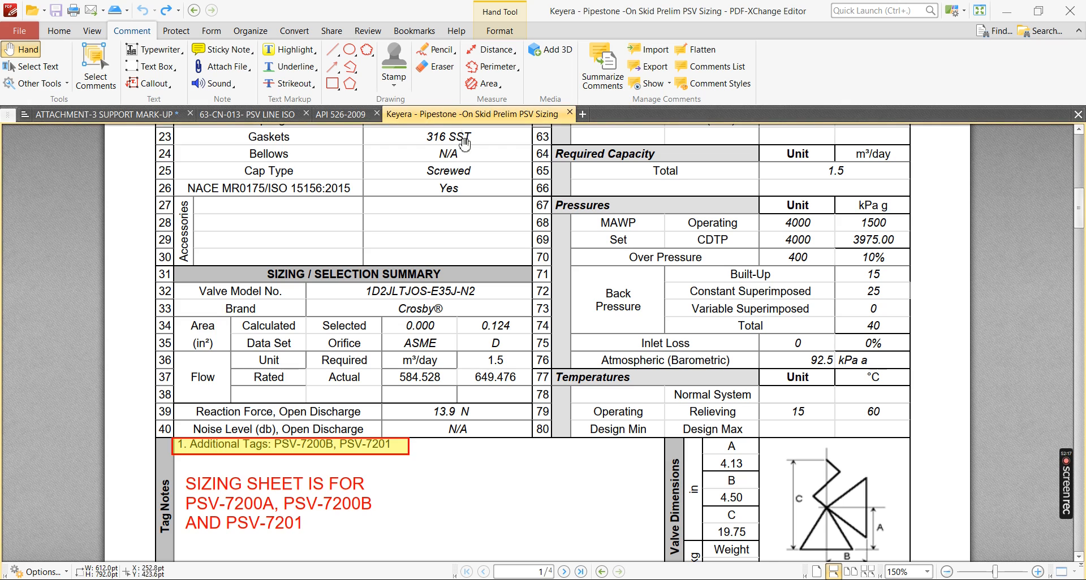
pyautogui.click(339, 114)
pyautogui.scroll(3, 387, 335)
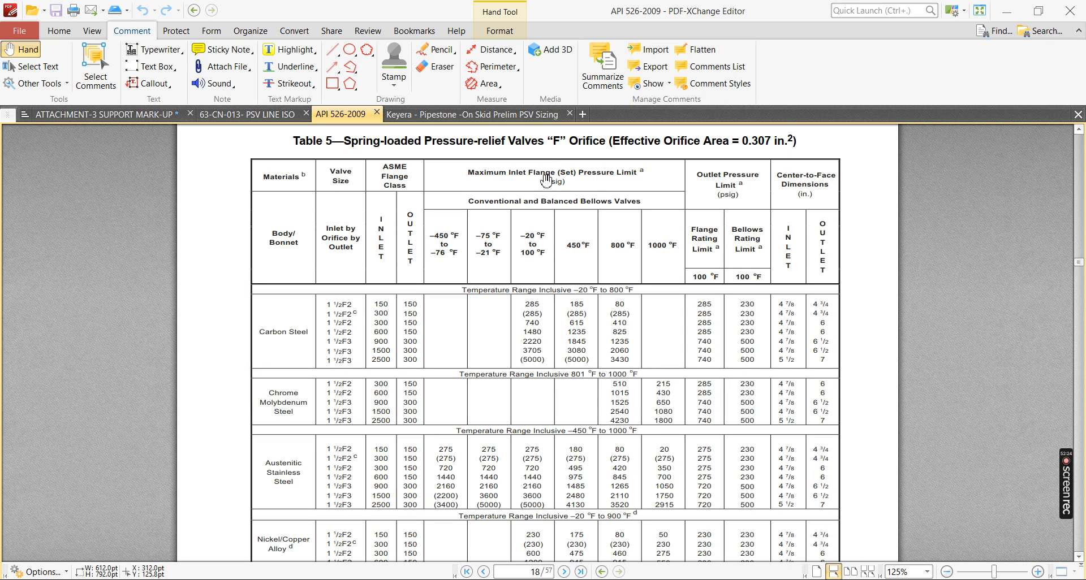
pyautogui.moveTo(431, 579)
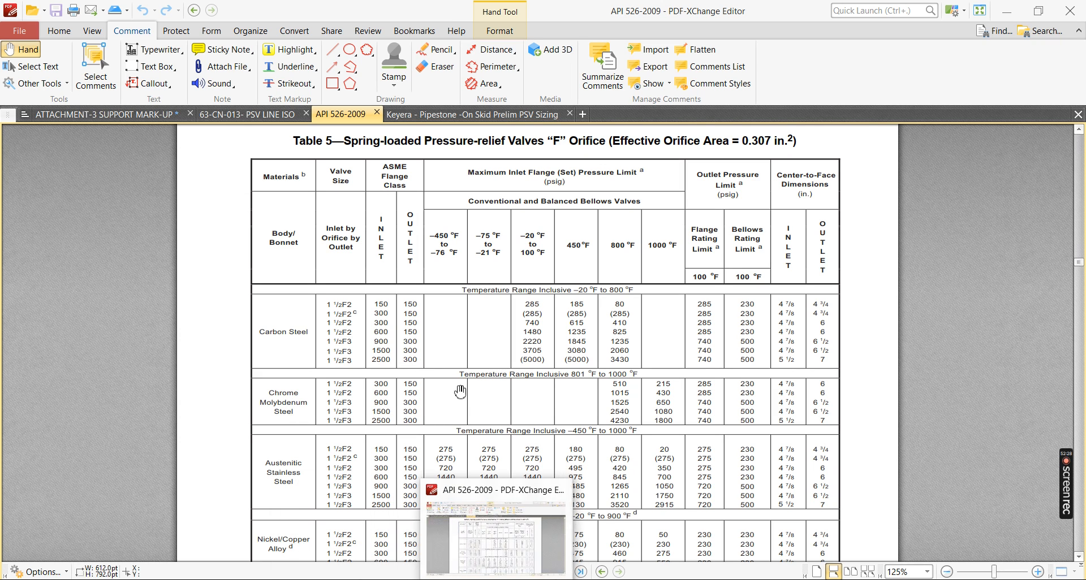
# - Locate the tag of relief valve 72-RV-0026 on page 8 of the ATTACHMENT-3 SUPPORT MARK-UP document and read its size and set pressure
pyautogui.click(245, 115)
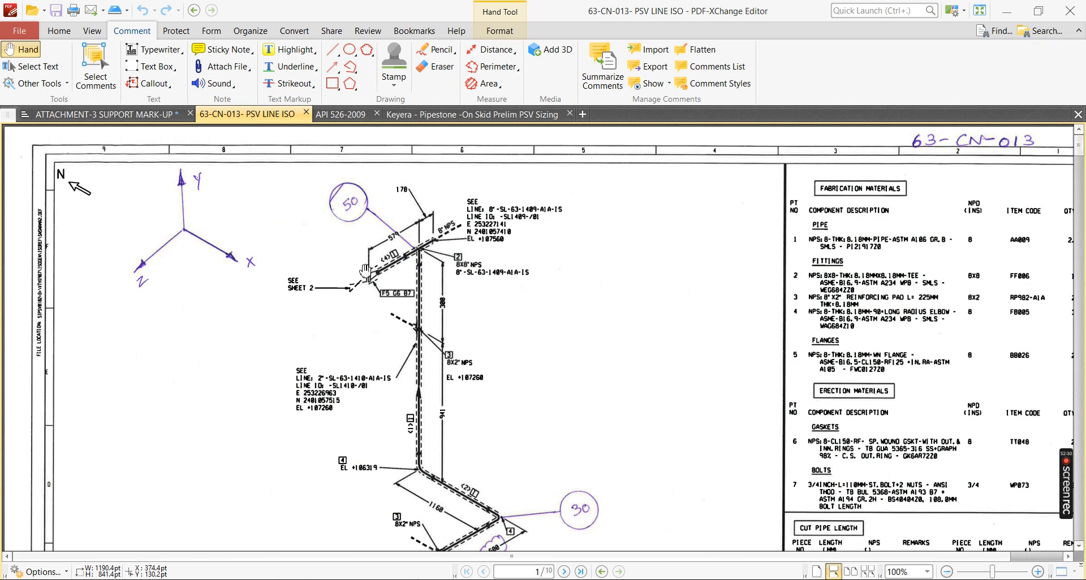
pyautogui.click(121, 117)
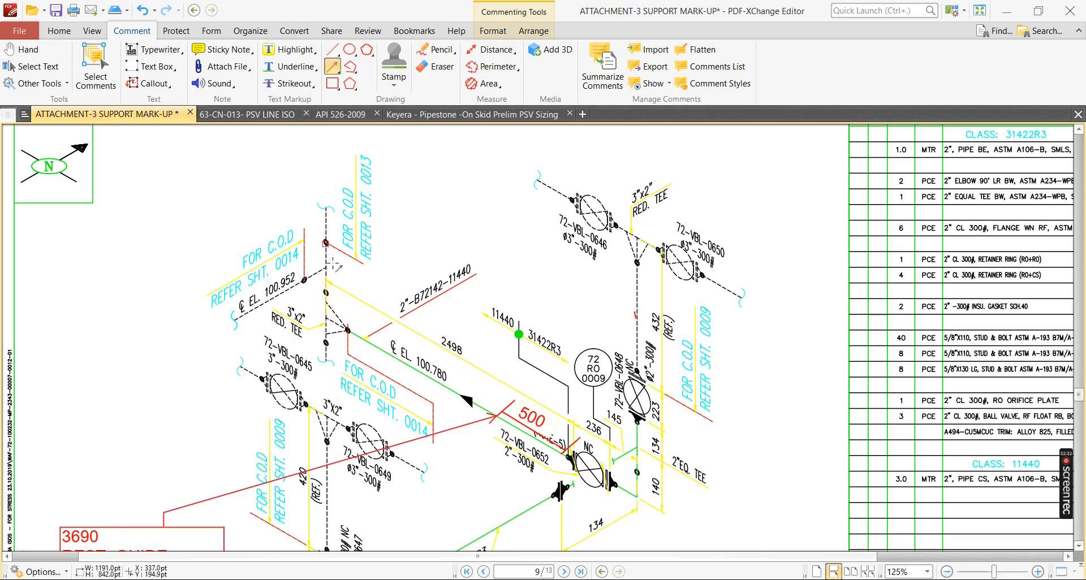
pyautogui.keyDown('ctrl'); pyautogui.scroll(-2, 336, 323); pyautogui.keyUp('ctrl')
pyautogui.scroll(10, 657, 171)
pyautogui.keyDown('ctrl'); pyautogui.scroll(5, 422, 254); pyautogui.keyUp('ctrl')
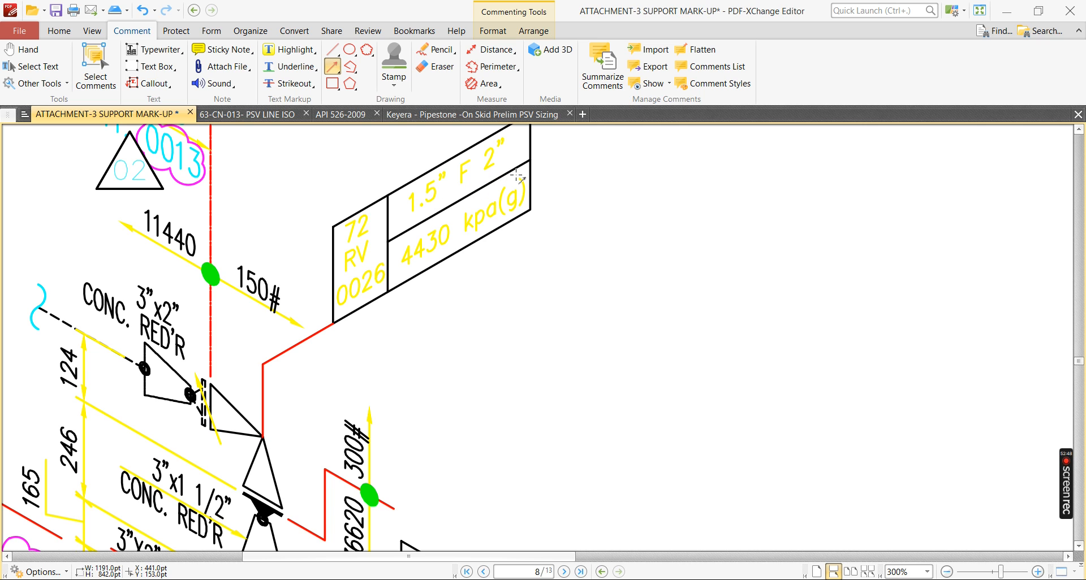
pyautogui.scroll(2, 506, 172)
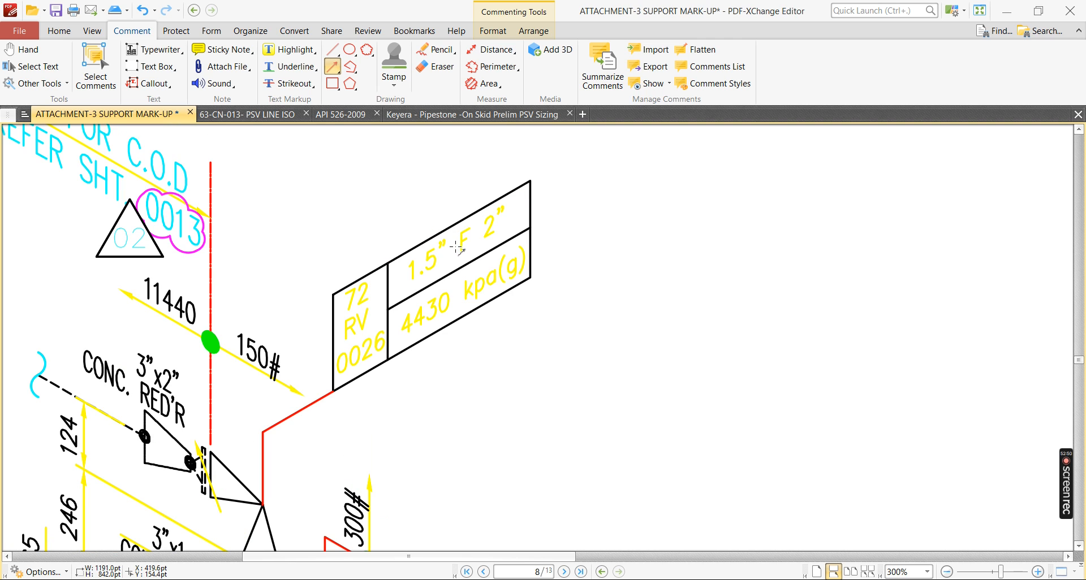
# - Look up Table 5 for "F" orifice pressure-relief valves in API 526-2009 and read its effective orifice area
pyautogui.click(327, 117)
pyautogui.keyDown('ctrl'); pyautogui.scroll(-3, 470, 328); pyautogui.keyUp('ctrl')
pyautogui.scroll(6, 490, 416)
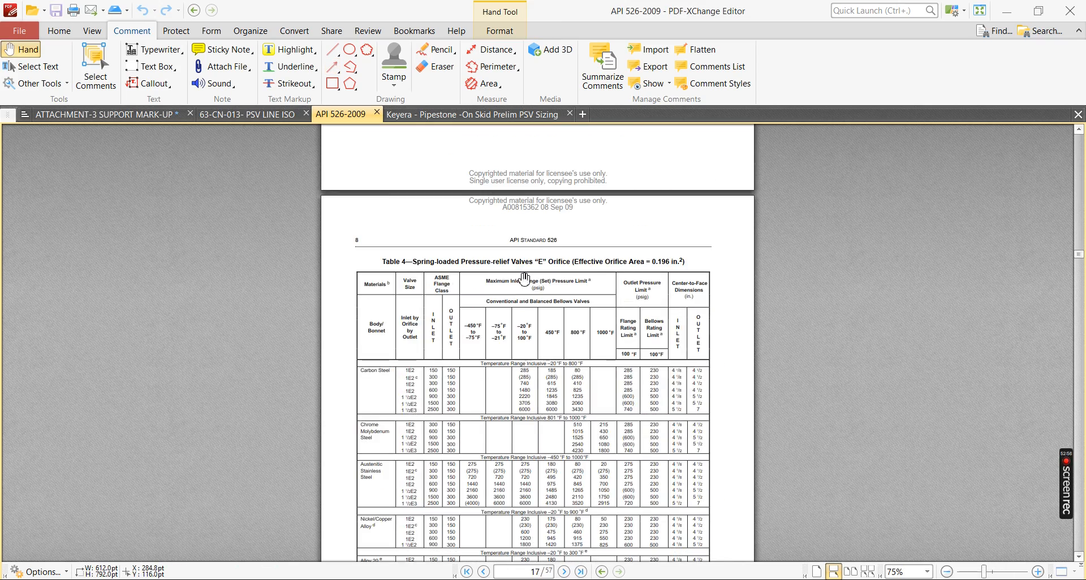
pyautogui.keyDown('ctrl'); pyautogui.scroll(2, 525, 279); pyautogui.keyUp('ctrl')
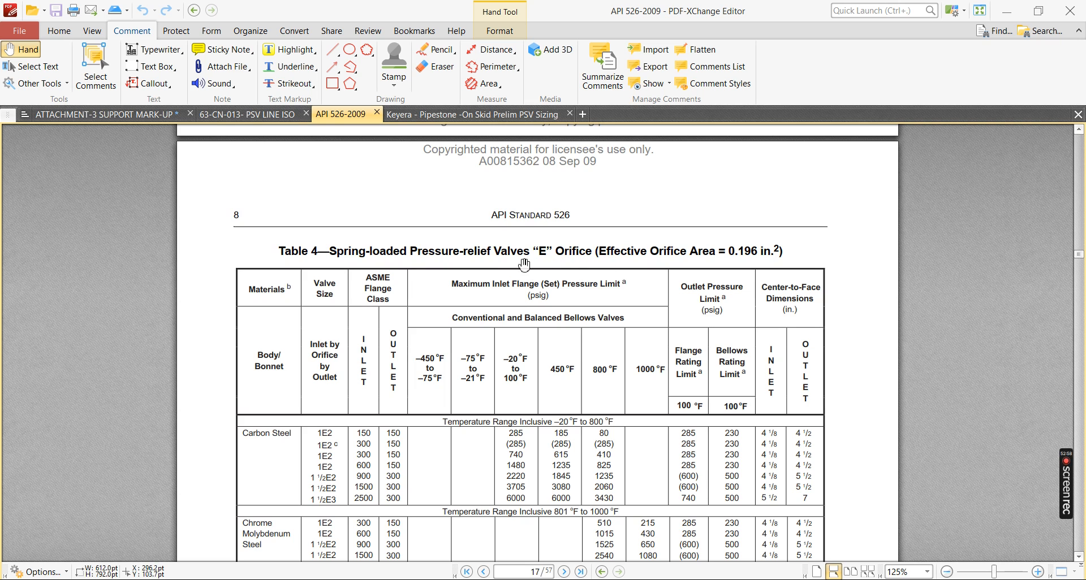
pyautogui.scroll(-8, 551, 302)
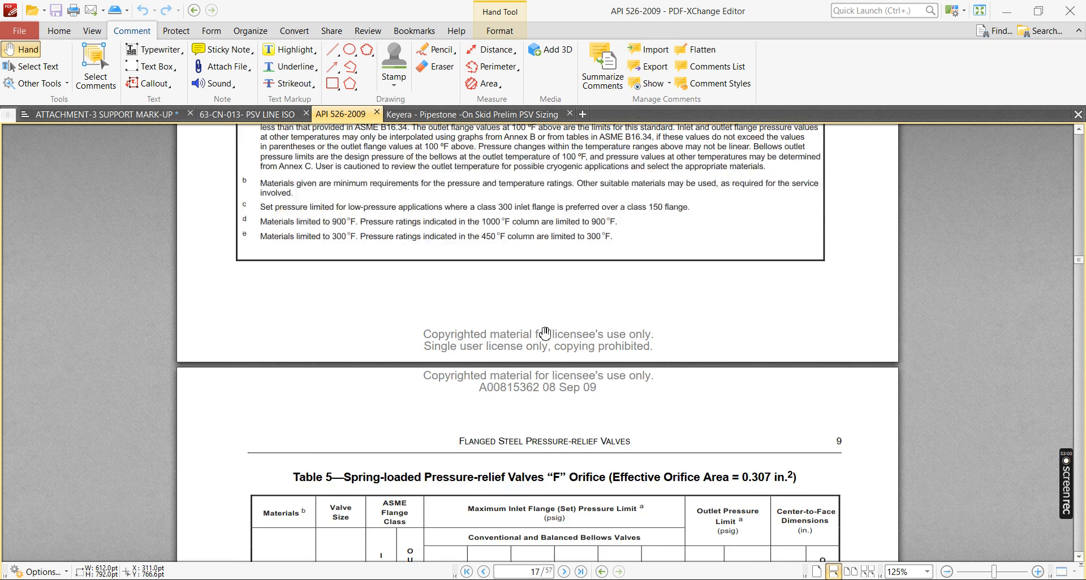
pyautogui.scroll(-3, 546, 334)
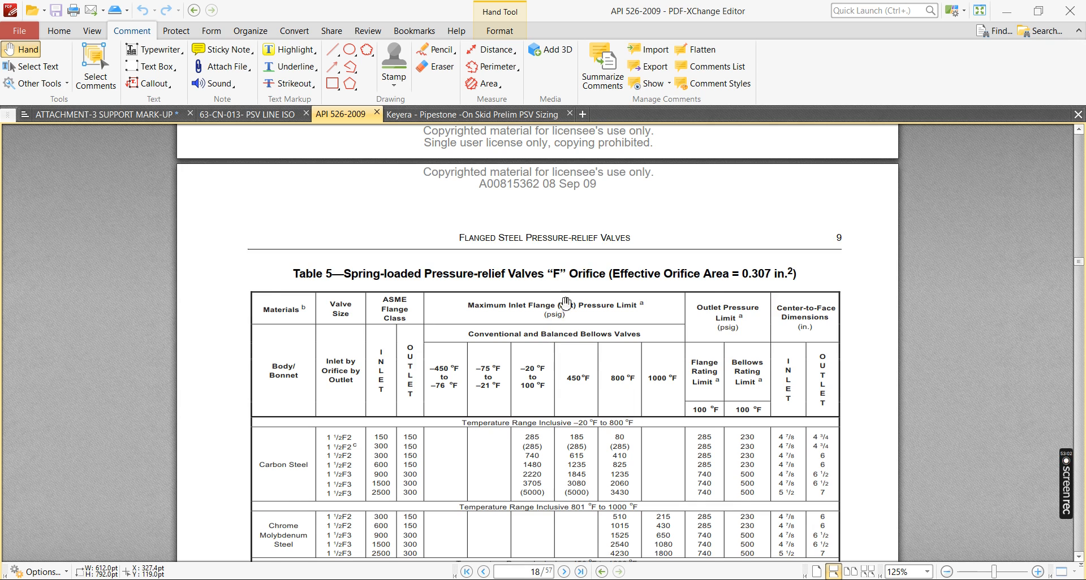
pyautogui.keyDown('ctrl'); pyautogui.scroll(1, 565, 297); pyautogui.keyUp('ctrl')
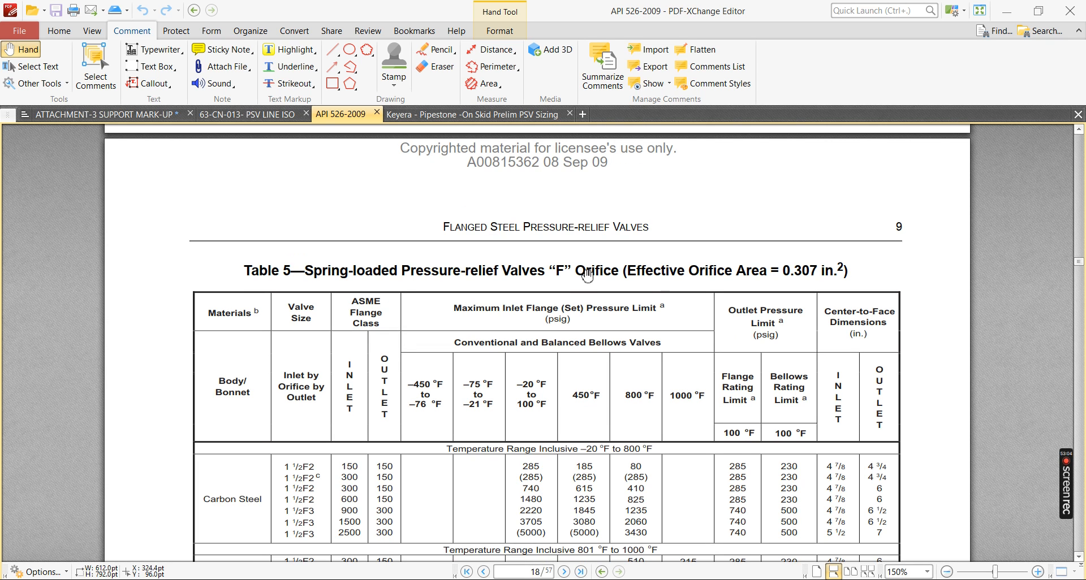
pyautogui.scroll(-1, 635, 286)
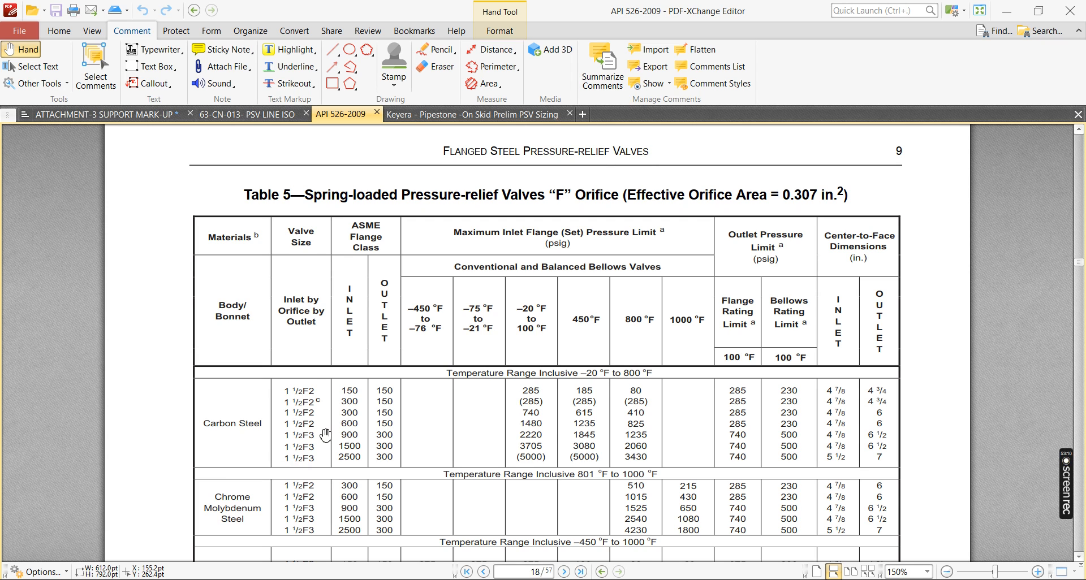
# - Check the inlet and outlet flange ratings around relief valve 72-RV-0026 on the support mark-up isometric
pyautogui.click(270, 118)
pyautogui.click(159, 115)
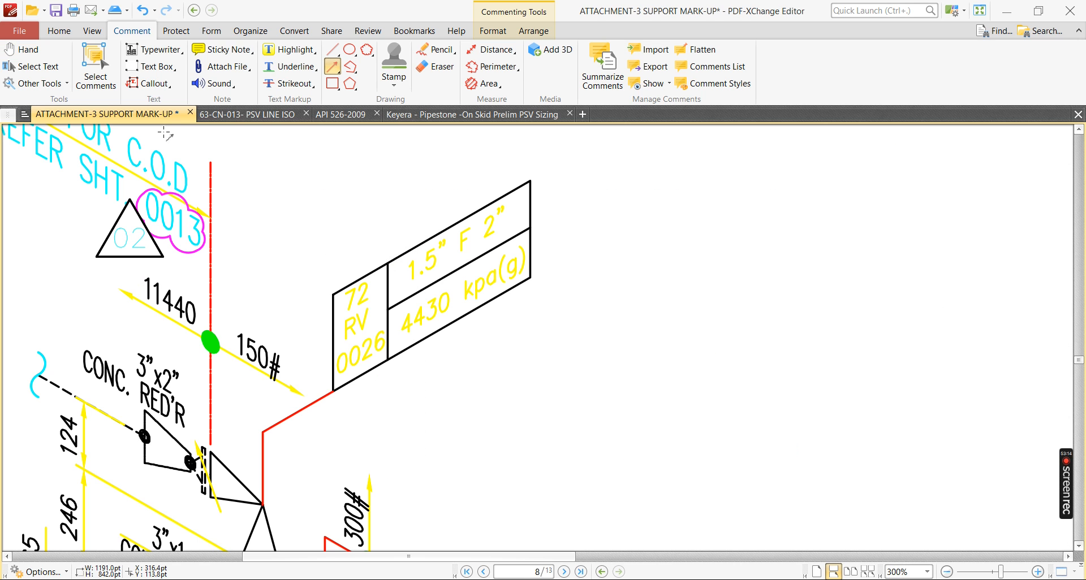
pyautogui.keyDown('ctrl'); pyautogui.scroll(-1, 577, 365); pyautogui.keyUp('ctrl')
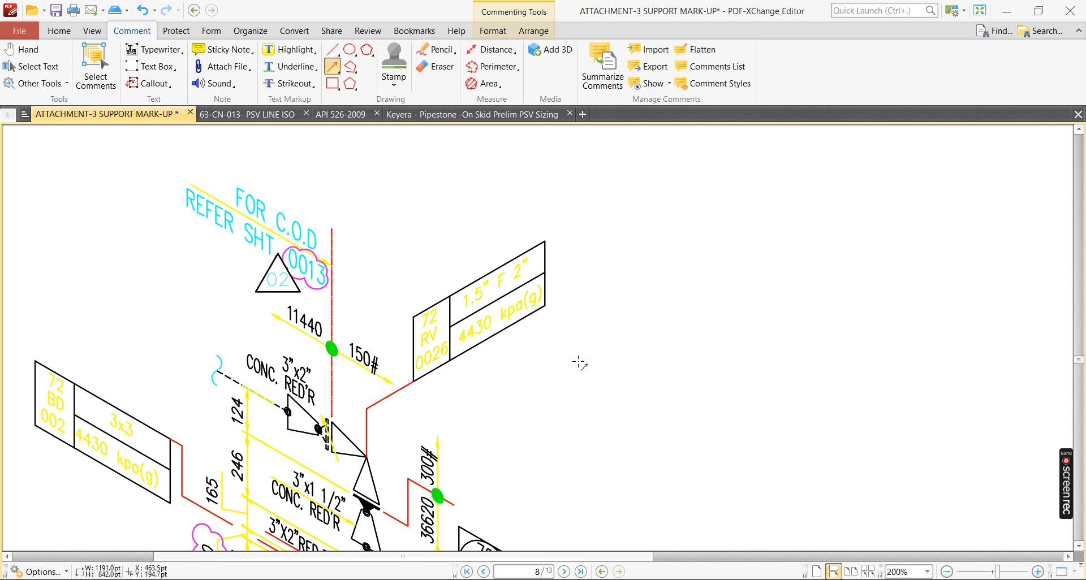
pyautogui.keyDown('ctrl'); pyautogui.scroll(-3, 391, 360); pyautogui.keyUp('ctrl')
pyautogui.keyDown('ctrl'); pyautogui.scroll(4, 362, 488); pyautogui.keyUp('ctrl')
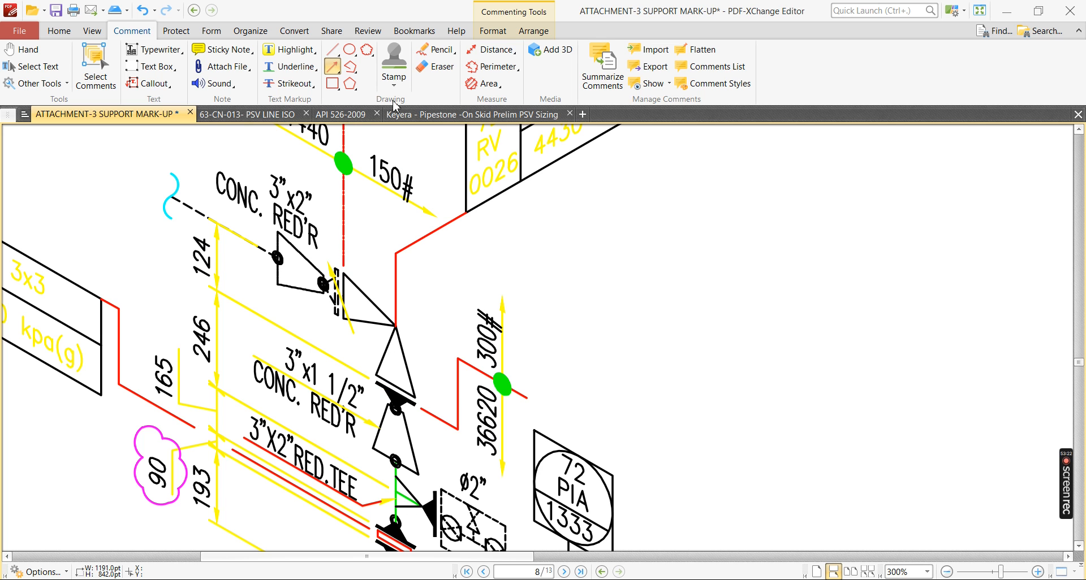
# - Examine the carbon steel rows of API 526 Table 5 for the inlet and outlet flange classes and the pressure limits
pyautogui.click(340, 115)
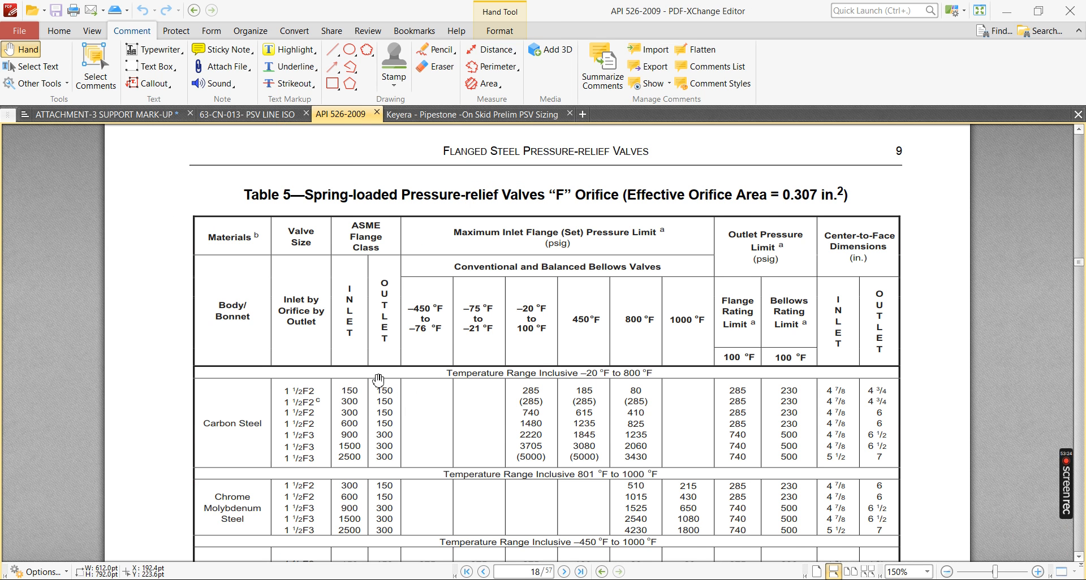
pyautogui.scroll(-1, 376, 381)
pyautogui.keyDown('ctrl'); pyautogui.scroll(1, 343, 390); pyautogui.keyUp('ctrl')
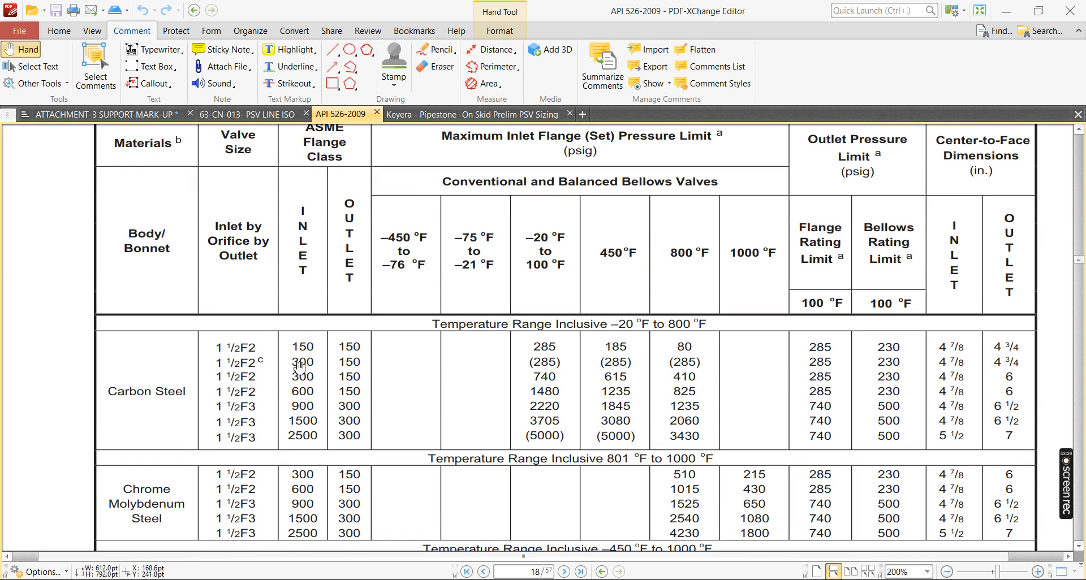
pyautogui.moveTo(349, 370); pyautogui.dragTo(299, 388)
pyautogui.hotkey('ctrl', '2')
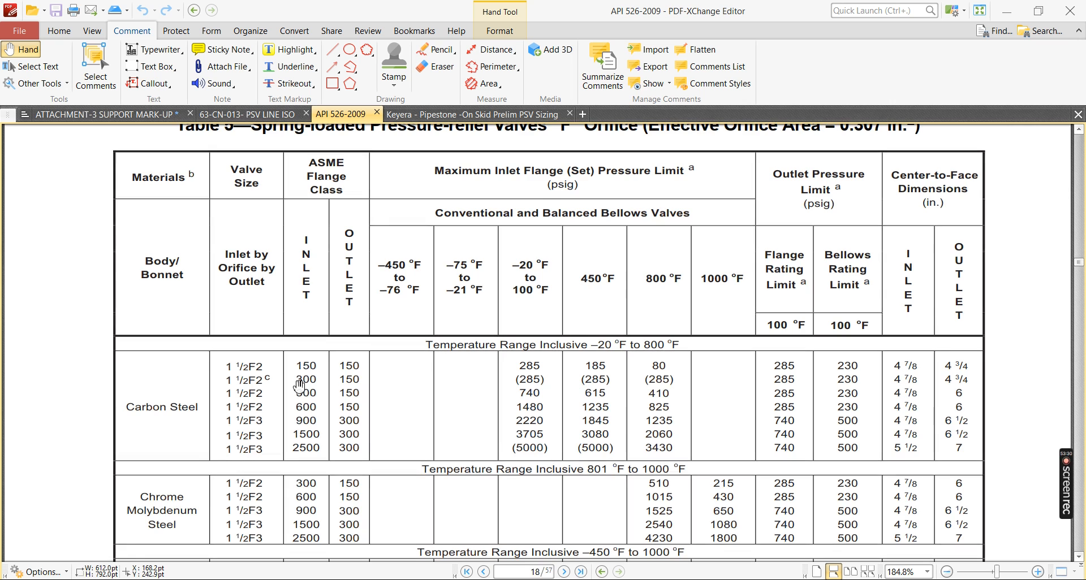
pyautogui.scroll(3, 516, 294)
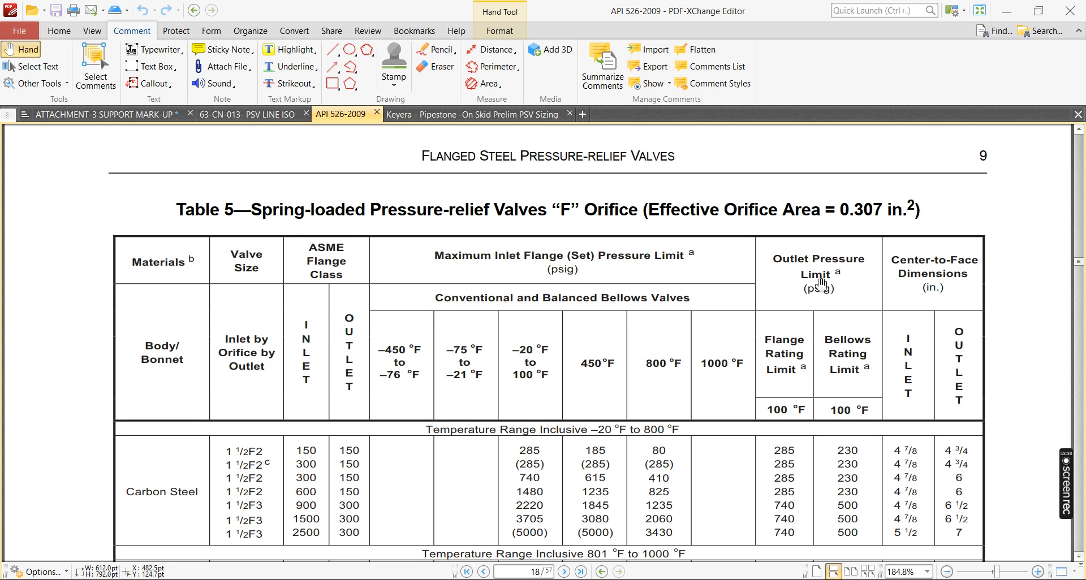
pyautogui.scroll(-1, 659, 309)
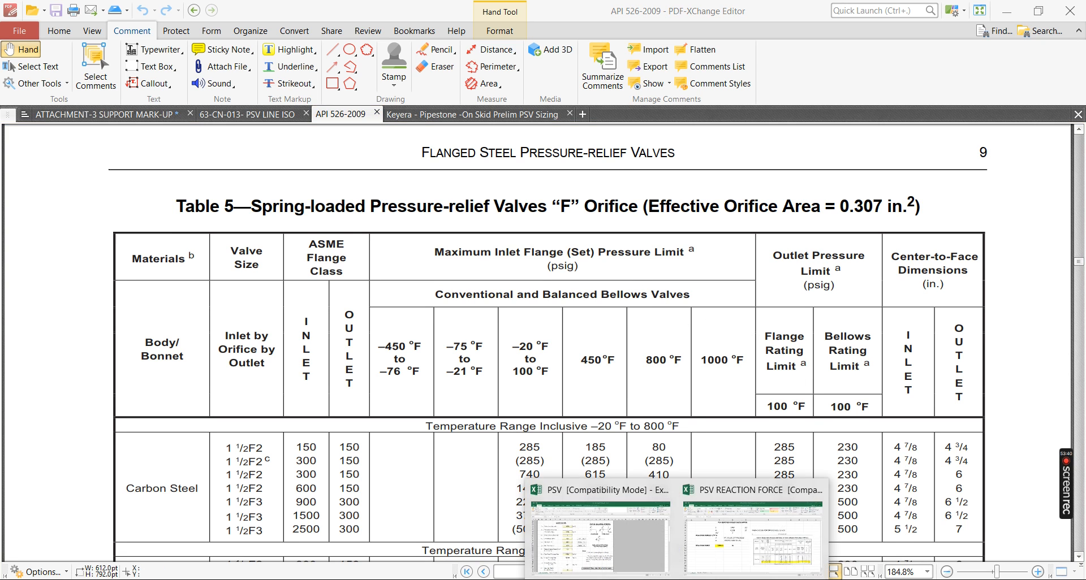
# - In Excel's PSV REACTION FORCE workbook, widen column D to fit its text and check the orifice area in D4 and the formula in C10
pyautogui.click(730, 530)
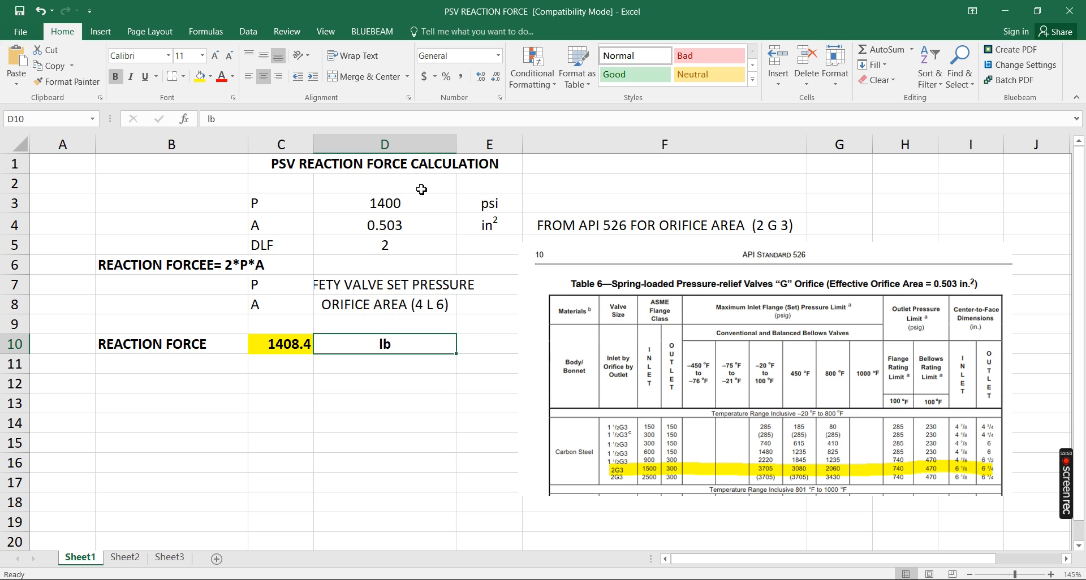
pyautogui.moveTo(456, 145); pyautogui.dragTo(502, 144)
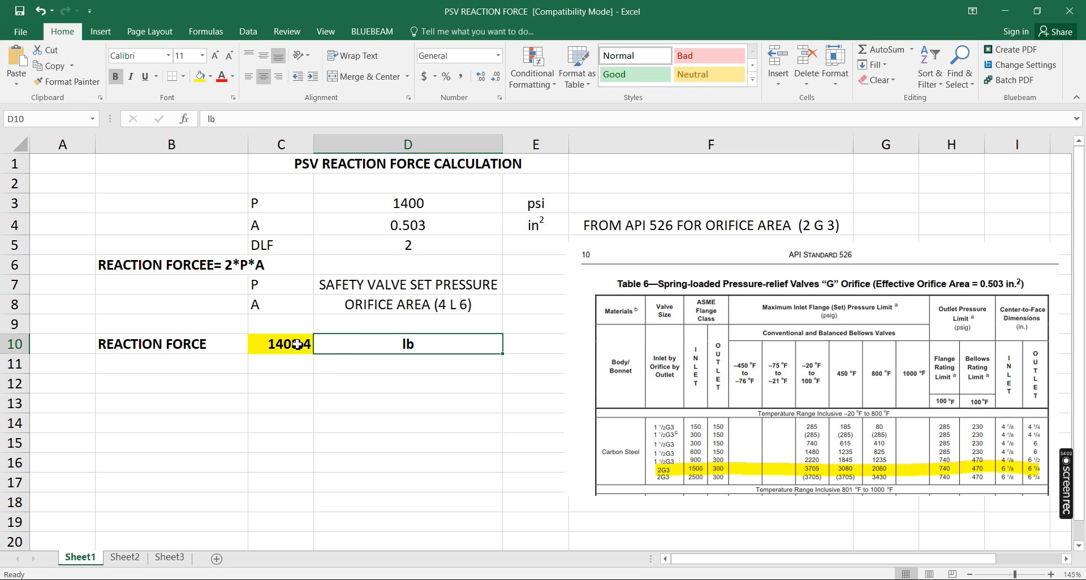
pyautogui.click(373, 231)
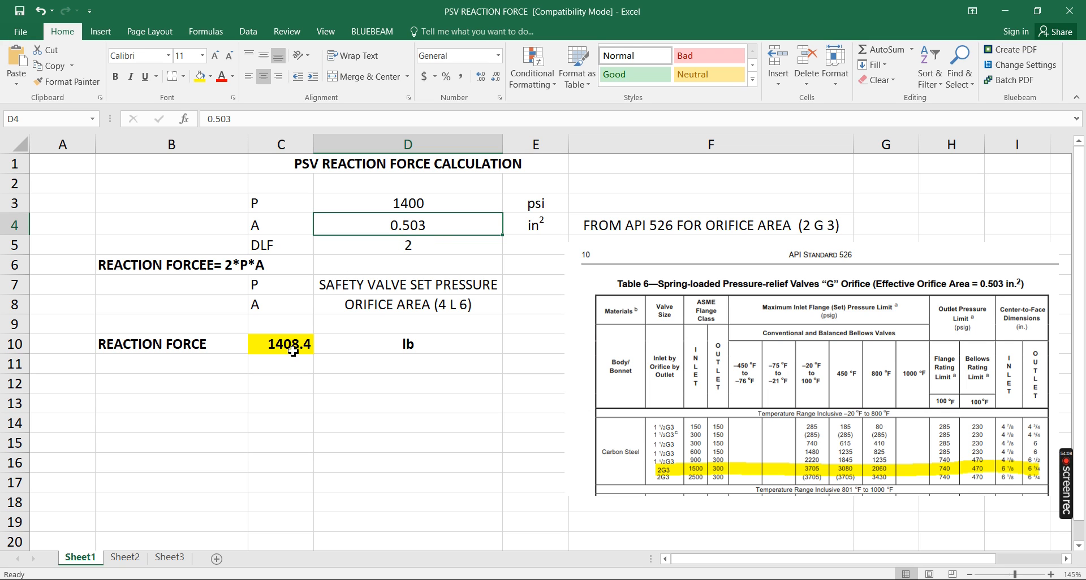
pyautogui.click(269, 349)
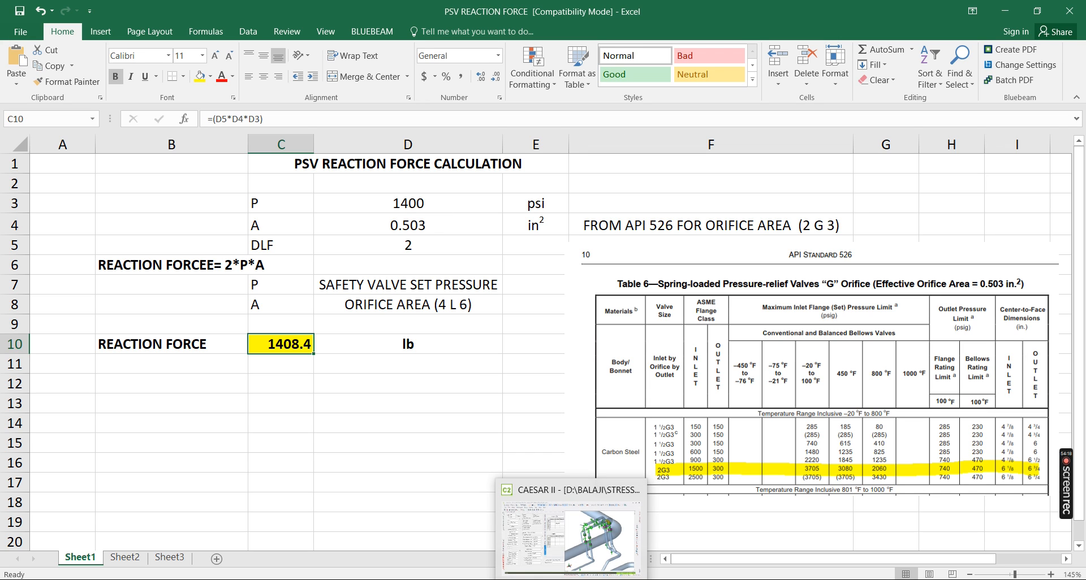
# - Switch to CAESAR II, open the recent piping file CALC-001 - OP-, and take a closer look at its valve branches
pyautogui.click(571, 579)
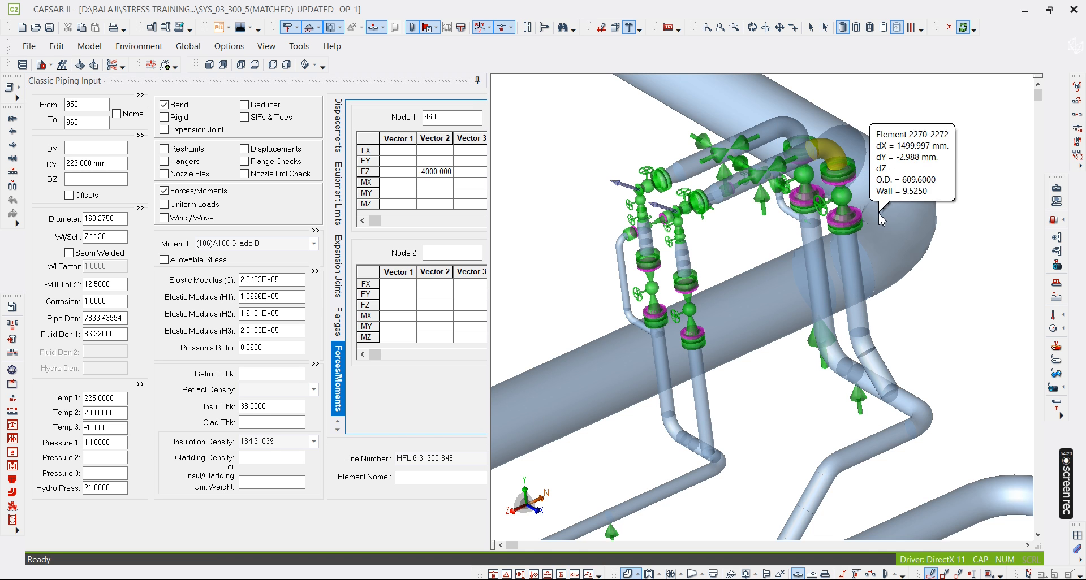
pyautogui.scroll(5, 877, 215)
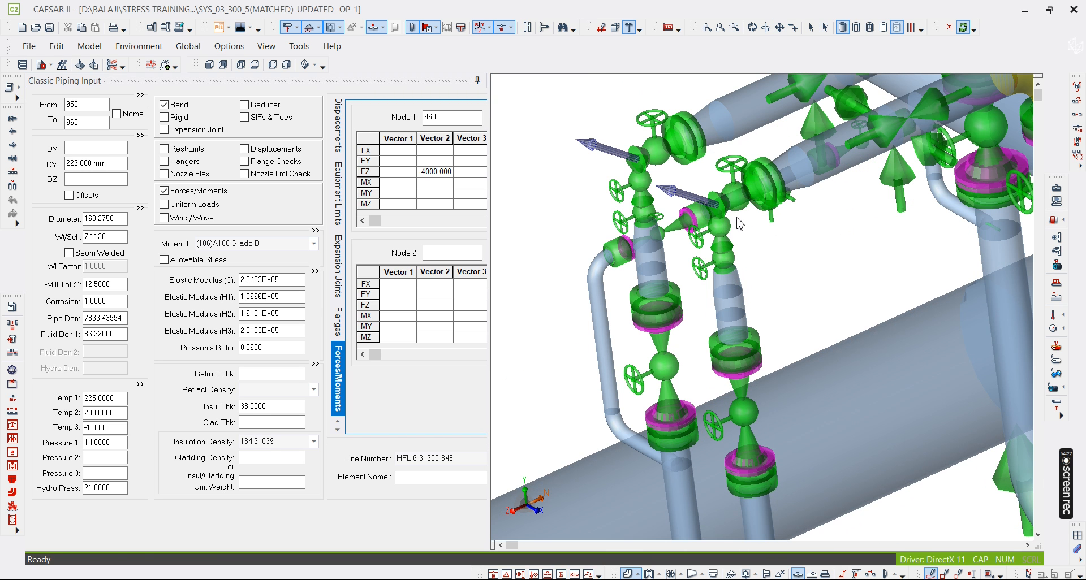
pyautogui.click(30, 47)
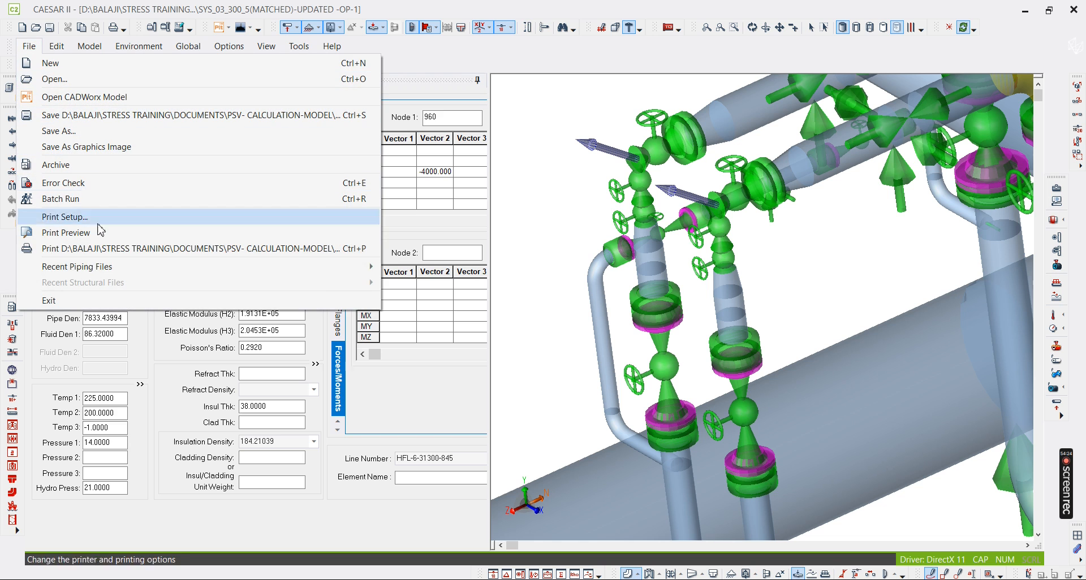
pyautogui.moveTo(351, 267)
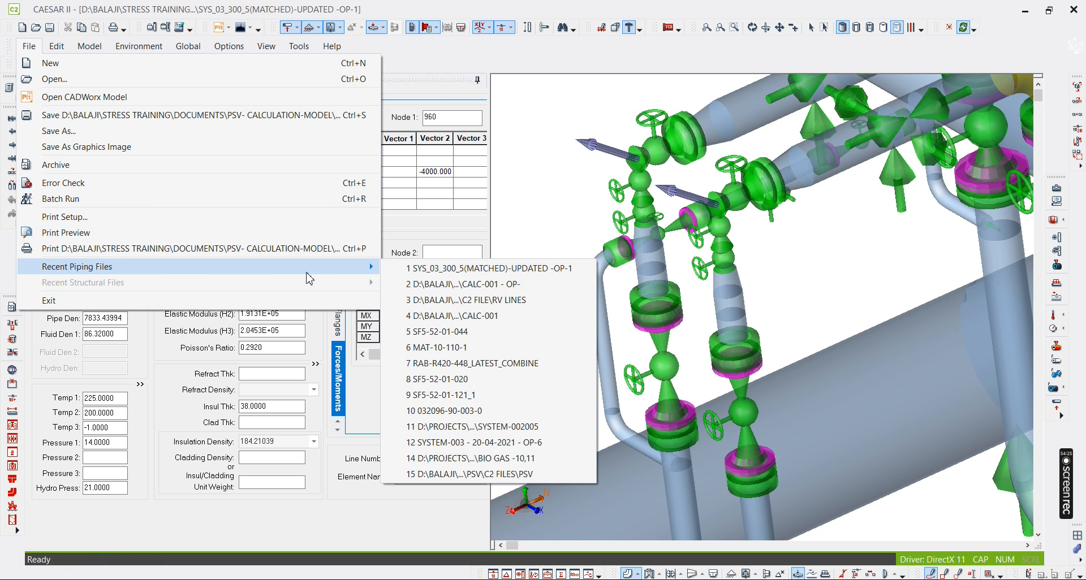
pyautogui.click(475, 284)
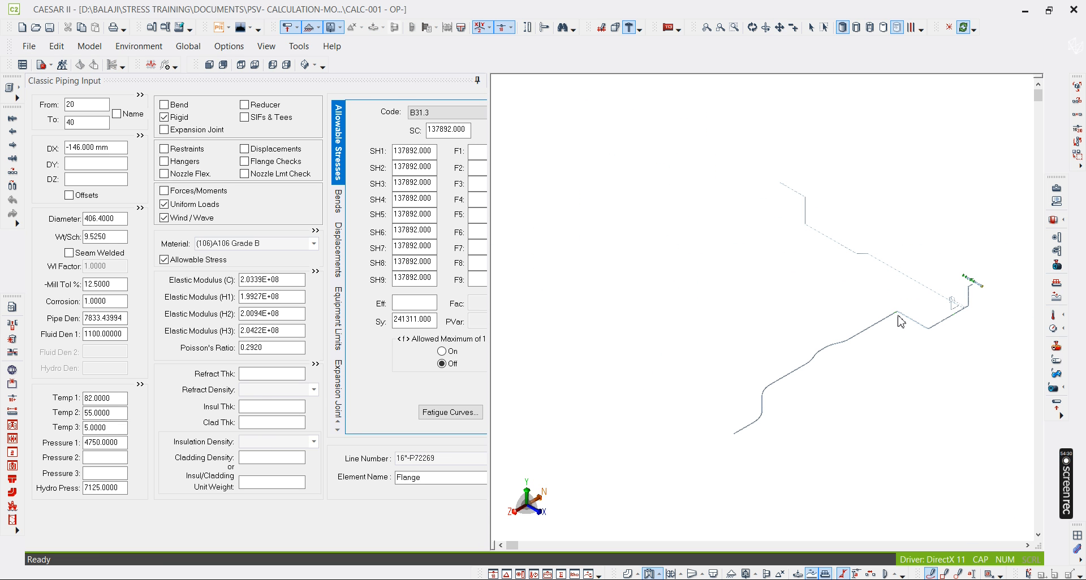
pyautogui.scroll(5, 928, 311)
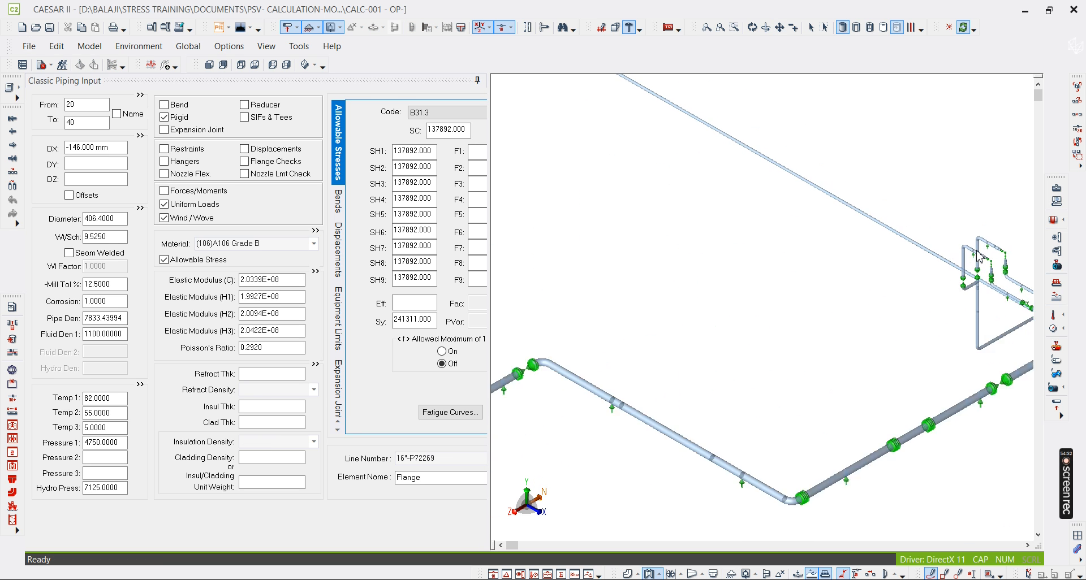
pyautogui.scroll(2, 980, 257)
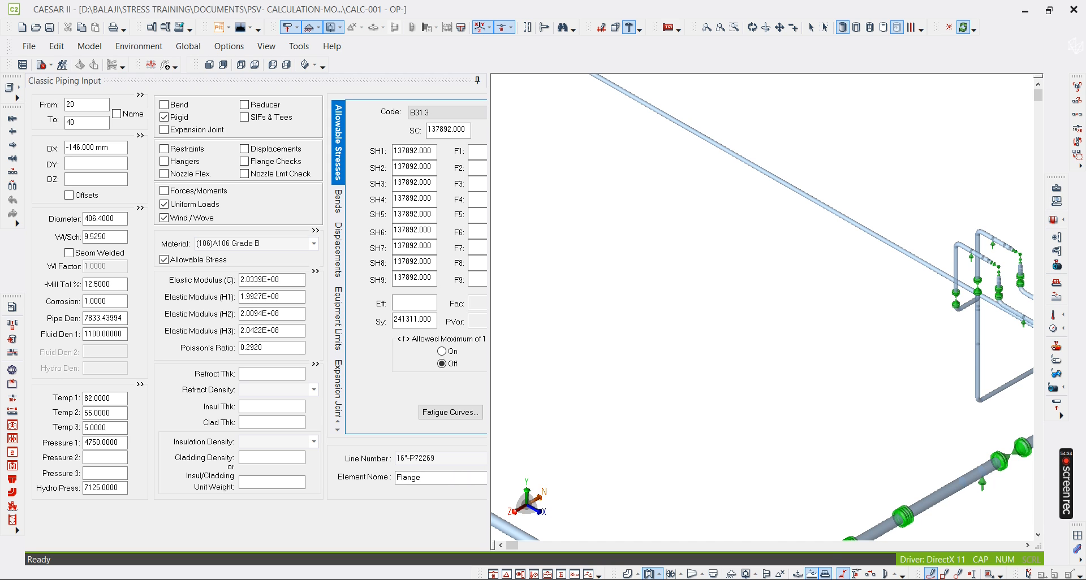
# - Switch to the PSV REACTION FORCE workbook in Excel and check the set pressure, its unit and the orifice area
pyautogui.click(747, 526)
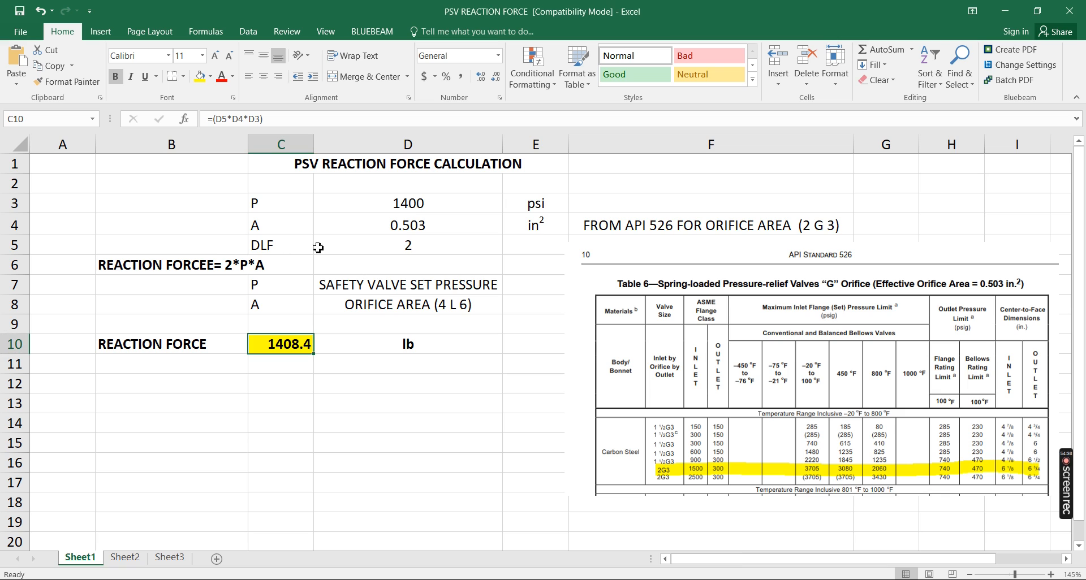
pyautogui.click(415, 207)
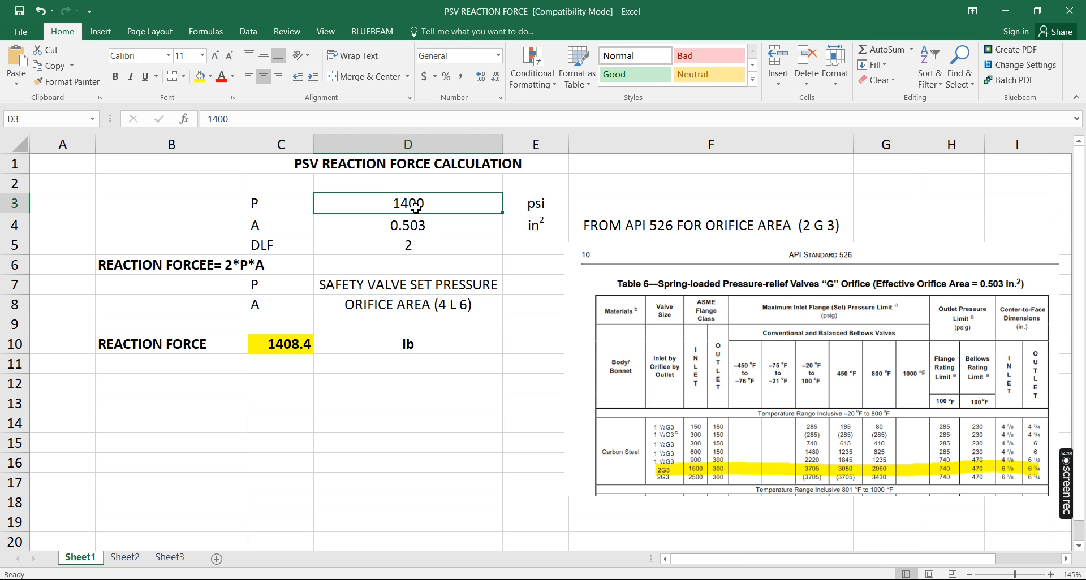
pyautogui.click(528, 209)
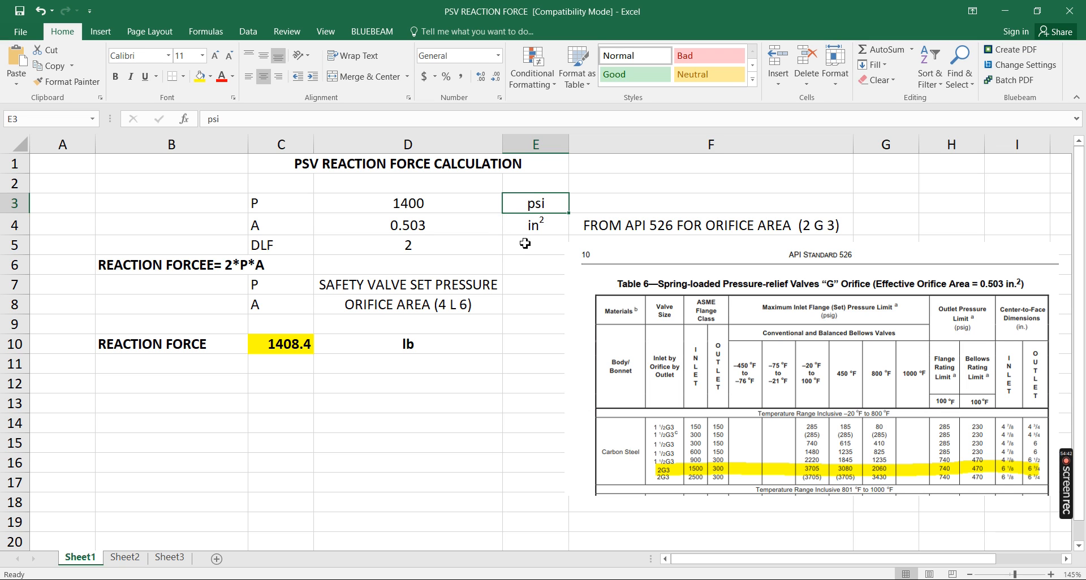
pyautogui.click(427, 231)
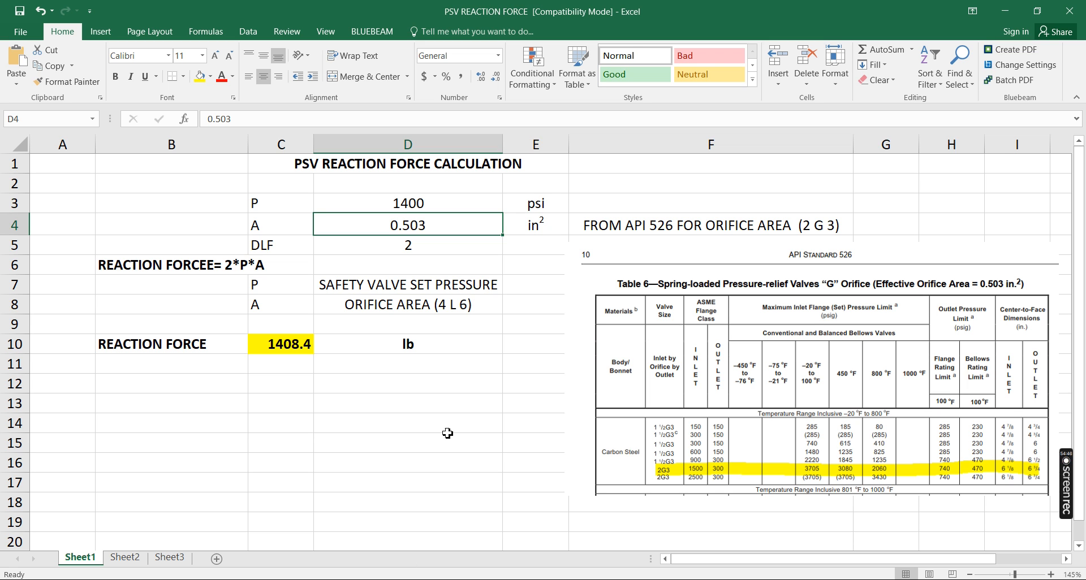
# - Switch to PDF-XChange Editor and read the set pressure of relief valve 72-RV-0026 on the support mark-up isometric
pyautogui.hotkey('alt', 'Tab')
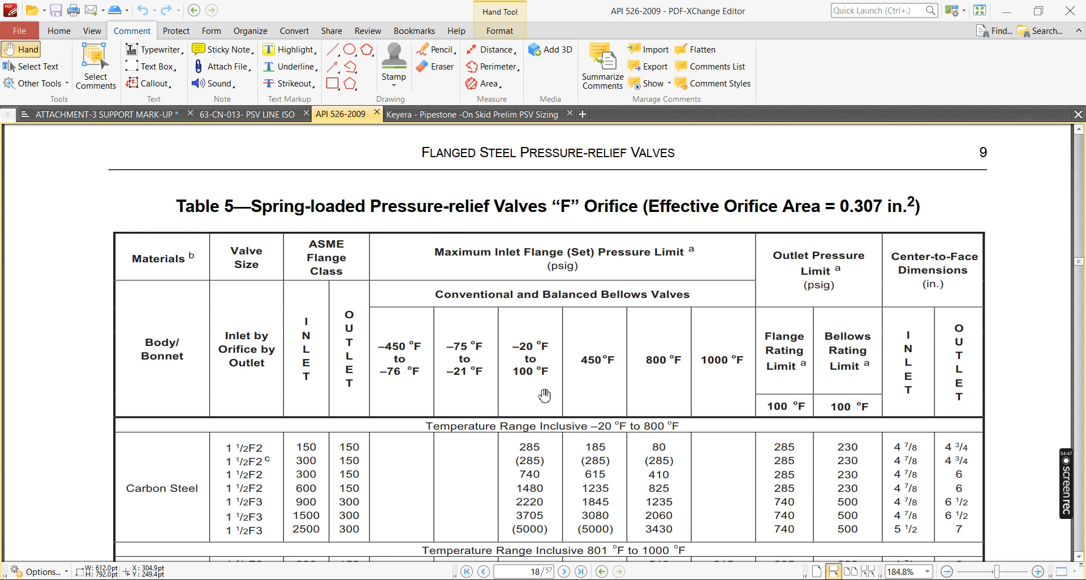
pyautogui.click(119, 115)
pyautogui.press('a')
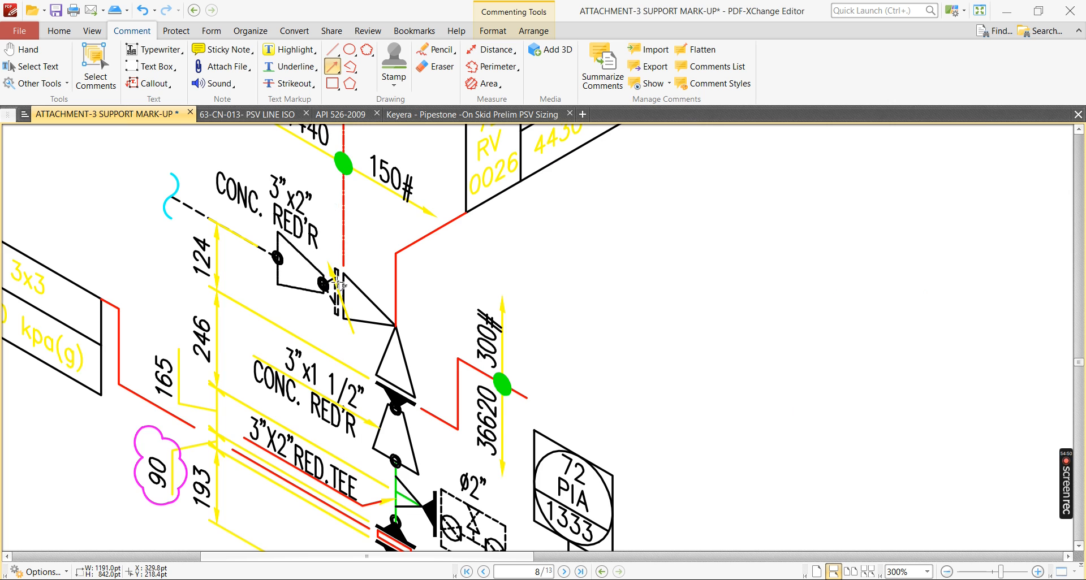
pyautogui.keyDown('ctrl'); pyautogui.scroll(-2, 456, 188); pyautogui.keyUp('ctrl')
pyautogui.keyDown('ctrl'); pyautogui.scroll(2, 462, 179); pyautogui.keyUp('ctrl')
pyautogui.keyDown('ctrl'); pyautogui.scroll(1, 461, 179); pyautogui.keyUp('ctrl')
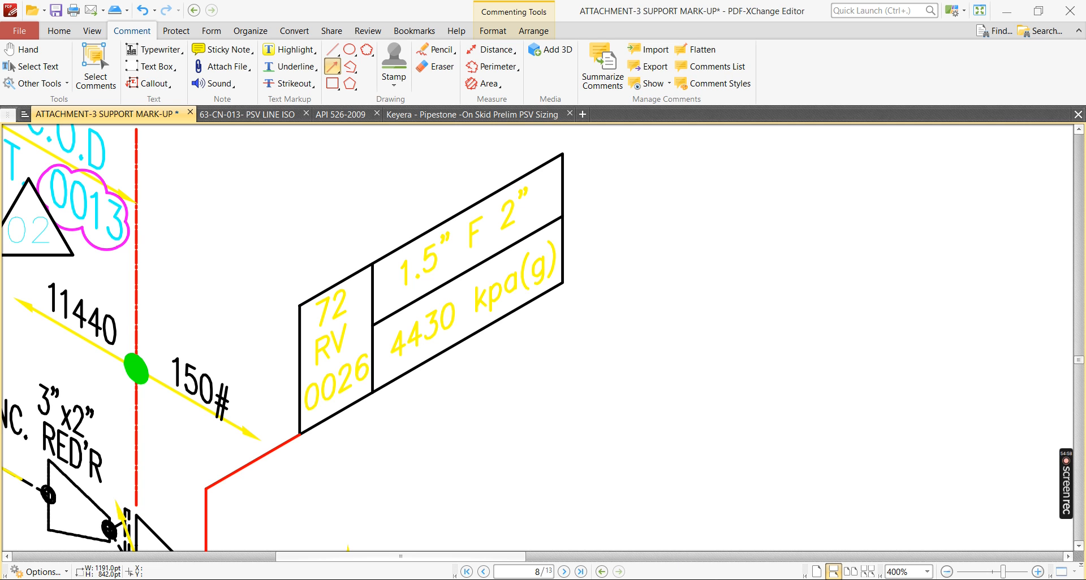
# - In Excel's PSV REACTION FORCE workbook, set the pressure P in D3 to 4430 and its unit in E3 to Kpa
pyautogui.moveTo(677, 579)
pyautogui.click(743, 532)
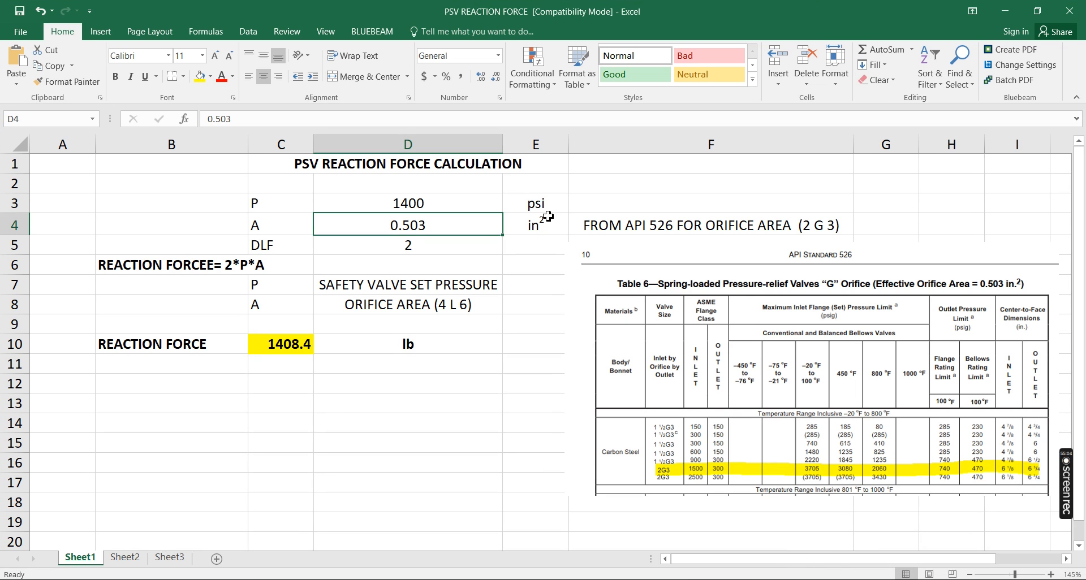
pyautogui.click(430, 201)
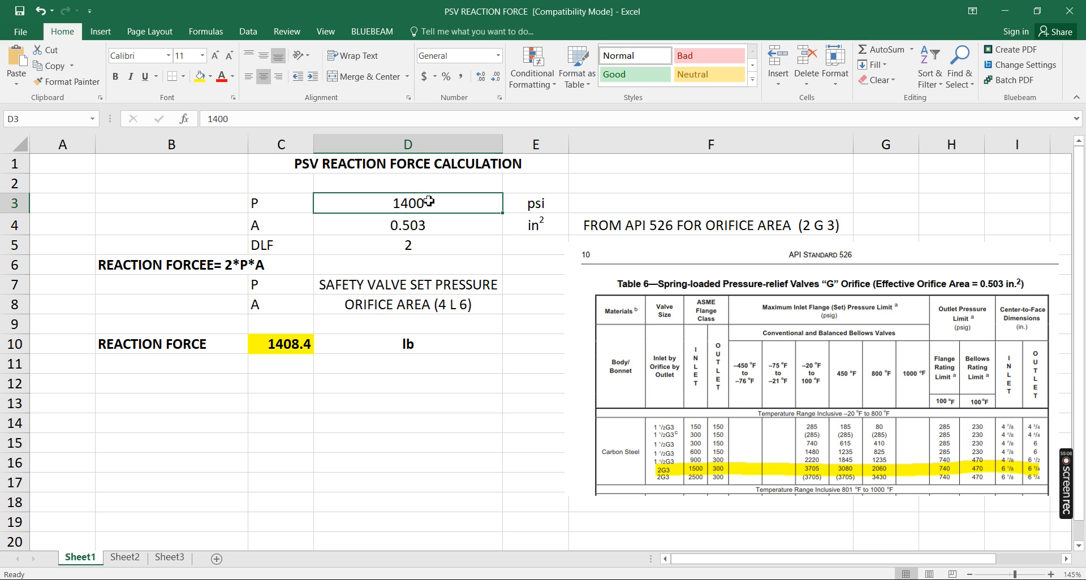
pyautogui.write('4430')
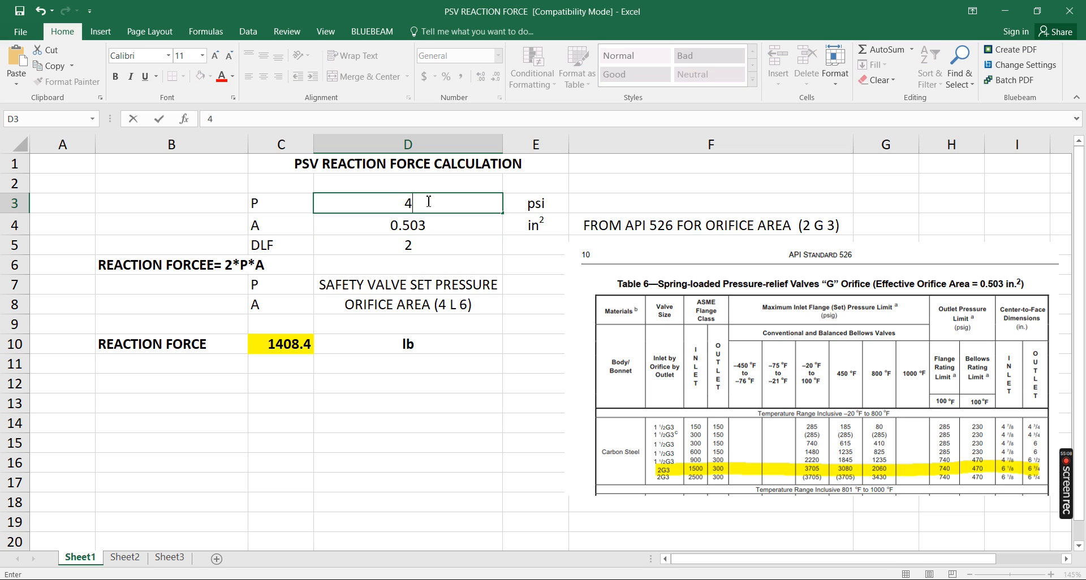
pyautogui.press('Return')
pyautogui.click(554, 210)
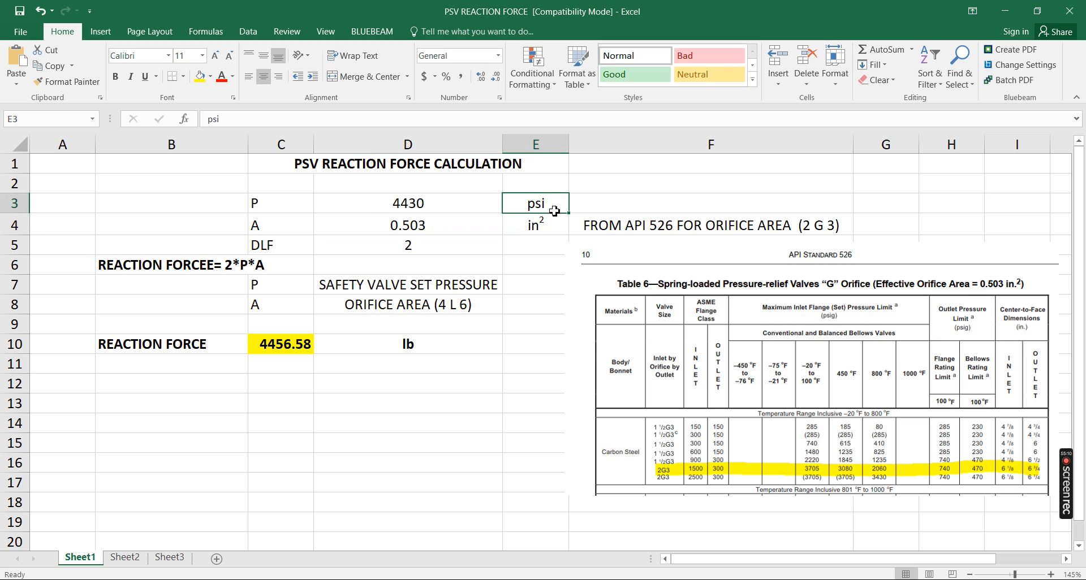
pyautogui.write('KPa')
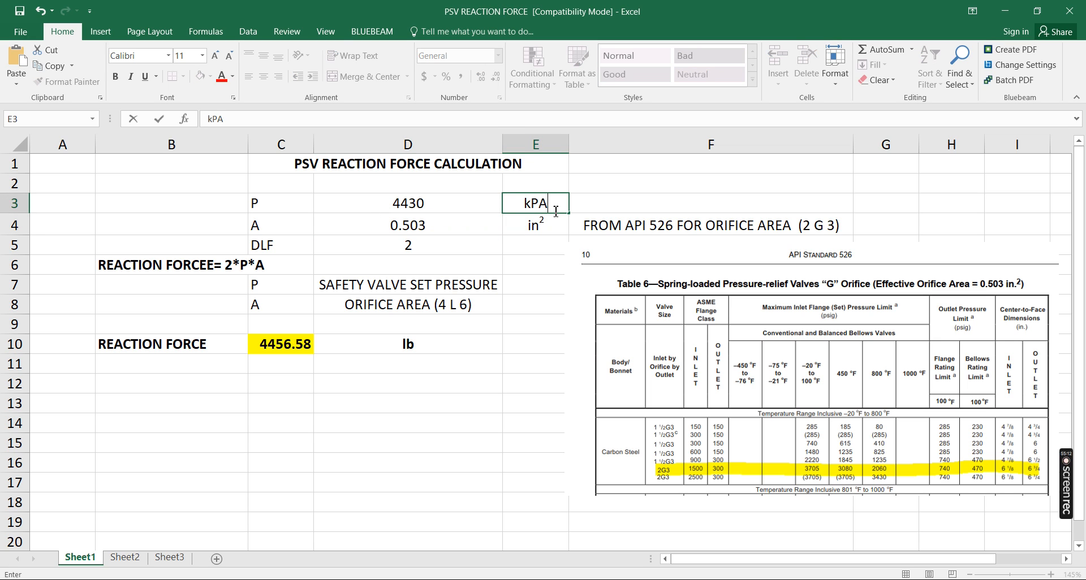
pyautogui.press('Return')
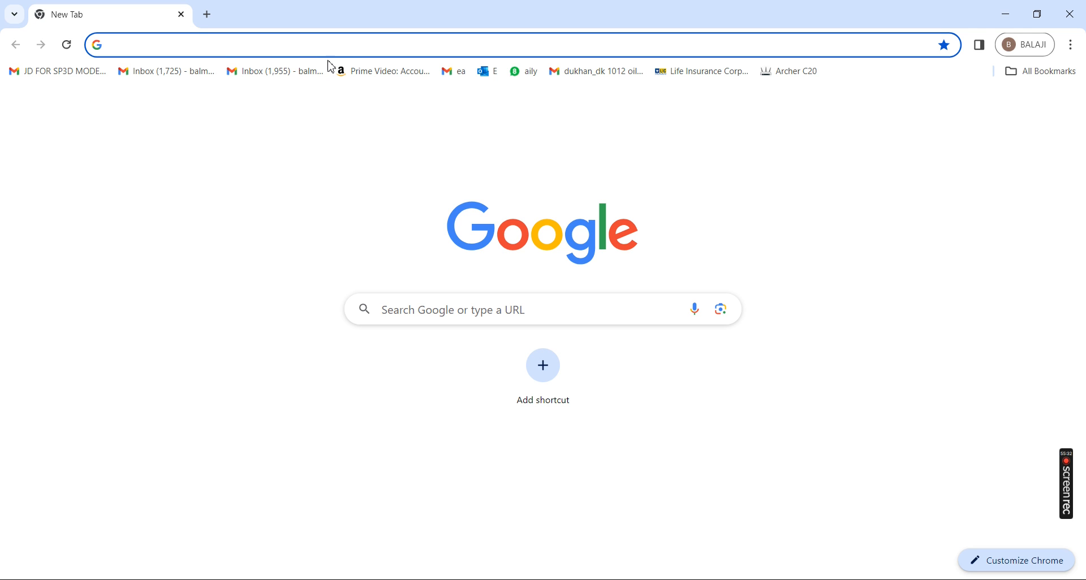
# - Load the Google home page in Chrome, then return to the support mark-up in PDF-XChange Editor
pyautogui.write('g')
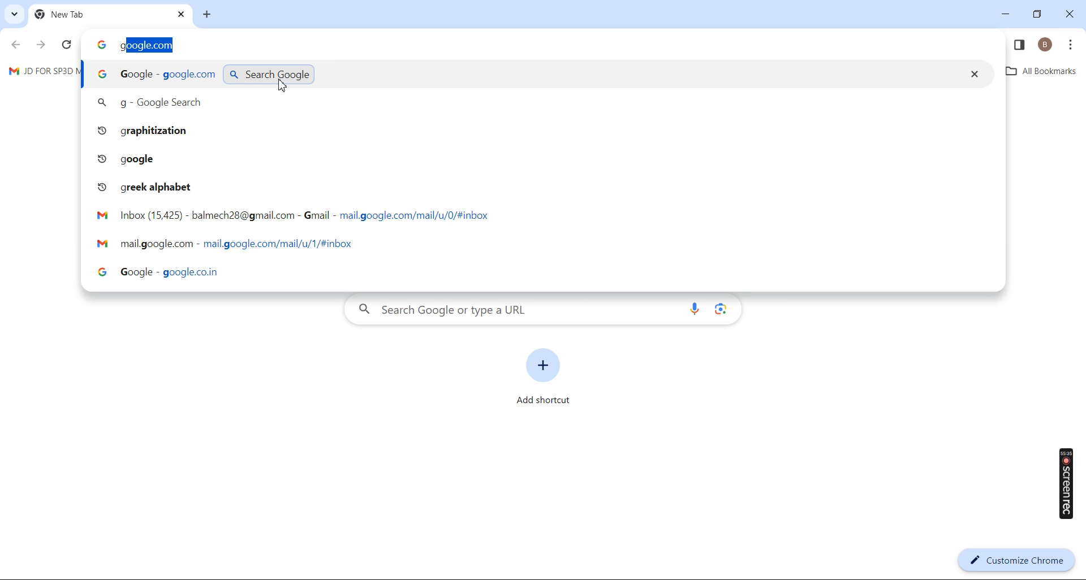
pyautogui.click(207, 79)
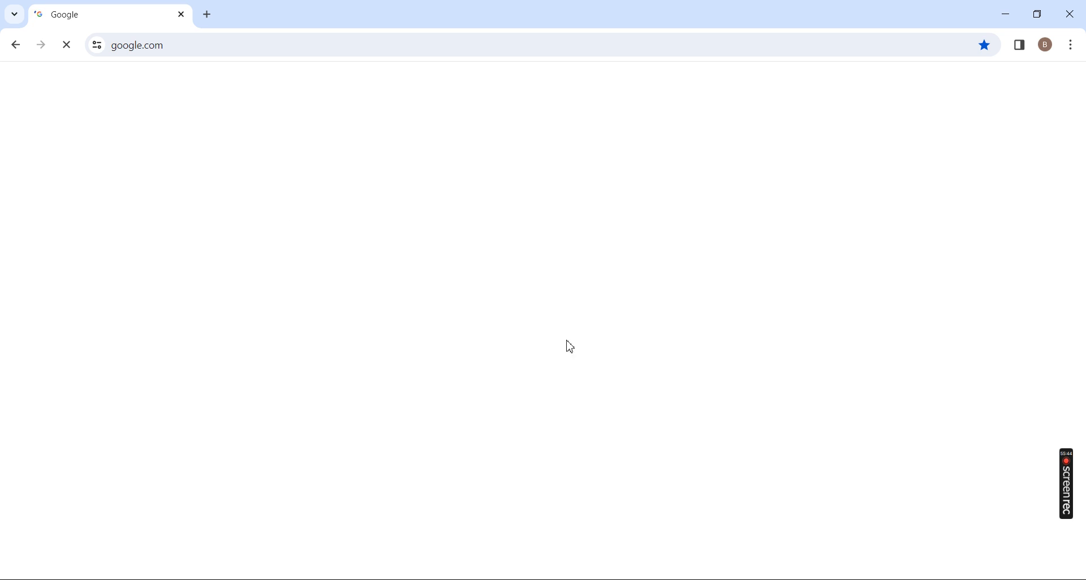
pyautogui.hotkey('alt', 'Tab')
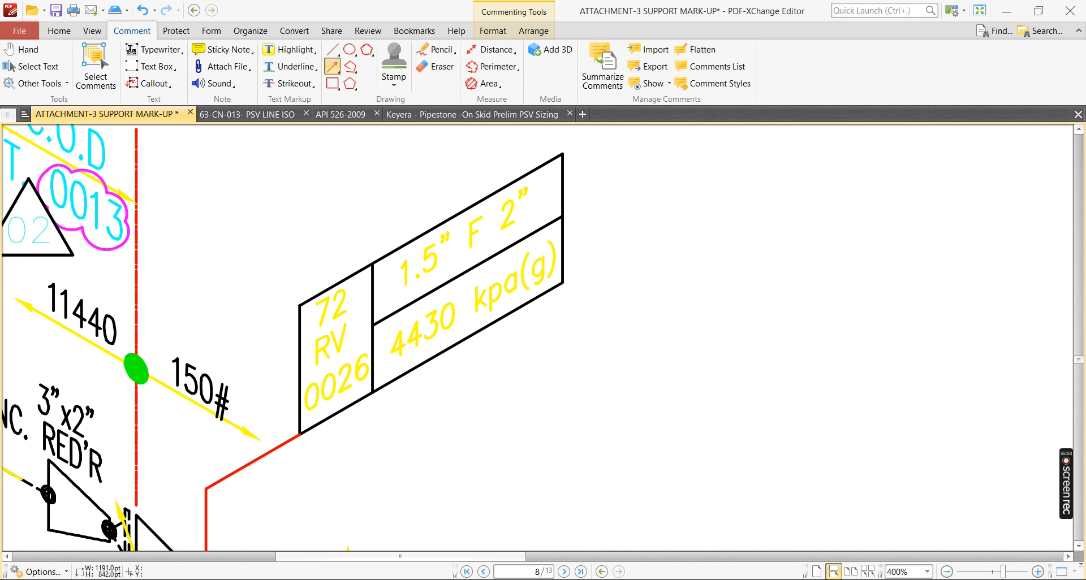
# - Look through the open PSV documents and find the effective area of the "F" orifice in API 526 Table 5
pyautogui.moveTo(684, 574)
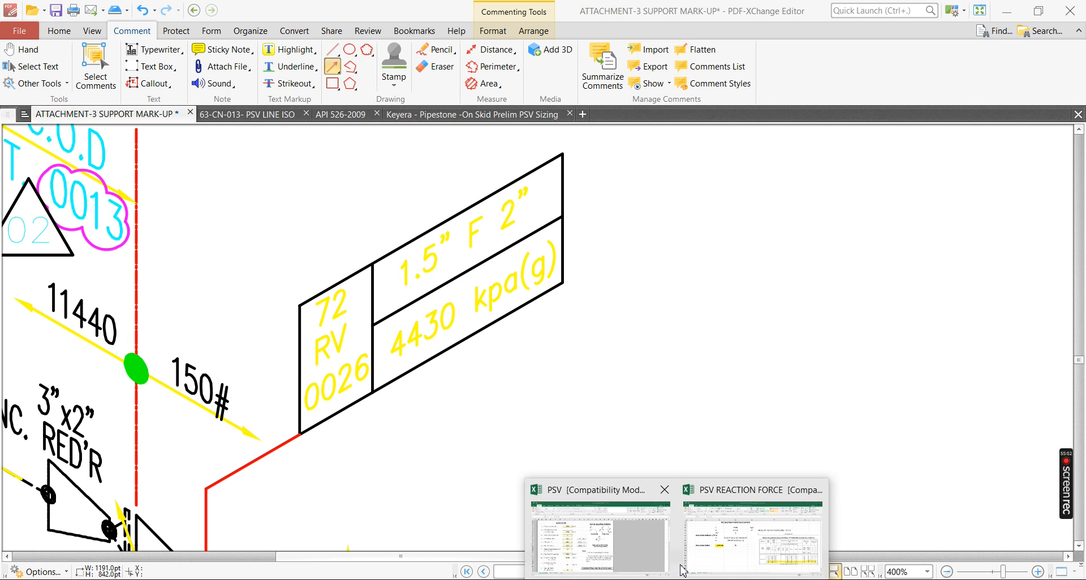
pyautogui.moveTo(600, 534)
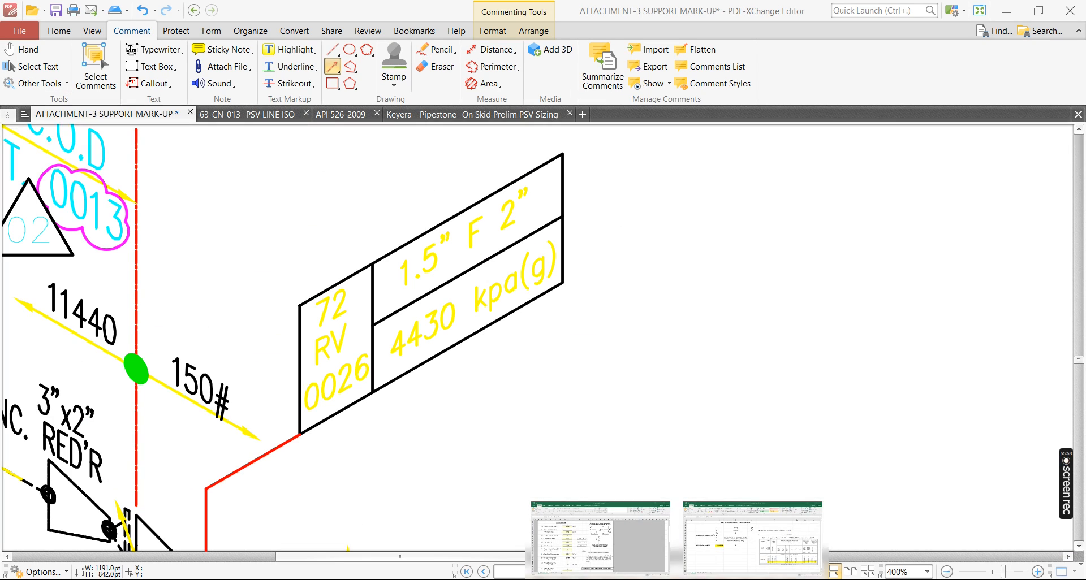
pyautogui.click(461, 115)
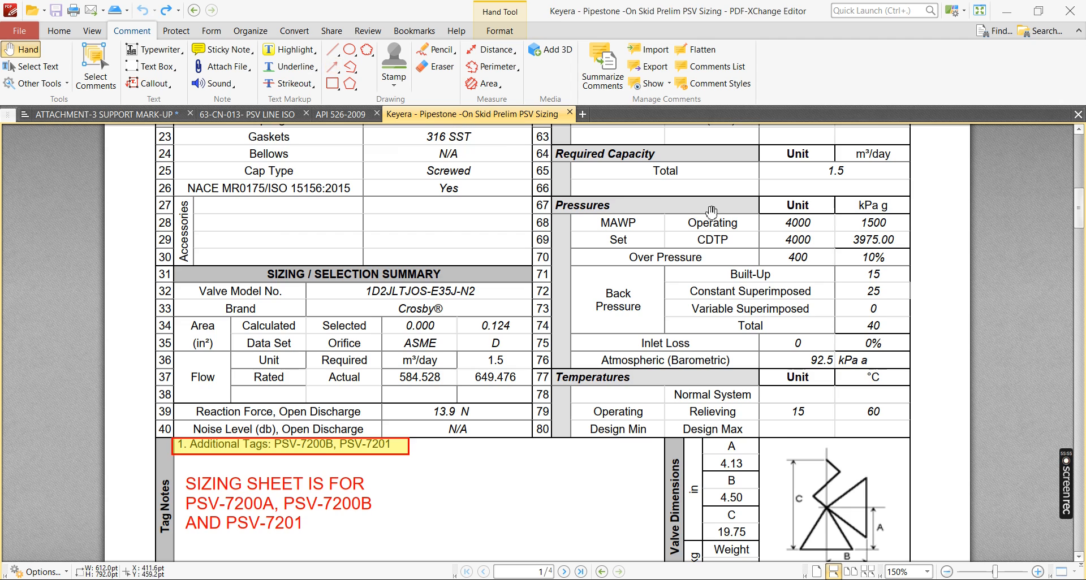
pyautogui.scroll(3, 679, 283)
pyautogui.click(244, 113)
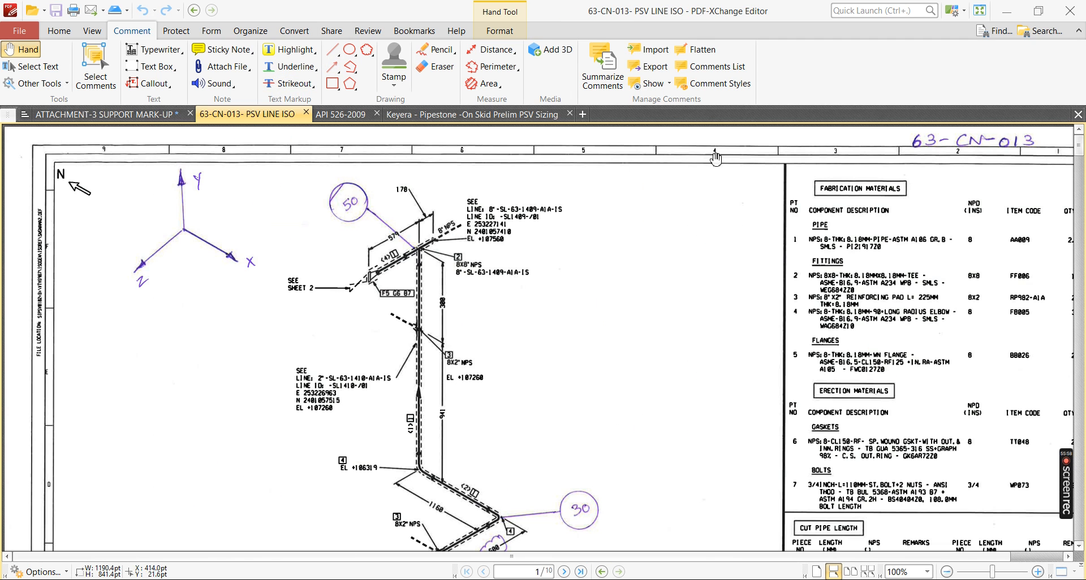
pyautogui.click(105, 114)
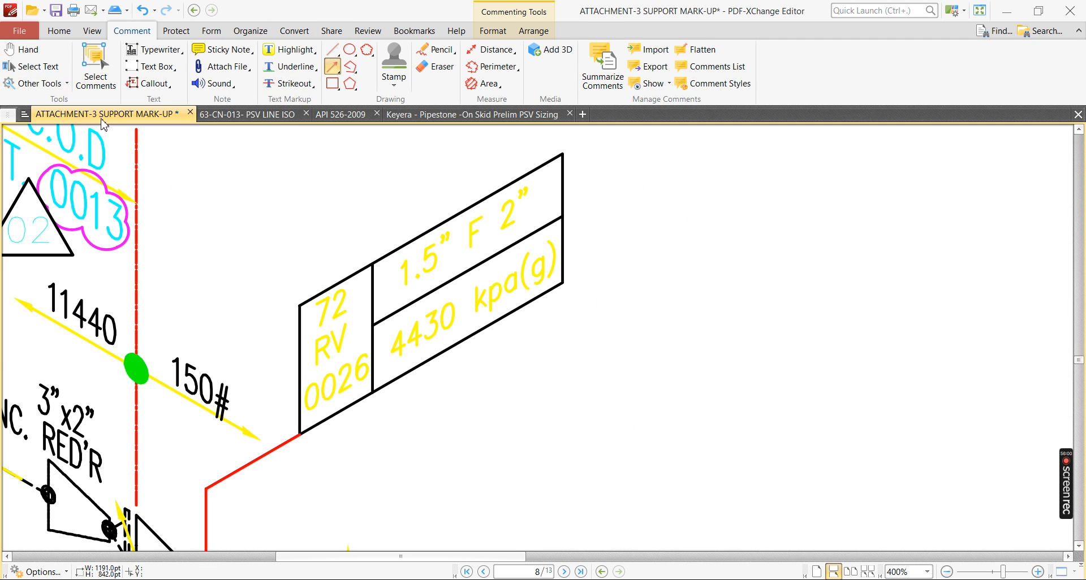
pyautogui.click(349, 120)
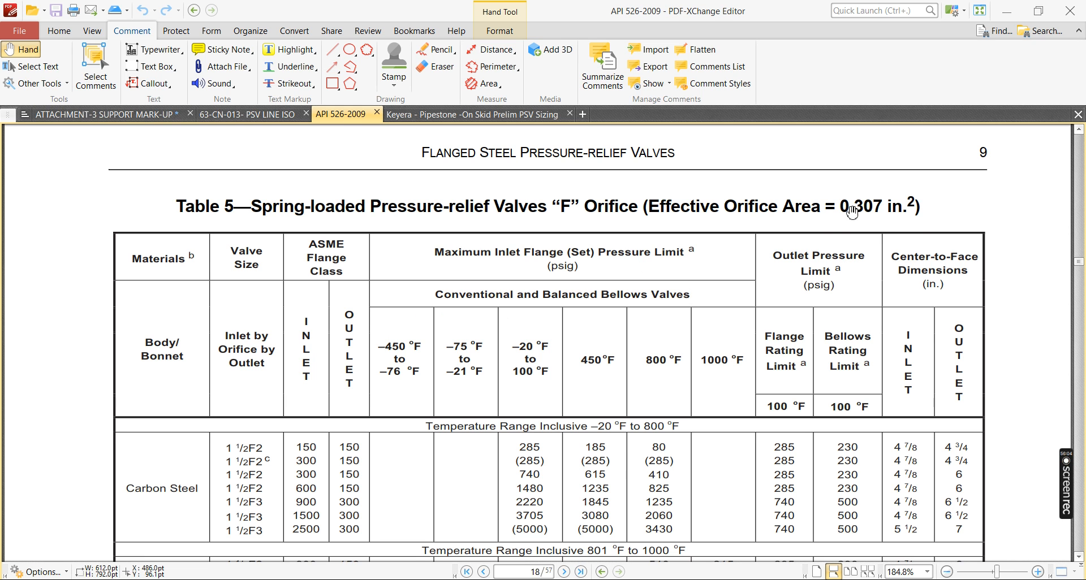
pyautogui.keyDown('ctrl'); pyautogui.scroll(-2, 631, 312); pyautogui.keyUp('ctrl')
pyautogui.keyDown('ctrl'); pyautogui.scroll(2, 791, 247); pyautogui.keyUp('ctrl')
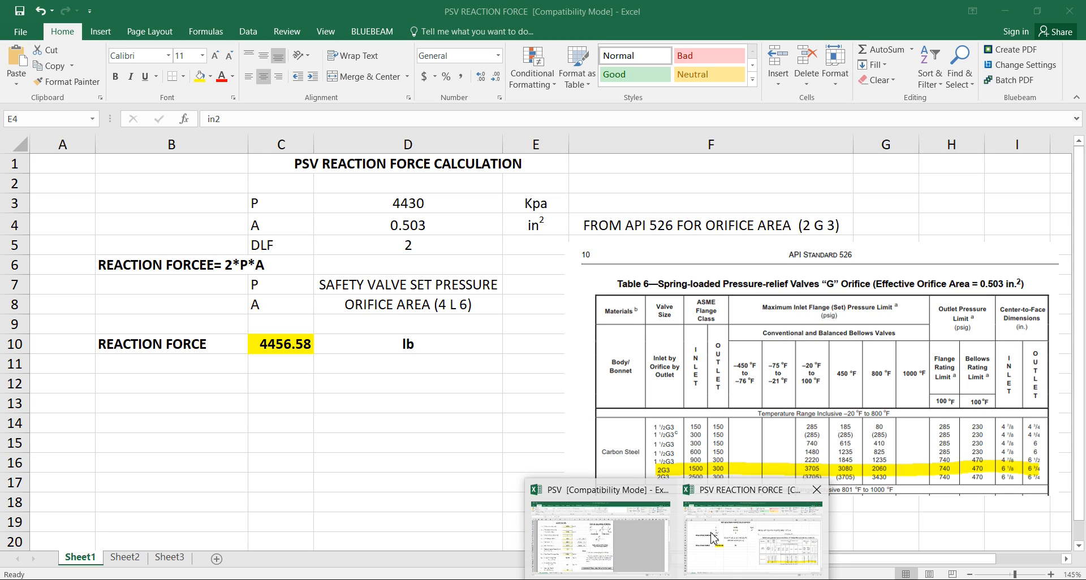
# - Return to the PSV REACTION FORCE workbook in Excel and set the orifice area A in D4 to 0.307
pyautogui.click(712, 537)
pyautogui.click(428, 226)
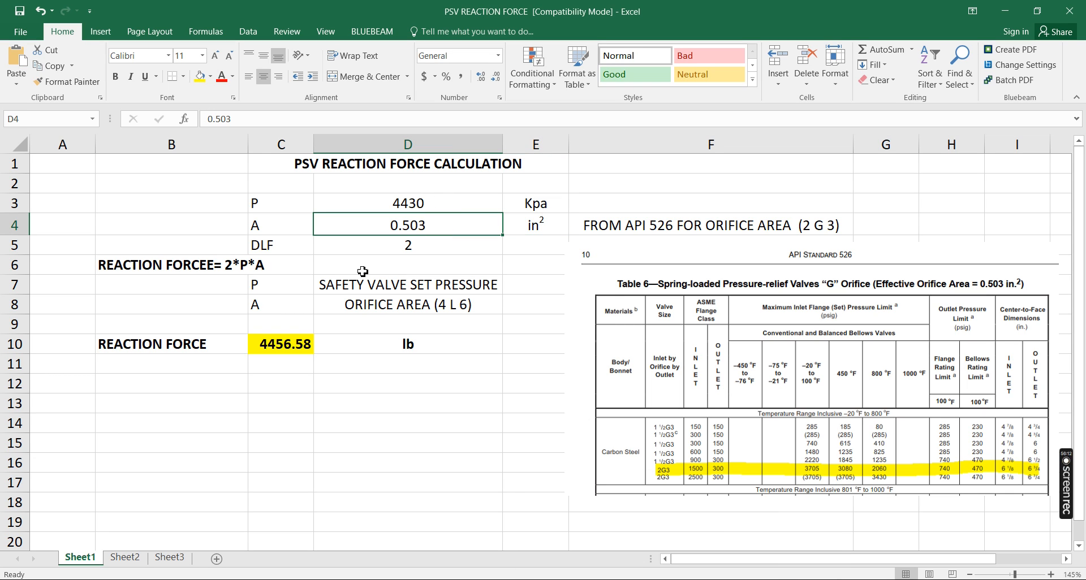
pyautogui.write('0.307')
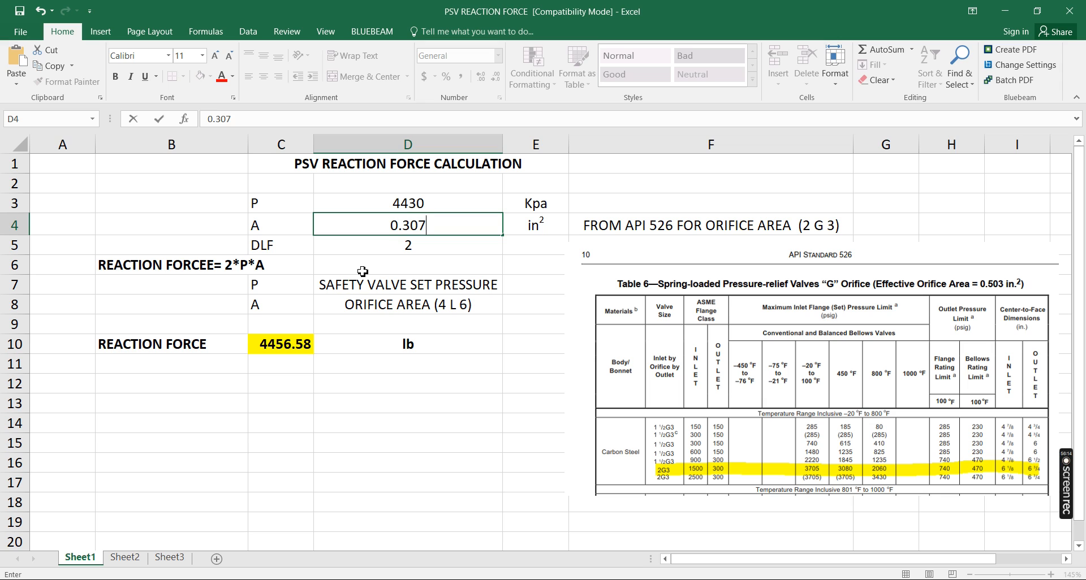
pyautogui.press('Return')
# - Insert a blank column before column F, ahead of the API 526 orifice area note
pyautogui.moveTo(622, 149); pyautogui.dragTo(619, 147)
pyautogui.rightClick(618, 148)
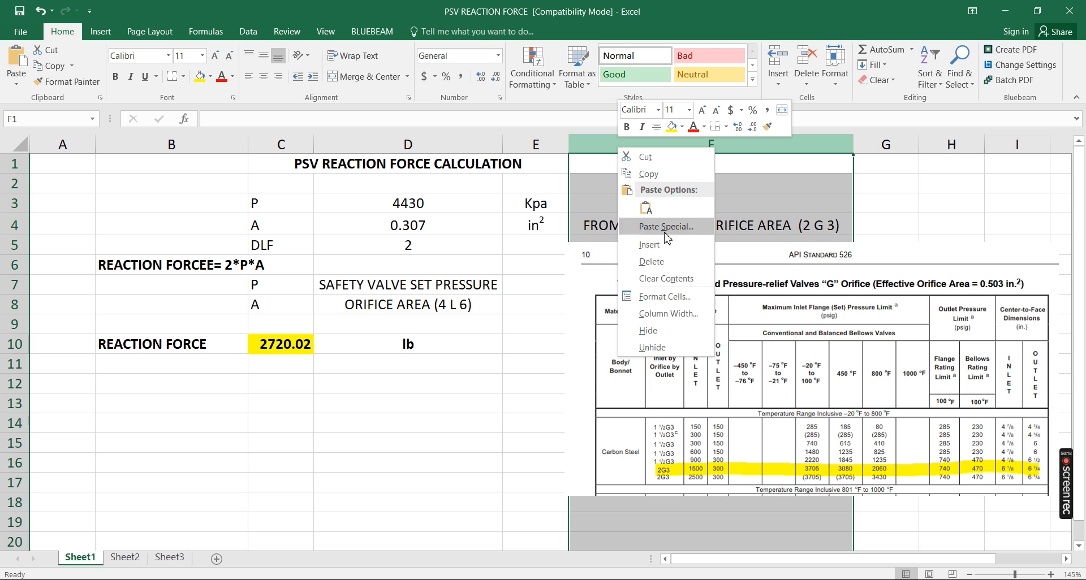
pyautogui.press('Escape')
pyautogui.hotkey('ctrl', 'shift', '+')
pyautogui.click(592, 225)
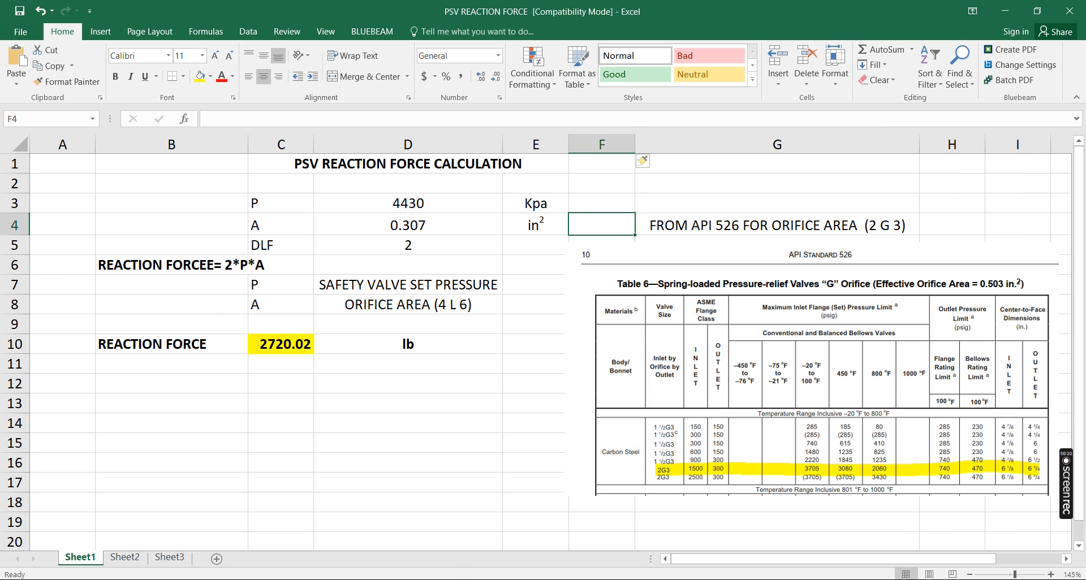
# - In Chrome, search Google for "in2 to mm2" and enter 0.503 square inch in the area converter
pyautogui.hotkey('alt', 'Tab')
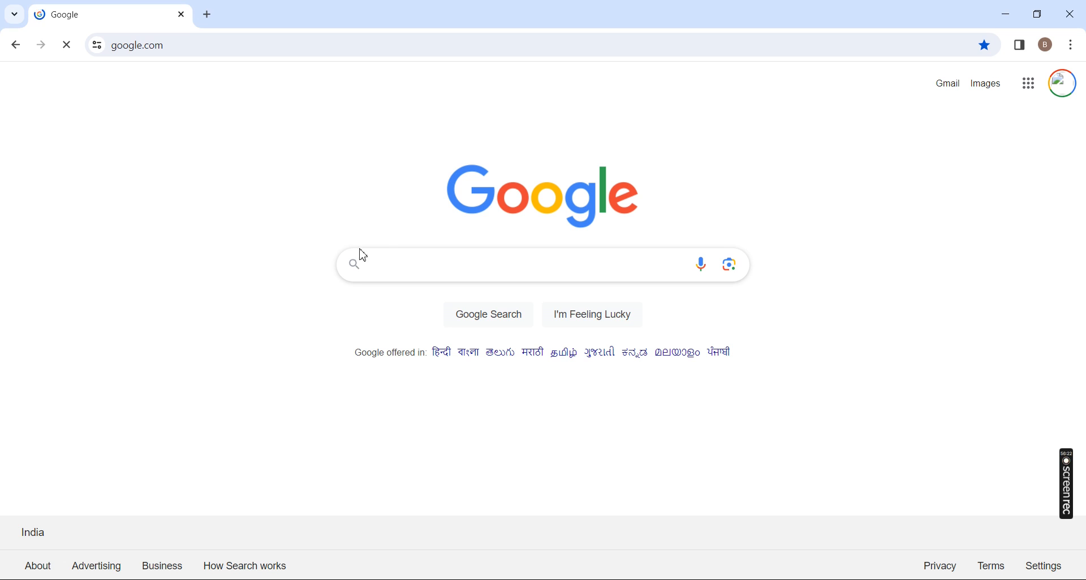
pyautogui.write('in2 to')
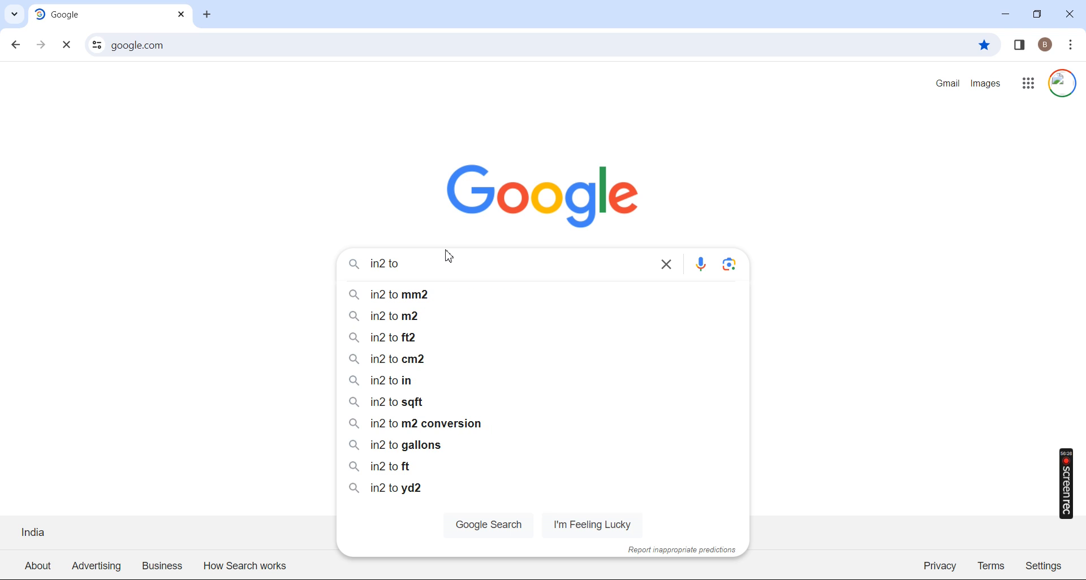
pyautogui.click(473, 299)
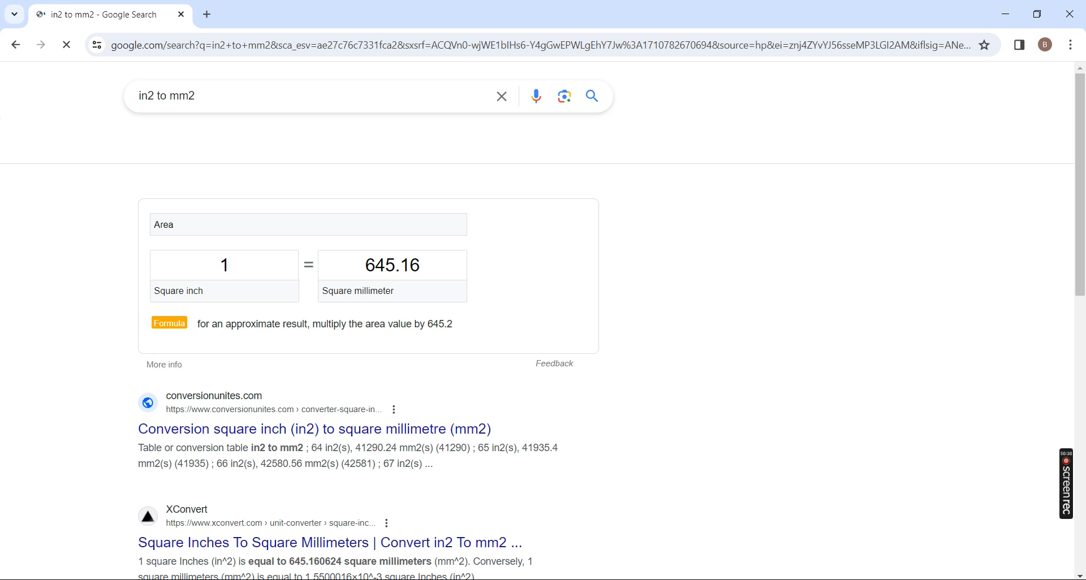
pyautogui.moveTo(240, 264); pyautogui.dragTo(171, 265)
pyautogui.write('0.503')
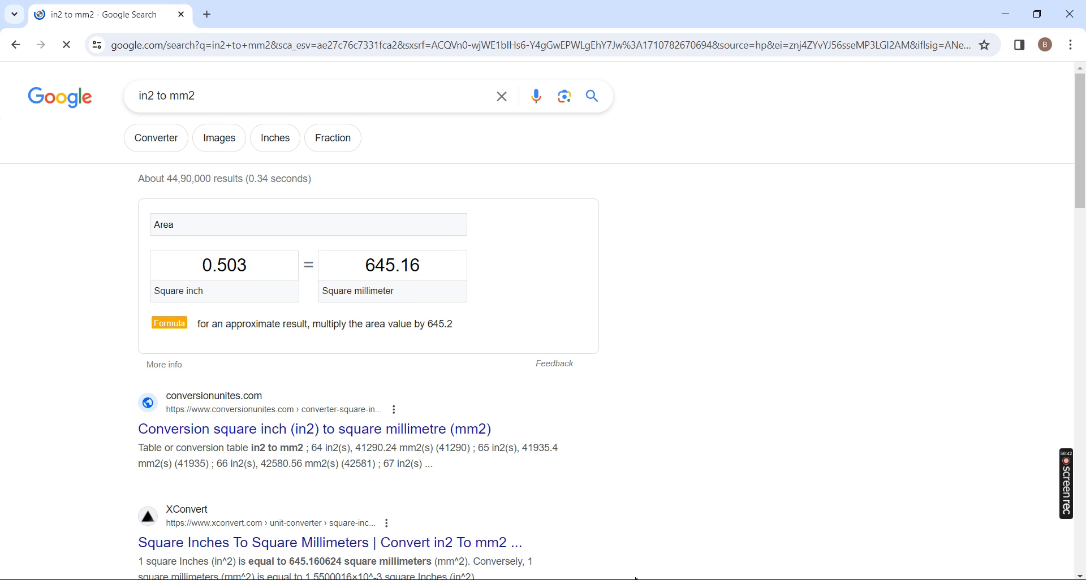
# - Back in Excel, insert a blank column before column D and select the 4430 set pressure value
pyautogui.click(766, 568)
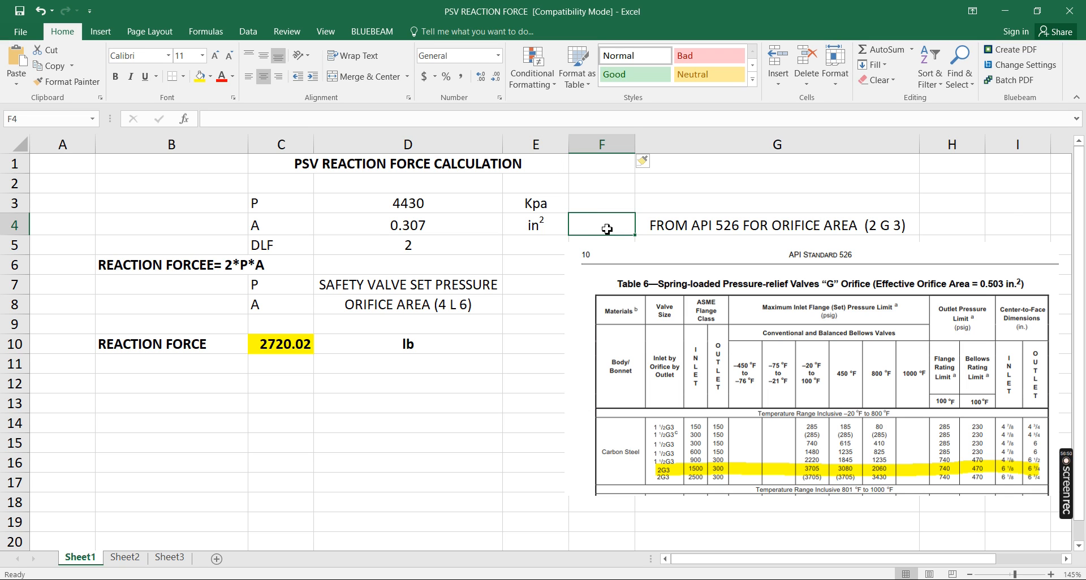
pyautogui.click(419, 146)
pyautogui.rightClick(419, 148)
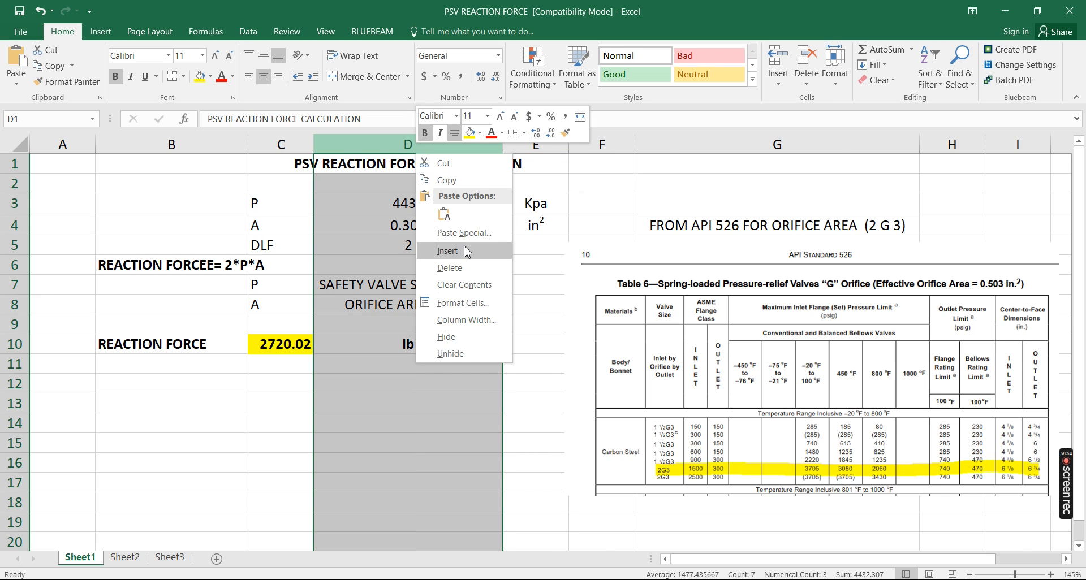
pyautogui.click(447, 250)
pyautogui.click(533, 362)
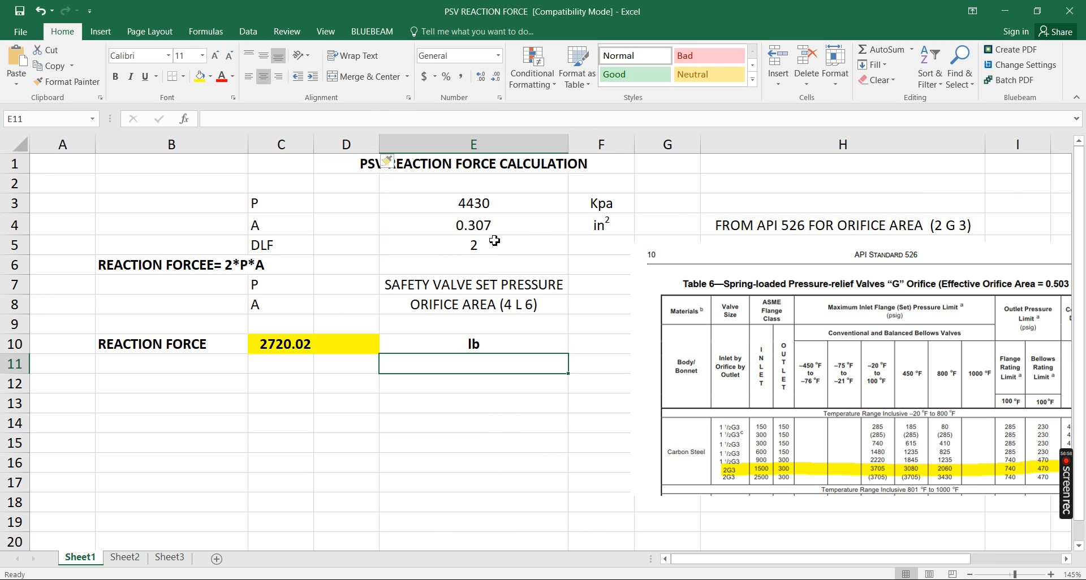
pyautogui.click(483, 204)
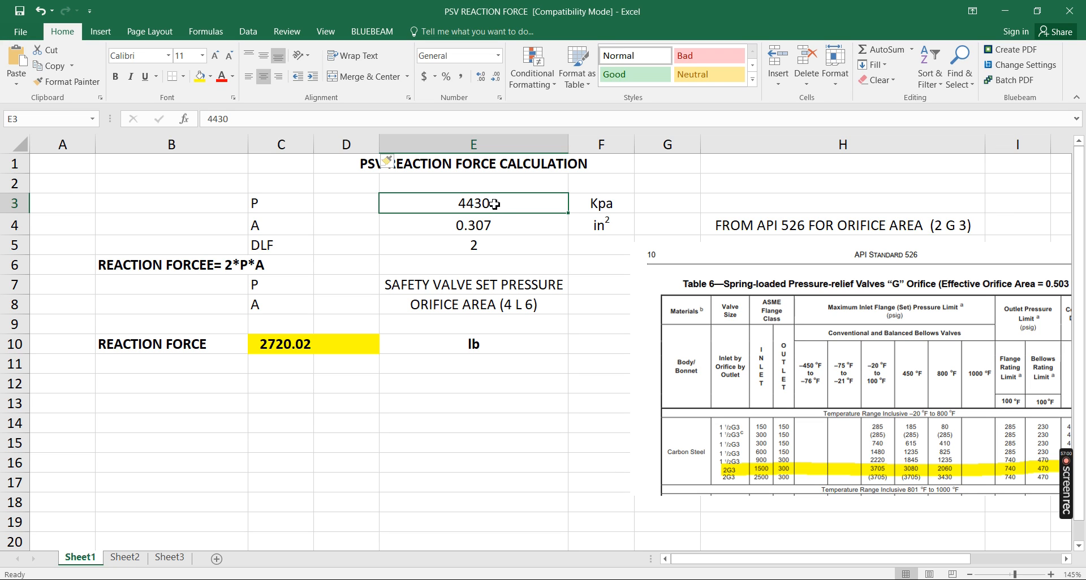
# - Undo the blank column inserted before column D and insert a blank column before column E, ahead of the units
pyautogui.hotkey('ctrl', 'z')
pyautogui.rightClick(528, 140)
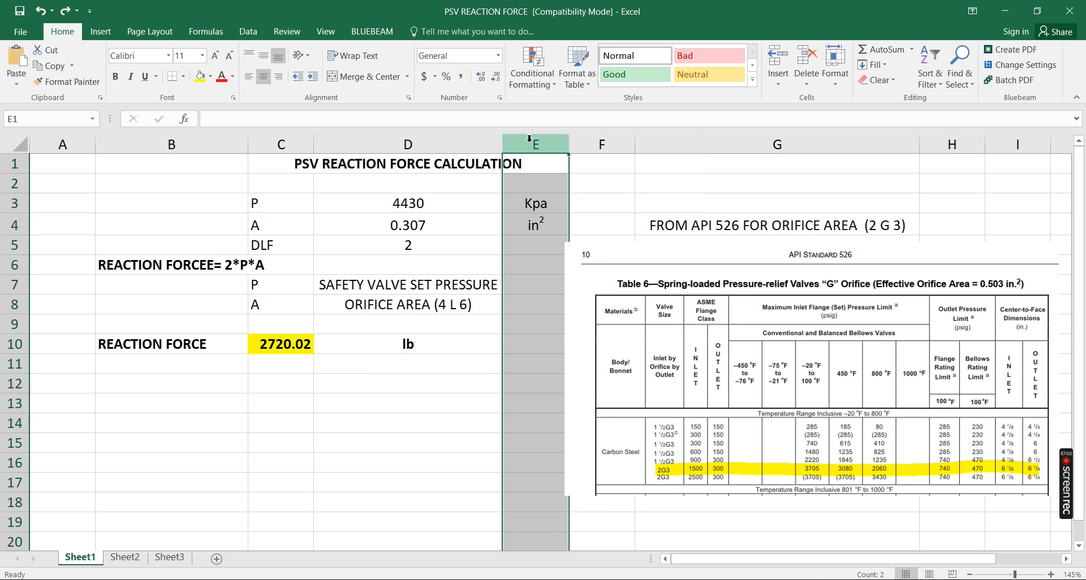
pyautogui.click(560, 236)
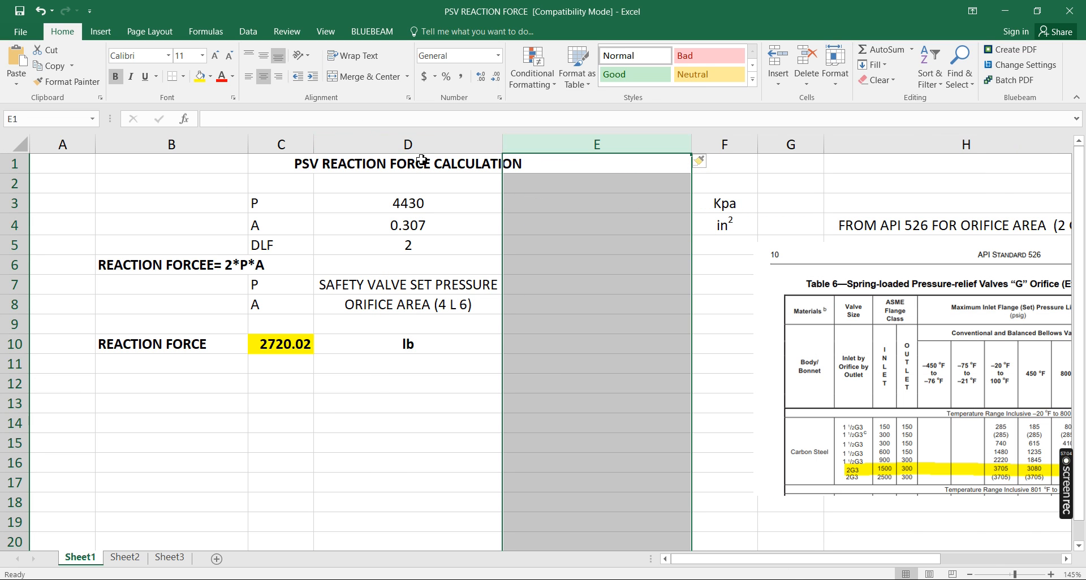
# - Copy the P, A and DLF values from D3:D5 into E3:E5
pyautogui.moveTo(424, 205); pyautogui.dragTo(425, 247)
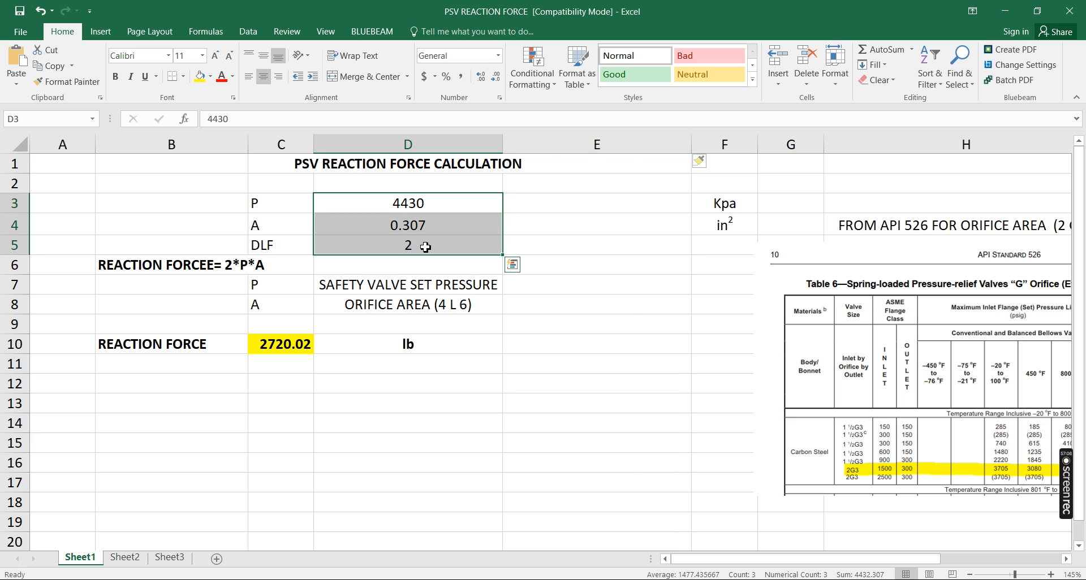
pyautogui.hotkey('ctrl', 'c')
pyautogui.click(555, 202)
pyautogui.hotkey('ctrl', 'v')
pyautogui.press('Escape')
pyautogui.click(556, 203)
# - Check the in2 to mm2 converter in Chrome, return to Excel and set the orifice area A in D4 to 645
pyautogui.click(439, 224)
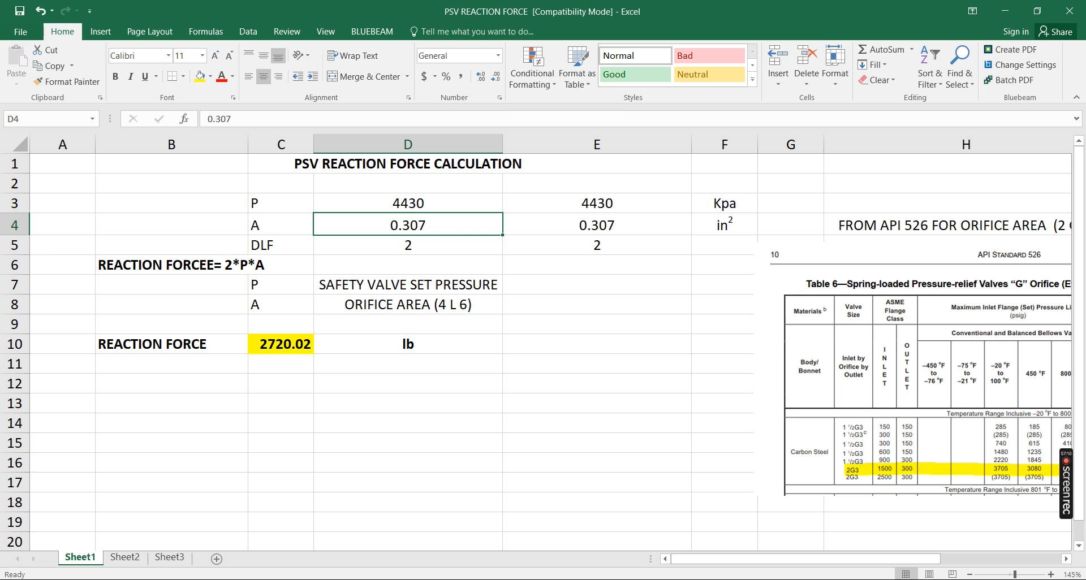
pyautogui.click(396, 578)
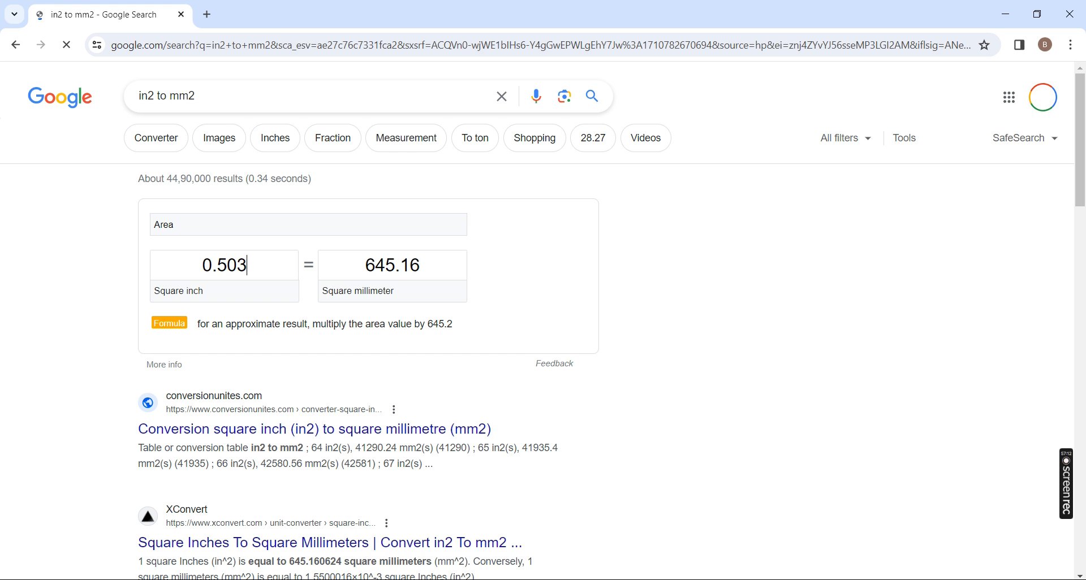
pyautogui.click(401, 578)
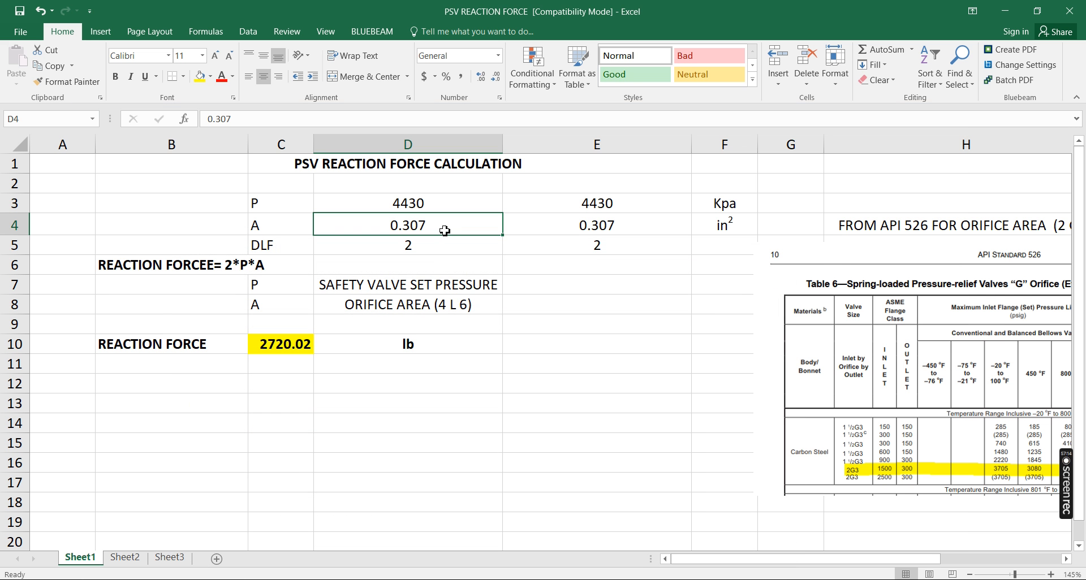
pyautogui.write('645')
pyautogui.press('Return')
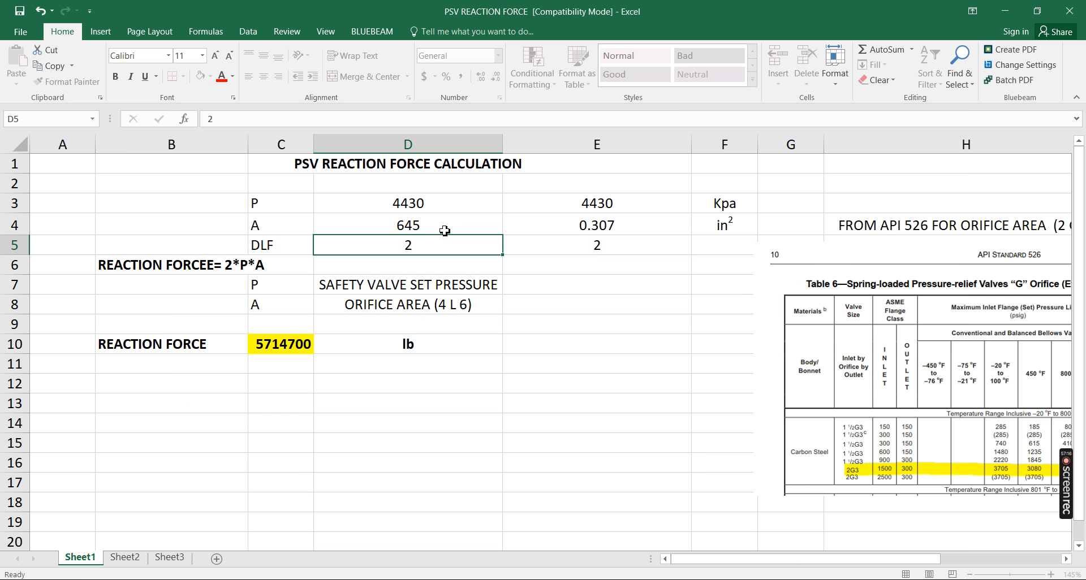
# - Add the unit to the orifice area label in C4 so it reads A (mm2)
pyautogui.click(728, 228)
pyautogui.doubleClick(728, 227)
pyautogui.moveTo(728, 227); pyautogui.dragTo(696, 226)
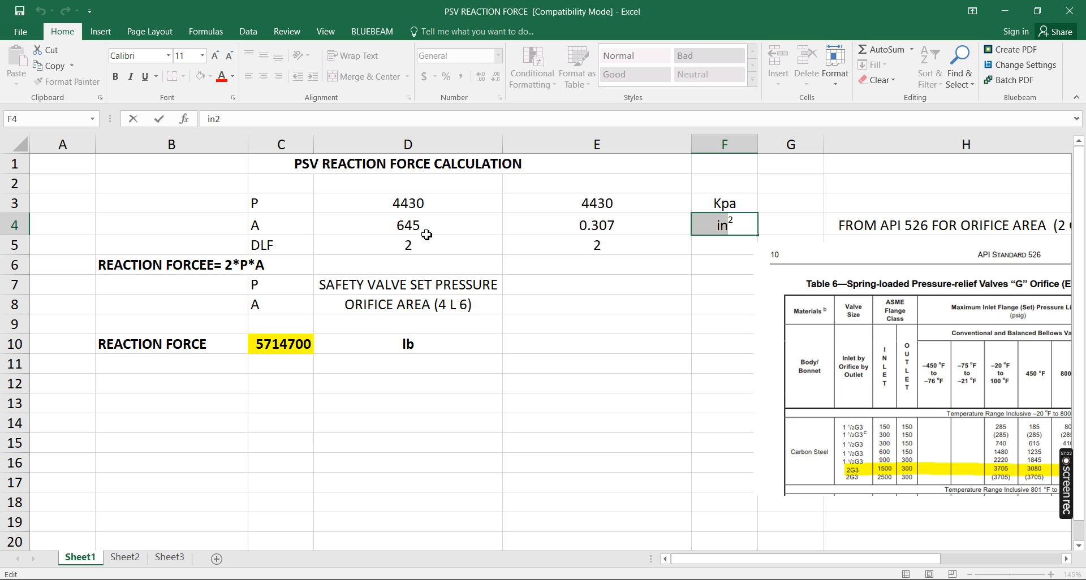
pyautogui.doubleClick(267, 225)
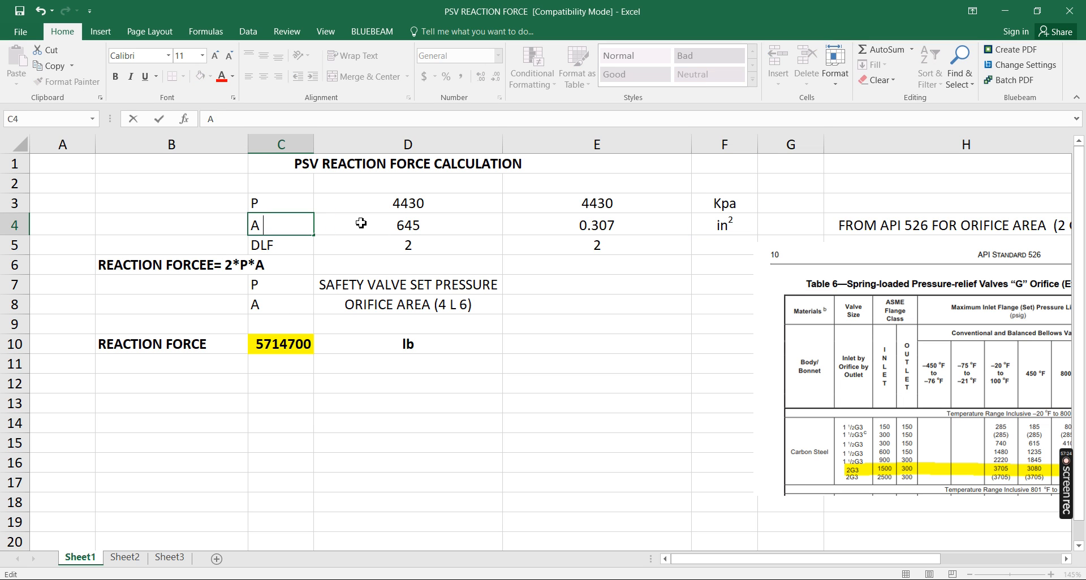
pyautogui.write('(mm2)')
pyautogui.press('Return')
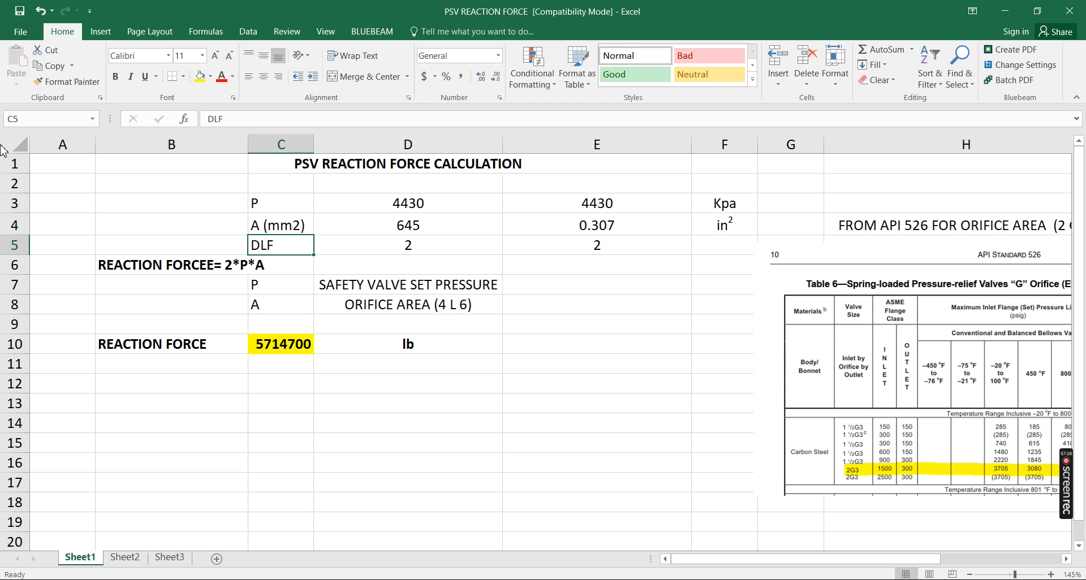
# - Switch to Chrome and search Google for "kpa to n/mm2" to convert the set pressure
pyautogui.click(420, 209)
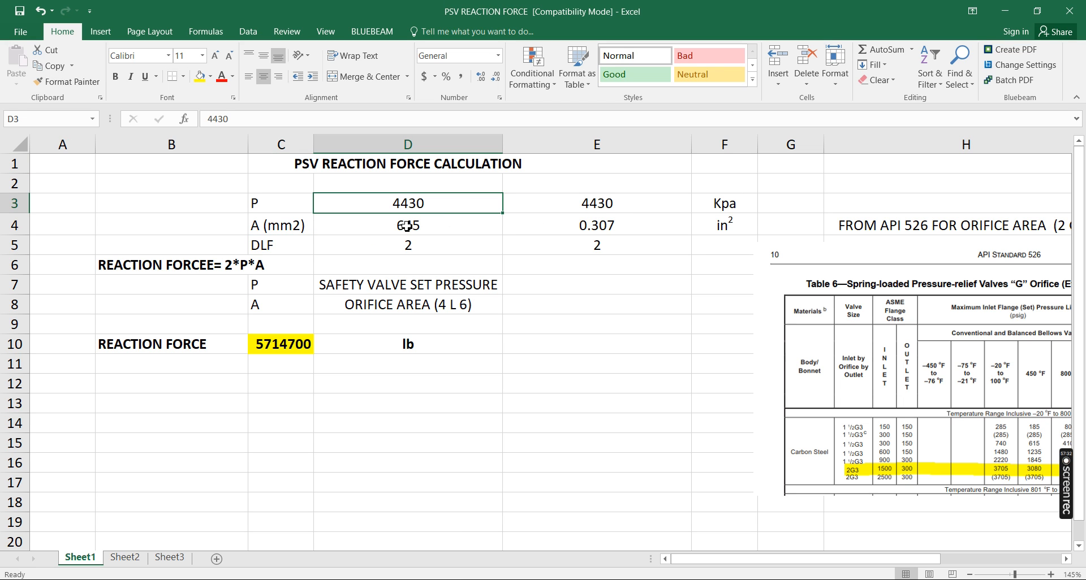
pyautogui.hotkey('alt', 'Tab')
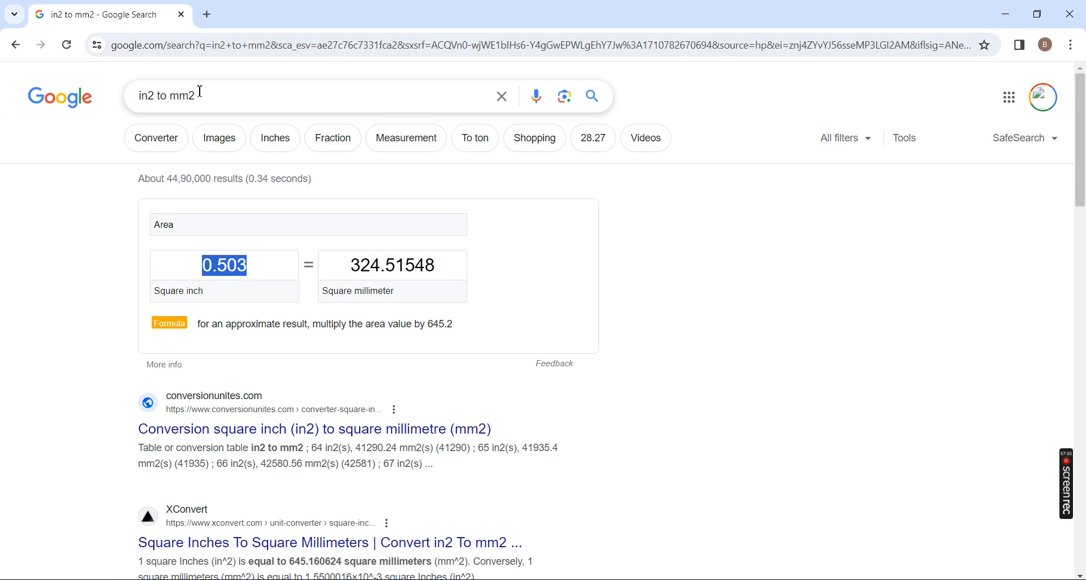
pyautogui.moveTo(224, 101); pyautogui.dragTo(138, 97)
pyautogui.write('k')
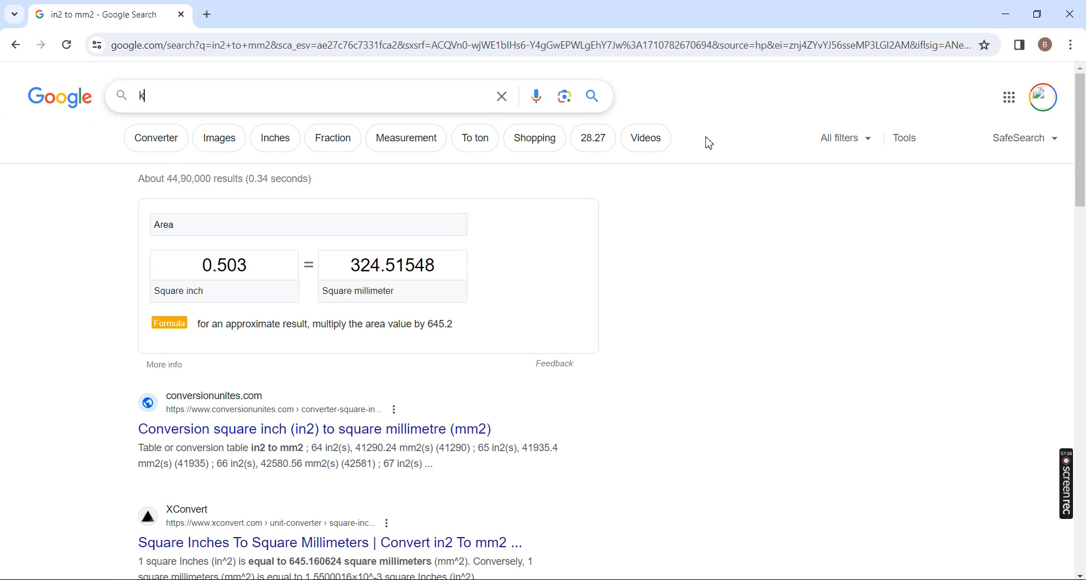
pyautogui.write('pa to n/mm2')
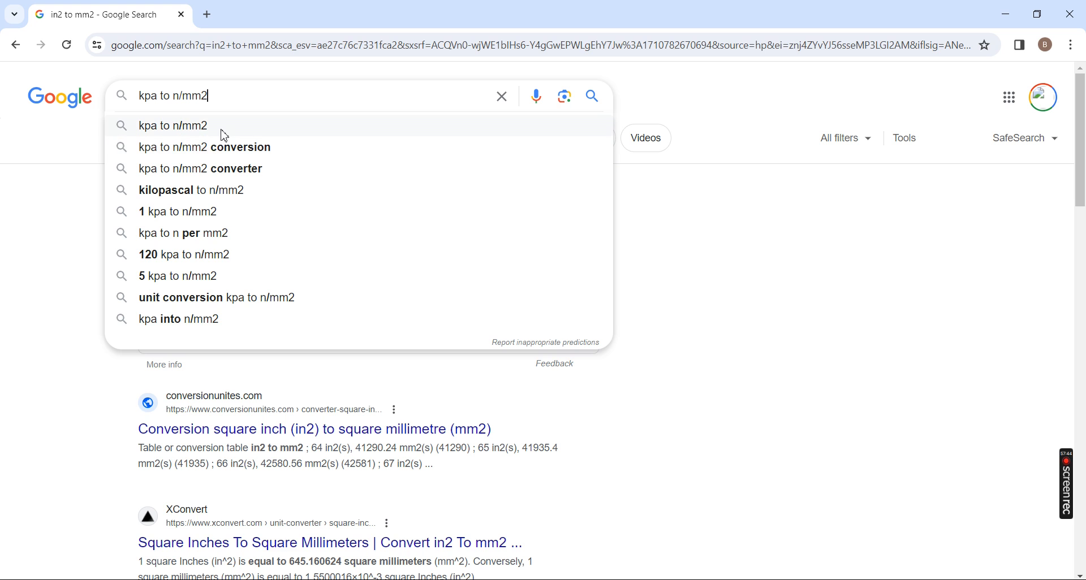
pyautogui.click(223, 131)
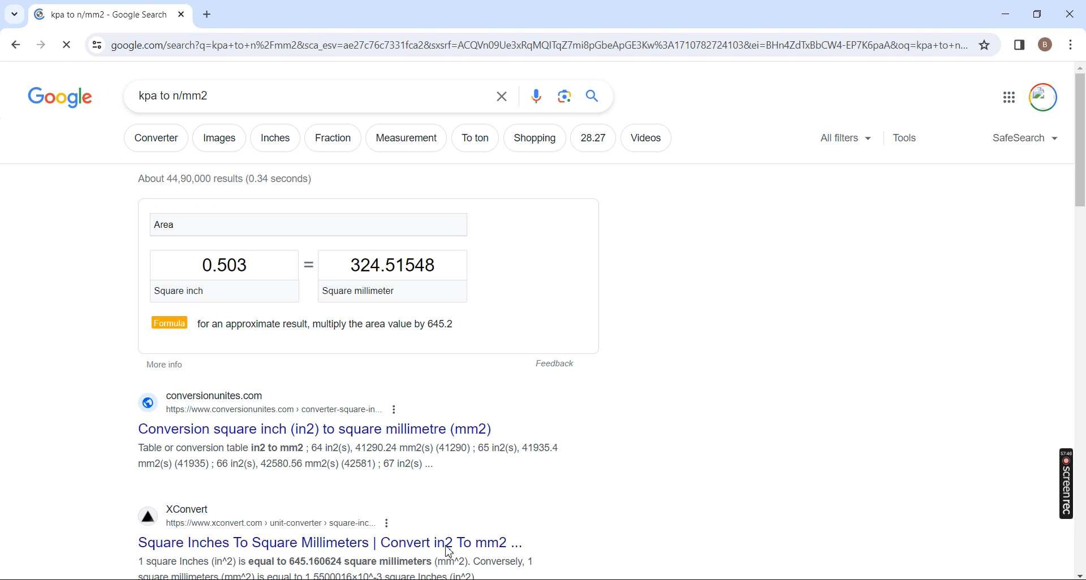
# - Check the valve's set pressure on the ATTACHMENT-3 SUPPORT MARK-UP drawing in PDF-XChange Editor, then return to Chrome
pyautogui.hotkey('alt', 'Tab')
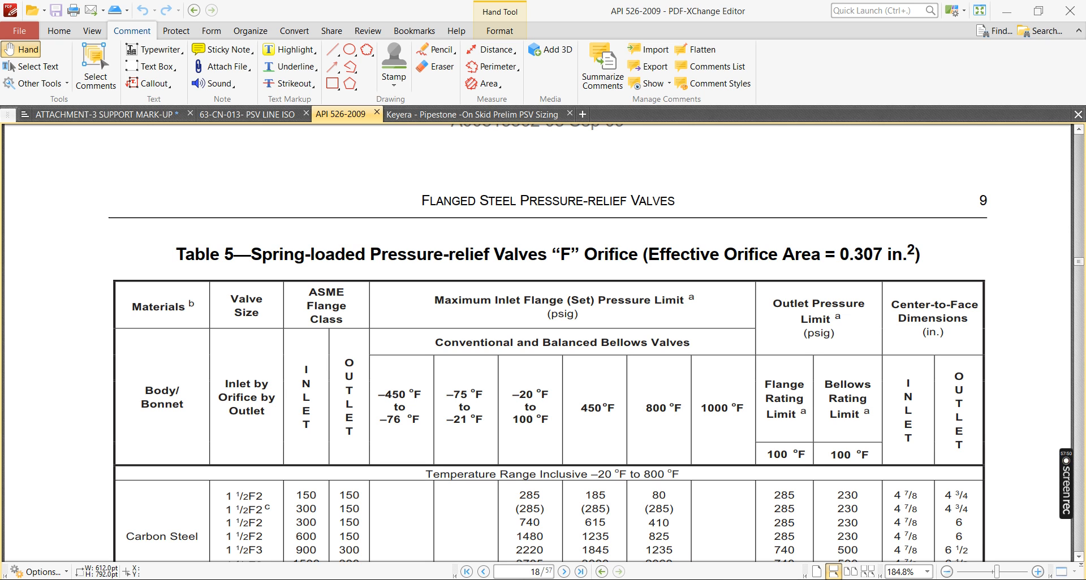
pyautogui.click(102, 115)
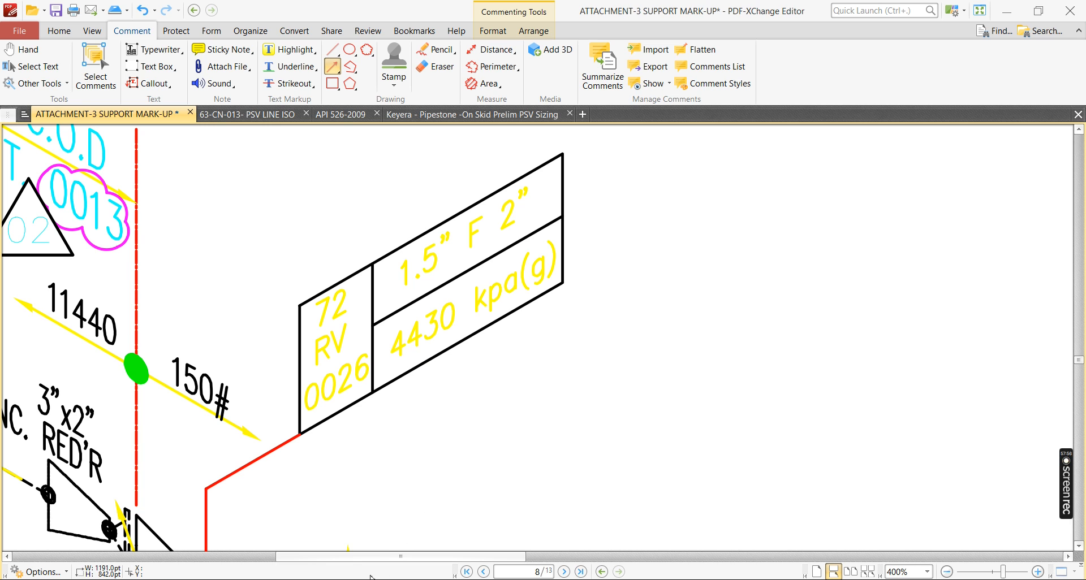
pyautogui.click(214, 579)
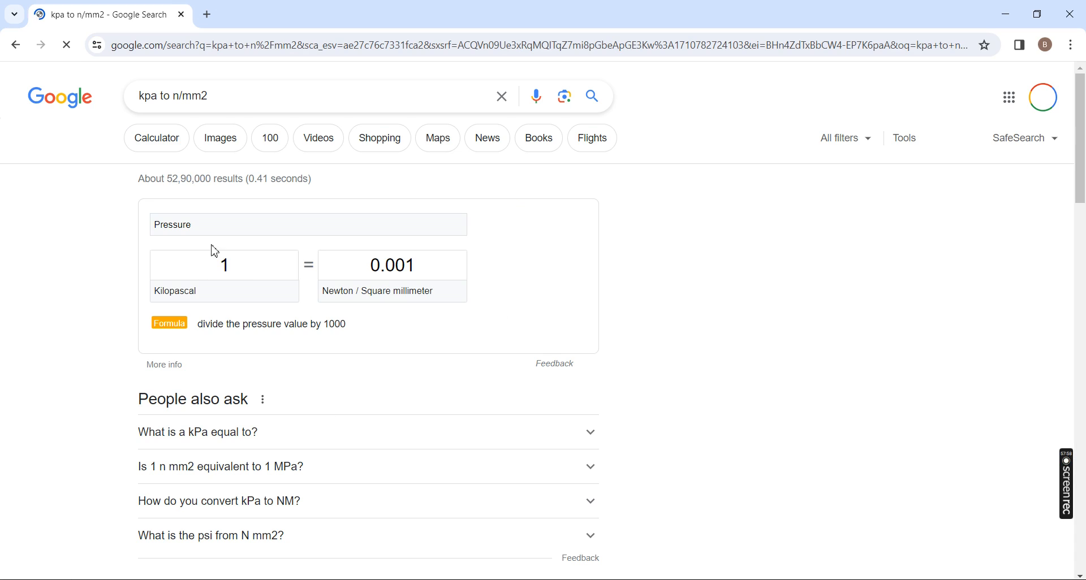
# - Convert 4430 kilopascal in the pressure converter, trying Pascal first and then Newton / Square millimeter as the output unit
pyautogui.doubleClick(168, 270)
pyautogui.write('4430')
pyautogui.moveTo(273, 274); pyautogui.dragTo(158, 277)
pyautogui.click(379, 290)
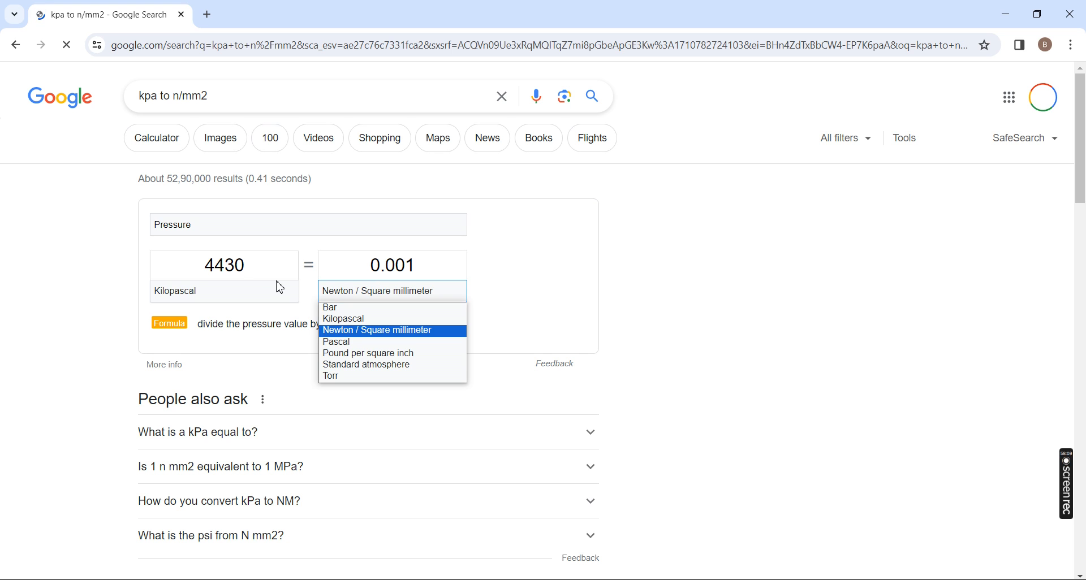
pyautogui.click(356, 344)
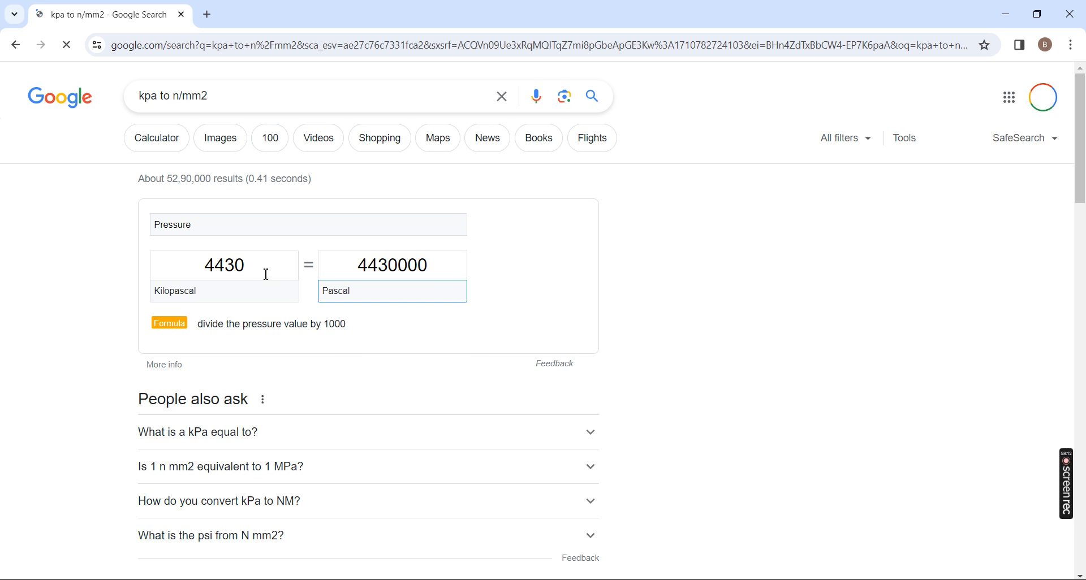
pyautogui.doubleClick(458, 265)
pyautogui.click(401, 292)
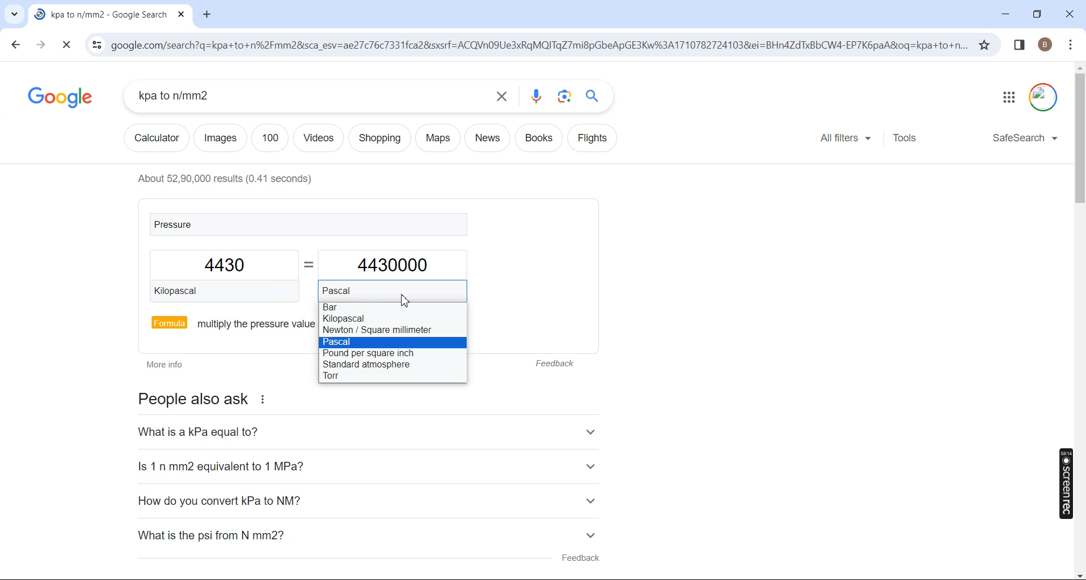
pyautogui.click(380, 332)
pyautogui.doubleClick(248, 276)
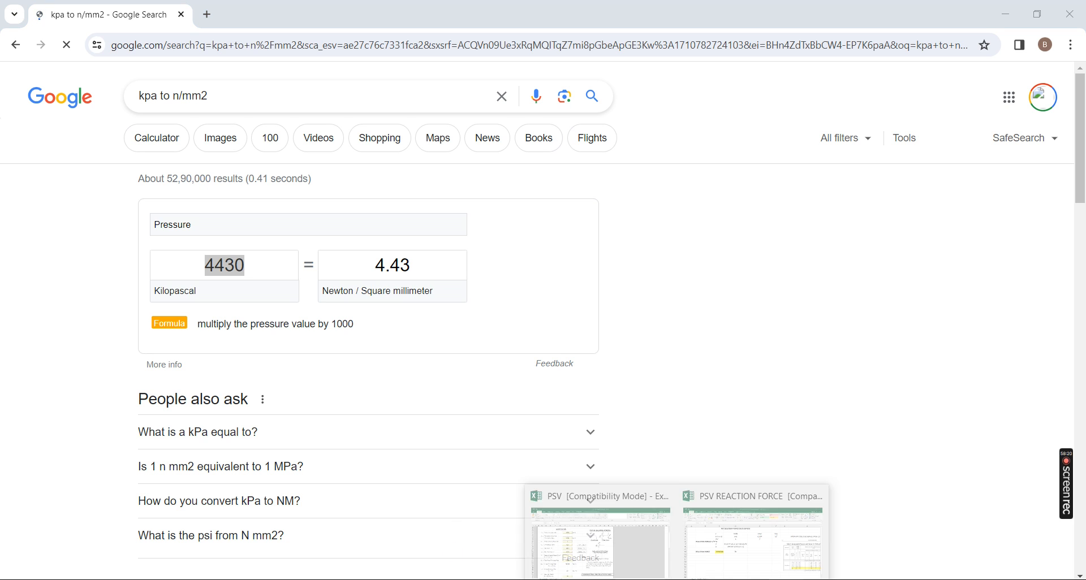
# - Return to the PSV REACTION FORCE workbook in Excel and set the pressure P in D3 to 4.43
pyautogui.click(747, 526)
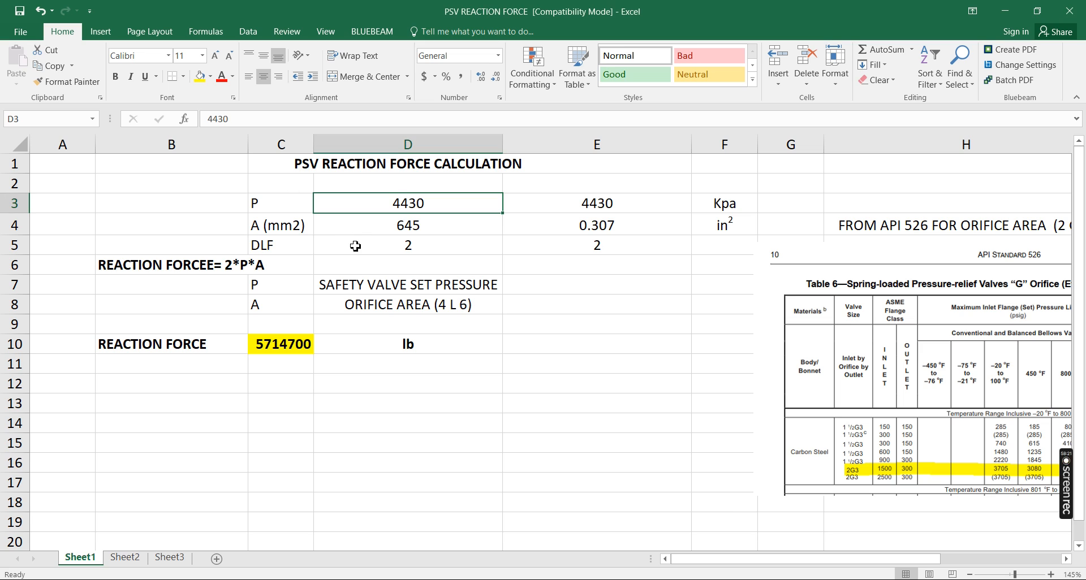
pyautogui.click(357, 226)
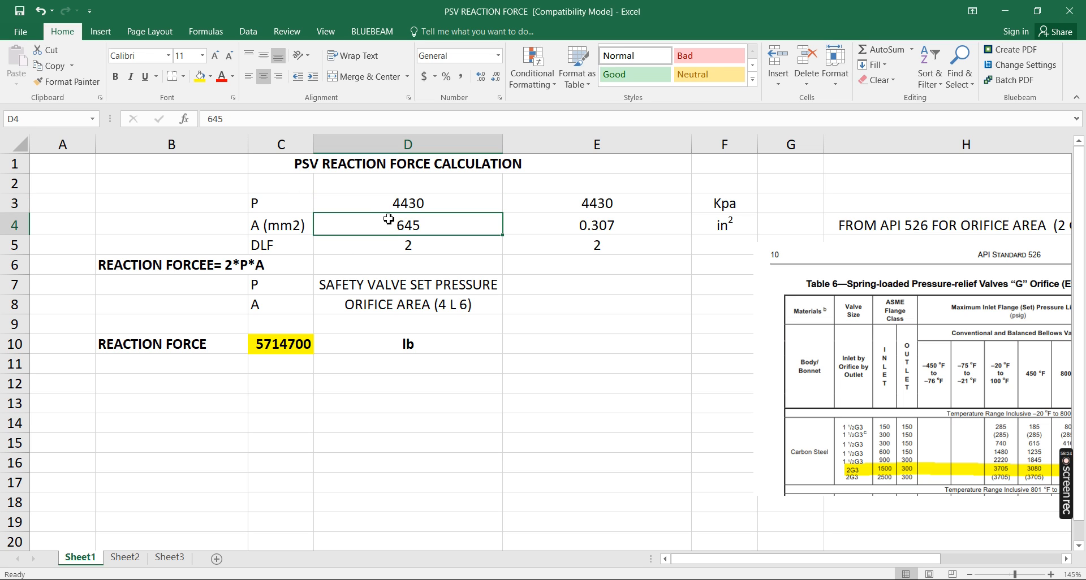
pyautogui.click(368, 207)
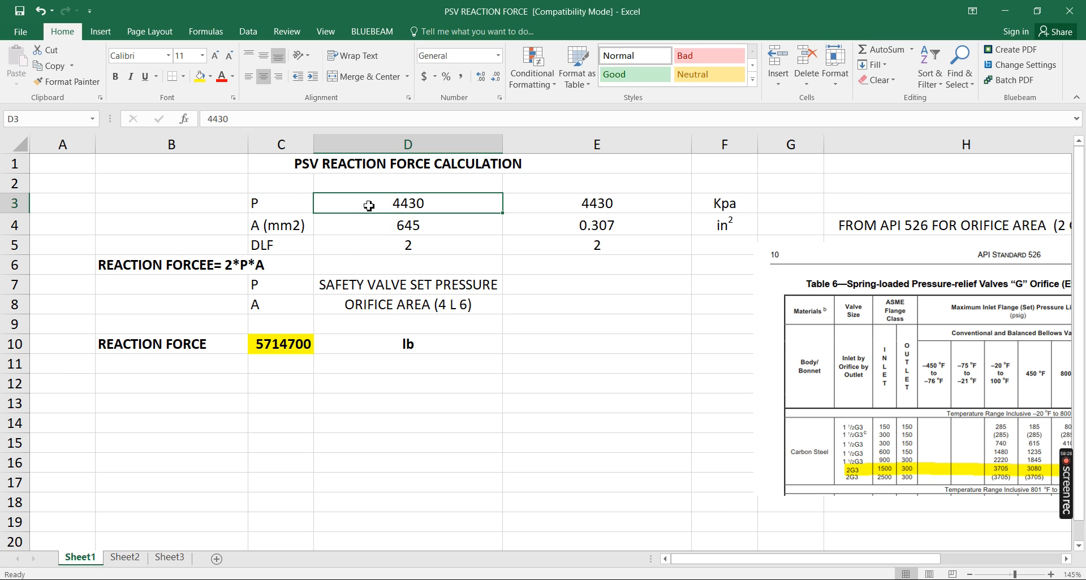
pyautogui.write('4.43')
pyautogui.press('Return')
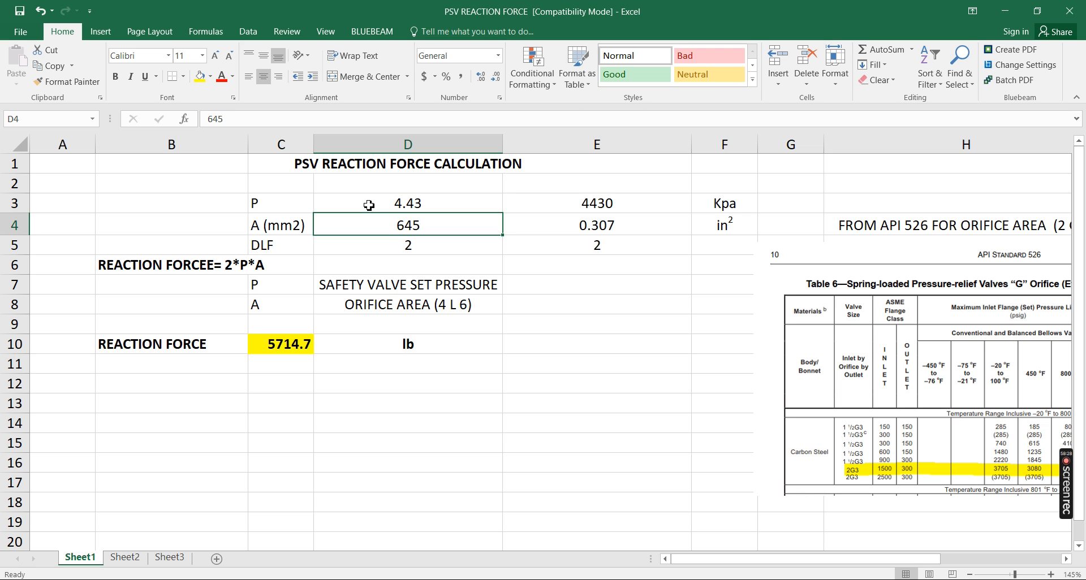
# - Change the reaction force unit in D10 to N
pyautogui.click(449, 340)
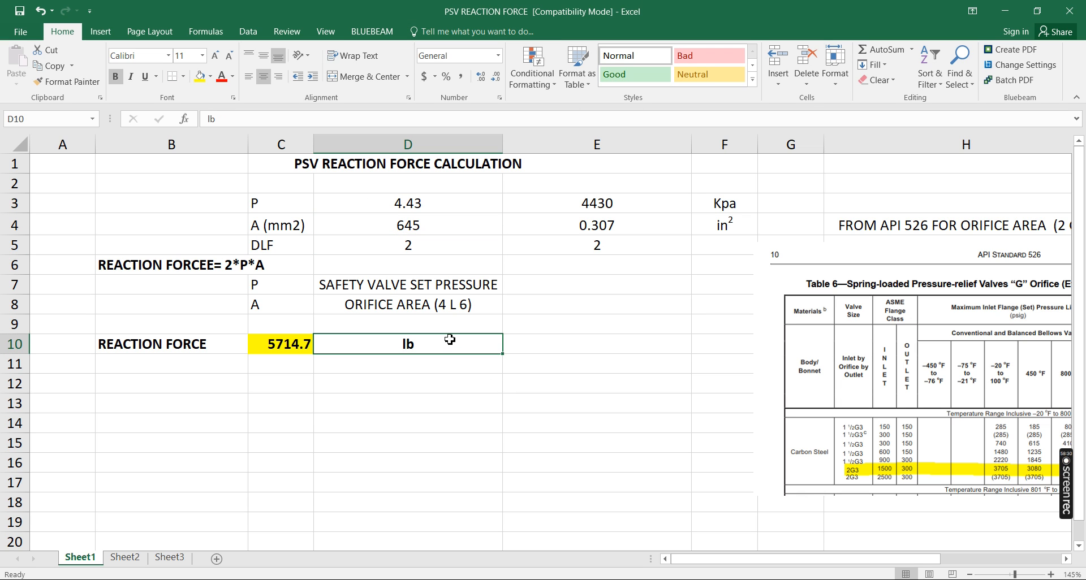
pyautogui.write('N')
pyautogui.press('Return')
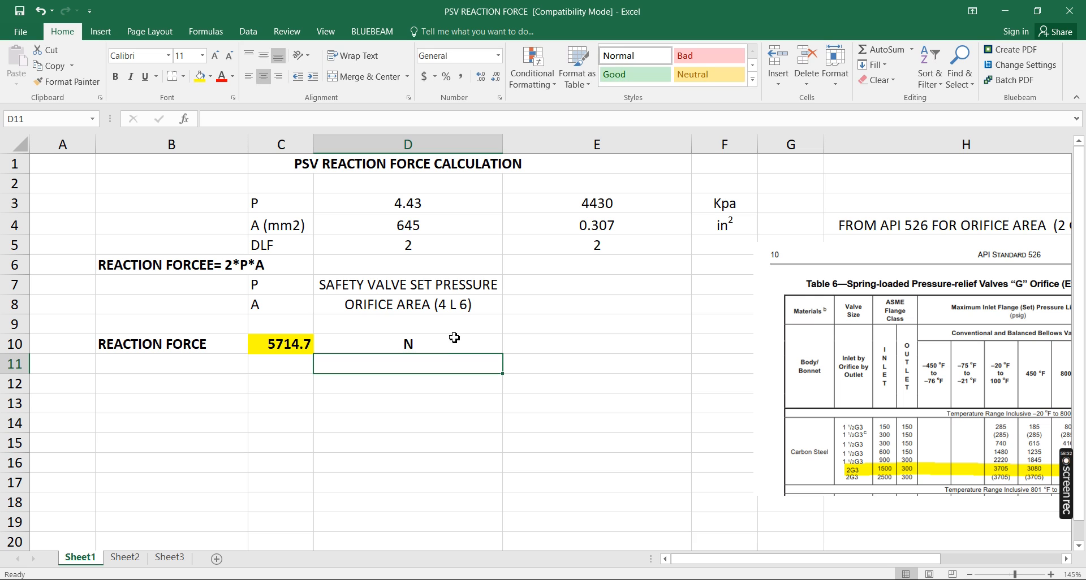
# - Change the orifice designation in D8 so the note reads ORIFICE AREA (1.5 F 2)
pyautogui.doubleClick(446, 301)
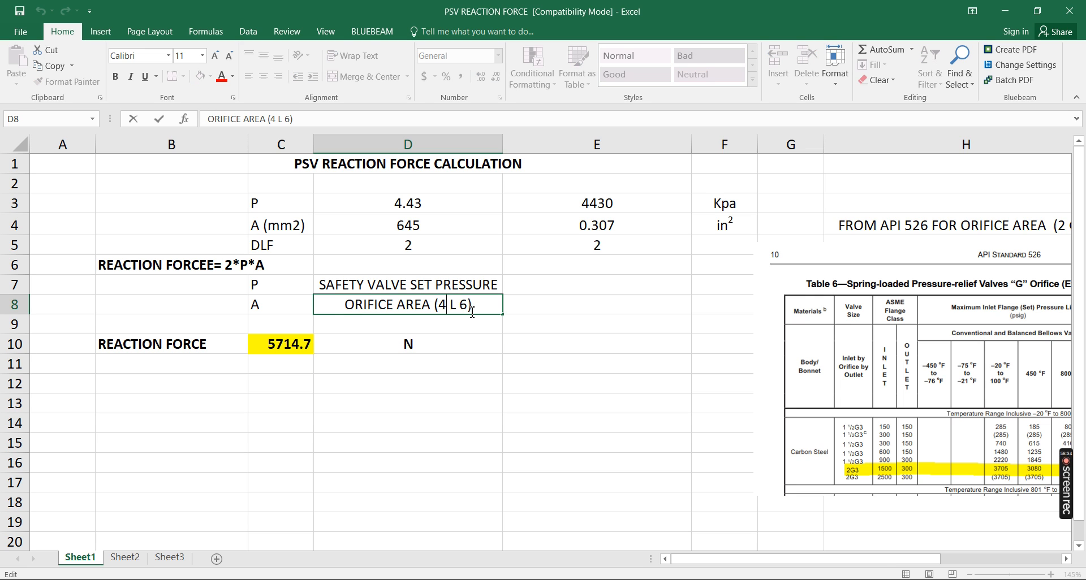
pyautogui.press('BackSpace')
pyautogui.write('3')
pyautogui.press('BackSpace')
pyautogui.write('1.5')
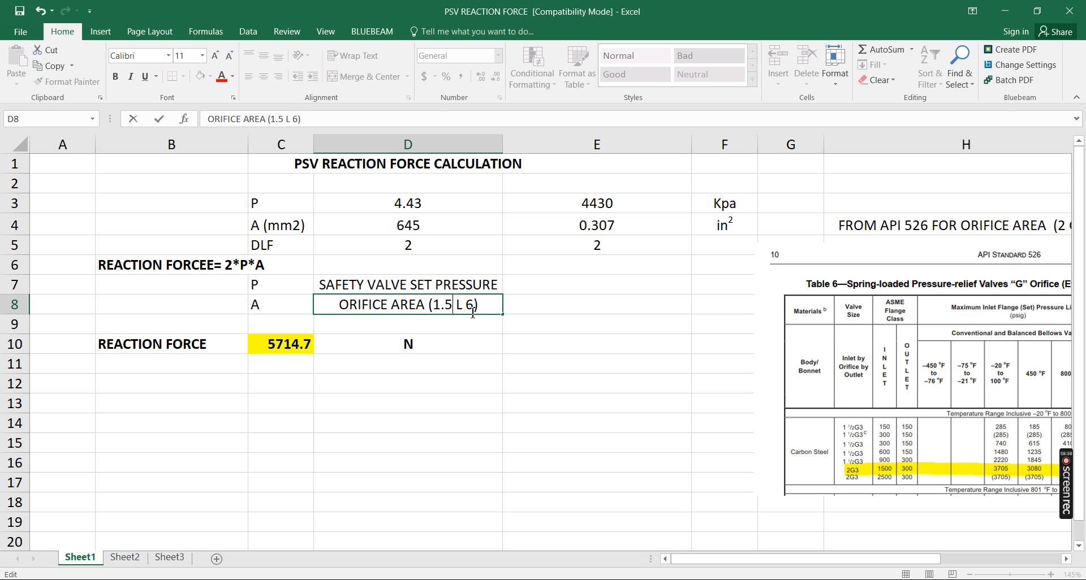
pyautogui.press('Right')
pyautogui.press('BackSpace')
pyautogui.write('F')
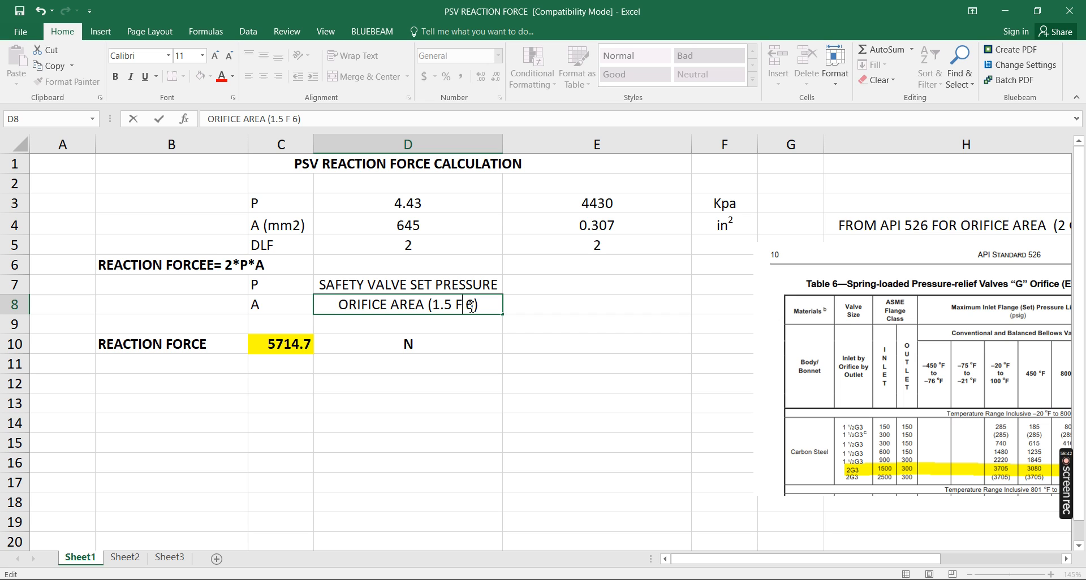
pyautogui.press('BackSpace')
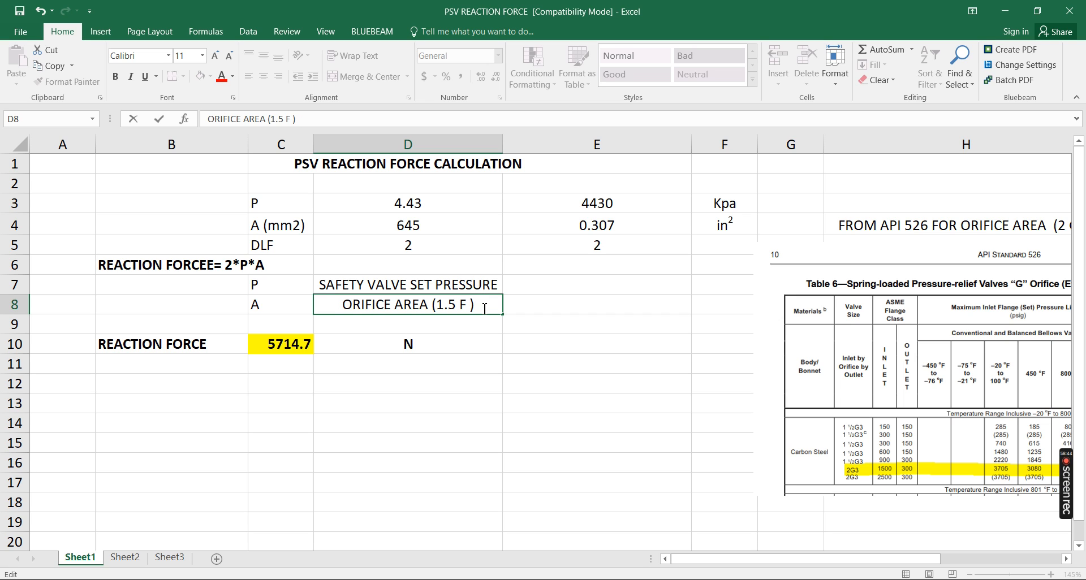
pyautogui.write('2')
pyautogui.press('Return')
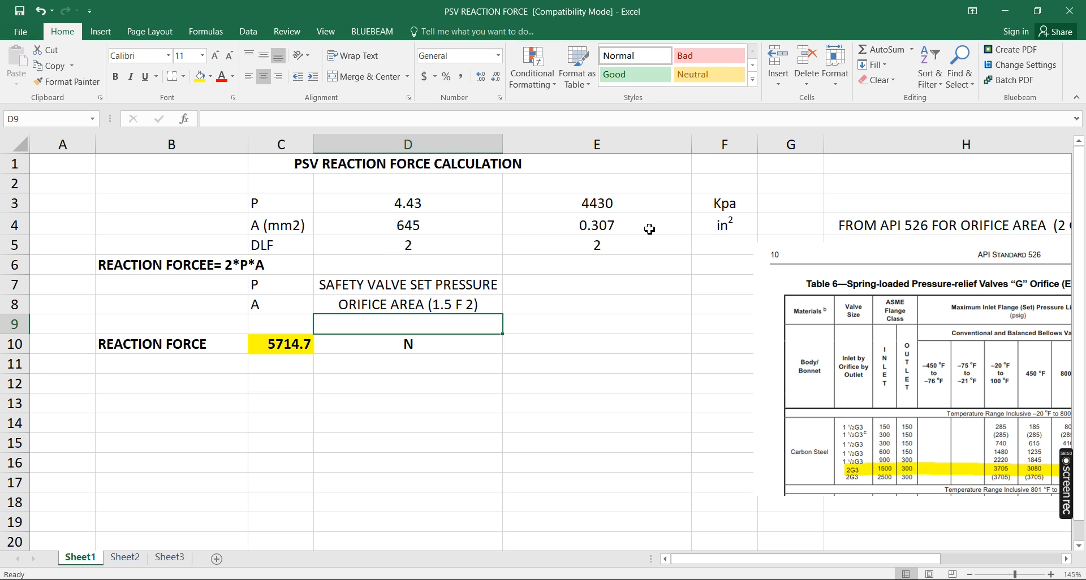
# - Open the pressure label P in C3 for editing
pyautogui.click(372, 211)
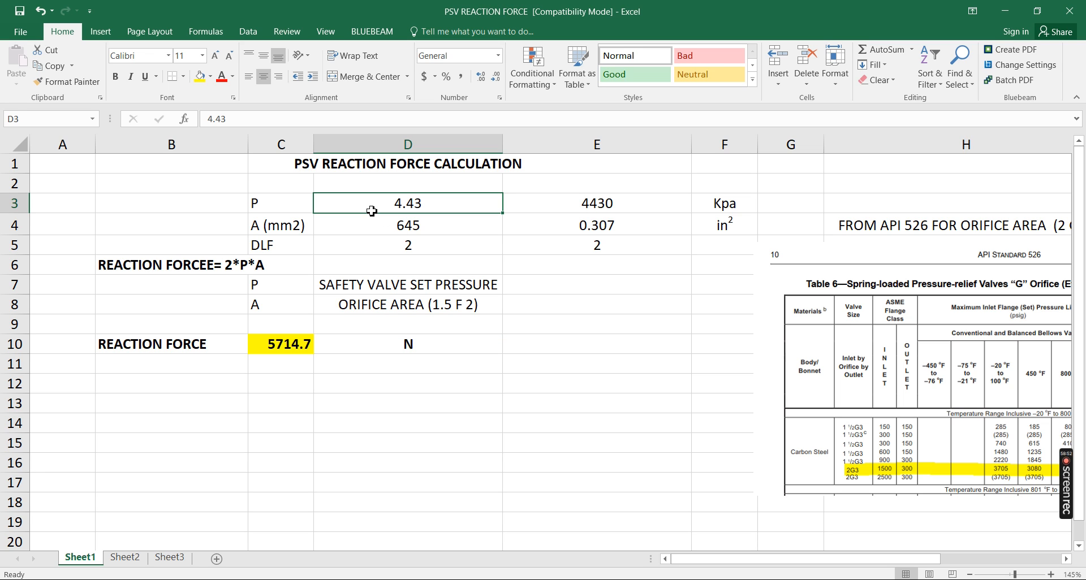
pyautogui.doubleClick(283, 203)
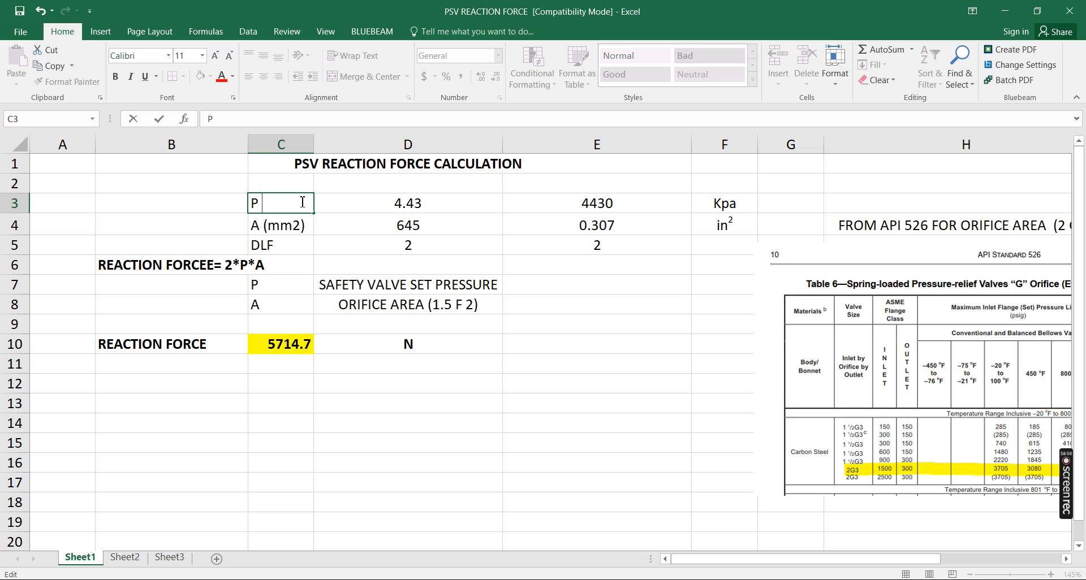
# - Complete the pressure label in C3 as "P (N/mm2)" and widen column C to fit it
pyautogui.write('(N/mm2')
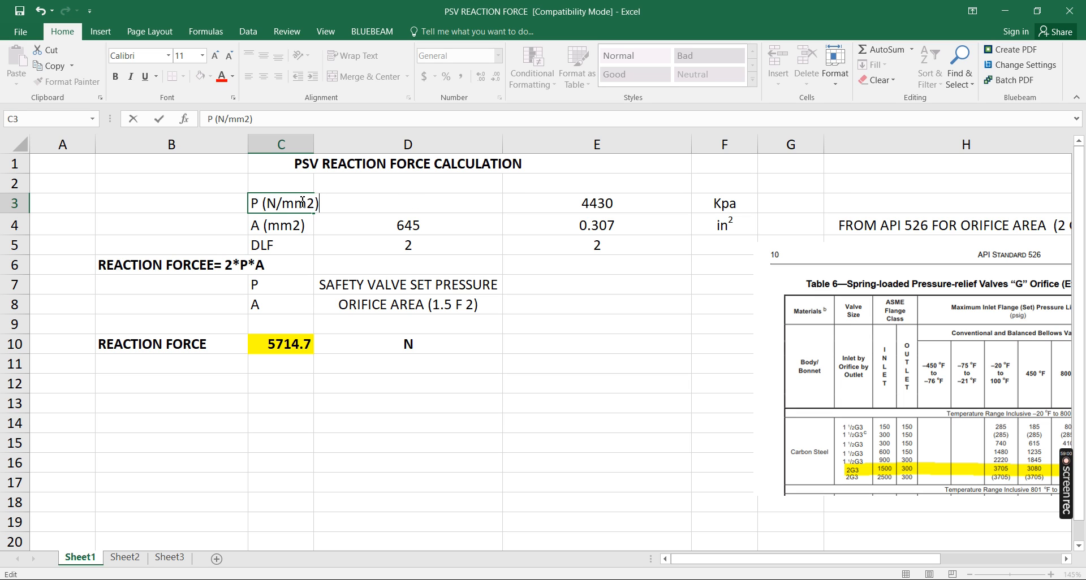
pyautogui.write(')')
pyautogui.press('Return')
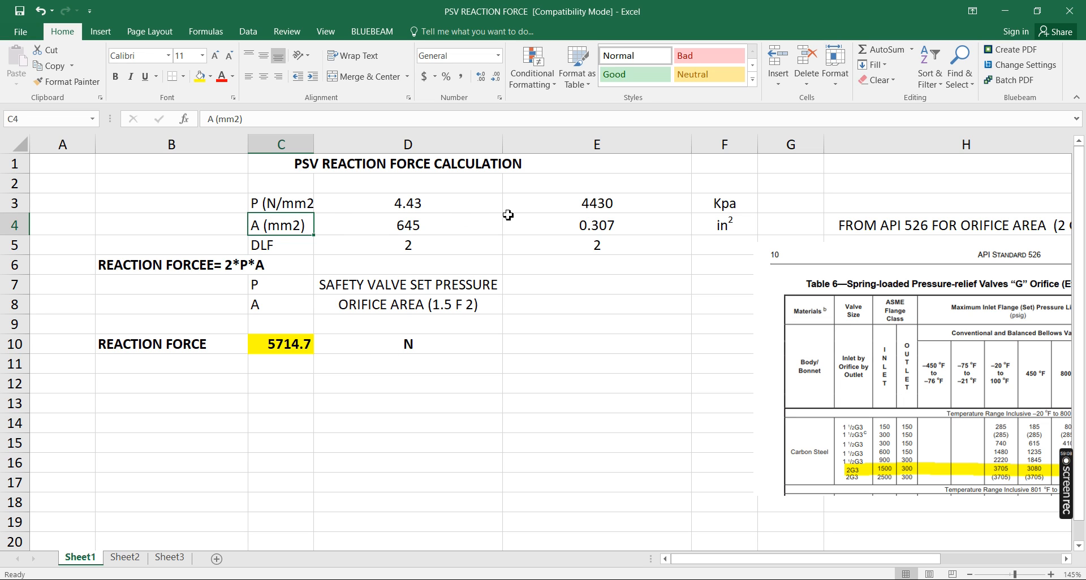
pyautogui.moveTo(314, 146); pyautogui.dragTo(345, 146)
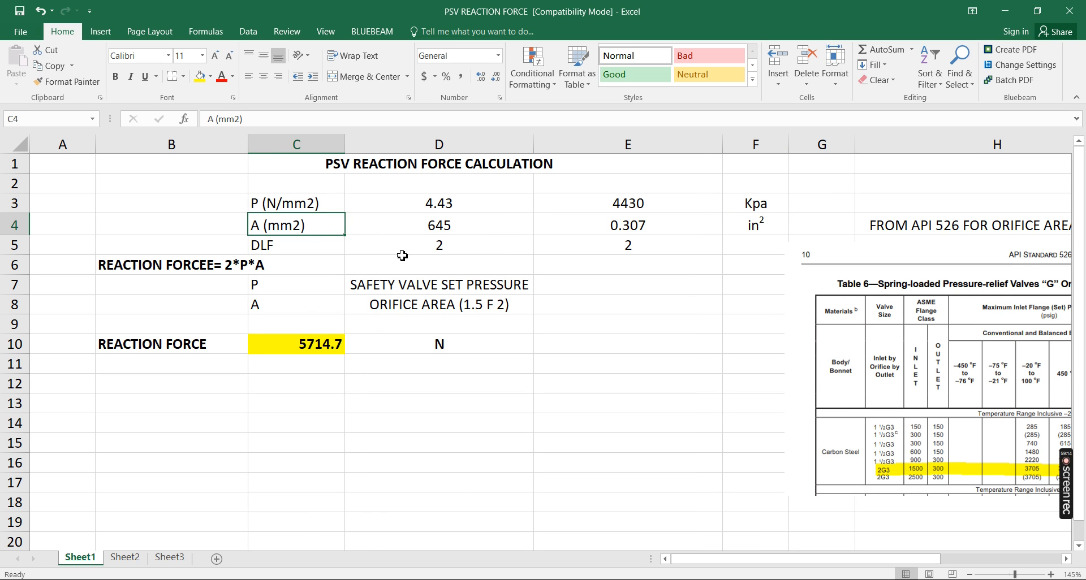
# - Check the reaction force formula in C10 and switch to CAESAR II
pyautogui.click(289, 348)
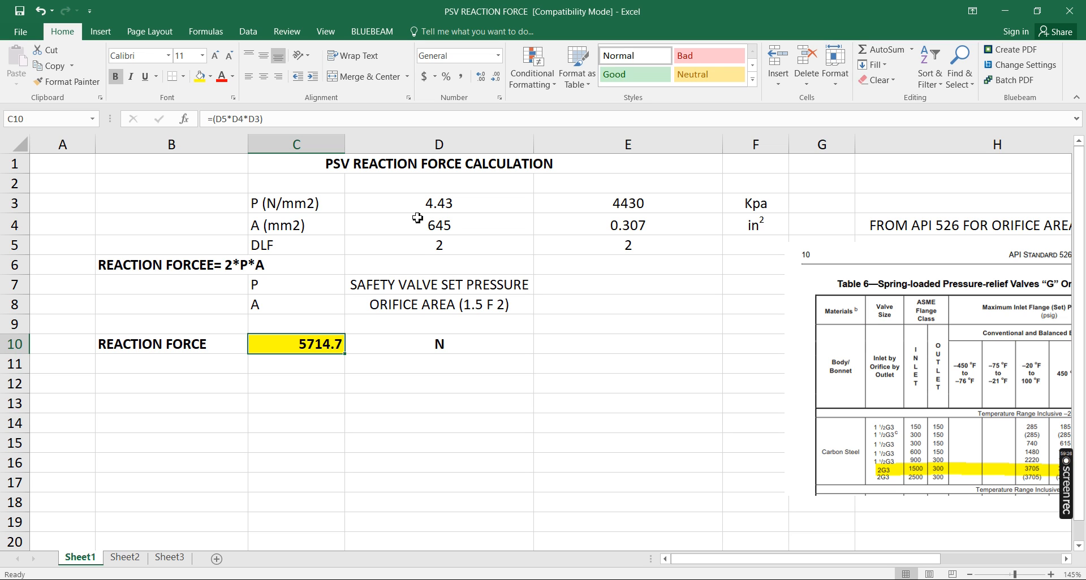
pyautogui.click(312, 376)
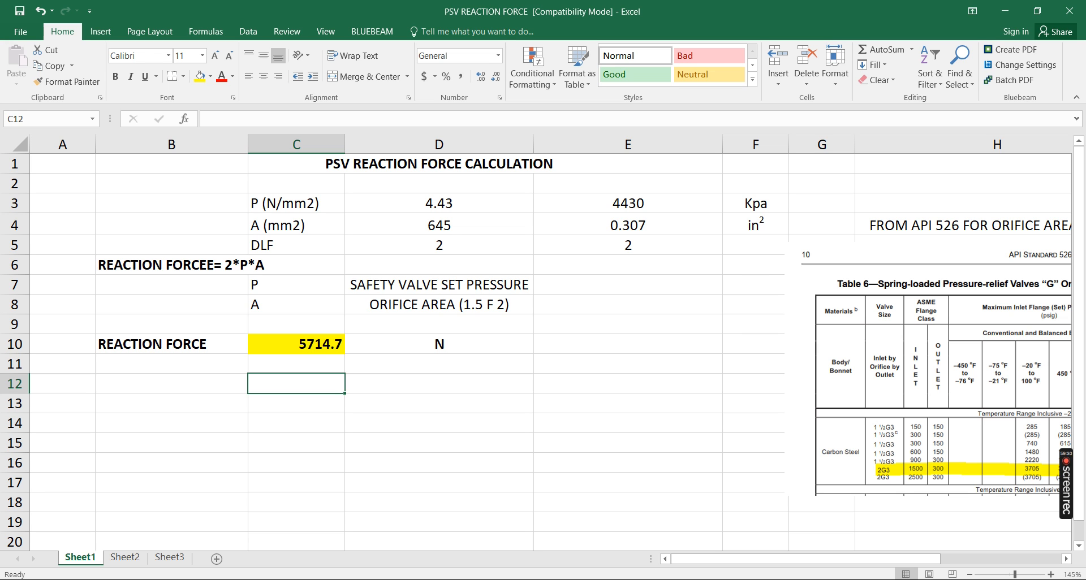
pyautogui.hotkey('alt', 'Tab')
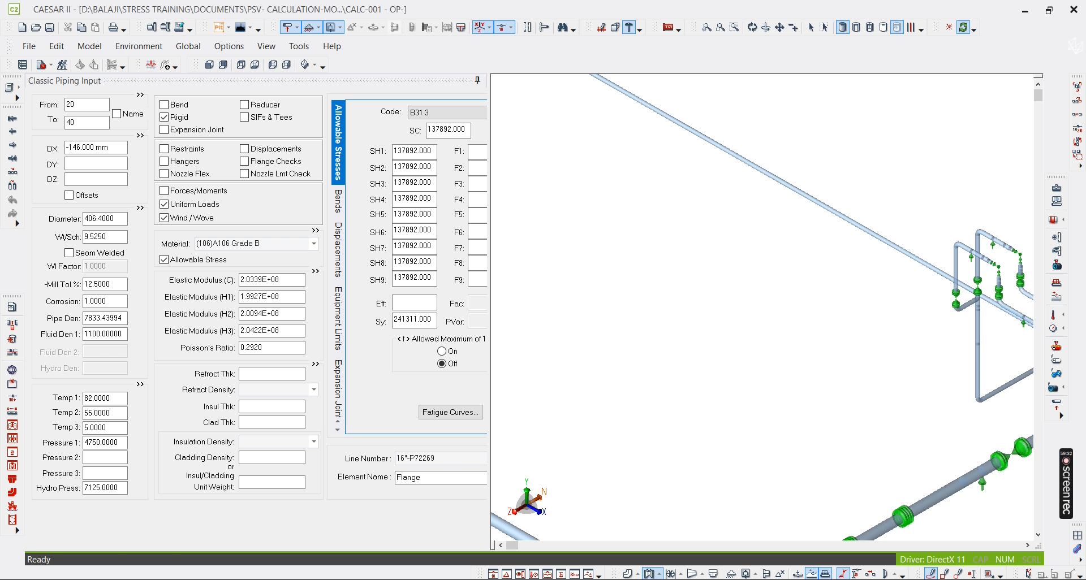
# - Select the rigid element from node 3550 to 3570 at the nearer relief valve in the model
pyautogui.moveTo(813, 299); pyautogui.dragTo(621, 301, button='middle')
pyautogui.scroll(5, 834, 303)
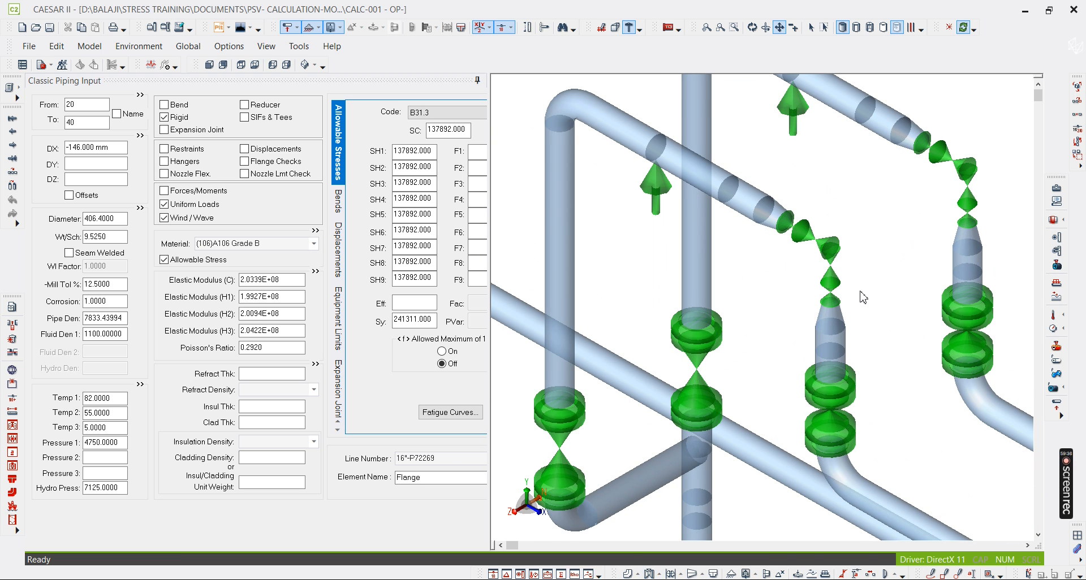
pyautogui.scroll(3, 838, 76)
pyautogui.click(811, 27)
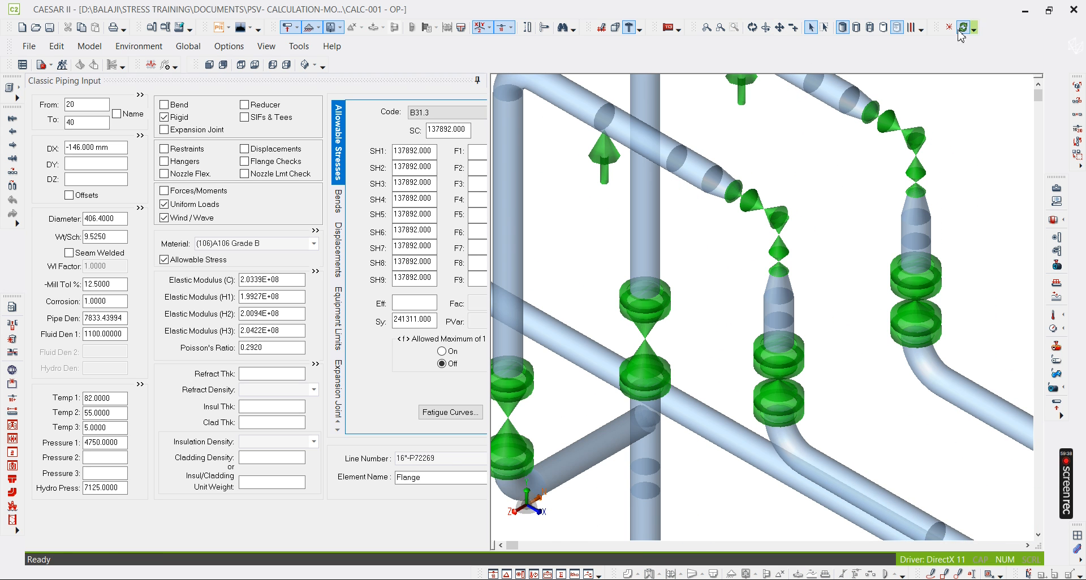
pyautogui.click(962, 33)
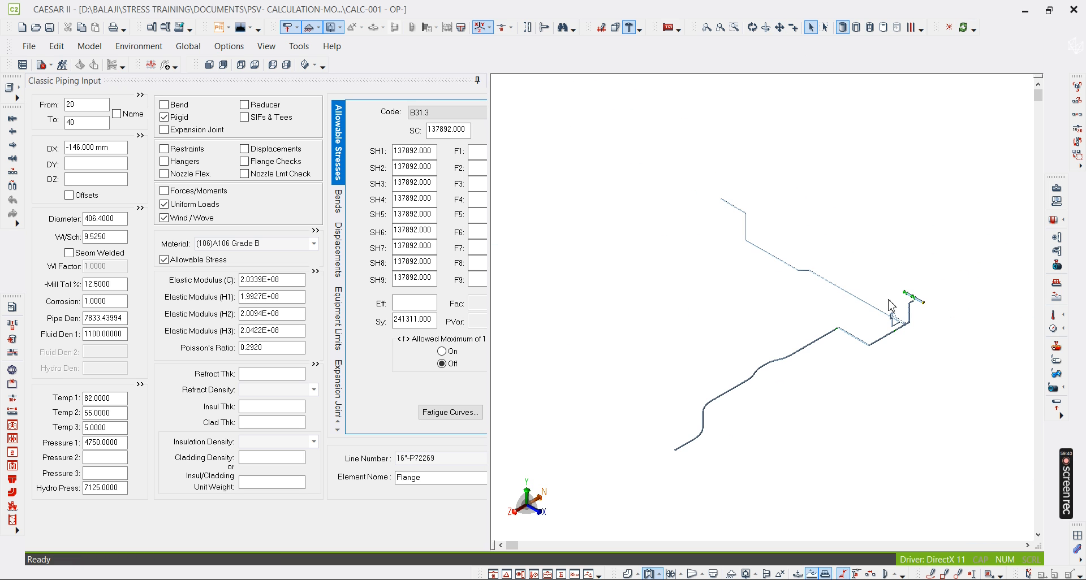
pyautogui.scroll(6, 908, 329)
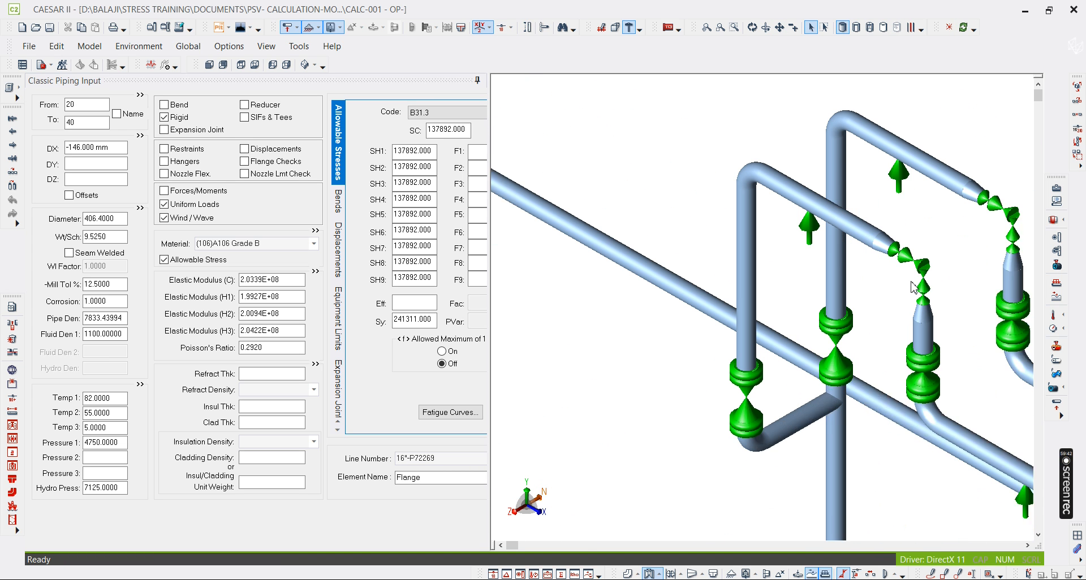
pyautogui.click(923, 263)
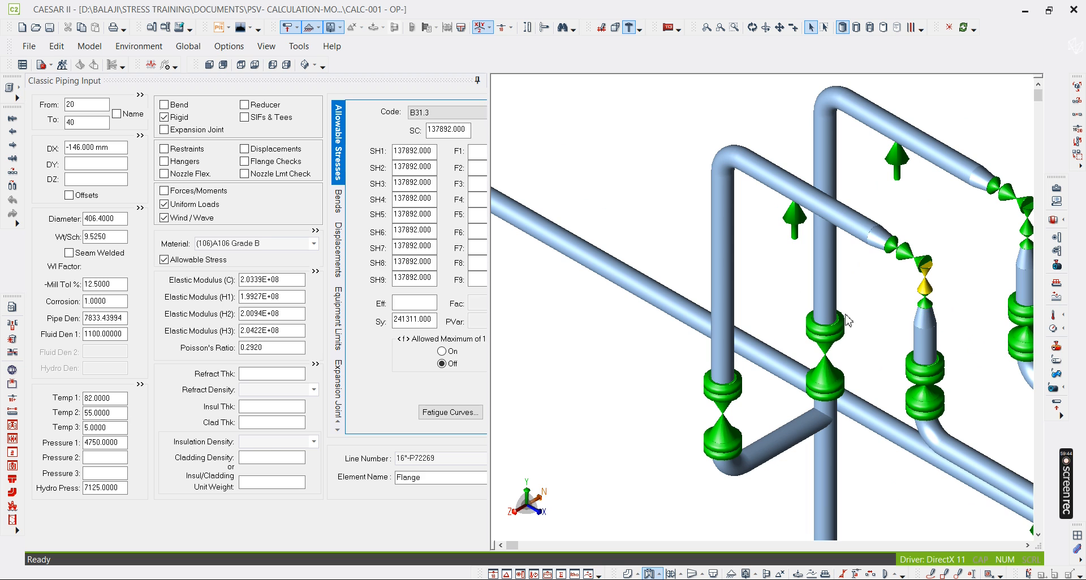
pyautogui.scroll(5, 925, 263)
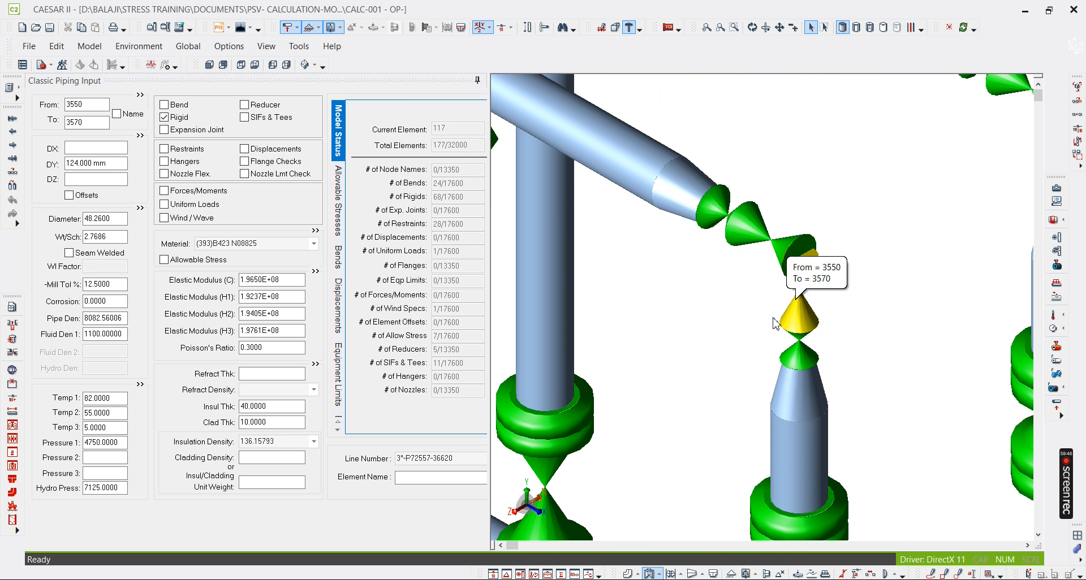
# - Circle the relief valve's corner joint with a freehand annotation
pyautogui.click(931, 574)
pyautogui.moveTo(806, 223)
pyautogui.mouseDown()
pyautogui.moveTo(794, 229)
pyautogui.moveTo(841, 279)
pyautogui.moveTo(797, 224)
pyautogui.mouseUp()
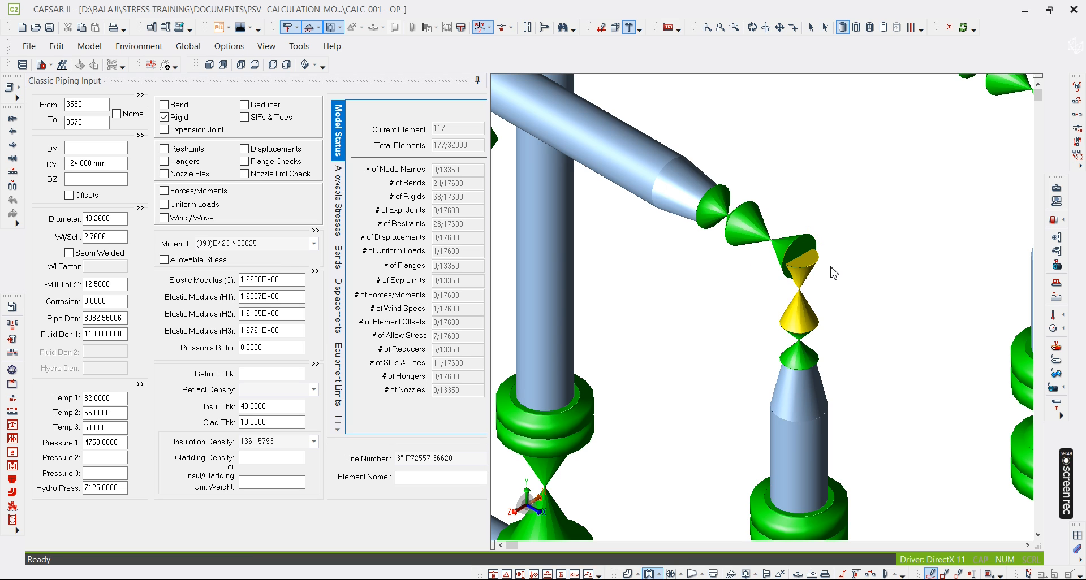
pyautogui.click(811, 29)
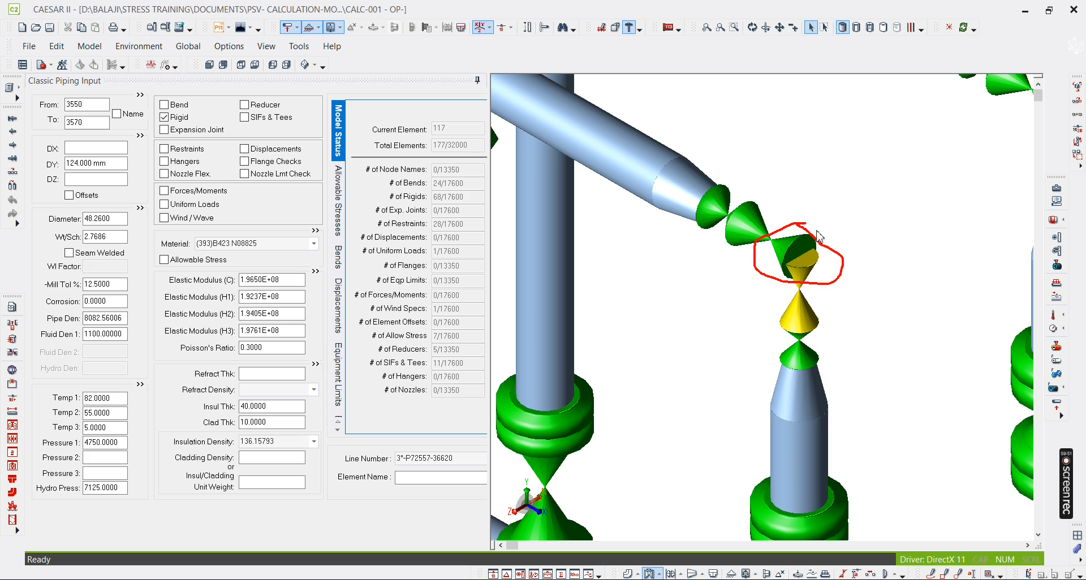
# - Enable Forces/Moments for element 3550–3570 and widen the piping input area to show more vector columns
pyautogui.scroll(2, 812, 306)
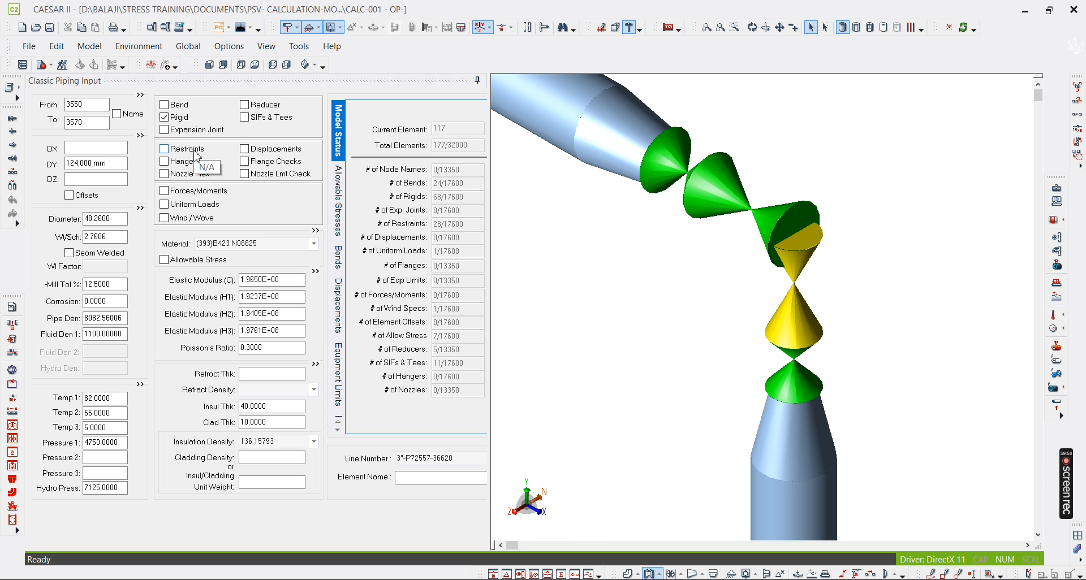
pyautogui.click(186, 196)
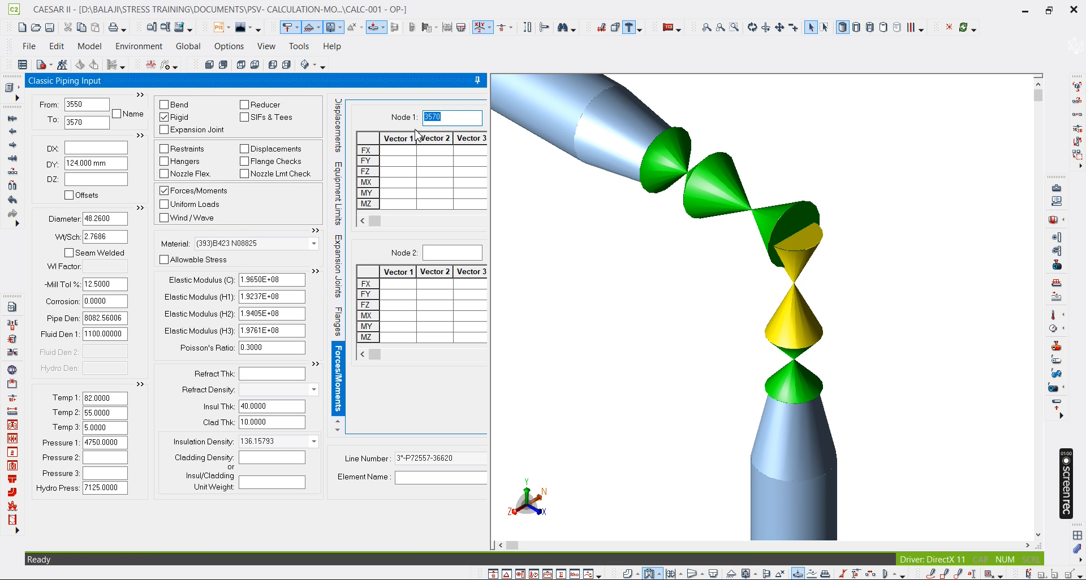
pyautogui.moveTo(491, 95); pyautogui.dragTo(516, 95)
# - Sketch freehand arrows beside the relief valve showing the vertical and horizontal reaction force directions
pyautogui.moveTo(803, 459)
pyautogui.click(931, 574)
pyautogui.moveTo(737, 294); pyautogui.dragTo(740, 398)
pyautogui.moveTo(711, 320)
pyautogui.mouseDown()
pyautogui.moveTo(729, 284)
pyautogui.moveTo(748, 299)
pyautogui.mouseUp()
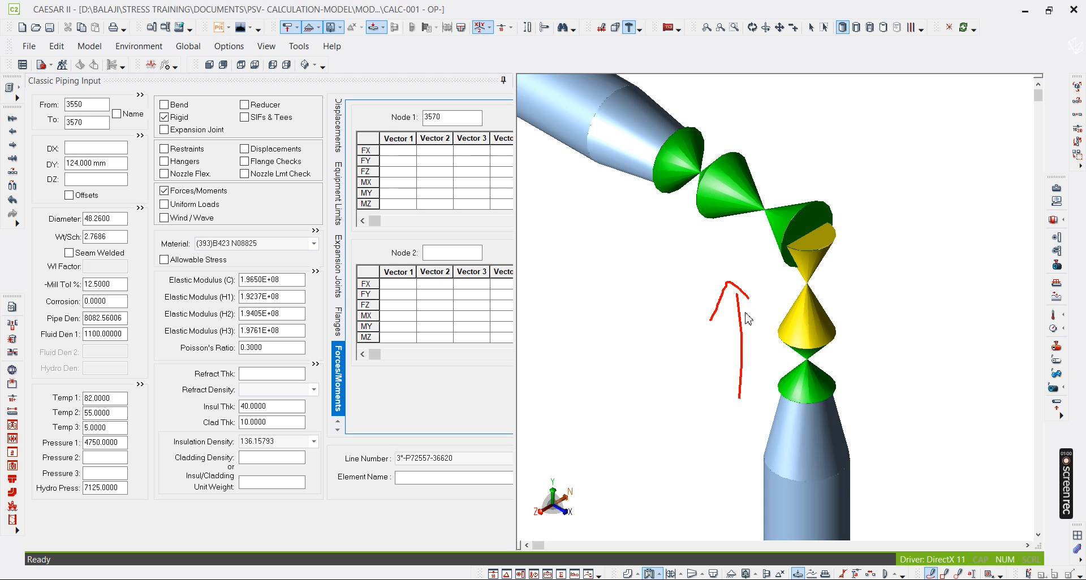
pyautogui.moveTo(650, 212)
pyautogui.mouseDown()
pyautogui.moveTo(738, 255)
pyautogui.moveTo(706, 258)
pyautogui.mouseUp()
pyautogui.moveTo(793, 171)
pyautogui.mouseDown()
pyautogui.moveTo(691, 118)
pyautogui.moveTo(706, 136)
pyautogui.mouseUp()
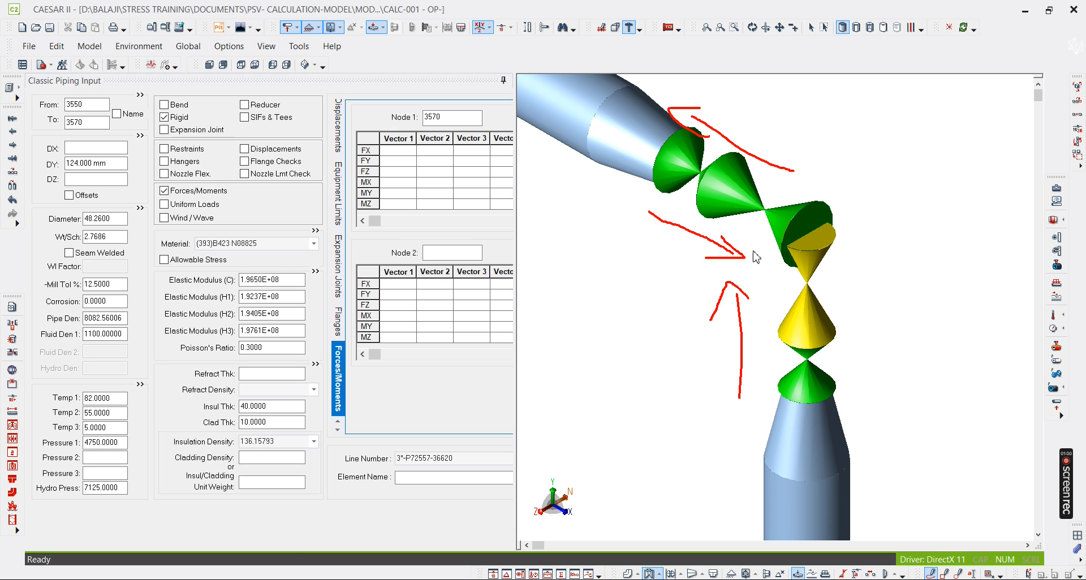
pyautogui.moveTo(664, 199)
pyautogui.mouseDown()
pyautogui.moveTo(678, 266)
pyautogui.moveTo(735, 219)
pyautogui.moveTo(672, 196)
pyautogui.mouseUp()
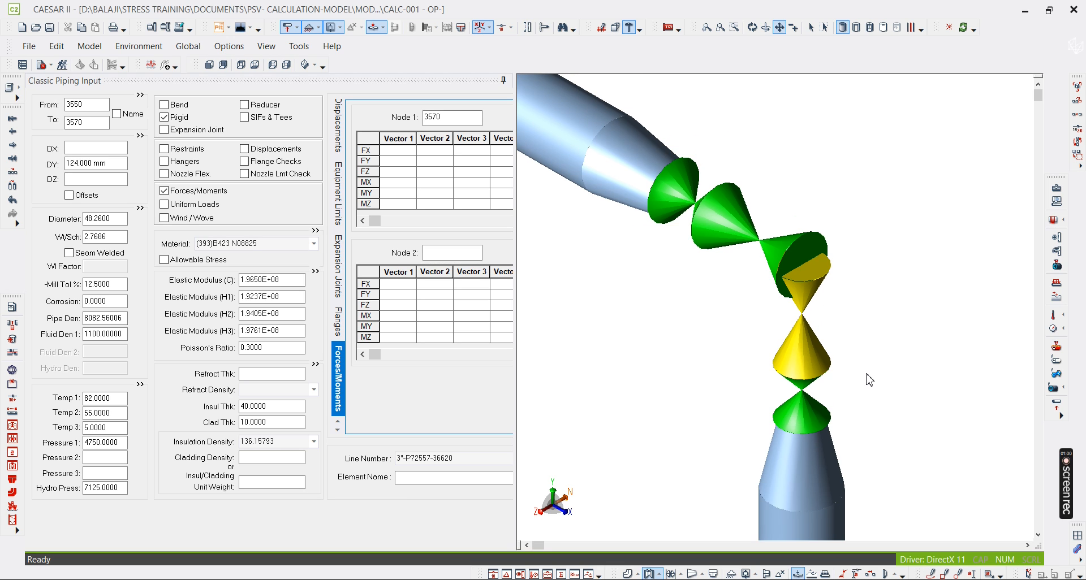
pyautogui.scroll(-3, 914, 360)
pyautogui.moveTo(932, 256)
pyautogui.mouseDown()
pyautogui.moveTo(776, 165)
pyautogui.moveTo(815, 195)
pyautogui.mouseUp()
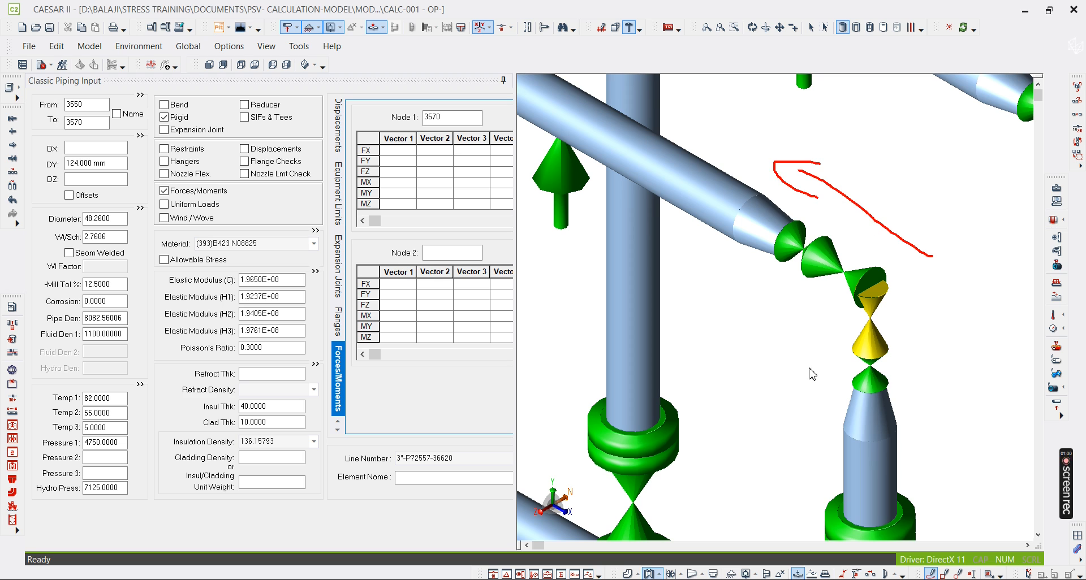
pyautogui.moveTo(792, 339); pyautogui.dragTo(856, 332, button='middle')
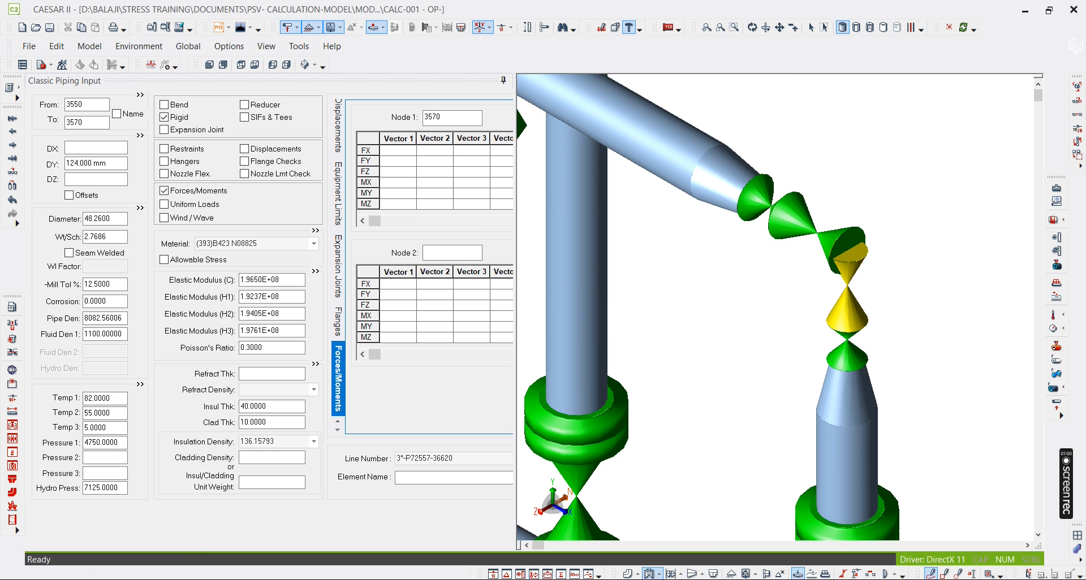
# - Look up the reaction force in the Excel sheet and enter 5715 as FY in Vector 1 at node 3570
pyautogui.click(718, 558)
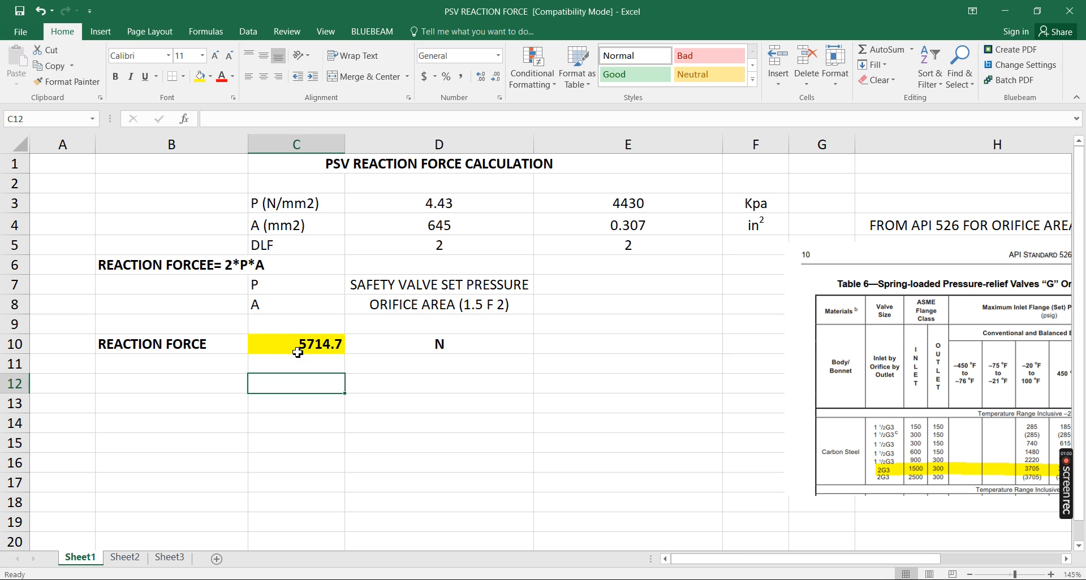
pyautogui.click(1005, 16)
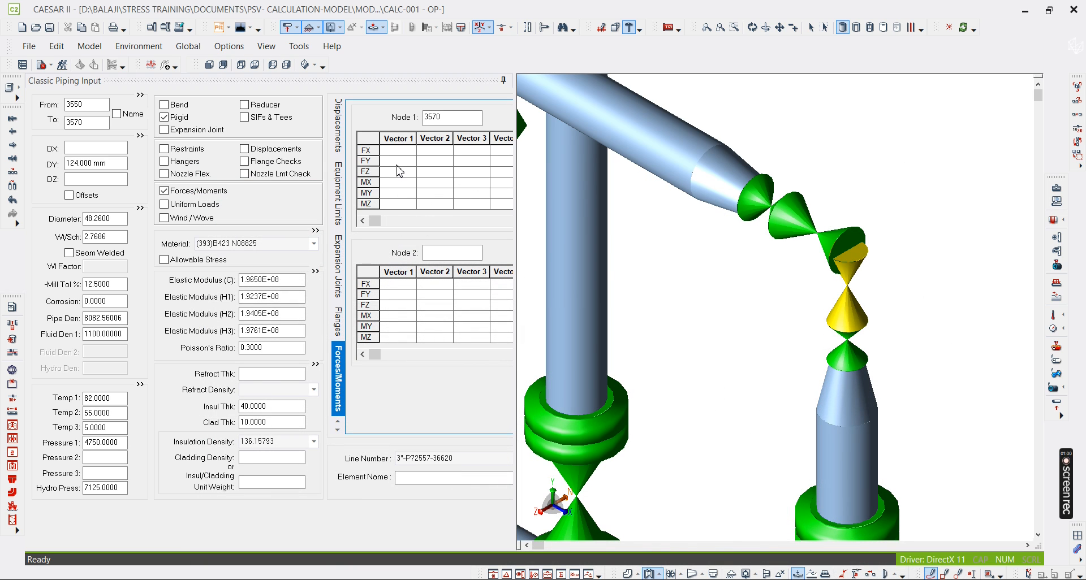
pyautogui.click(397, 165)
pyautogui.write('5715')
pyautogui.press('Return')
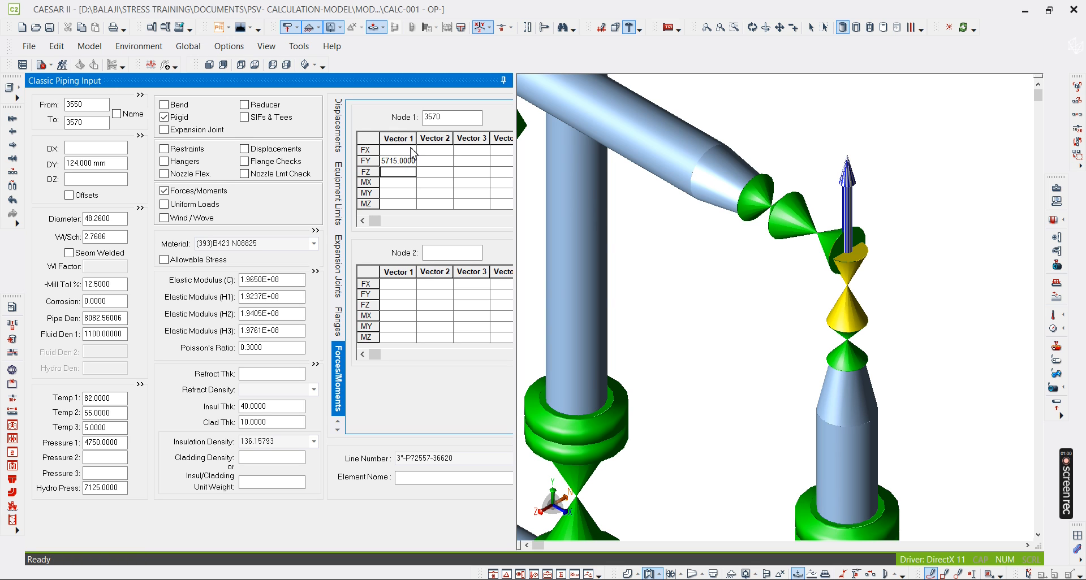
# - Set FX in Vector 1 at node 3570 to 5715
pyautogui.click(412, 151)
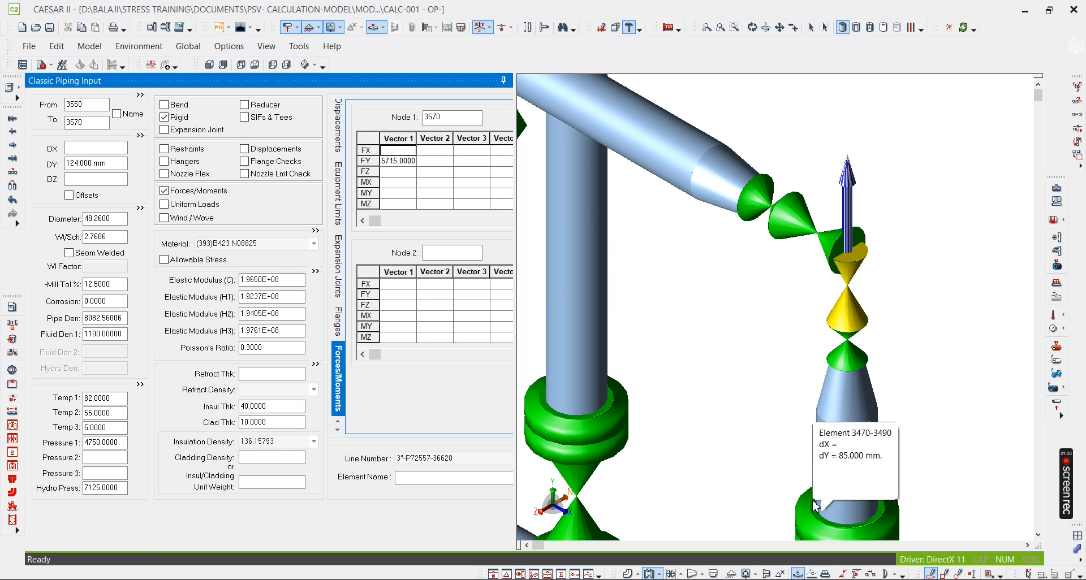
pyautogui.moveTo(667, 511); pyautogui.dragTo(571, 537, button='middle')
pyautogui.moveTo(675, 404); pyautogui.dragTo(593, 540, button='middle')
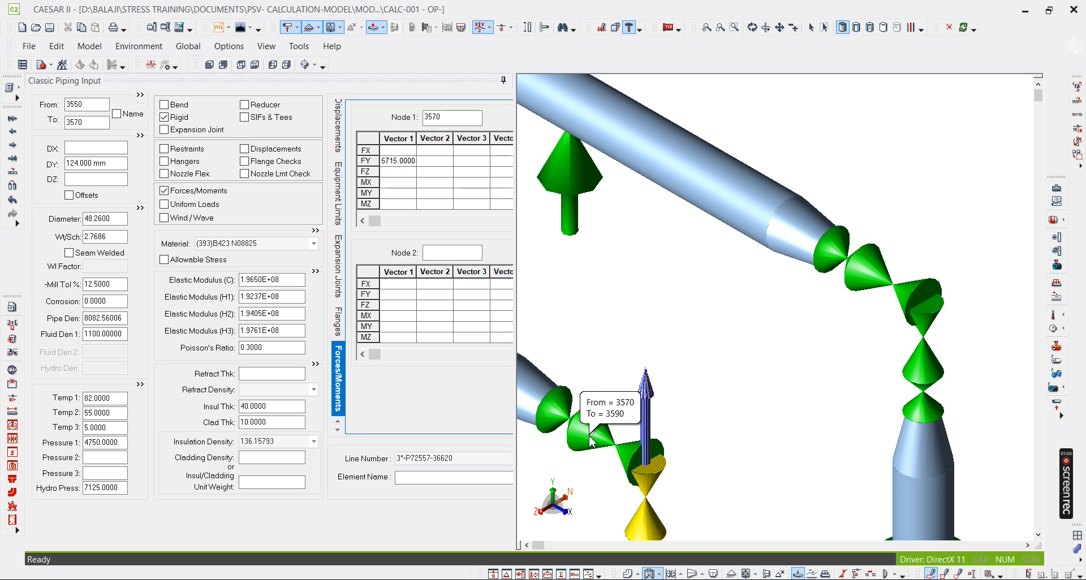
pyautogui.click(396, 150)
pyautogui.write('5716')
pyautogui.press('Return')
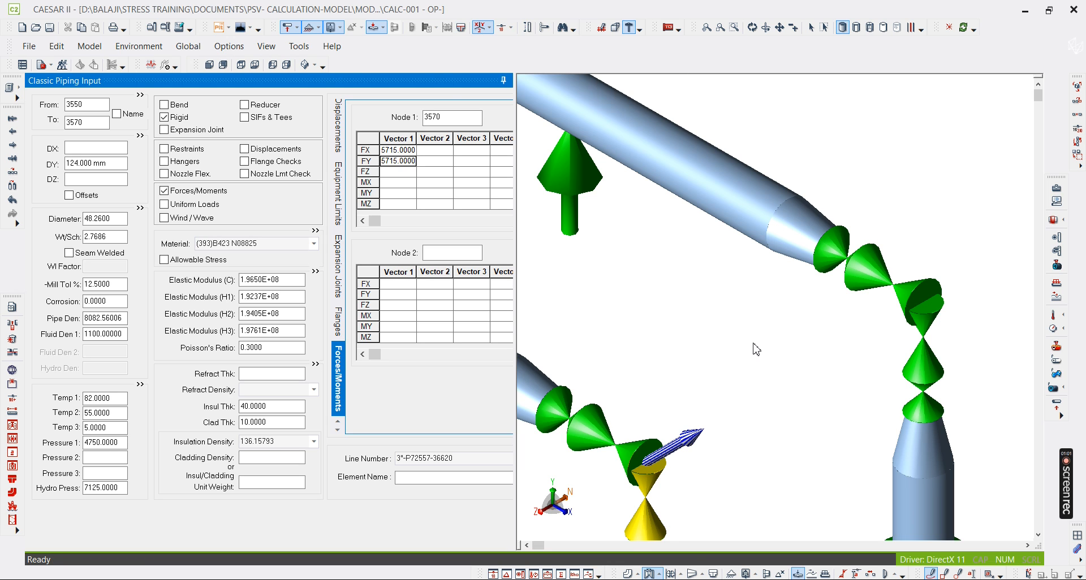
# - Examine the Vector 1 forces at node 3570 in the table and on the model's force arrow
pyautogui.scroll(-2, 762, 314)
pyautogui.moveTo(757, 308); pyautogui.dragTo(734, 262, button='middle')
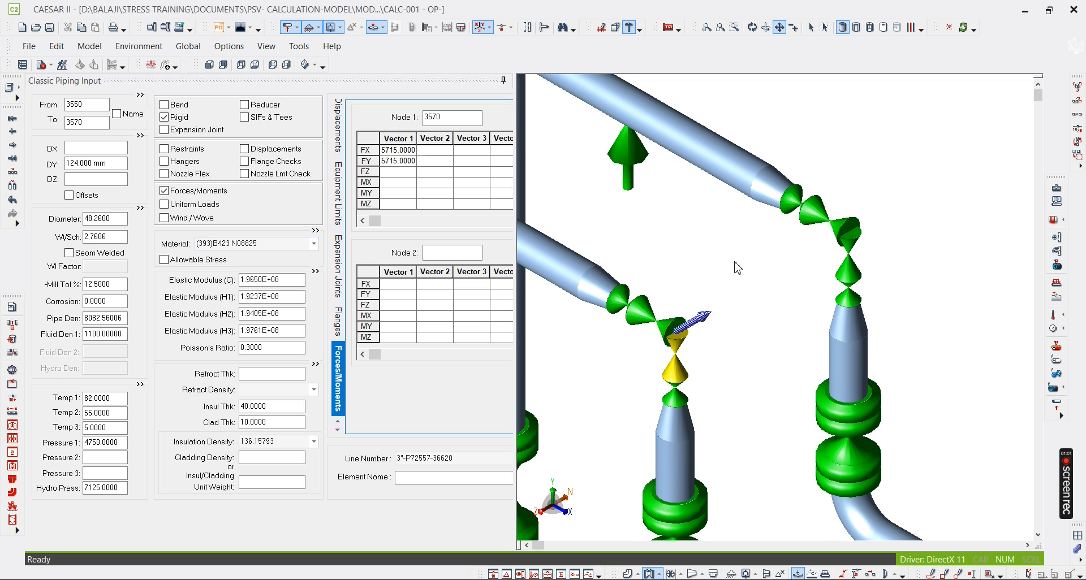
pyautogui.scroll(-1, 734, 267)
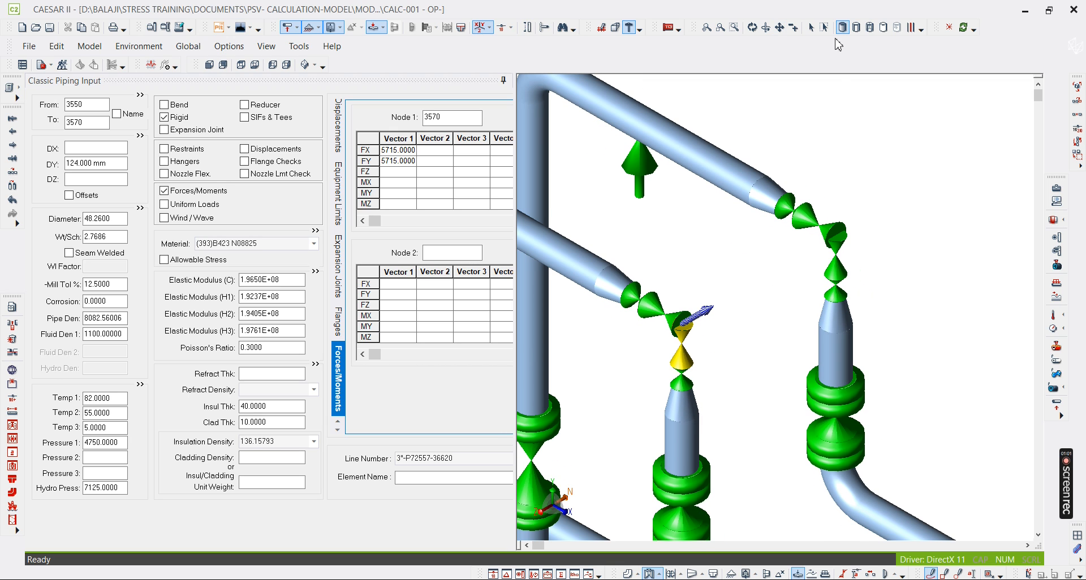
pyautogui.click(400, 137)
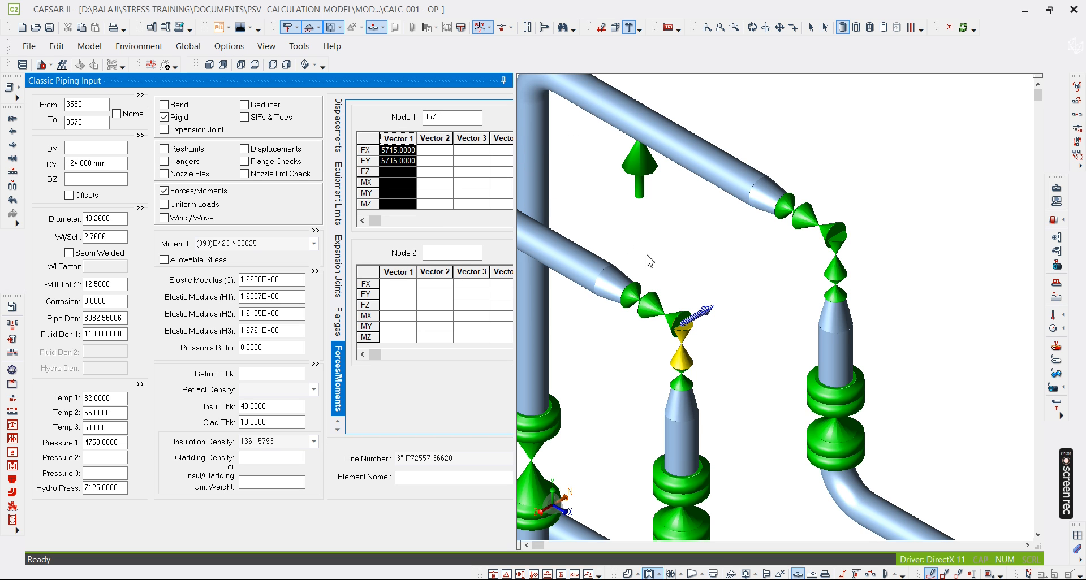
pyautogui.scroll(-4, 783, 262)
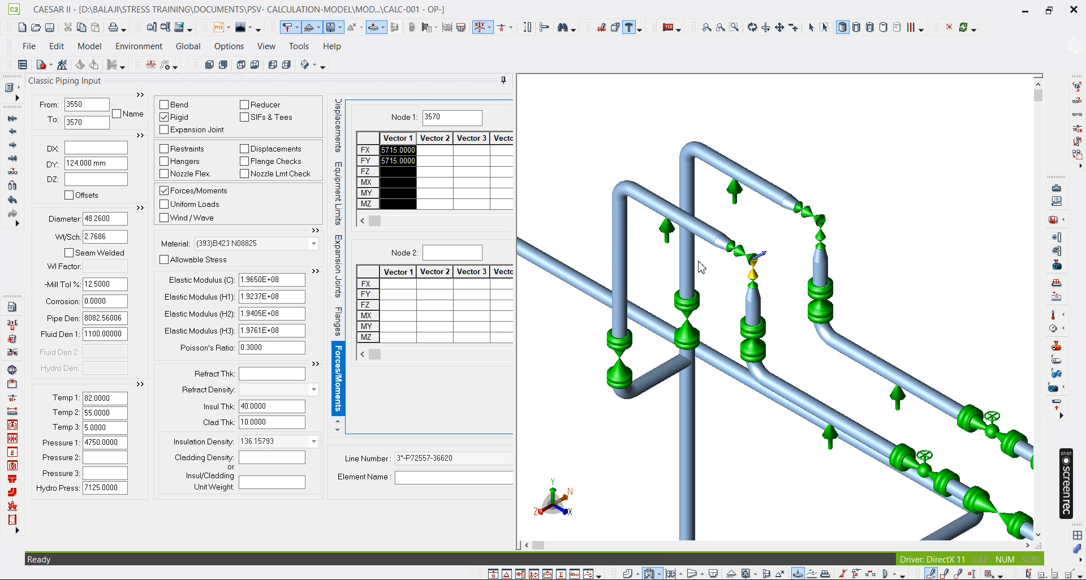
pyautogui.moveTo(700, 268)
pyautogui.moveTo(772, 260)
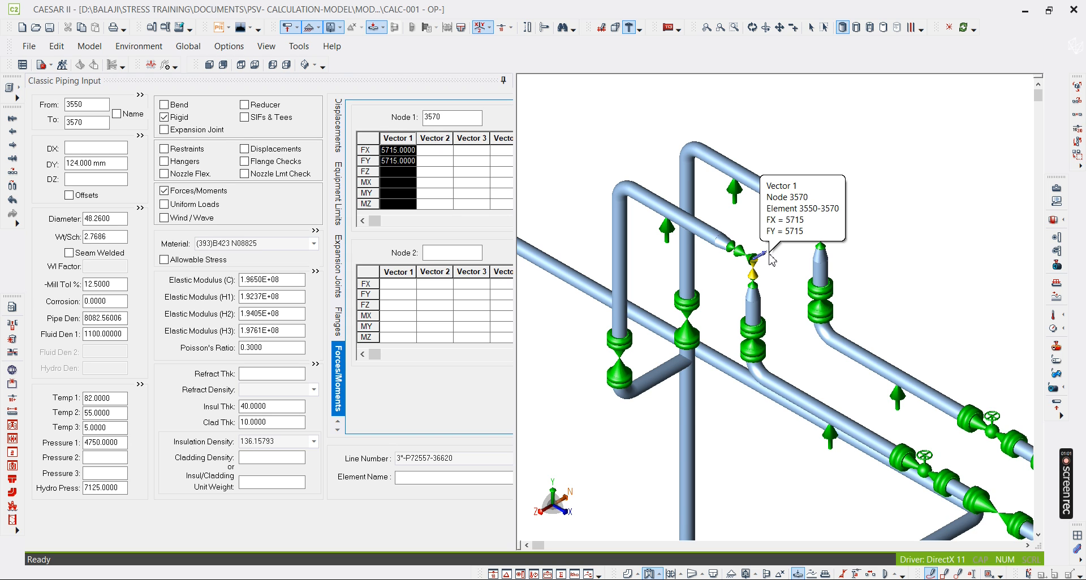
pyautogui.moveTo(831, 224)
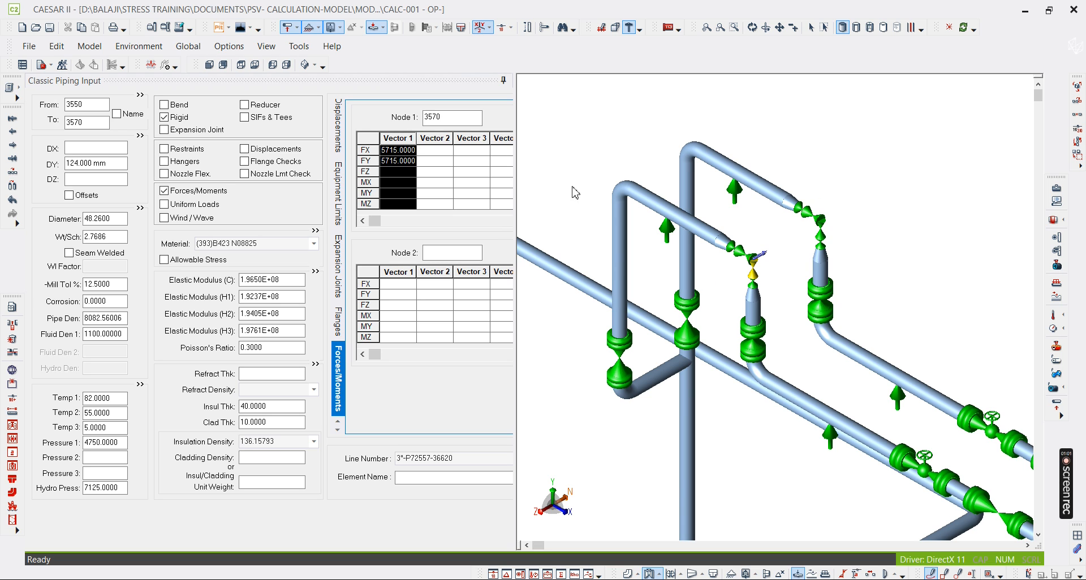
# - Select the second relief valve's rigid element 4490-4510 and enable Forces/Moments for it
pyautogui.click(438, 152)
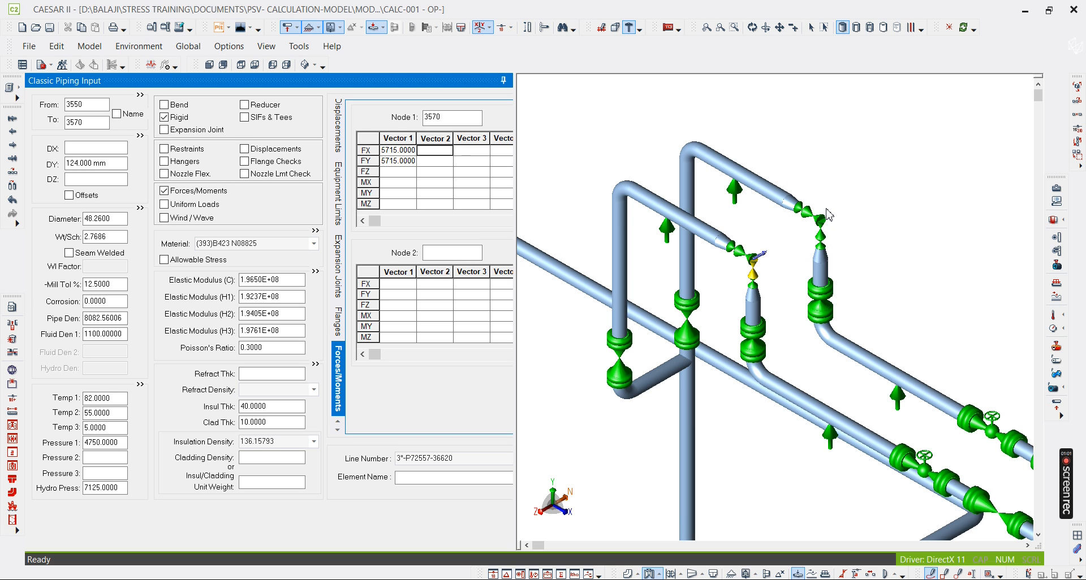
pyautogui.middleClick(798, 256)
pyautogui.click(811, 27)
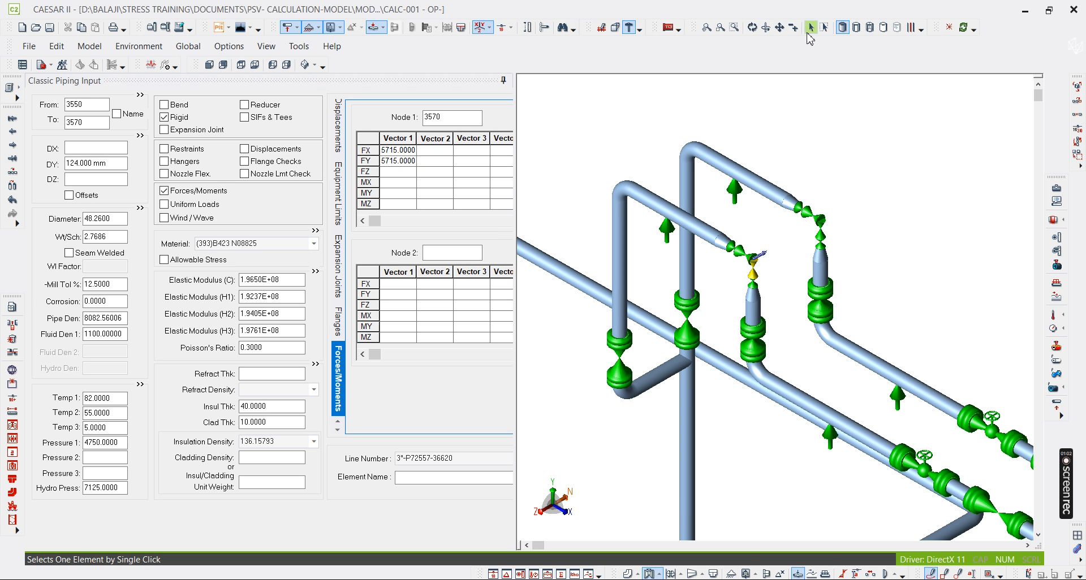
pyautogui.moveTo(855, 233); pyautogui.dragTo(835, 239, button='middle')
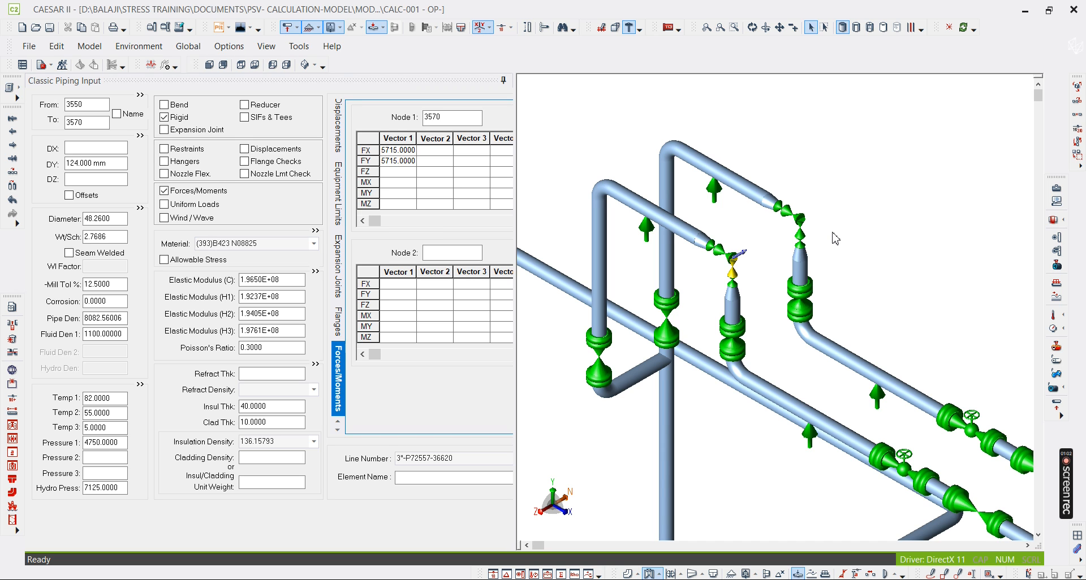
pyautogui.scroll(3, 800, 242)
pyautogui.click(800, 243)
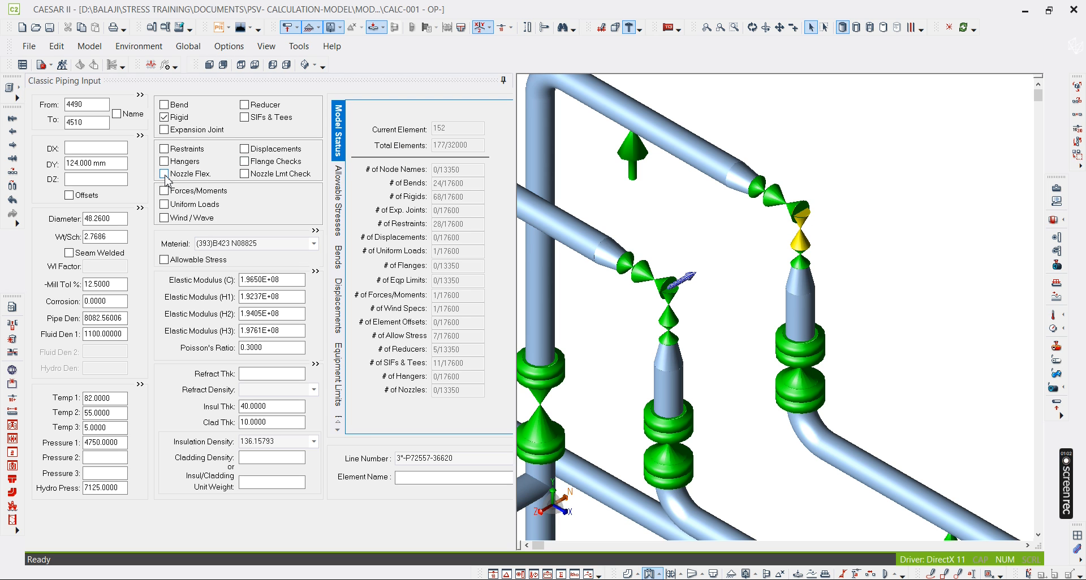
pyautogui.scroll(2, 814, 227)
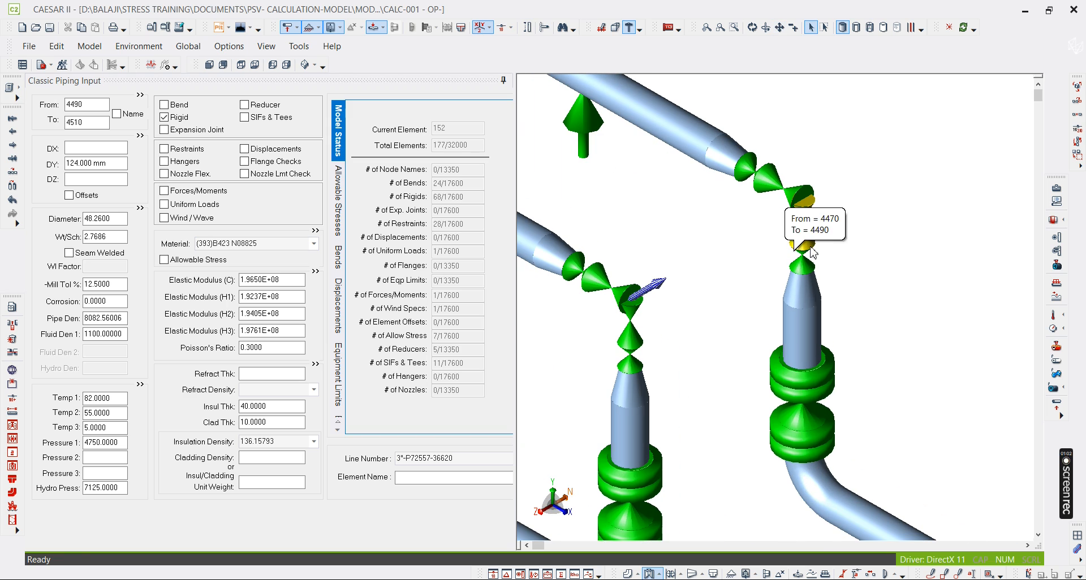
pyautogui.click(186, 194)
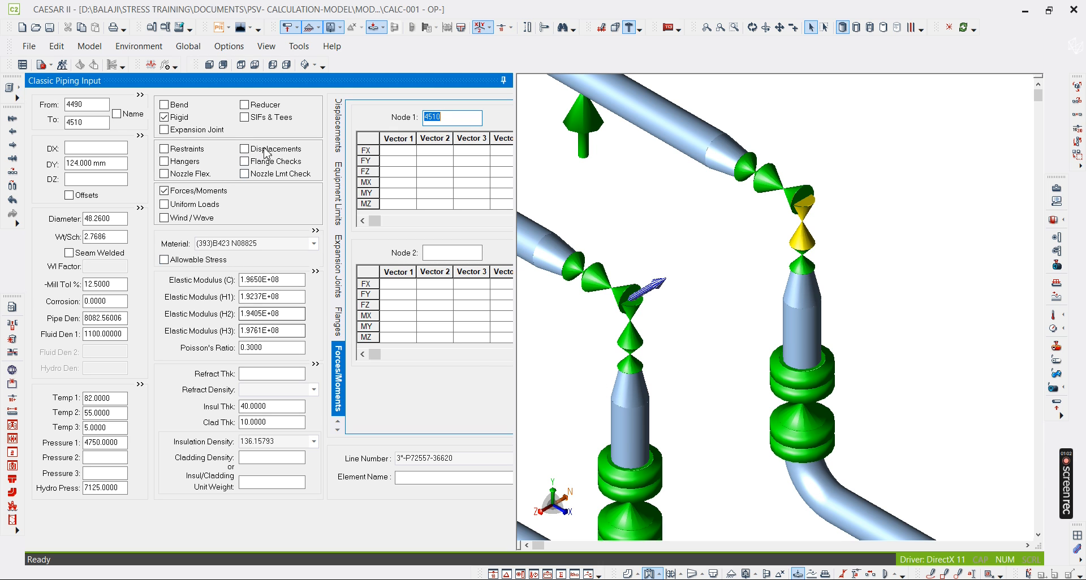
# - Set FX and FY in Vector 1 at node 4510 to 5715
pyautogui.click(392, 163)
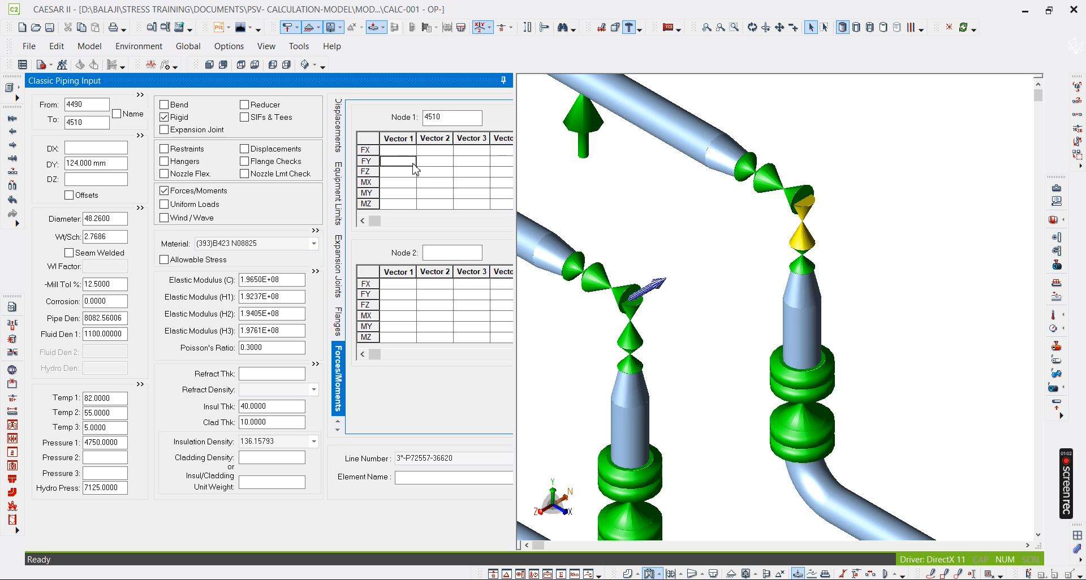
pyautogui.click(413, 151)
pyautogui.write('5715')
pyautogui.press('Return')
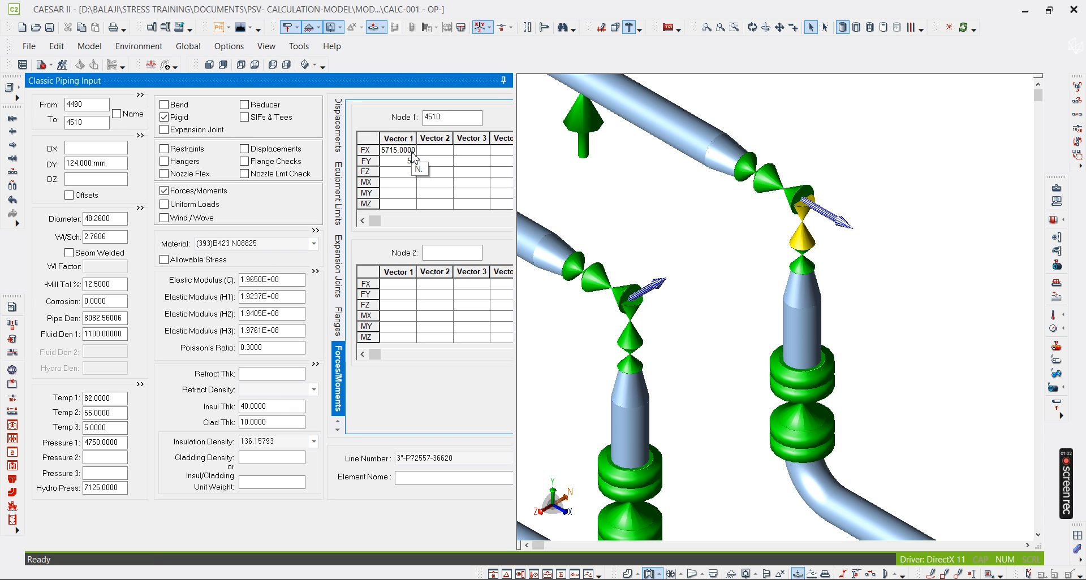
pyautogui.write('57715')
pyautogui.press('Return')
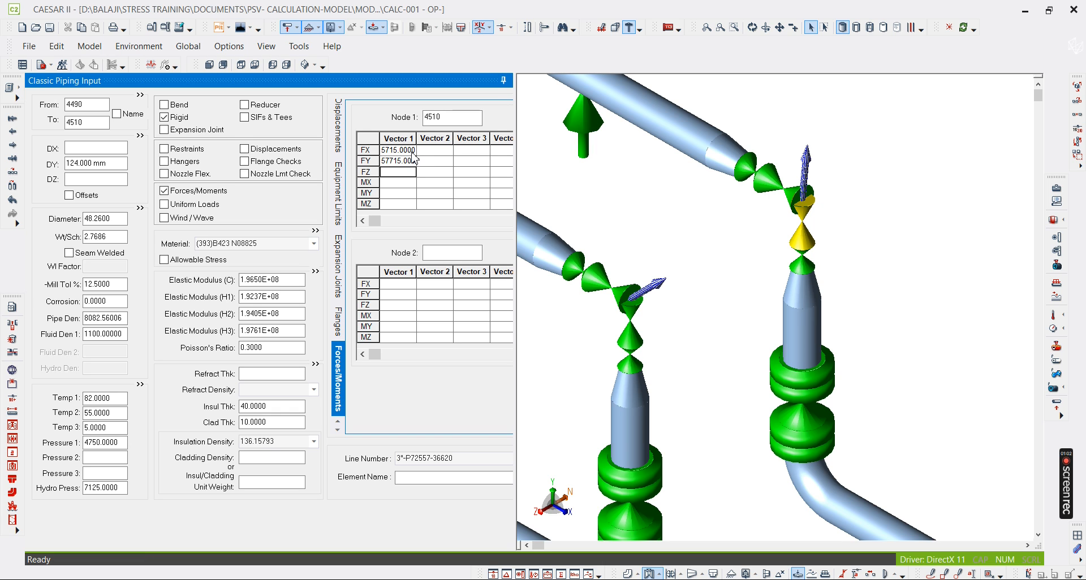
pyautogui.click(414, 161)
pyautogui.press('Delete')
pyautogui.click(798, 203)
pyautogui.moveTo(833, 194)
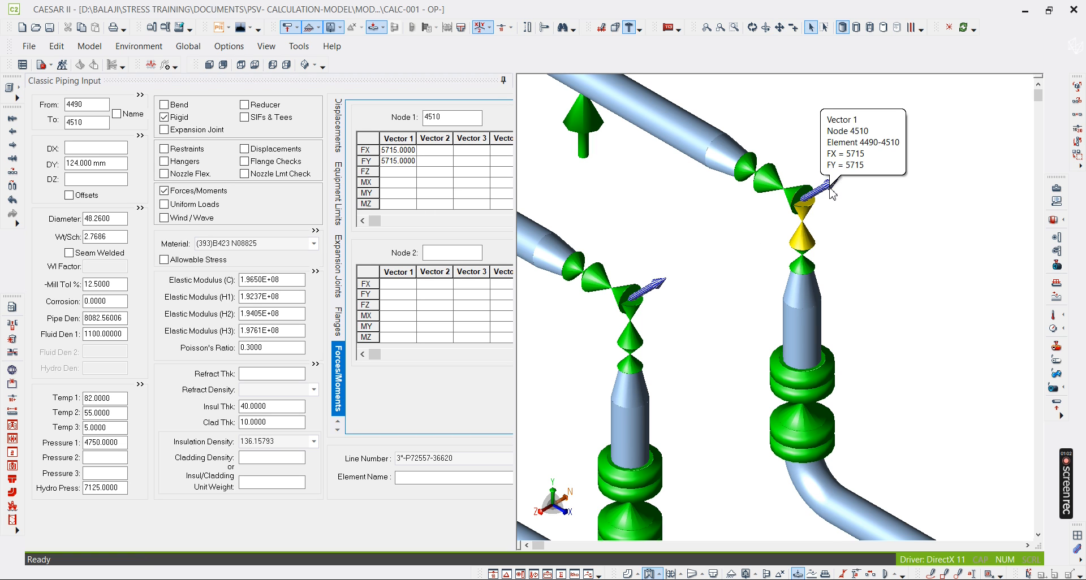
# - Examine the Vector 1 force arrows at both relief valves, nodes 4510 and 3570, and the surrounding piping
pyautogui.scroll(3, 833, 195)
pyautogui.scroll(-2, 809, 229)
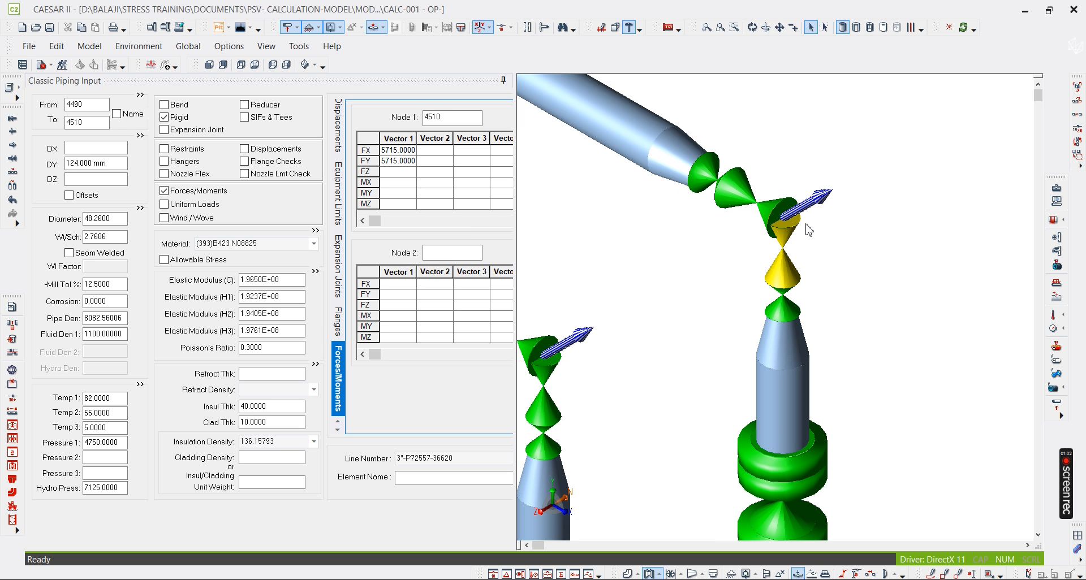
pyautogui.scroll(-4, 780, 281)
pyautogui.moveTo(734, 288)
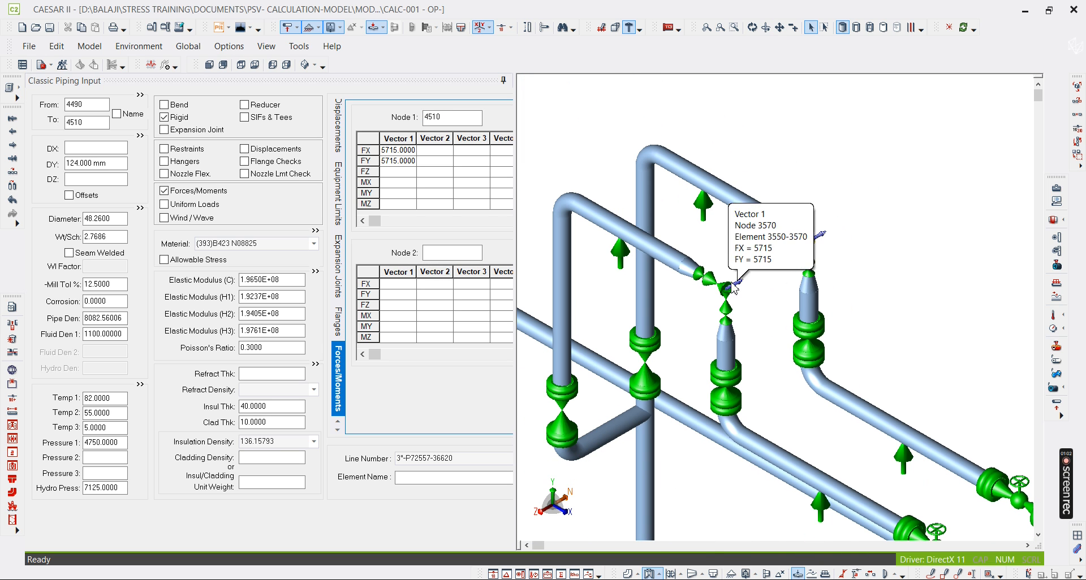
pyautogui.scroll(-2, 825, 231)
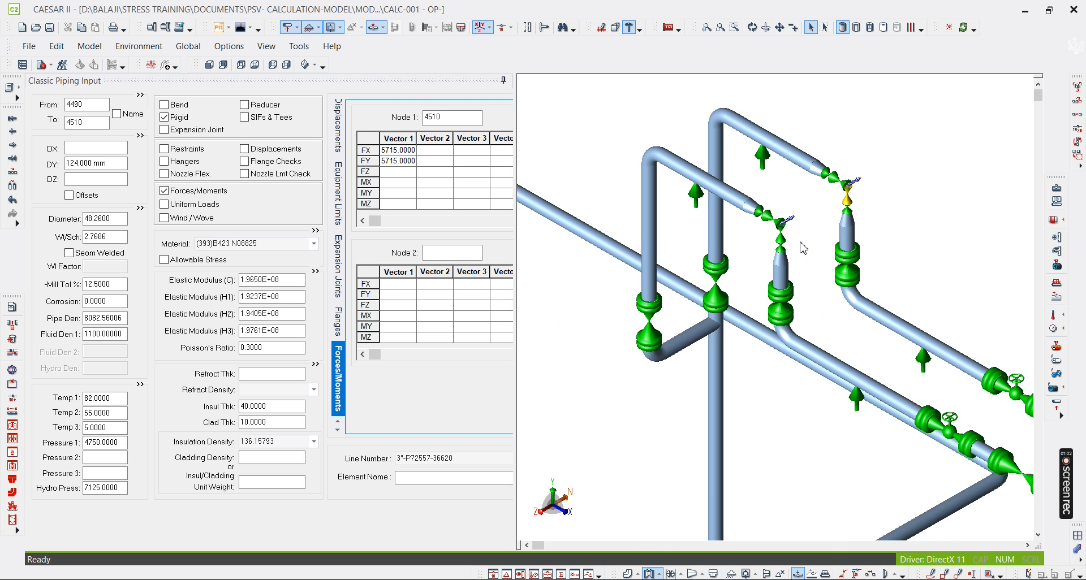
pyautogui.scroll(1, 803, 248)
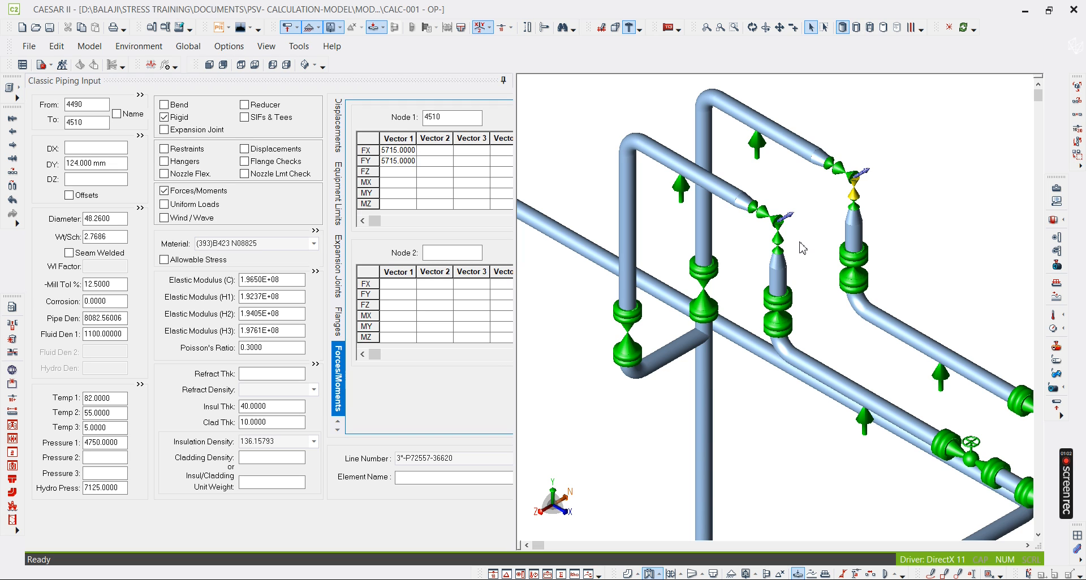
pyautogui.moveTo(821, 277); pyautogui.dragTo(754, 237, button='middle')
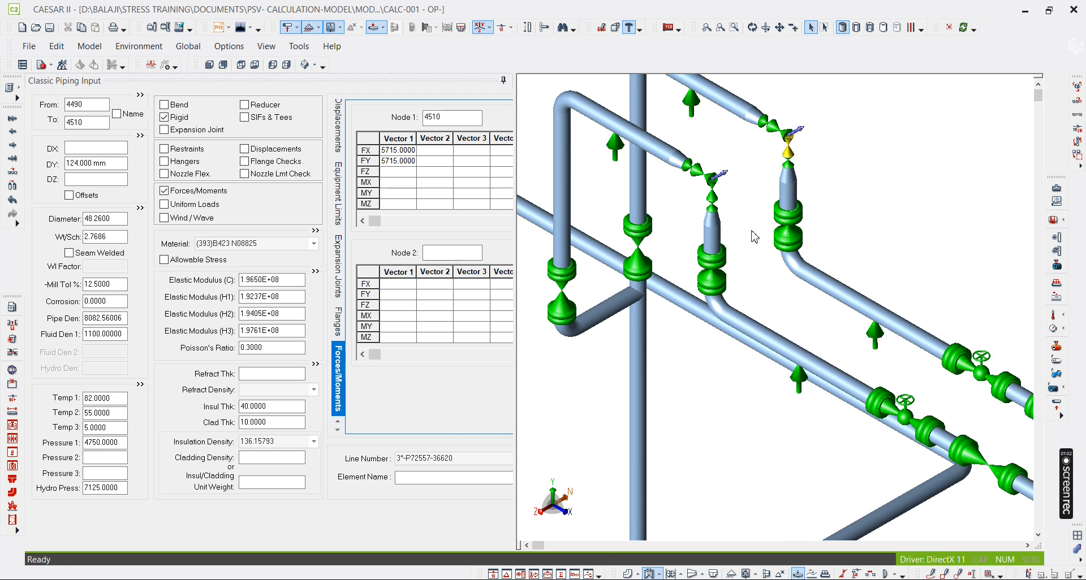
pyautogui.scroll(-1, 755, 236)
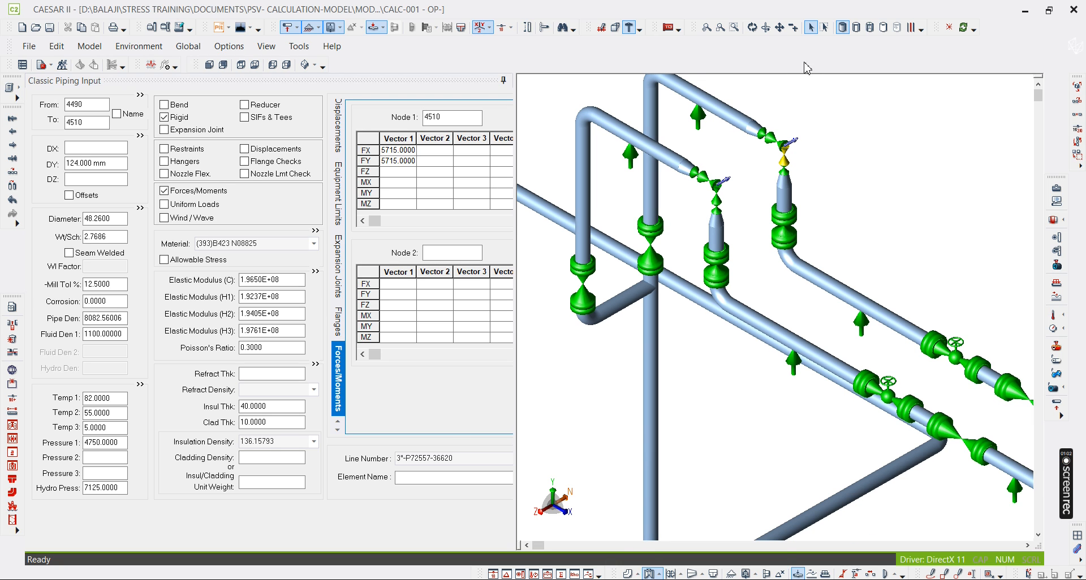
# - Mark points on the first relief valve's inlet and outlet piping freehand, and circle the outlet mark and the valve
pyautogui.click(931, 574)
pyautogui.moveTo(727, 249)
pyautogui.mouseDown()
pyautogui.moveTo(790, 147)
pyautogui.moveTo(735, 239)
pyautogui.moveTo(752, 232)
pyautogui.moveTo(736, 215)
pyautogui.moveTo(739, 229)
pyautogui.mouseUp()
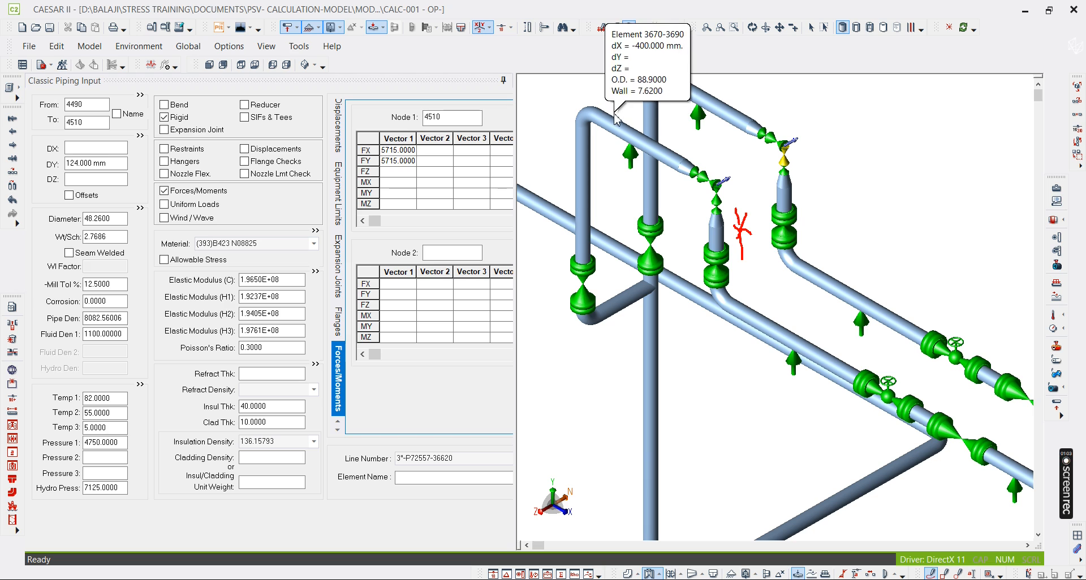
pyautogui.moveTo(617, 112)
pyautogui.mouseDown()
pyautogui.moveTo(629, 124)
pyautogui.moveTo(620, 129)
pyautogui.moveTo(654, 142)
pyautogui.moveTo(634, 140)
pyautogui.mouseUp()
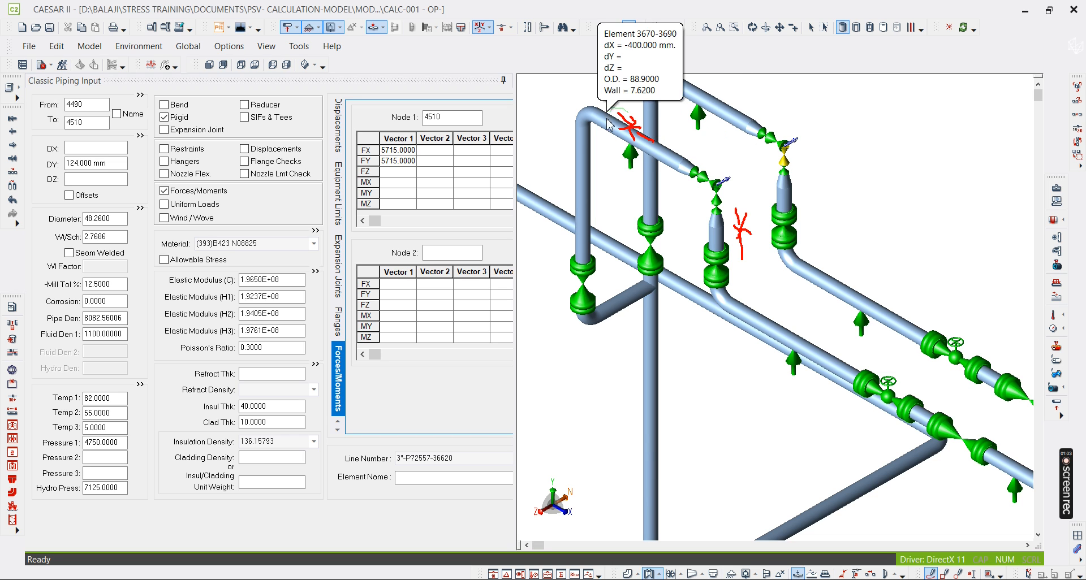
pyautogui.moveTo(618, 106)
pyautogui.mouseDown()
pyautogui.moveTo(655, 129)
pyautogui.moveTo(642, 157)
pyautogui.mouseUp()
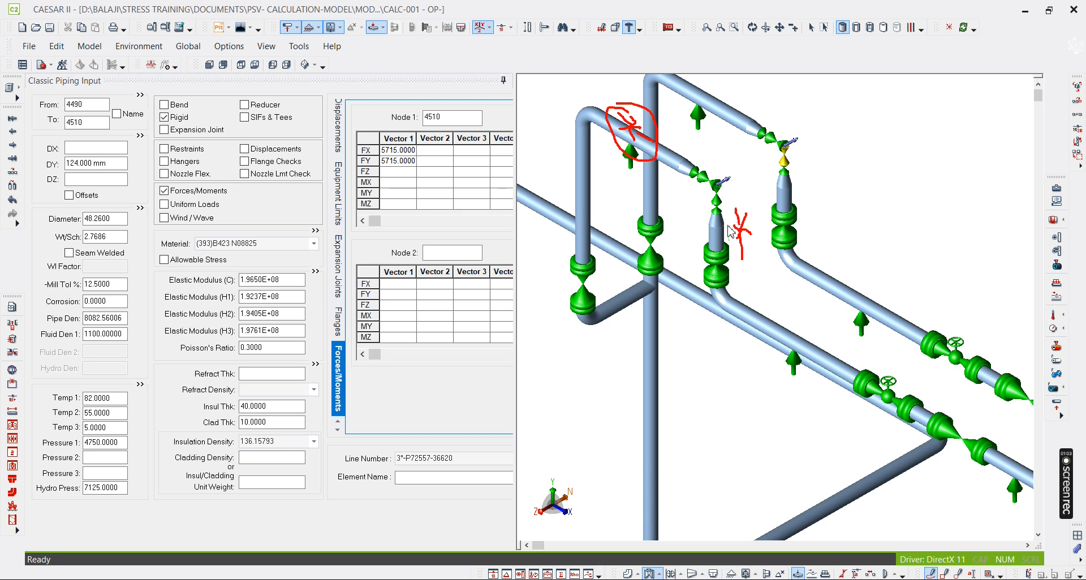
pyautogui.moveTo(704, 165)
pyautogui.mouseDown()
pyautogui.moveTo(730, 193)
pyautogui.moveTo(704, 161)
pyautogui.mouseUp()
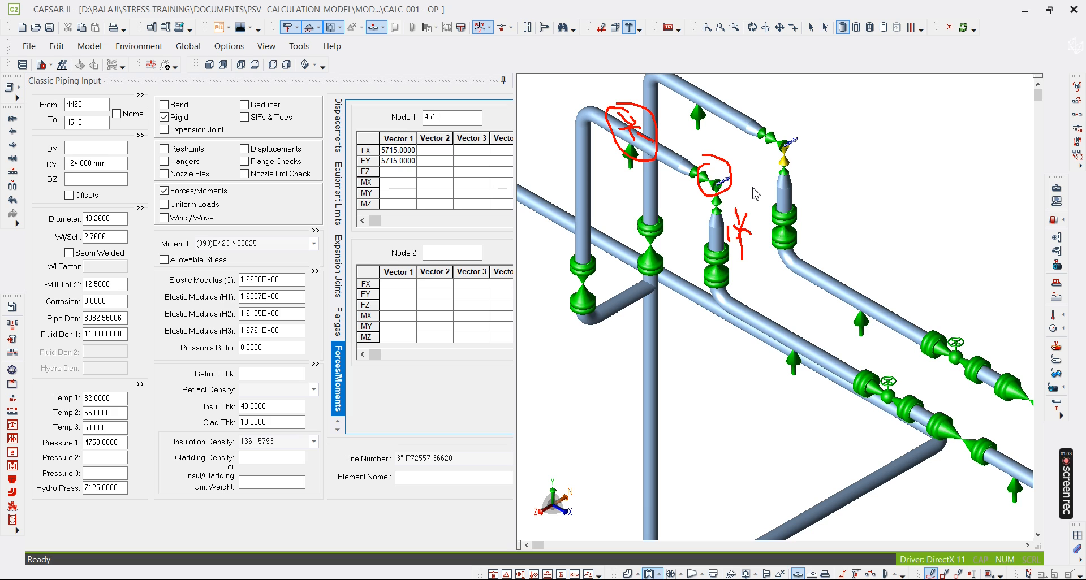
pyautogui.moveTo(729, 226); pyautogui.dragTo(730, 241)
# - Sketch a pipe cross-section on a shoe with clips on both sides, plus horizontal and vertical double arrows, in the empty area beside the model
pyautogui.scroll(-3, 730, 271)
pyautogui.moveTo(716, 283); pyautogui.dragTo(683, 301)
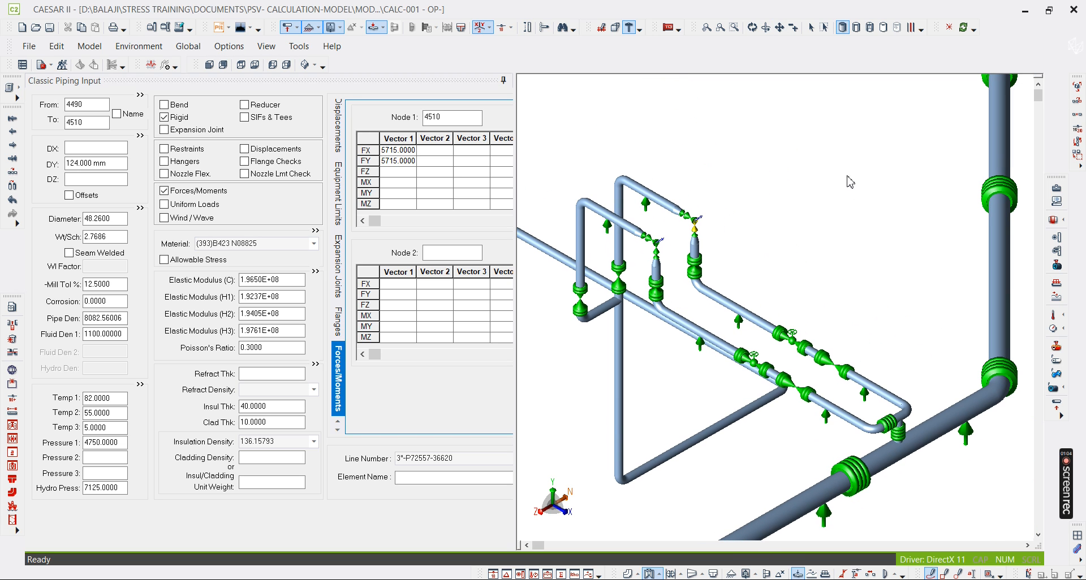
pyautogui.moveTo(833, 171)
pyautogui.mouseDown()
pyautogui.moveTo(821, 187)
pyautogui.moveTo(845, 196)
pyautogui.moveTo(834, 169)
pyautogui.moveTo(833, 217)
pyautogui.moveTo(856, 215)
pyautogui.moveTo(811, 214)
pyautogui.moveTo(862, 224)
pyautogui.moveTo(855, 208)
pyautogui.moveTo(868, 221)
pyautogui.moveTo(874, 205)
pyautogui.moveTo(876, 223)
pyautogui.moveTo(813, 206)
pyautogui.moveTo(797, 219)
pyautogui.moveTo(892, 225)
pyautogui.mouseUp()
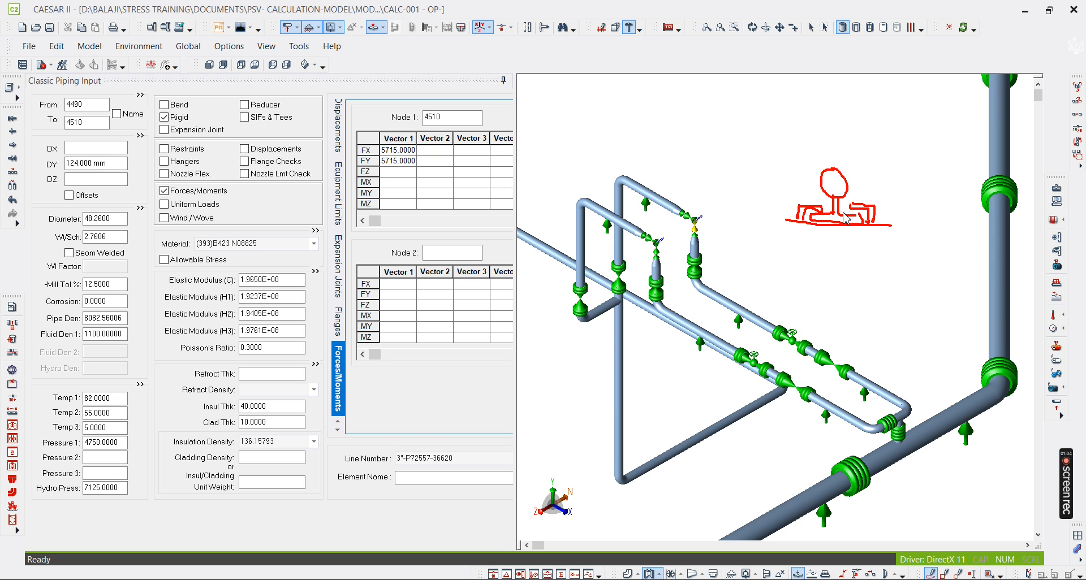
pyautogui.moveTo(852, 207); pyautogui.dragTo(865, 223)
pyautogui.moveTo(802, 153)
pyautogui.mouseDown()
pyautogui.moveTo(857, 150)
pyautogui.moveTo(802, 152)
pyautogui.moveTo(821, 167)
pyautogui.mouseUp()
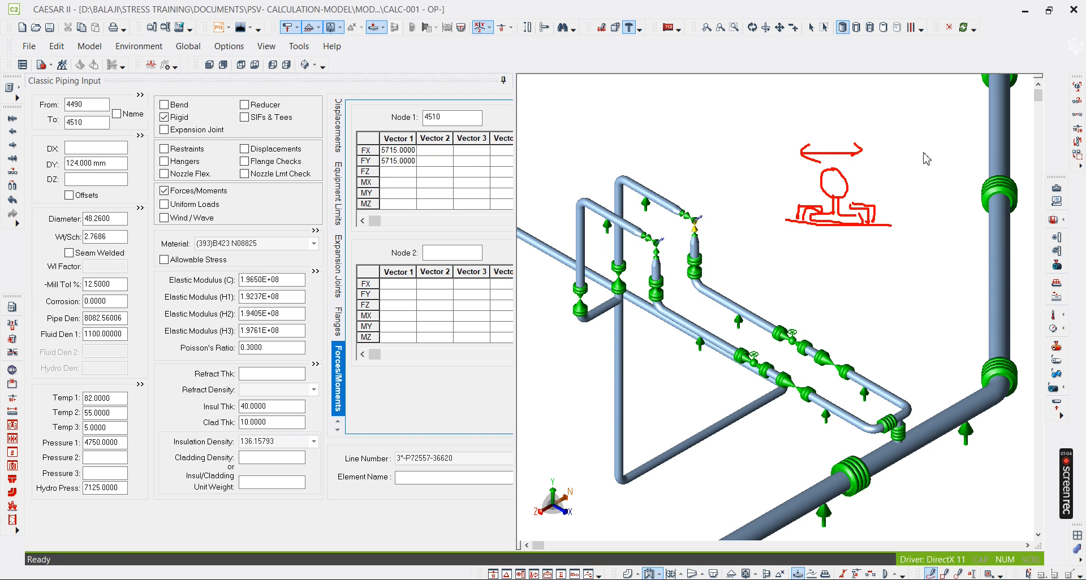
pyautogui.moveTo(888, 159)
pyautogui.mouseDown()
pyautogui.moveTo(888, 194)
pyautogui.moveTo(888, 154)
pyautogui.moveTo(898, 180)
pyautogui.mouseUp()
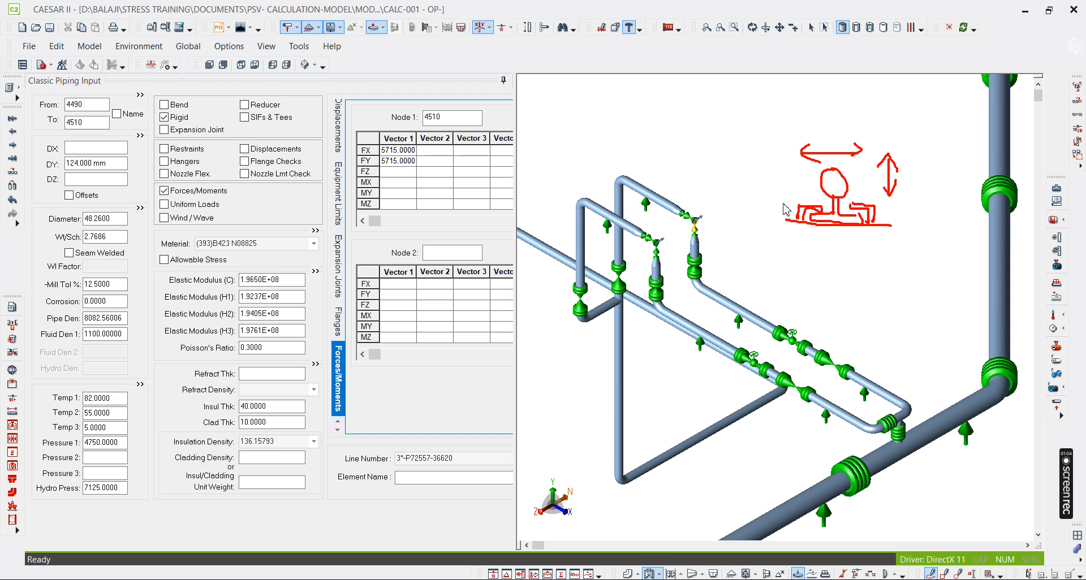
pyautogui.moveTo(658, 274)
pyautogui.moveTo(856, 263); pyautogui.dragTo(857, 311)
pyautogui.moveTo(872, 268); pyautogui.dragTo(867, 320)
pyautogui.scroll(-2, 869, 265)
pyautogui.scroll(4, 645, 262)
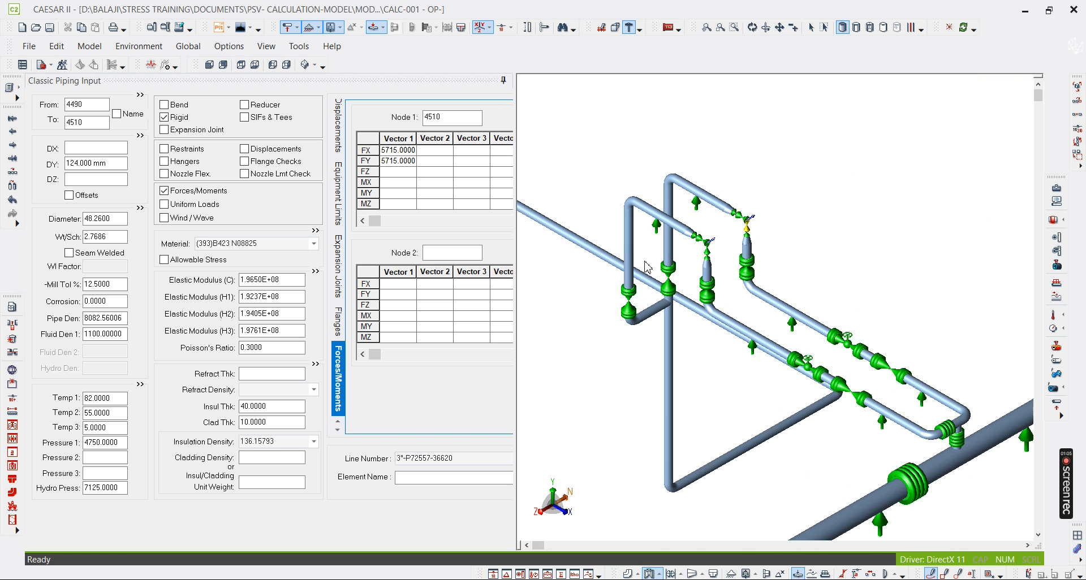
pyautogui.moveTo(714, 192)
pyautogui.moveTo(872, 202); pyautogui.dragTo(807, 223, button='middle')
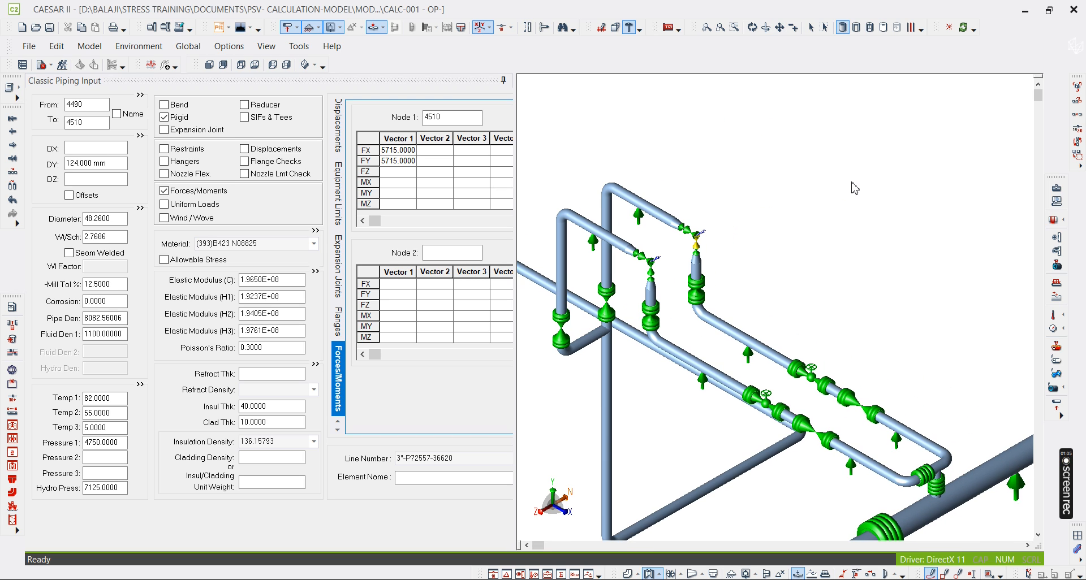
pyautogui.moveTo(842, 187); pyautogui.dragTo(964, 197)
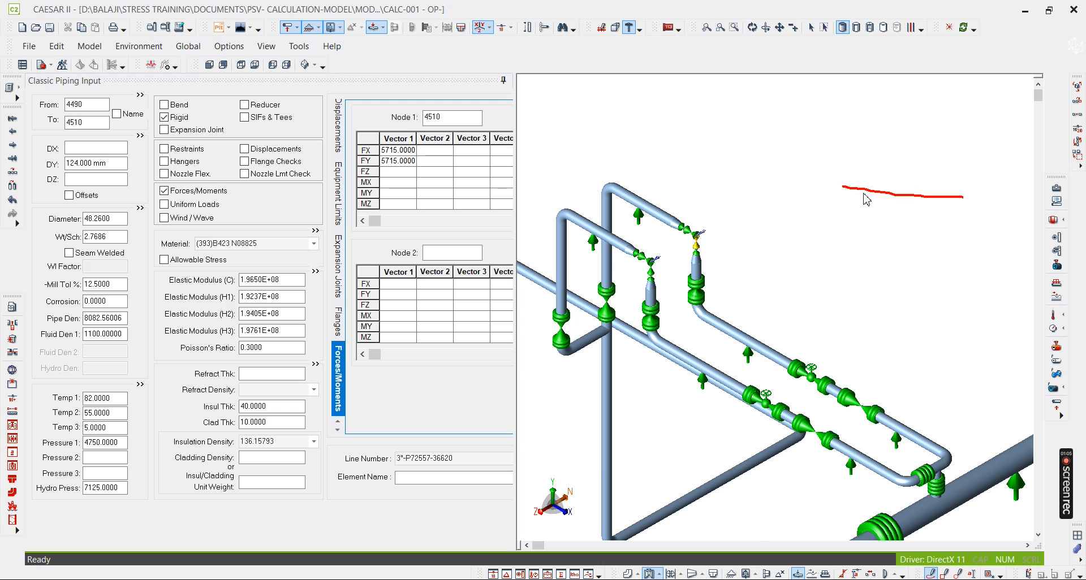
pyautogui.scroll(-2, 844, 244)
# - Sketch a side view of a horizontal pipe with a shoe beneath it in the empty area above the piping
pyautogui.moveTo(833, 235); pyautogui.dragTo(916, 227)
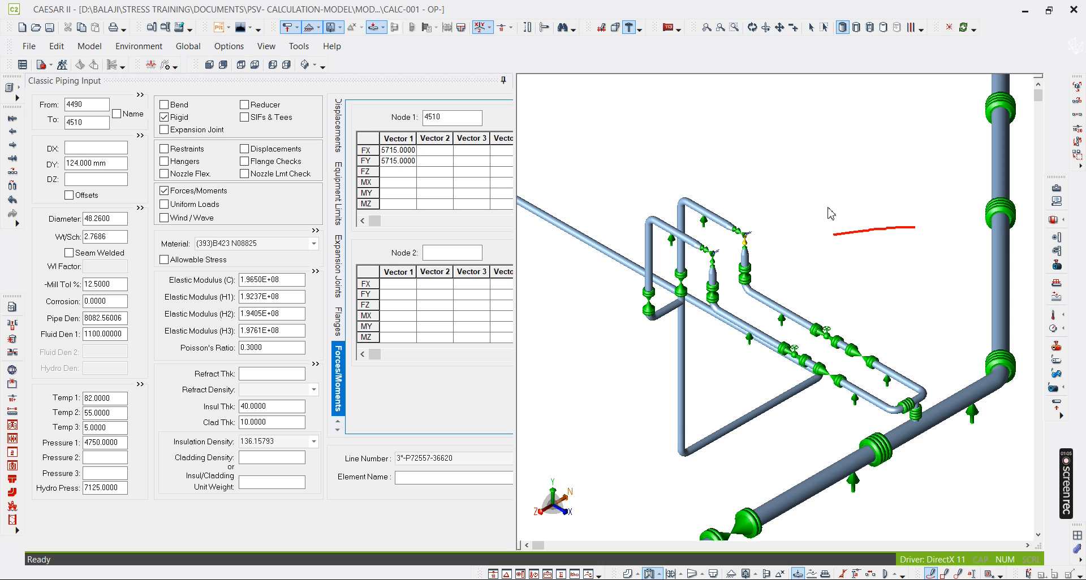
pyautogui.moveTo(849, 236)
pyautogui.mouseDown()
pyautogui.moveTo(851, 249)
pyautogui.moveTo(904, 243)
pyautogui.mouseUp()
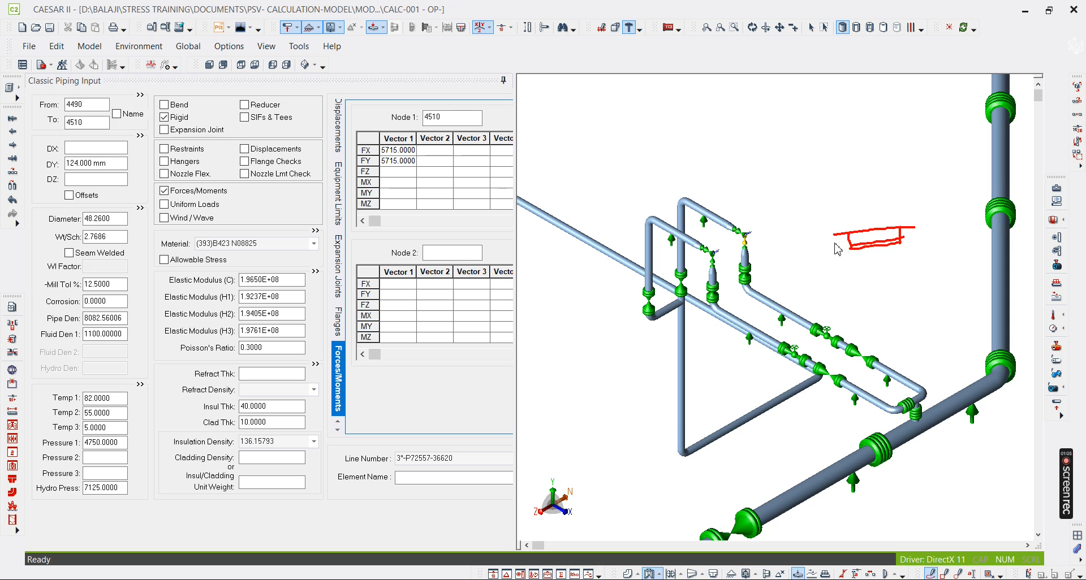
pyautogui.moveTo(834, 236); pyautogui.dragTo(821, 236)
pyautogui.moveTo(821, 204); pyautogui.dragTo(917, 204)
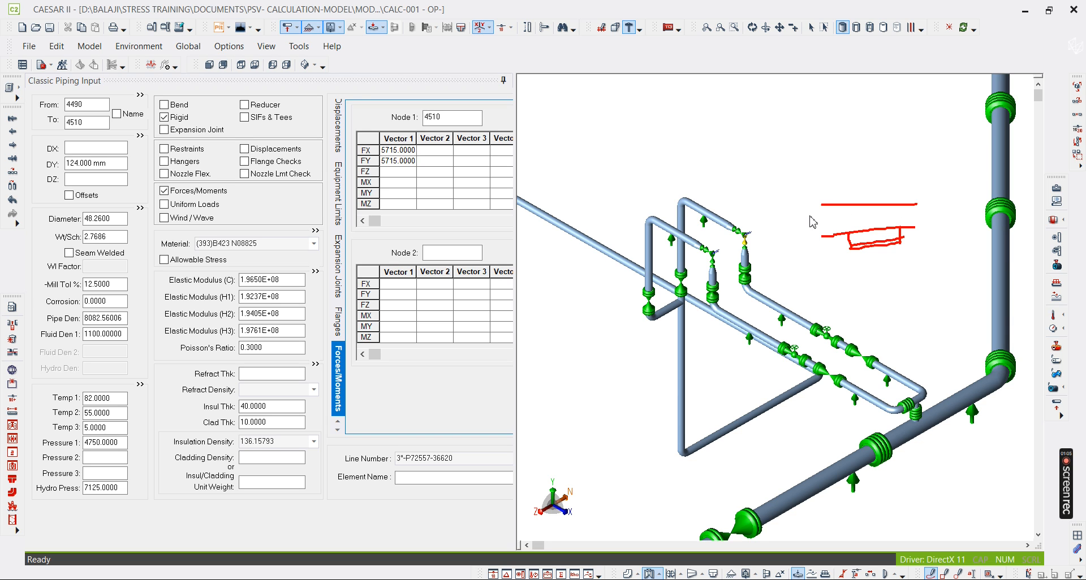
pyautogui.moveTo(822, 204)
pyautogui.mouseDown()
pyautogui.moveTo(821, 236)
pyautogui.moveTo(836, 235)
pyautogui.mouseUp()
pyautogui.moveTo(913, 222)
pyautogui.mouseDown()
pyautogui.moveTo(912, 204)
pyautogui.moveTo(910, 238)
pyautogui.moveTo(914, 203)
pyautogui.moveTo(915, 221)
pyautogui.mouseUp()
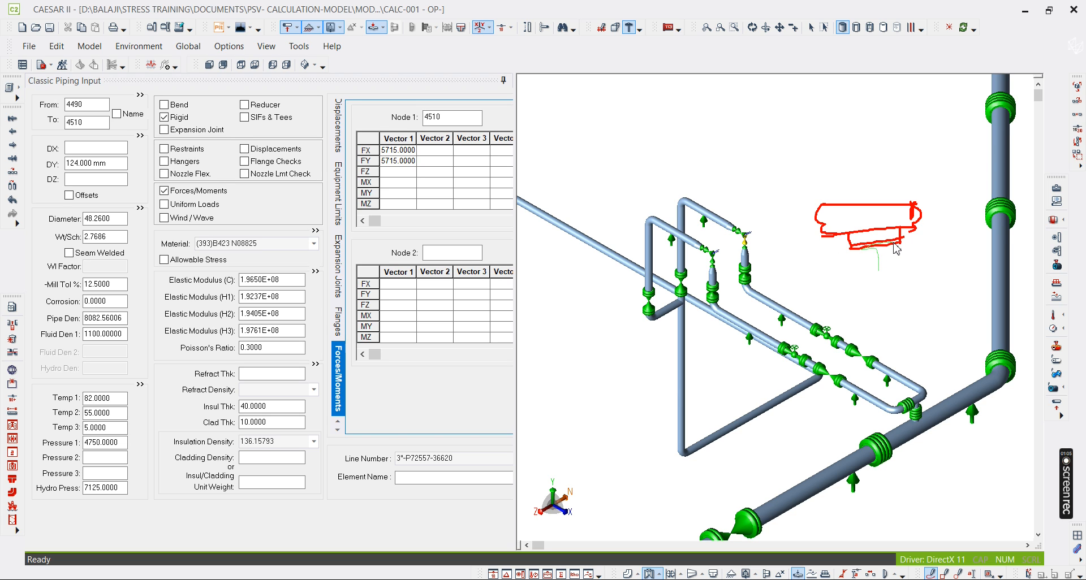
# - Add a supporting beam with side clips under the sketched shoe, an axial double arrow above the pipe and a centreline through it
pyautogui.moveTo(885, 244)
pyautogui.mouseDown()
pyautogui.moveTo(878, 270)
pyautogui.moveTo(911, 270)
pyautogui.mouseUp()
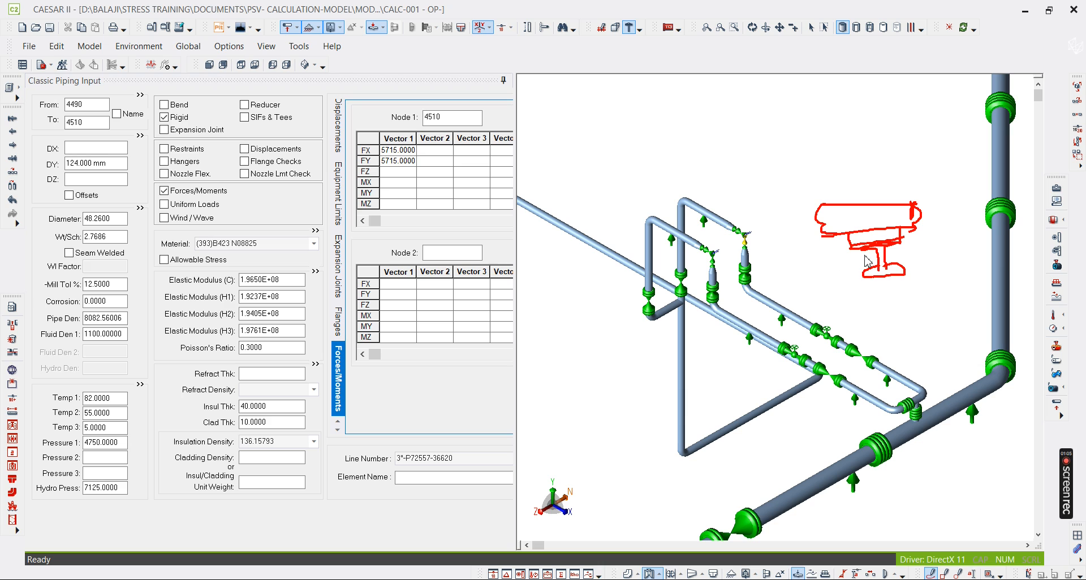
pyautogui.moveTo(852, 260)
pyautogui.mouseDown()
pyautogui.moveTo(853, 245)
pyautogui.moveTo(864, 247)
pyautogui.mouseUp()
pyautogui.moveTo(904, 248); pyautogui.dragTo(894, 260)
pyautogui.moveTo(846, 176)
pyautogui.mouseDown()
pyautogui.moveTo(910, 180)
pyautogui.moveTo(842, 177)
pyautogui.moveTo(850, 182)
pyautogui.mouseUp()
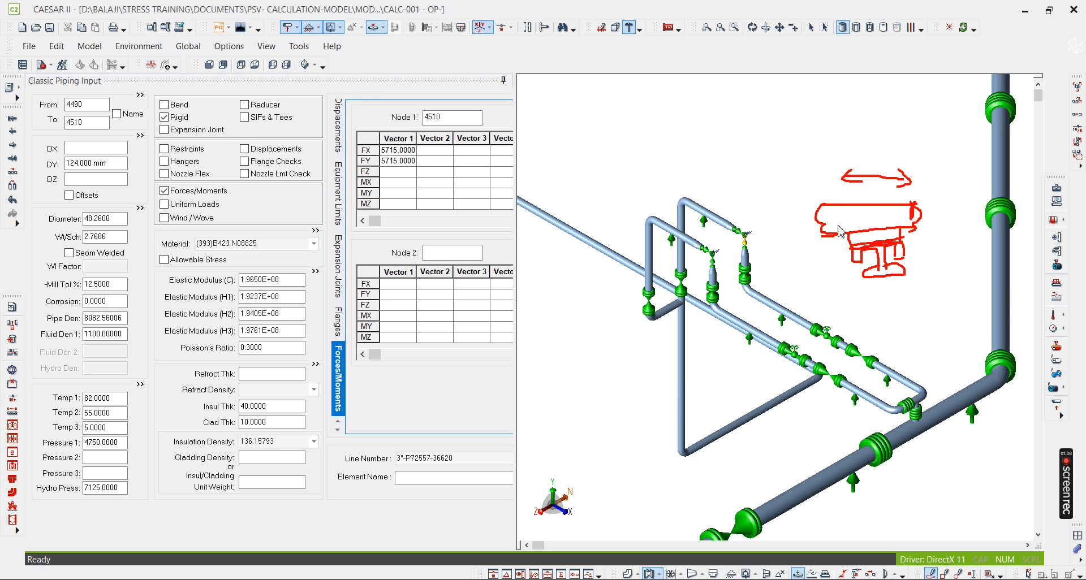
pyautogui.moveTo(814, 219); pyautogui.dragTo(943, 214)
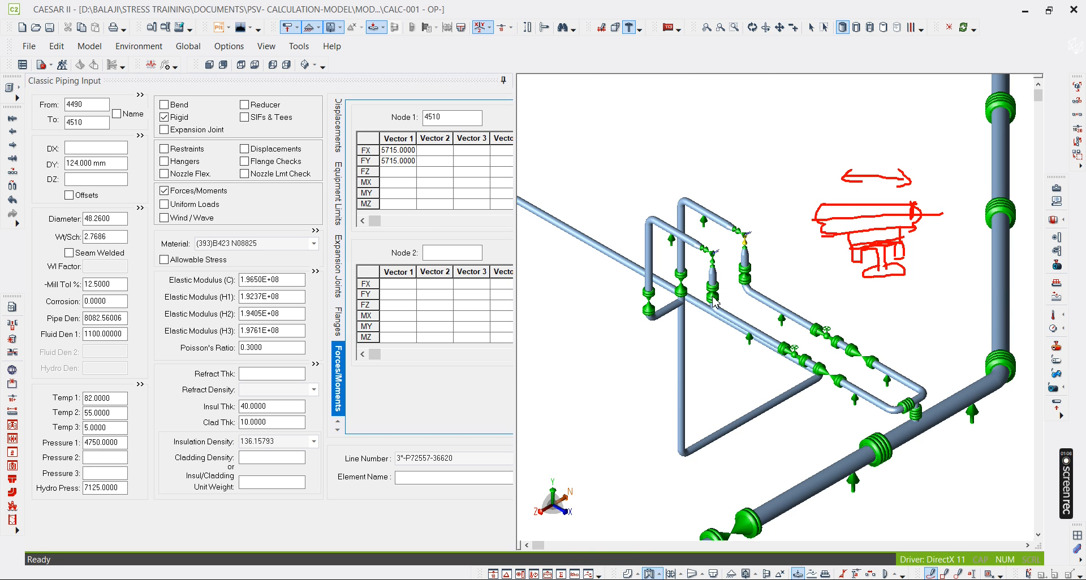
# - Add a second restraint of type -Y at node 3370 on the first relief valve's inlet line
pyautogui.scroll(5, 746, 265)
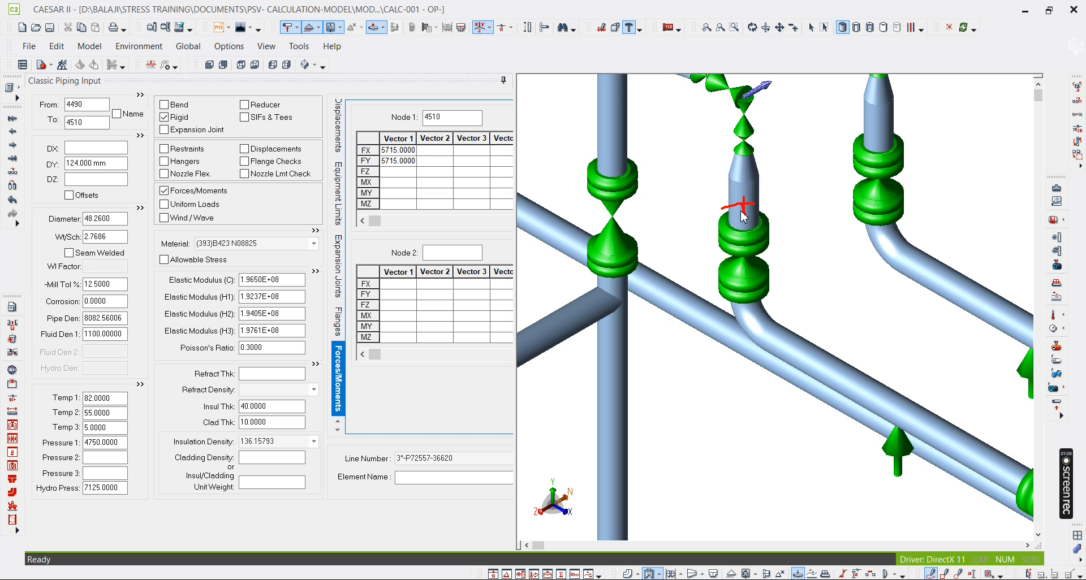
pyautogui.scroll(-1, 848, 214)
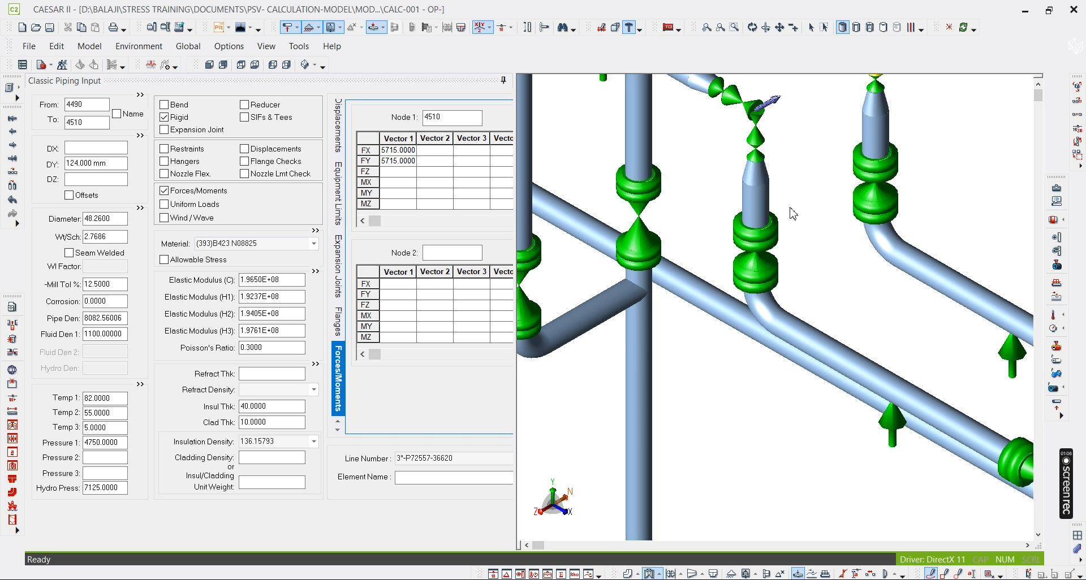
pyautogui.scroll(-2, 854, 303)
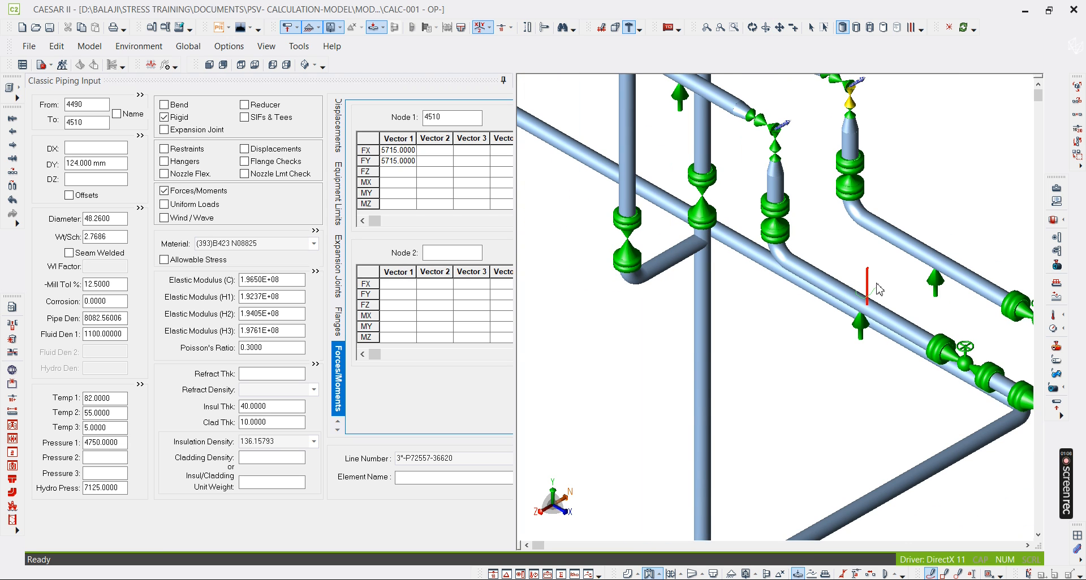
pyautogui.scroll(-1, 730, 148)
pyautogui.click(811, 28)
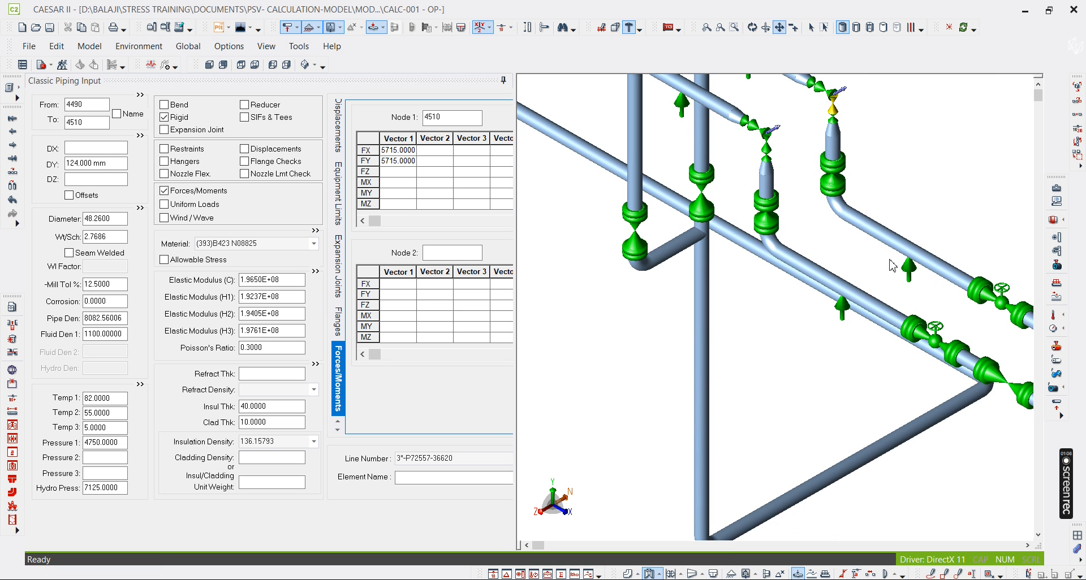
pyautogui.click(874, 302)
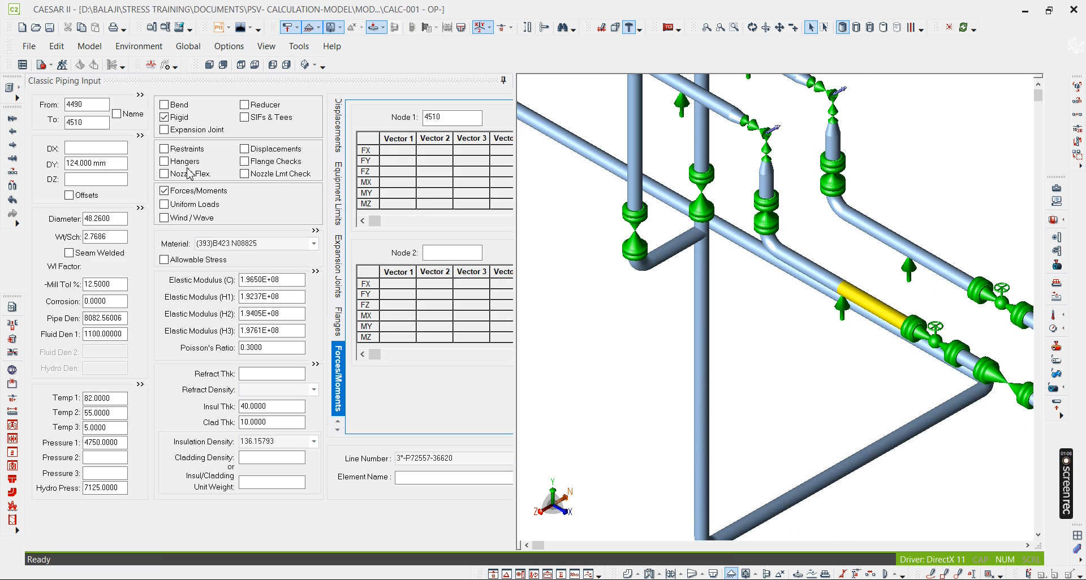
pyautogui.click(416, 152)
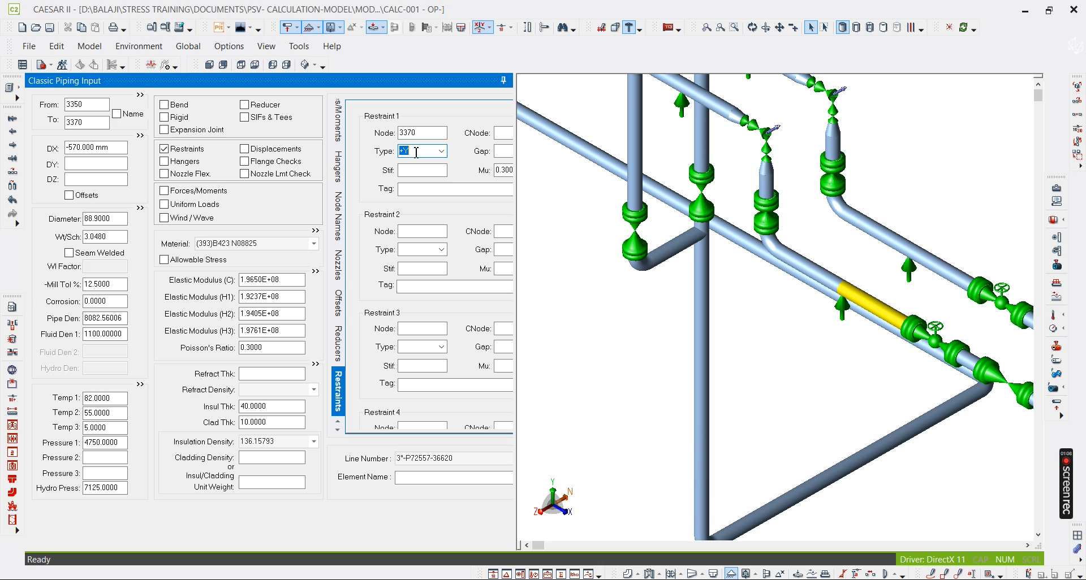
pyautogui.click(412, 235)
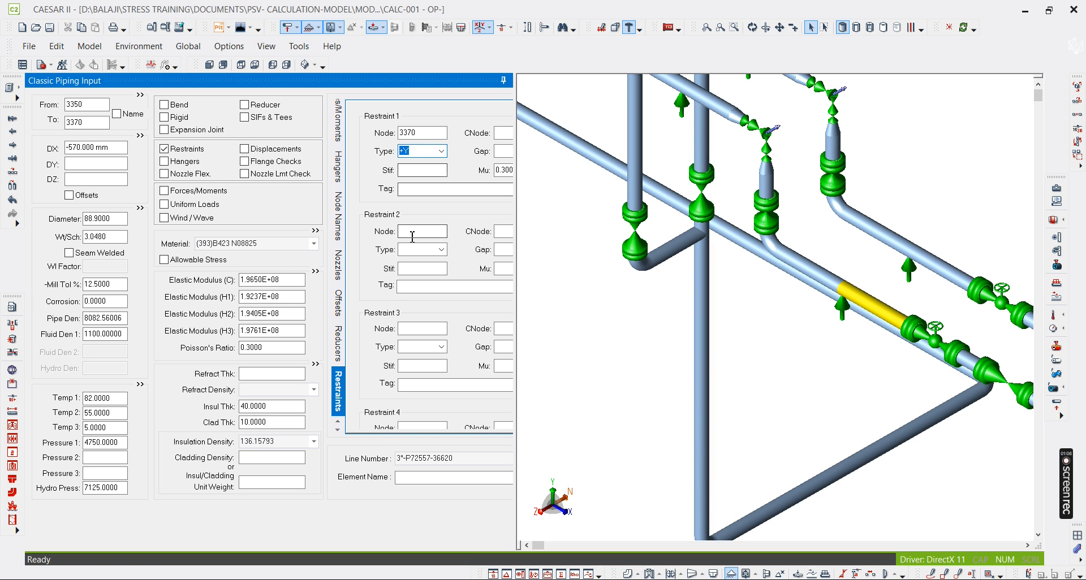
pyautogui.write('337')
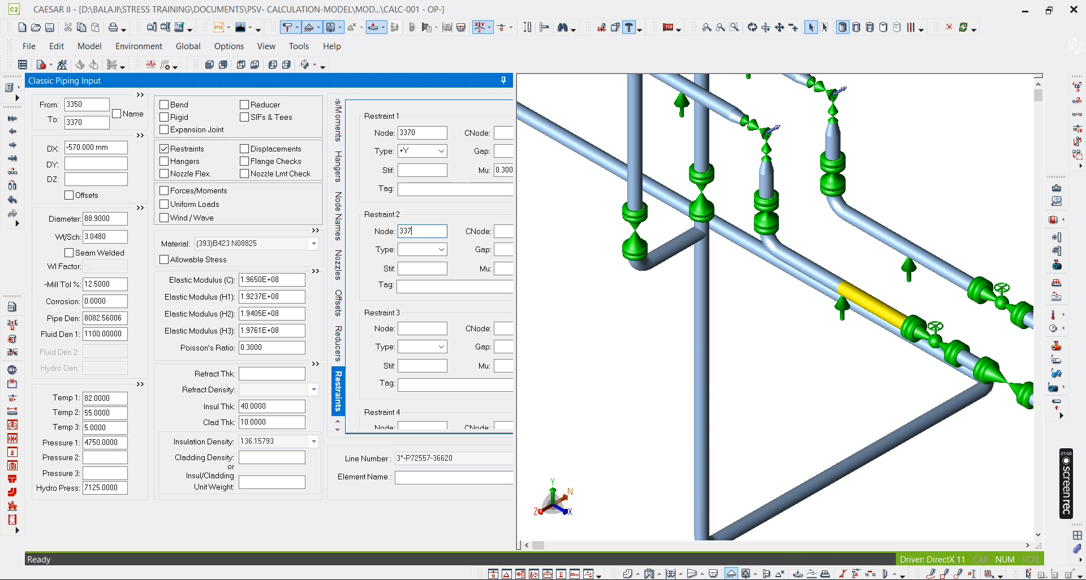
pyautogui.write('0')
pyautogui.press('Tab')
pyautogui.write('-y')
pyautogui.press('Tab')
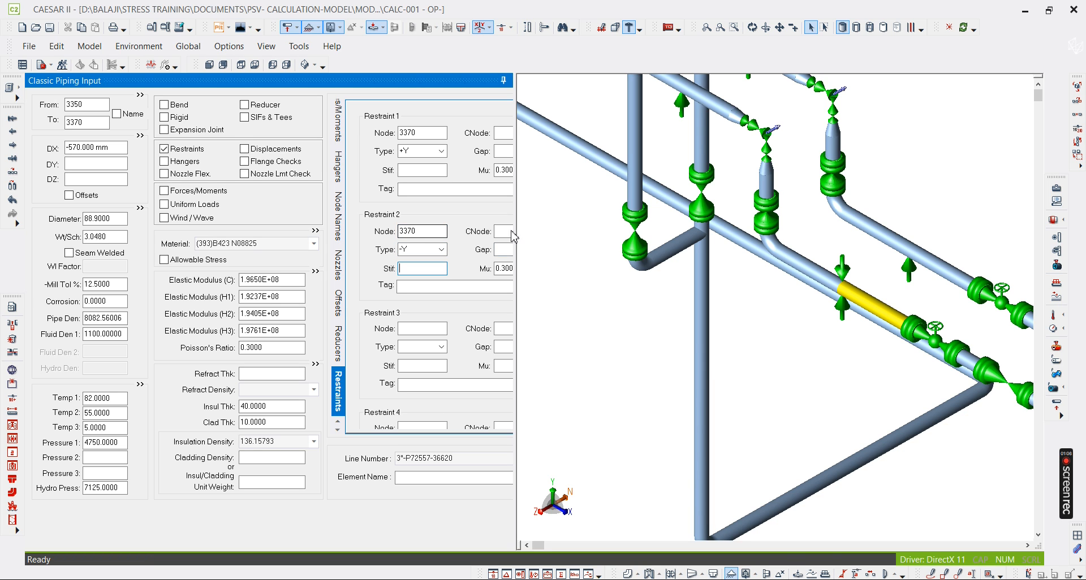
# - Add a third restraint of type Z at node 3370
pyautogui.click(430, 329)
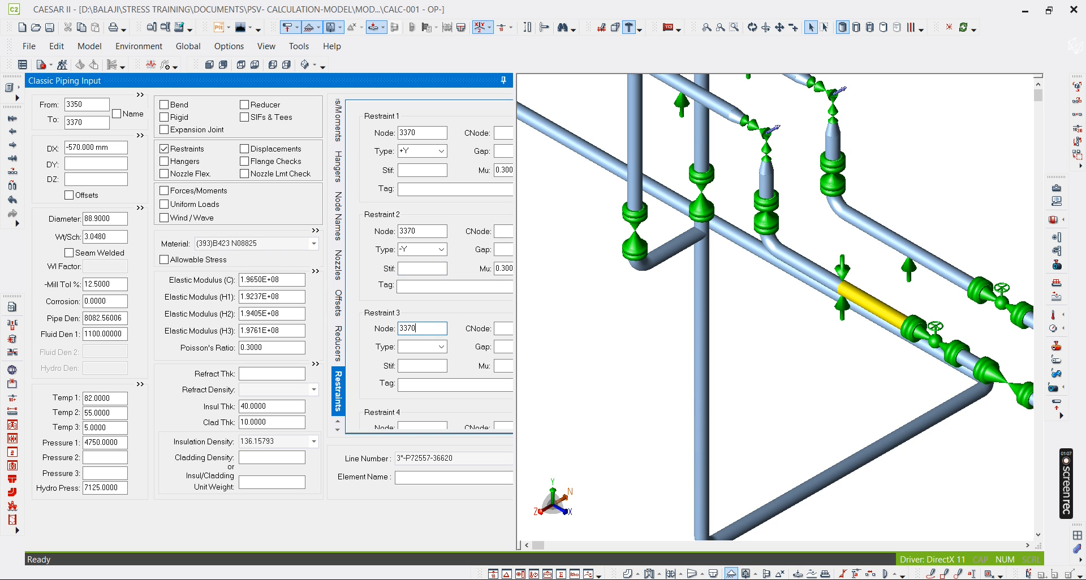
pyautogui.press('Tab')
pyautogui.write('Z')
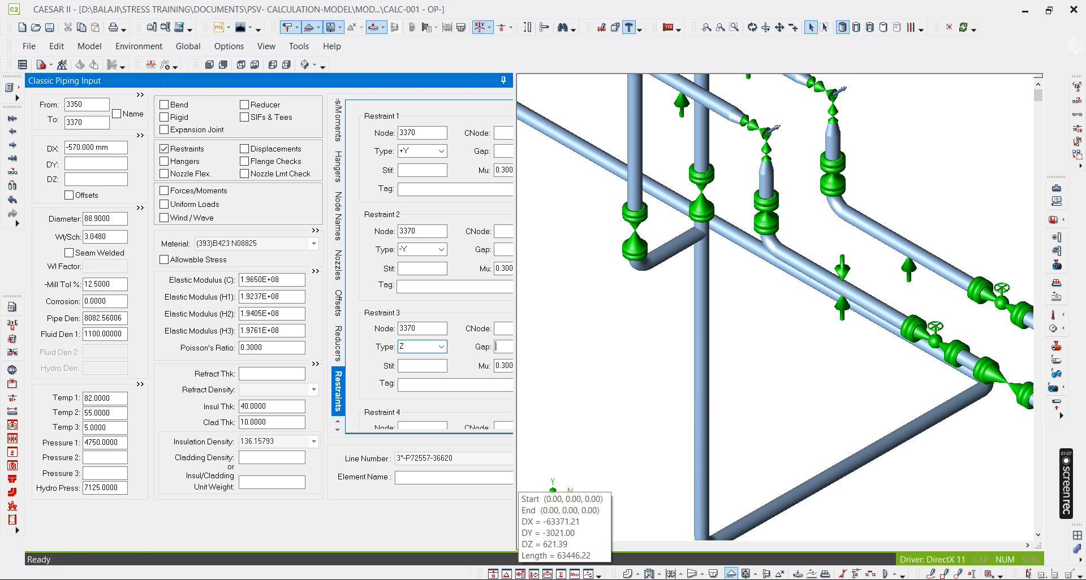
pyautogui.press('Tab')
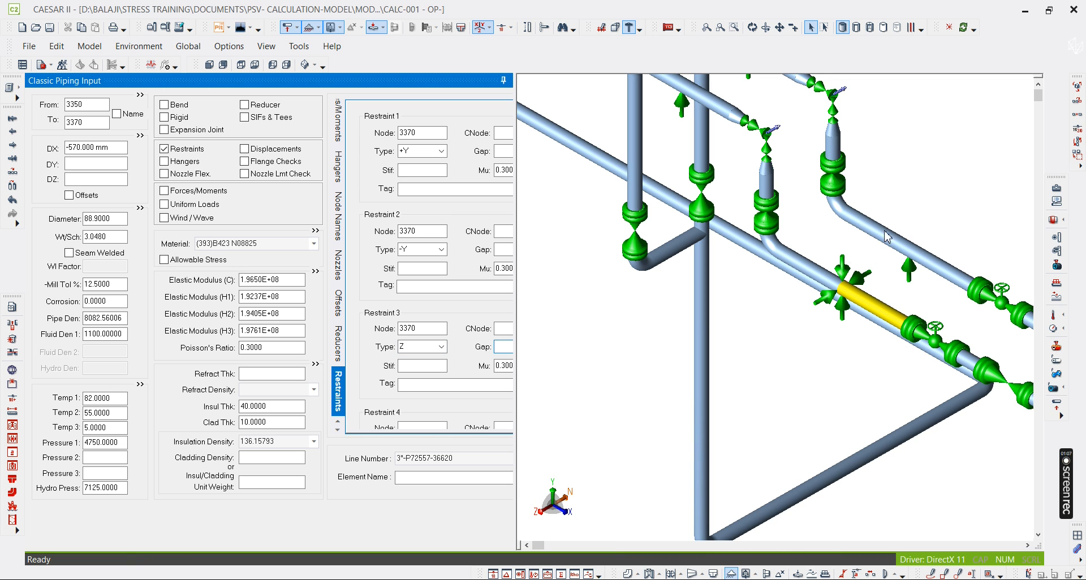
# - Display the model as translucent and add a second restraint of type LIM at node 3670 on the first valve's outlet pipe
pyautogui.click(897, 27)
pyautogui.moveTo(890, 240); pyautogui.dragTo(893, 291, button='middle')
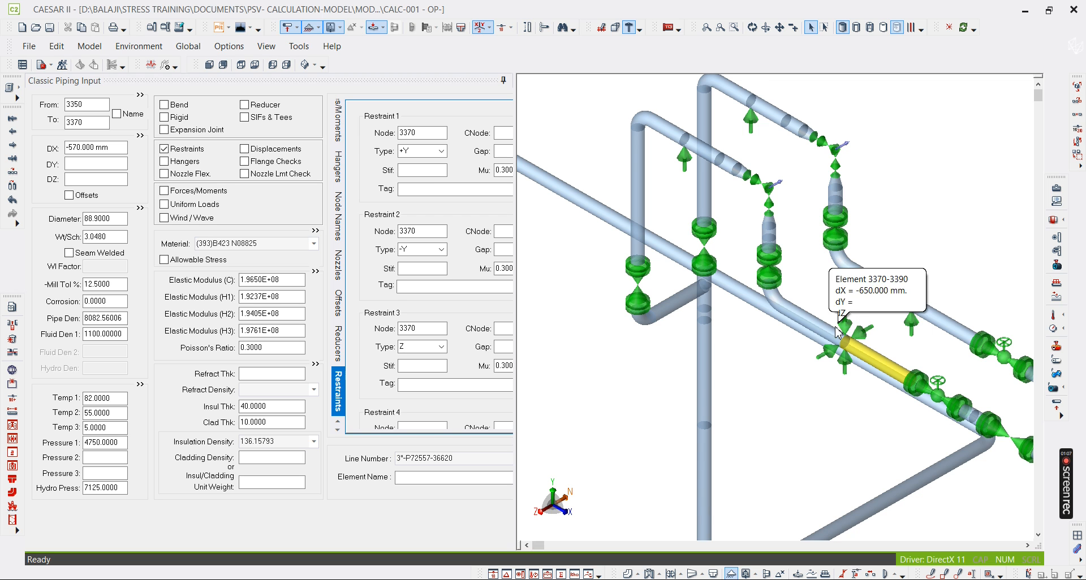
pyautogui.scroll(2, 707, 144)
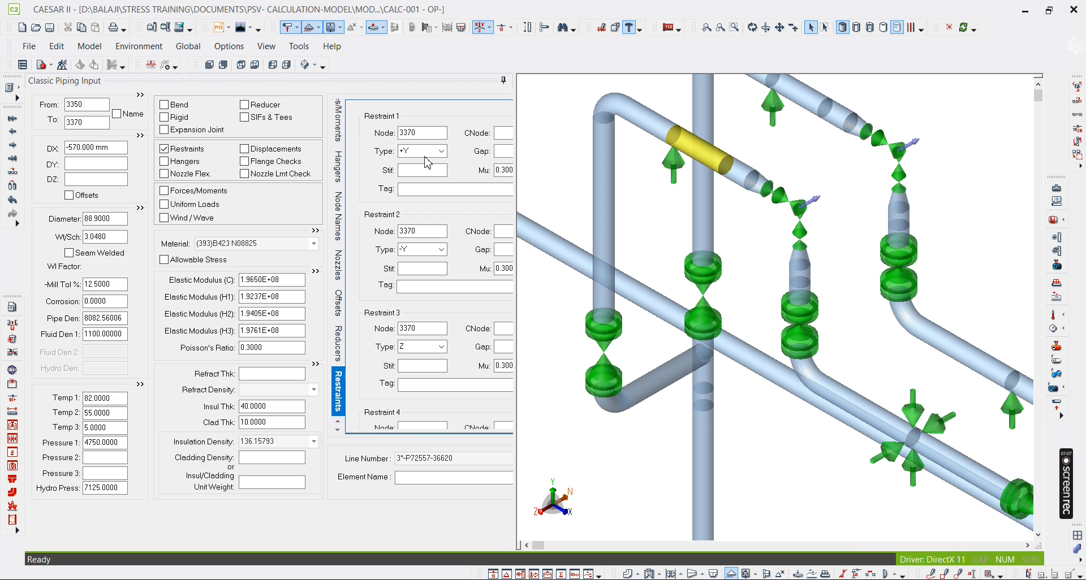
pyautogui.click(416, 231)
pyautogui.moveTo(676, 167)
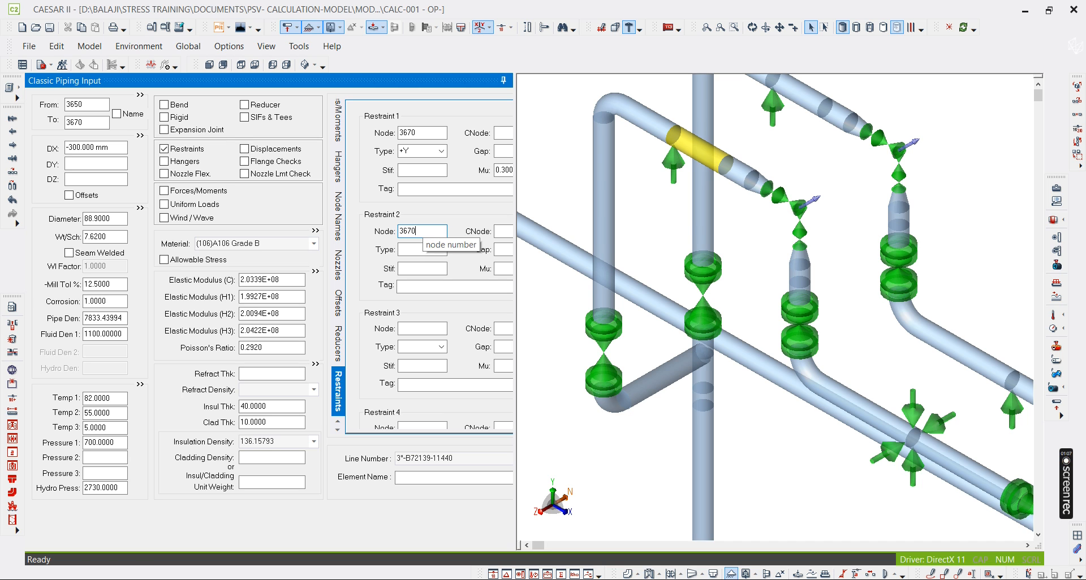
pyautogui.press('Tab')
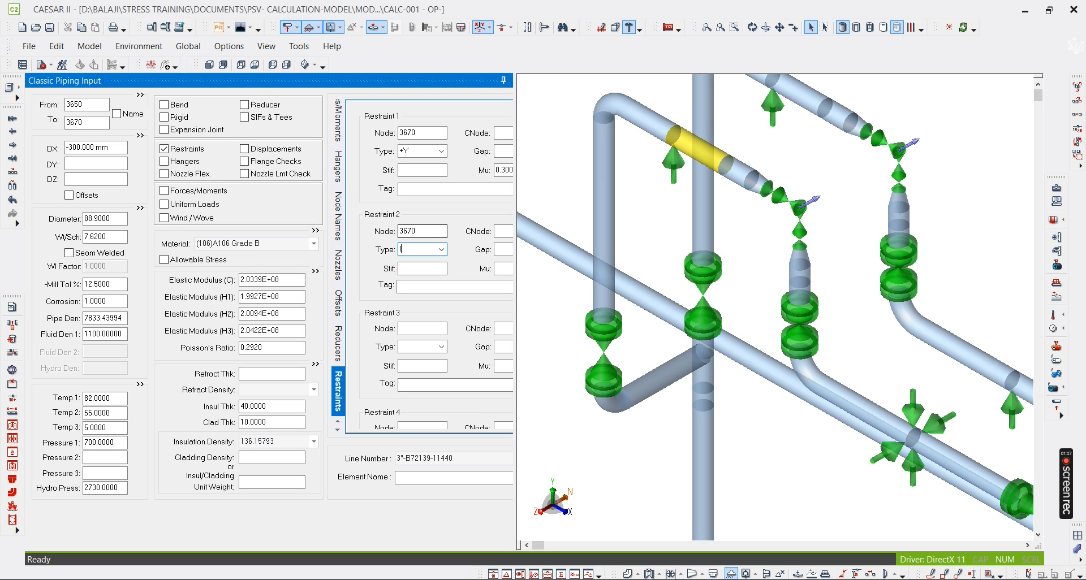
pyautogui.click(441, 250)
pyautogui.scroll(7, 443, 264)
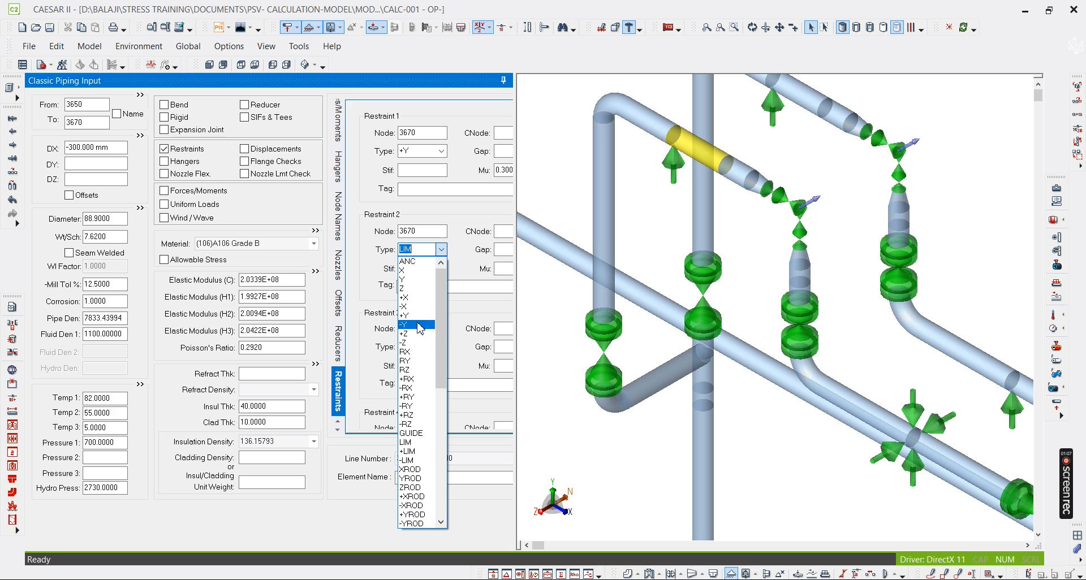
pyautogui.scroll(-1, 408, 393)
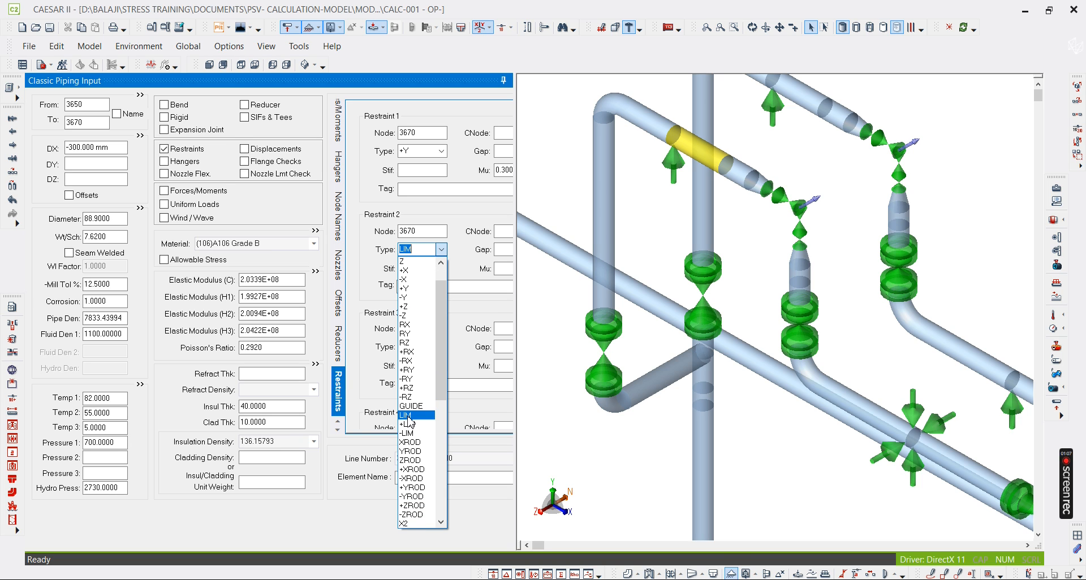
pyautogui.click(408, 416)
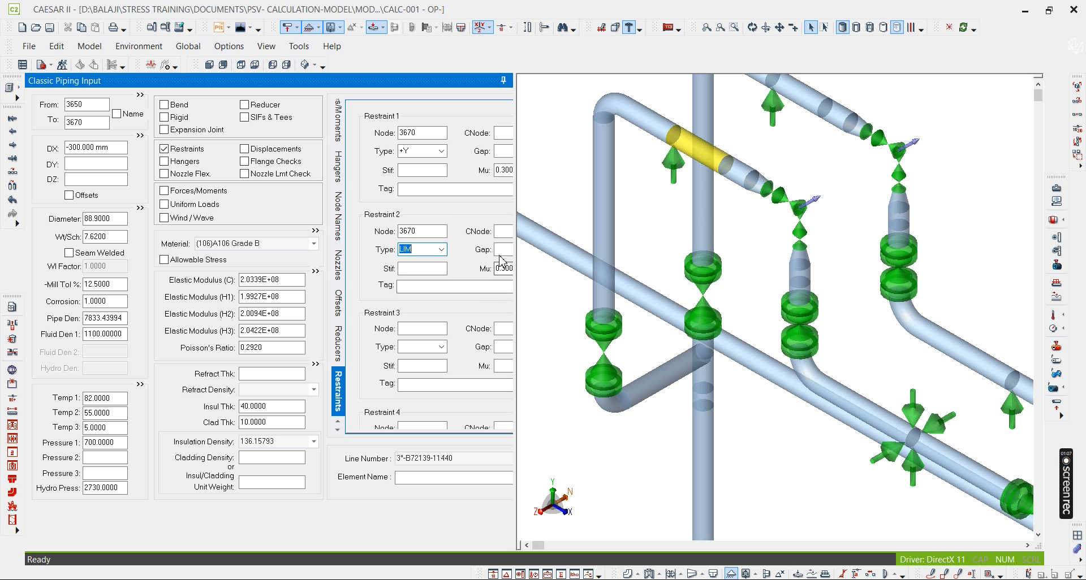
pyautogui.click(785, 220)
# - Inspect the outlet restraint's direction in the model and add a third restraint of type Guide at node 3670
pyautogui.scroll(-3, 785, 221)
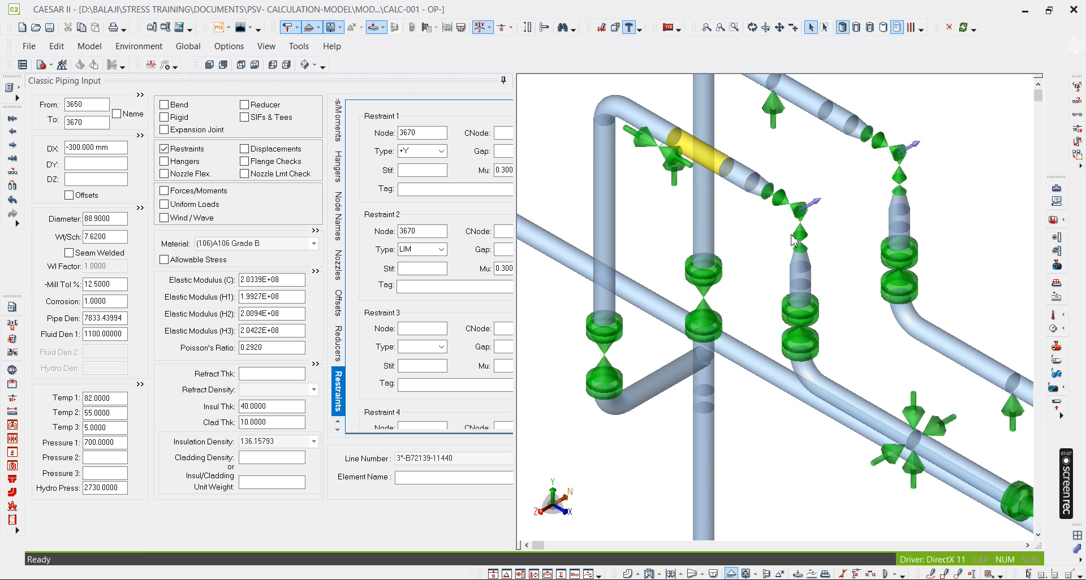
pyautogui.scroll(1, 788, 224)
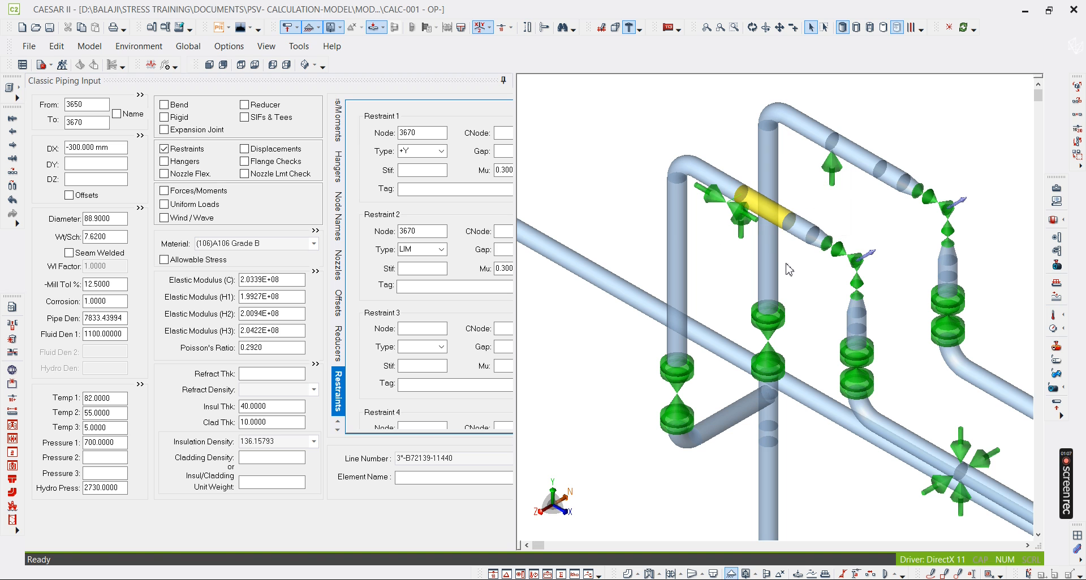
pyautogui.click(752, 27)
pyautogui.moveTo(798, 170); pyautogui.dragTo(855, 273)
pyautogui.scroll(-3, 855, 274)
pyautogui.moveTo(694, 303); pyautogui.dragTo(749, 248)
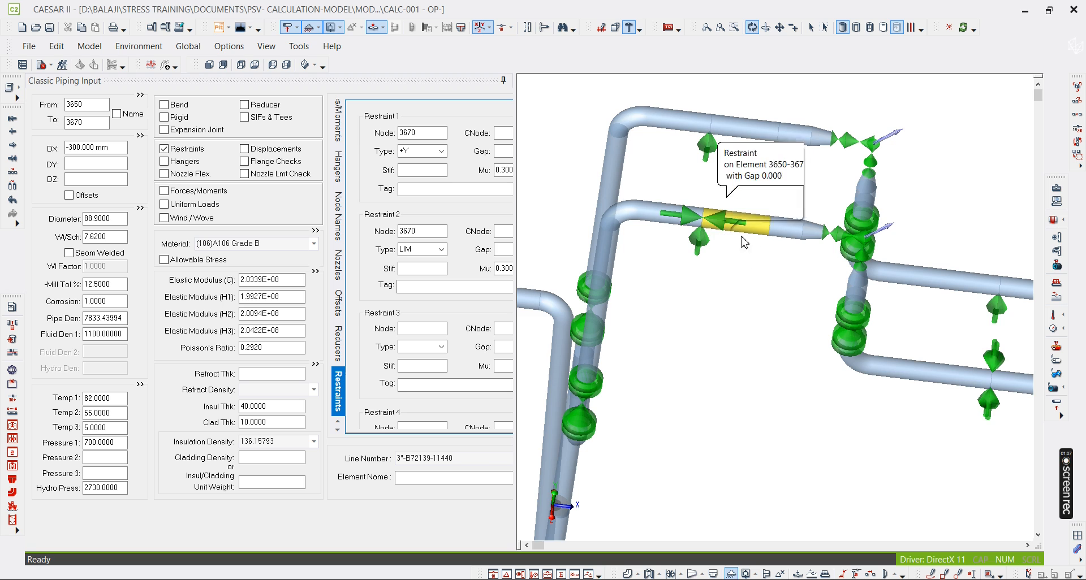
pyautogui.scroll(3, 730, 221)
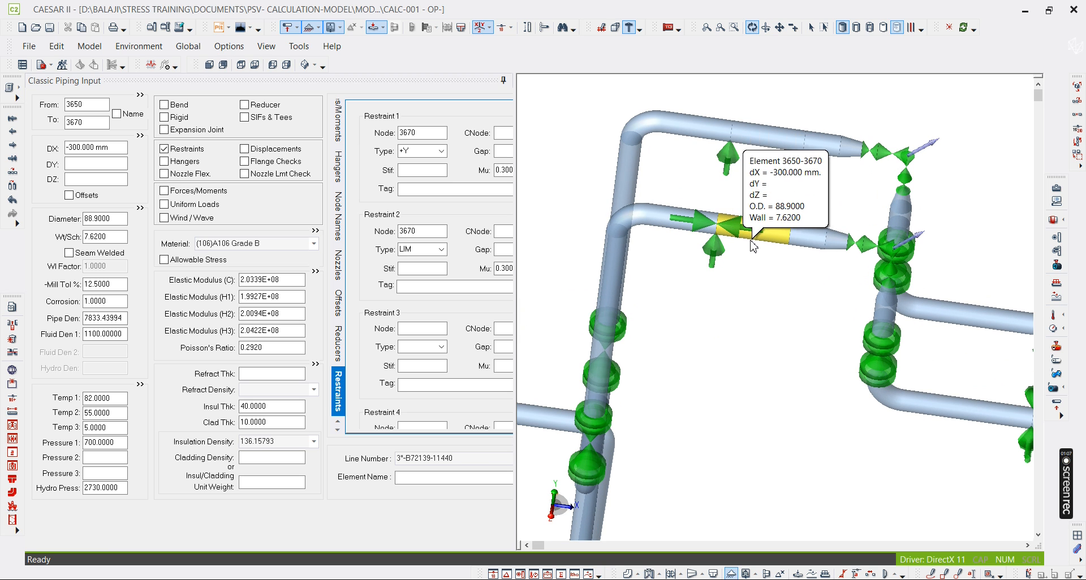
pyautogui.click(421, 329)
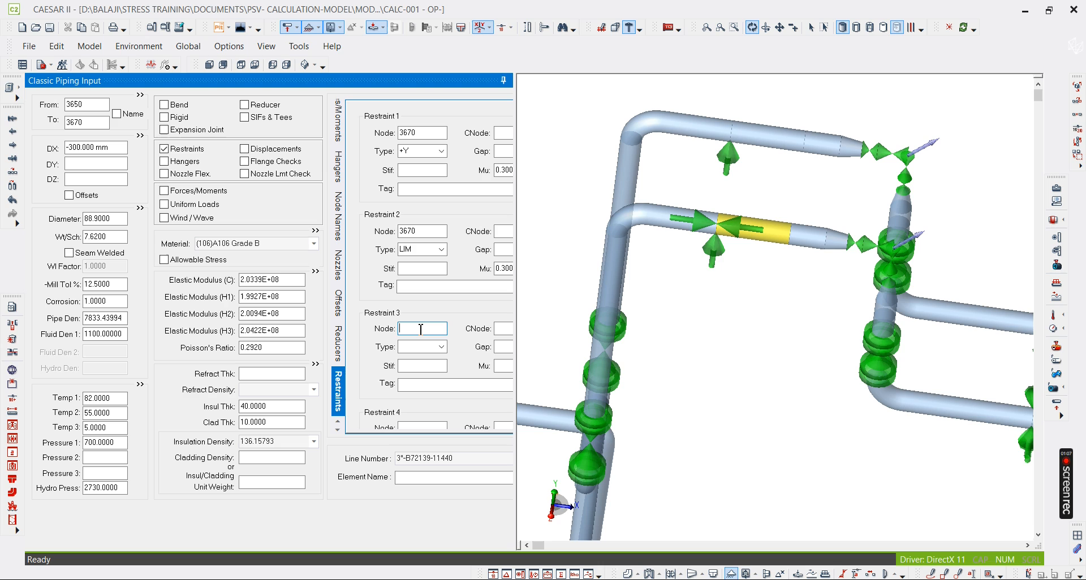
pyautogui.click(498, 329)
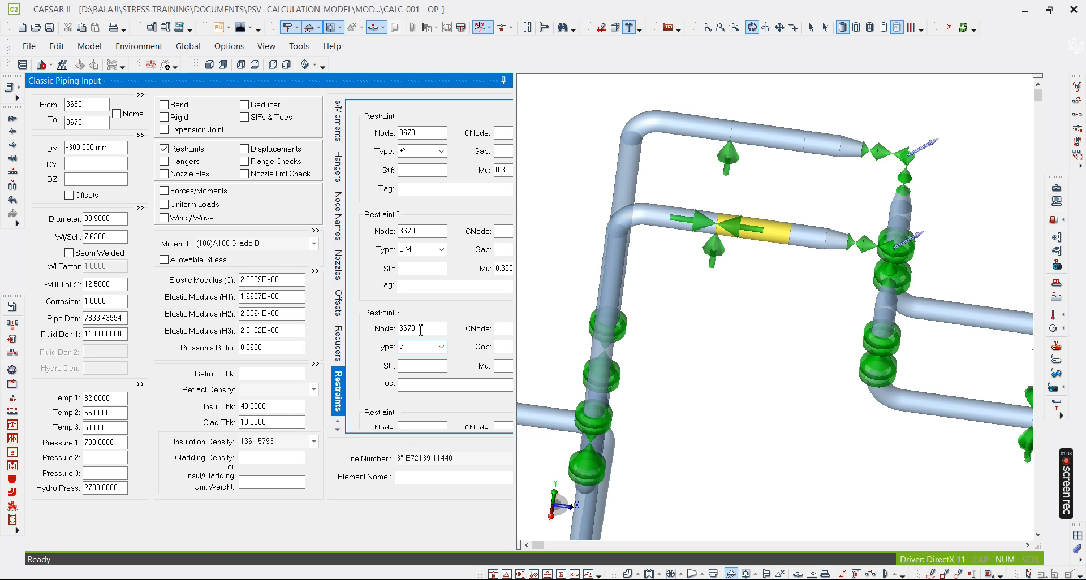
pyautogui.write('g')
pyautogui.press('Tab')
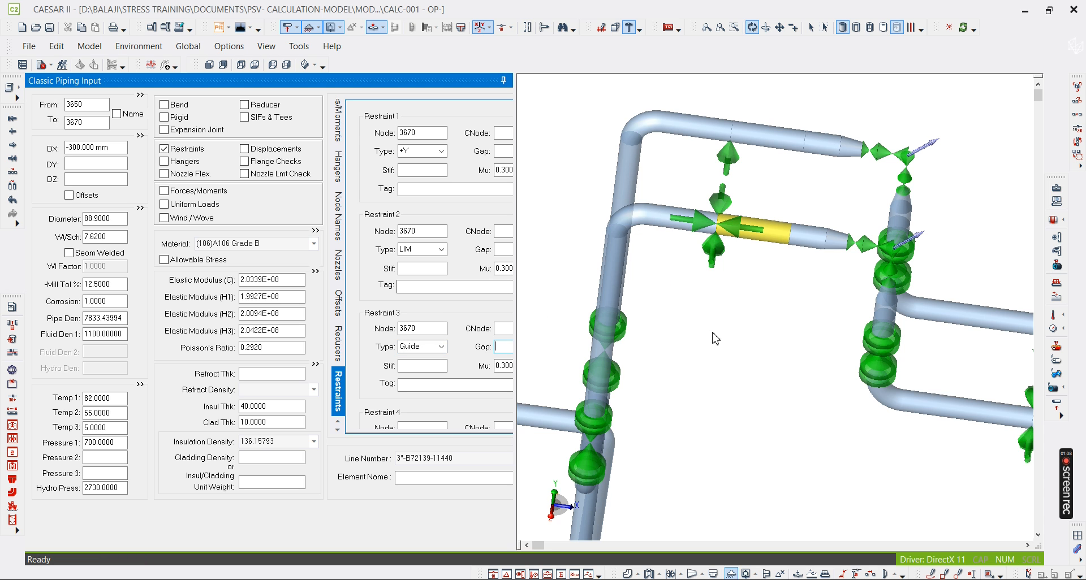
# - Change the restraint types at node 3670 to Z for the third restraint and X for the second
pyautogui.moveTo(713, 333); pyautogui.dragTo(703, 412)
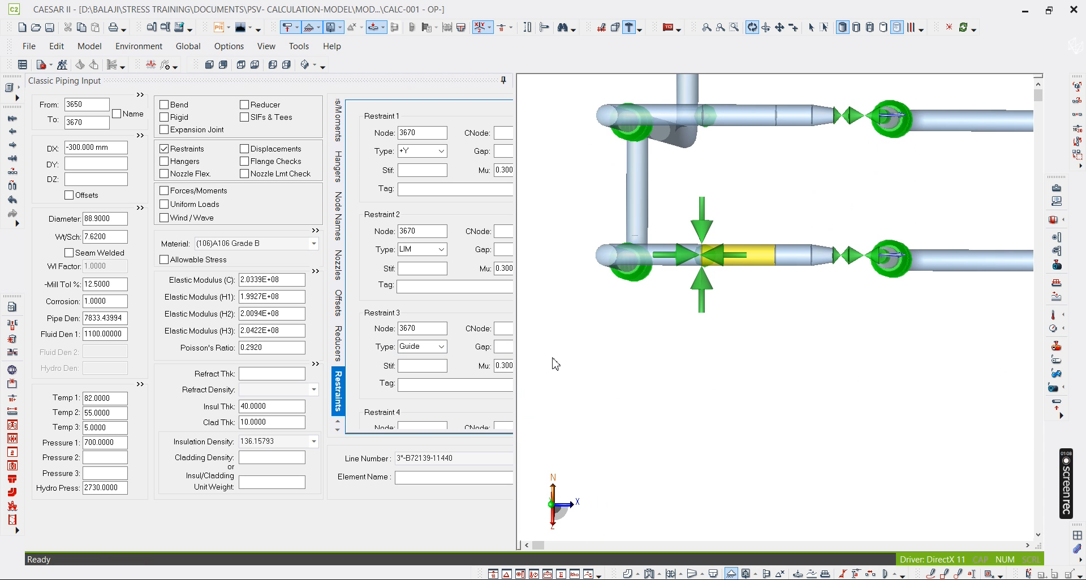
pyautogui.click(414, 348)
pyautogui.write('z')
pyautogui.press('Tab')
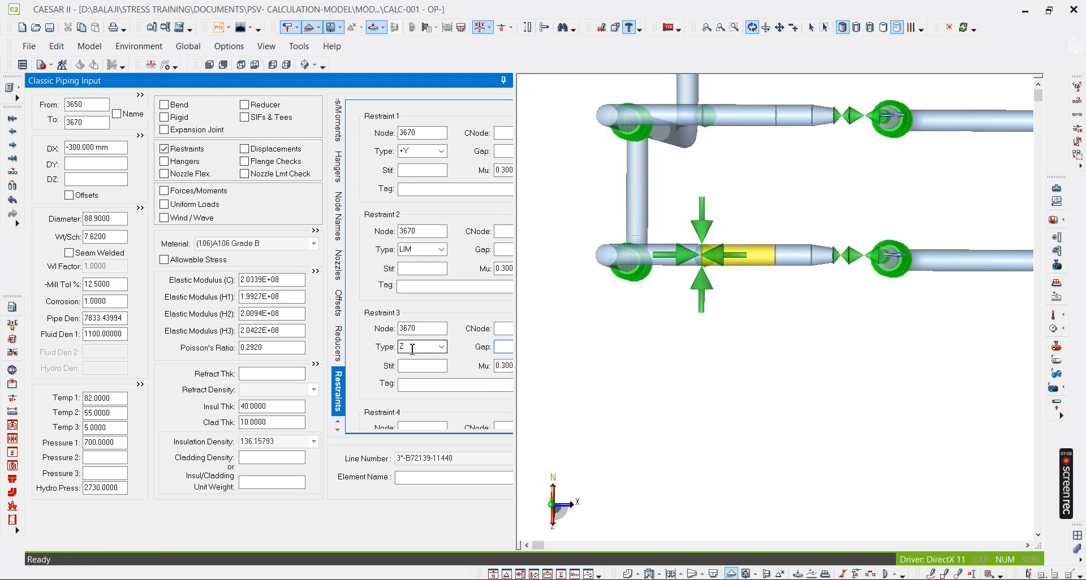
pyautogui.click(406, 249)
pyautogui.write('X')
pyautogui.press('Tab')
pyautogui.click(837, 283)
pyautogui.scroll(3, 689, 269)
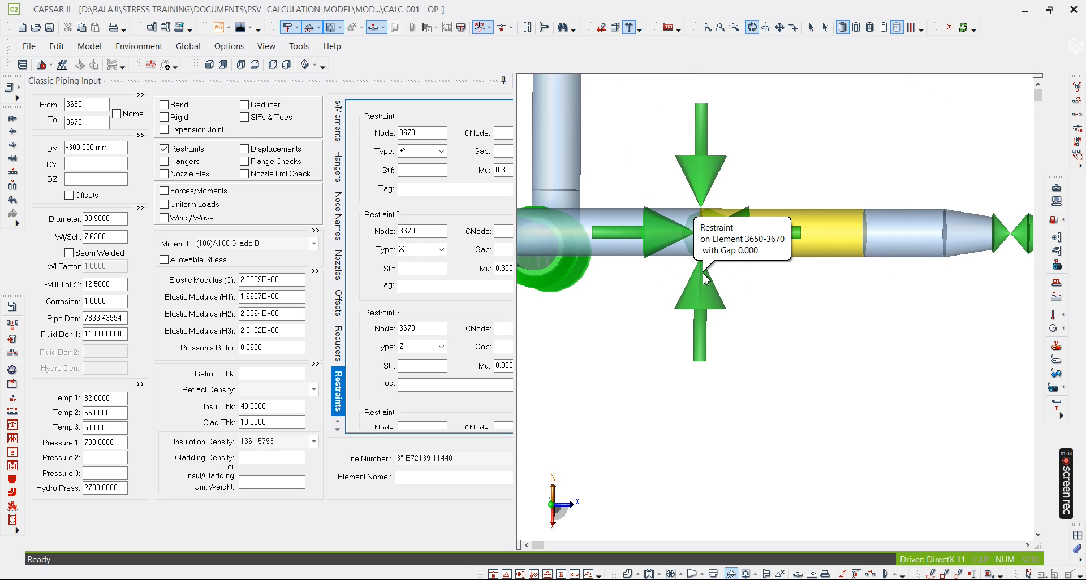
# - Add a second restraint of type LIM at node 4610 on the second relief valve's outlet pipe
pyautogui.scroll(-4, 791, 308)
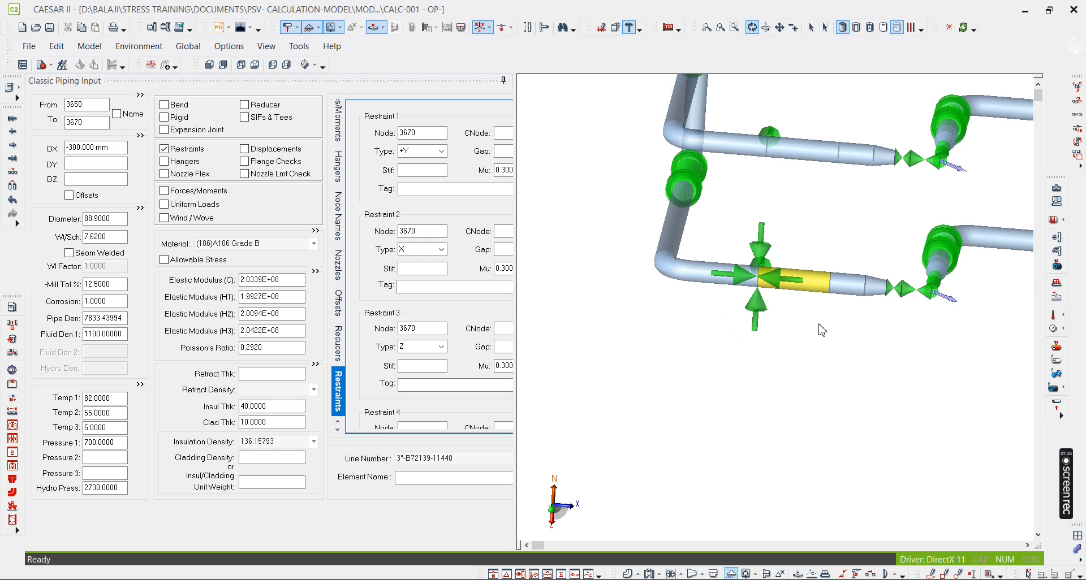
pyautogui.scroll(5, 796, 283)
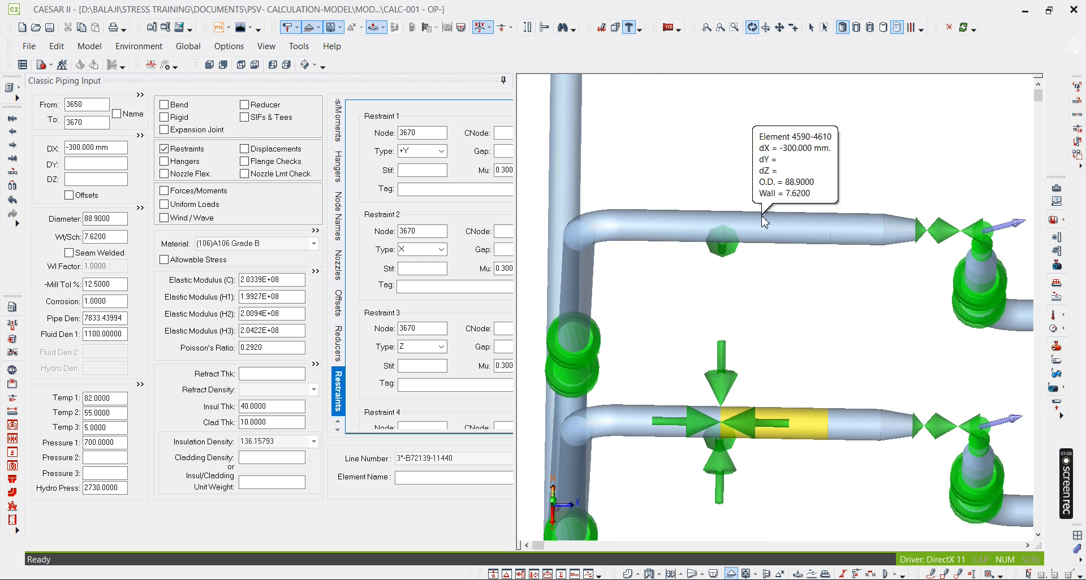
pyautogui.click(791, 218)
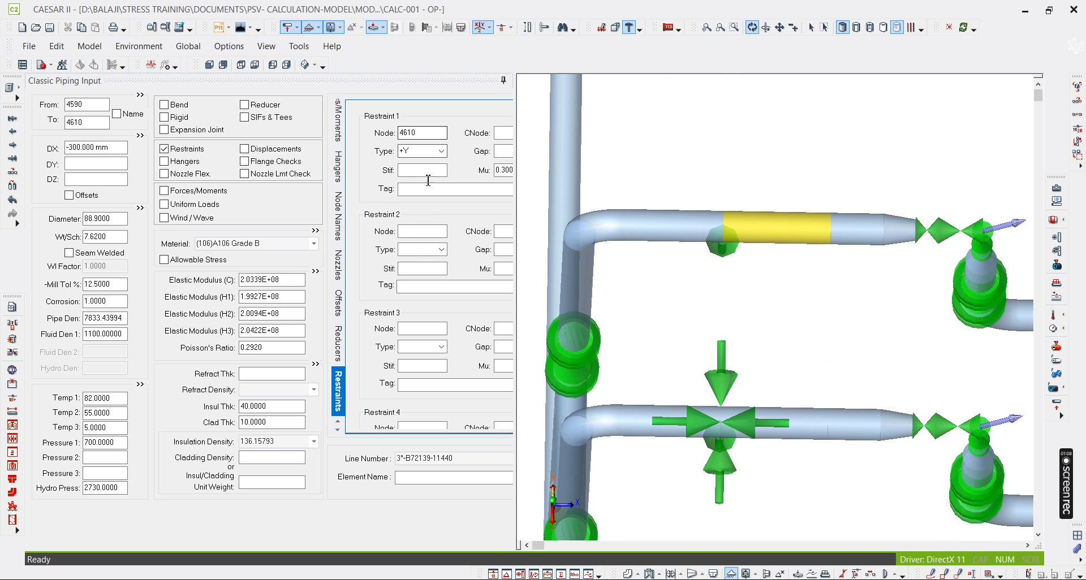
pyautogui.click(428, 230)
pyautogui.press('Tab')
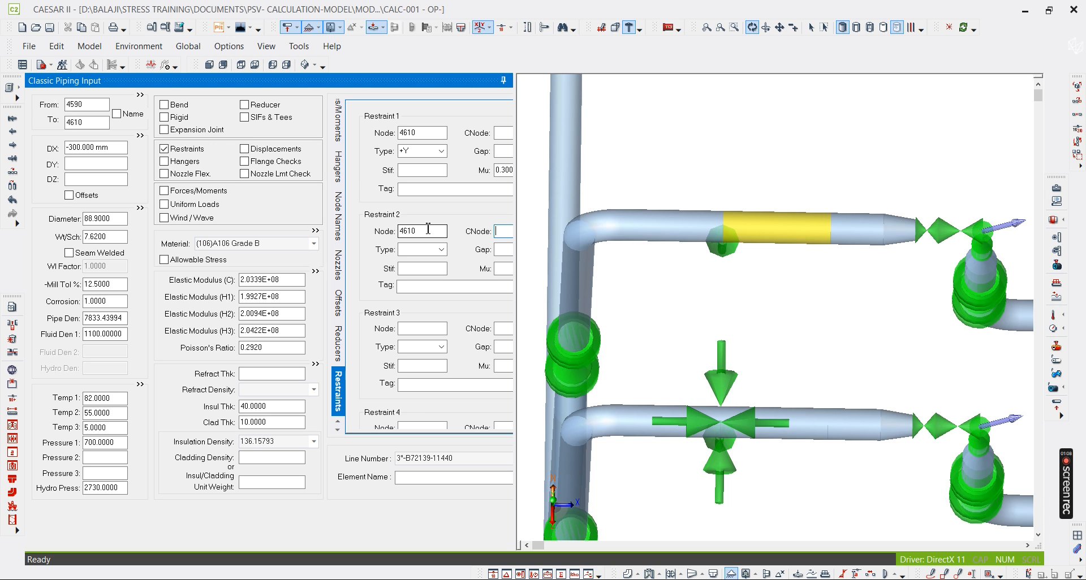
pyautogui.click(414, 249)
pyautogui.write('LIM')
pyautogui.press('Tab')
# - Add a third restraint of type Guide at node 4610 on the second relief valve's outlet pipe
pyautogui.click(432, 330)
pyautogui.write('4610')
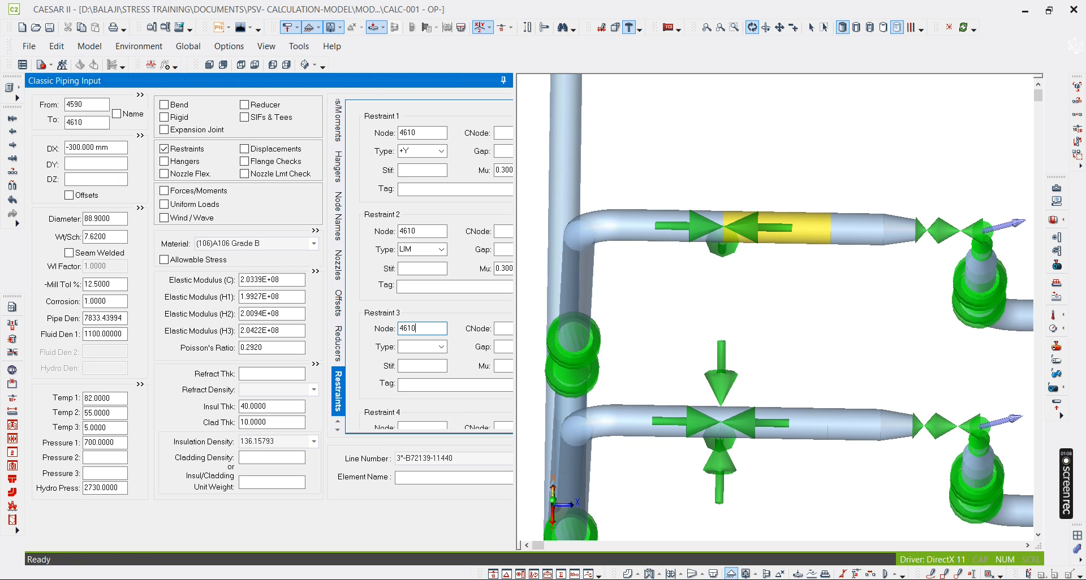
pyautogui.press('Tab')
pyautogui.press('Tab')
pyautogui.click(421, 346)
pyautogui.write('g')
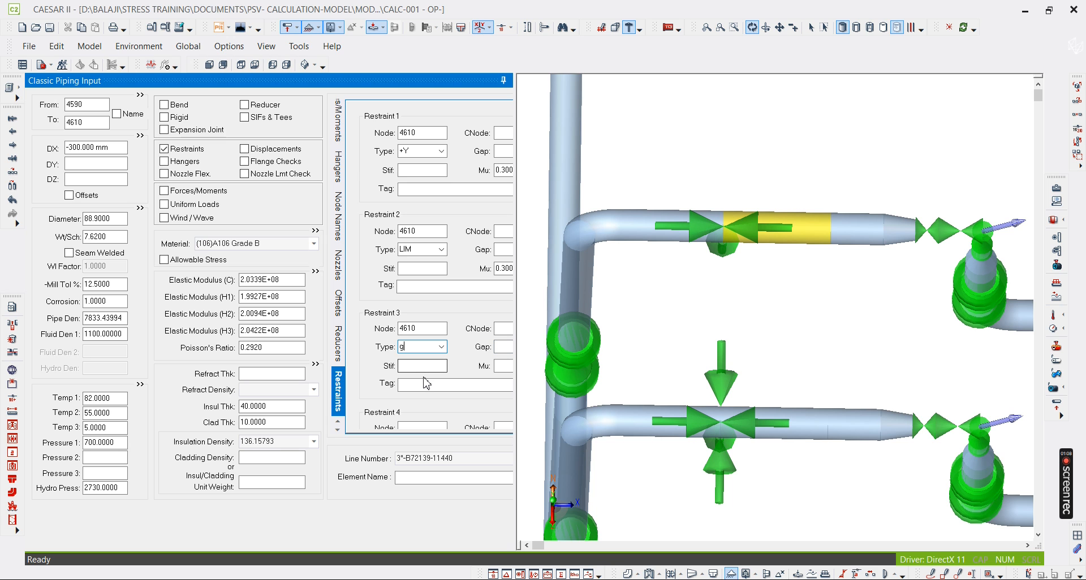
pyautogui.press('Tab')
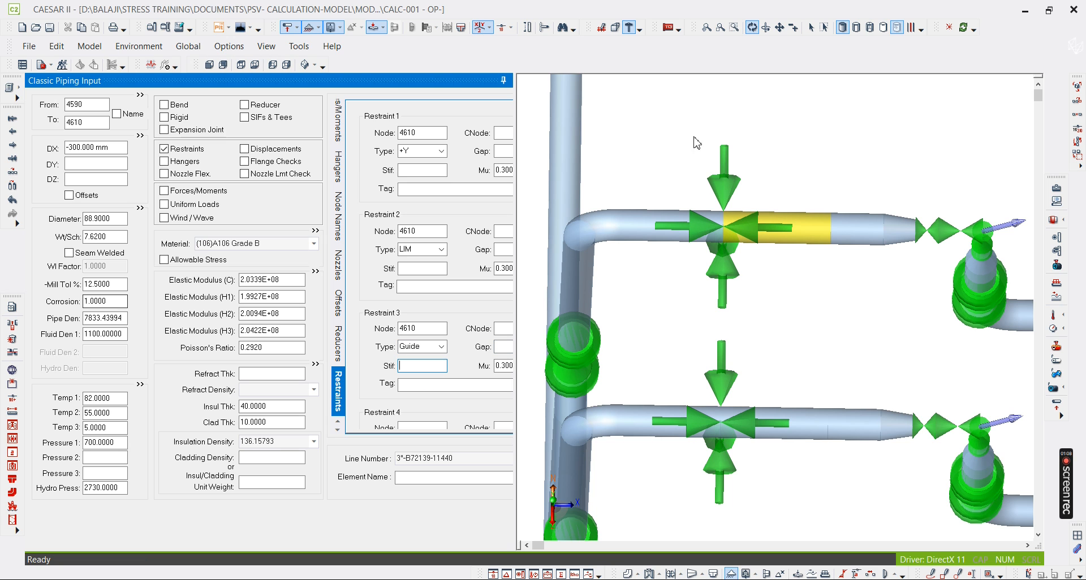
# - Change the first restraint at node 4310 on the second valve's inlet pipe to type Y
pyautogui.scroll(-3, 728, 347)
pyautogui.moveTo(900, 164); pyautogui.dragTo(792, 184, button='middle')
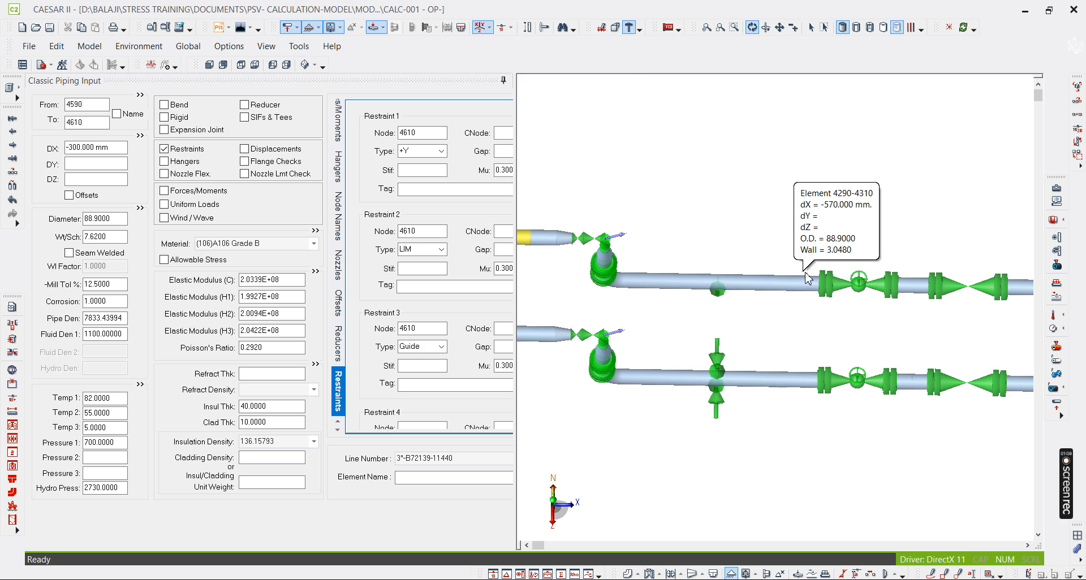
pyautogui.click(754, 288)
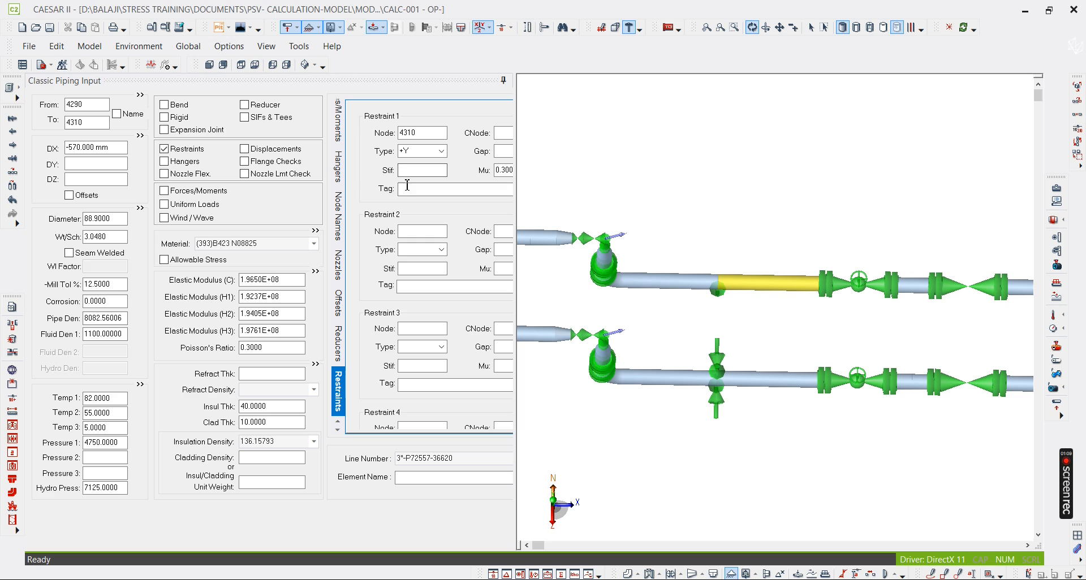
pyautogui.click(414, 152)
pyautogui.write('y')
pyautogui.press('Tab')
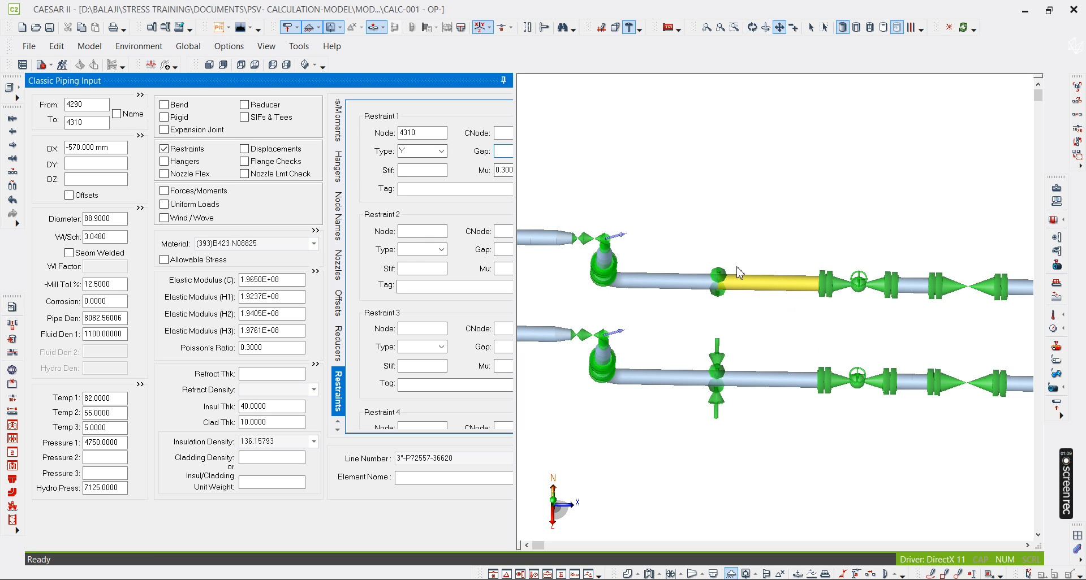
# - Add a second restraint of type Guide at node 4310 on element 4290-4310
pyautogui.moveTo(565, 189); pyautogui.dragTo(557, 180, button='middle')
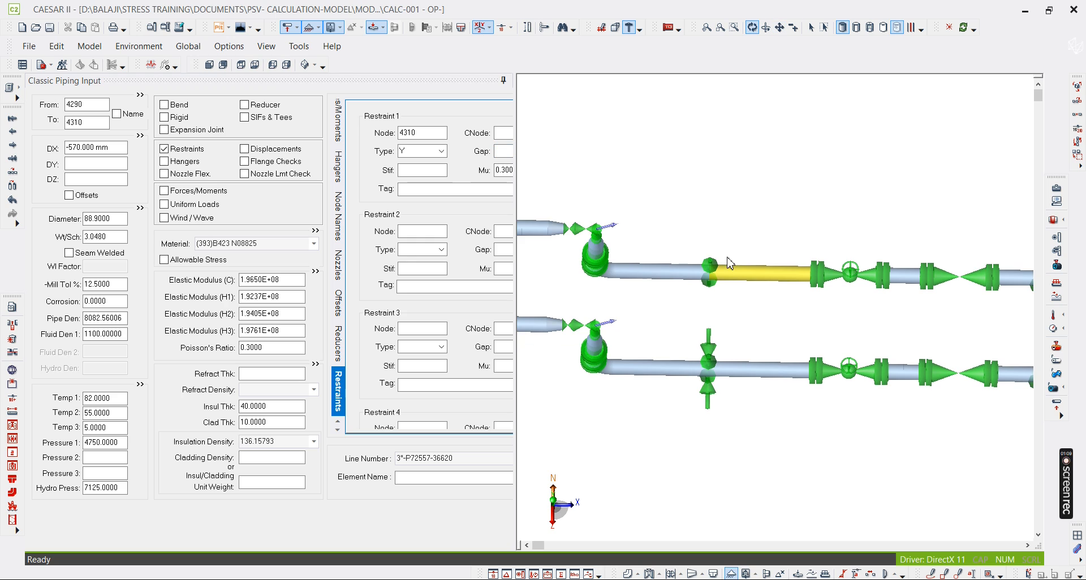
pyautogui.click(435, 232)
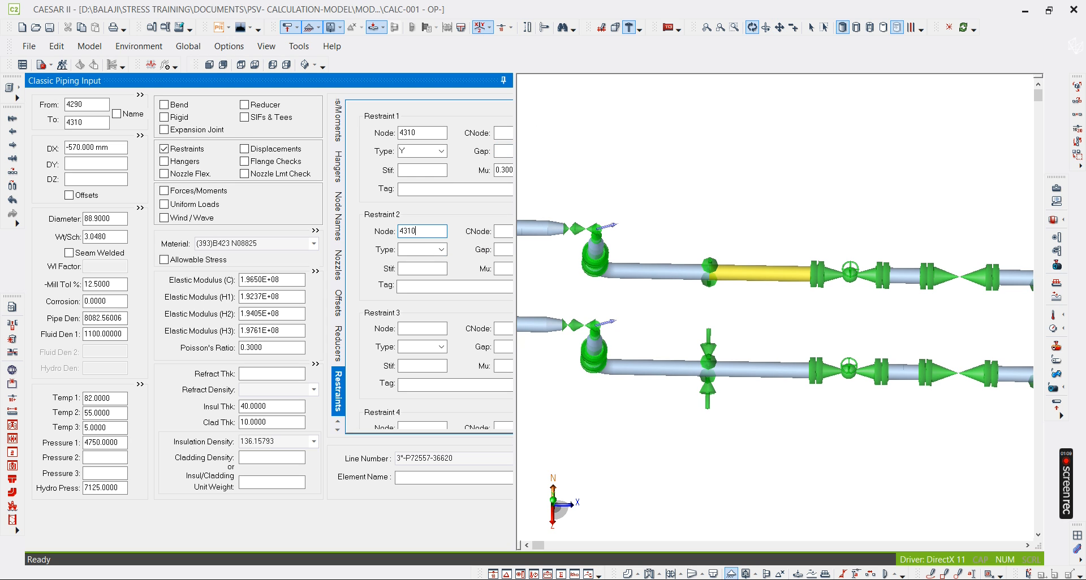
pyautogui.press('Tab')
pyautogui.write('g')
pyautogui.press('Tab')
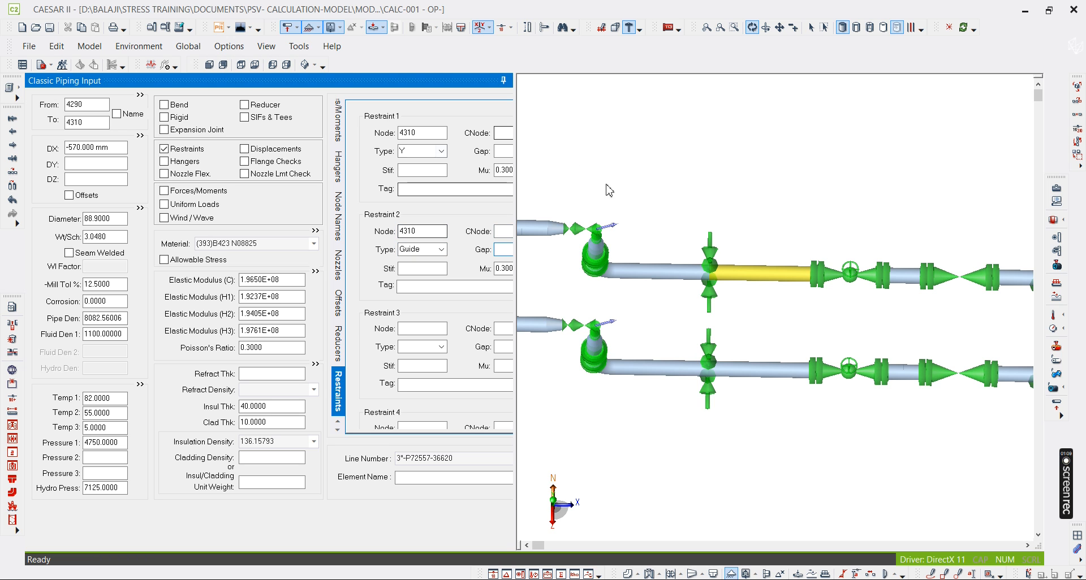
# - Sketch a freehand pipe run from element 3350-3370 down to a rectangular vessel with a nozzle, and circle the inlet restraint
pyautogui.moveTo(673, 340); pyautogui.dragTo(703, 377)
pyautogui.scroll(3, 730, 340)
pyautogui.moveTo(730, 341); pyautogui.dragTo(656, 283, button='middle')
pyautogui.scroll(-3, 687, 224)
pyautogui.moveTo(695, 221)
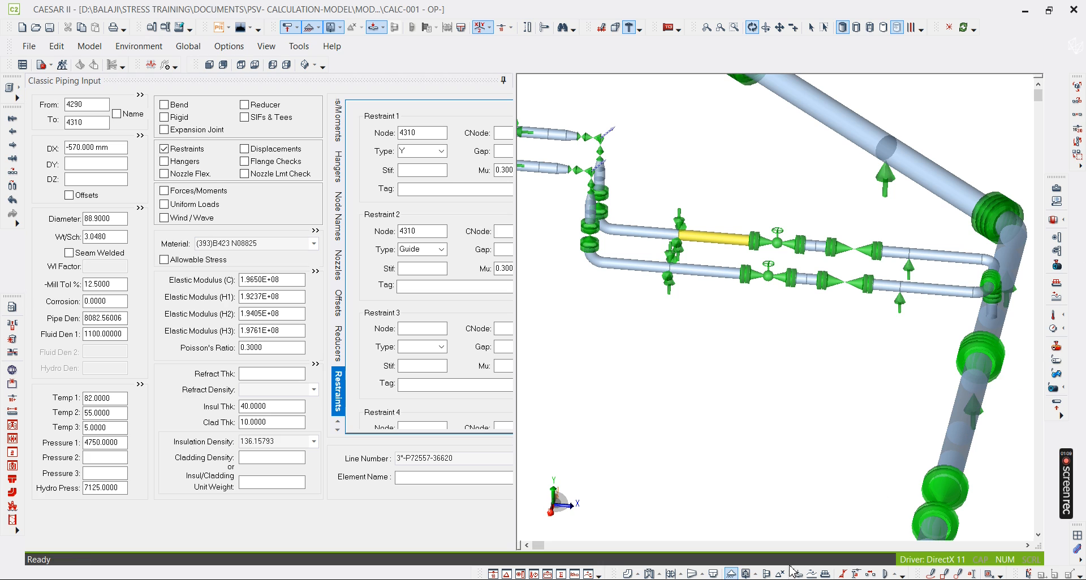
pyautogui.click(930, 574)
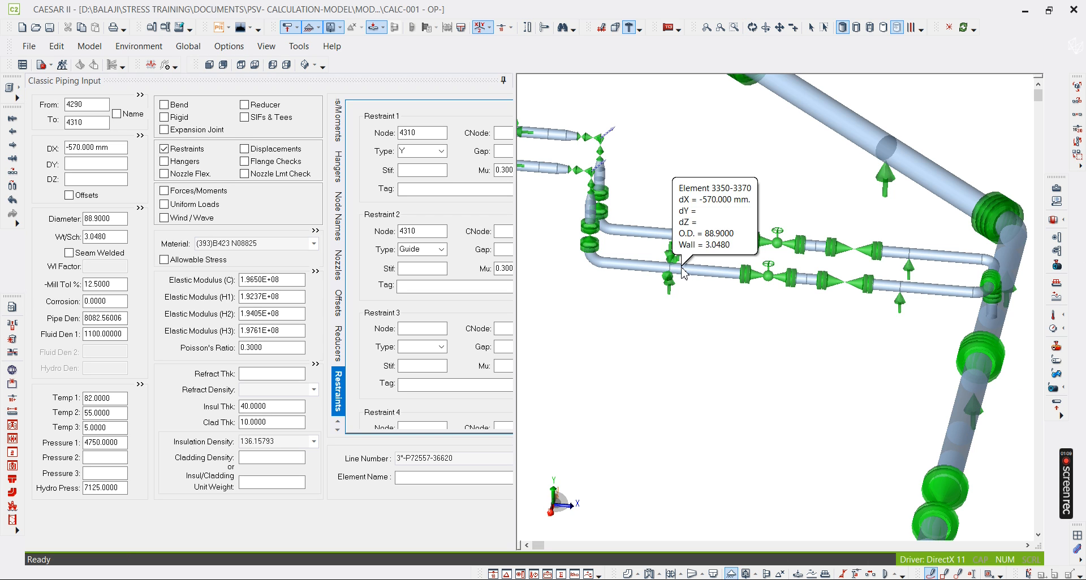
pyautogui.moveTo(679, 266)
pyautogui.mouseDown()
pyautogui.moveTo(706, 365)
pyautogui.moveTo(738, 351)
pyautogui.mouseUp()
pyautogui.moveTo(674, 359); pyautogui.dragTo(693, 465)
pyautogui.moveTo(737, 360)
pyautogui.mouseDown()
pyautogui.moveTo(735, 456)
pyautogui.moveTo(752, 455)
pyautogui.mouseUp()
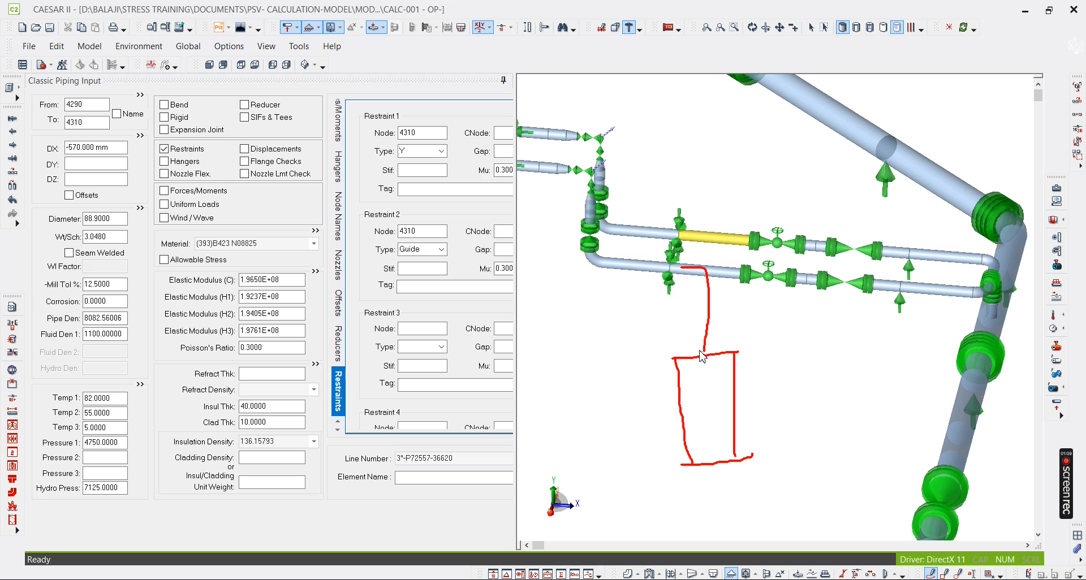
pyautogui.moveTo(712, 351); pyautogui.dragTo(707, 356)
pyautogui.moveTo(678, 254)
pyautogui.moveTo(673, 244); pyautogui.dragTo(658, 246)
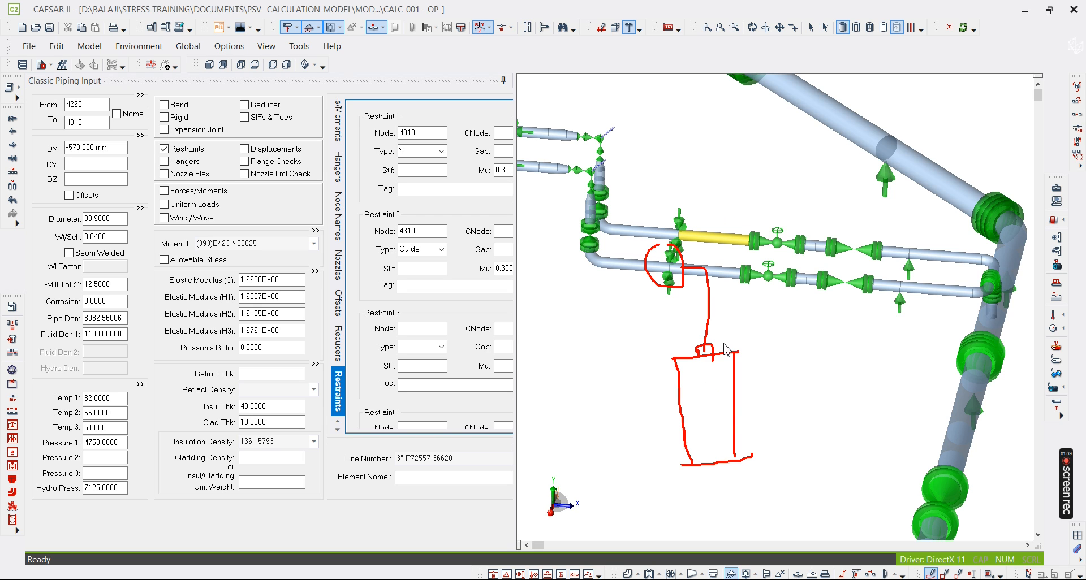
# - Add support legs, a hatched base and an upward arrow to the vessel sketch, and circle its pipe bend and nozzle
pyautogui.moveTo(690, 462); pyautogui.dragTo(690, 490)
pyautogui.moveTo(738, 461); pyautogui.dragTo(738, 498)
pyautogui.moveTo(673, 506); pyautogui.dragTo(761, 506)
pyautogui.moveTo(689, 491); pyautogui.dragTo(690, 505)
pyautogui.moveTo(773, 446)
pyautogui.mouseDown()
pyautogui.moveTo(757, 335)
pyautogui.moveTo(777, 357)
pyautogui.mouseUp()
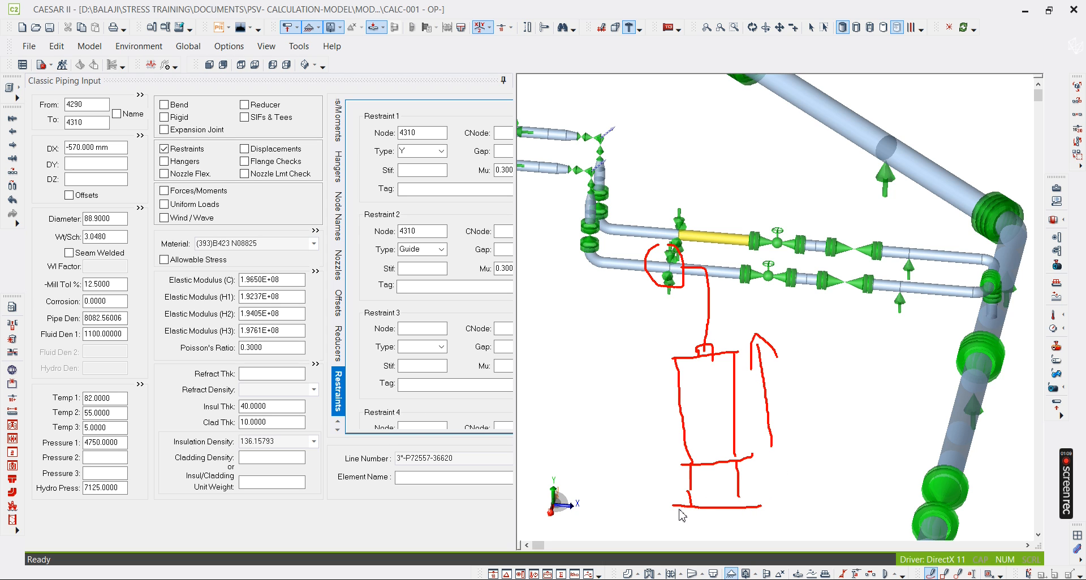
pyautogui.moveTo(698, 507); pyautogui.dragTo(751, 515)
pyautogui.moveTo(710, 260); pyautogui.dragTo(707, 265)
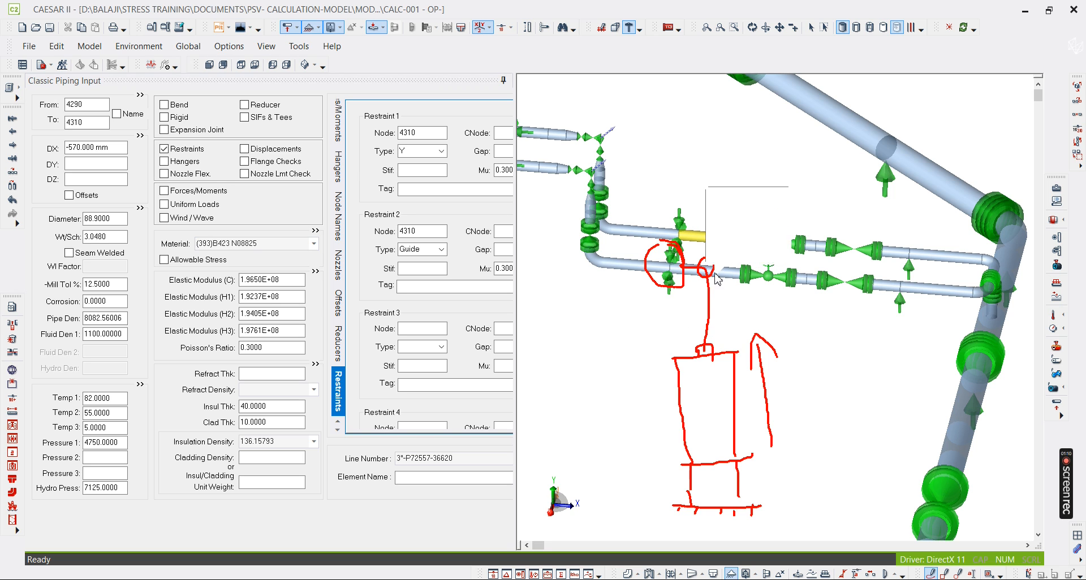
pyautogui.moveTo(707, 339)
pyautogui.mouseDown()
pyautogui.moveTo(703, 371)
pyautogui.moveTo(714, 350)
pyautogui.mouseUp()
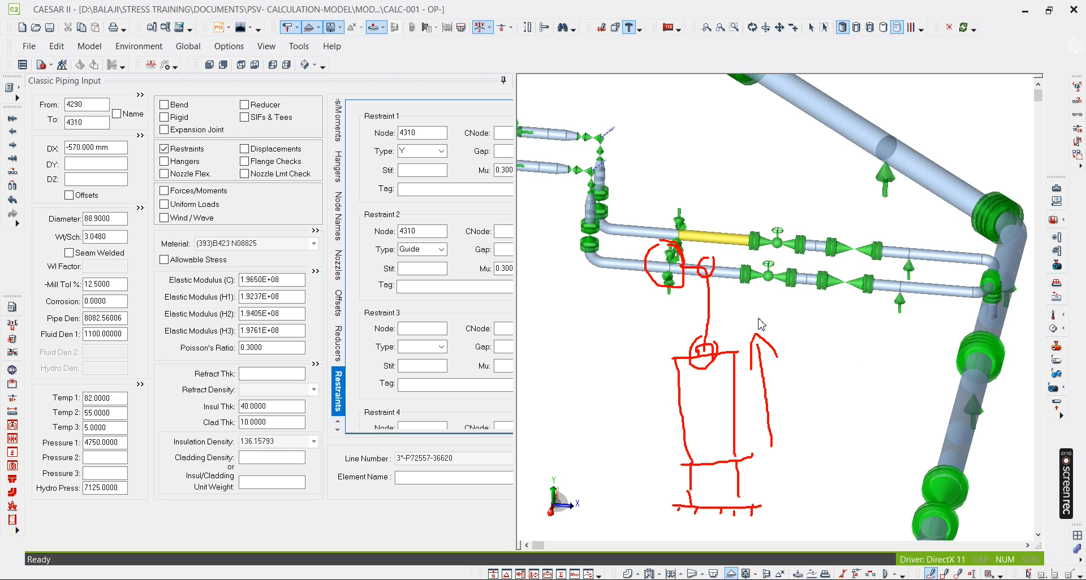
# - Examine the restraint locations on both relief valve inlet lines, including elements 3350-3370 and 3370-3390
pyautogui.scroll(-2, 651, 274)
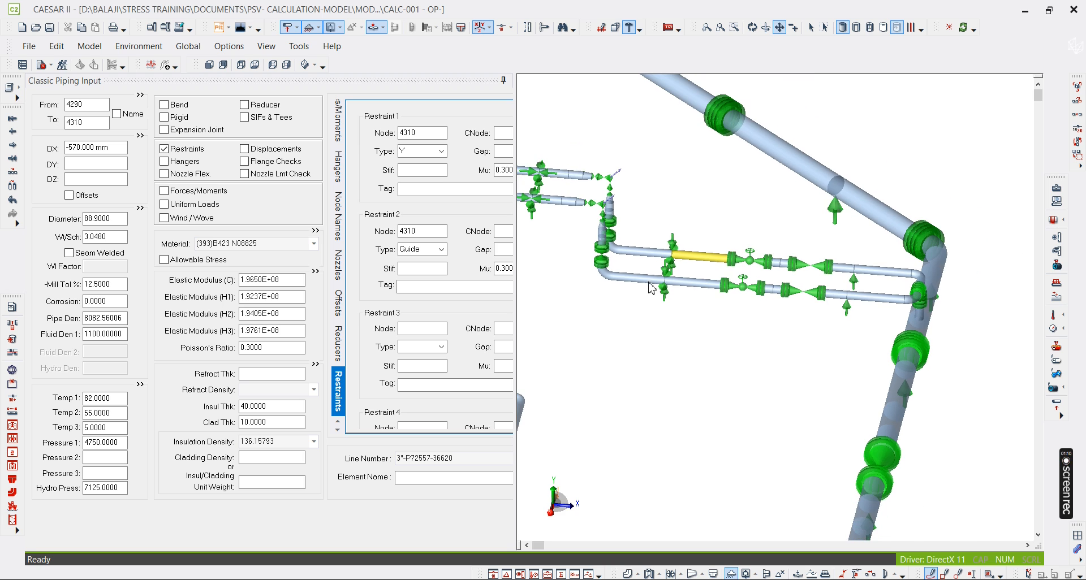
pyautogui.scroll(-1, 680, 296)
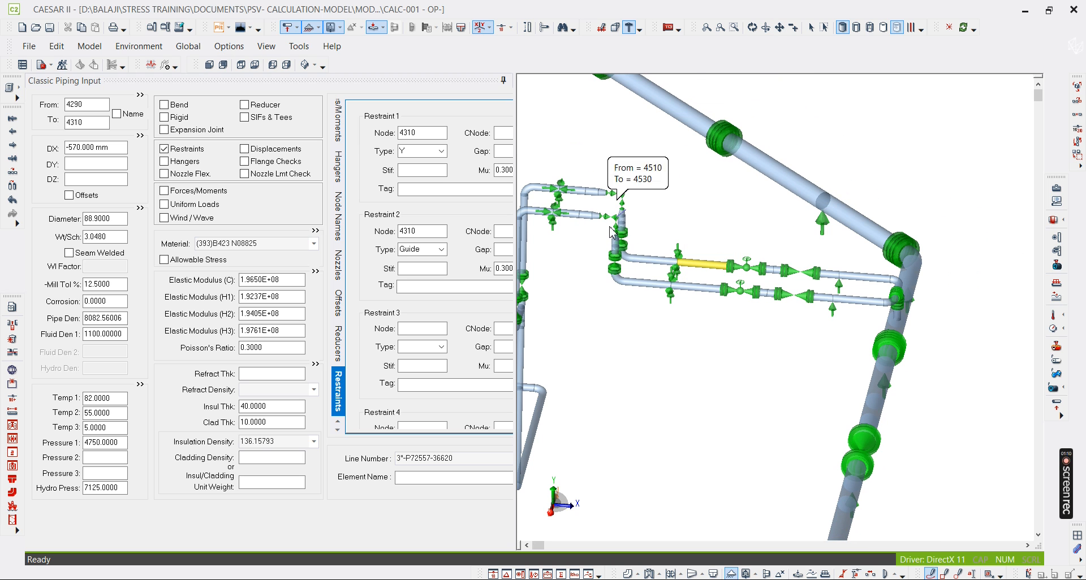
pyautogui.scroll(2, 670, 294)
pyautogui.scroll(1, 671, 293)
pyautogui.click(707, 231)
pyautogui.scroll(2, 805, 387)
pyautogui.scroll(-2, 805, 387)
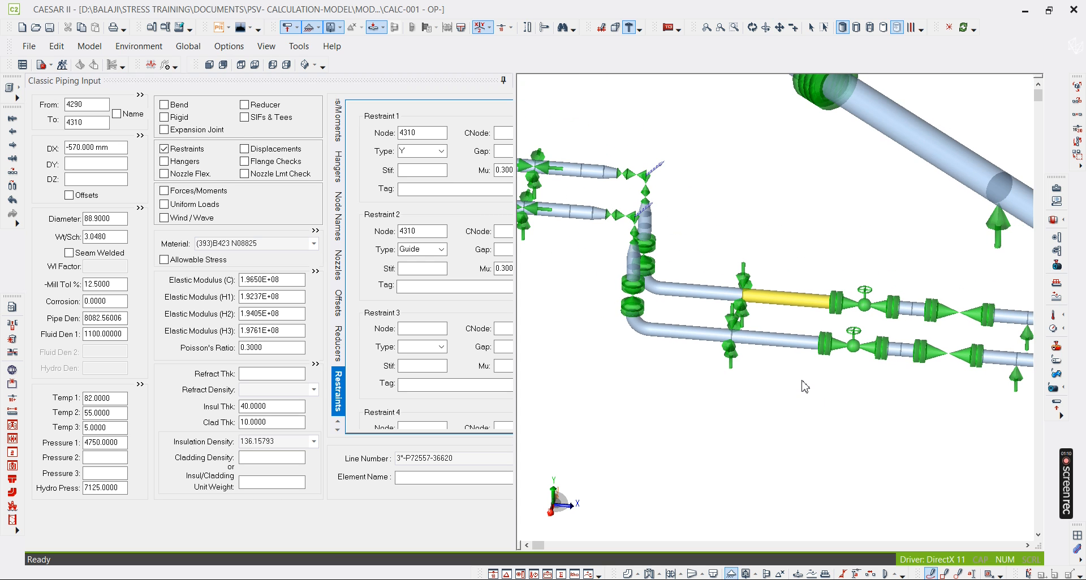
pyautogui.scroll(1, 782, 353)
pyautogui.moveTo(784, 356)
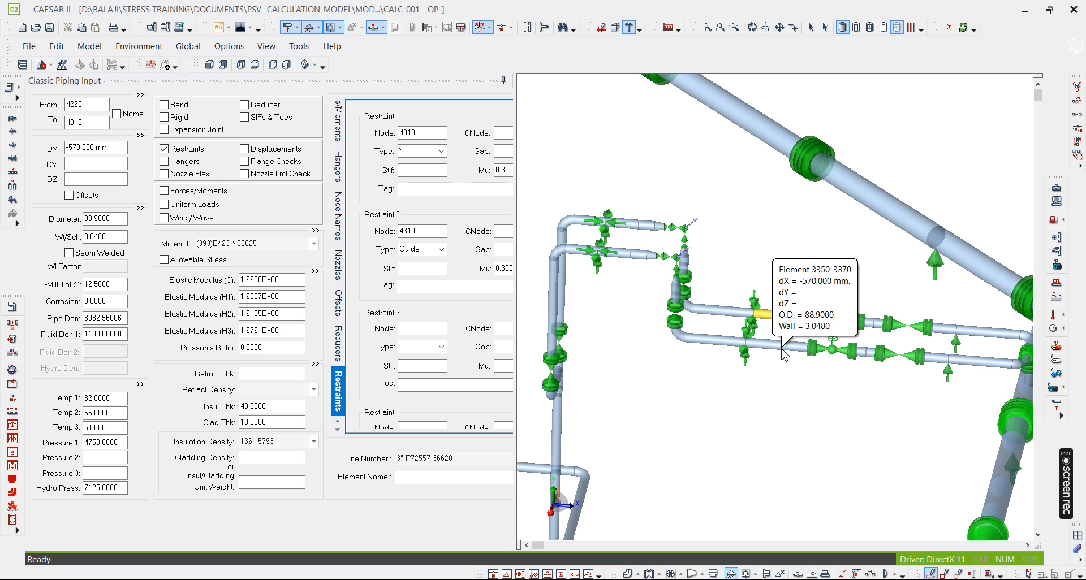
pyautogui.moveTo(739, 353)
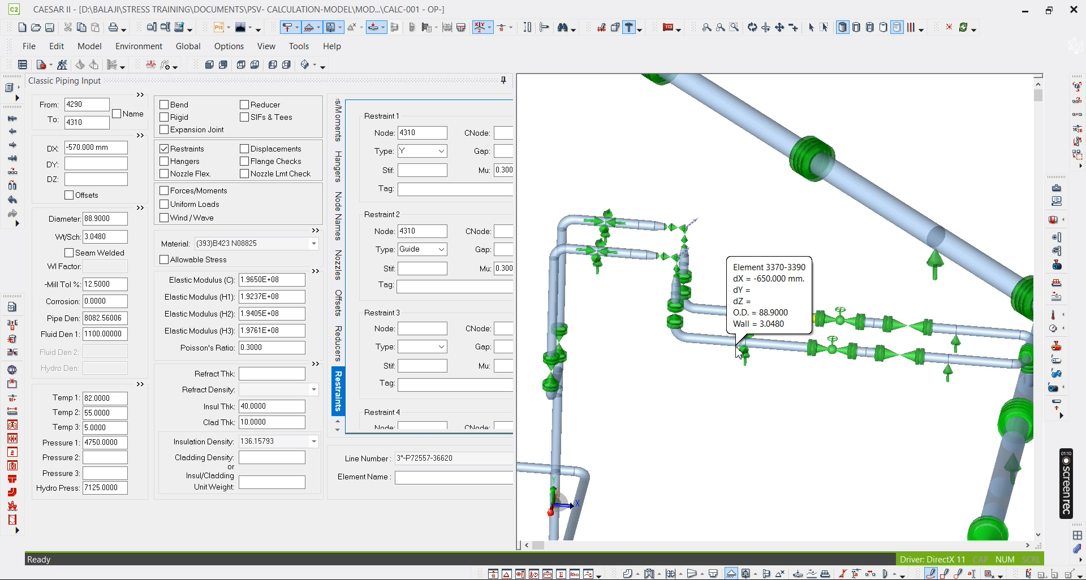
pyautogui.scroll(-3, 672, 368)
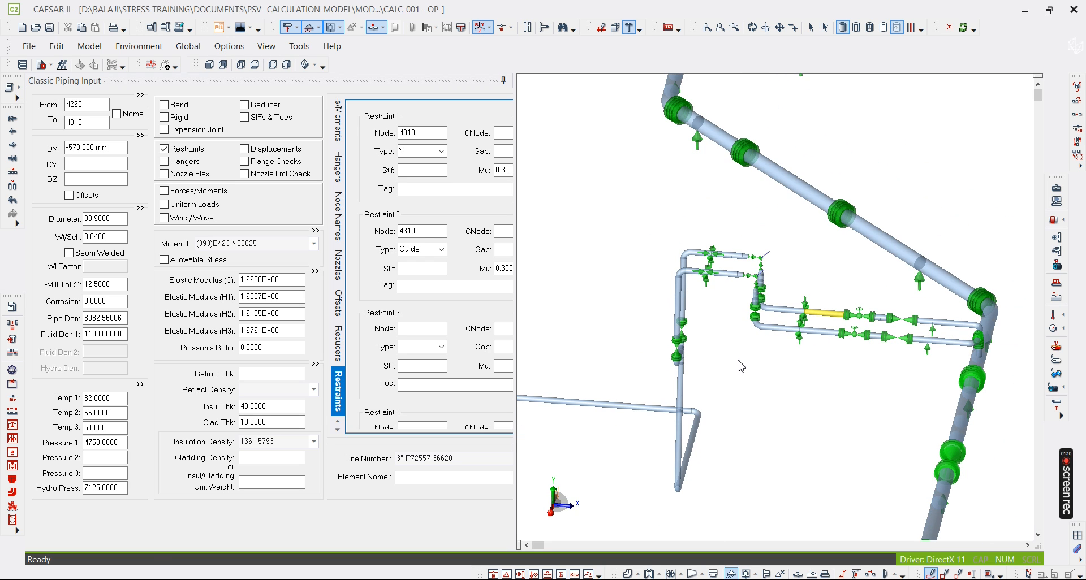
# - Show the model in isometric view and examine the relief valve lines together with the connected header
pyautogui.click(780, 27)
pyautogui.moveTo(821, 275); pyautogui.dragTo(825, 269)
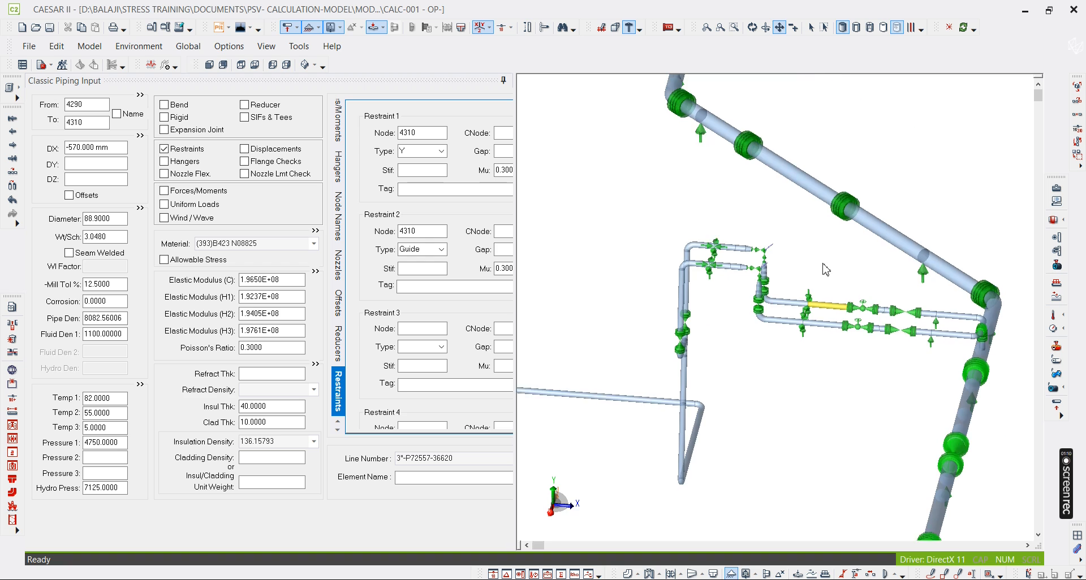
pyautogui.moveTo(822, 264); pyautogui.dragTo(863, 215, button='middle')
pyautogui.scroll(-3, 808, 274)
pyautogui.click(306, 65)
pyautogui.scroll(5, 696, 283)
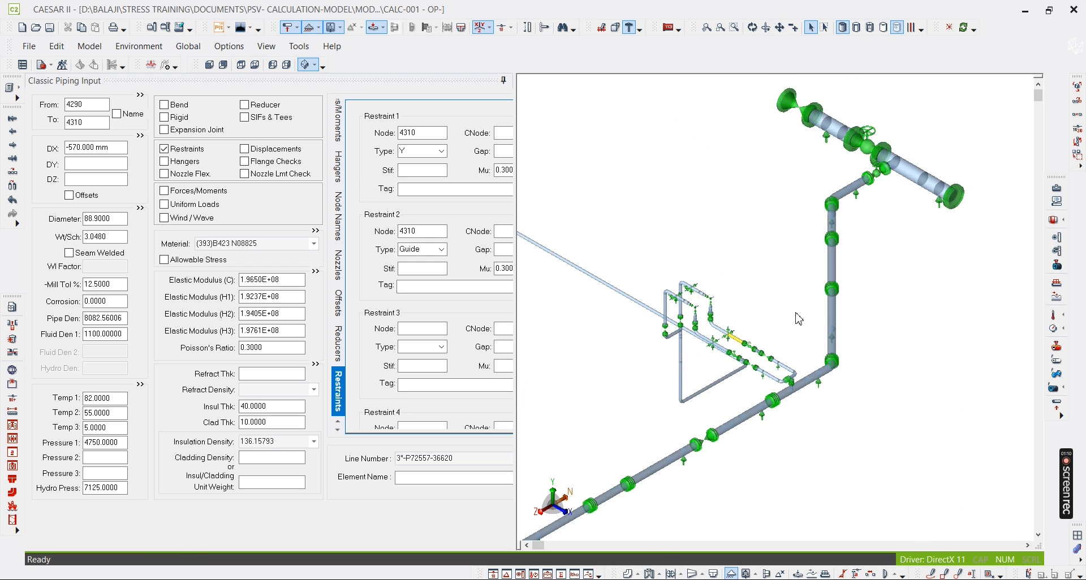
pyautogui.scroll(3, 798, 319)
pyautogui.moveTo(774, 241); pyautogui.dragTo(778, 243, button='middle')
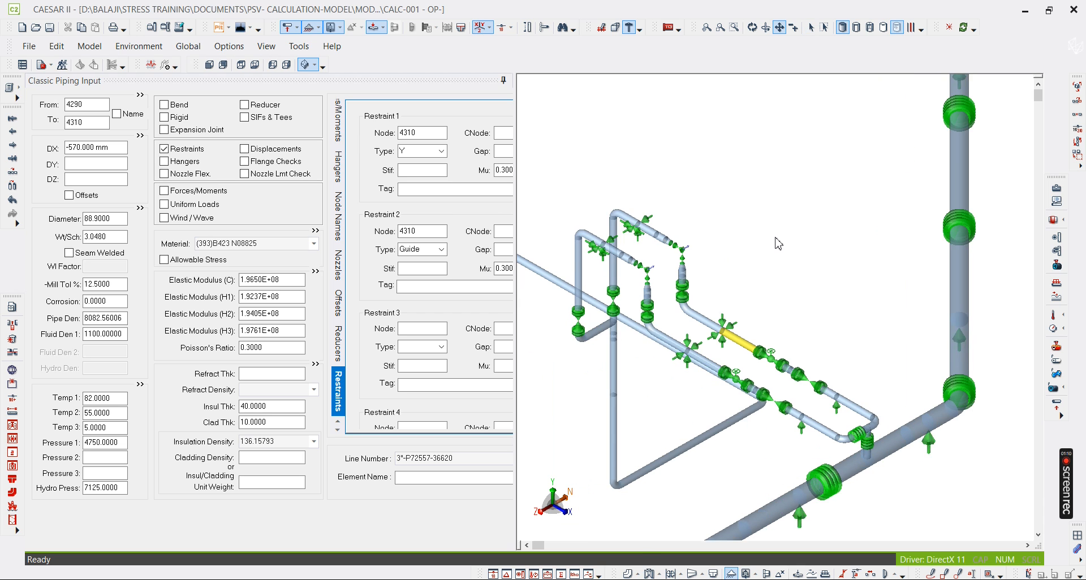
pyautogui.scroll(-1, 777, 240)
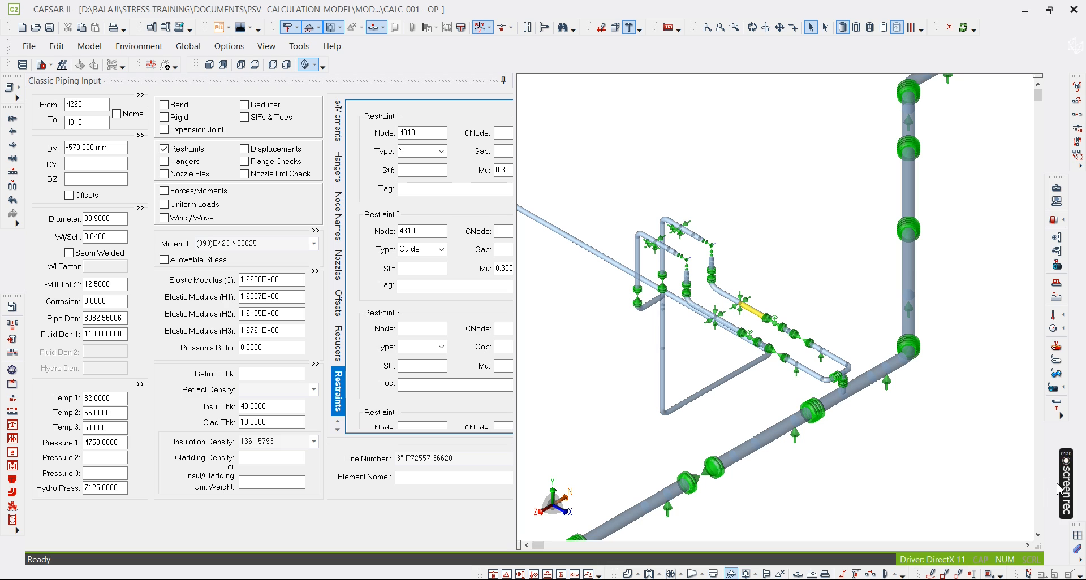
# - Glance at the support mark-up drawing in PDF-XChange Editor and return to the CAESAR II model
pyautogui.moveTo(1068, 486)
pyautogui.hotkey('alt', 'Tab')
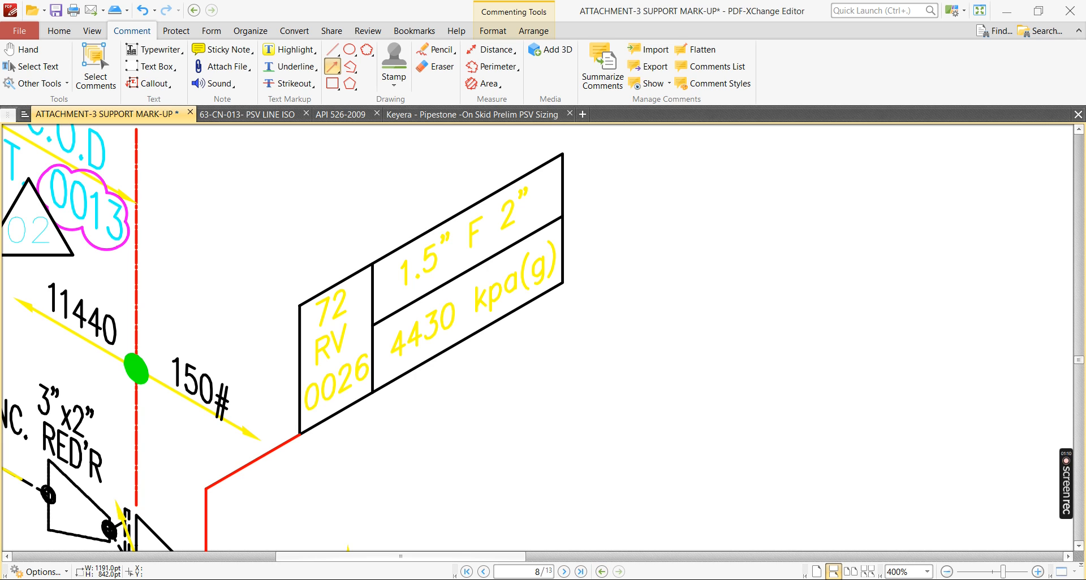
pyautogui.hotkey('alt', 'Tab')
# - Identify node 4790 on the vertical outlet pipe by selecting elements 4770-4790 and 4790-4810
pyautogui.scroll(-3, 811, 340)
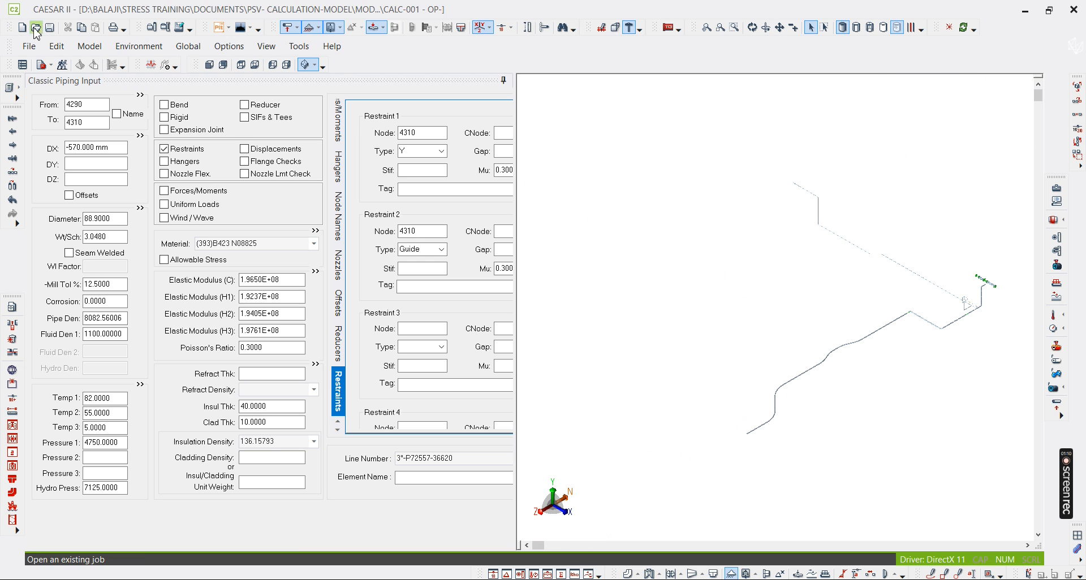
pyautogui.scroll(3, 975, 306)
pyautogui.scroll(5, 974, 306)
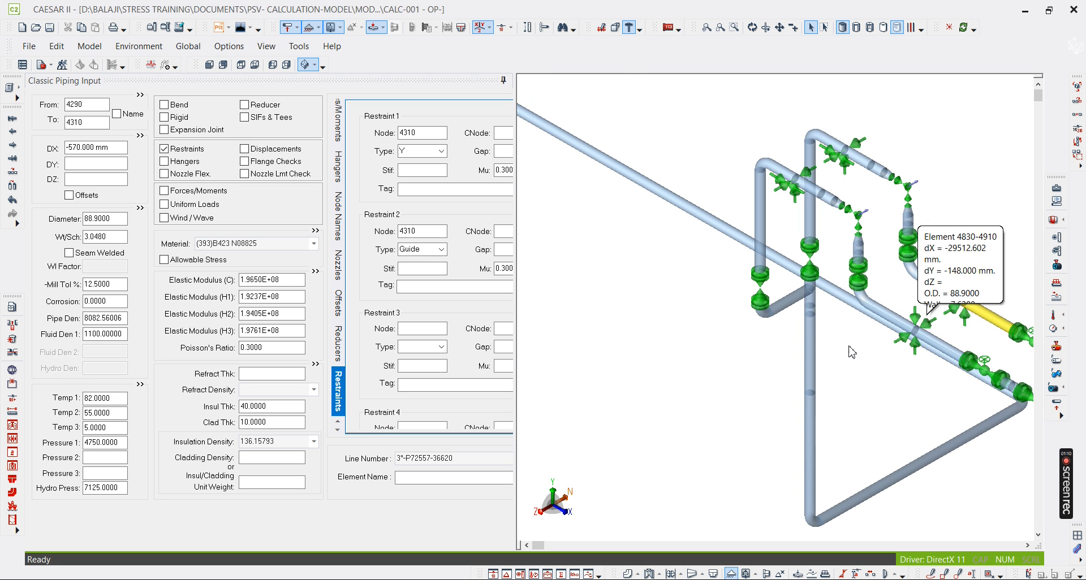
pyautogui.click(91, 125)
pyautogui.moveTo(807, 401); pyautogui.dragTo(870, 408, button='middle')
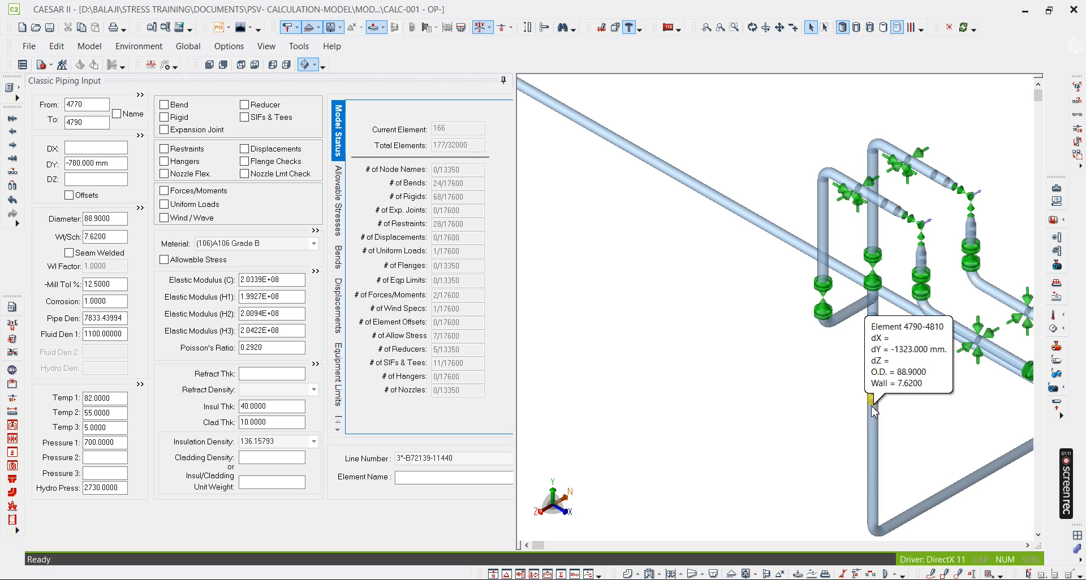
pyautogui.click(874, 422)
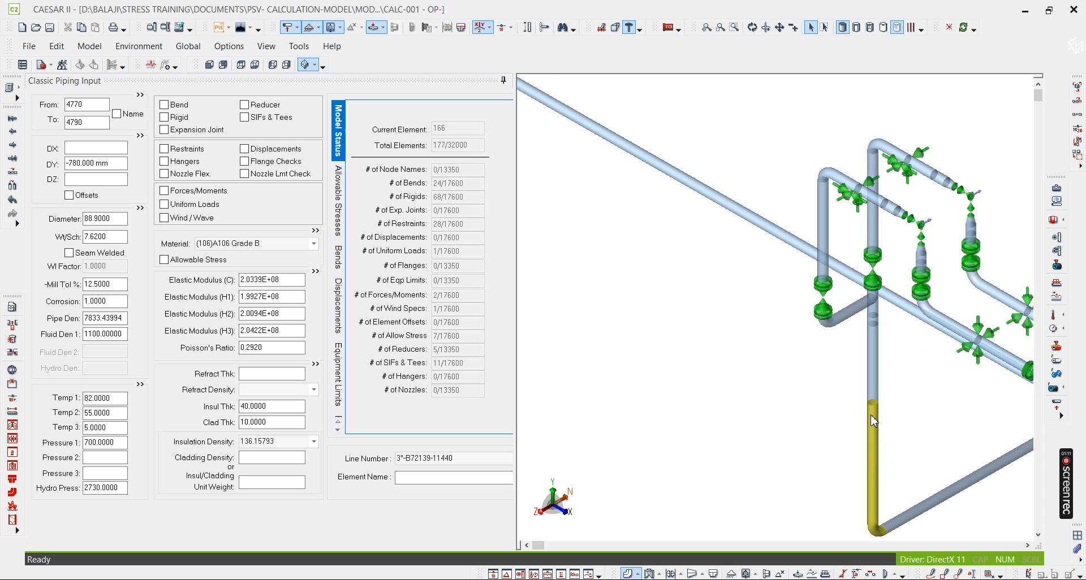
# - Follow the outlet line to its reducer and select element 5020-5040 to read its node numbers
pyautogui.middleClick(697, 364)
pyautogui.scroll(-3, 660, 297)
pyautogui.moveTo(661, 297); pyautogui.dragTo(818, 374, button='middle')
pyautogui.scroll(-2, 724, 297)
pyautogui.moveTo(724, 298); pyautogui.dragTo(871, 372, button='middle')
pyautogui.moveTo(662, 209); pyautogui.dragTo(843, 309, button='middle')
pyautogui.moveTo(704, 216); pyautogui.dragTo(899, 328, button='middle')
pyautogui.moveTo(680, 176); pyautogui.dragTo(797, 282, button='middle')
pyautogui.scroll(5, 863, 228)
pyautogui.click(862, 228)
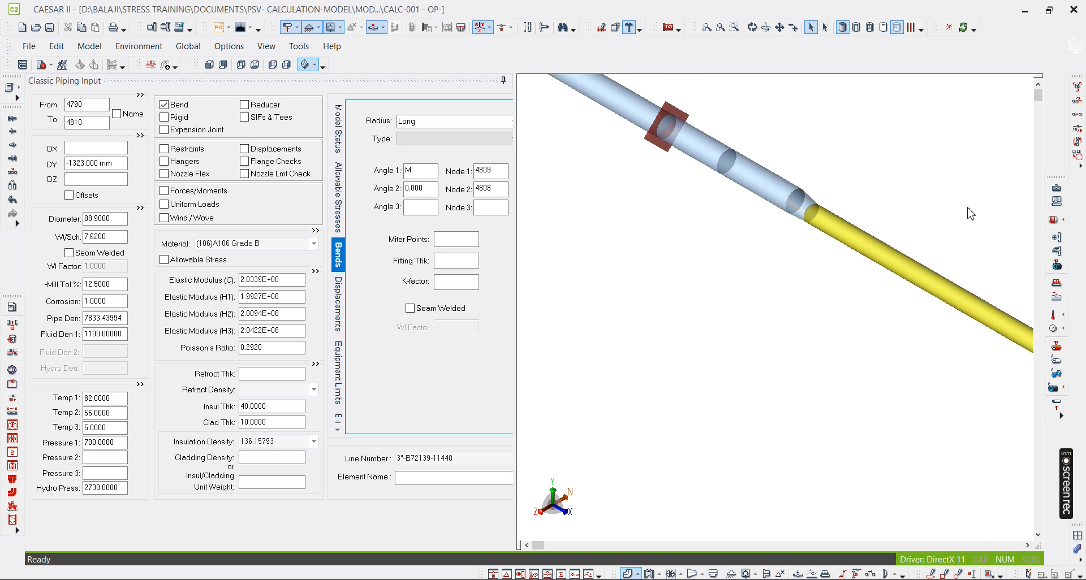
pyautogui.click(92, 121)
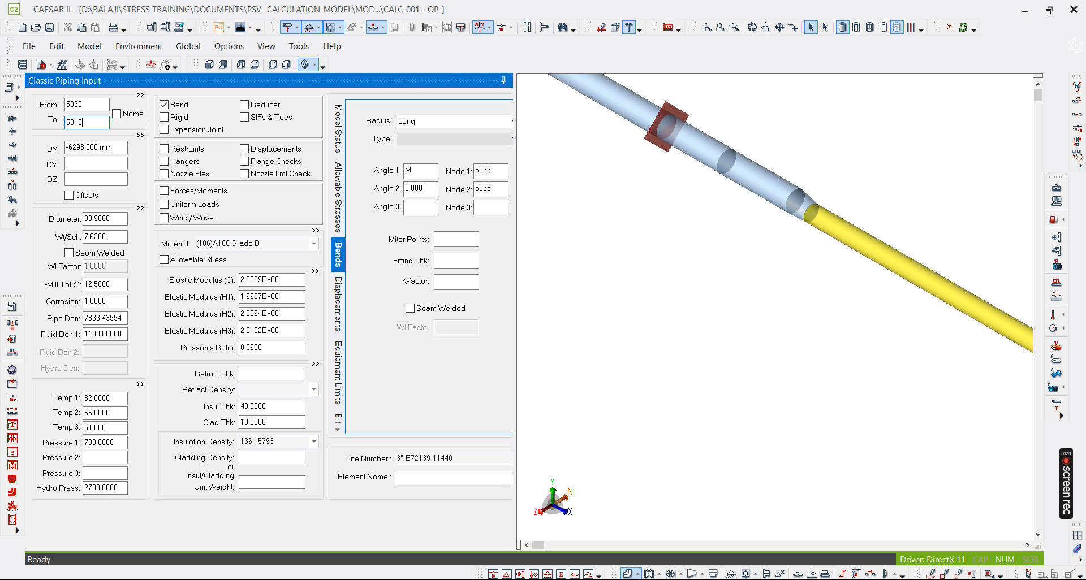
# - Switch to the Word stress analysis report and write the node range "4790 to 5040" below the buried model paragraph
pyautogui.hotkey('alt', 'Tab')
pyautogui.scroll(-3, 469, 540)
pyautogui.click(366, 503)
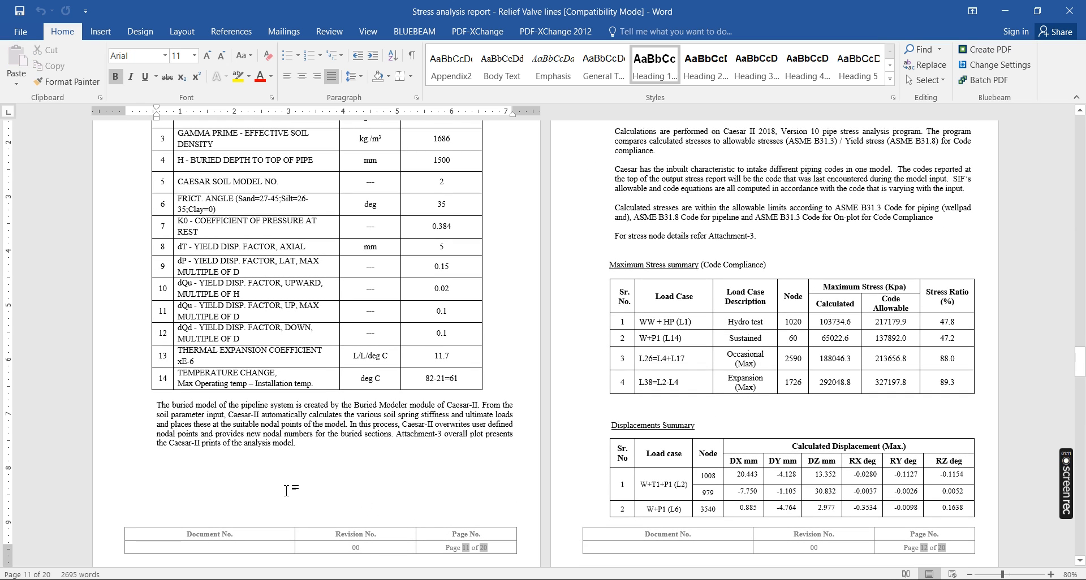
pyautogui.write('4790 t')
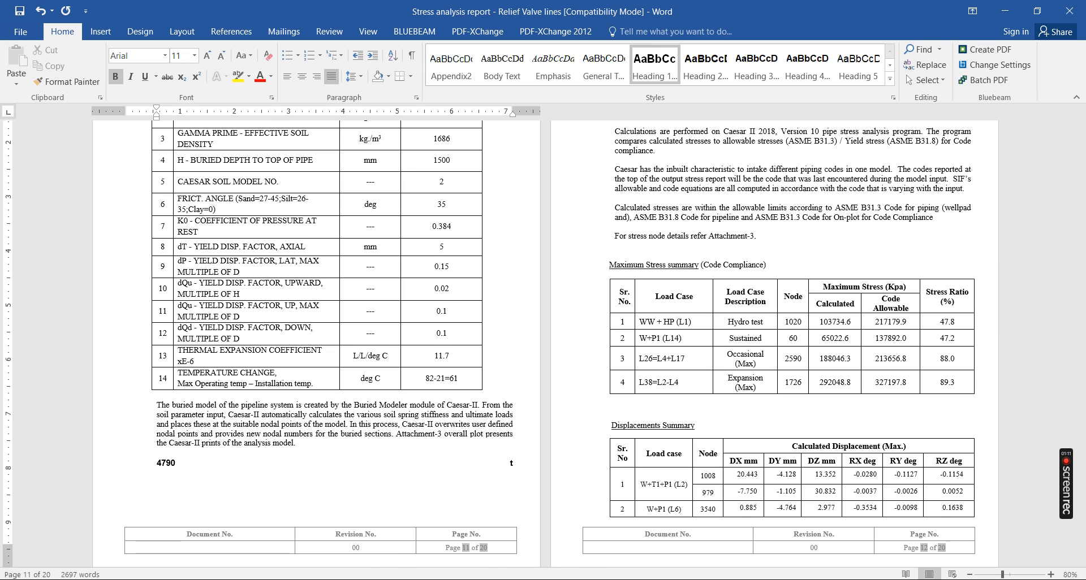
pyautogui.hotkey('alt', 'Tab')
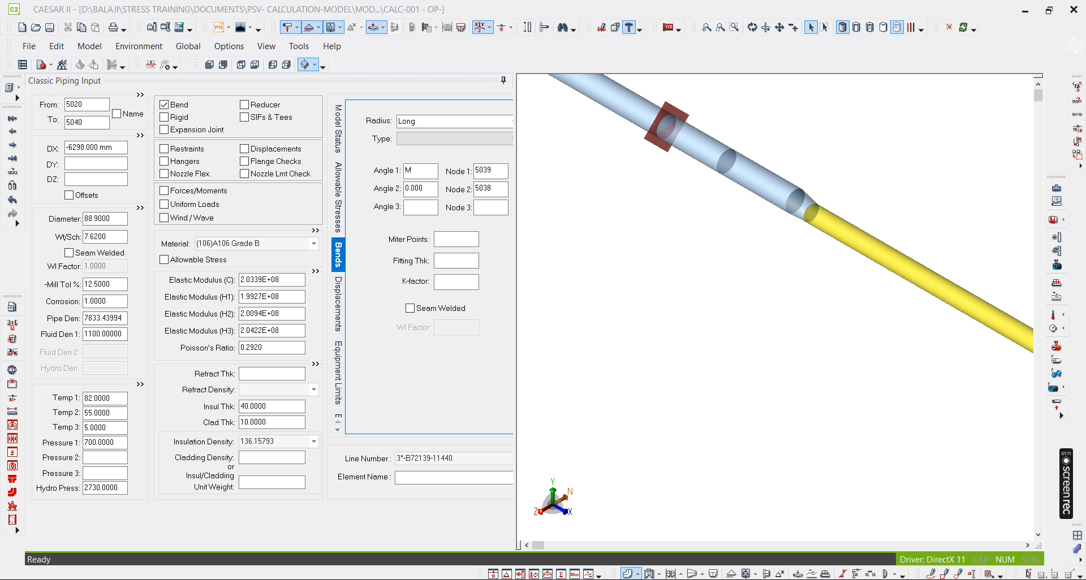
pyautogui.hotkey('alt', 'Tab')
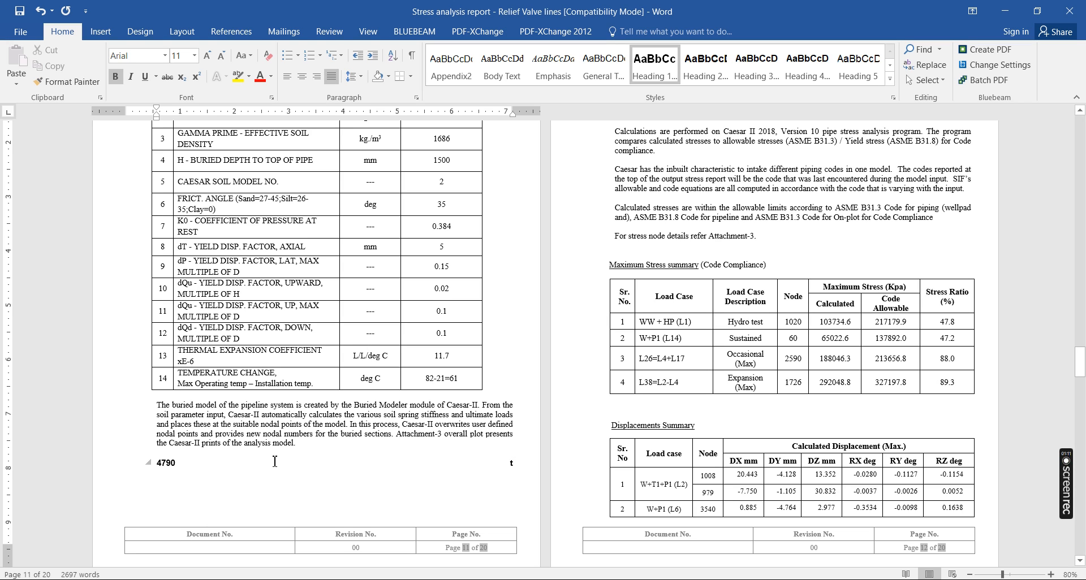
pyautogui.write('o')
pyautogui.press('Tab')
pyautogui.write('500')
pyautogui.press('BackSpace')
pyautogui.write('40')
# - Switch back to CAESAR II, save the piping input and open the job in a maximized Underground Pipe Modeler
pyautogui.hotkey('alt', 'Tab')
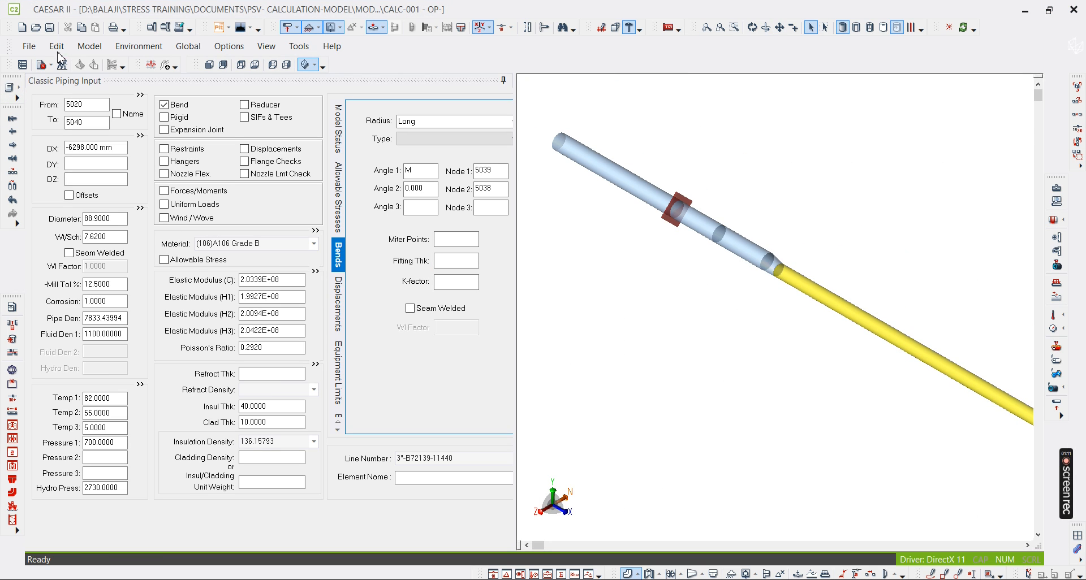
pyautogui.click(49, 28)
pyautogui.hotkey('alt', 'Tab')
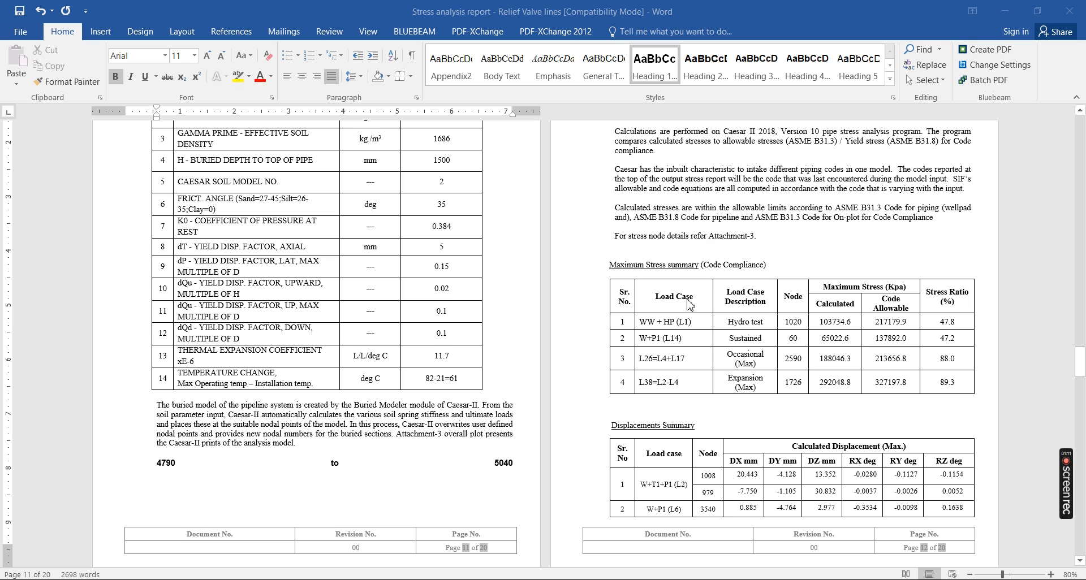
pyautogui.hotkey('alt', 'Tab')
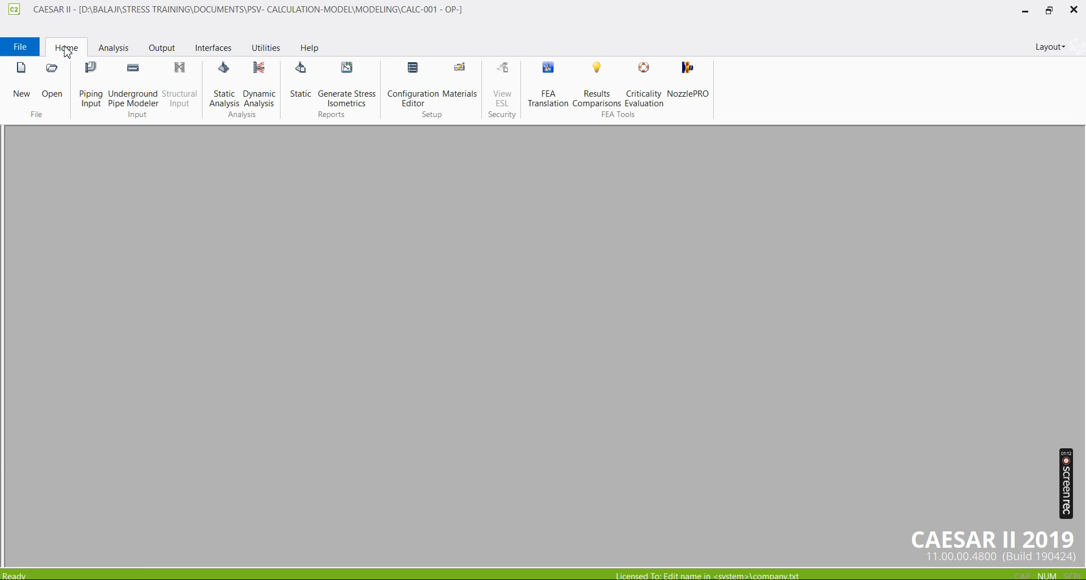
pyautogui.click(137, 89)
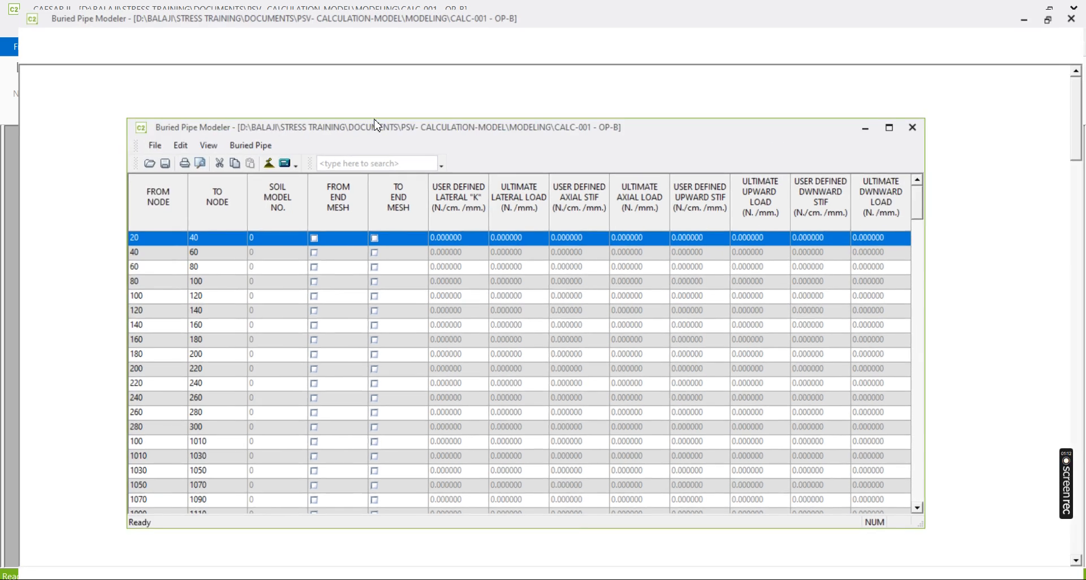
pyautogui.doubleClick(377, 125)
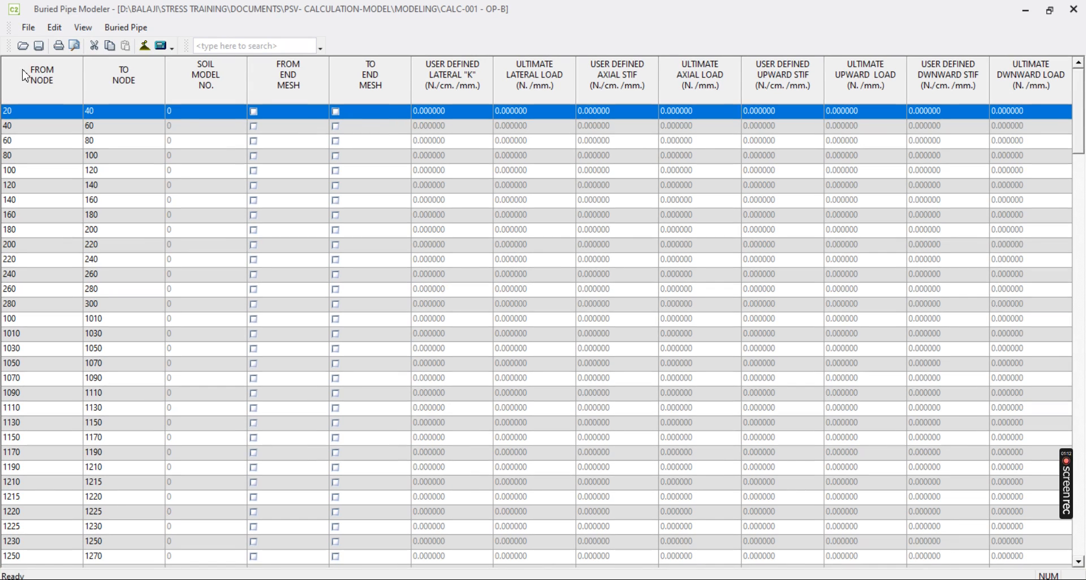
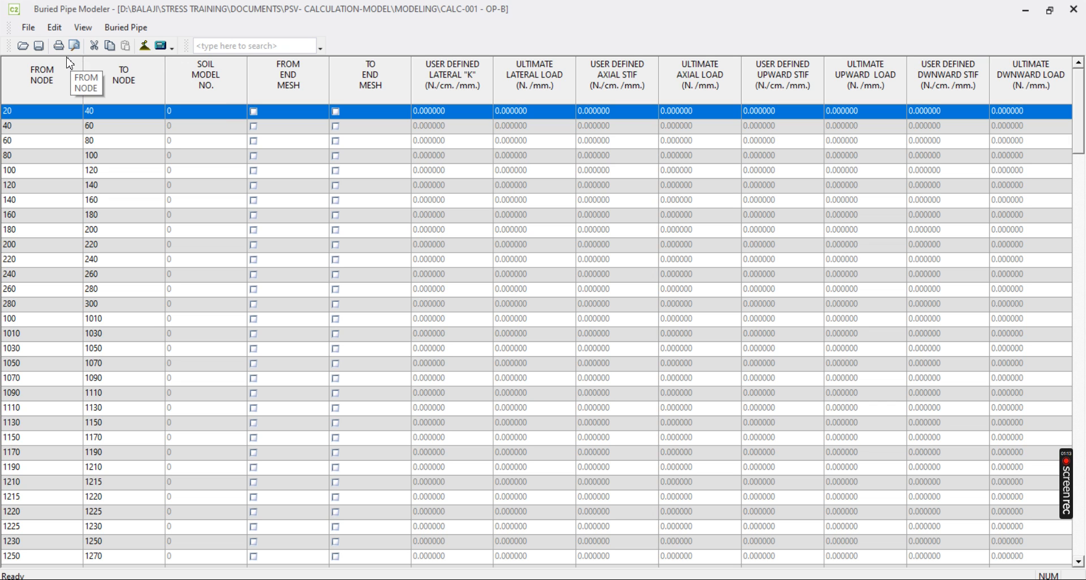
# - Open the soil model definition, review both soil model types and choose American Lifelines Alliance with the Sand/Gravel classification
pyautogui.click(143, 50)
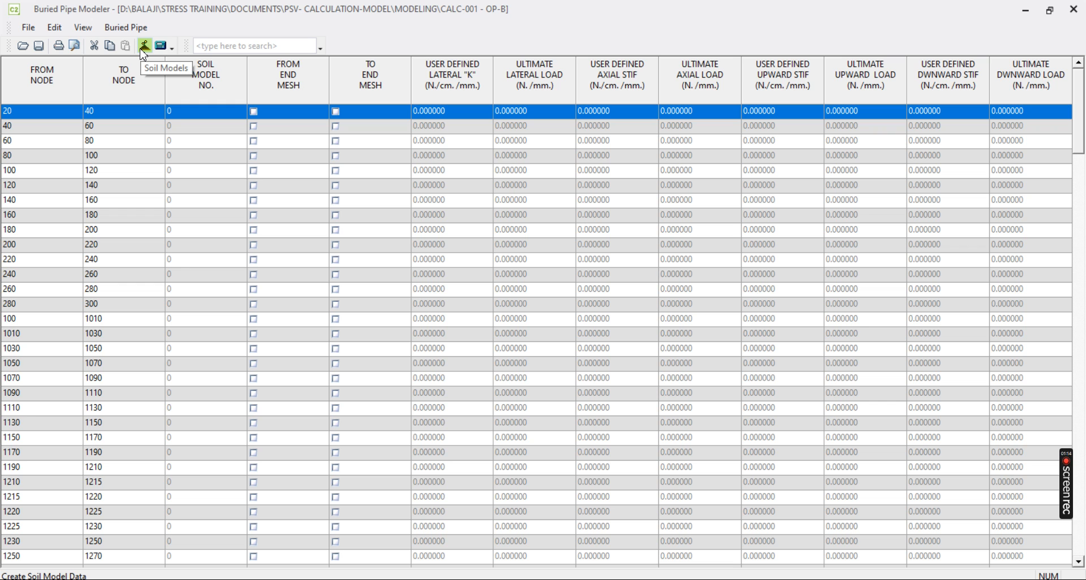
pyautogui.click(143, 49)
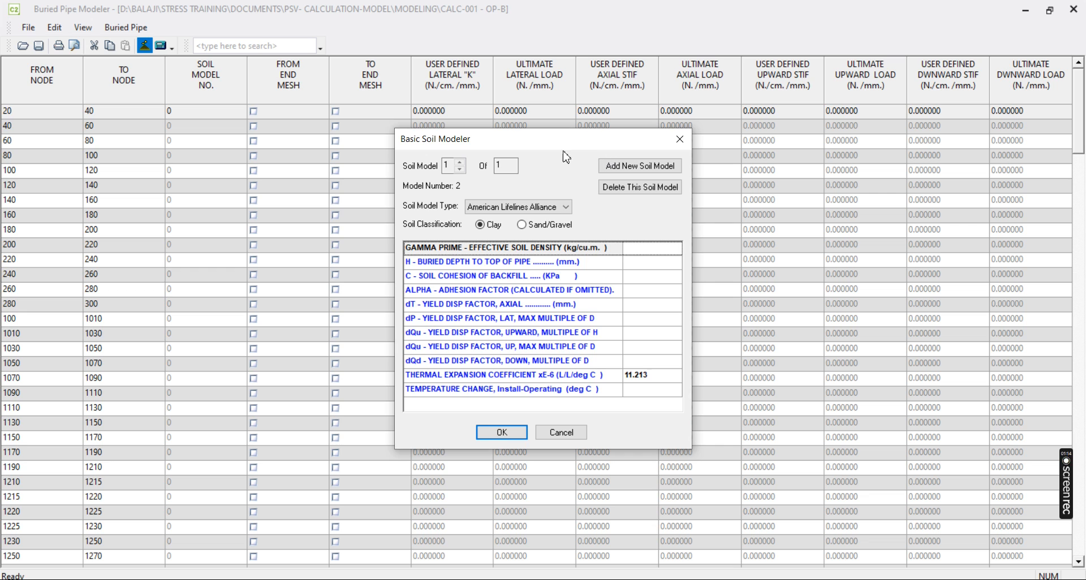
pyautogui.moveTo(560, 145); pyautogui.dragTo(456, 143)
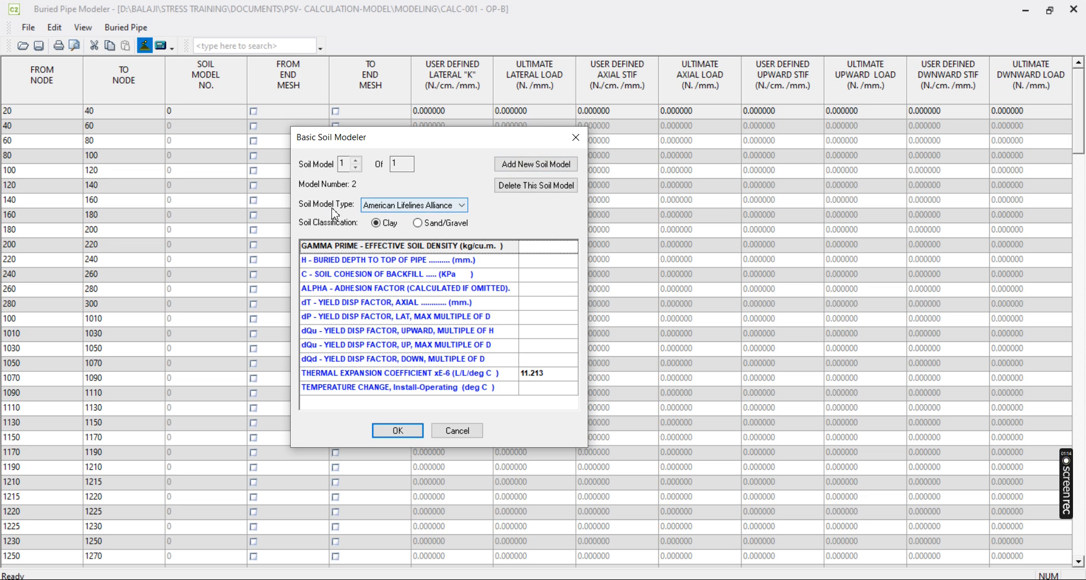
pyautogui.click(400, 208)
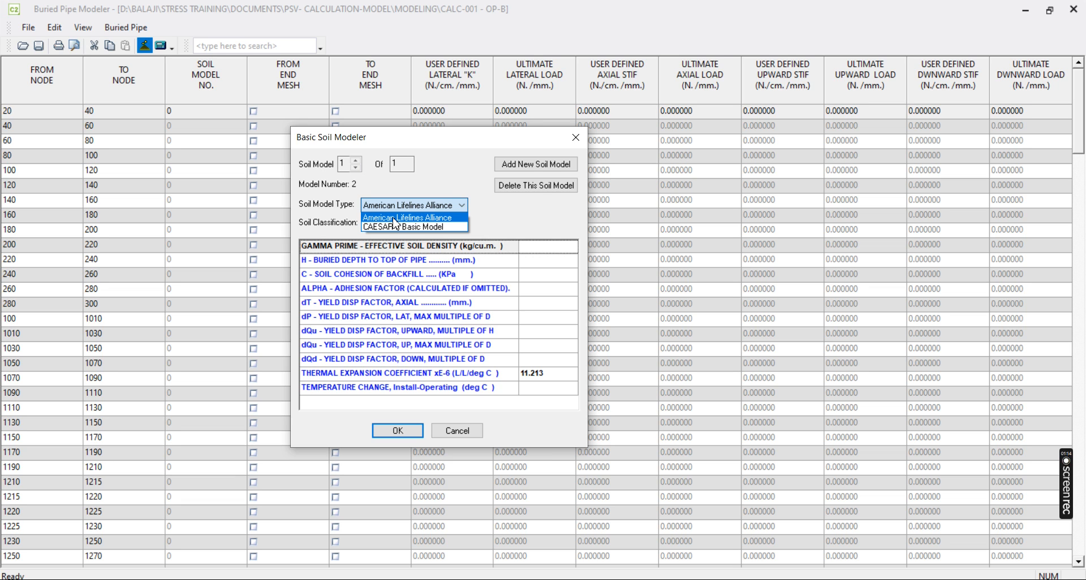
pyautogui.click(395, 218)
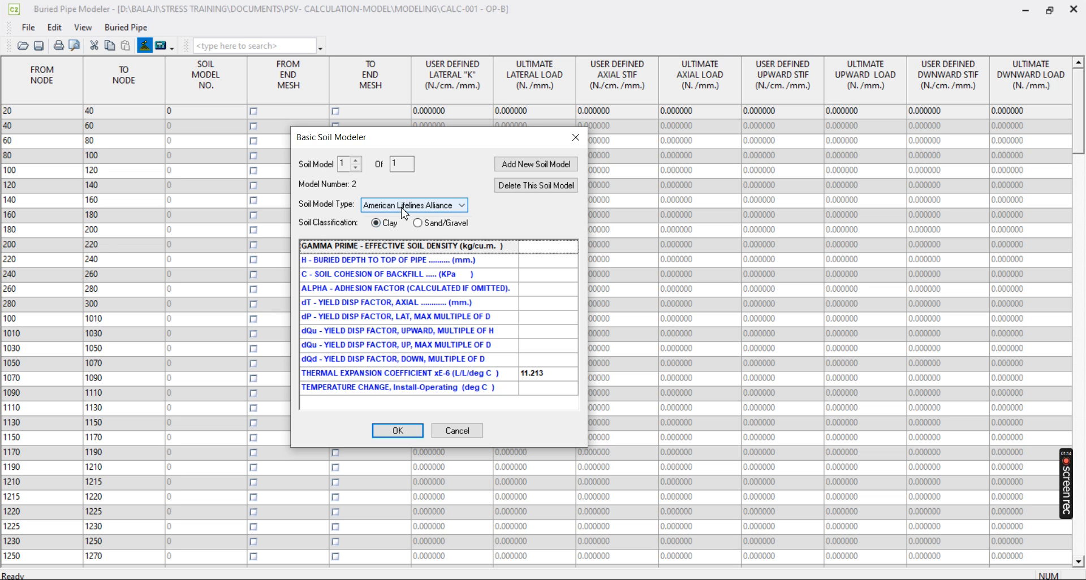
pyautogui.click(403, 206)
pyautogui.click(400, 227)
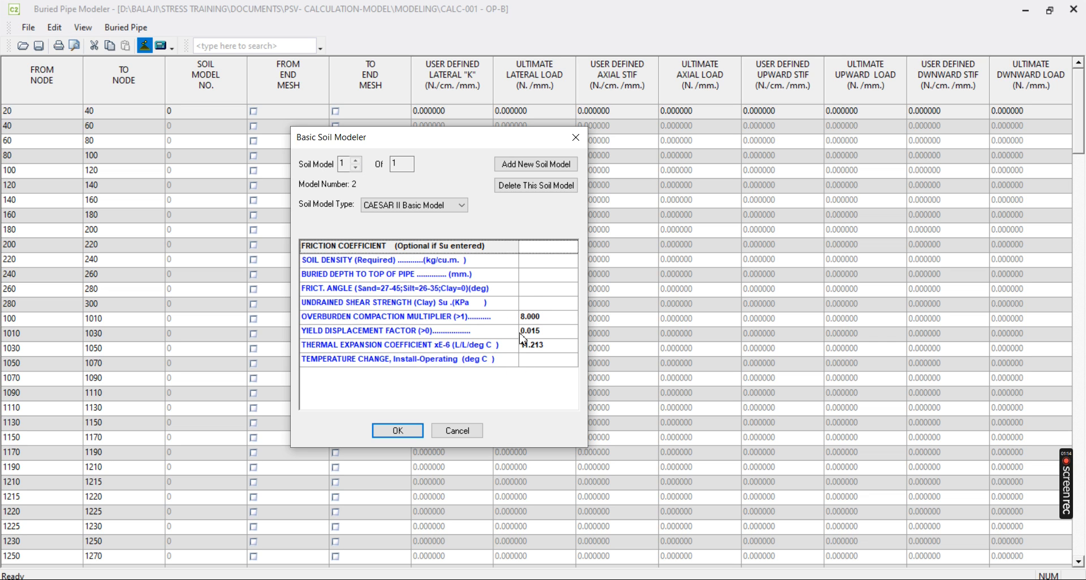
pyautogui.click(410, 209)
pyautogui.click(408, 225)
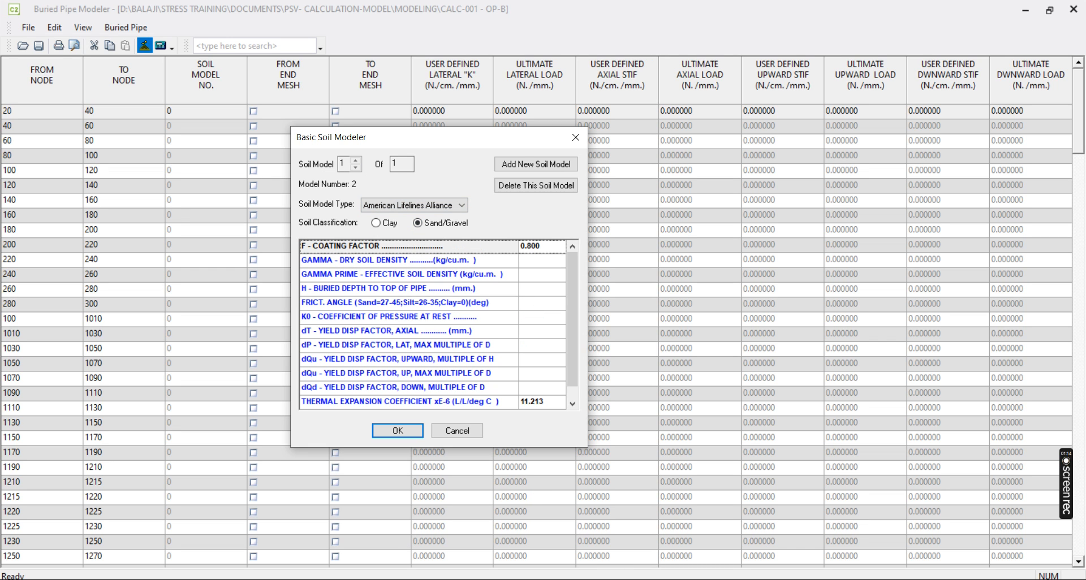
# - Switch to the Word report and examine the soil data table for the buried pipeline section, highlighting its rows
pyautogui.hotkey('alt', 'Tab')
pyautogui.scroll(3, 312, 392)
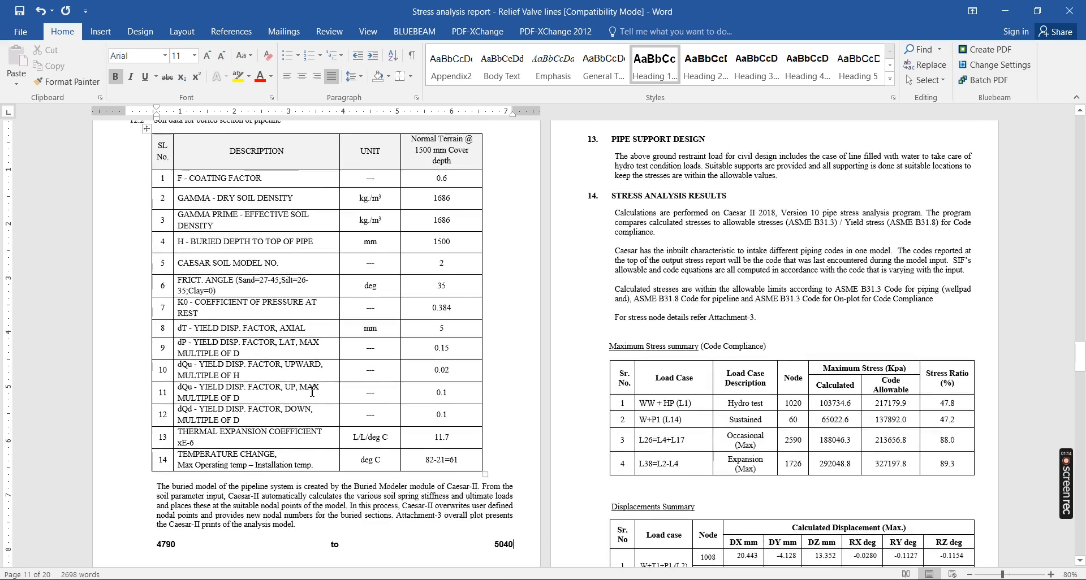
pyautogui.scroll(1, 311, 392)
pyautogui.keyDown('ctrl'); pyautogui.scroll(1, 133, 267); pyautogui.keyUp('ctrl')
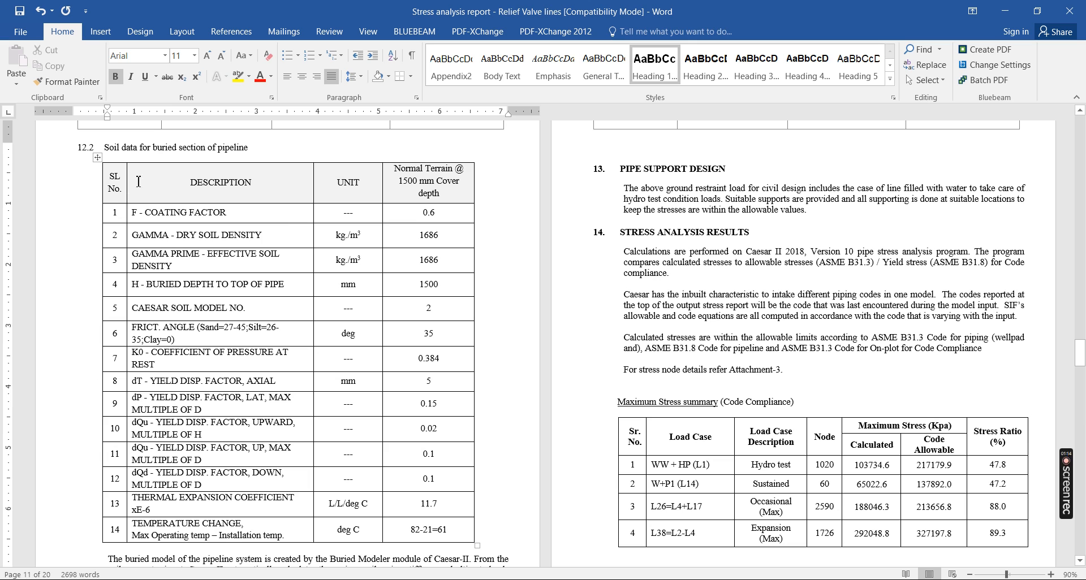
pyautogui.moveTo(118, 209); pyautogui.dragTo(420, 534)
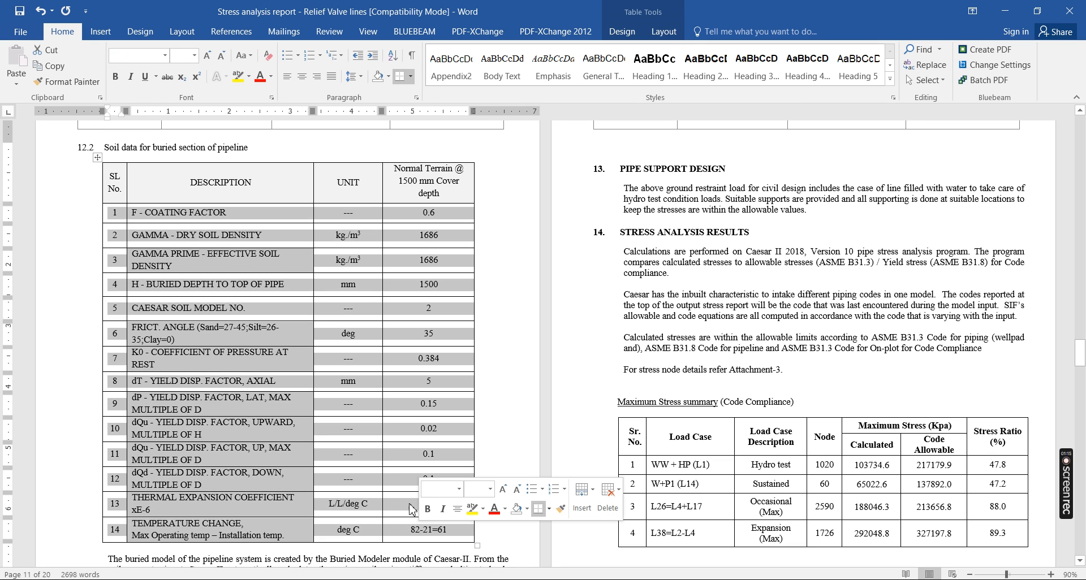
# - Restore the Word report to a half-screen window and move the CAESAR II main window out of the way
pyautogui.doubleClick(609, 7)
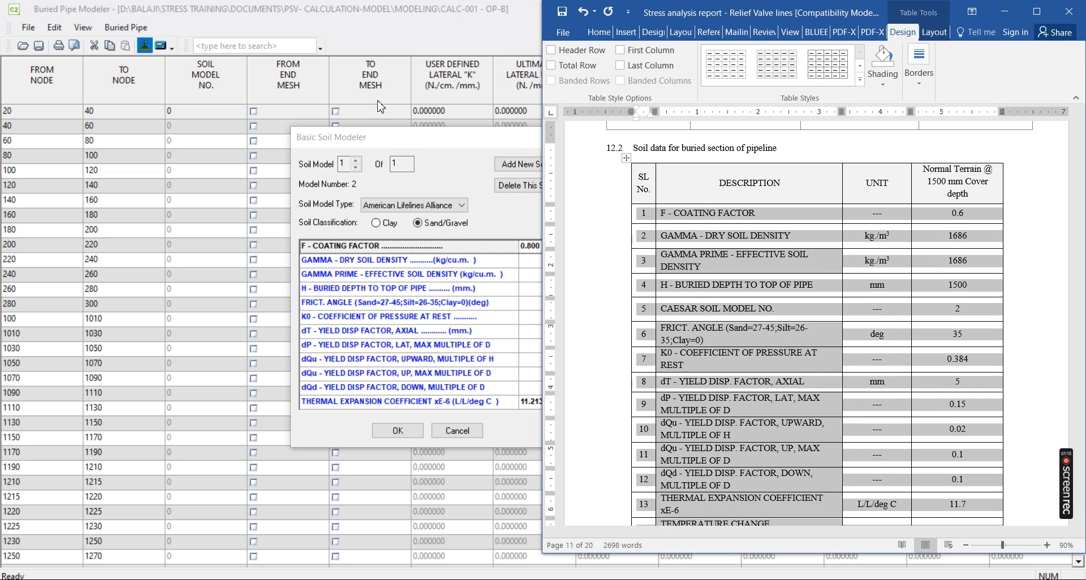
pyautogui.click(483, 28)
pyautogui.hotkey('alt', 'Tab')
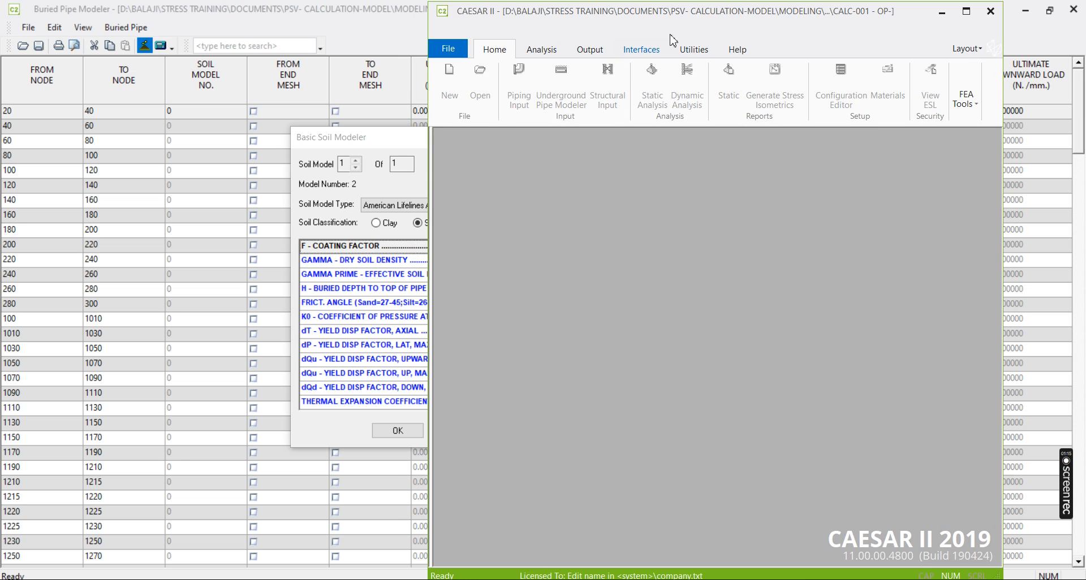
pyautogui.moveTo(656, 9); pyautogui.dragTo(143, 168)
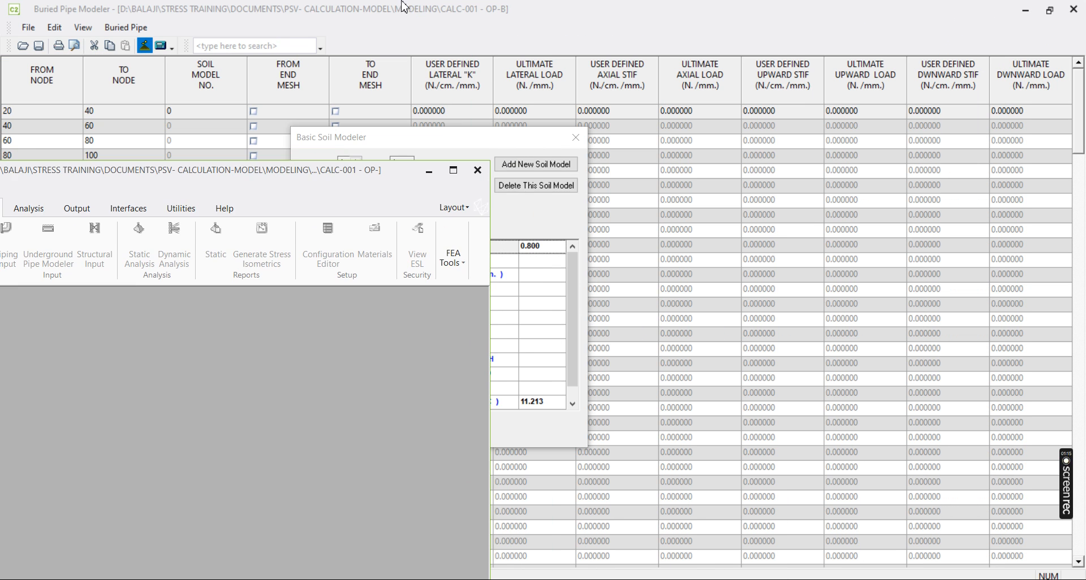
pyautogui.click(450, 14)
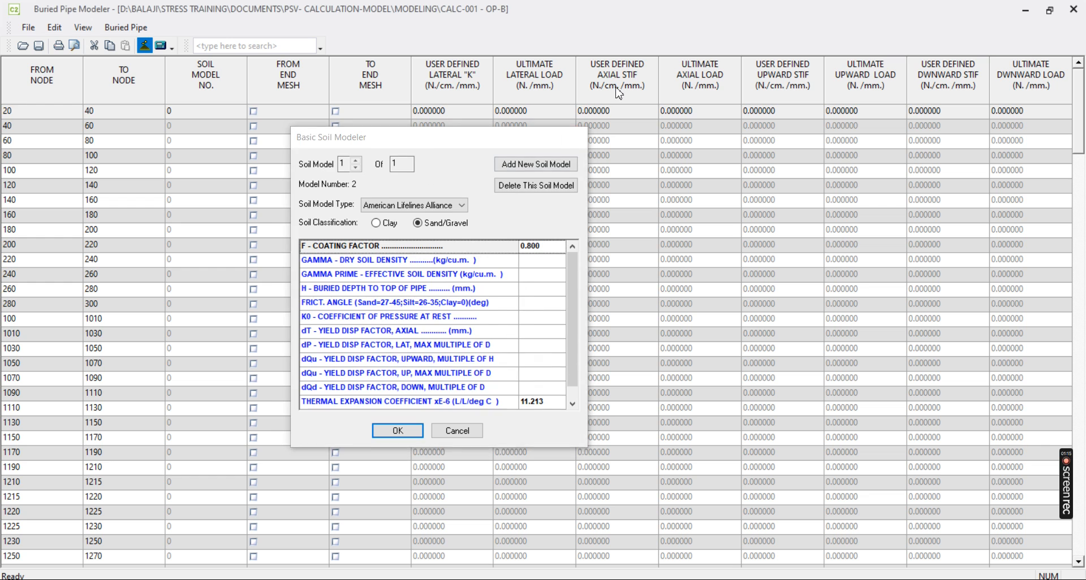
# - Close the soil model dialog and resize the Buried Pipe Modeler window to sit beside the Word report
pyautogui.click(576, 138)
pyautogui.doubleClick(667, 16)
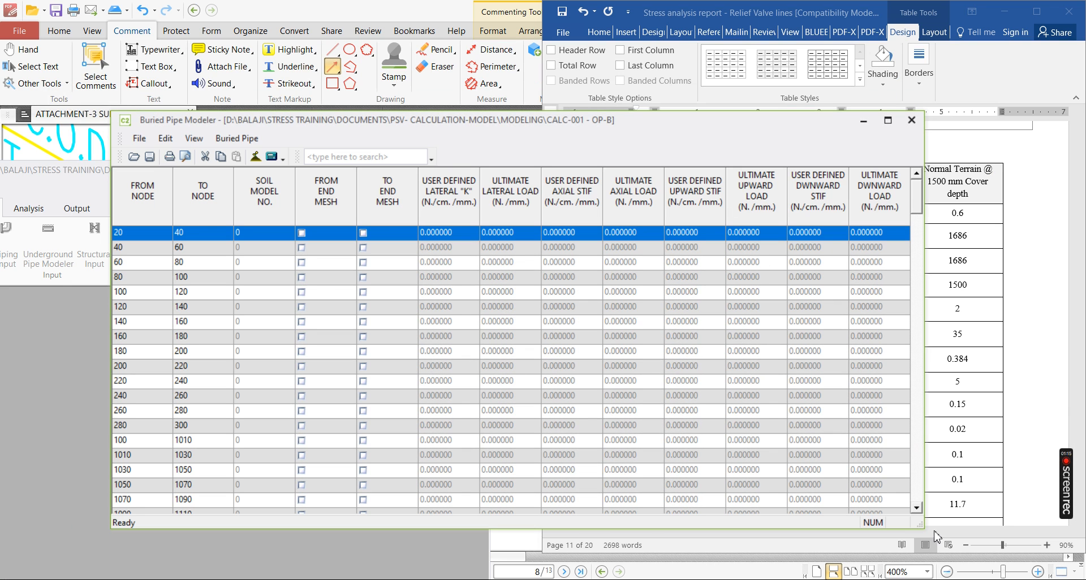
pyautogui.moveTo(923, 526); pyautogui.dragTo(594, 561)
pyautogui.moveTo(272, 119); pyautogui.dragTo(181, 8)
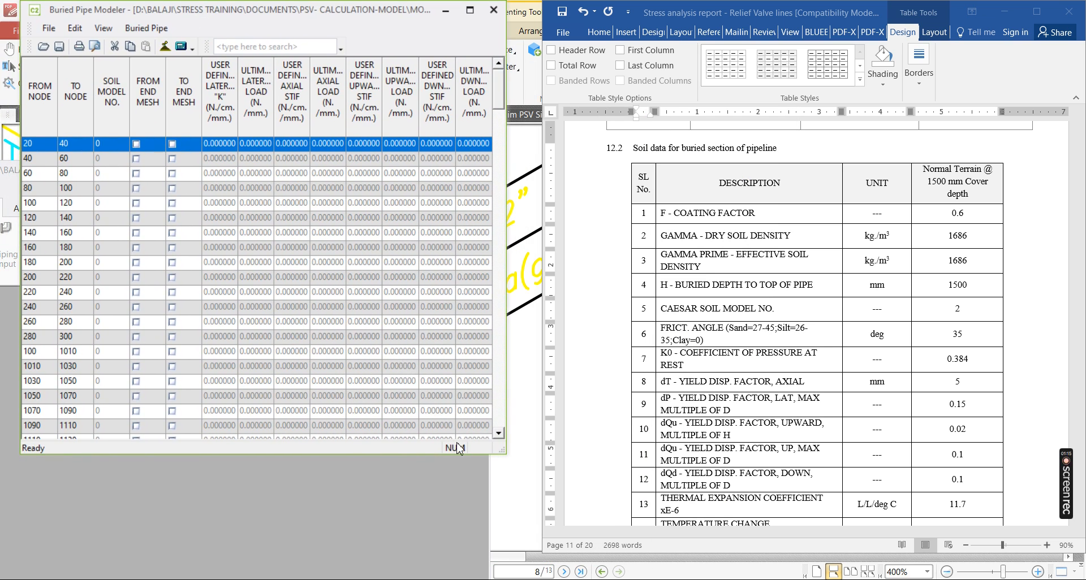
pyautogui.moveTo(504, 454); pyautogui.dragTo(538, 541)
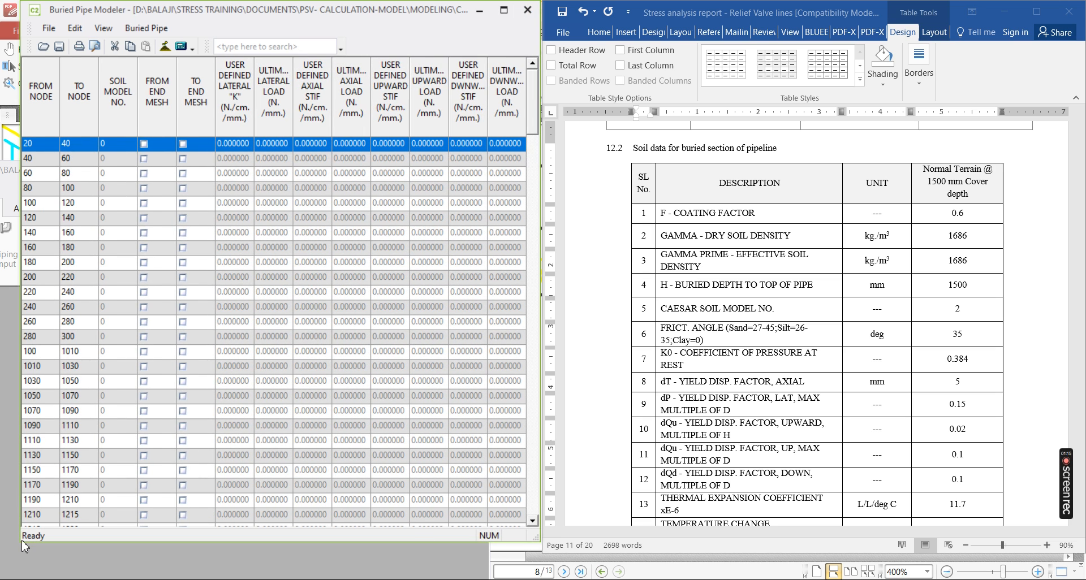
pyautogui.moveTo(24, 546); pyautogui.dragTo(23, 579)
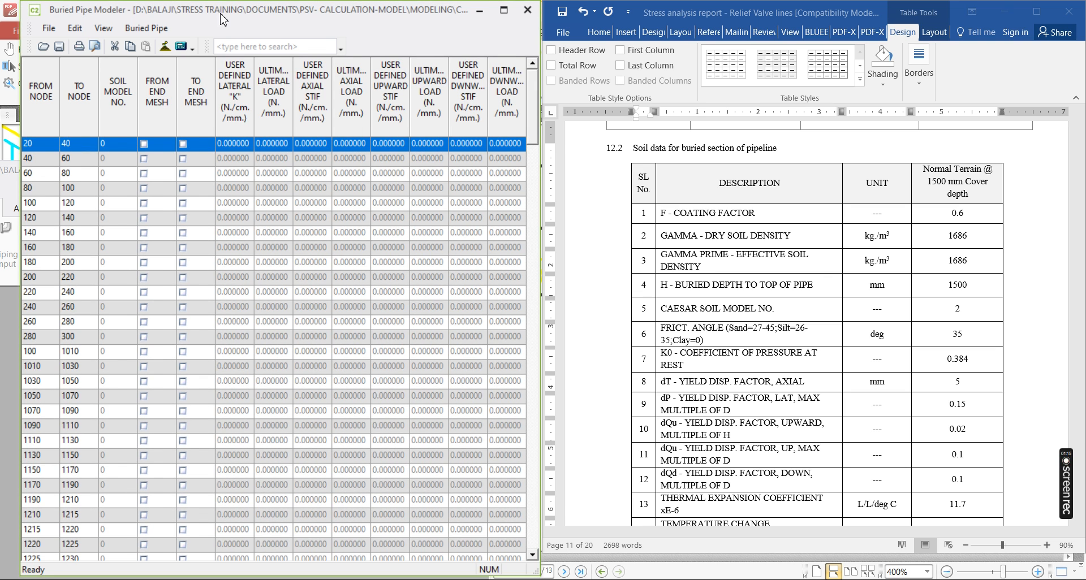
pyautogui.moveTo(220, 11); pyautogui.dragTo(197, 12)
# - Reopen the soil model, compare its Clay and Sand/Gravel inputs with the report's soil data table, and keep Sand/Gravel selected
pyautogui.click(142, 47)
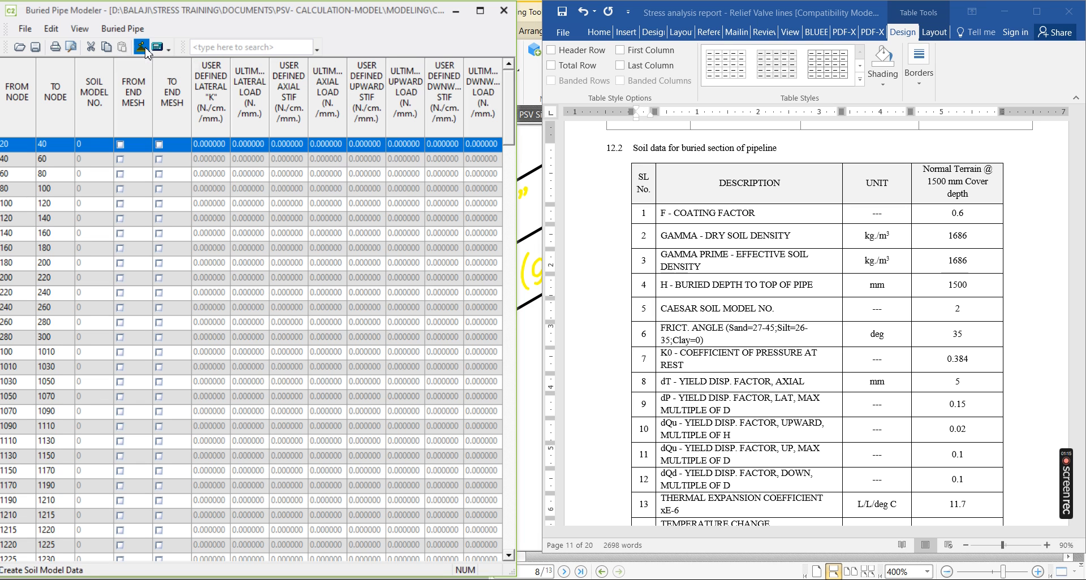
pyautogui.click(879, 308)
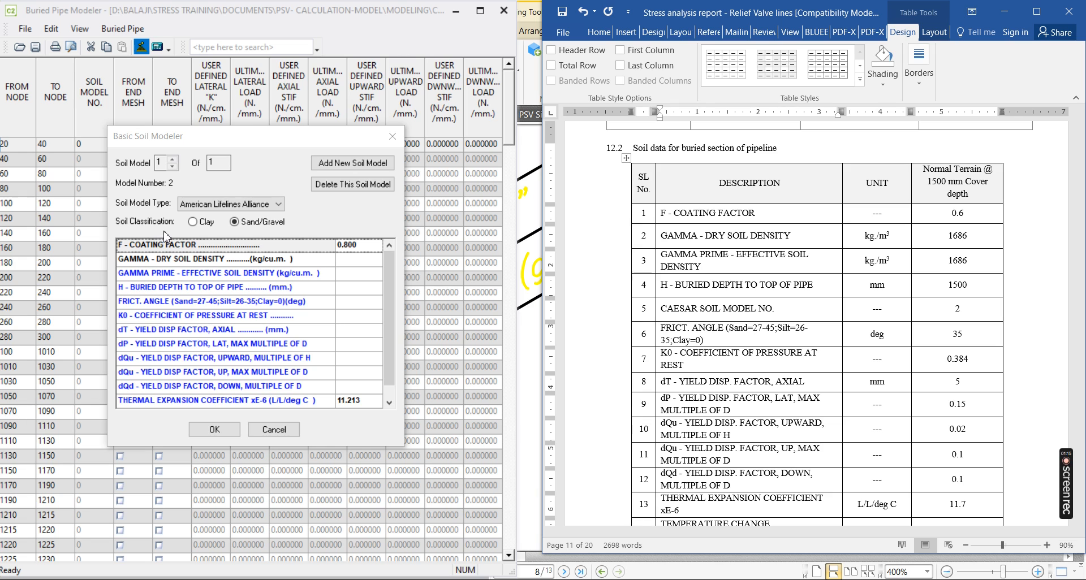
pyautogui.click(869, 305)
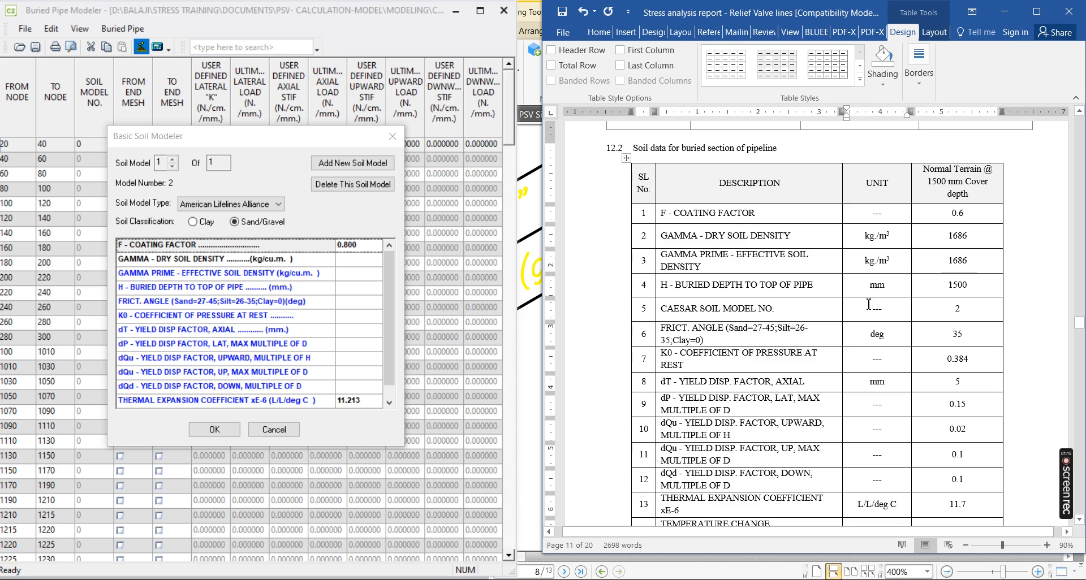
pyautogui.scroll(-3, 869, 304)
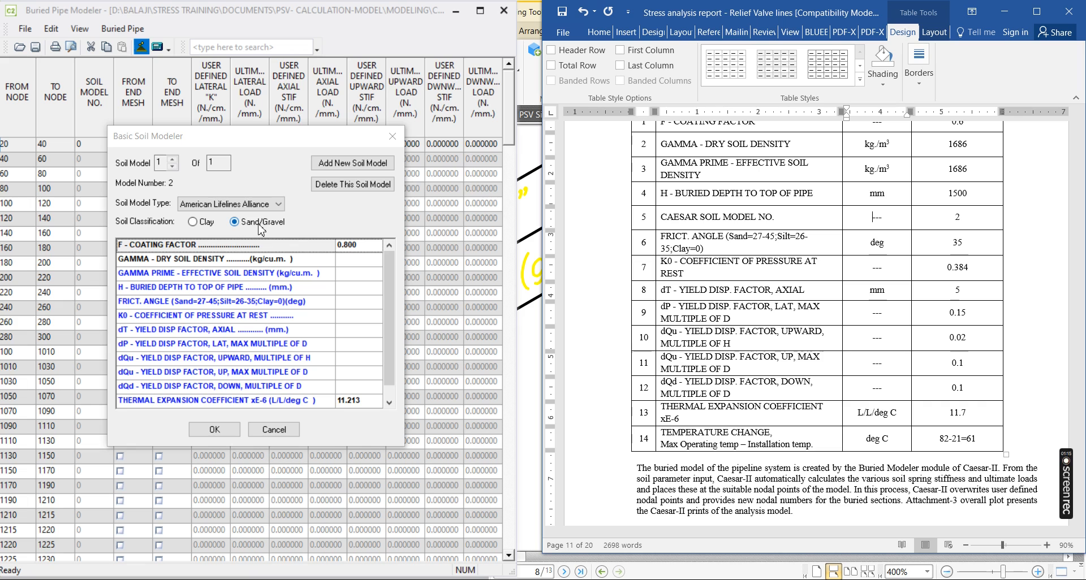
pyautogui.click(192, 222)
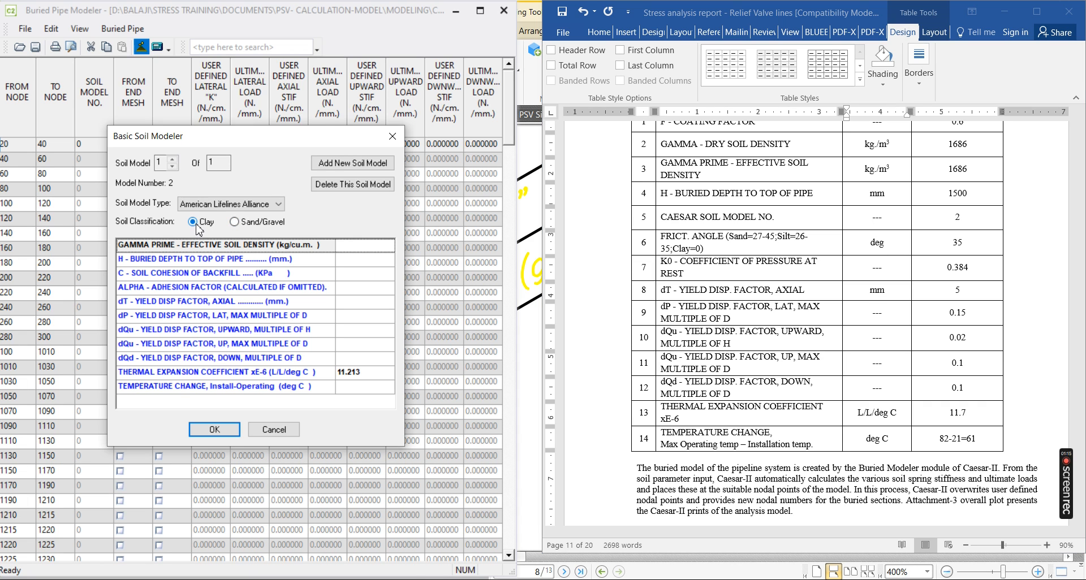
pyautogui.click(235, 223)
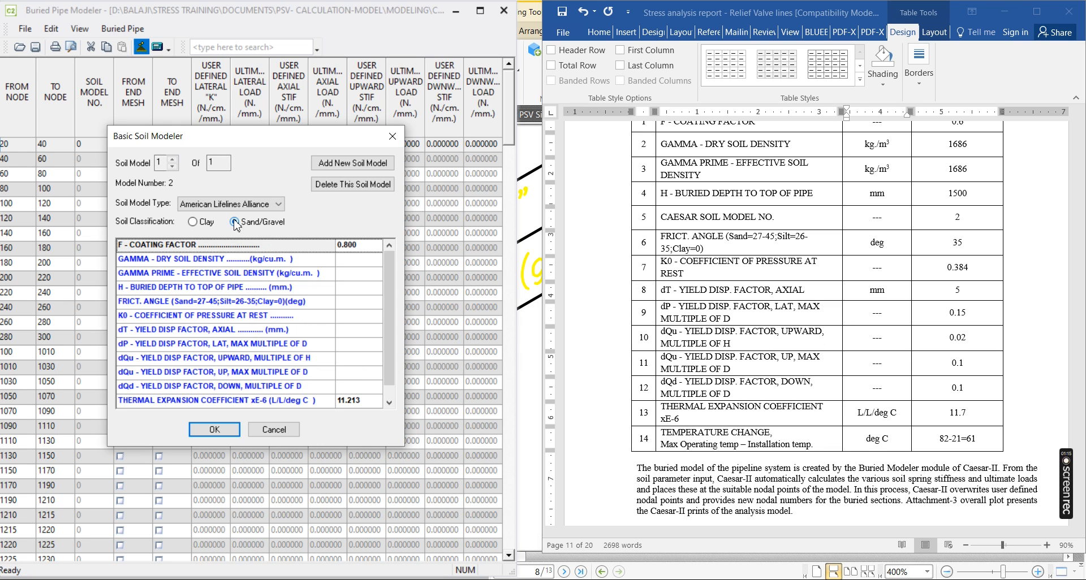
pyautogui.click(873, 217)
pyautogui.scroll(3, 855, 215)
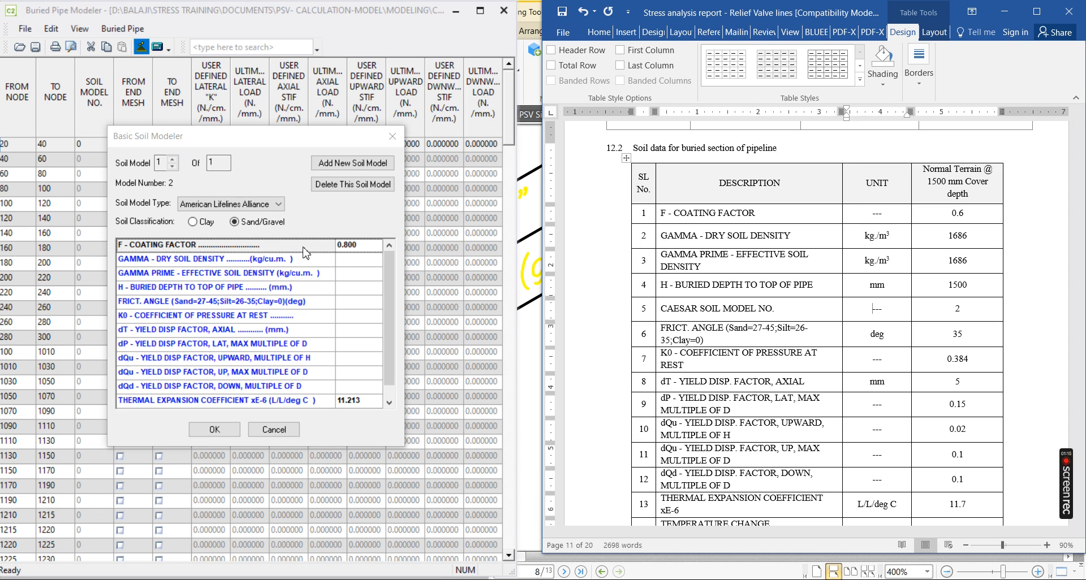
# - Set the soil model's coating factor to 0.6 and both the dry and effective soil densities to 1686 kg/cu.m
pyautogui.click(388, 269)
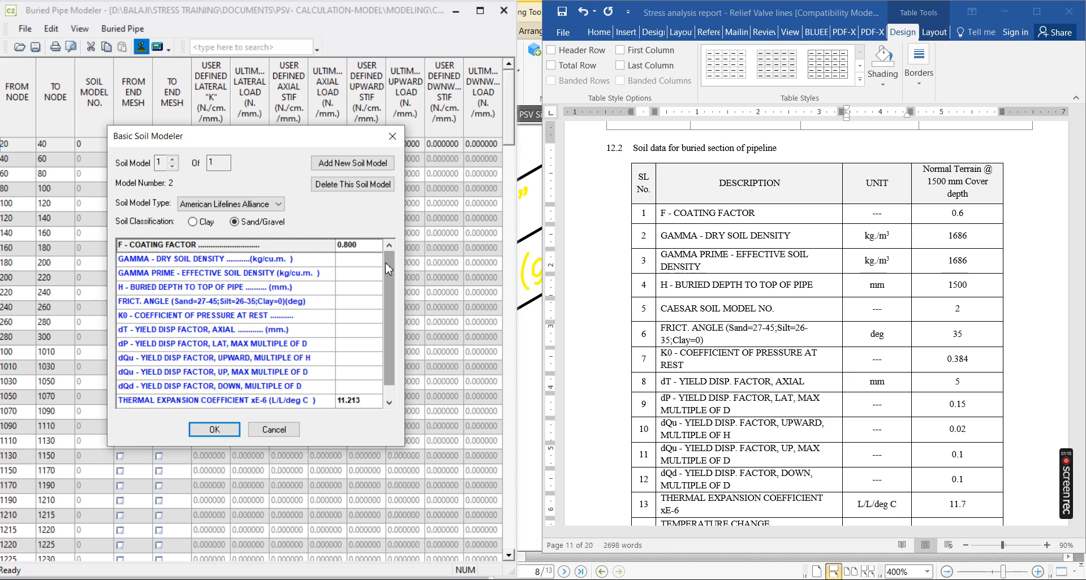
pyautogui.click(357, 246)
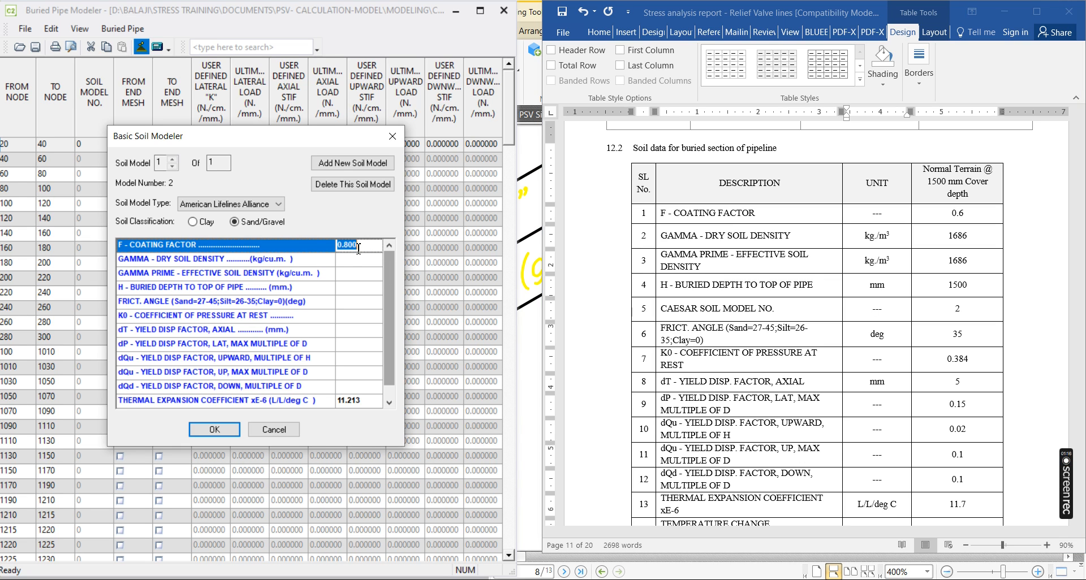
pyautogui.write('0.')
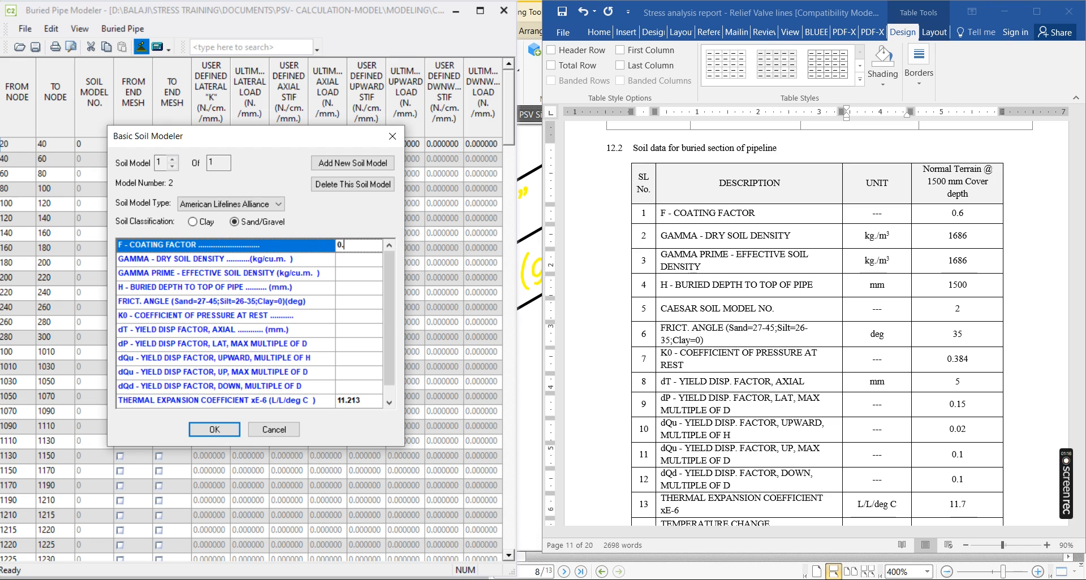
pyautogui.write('6')
pyautogui.click(363, 259)
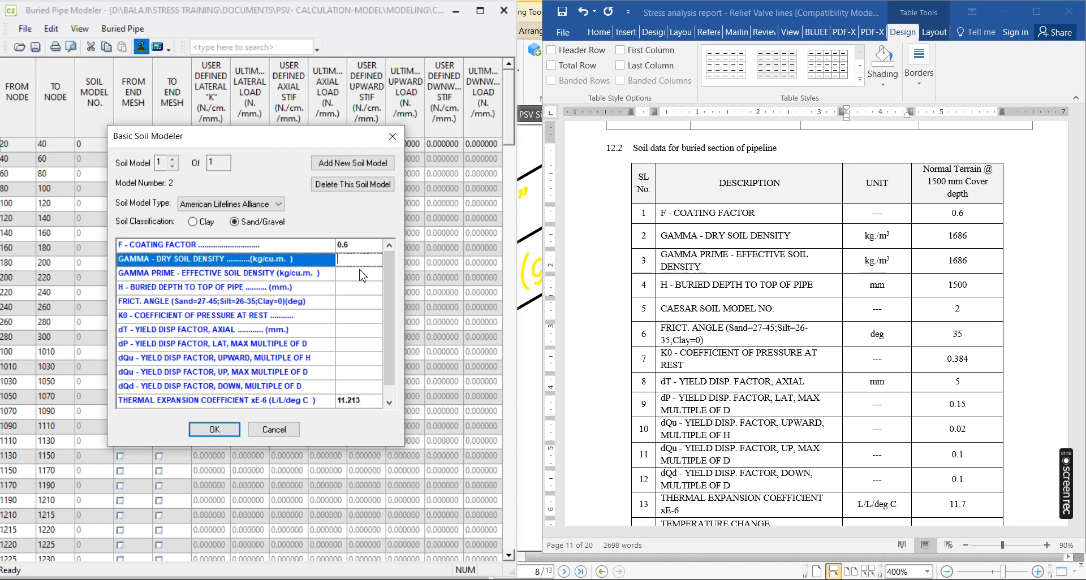
pyautogui.write('1686')
pyautogui.click(349, 274)
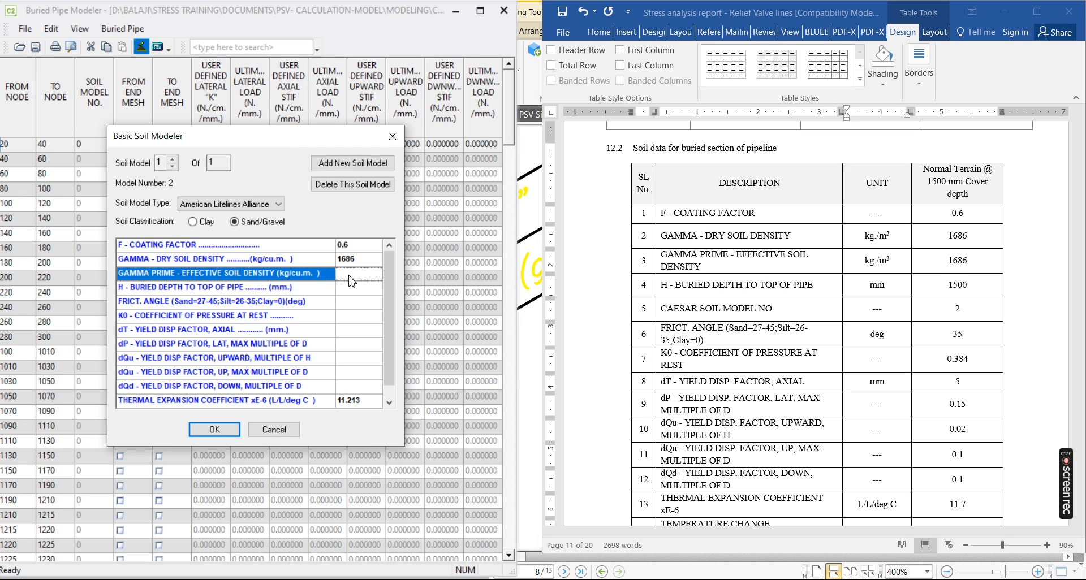
pyautogui.write('1686')
# - Set the buried depth to top of pipe to 1500 mm, friction angle to 35 degrees and K0 pressure coefficient to 0.384
pyautogui.click(357, 287)
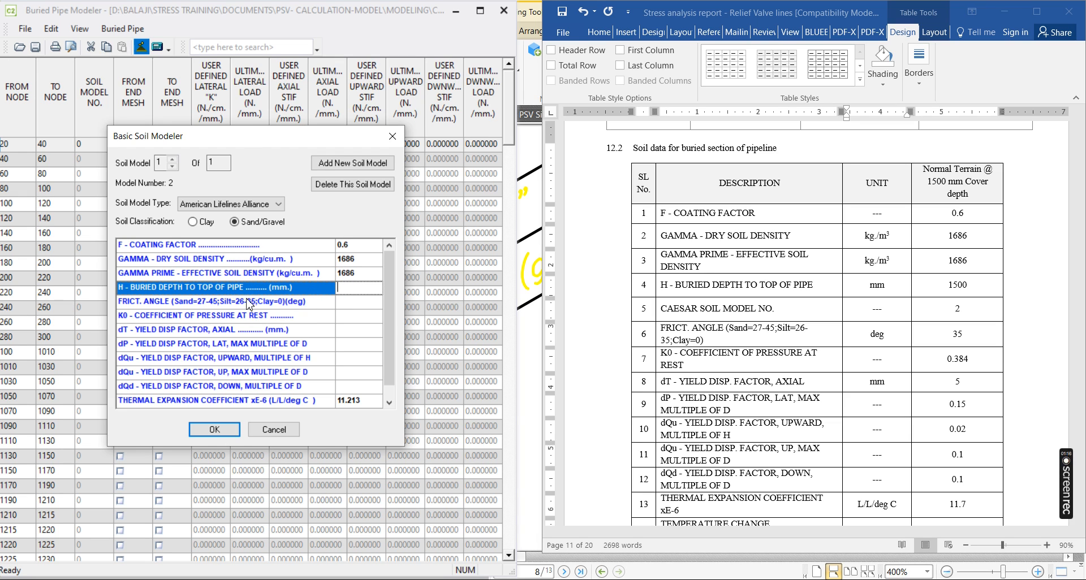
pyautogui.write('1500')
pyautogui.click(354, 303)
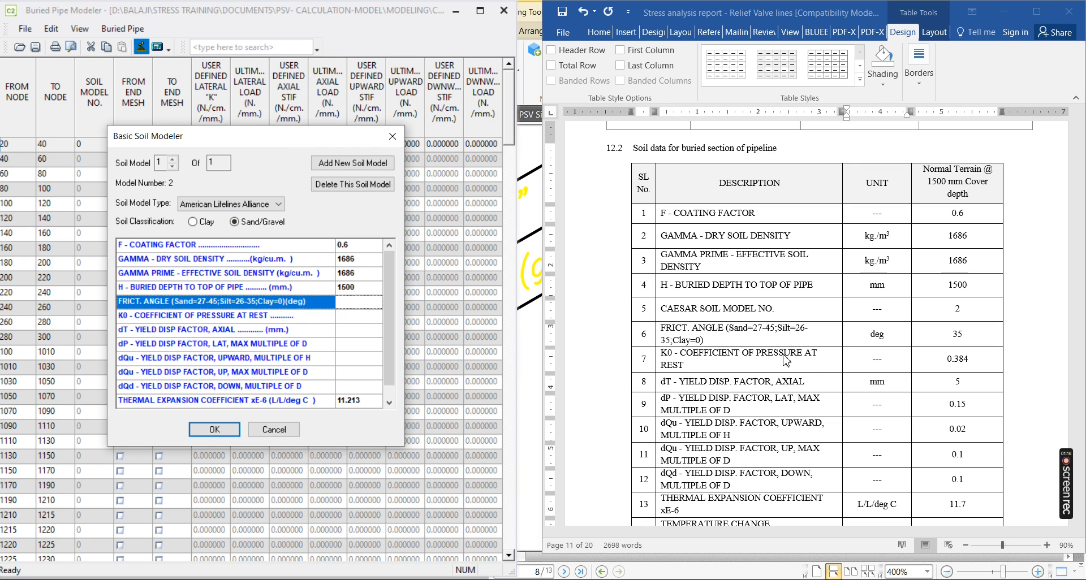
pyautogui.click(356, 317)
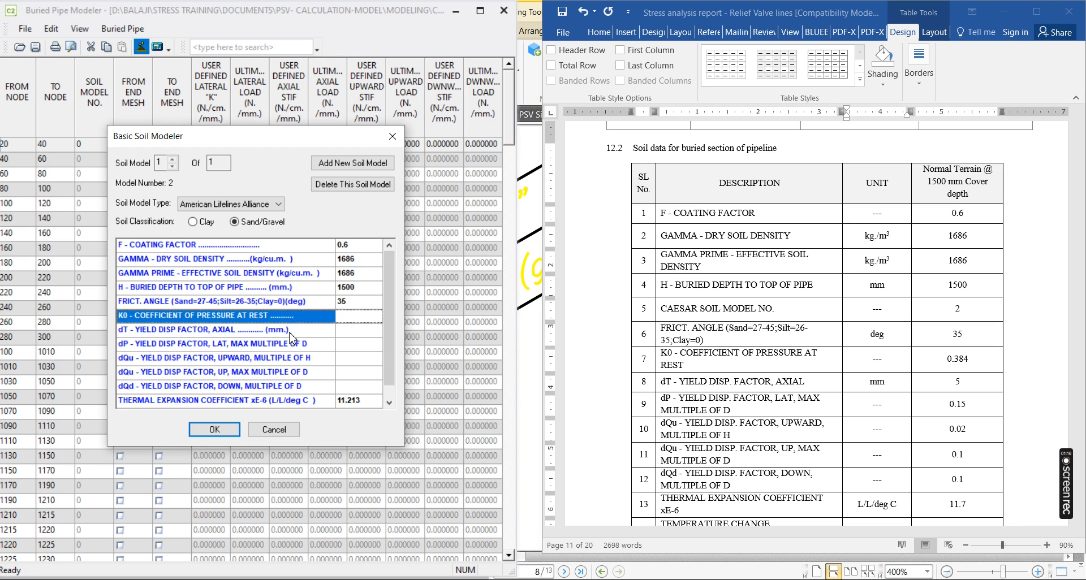
pyautogui.write('0.384')
# - Read the help topic on the K0 coefficient of pressure at rest, and return to the soil model
pyautogui.click(368, 315)
pyautogui.press('F1')
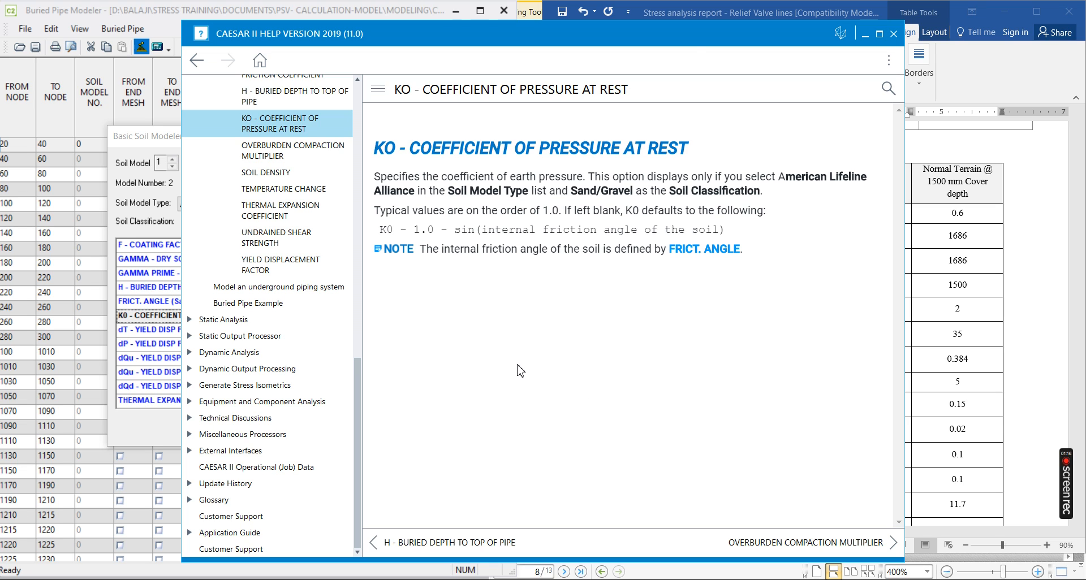
pyautogui.click(865, 35)
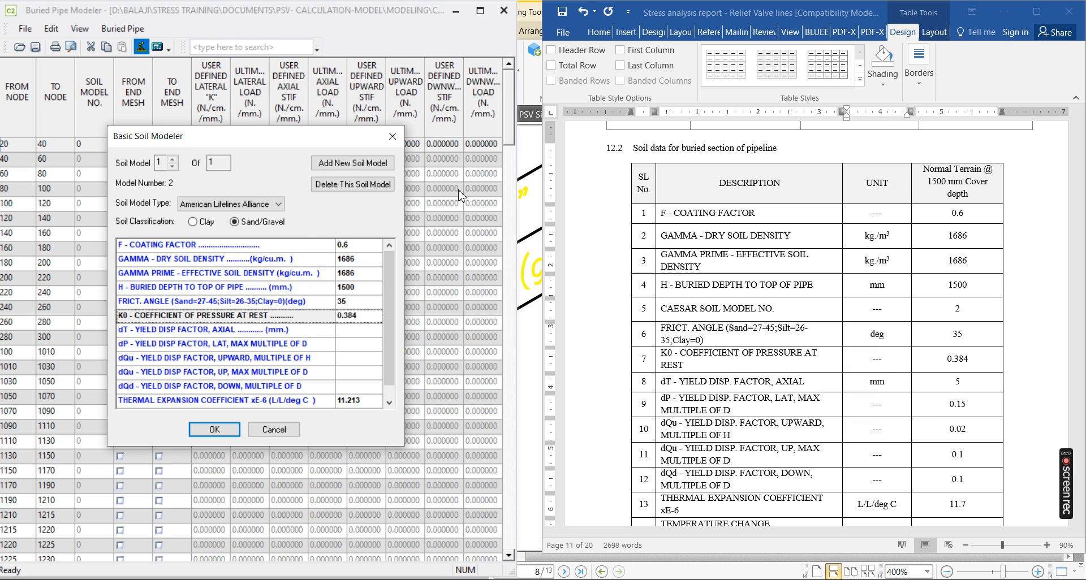
# - Set the dT axial yield displacement factor to 5 mm
pyautogui.click(358, 330)
pyautogui.click(358, 330)
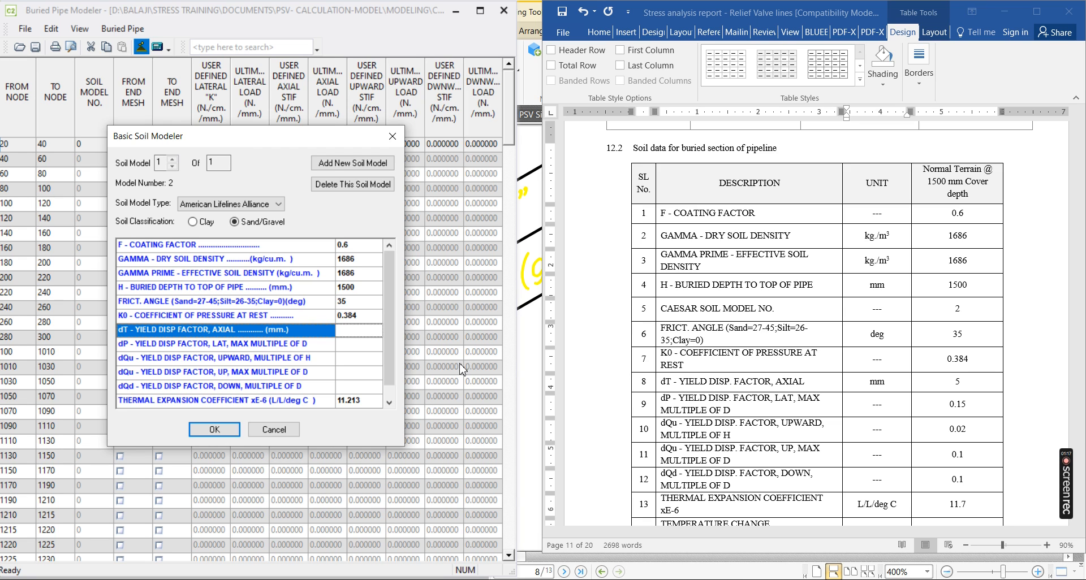
pyautogui.write('5')
pyautogui.click(345, 347)
# - Consult the help topic on the dT axial yield displacement factor, highlighting the loose sand entry among the typical values
pyautogui.click(359, 329)
pyautogui.press('F1')
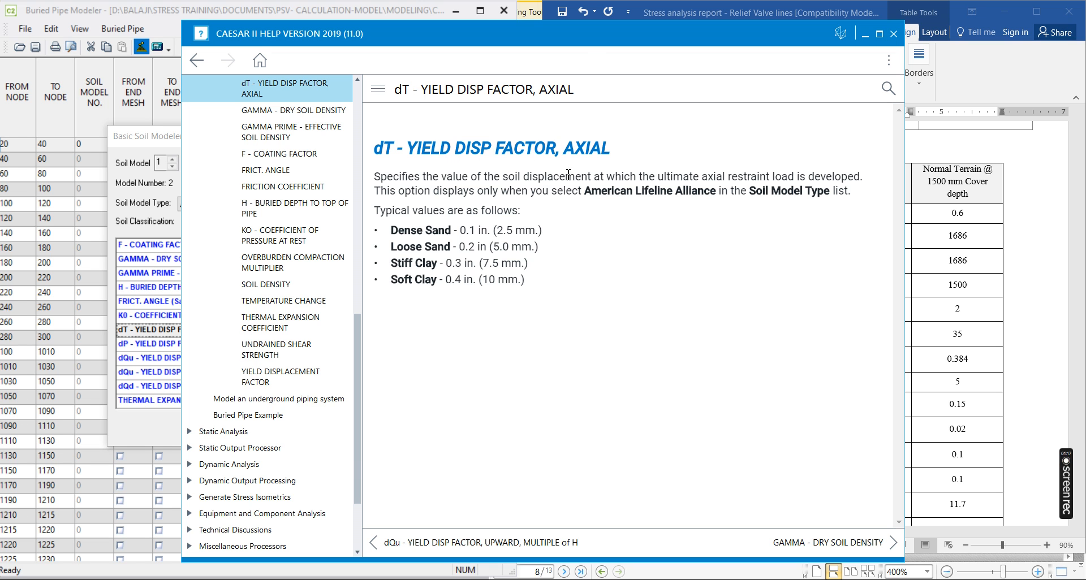
pyautogui.moveTo(585, 38); pyautogui.dragTo(836, 37)
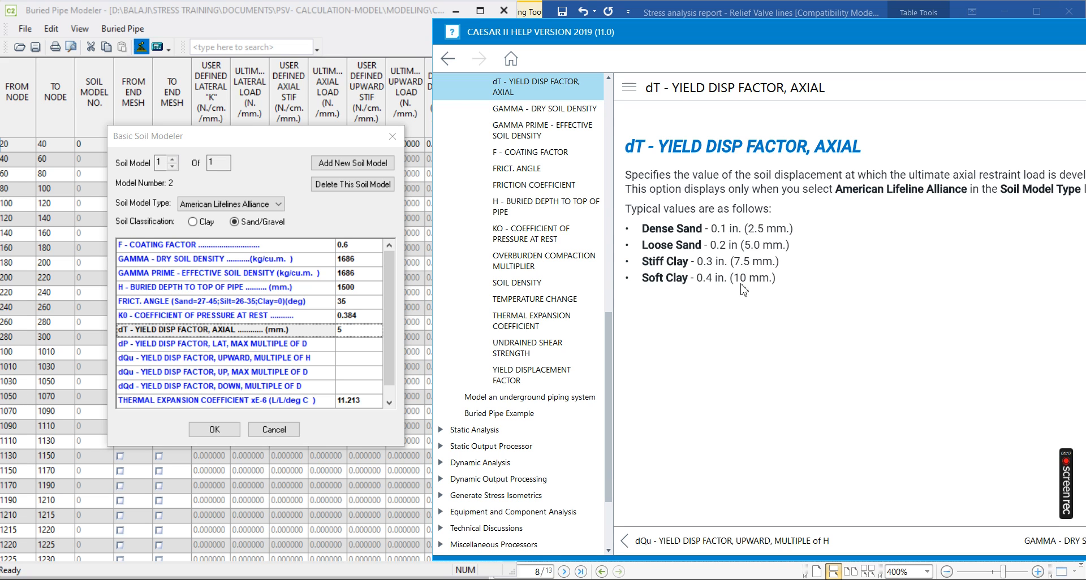
pyautogui.moveTo(668, 244); pyautogui.dragTo(711, 244)
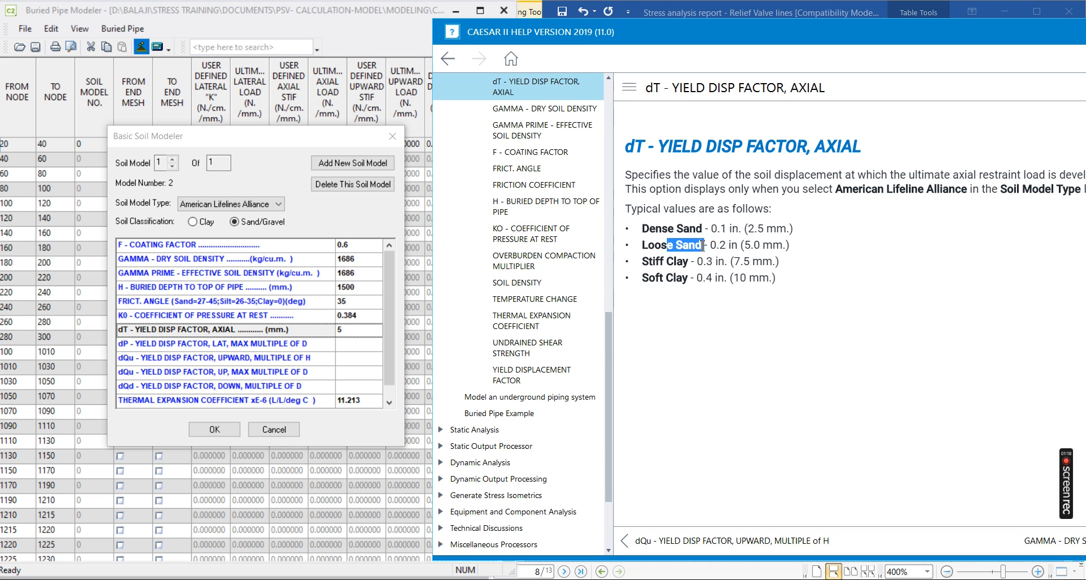
pyautogui.moveTo(619, 36); pyautogui.dragTo(547, 47)
pyautogui.click(1046, 42)
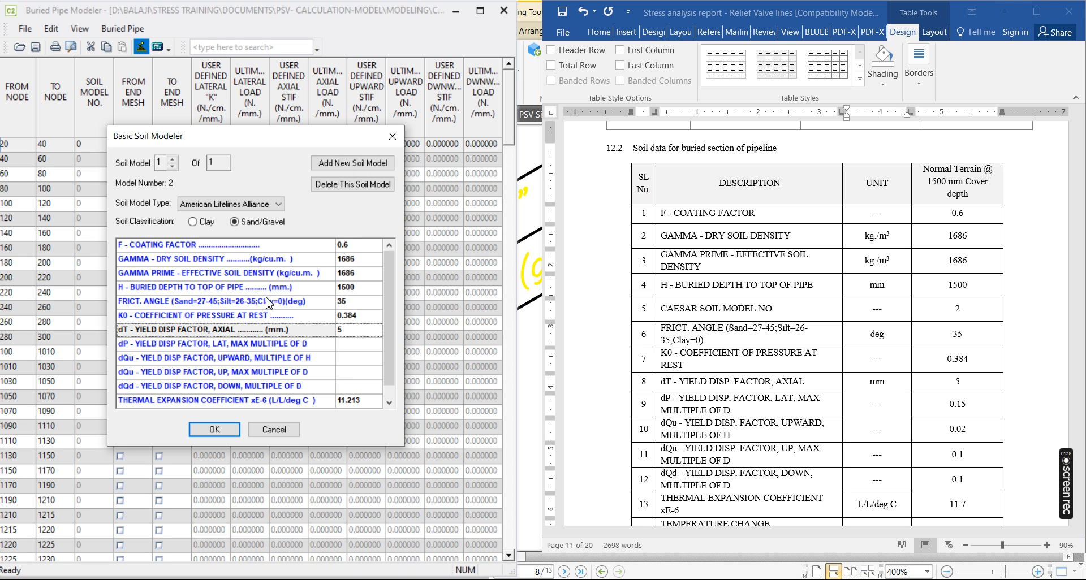
# - Set the yield displacement factors to 0.15 for dP lateral, 0.02 for dQu upward, 0.1 for dQu up maximum and 0.1 for dQd down
pyautogui.click(349, 343)
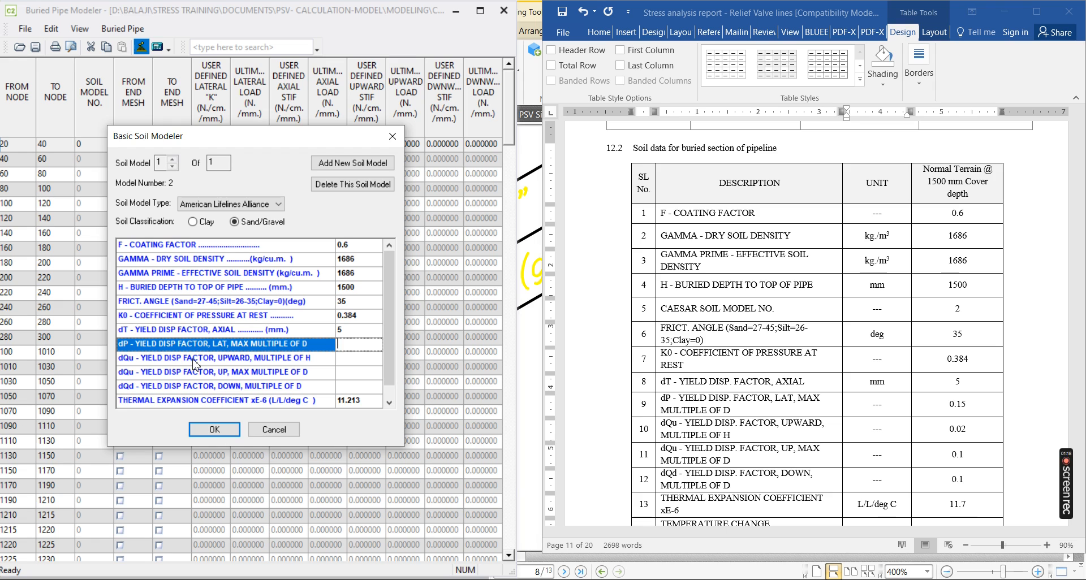
pyautogui.write('0.15')
pyautogui.click(346, 359)
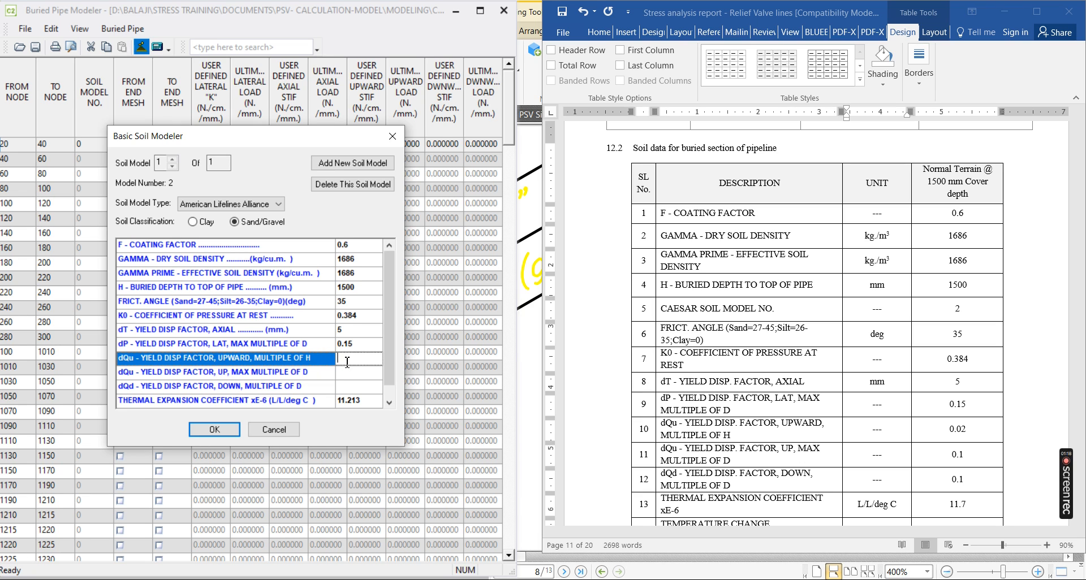
pyautogui.write('02')
pyautogui.click(349, 376)
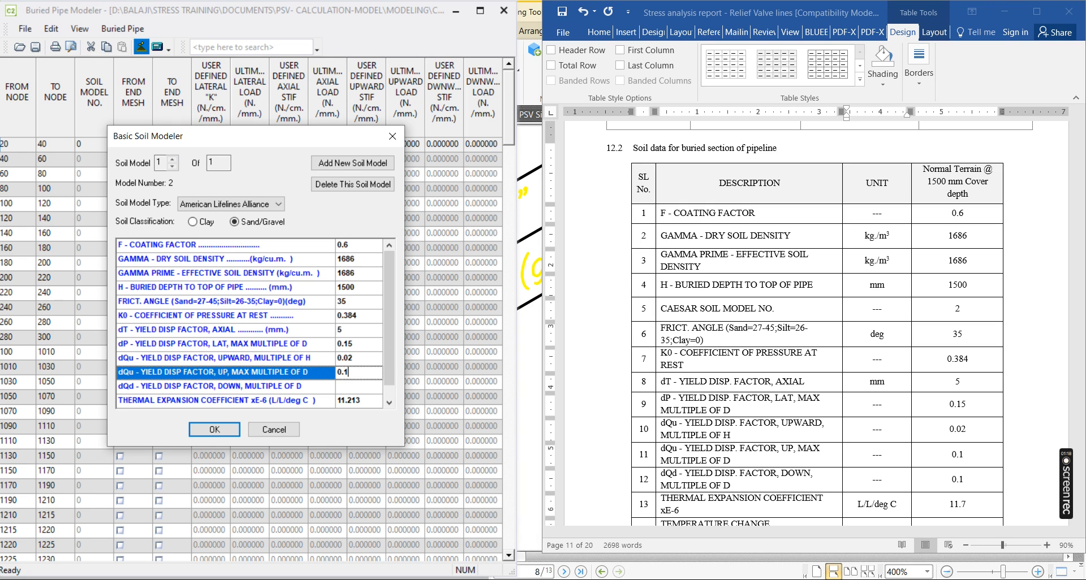
pyautogui.click(355, 392)
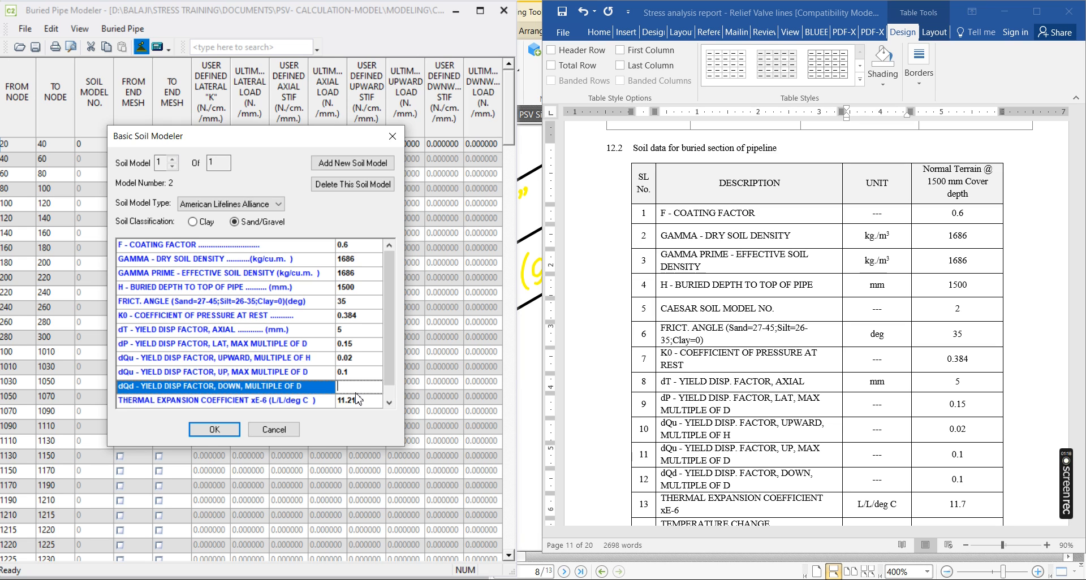
pyautogui.write('0.1')
# - Set the soil model's thermal expansion coefficient to 11.7
pyautogui.click(369, 402)
pyautogui.moveTo(369, 402); pyautogui.dragTo(312, 403)
pyautogui.write('1')
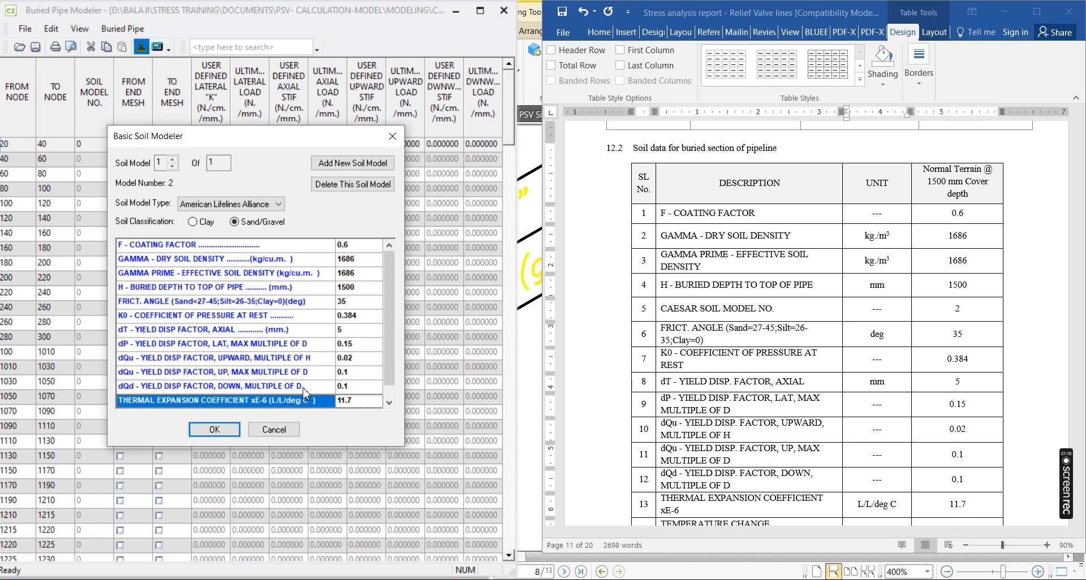
# - Check the remaining rows of the report's soil data table and set the install-to-operating temperature change to 61 deg C
pyautogui.click(359, 380)
pyautogui.moveTo(391, 362); pyautogui.dragTo(391, 389)
pyautogui.click(733, 435)
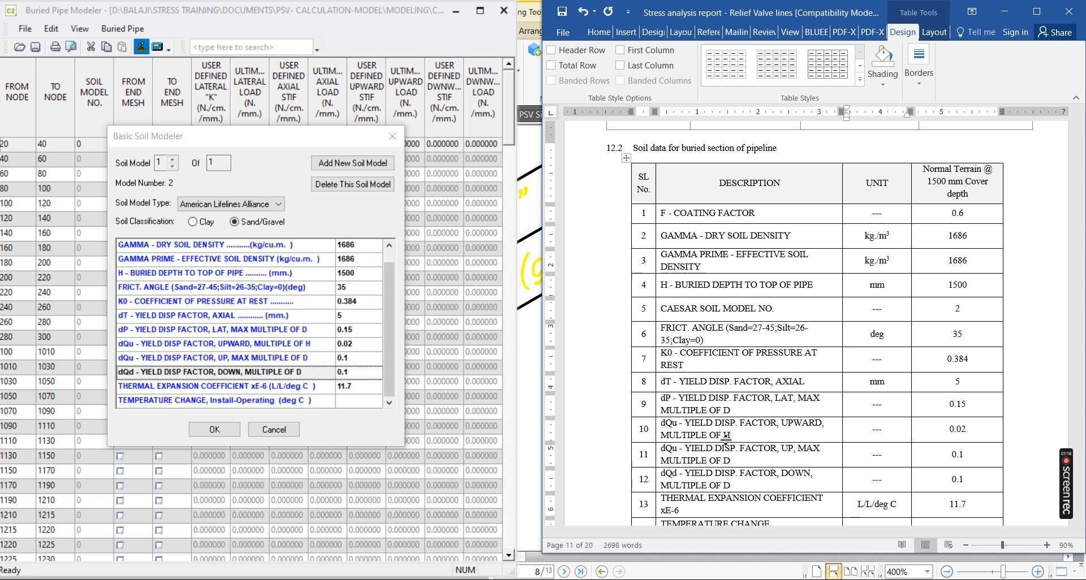
pyautogui.scroll(-3, 735, 442)
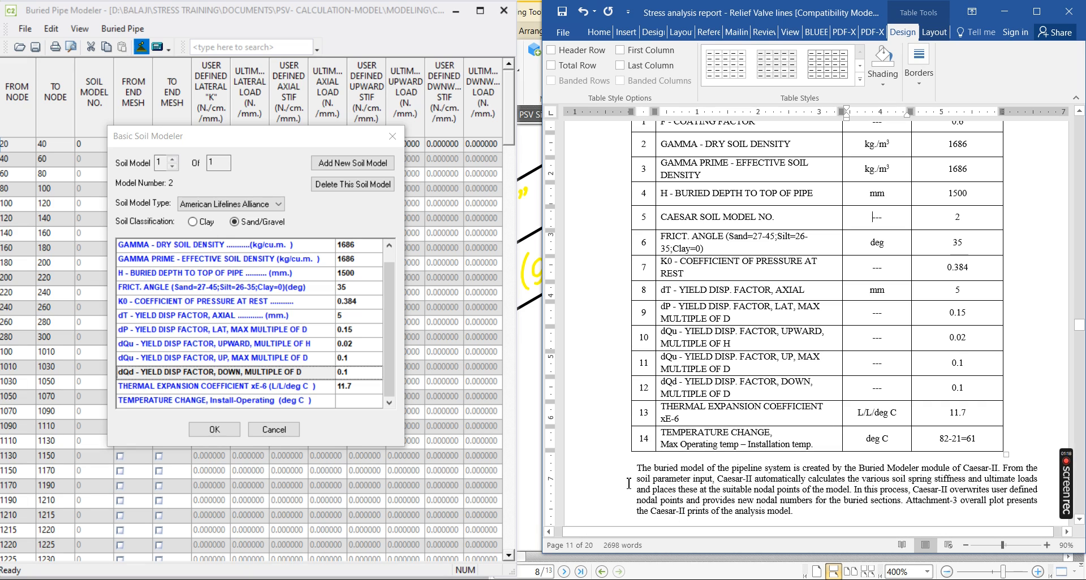
pyautogui.moveTo(683, 419); pyautogui.dragTo(670, 411)
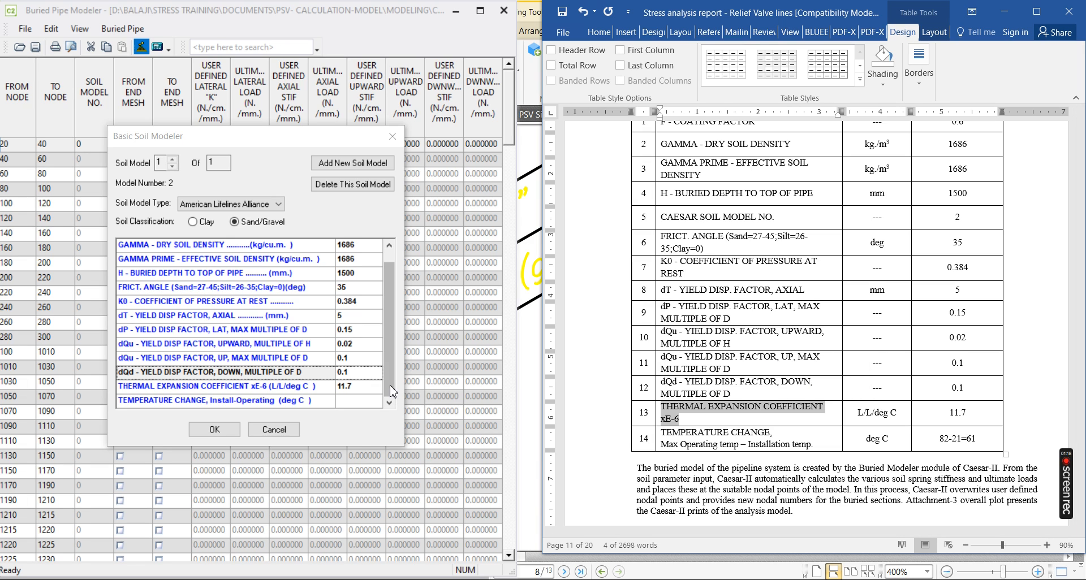
pyautogui.click(355, 391)
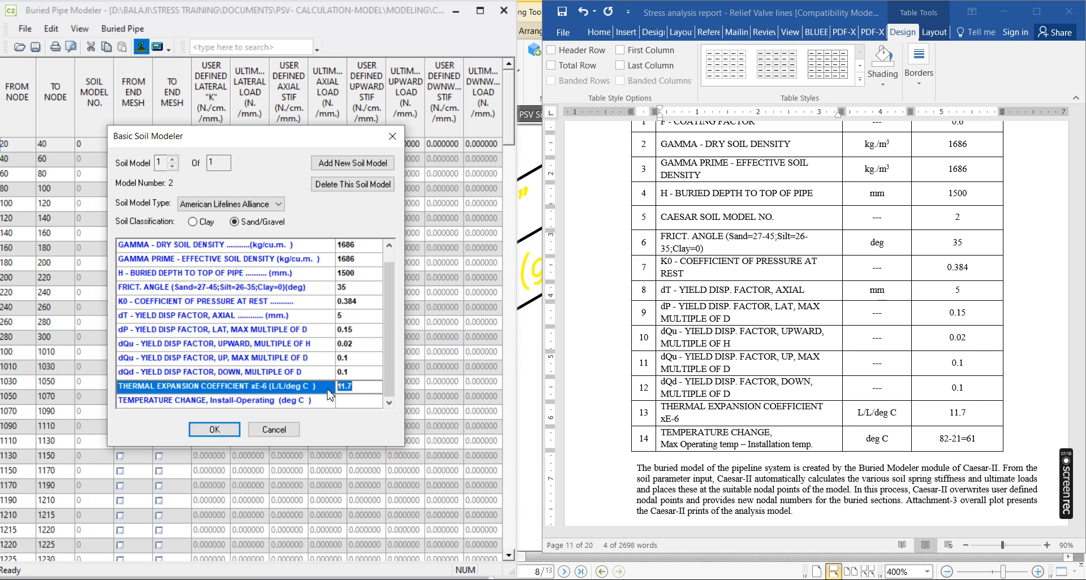
pyautogui.click(360, 405)
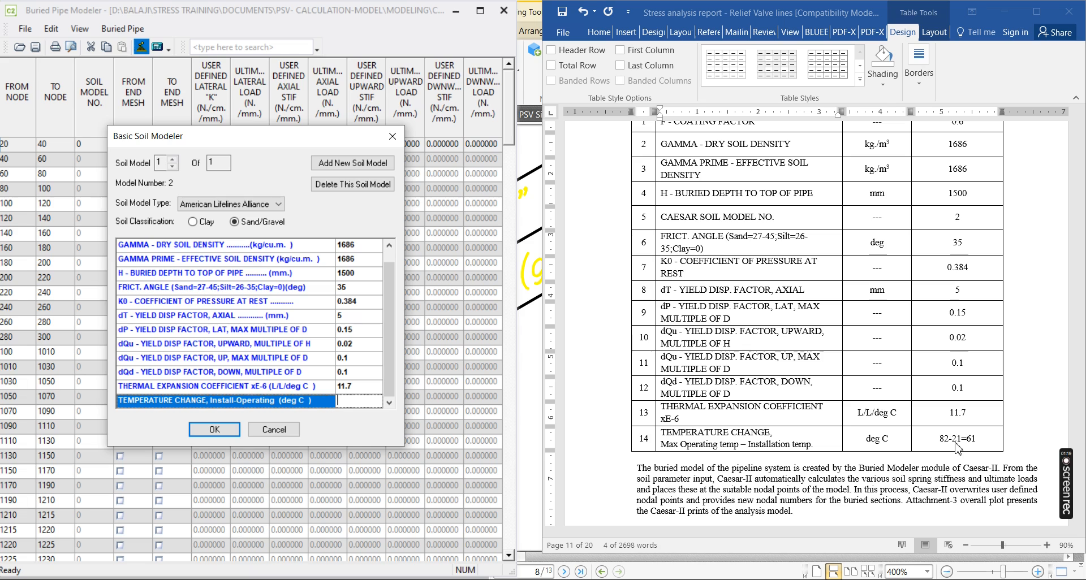
pyautogui.click(370, 387)
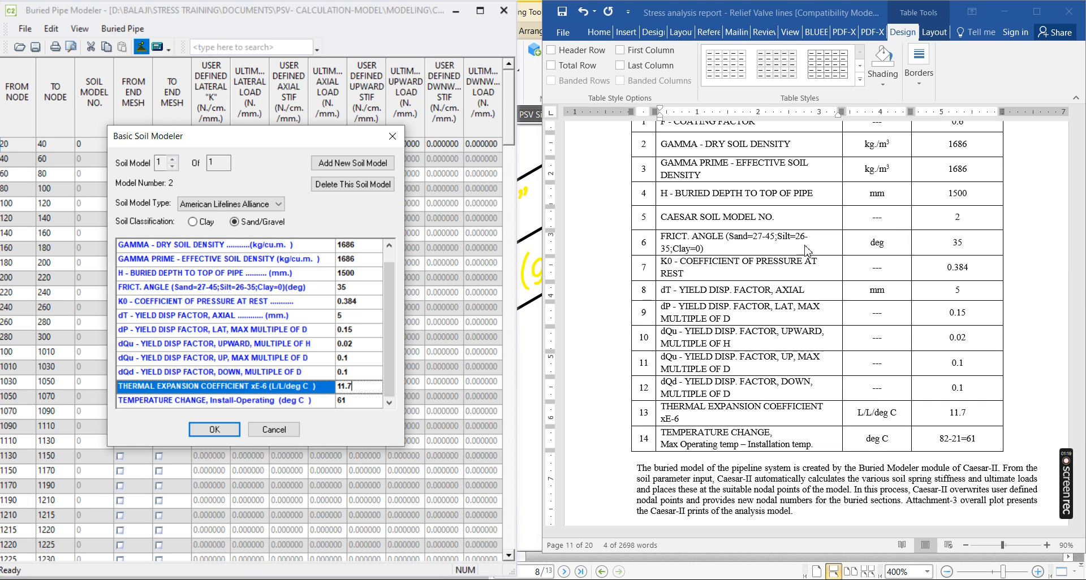
# - Reposition the Word report window beside the soil model dialog and return to the dialog
pyautogui.moveTo(673, 16); pyautogui.dragTo(967, 156)
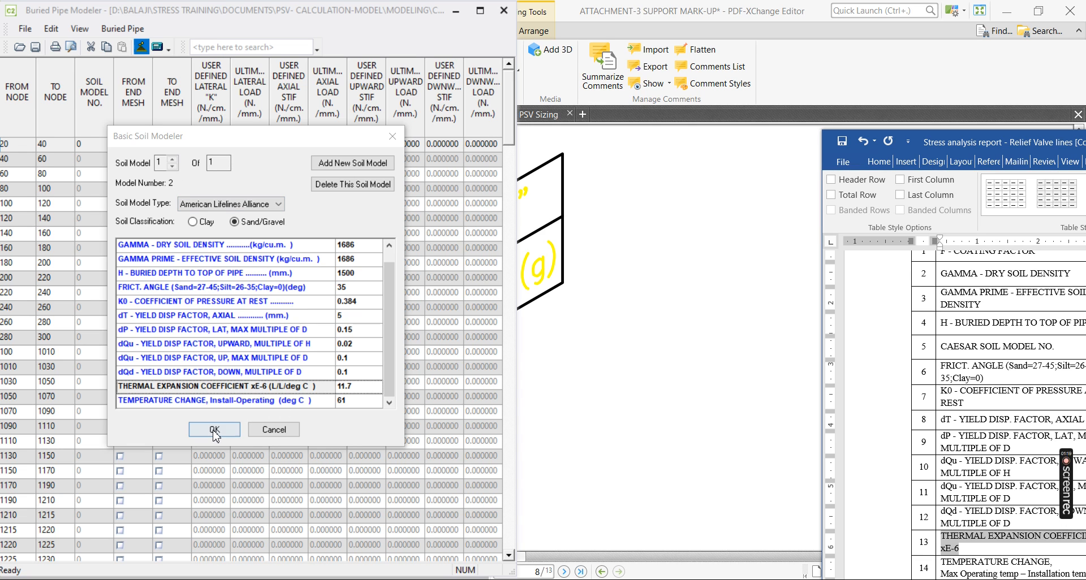
pyautogui.moveTo(932, 140); pyautogui.dragTo(690, 49)
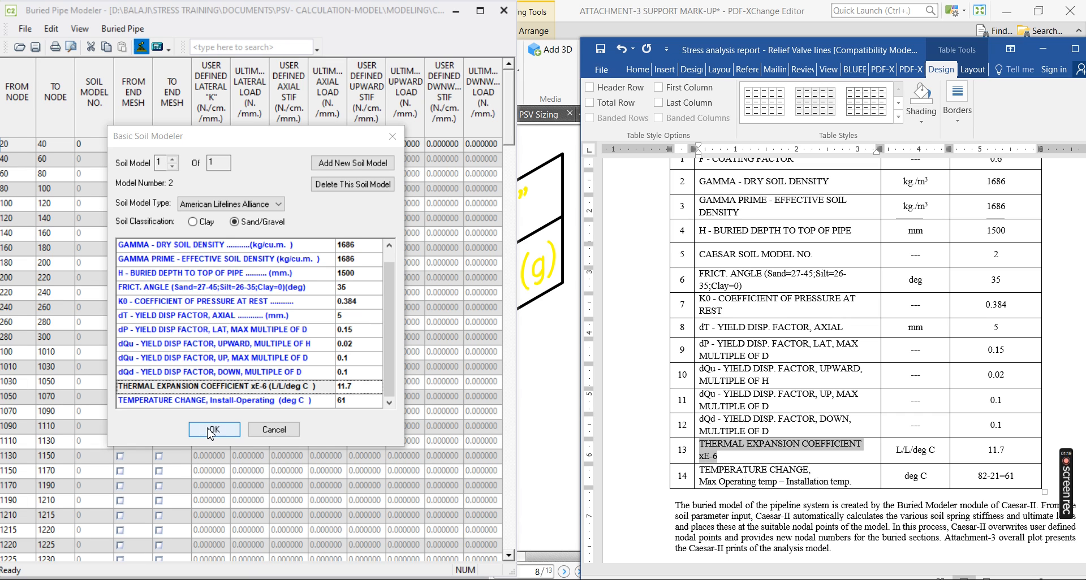
pyautogui.click(175, 185)
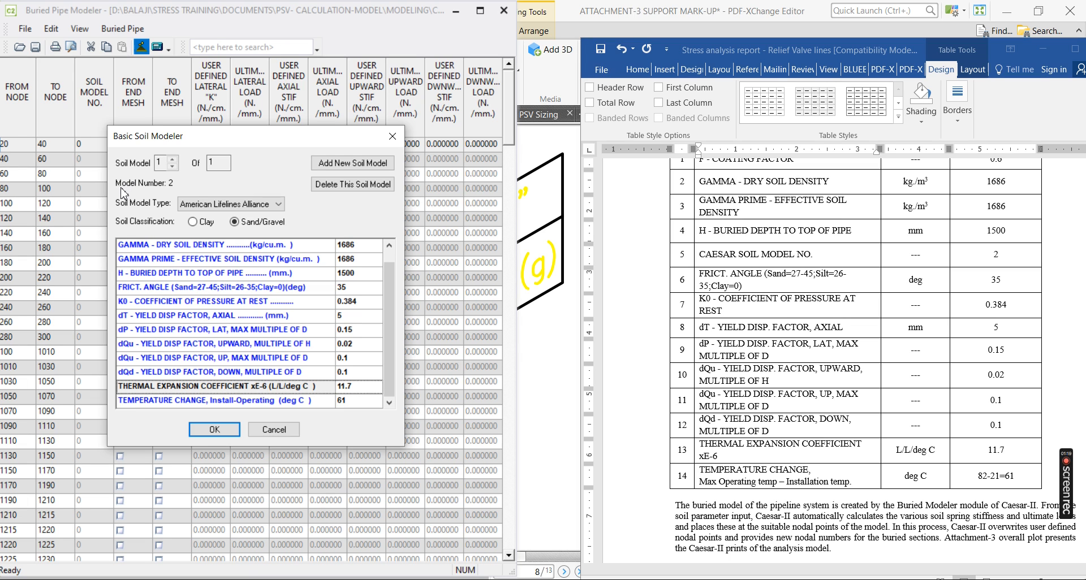
# - Add two more soil models, and step back to the first one to review its buried depth
pyautogui.click(335, 170)
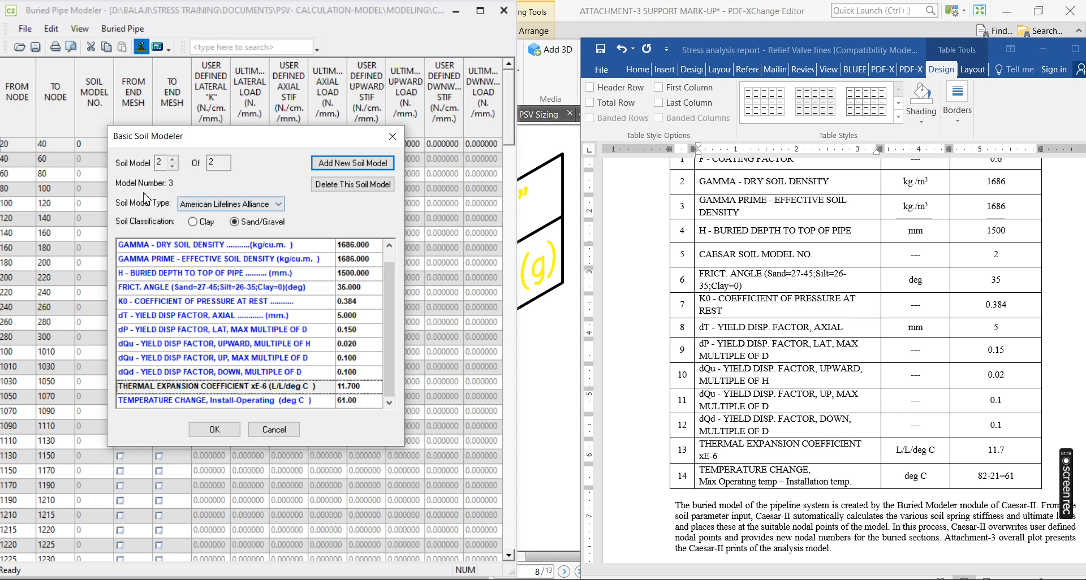
pyautogui.click(330, 164)
pyautogui.click(174, 164)
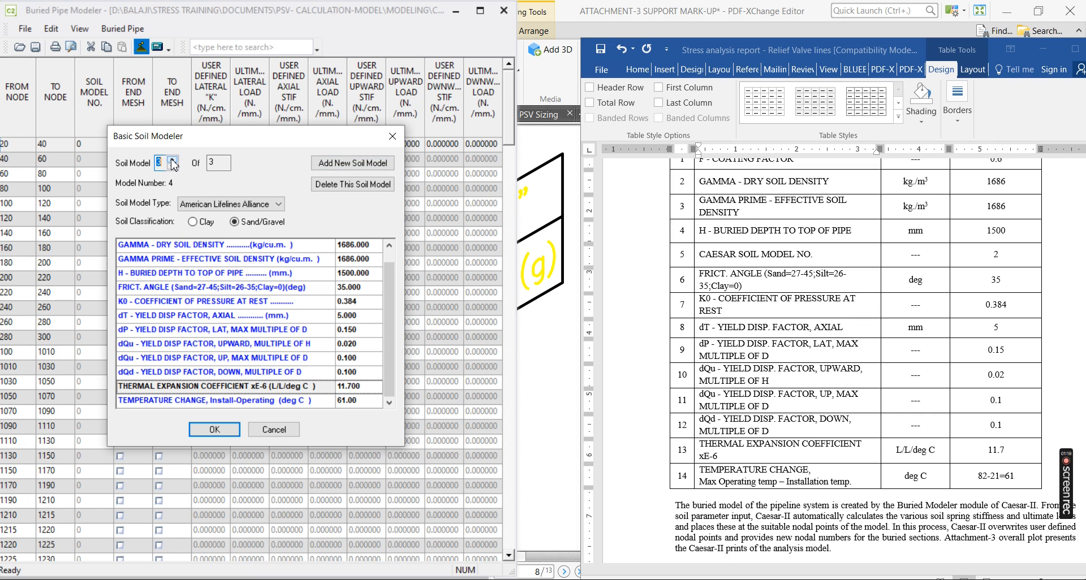
pyautogui.doubleClick(174, 168)
pyautogui.click(172, 162)
pyautogui.click(370, 276)
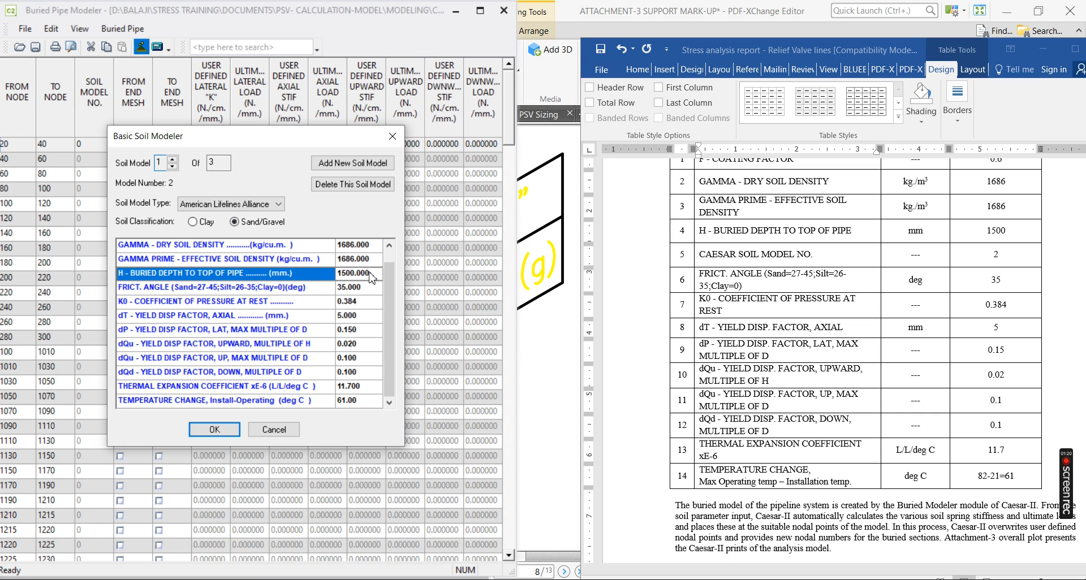
# - Set the buried depth to top of pipe to 2500 mm in the second soil model
pyautogui.click(173, 160)
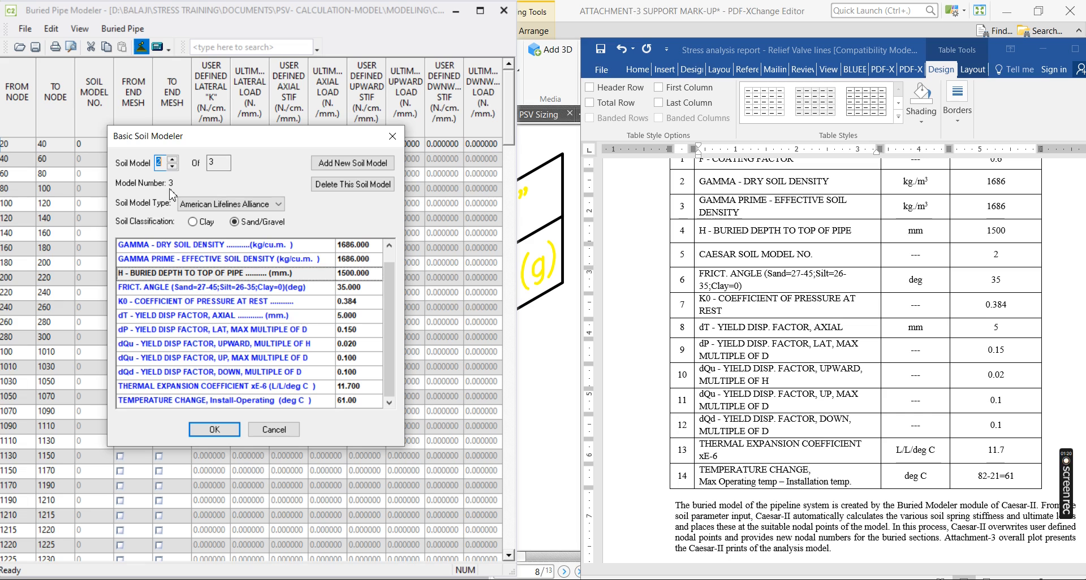
pyautogui.click(370, 281)
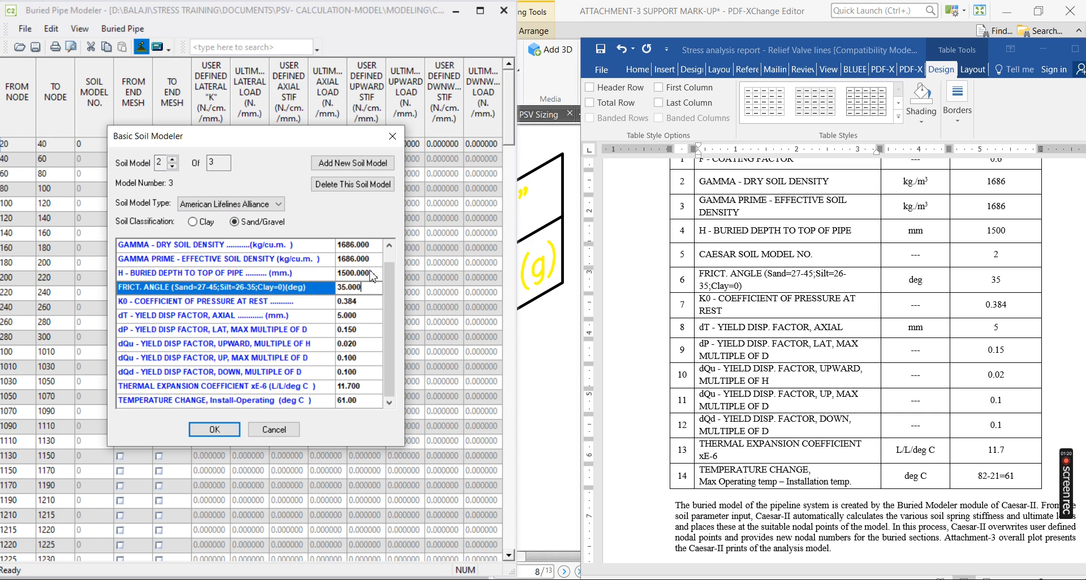
pyautogui.click(372, 274)
pyautogui.doubleClick(371, 274)
pyautogui.write('2500')
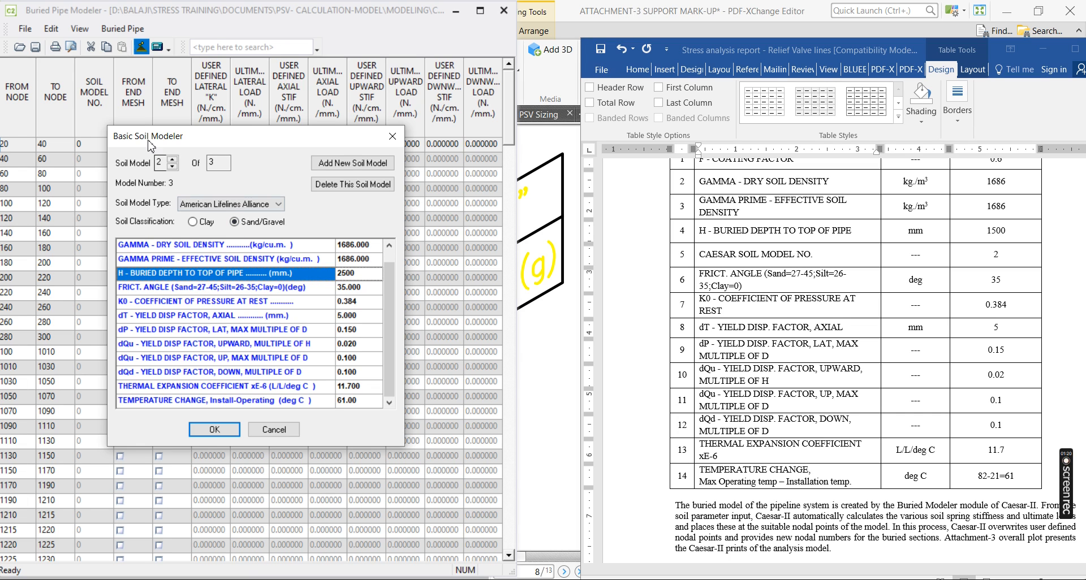
# - Set the buried depth to top of pipe to 4000 mm in the third soil model
pyautogui.click(173, 160)
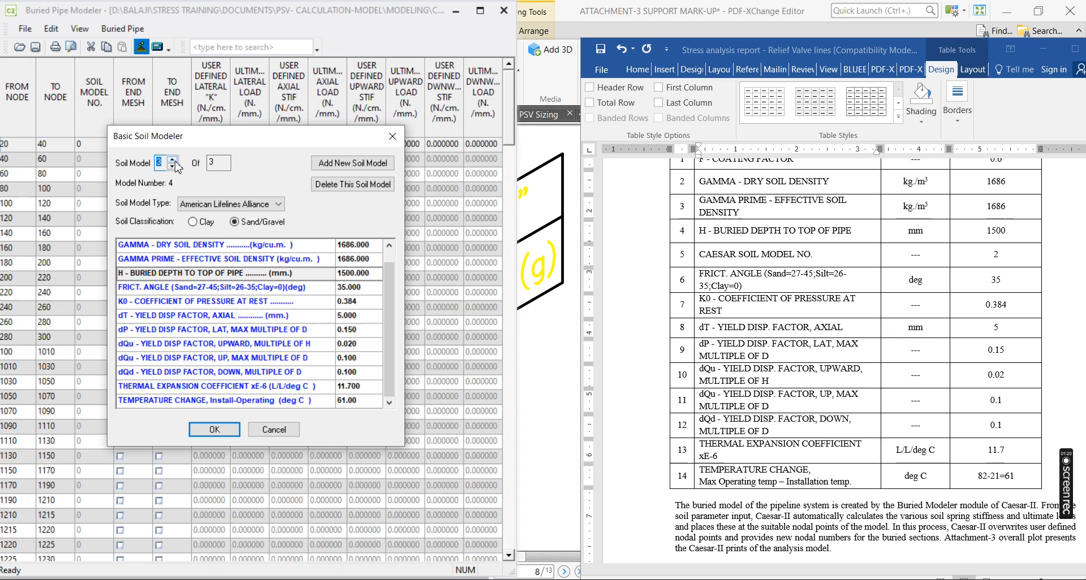
pyautogui.click(373, 277)
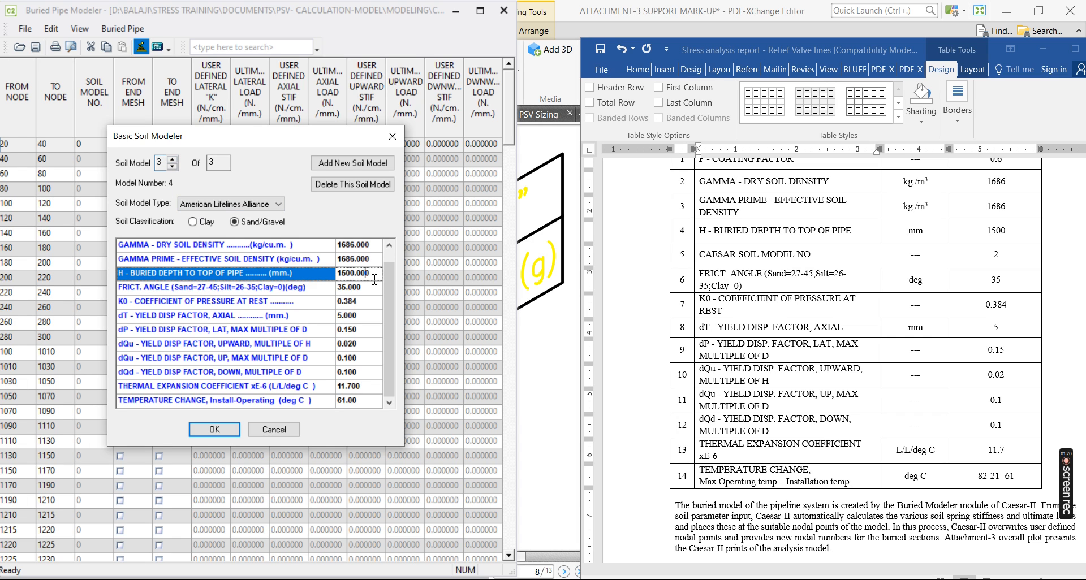
pyautogui.moveTo(375, 278); pyautogui.dragTo(316, 284)
pyautogui.write('4000')
pyautogui.click(371, 288)
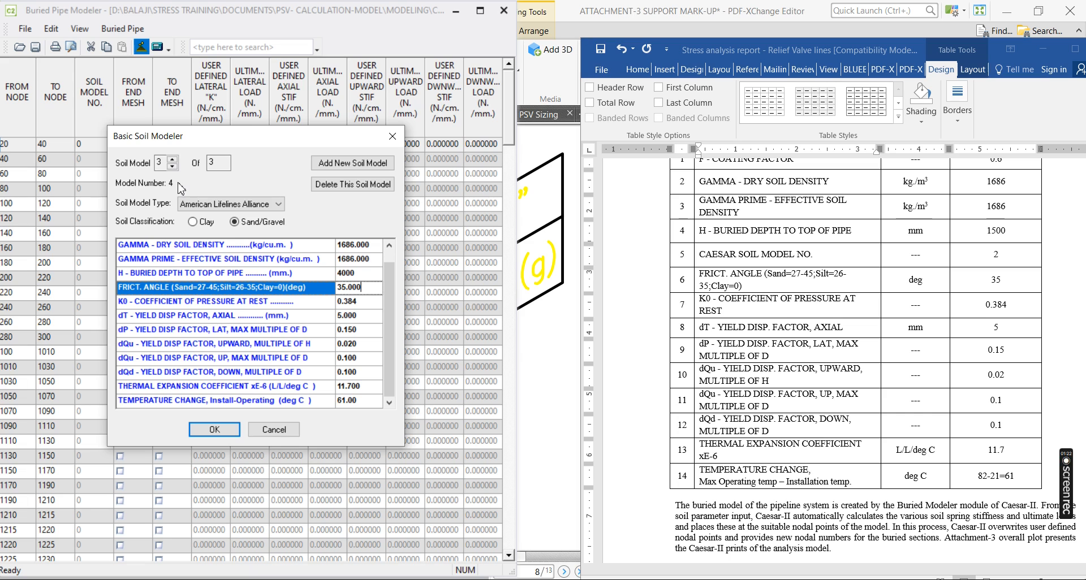
# - Delete the two extra soil models, keeping only the 1500 mm depth model, and accept the soil data
pyautogui.click(345, 186)
pyautogui.click(345, 187)
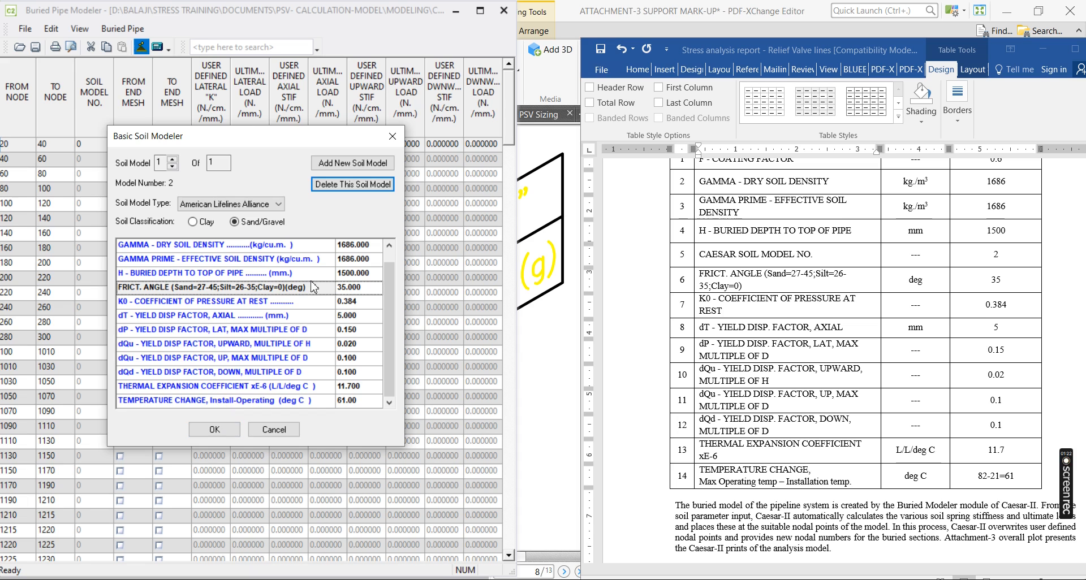
pyautogui.click(215, 430)
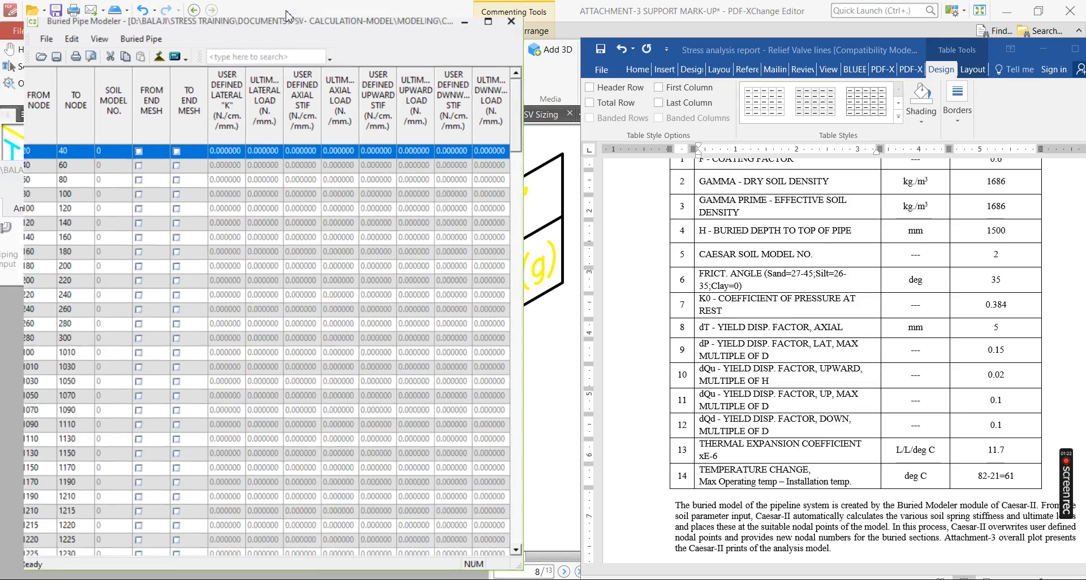
# - Maximize the Buried Pipe Modeler and check its element list against the buried node range in the Word stress report
pyautogui.doubleClick(287, 13)
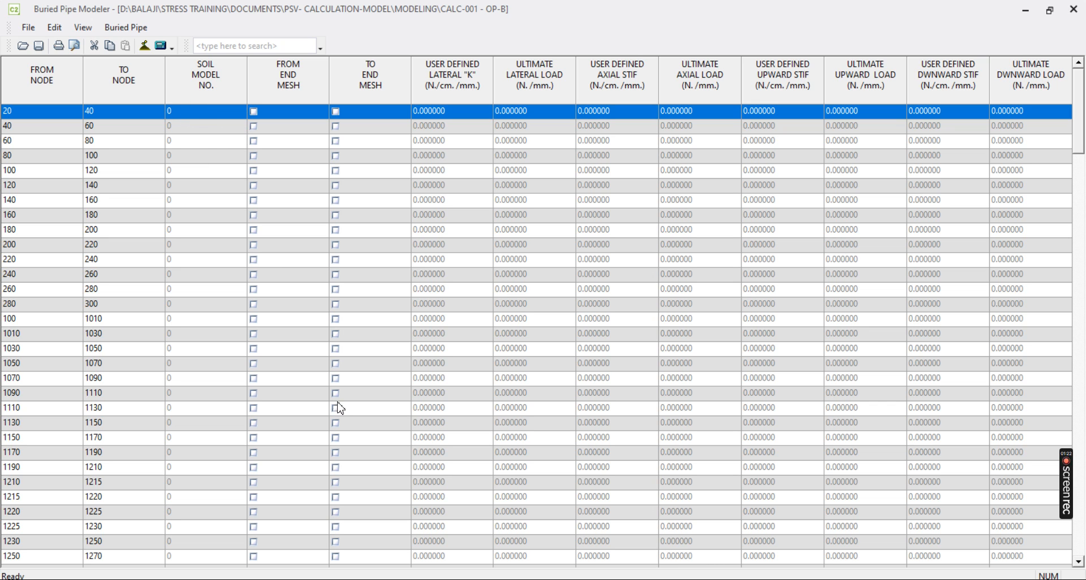
pyautogui.hotkey('alt', 'Tab')
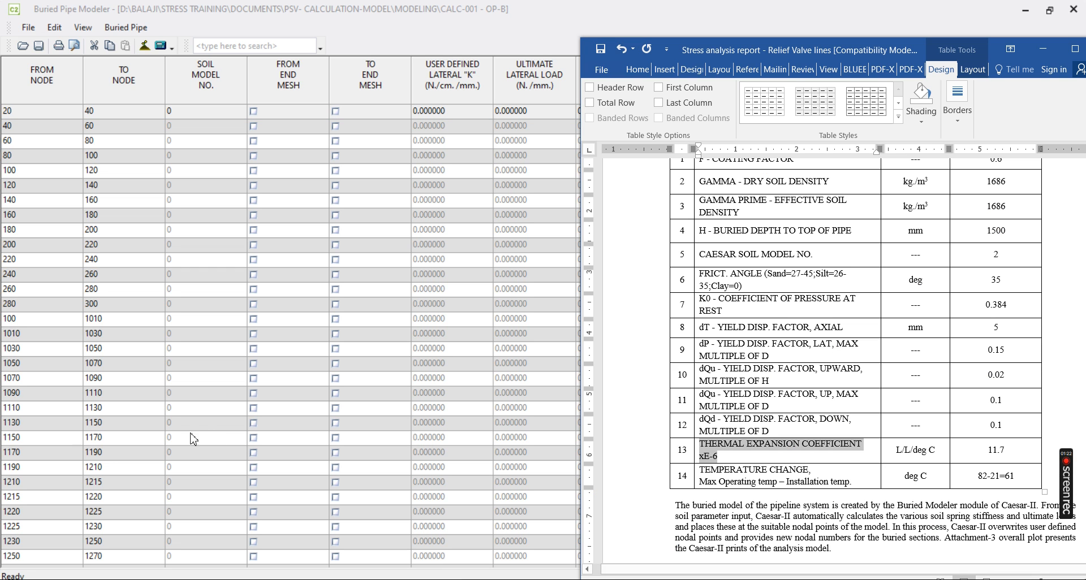
pyautogui.moveTo(812, 55); pyautogui.dragTo(679, 17)
pyautogui.scroll(-5, 546, 385)
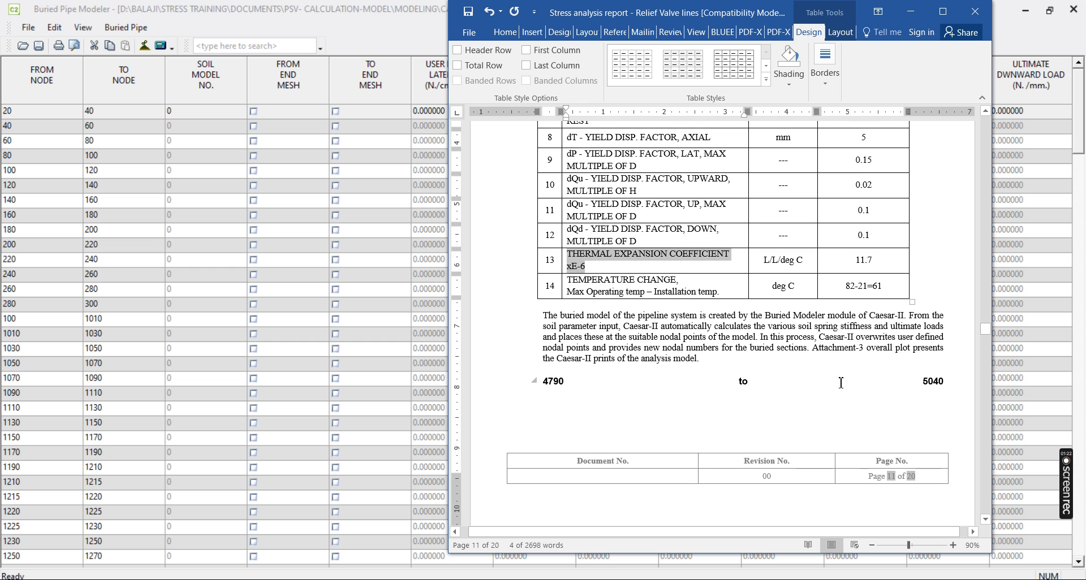
pyautogui.click(210, 5)
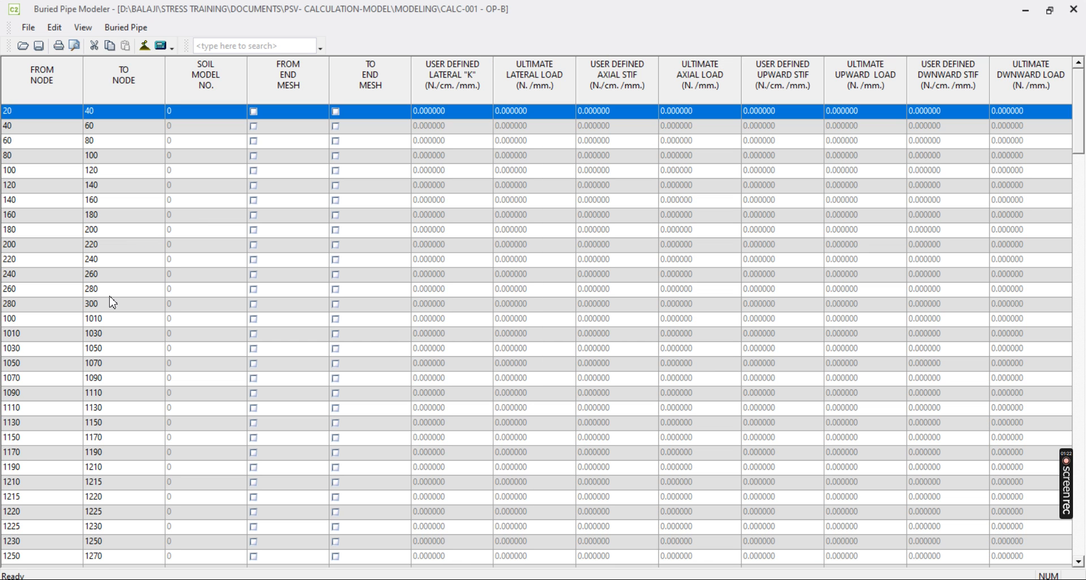
pyautogui.scroll(-4, 113, 303)
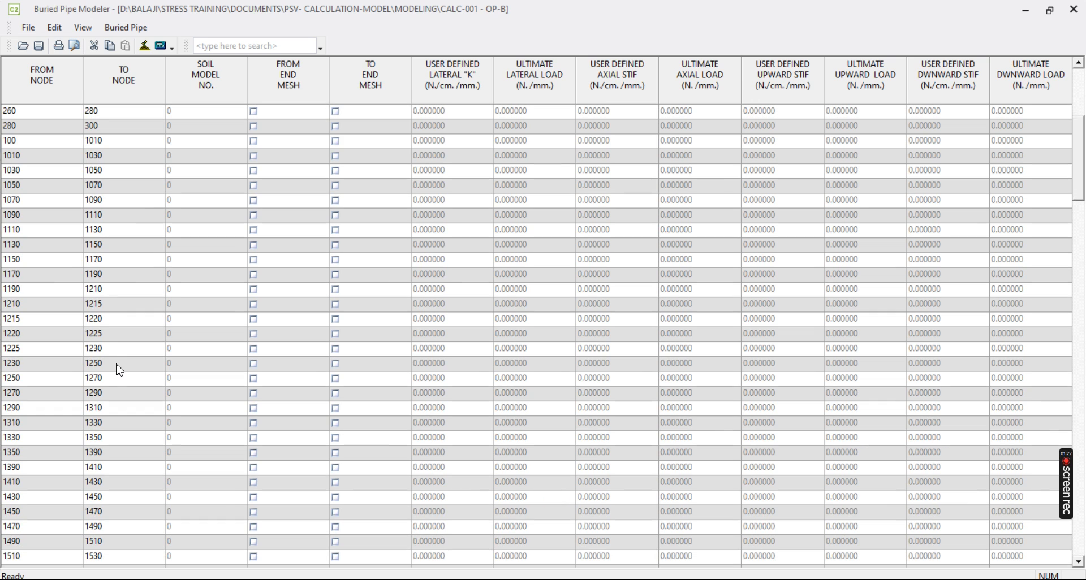
pyautogui.scroll(-6, 120, 370)
pyautogui.click(1084, 290)
pyautogui.moveTo(1082, 300); pyautogui.dragTo(1082, 380)
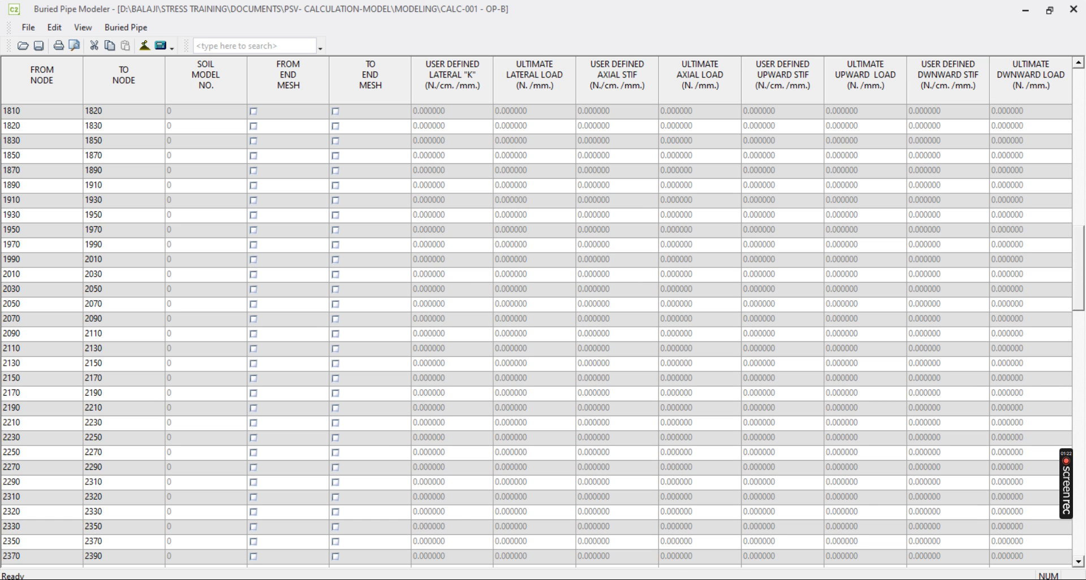
pyautogui.moveTo(660, 572)
pyautogui.click(568, 535)
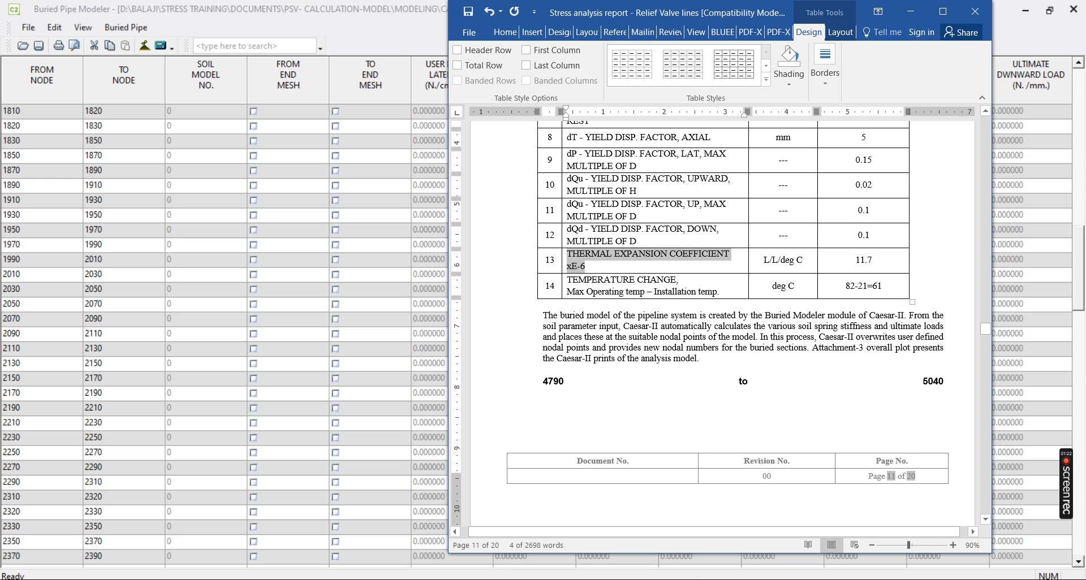
# - In the Buried Pipe Modeler, assign soil model number 2 from element 4790–4810 onward and enable From End Mesh on that element
pyautogui.click(203, 498)
pyautogui.scroll(-2, 204, 498)
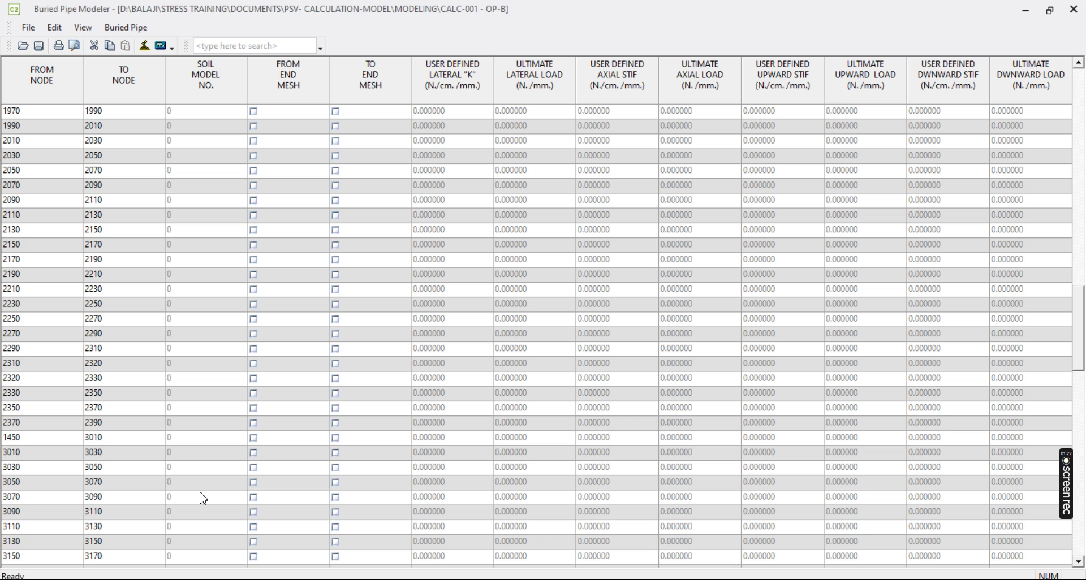
pyautogui.scroll(-8, 204, 498)
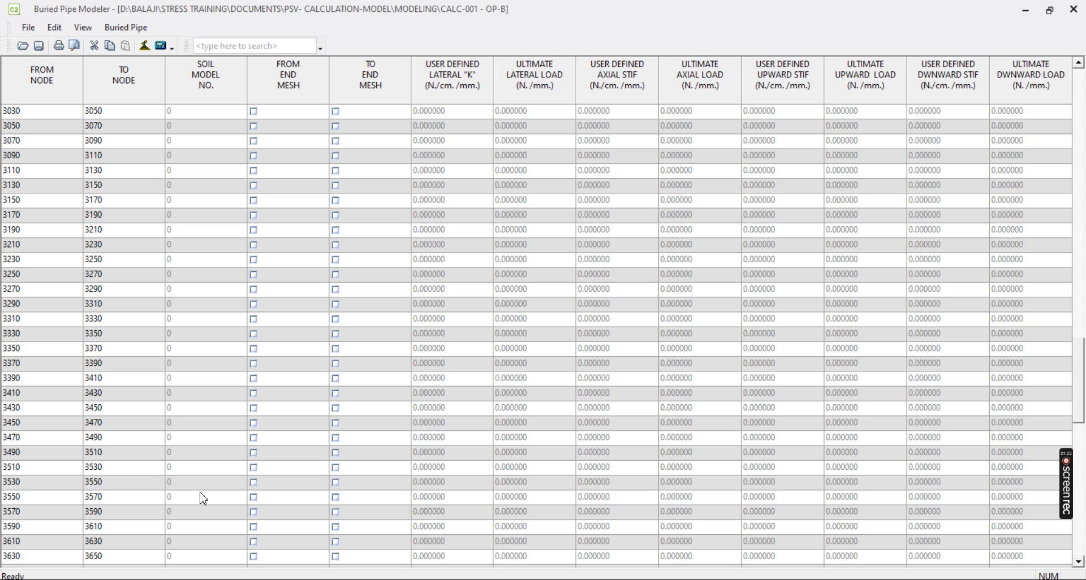
pyautogui.scroll(-6, 203, 498)
pyautogui.scroll(-2, 204, 497)
pyautogui.scroll(-3, 204, 498)
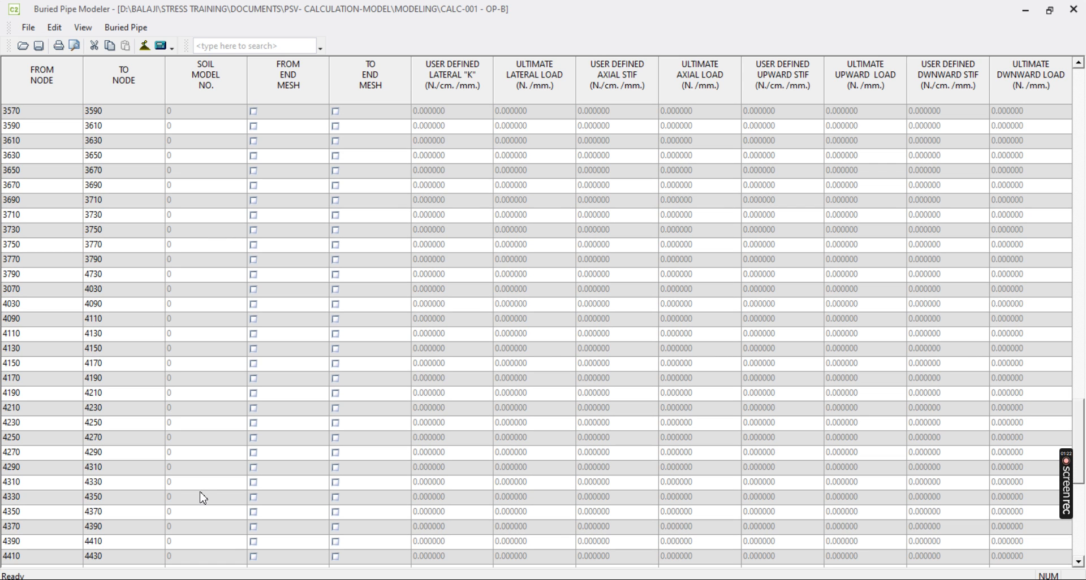
pyautogui.scroll(-4, 203, 498)
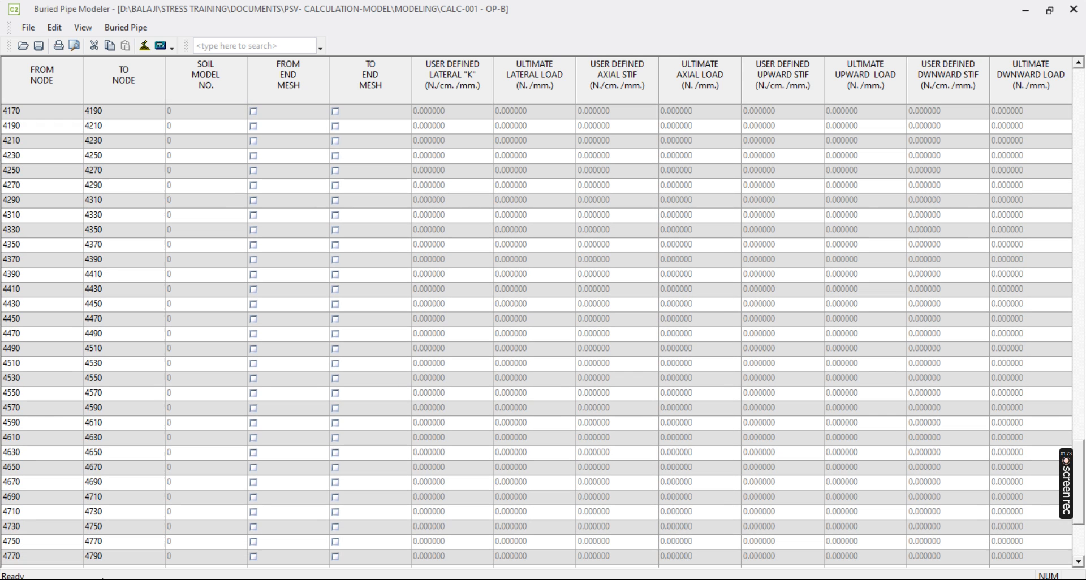
pyautogui.scroll(-1, 133, 557)
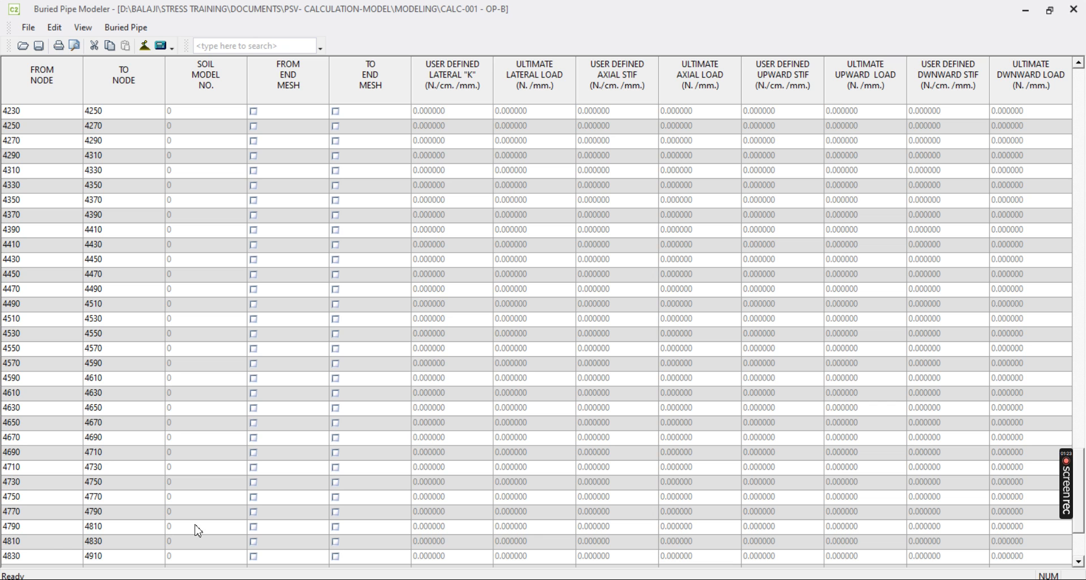
pyautogui.click(39, 531)
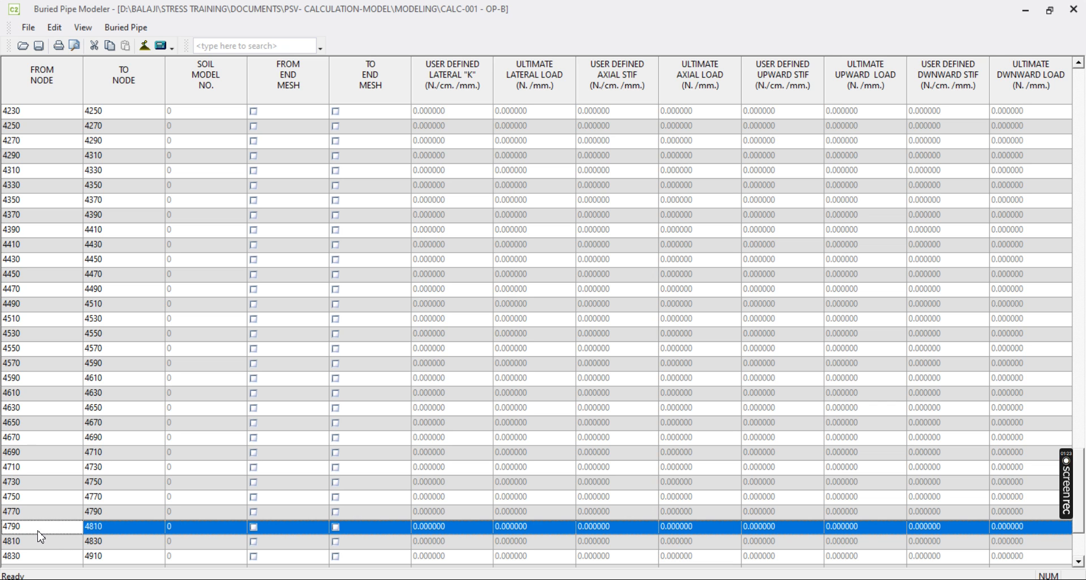
pyautogui.click(192, 531)
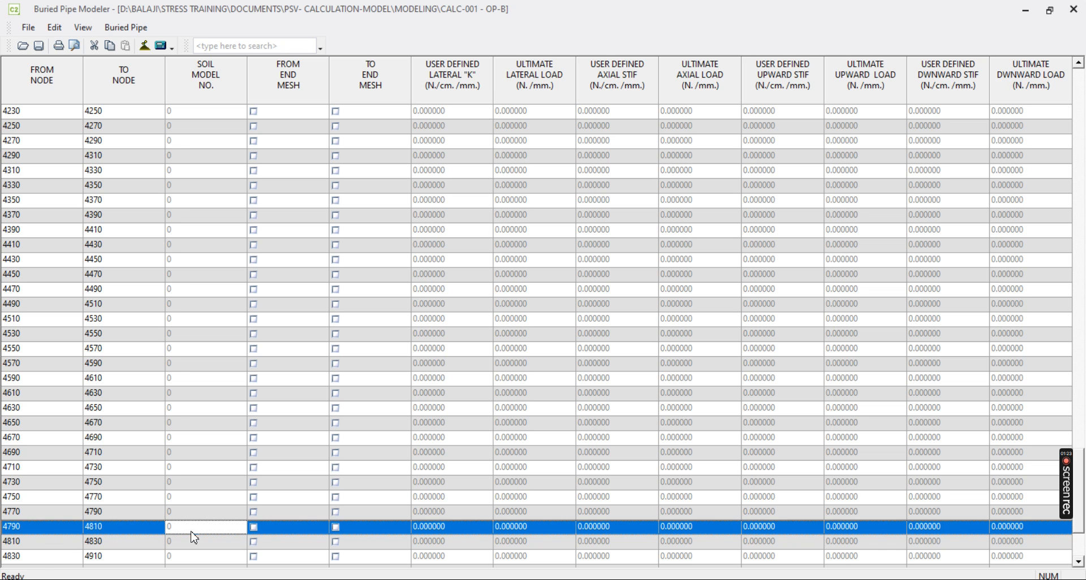
pyautogui.moveTo(179, 528); pyautogui.dragTo(129, 532)
pyautogui.write('2')
pyautogui.scroll(-3, 203, 449)
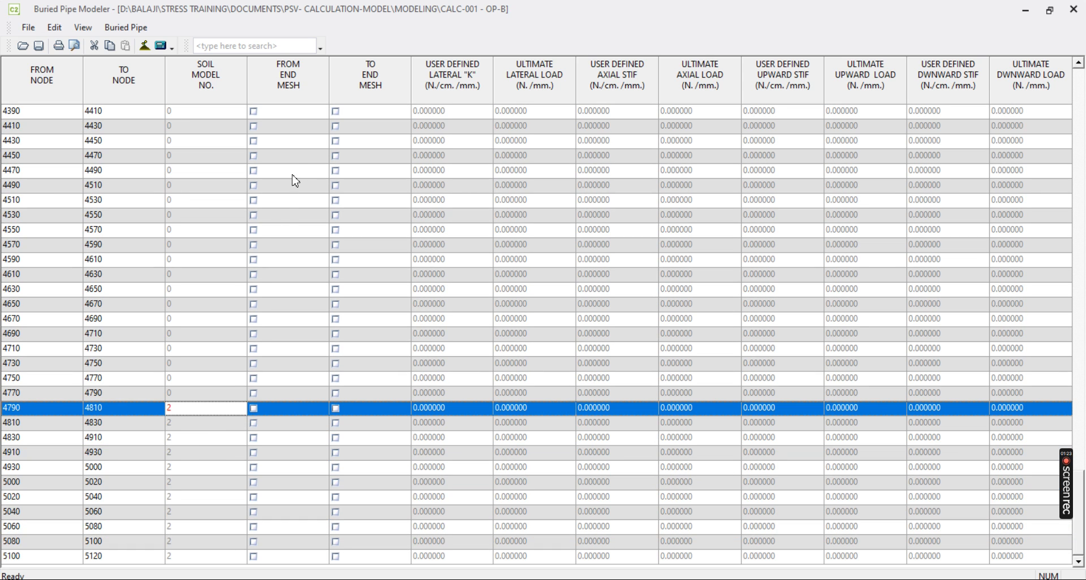
pyautogui.click(256, 411)
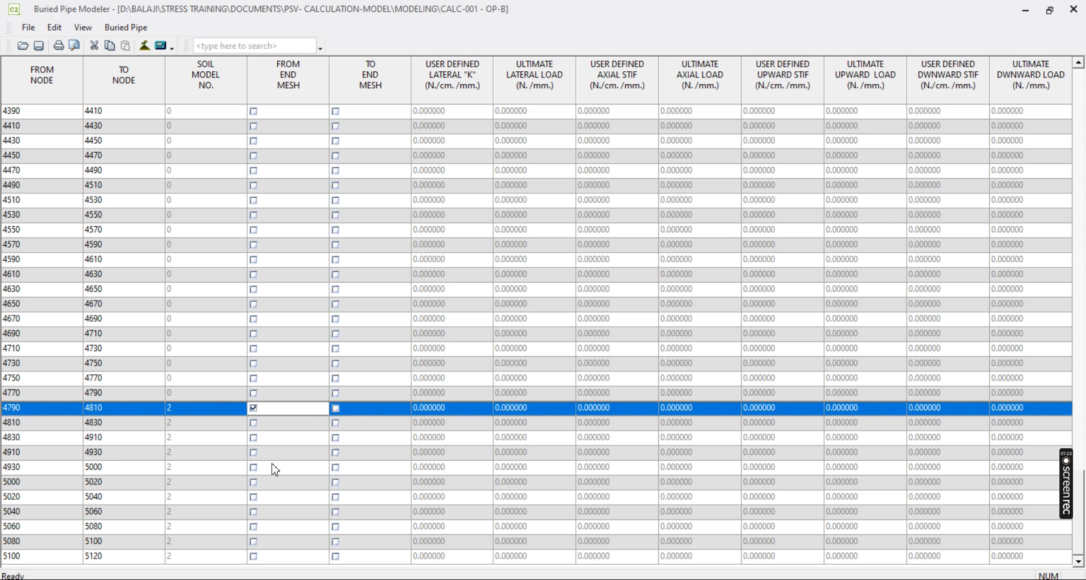
# - Switch to the Word stress report and read the paragraph on soil spring stiffness, ultimate loads and new nodal numbers for buried sections
pyautogui.hotkey('alt', 'Tab')
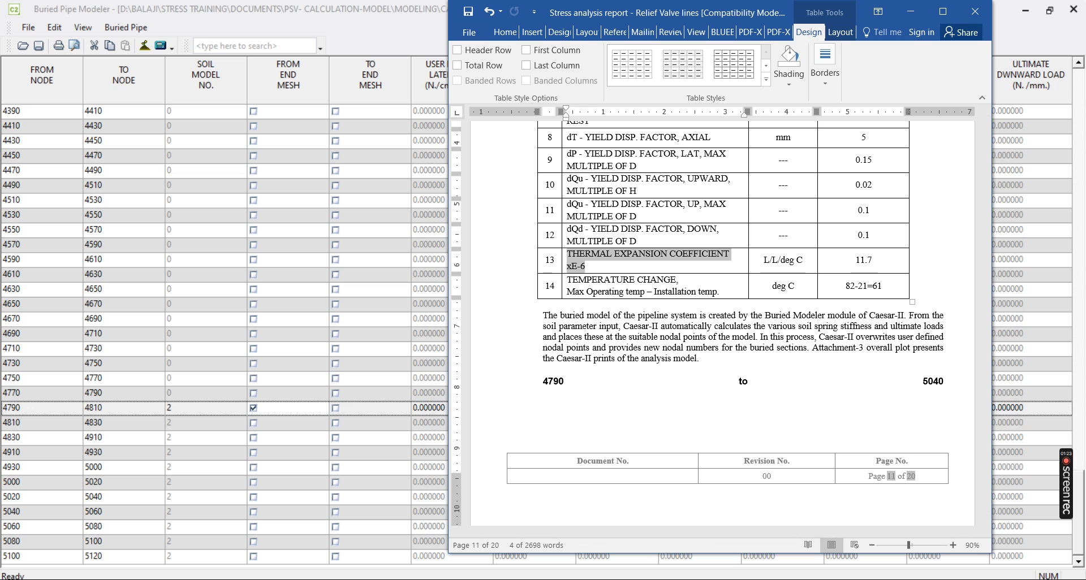
pyautogui.doubleClick(772, 12)
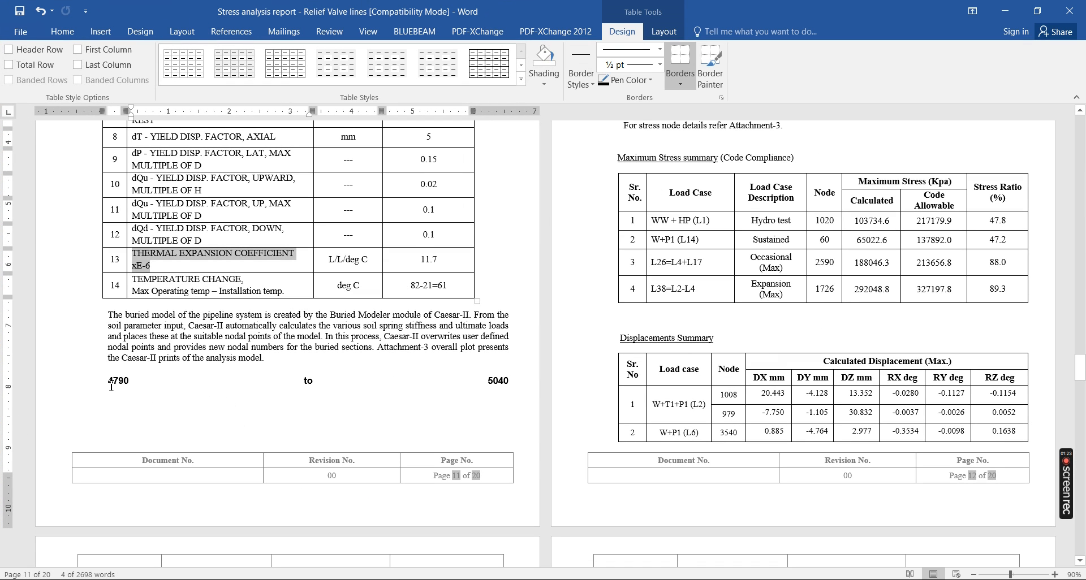
pyautogui.click(183, 327)
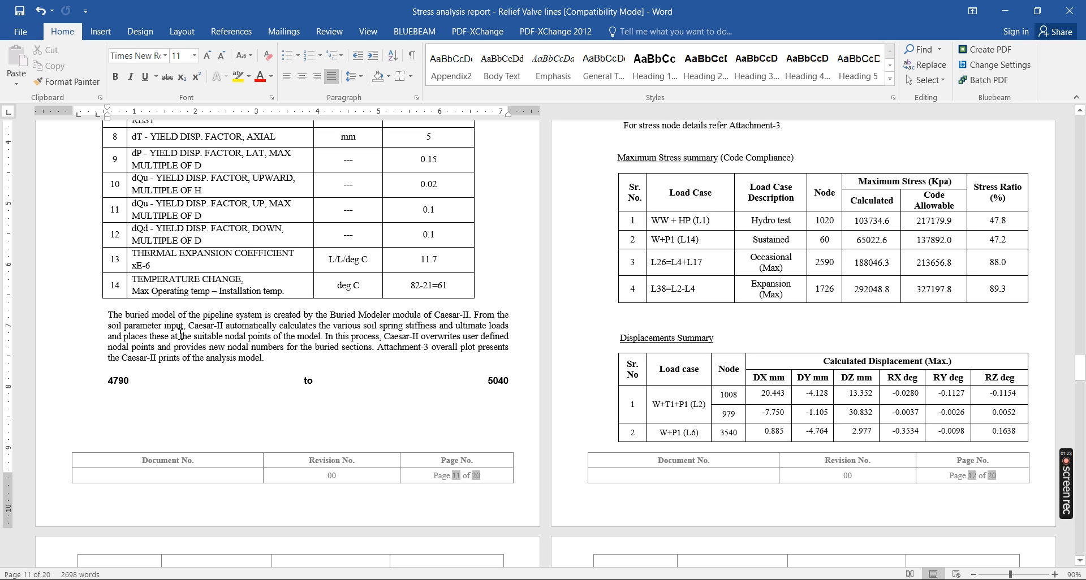
pyautogui.moveTo(167, 326); pyautogui.dragTo(171, 326)
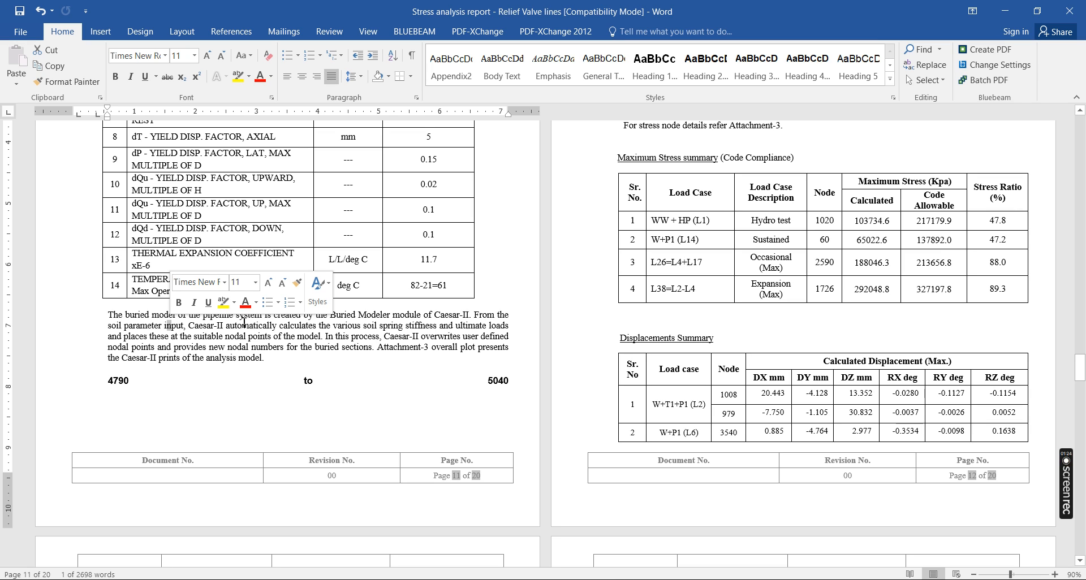
pyautogui.moveTo(328, 322); pyautogui.dragTo(484, 328)
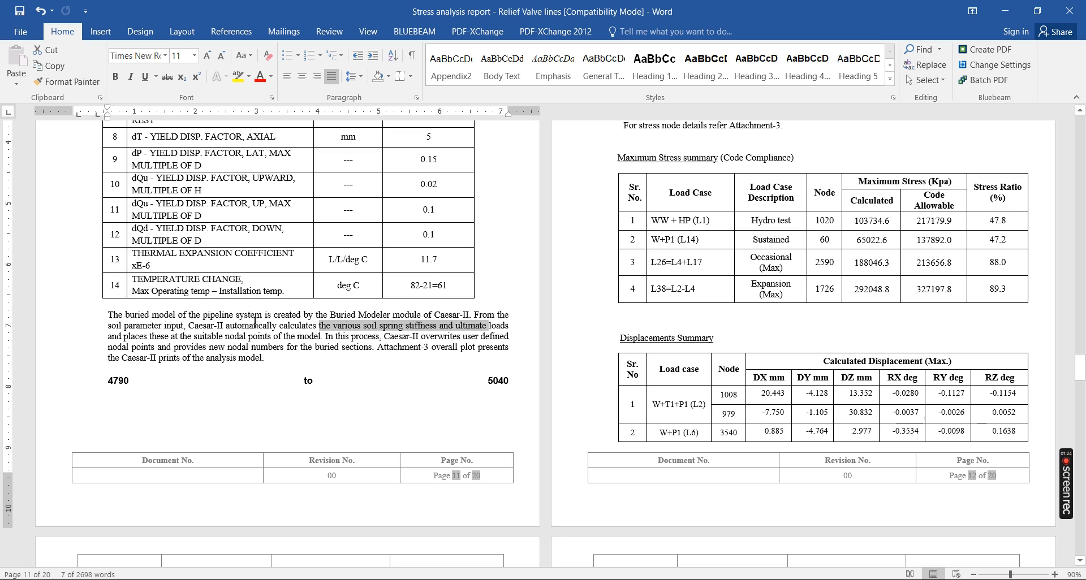
pyautogui.moveTo(124, 337); pyautogui.dragTo(310, 343)
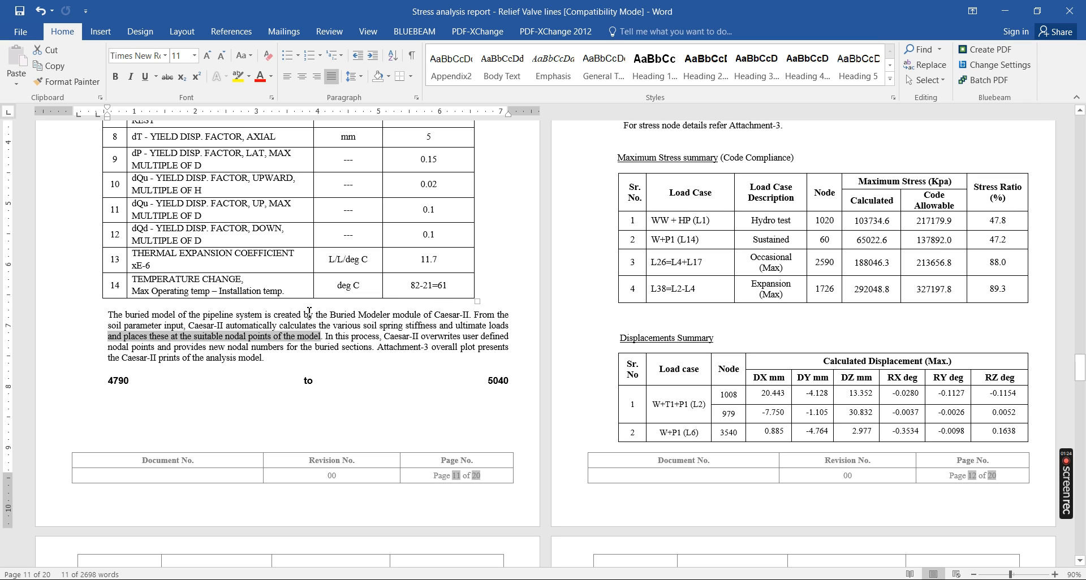
pyautogui.moveTo(331, 329); pyautogui.dragTo(368, 336)
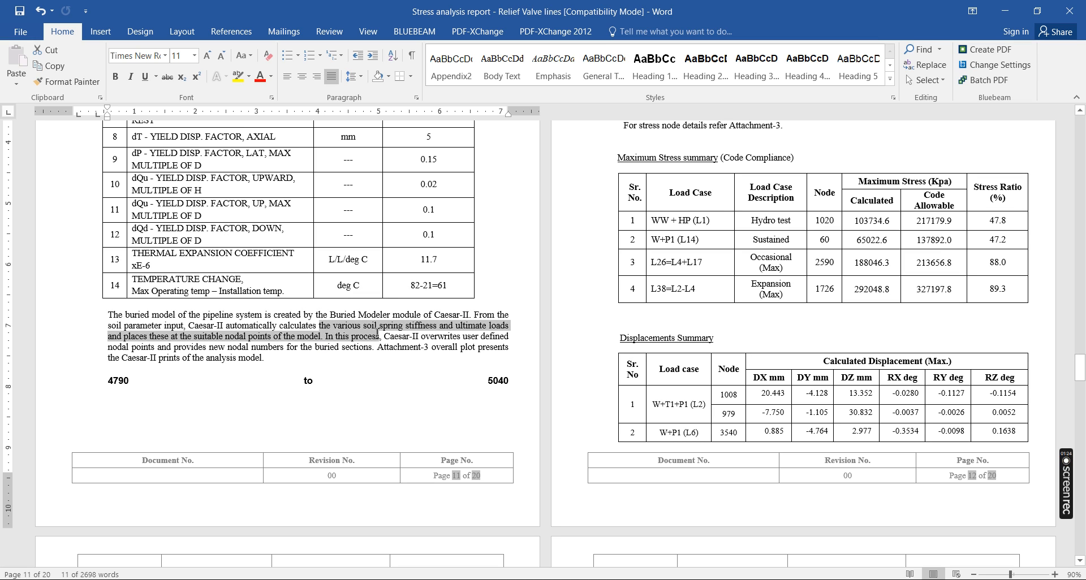
pyautogui.click(416, 339)
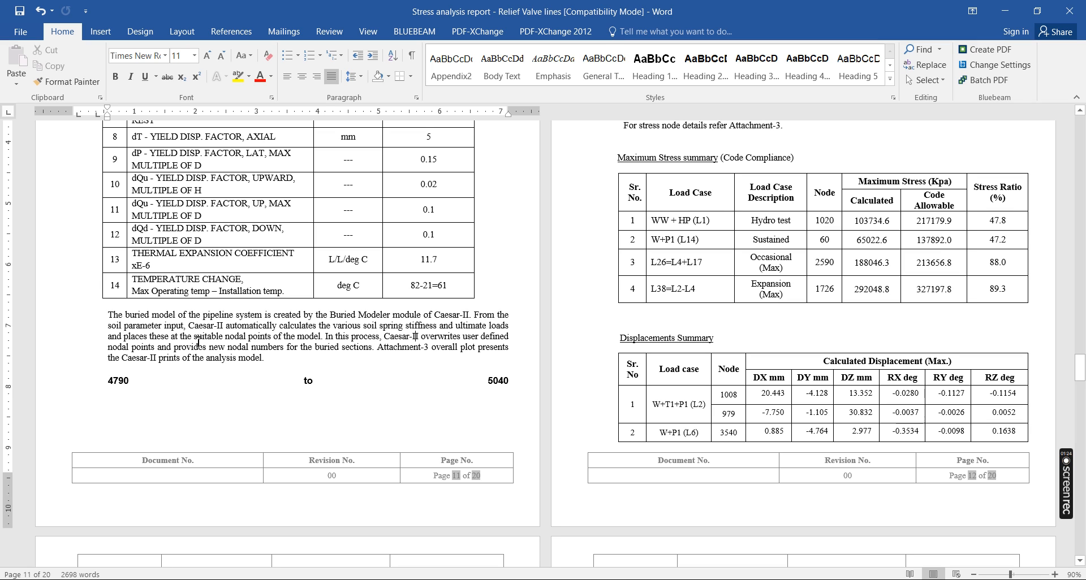
pyautogui.moveTo(184, 348); pyautogui.dragTo(372, 347)
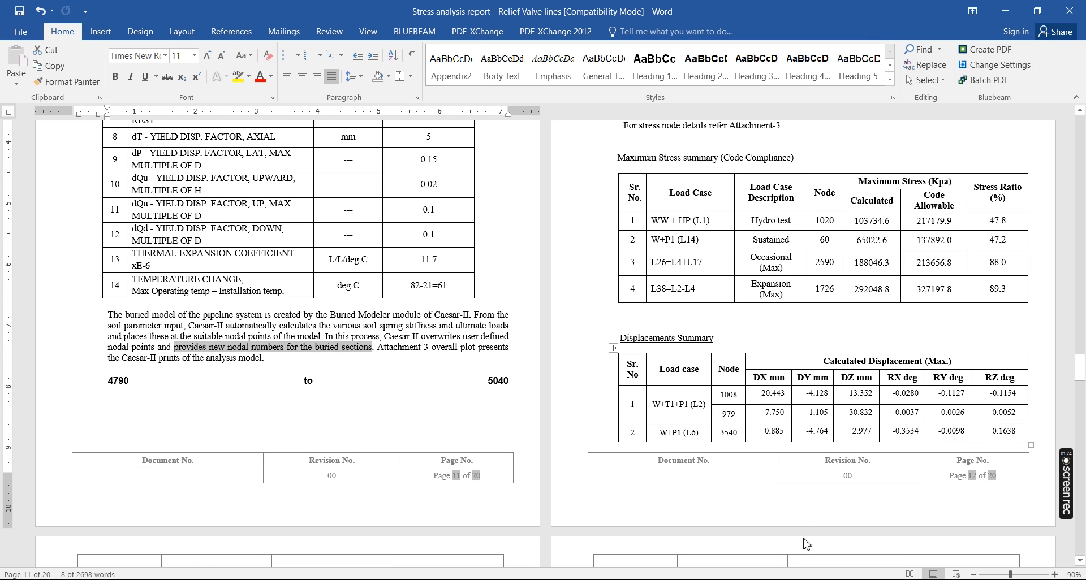
# - Back in the Buried Pipe Modeler, enable To End Mesh on element 5020–5040 and set the soil model number to 0 from element 5040–5060 onward
pyautogui.hotkey('alt', 'Tab')
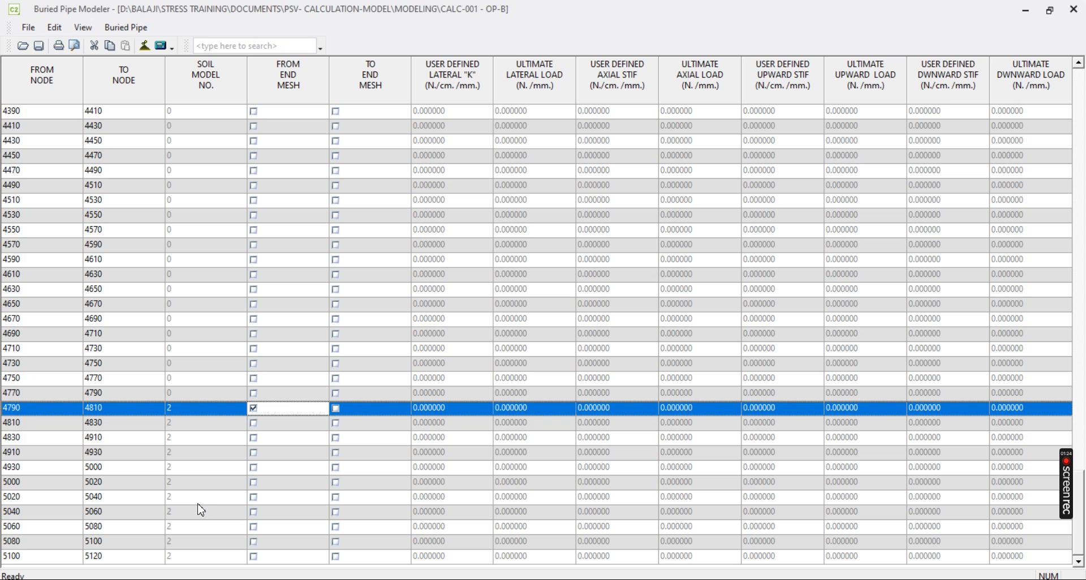
pyautogui.click(337, 499)
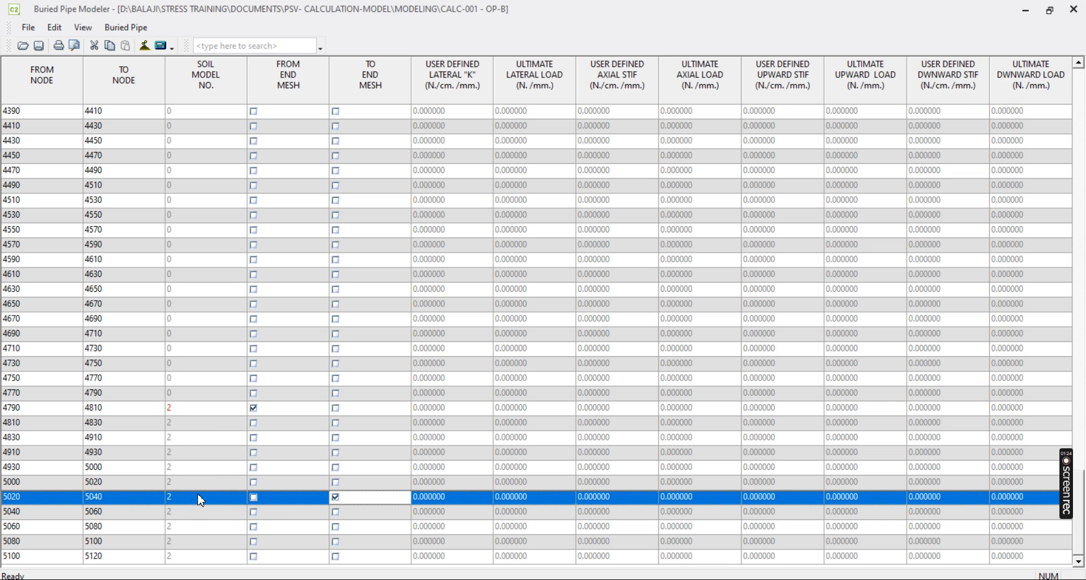
pyautogui.click(195, 513)
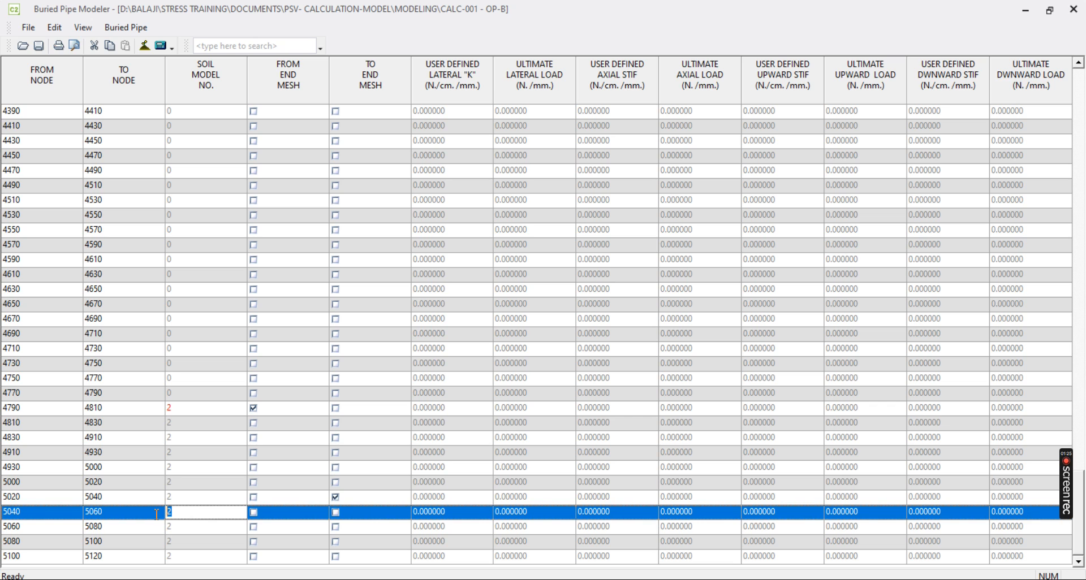
pyautogui.write('0')
pyautogui.press('Return')
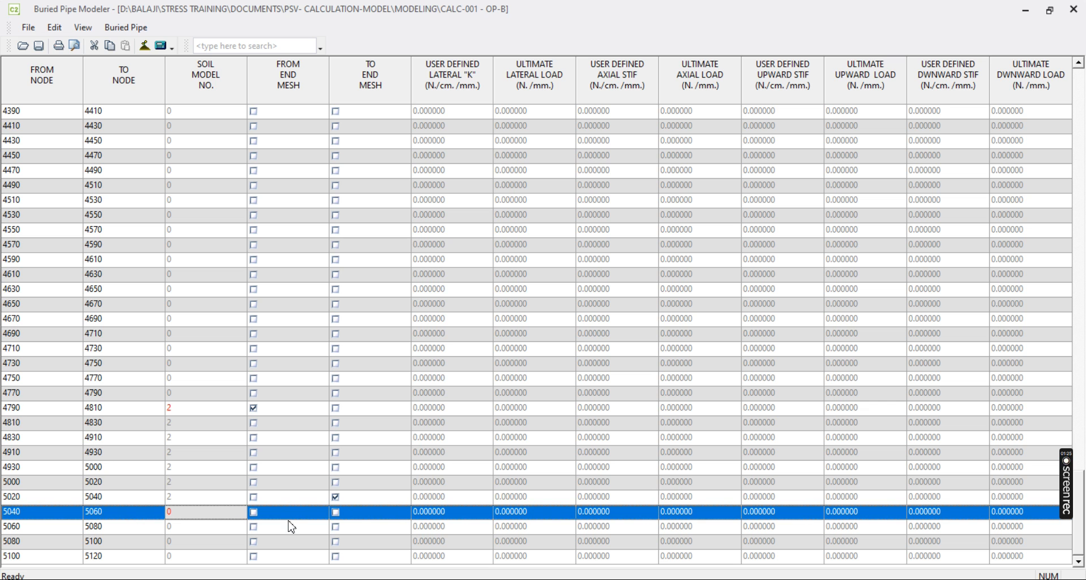
# - Enable From End Mesh on element 4650–4670 and To End Mesh on 4690–4710, and try to assign soil model number 3 to element 4650–4670
pyautogui.click(141, 47)
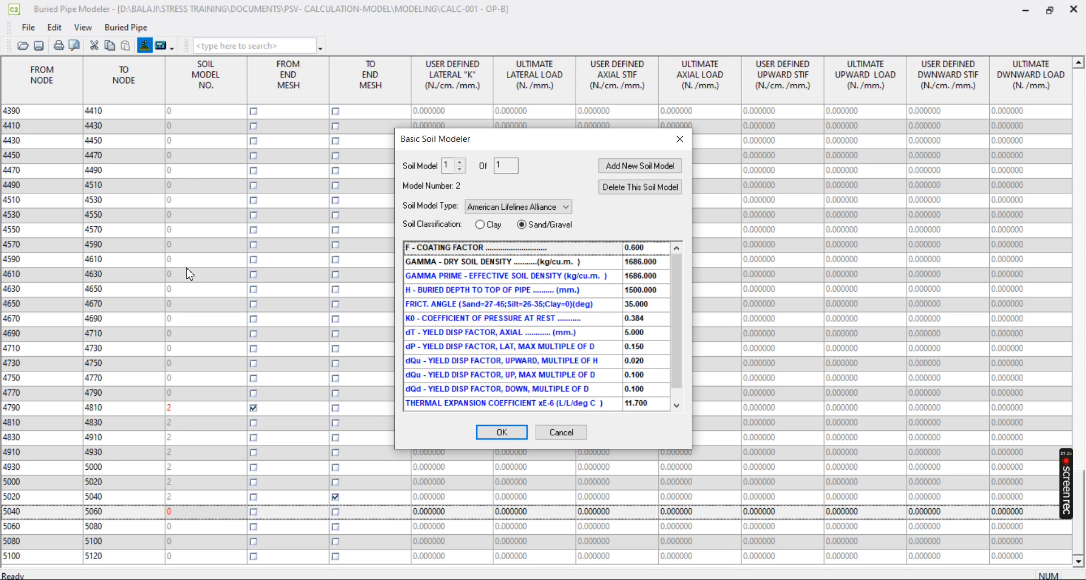
pyautogui.click(561, 433)
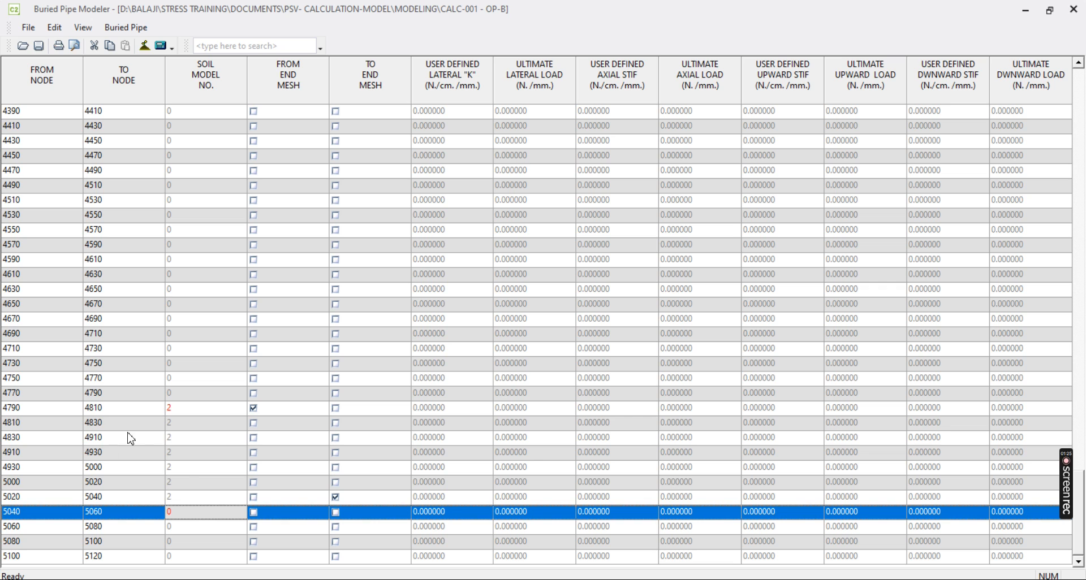
pyautogui.click(178, 306)
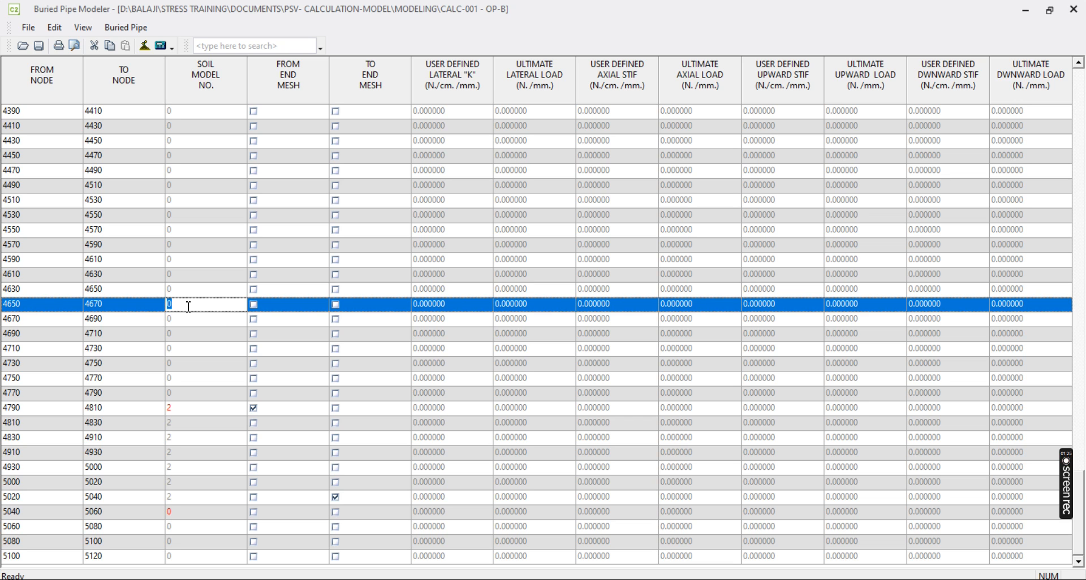
pyautogui.click(254, 304)
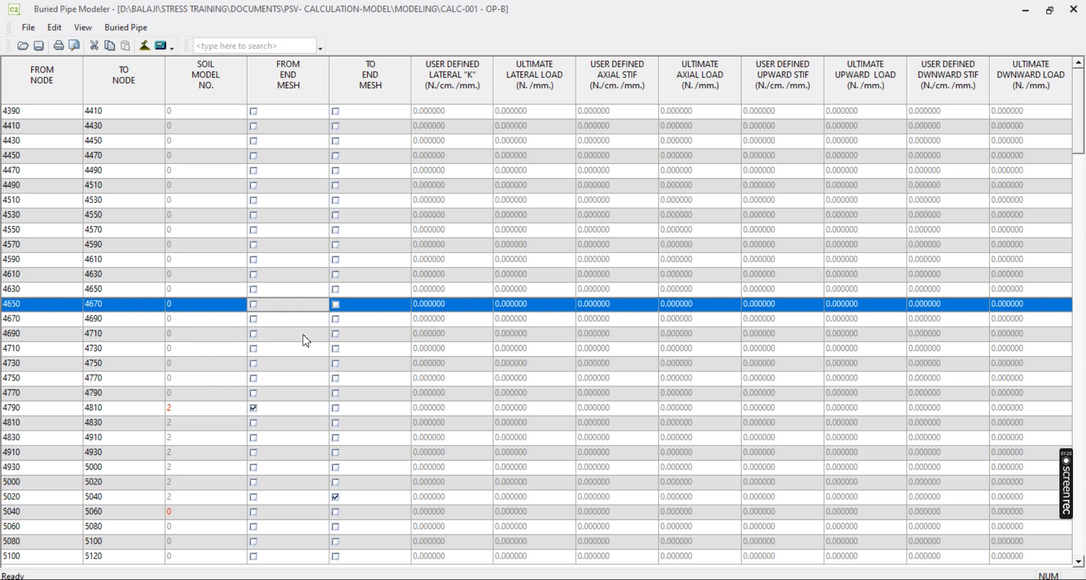
pyautogui.click(336, 334)
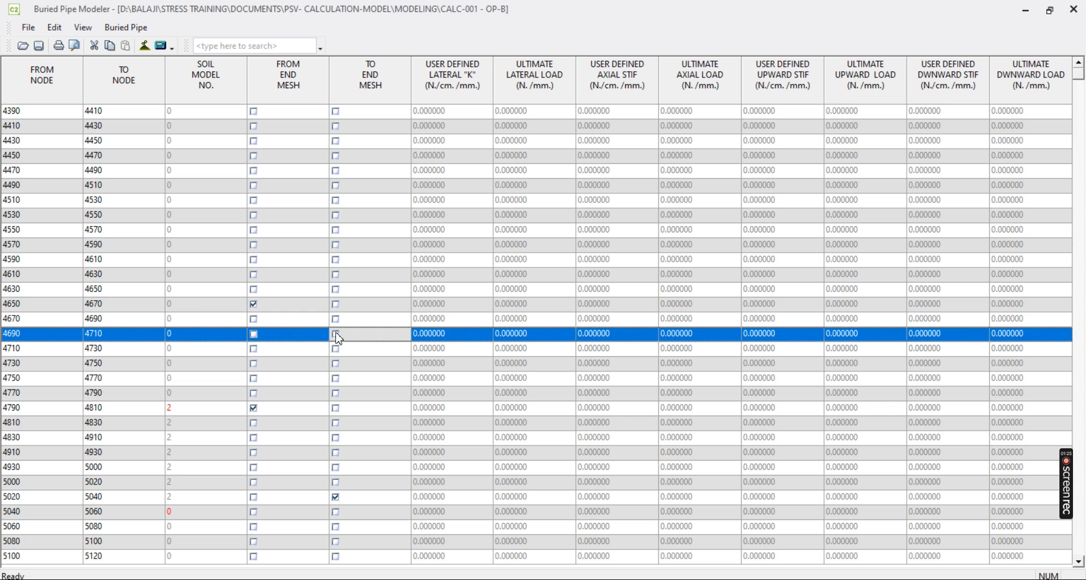
pyautogui.click(192, 306)
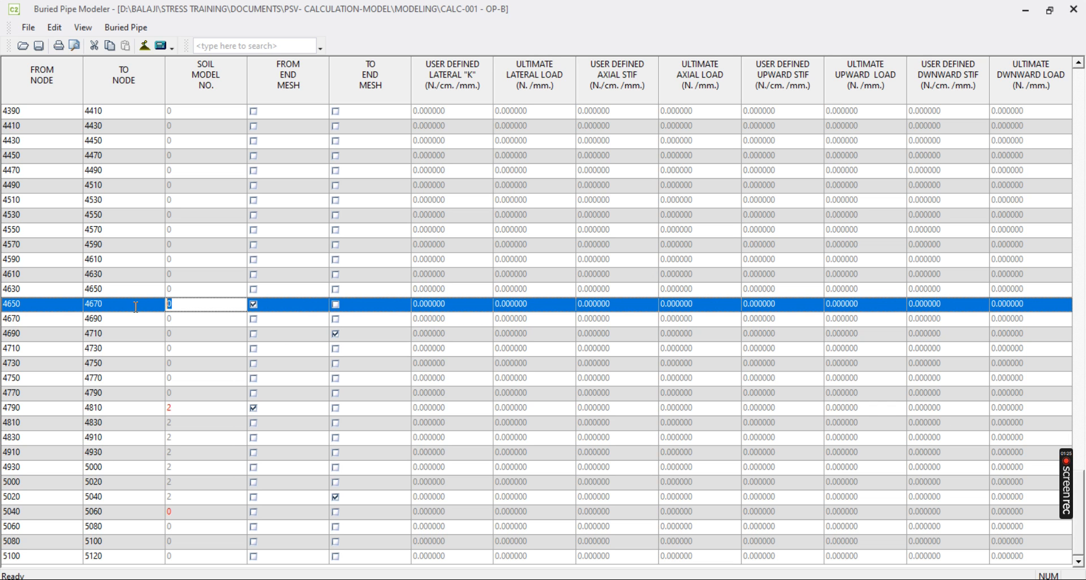
pyautogui.write('3')
pyautogui.press('Return')
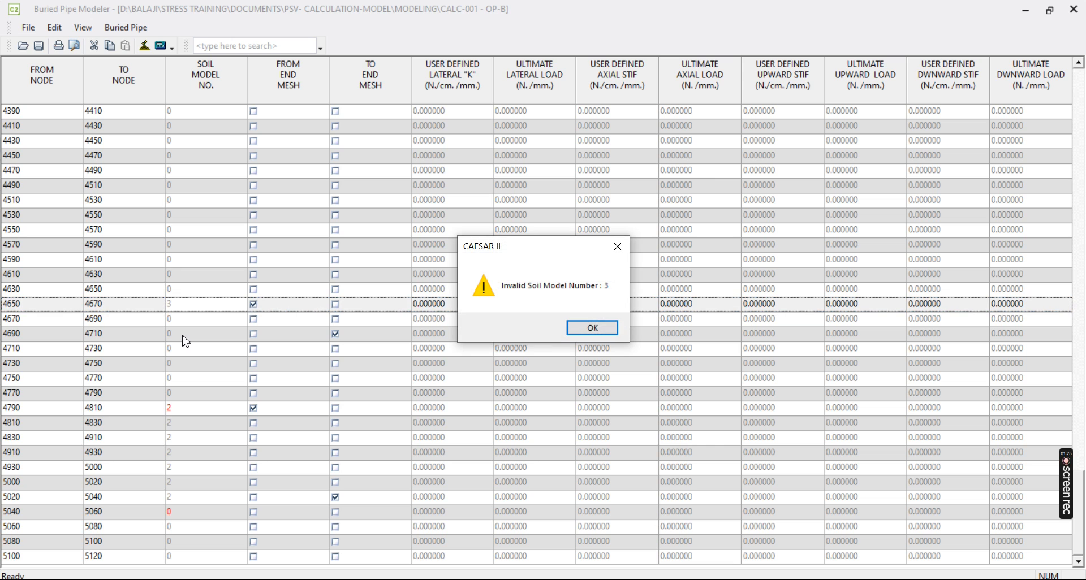
pyautogui.click(592, 328)
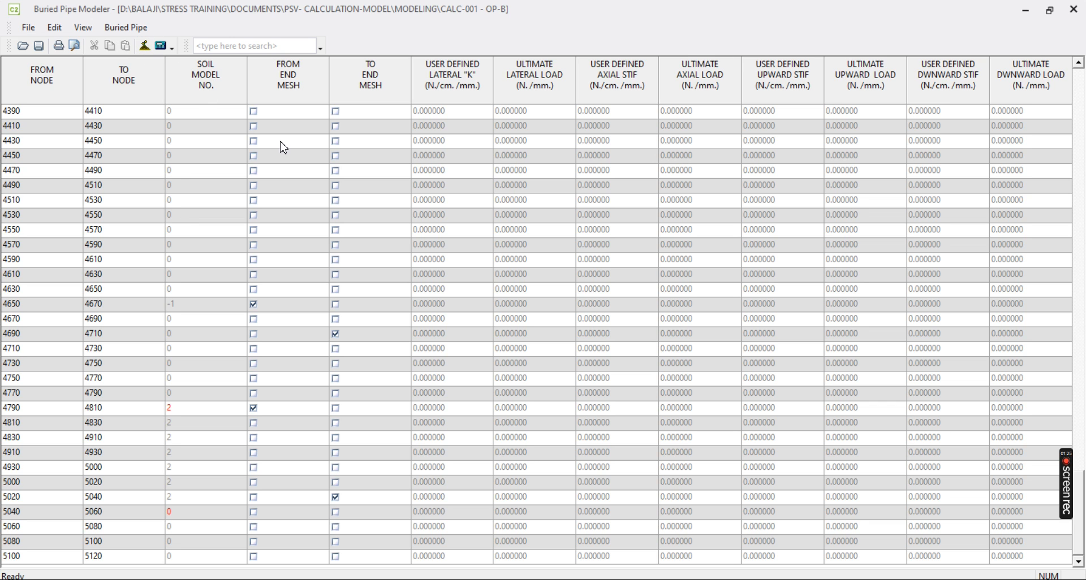
# - Add a new soil model in the Basic Soil Modeler with a buried depth to top of pipe of 25 mm
pyautogui.click(145, 47)
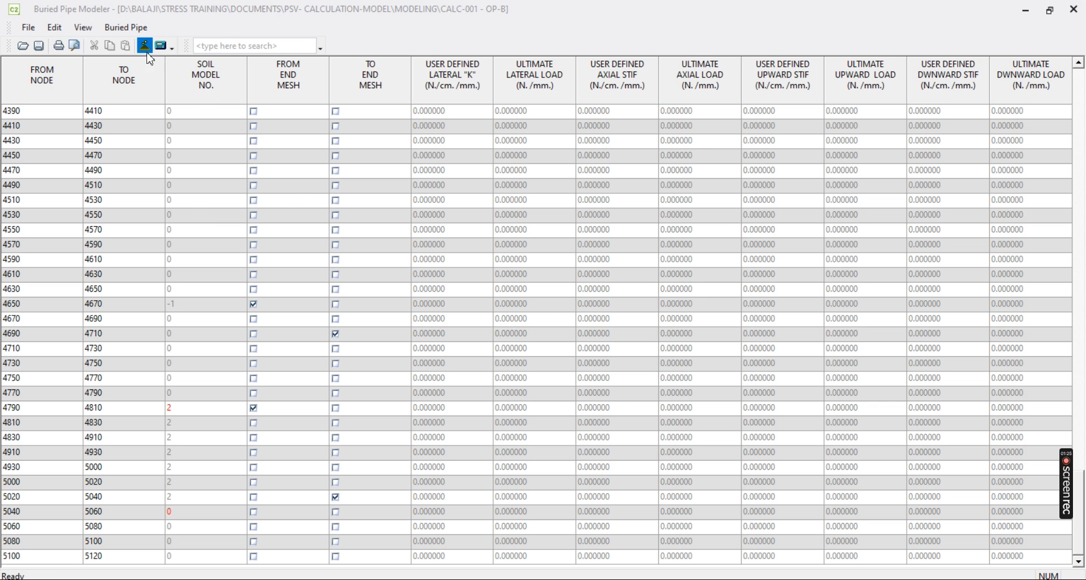
pyautogui.click(639, 165)
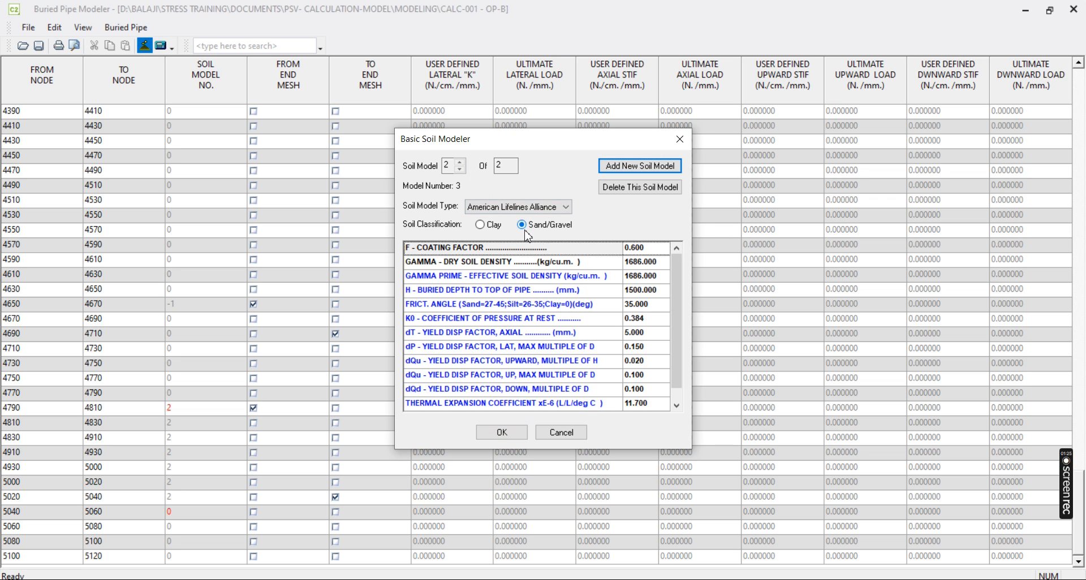
pyautogui.click(656, 290)
pyautogui.moveTo(658, 293); pyautogui.dragTo(577, 290)
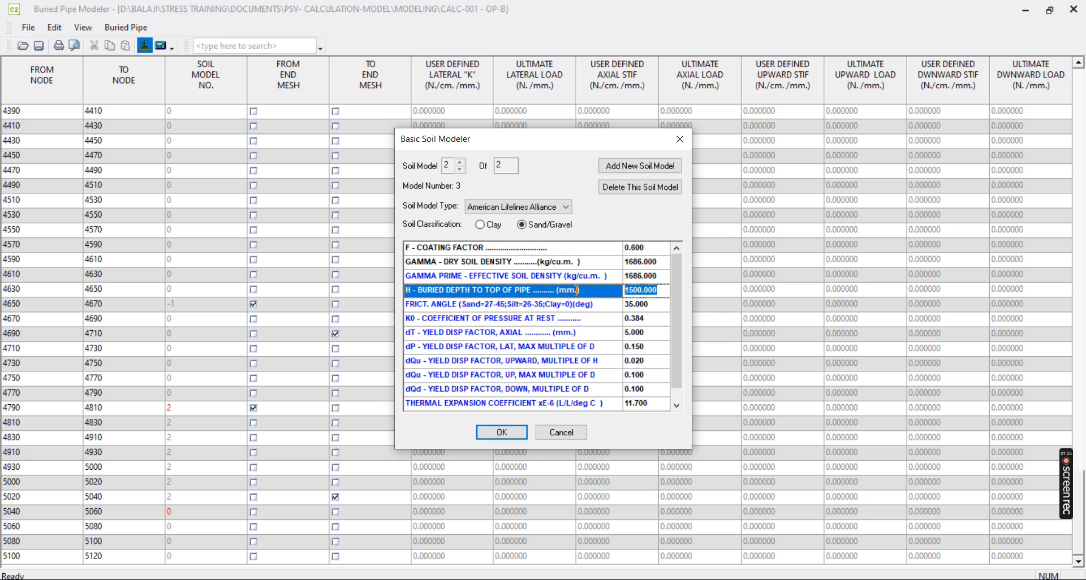
pyautogui.write('25')
pyautogui.click(506, 433)
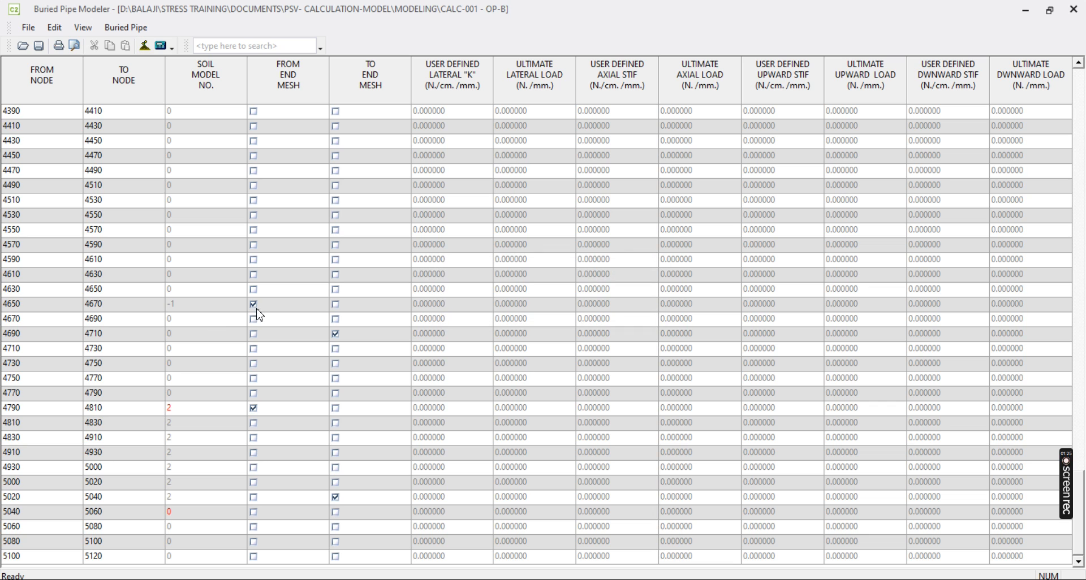
# - Assign soil model number 3 from element 4650–4670 onward in the element list
pyautogui.click(187, 306)
pyautogui.press('BackSpace')
pyautogui.press('BackSpace')
pyautogui.write('3')
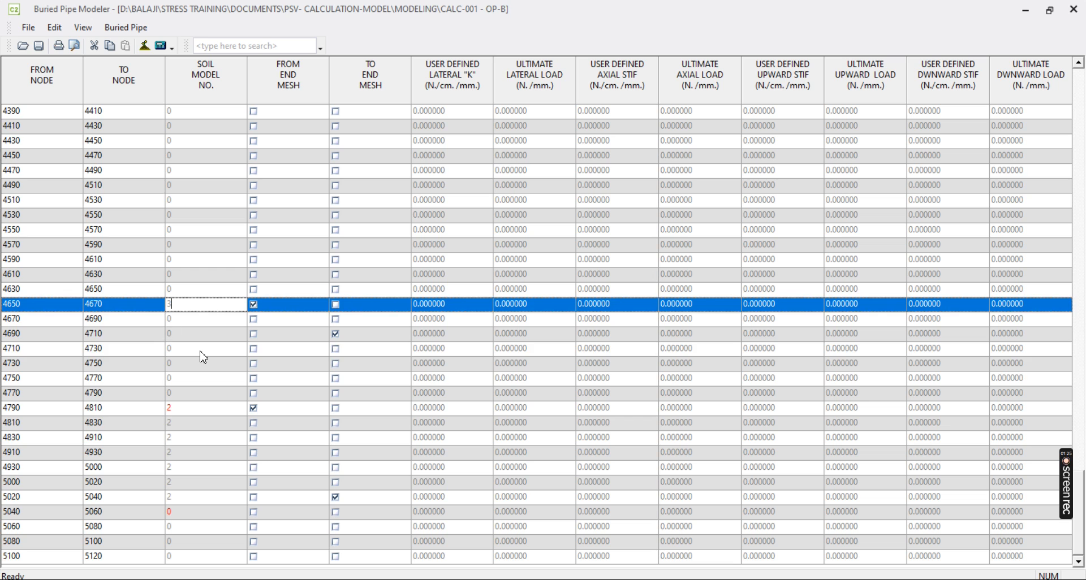
pyautogui.click(202, 352)
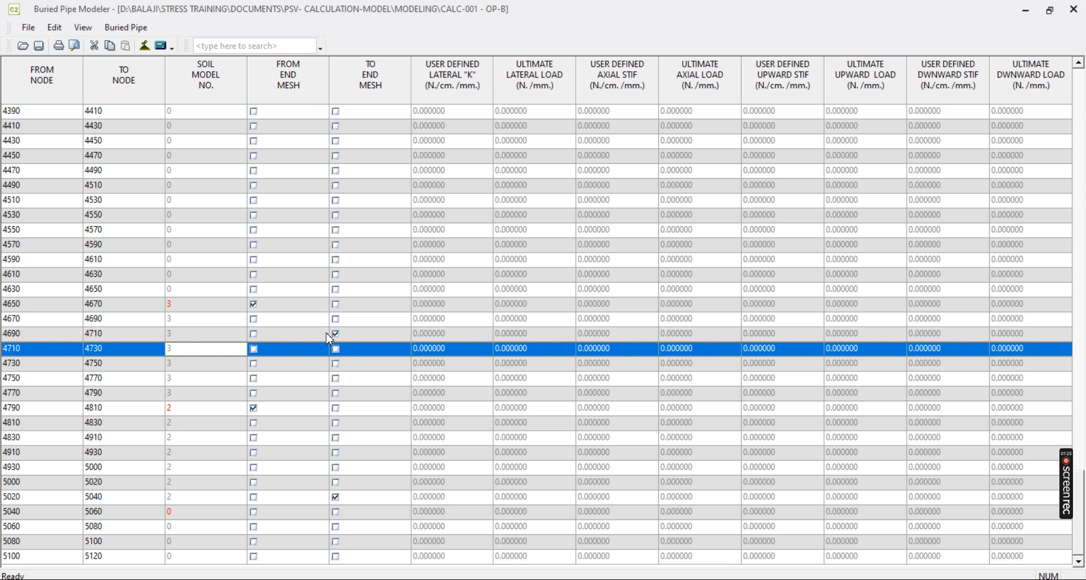
# - Set the soil model number to 0 from element 4710–4730 onward so model 3 covers only nodes 4650 to 4710
pyautogui.moveTo(213, 347); pyautogui.dragTo(108, 354)
pyautogui.write('0')
pyautogui.click(200, 367)
pyautogui.click(207, 375)
pyautogui.click(204, 349)
pyautogui.click(185, 319)
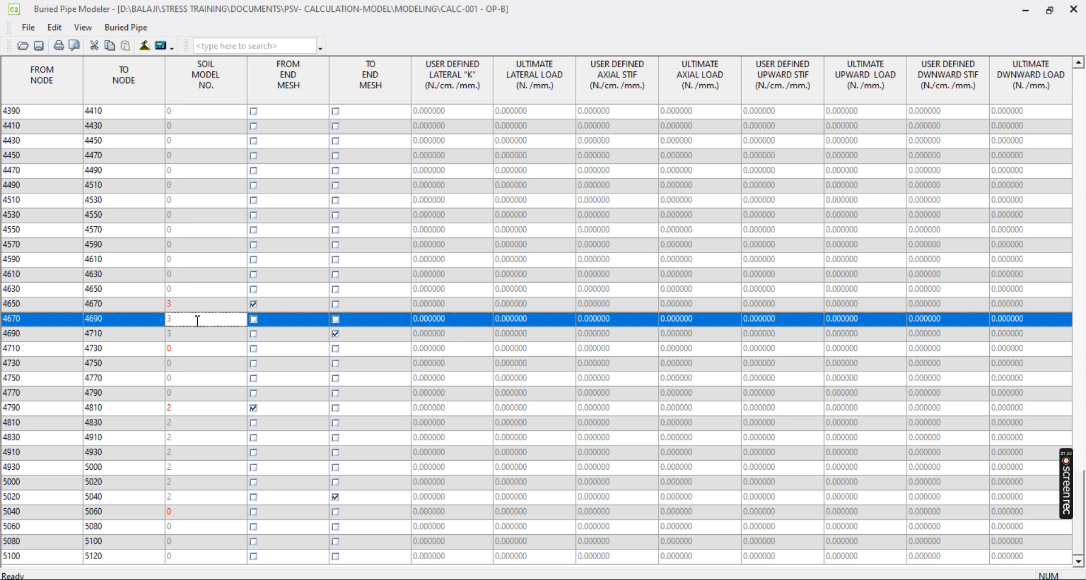
# - Reset the soil model number to 0 from element 4650–4670 and clear the end mesh options on elements 4650–4670 and 4690–4710
pyautogui.click(171, 305)
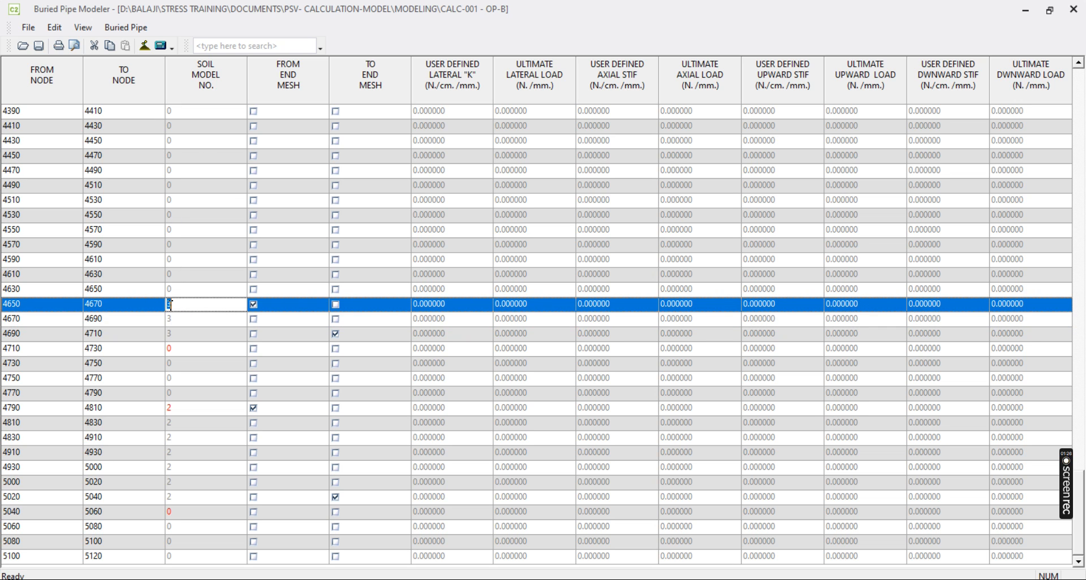
pyautogui.write('0')
pyautogui.click(220, 334)
pyautogui.click(255, 309)
pyautogui.press('space')
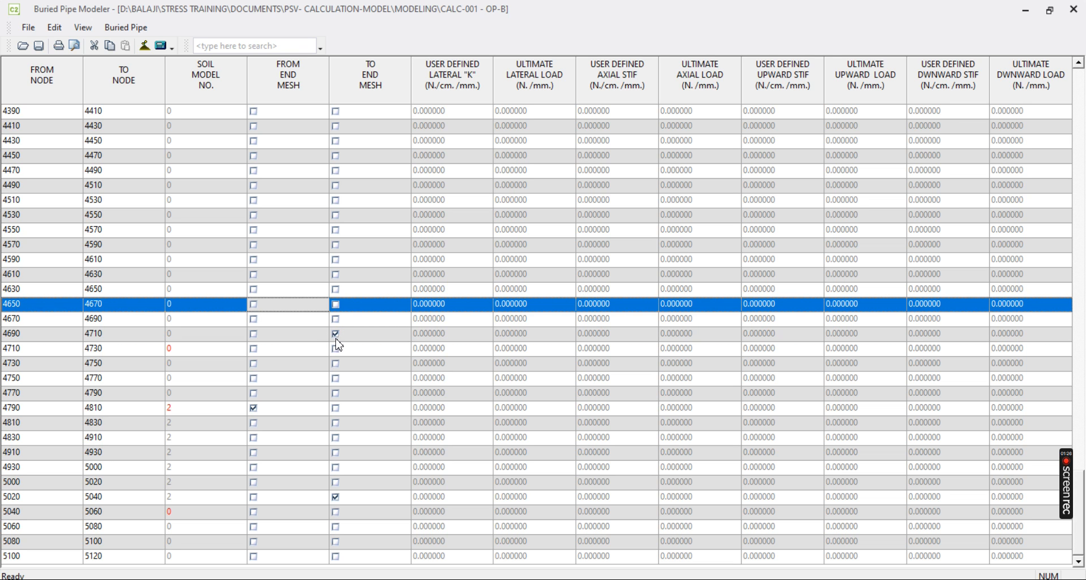
pyautogui.click(336, 335)
# - Cancel the started buried pipe conversion and delete the extra soil model, keeping only soil model number 2
pyautogui.click(161, 47)
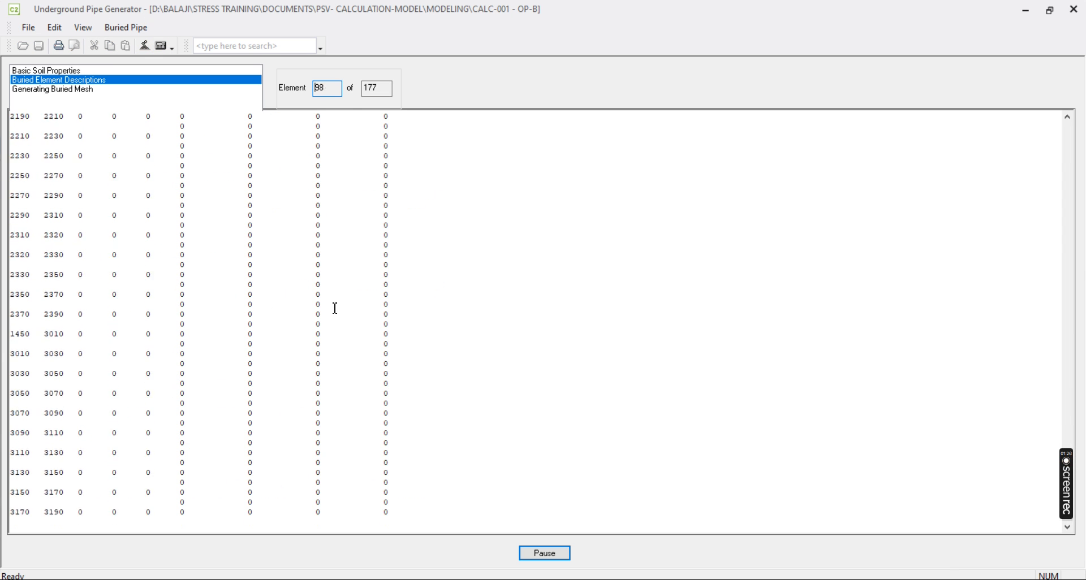
pyautogui.click(569, 554)
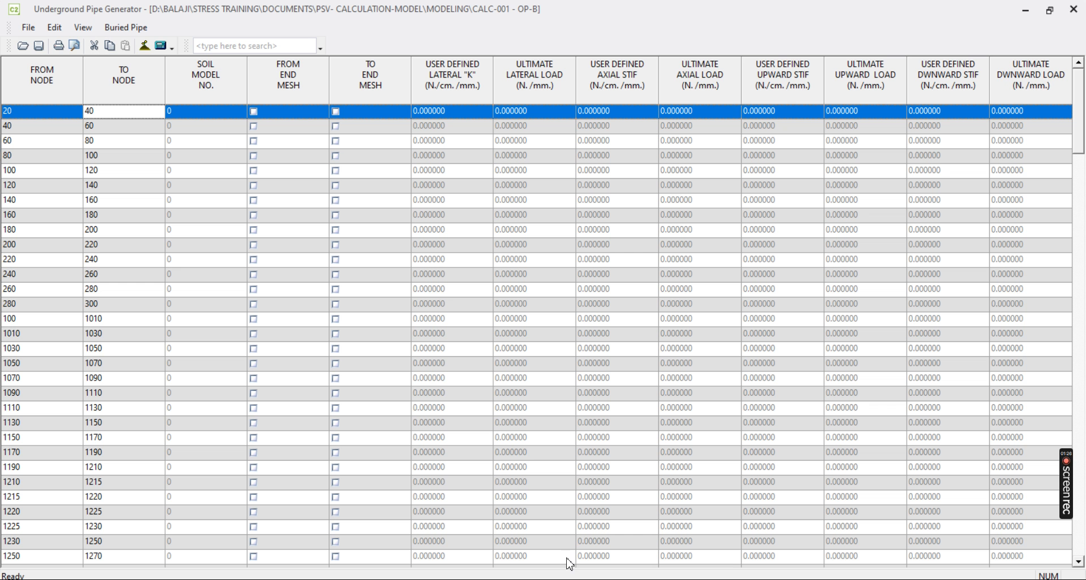
pyautogui.click(151, 48)
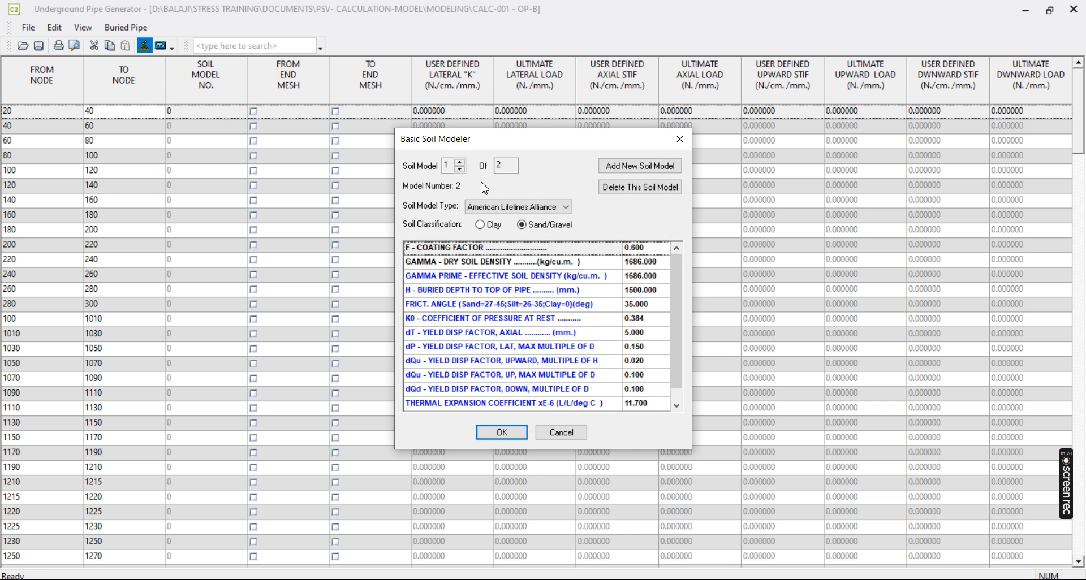
pyautogui.click(640, 187)
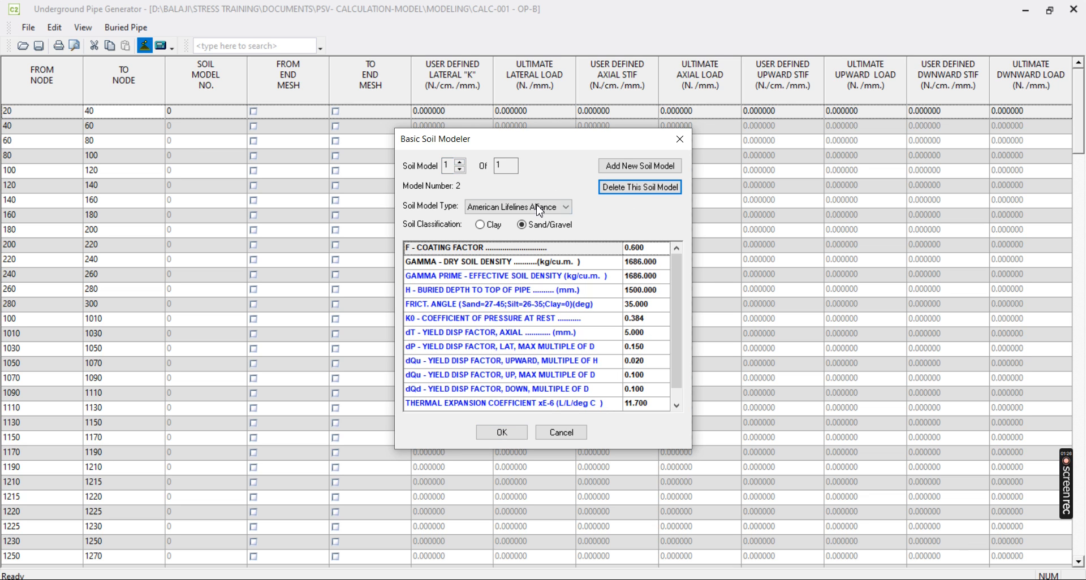
pyautogui.click(495, 432)
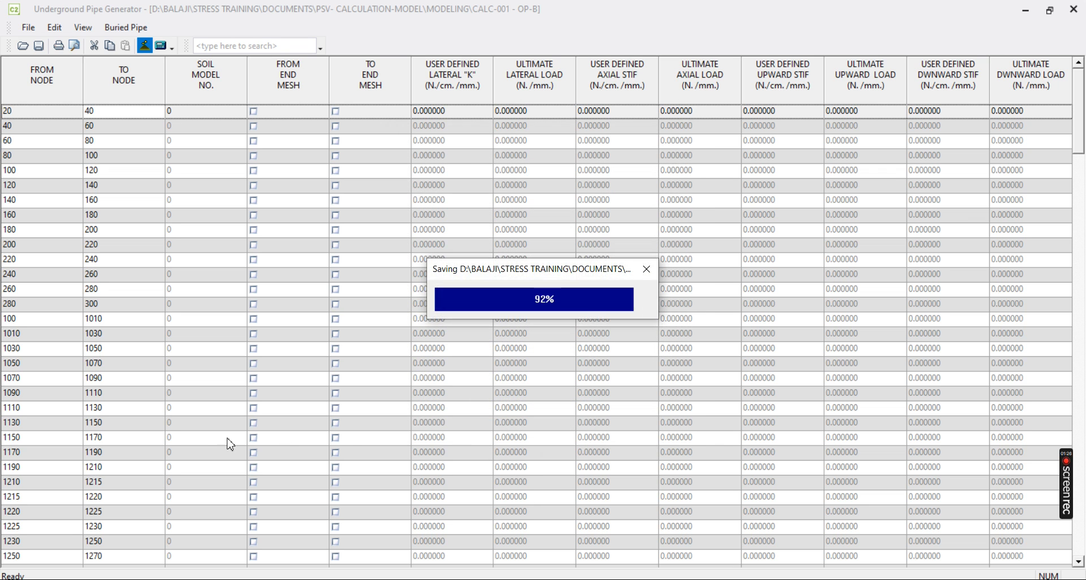
# - Check the soil model assignments between nodes 4790 and 5040, run the buried pipe conversion, and accept the generated mesh
pyautogui.scroll(-5, 219, 445)
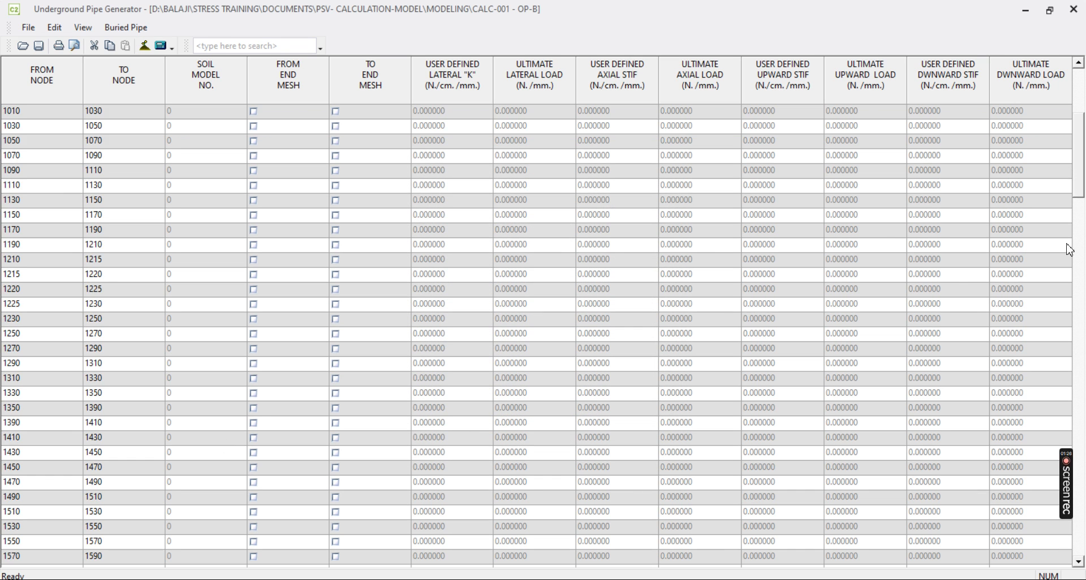
pyautogui.moveTo(1080, 219); pyautogui.dragTo(1081, 387)
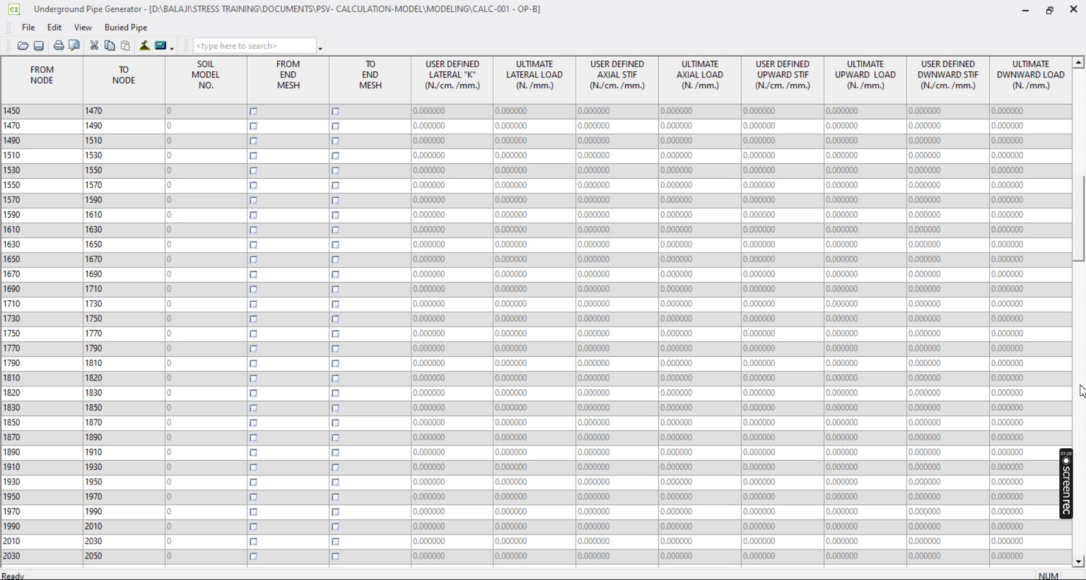
pyautogui.moveTo(1082, 274); pyautogui.dragTo(1081, 518)
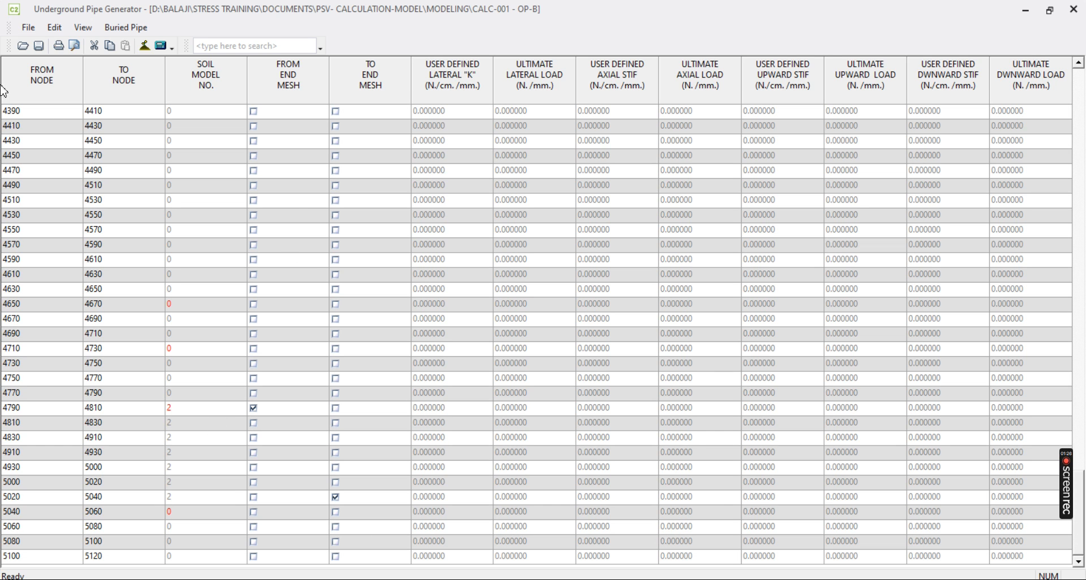
pyautogui.click(161, 46)
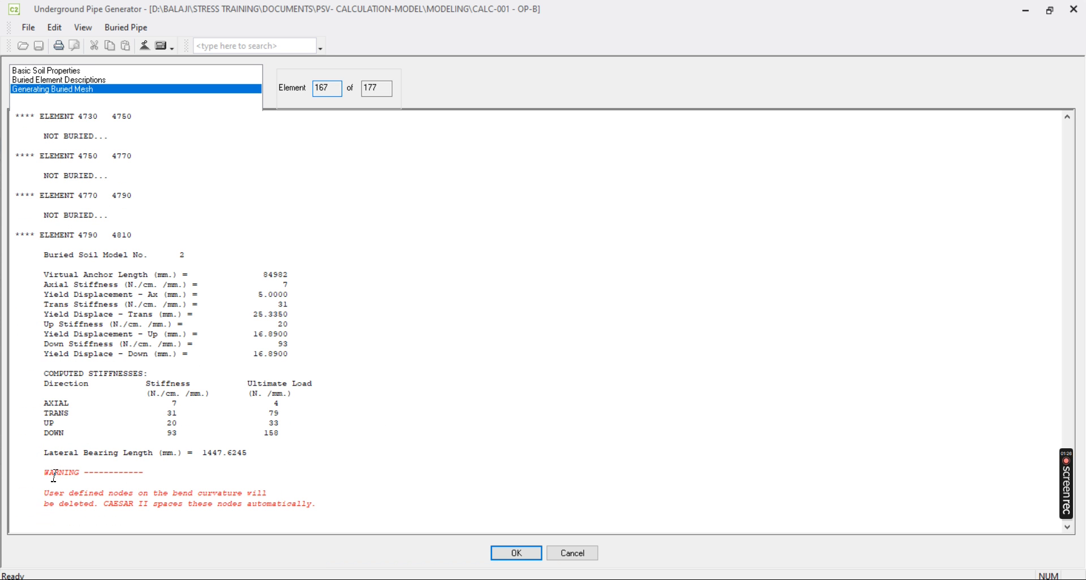
pyautogui.moveTo(54, 477); pyautogui.dragTo(133, 481)
pyautogui.click(348, 505)
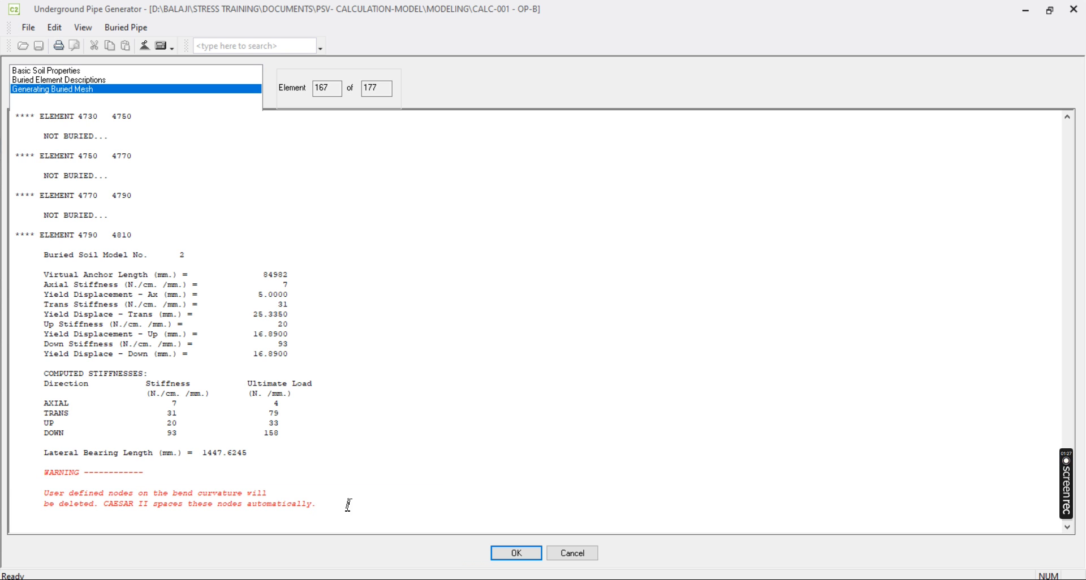
pyautogui.click(515, 556)
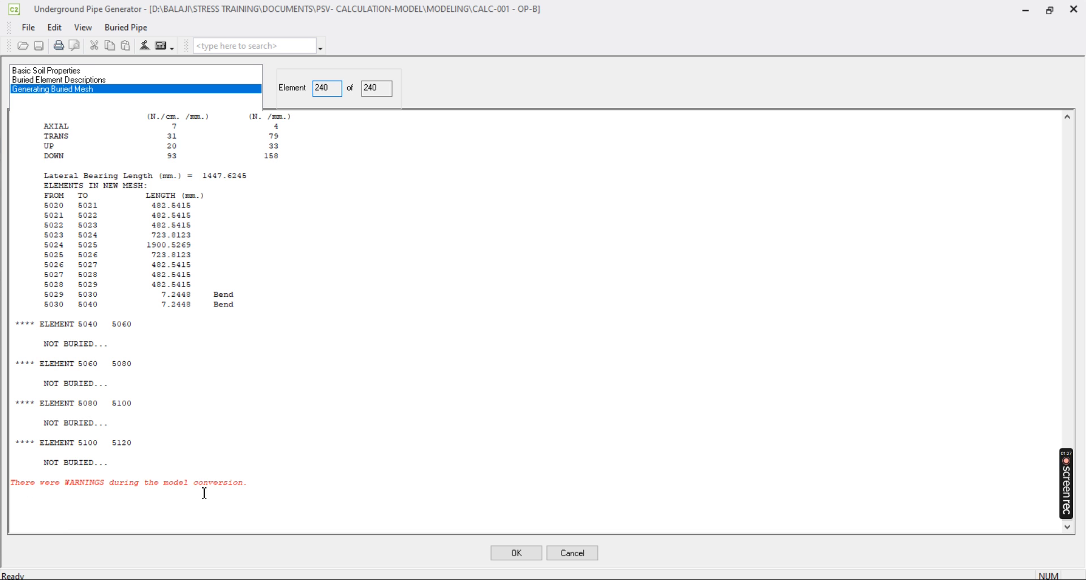
pyautogui.click(516, 554)
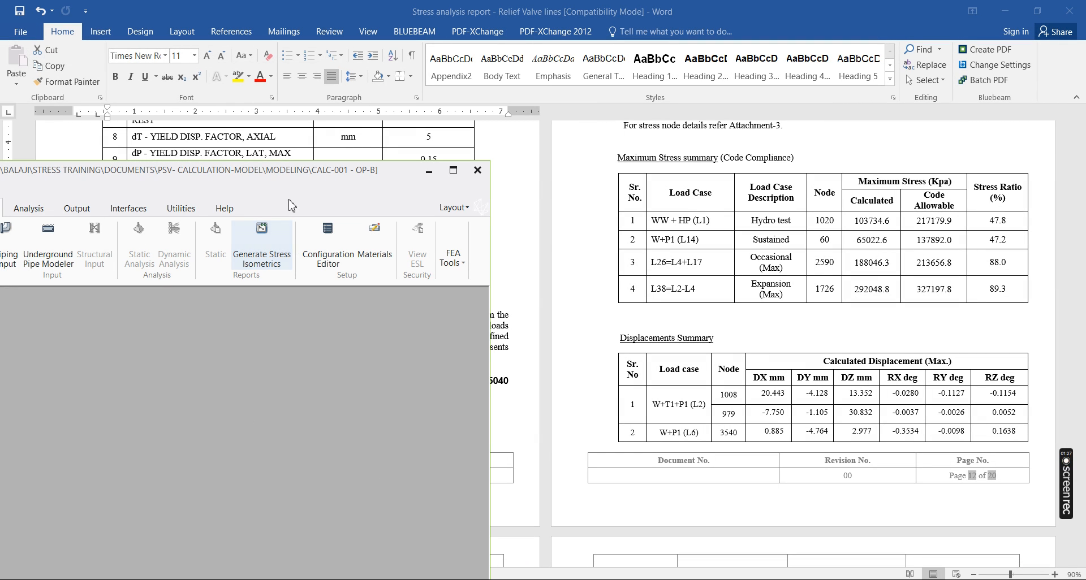
# - Switch to File Explorer, look in the C2 FILE folder, and locate CALC-001 - OP-.C2 in the MODELING folder
pyautogui.doubleClick(302, 173)
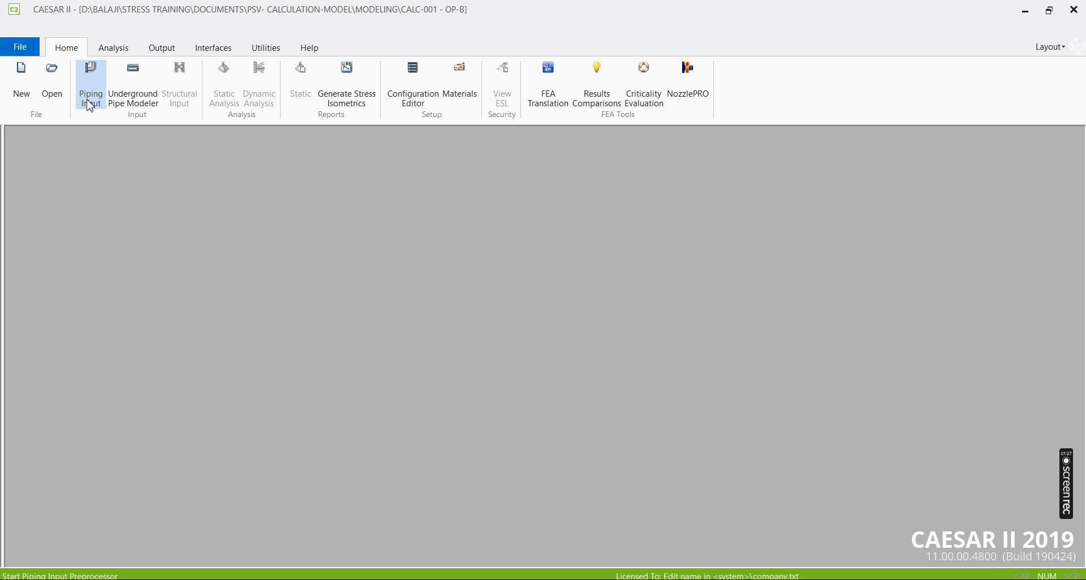
pyautogui.click(89, 108)
pyautogui.click(431, 579)
pyautogui.click(473, 559)
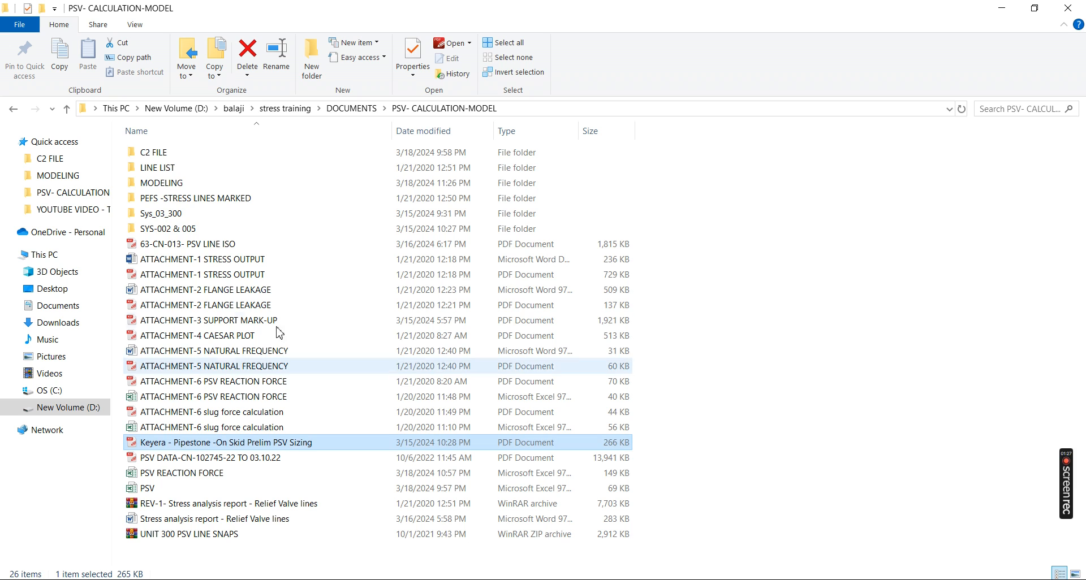
pyautogui.doubleClick(180, 158)
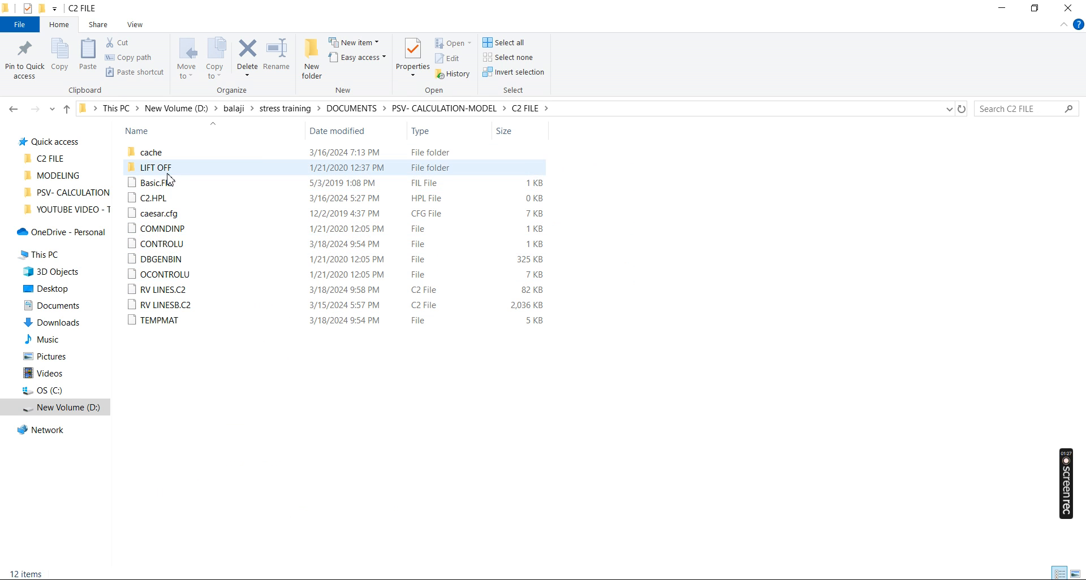
pyautogui.click(433, 110)
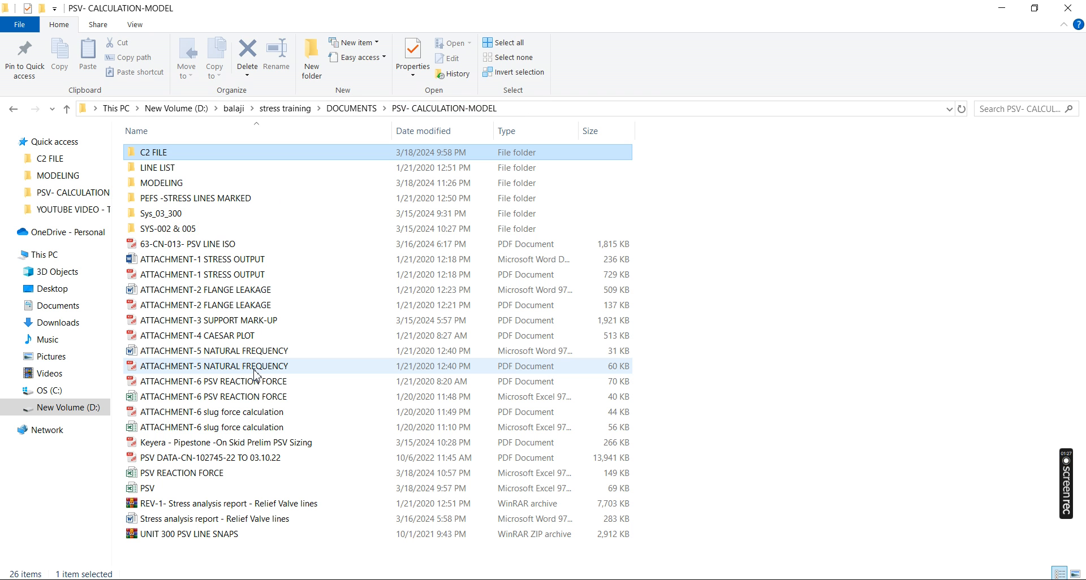
pyautogui.doubleClick(167, 183)
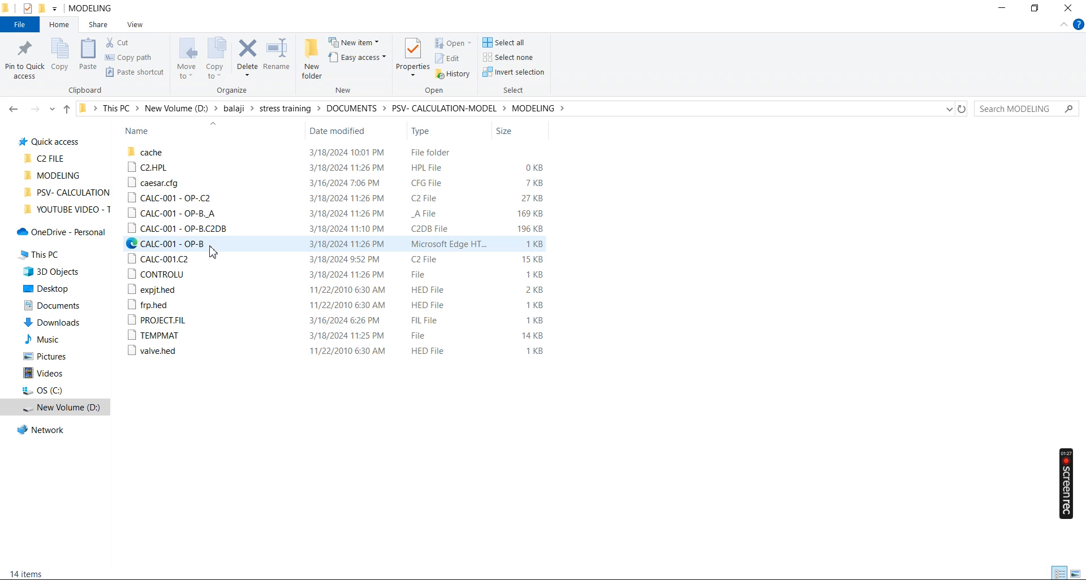
pyautogui.click(163, 199)
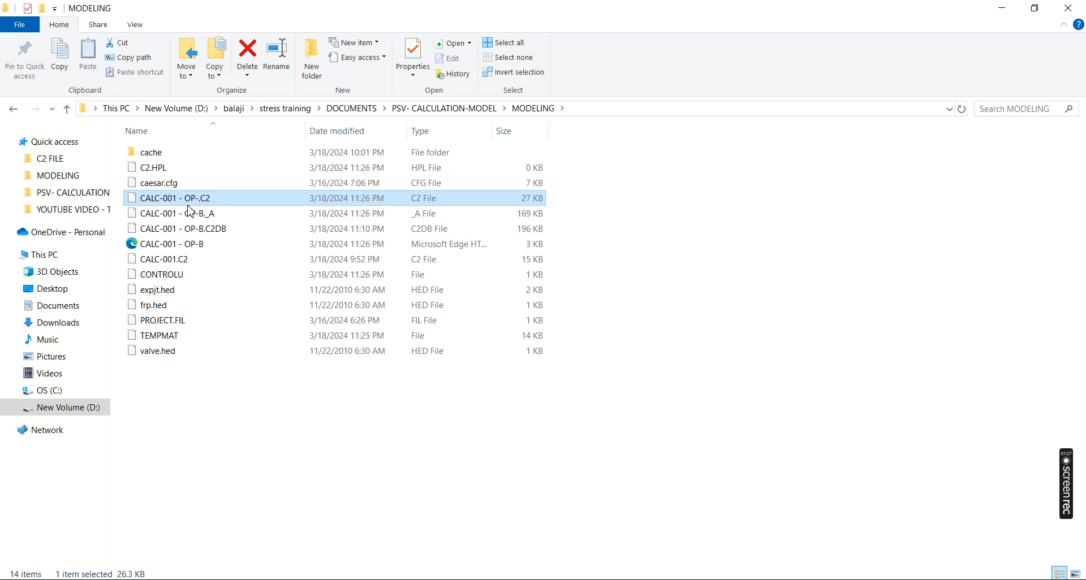
# - Locate the converted CALC-001 - OP-B._A file, switch back to CAESAR II, and look over the meshed buried line from below
pyautogui.click(171, 217)
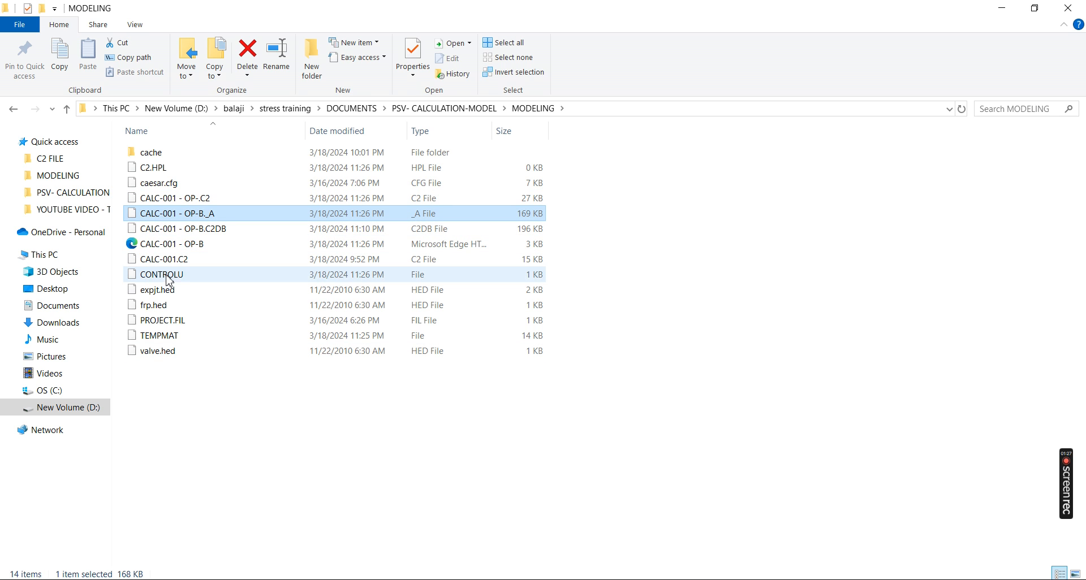
pyautogui.click(753, 579)
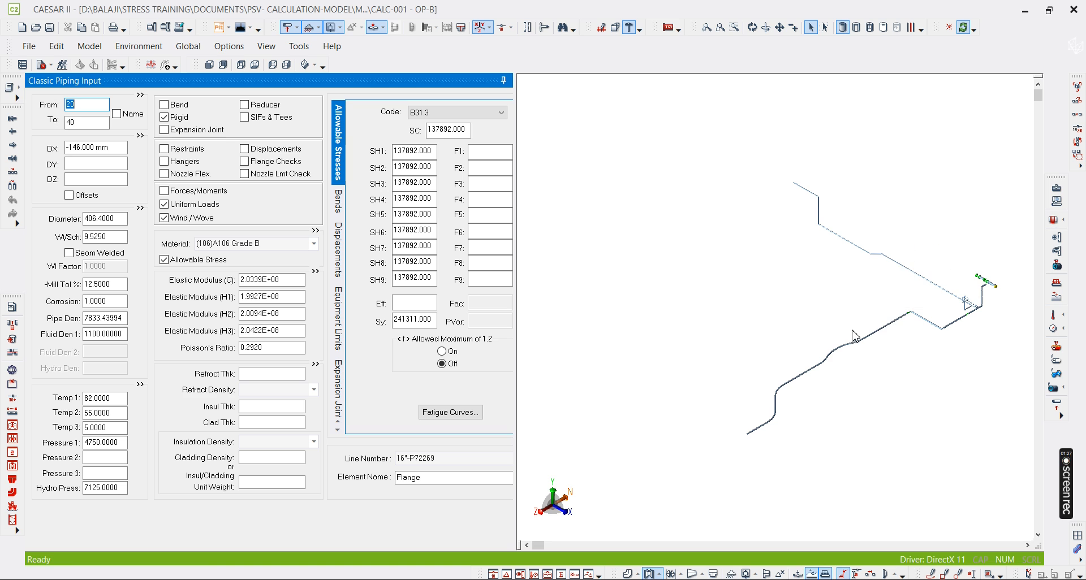
pyautogui.scroll(5, 850, 338)
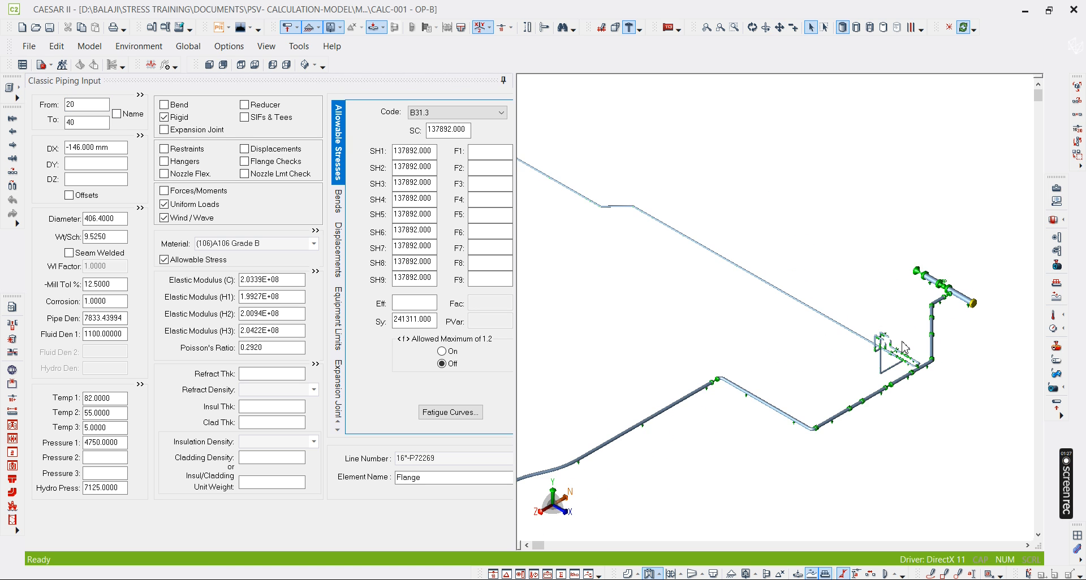
pyautogui.scroll(8, 898, 375)
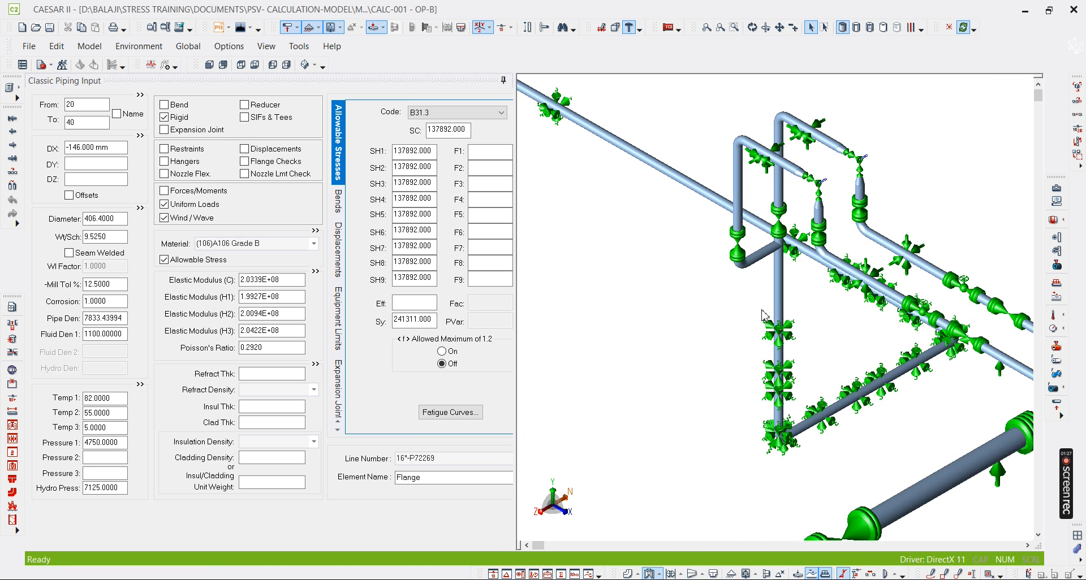
pyautogui.scroll(-5, 707, 312)
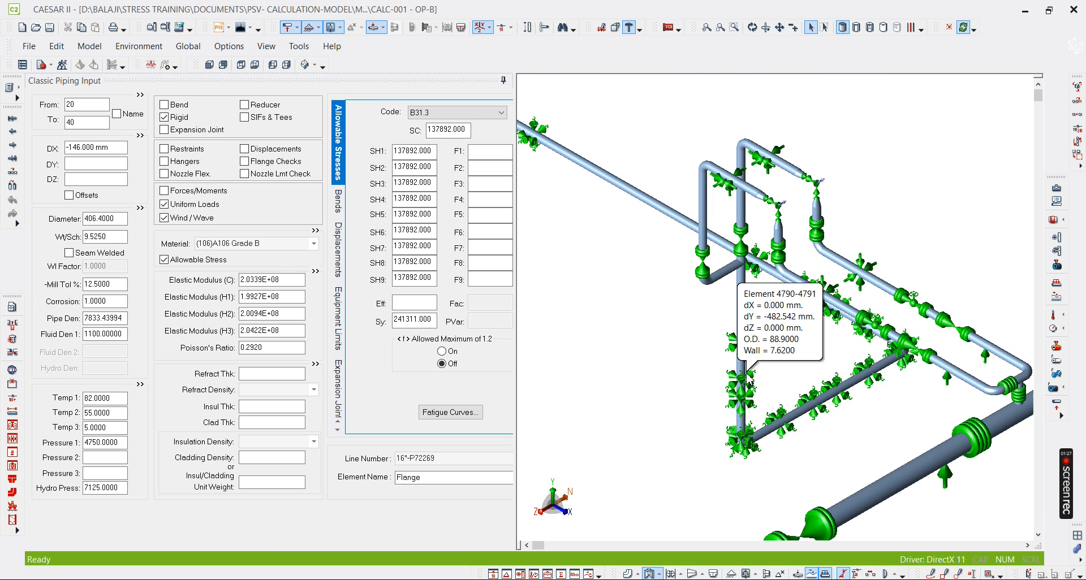
pyautogui.click(752, 27)
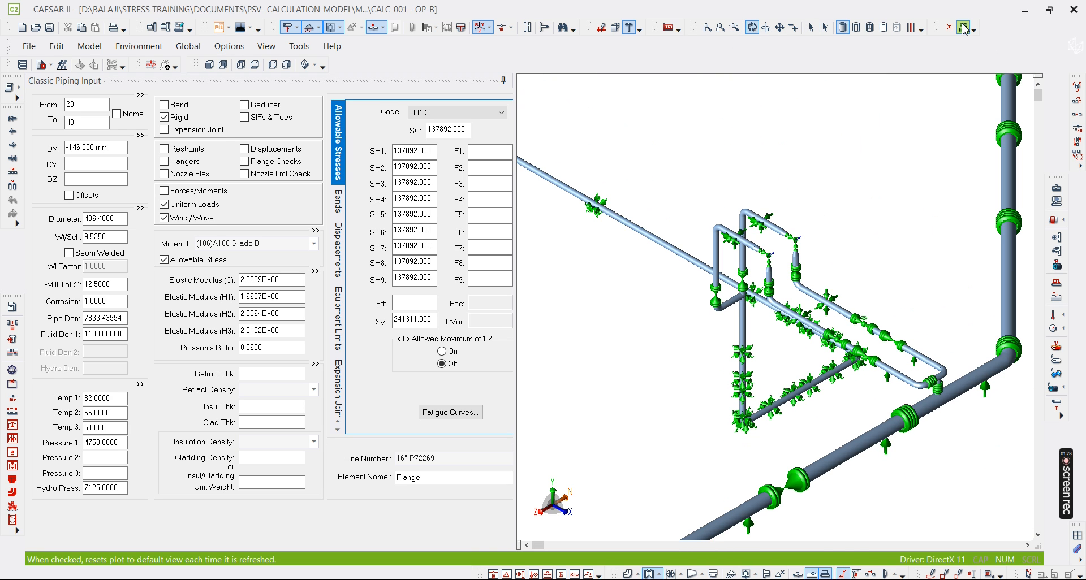
pyautogui.moveTo(878, 320); pyautogui.dragTo(713, 424)
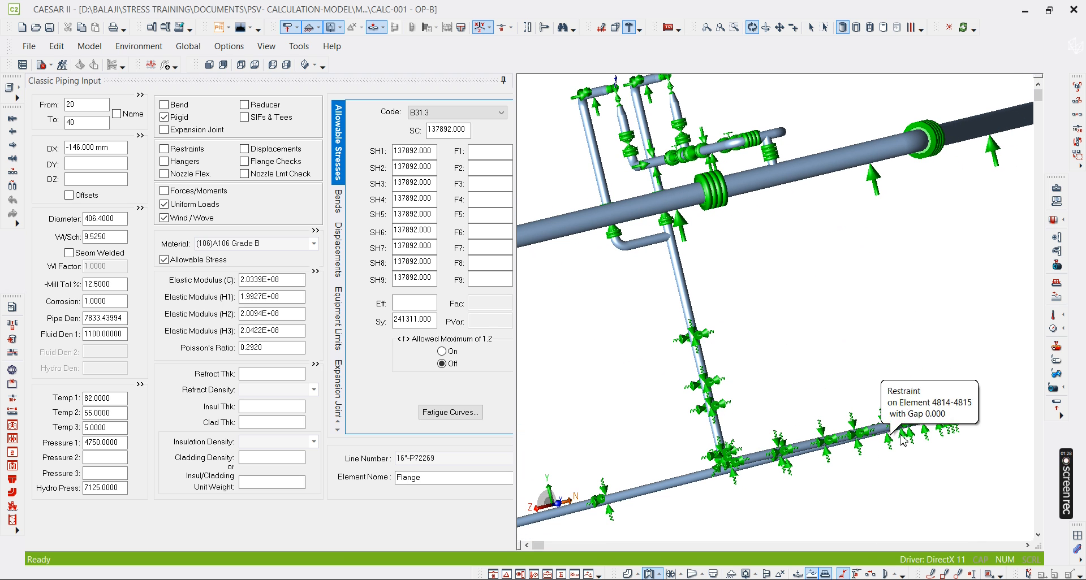
# - Inspect element 4770–4790 and the soil restraints on the first buried element 4790–4791
pyautogui.click(689, 308)
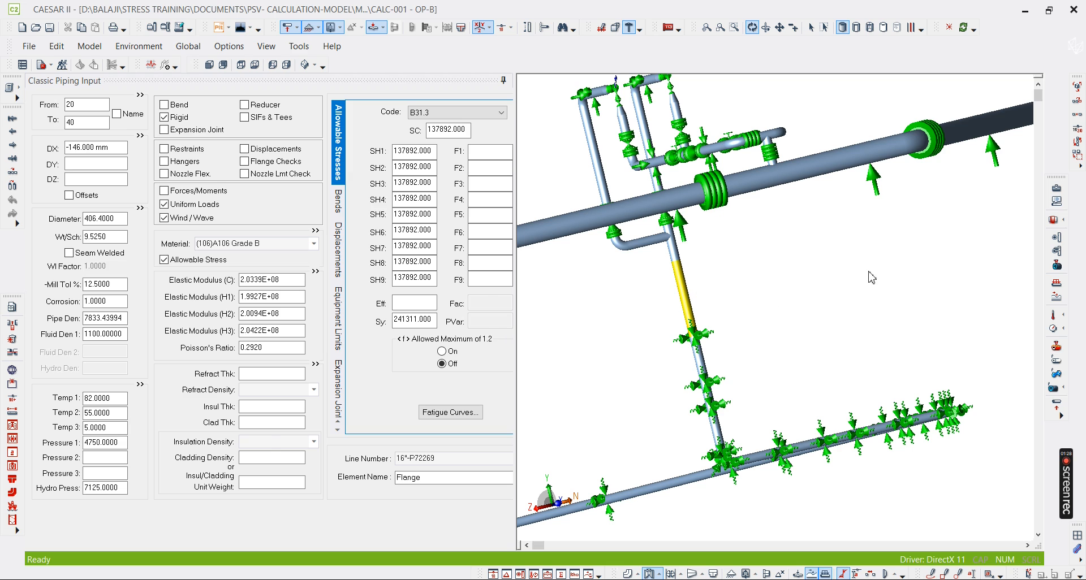
pyautogui.click(94, 127)
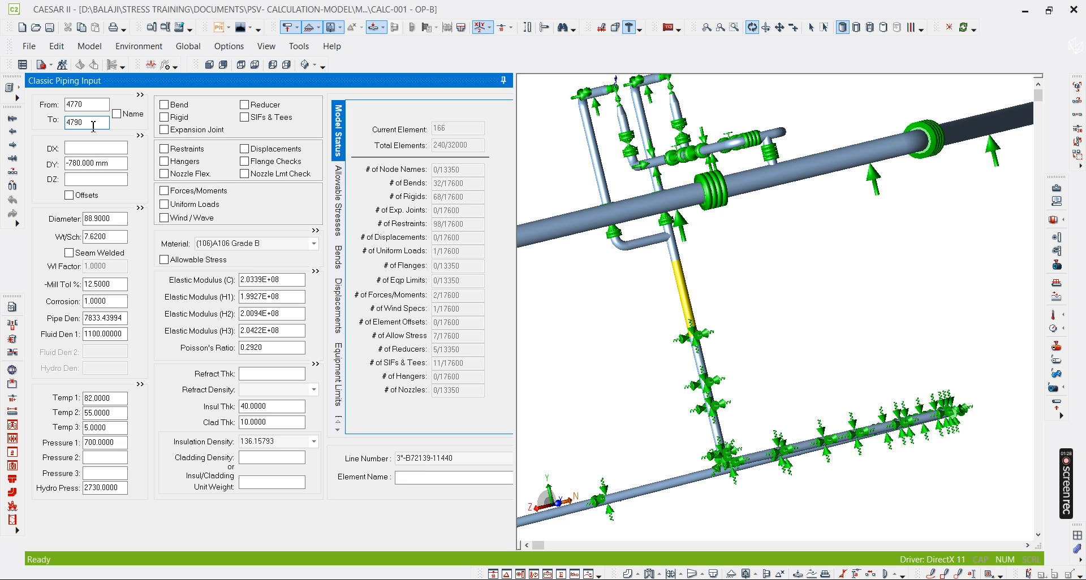
pyautogui.press('pagedown')
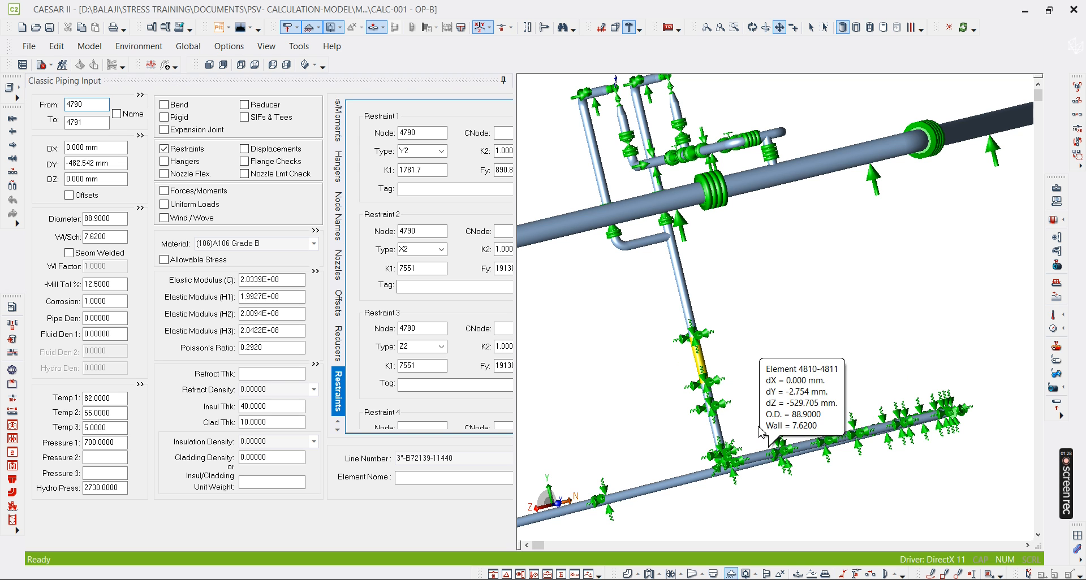
pyautogui.scroll(5, 724, 446)
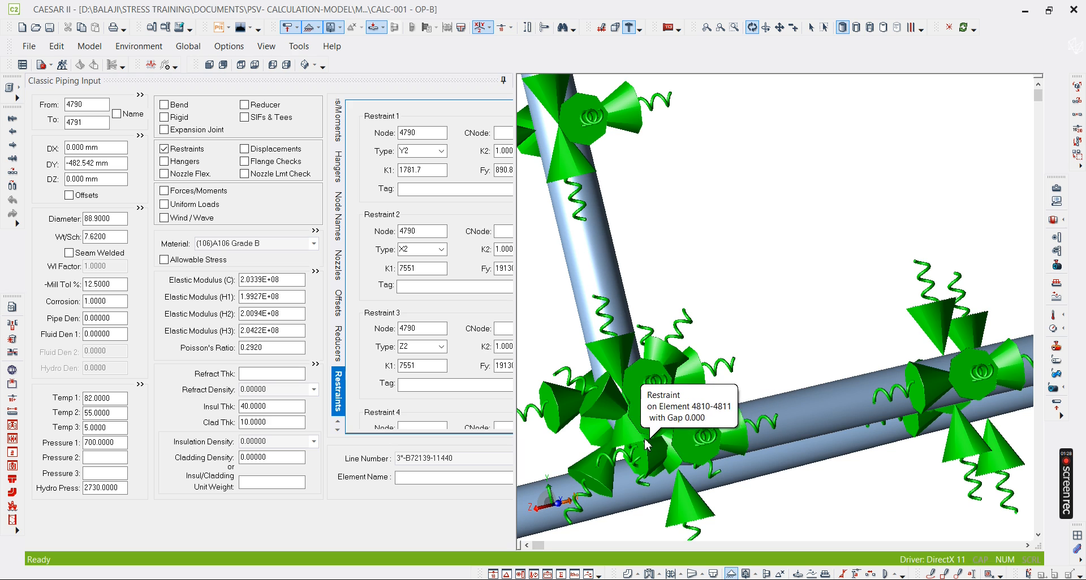
# - Inspect the soil restraints on bend element 4794–4810 and on vertical element 4792–4793
pyautogui.click(610, 426)
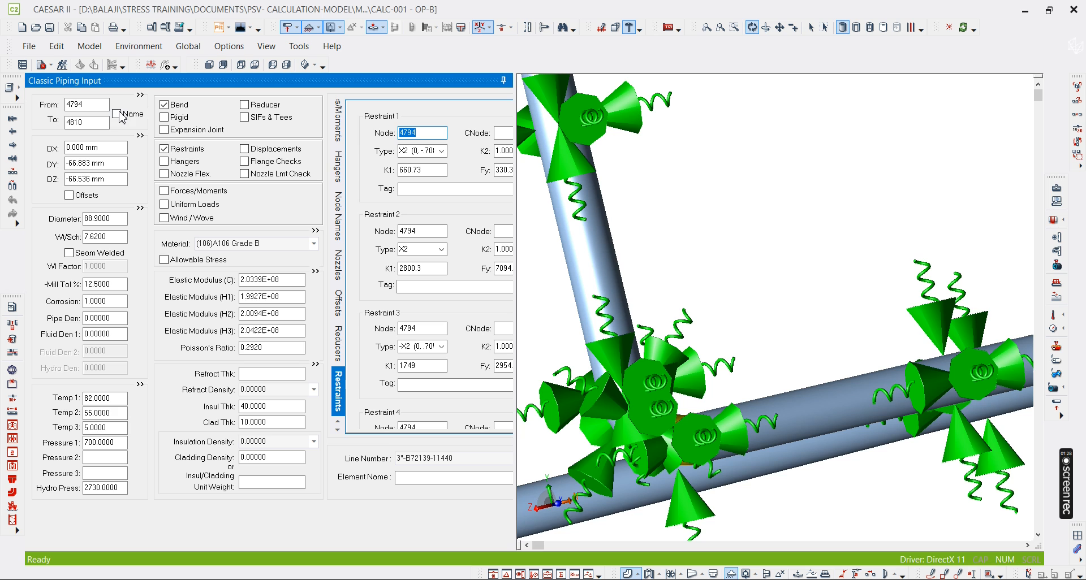
pyautogui.moveTo(668, 286); pyautogui.dragTo(734, 325, button='middle')
pyautogui.scroll(-3, 734, 325)
pyautogui.click(704, 271)
pyautogui.moveTo(706, 234); pyautogui.dragTo(696, 347, button='middle')
pyautogui.scroll(-4, 696, 346)
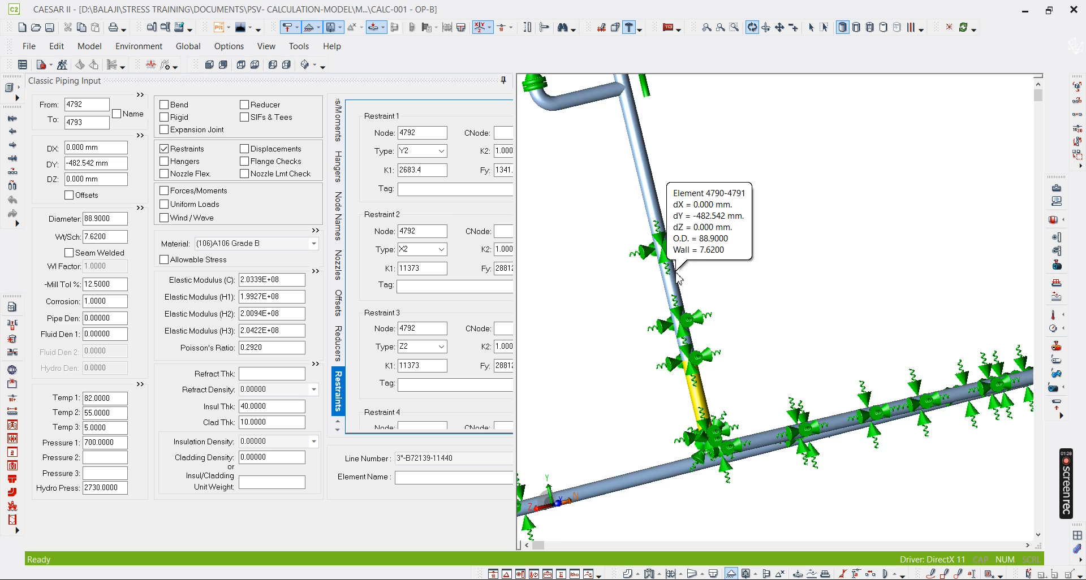
# - Open element 4791–4792 and widen the input pane to read the stiffness and yield force of its Y2, X2 and Z2 restraints
pyautogui.scroll(3, 671, 285)
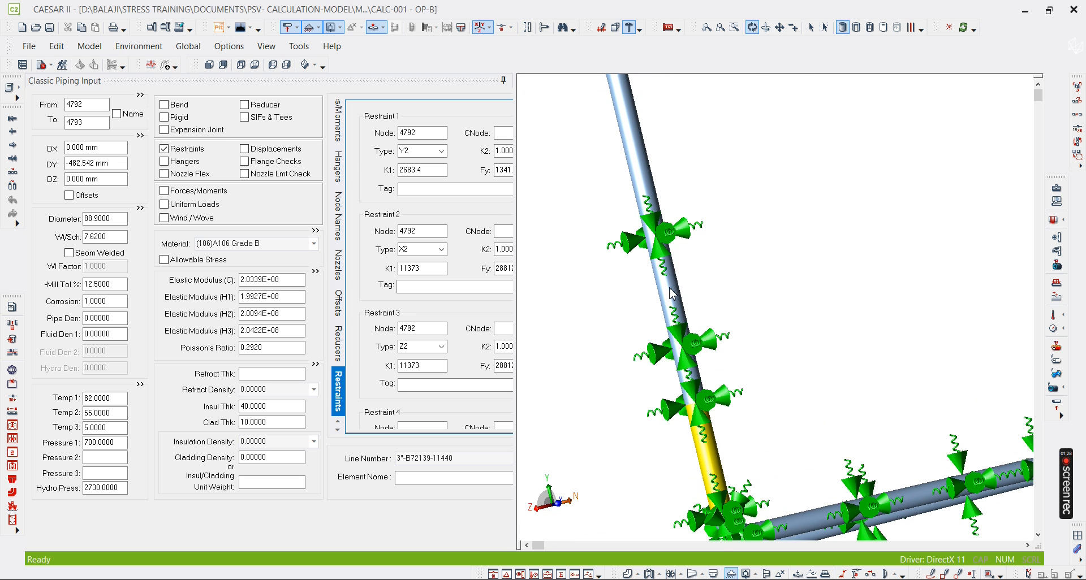
pyautogui.moveTo(764, 339); pyautogui.dragTo(715, 292, button='middle')
pyautogui.doubleClick(656, 291)
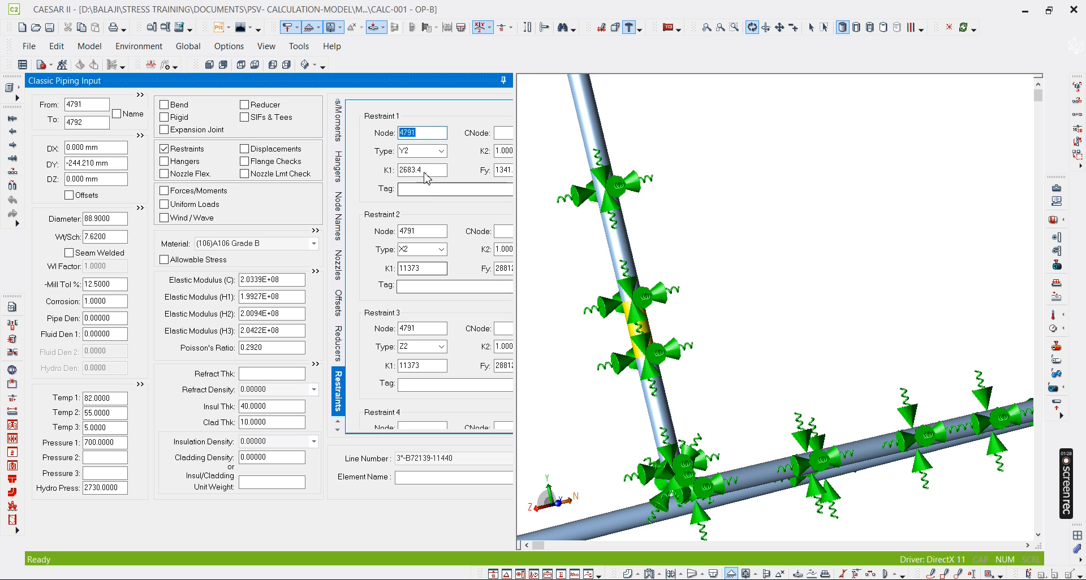
pyautogui.moveTo(517, 203); pyautogui.dragTo(553, 207)
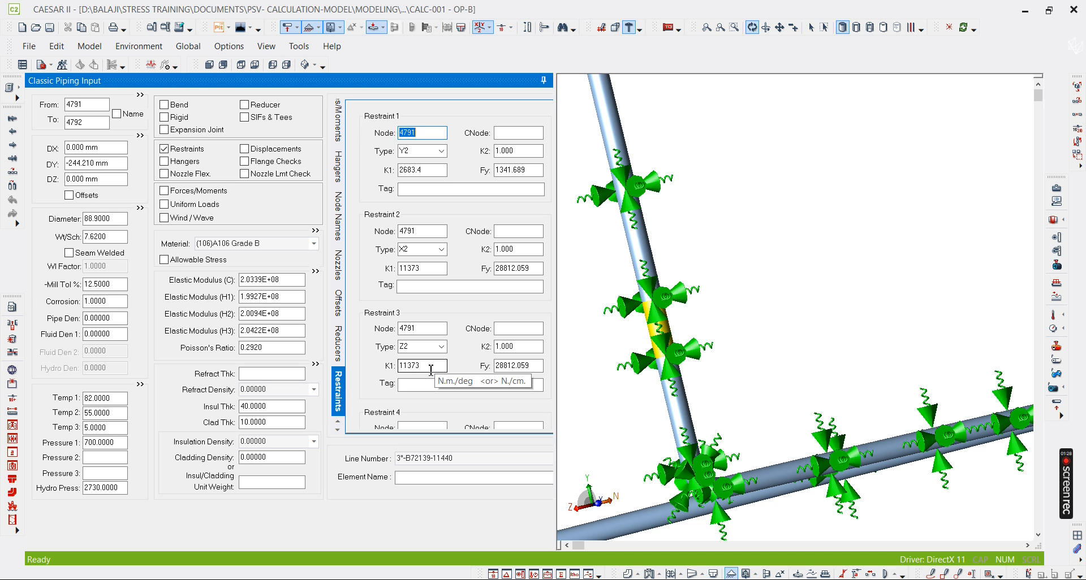
pyautogui.moveTo(431, 370); pyautogui.dragTo(362, 372)
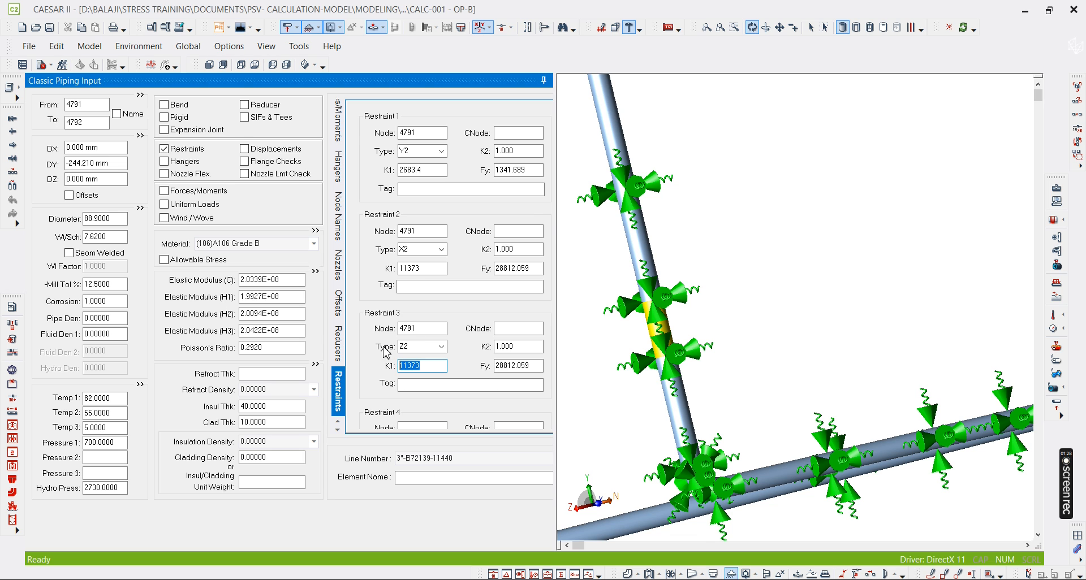
# - Follow the soil restraints along the buried line from the vertical drop to the far end near node 5040
pyautogui.scroll(-2, 771, 260)
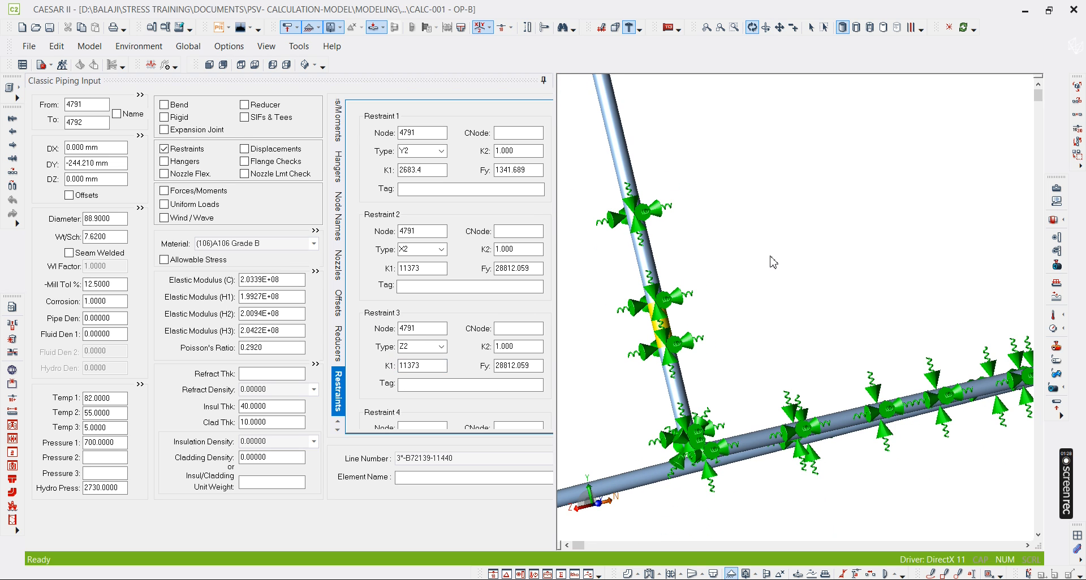
pyautogui.scroll(-2, 715, 323)
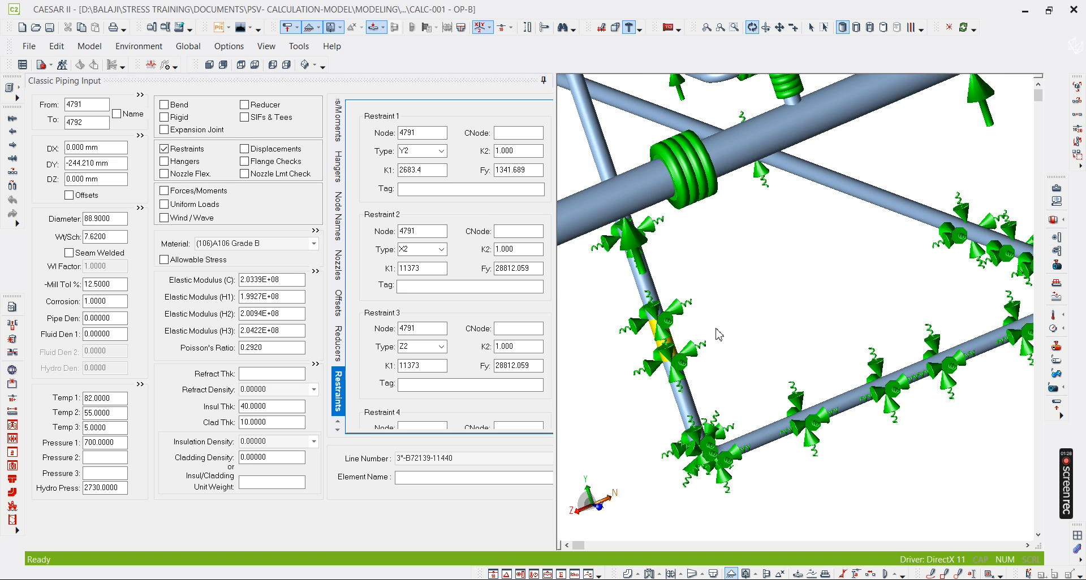
pyautogui.scroll(-4, 712, 320)
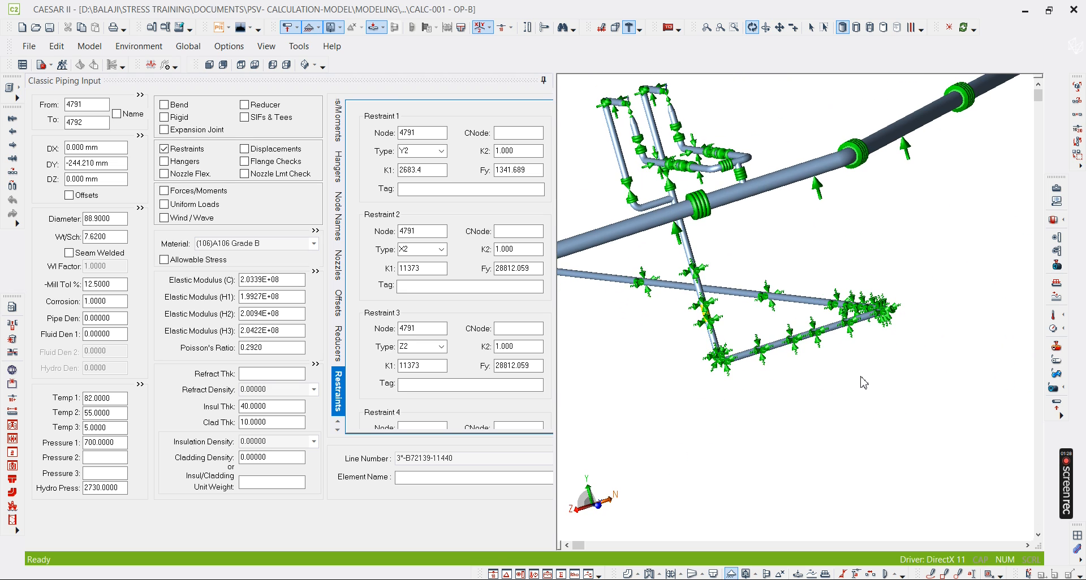
pyautogui.moveTo(858, 383); pyautogui.dragTo(870, 365)
pyautogui.moveTo(861, 301); pyautogui.dragTo(857, 491)
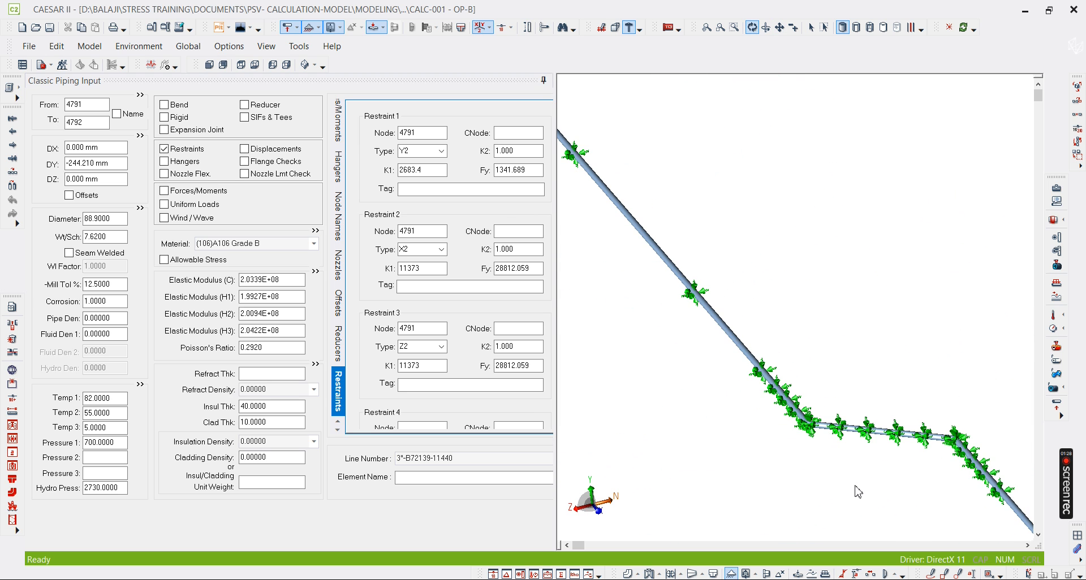
pyautogui.moveTo(690, 277); pyautogui.dragTo(801, 401)
pyautogui.scroll(3, 711, 283)
pyautogui.scroll(3, 776, 274)
pyautogui.moveTo(892, 406); pyautogui.dragTo(930, 425)
pyautogui.moveTo(931, 419); pyautogui.dragTo(906, 332, button='middle')
pyautogui.moveTo(909, 338); pyautogui.dragTo(747, 320)
pyautogui.scroll(5, 668, 306)
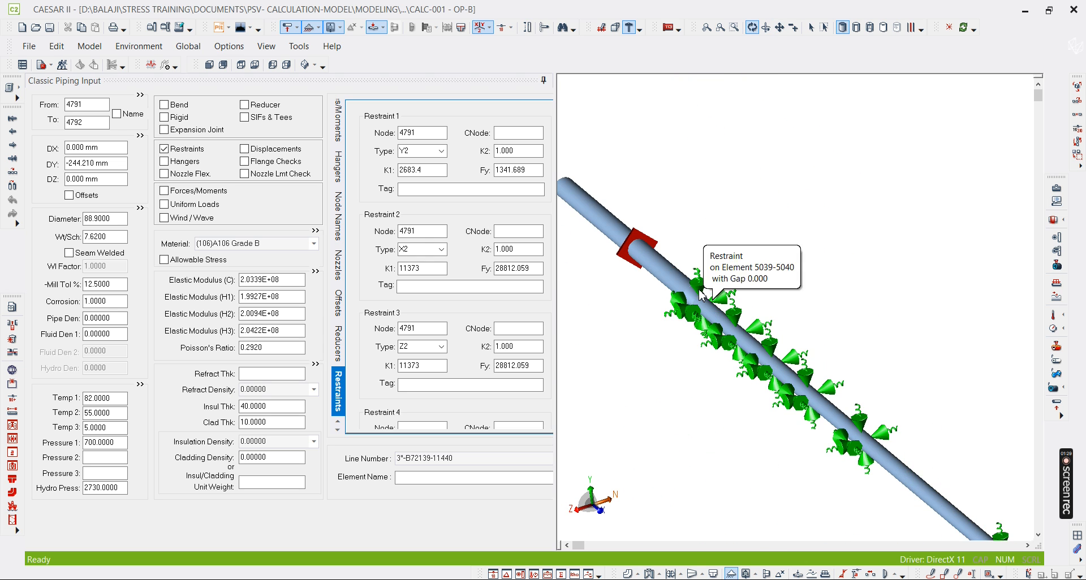
# - Examine the last soil restraint at node 5040 and check the data of reducer element 5040–5060
pyautogui.moveTo(680, 281); pyautogui.dragTo(645, 430)
pyautogui.scroll(5, 696, 407)
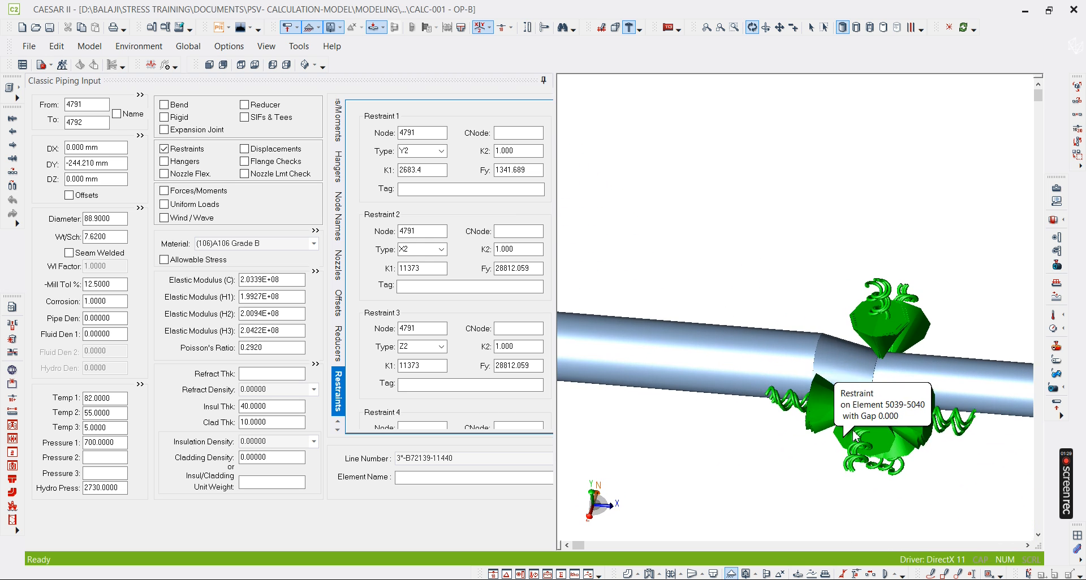
pyautogui.scroll(-2, 917, 340)
pyautogui.moveTo(891, 401); pyautogui.dragTo(856, 280)
pyautogui.click(829, 257)
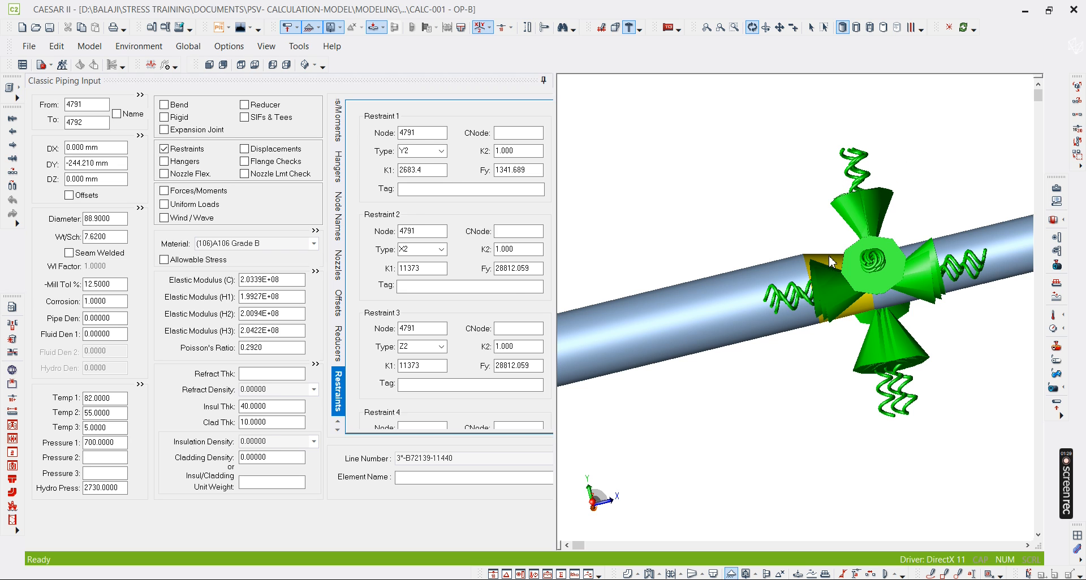
pyautogui.click(92, 121)
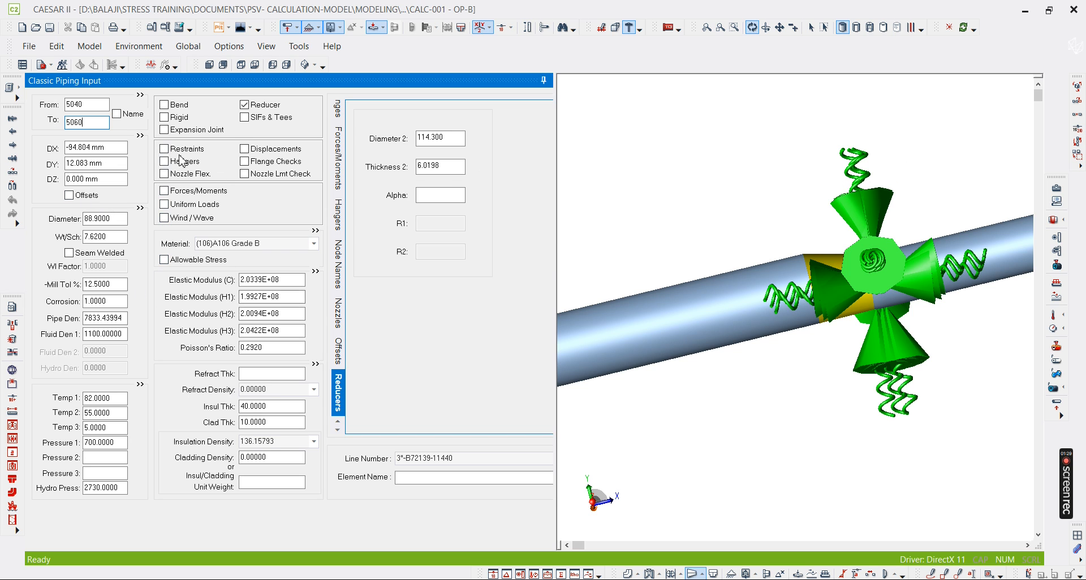
# - Narrow the input pane to enlarge the model view and examine the restraint spacing along the long straight buried run
pyautogui.scroll(-3, 816, 365)
pyautogui.moveTo(817, 365); pyautogui.dragTo(858, 309, button='middle')
pyautogui.moveTo(814, 368); pyautogui.dragTo(813, 300)
pyautogui.scroll(-7, 761, 305)
pyautogui.moveTo(833, 398); pyautogui.dragTo(805, 391)
pyautogui.scroll(-1, 889, 372)
pyautogui.moveTo(889, 372); pyautogui.dragTo(805, 354, button='middle')
pyautogui.moveTo(868, 336); pyautogui.dragTo(736, 355, button='middle')
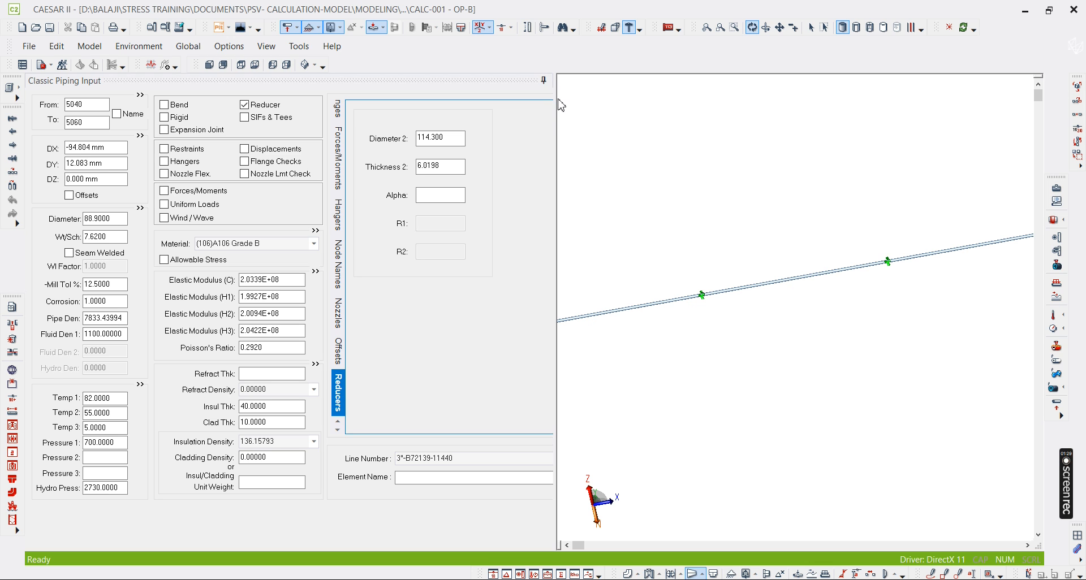
pyautogui.moveTo(559, 110); pyautogui.dragTo(433, 147)
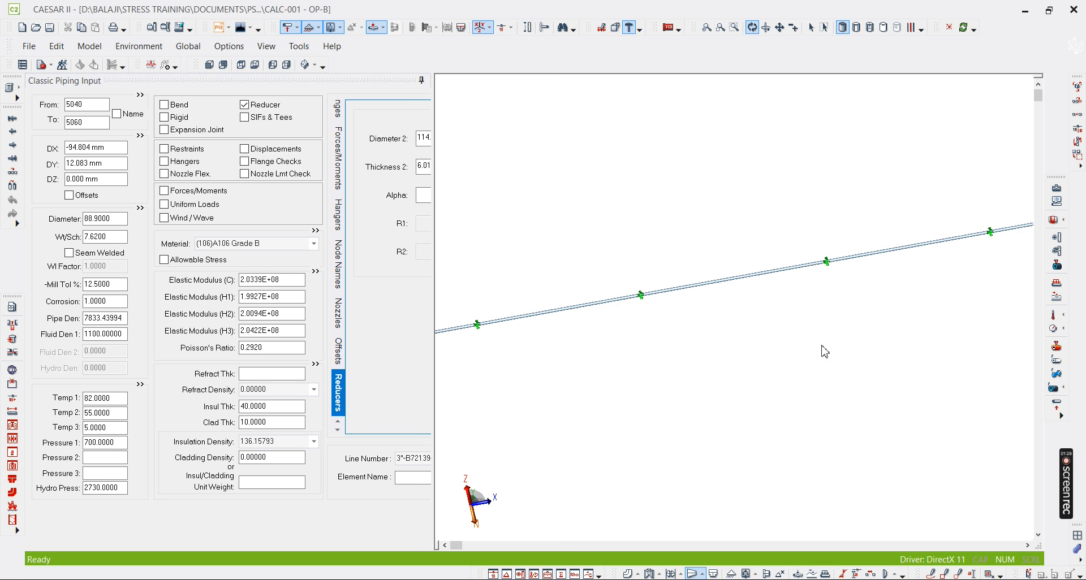
pyautogui.scroll(-2, 640, 334)
pyautogui.scroll(3, 861, 229)
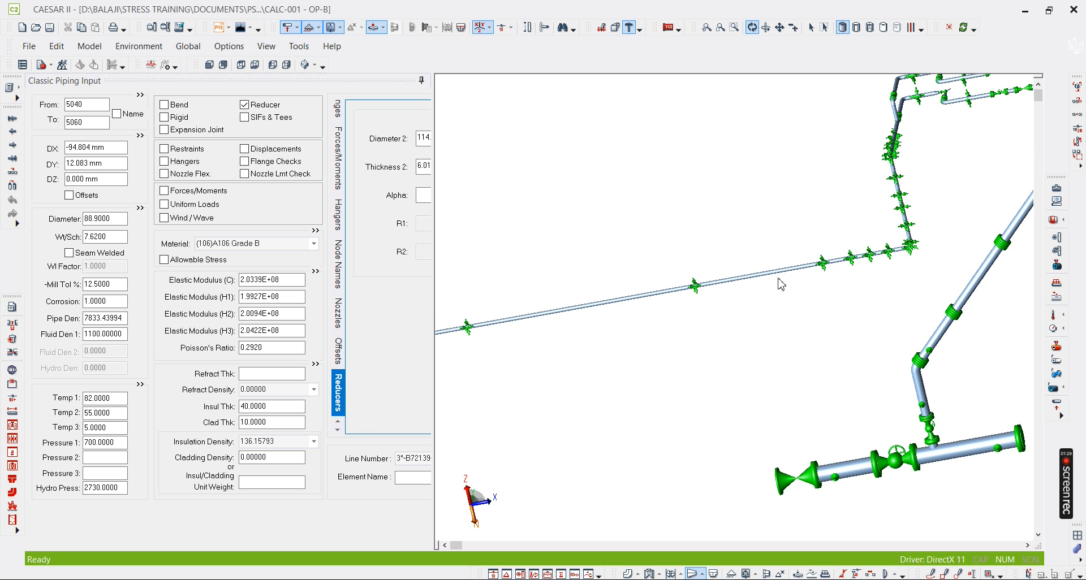
pyautogui.scroll(-3, 575, 329)
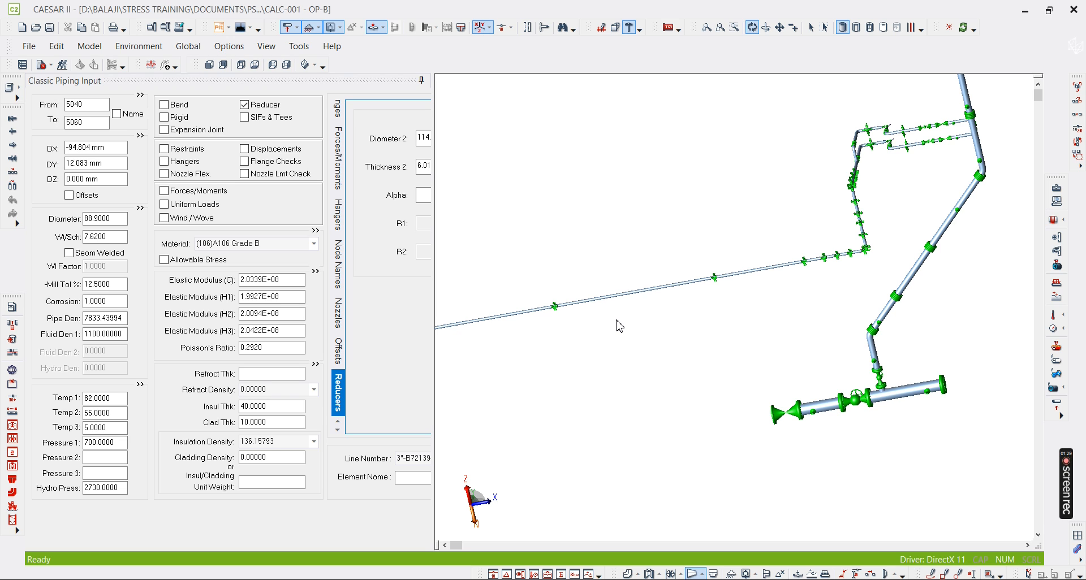
# - Return to the isometric view and examine the two relief valve loops above the buried line
pyautogui.click(308, 64)
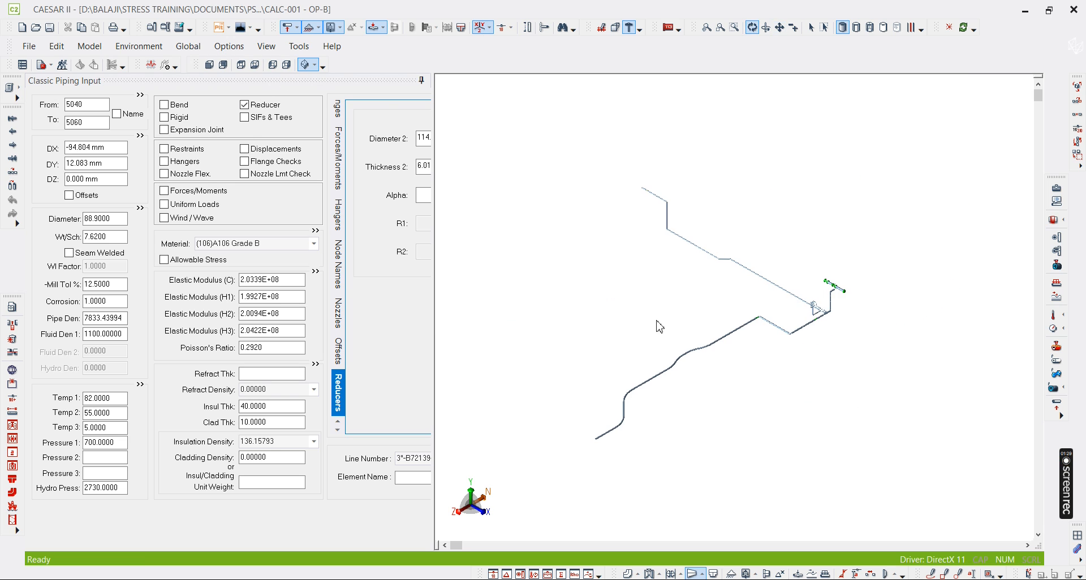
pyautogui.scroll(10, 732, 306)
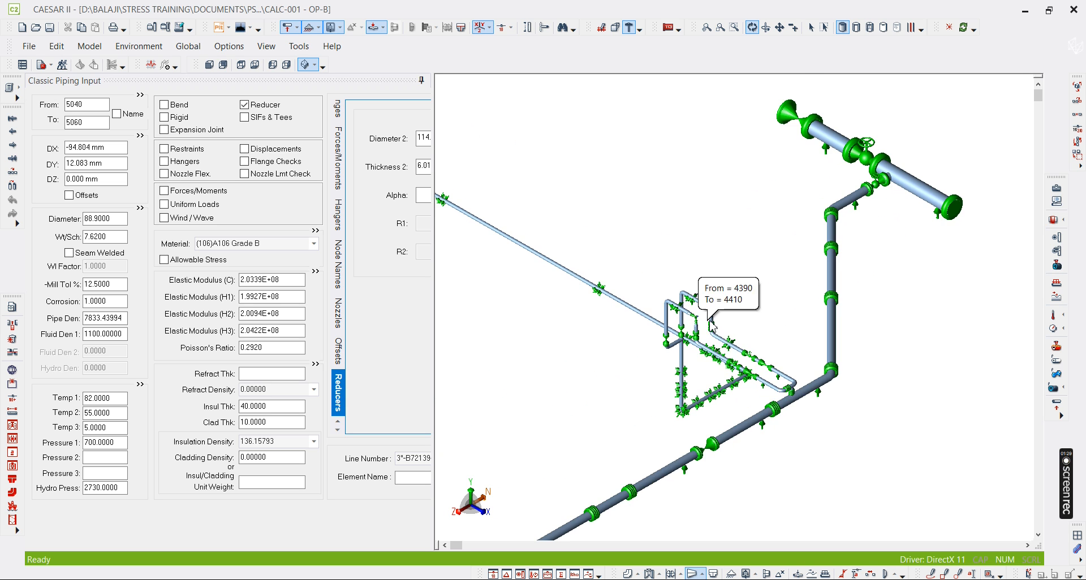
pyautogui.scroll(4, 726, 290)
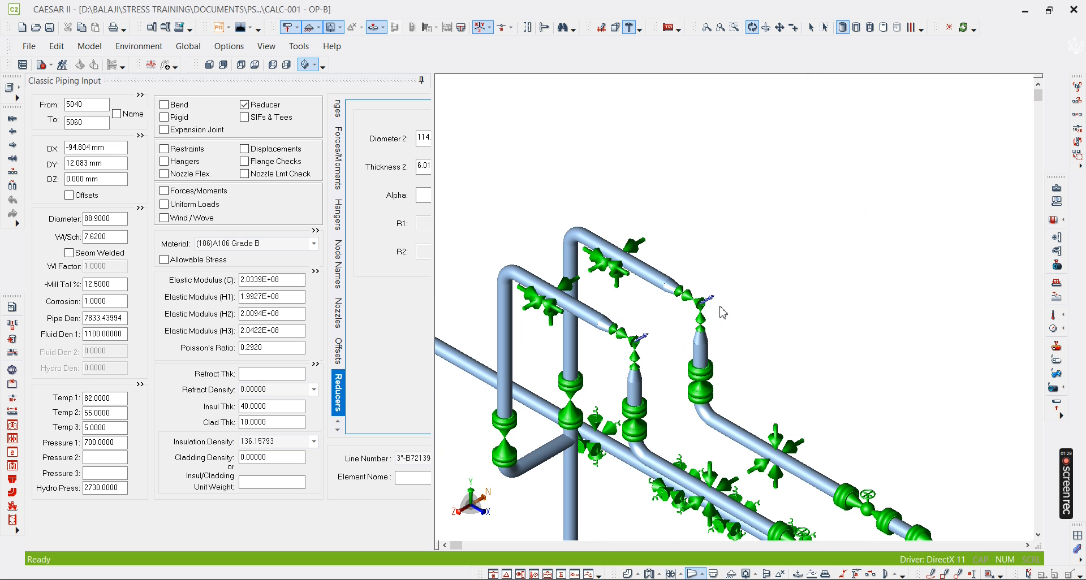
pyautogui.scroll(2, 720, 311)
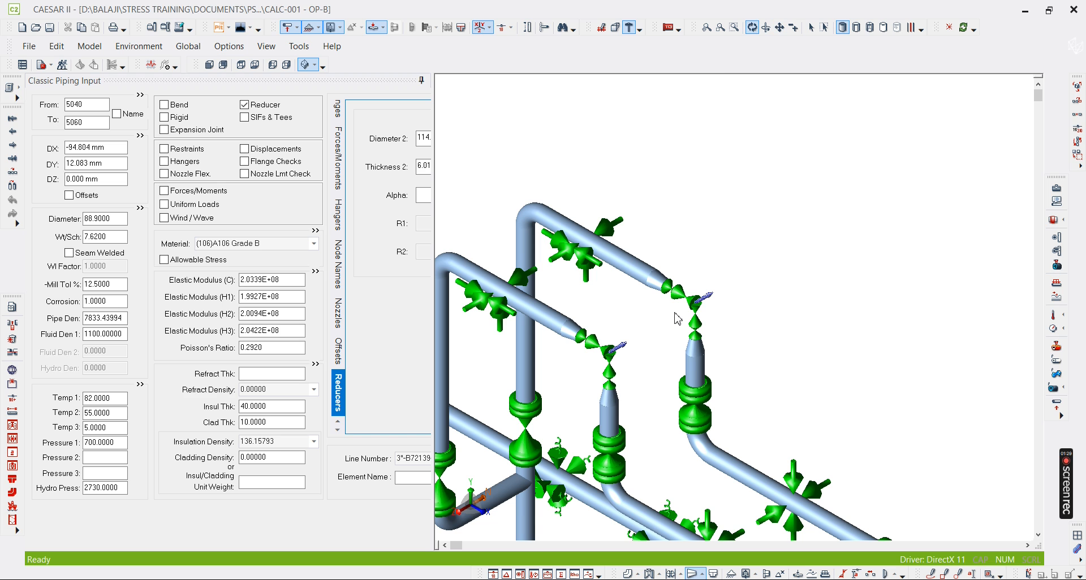
pyautogui.scroll(-2, 752, 240)
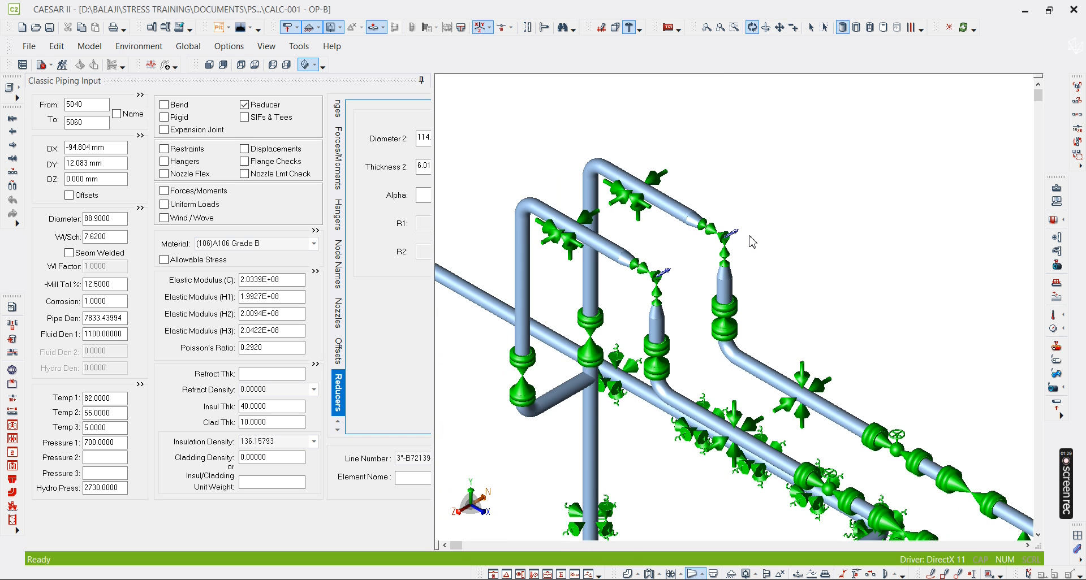
pyautogui.scroll(-2, 752, 243)
pyautogui.scroll(-3, 752, 242)
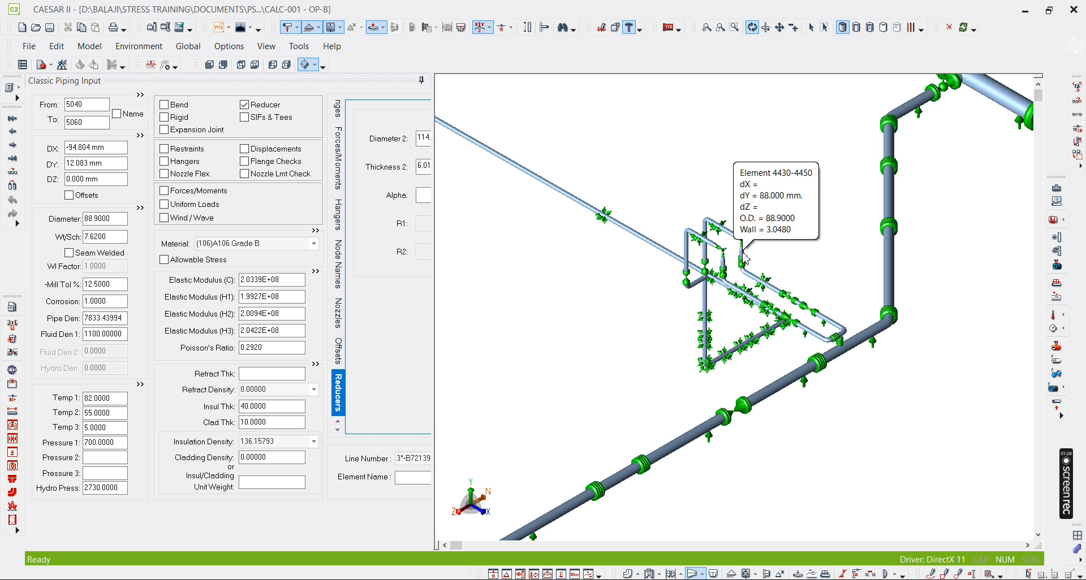
pyautogui.click(1061, 470)
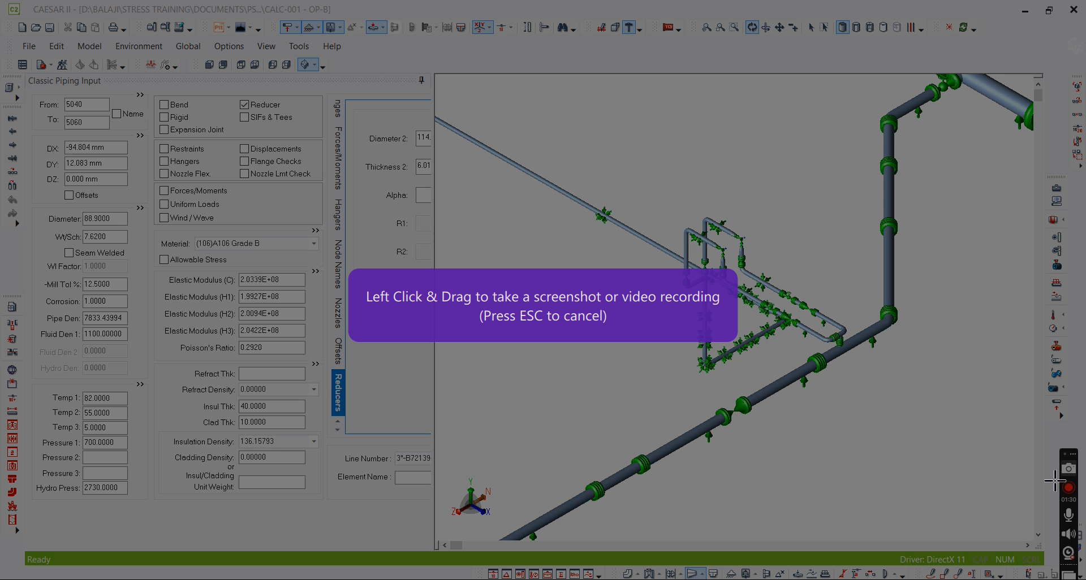
pyautogui.press('Escape')
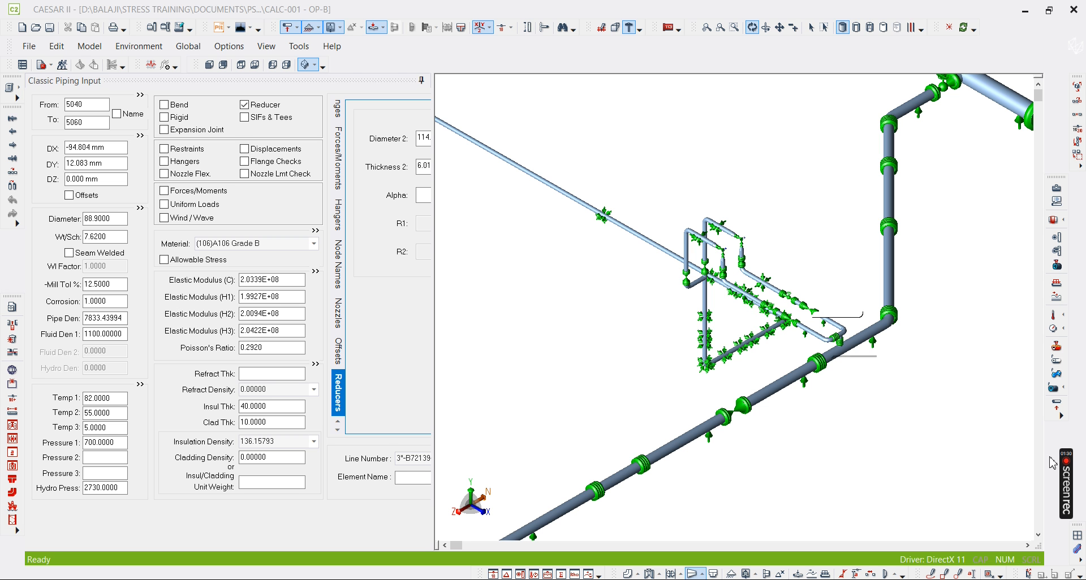